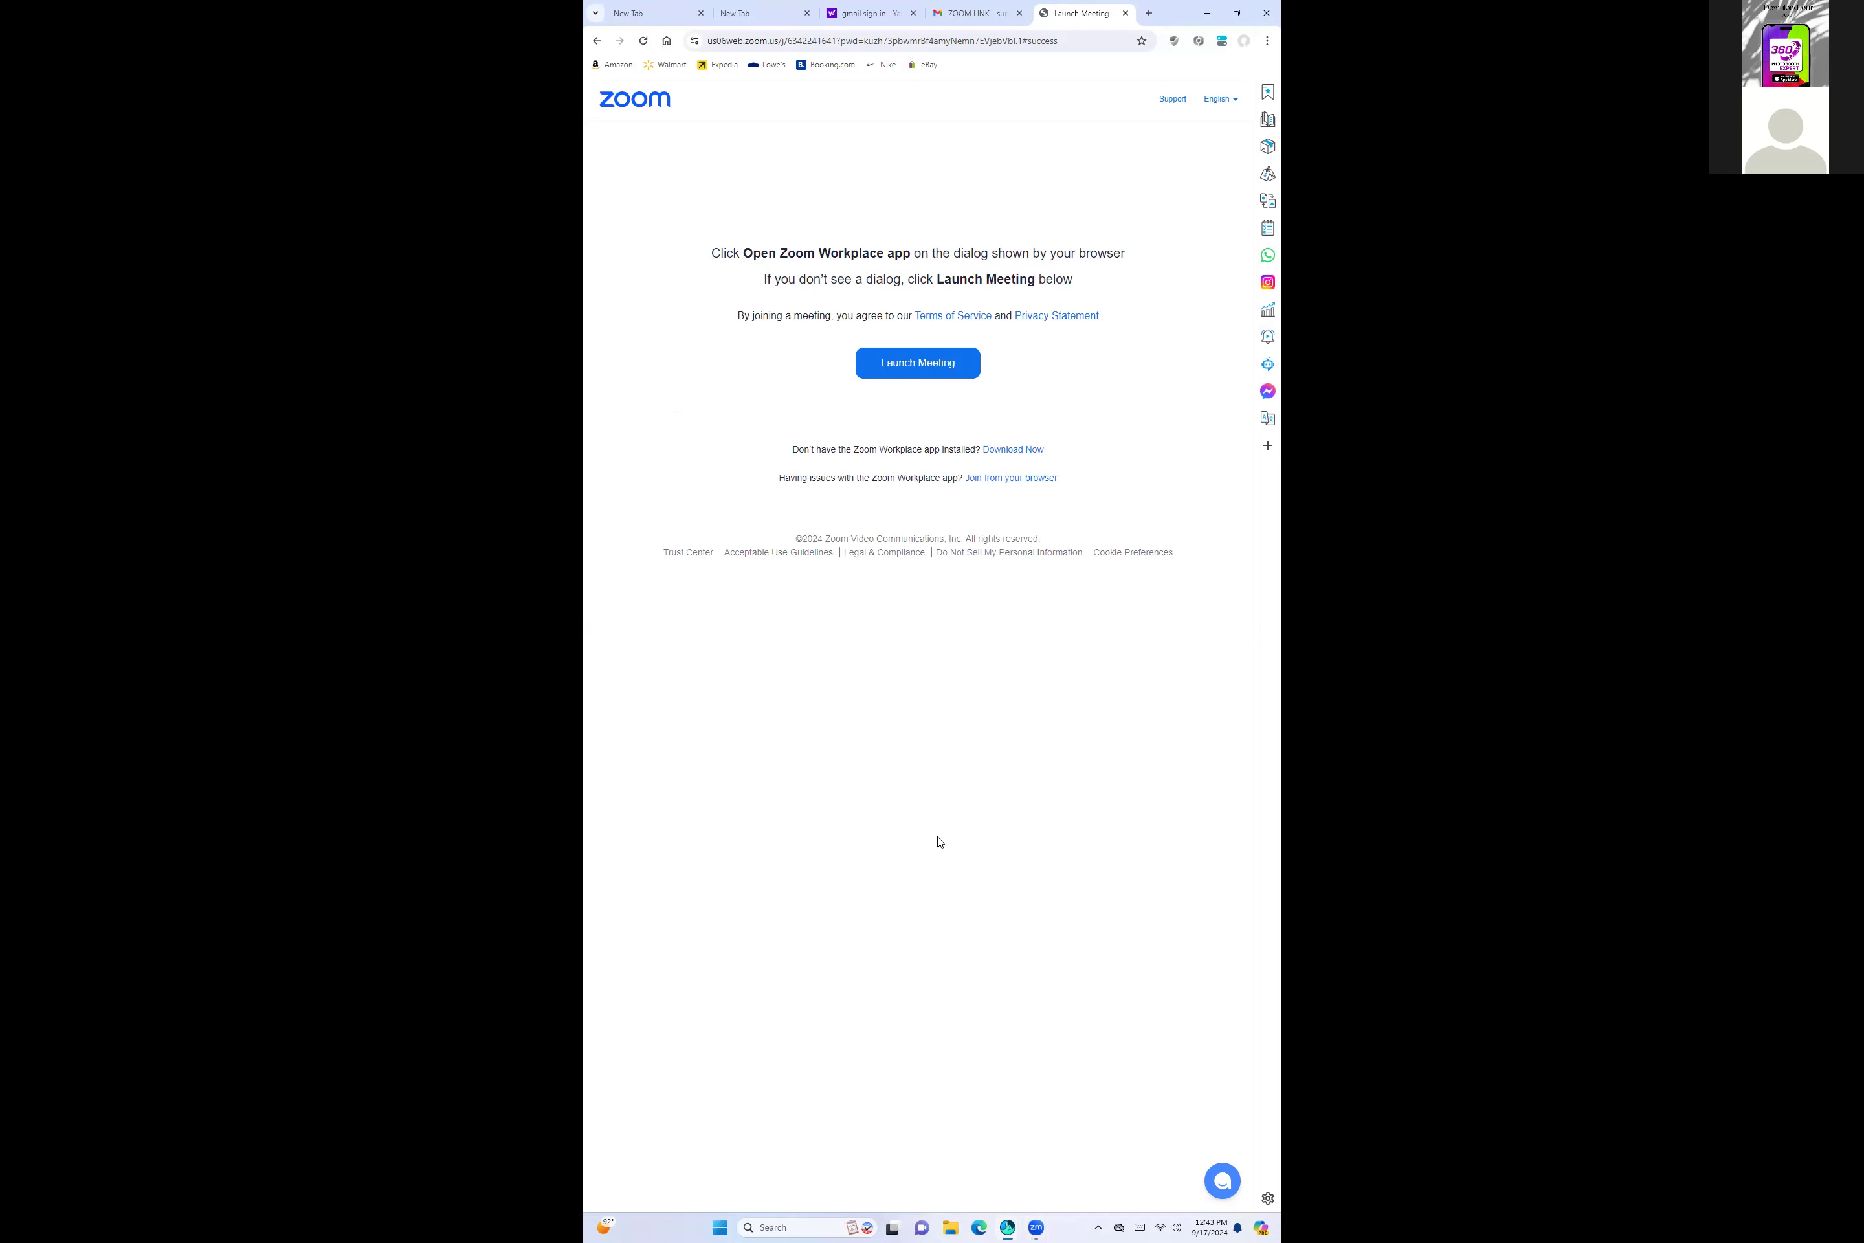
# Switch to the Gmail tab showing the 'ZOOM LINK' email
pyautogui.click(963, 16)
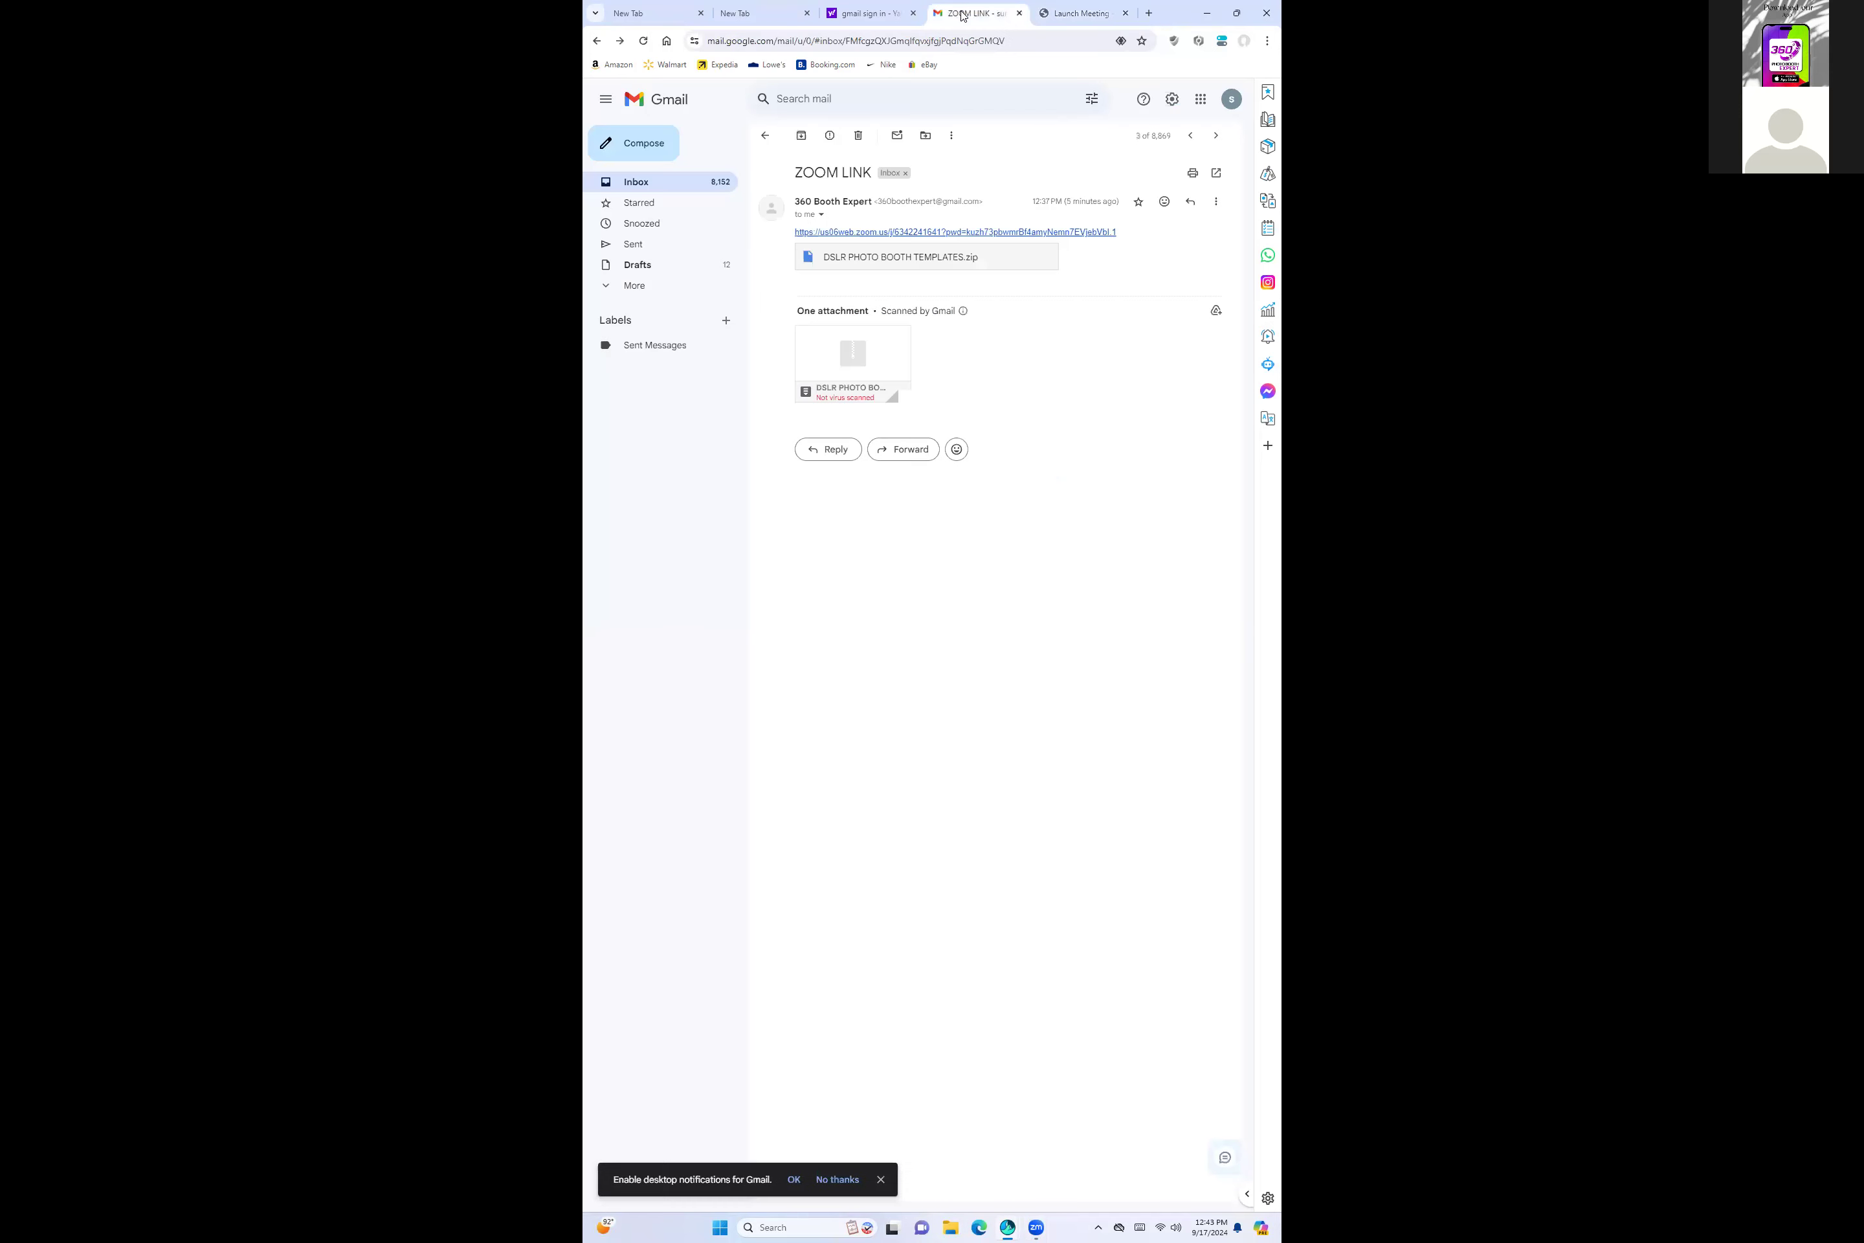
# Download the DSLR PHOTO BOOTH TEMPLATES.zip attachment from the ZOOM LINK email, then minimize Chrome
pyautogui.click(865, 378)
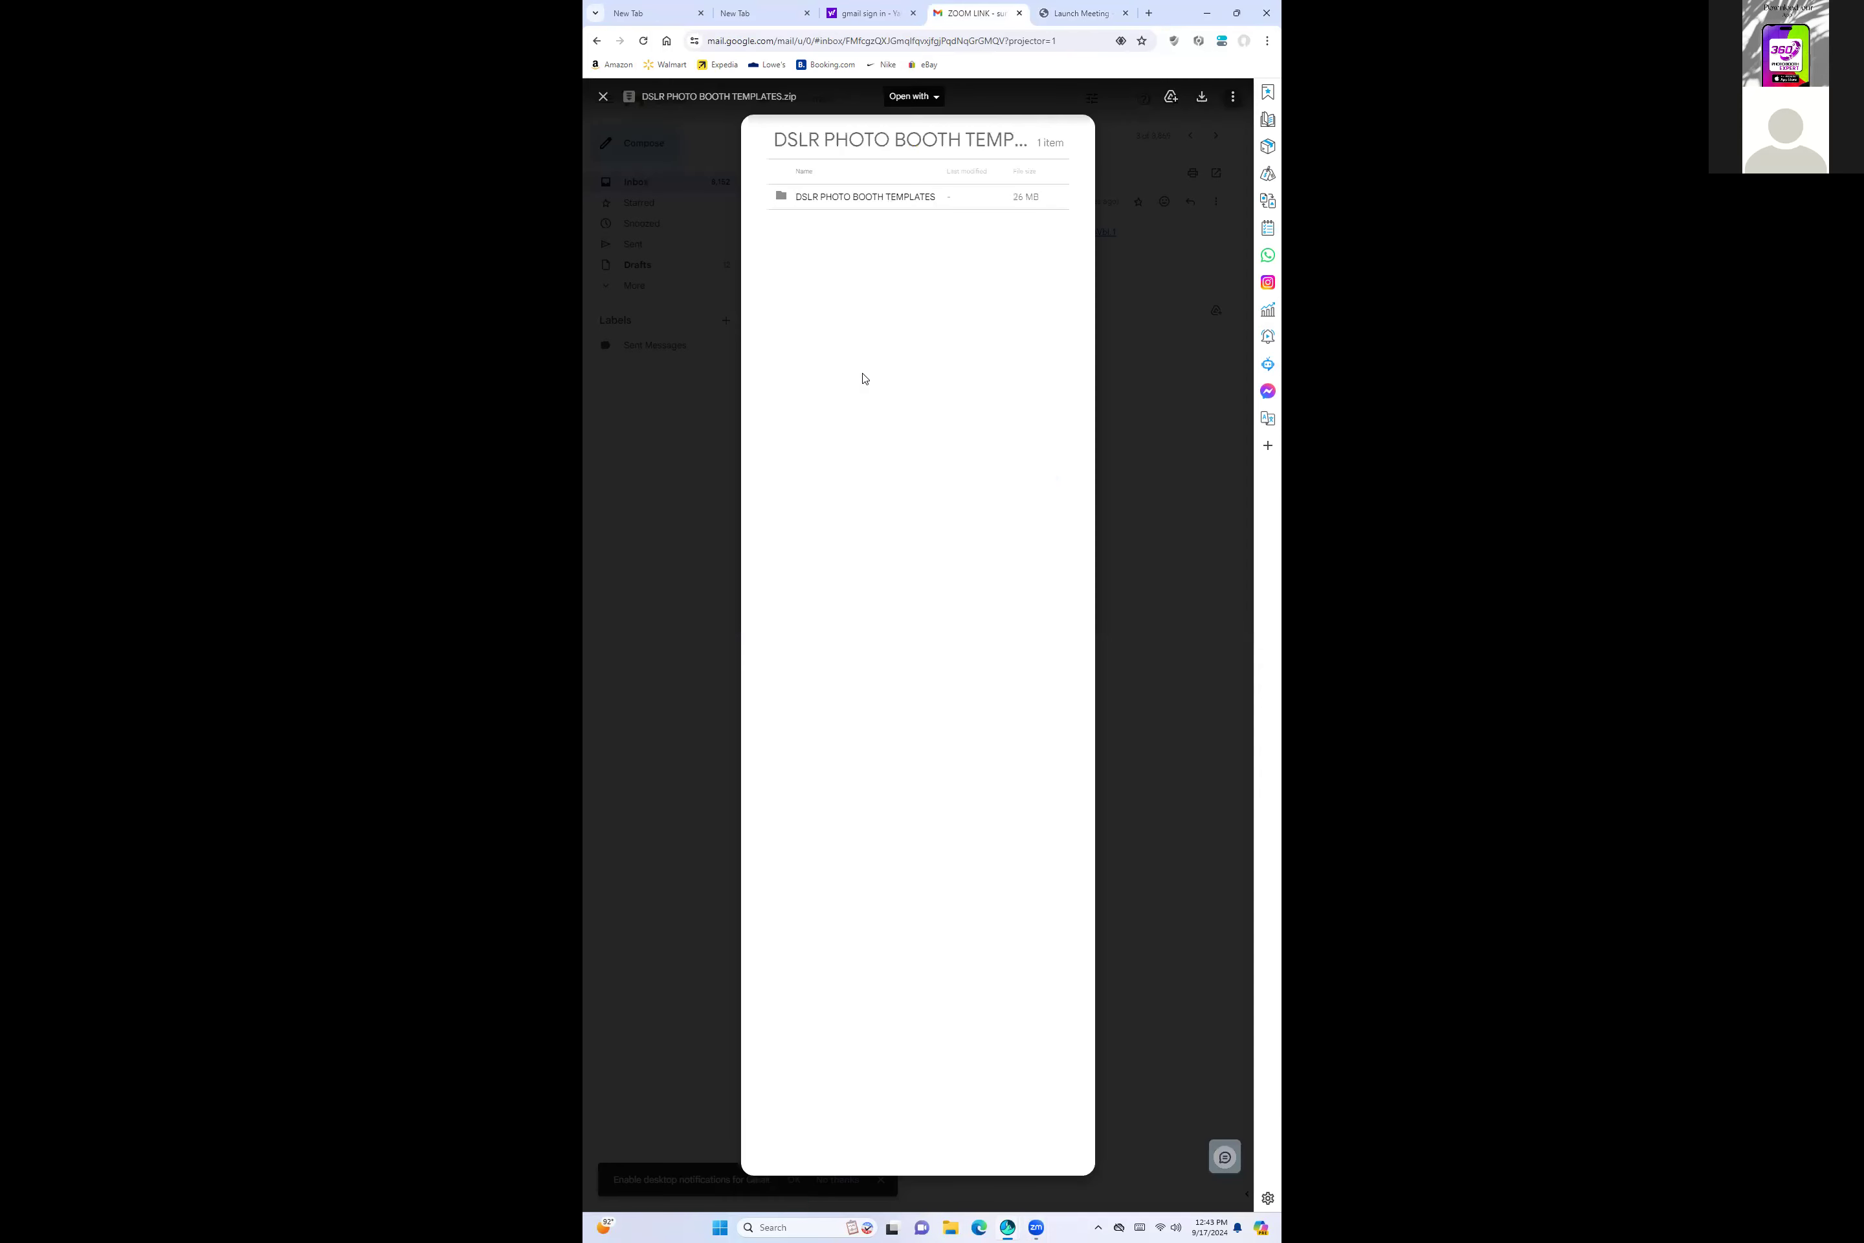
pyautogui.click(946, 200)
pyautogui.click(1201, 98)
pyautogui.click(1207, 13)
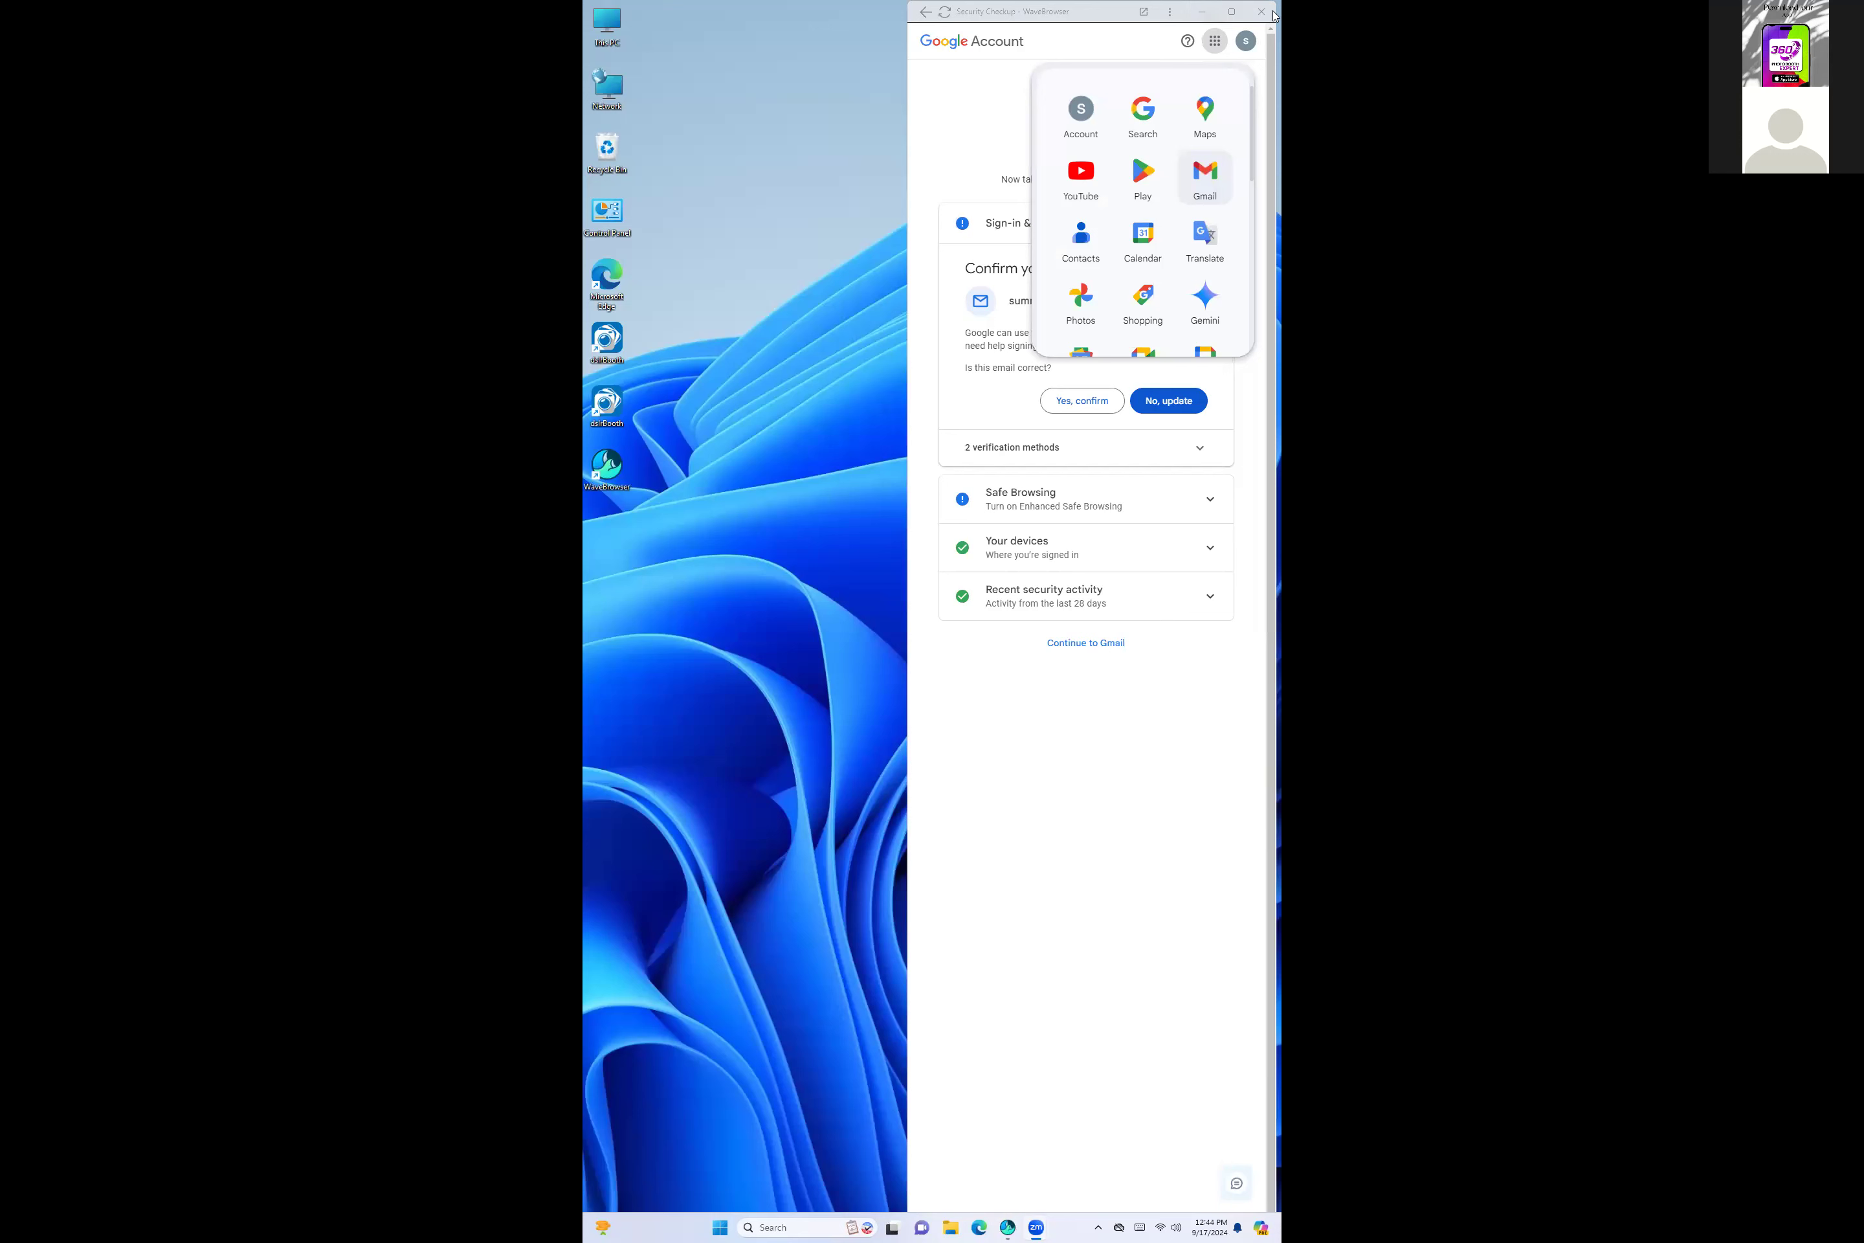
# Close the WaveBrowser window showing Google's security checkup, then launch Microsoft Edge
pyautogui.moveTo(1231, 13)
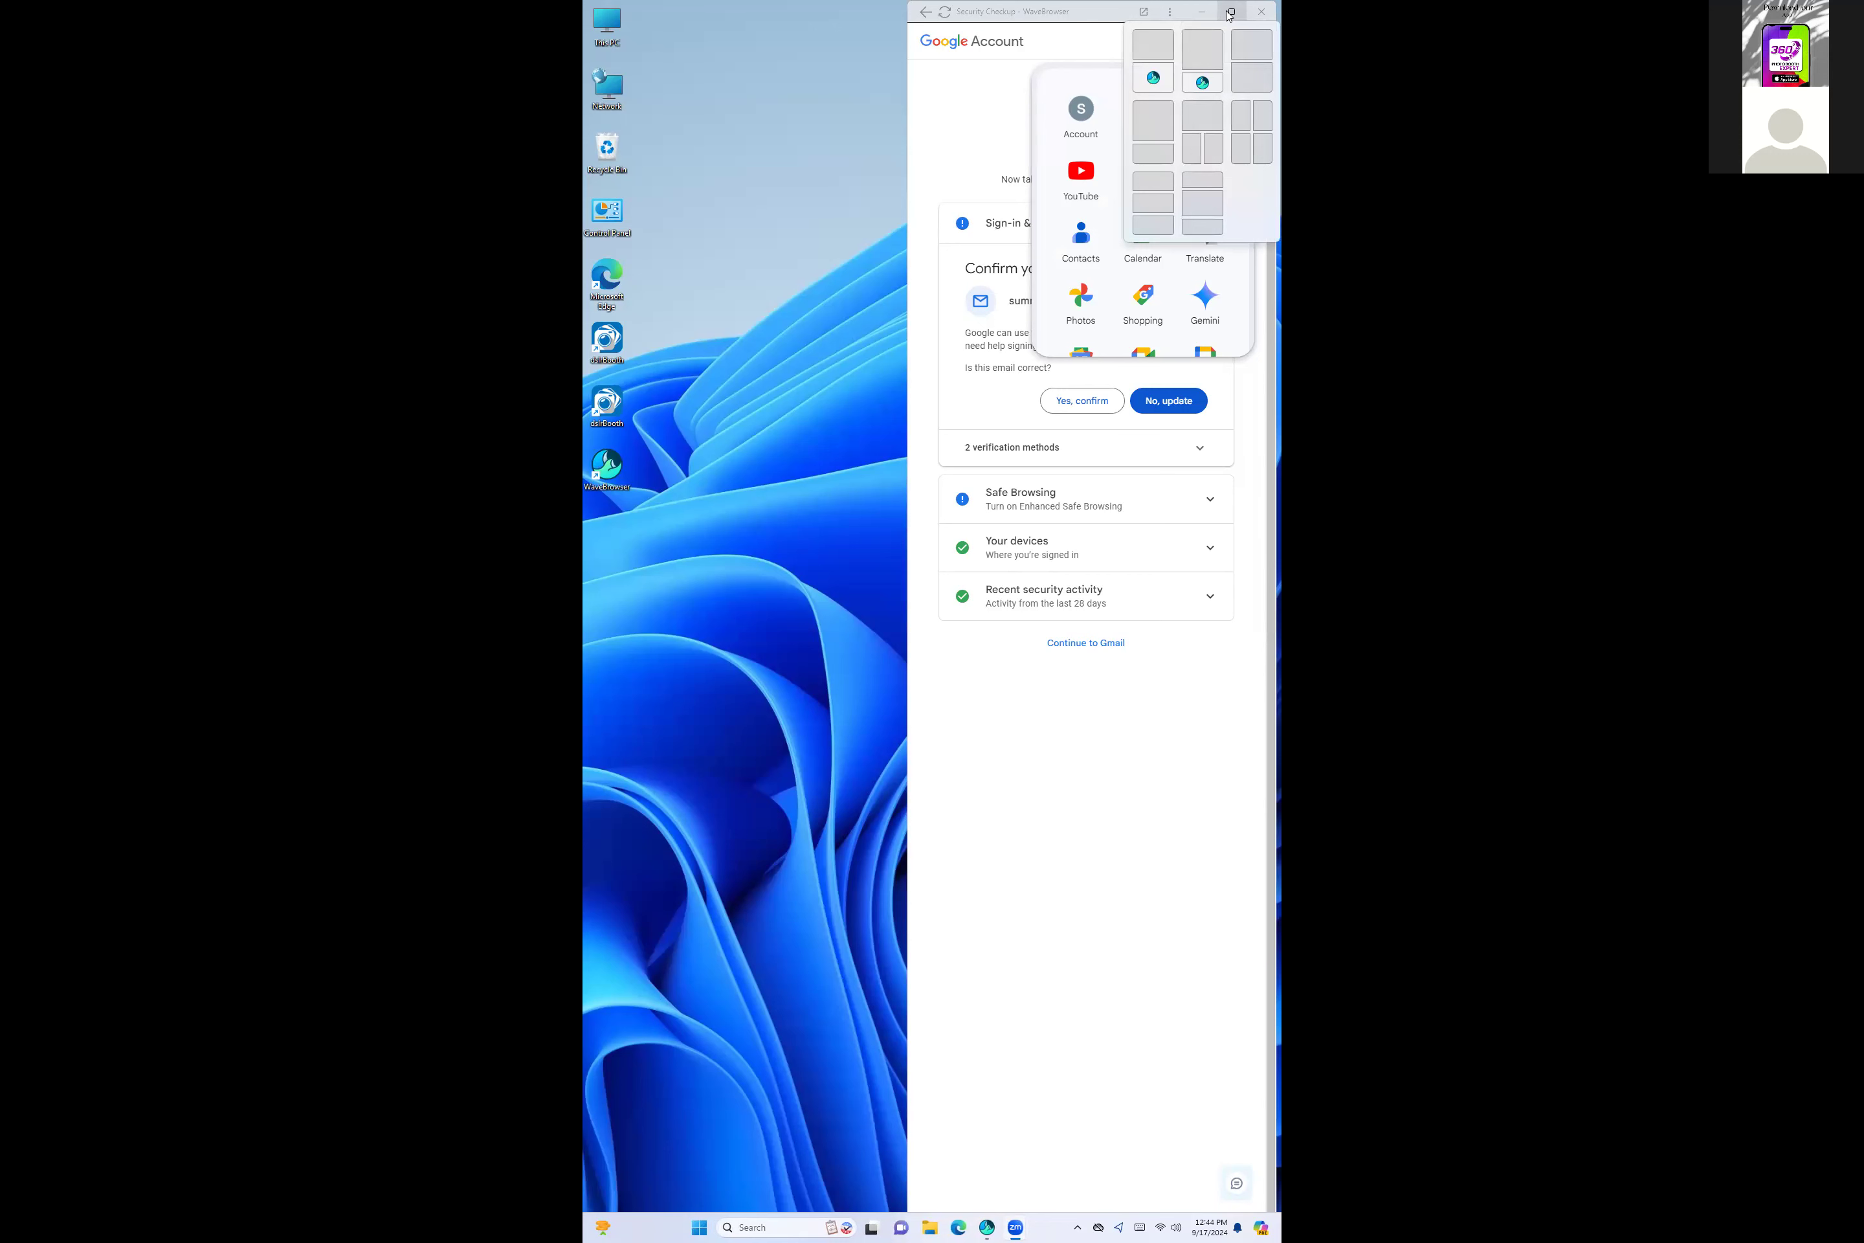
pyautogui.click(1231, 13)
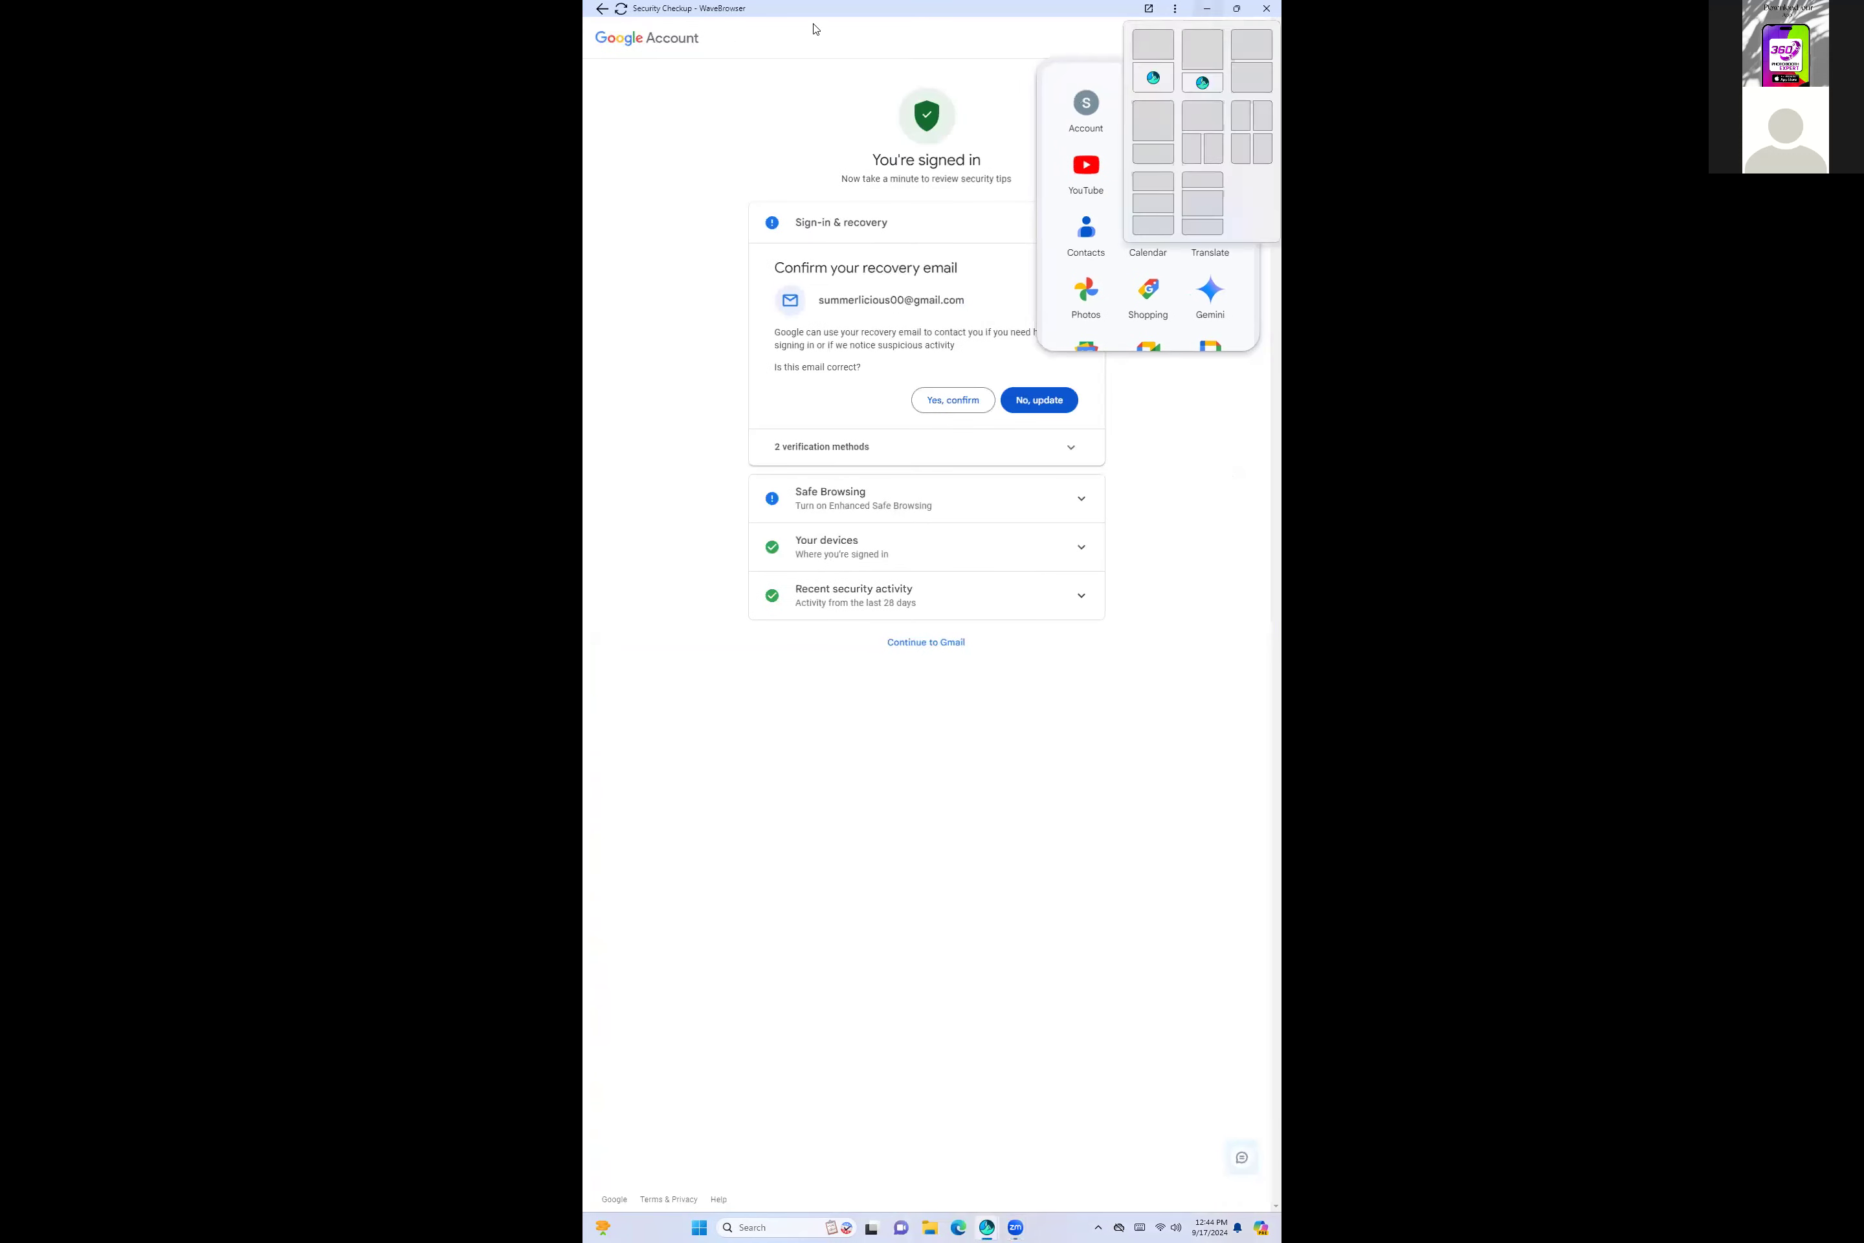
pyautogui.click(760, 31)
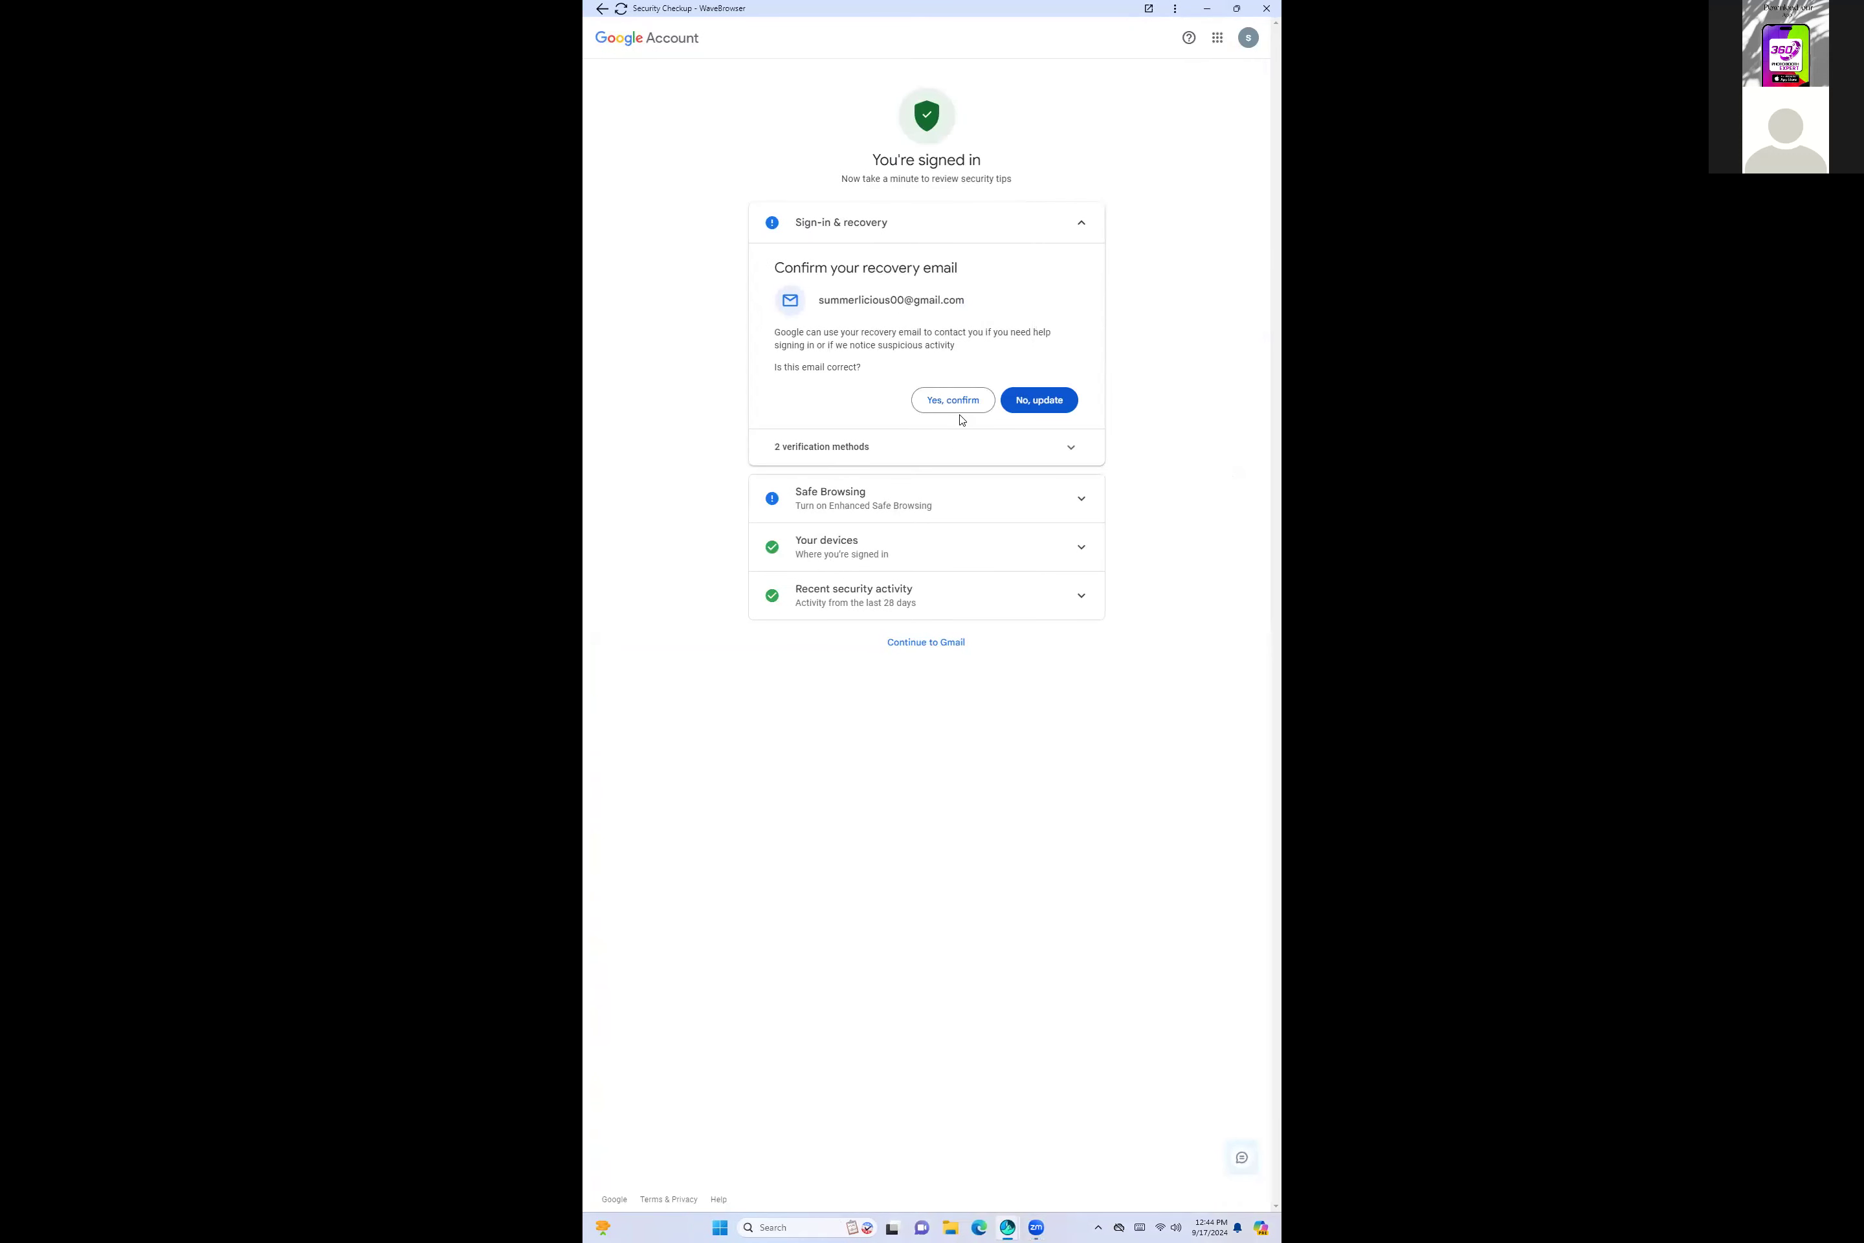
pyautogui.click(1266, 8)
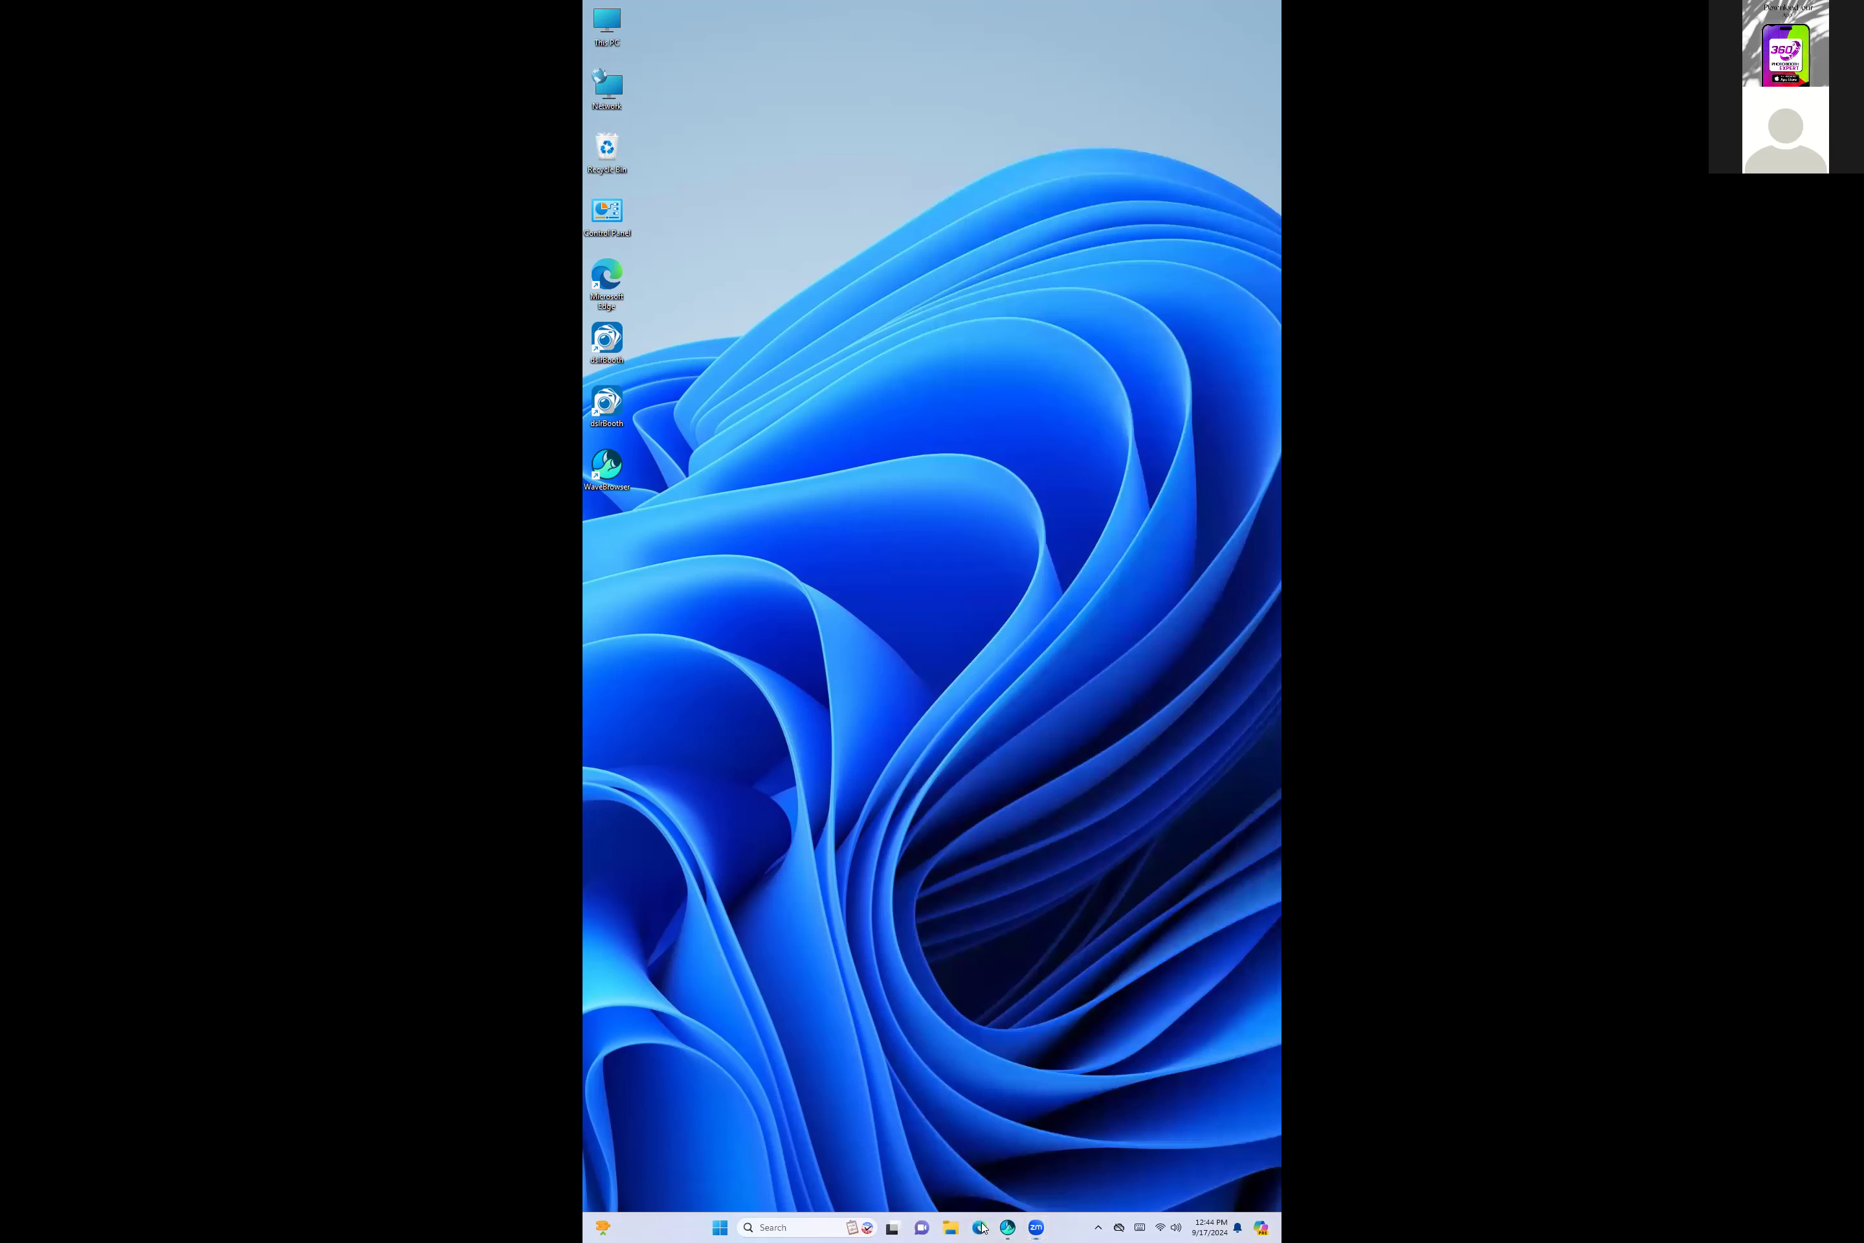
pyautogui.click(980, 1227)
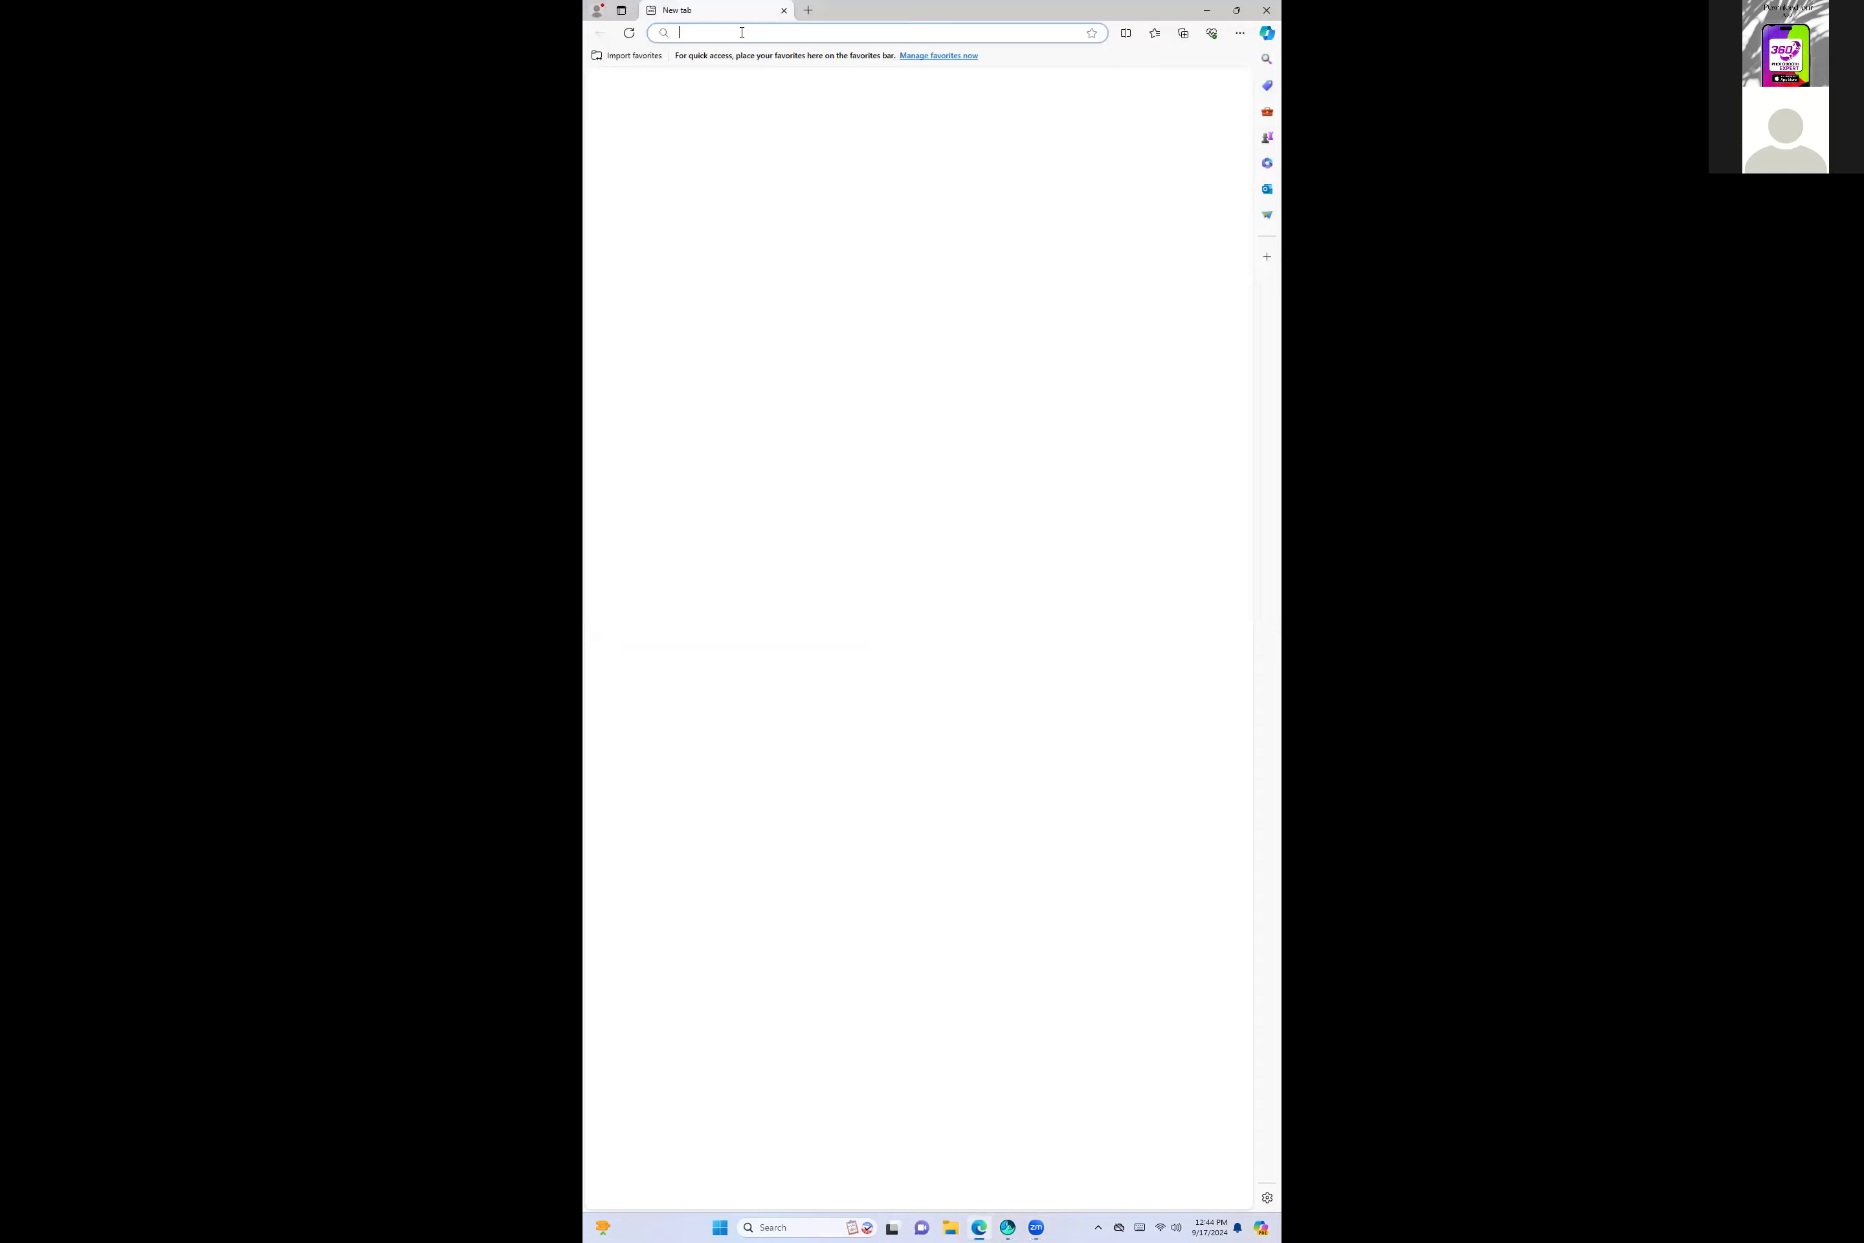
# Search 'DARKROOM BOOTH' and download the Booth 3.0.1189 installer from the Downloads & Release Notes page
pyautogui.click(742, 33)
pyautogui.write('DARKRO')
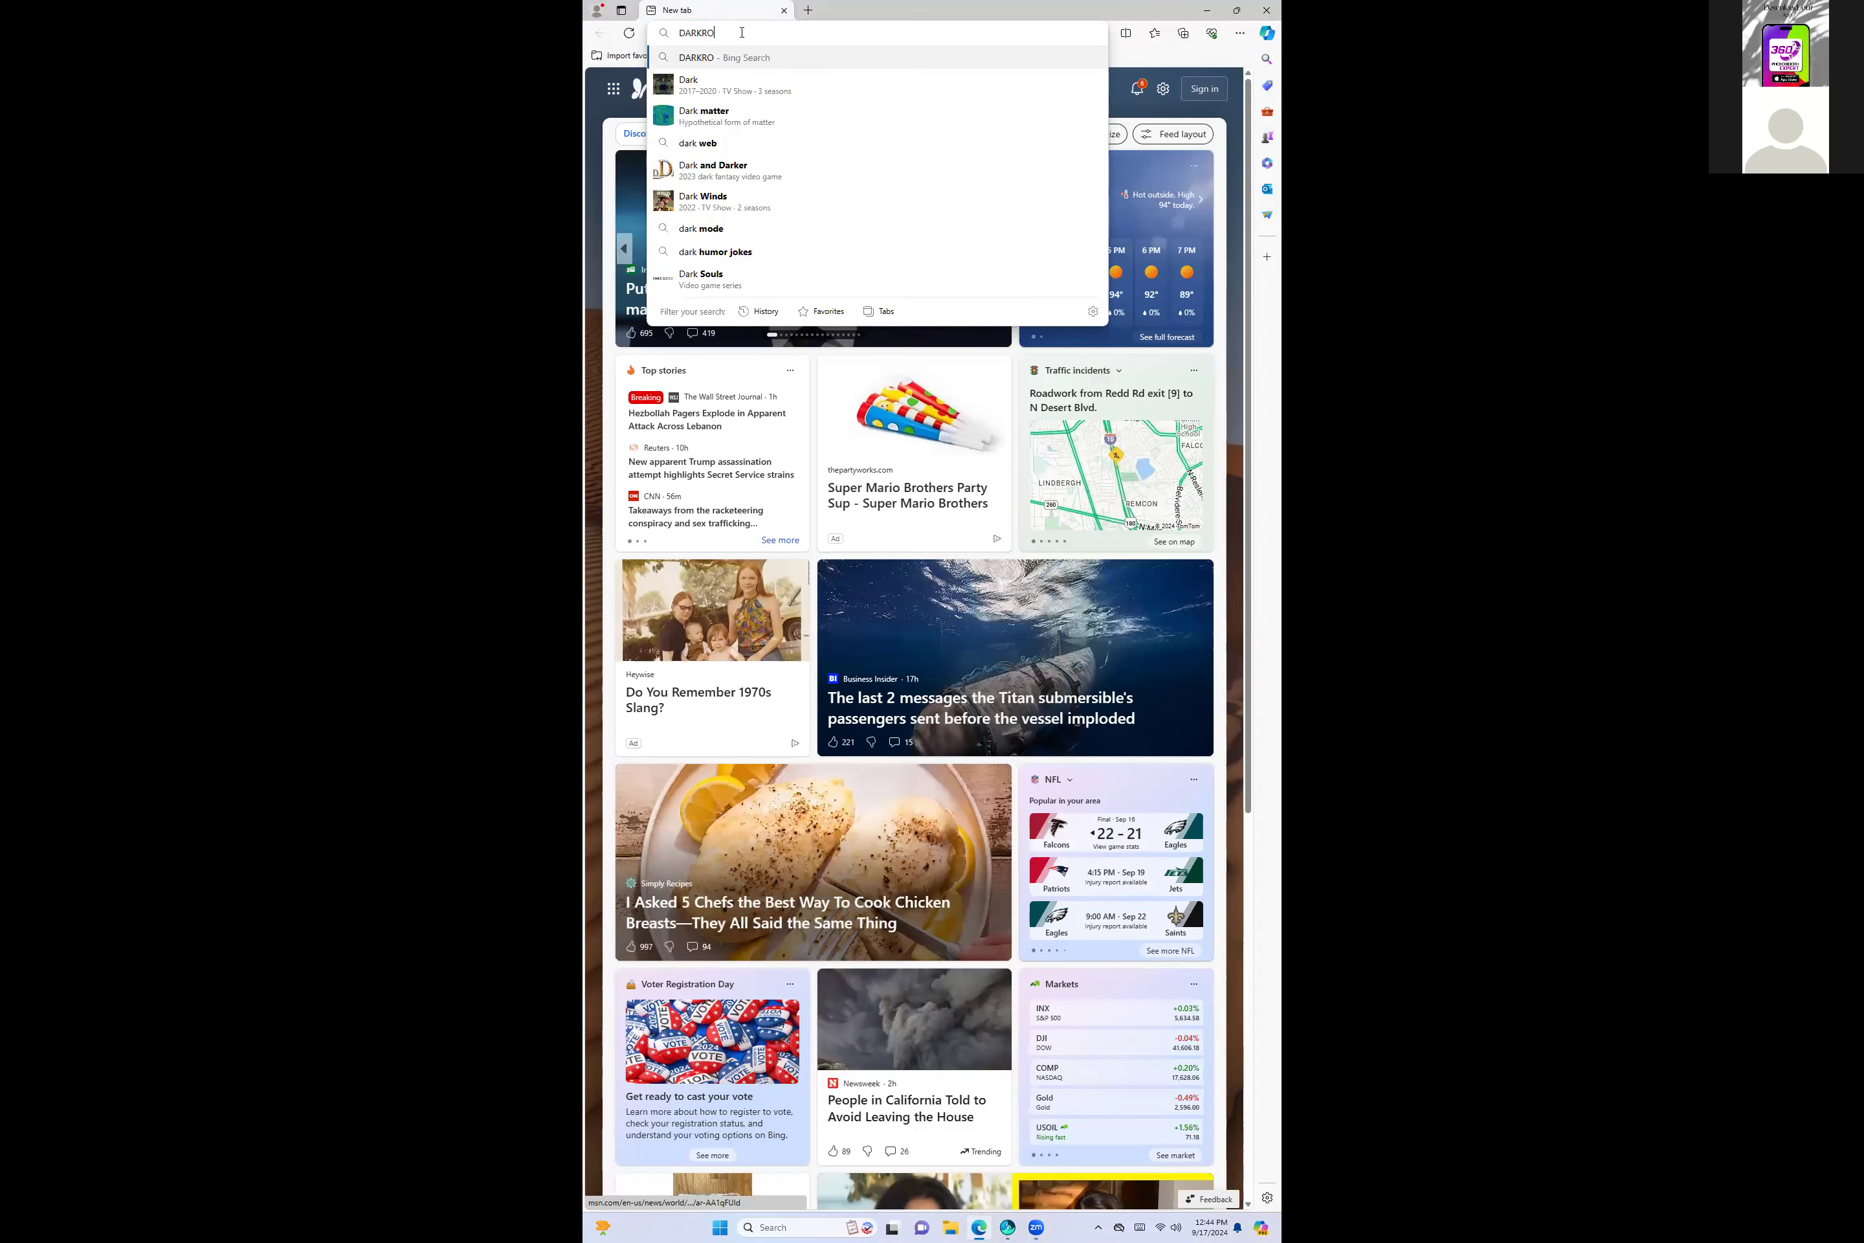
pyautogui.write('OM BOOTH')
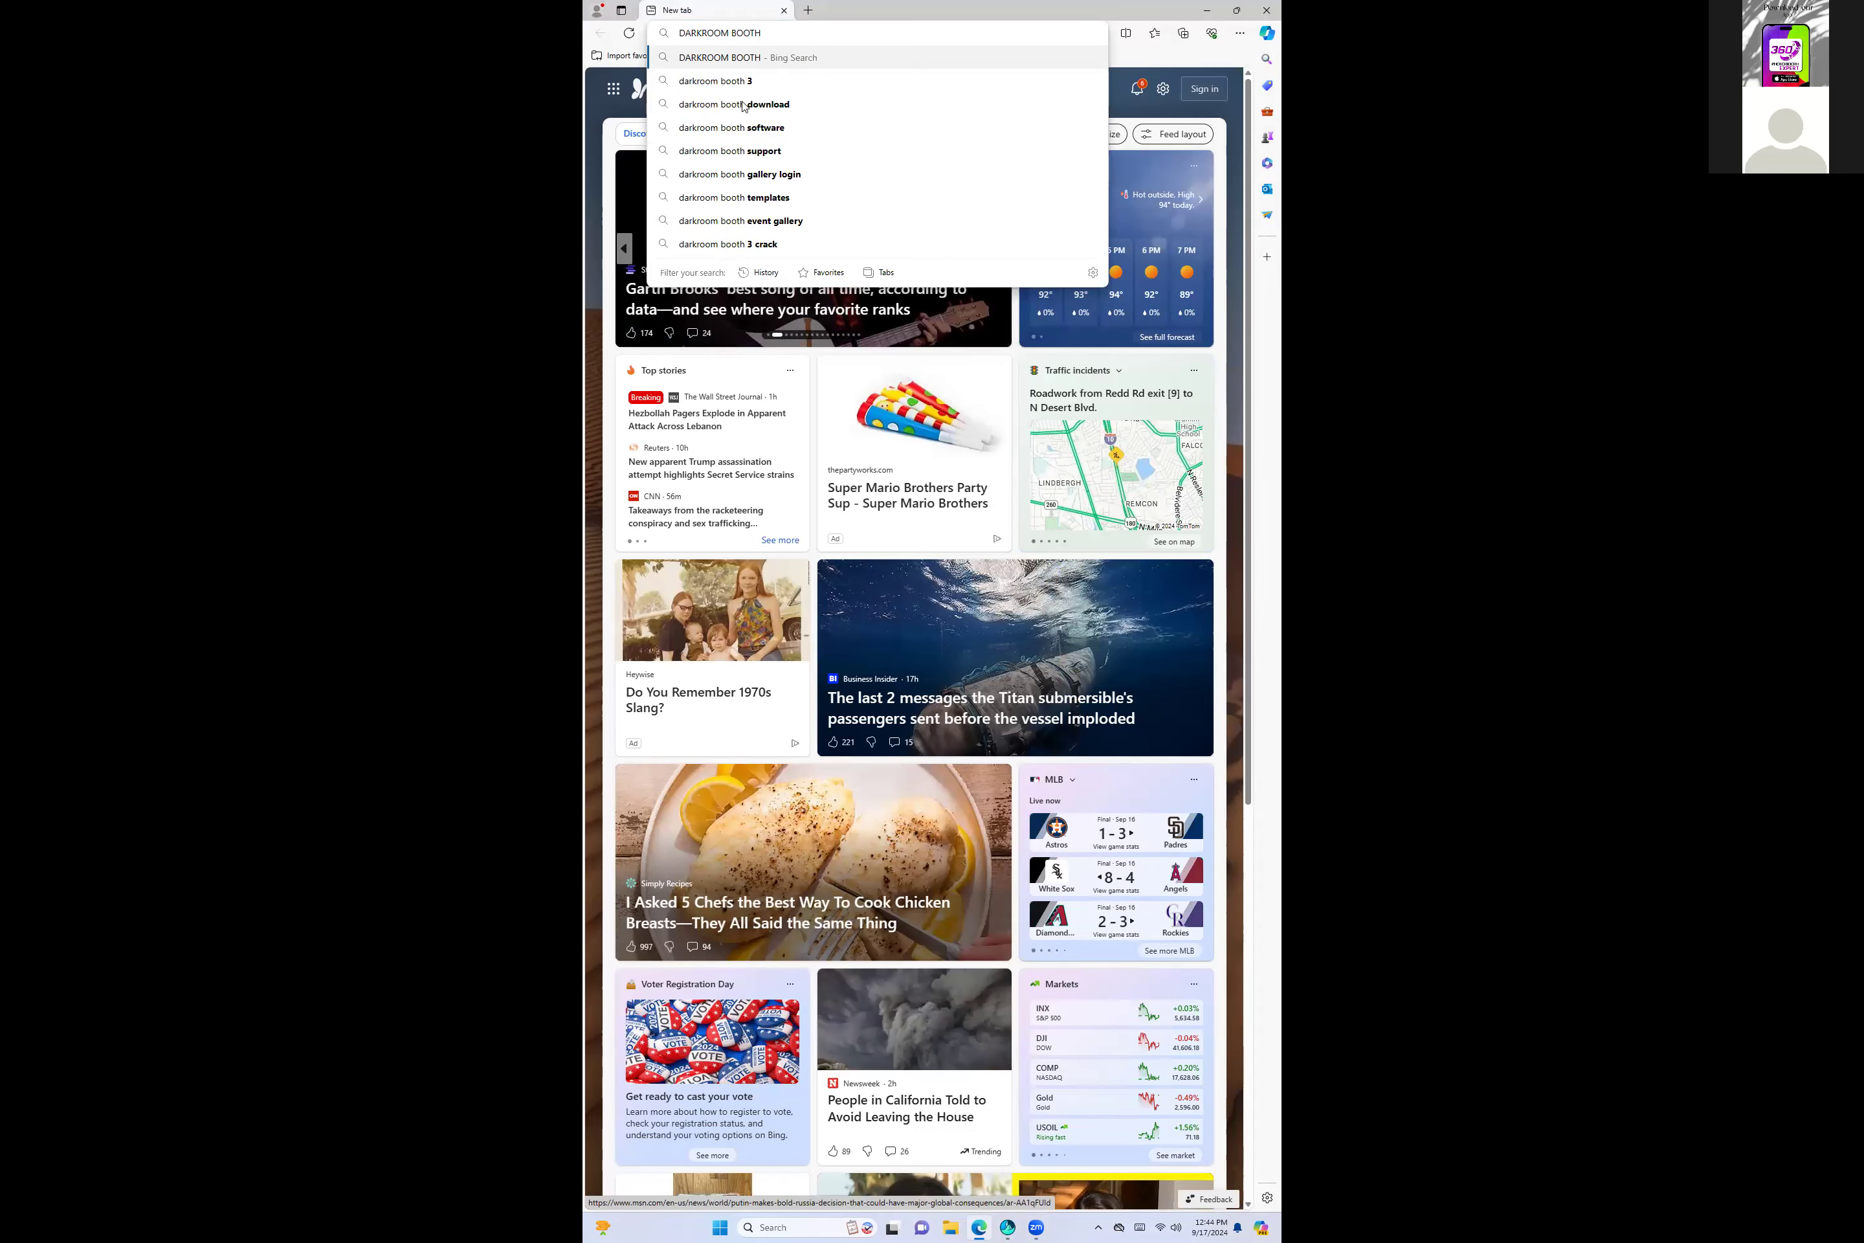
pyautogui.click(745, 113)
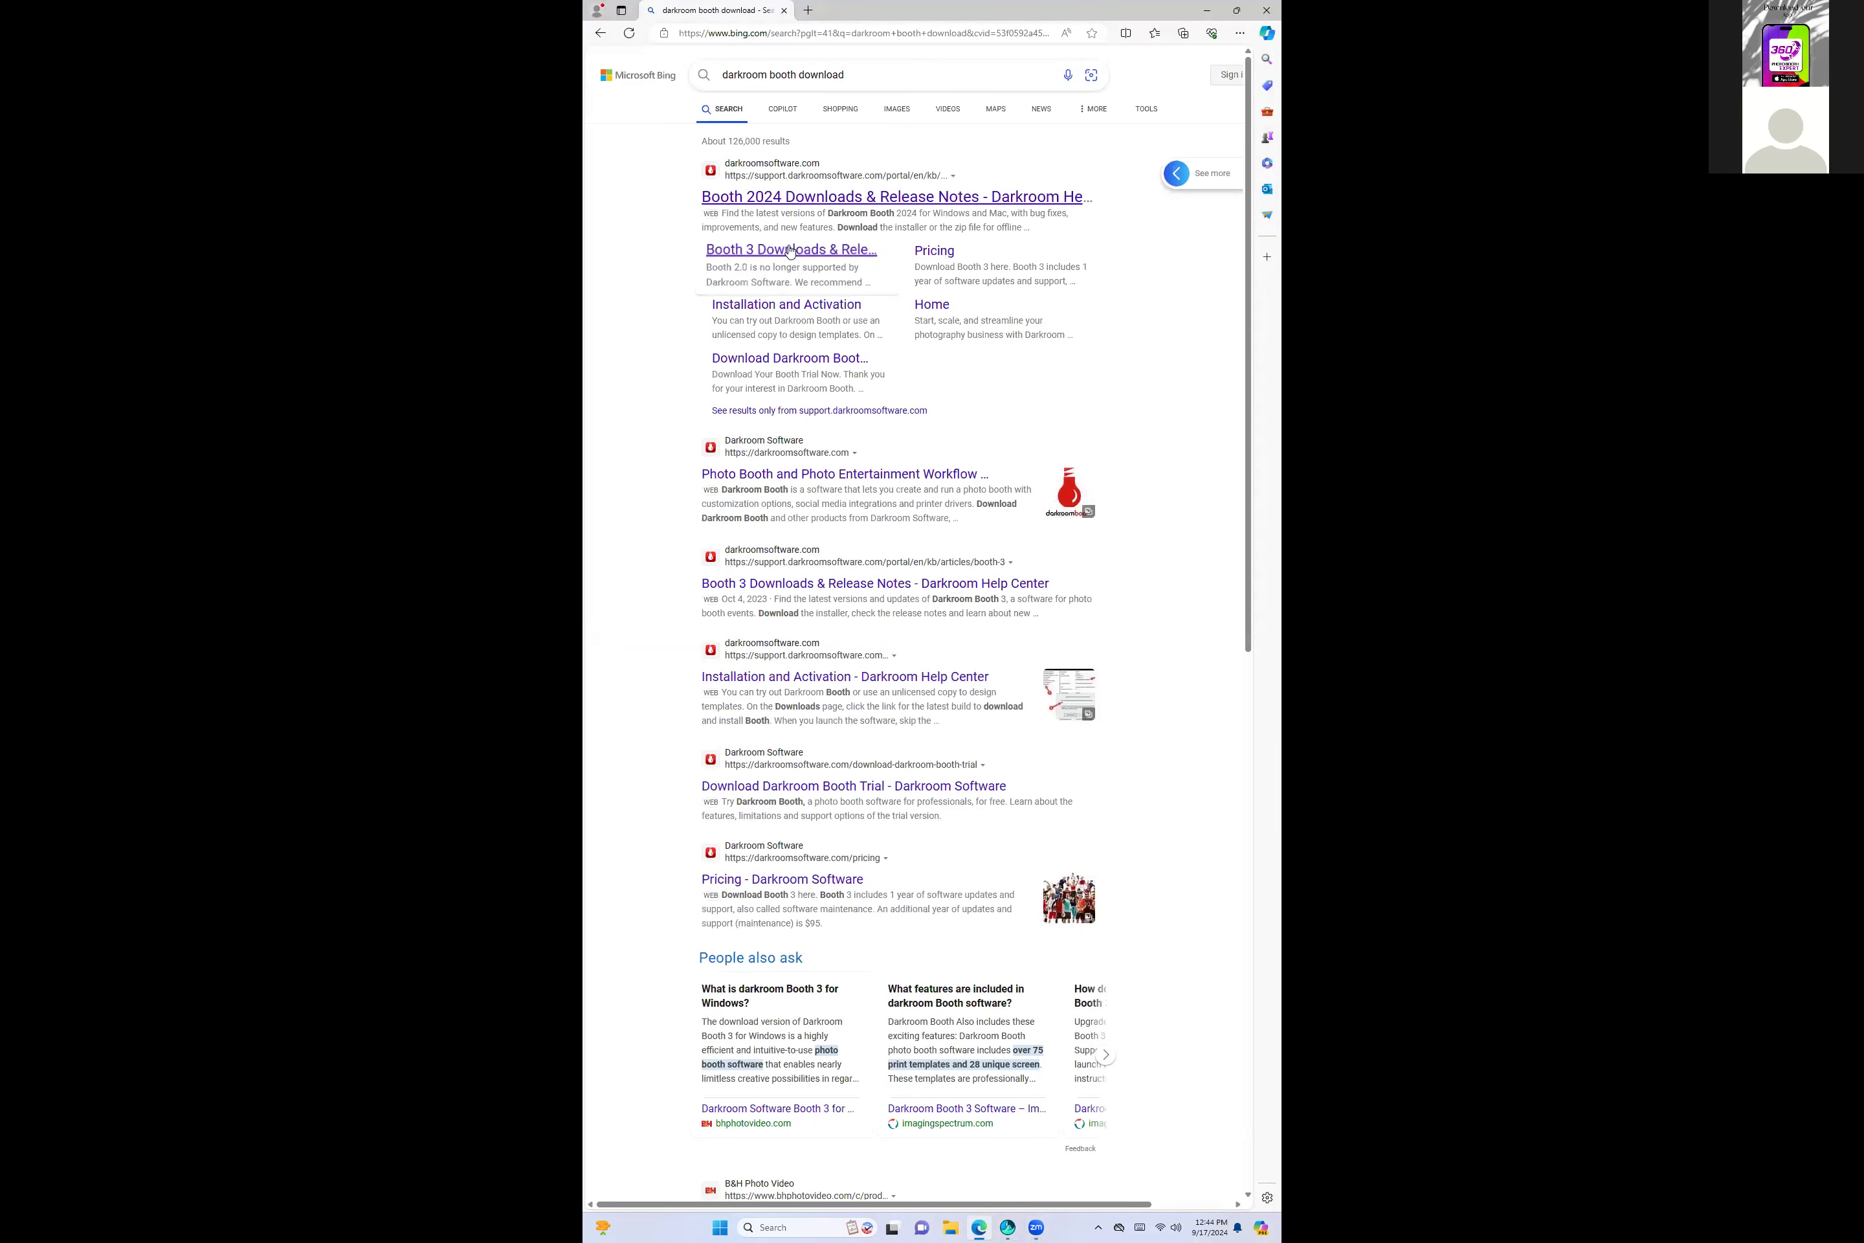
pyautogui.click(793, 249)
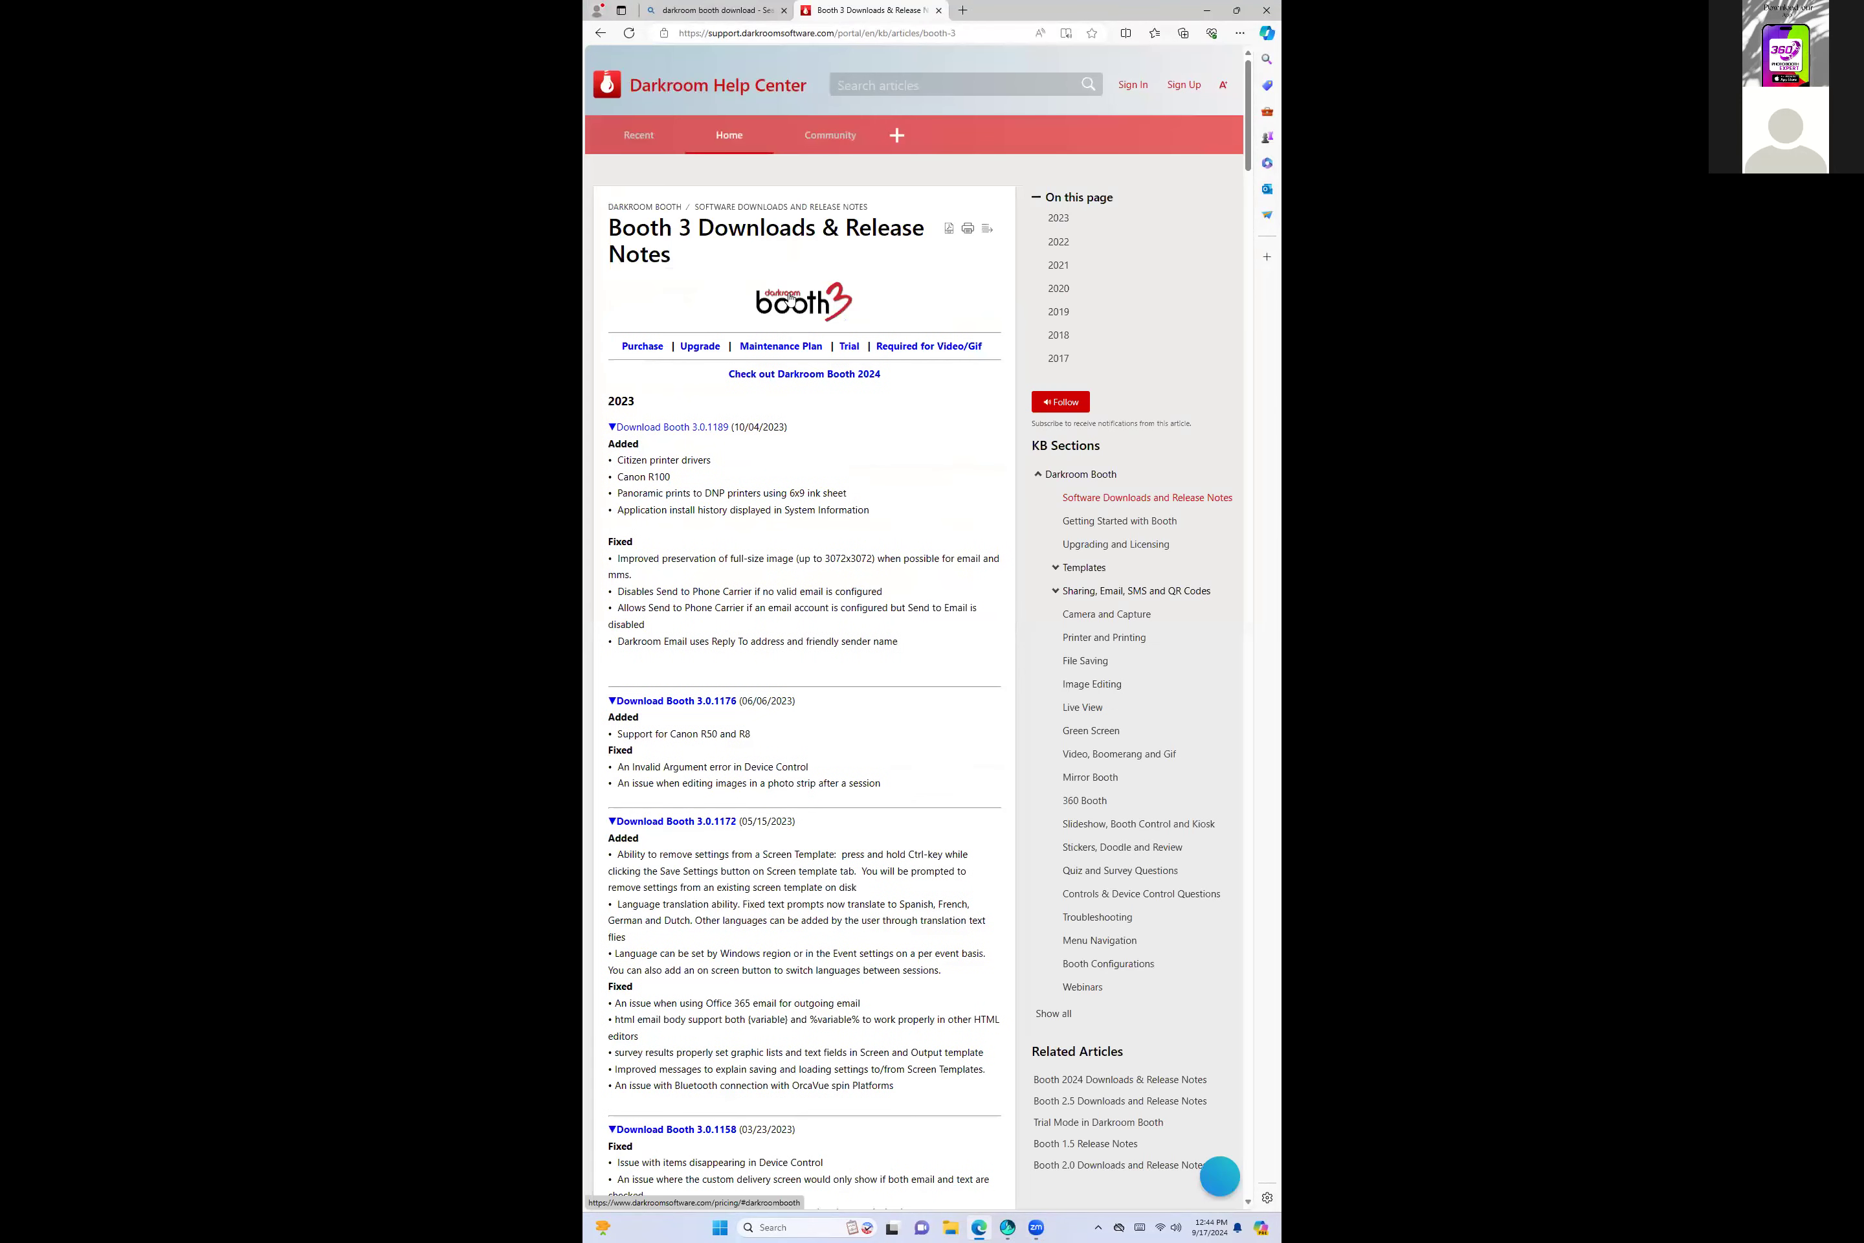
pyautogui.click(675, 429)
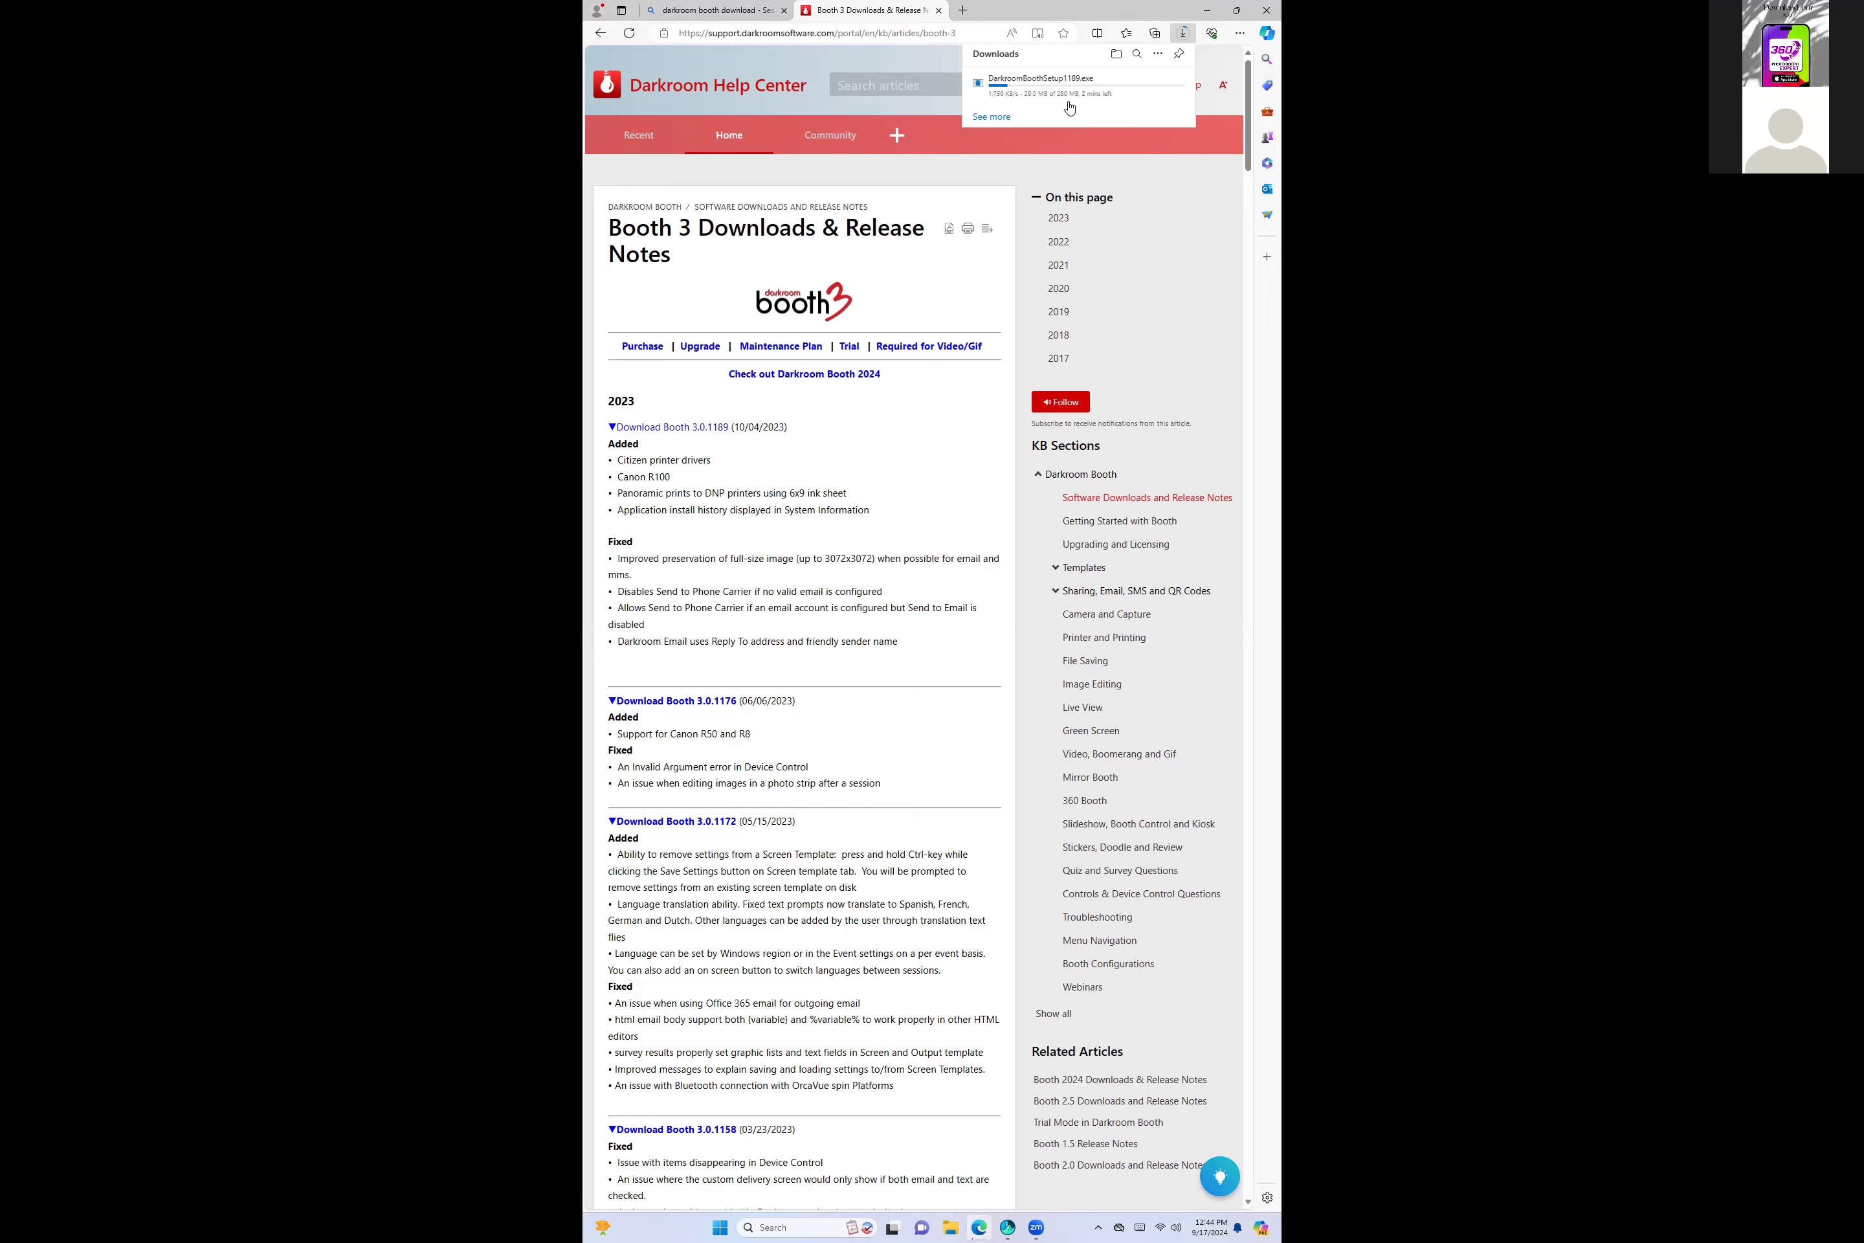
pyautogui.click(963, 11)
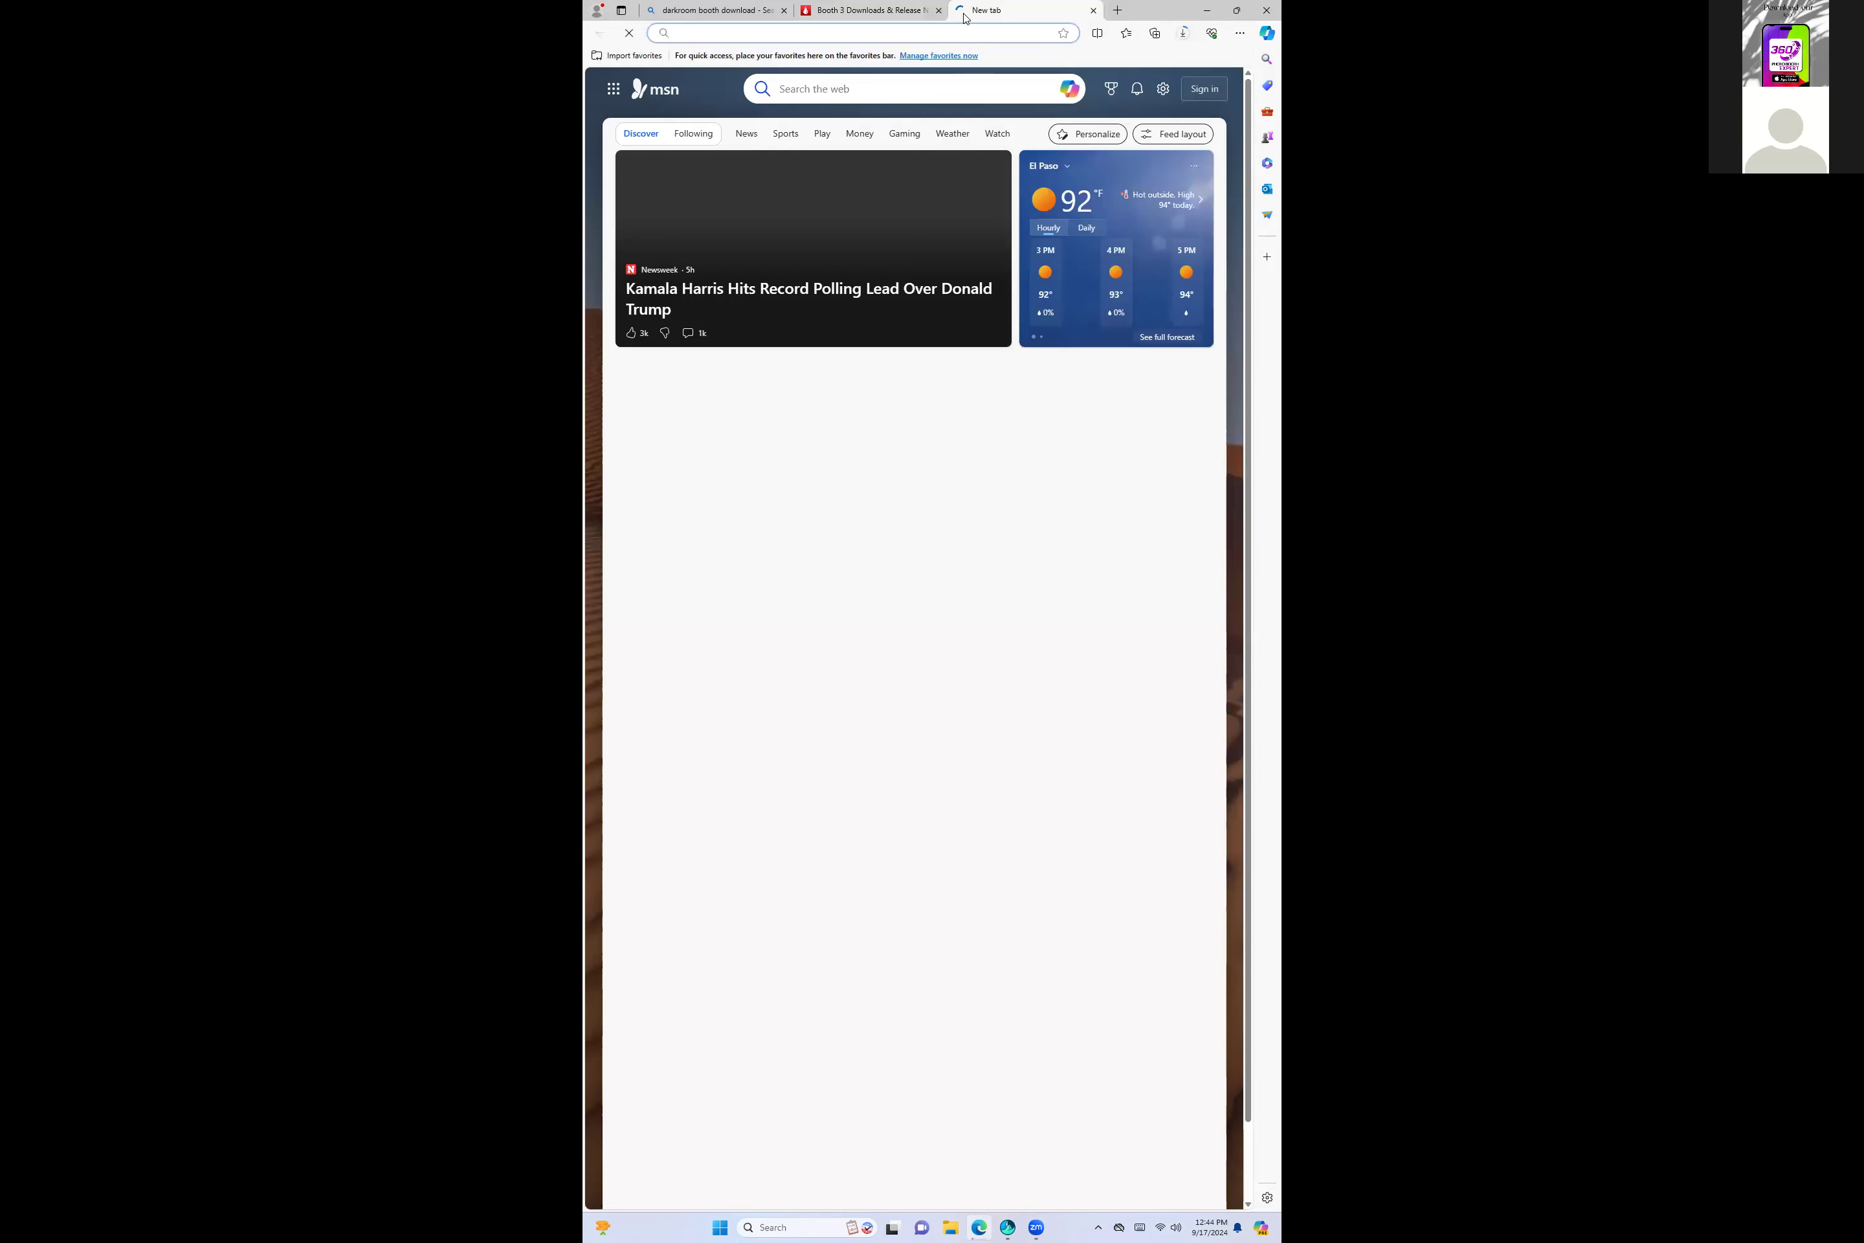
# Search 'CHROME' and go to Google Chrome's download page
pyautogui.write('CHR')
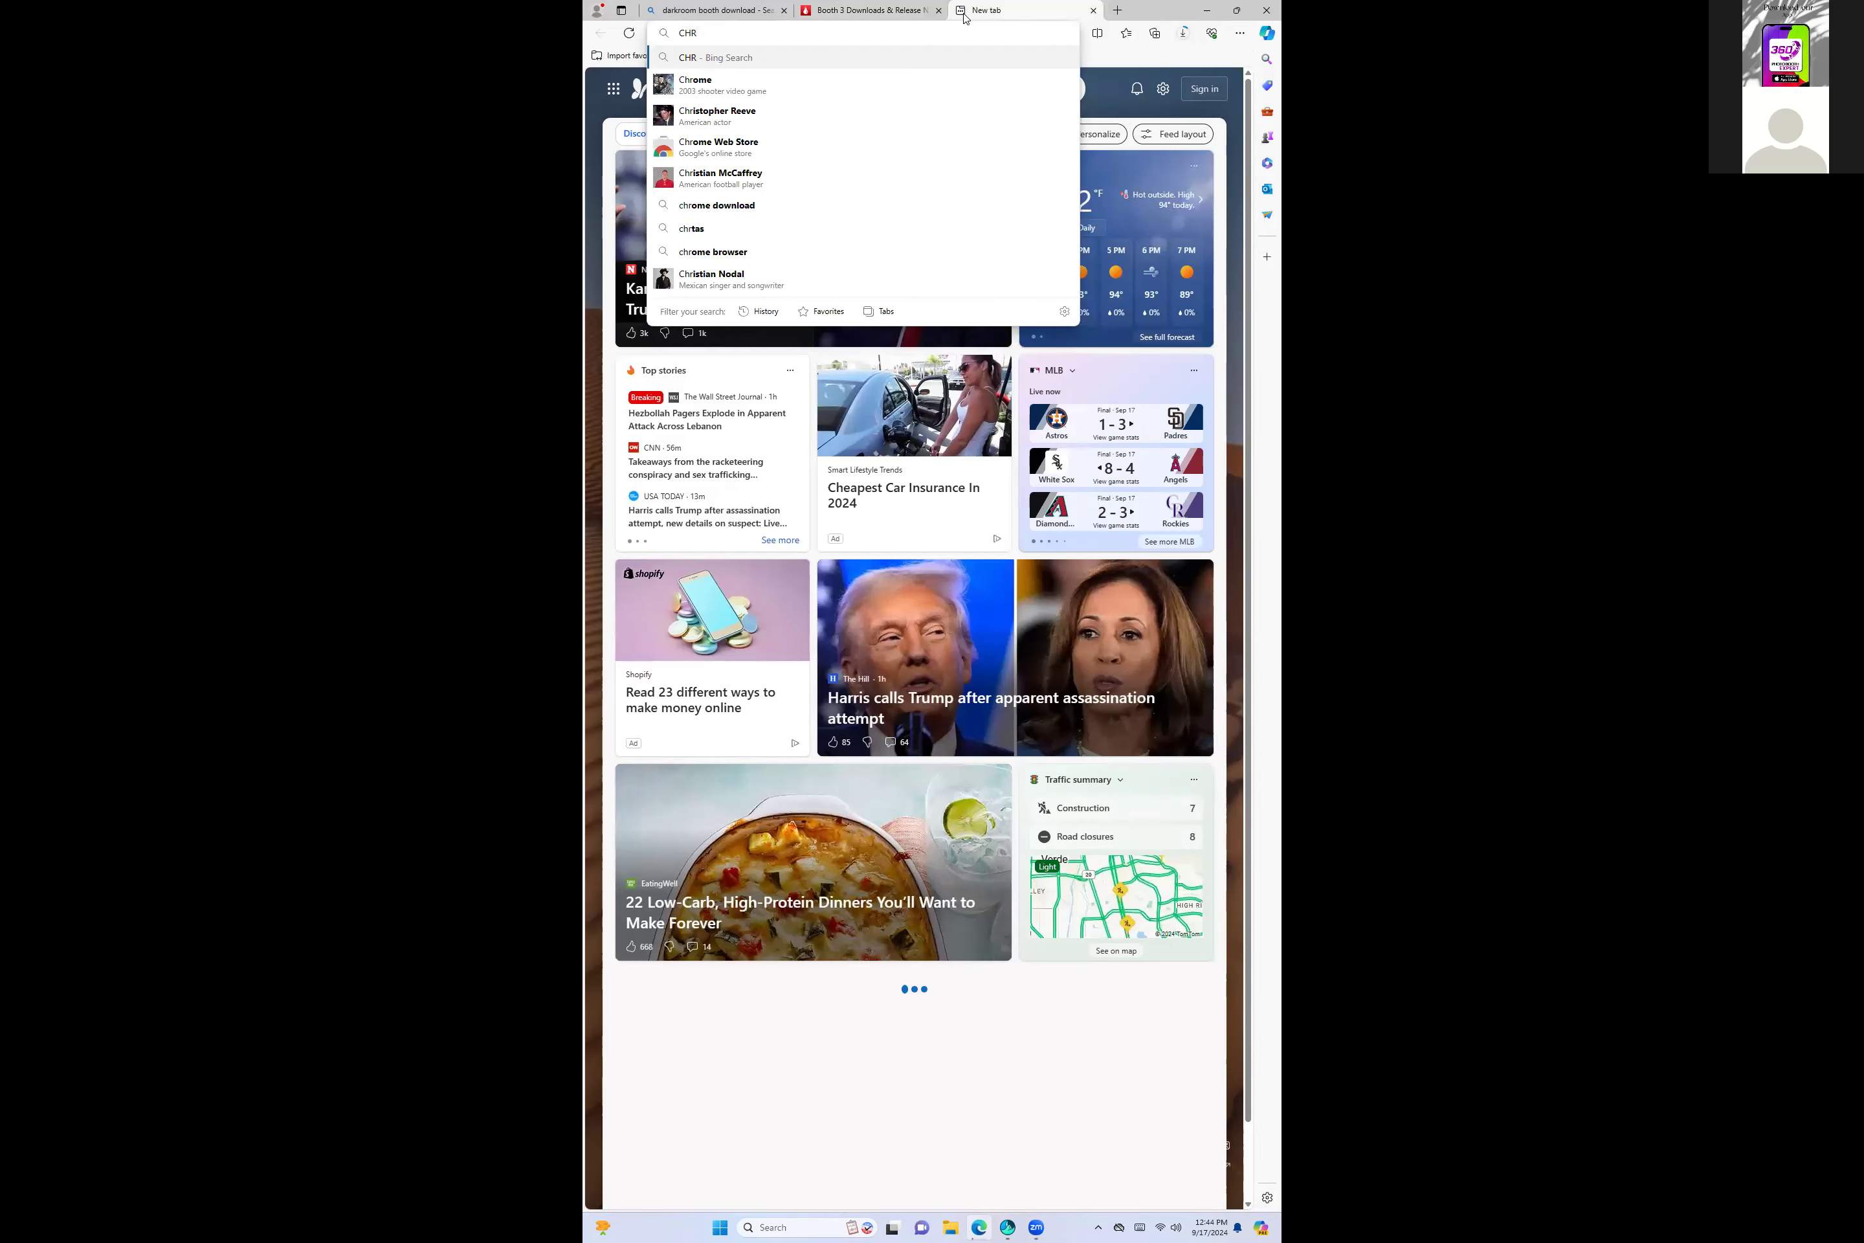
pyautogui.write('OME')
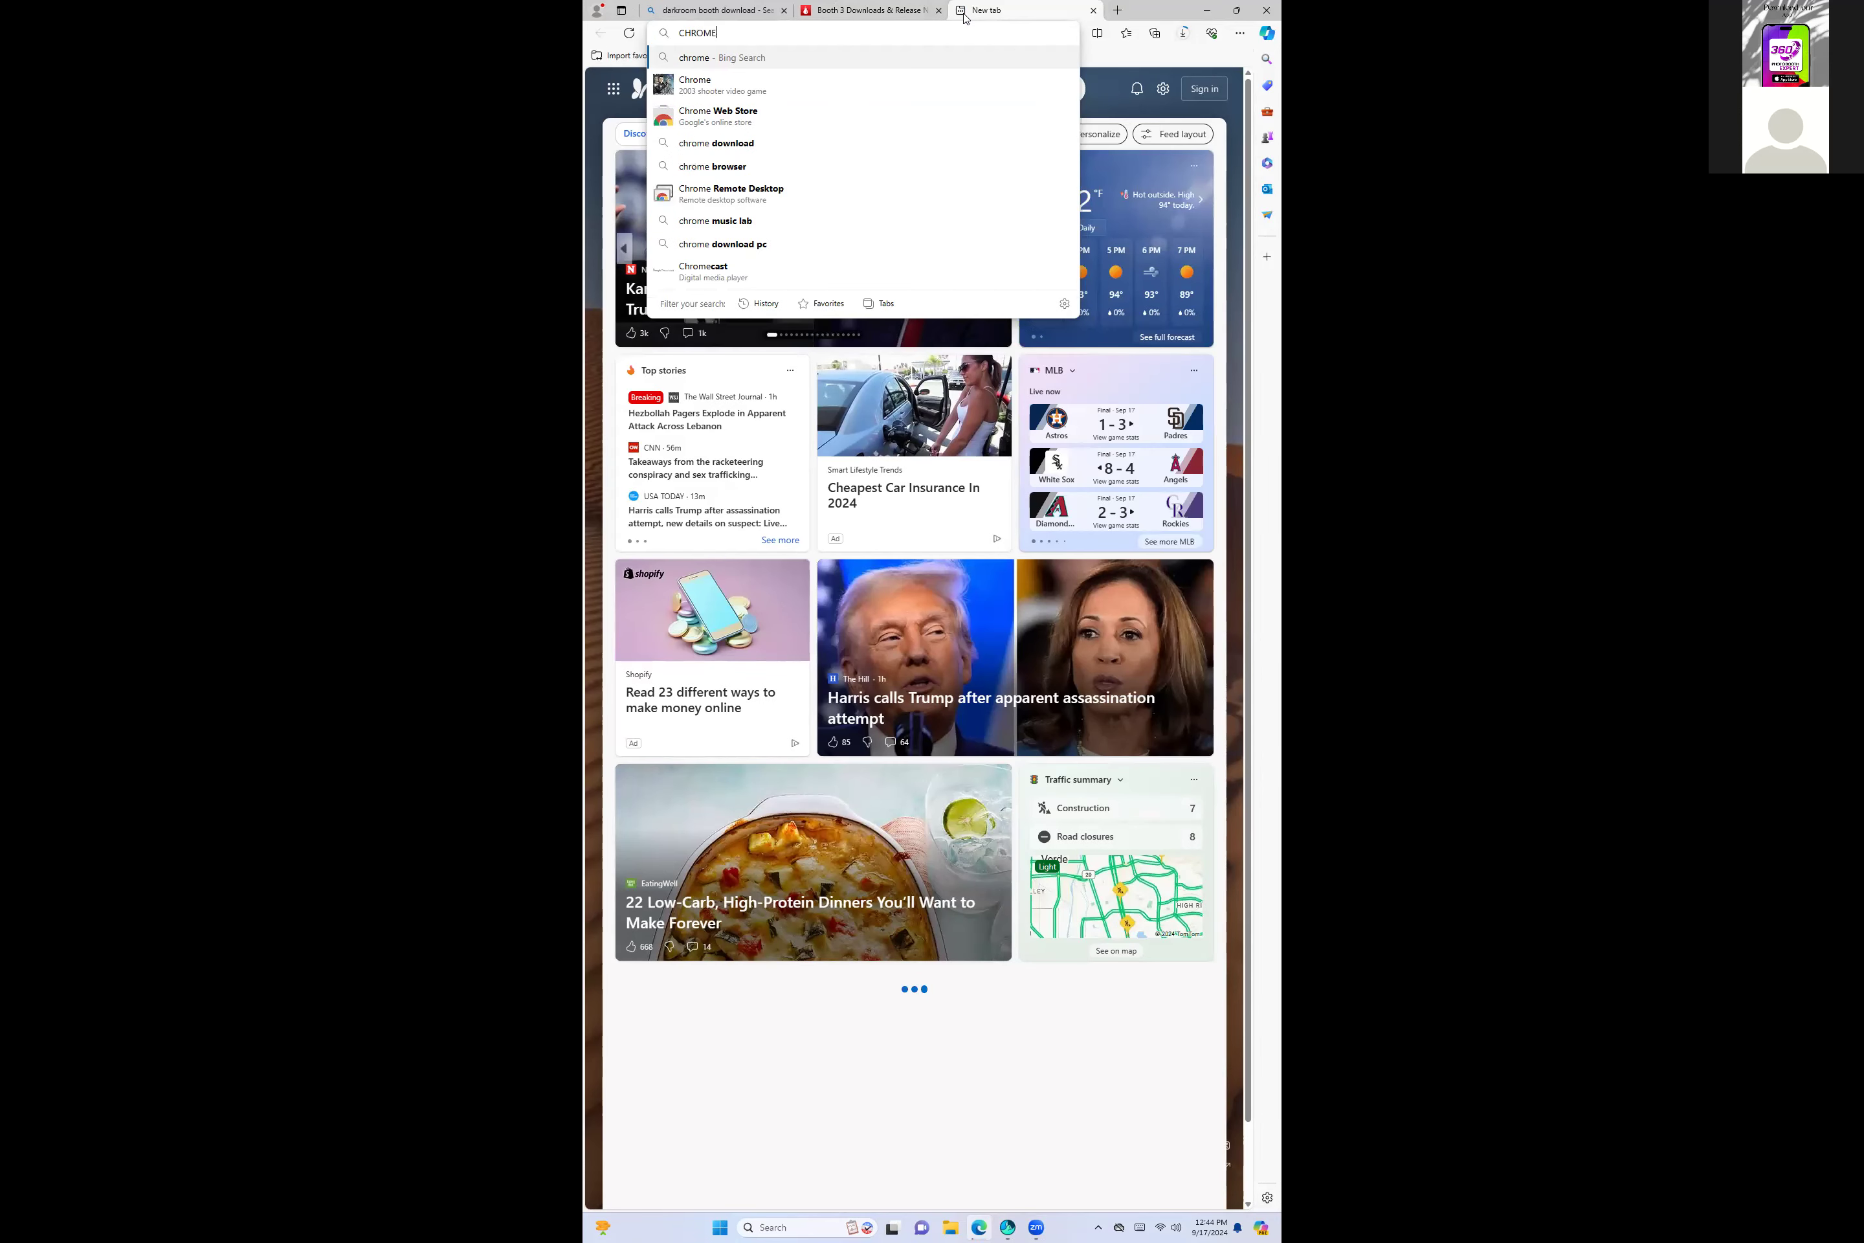
pyautogui.click(879, 116)
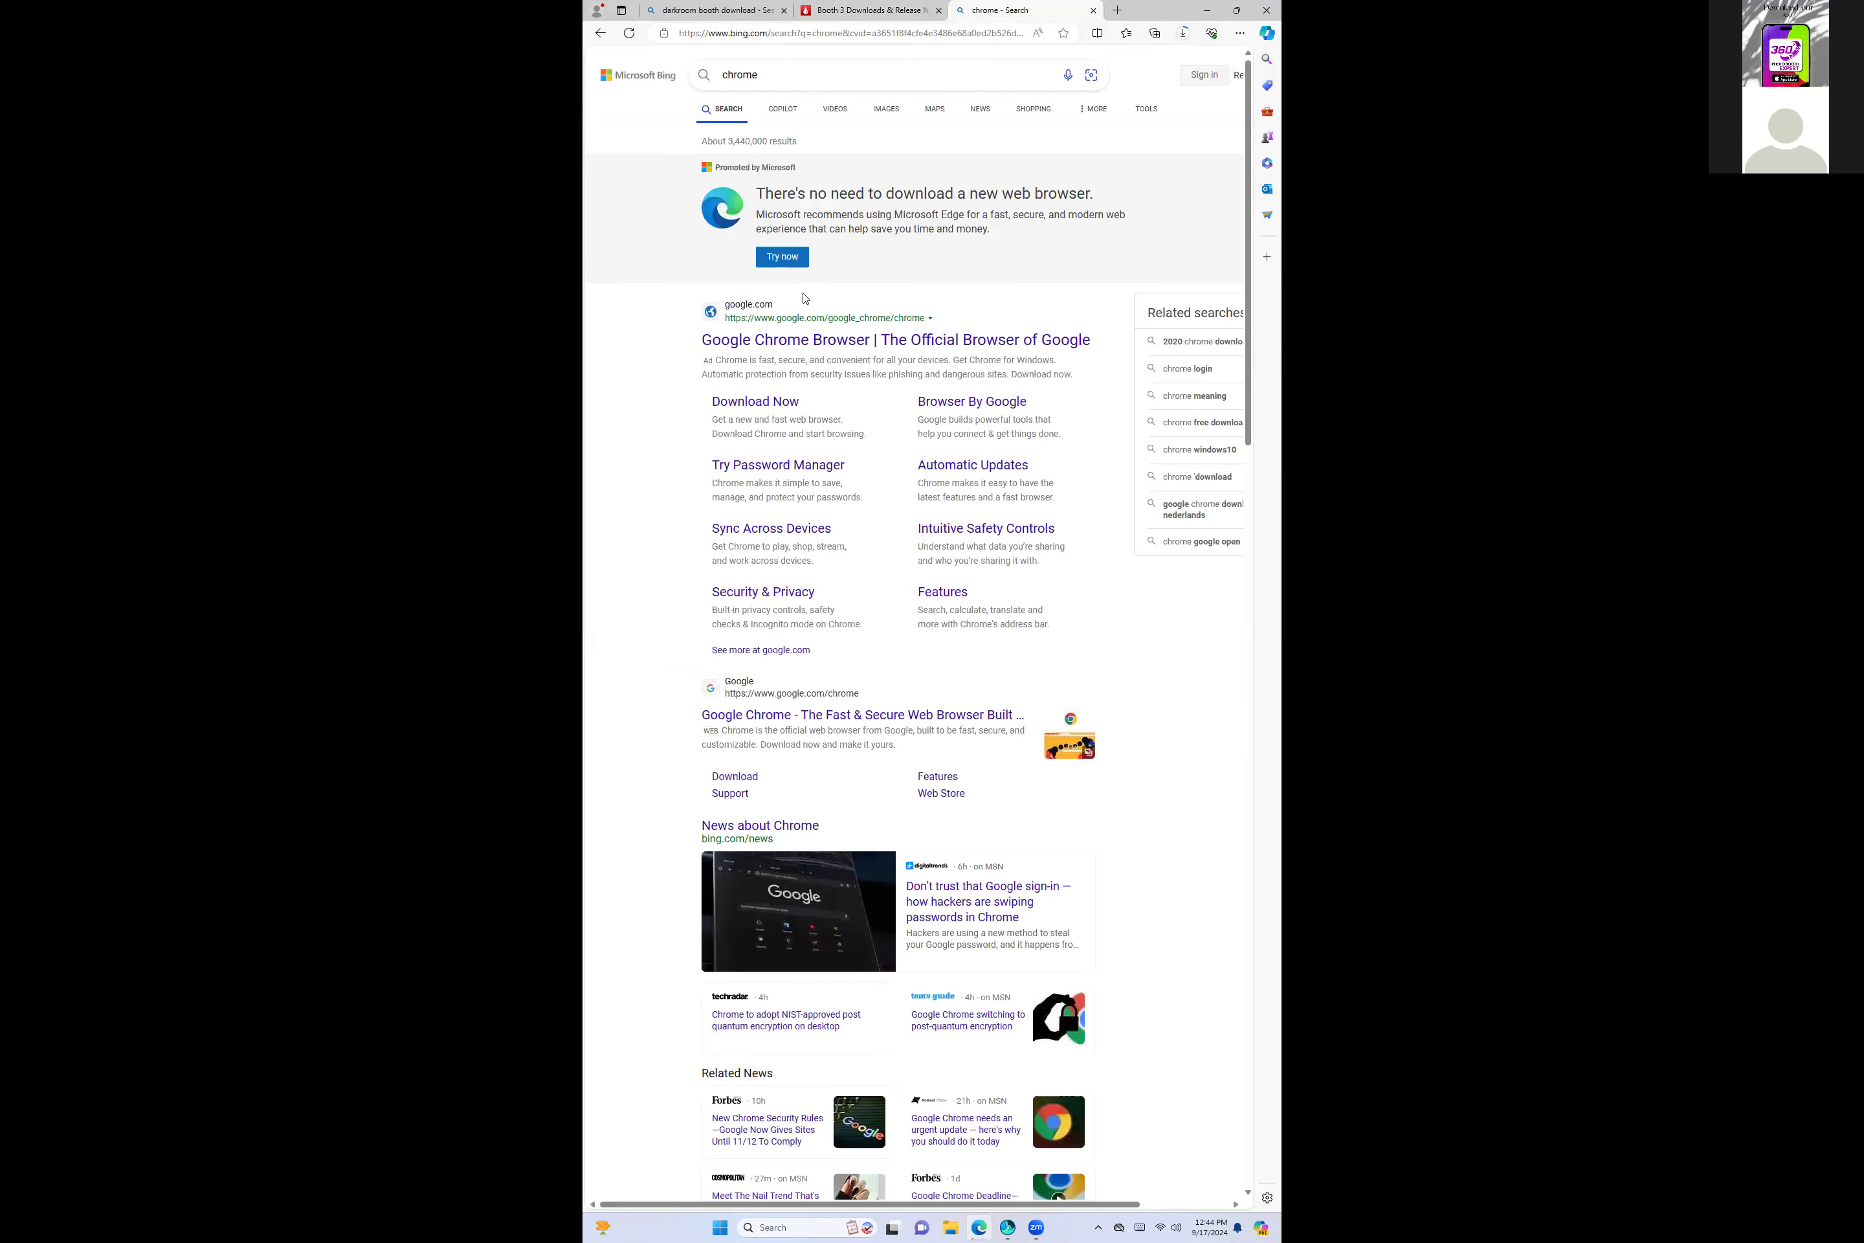
pyautogui.click(773, 403)
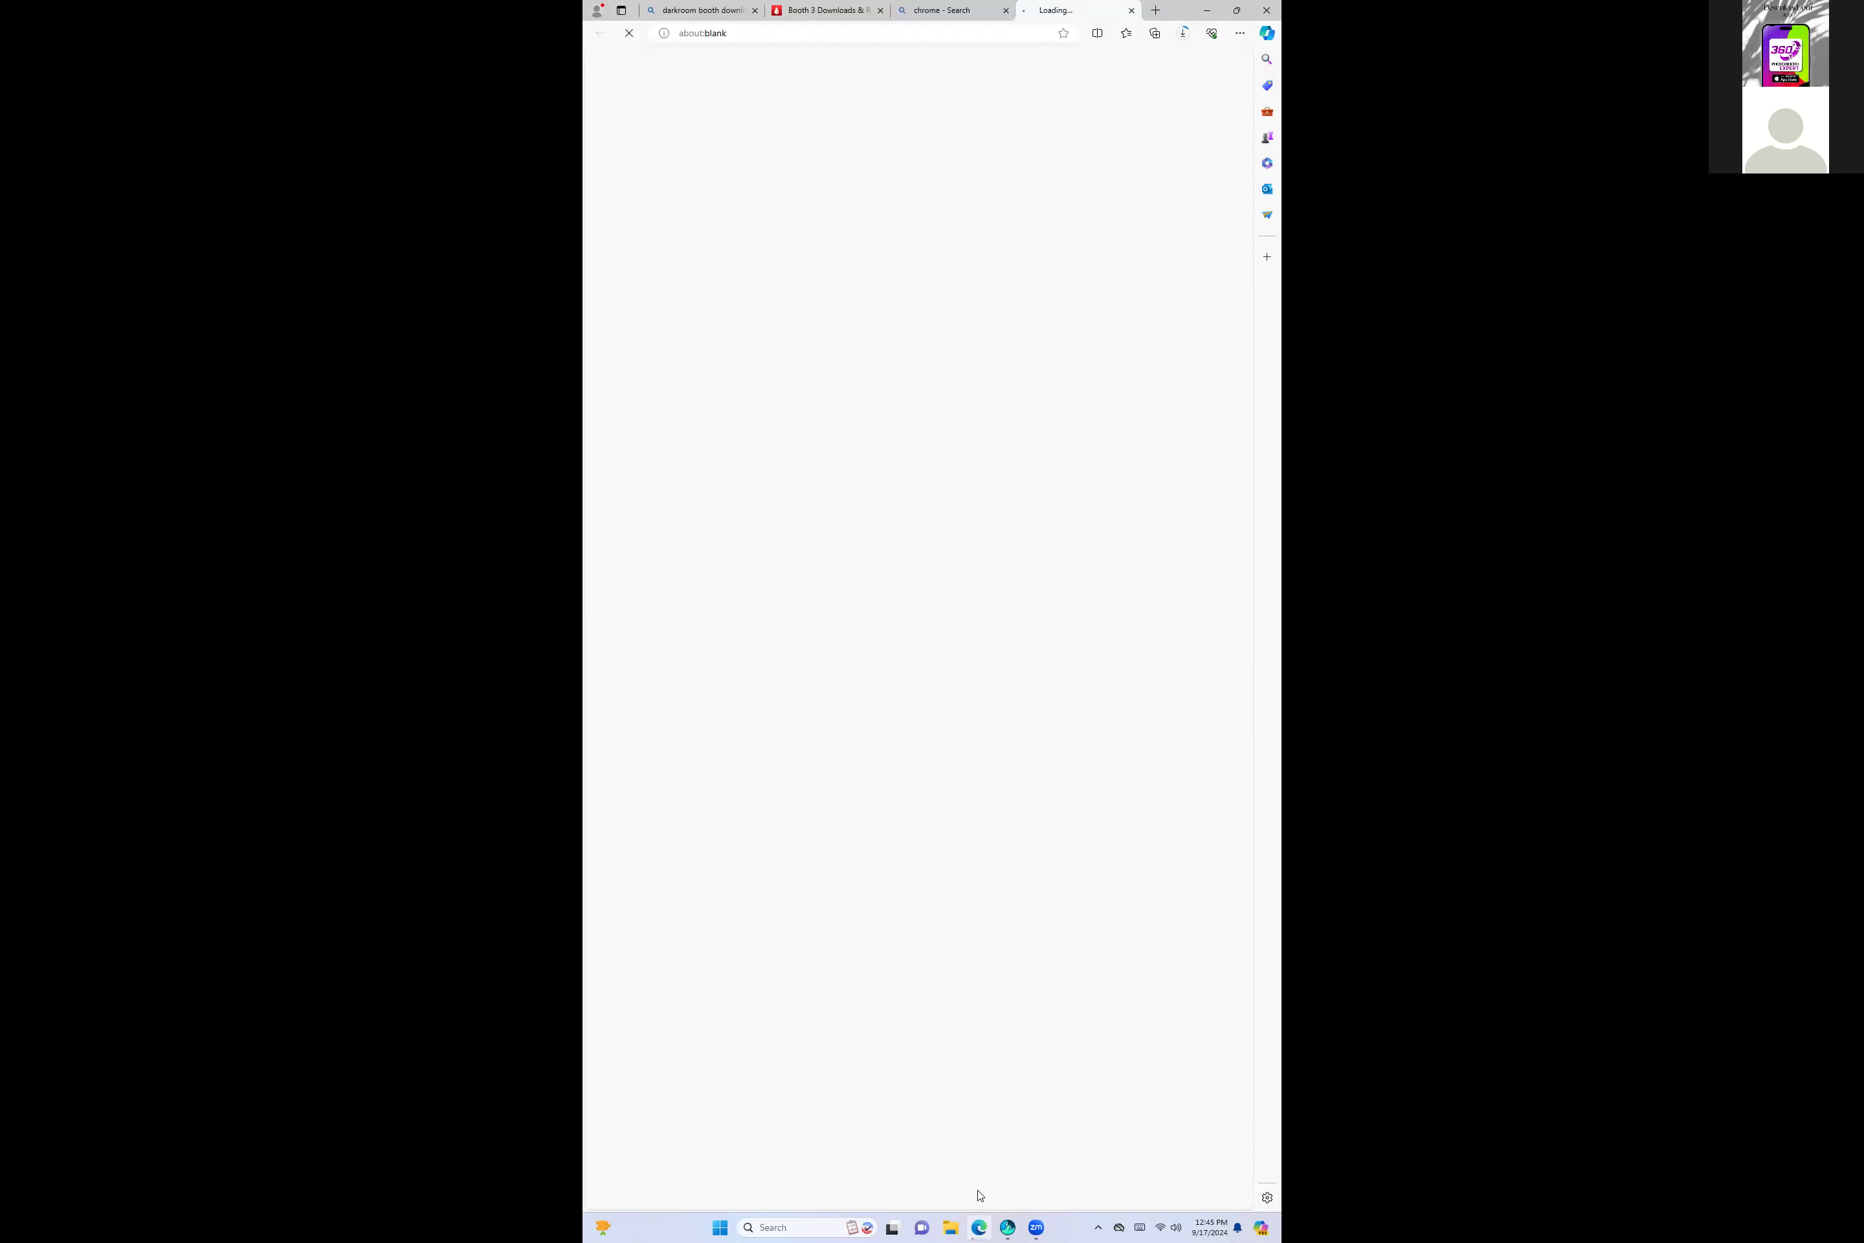
# Mute the system volume by dragging the quick-settings slider to 0
pyautogui.click(1171, 1226)
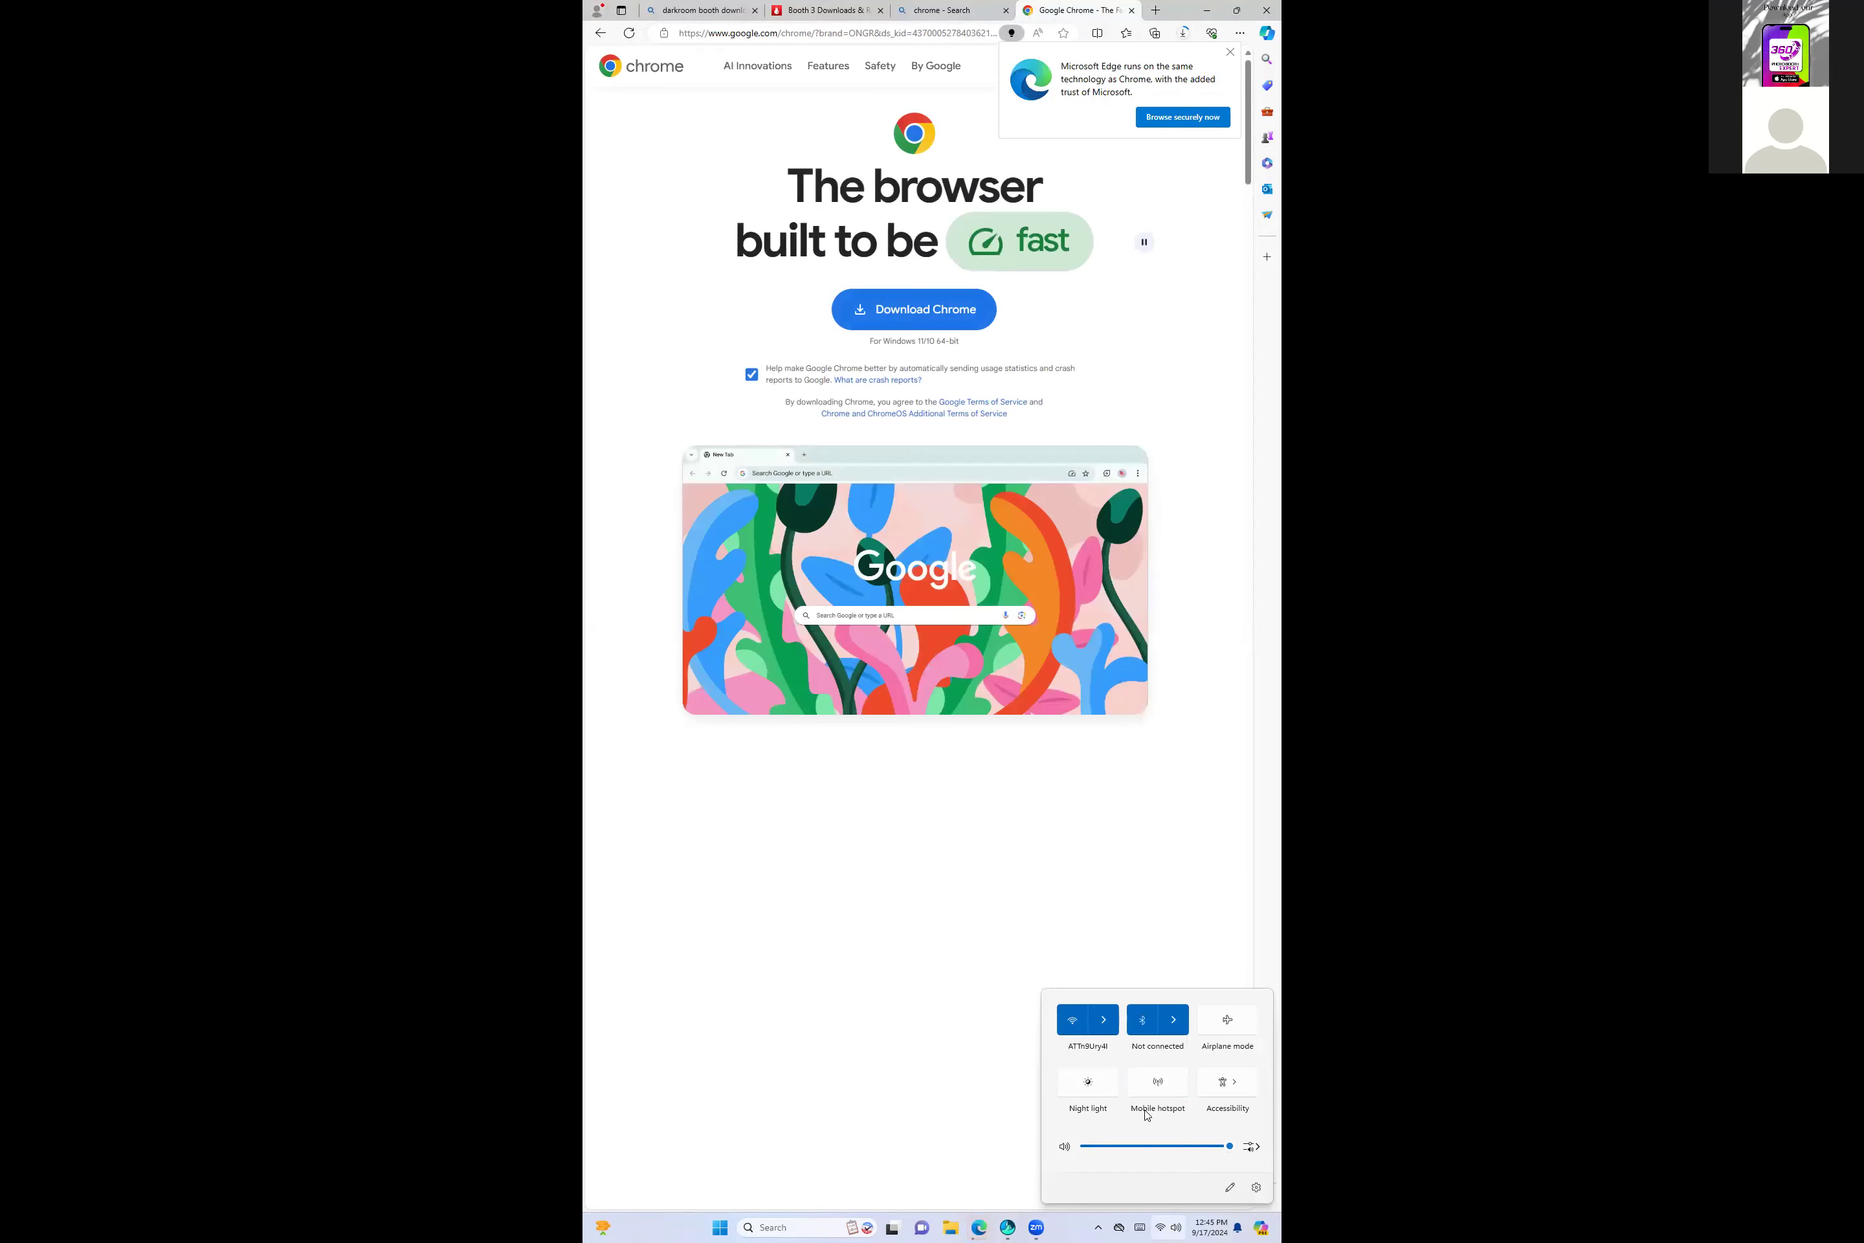
pyautogui.click(1175, 1227)
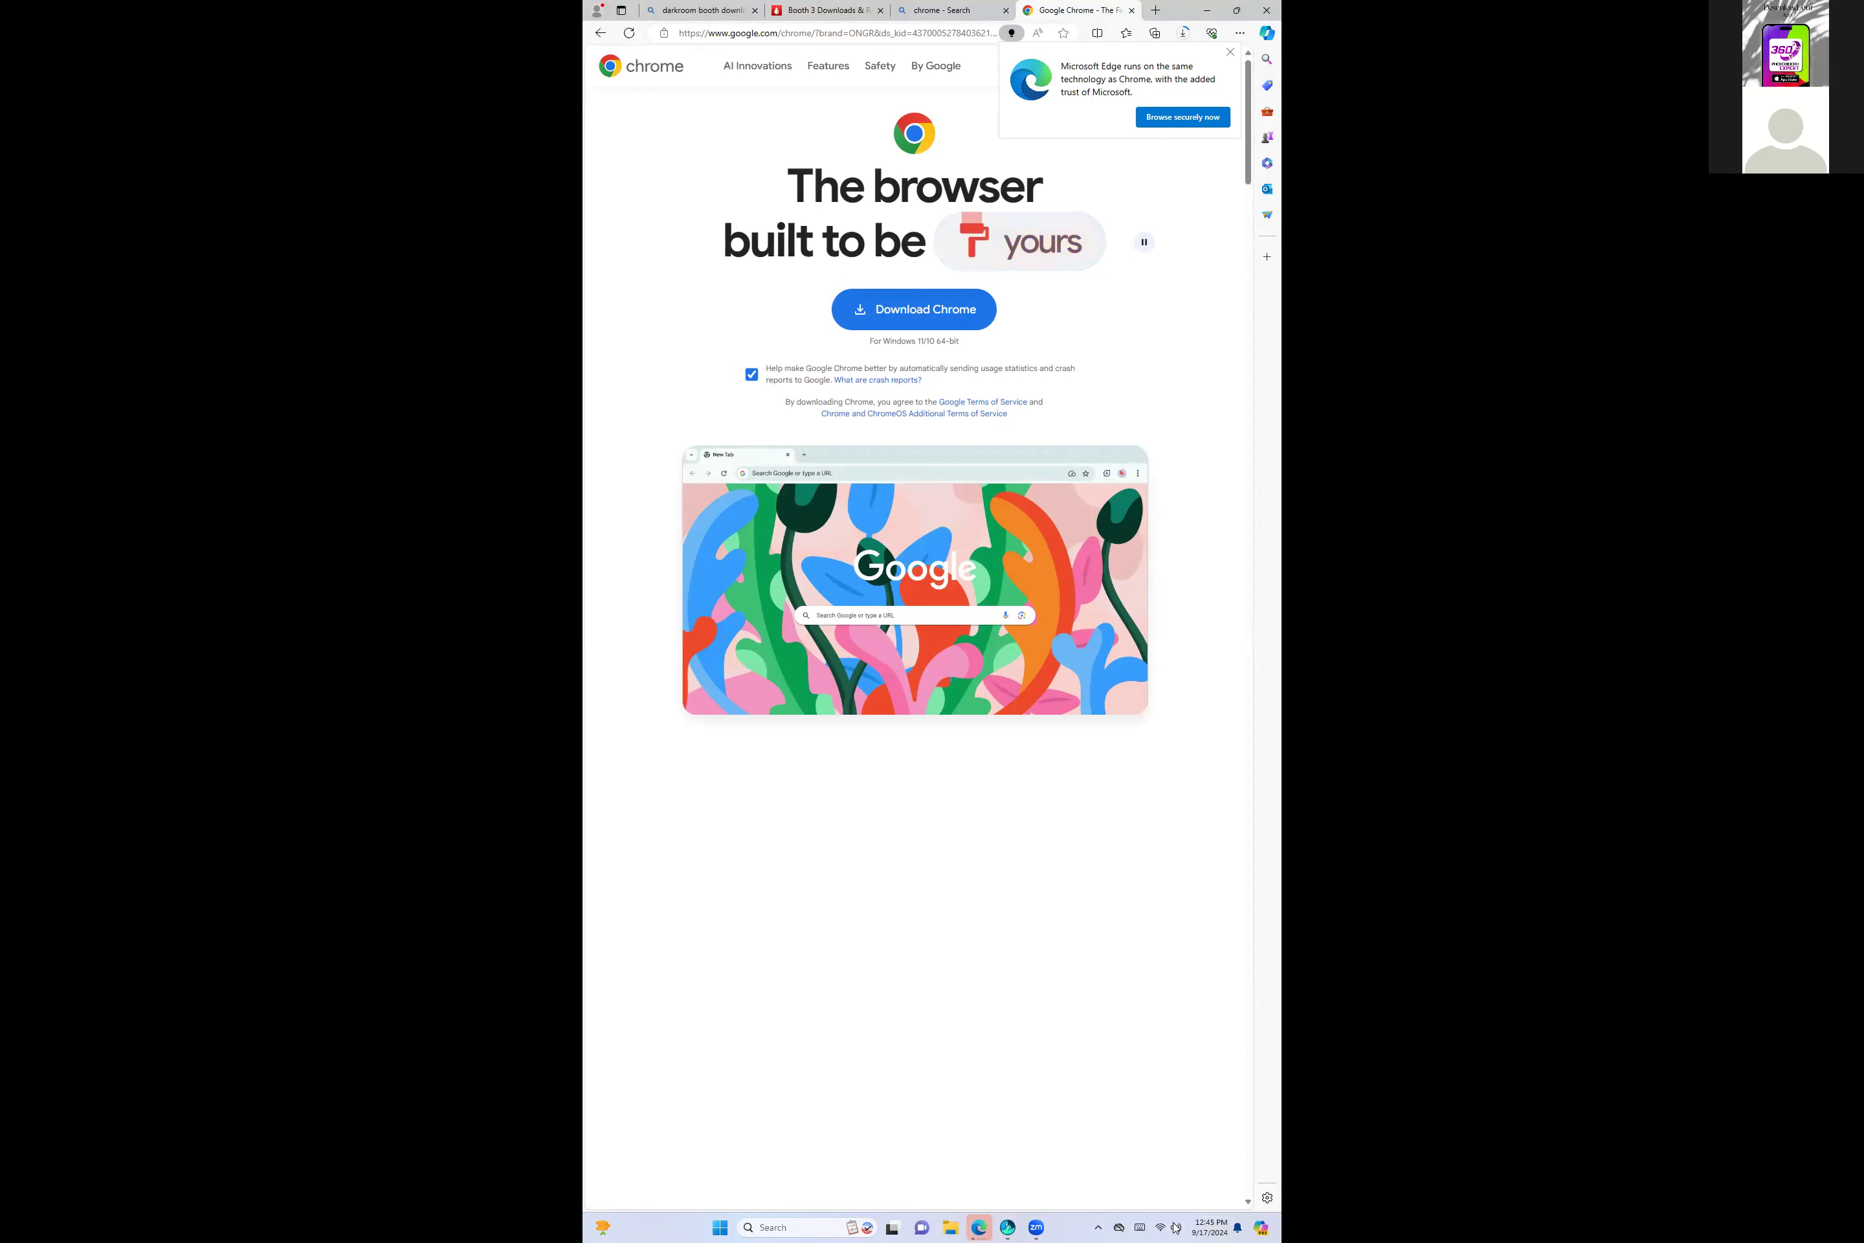
pyautogui.click(1174, 1227)
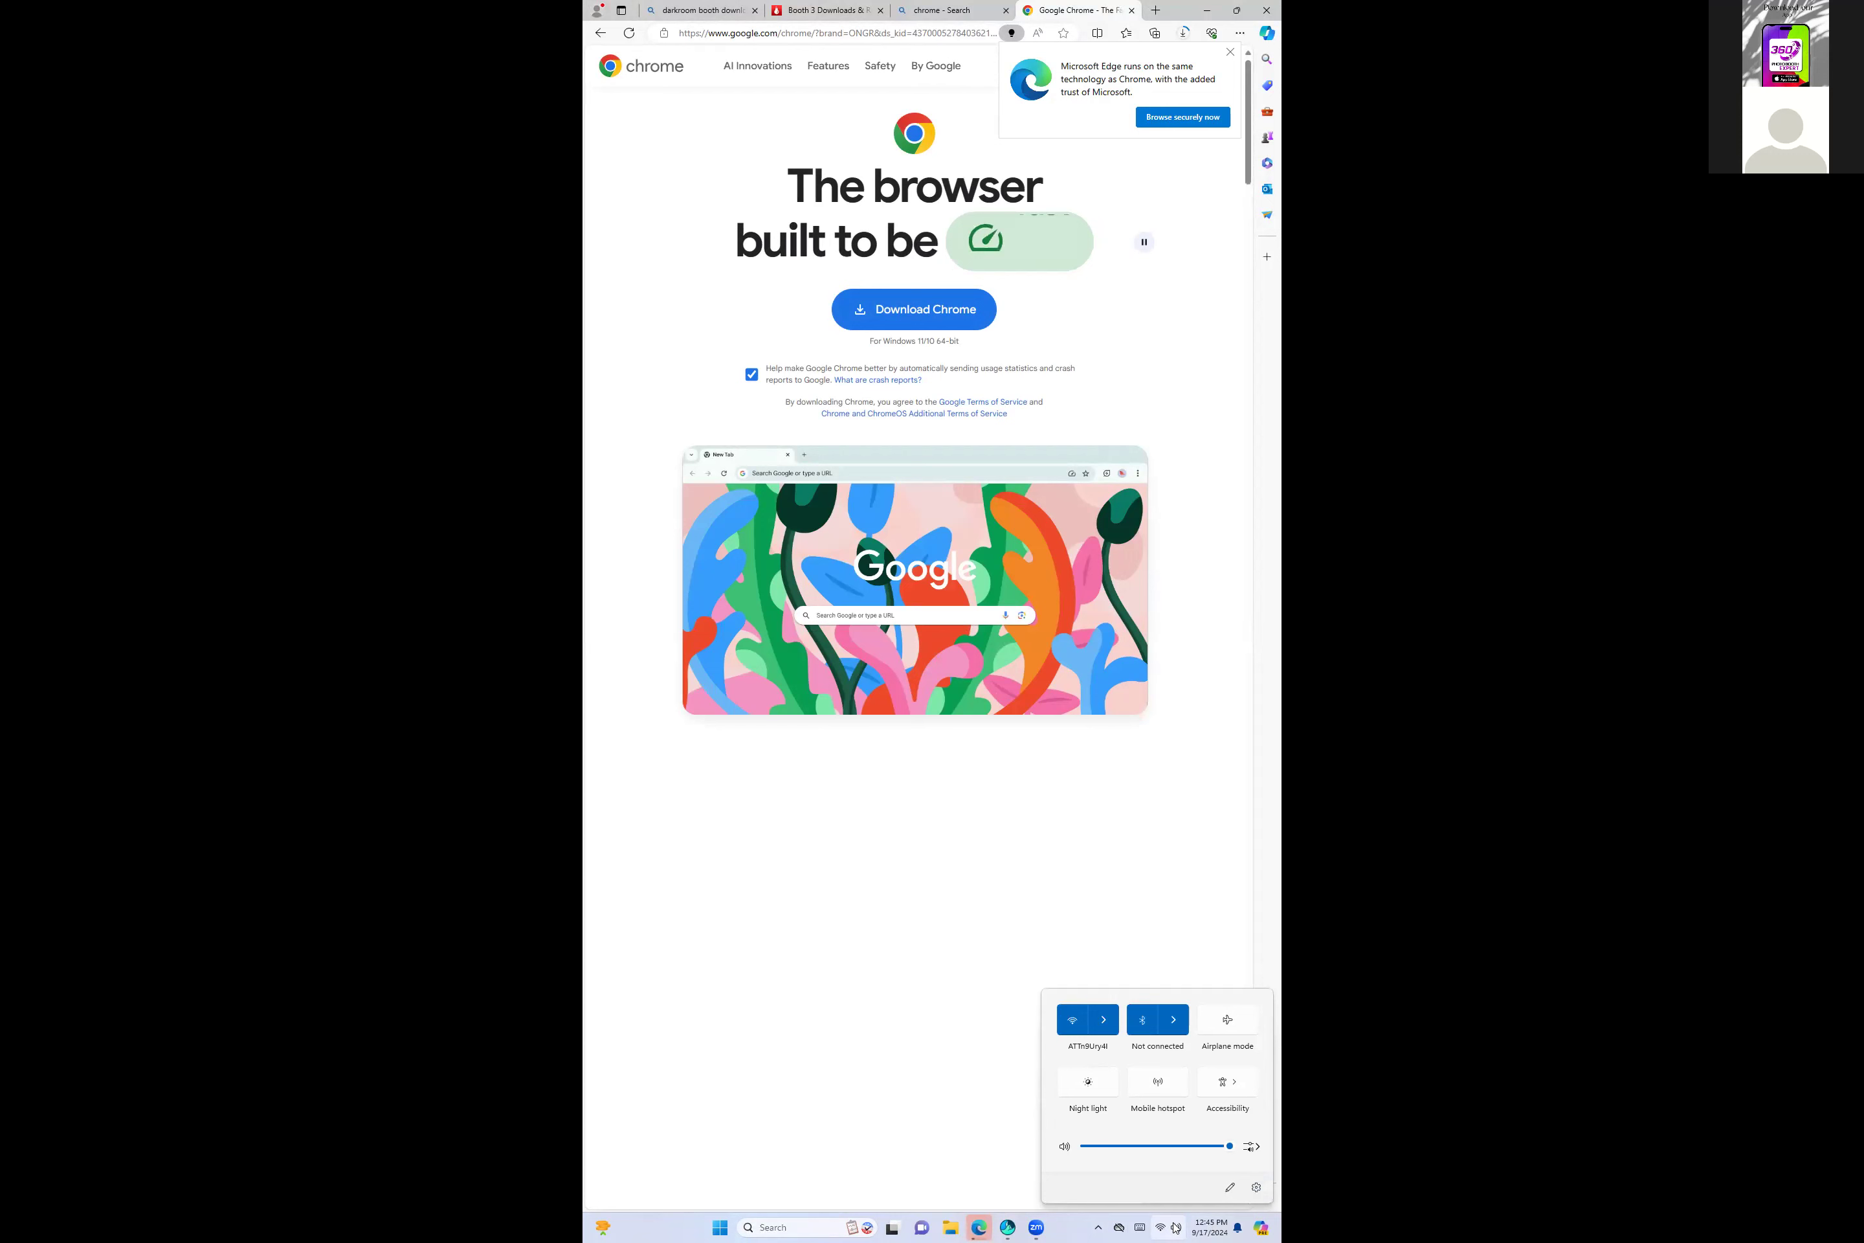
pyautogui.moveTo(1230, 1146); pyautogui.dragTo(1081, 1154)
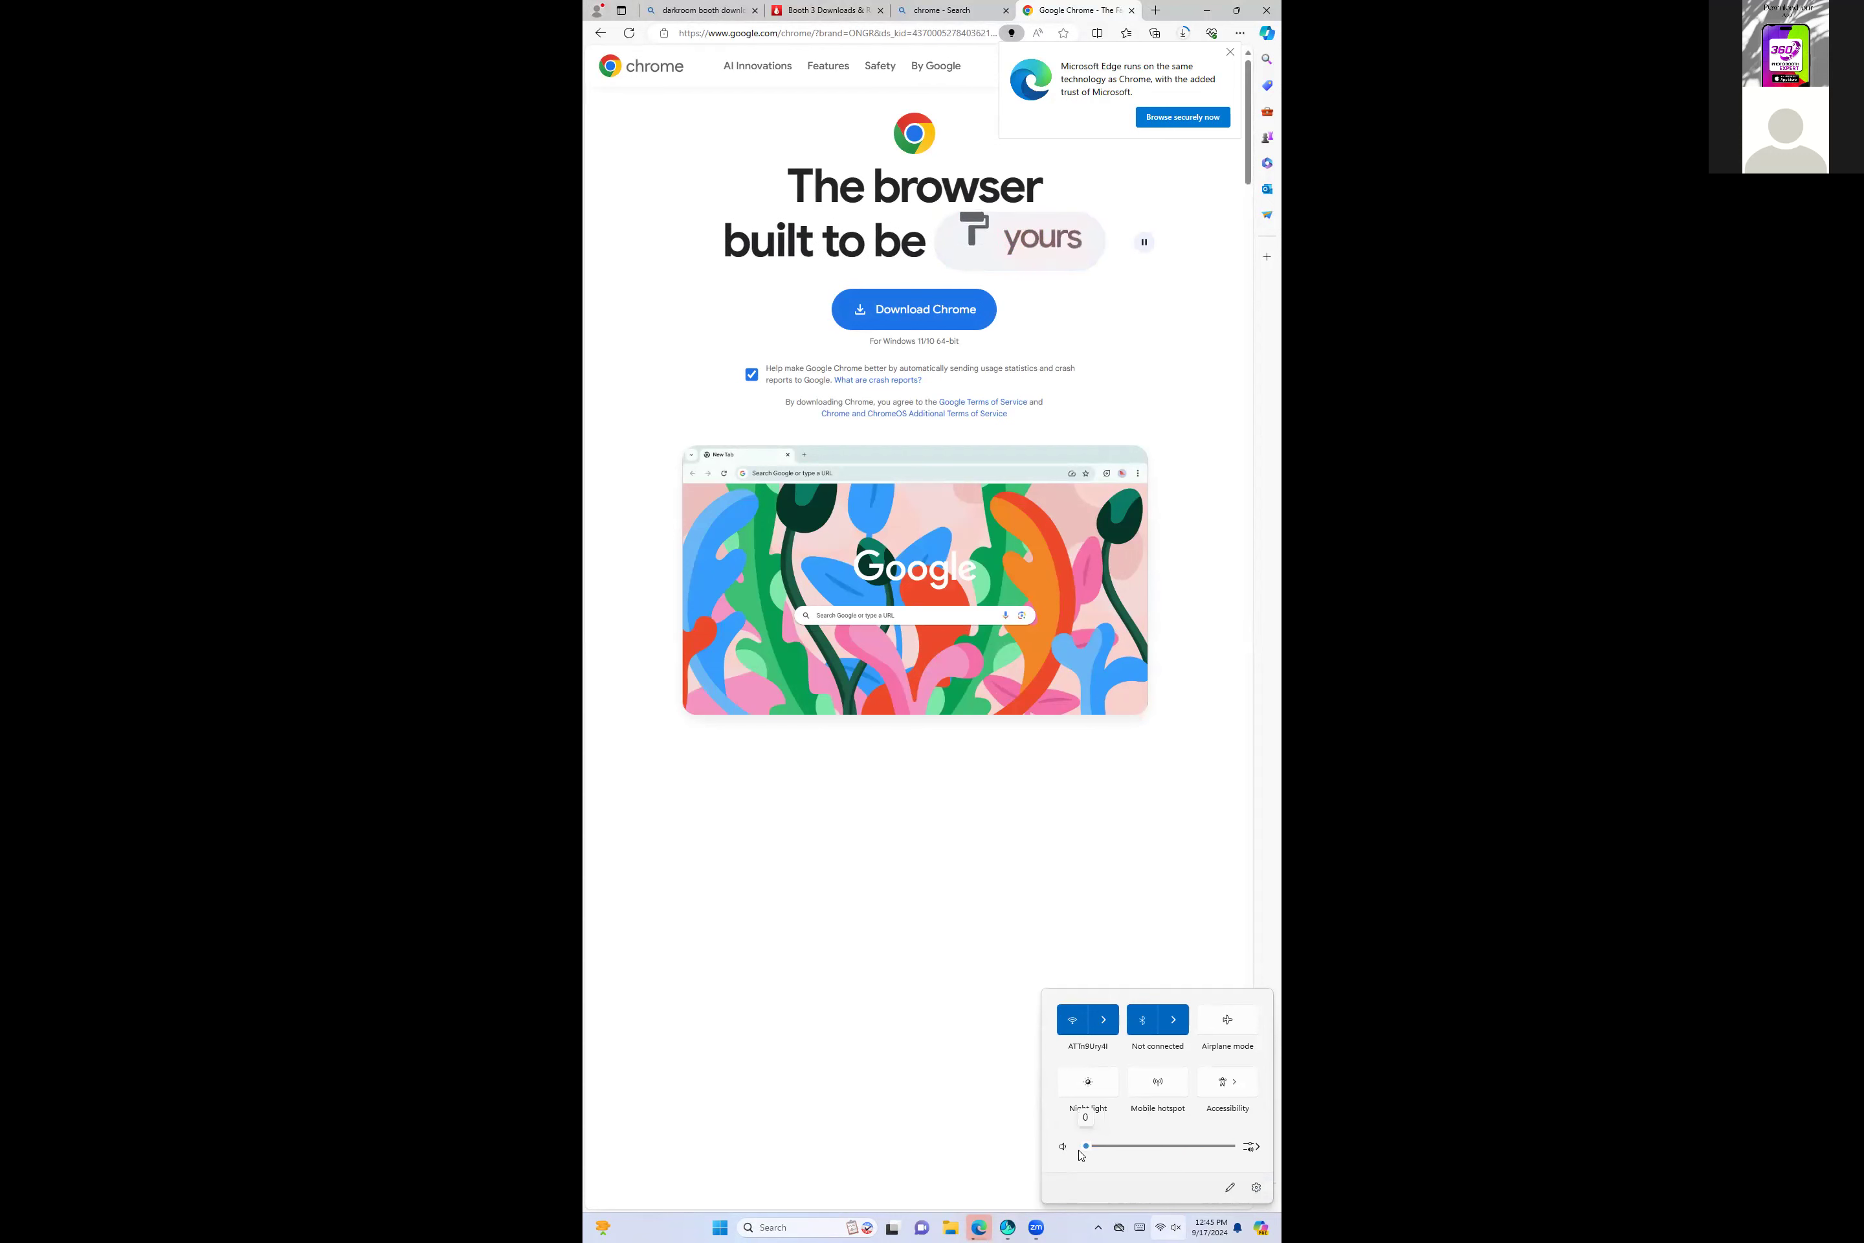
pyautogui.click(893, 1049)
# Download the Chrome installer, check it in the downloads list, and minimize Edge
pyautogui.click(908, 310)
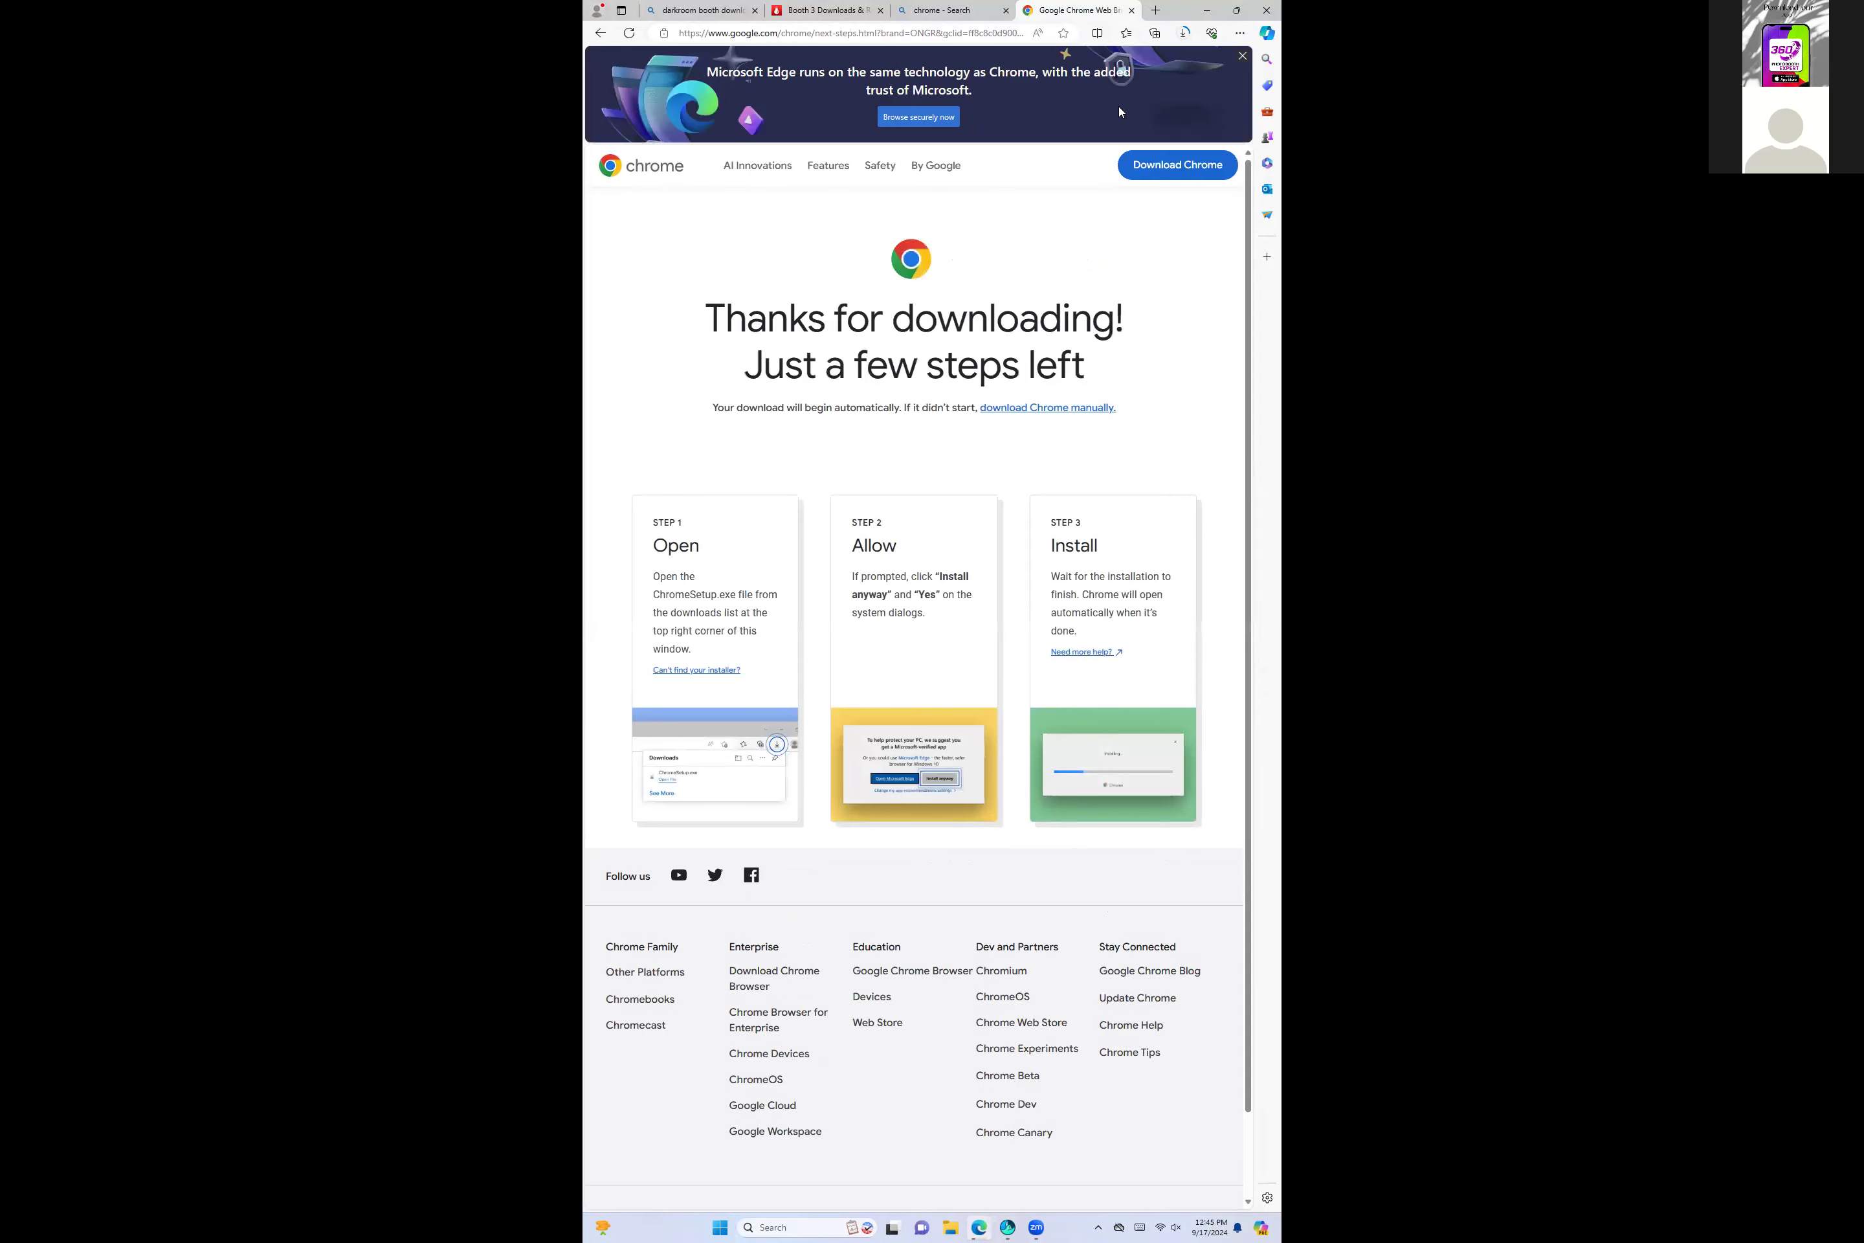
pyautogui.click(1180, 36)
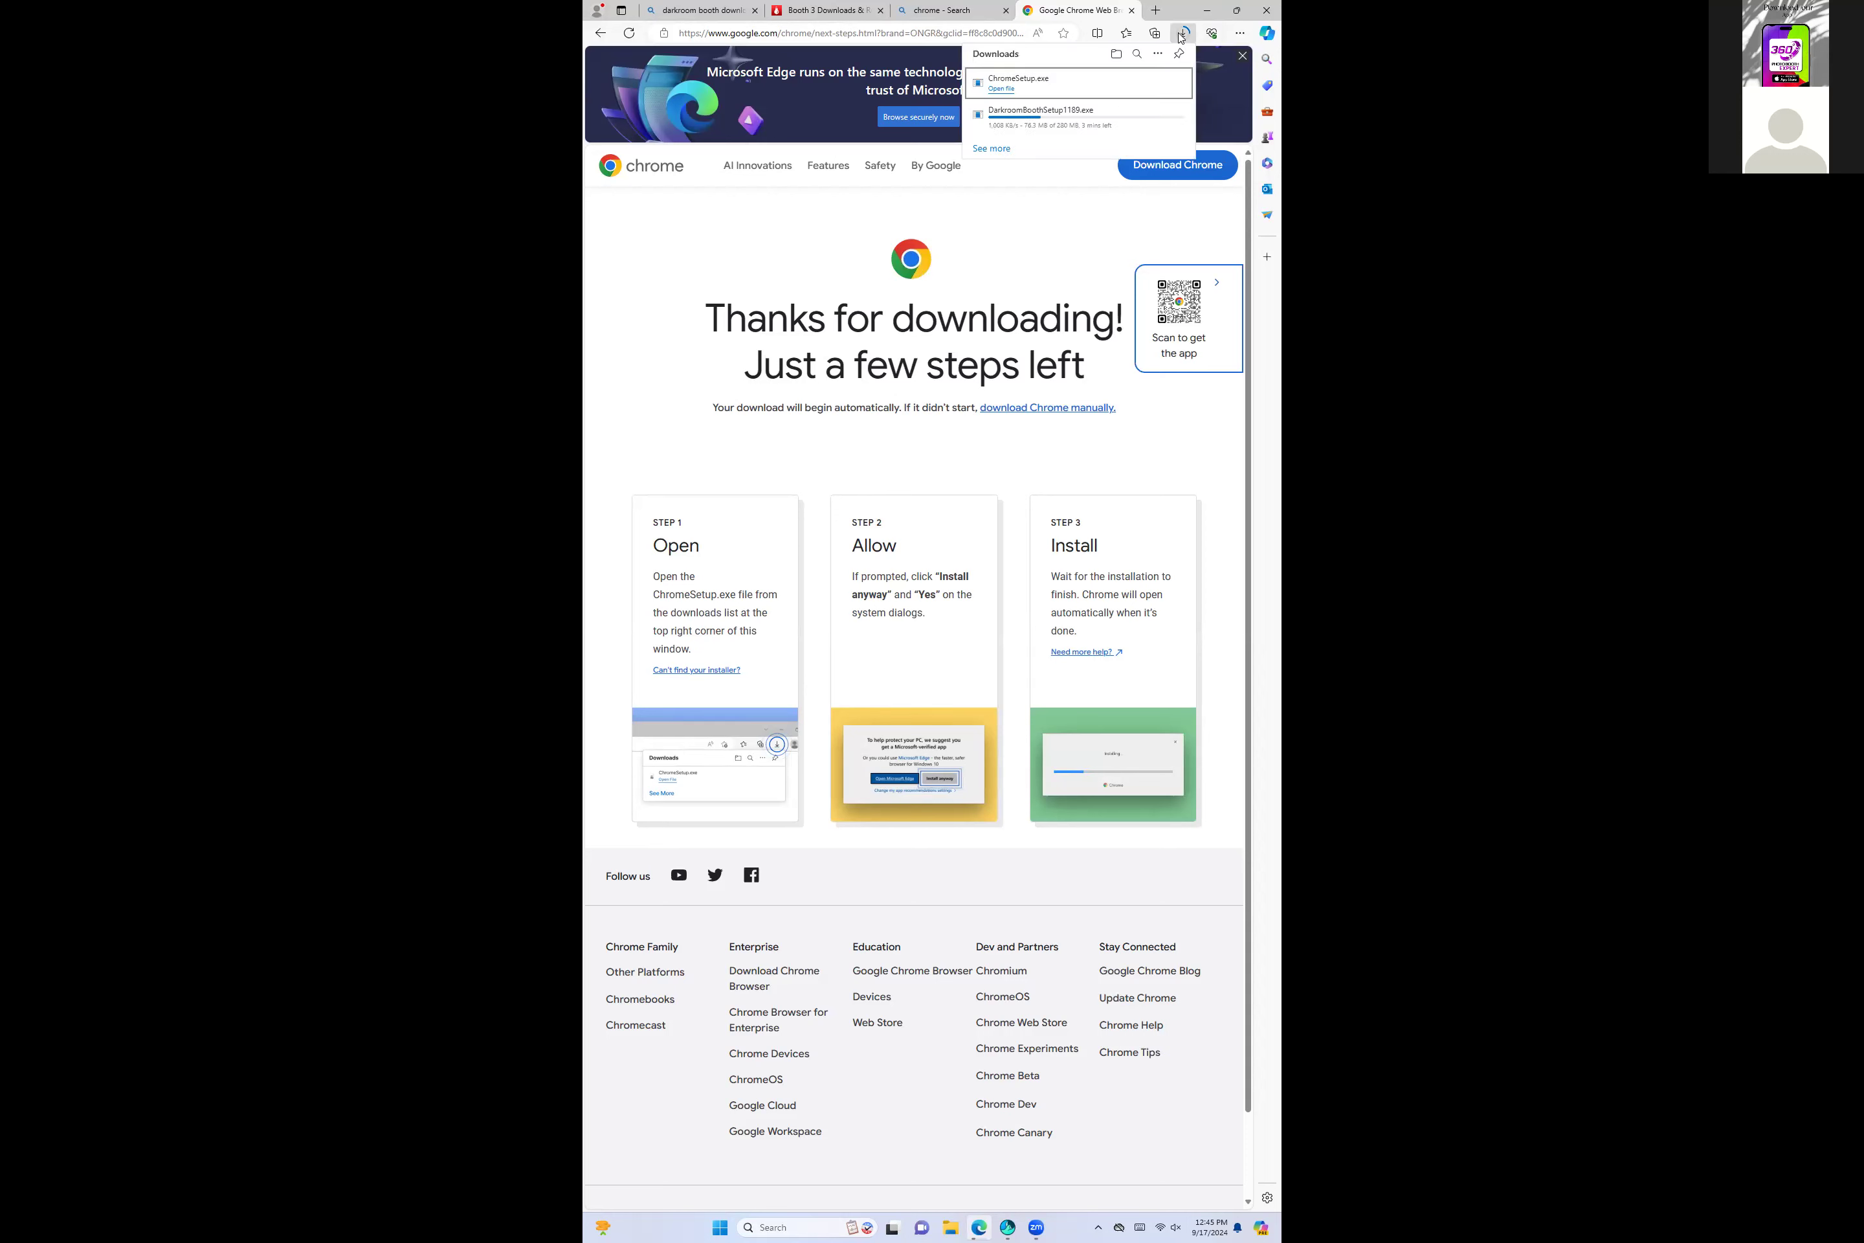
pyautogui.click(996, 149)
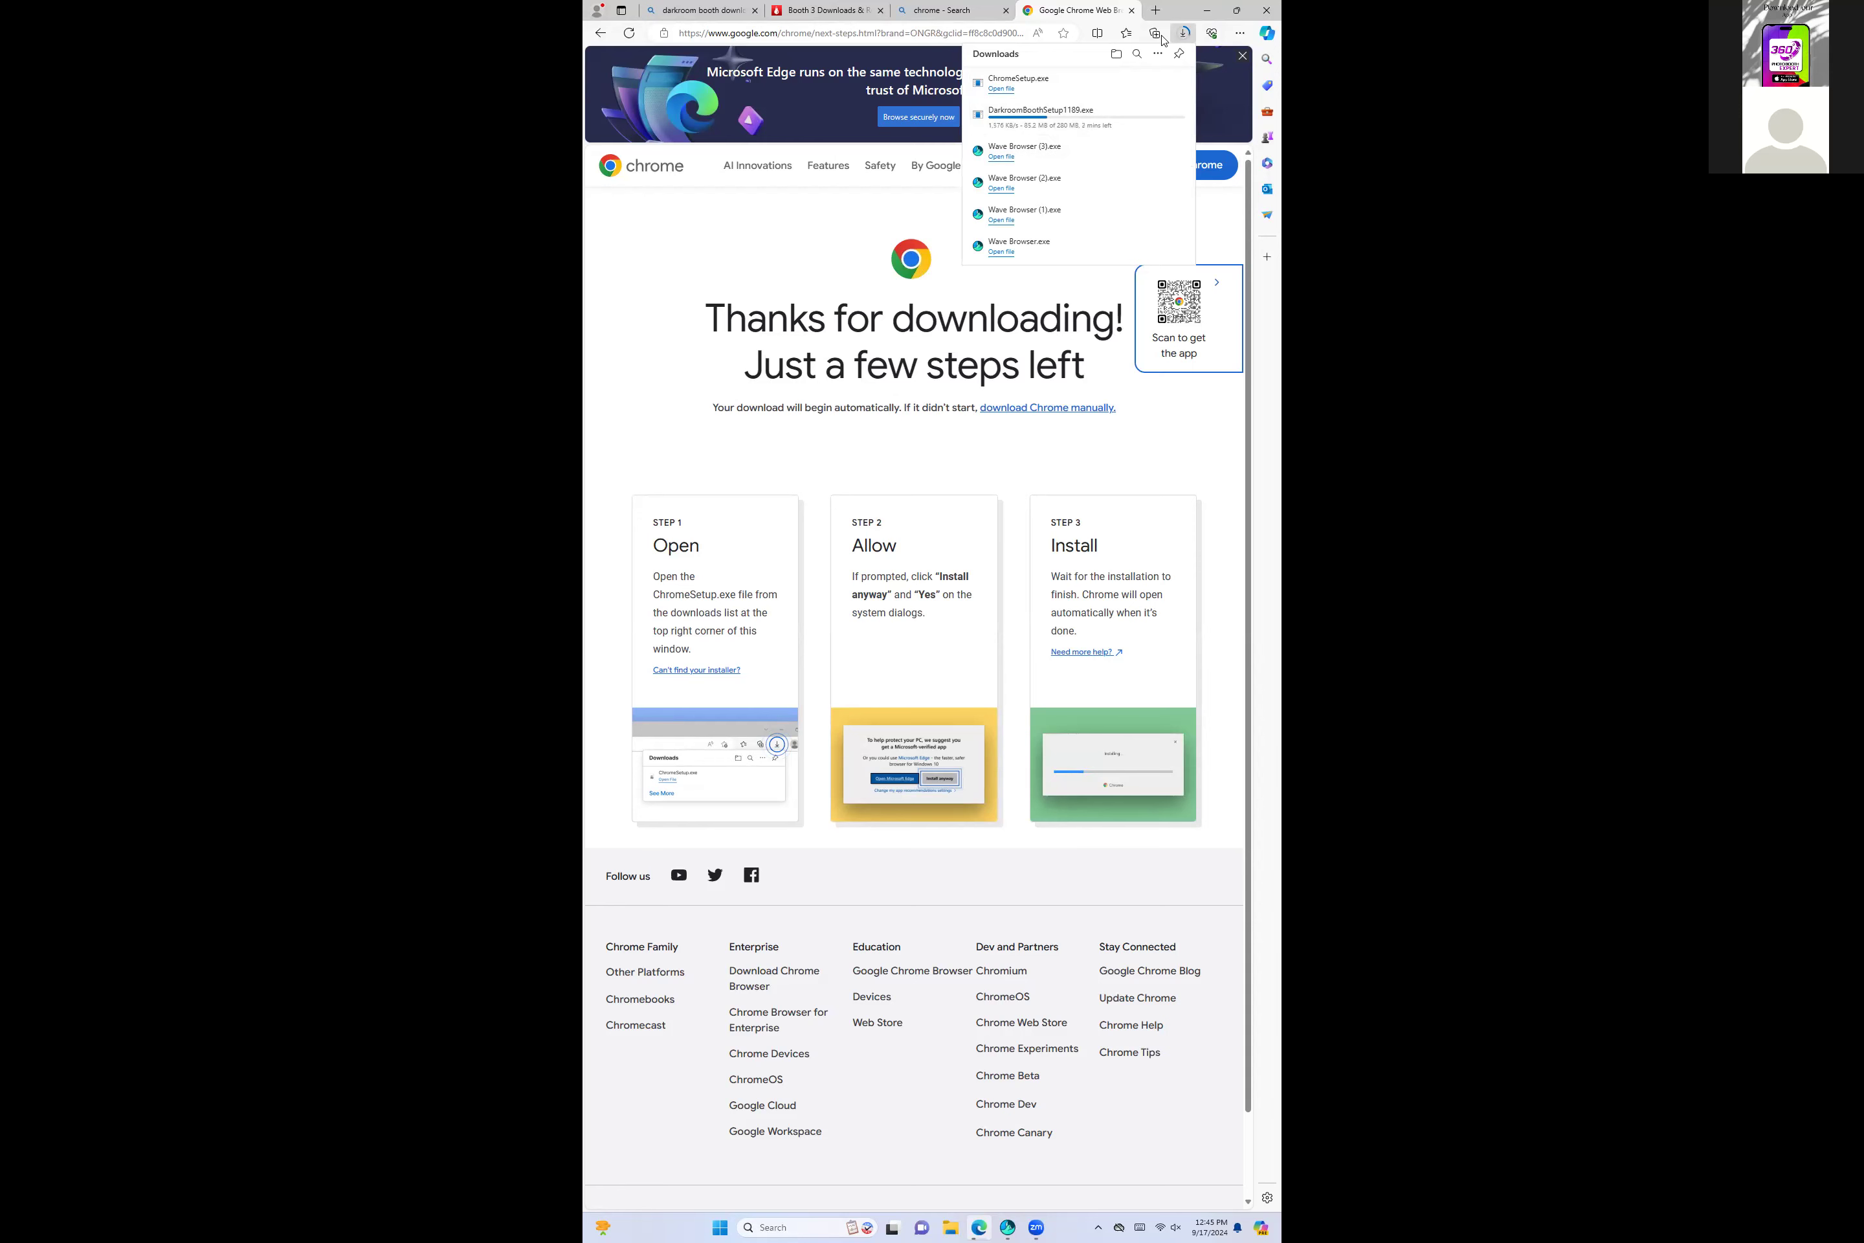
pyautogui.click(1212, 11)
pyautogui.click(1212, 11)
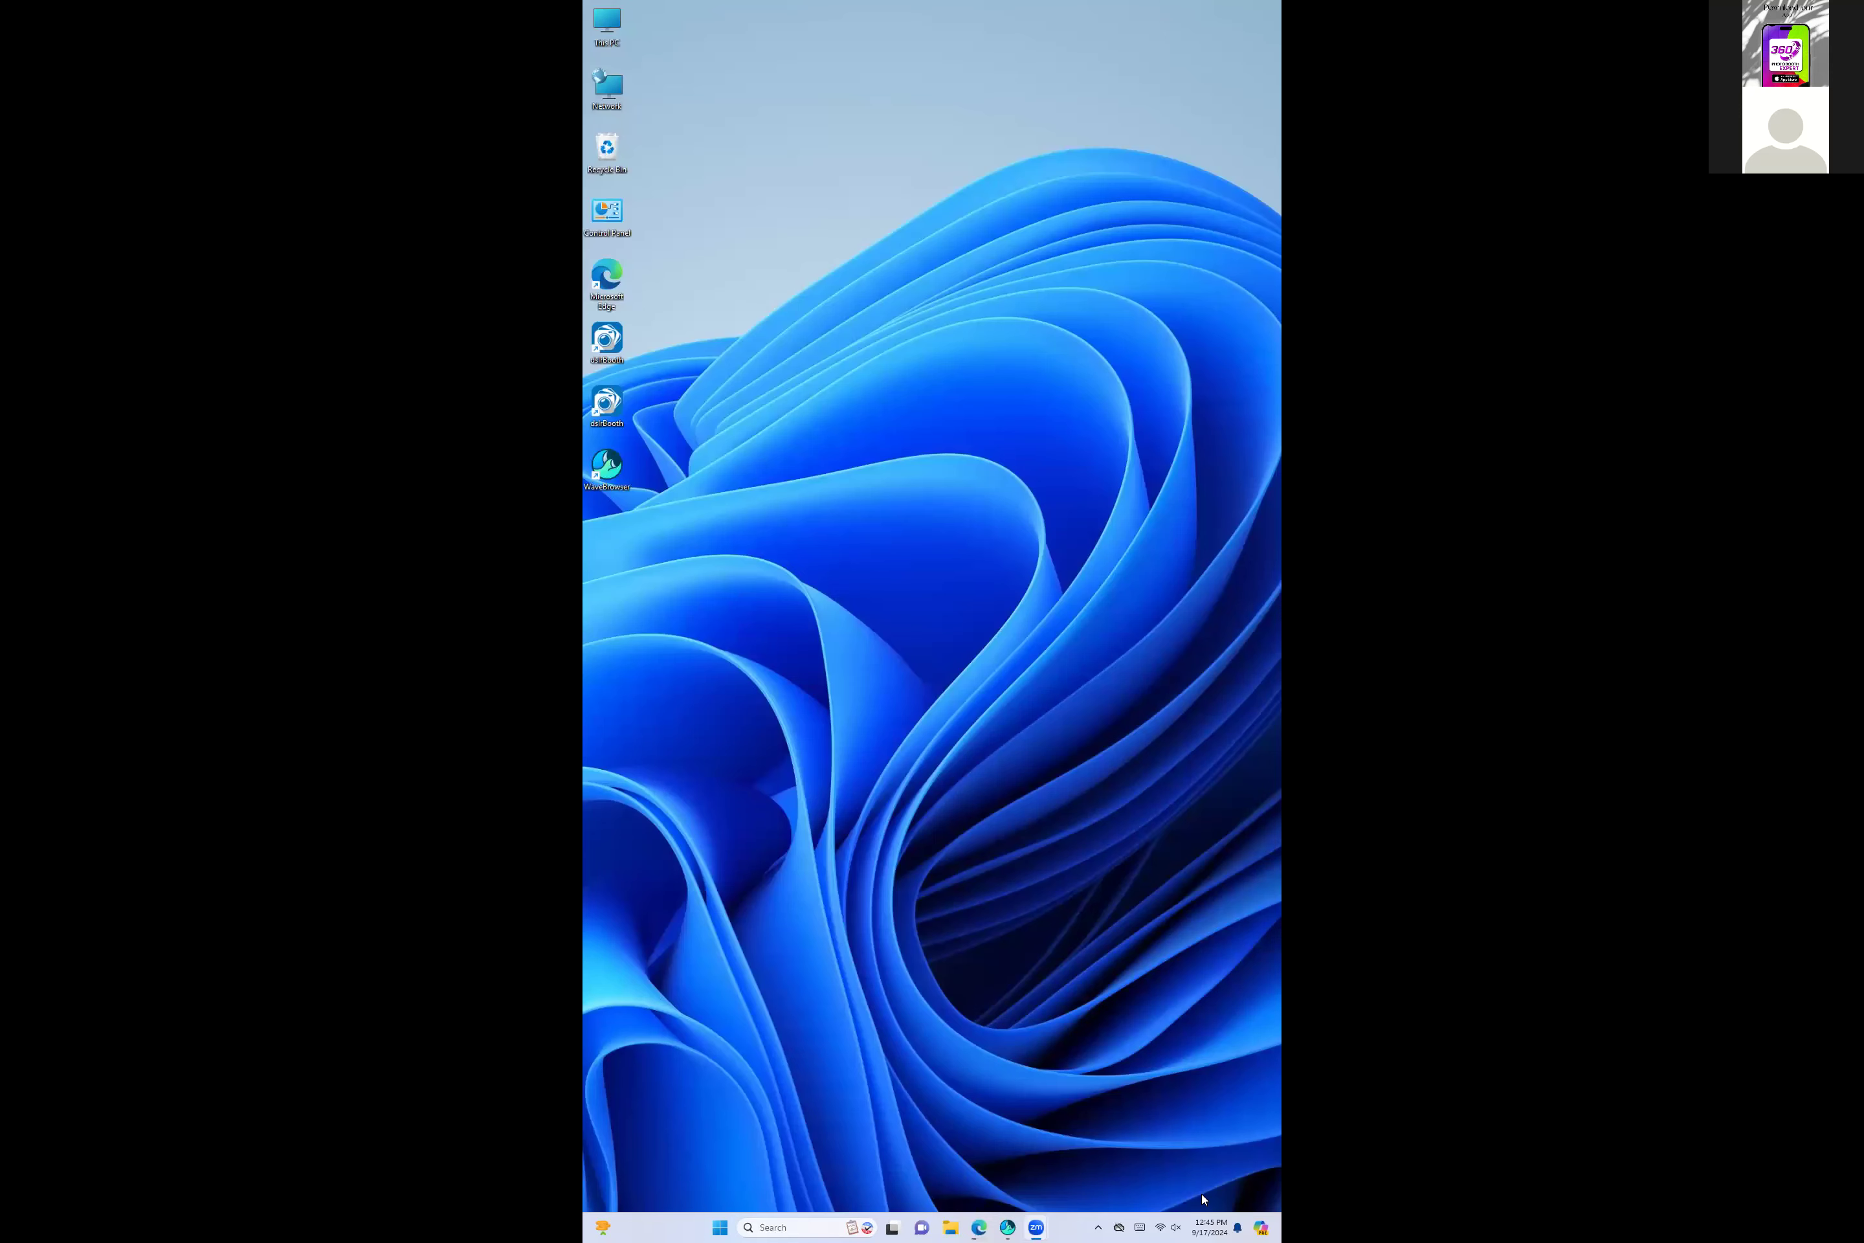
# Make a new folder named 'EVENT PHOTOS' in the Desktop folder, then close File Explorer
pyautogui.click(958, 1226)
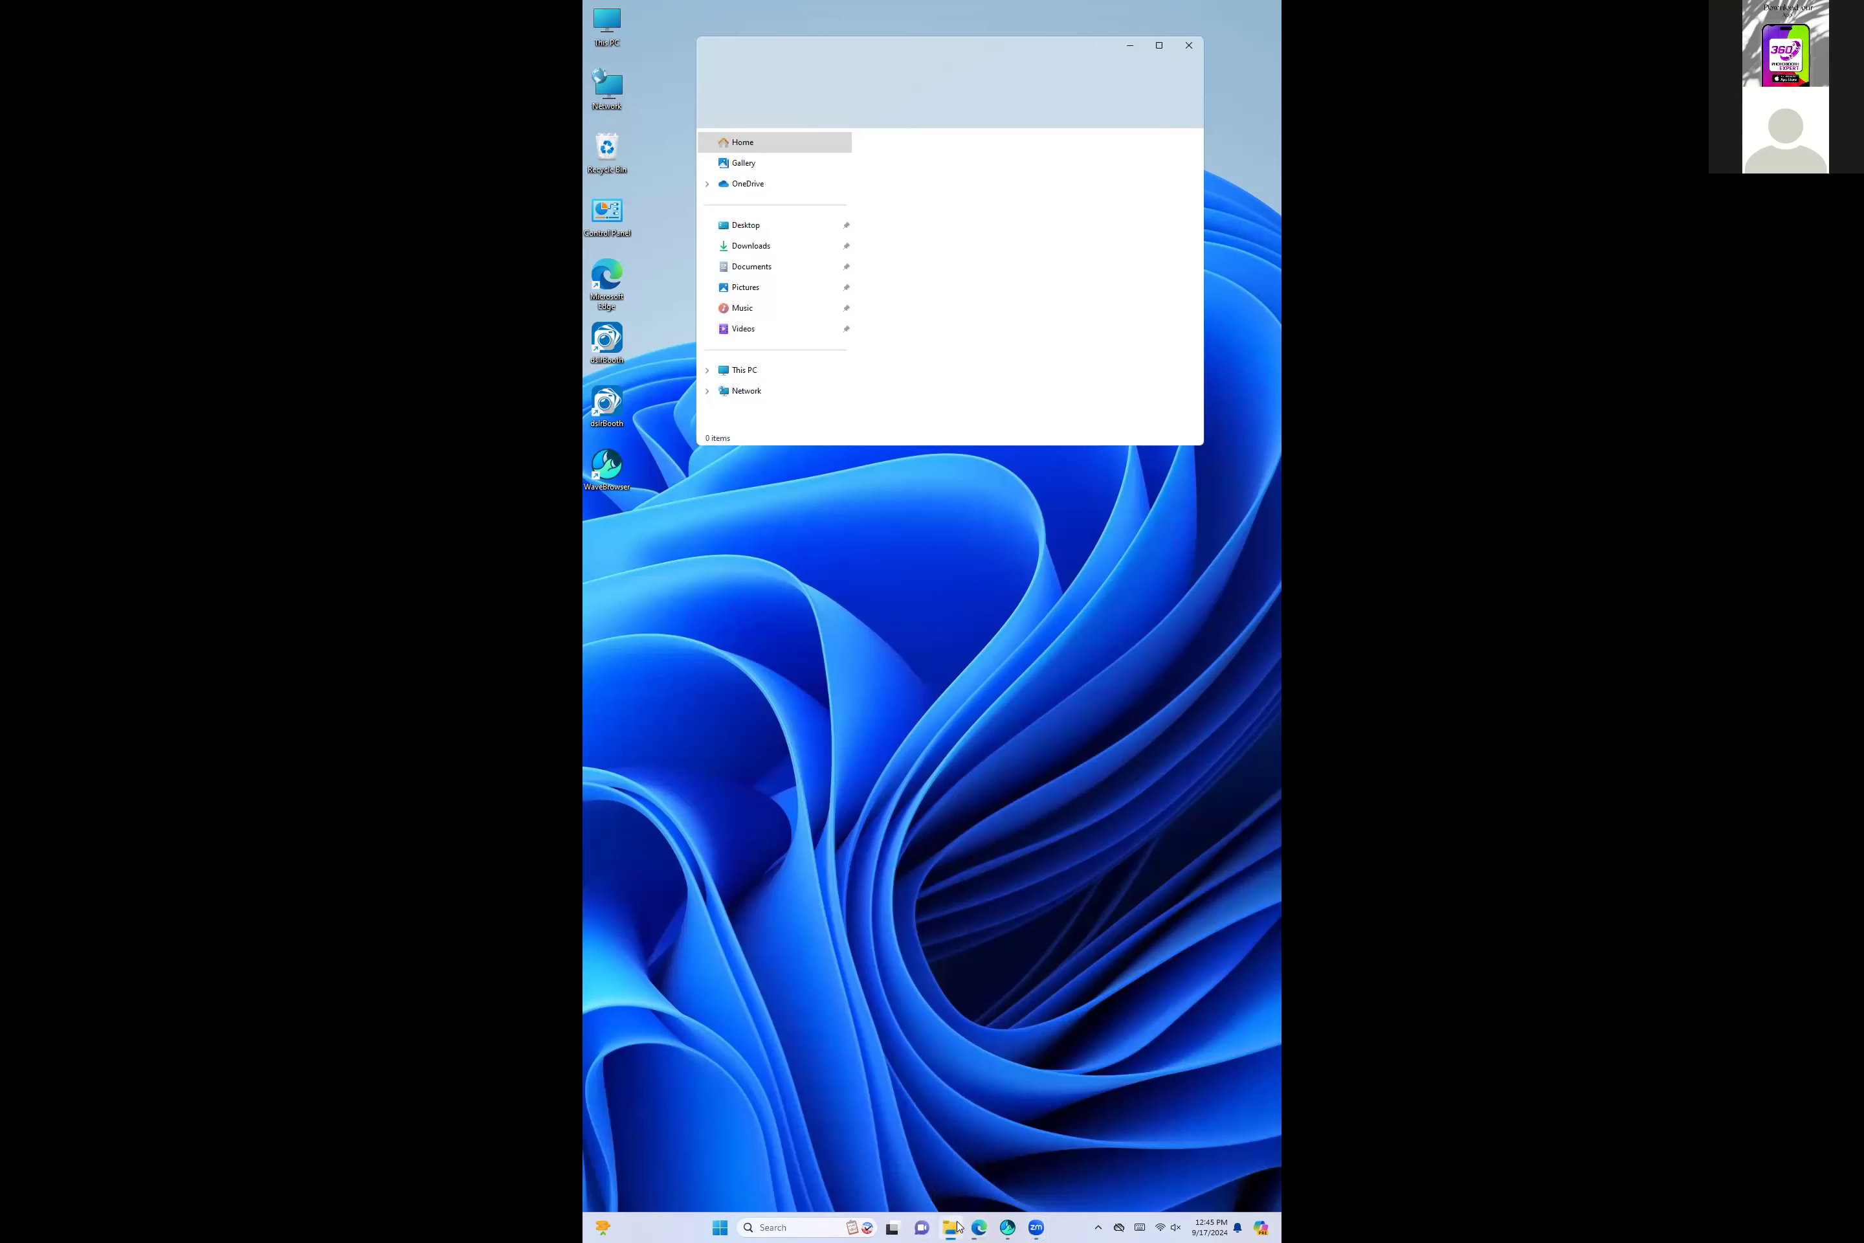
pyautogui.moveTo(969, 1227)
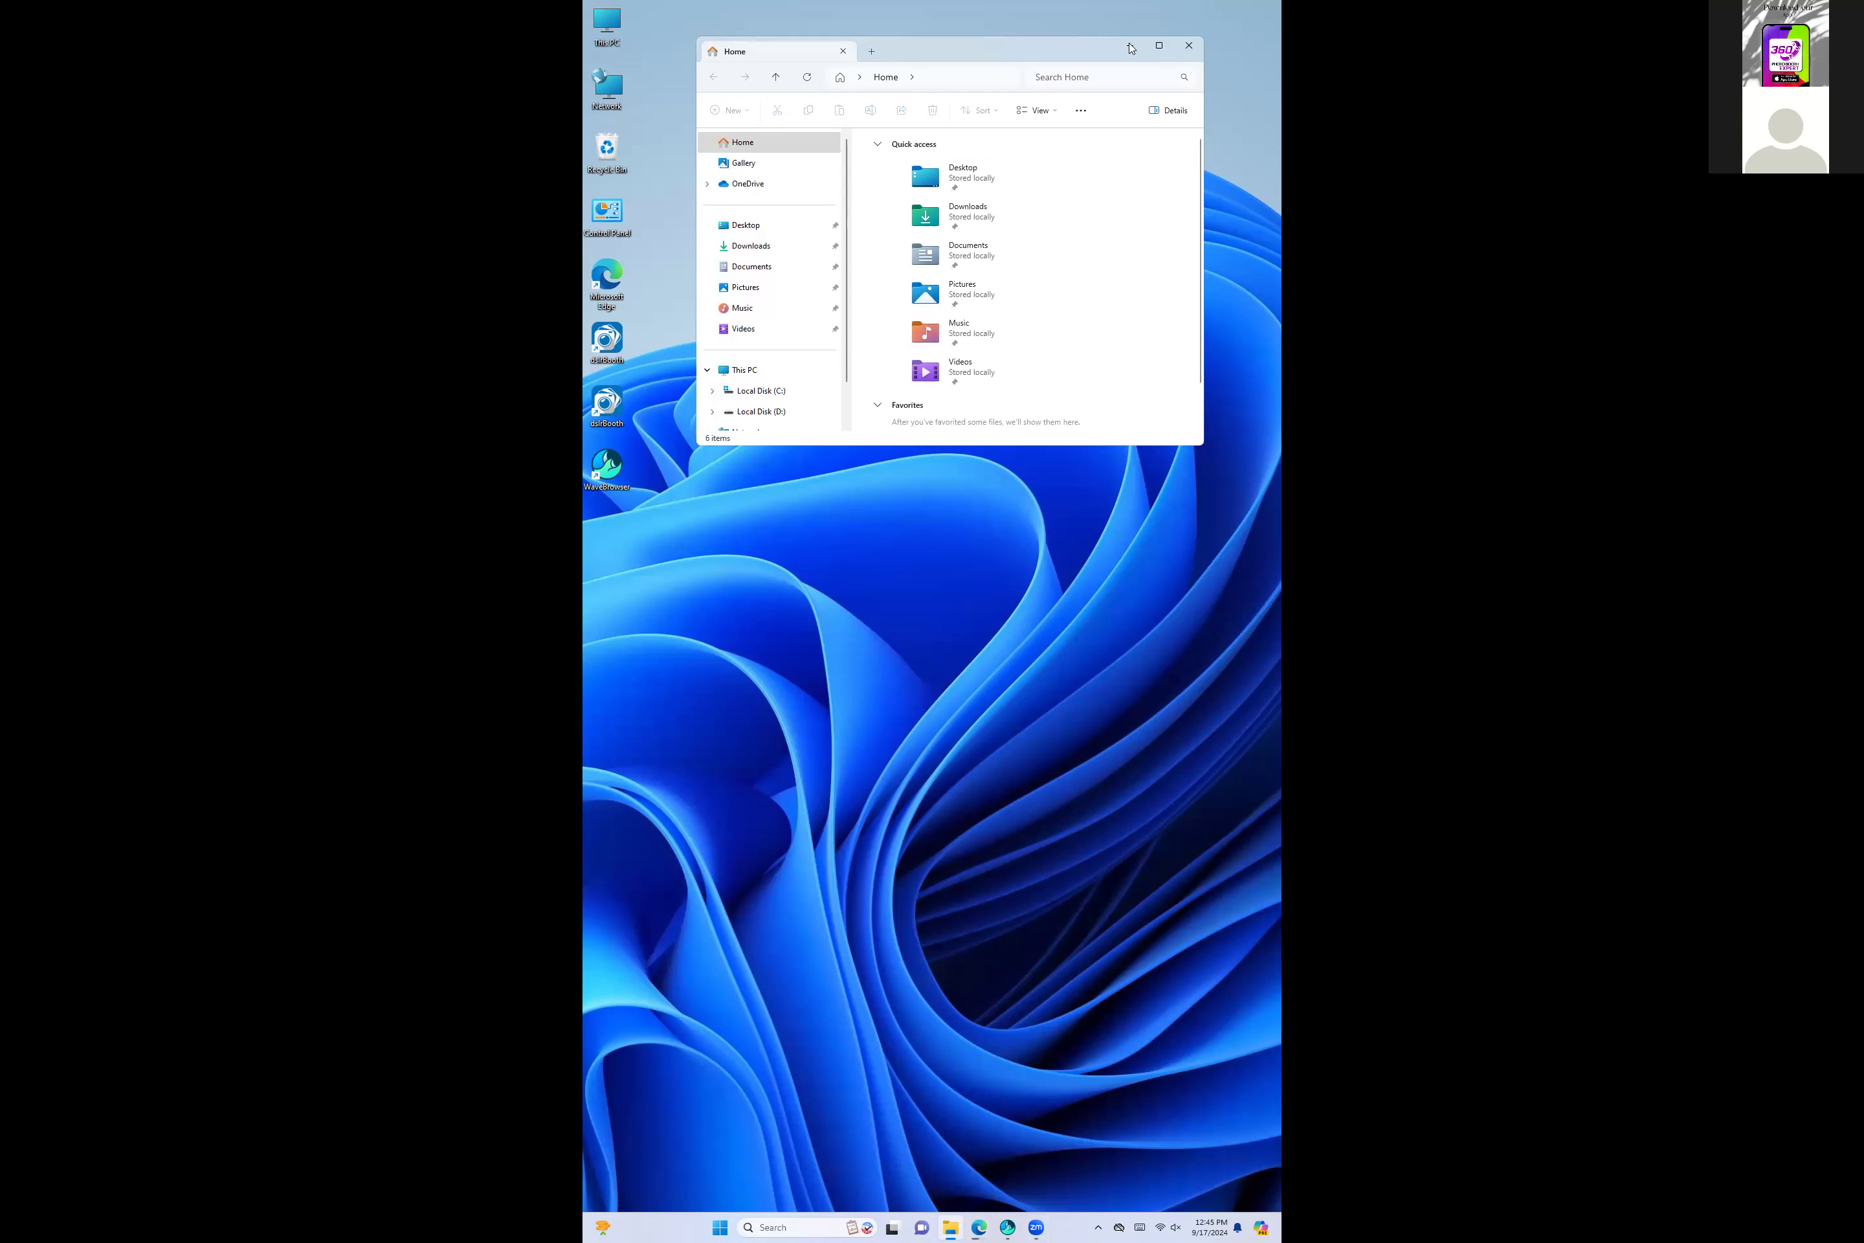
pyautogui.click(762, 225)
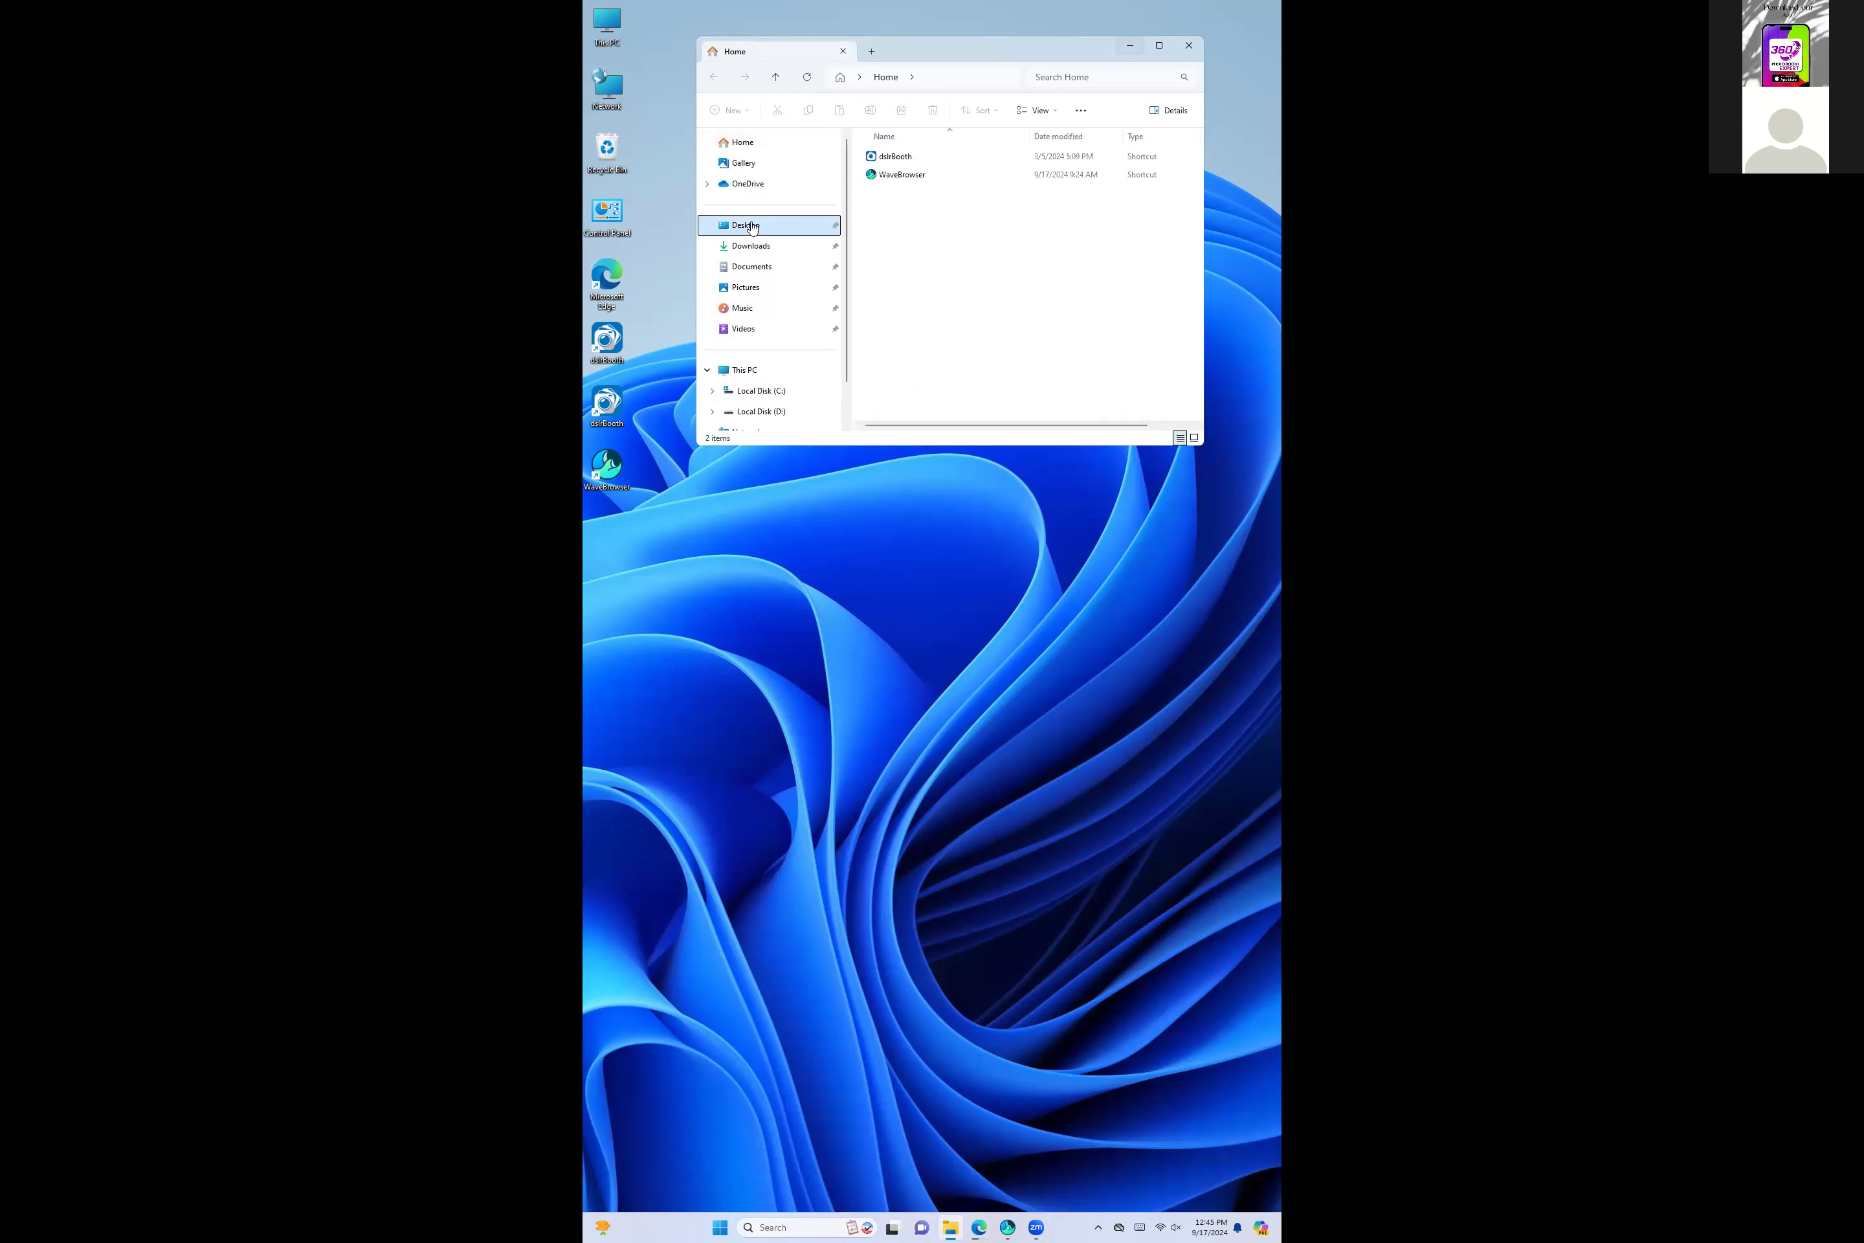
pyautogui.rightClick(902, 253)
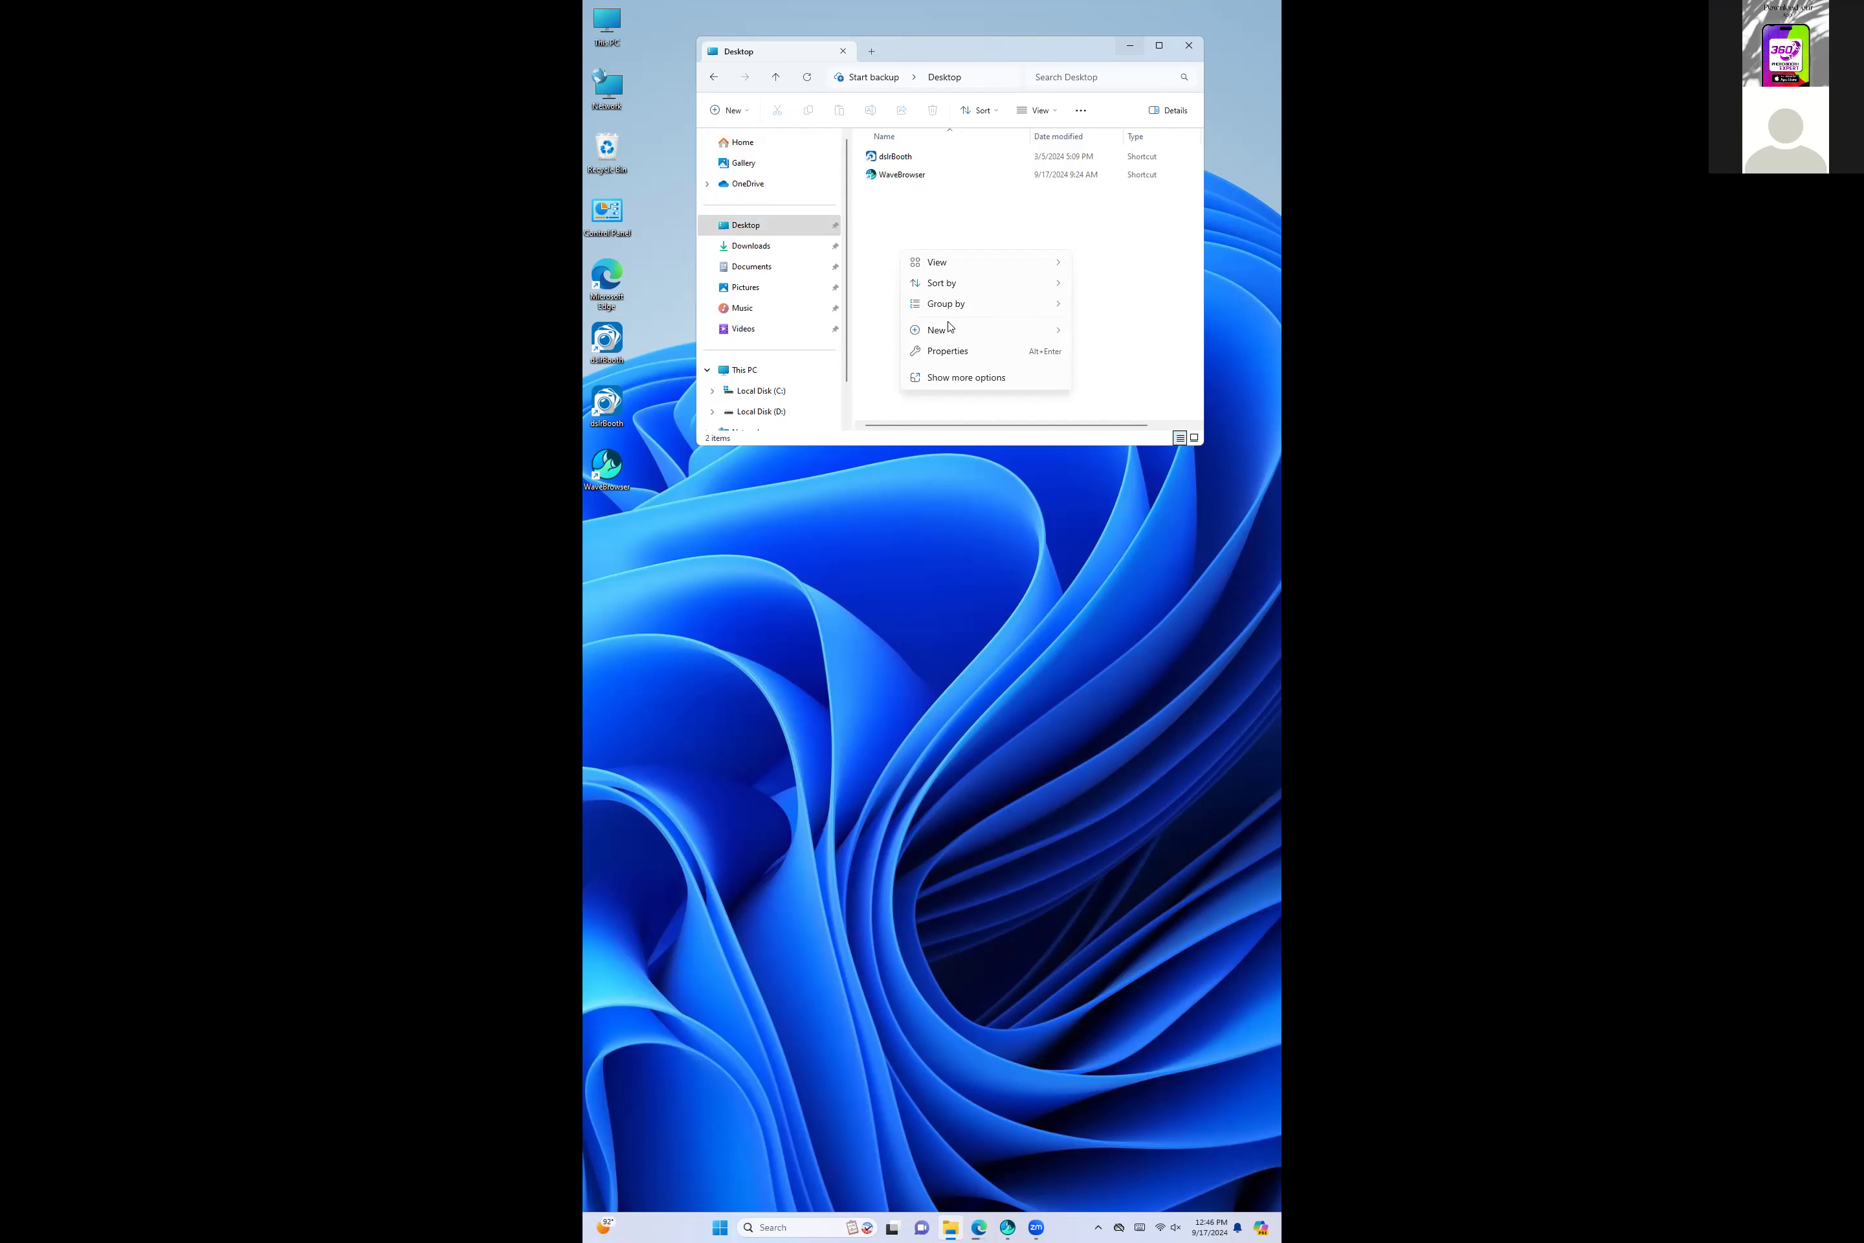
pyautogui.moveTo(951, 329)
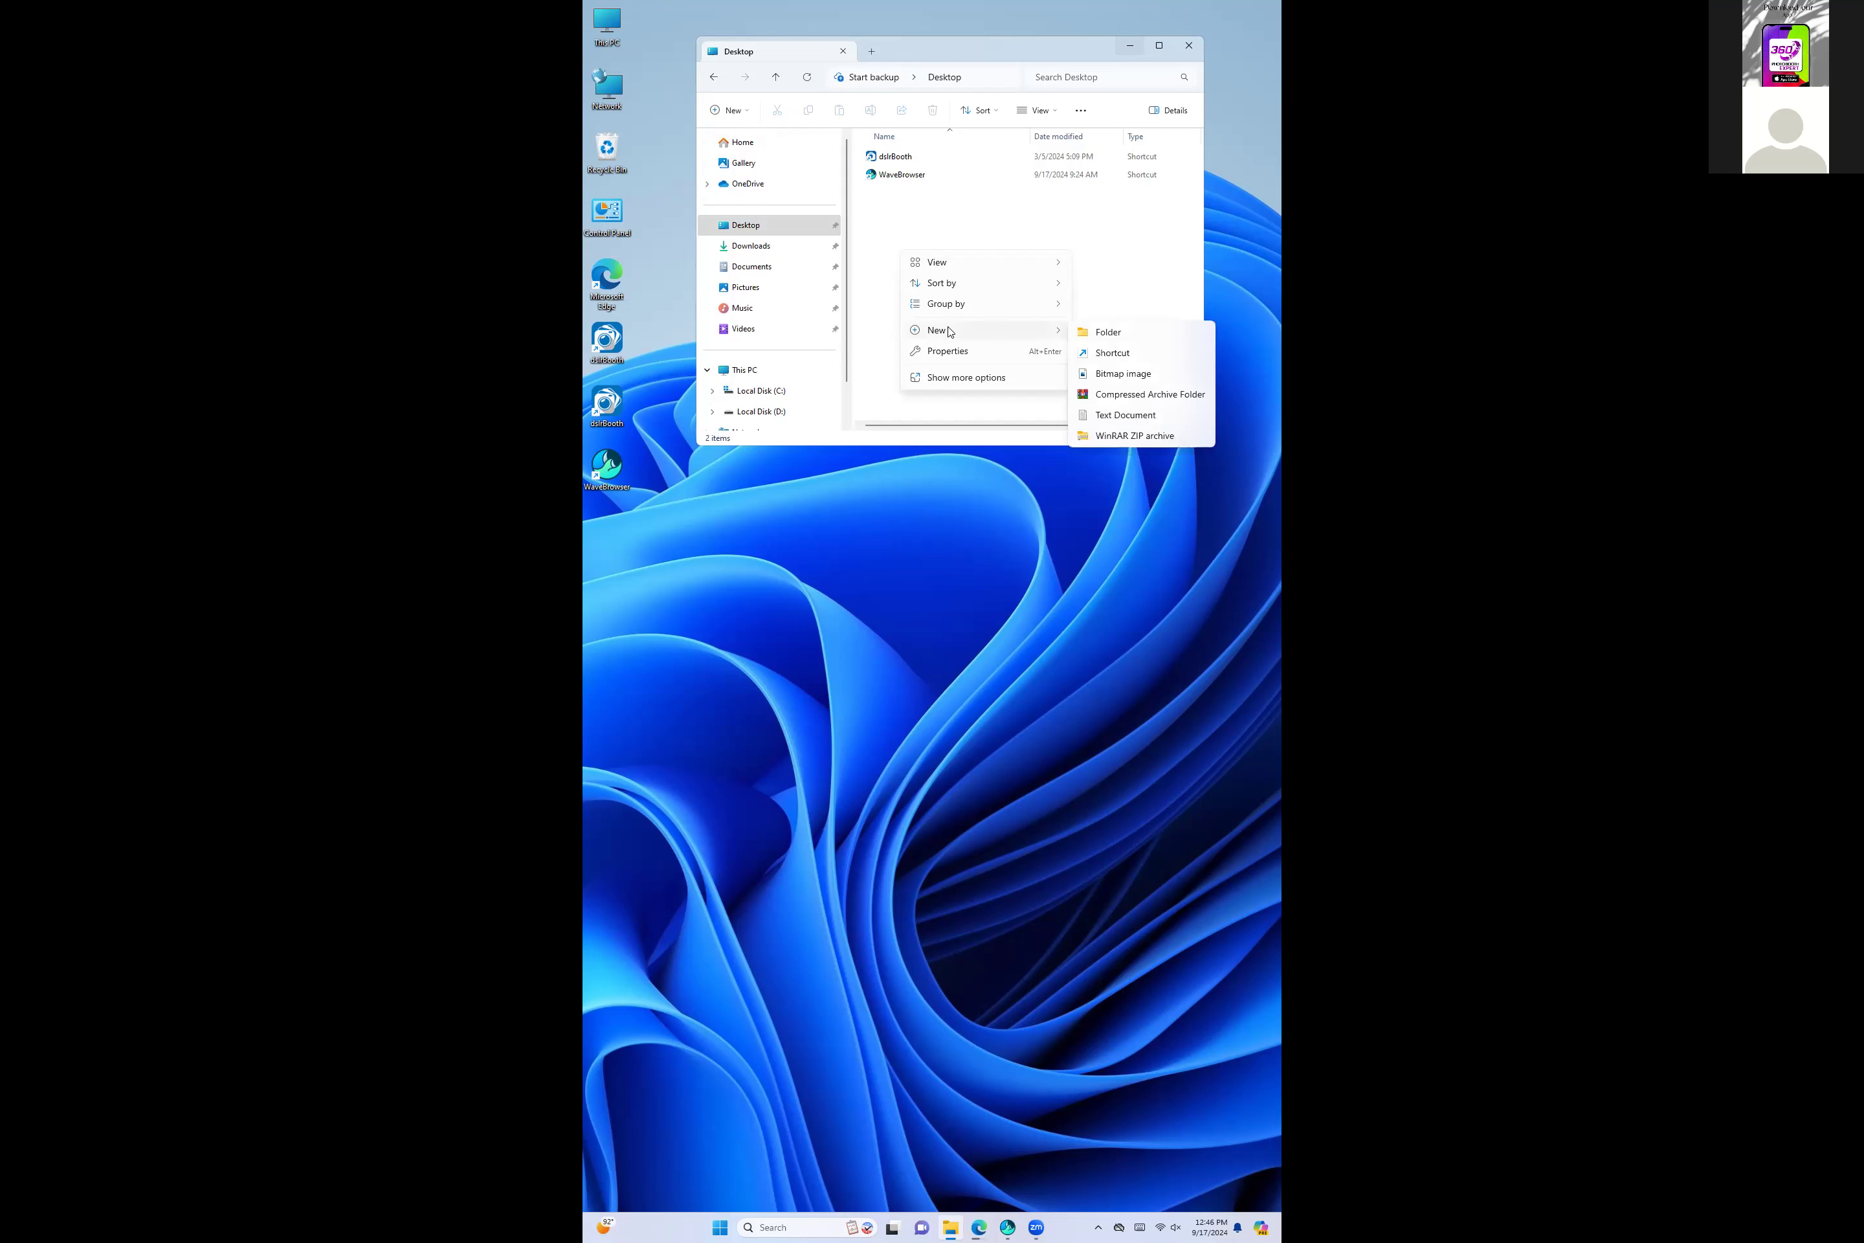
pyautogui.click(1109, 332)
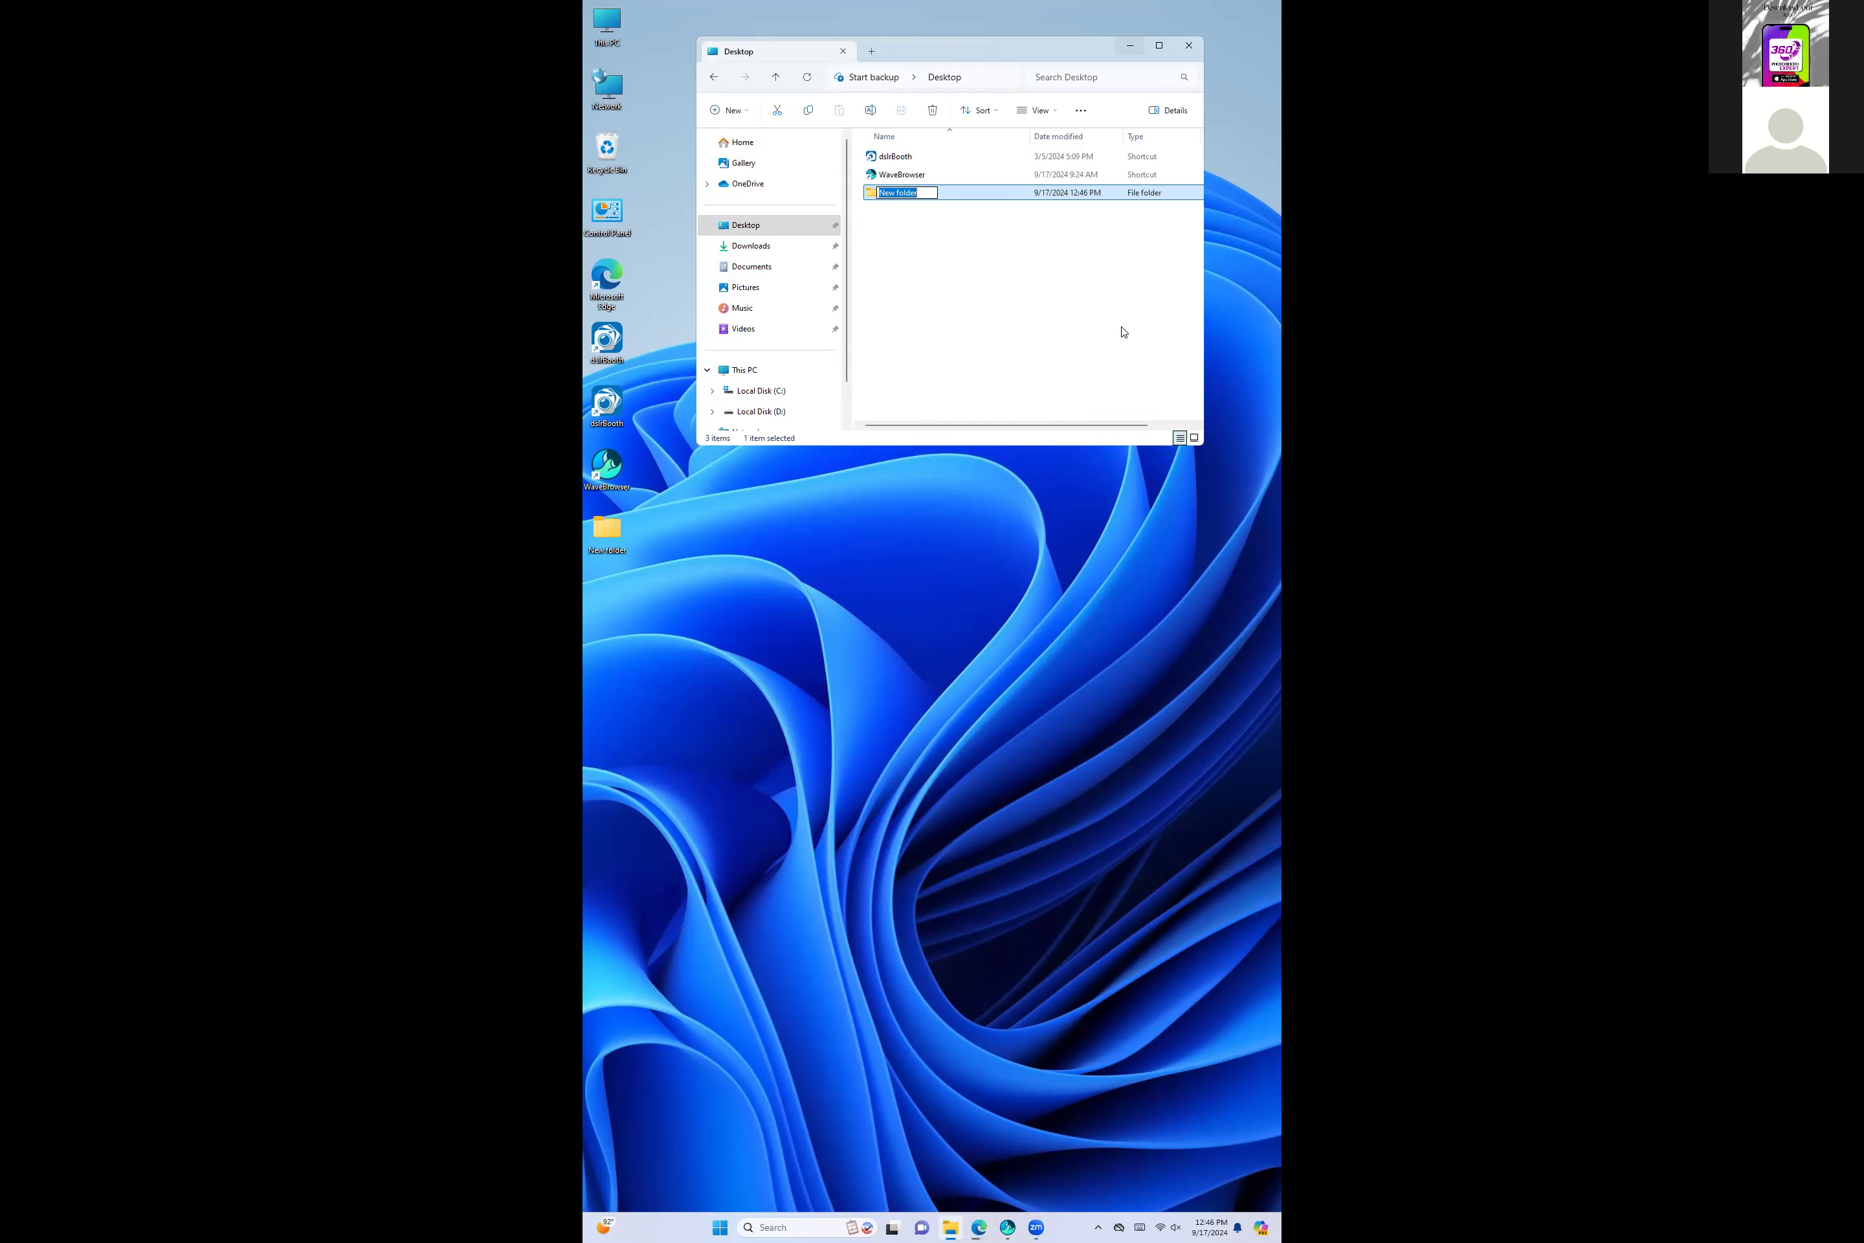
pyautogui.write('EVENT PHOTOS')
pyautogui.click(1121, 332)
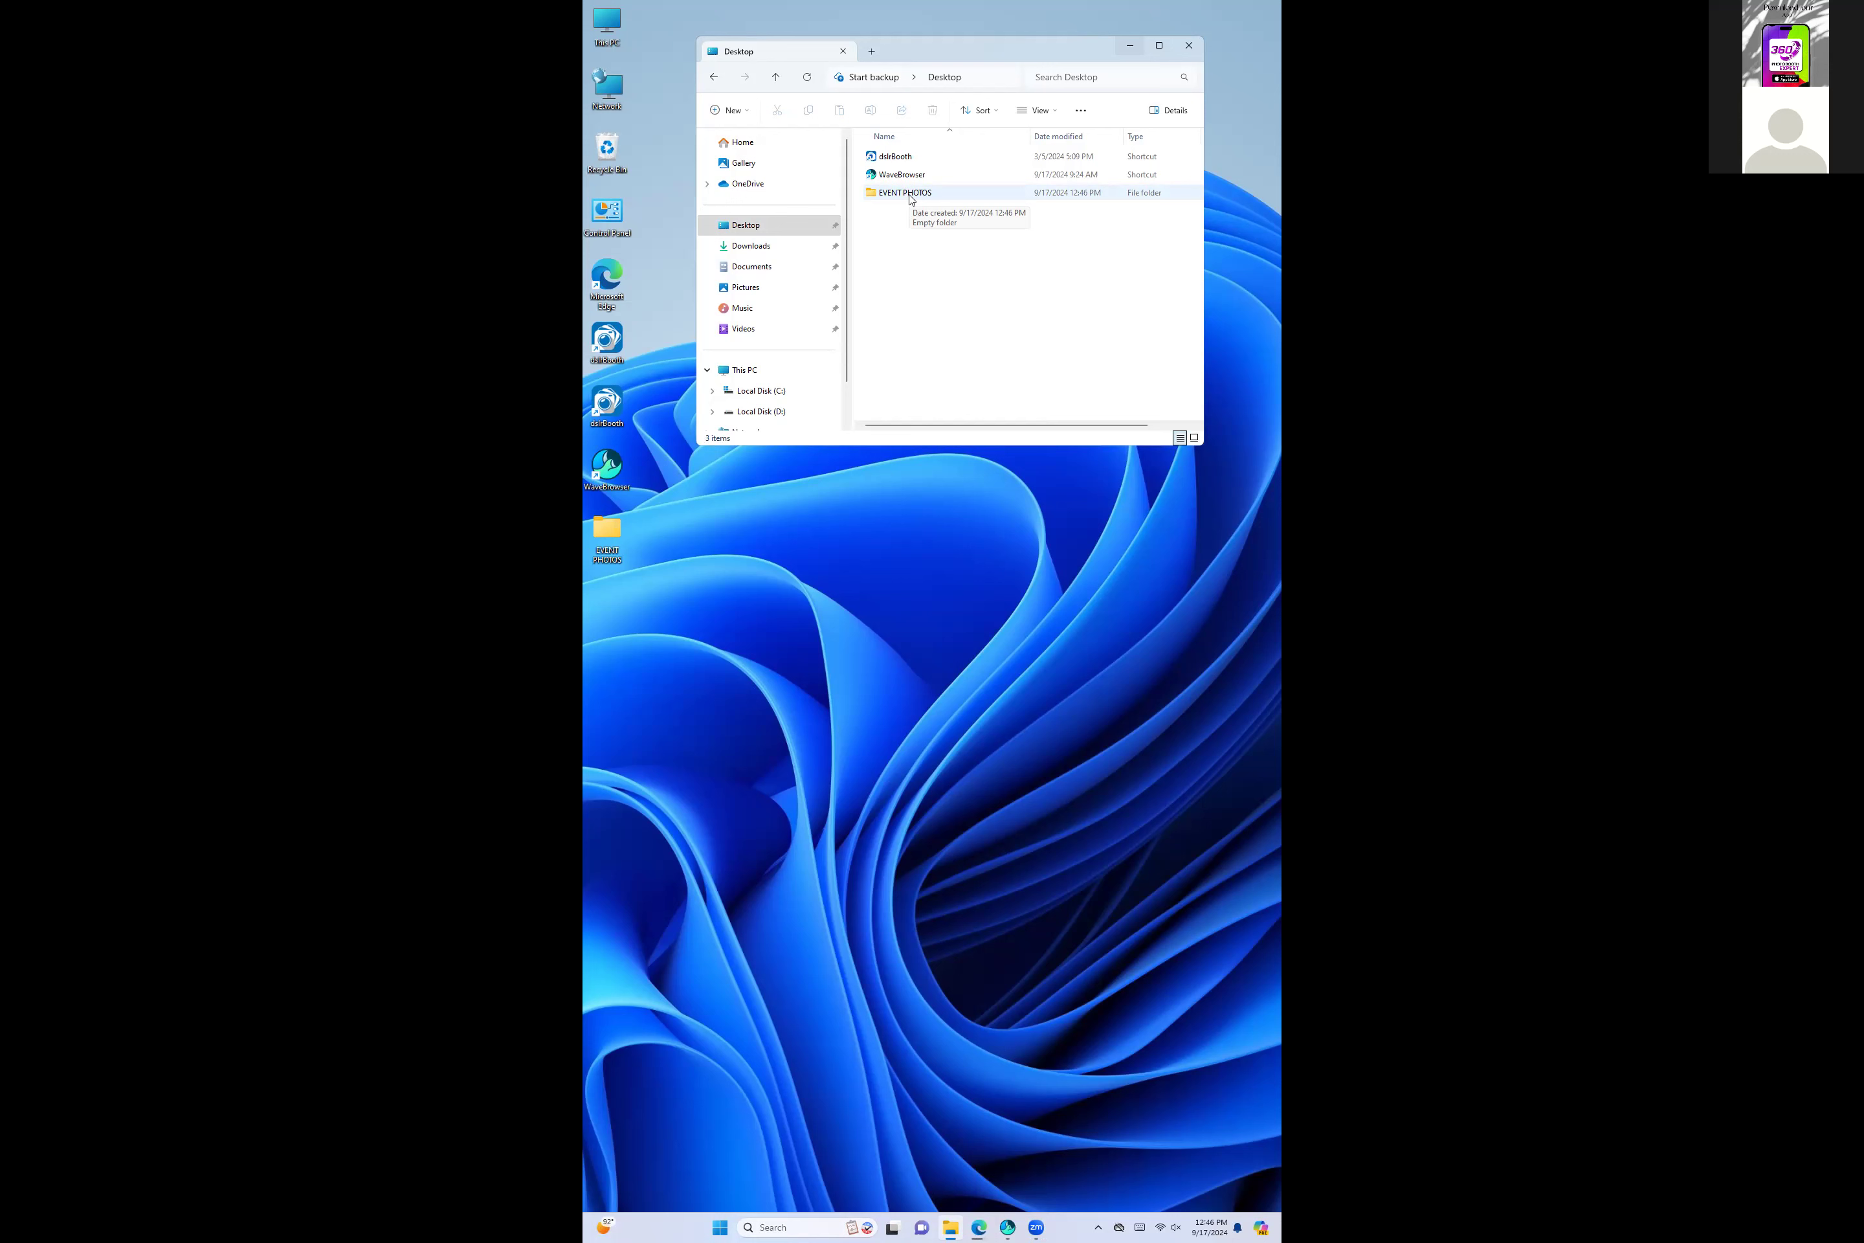
pyautogui.click(1191, 47)
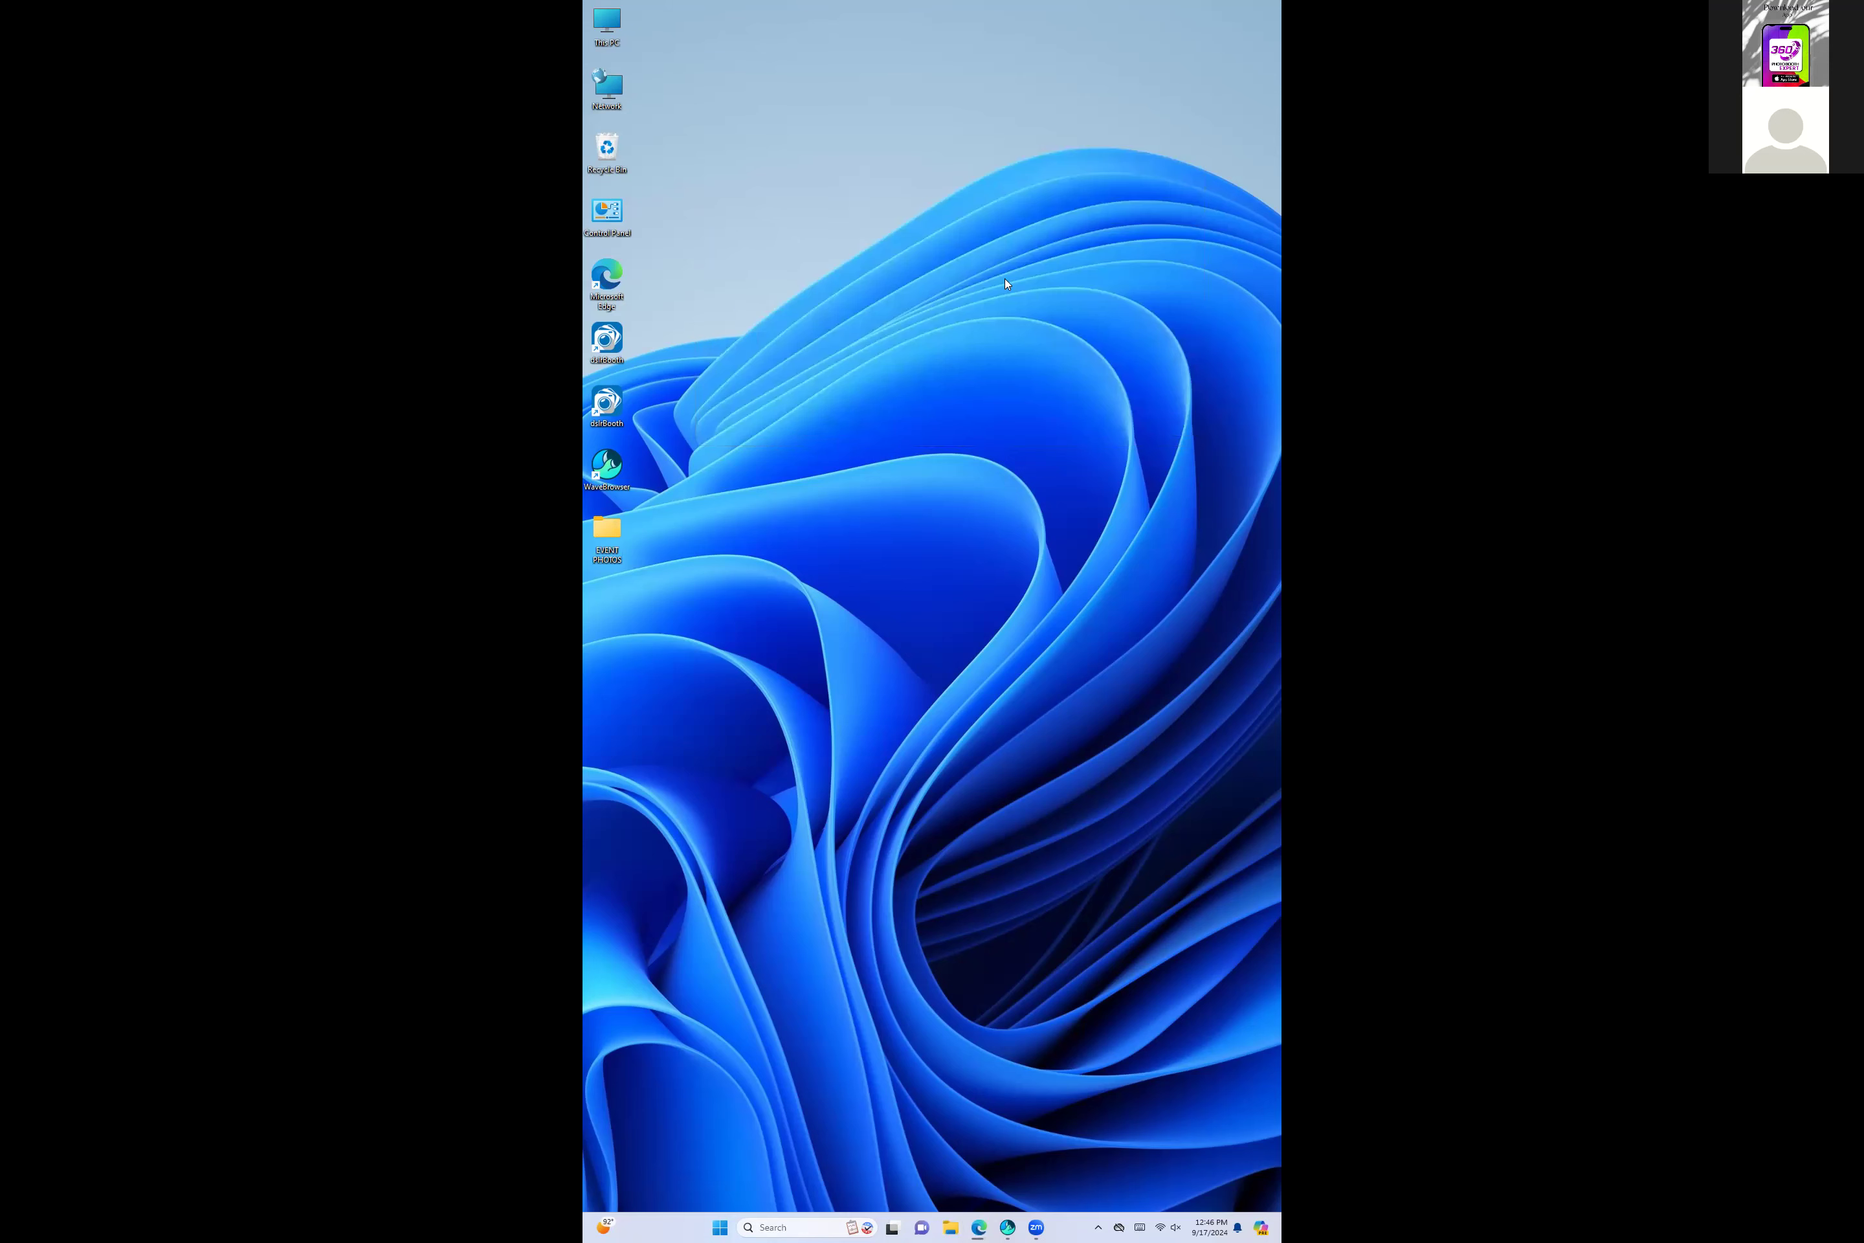
# Retry all failed updates on the Windows Update page, including the Defender update
pyautogui.click(718, 1227)
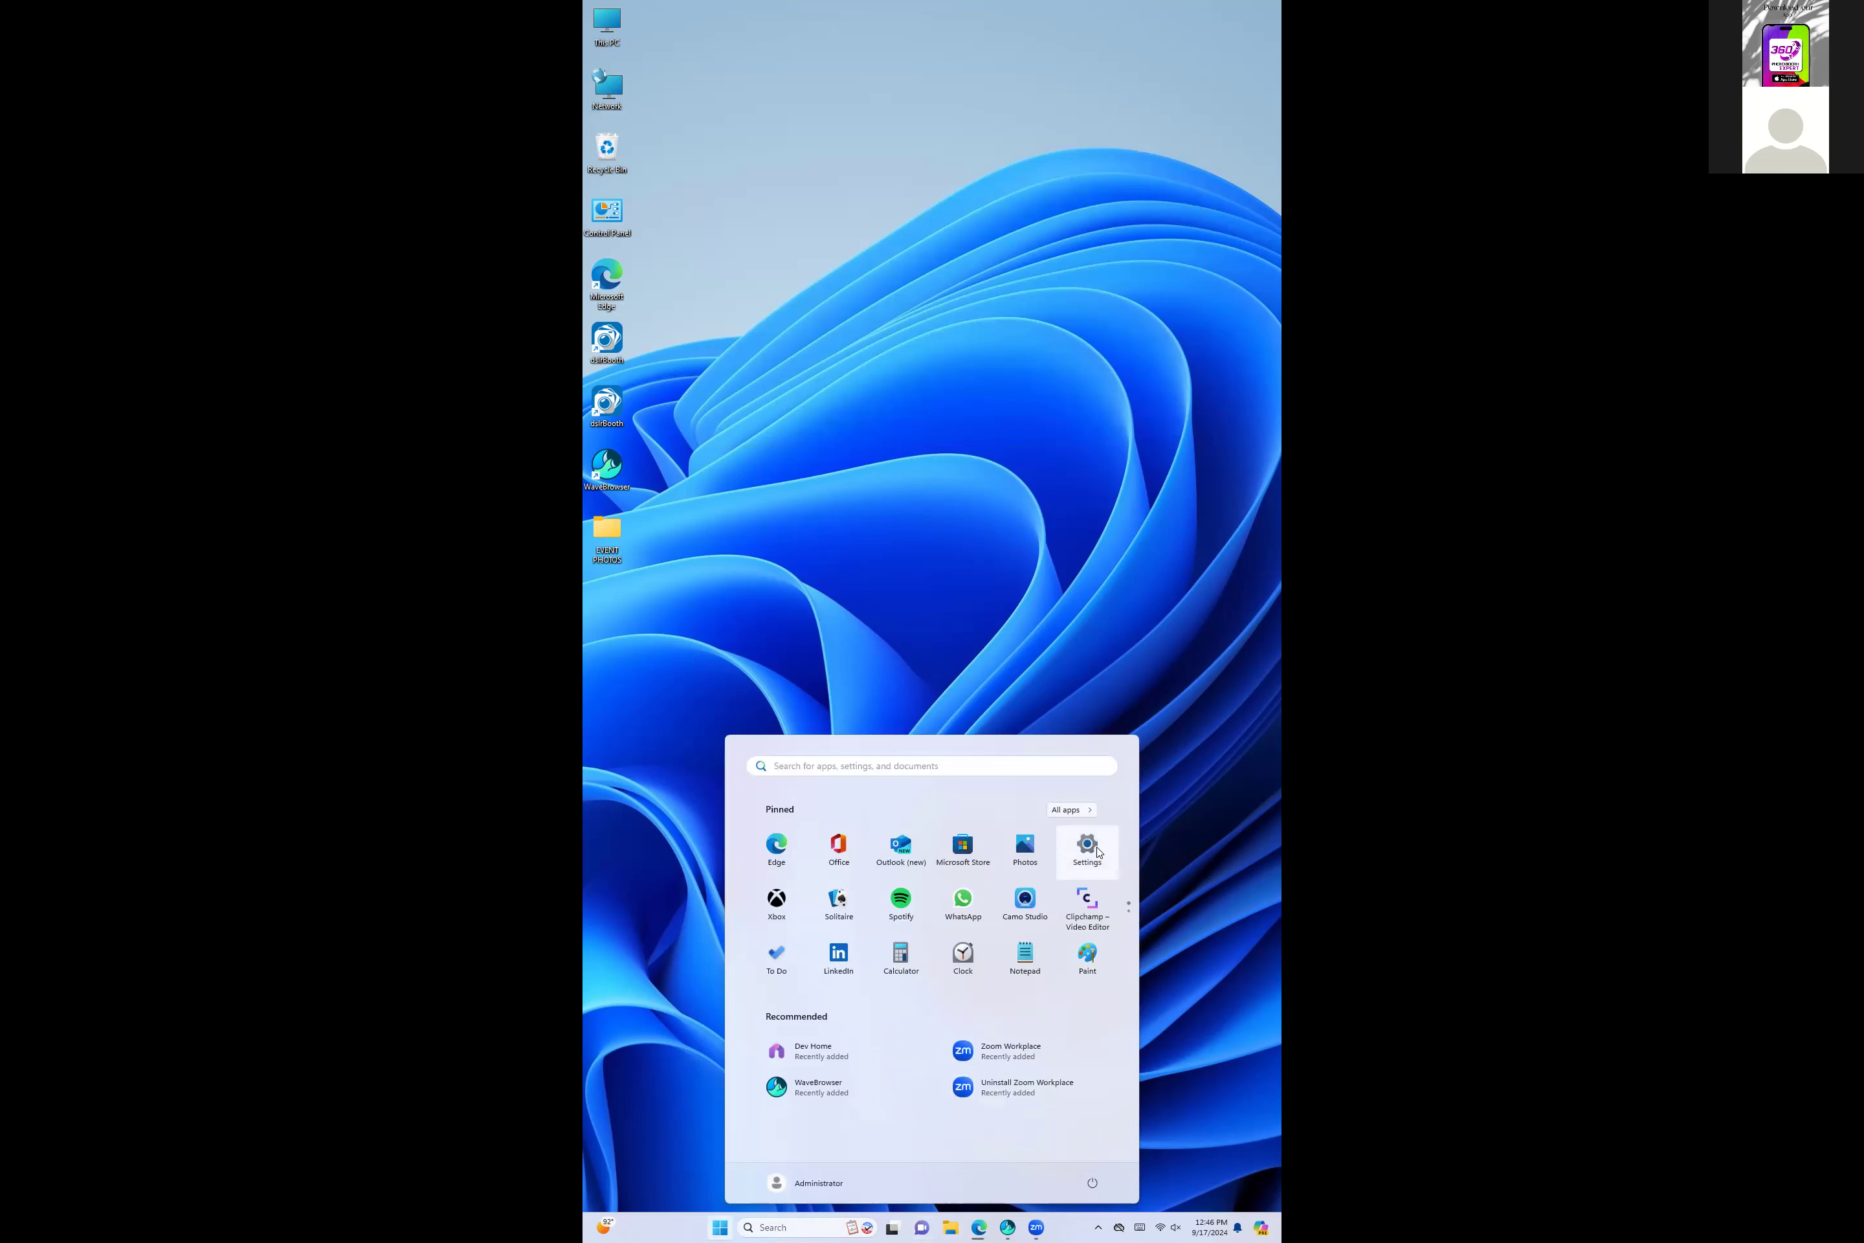
pyautogui.click(1095, 848)
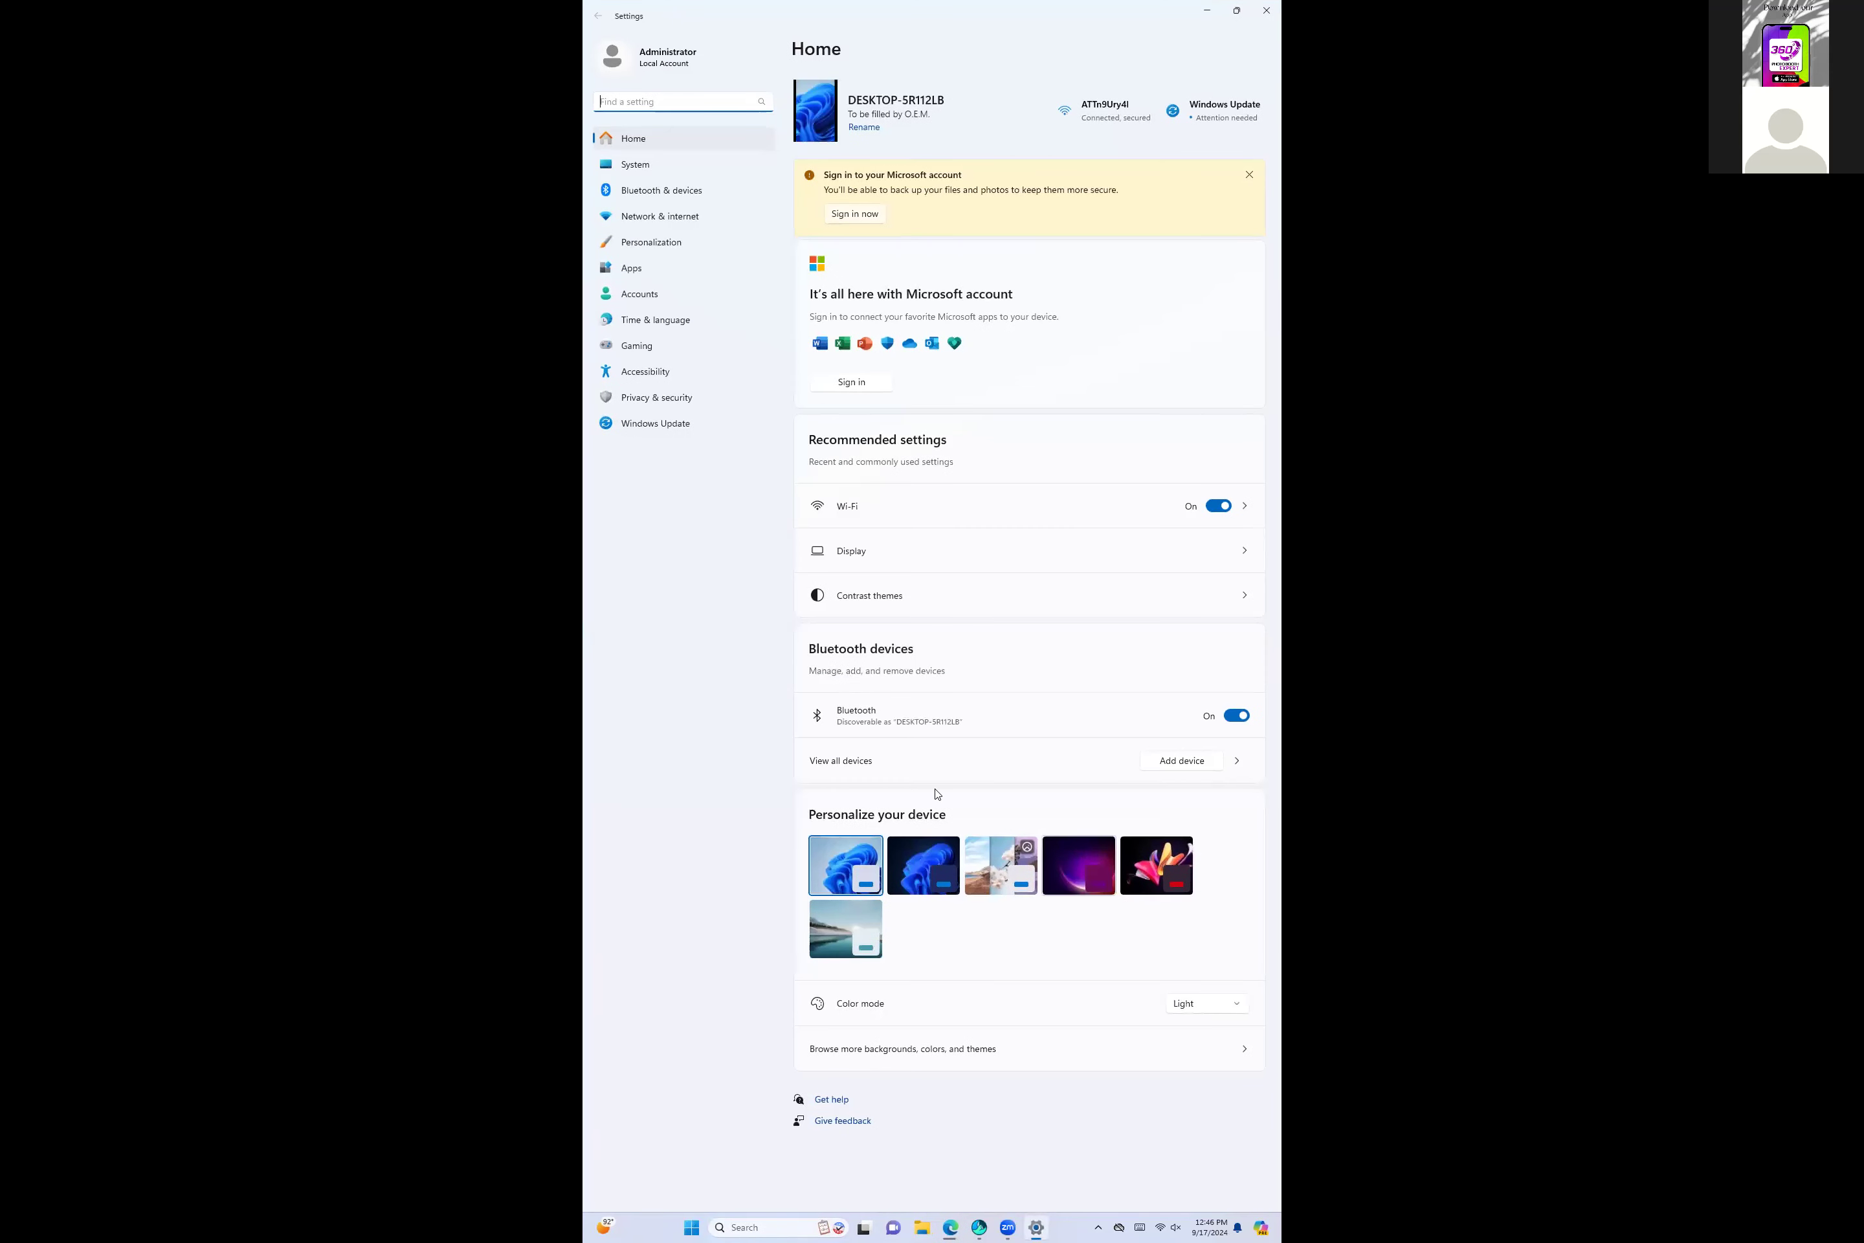
pyautogui.click(672, 429)
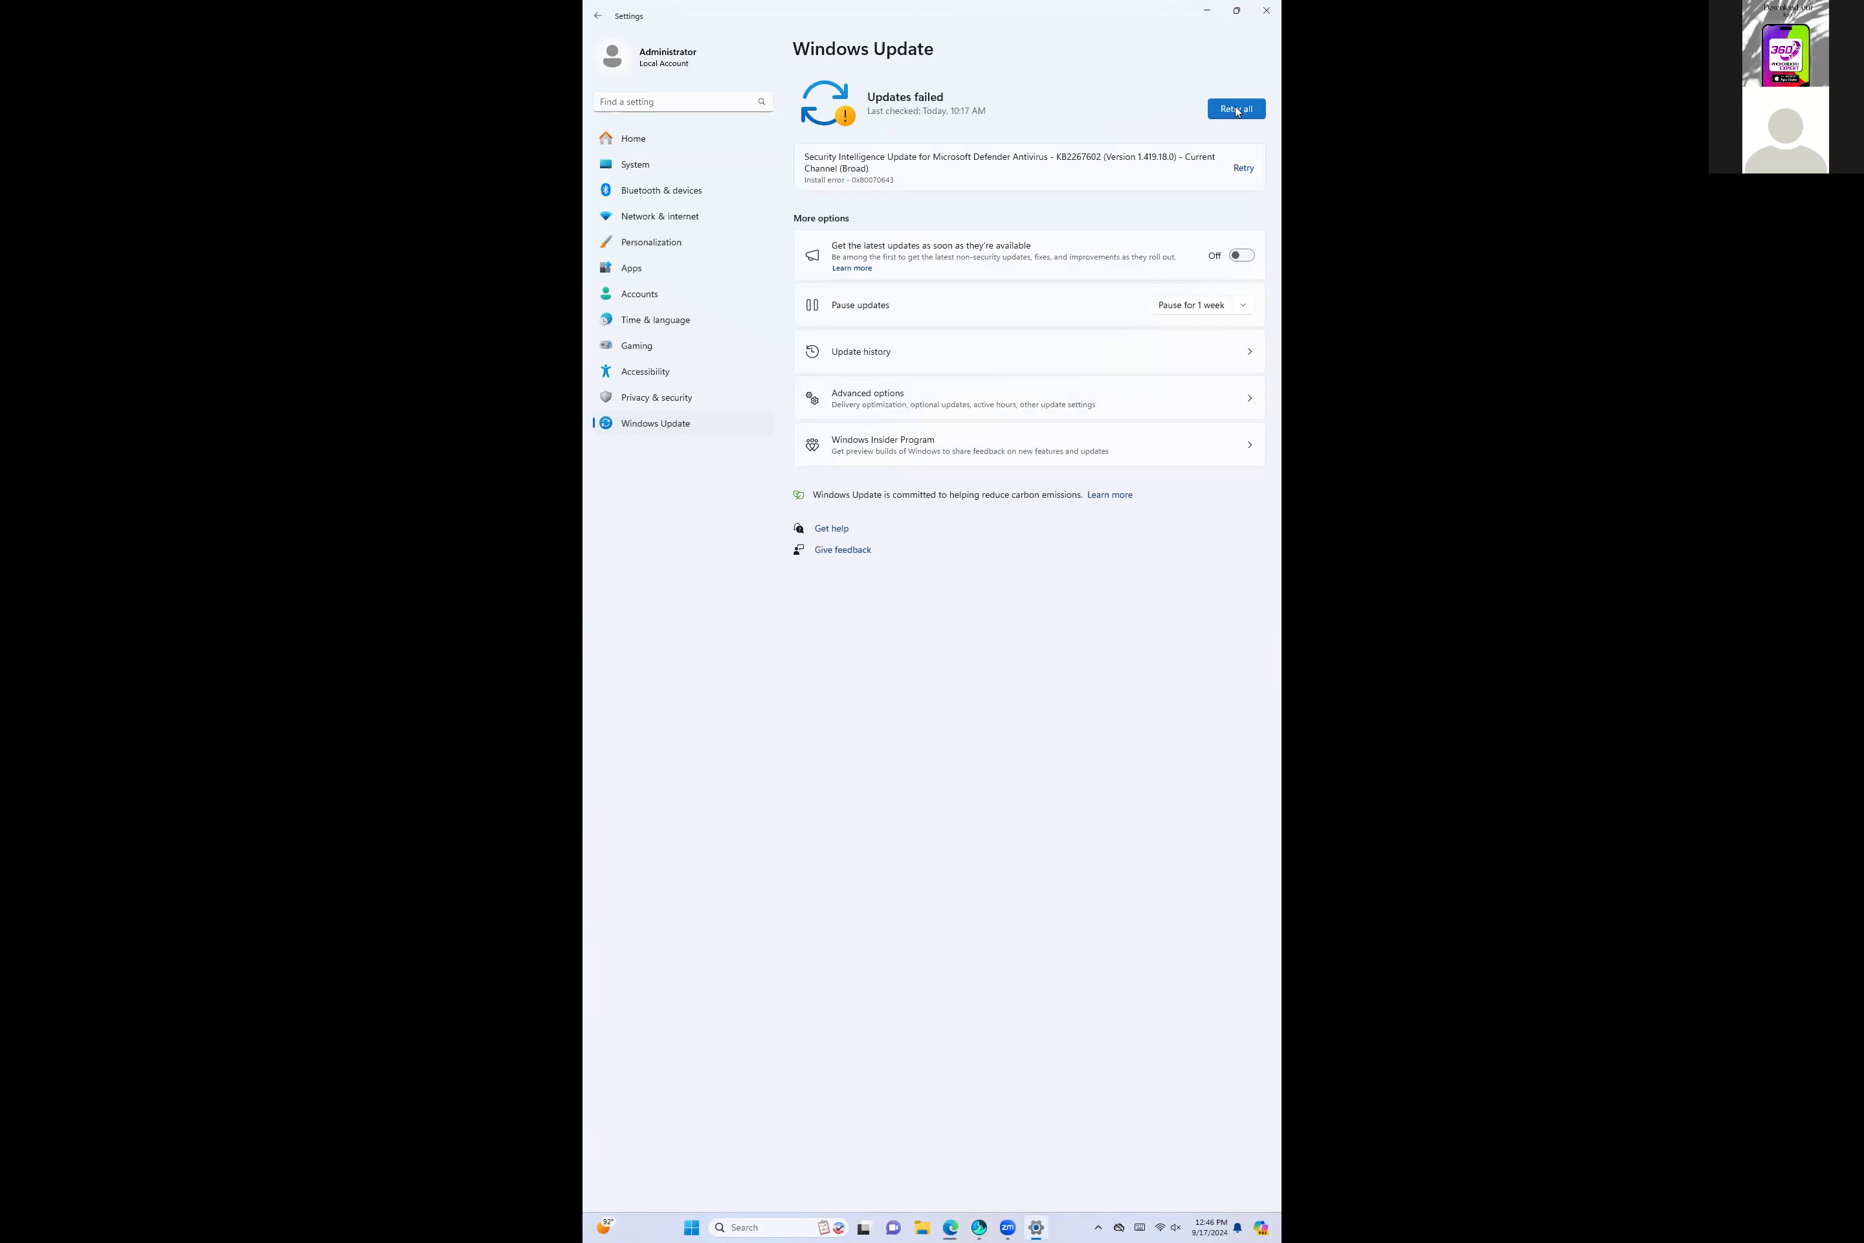
pyautogui.click(1236, 110)
pyautogui.click(1244, 169)
# Minimize Settings and view the Chrome and Darkroom installers in Edge's downloads list
pyautogui.click(1205, 11)
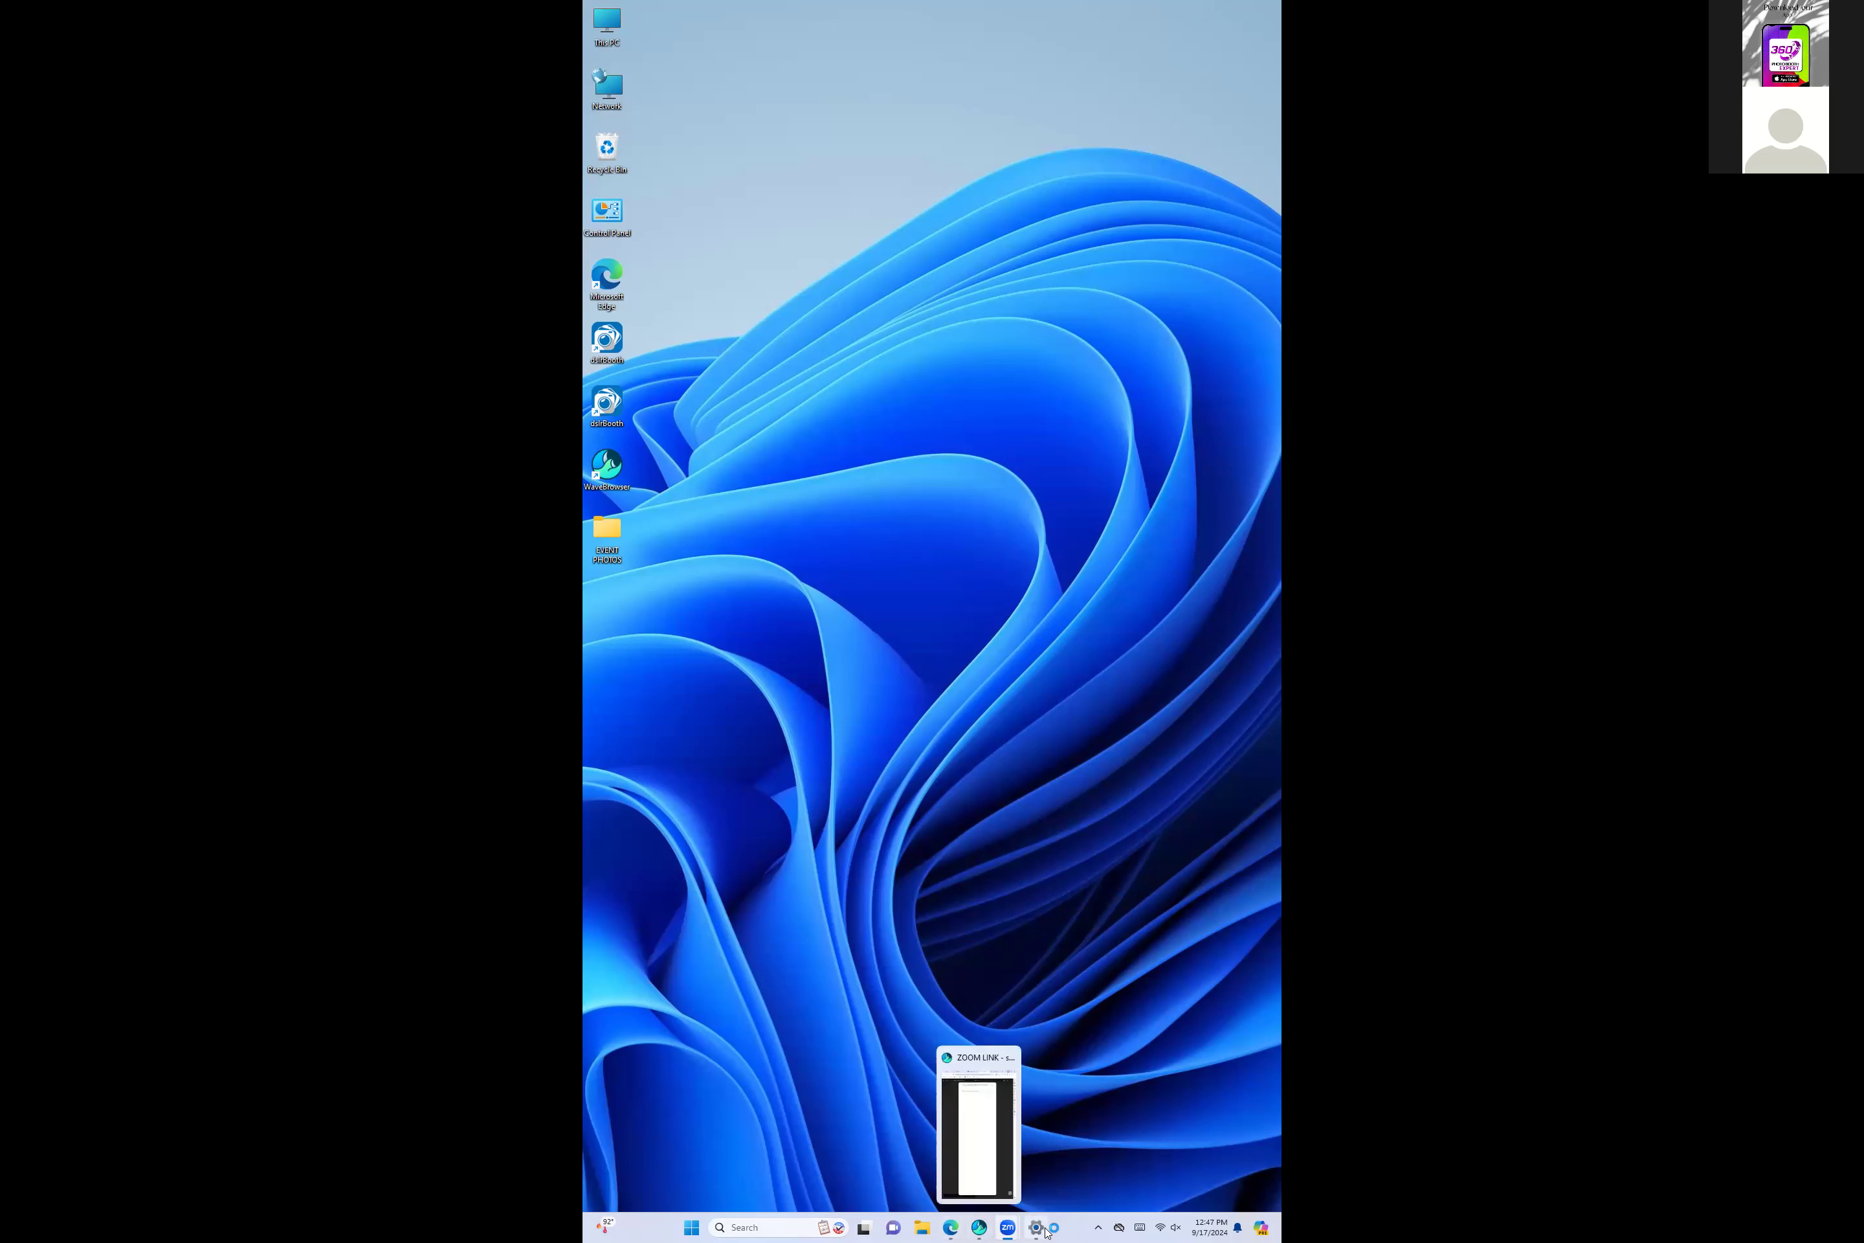
pyautogui.click(953, 1229)
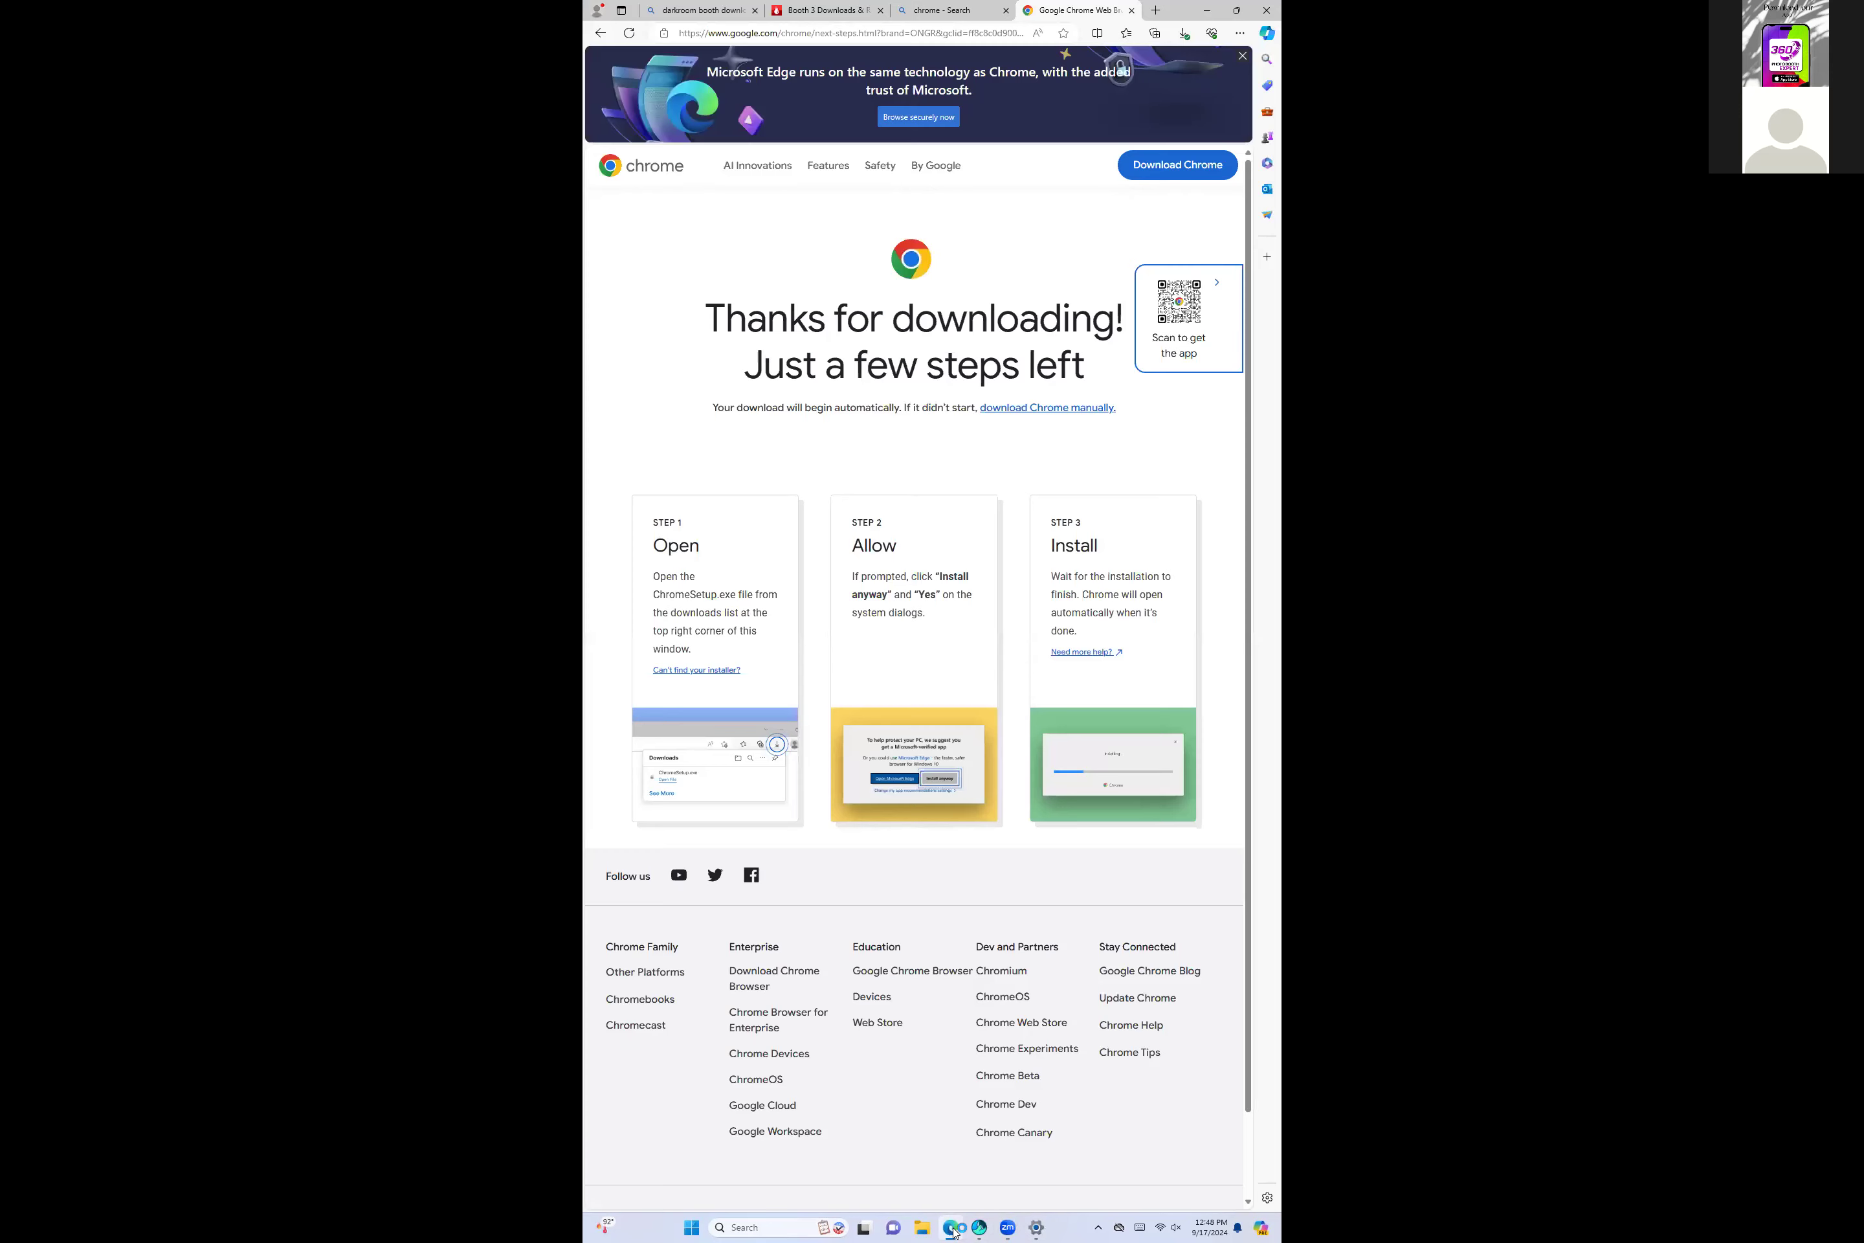
pyautogui.click(1186, 34)
pyautogui.click(1186, 34)
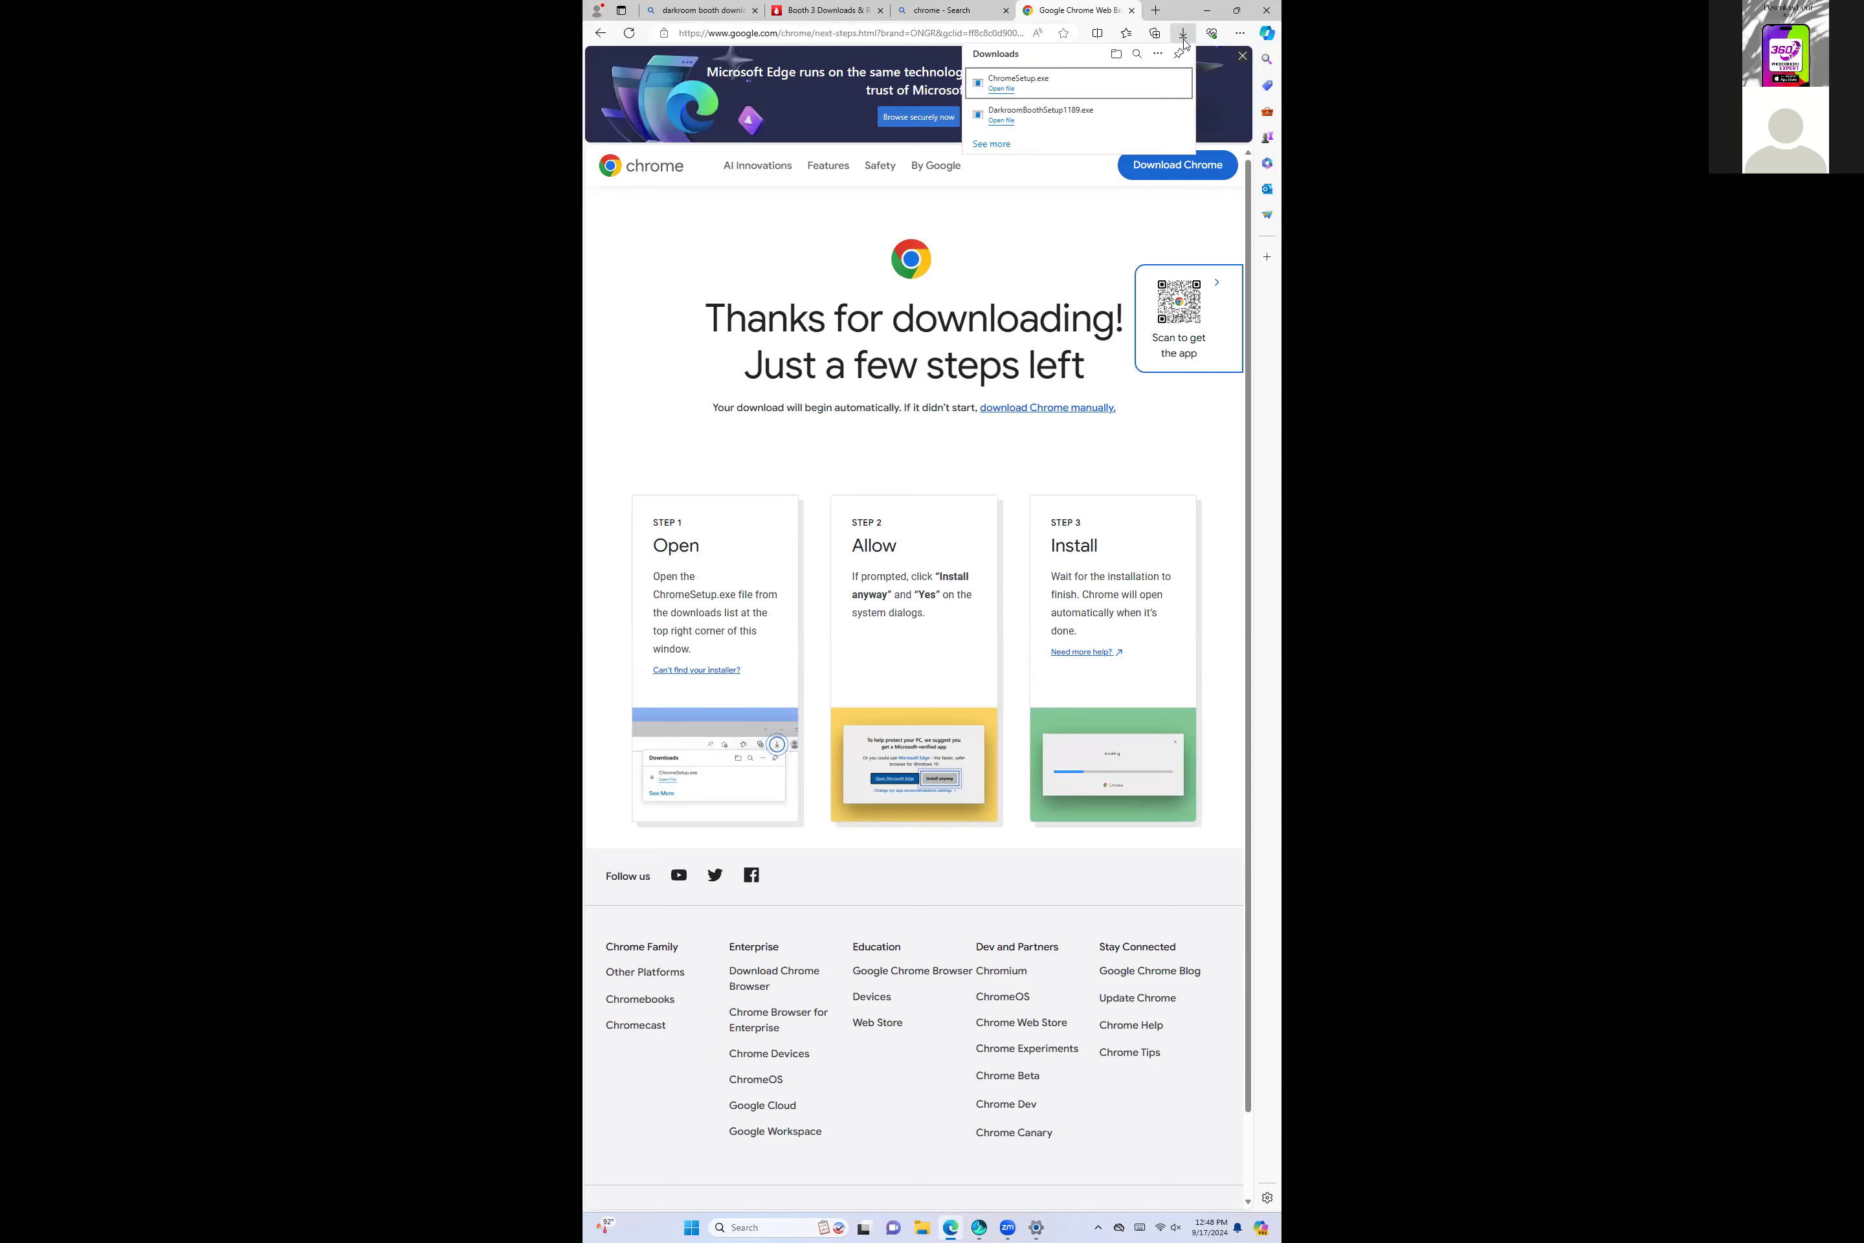
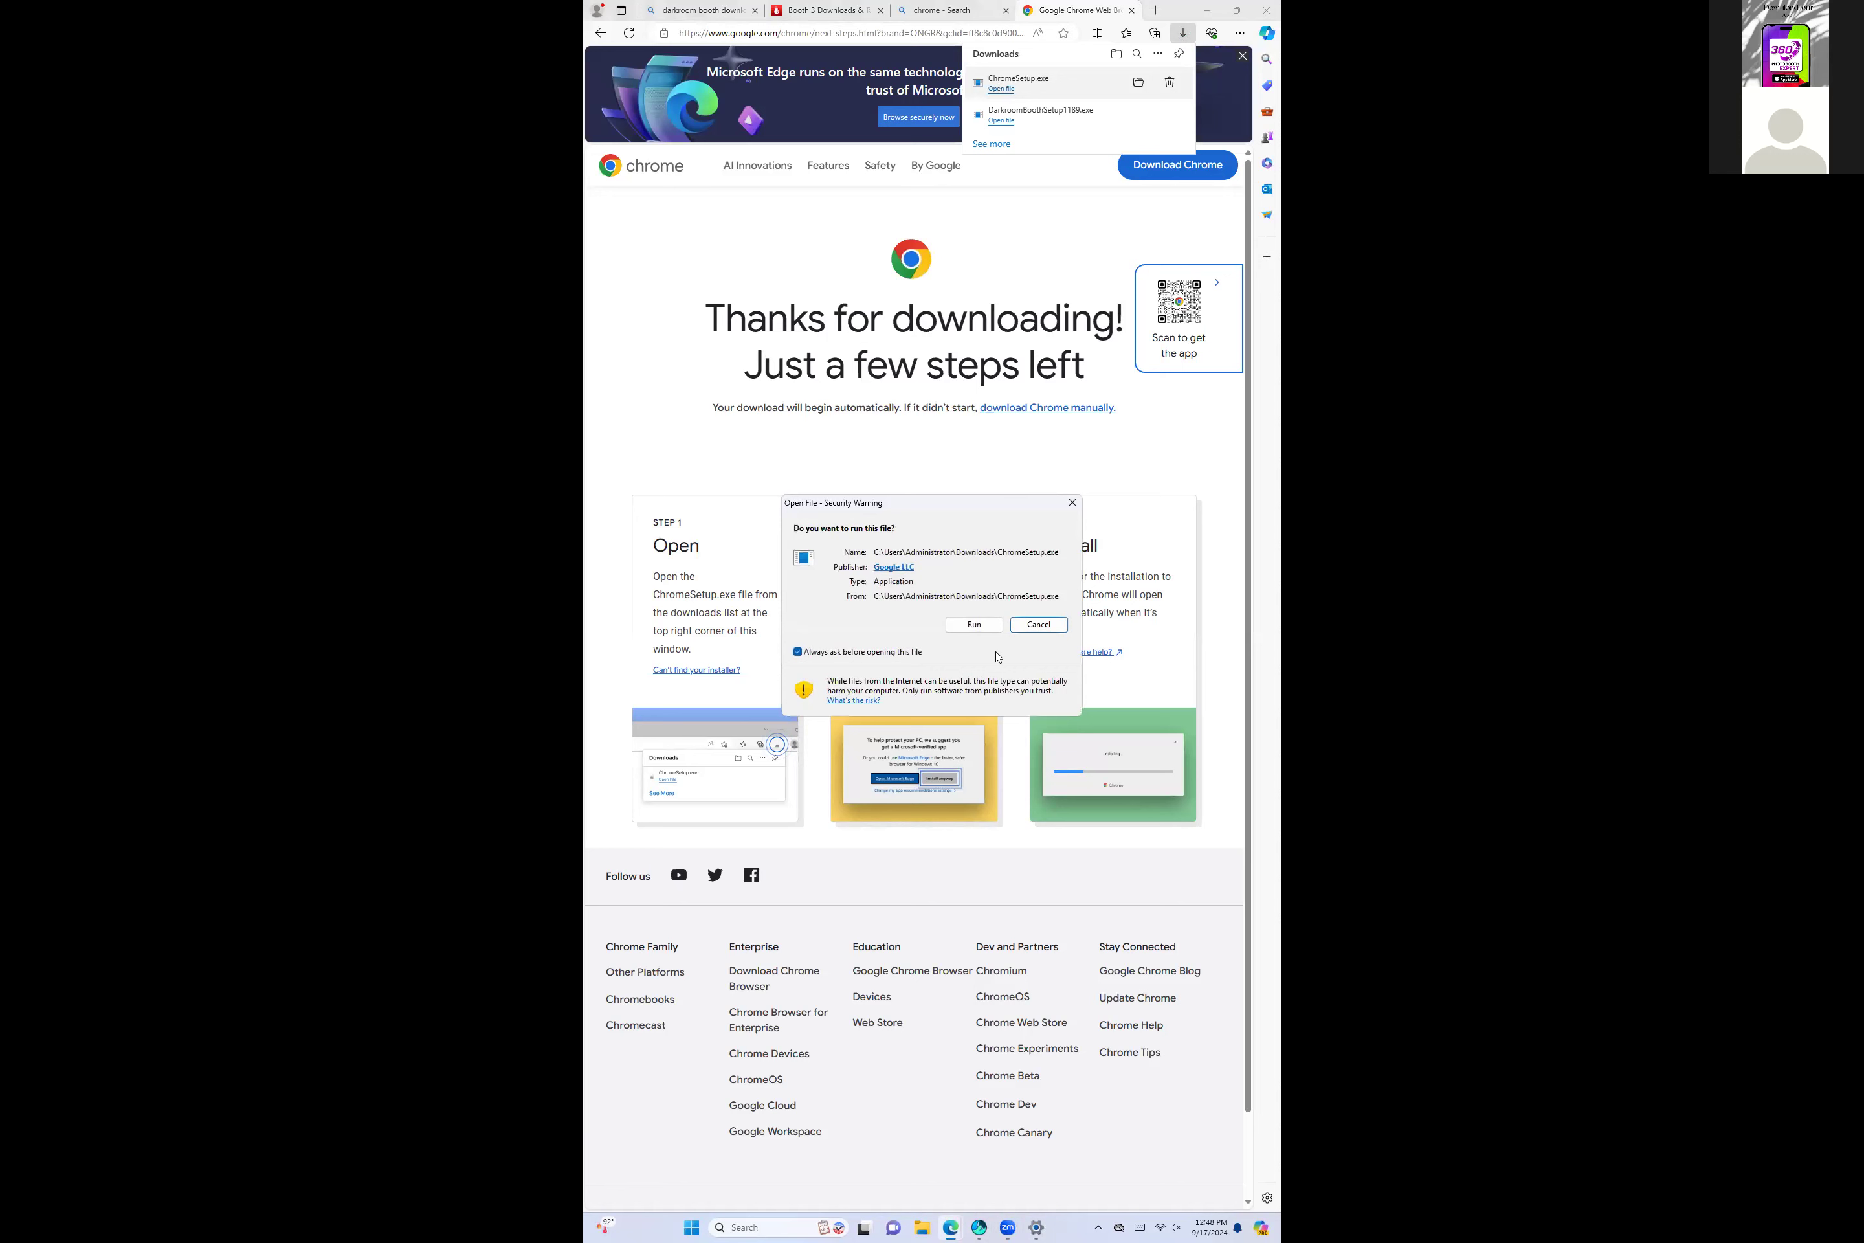
# Run the Chrome installer, then open and run DarkroomBoothSetup1189.exe from Edge's downloads
pyautogui.click(980, 626)
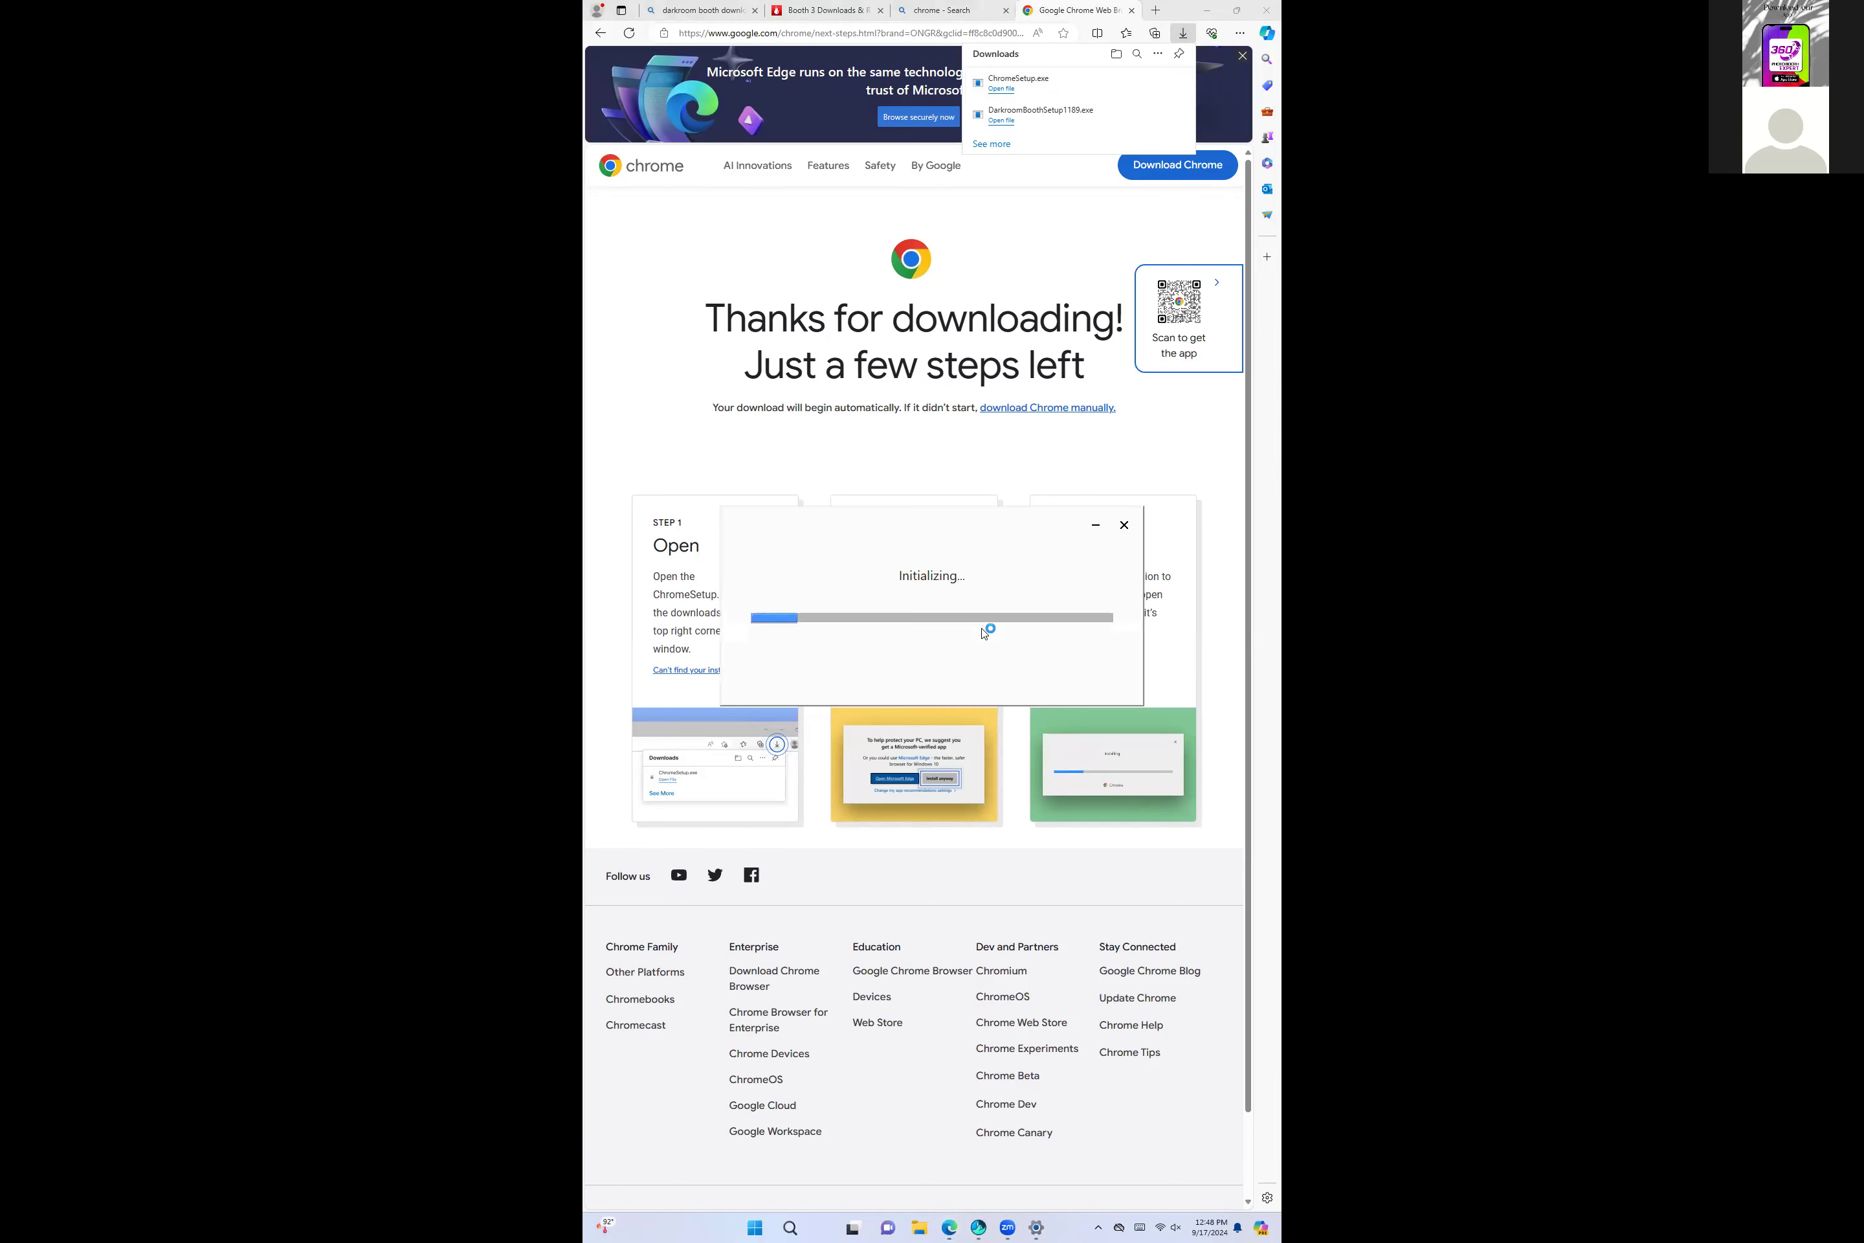
pyautogui.click(1002, 120)
pyautogui.click(1002, 120)
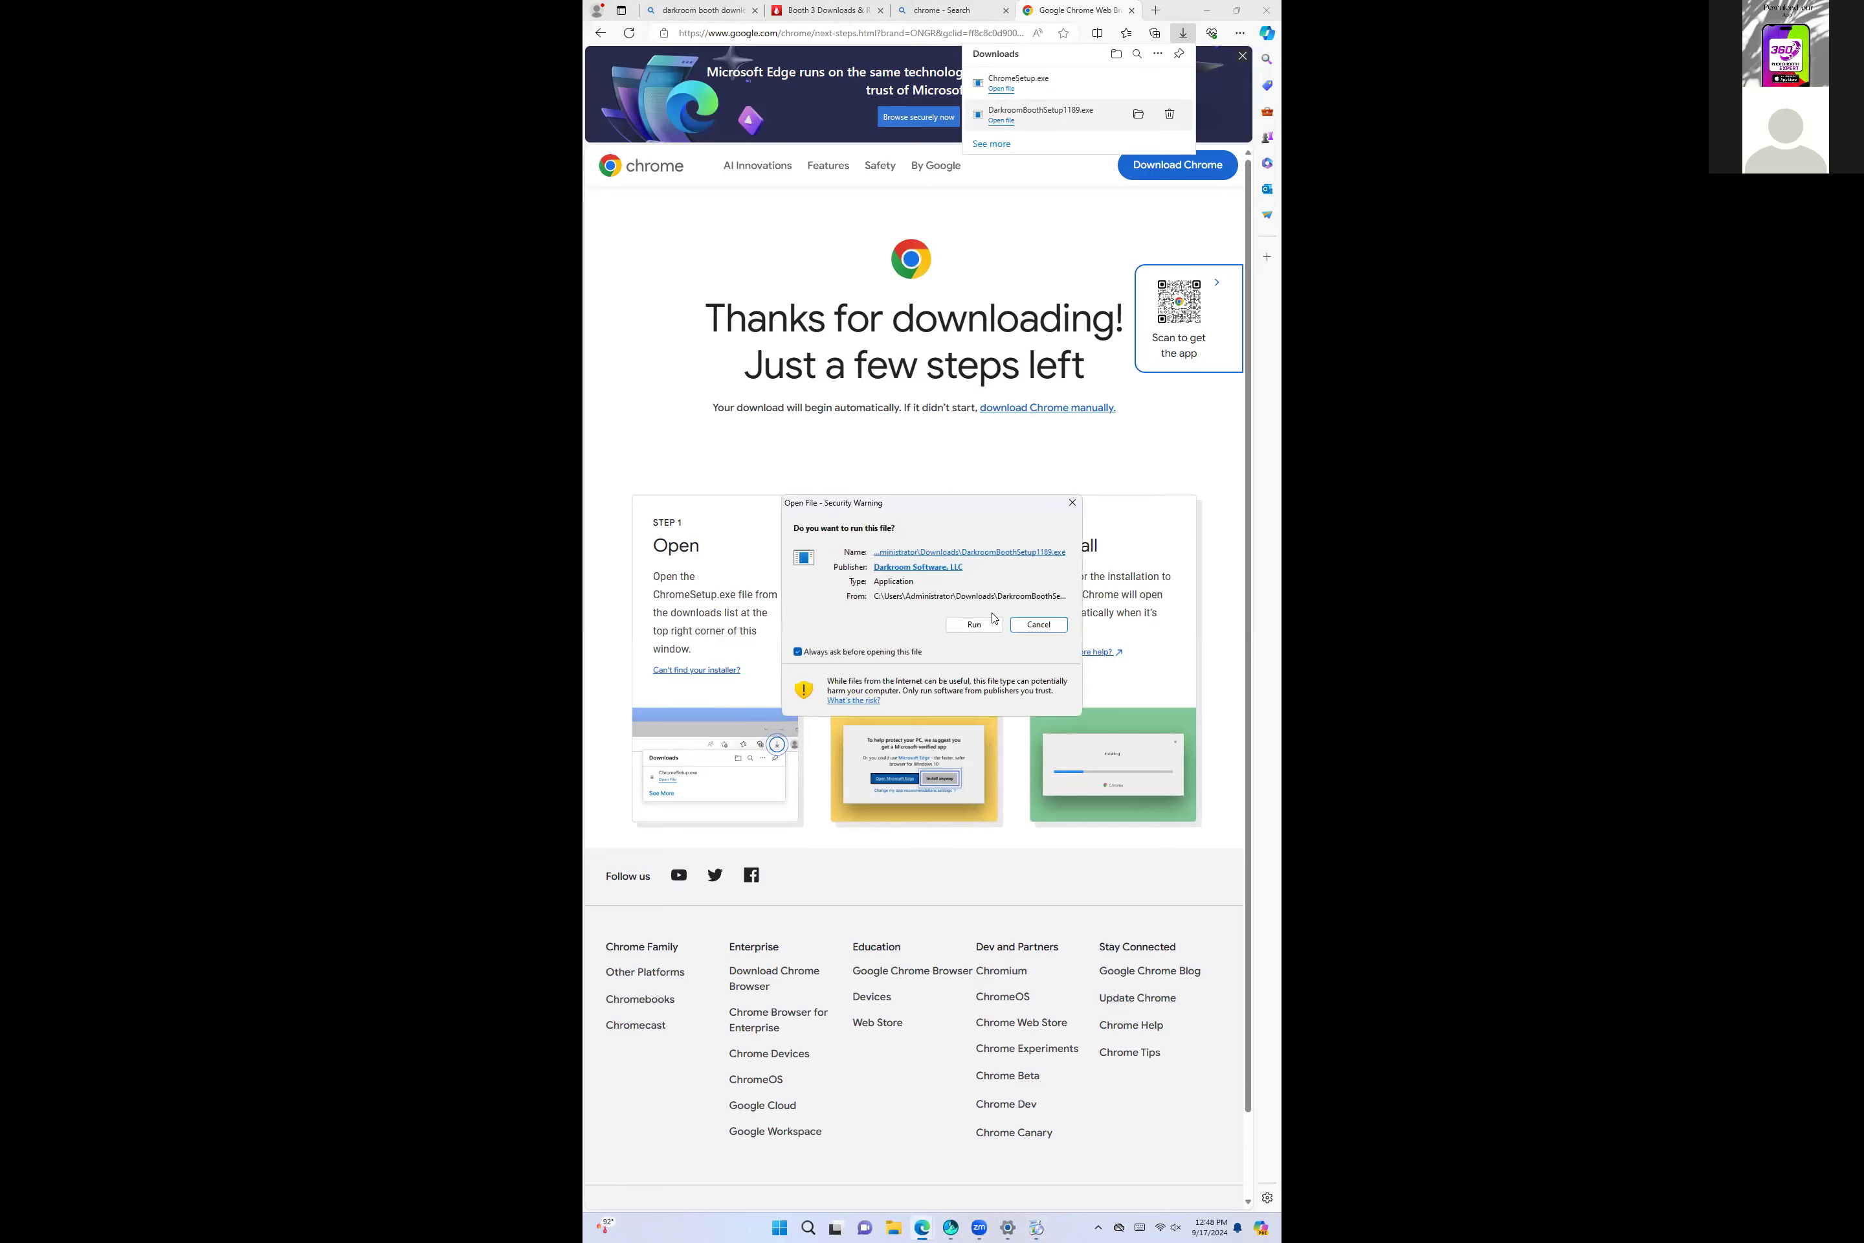
pyautogui.click(990, 623)
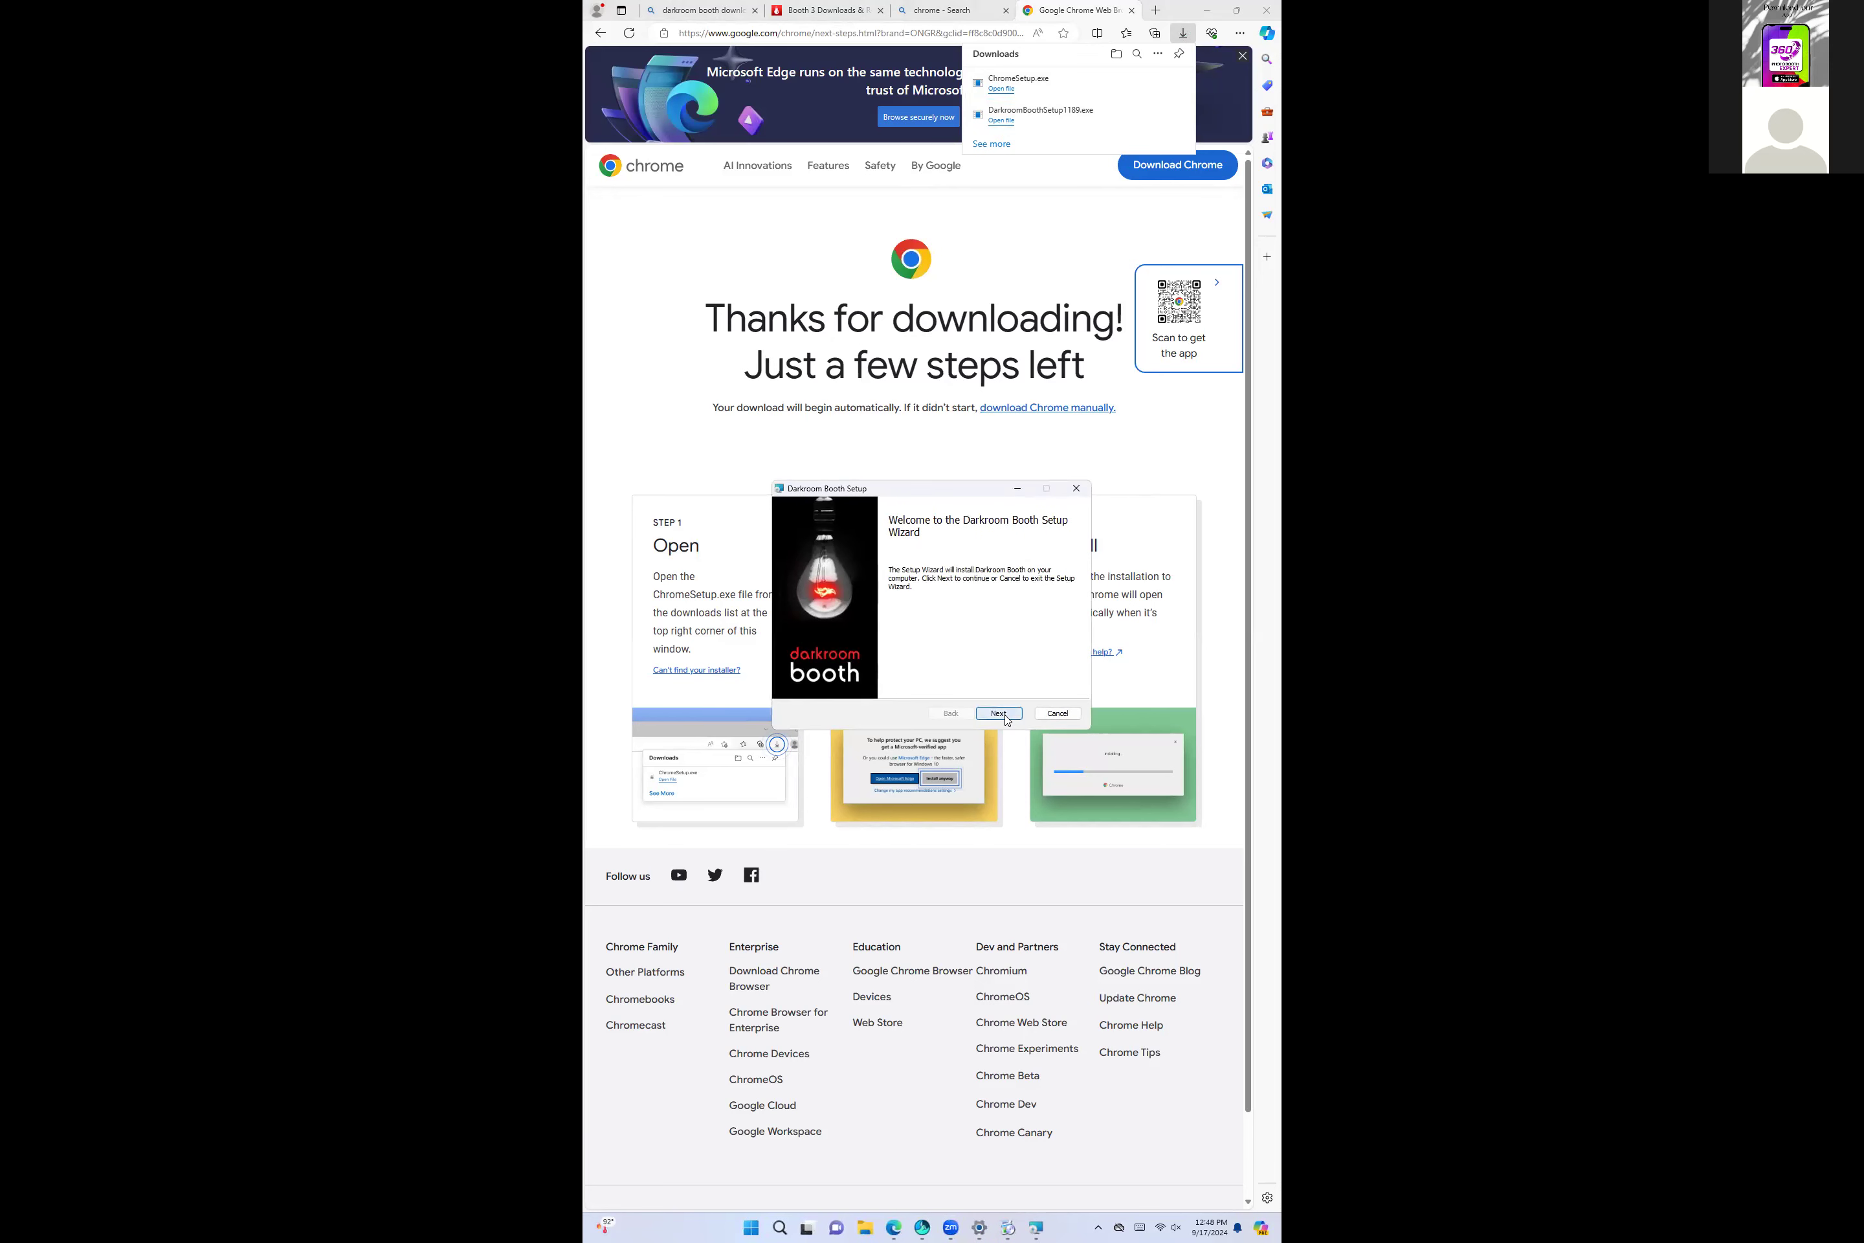
# Step through the Darkroom Booth wizard, accepting the license terms, and start the installation
pyautogui.click(999, 712)
pyautogui.click(869, 685)
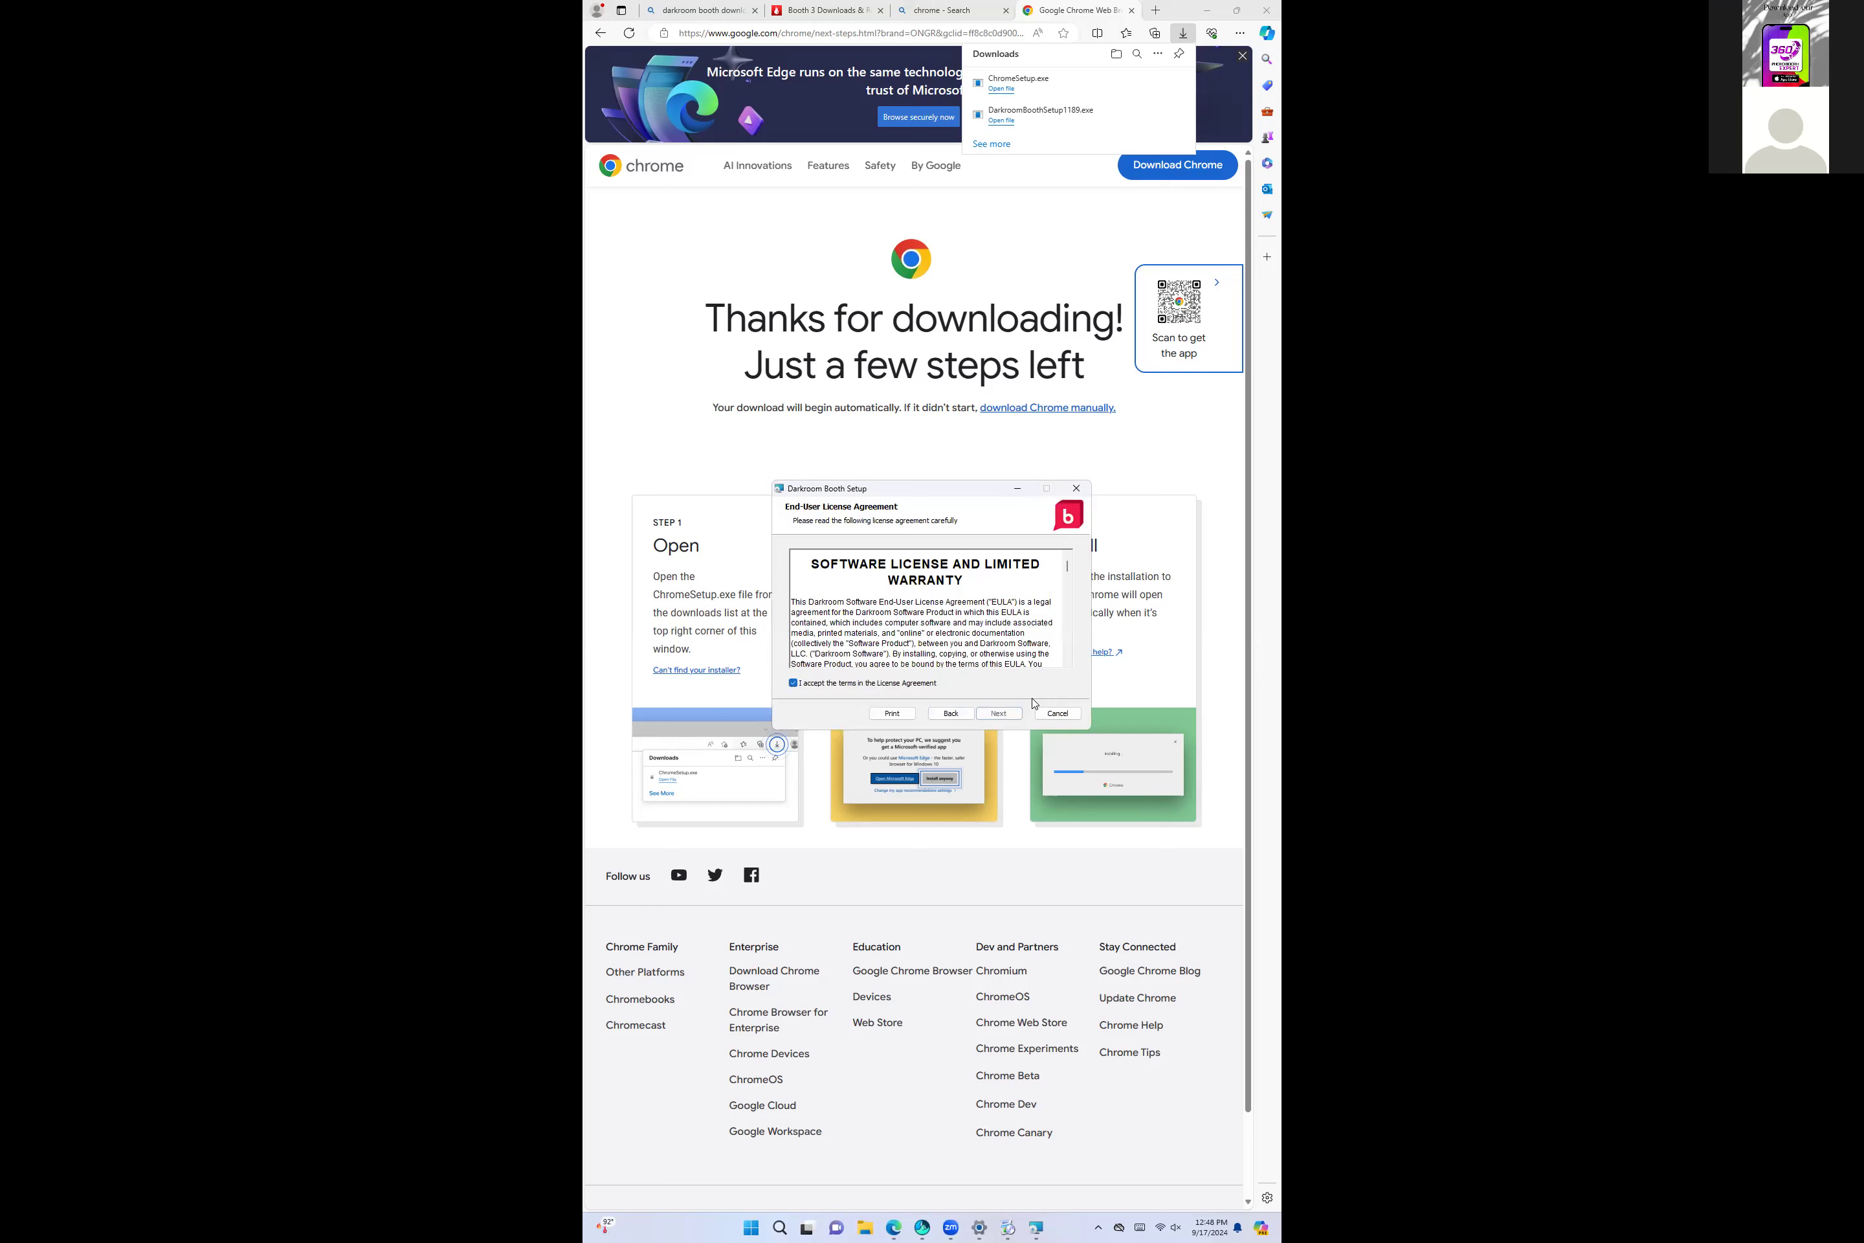
pyautogui.click(998, 713)
pyautogui.click(1002, 714)
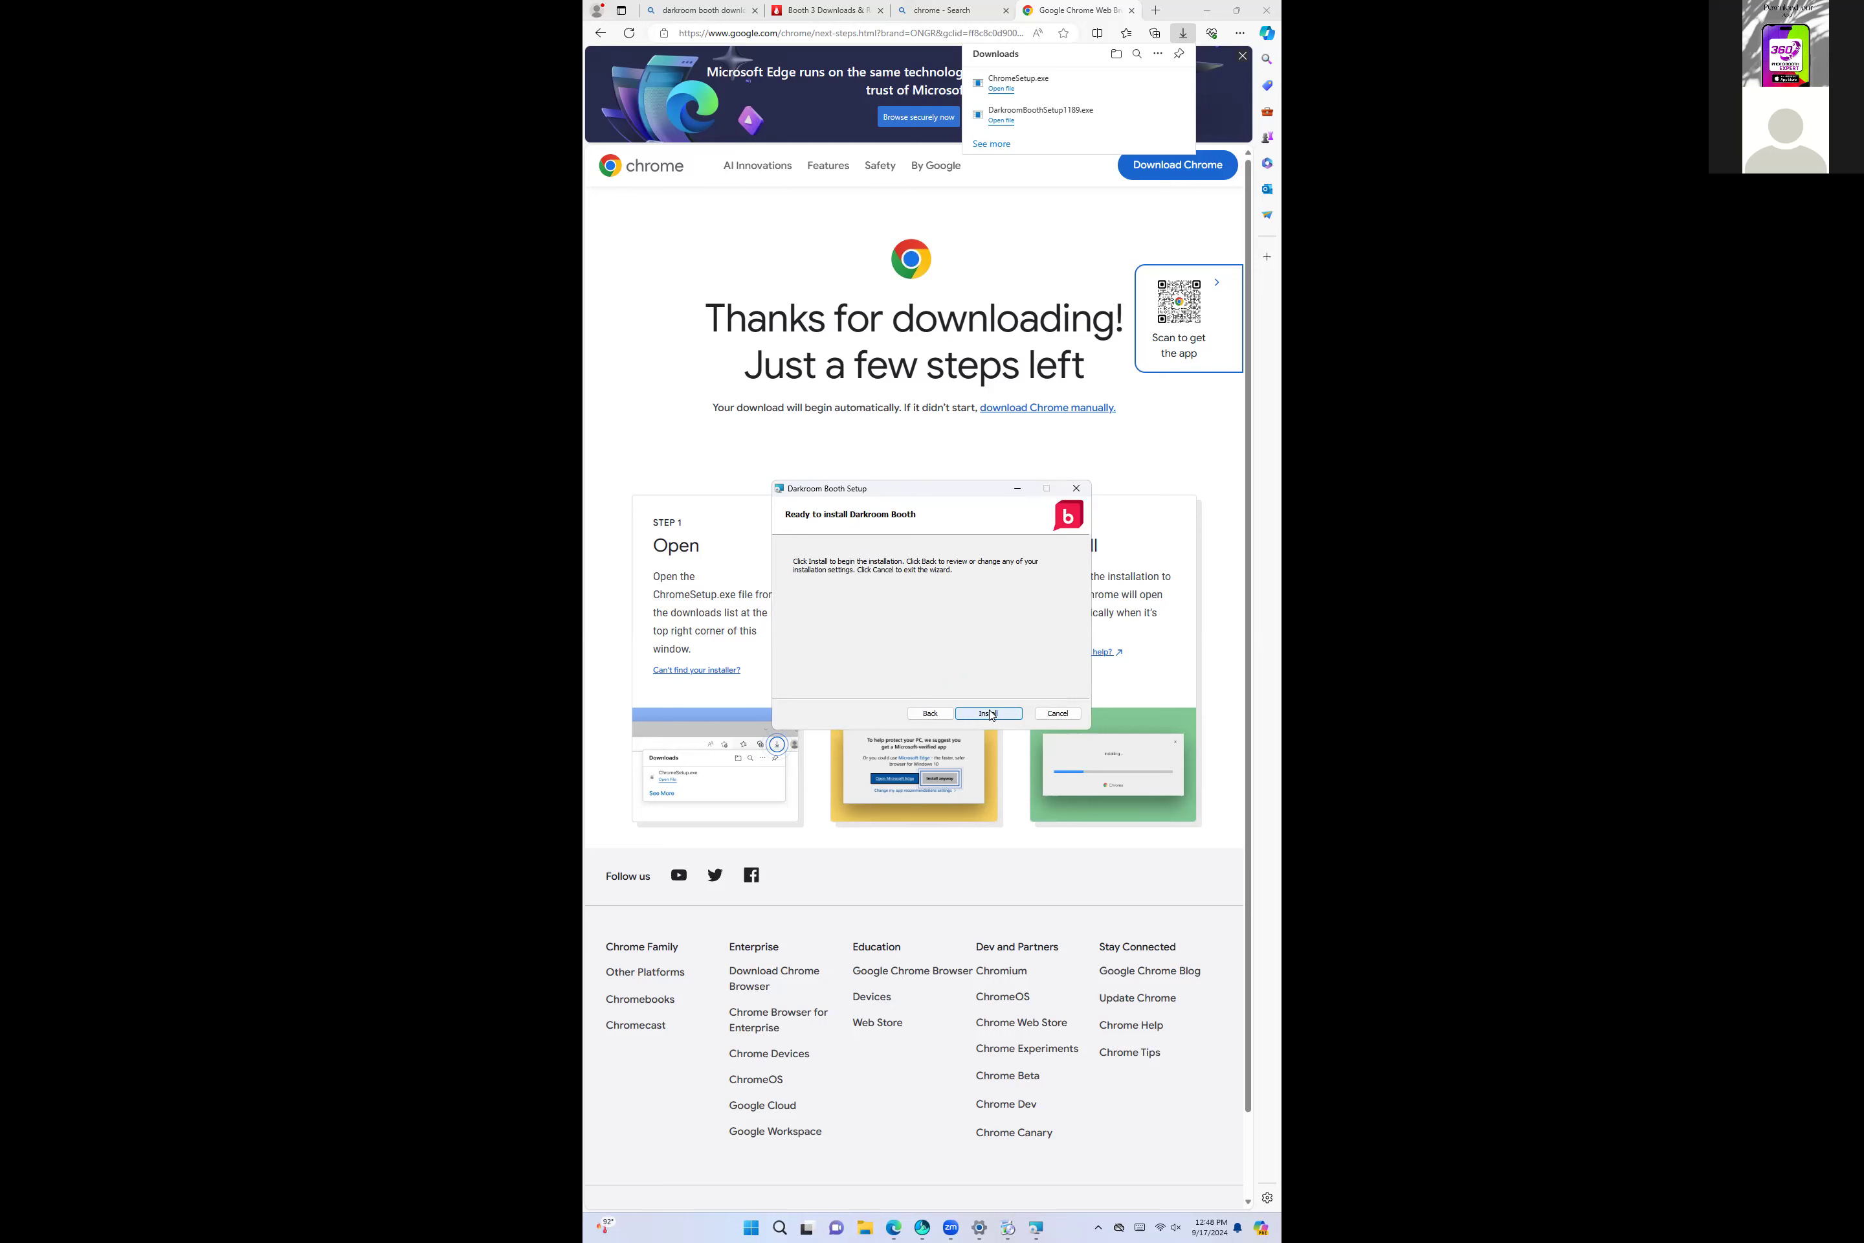
pyautogui.click(989, 713)
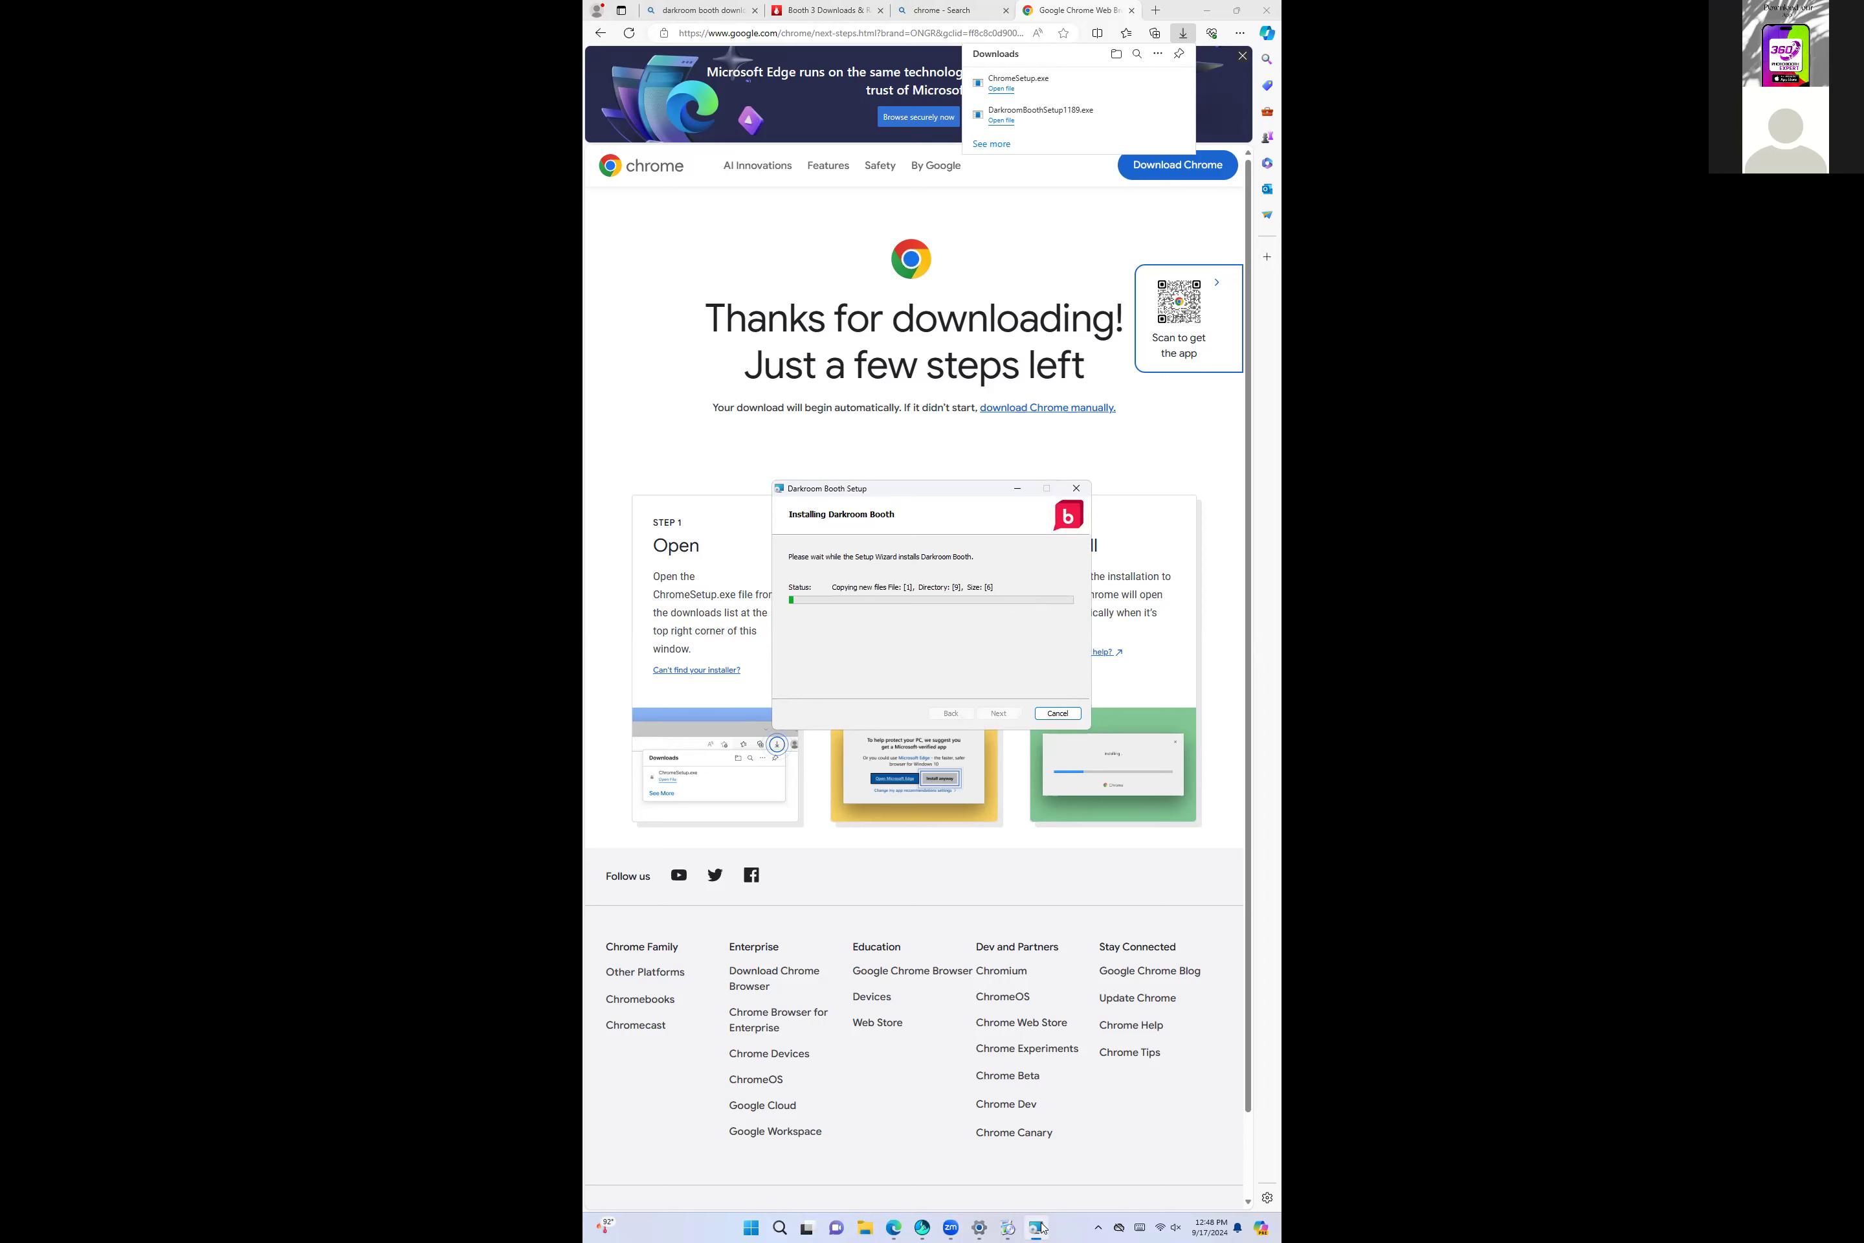
pyautogui.click(1223, 38)
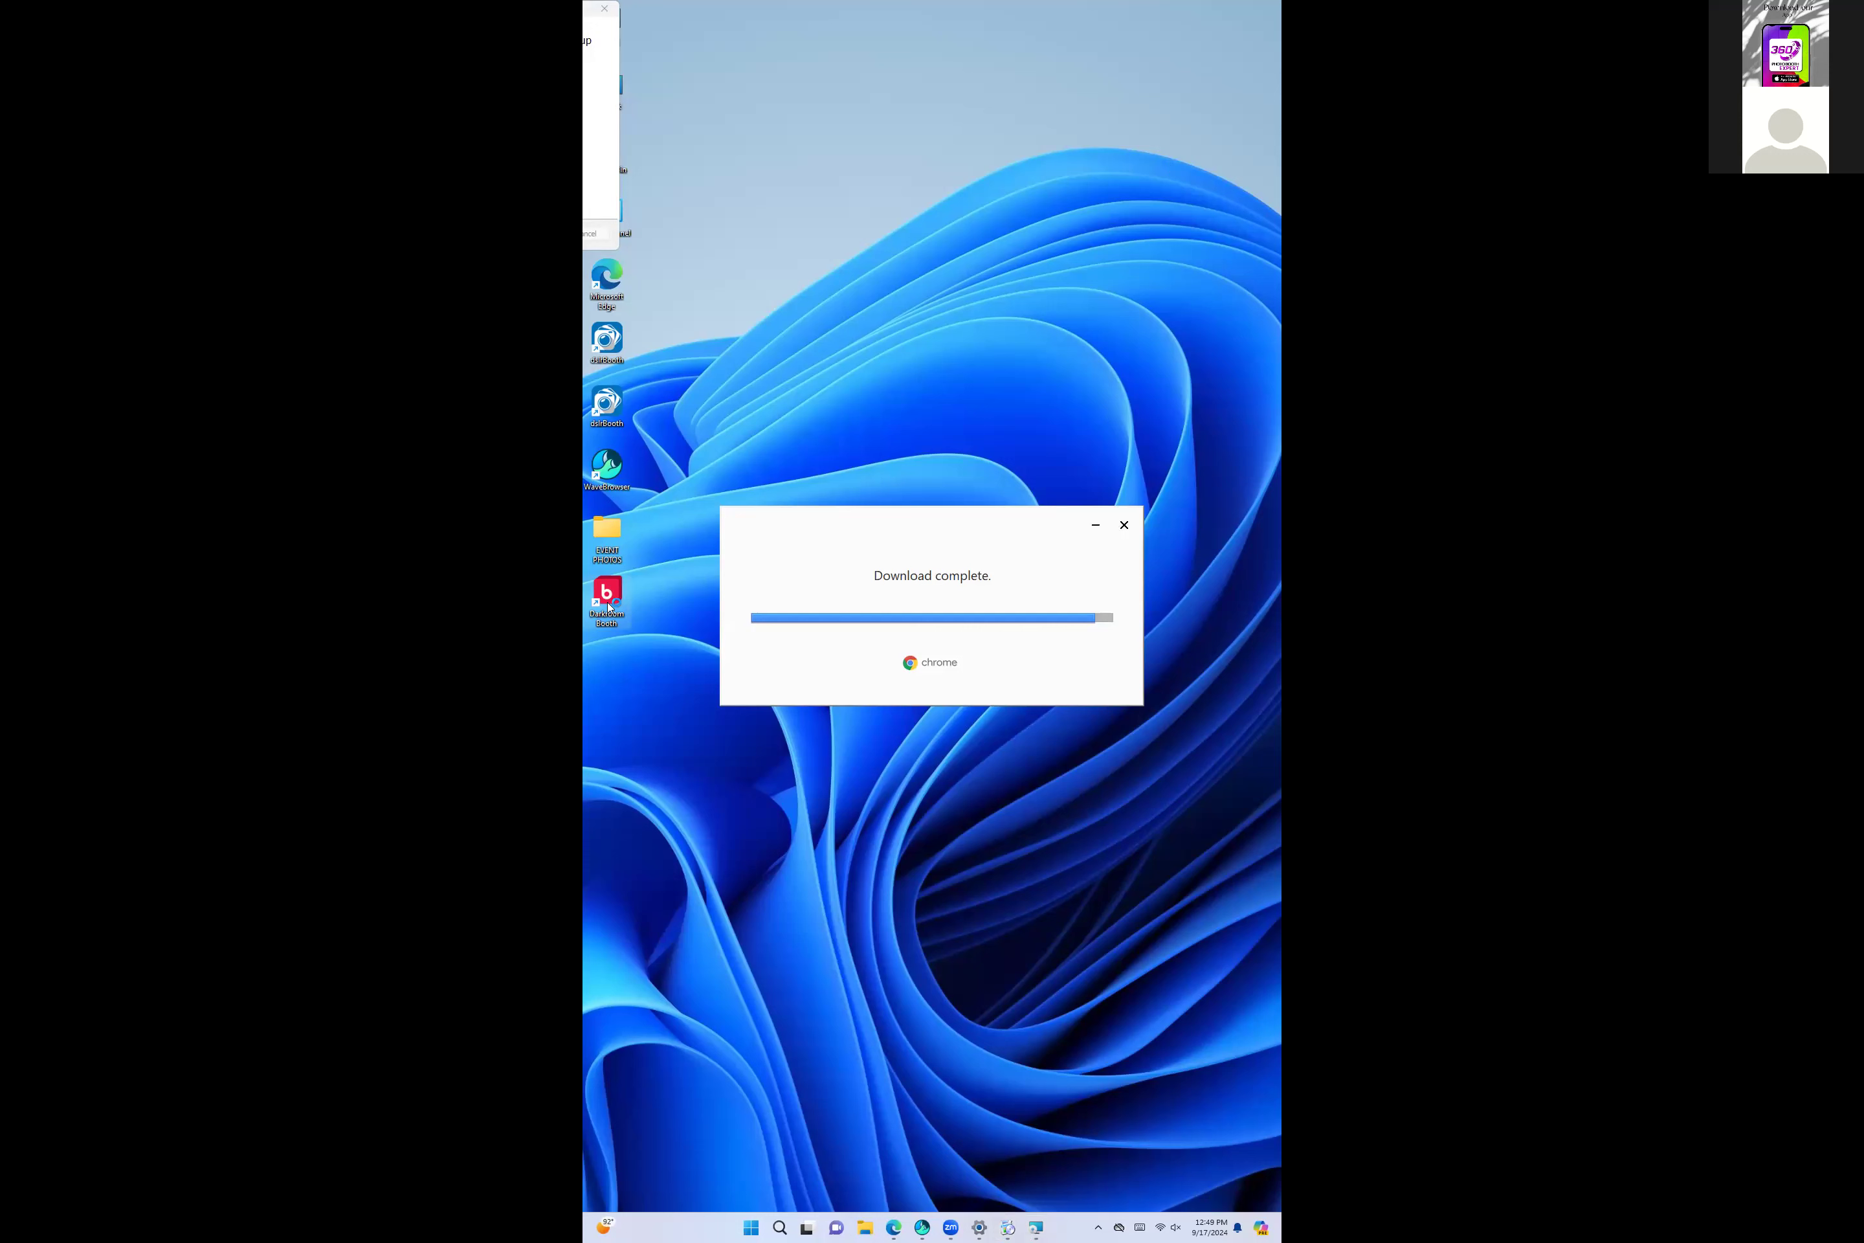
# Launch Darkroom Booth from its desktop shortcut and choose Activate, confirming with Yes
pyautogui.doubleClick(607, 600)
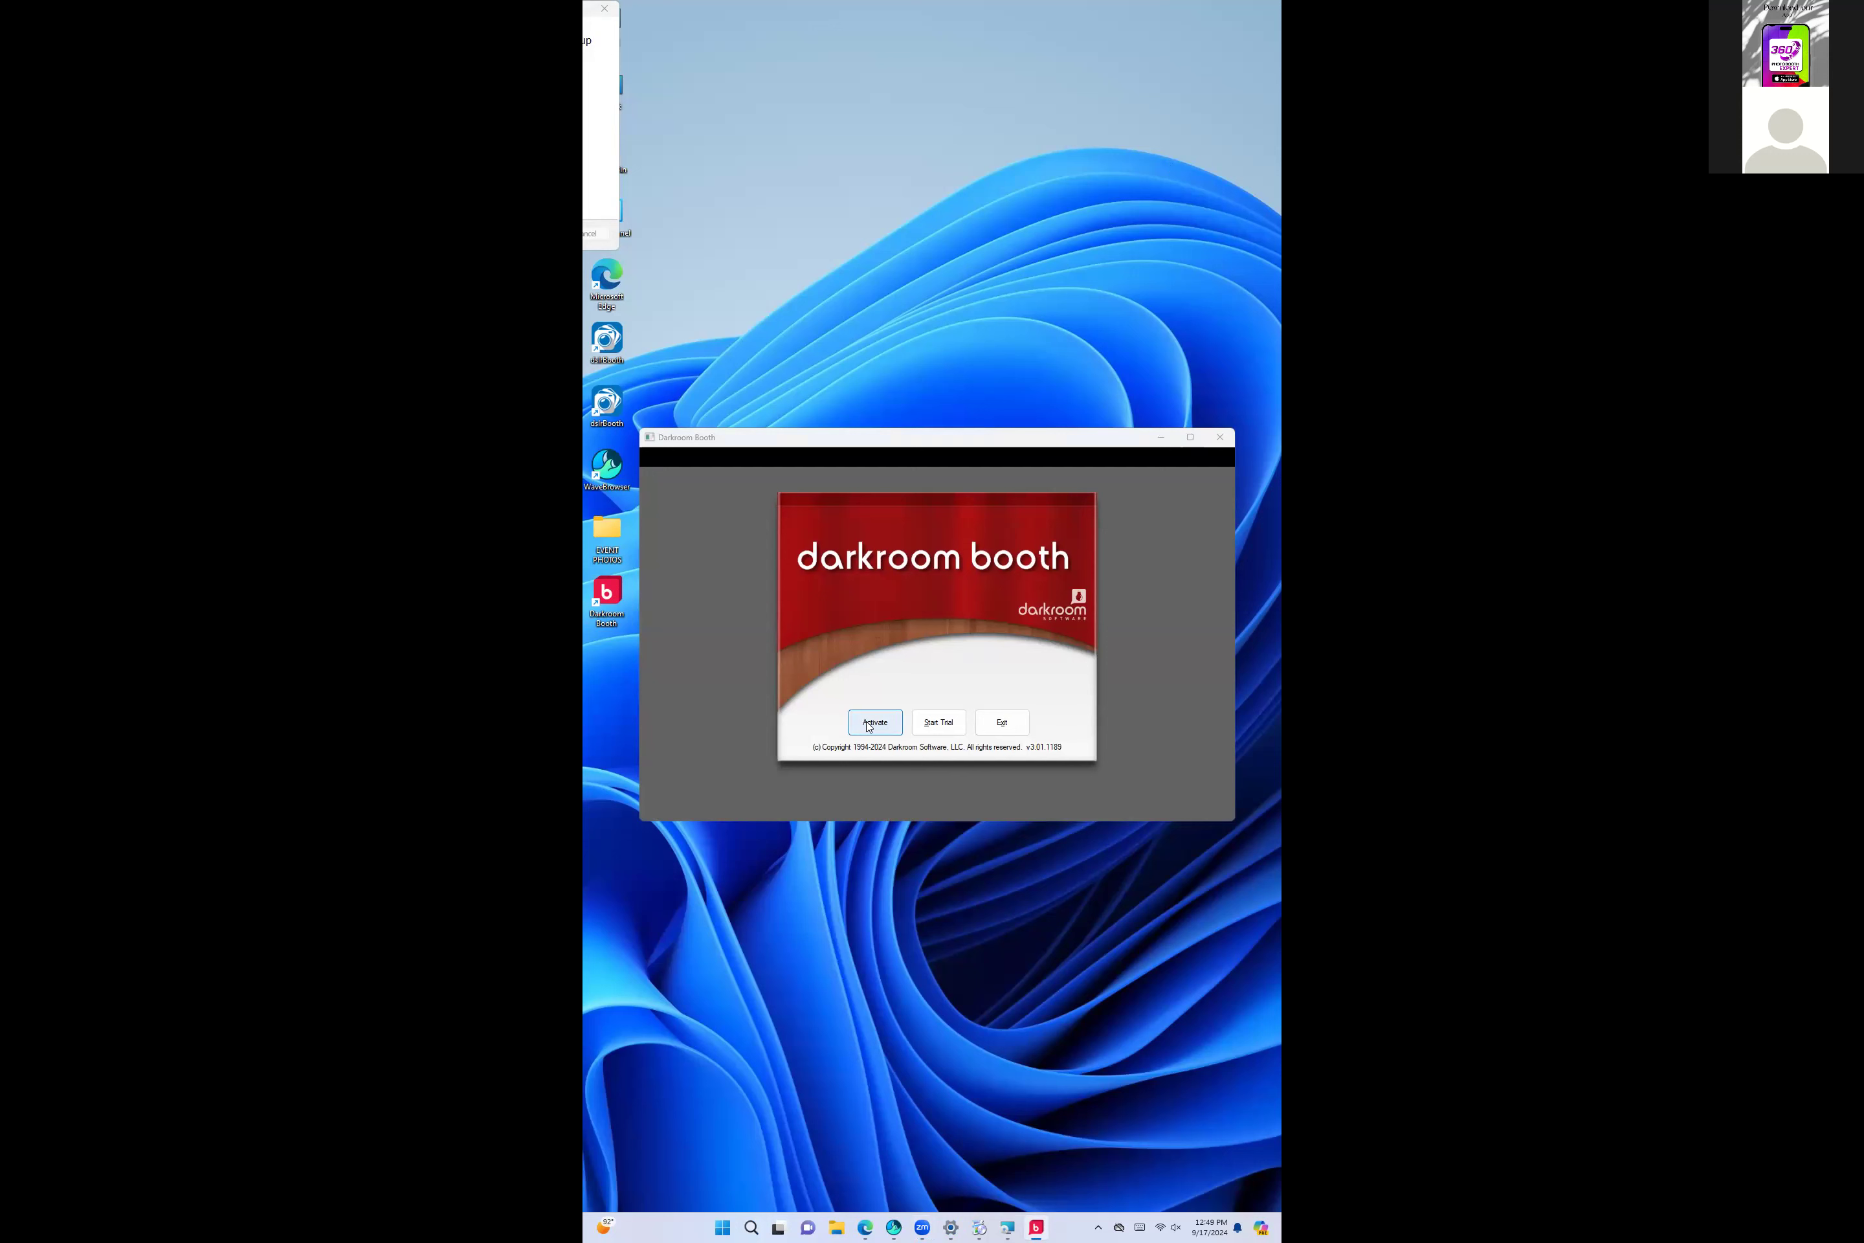
pyautogui.click(881, 732)
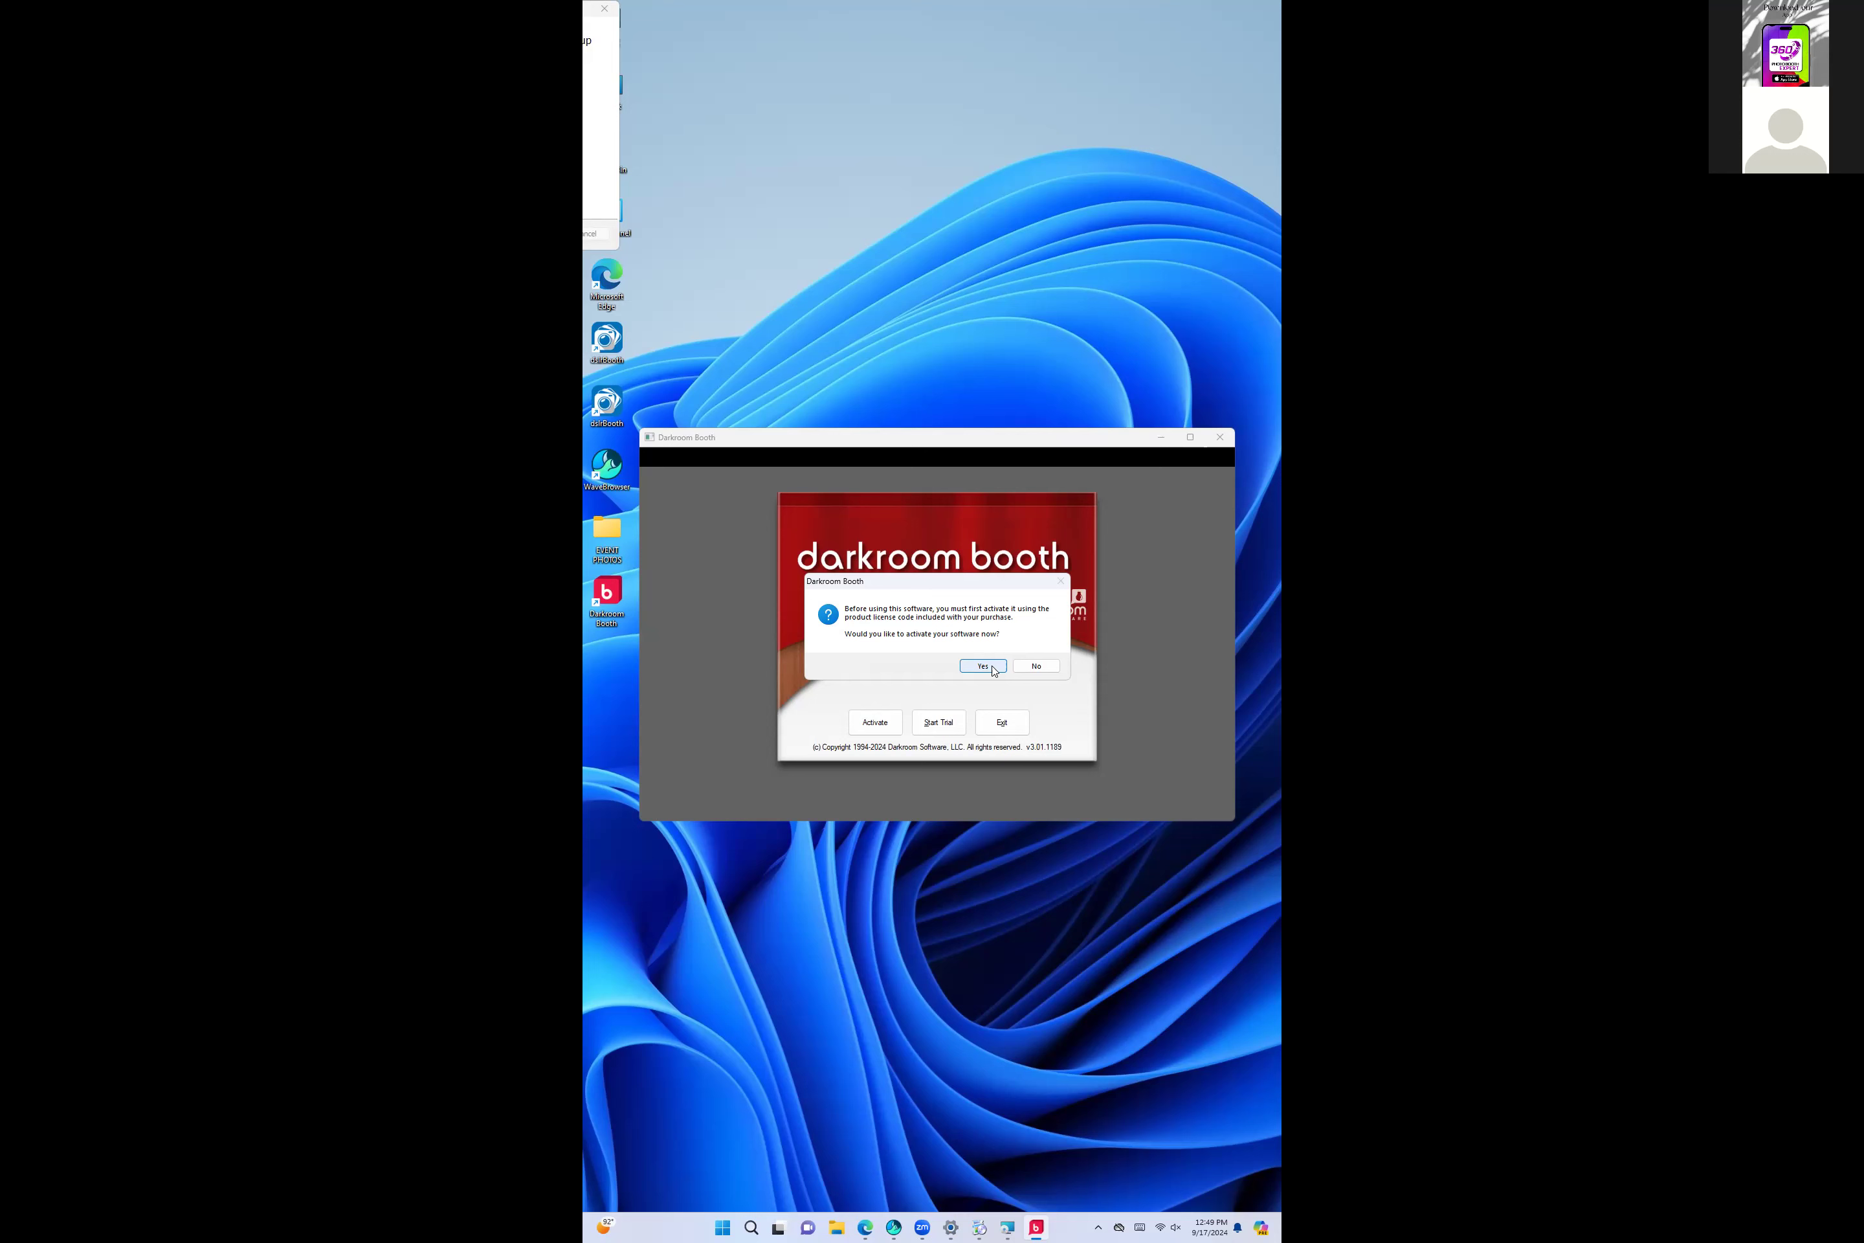
pyautogui.click(985, 668)
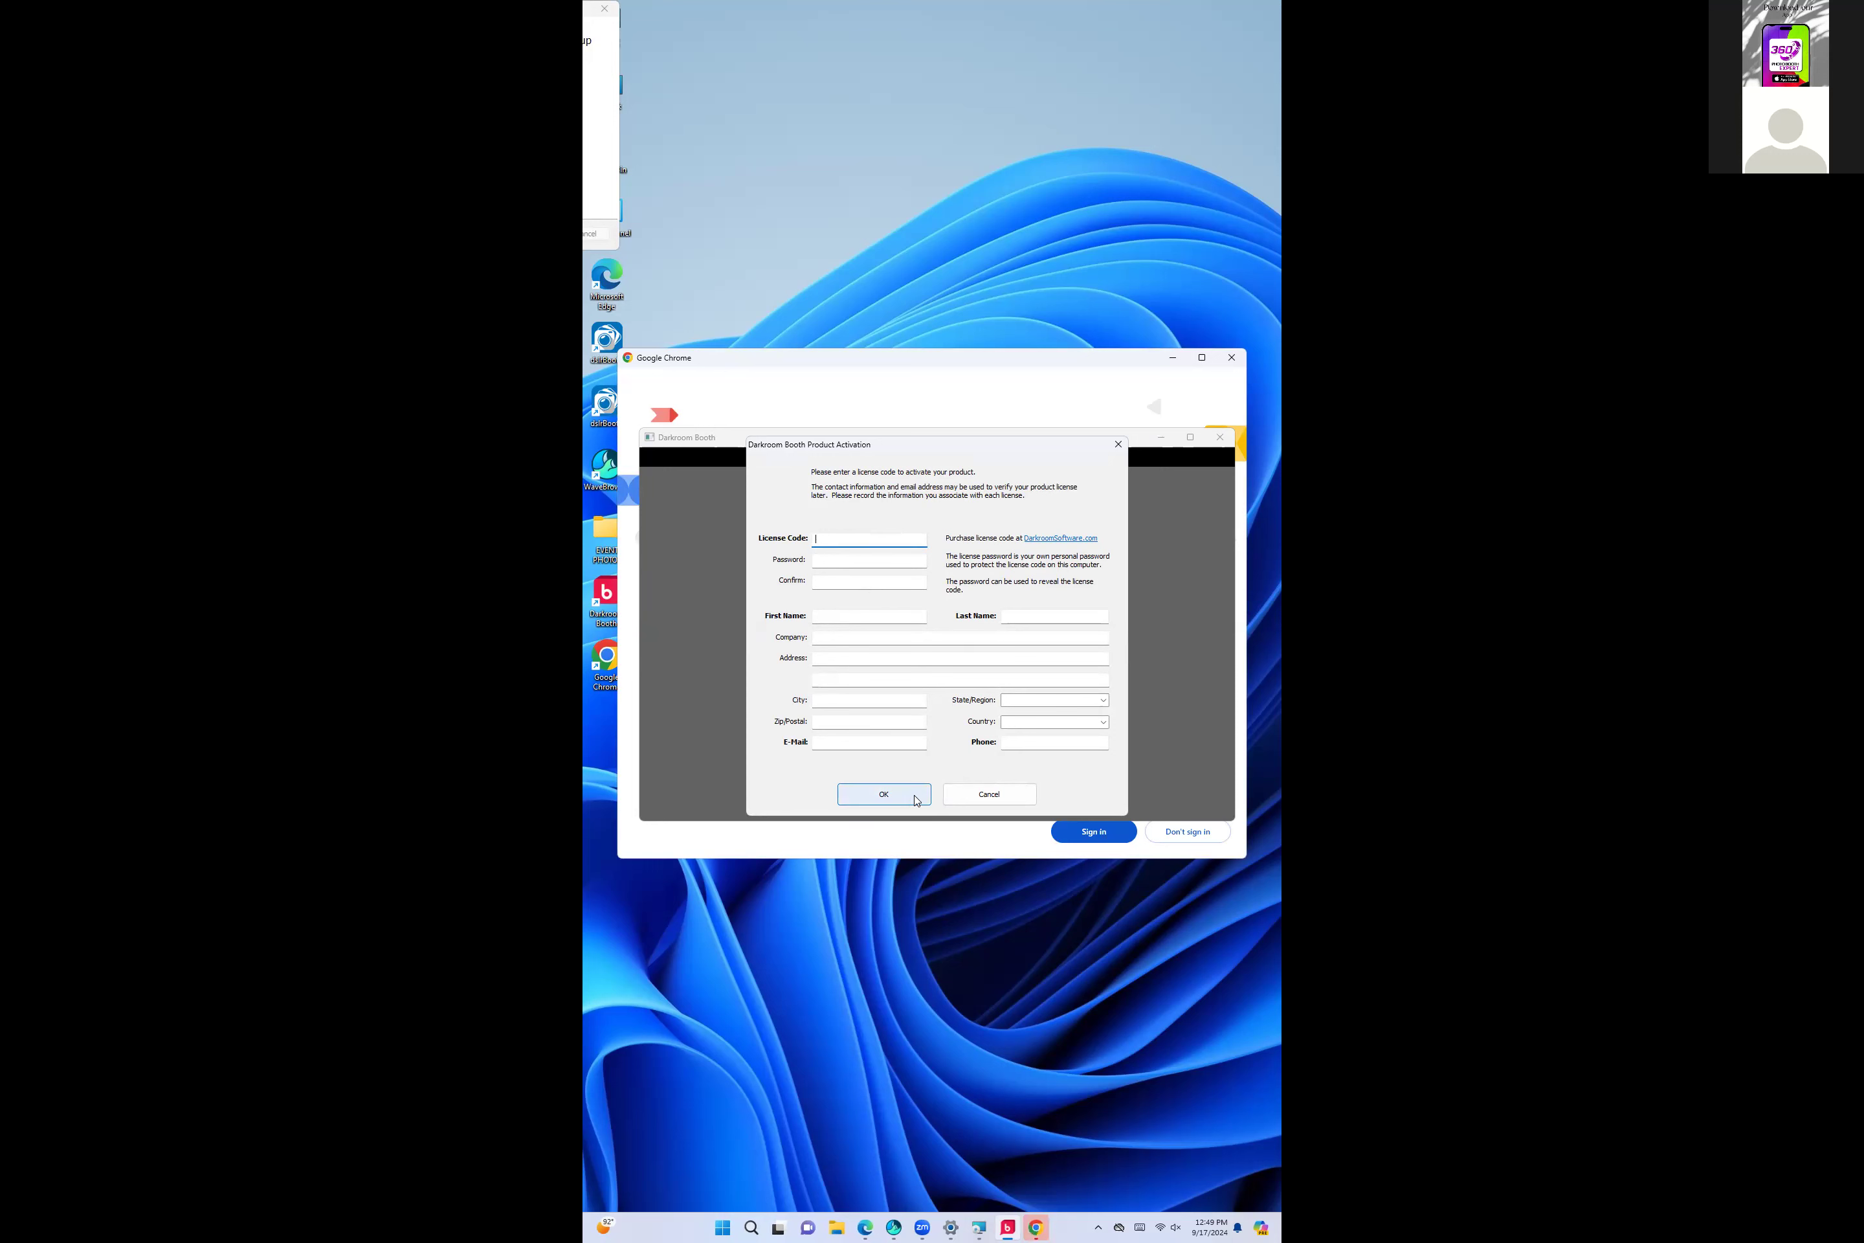
# Cancel the Product Activation dialog to reach the main window with its 8 sample events
pyautogui.click(980, 796)
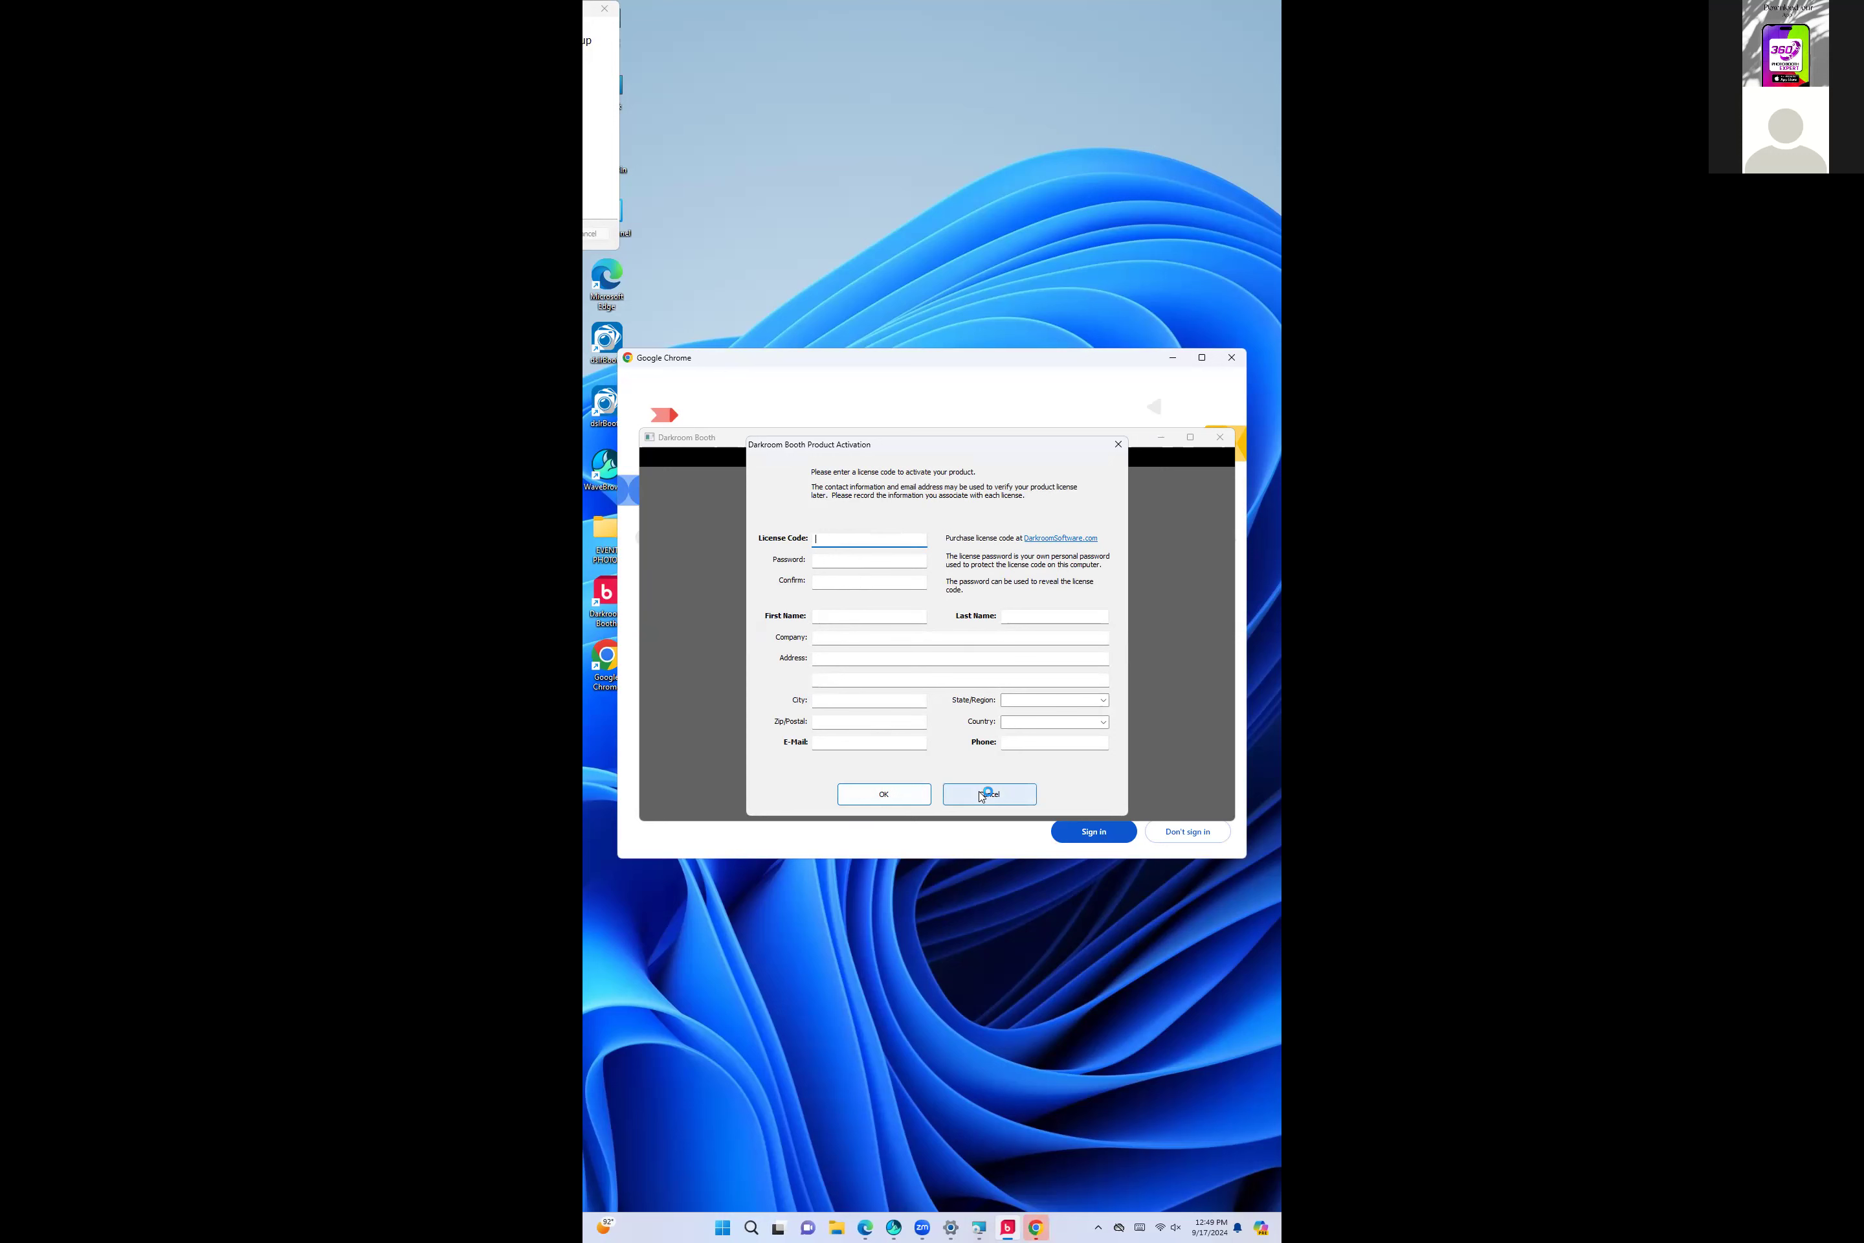
pyautogui.click(980, 796)
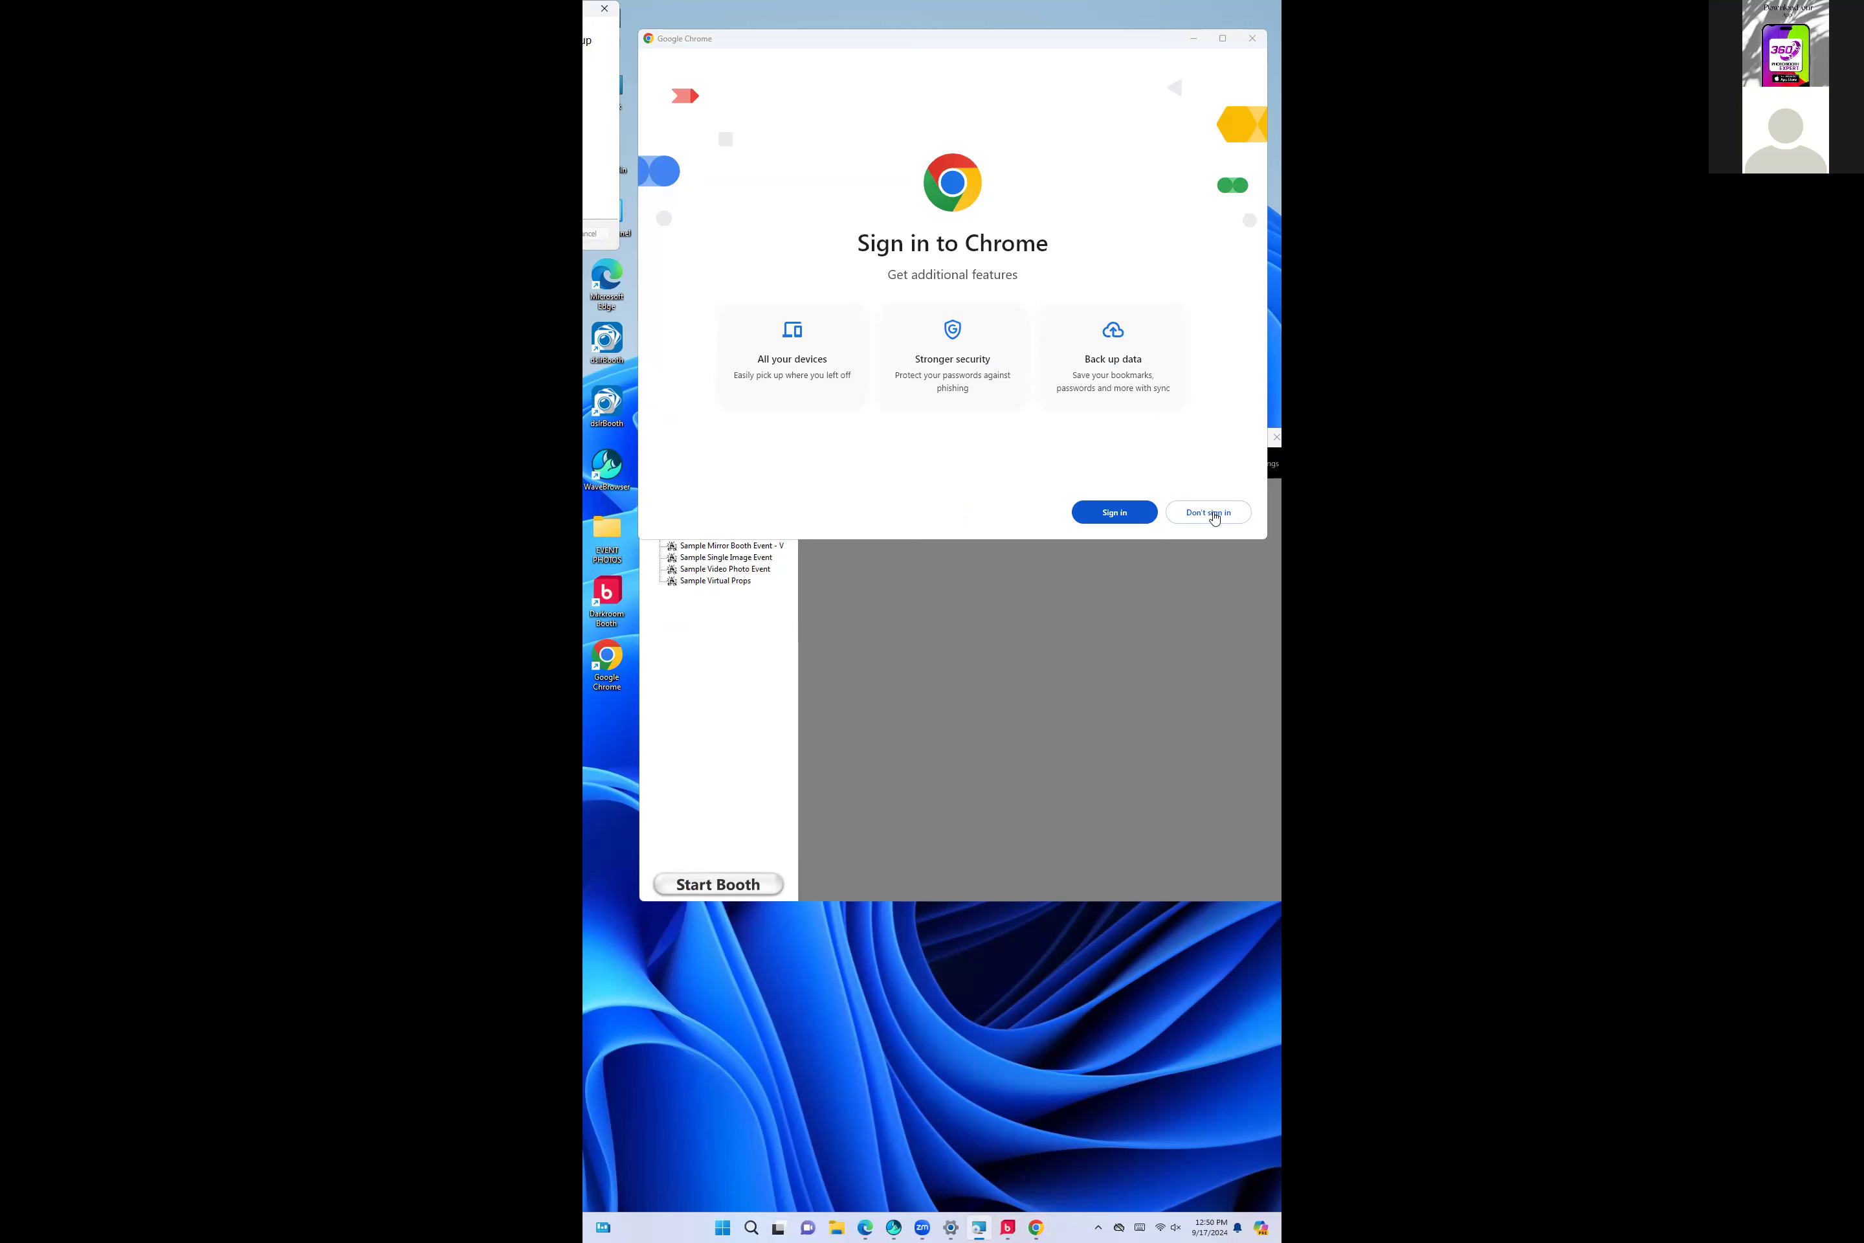
# Decline Chrome sign-in and default-browser setup, dismiss the ad privacy notice, and close Chrome
pyautogui.click(1209, 513)
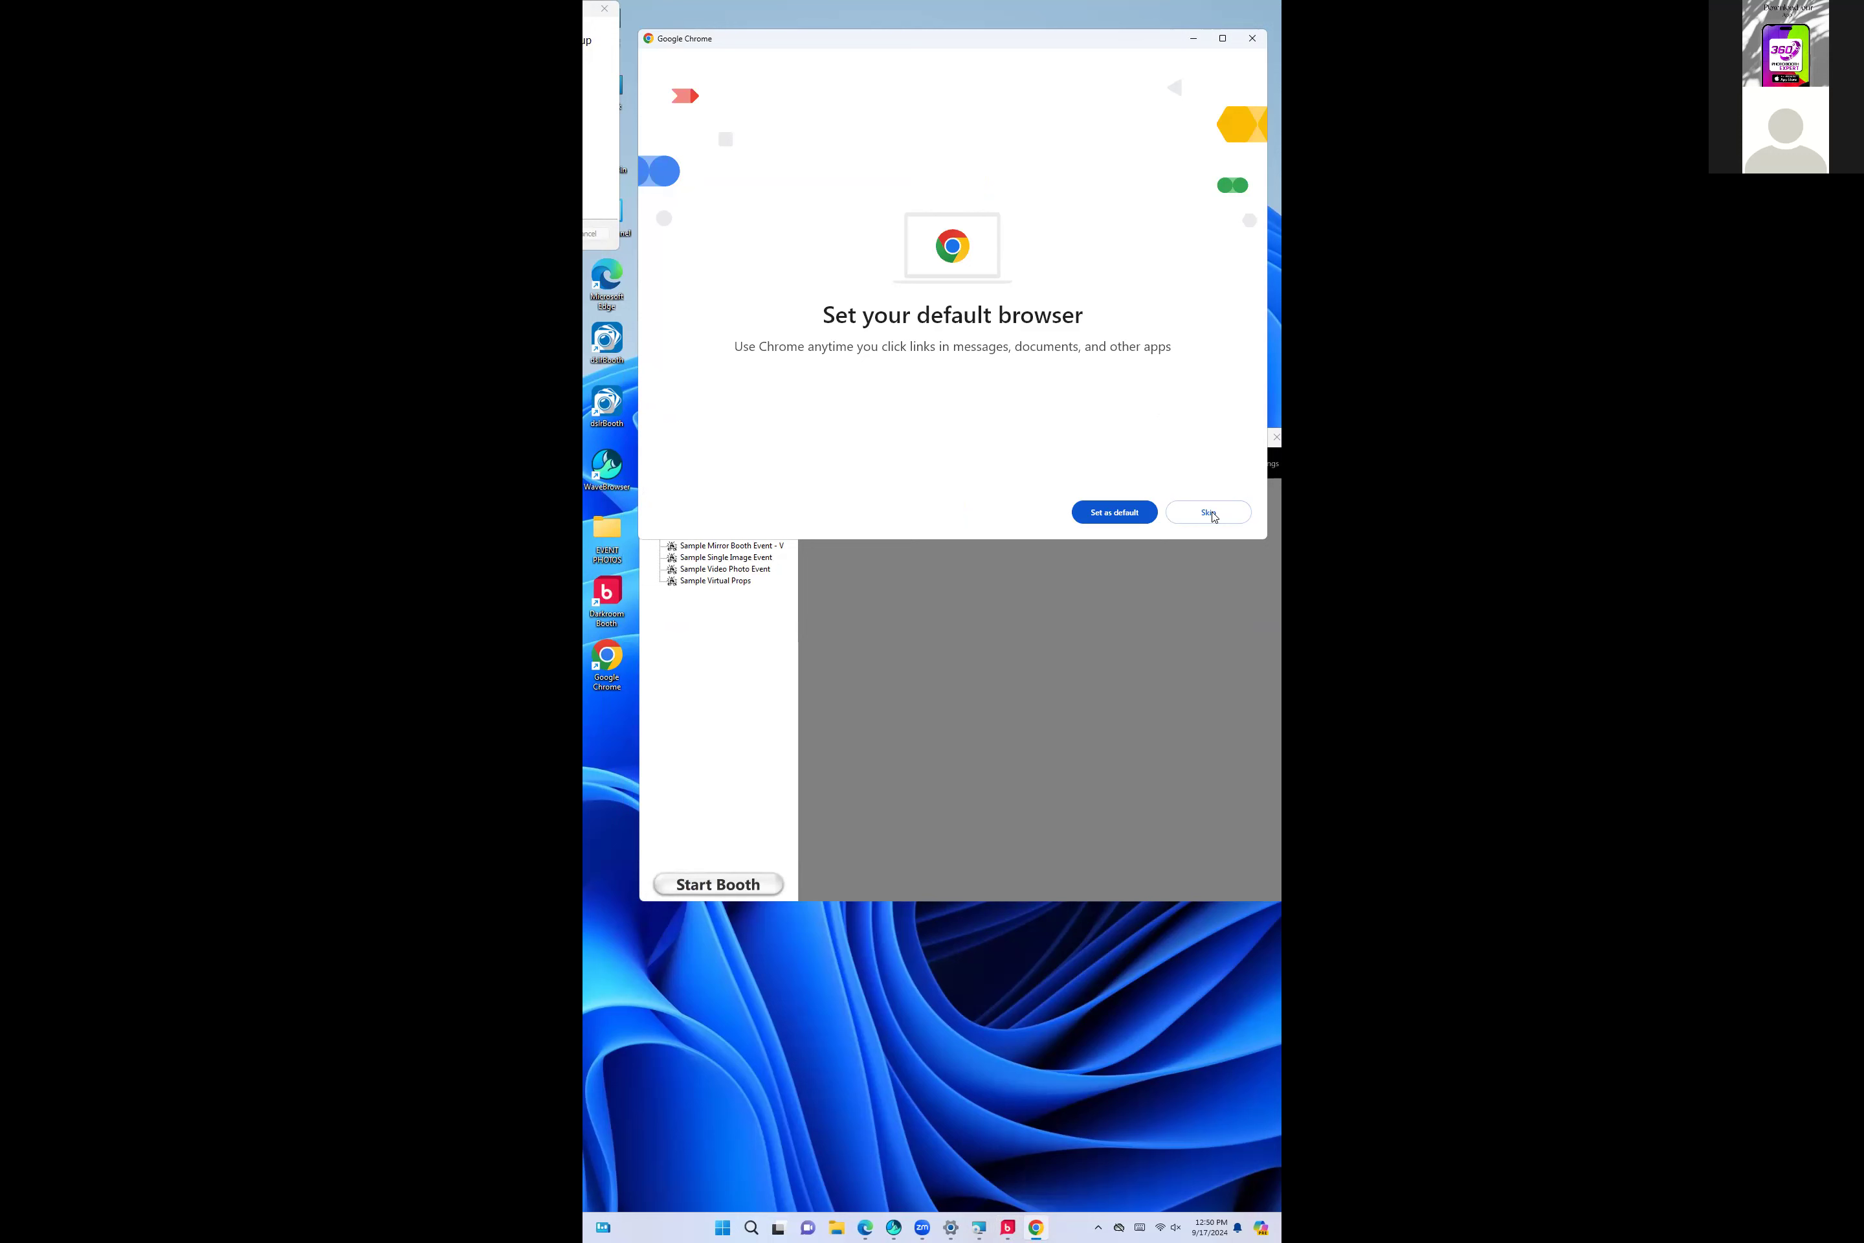
pyautogui.click(1210, 513)
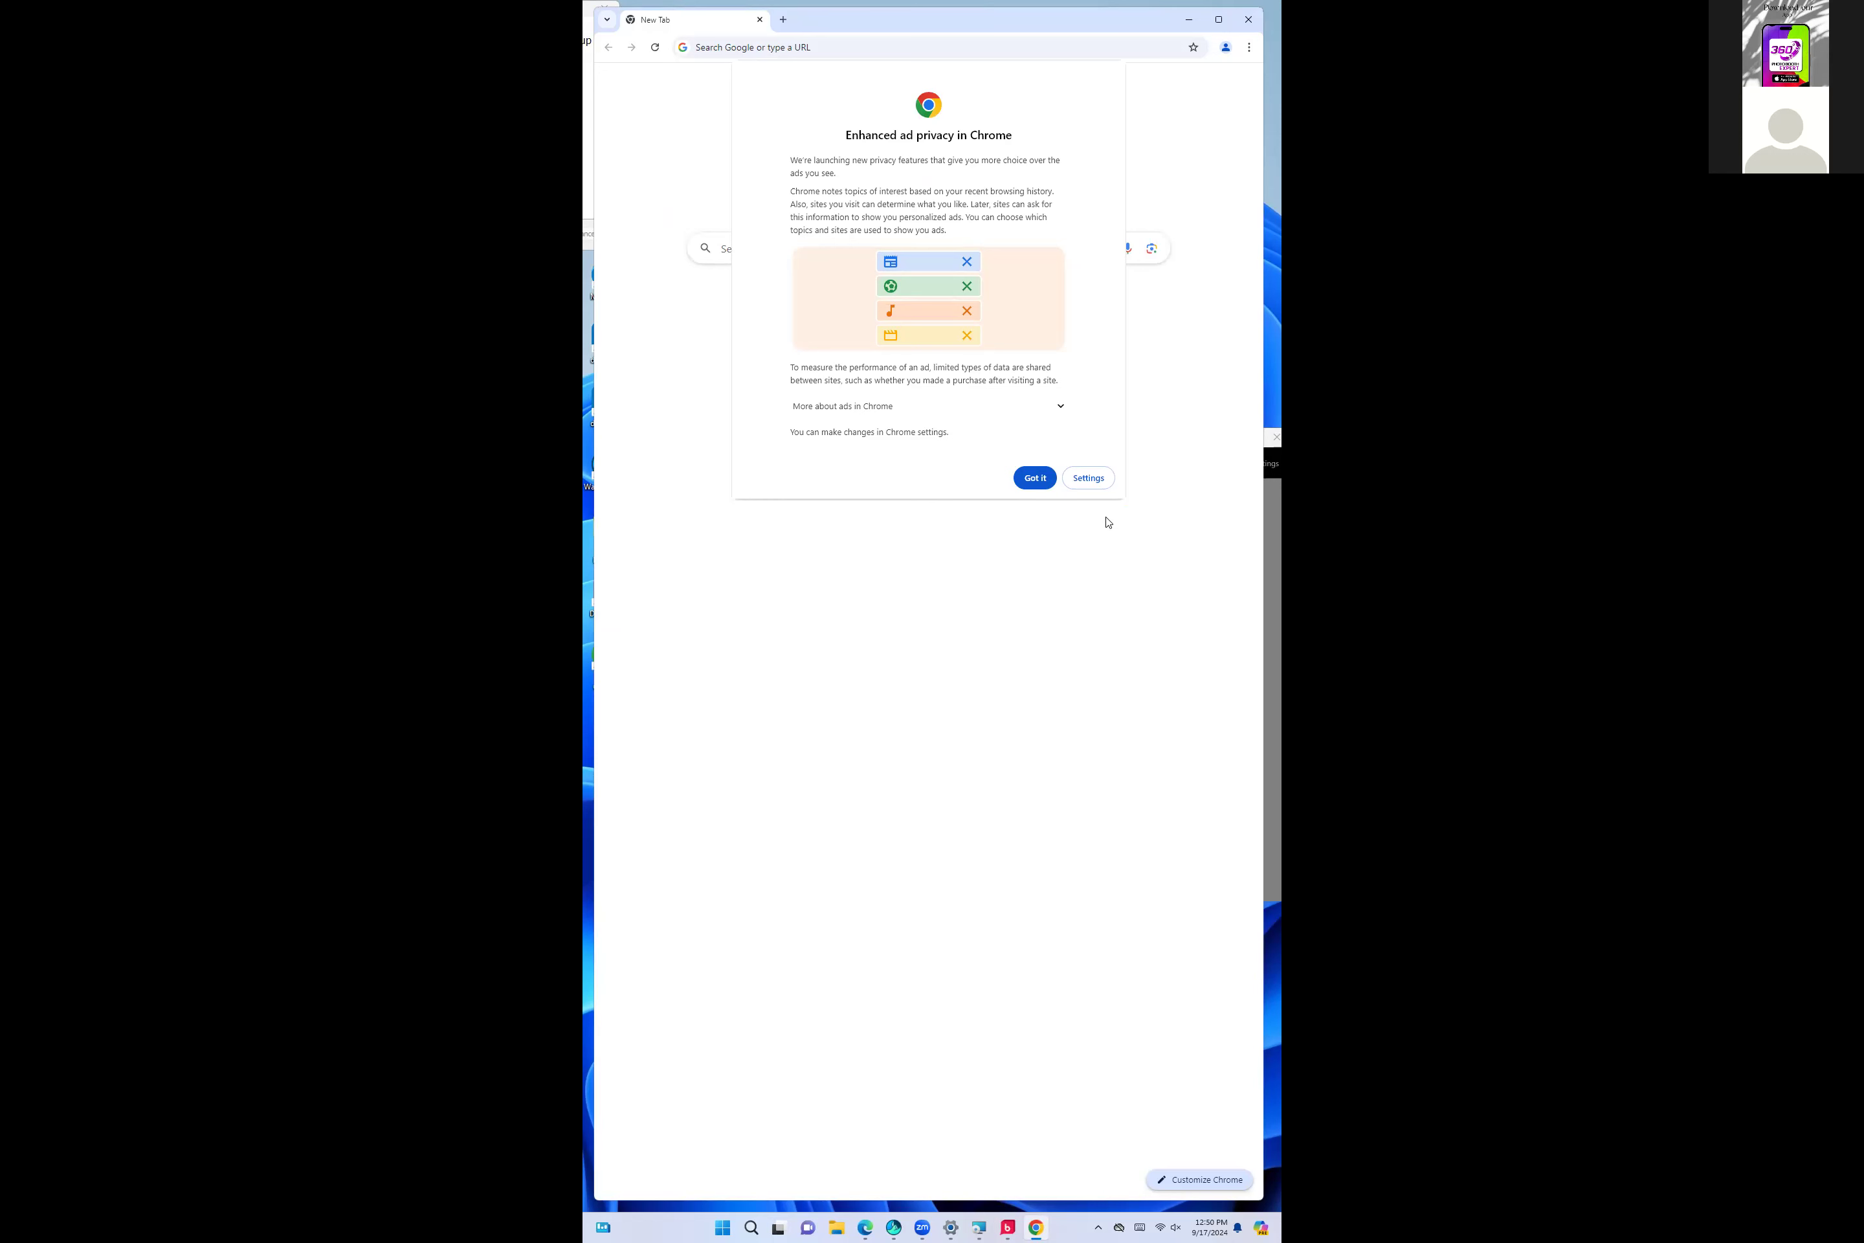
pyautogui.press('Escape')
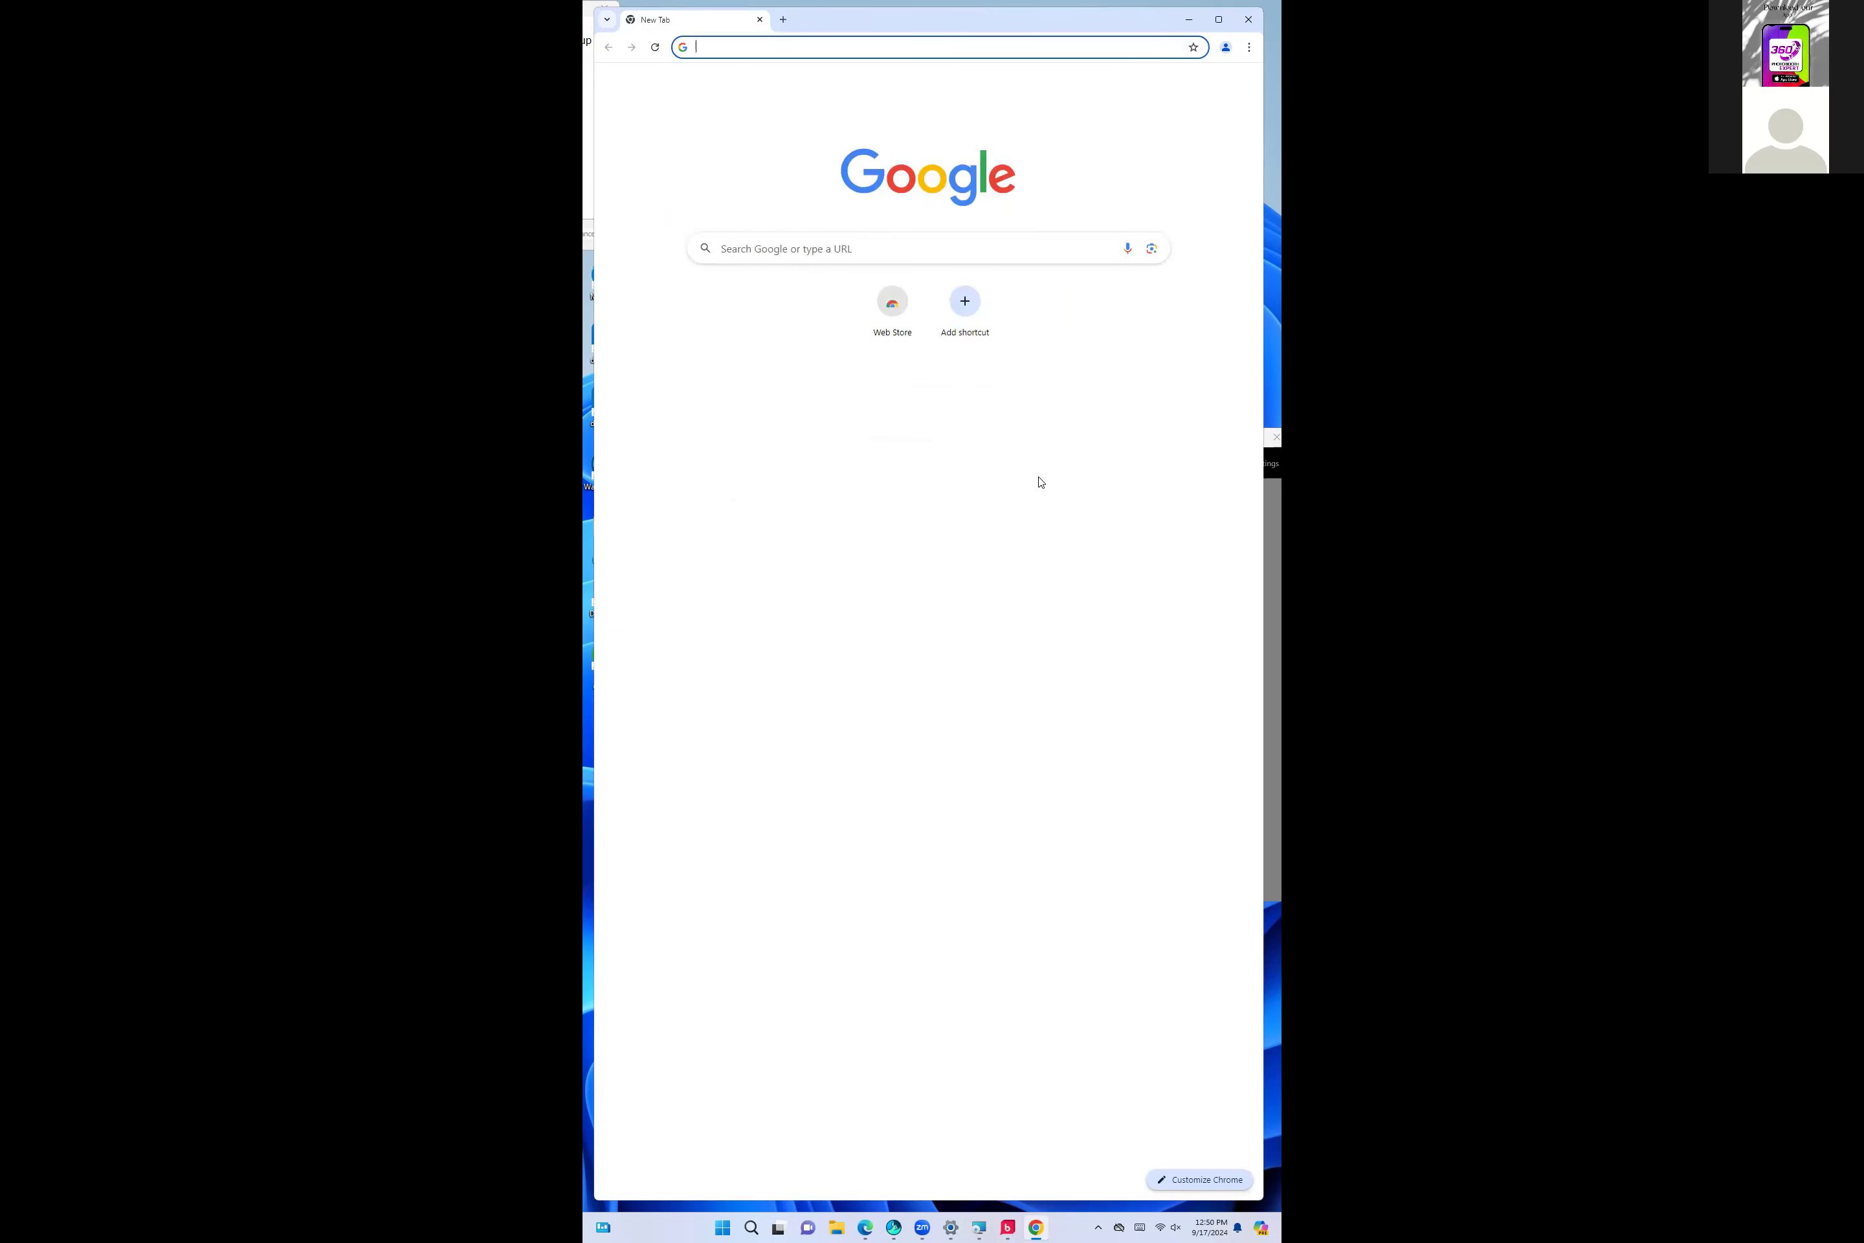
pyautogui.click(1041, 482)
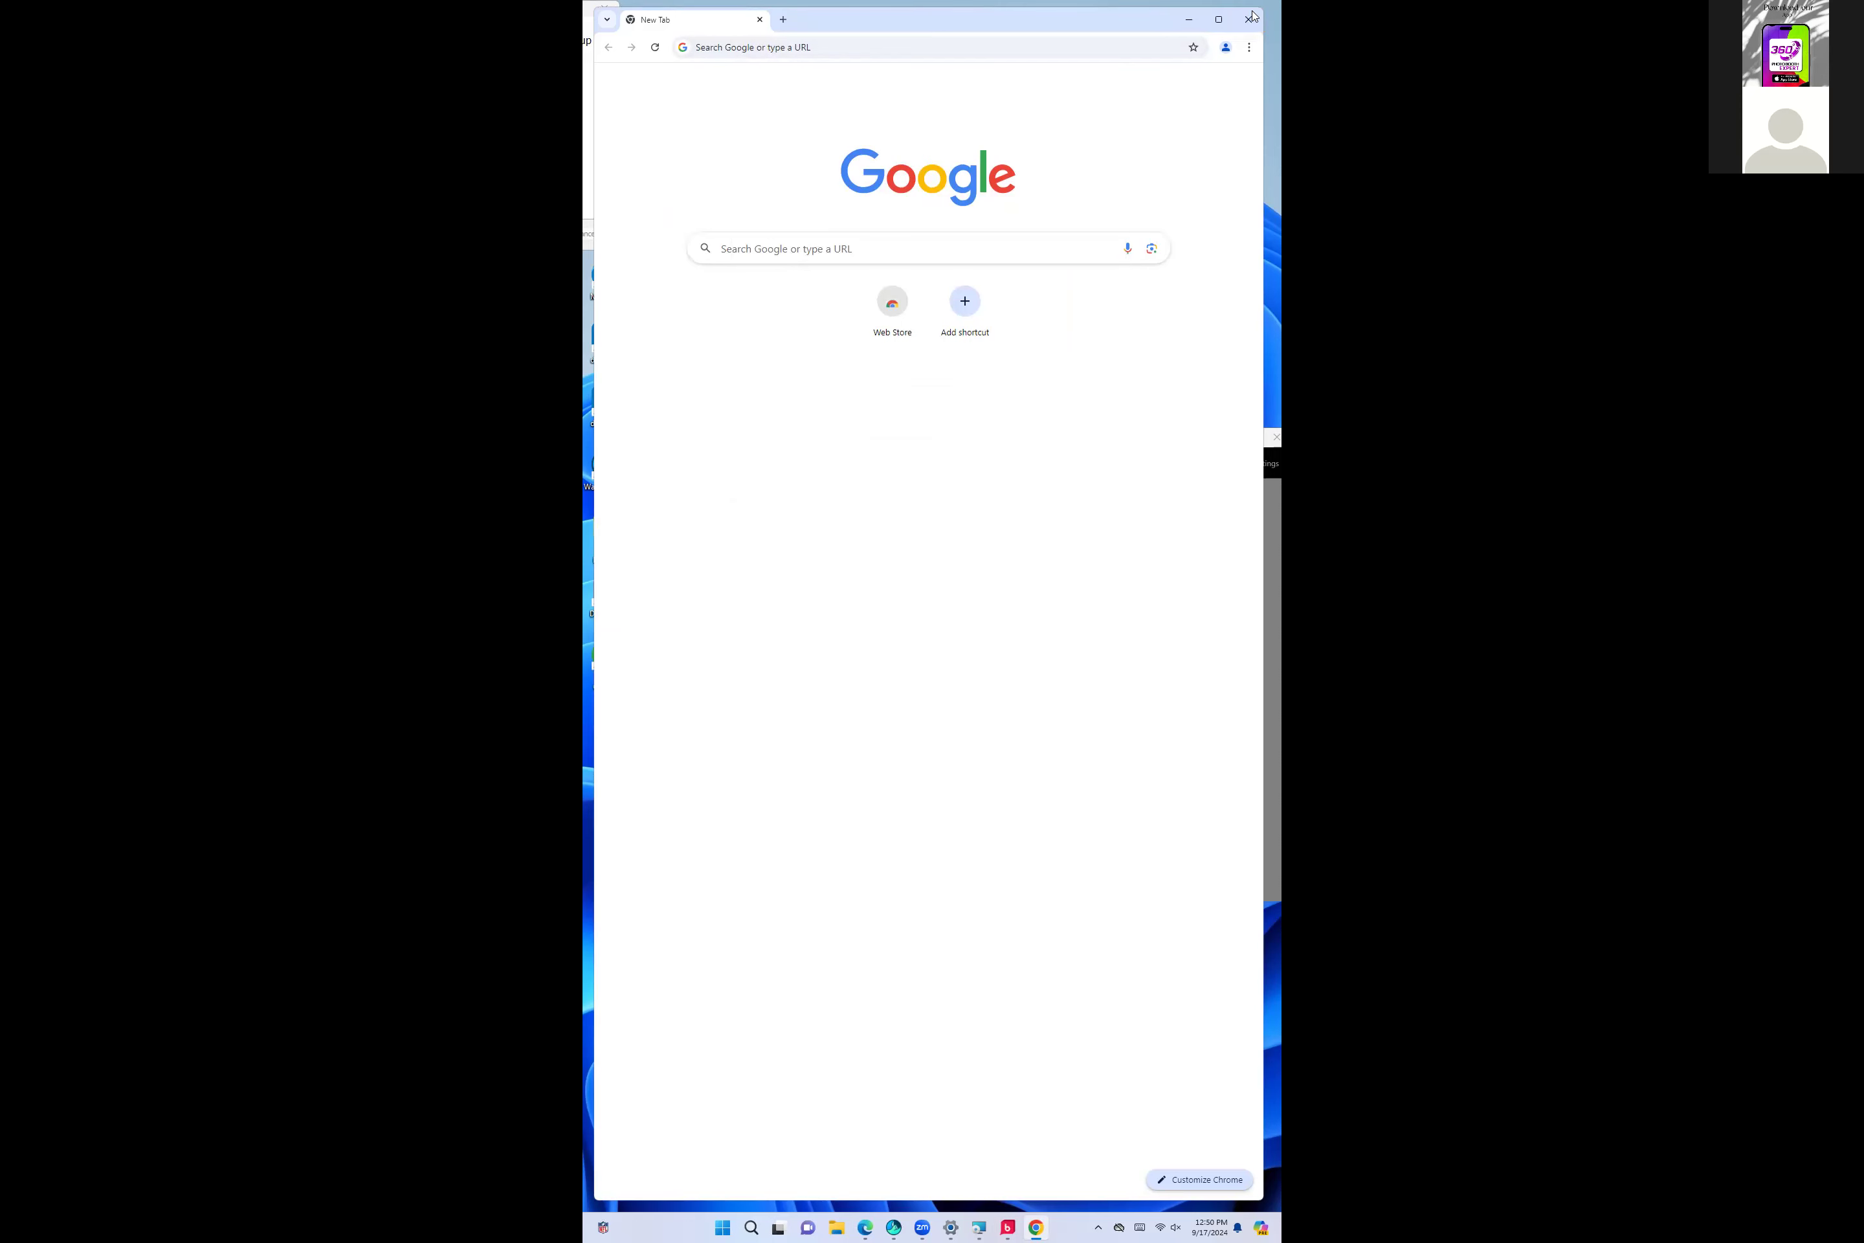
pyautogui.click(1254, 15)
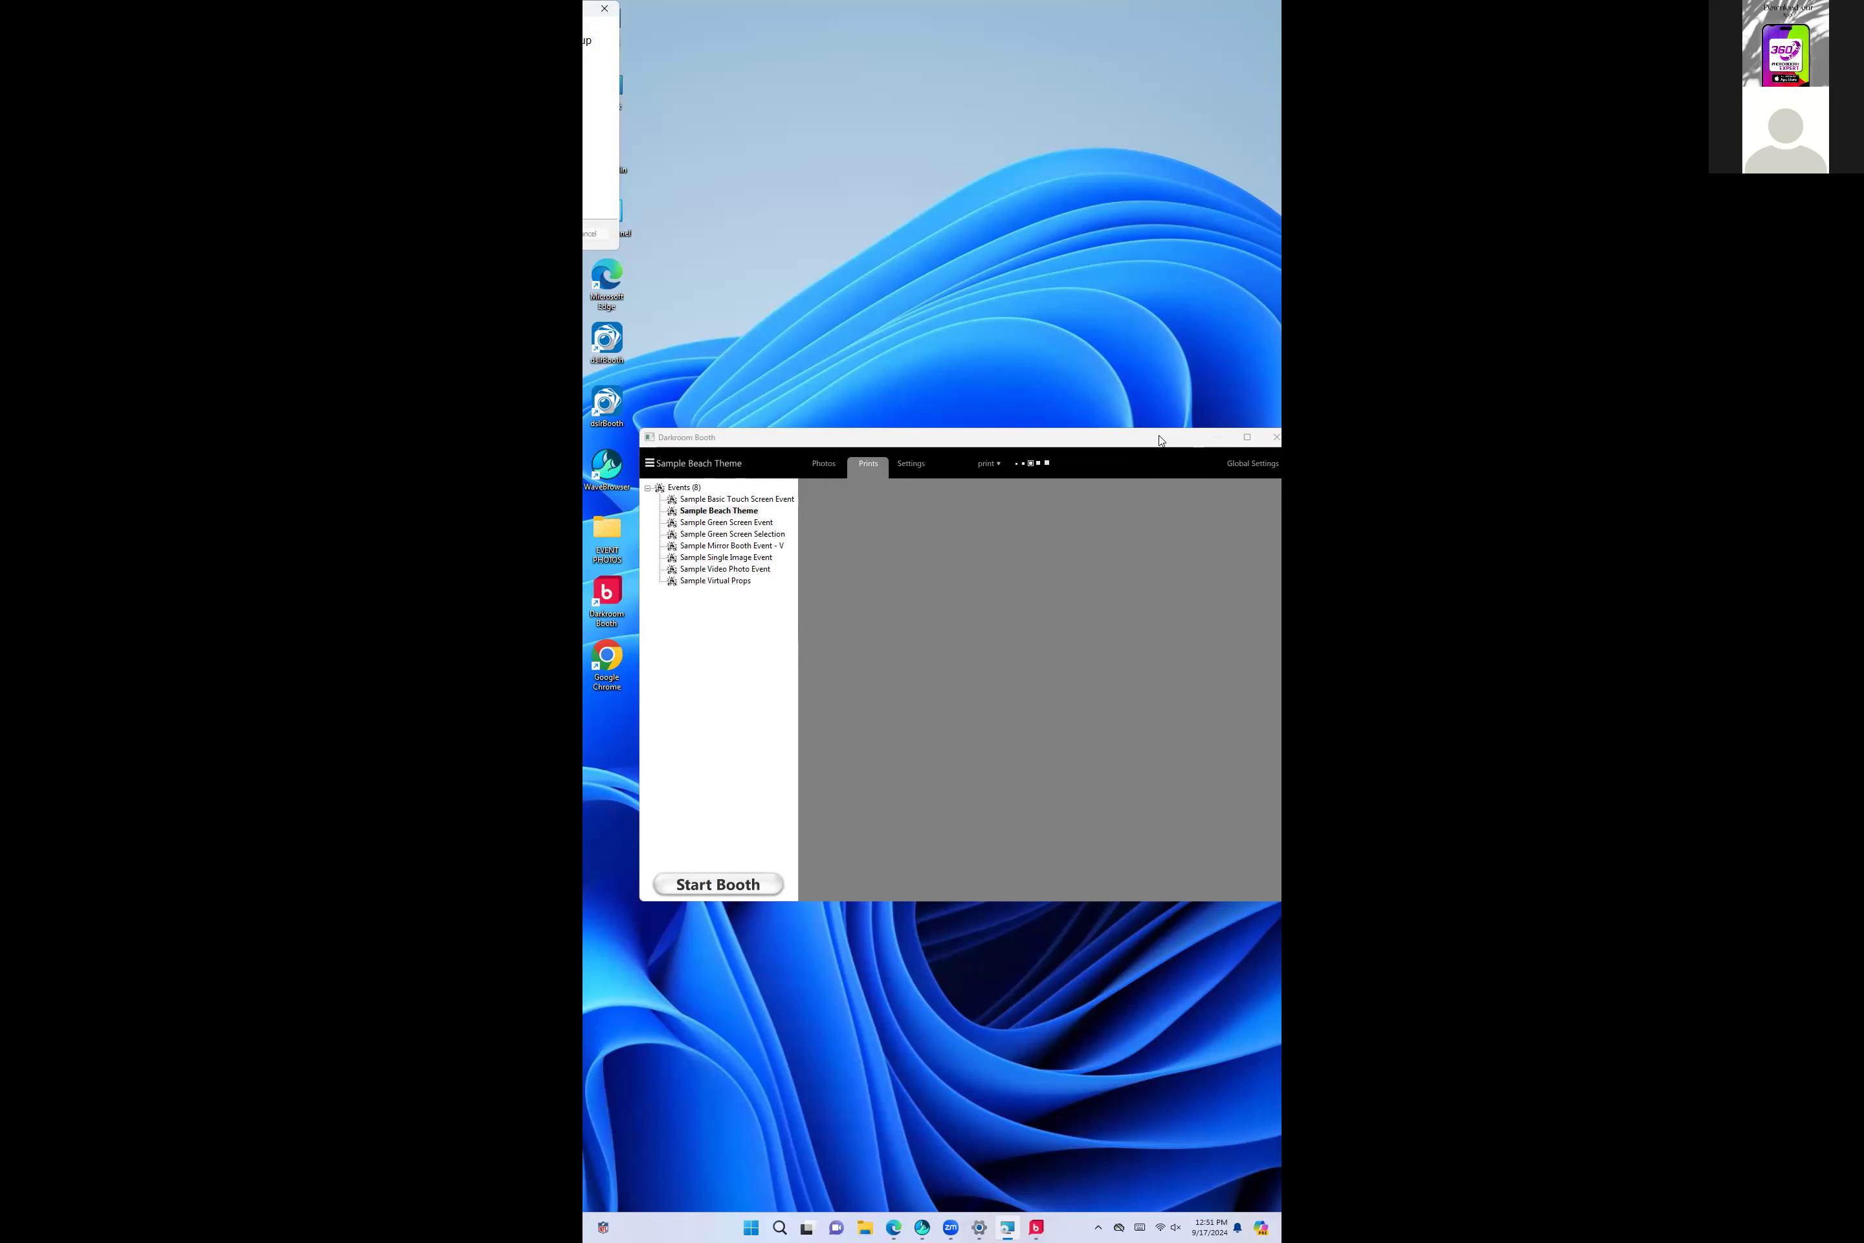
# Move Darkroom Booth up, then select the DSLR PHOTO BOOTH TEMPLATES zip in Explorer's Downloads folder
pyautogui.moveTo(1157, 440); pyautogui.dragTo(1146, 392)
pyautogui.click(865, 1227)
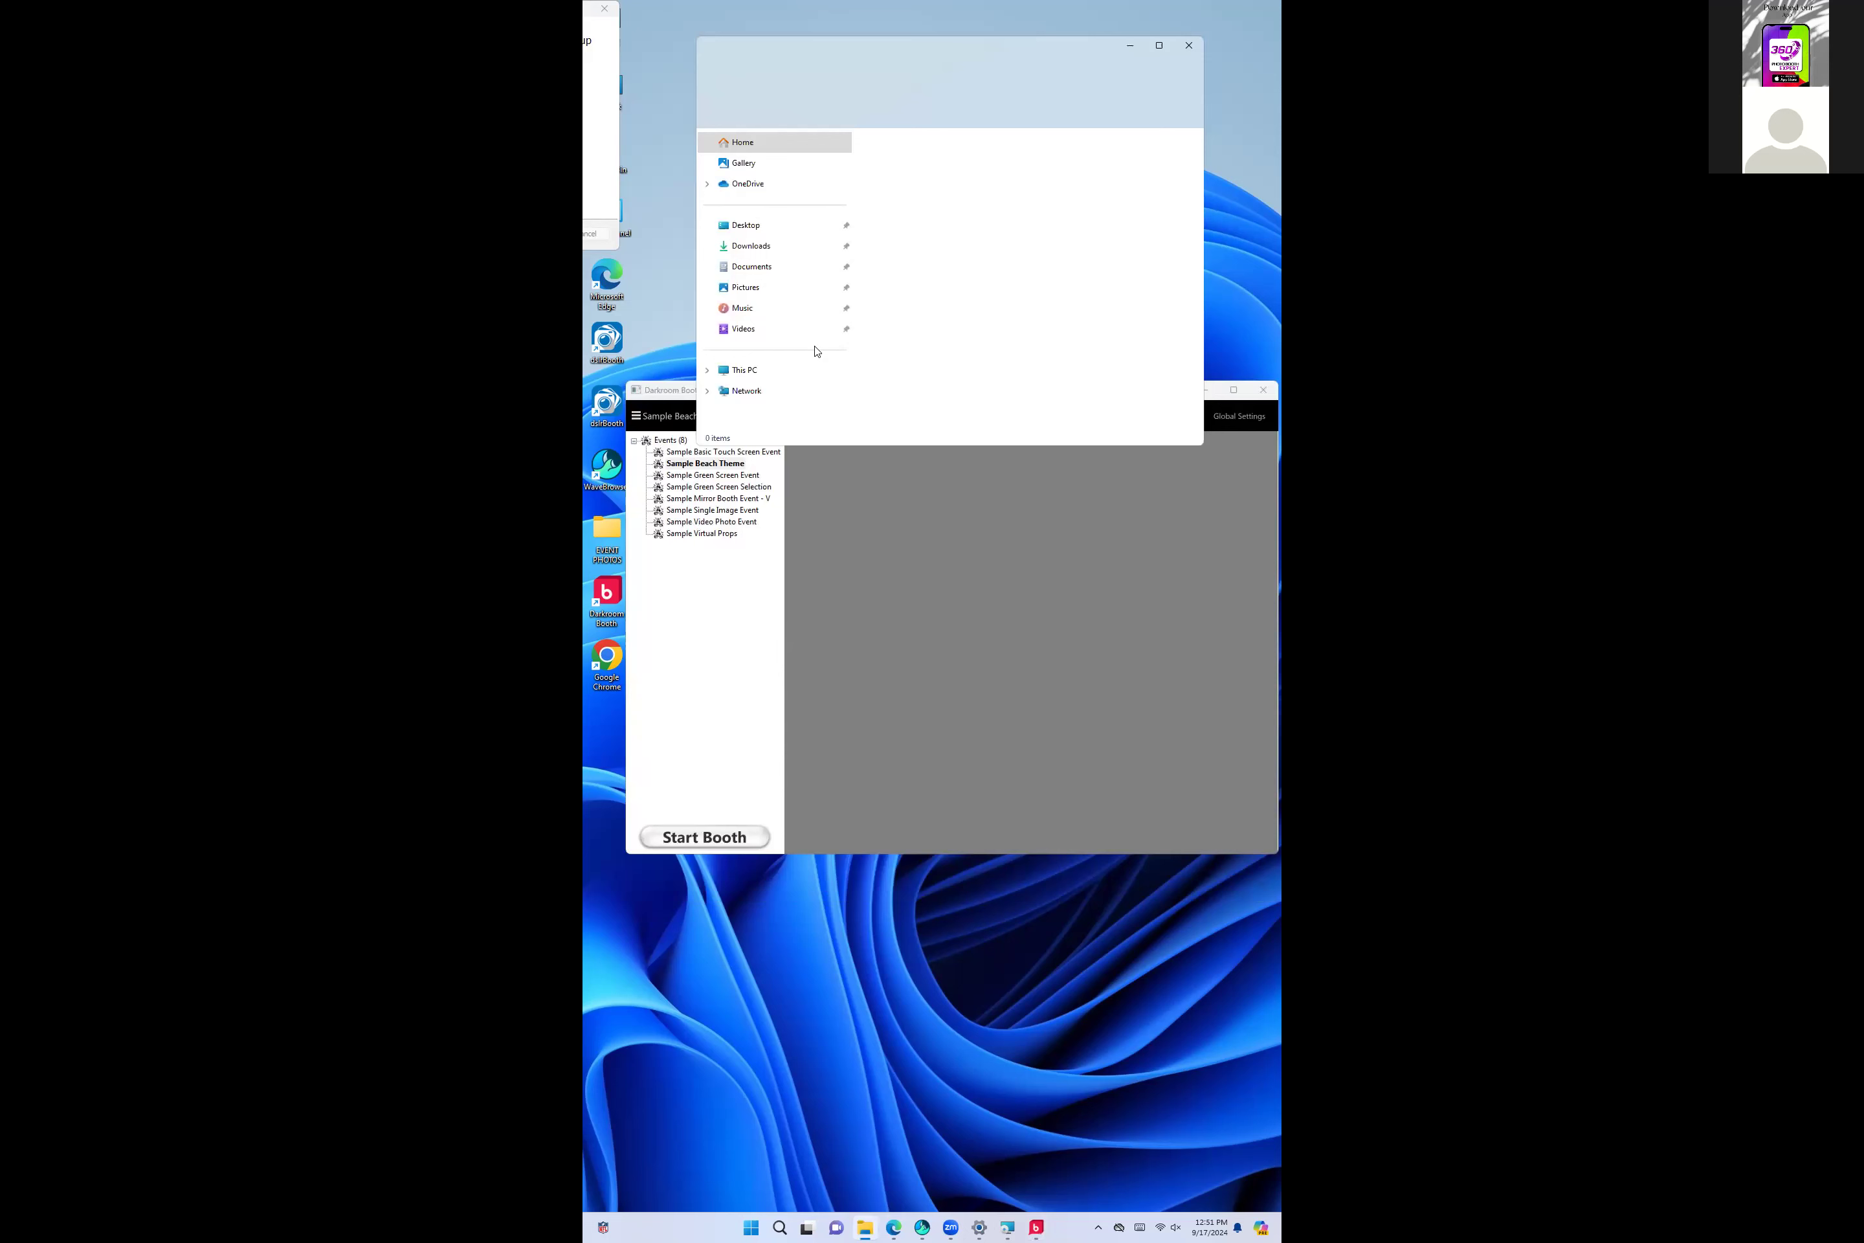
pyautogui.click(779, 252)
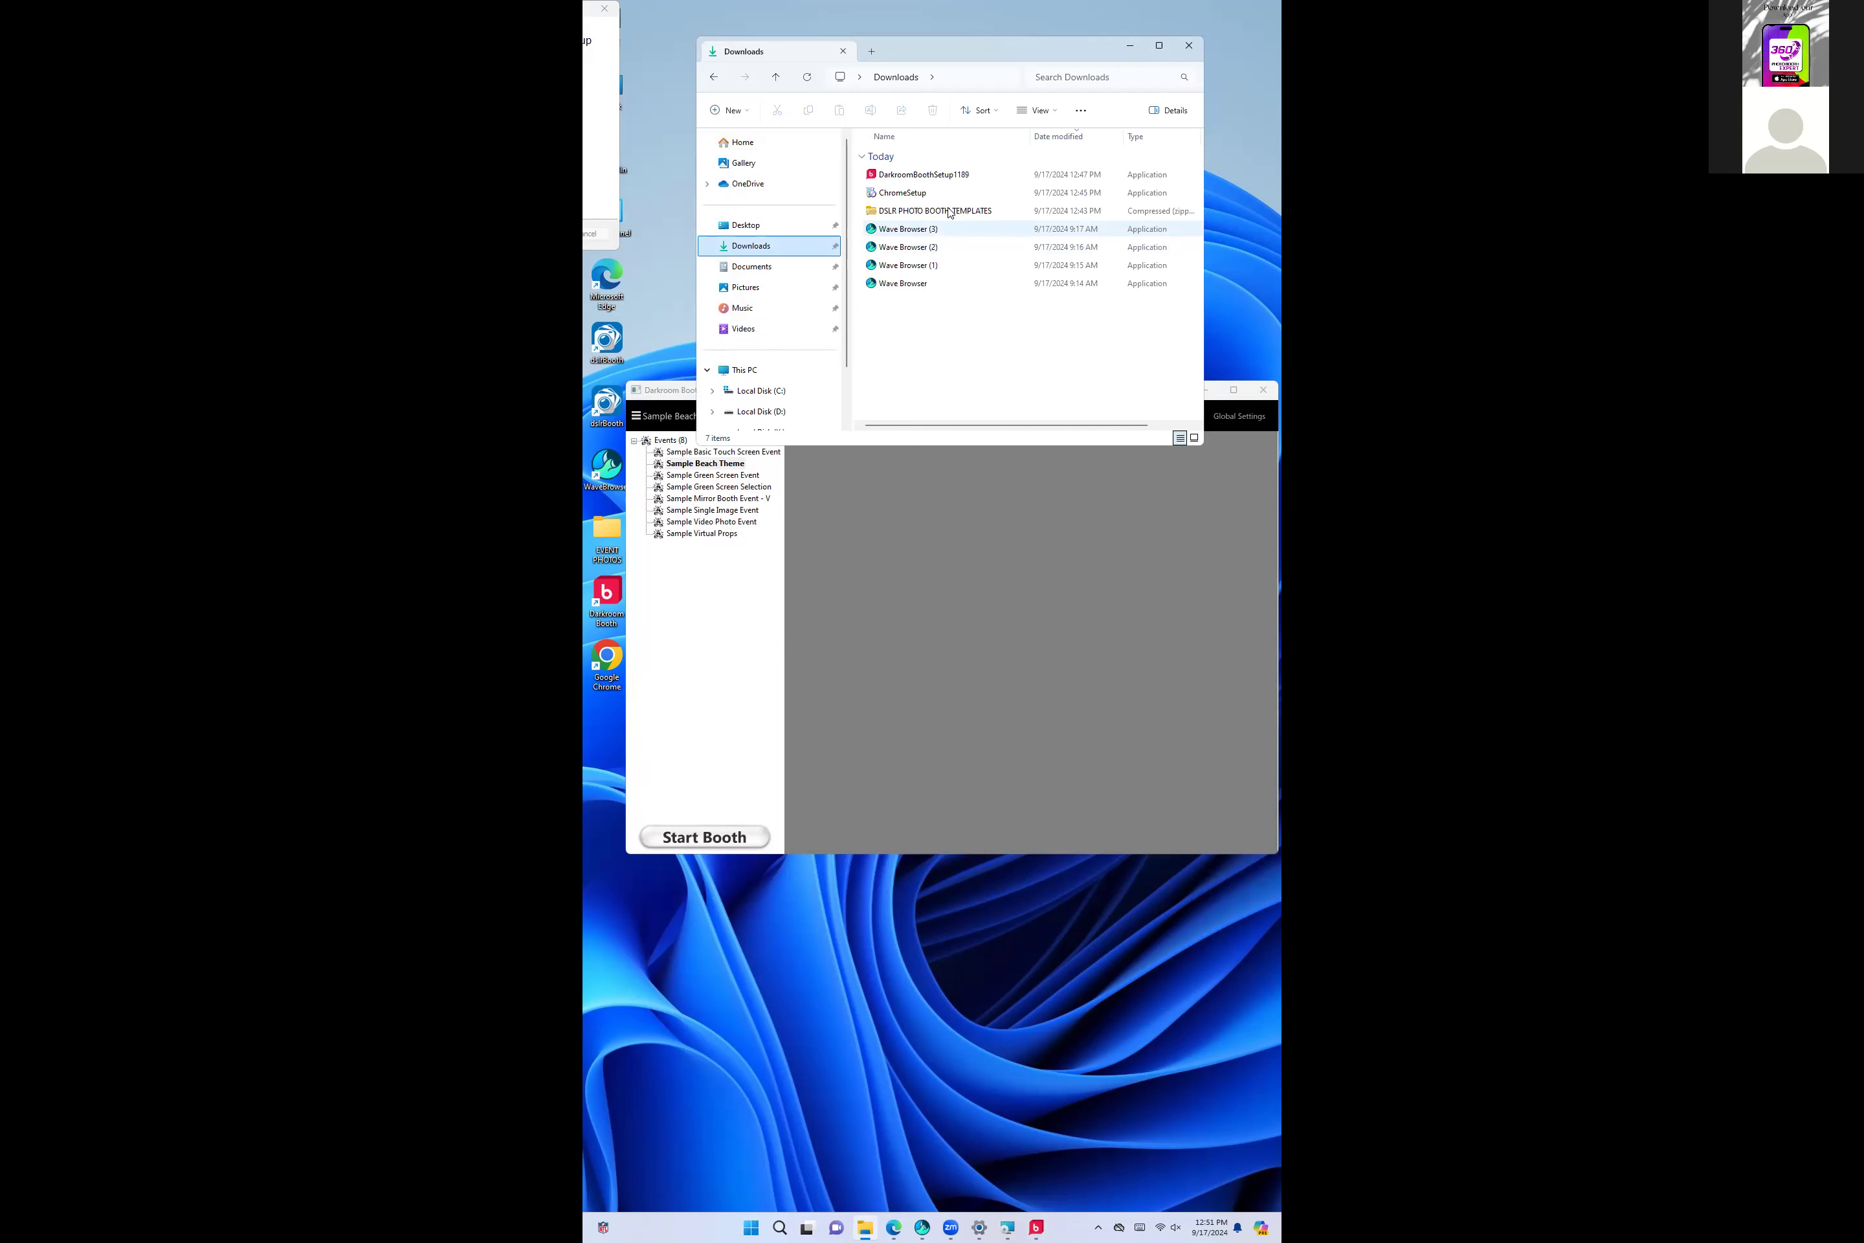
pyautogui.click(951, 211)
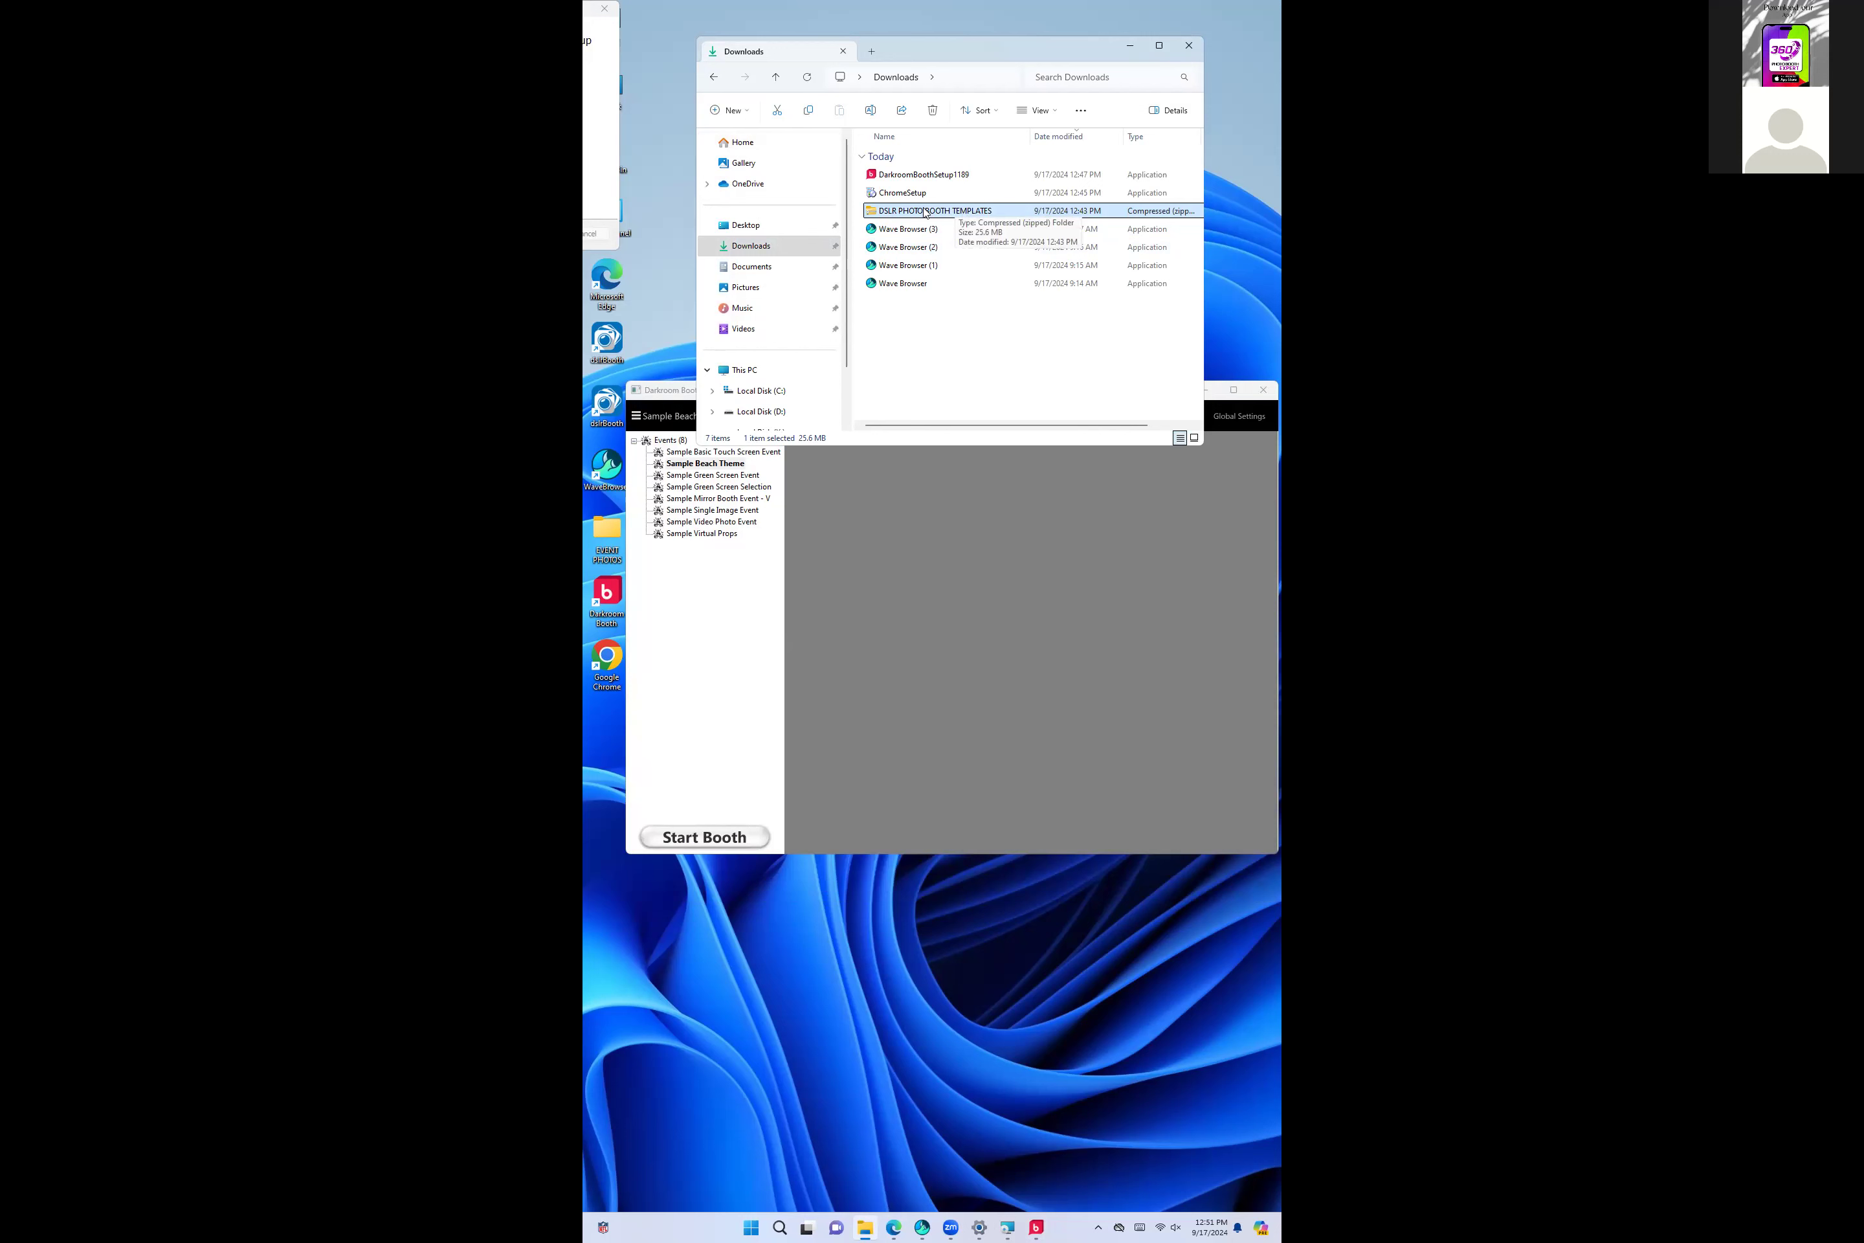
# Extract All from the DSLR PHOTO BOOTH TEMPLATES zip into a folder in Downloads
pyautogui.rightClick(925, 212)
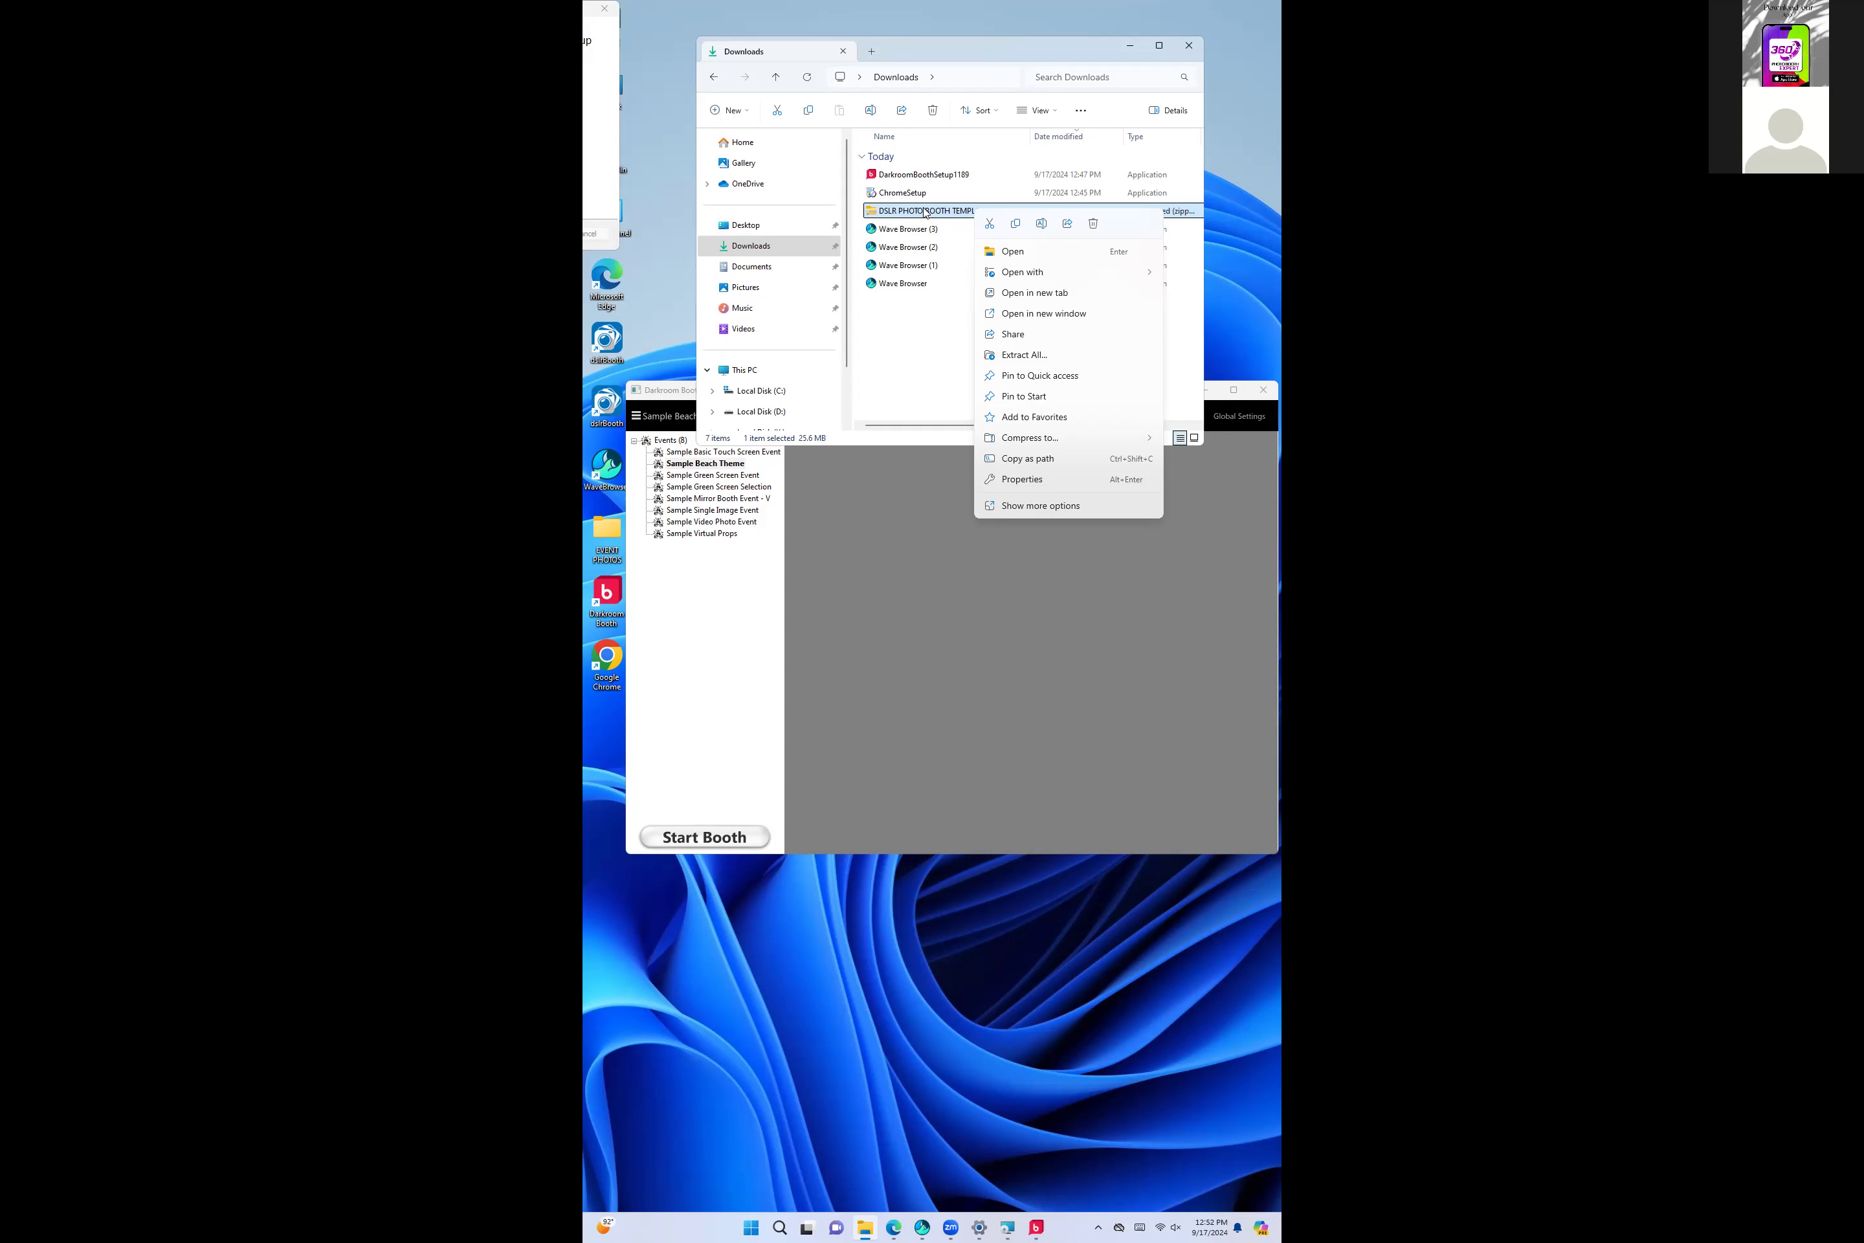
pyautogui.click(1027, 354)
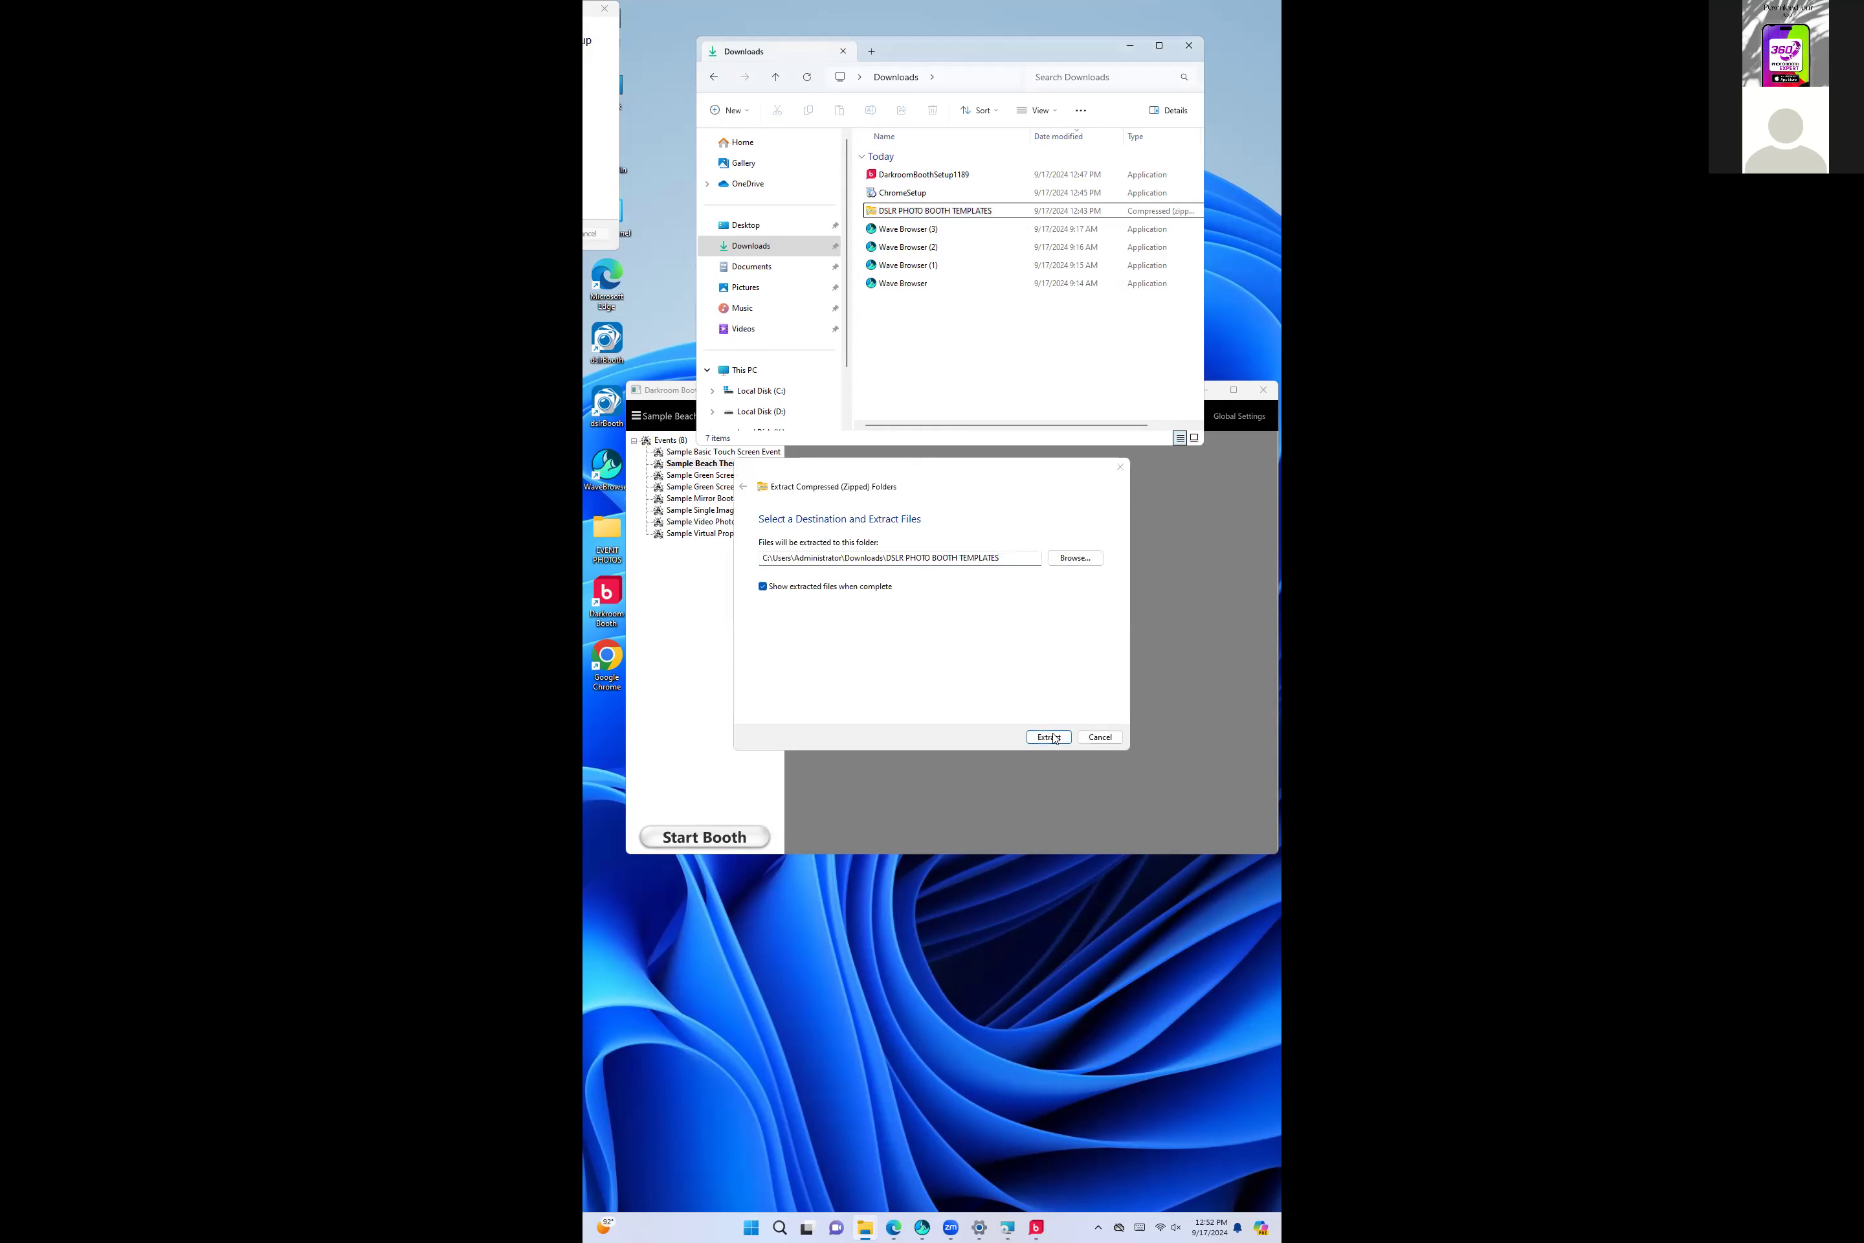
pyautogui.click(1049, 737)
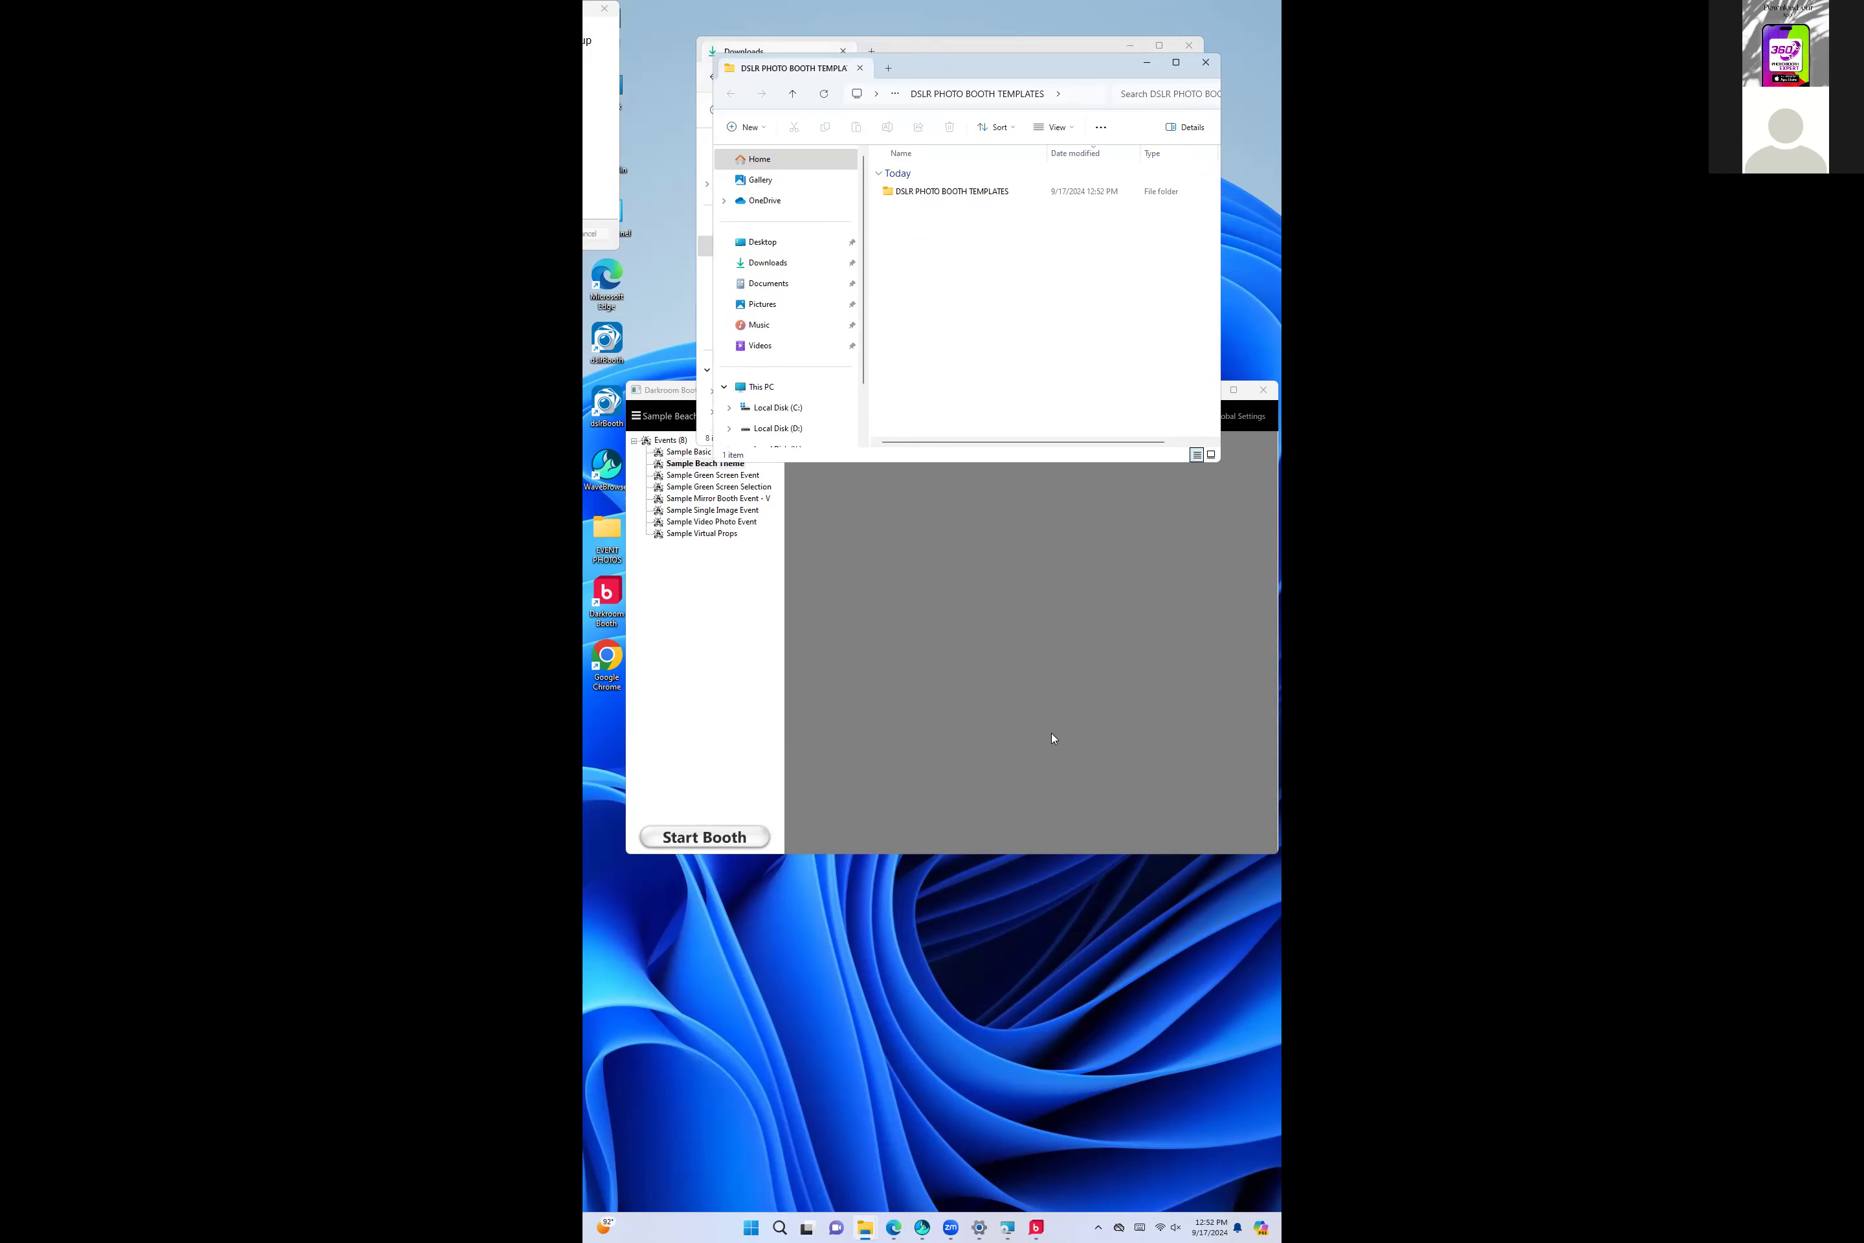
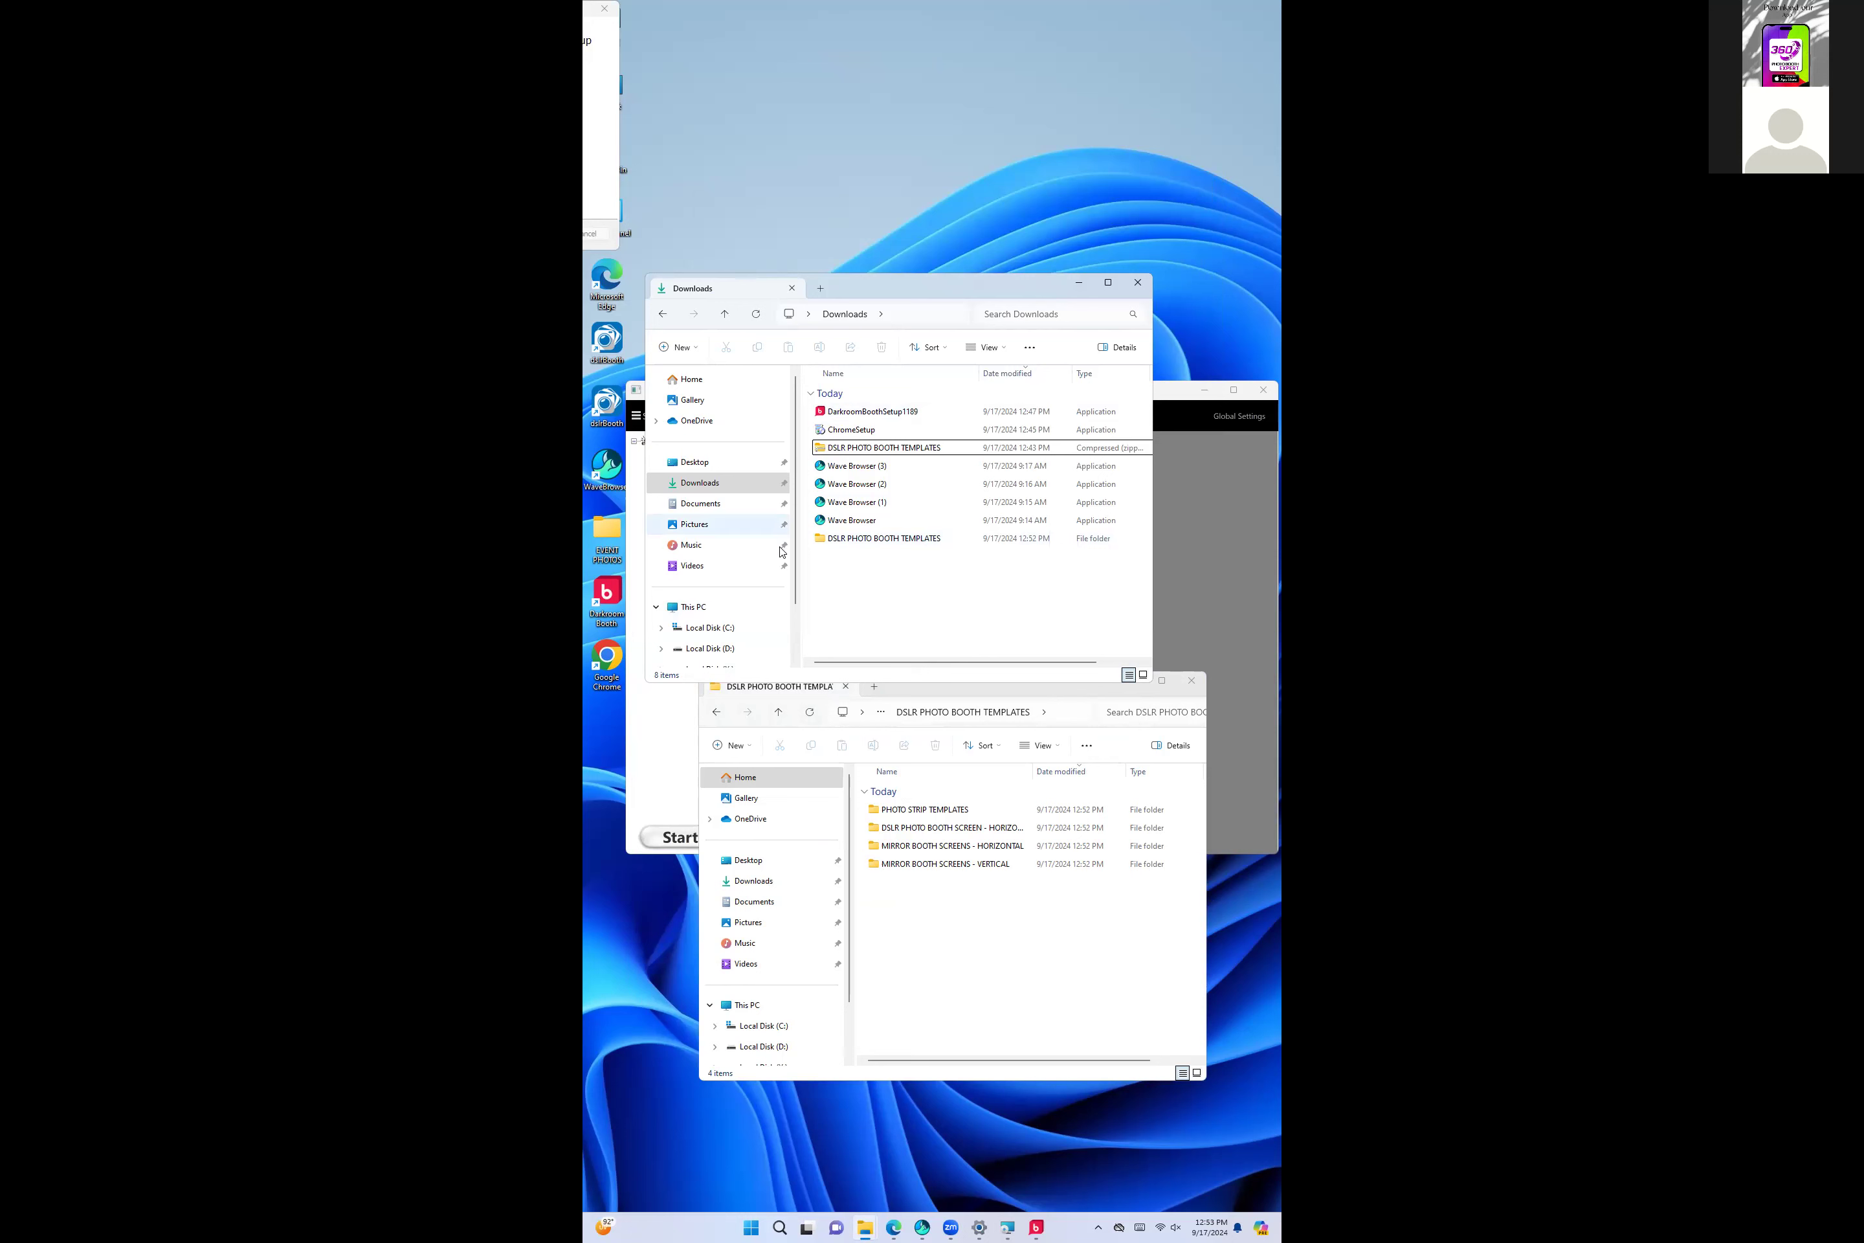
# Show Local Disk (X:) in the Downloads window and select the 20140224 folder
pyautogui.scroll(-2, 782, 552)
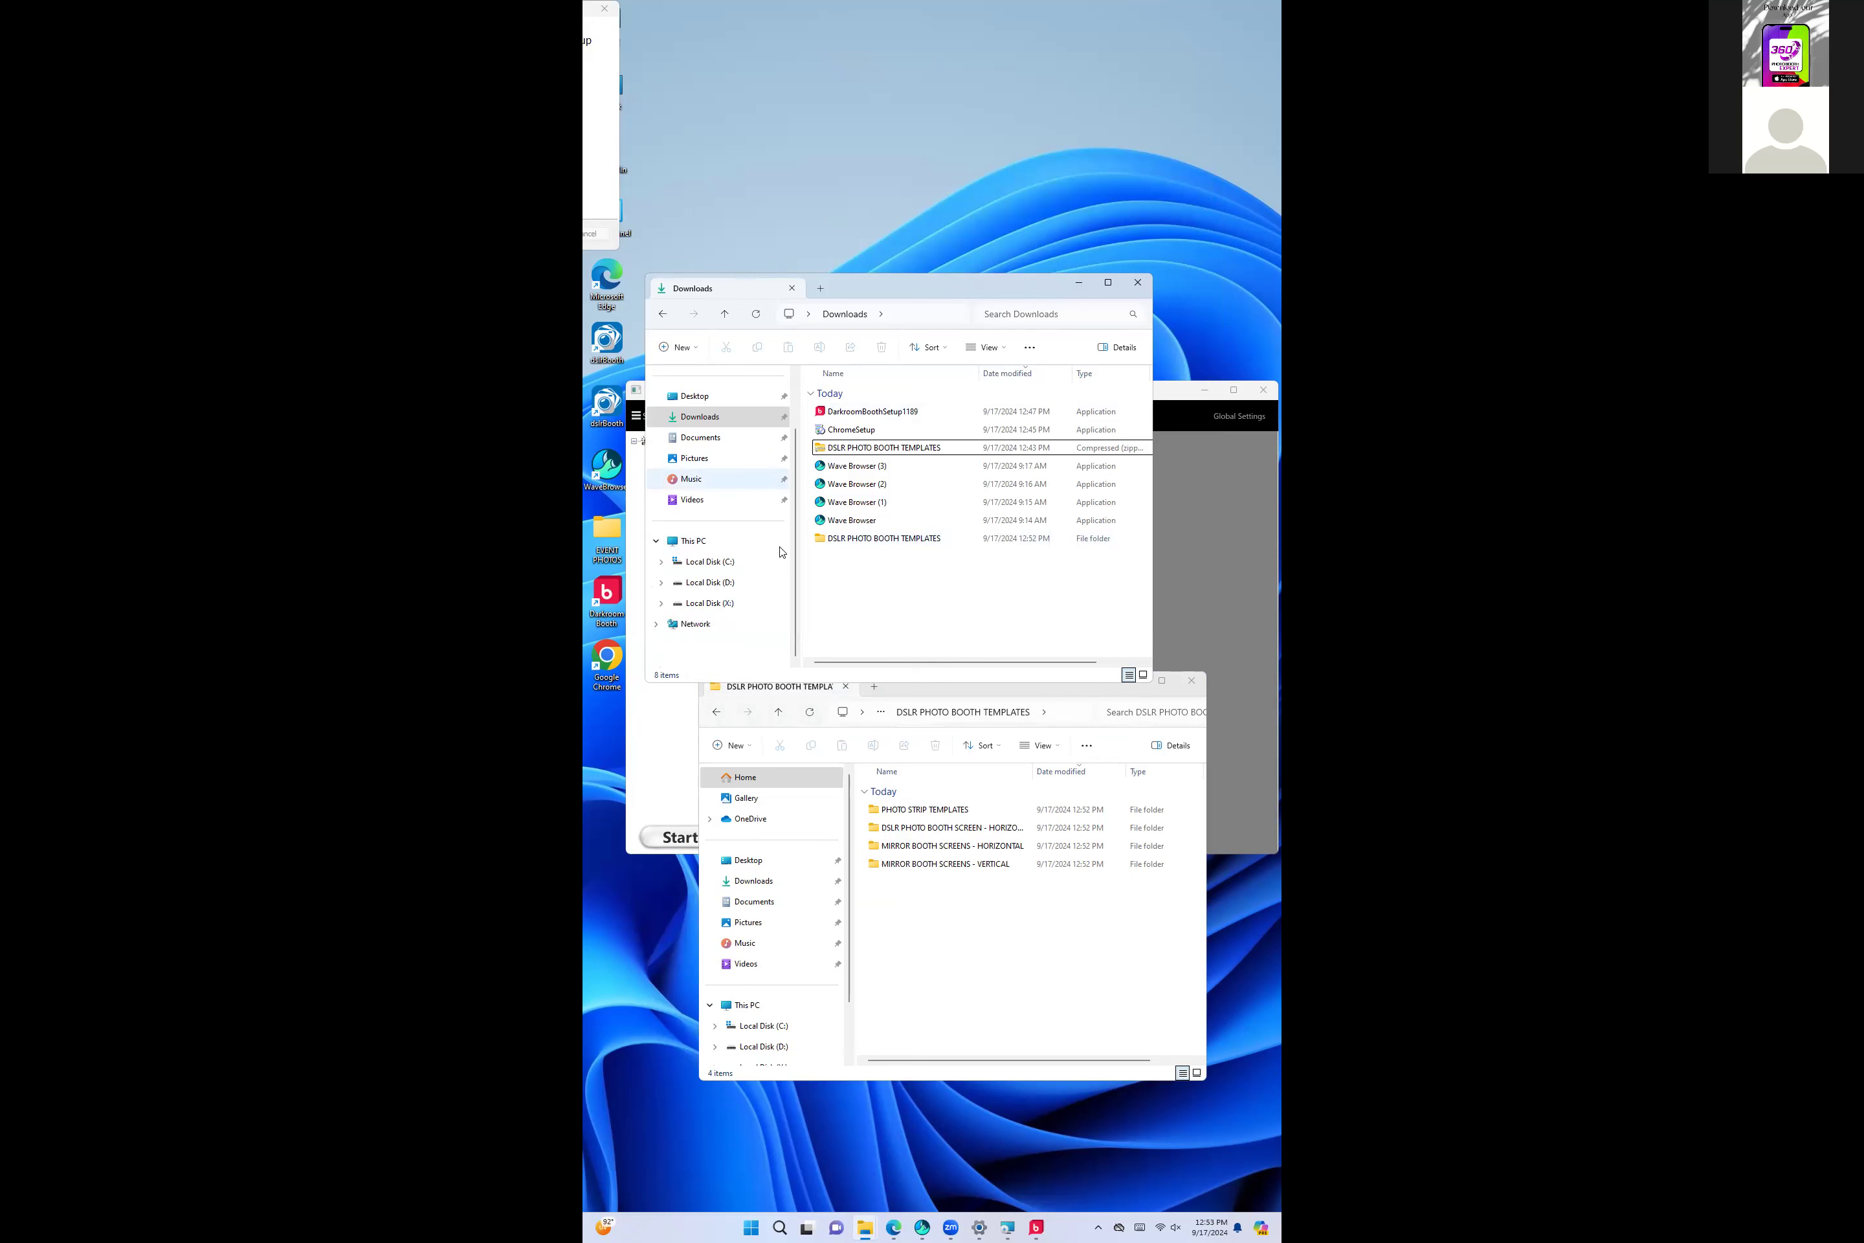
pyautogui.click(731, 605)
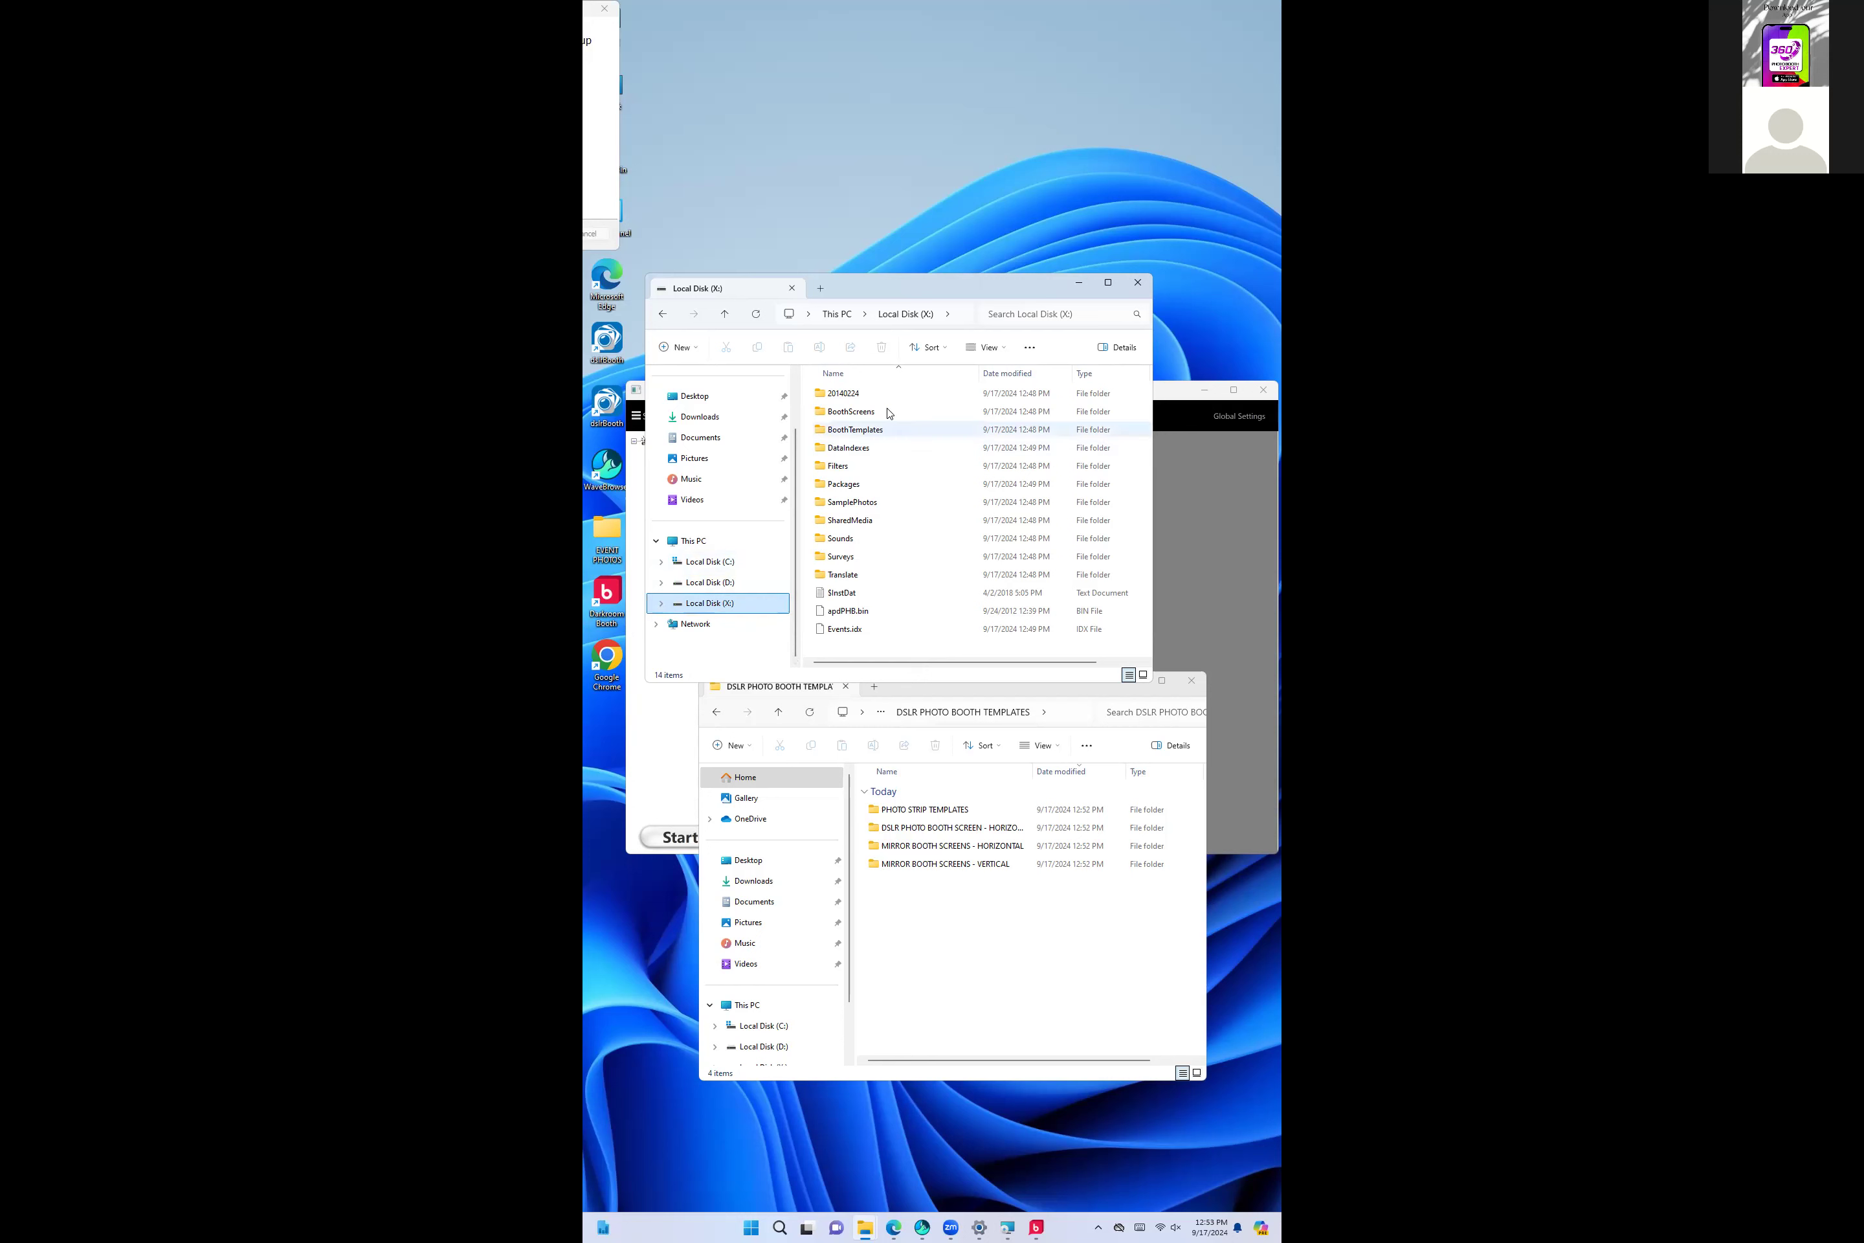
pyautogui.click(873, 396)
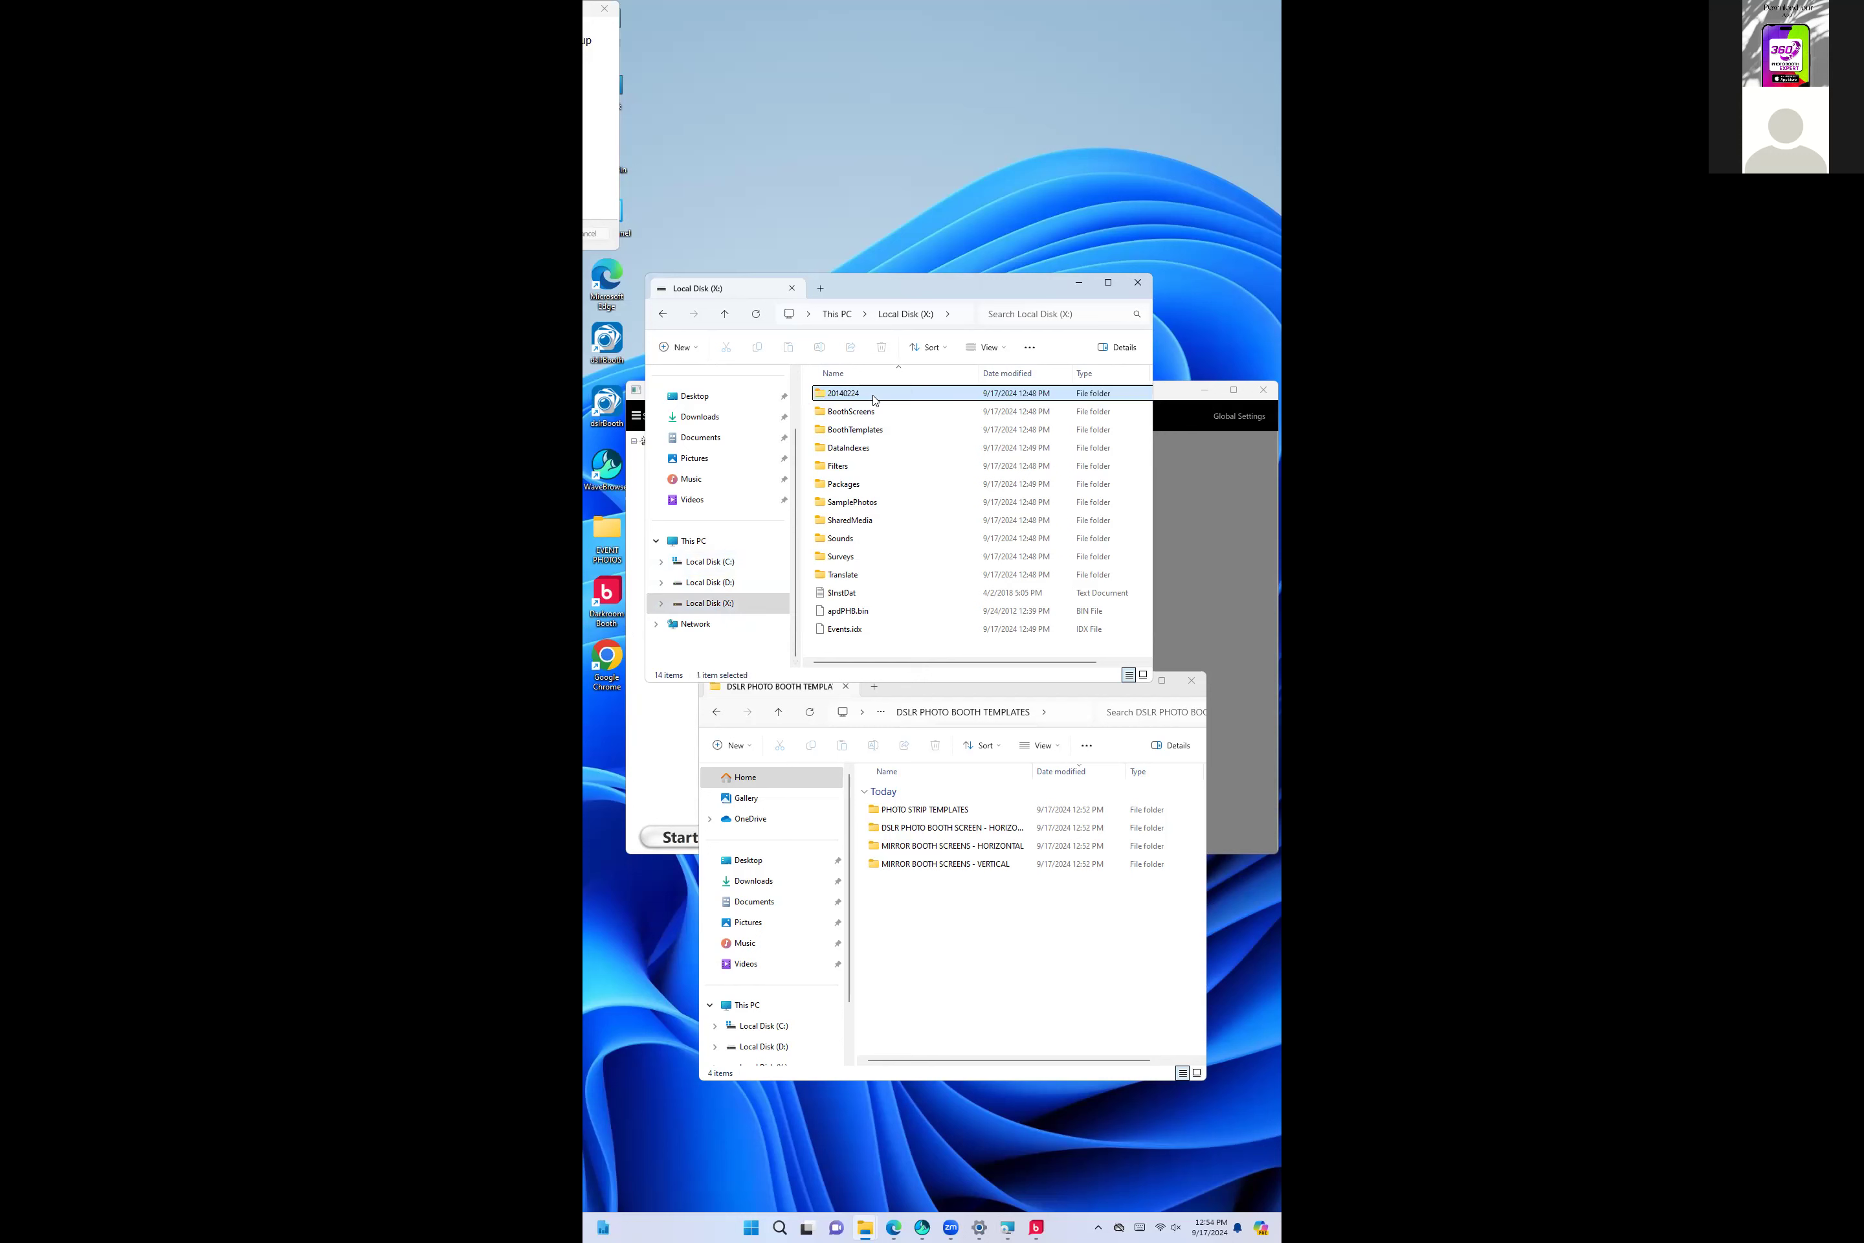
# Open X:\BoothScreens and copy the GENERIC and SUMMER horizontal DSLR screen files into it
pyautogui.press('Down')
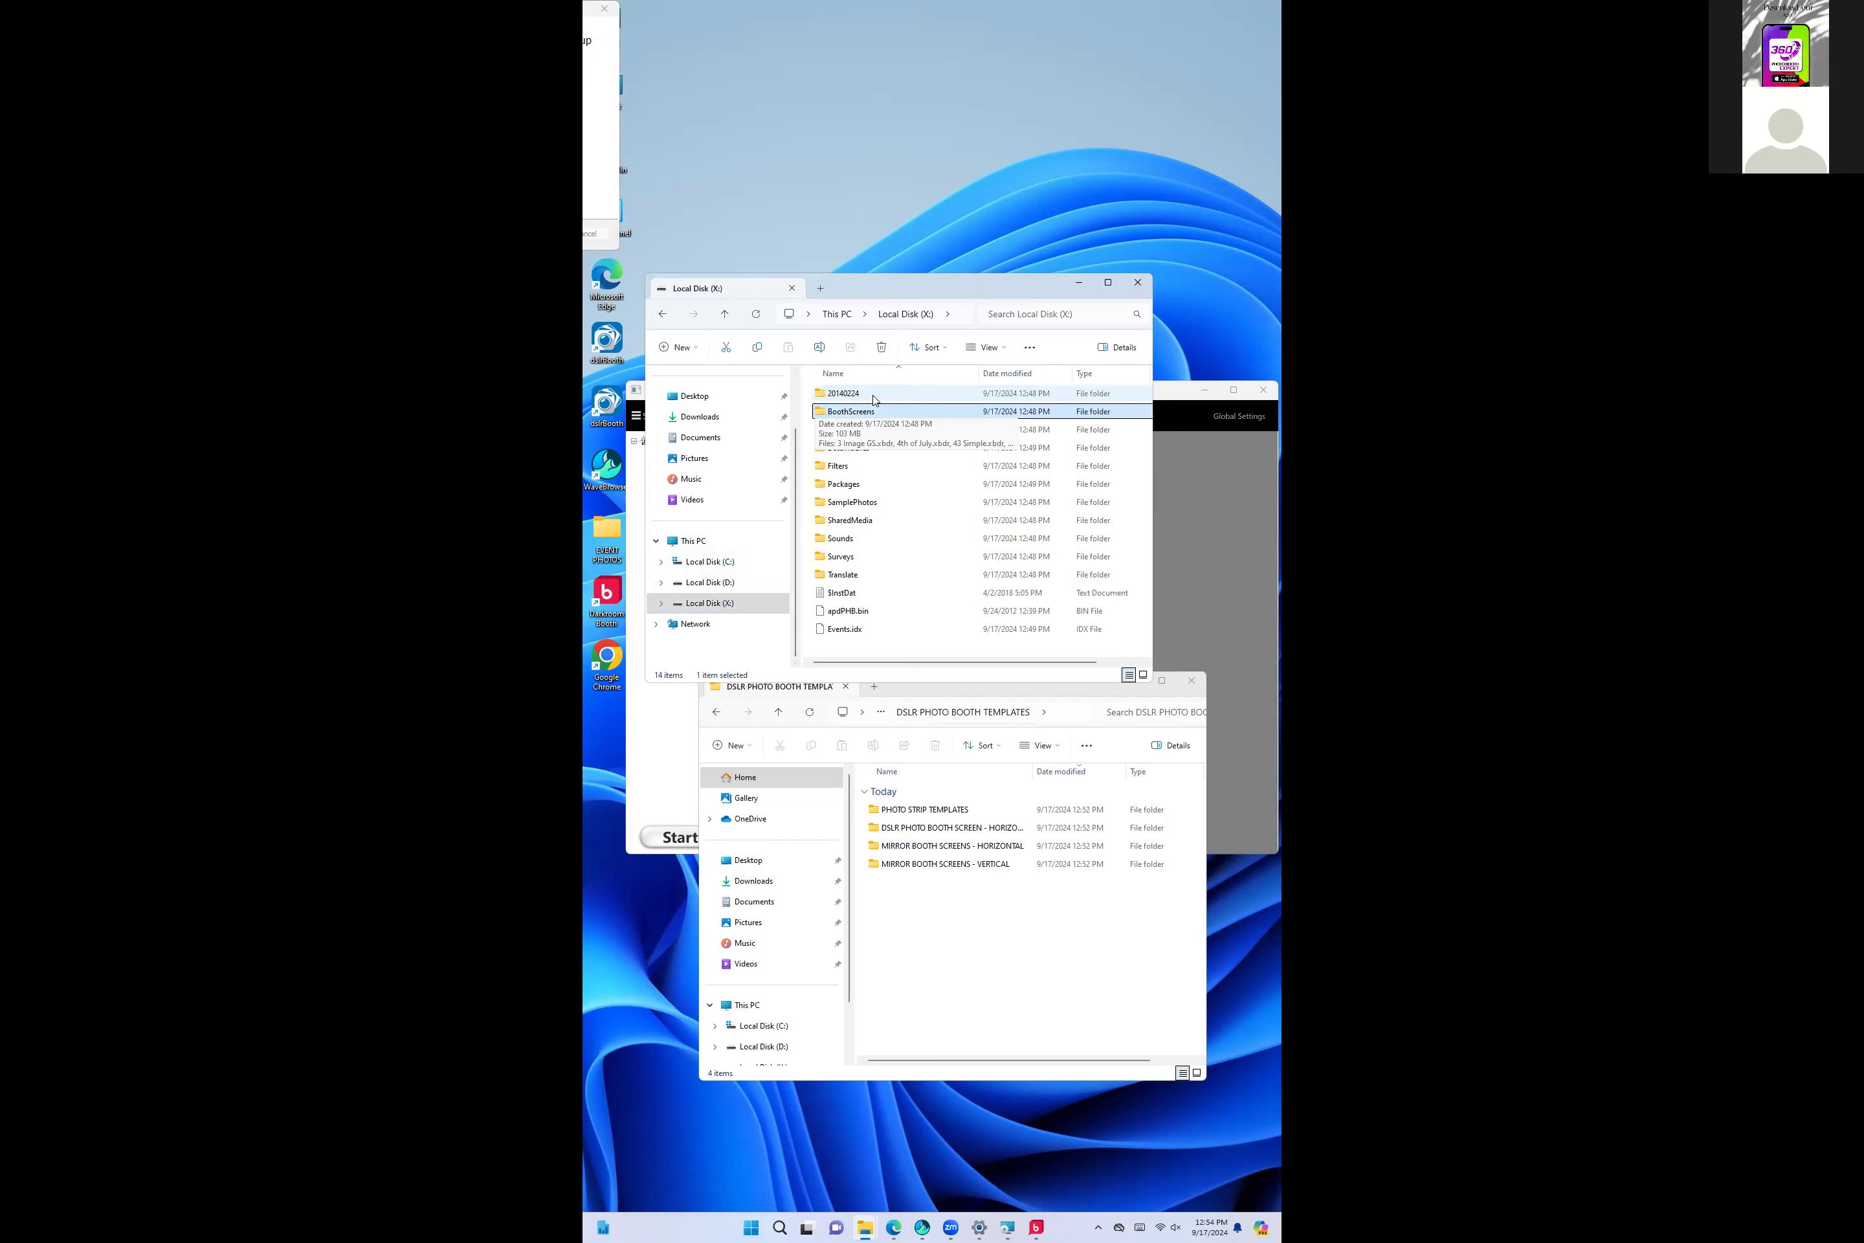
pyautogui.press('Down')
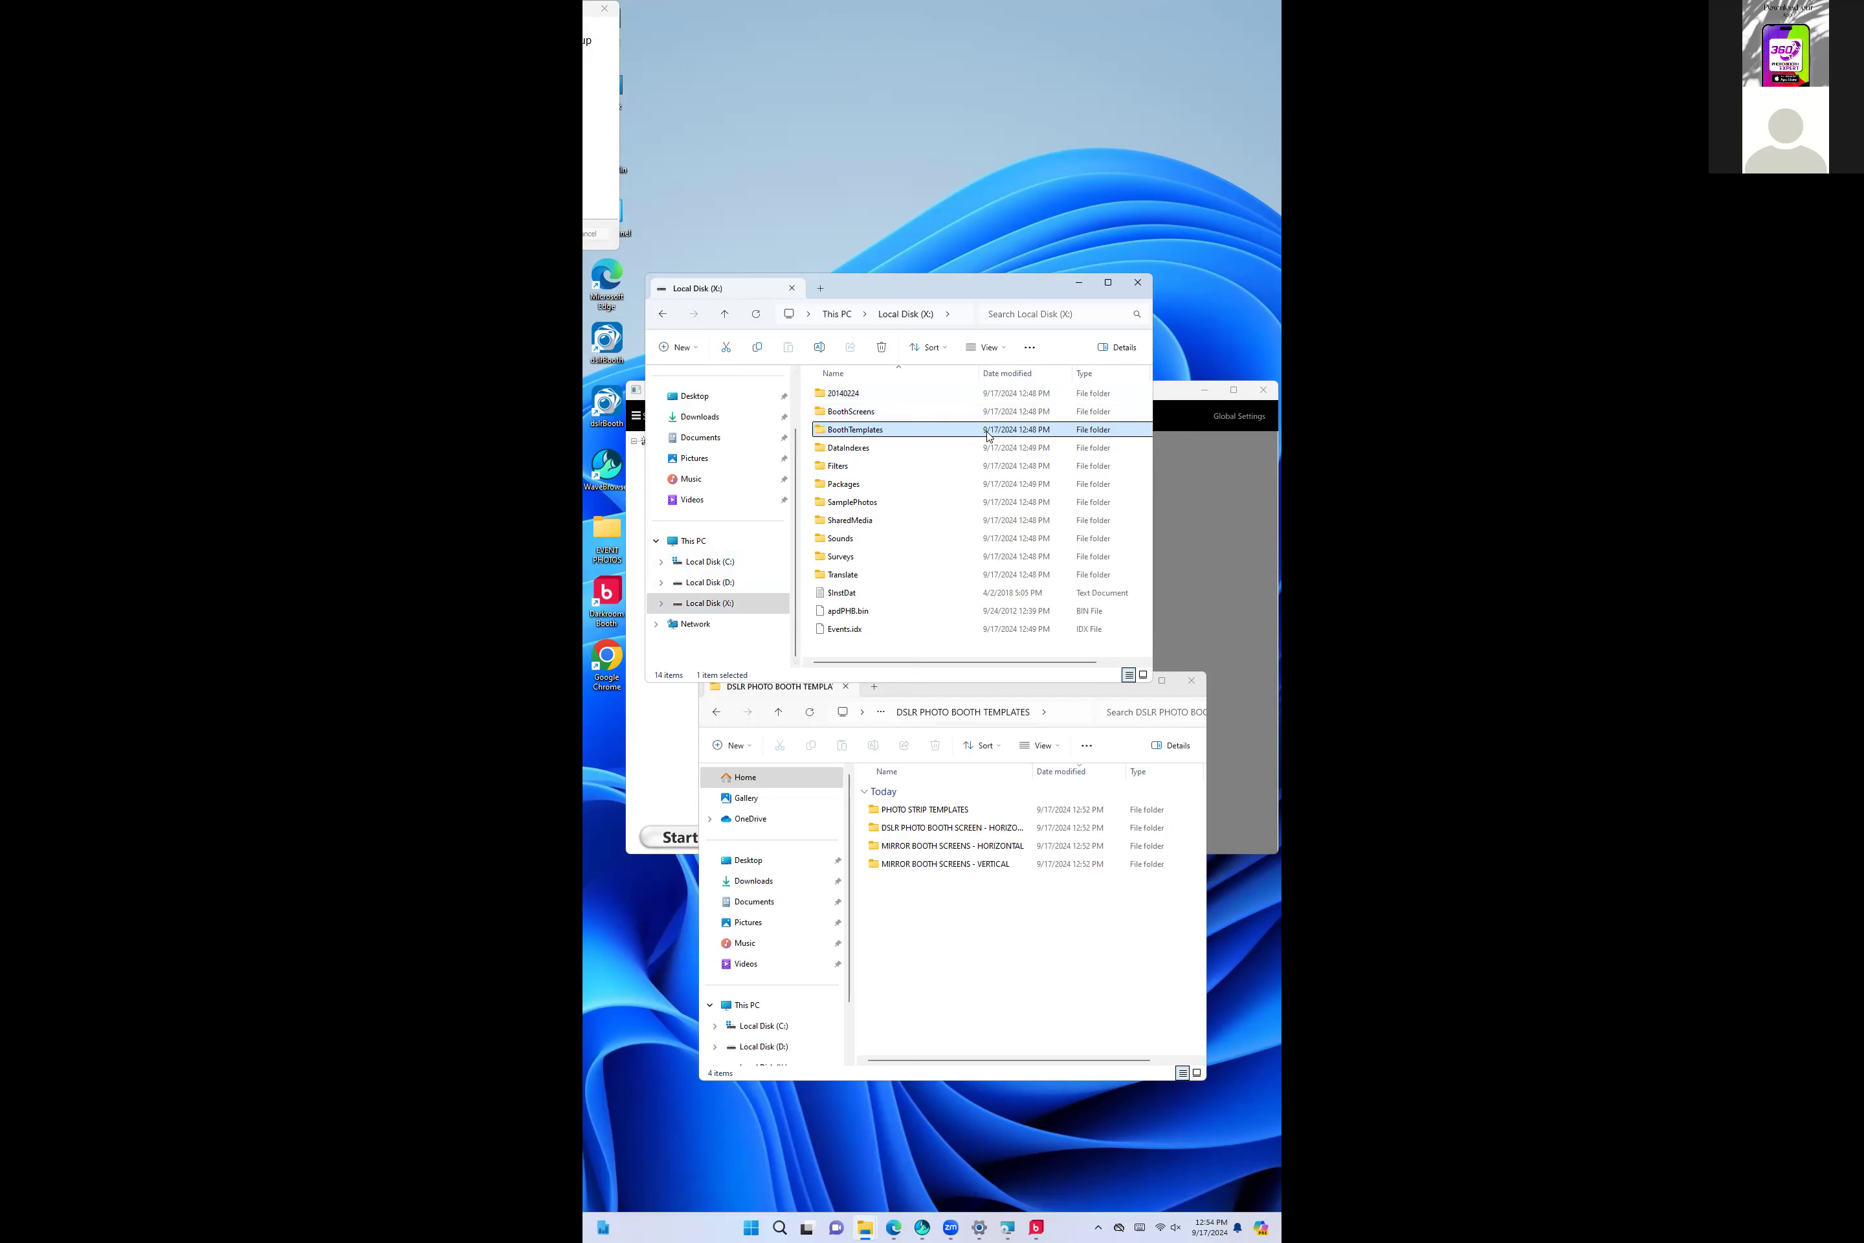
pyautogui.doubleClick(869, 416)
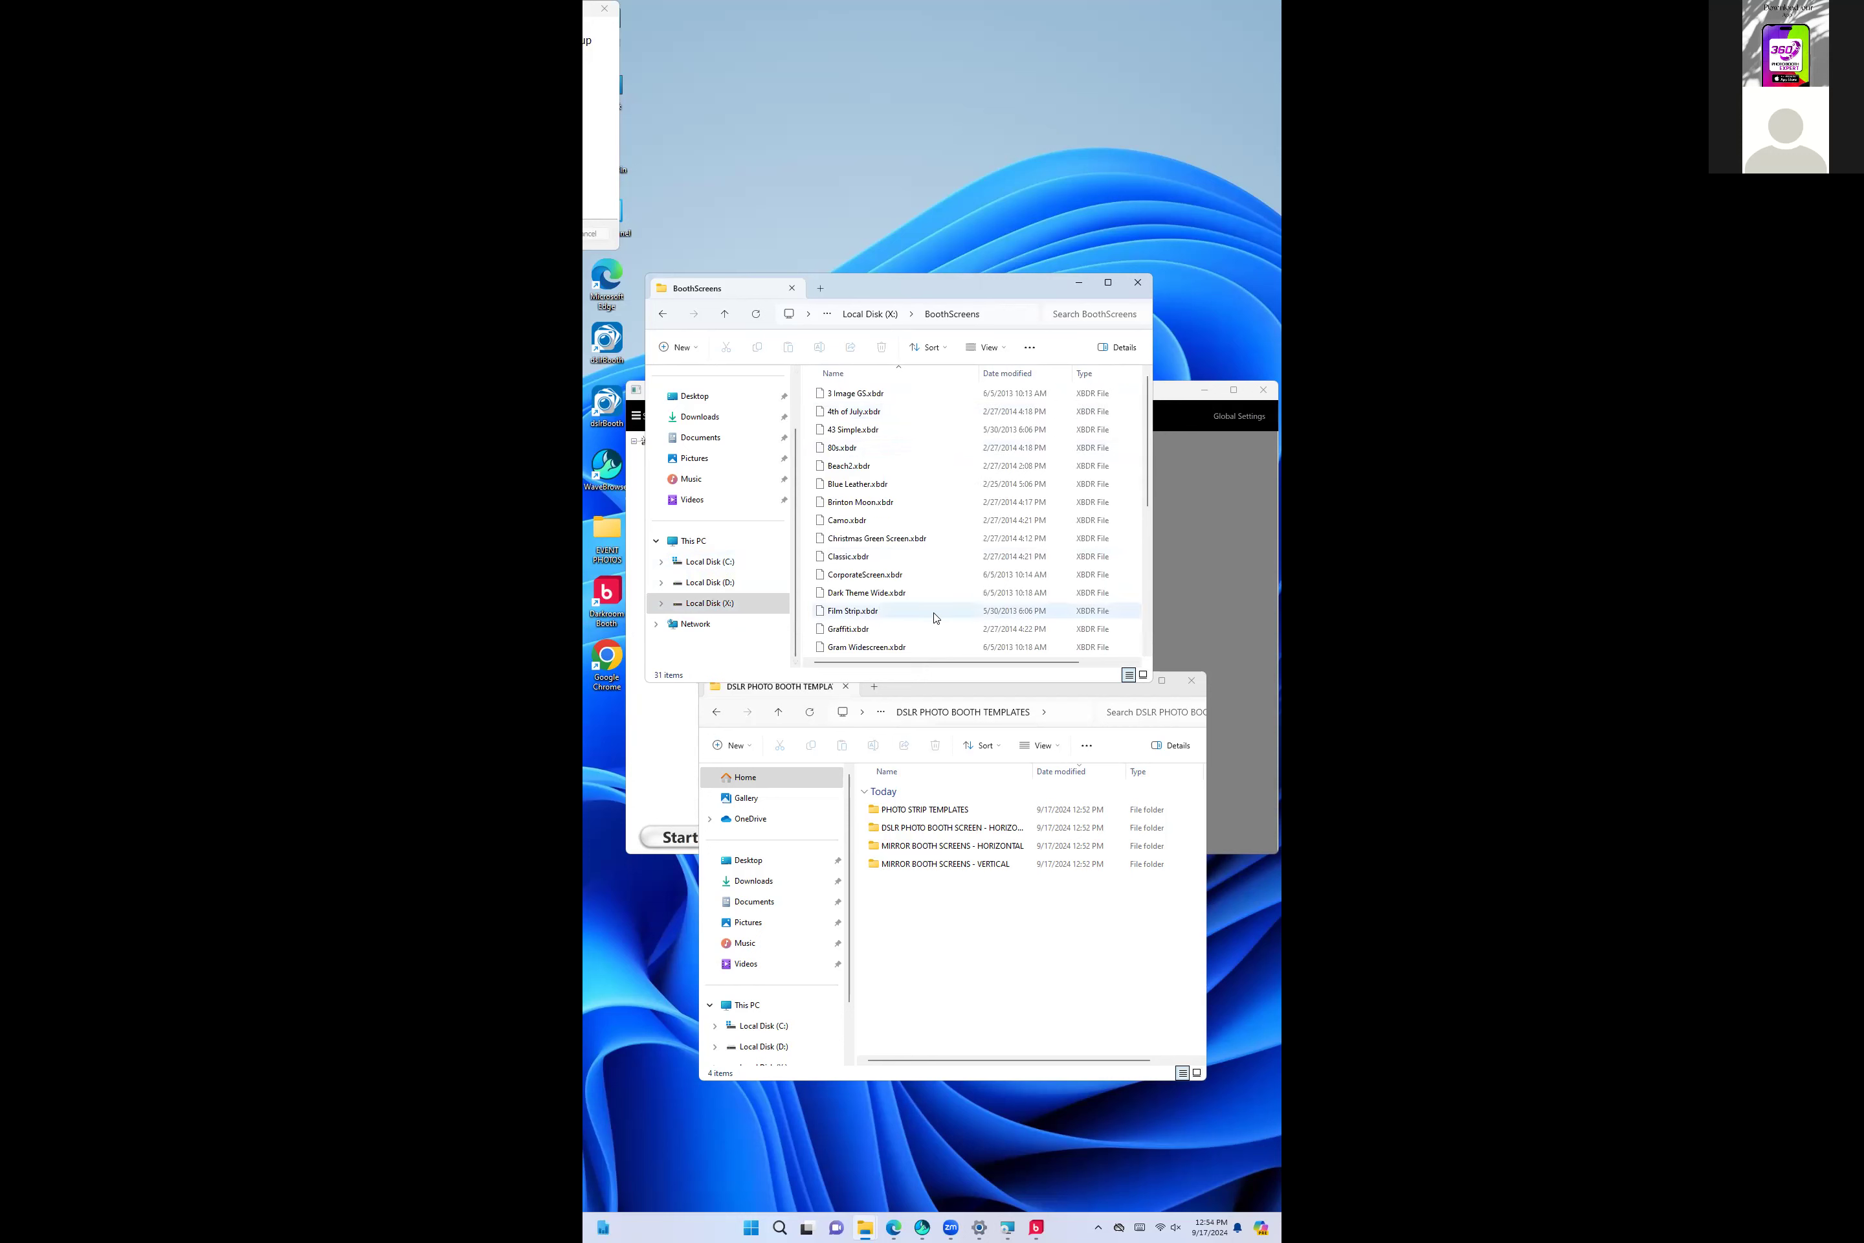
pyautogui.doubleClick(958, 830)
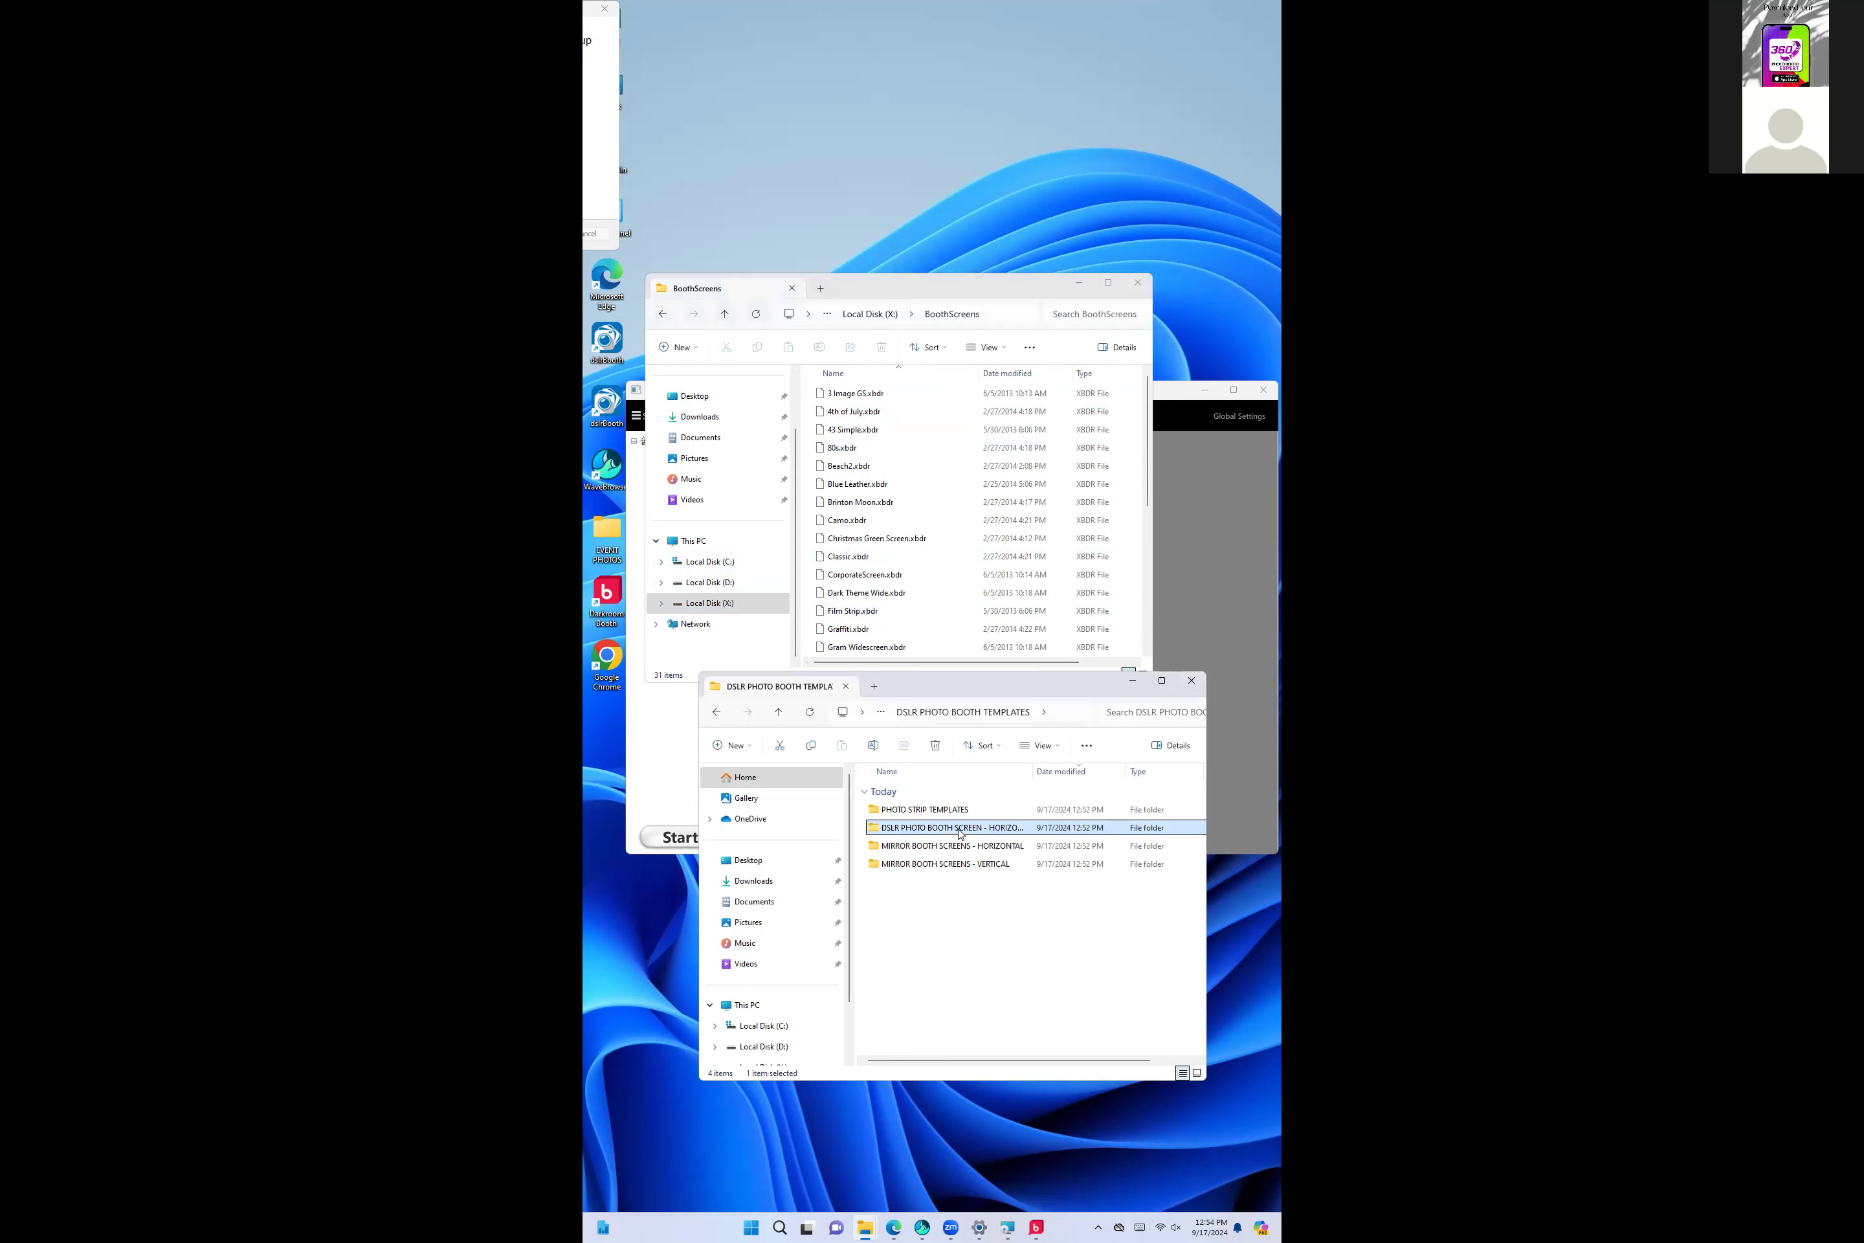
pyautogui.moveTo(882, 853); pyautogui.dragTo(899, 589)
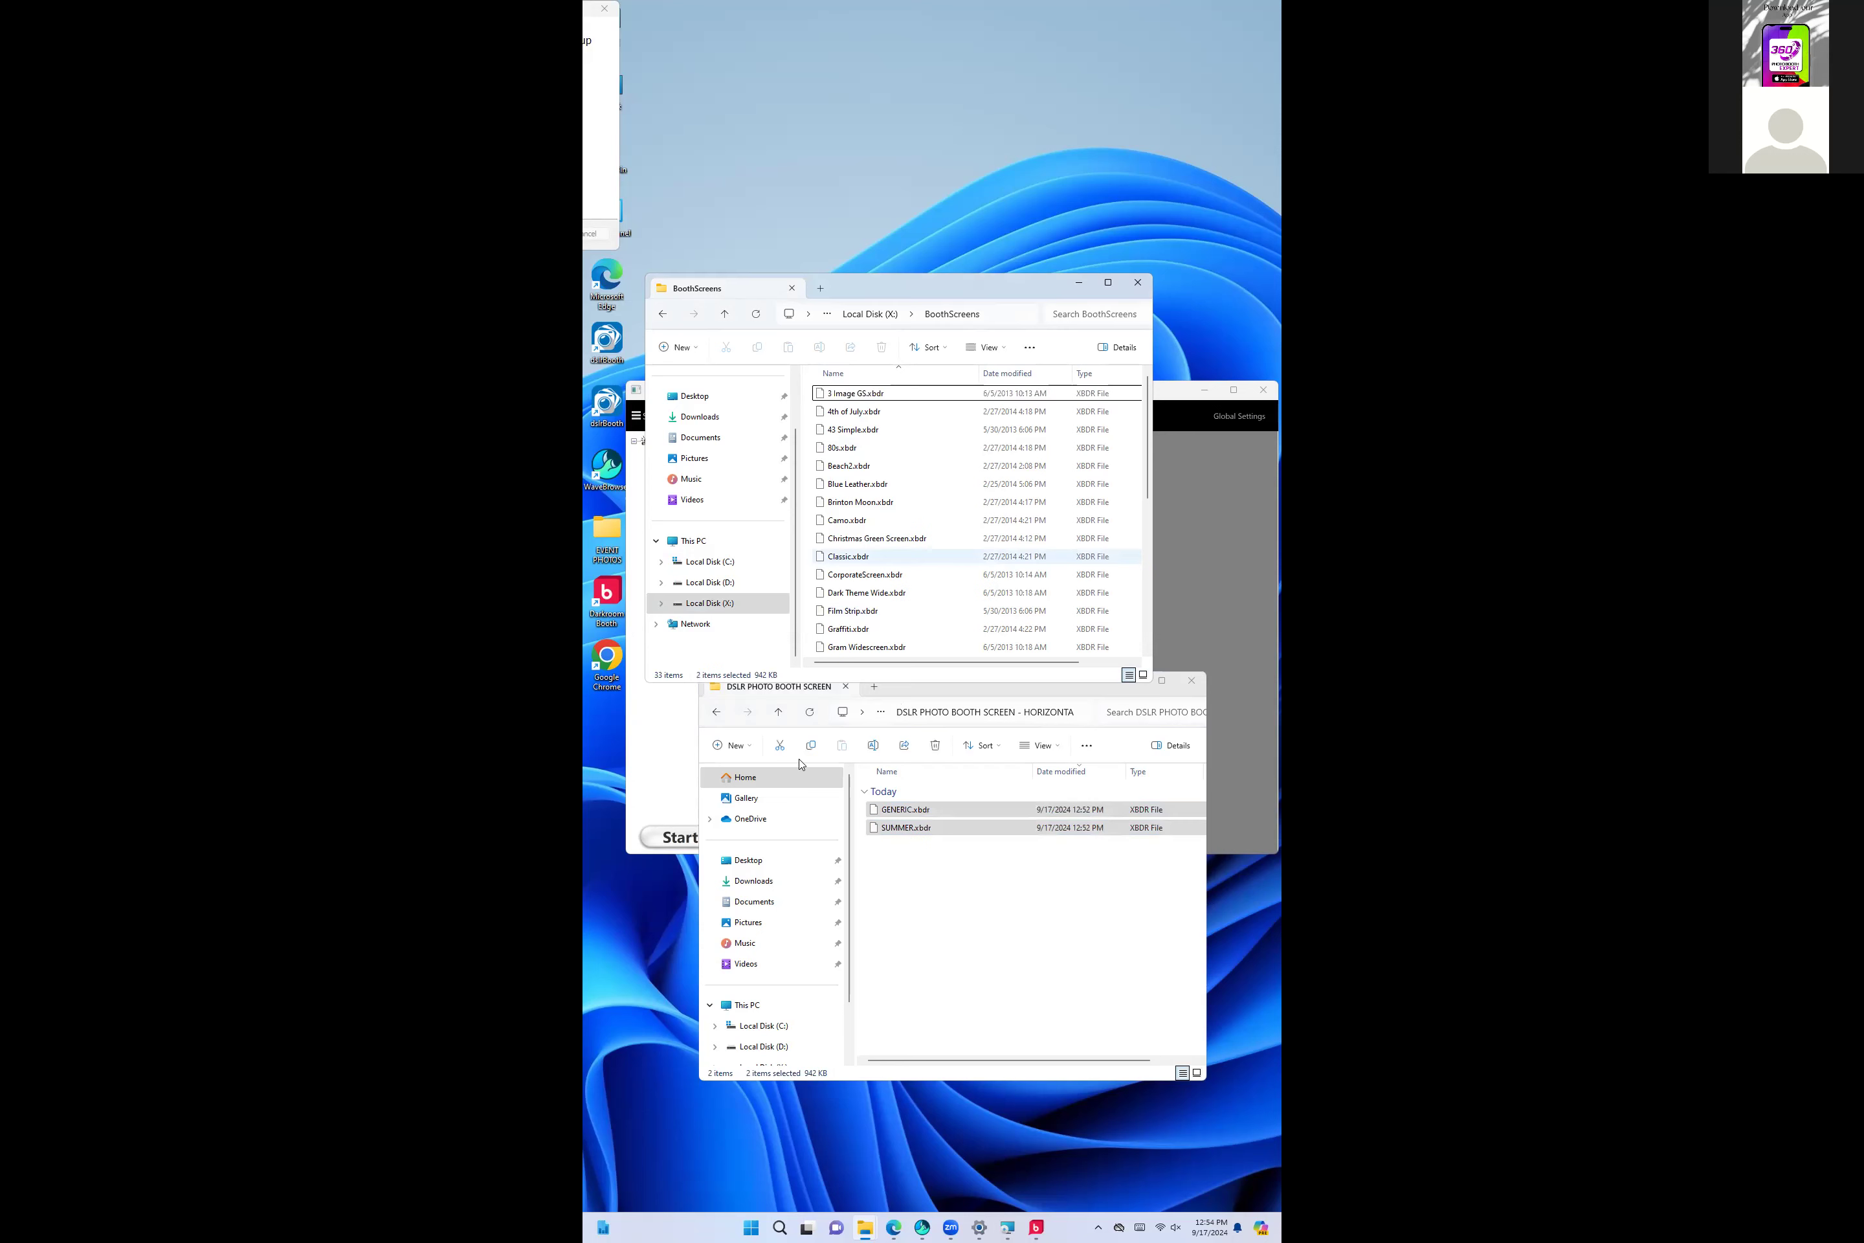
# Rename the horizontal mirror booth SUMMER.xbdr to SUMMER2.xbdr and copy it into BoothScreens
pyautogui.click(716, 711)
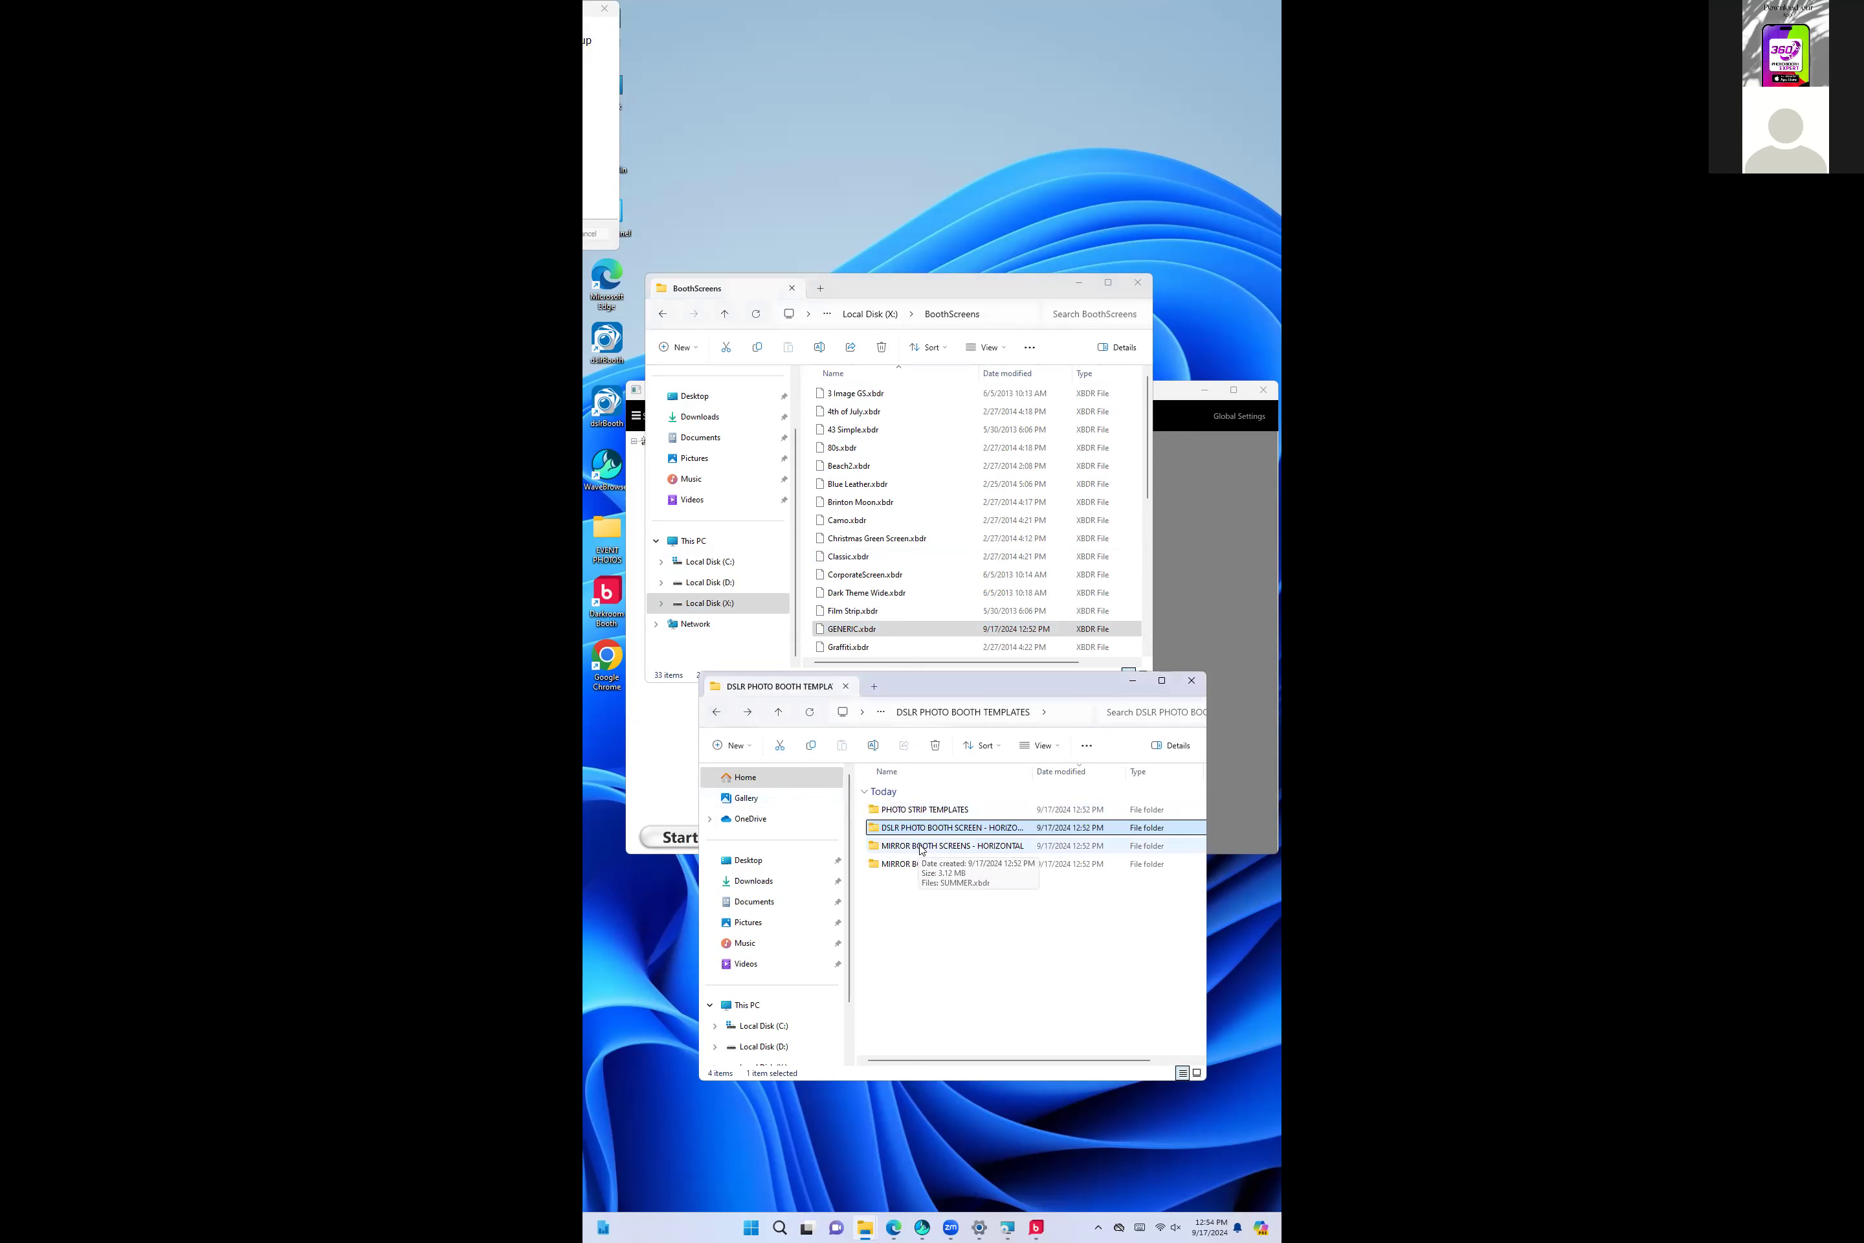
pyautogui.doubleClick(920, 847)
pyautogui.moveTo(919, 844); pyautogui.dragTo(908, 813)
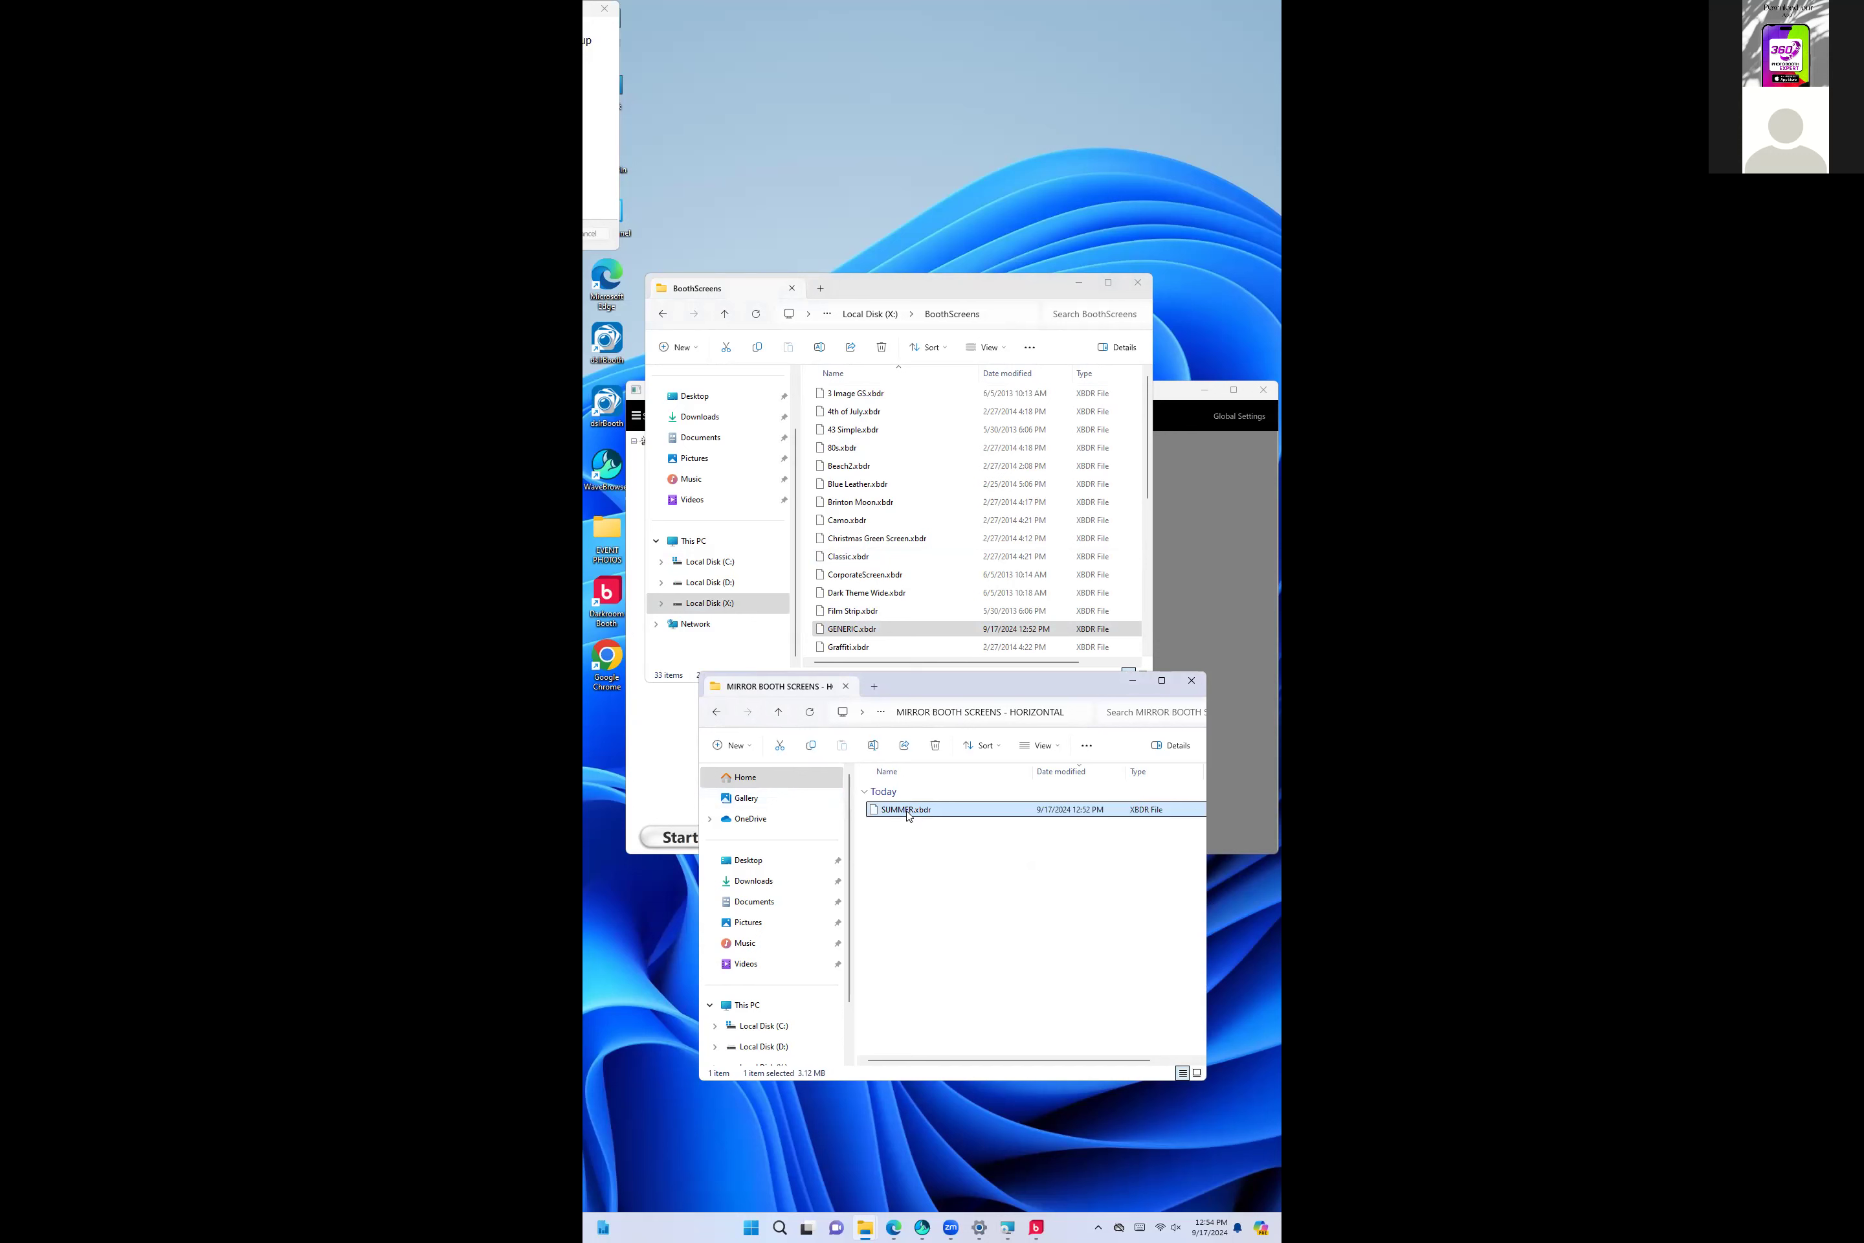
pyautogui.click(909, 813)
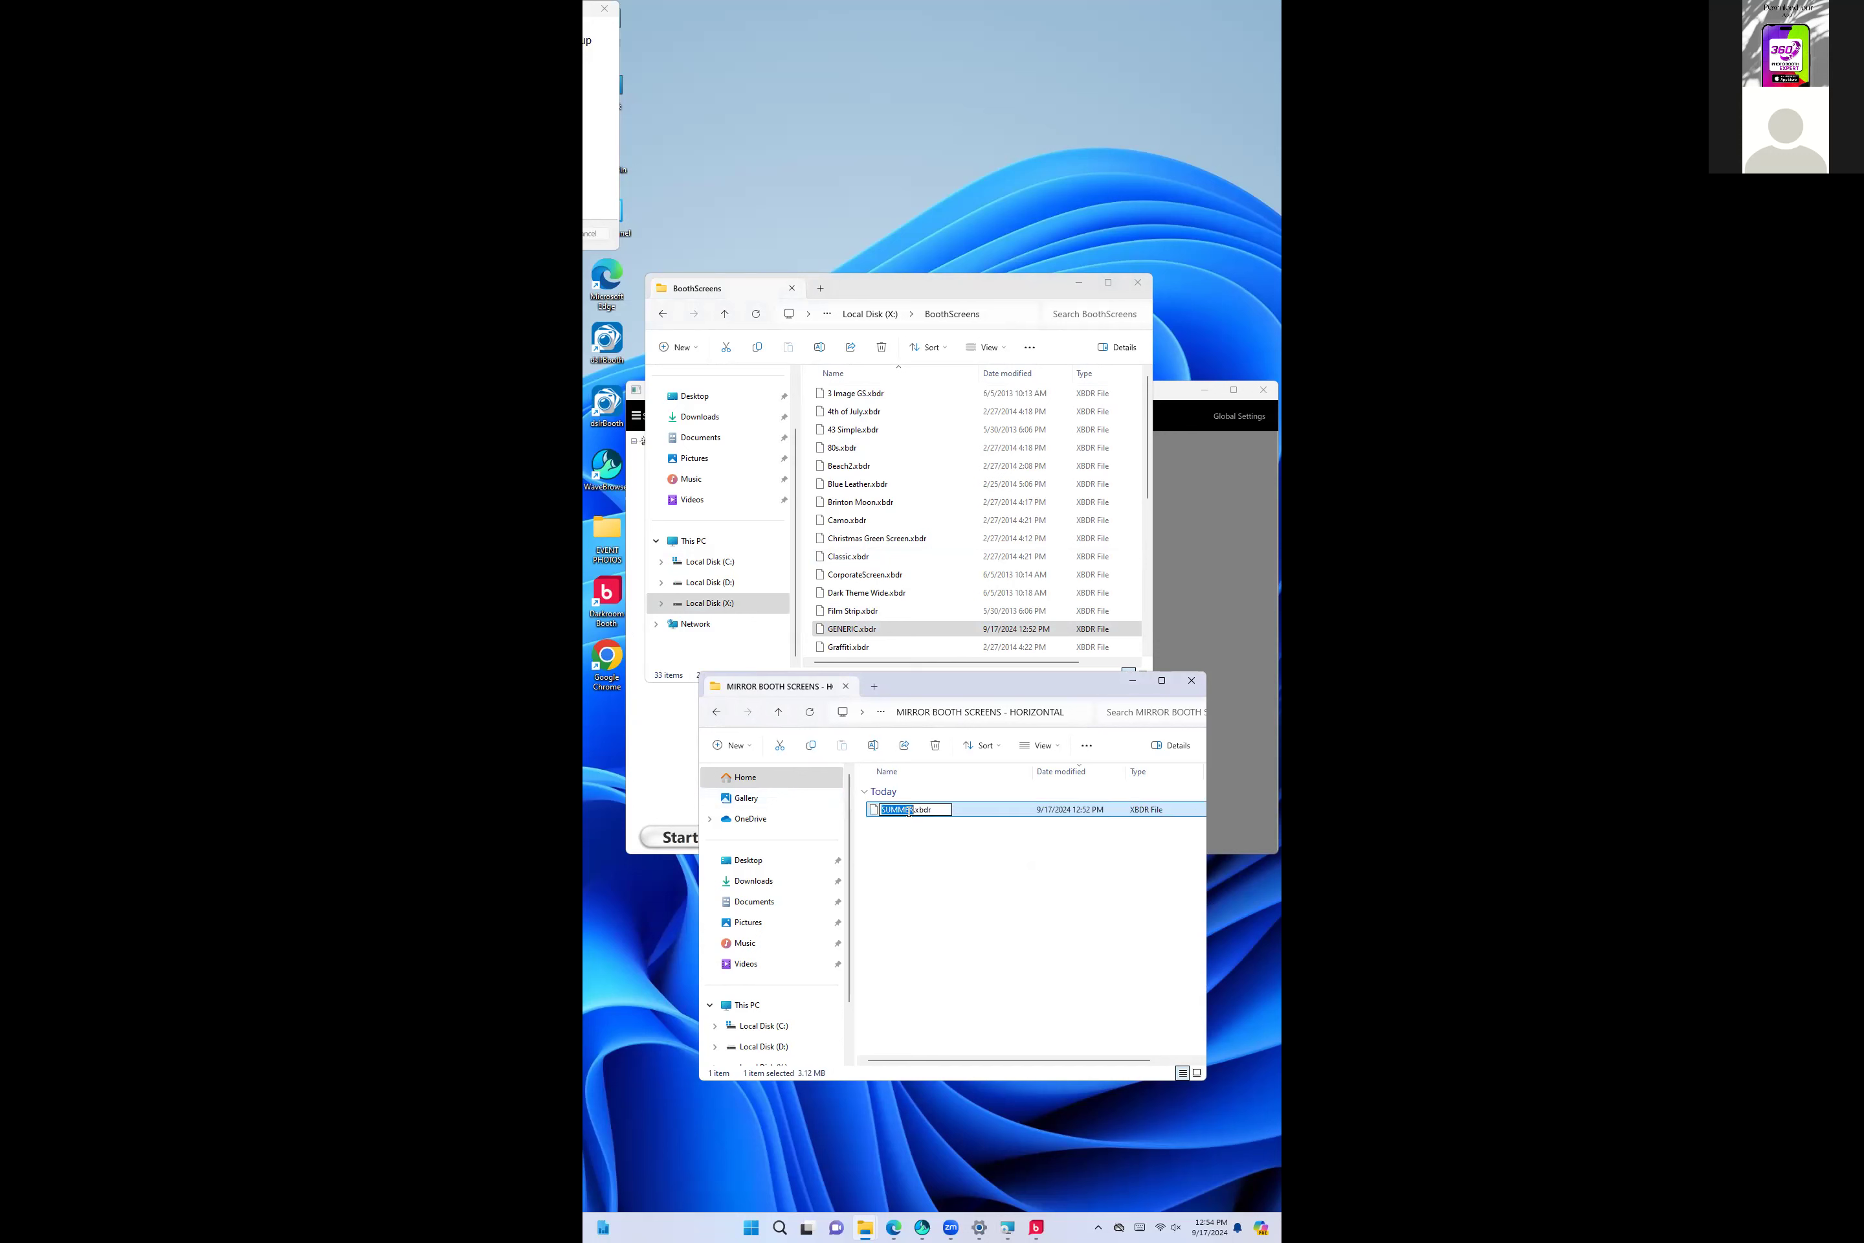
pyautogui.press('Right')
pyautogui.write('2')
pyautogui.click(950, 837)
pyautogui.moveTo(962, 816); pyautogui.dragTo(958, 607)
pyautogui.moveTo(912, 812); pyautogui.dragTo(907, 566)
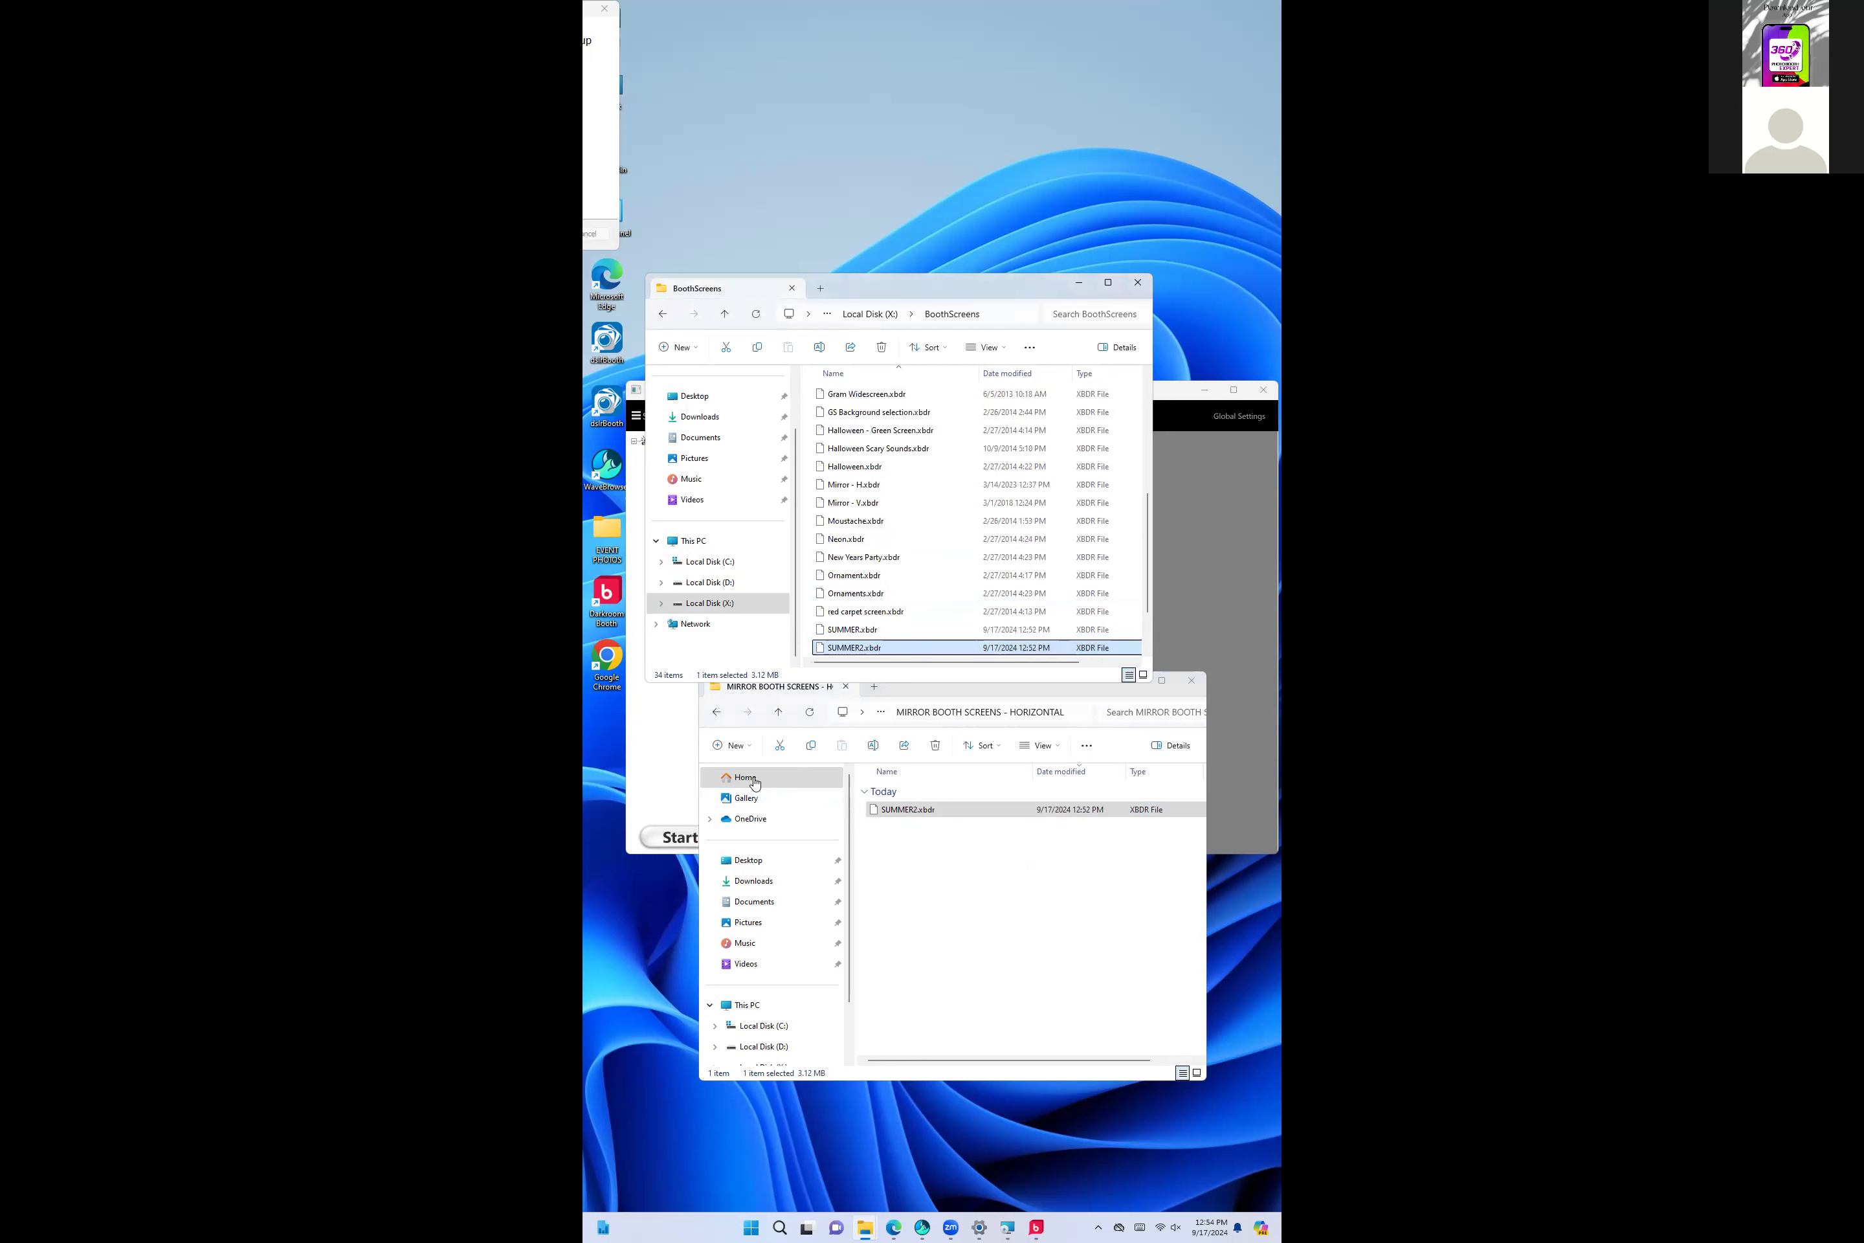
# Copy bee.xbdr and mirror booth screen.xbdr from the vertical mirror booth screens
pyautogui.click(715, 712)
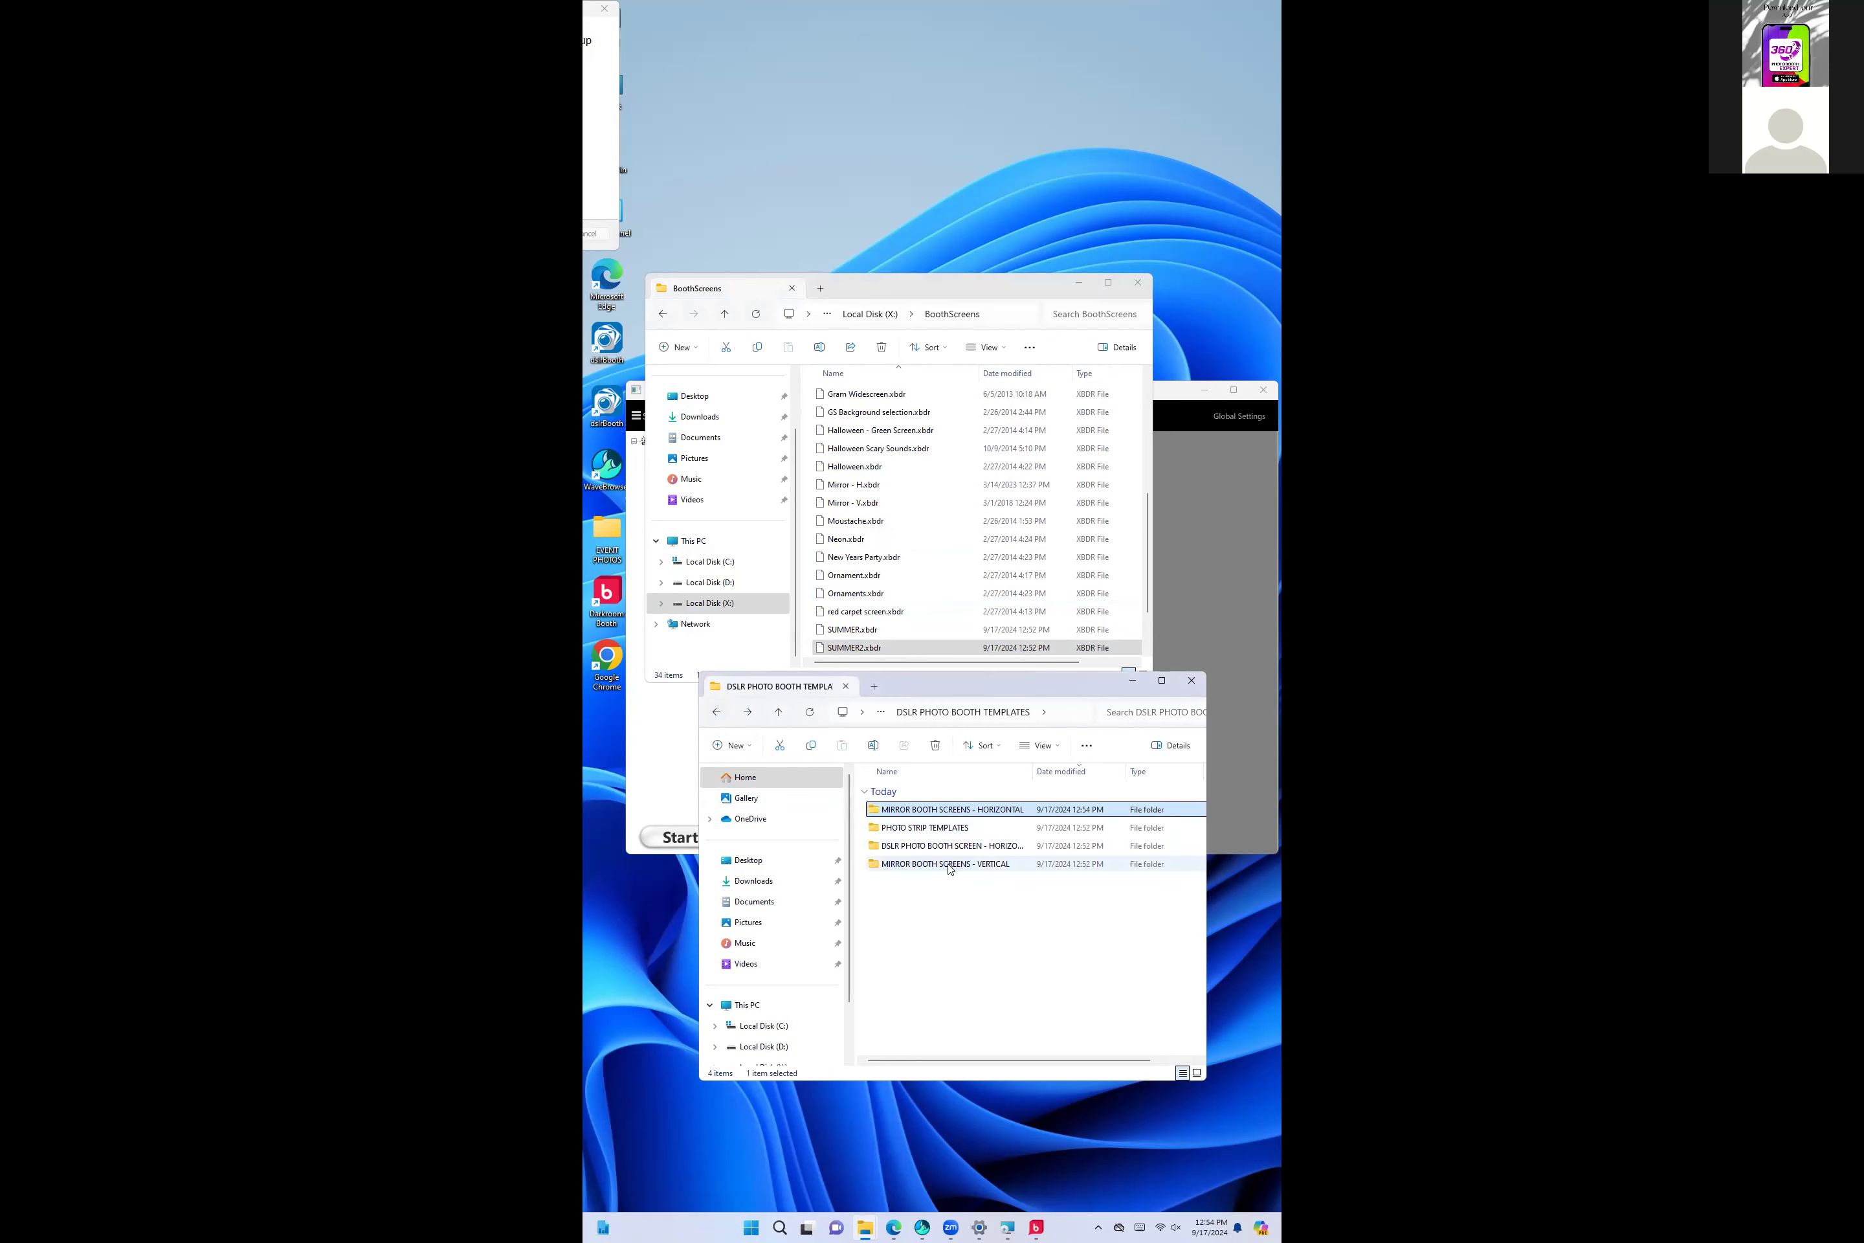
pyautogui.doubleClick(949, 864)
pyautogui.moveTo(922, 855); pyautogui.dragTo(963, 582)
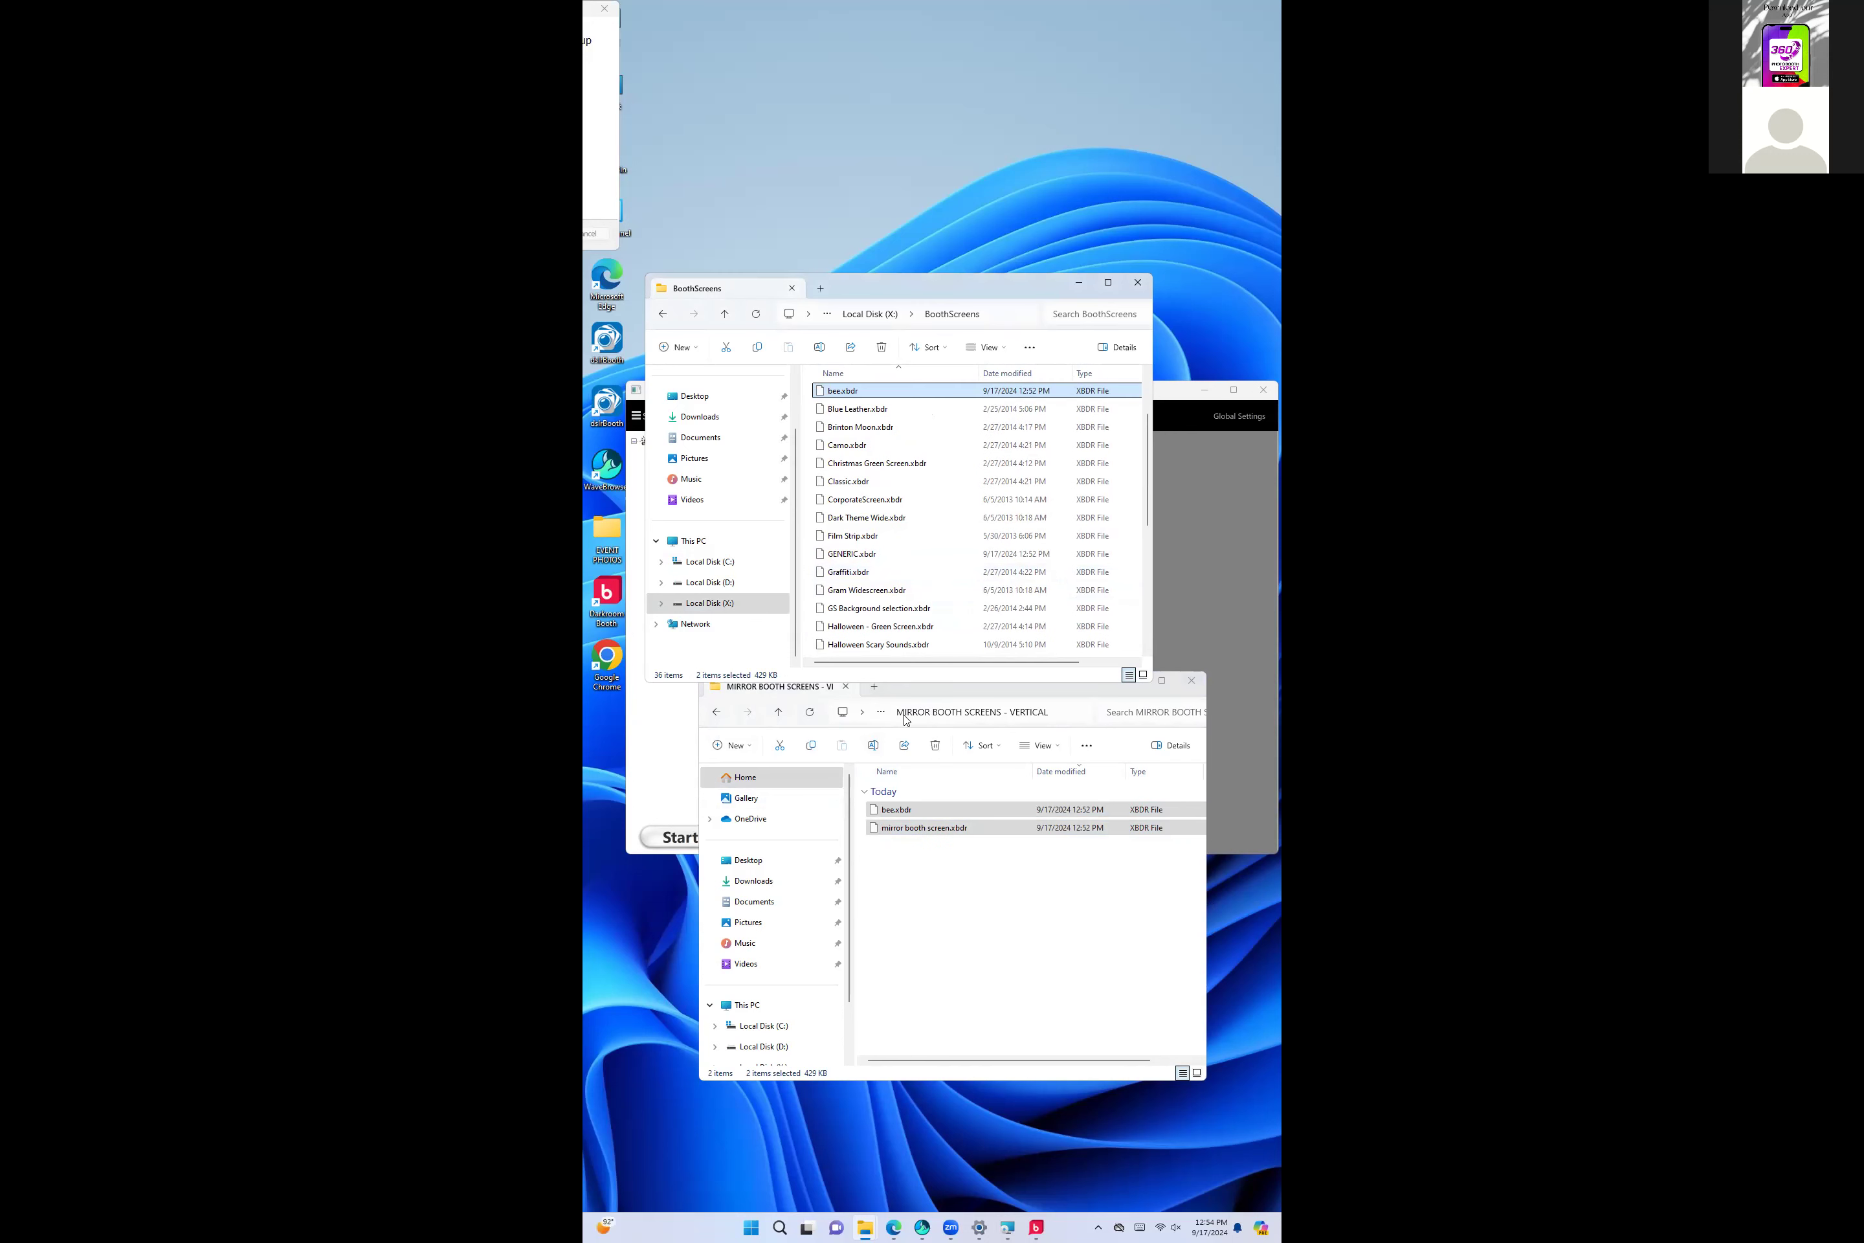
# Copy all PHOTO STRIP TEMPLATES files into X:\BoothTemplates, then close both Explorer windows
pyautogui.click(716, 712)
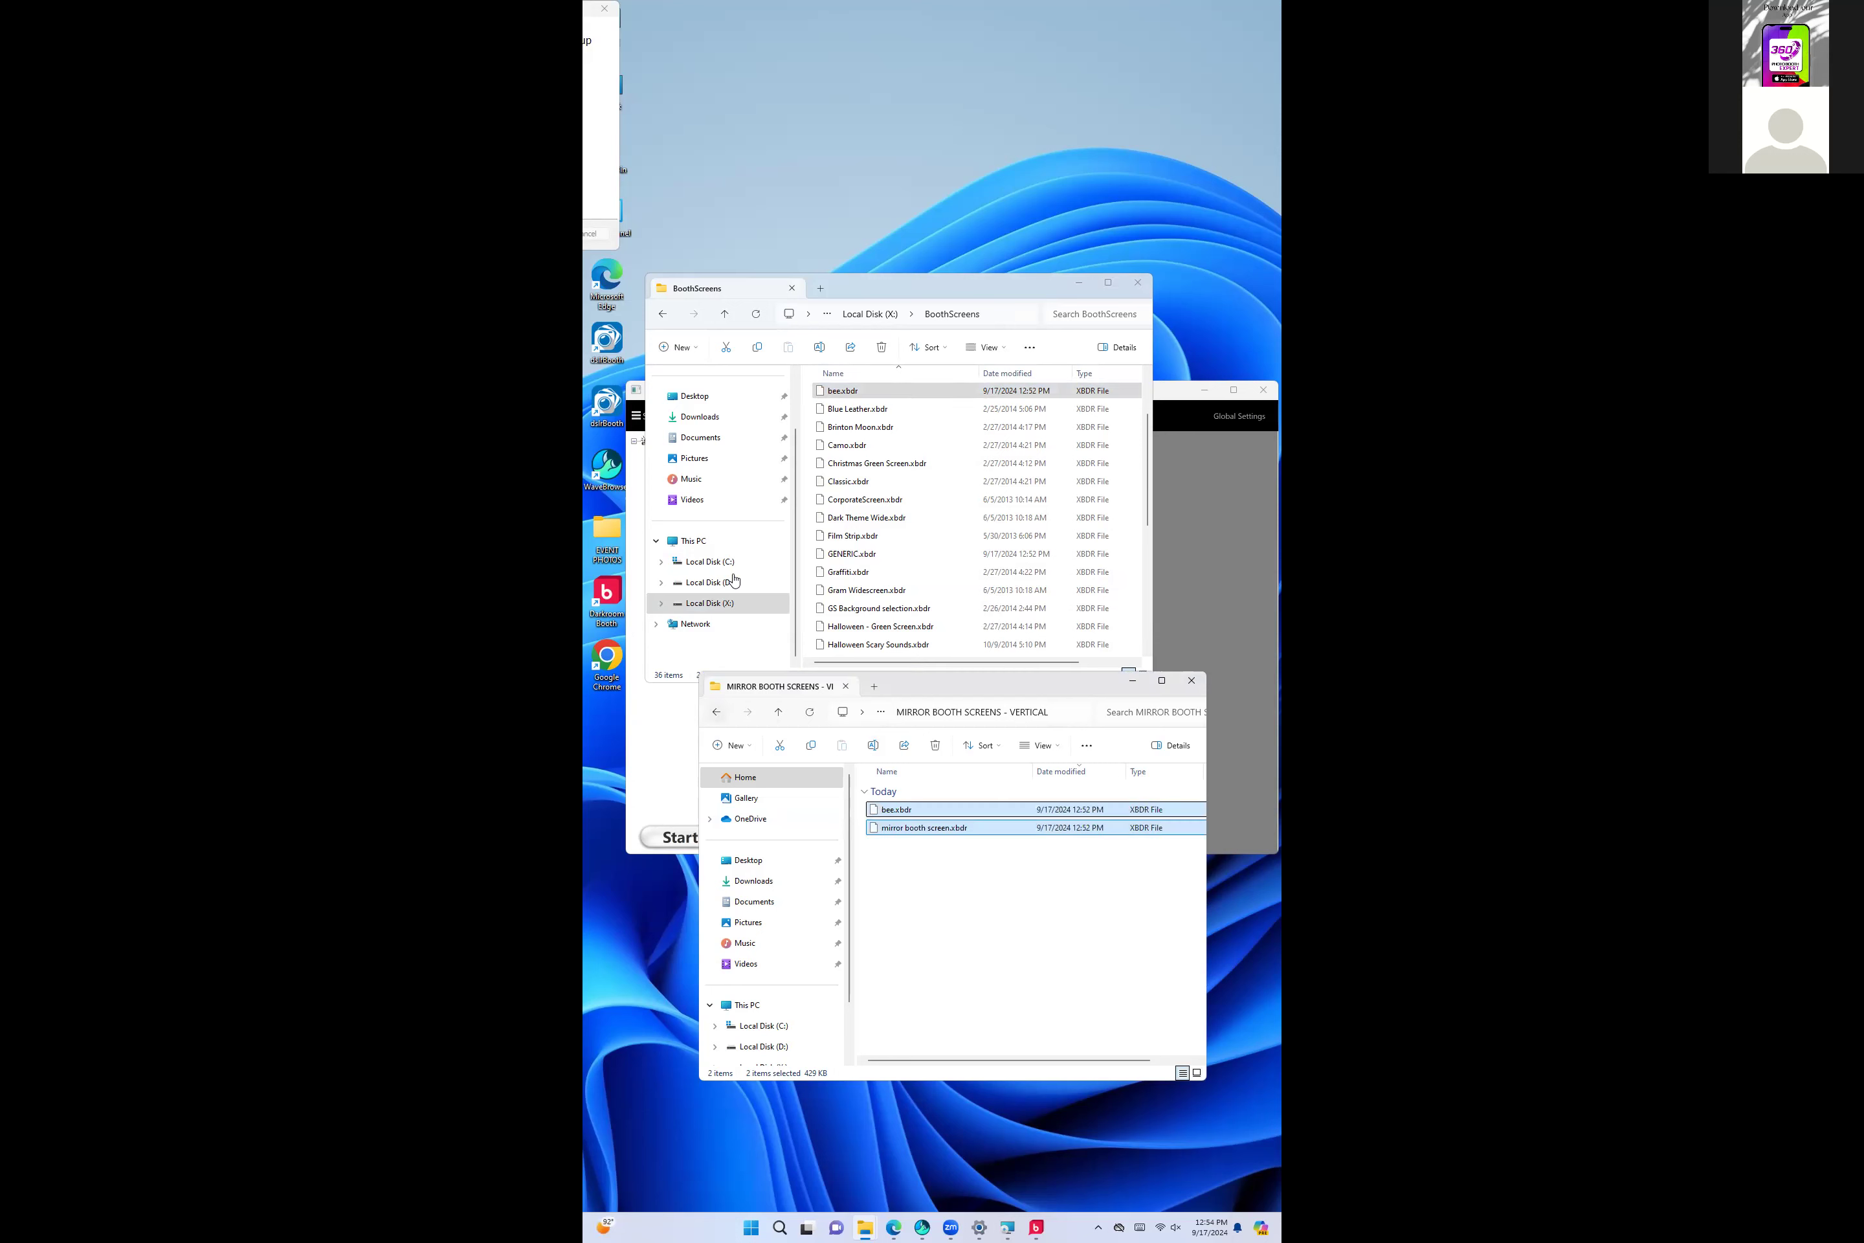
pyautogui.click(663, 313)
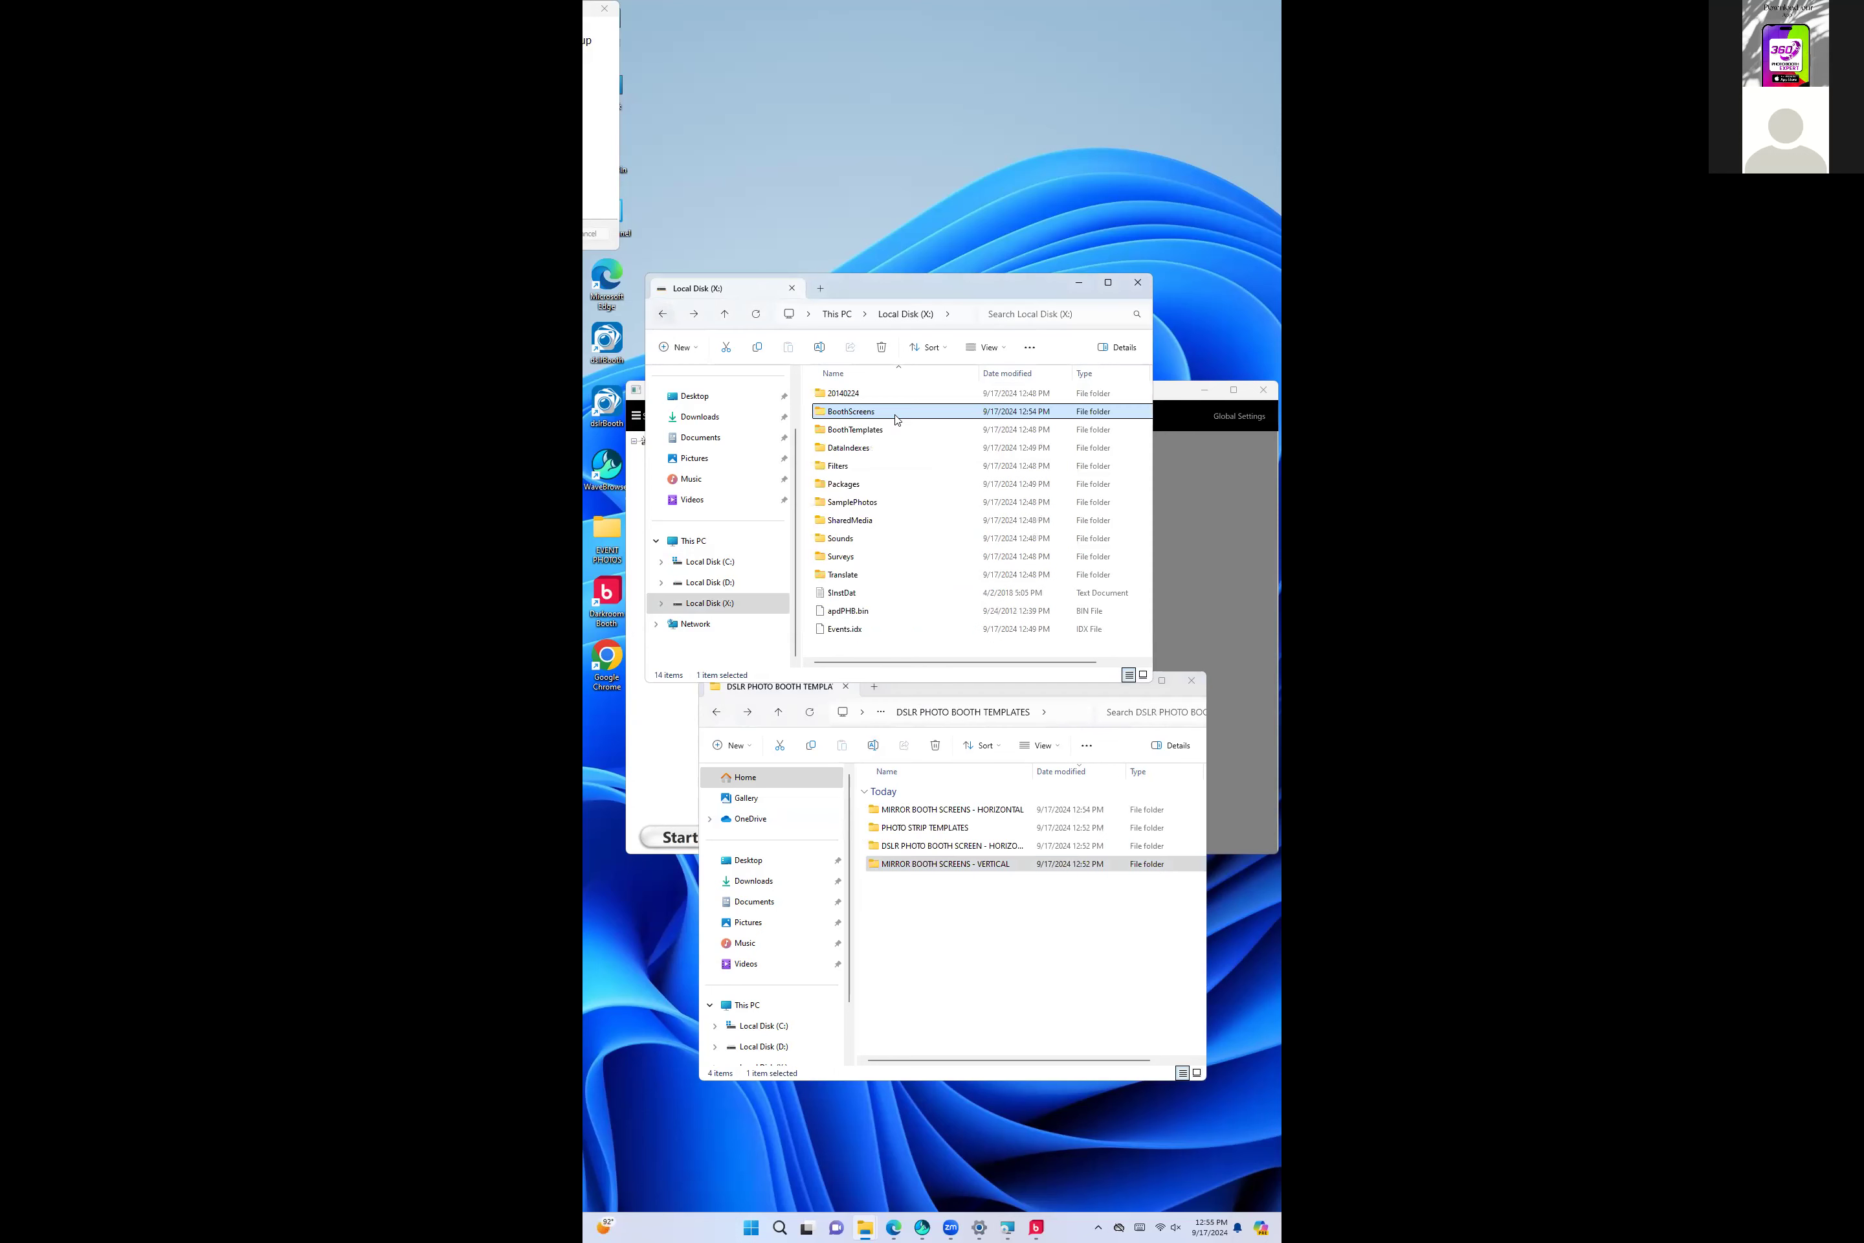
pyautogui.doubleClick(853, 430)
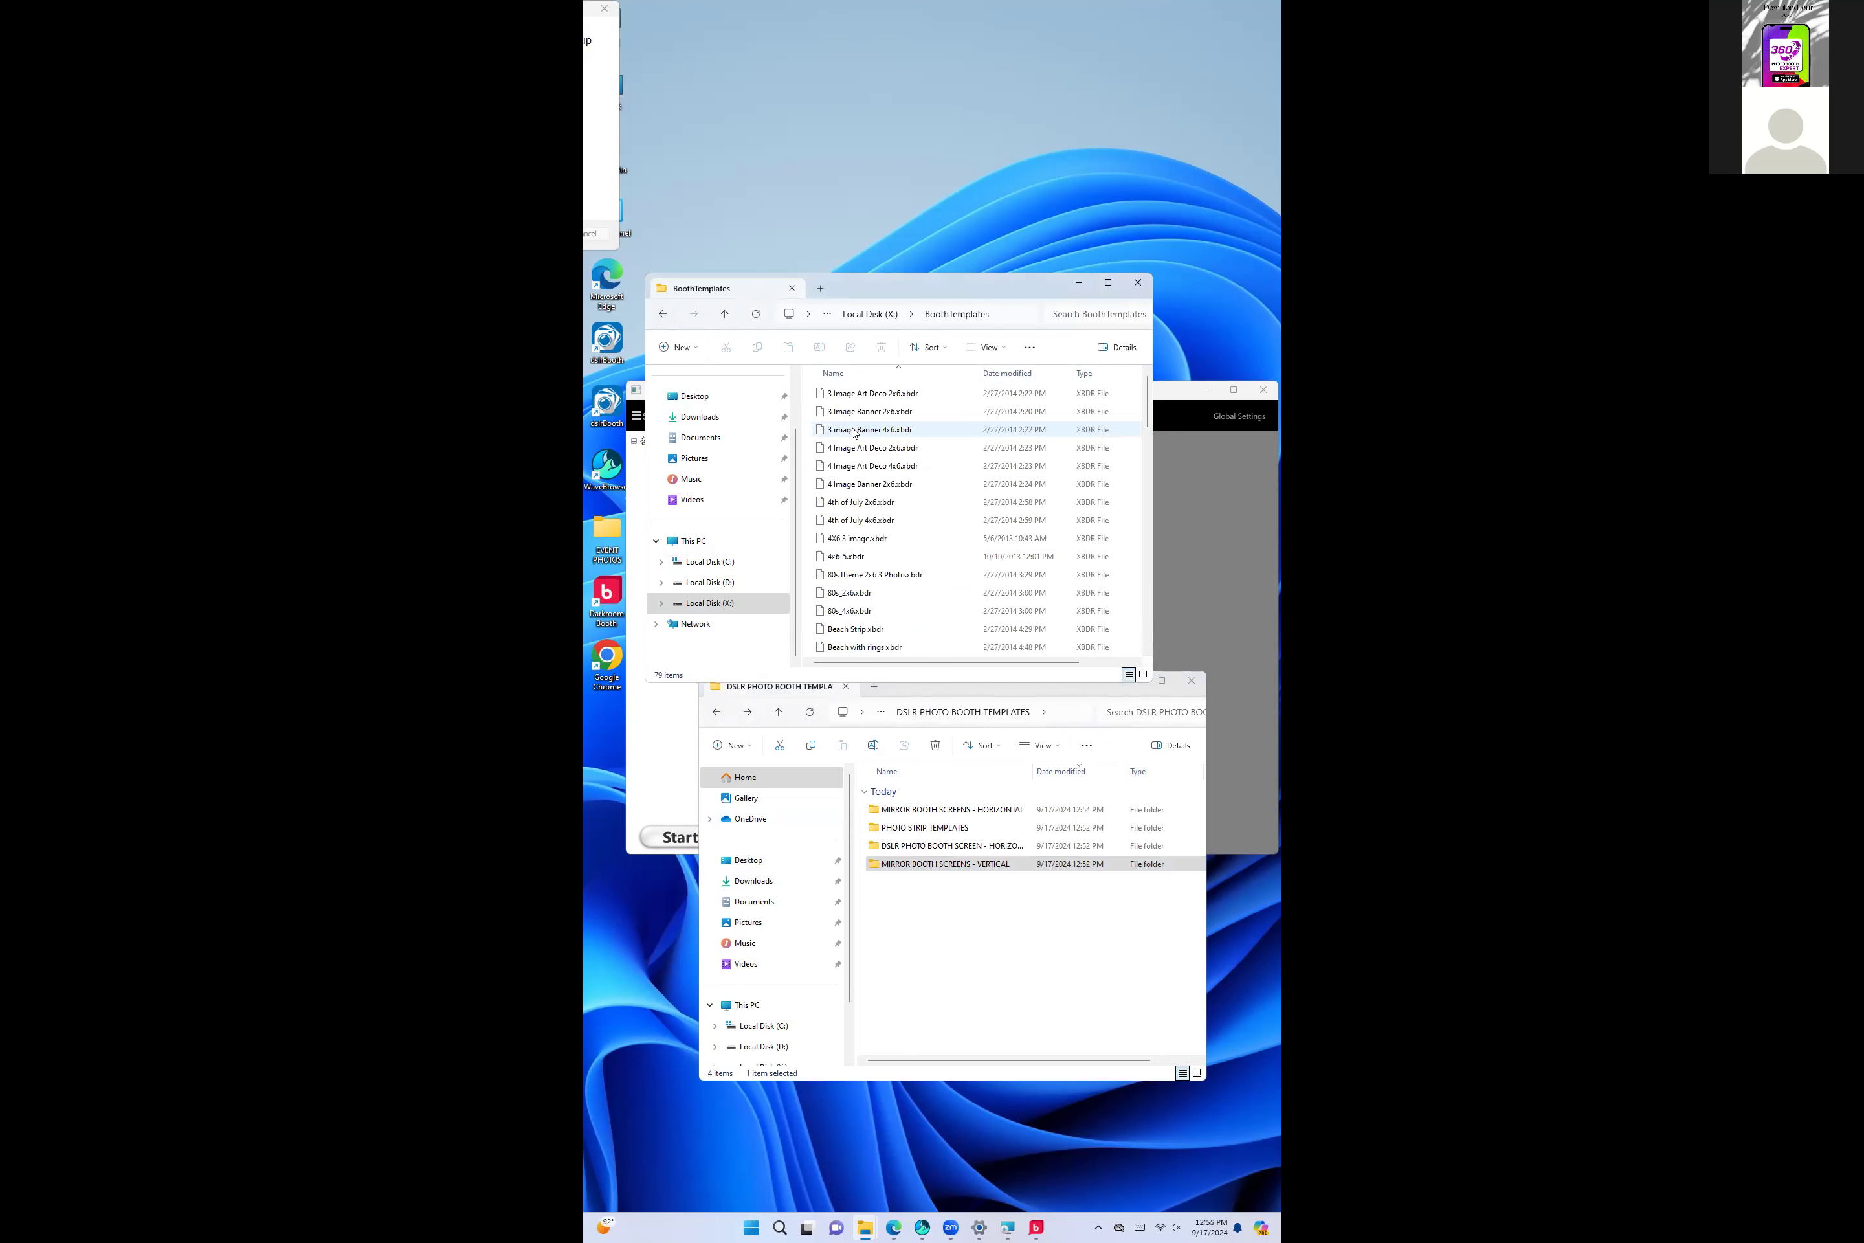
pyautogui.doubleClick(947, 829)
pyautogui.moveTo(918, 980); pyautogui.dragTo(931, 531)
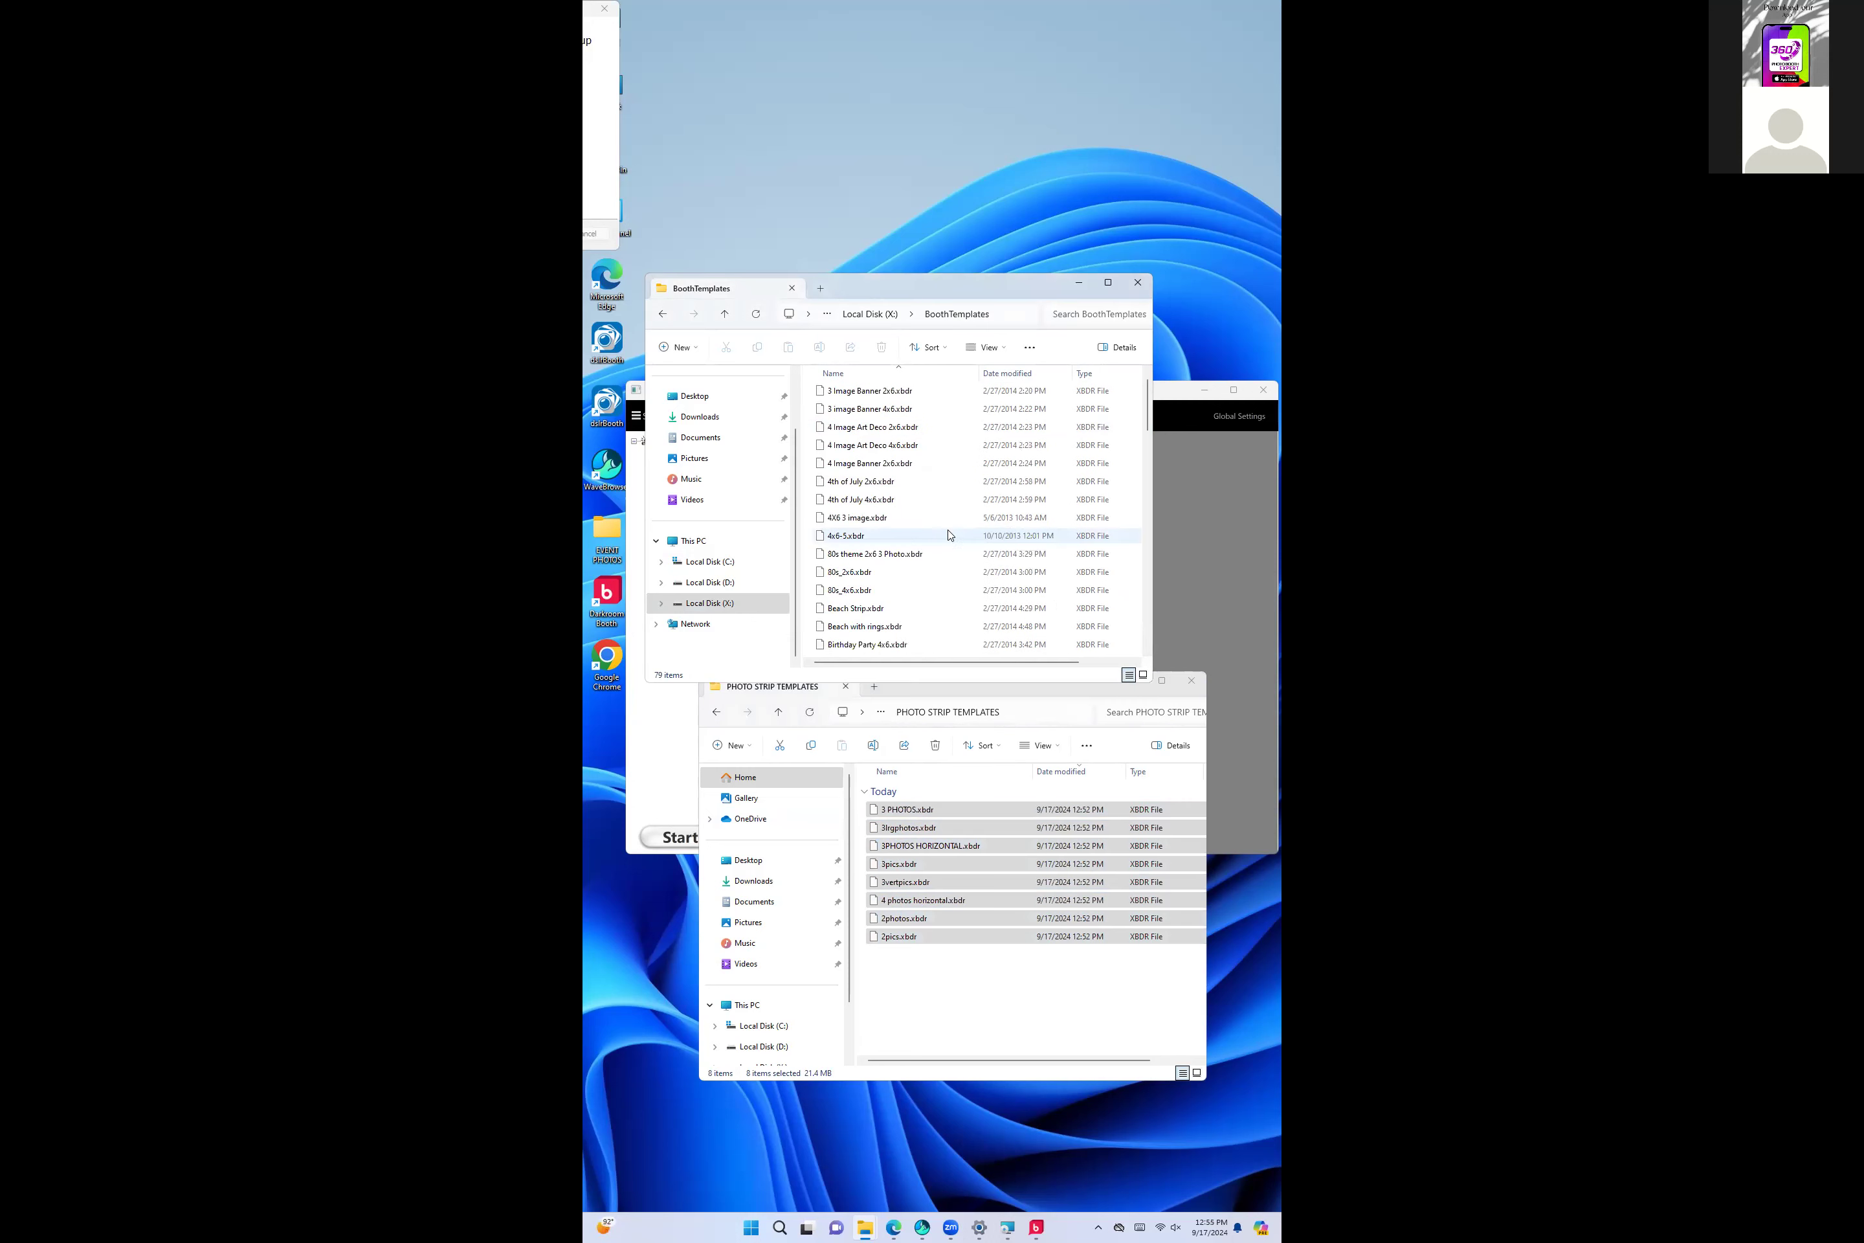
pyautogui.click(1195, 683)
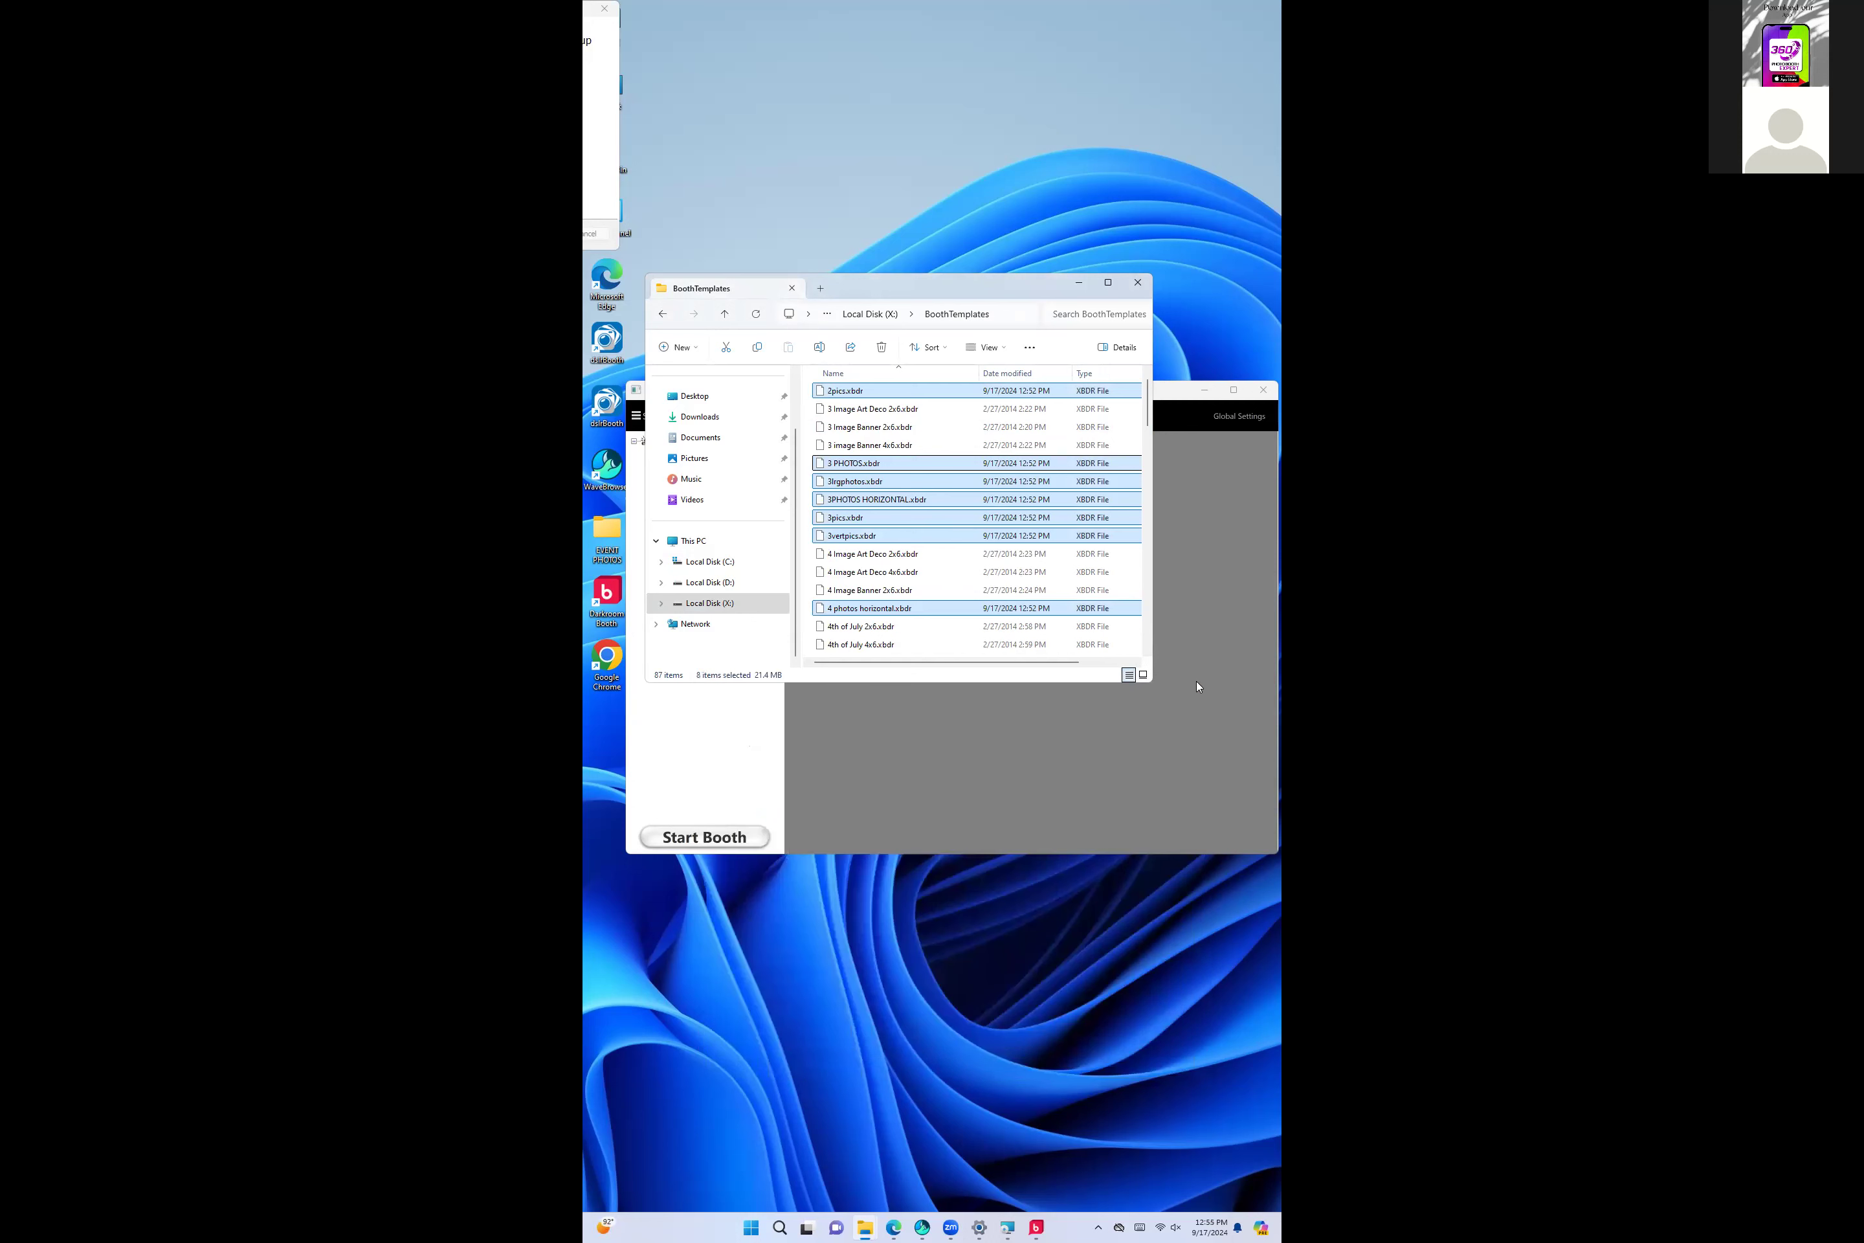
pyautogui.click(1138, 282)
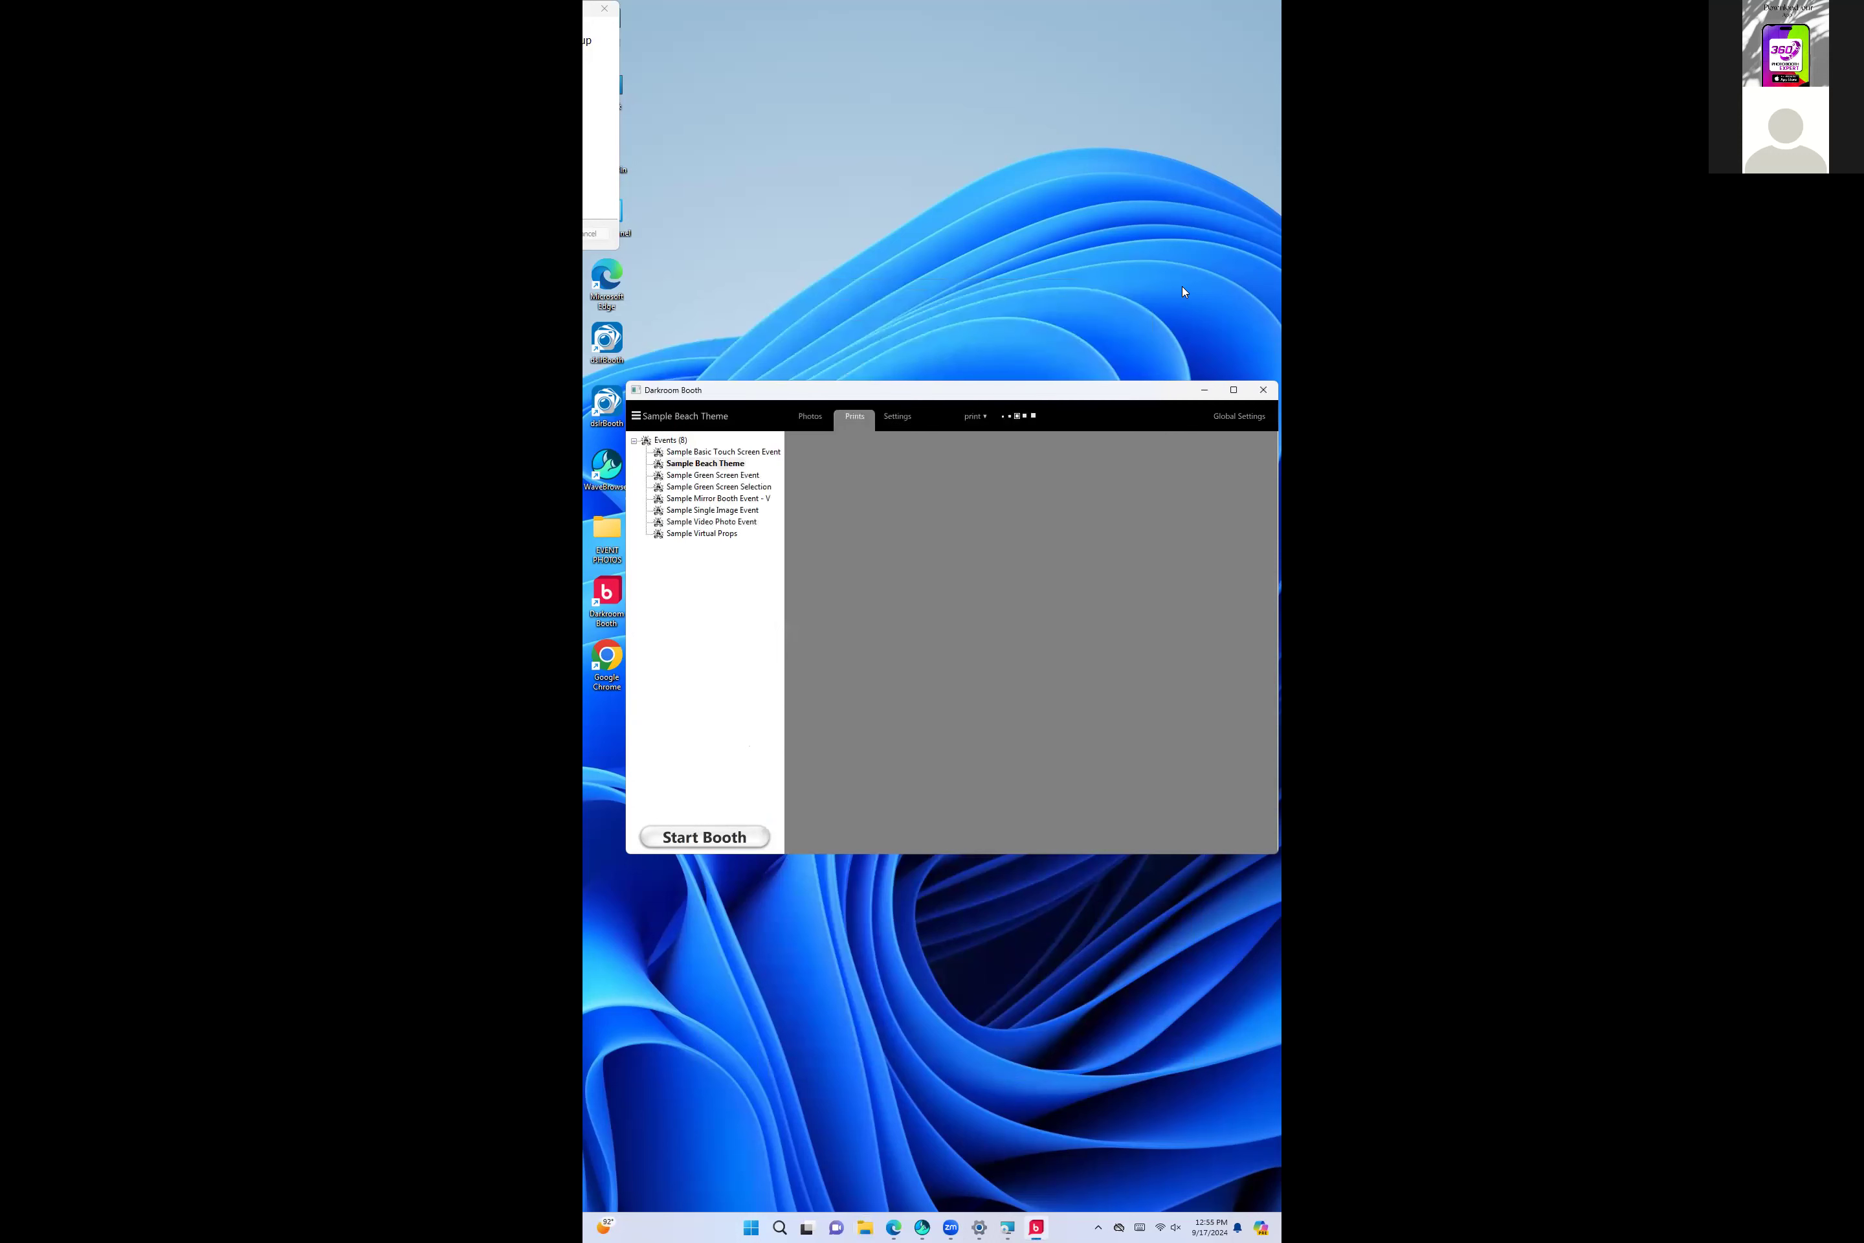
# Maximize the Darkroom Booth window and open the event actions menu
pyautogui.click(1234, 390)
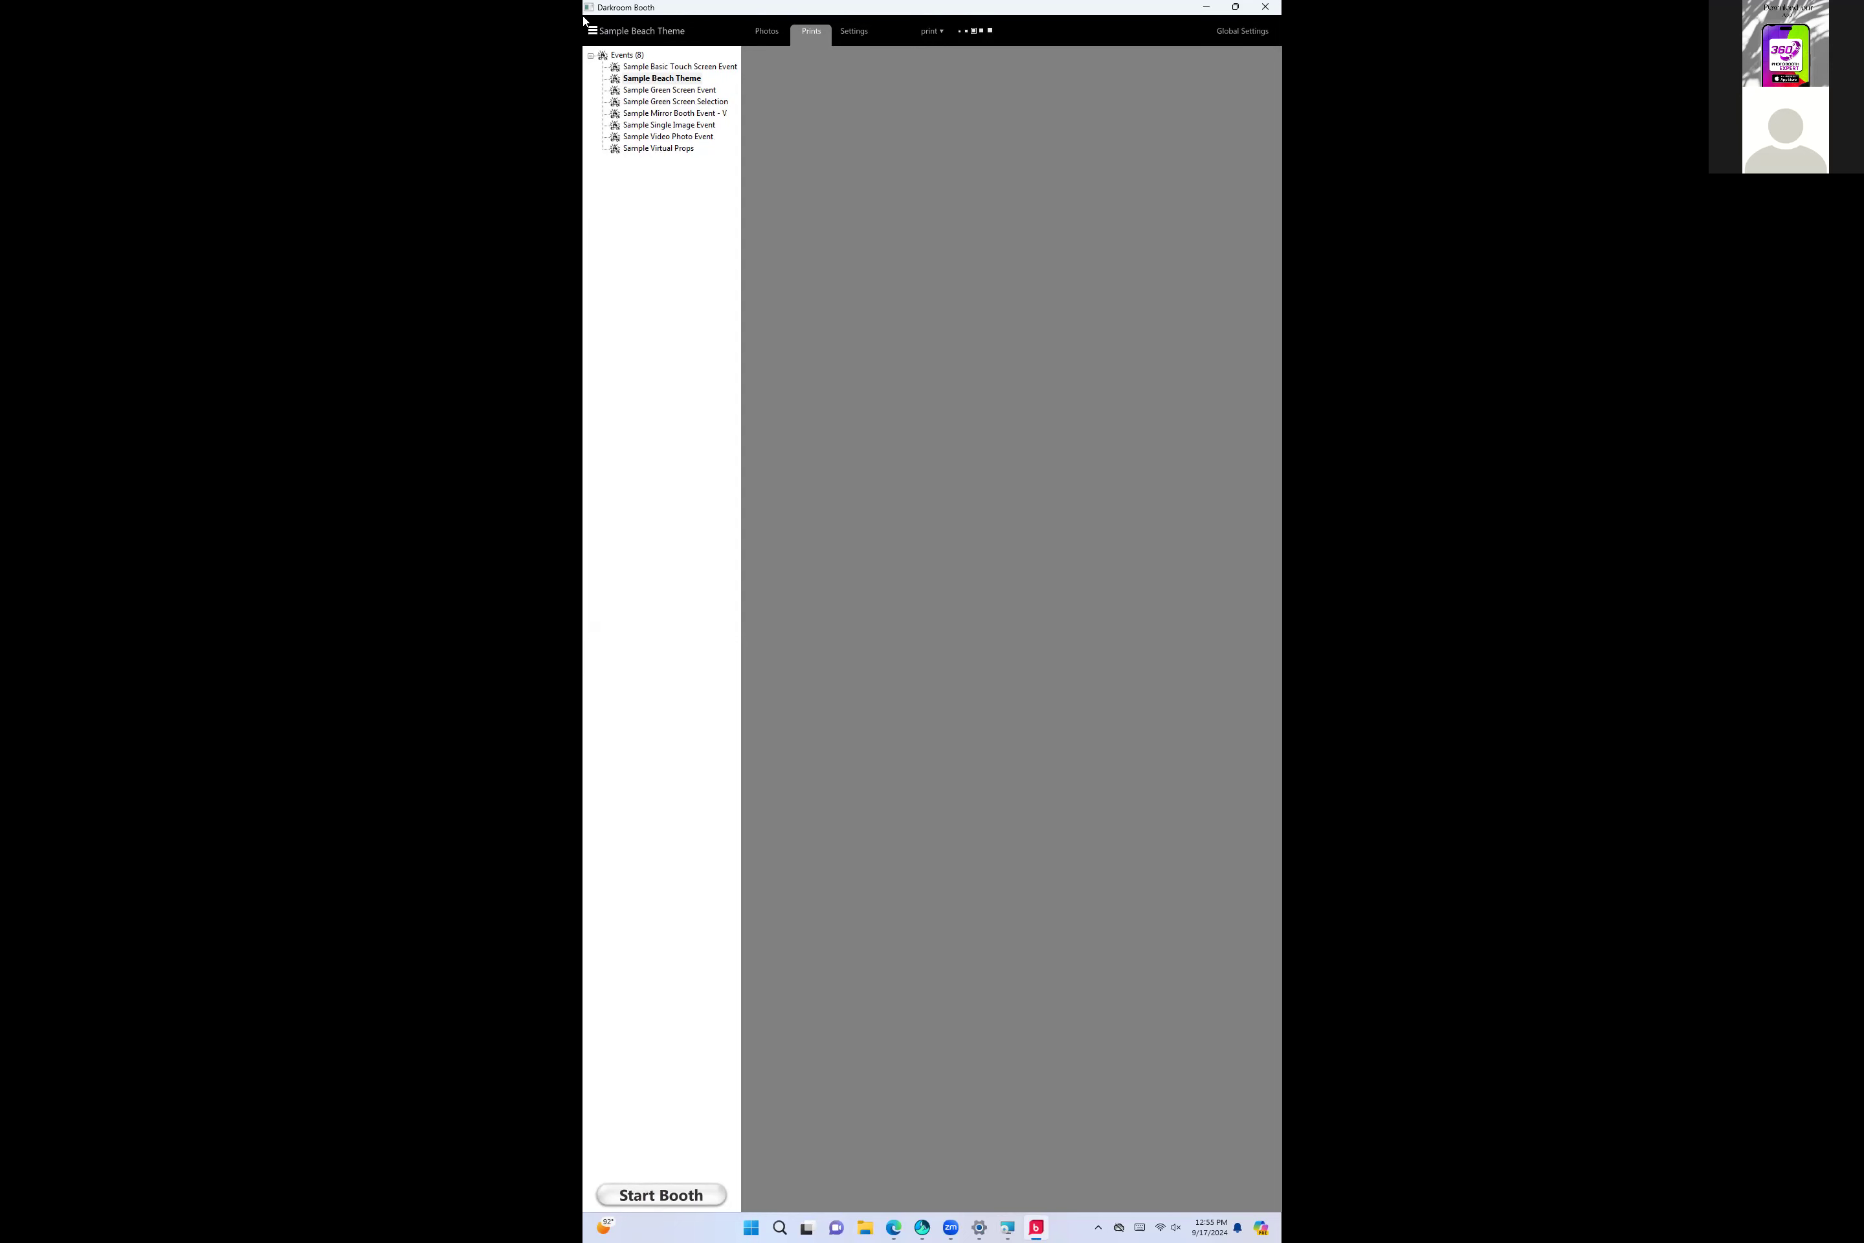
pyautogui.click(594, 33)
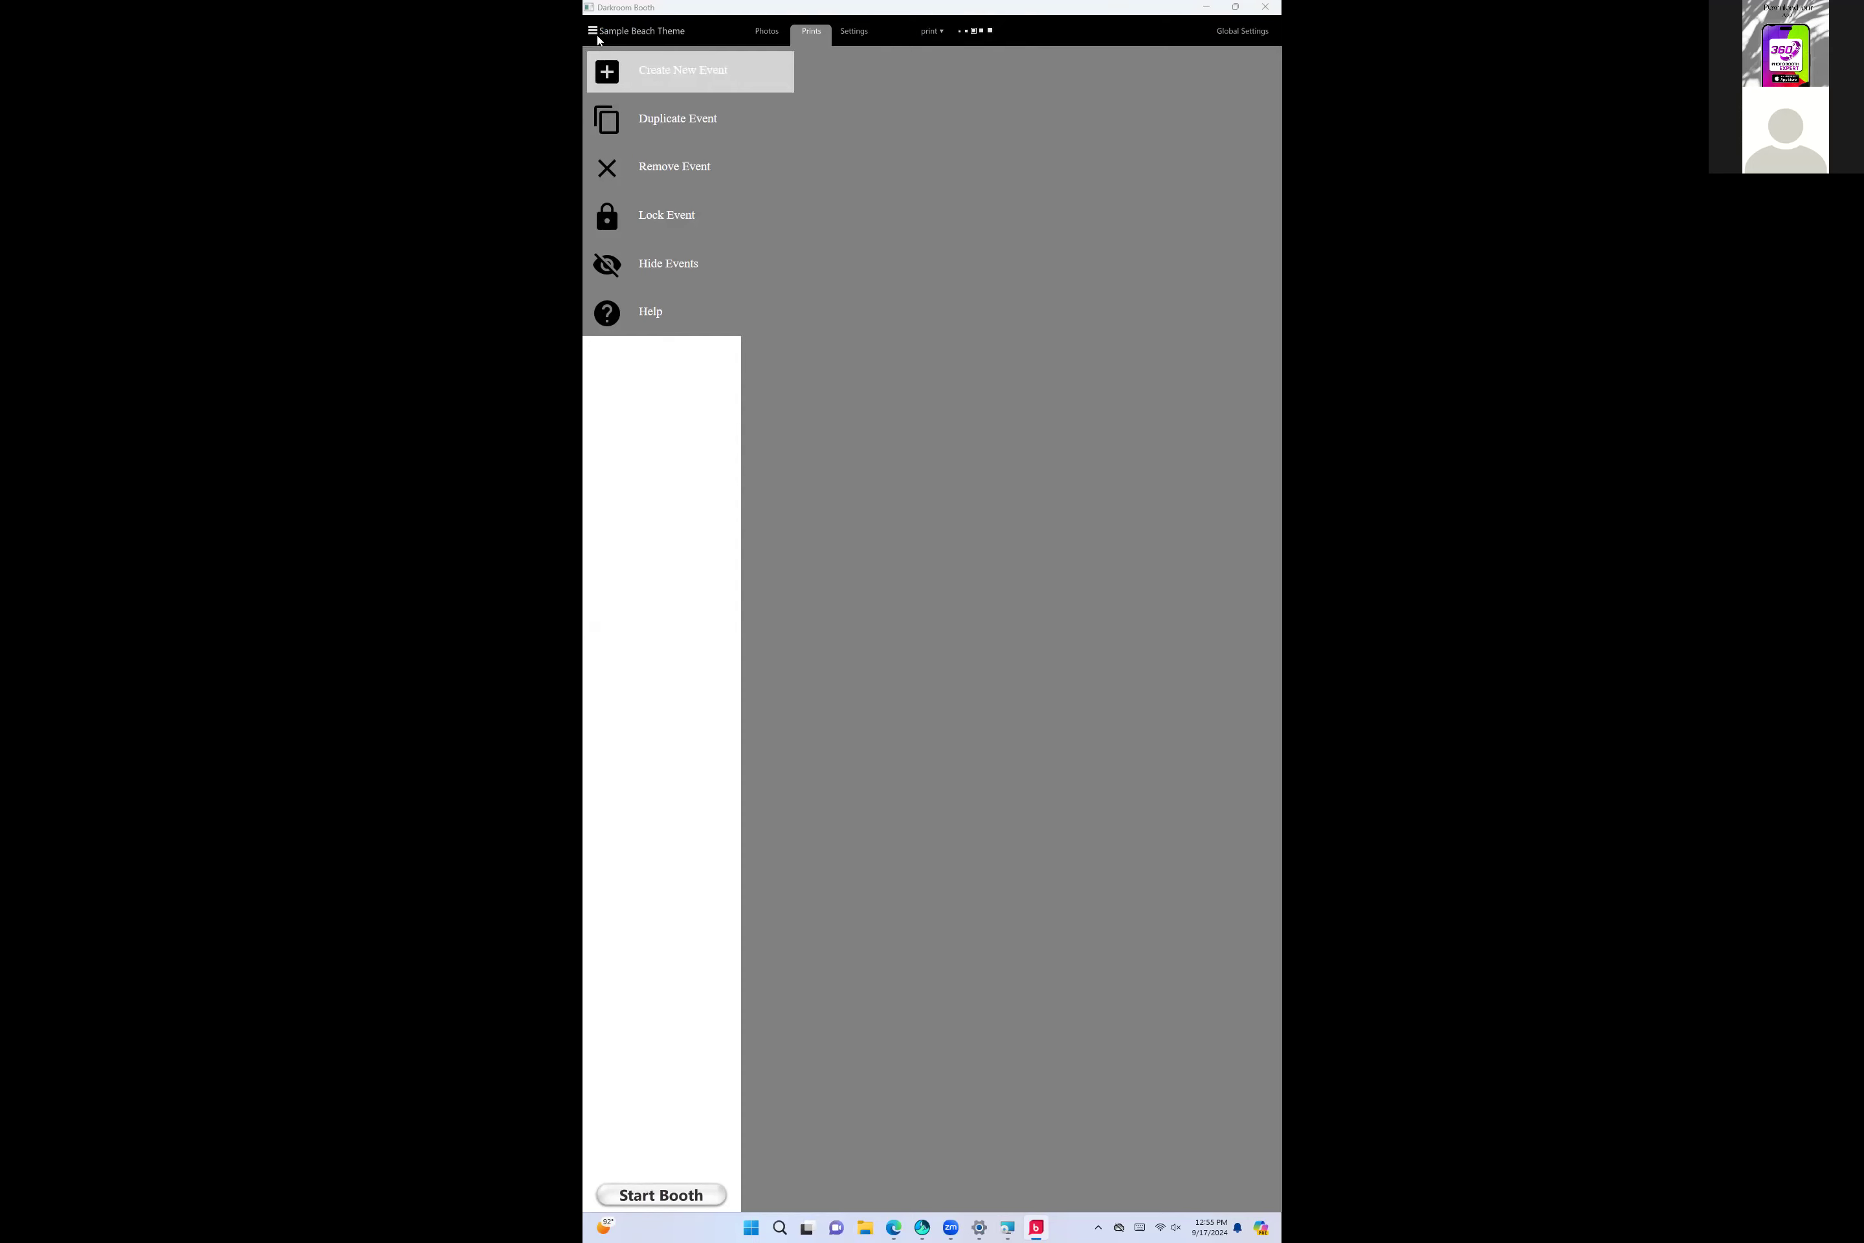
# Create event '2X6EVENTS' copying settings from Sample Basic Touch Screen Event
pyautogui.click(720, 74)
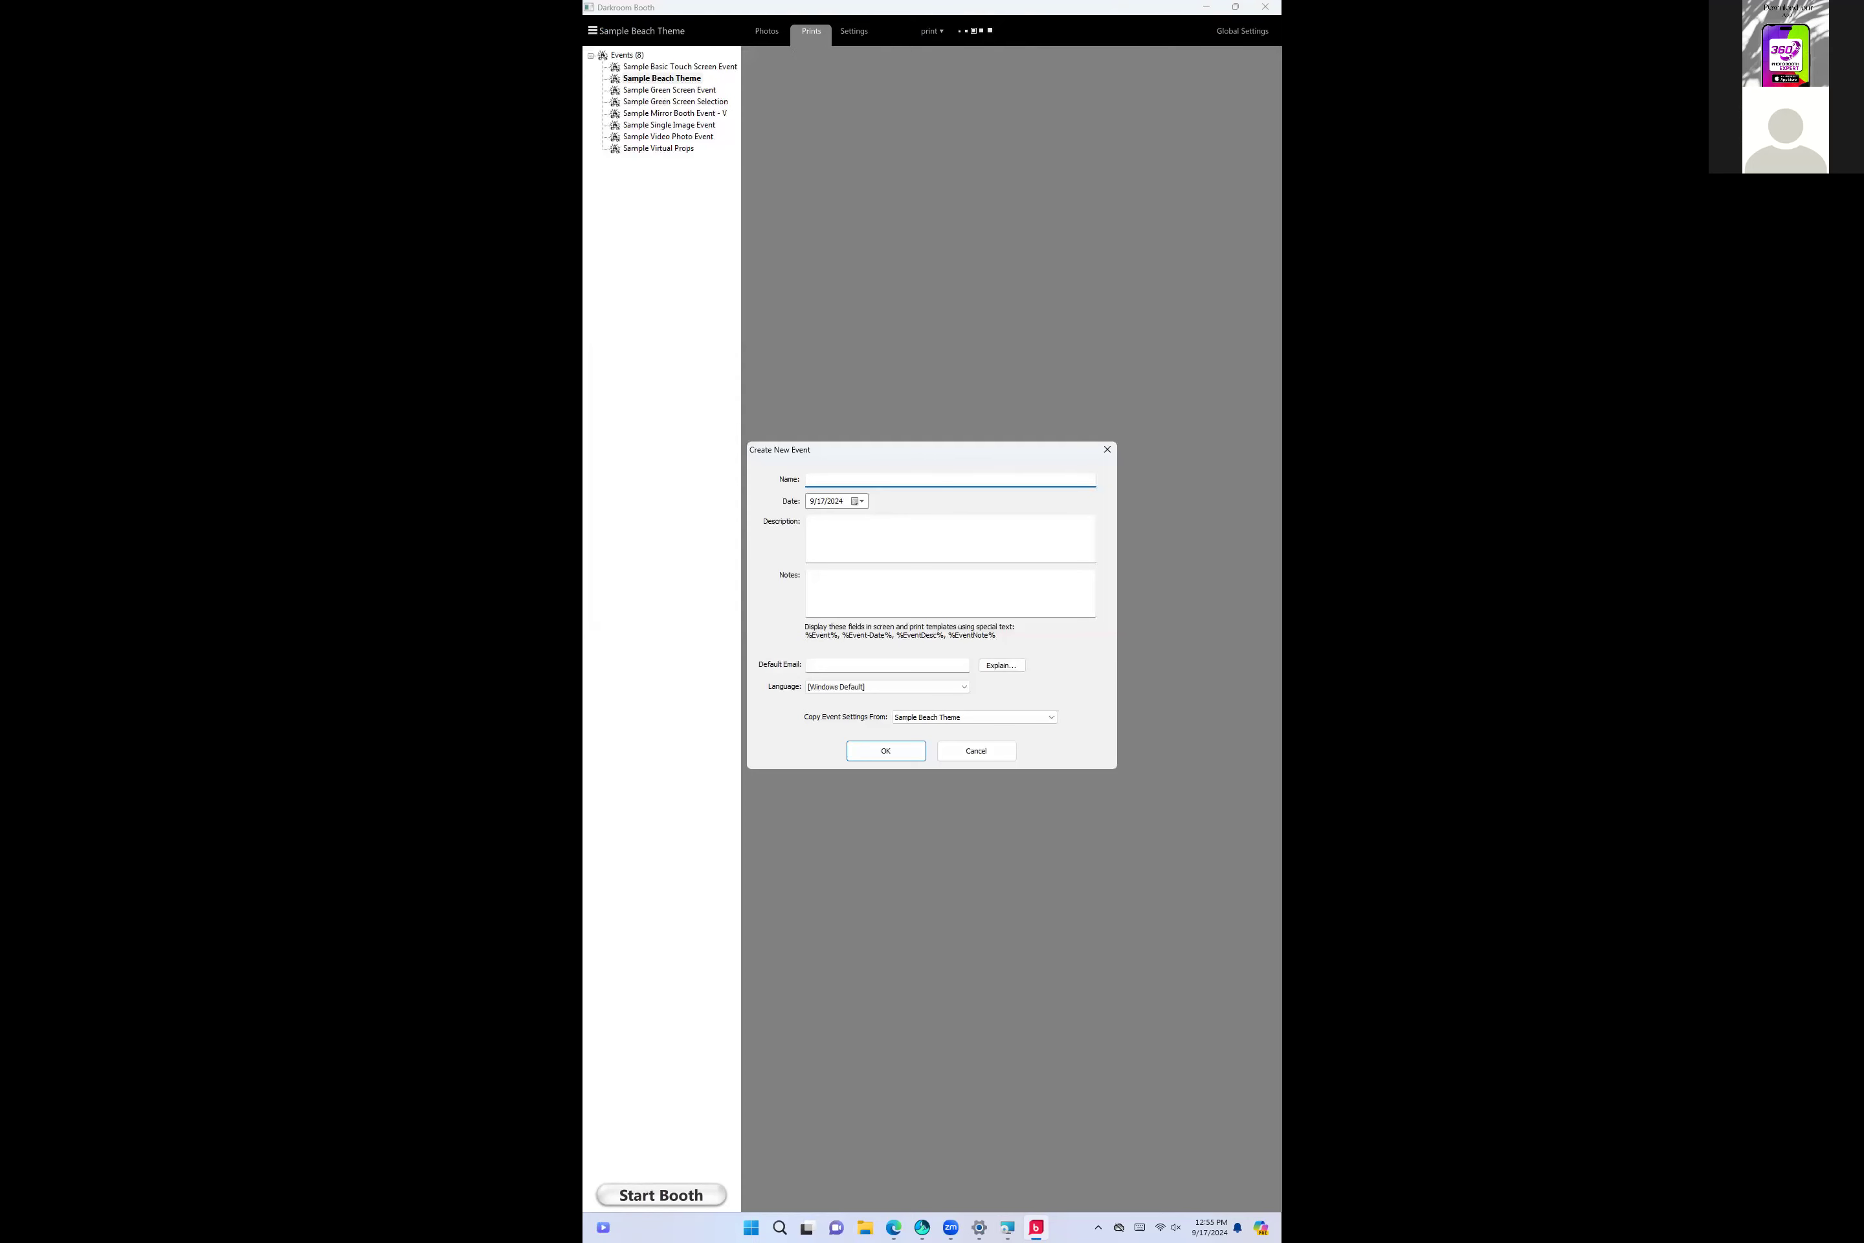
pyautogui.write('2X6 eVENTS')
pyautogui.press('BackSpace')
pyautogui.press('BackSpace')
pyautogui.press('BackSpace')
pyautogui.press('BackSpace')
pyautogui.write('VENT')
pyautogui.click(969, 719)
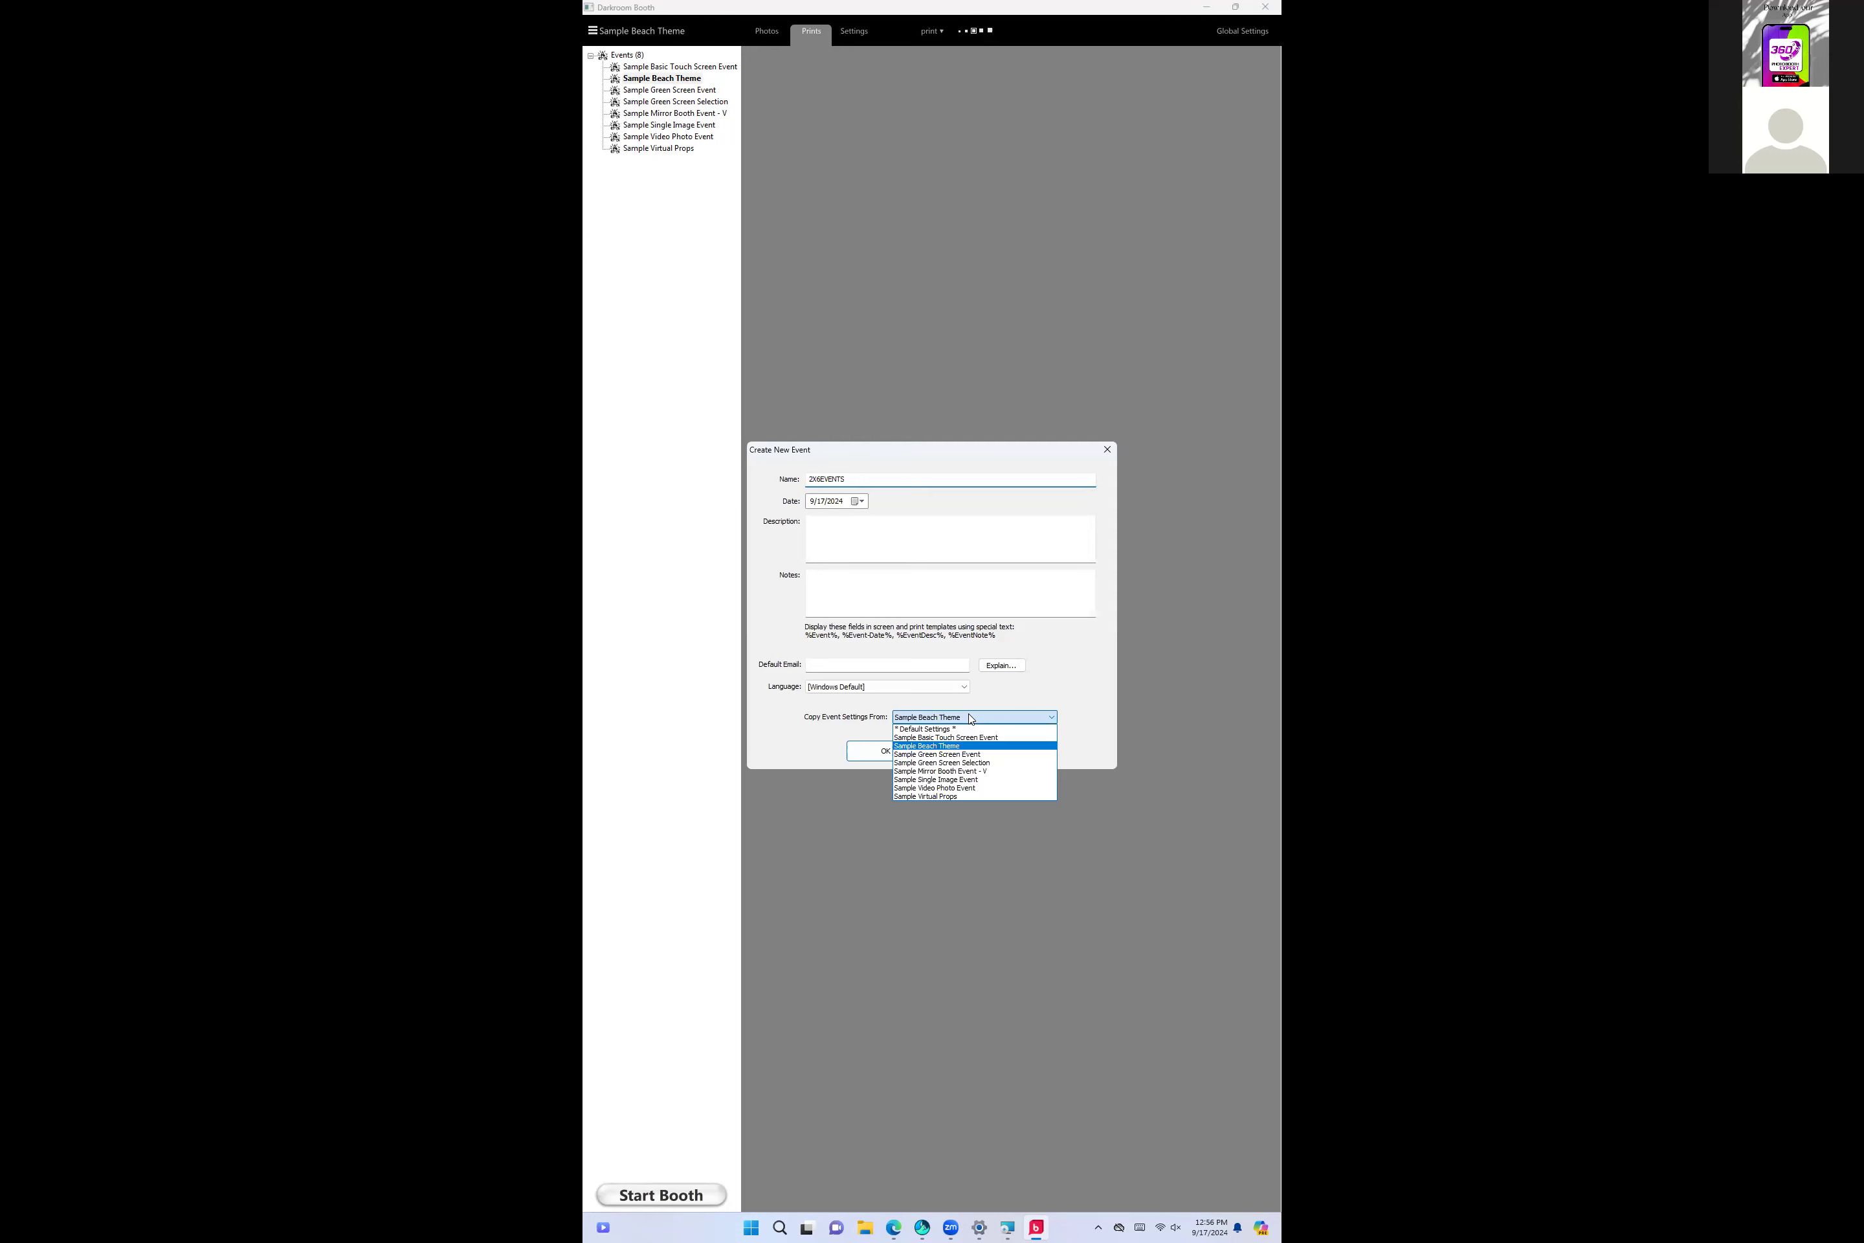
pyautogui.click(972, 738)
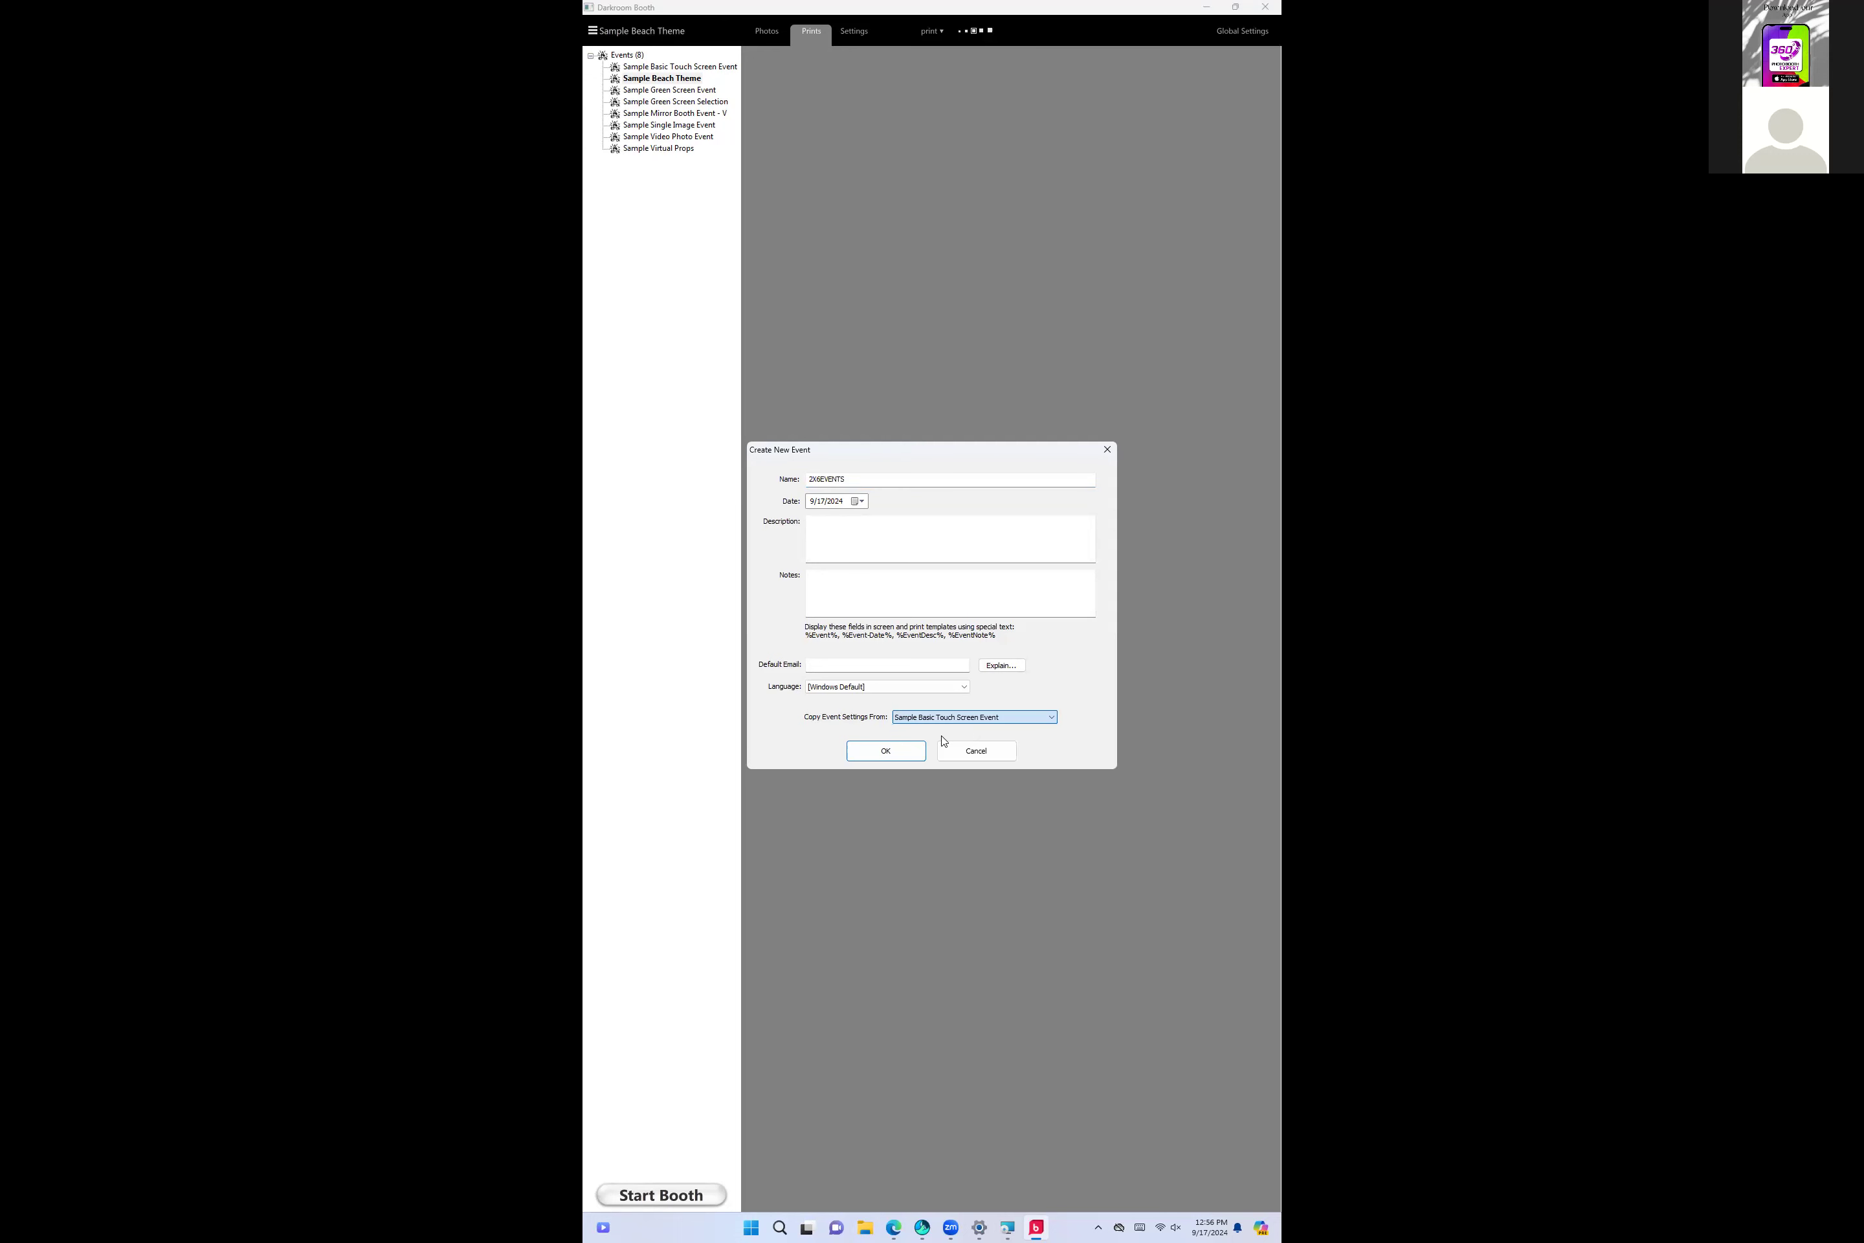
pyautogui.click(862, 756)
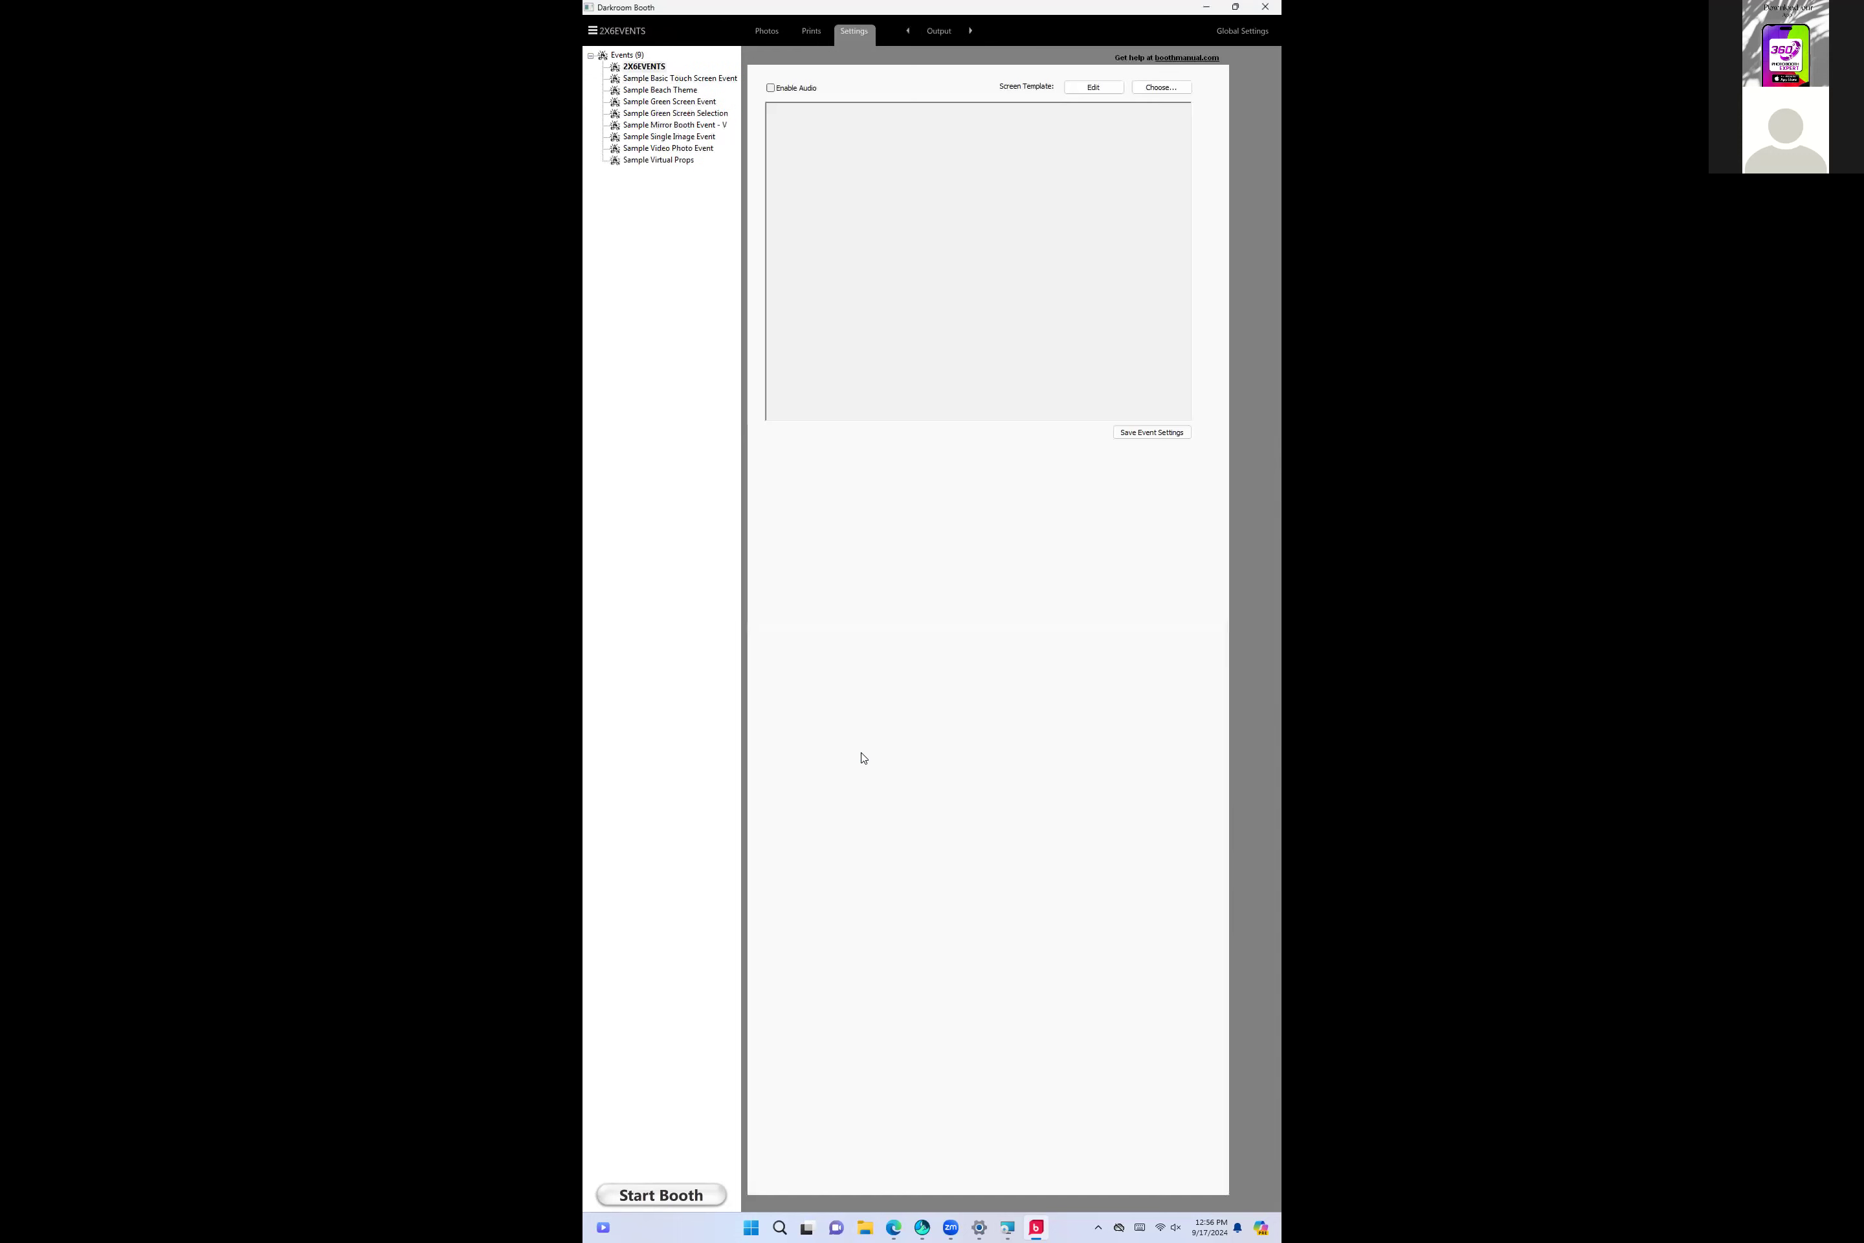
# Preview the screen templates of the five sample events
pyautogui.click(629, 79)
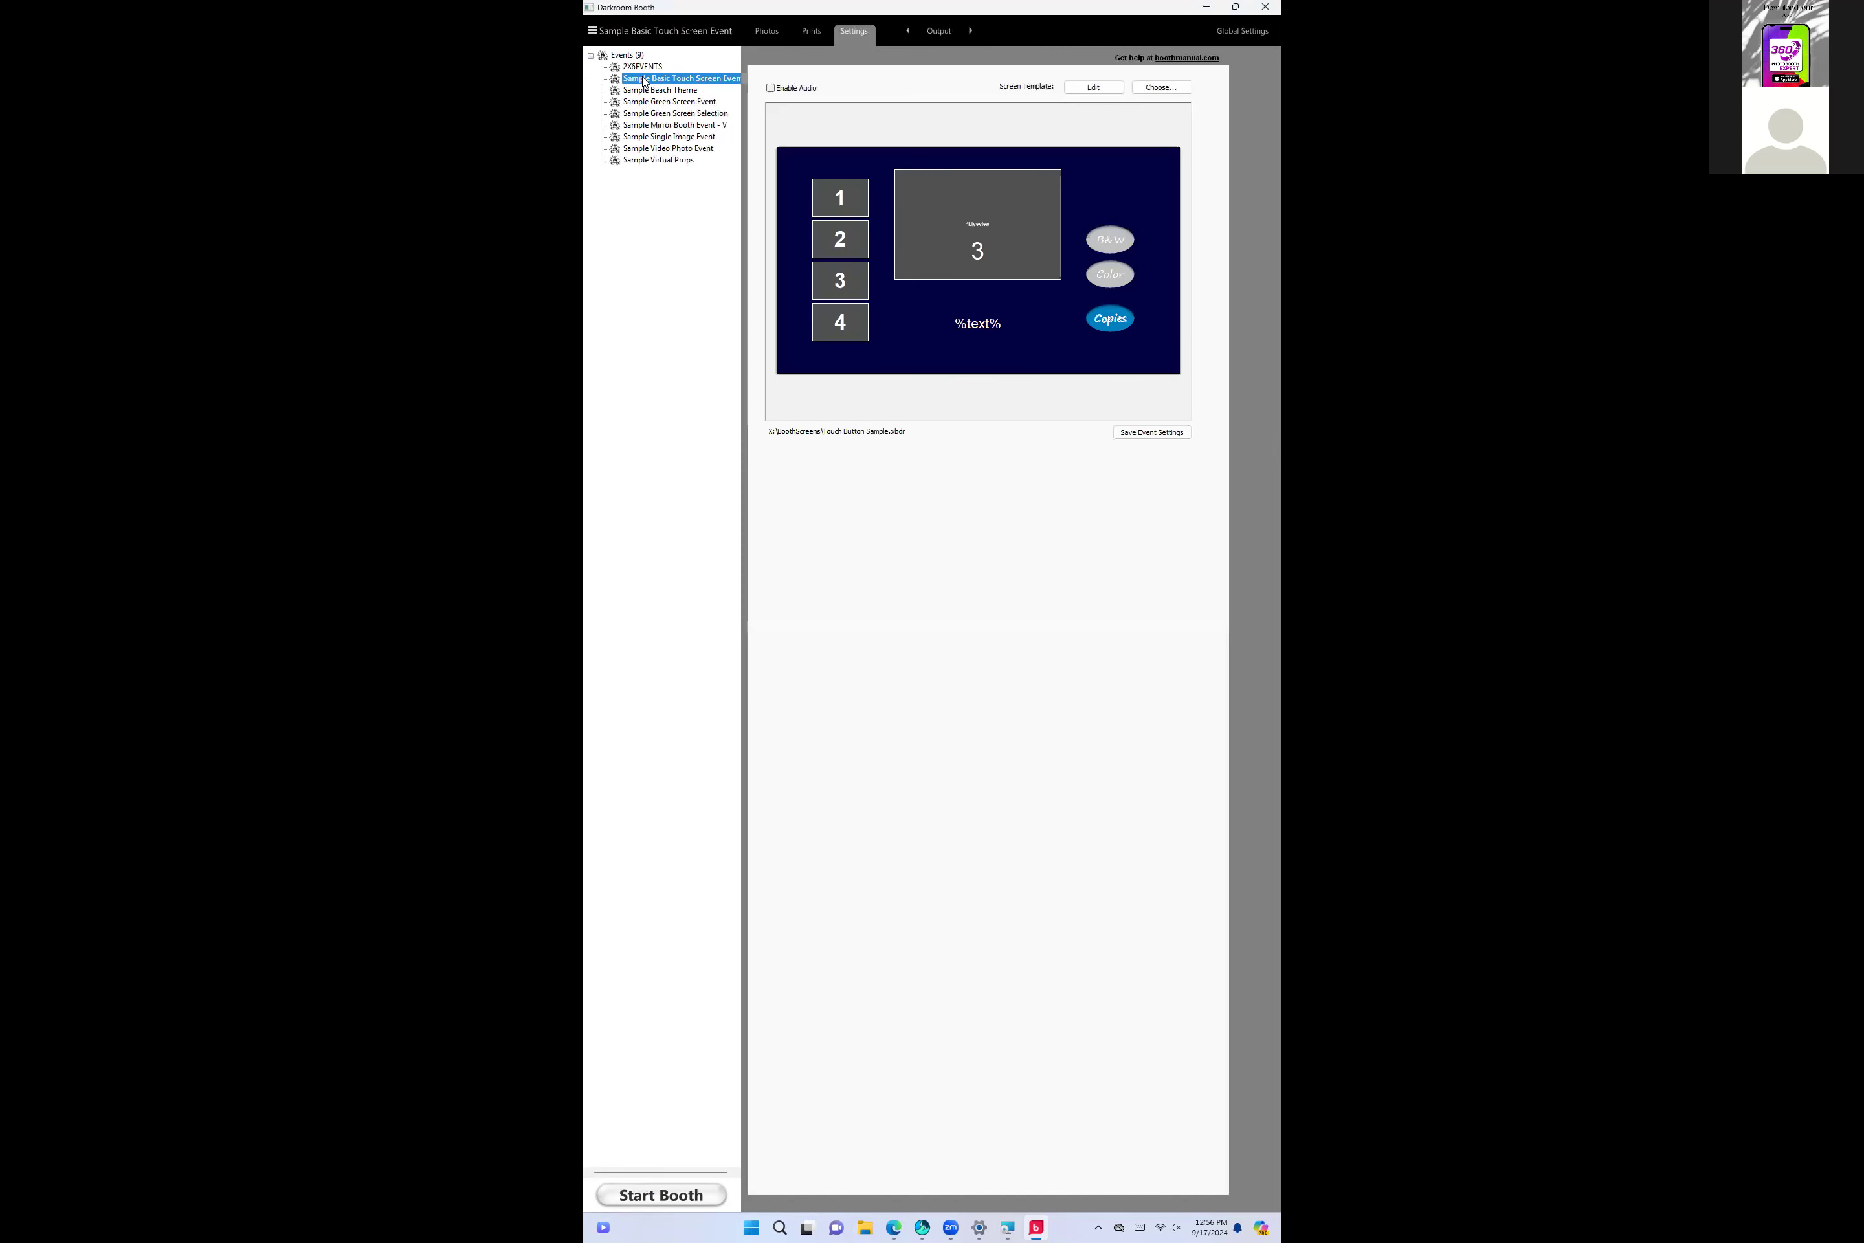
pyautogui.click(649, 94)
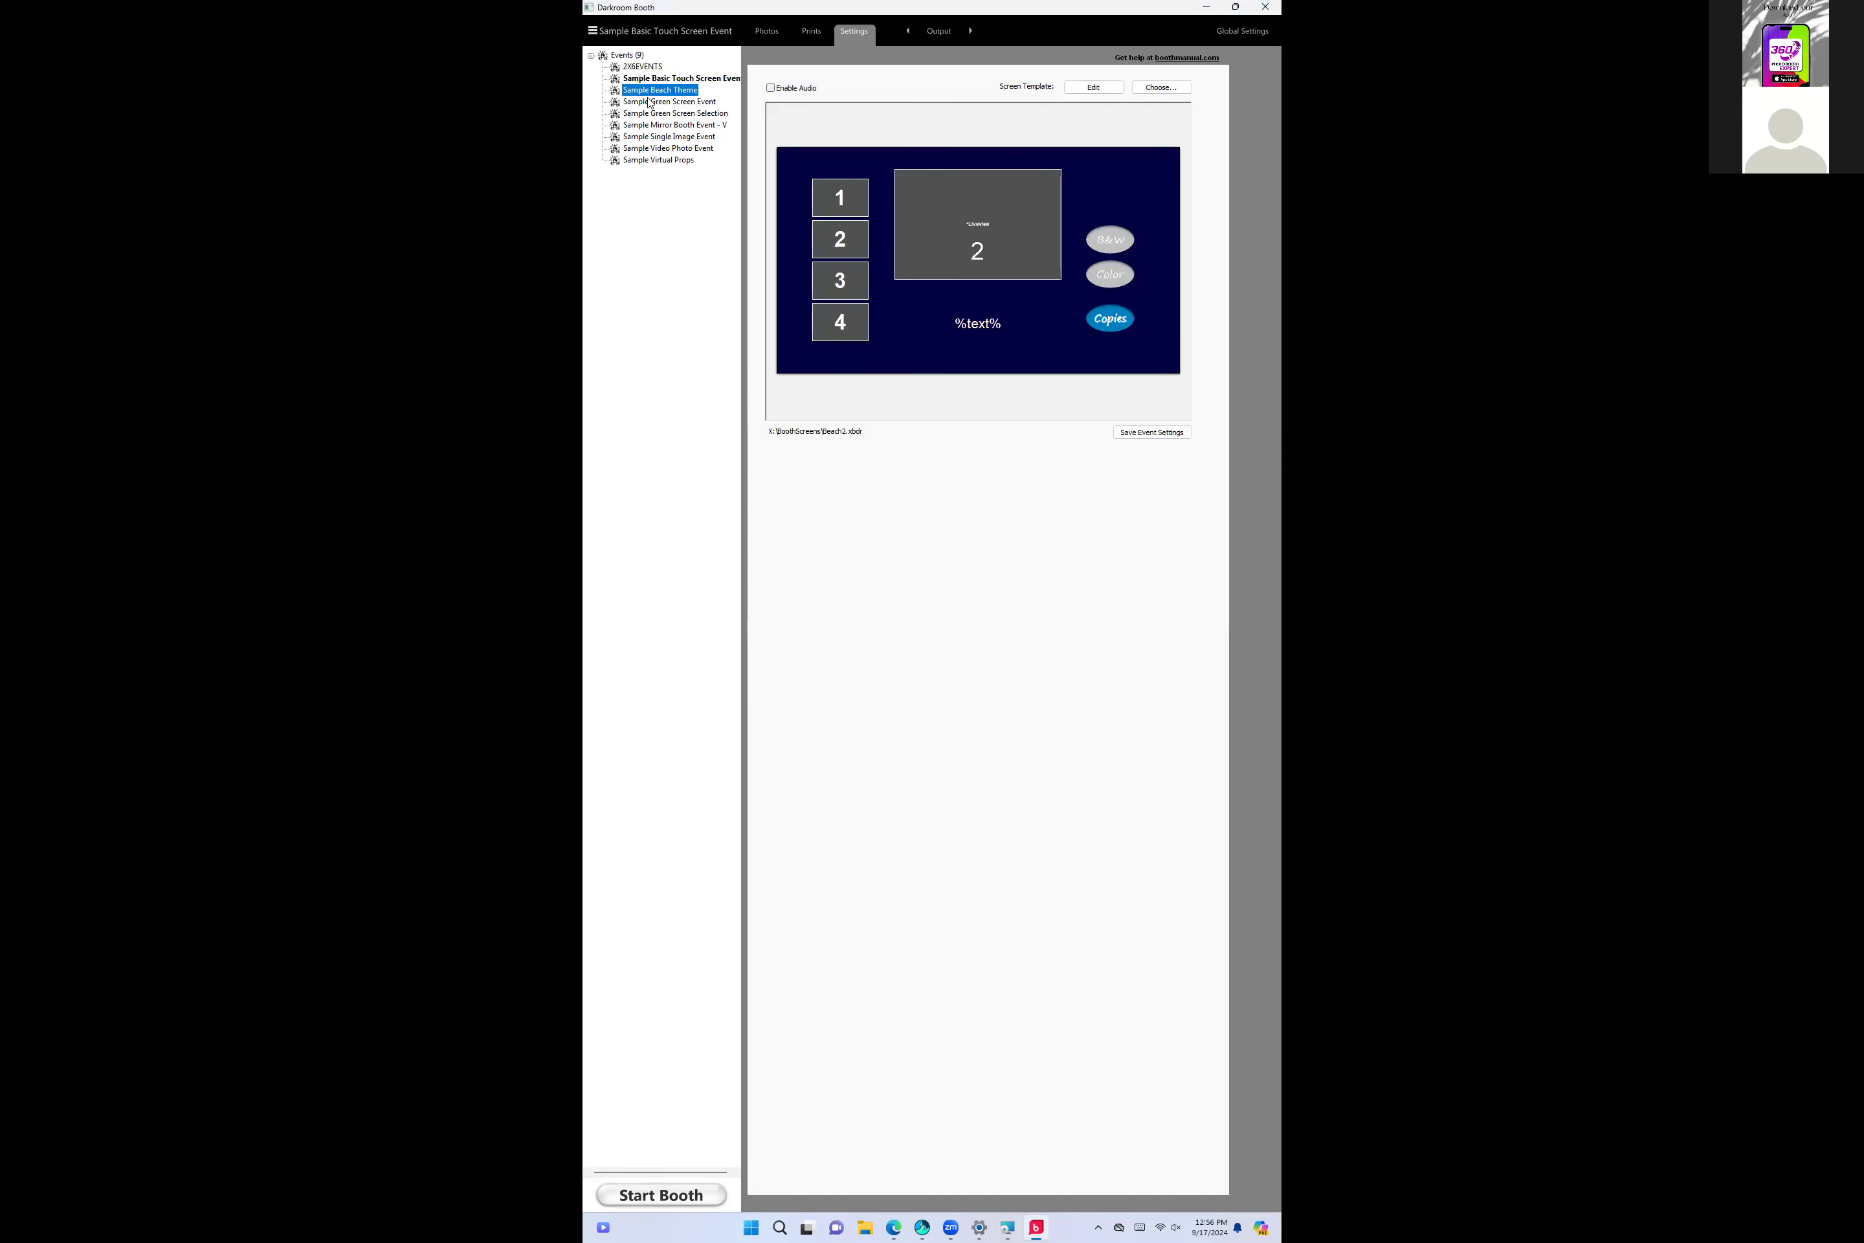
pyautogui.click(650, 102)
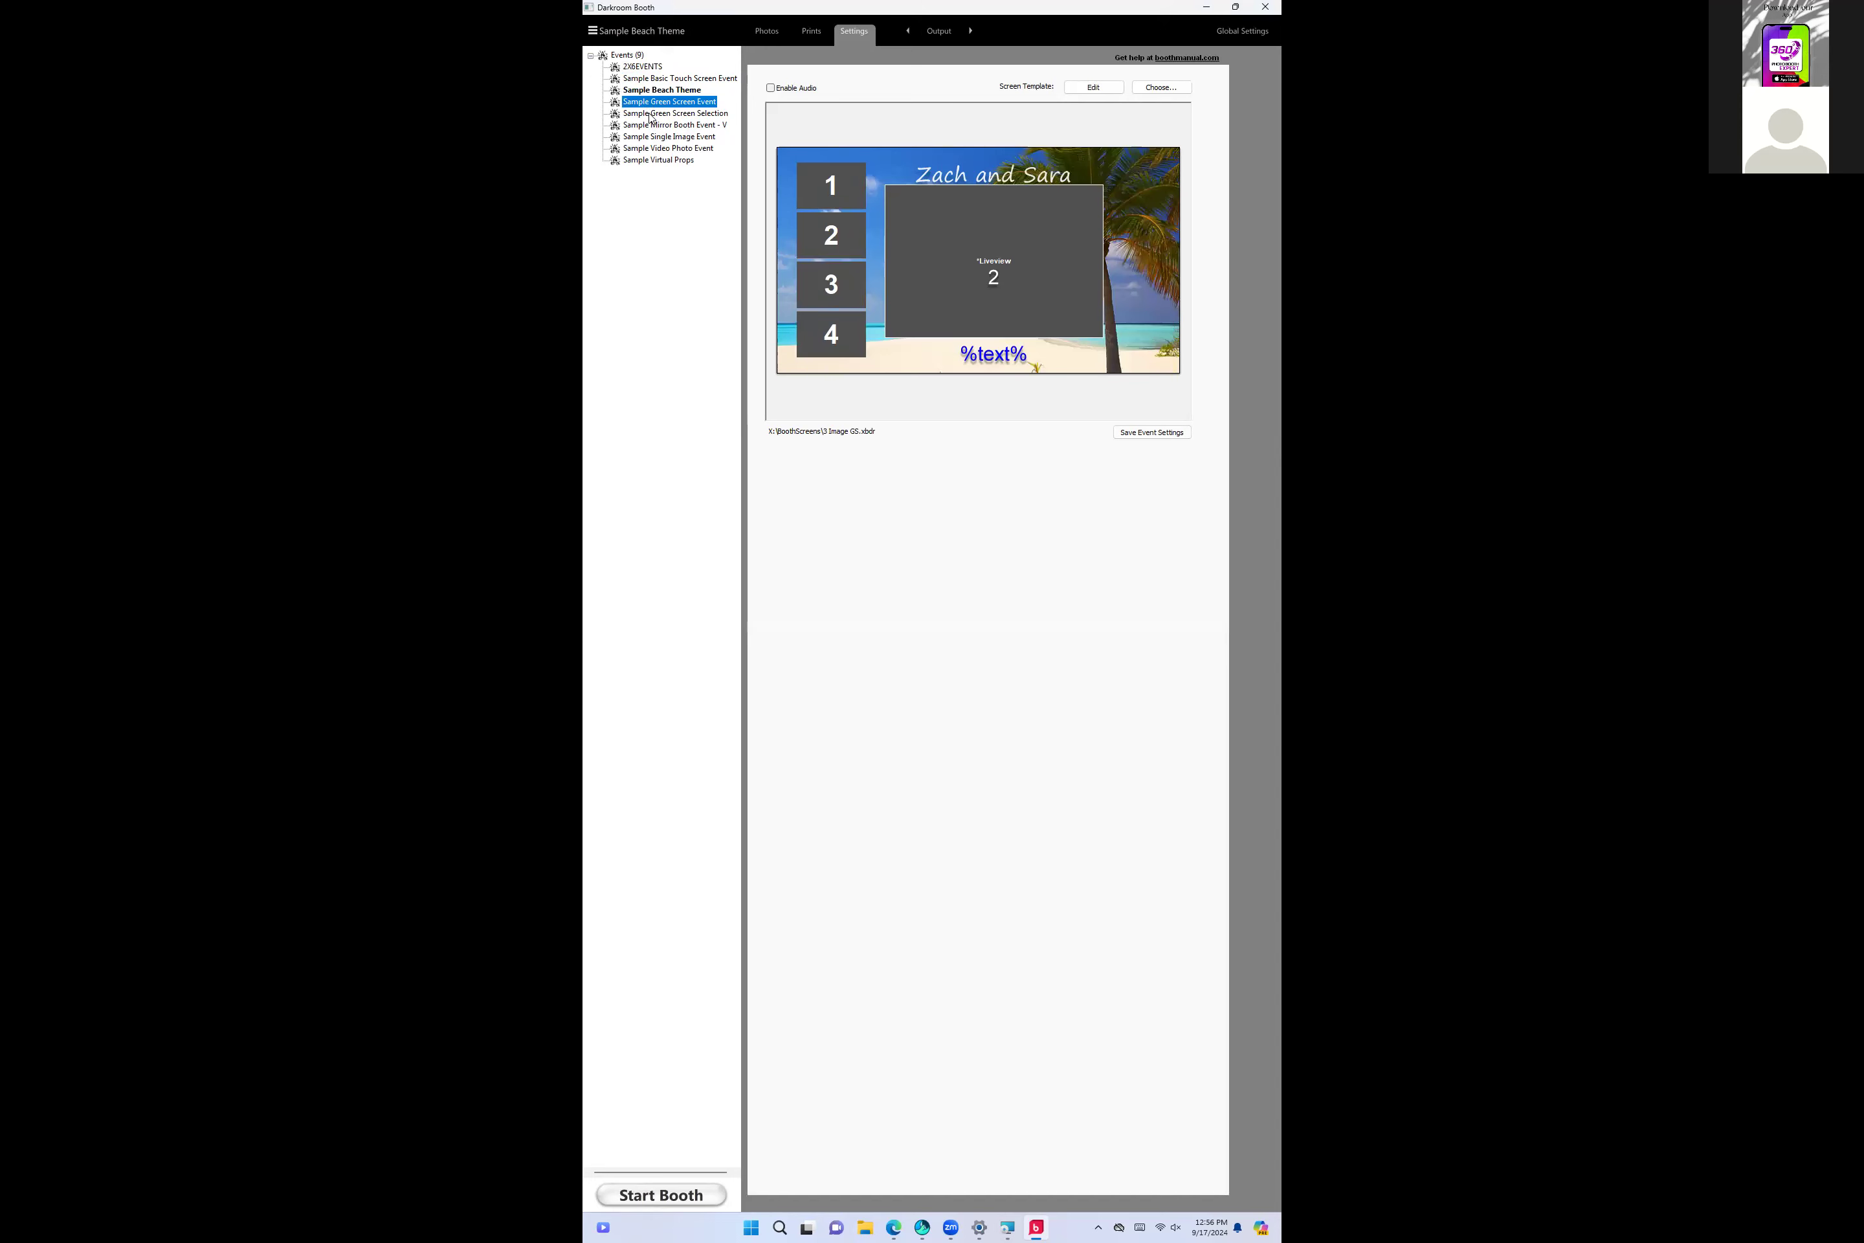
pyautogui.click(653, 114)
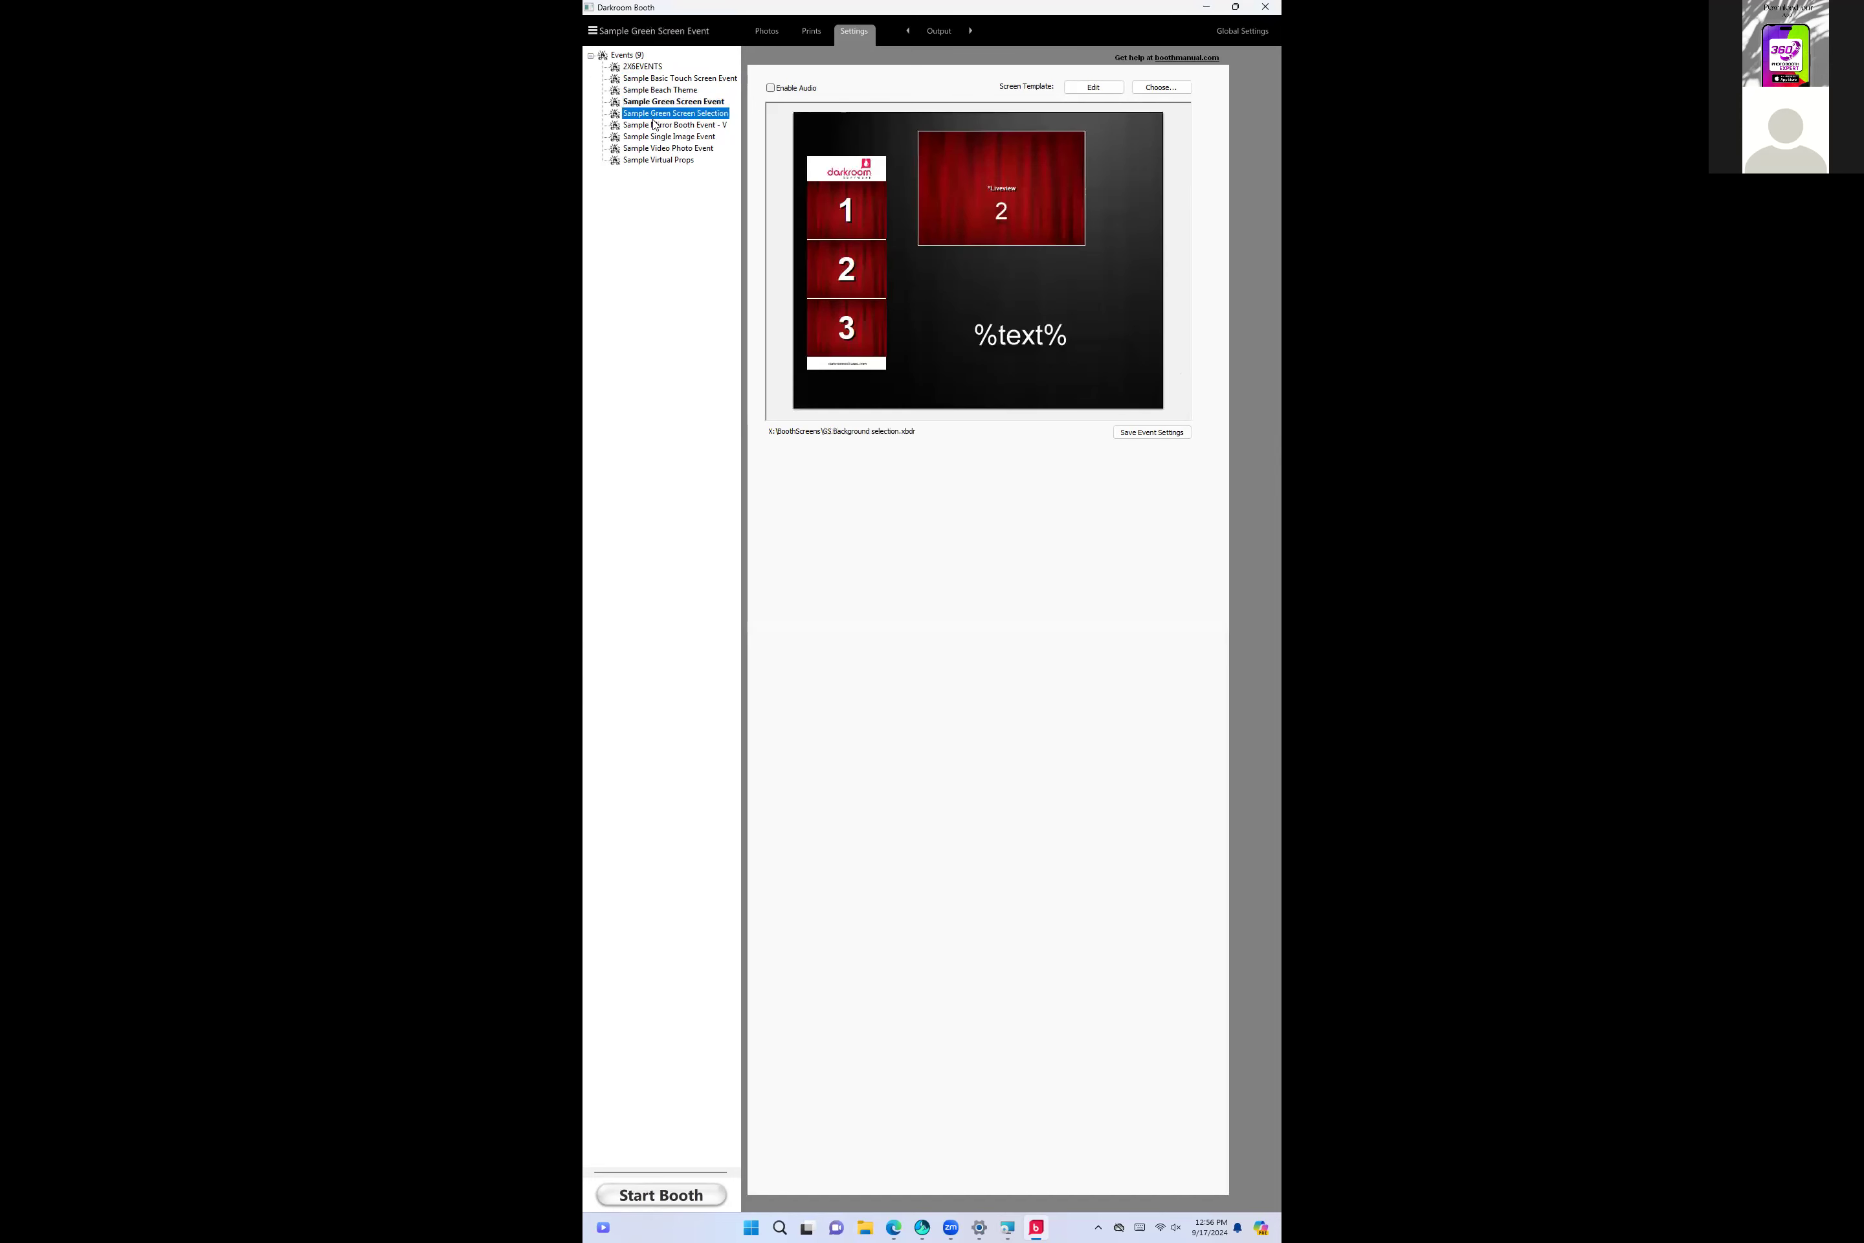
pyautogui.click(660, 137)
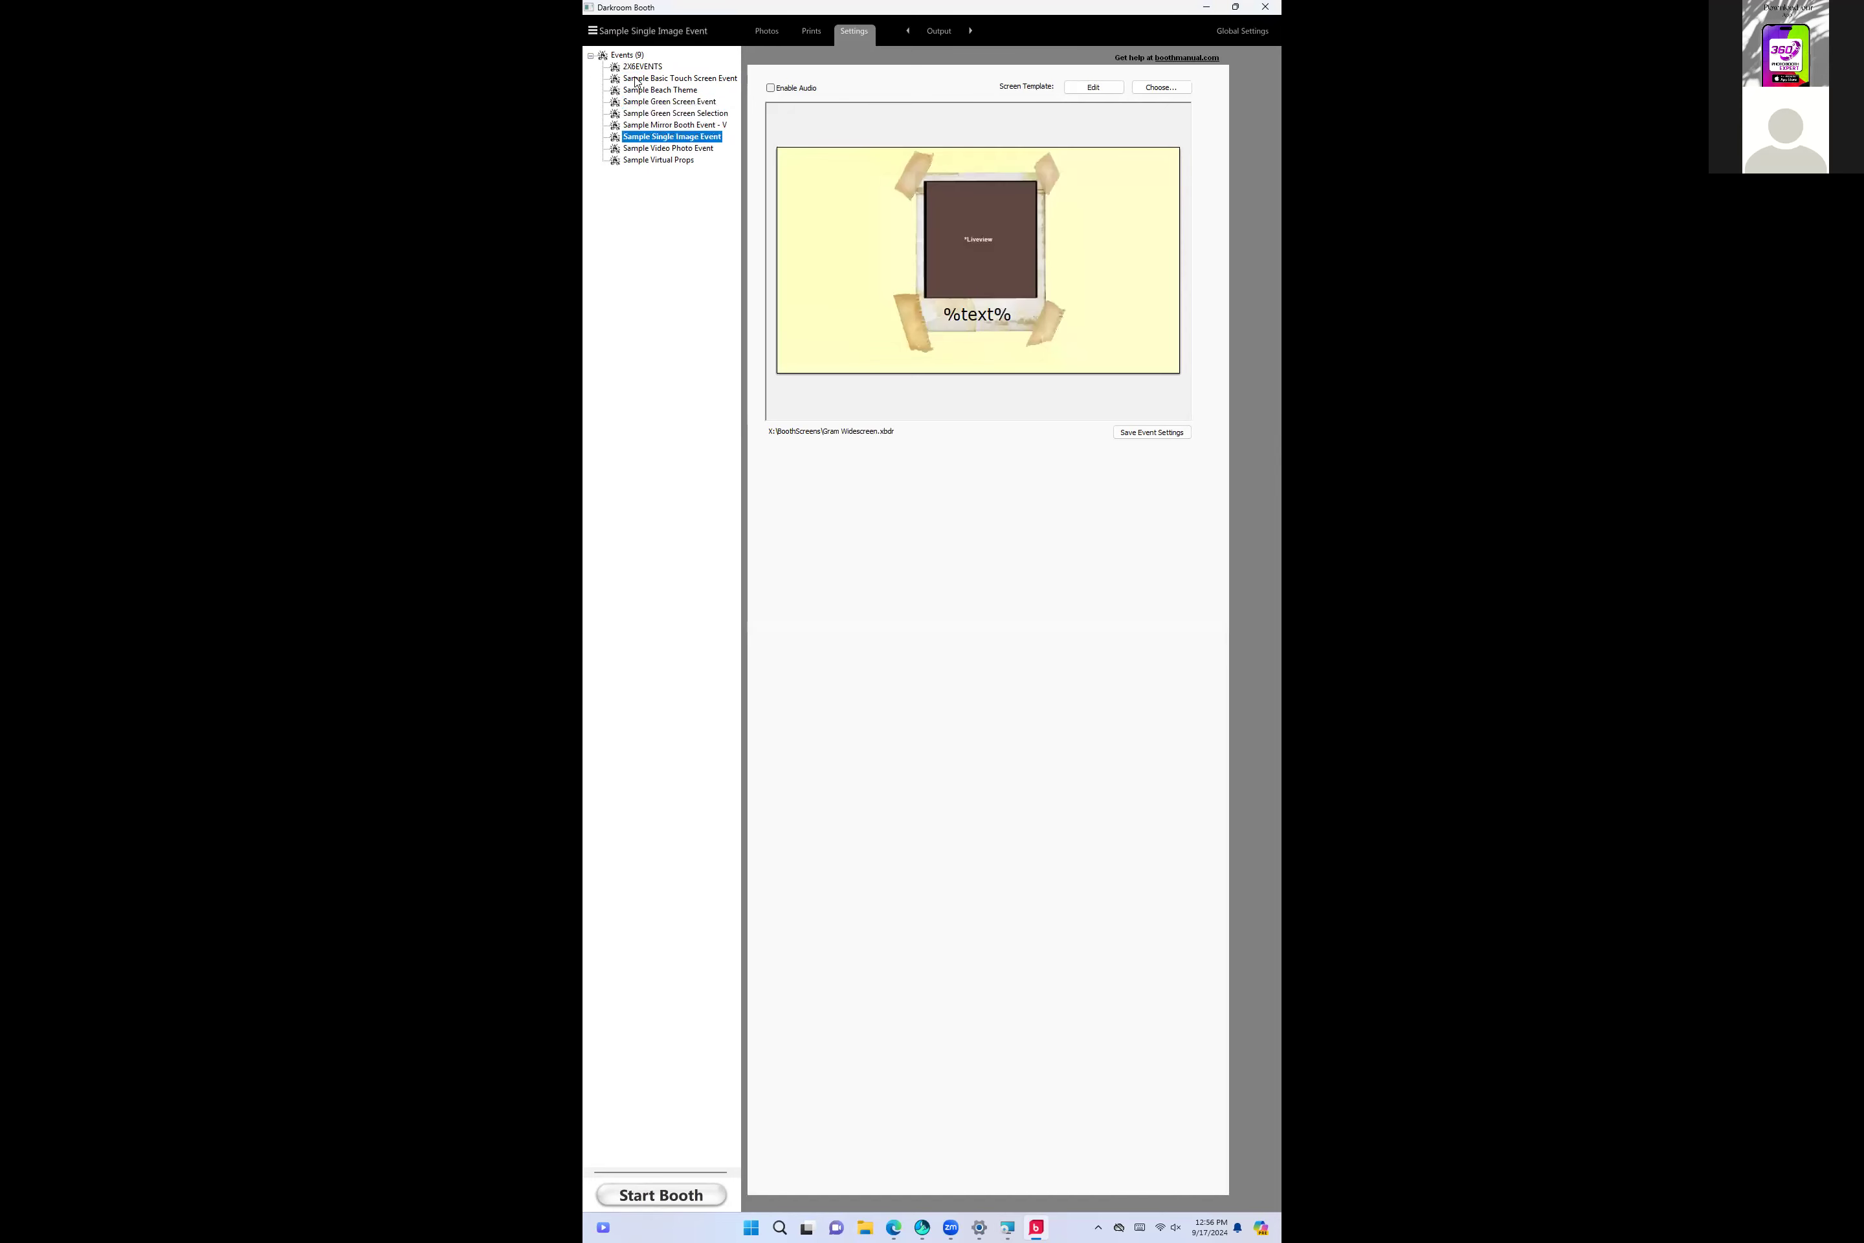
# Return to the 2X6EVENTS event and go to its Screens settings
pyautogui.click(646, 67)
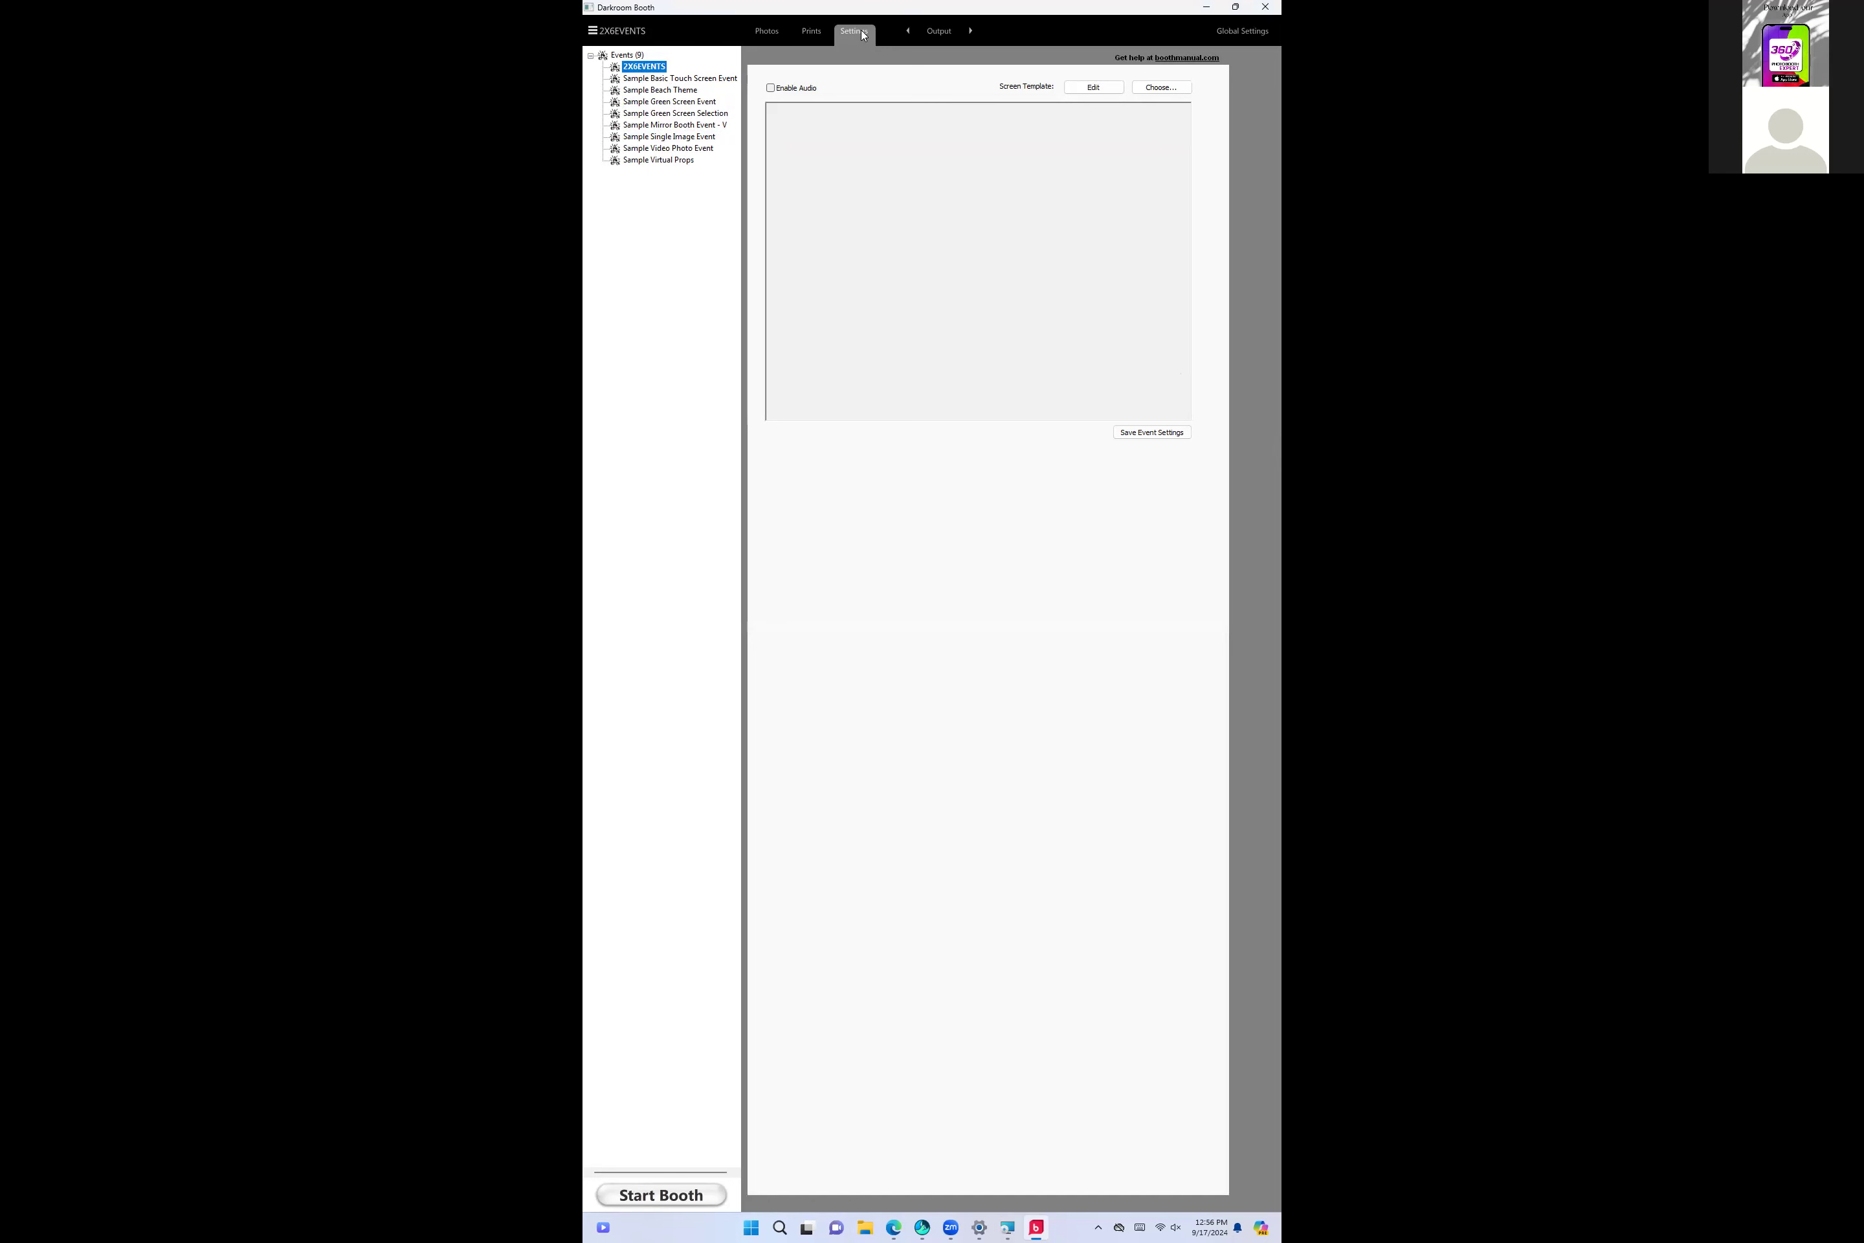
pyautogui.click(863, 34)
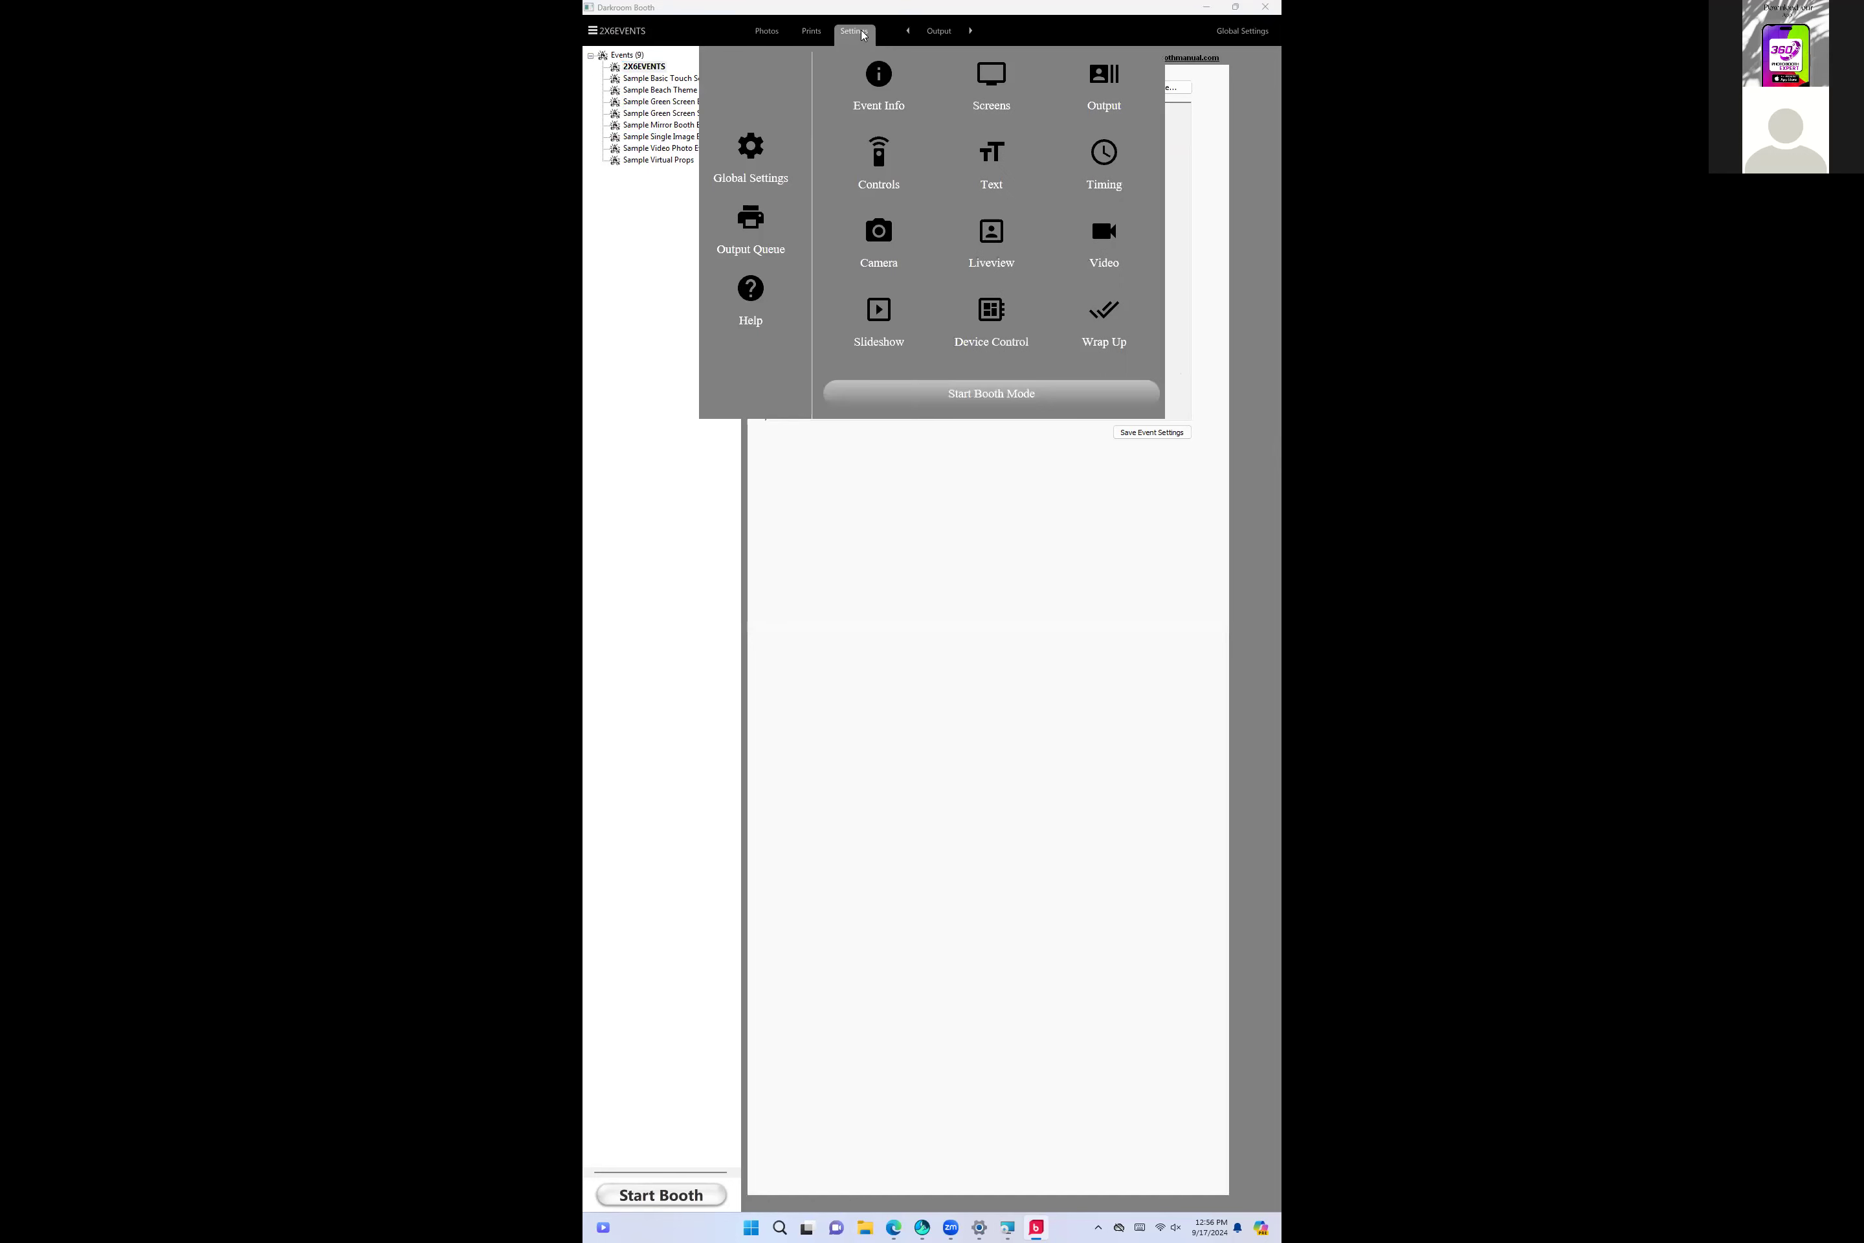
pyautogui.click(986, 78)
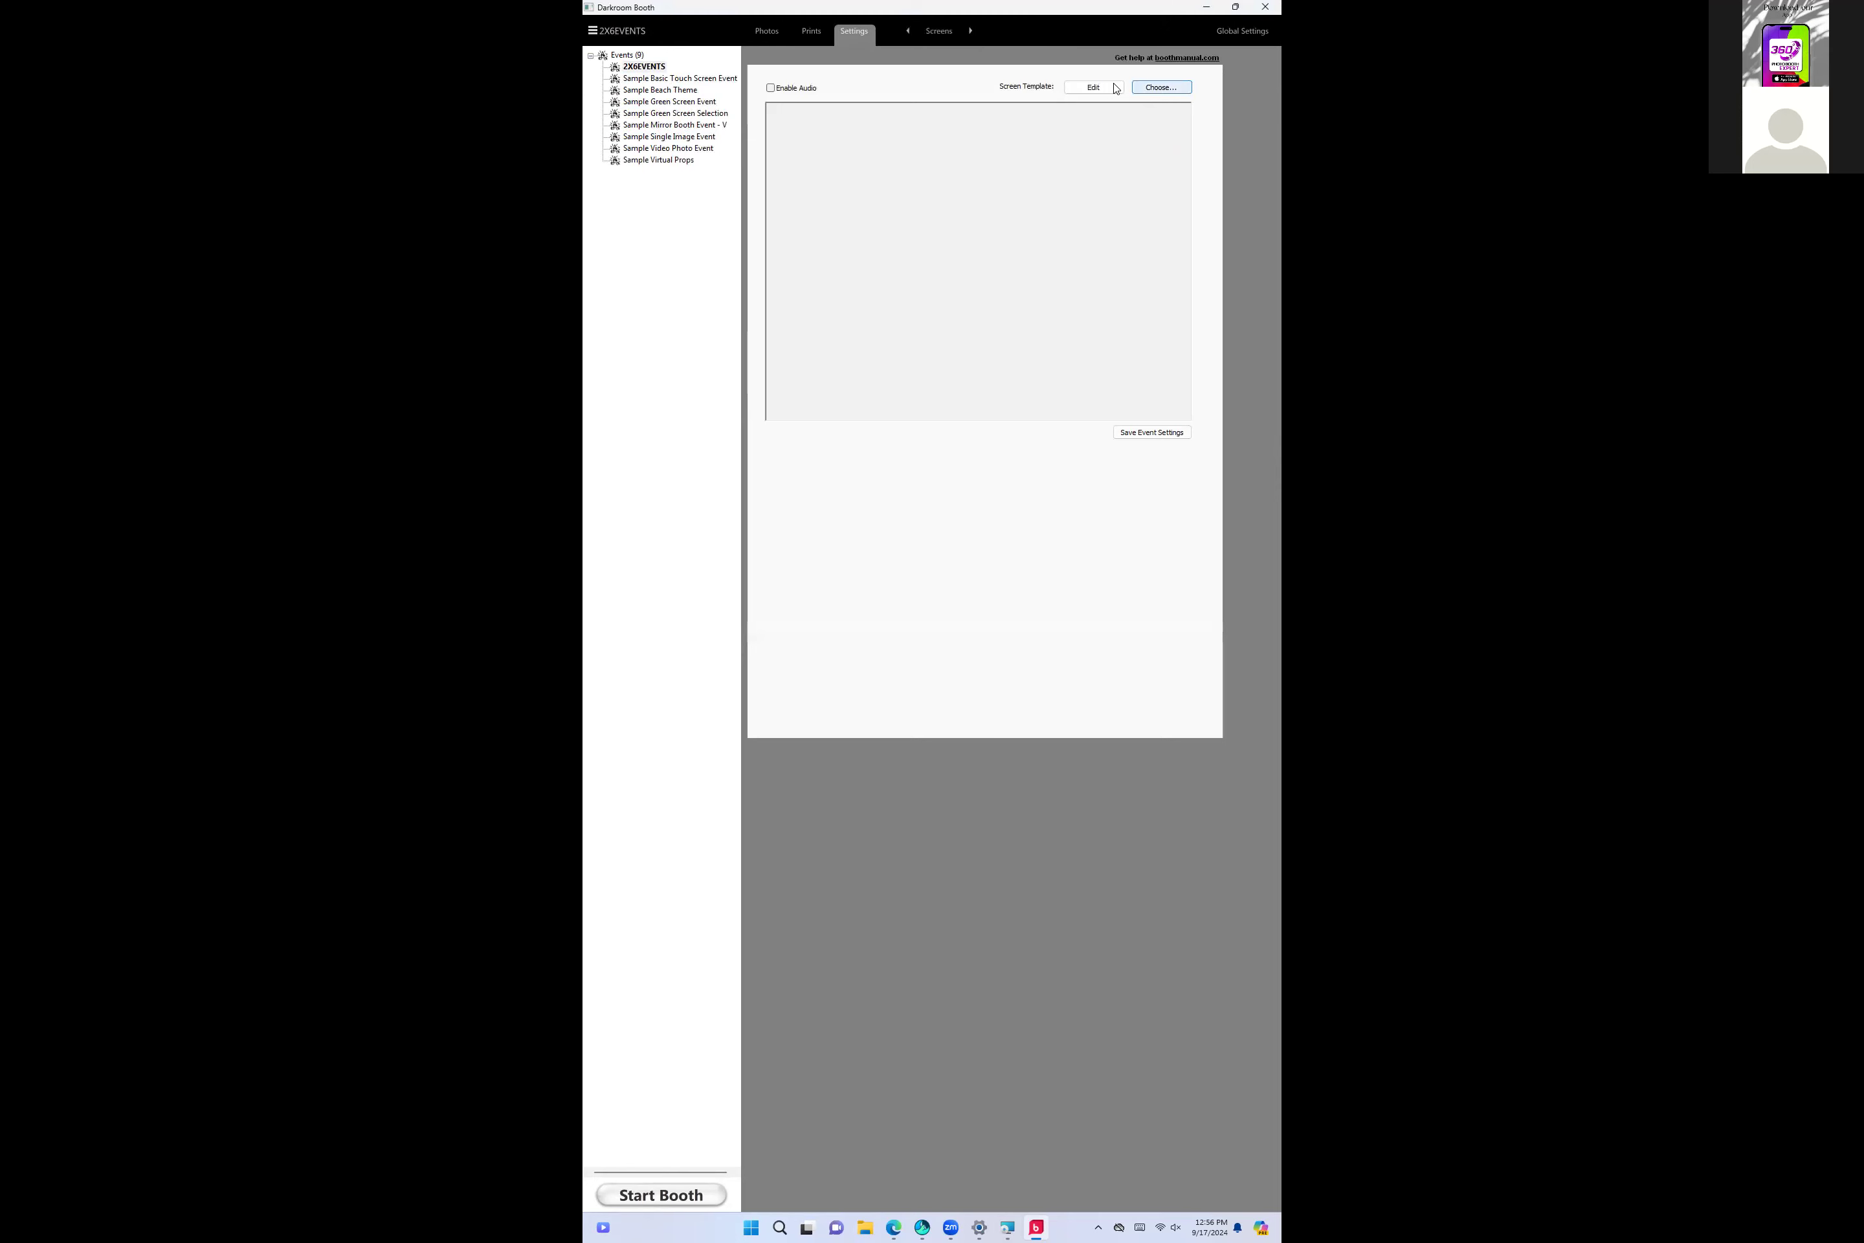
# Choose the bee template from X:\BoothScreens as the 2X6EVENTS screen template
pyautogui.click(1158, 90)
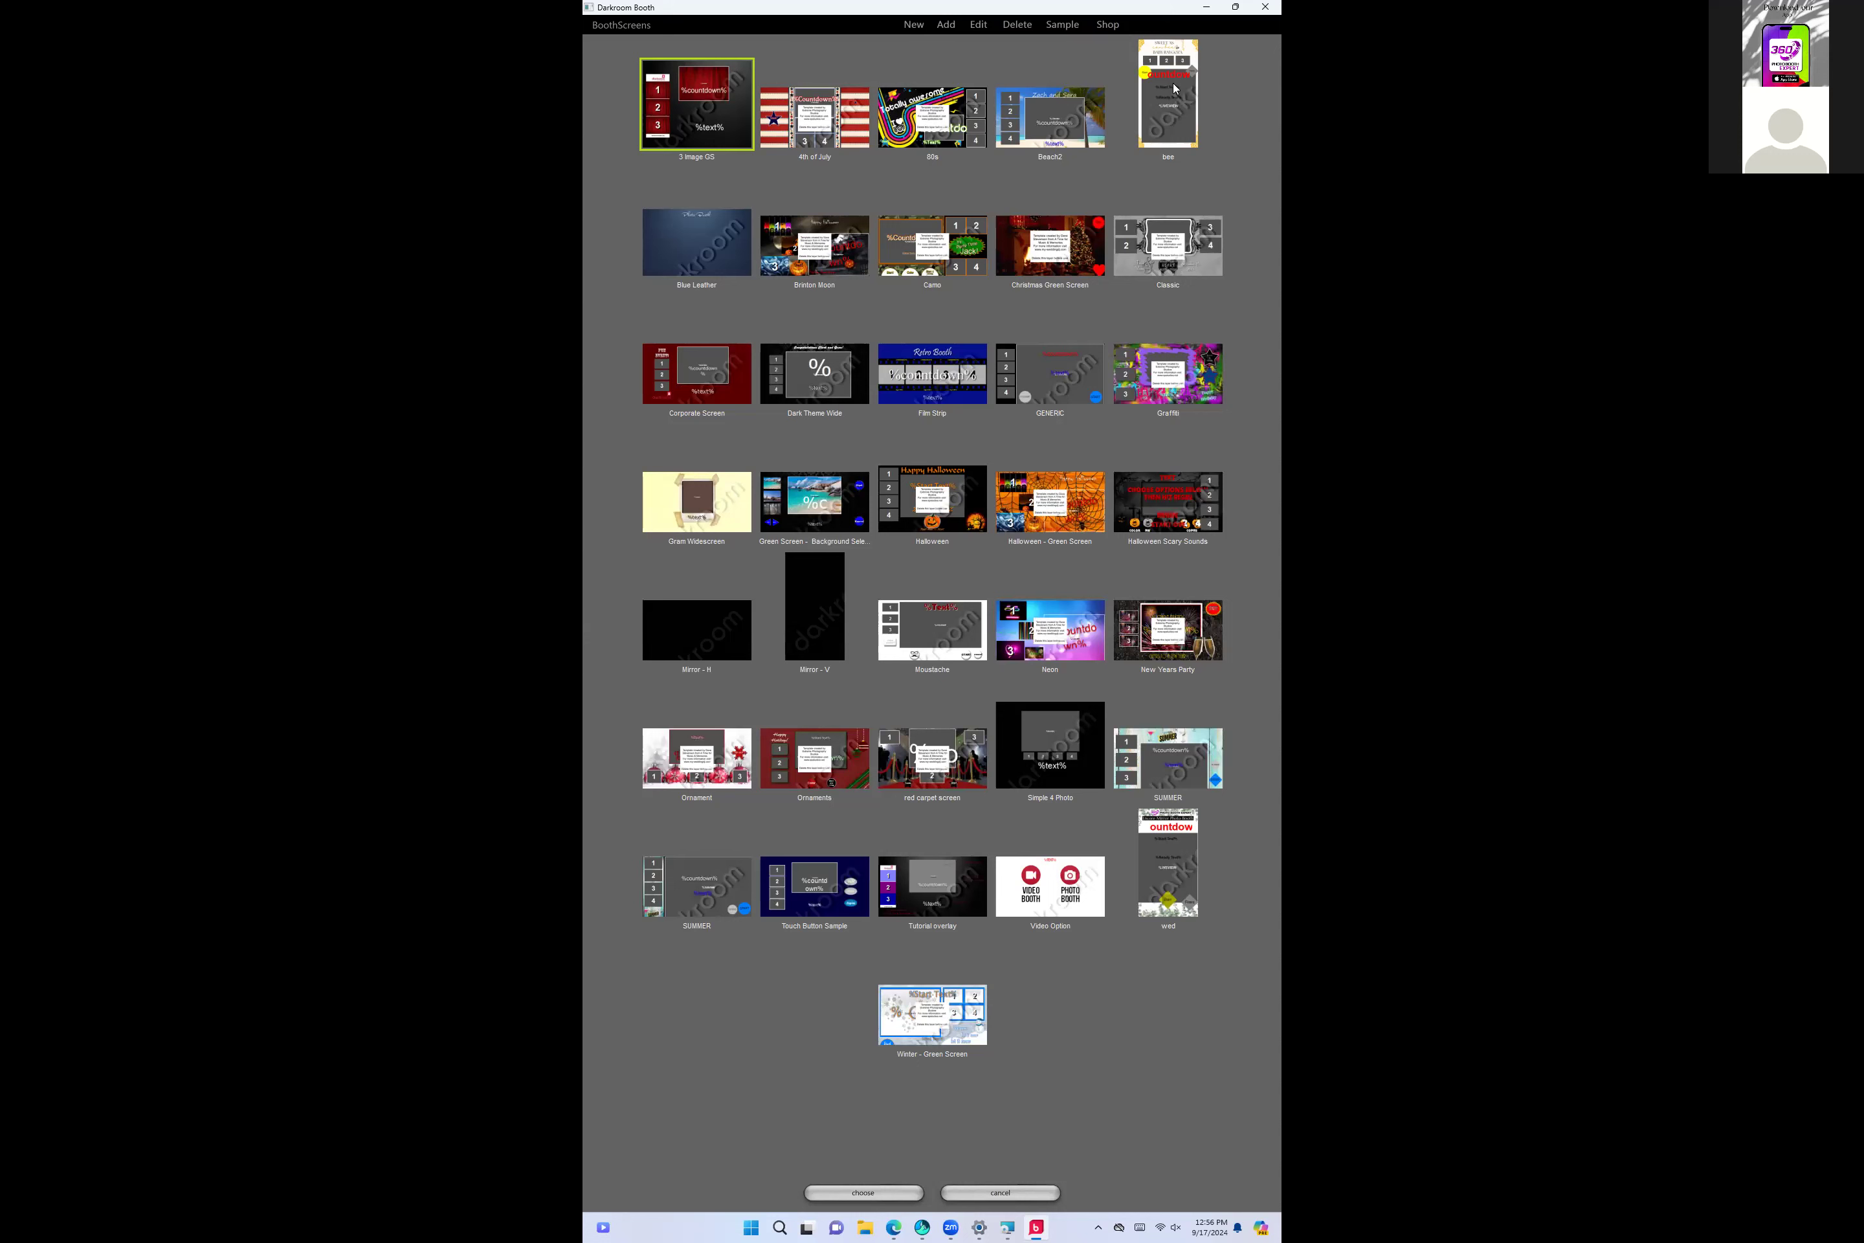
pyautogui.click(1173, 134)
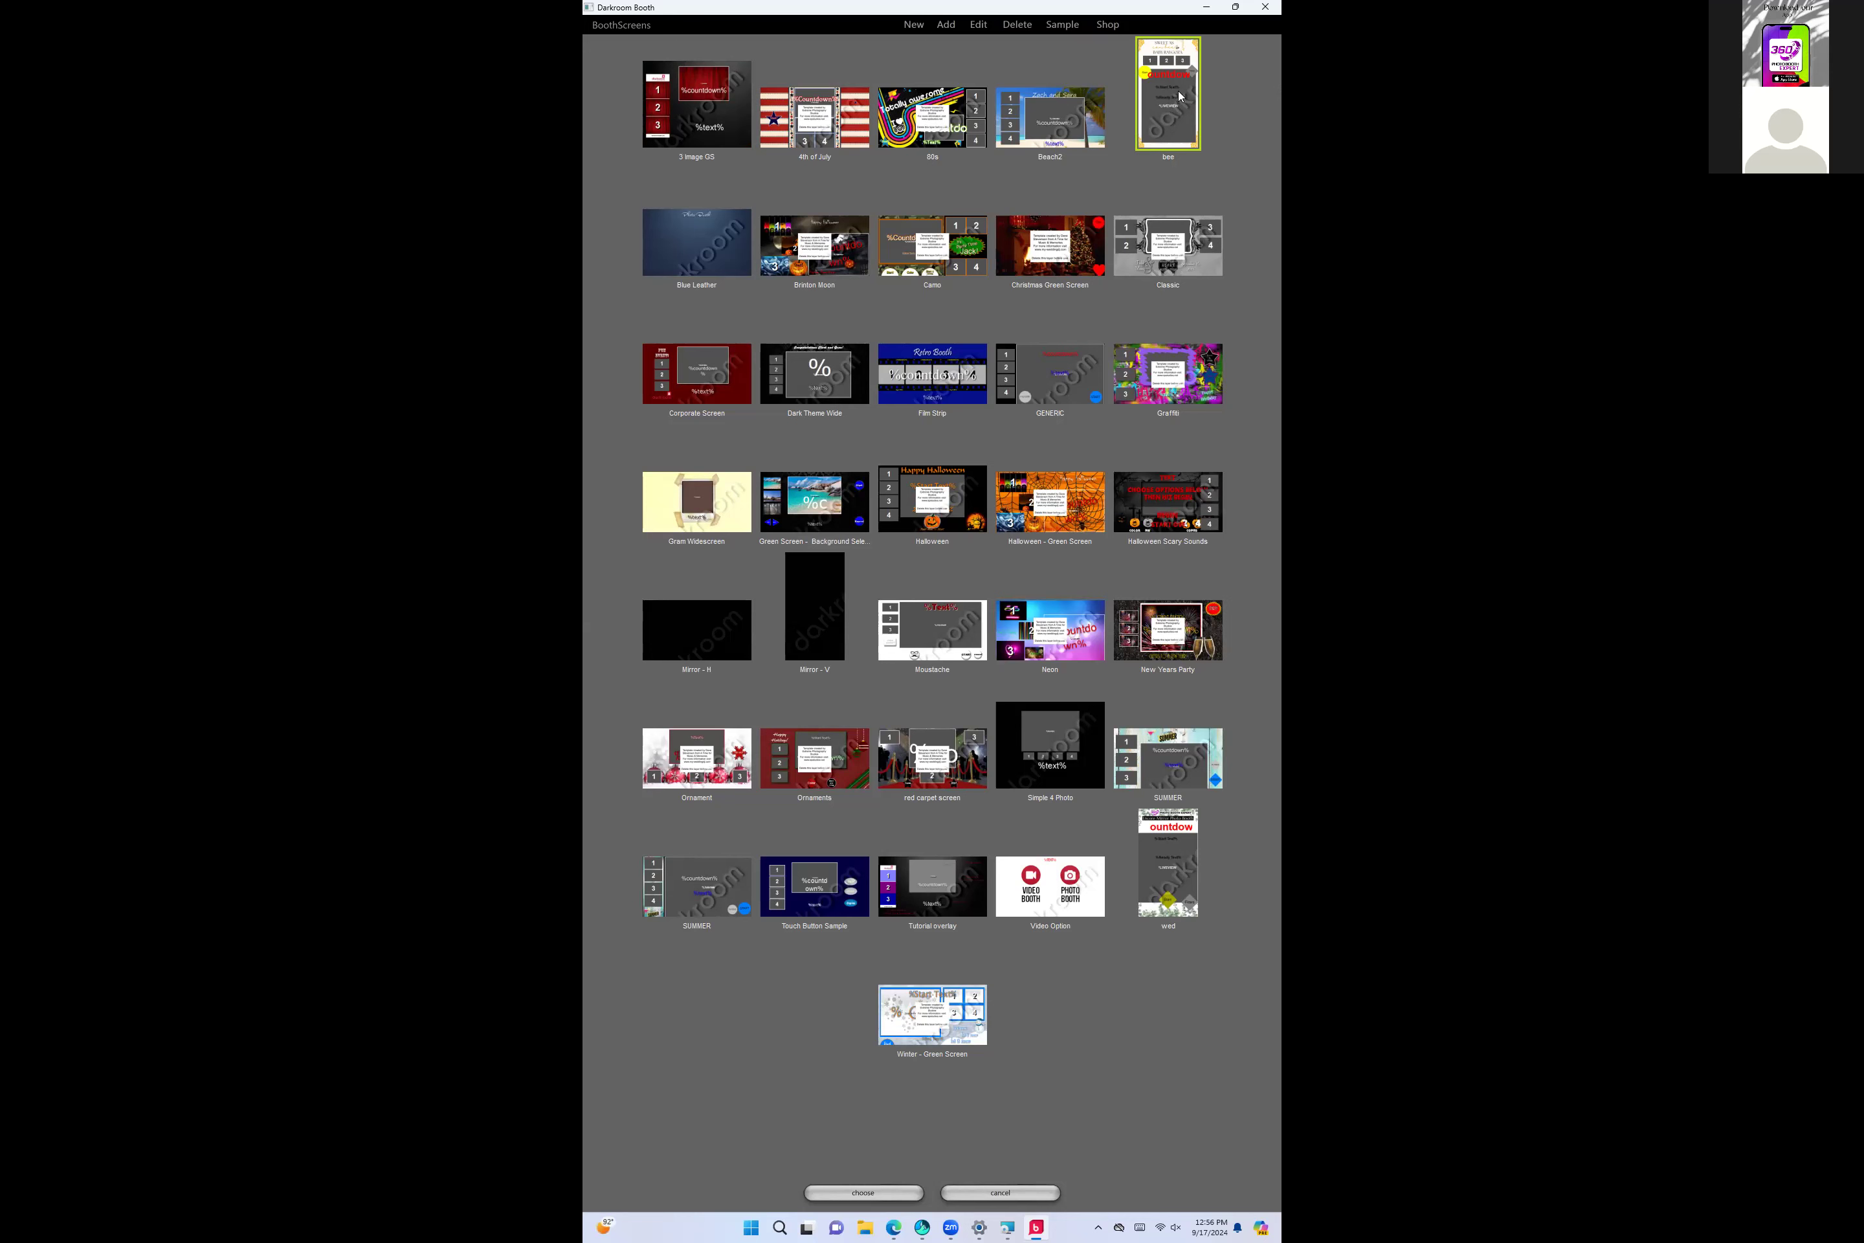
pyautogui.click(862, 1193)
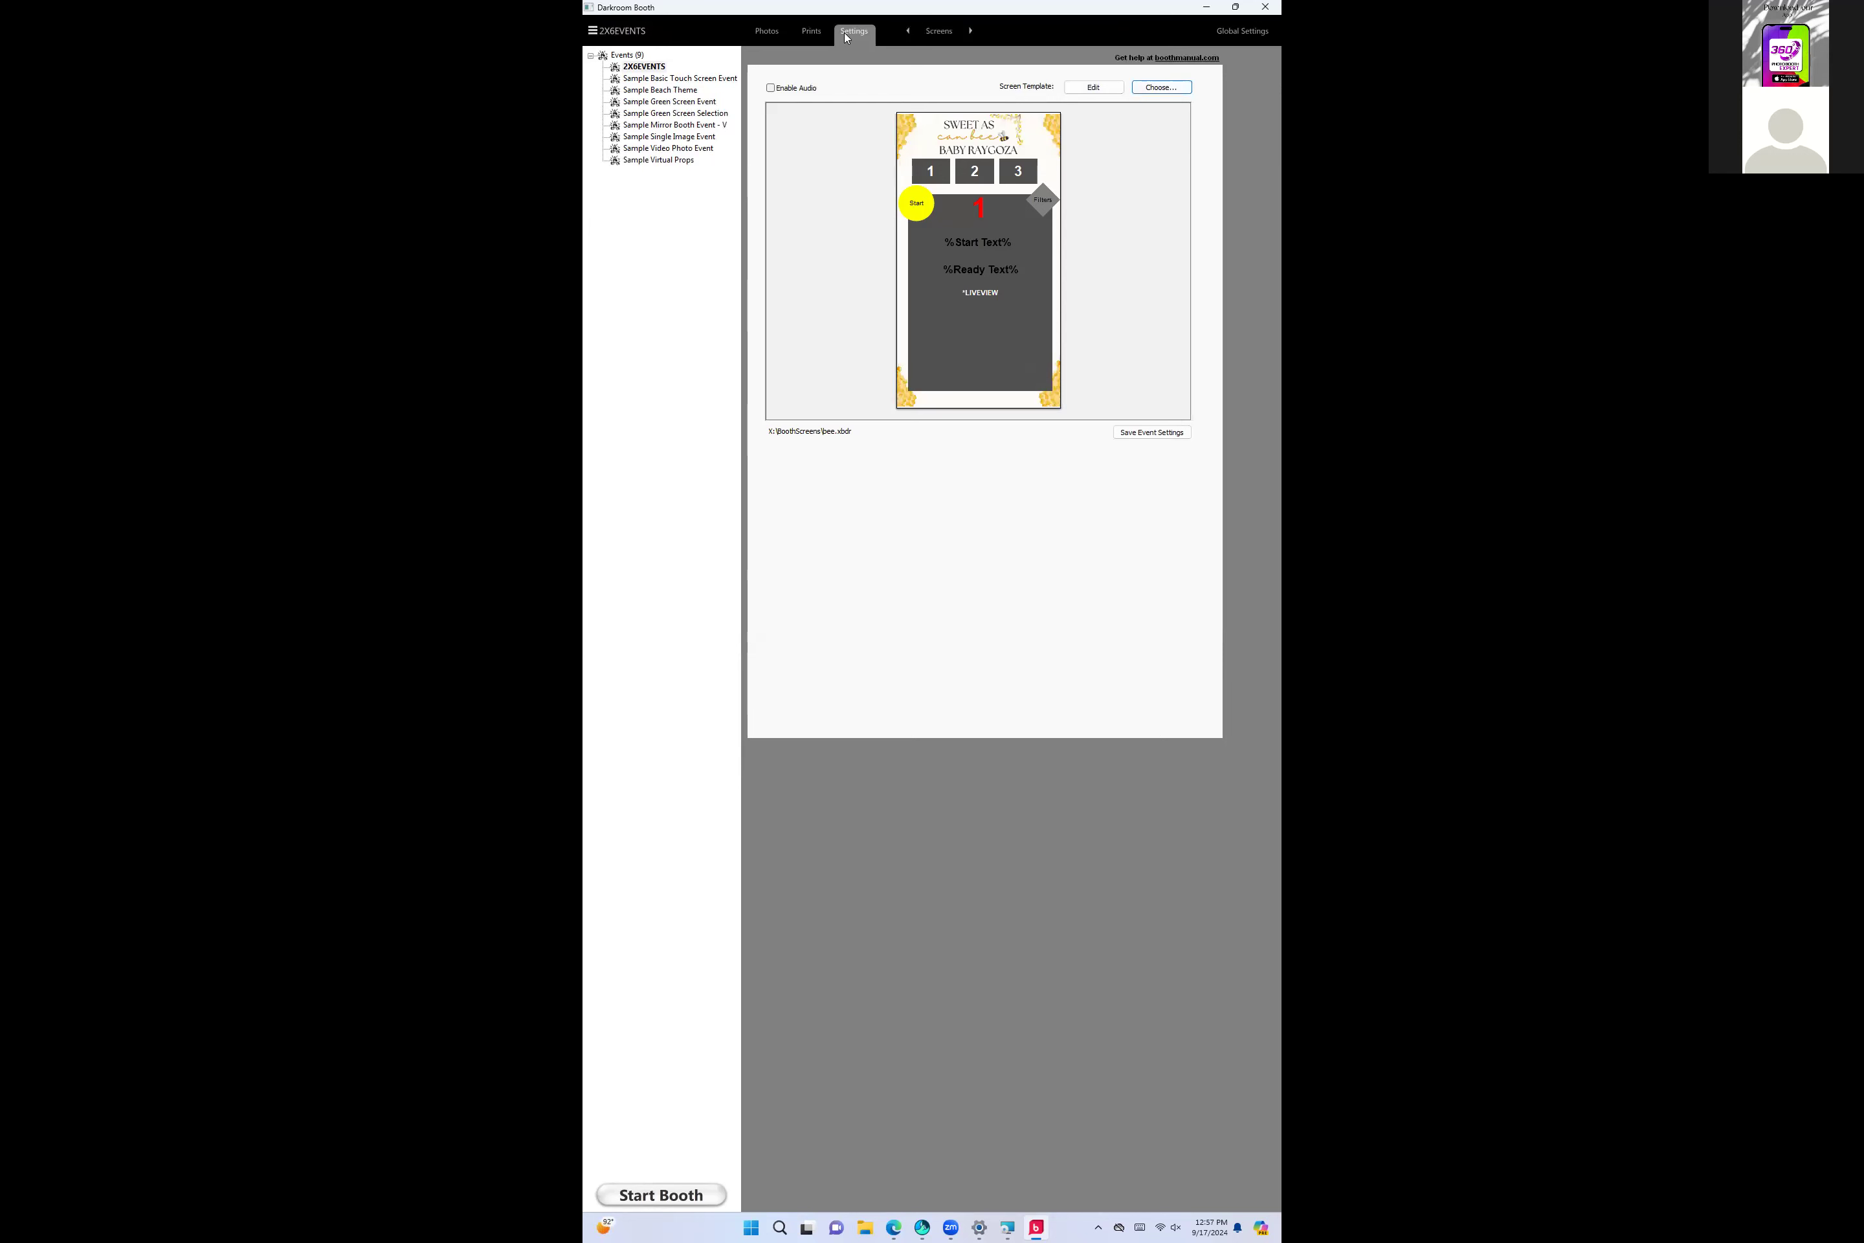
pyautogui.click(865, 34)
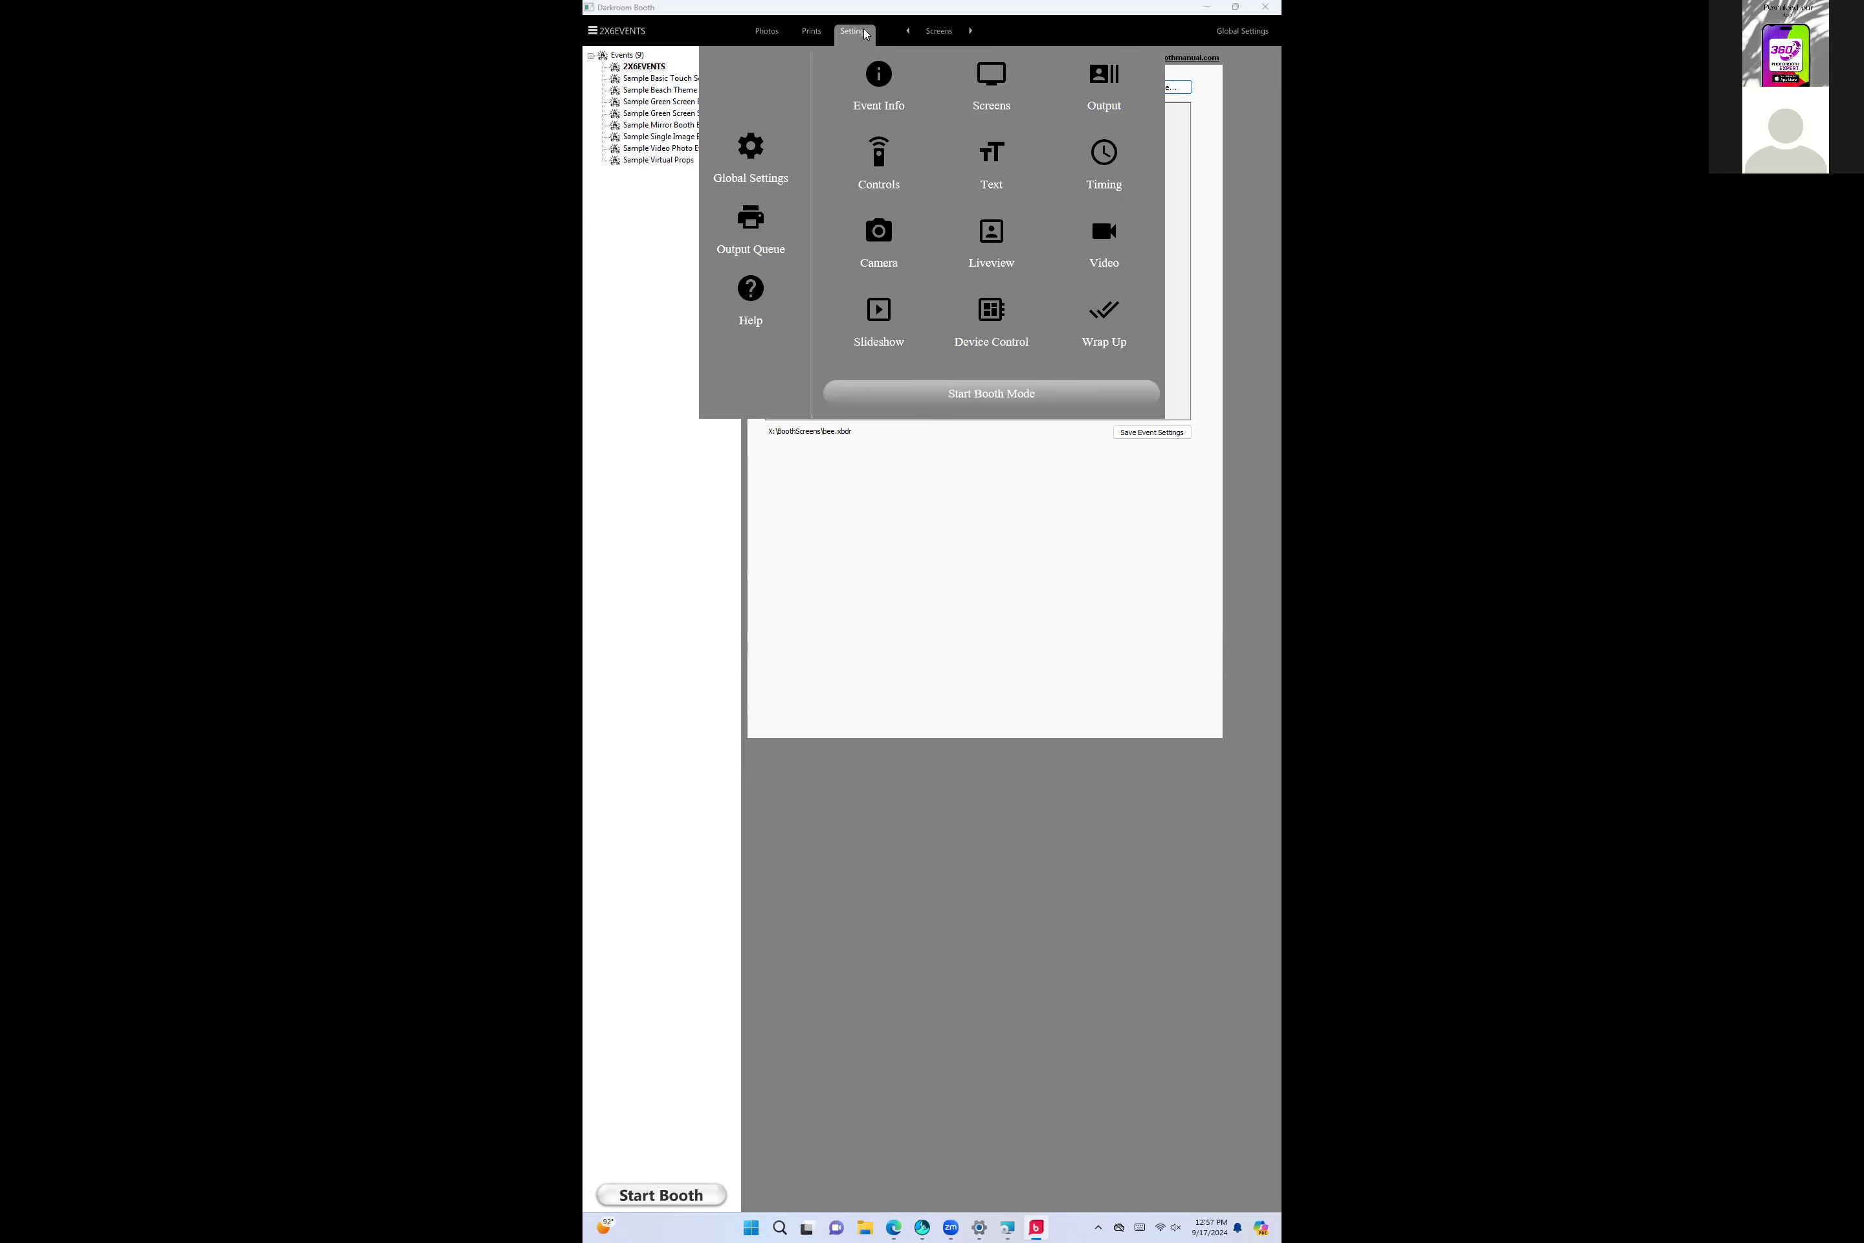
# Enable Photo Email 1, Photo to Phone and Save Output 1 in Output settings
pyautogui.click(1110, 91)
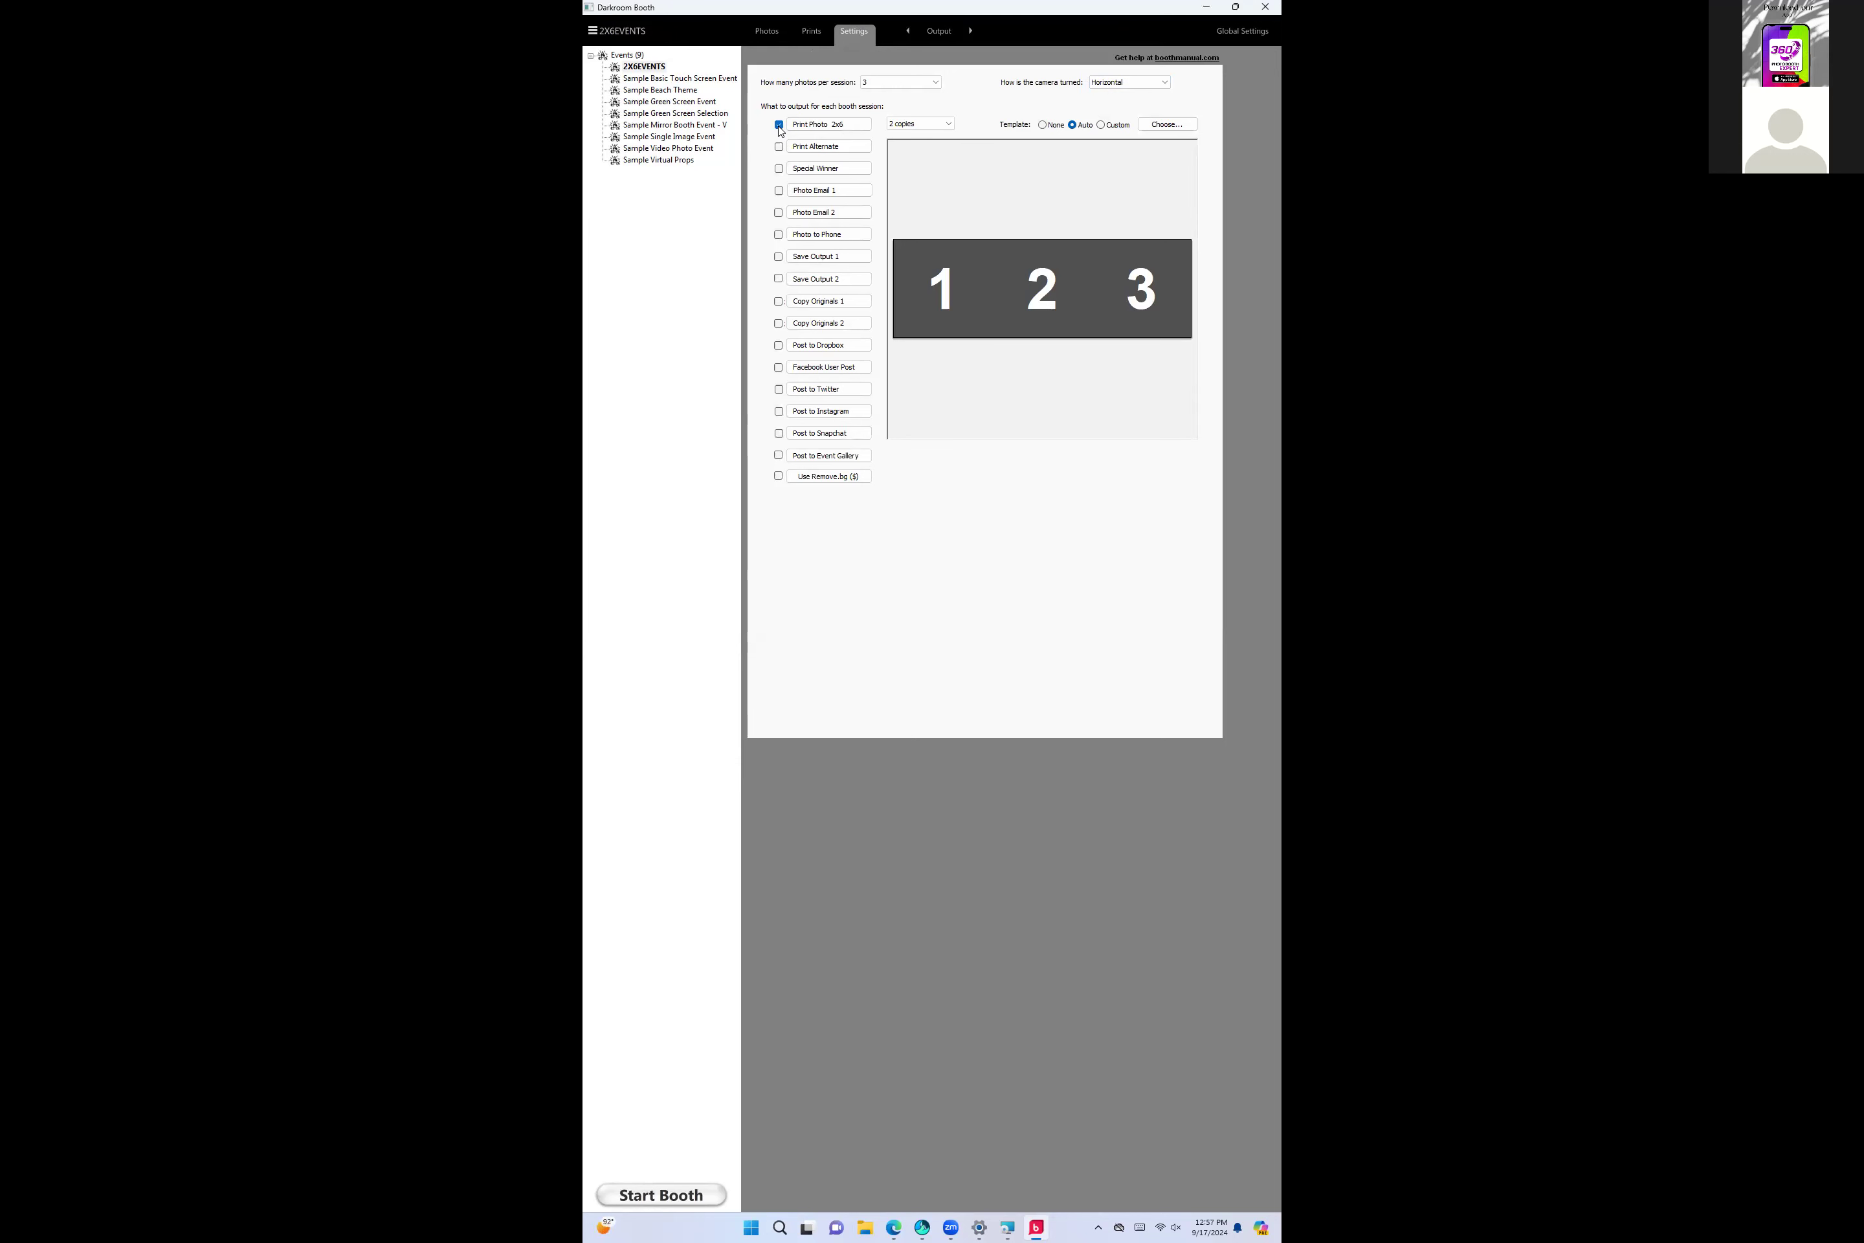
pyautogui.click(778, 191)
pyautogui.click(778, 235)
pyautogui.click(826, 258)
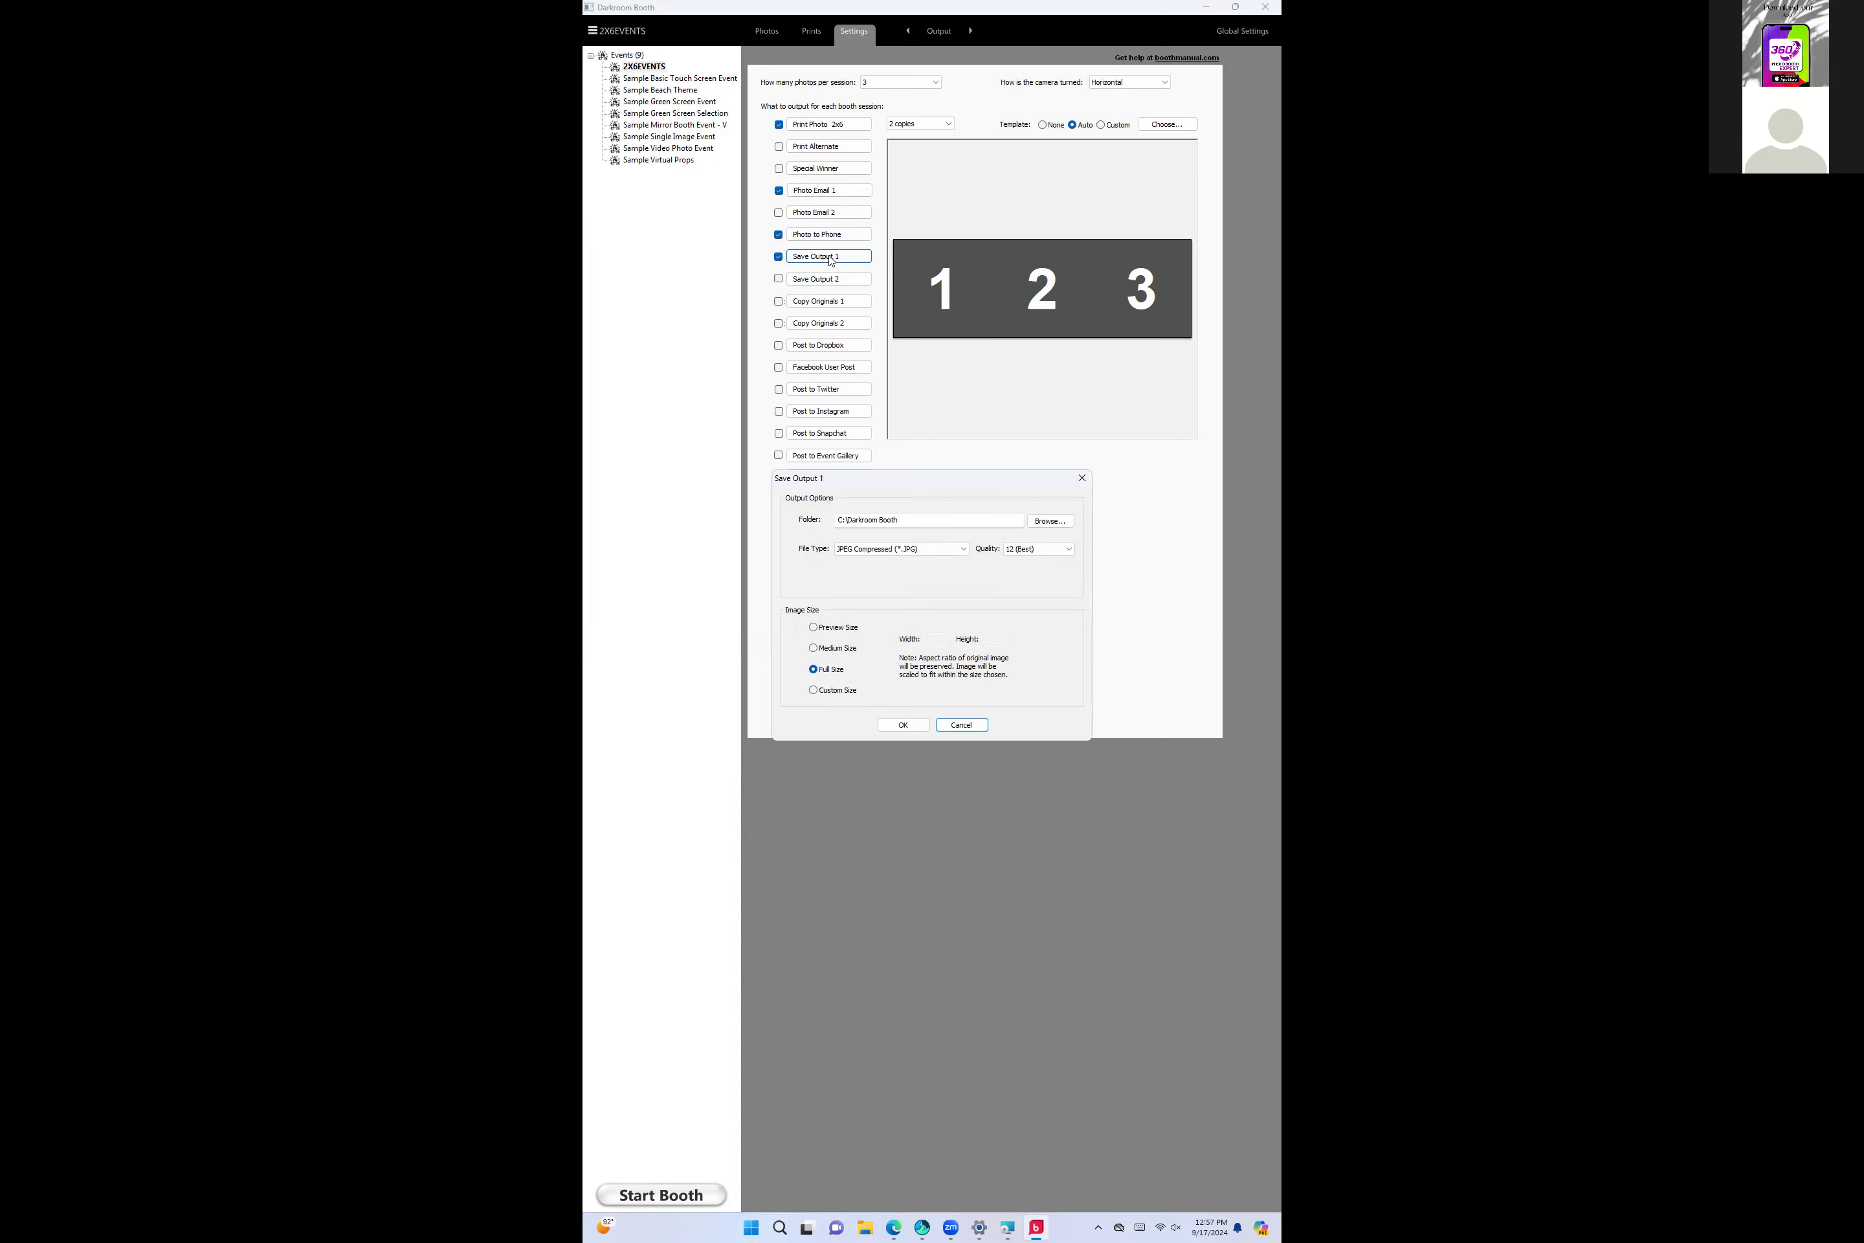
# Set the Save Output 1 folder to EVENT PHOTOS on the desktop
pyautogui.click(1050, 521)
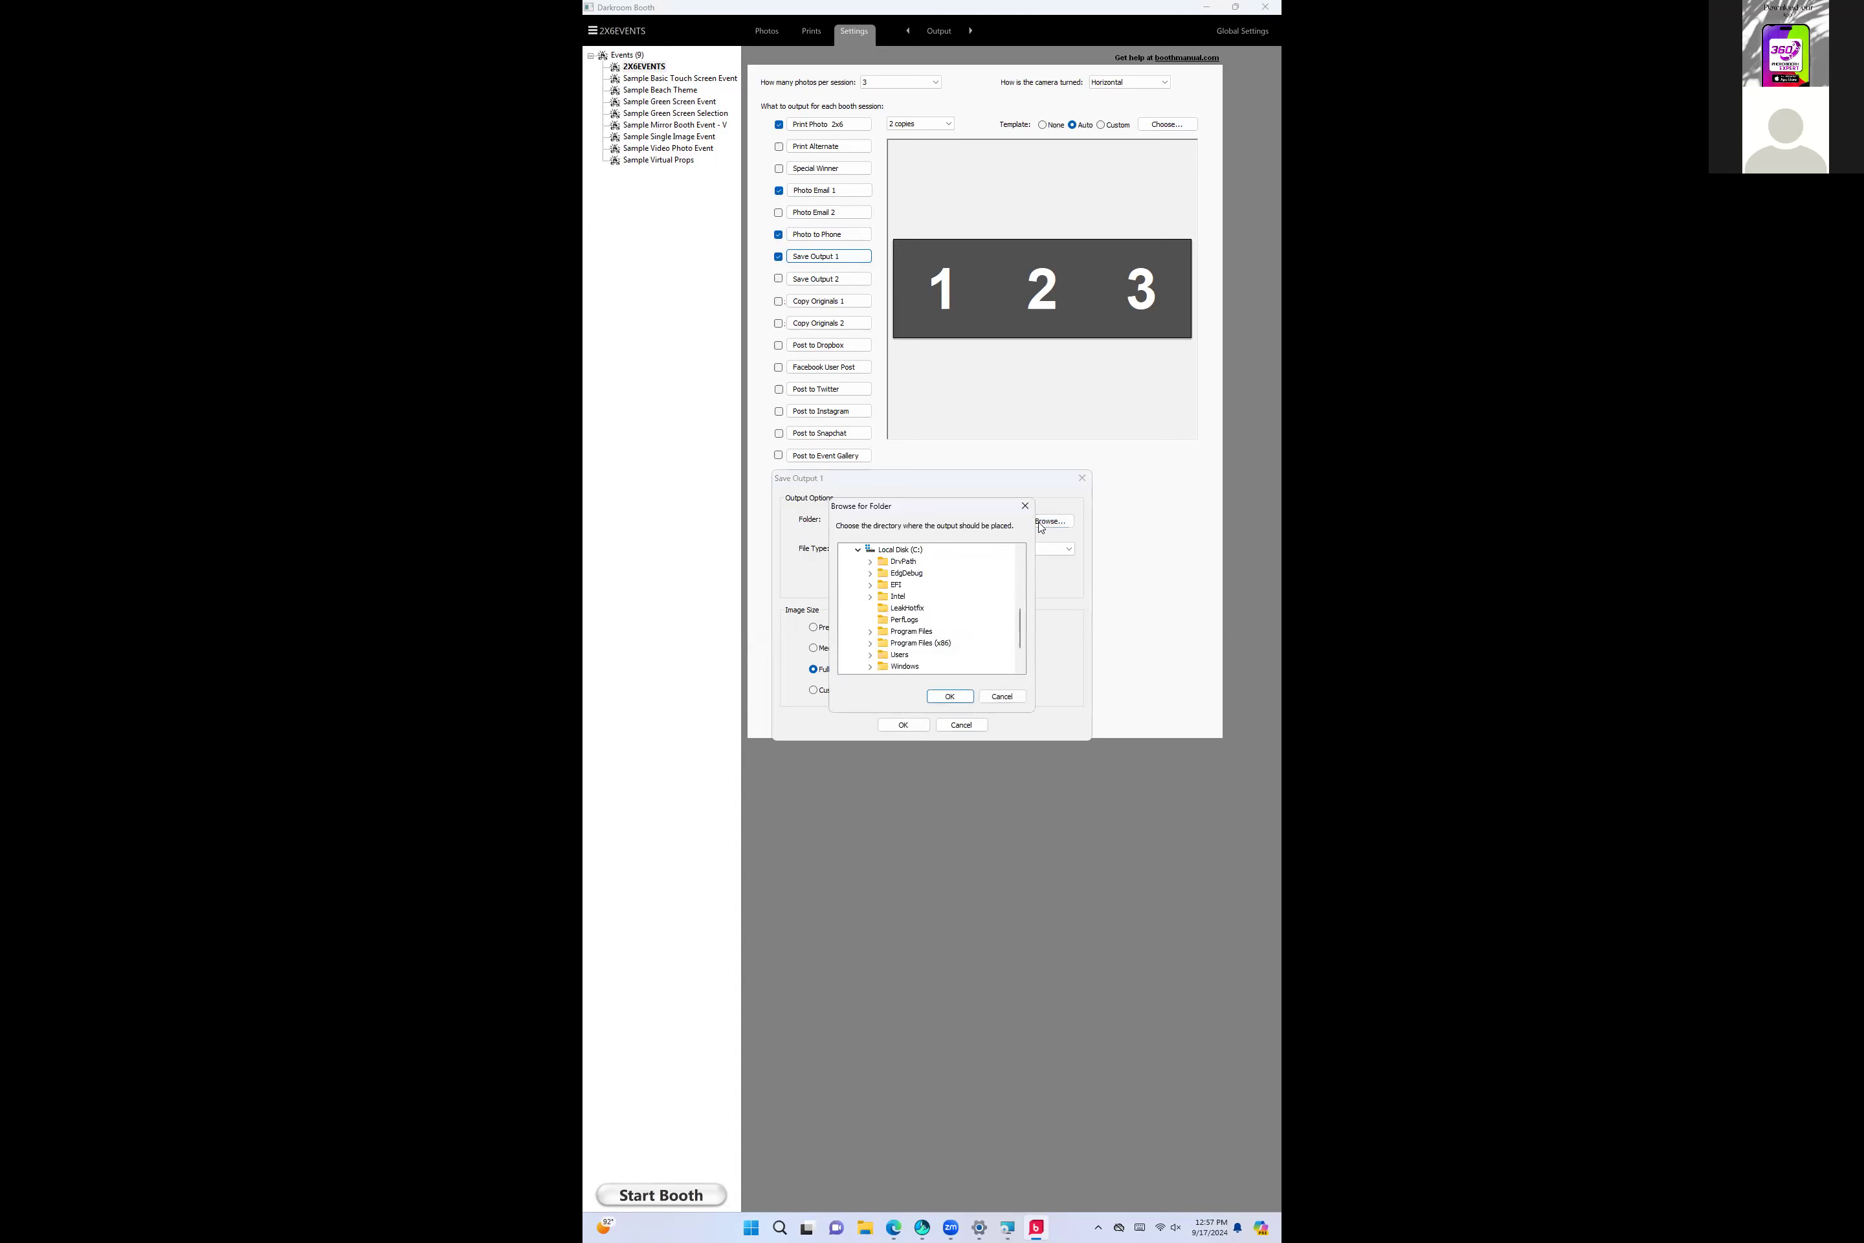
pyautogui.scroll(-2, 1019, 677)
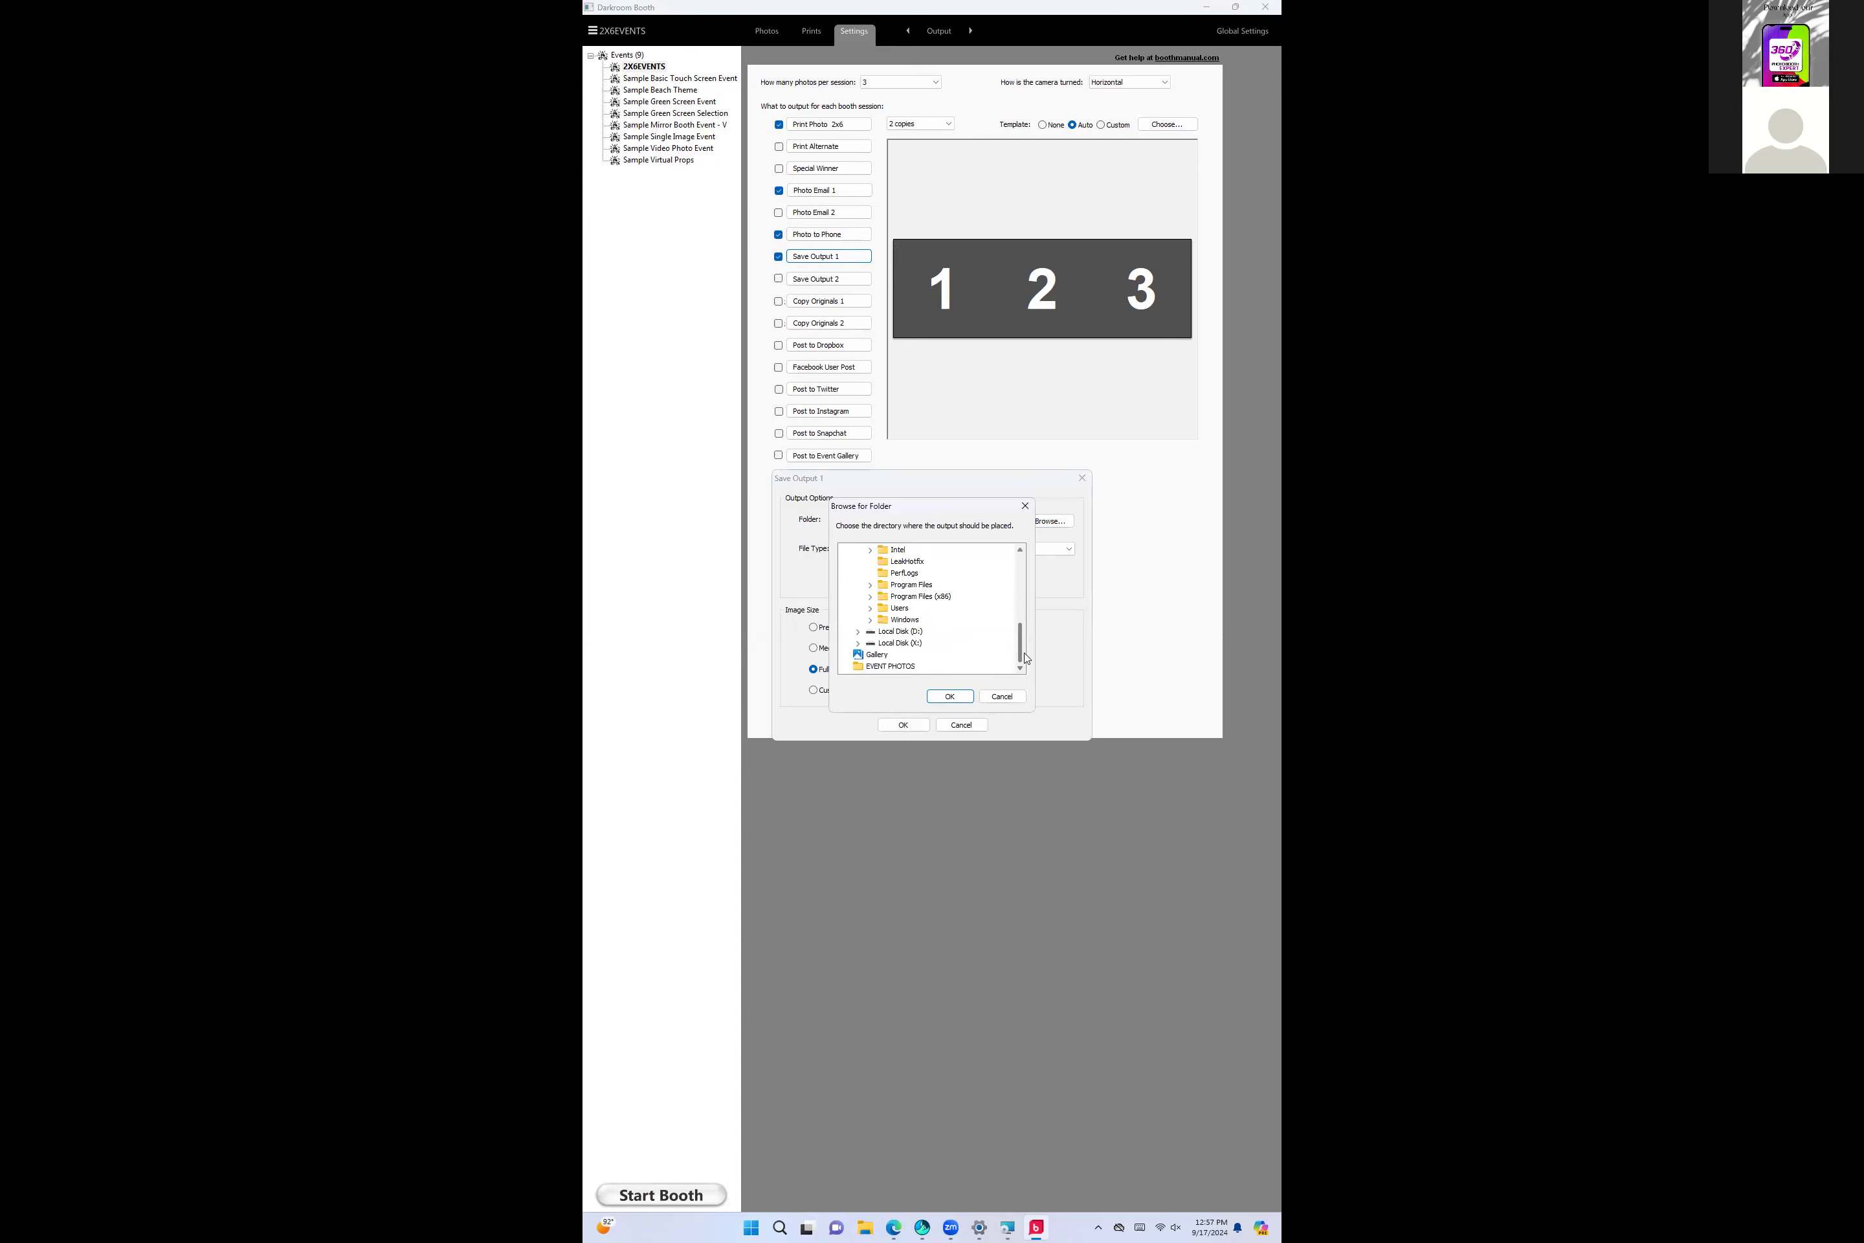
pyautogui.click(919, 668)
pyautogui.click(950, 696)
pyautogui.click(903, 725)
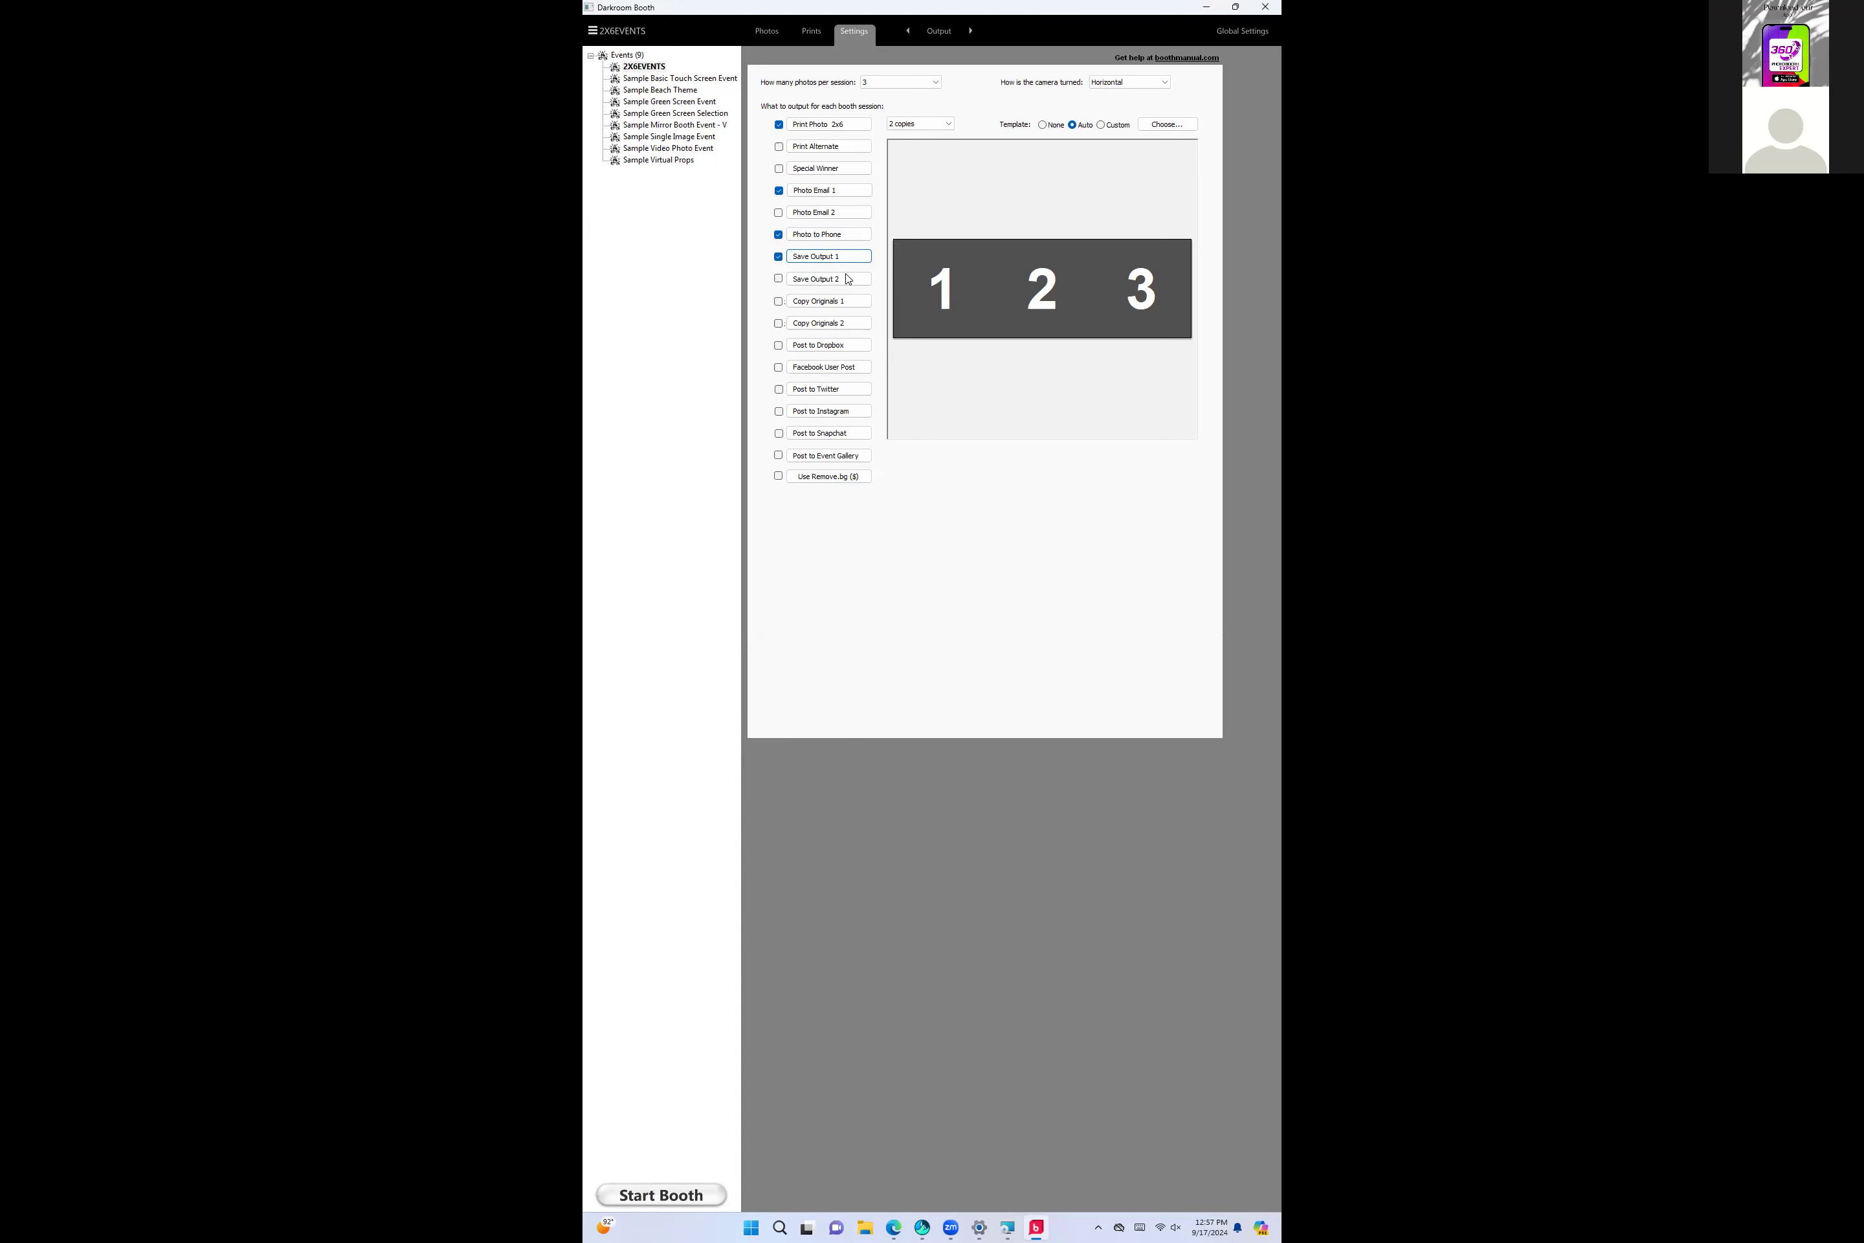
# Enable Copy Originals 1 and set its folder to EVENT PHOTOS
pyautogui.click(778, 302)
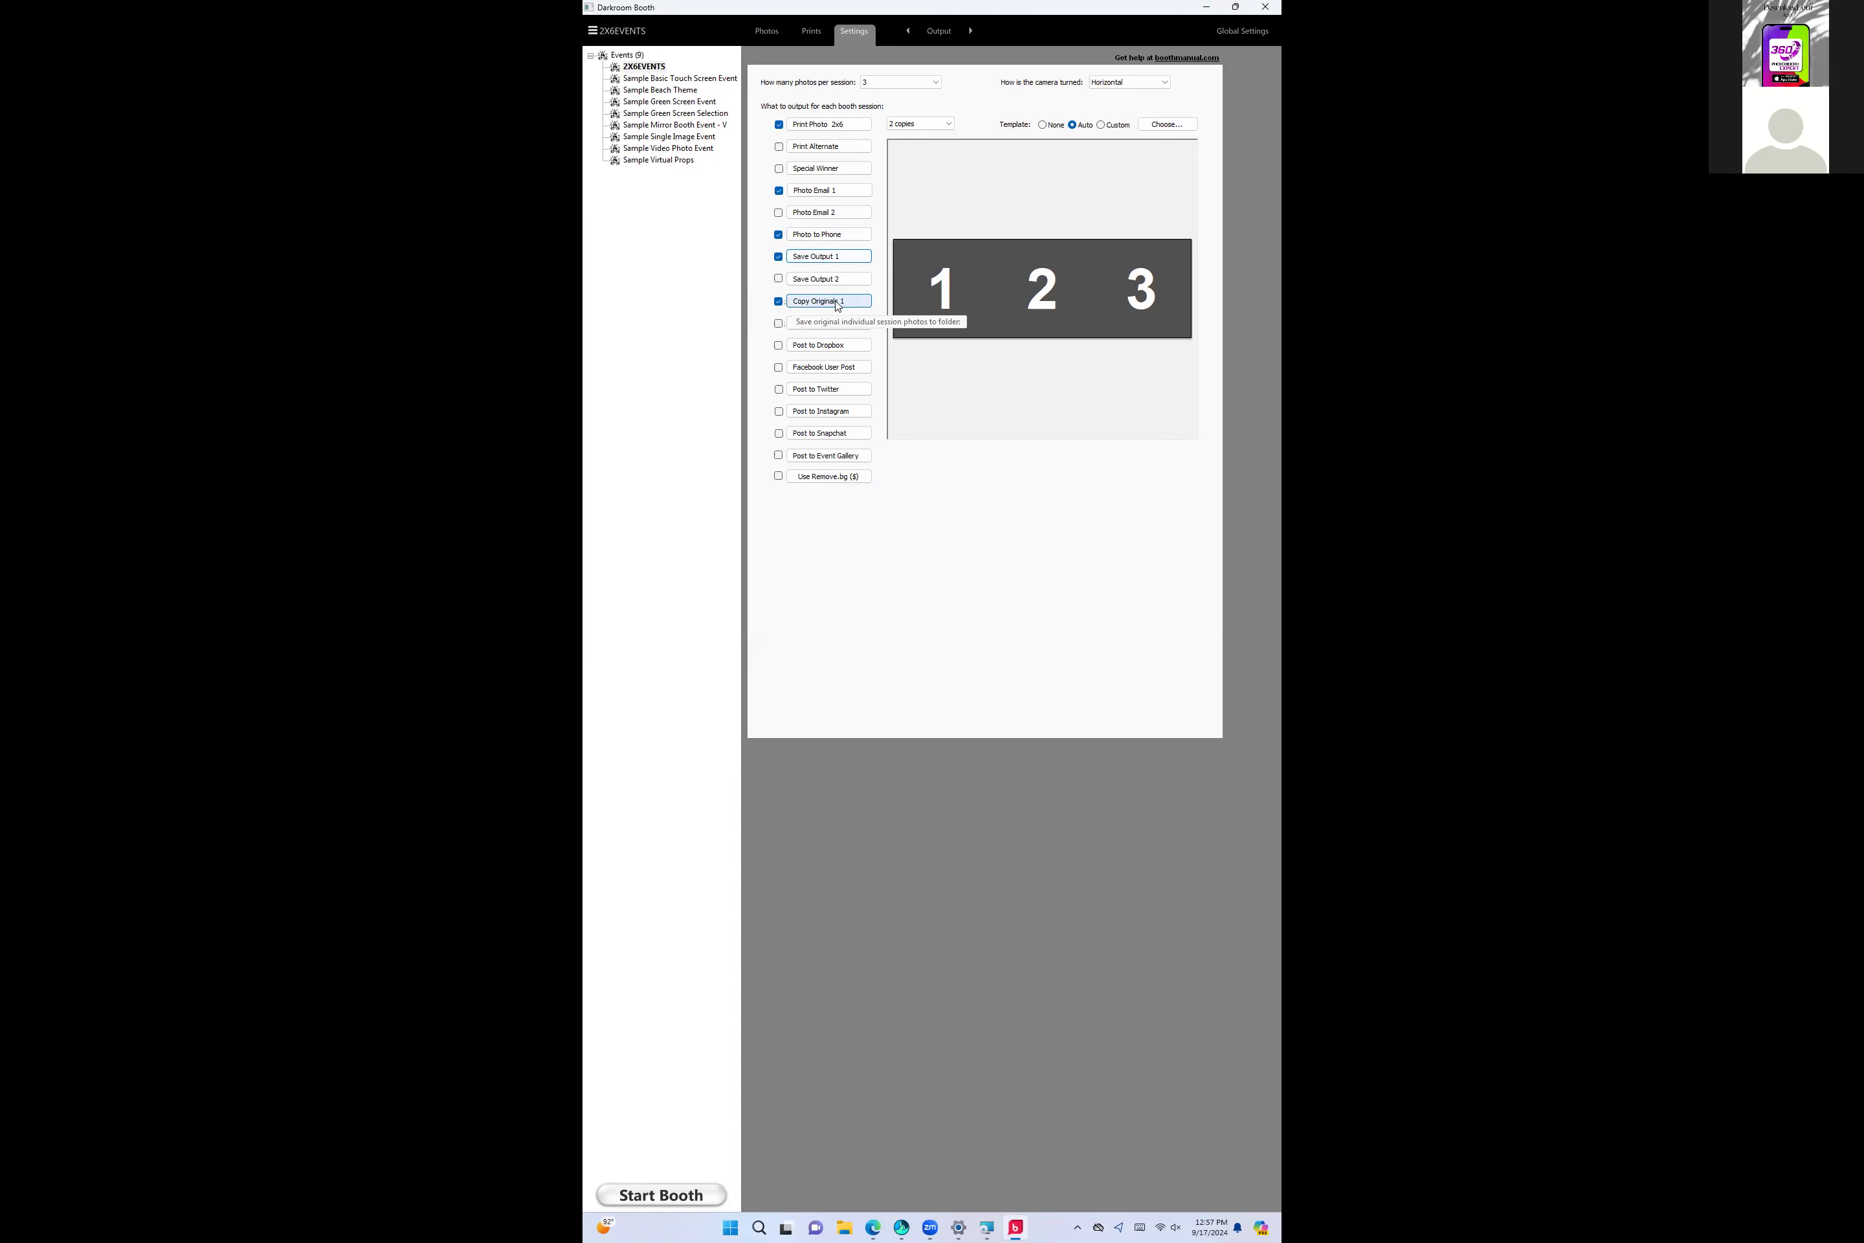
pyautogui.click(837, 303)
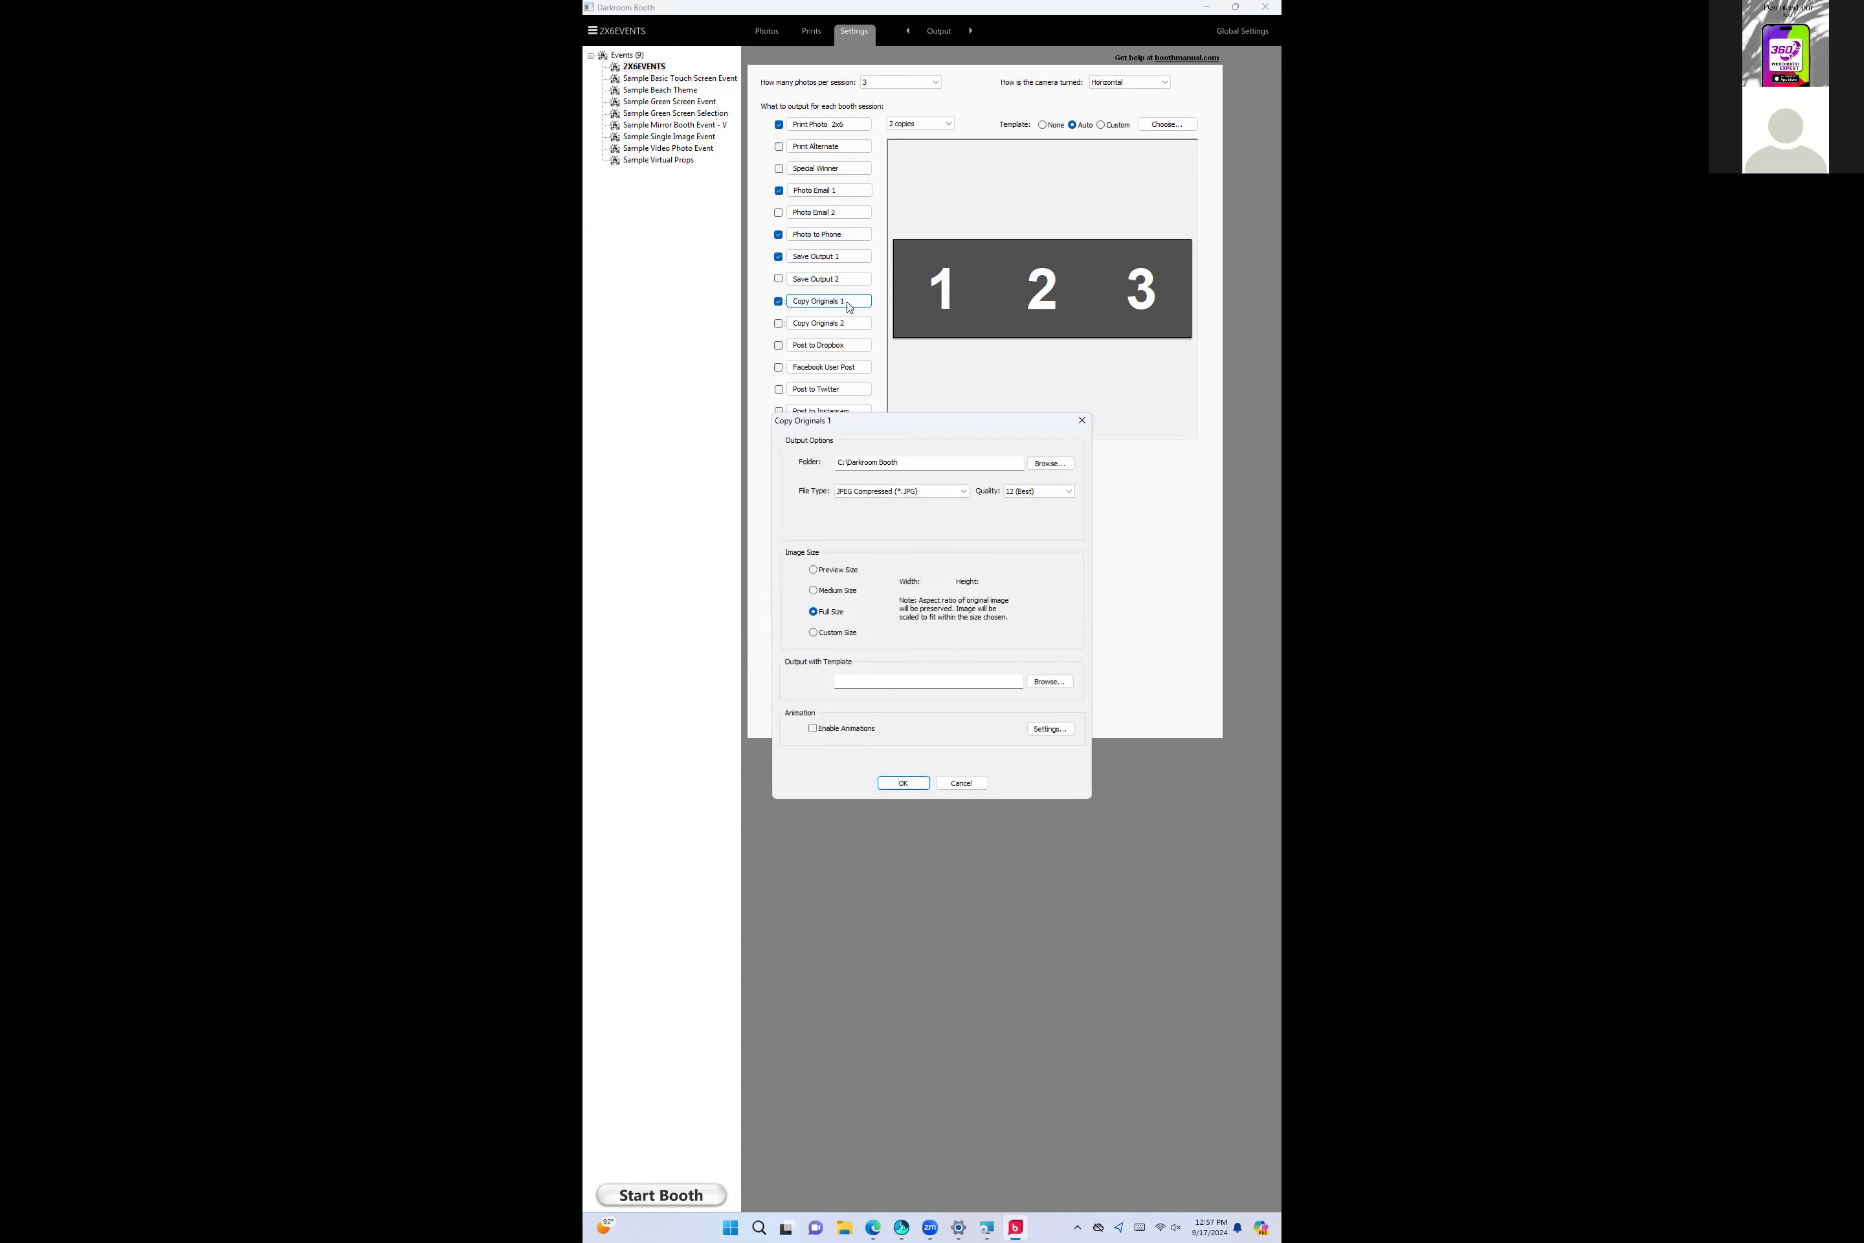
pyautogui.click(1046, 464)
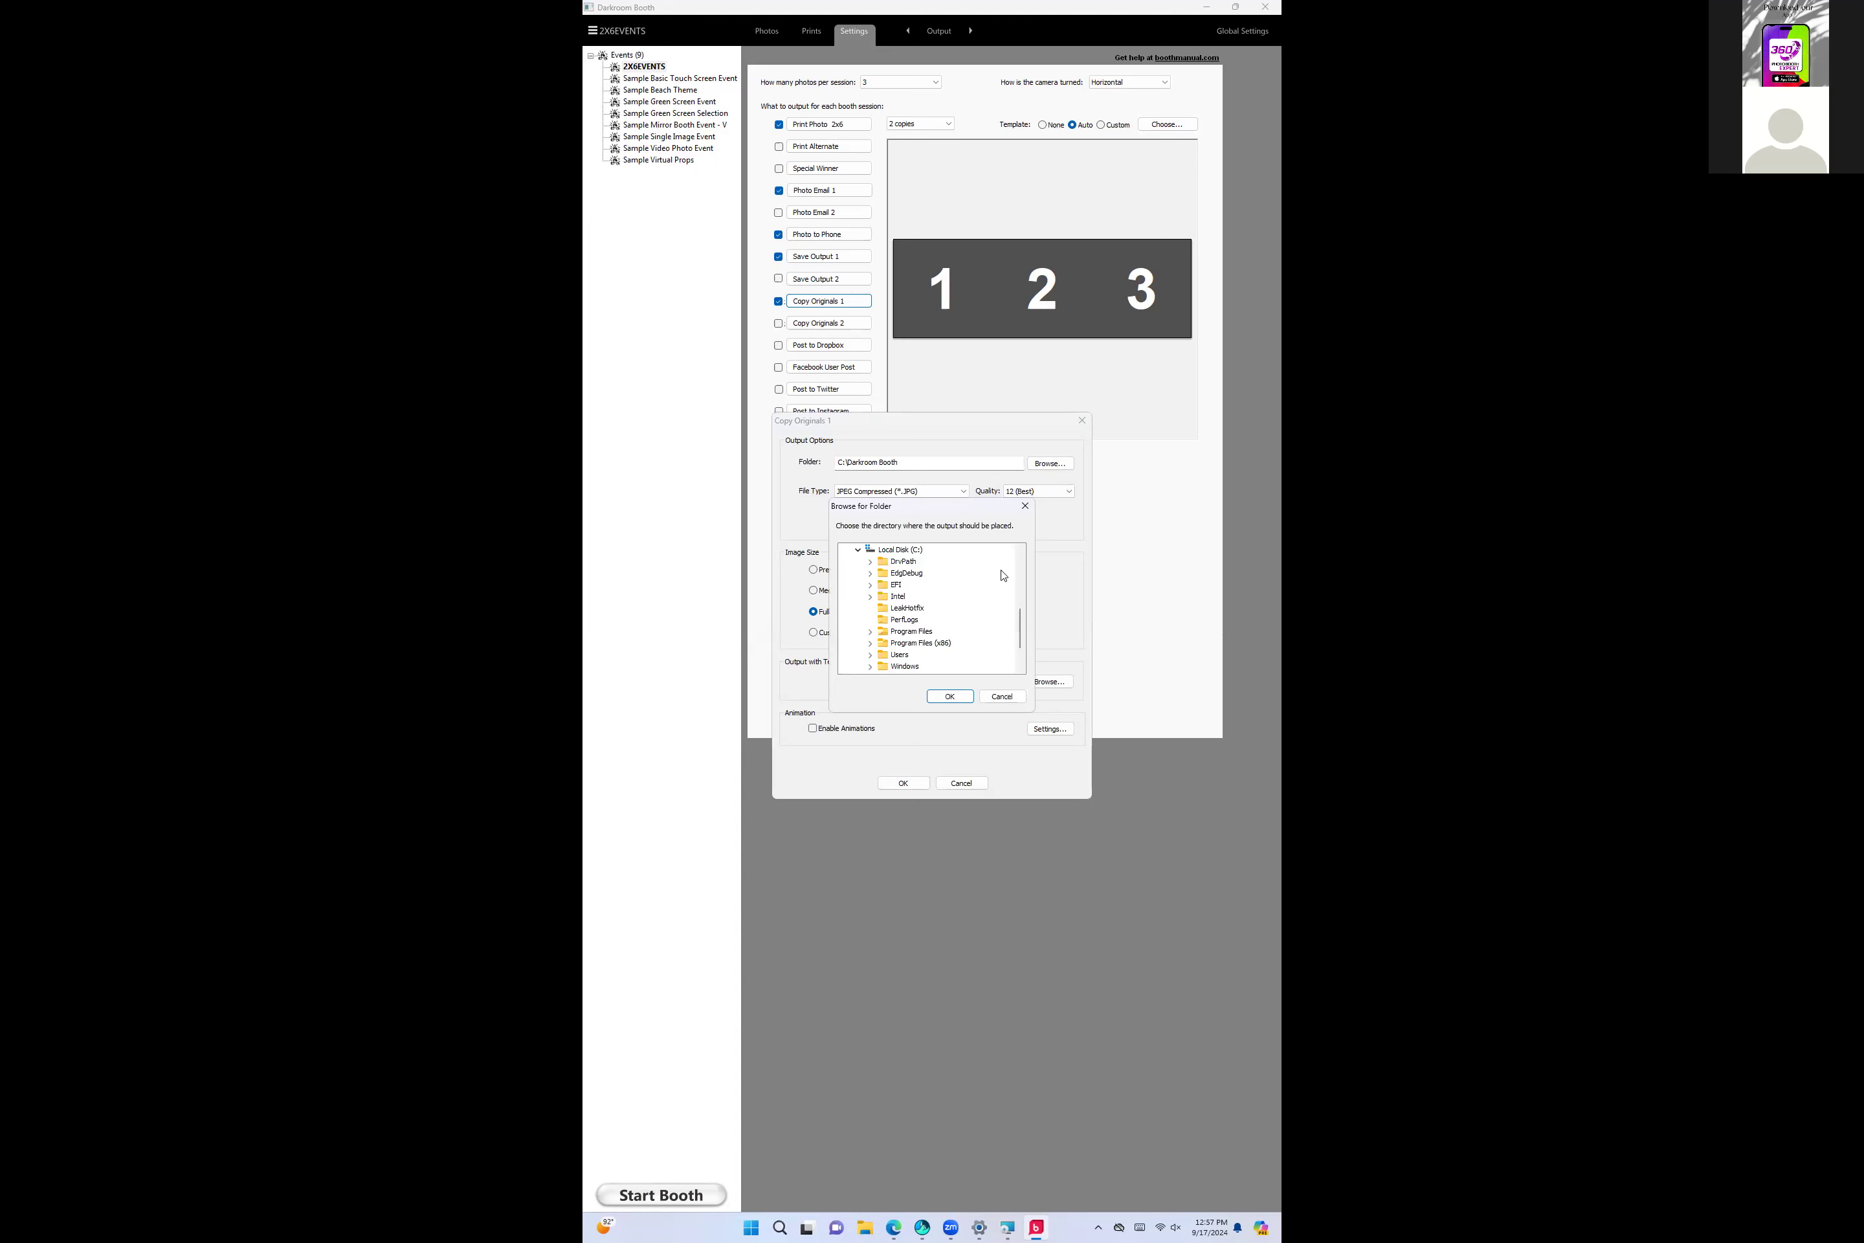
pyautogui.scroll(-2, 1020, 654)
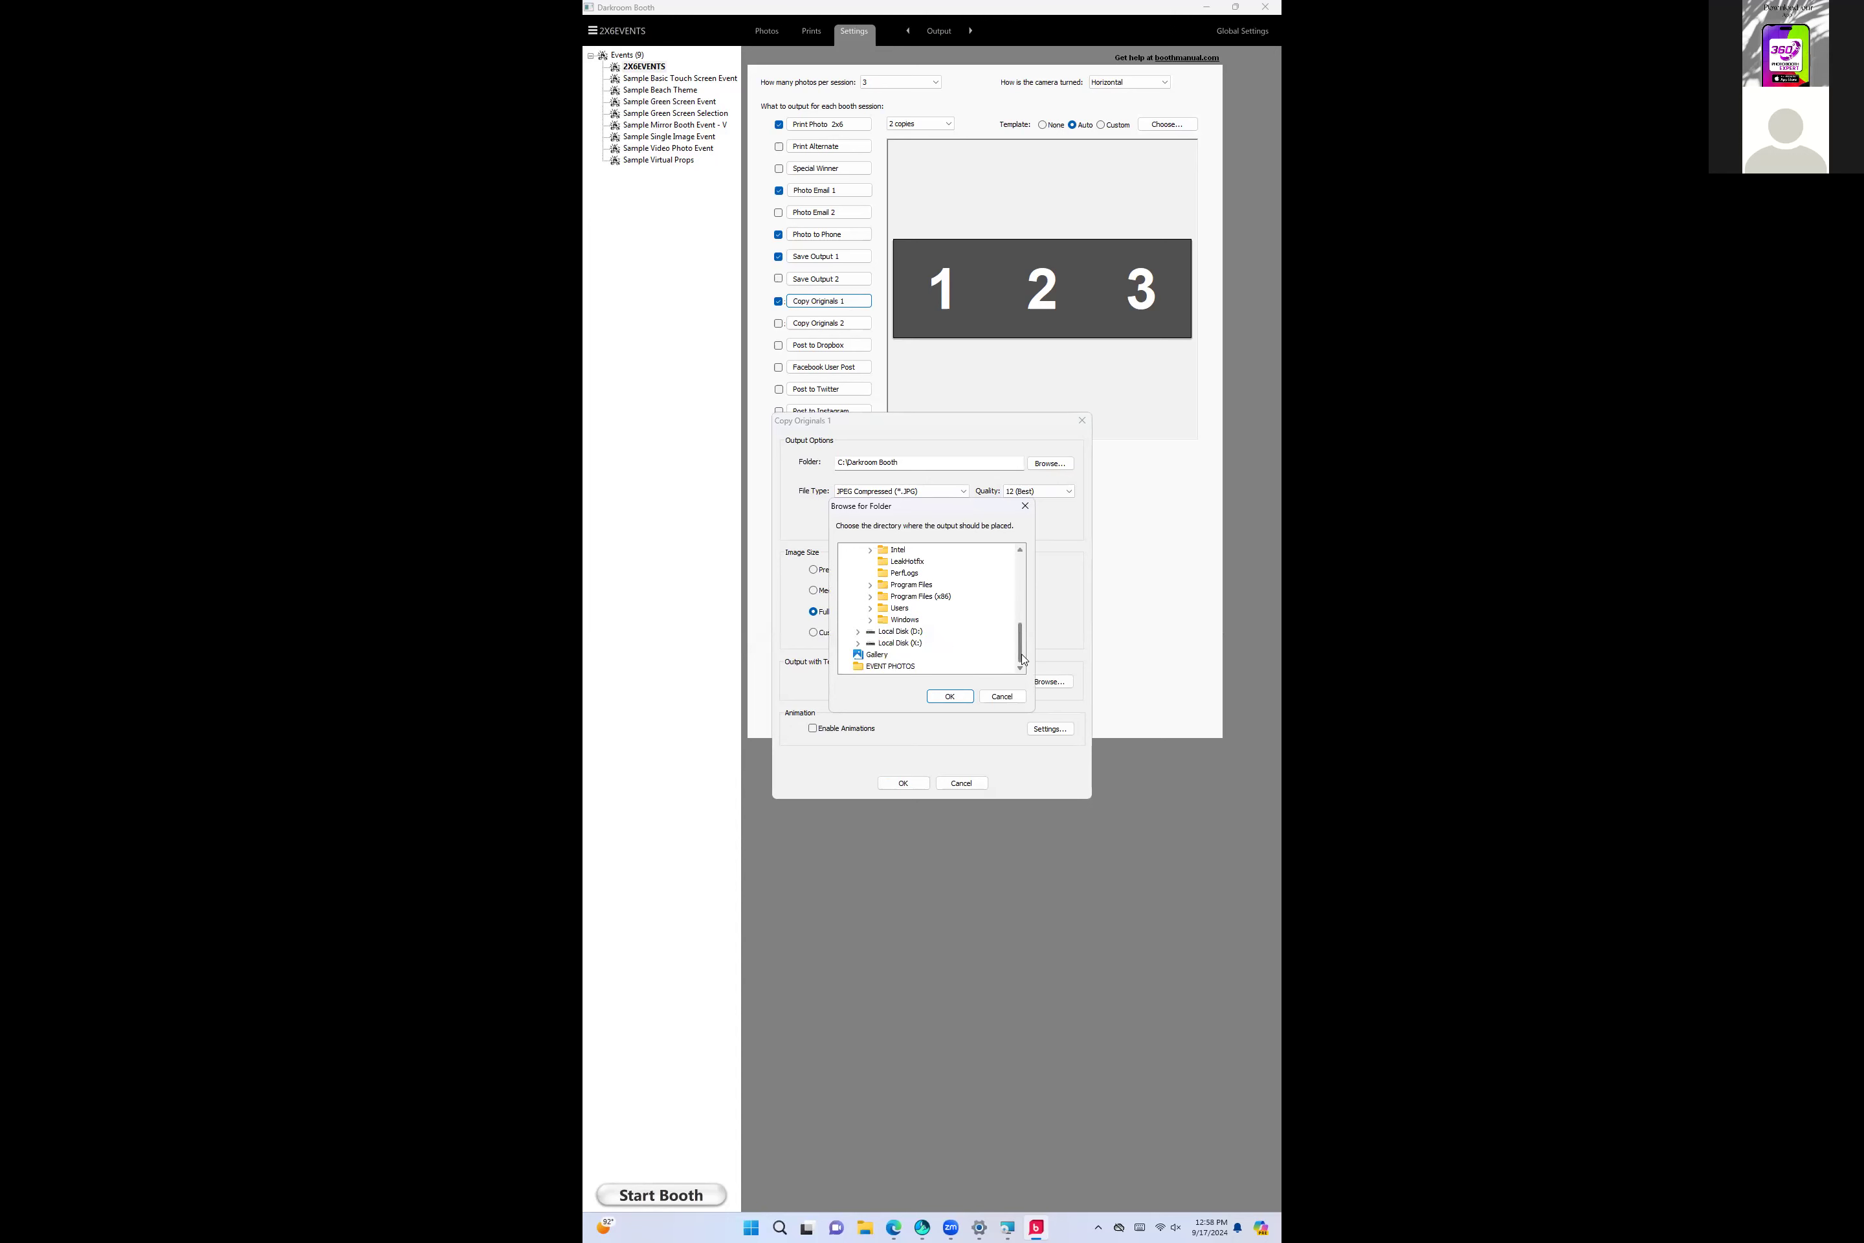
pyautogui.click(911, 667)
pyautogui.click(943, 696)
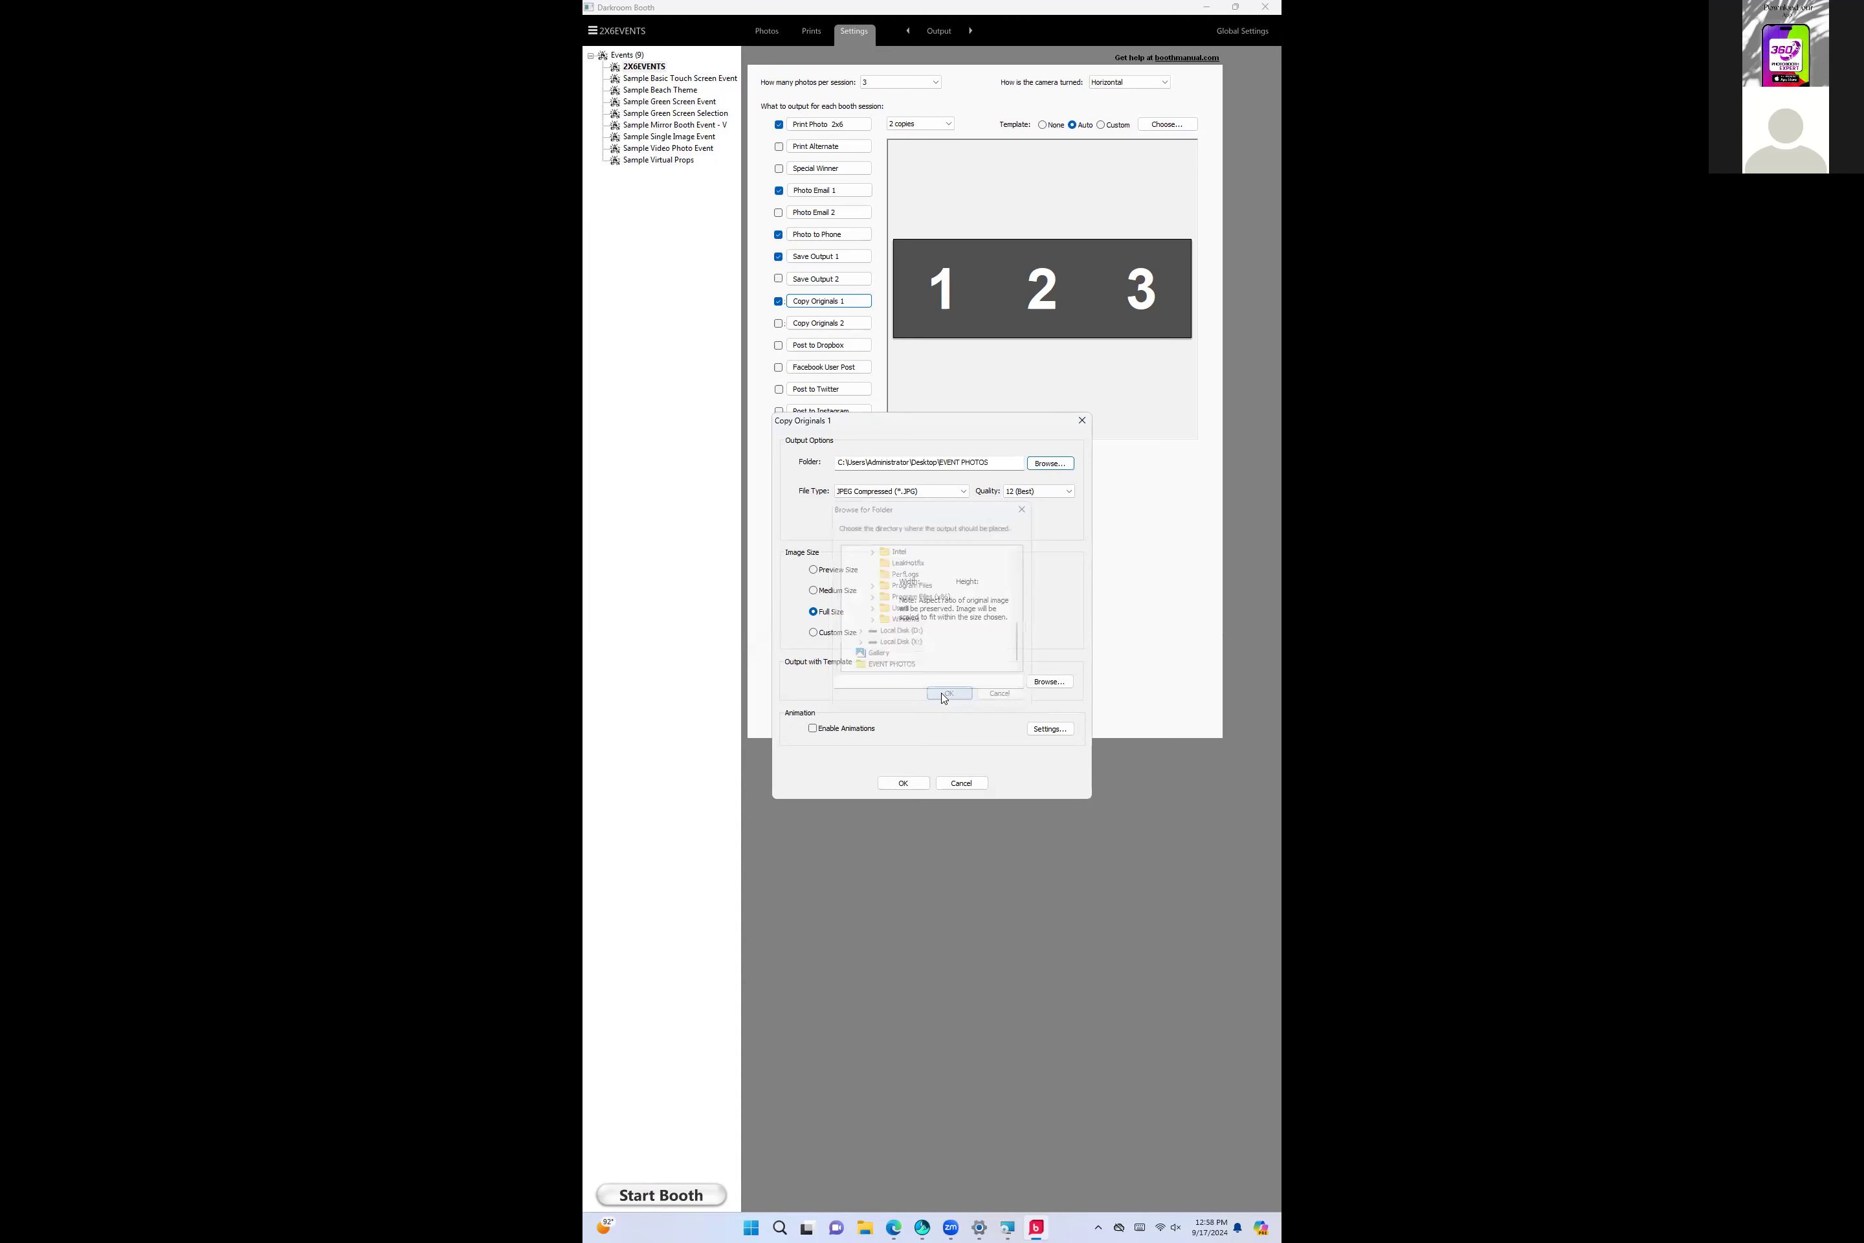
pyautogui.click(904, 784)
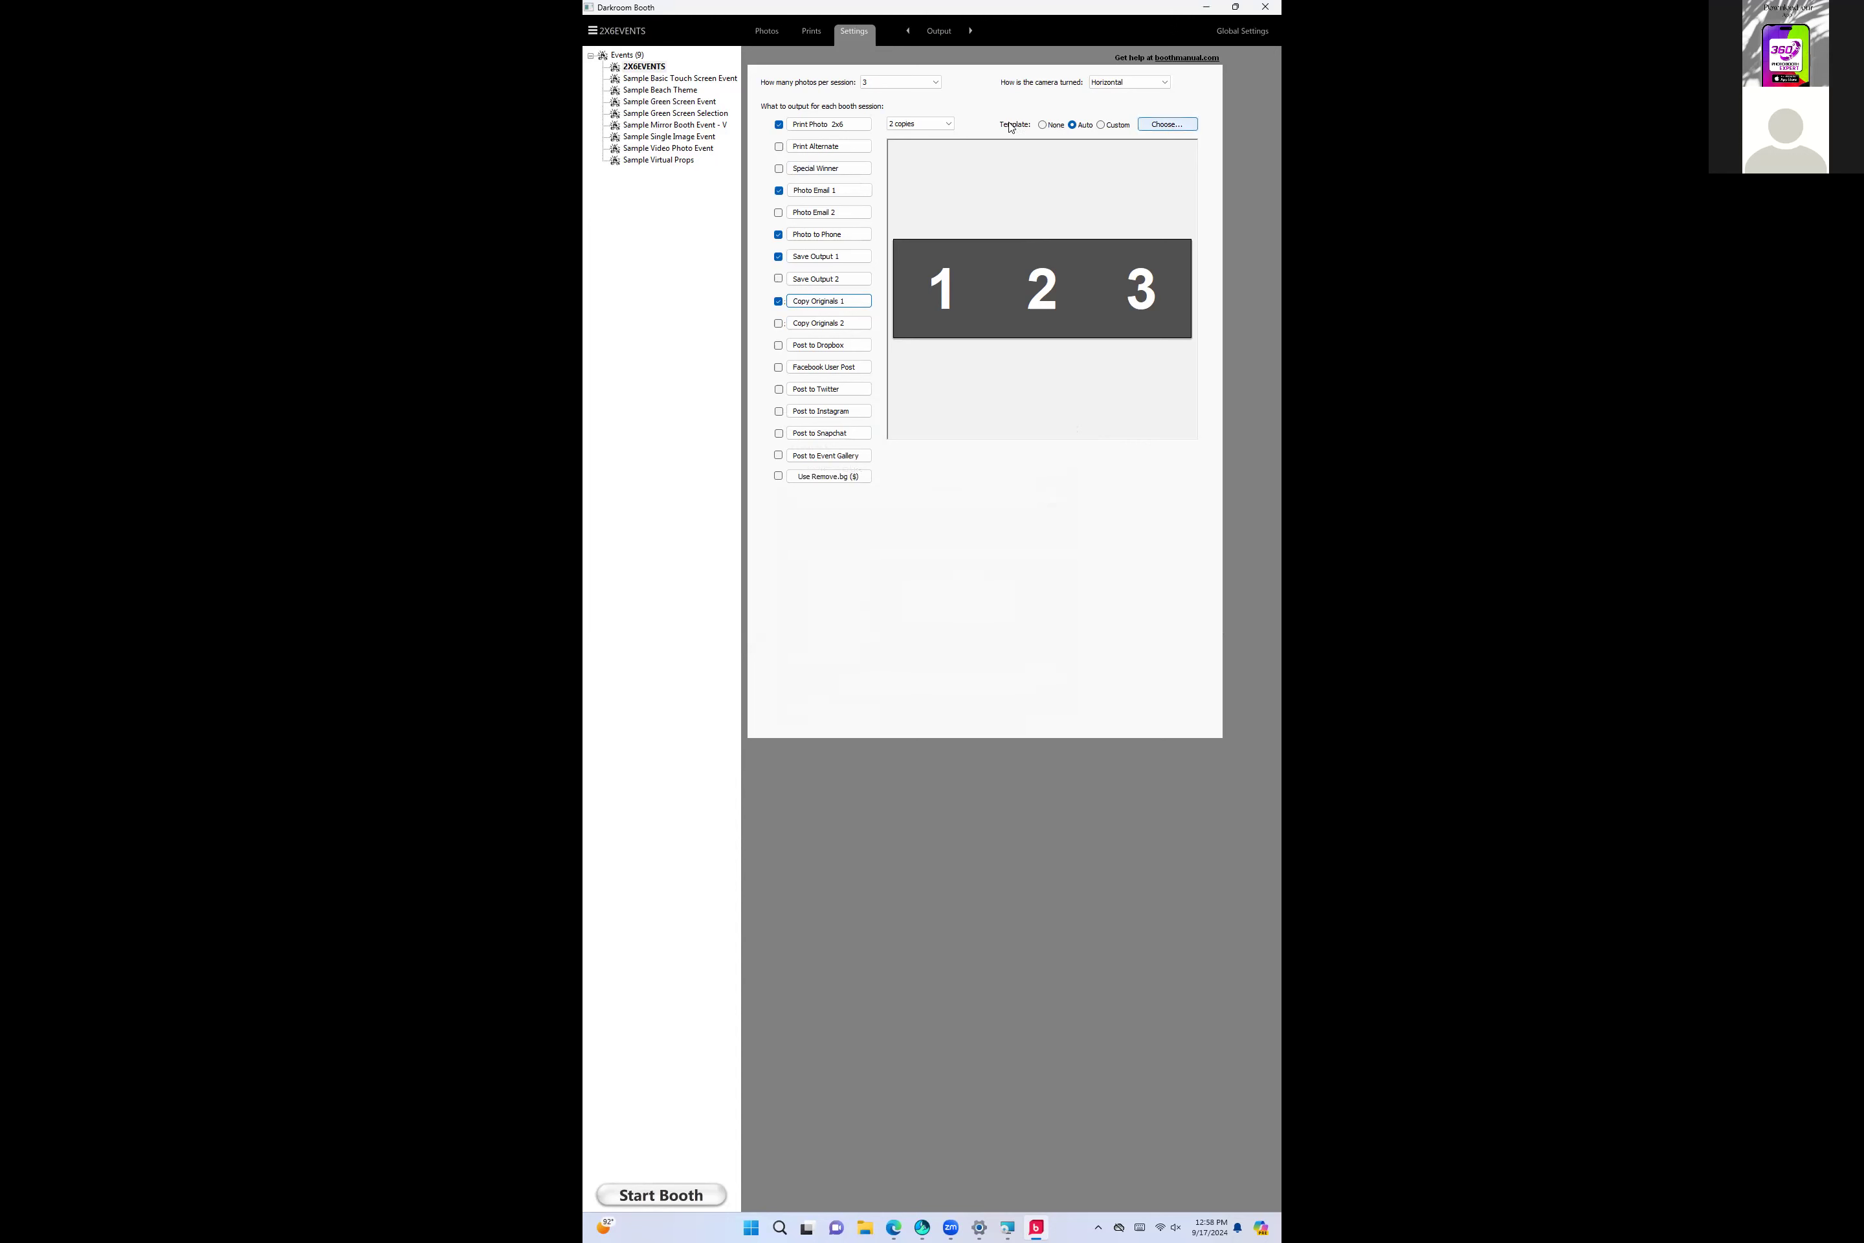
# Try the None and Auto print template options and browse the template gallery
pyautogui.click(1042, 125)
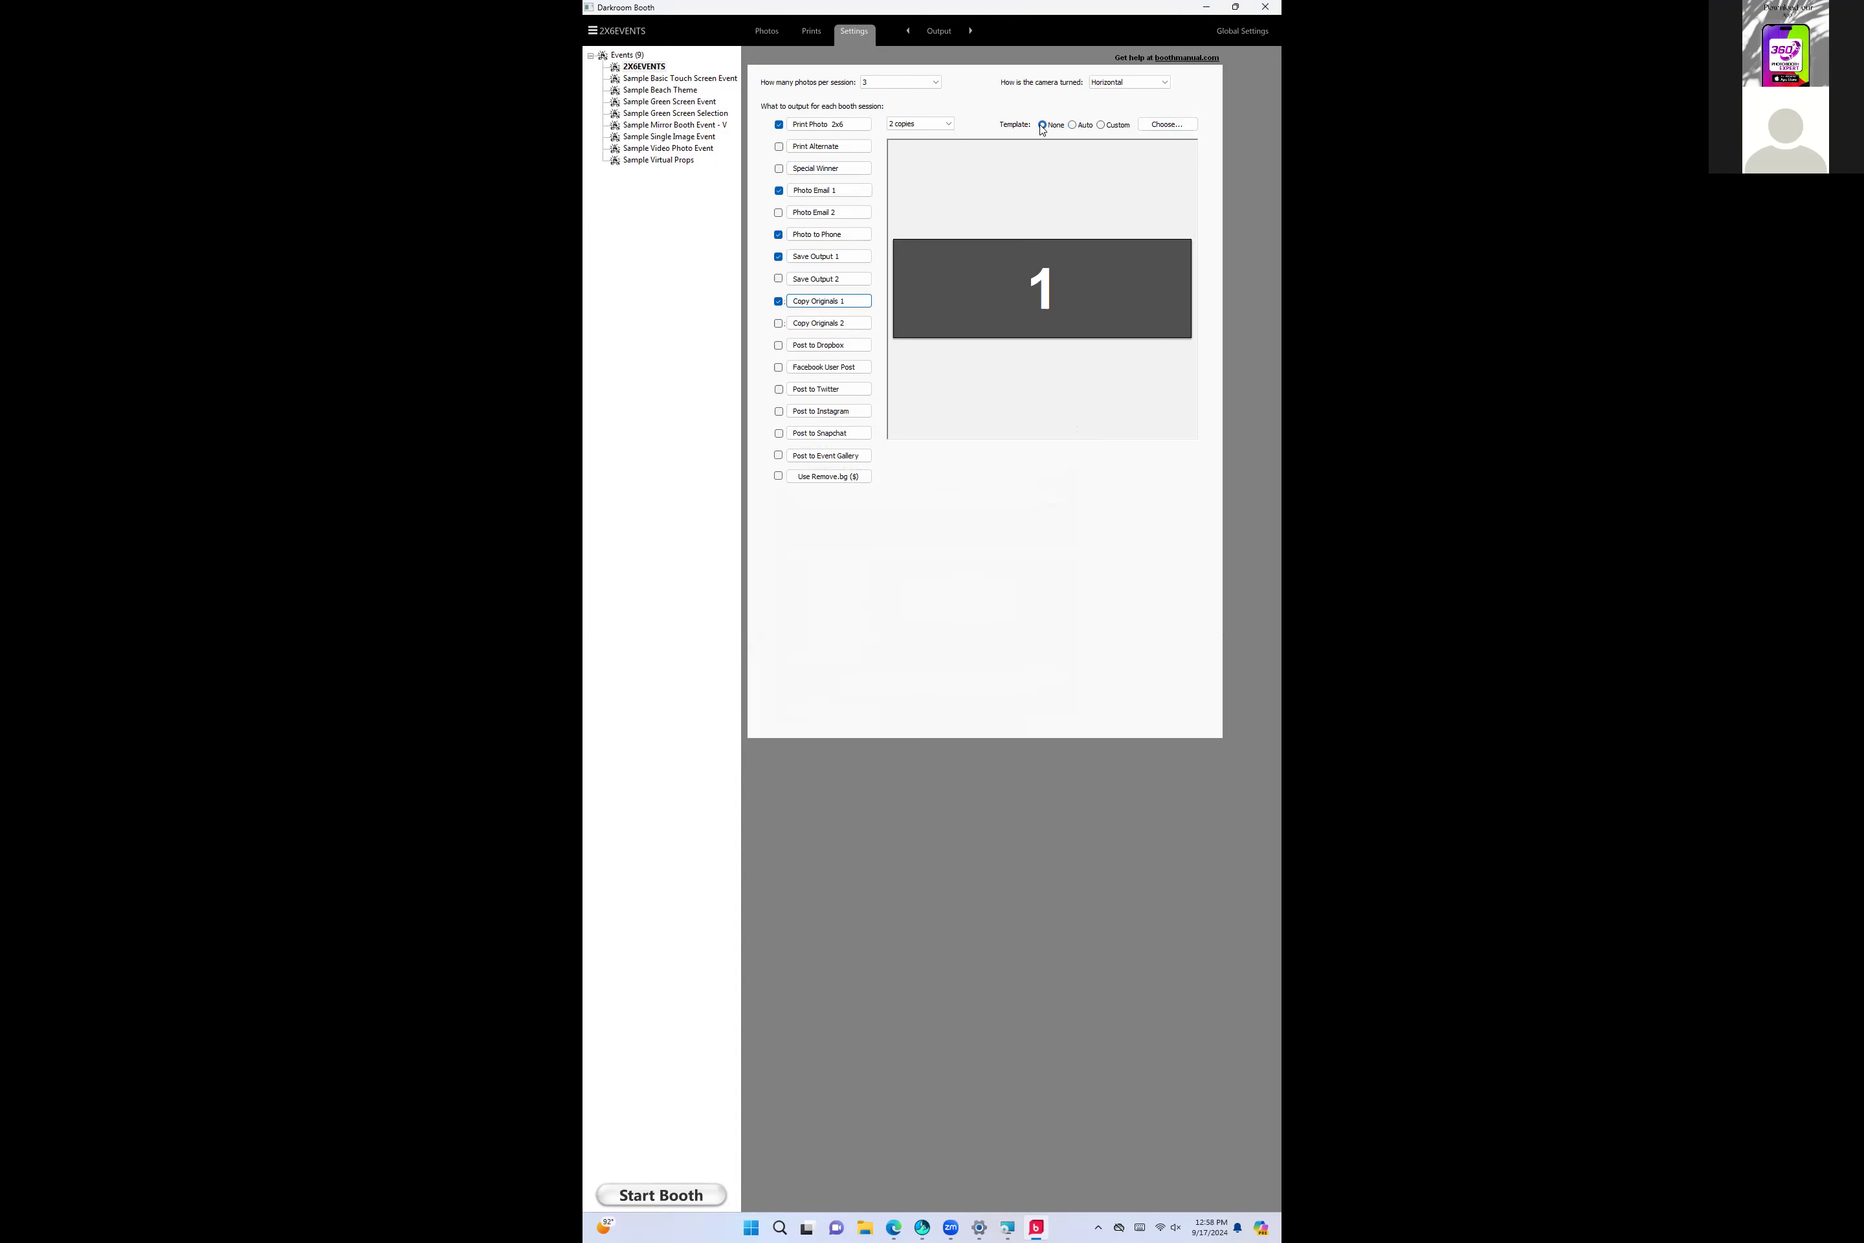
pyautogui.click(1091, 126)
pyautogui.click(1102, 125)
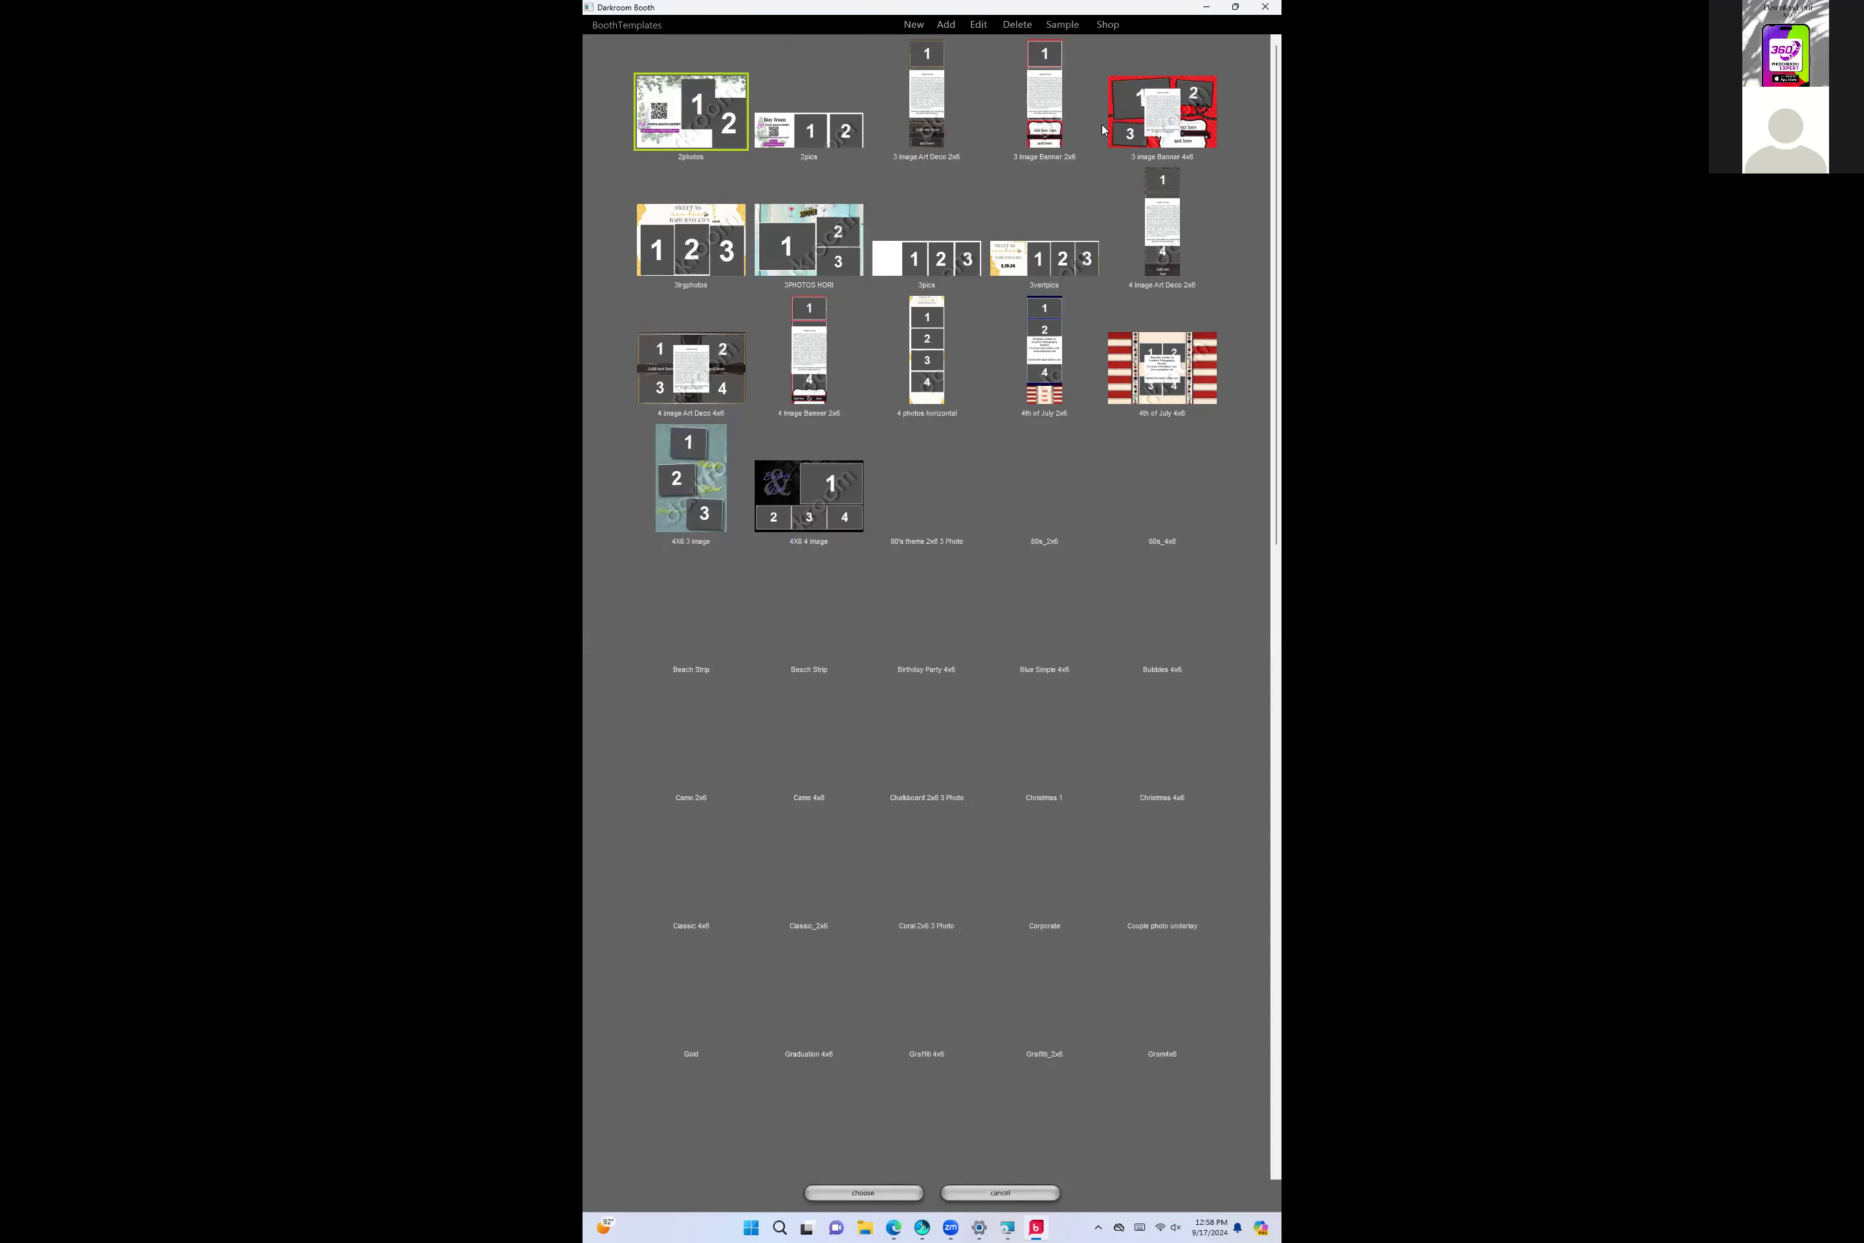
pyautogui.click(1017, 1193)
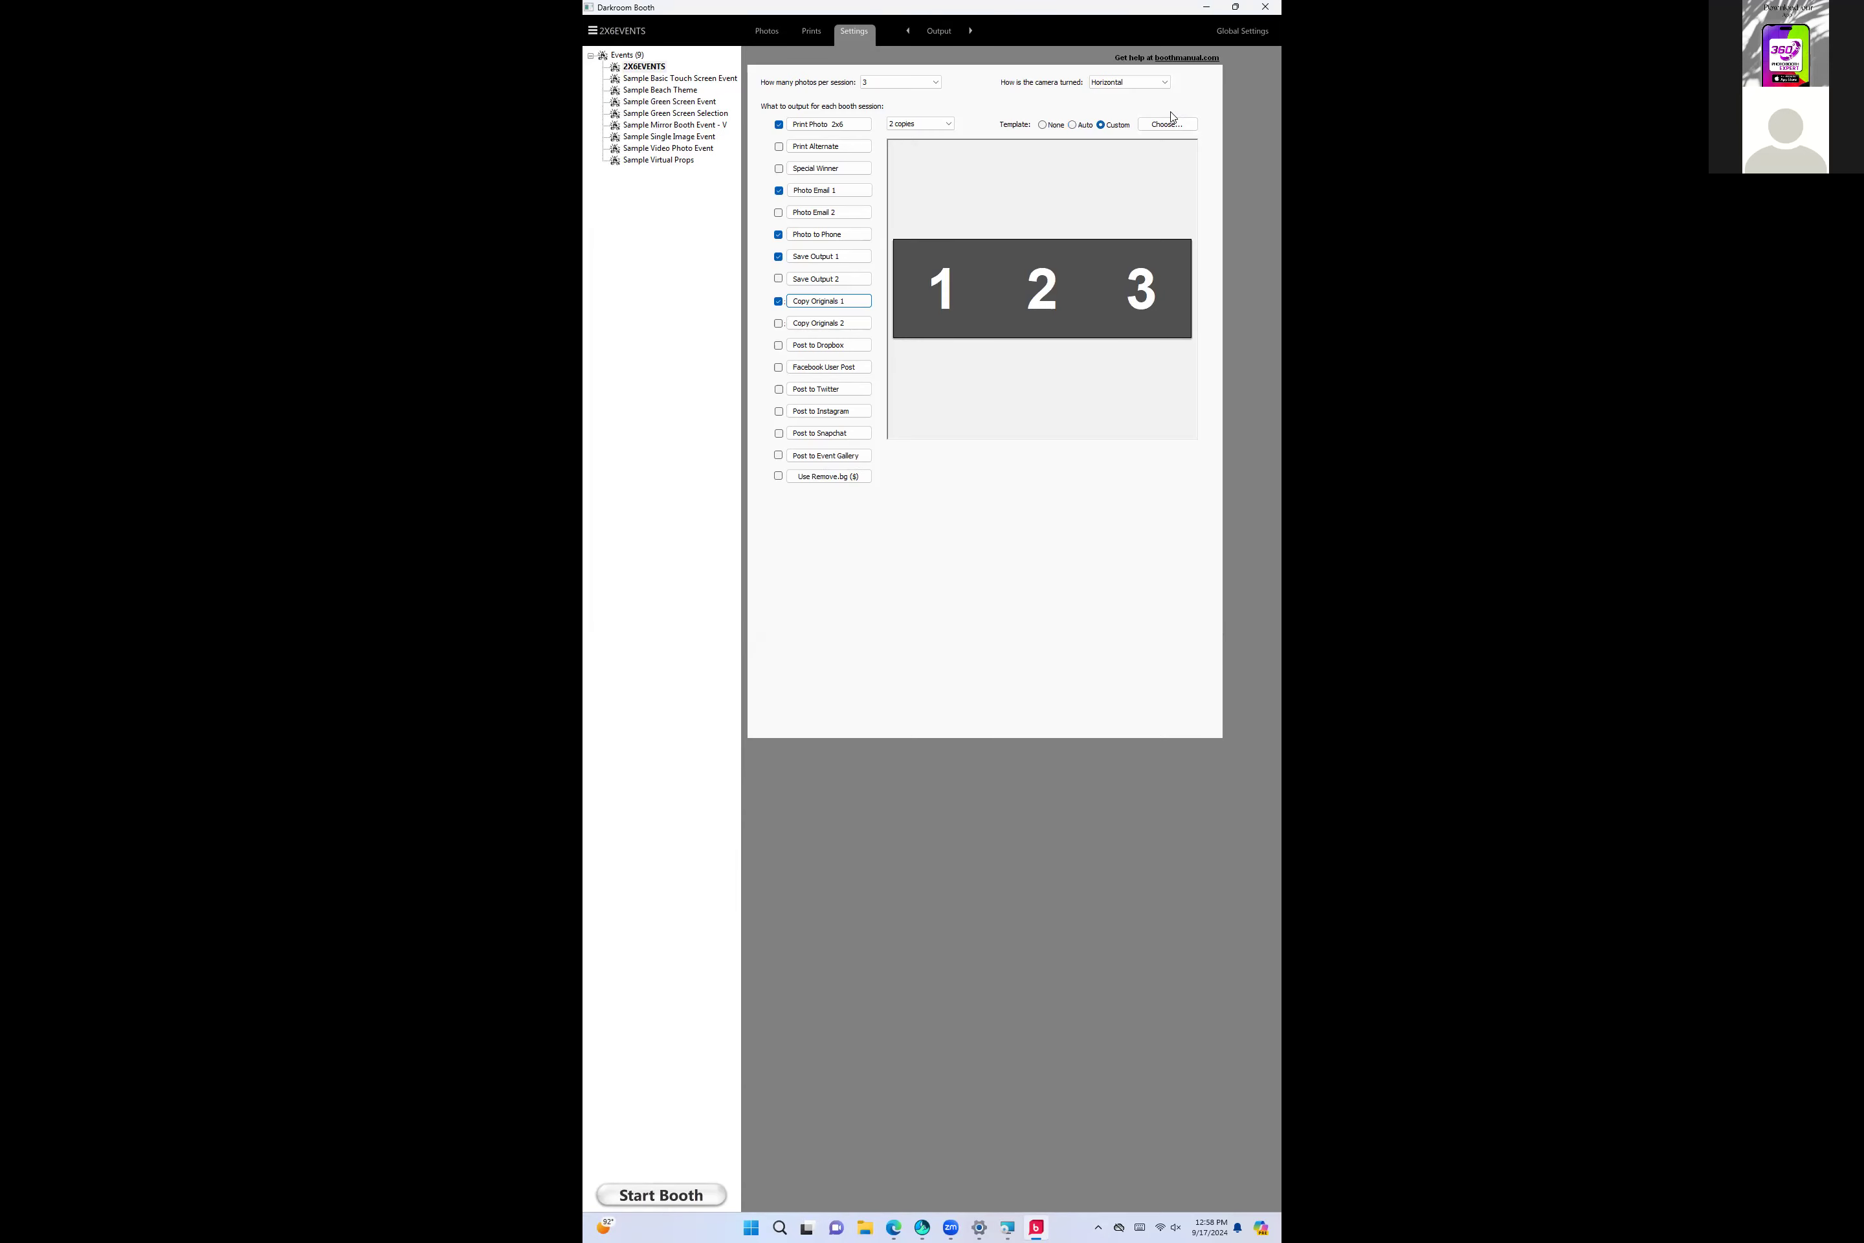
# Set the print template to Custom using 3vertpics from X:\BoothTemplates
pyautogui.click(1104, 128)
pyautogui.click(1173, 125)
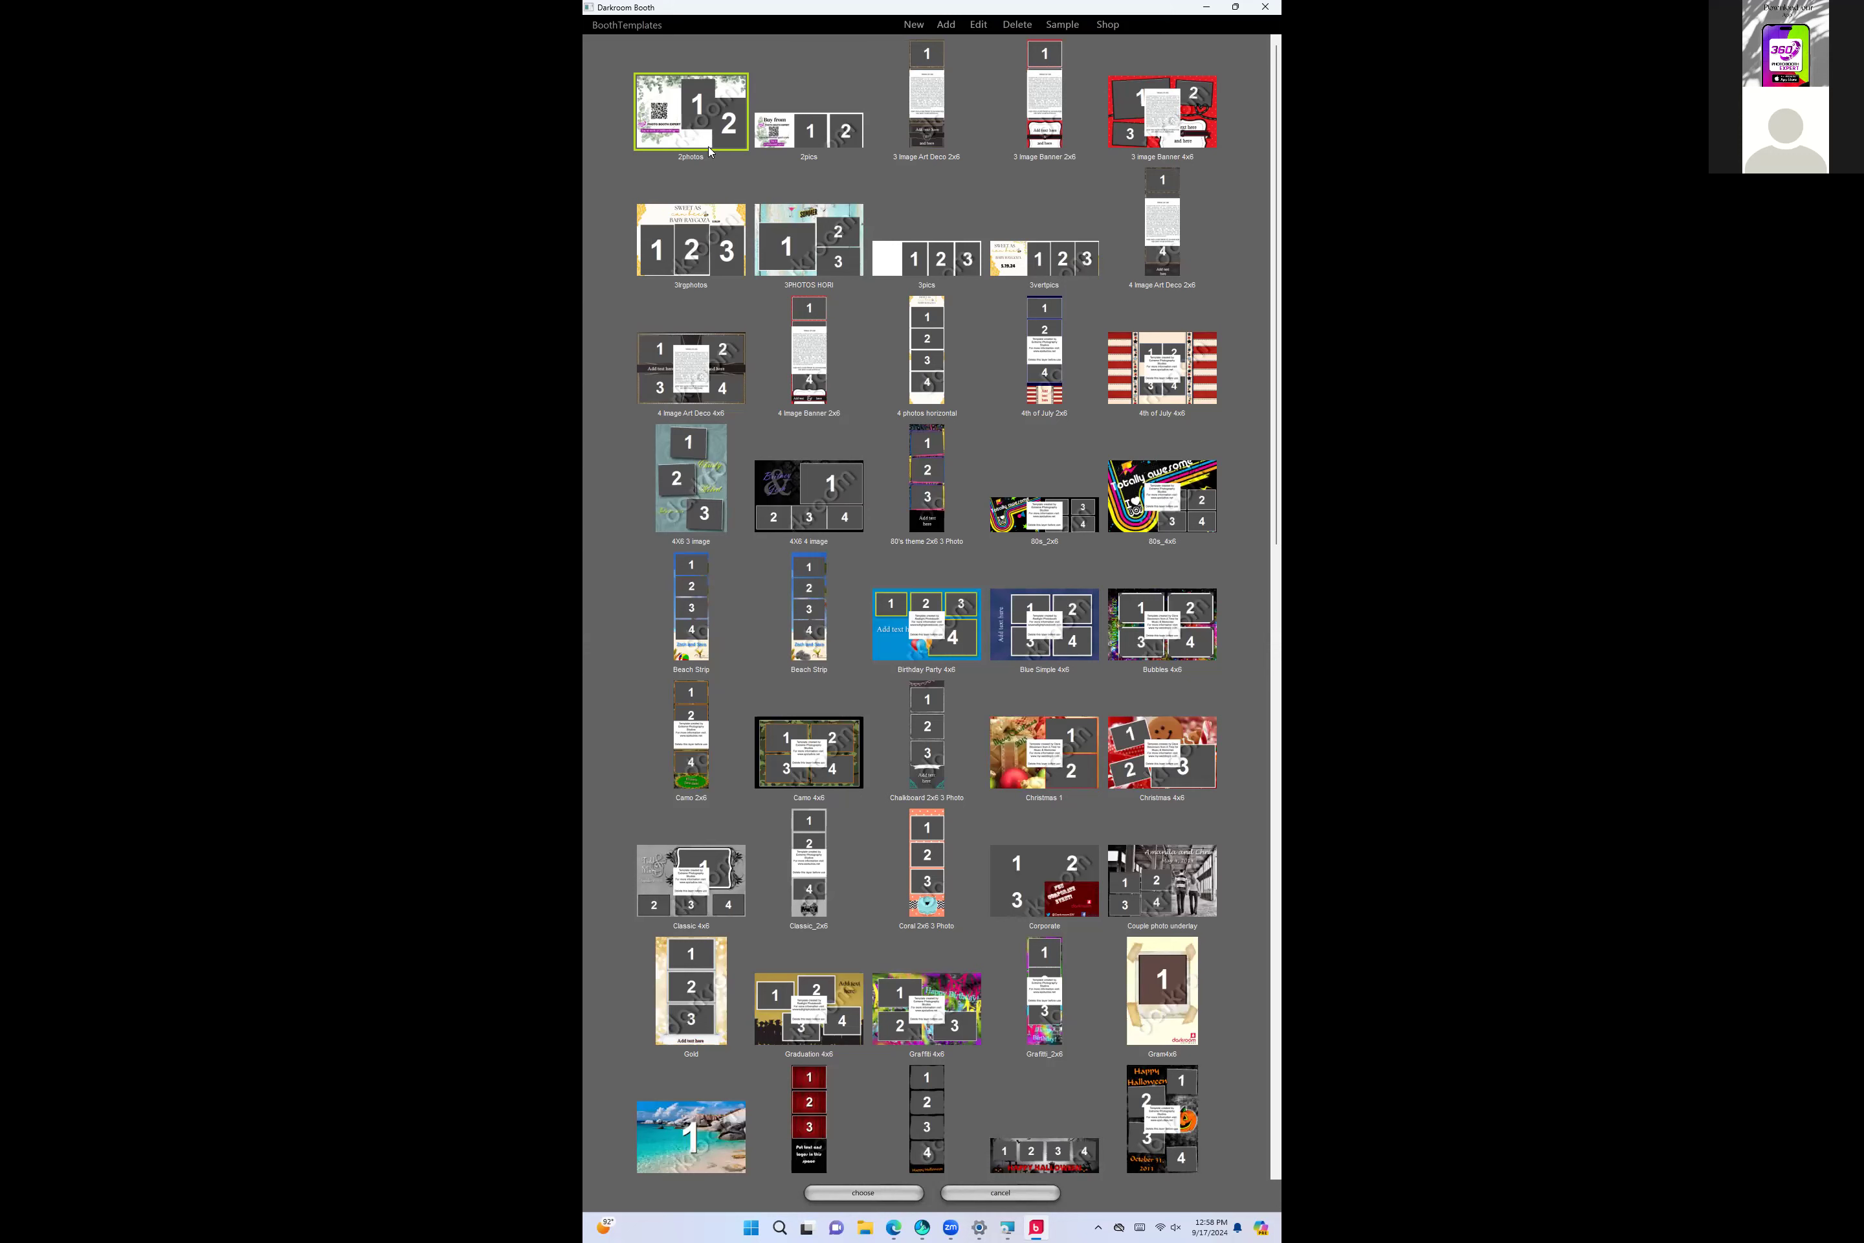
pyautogui.press('Right')
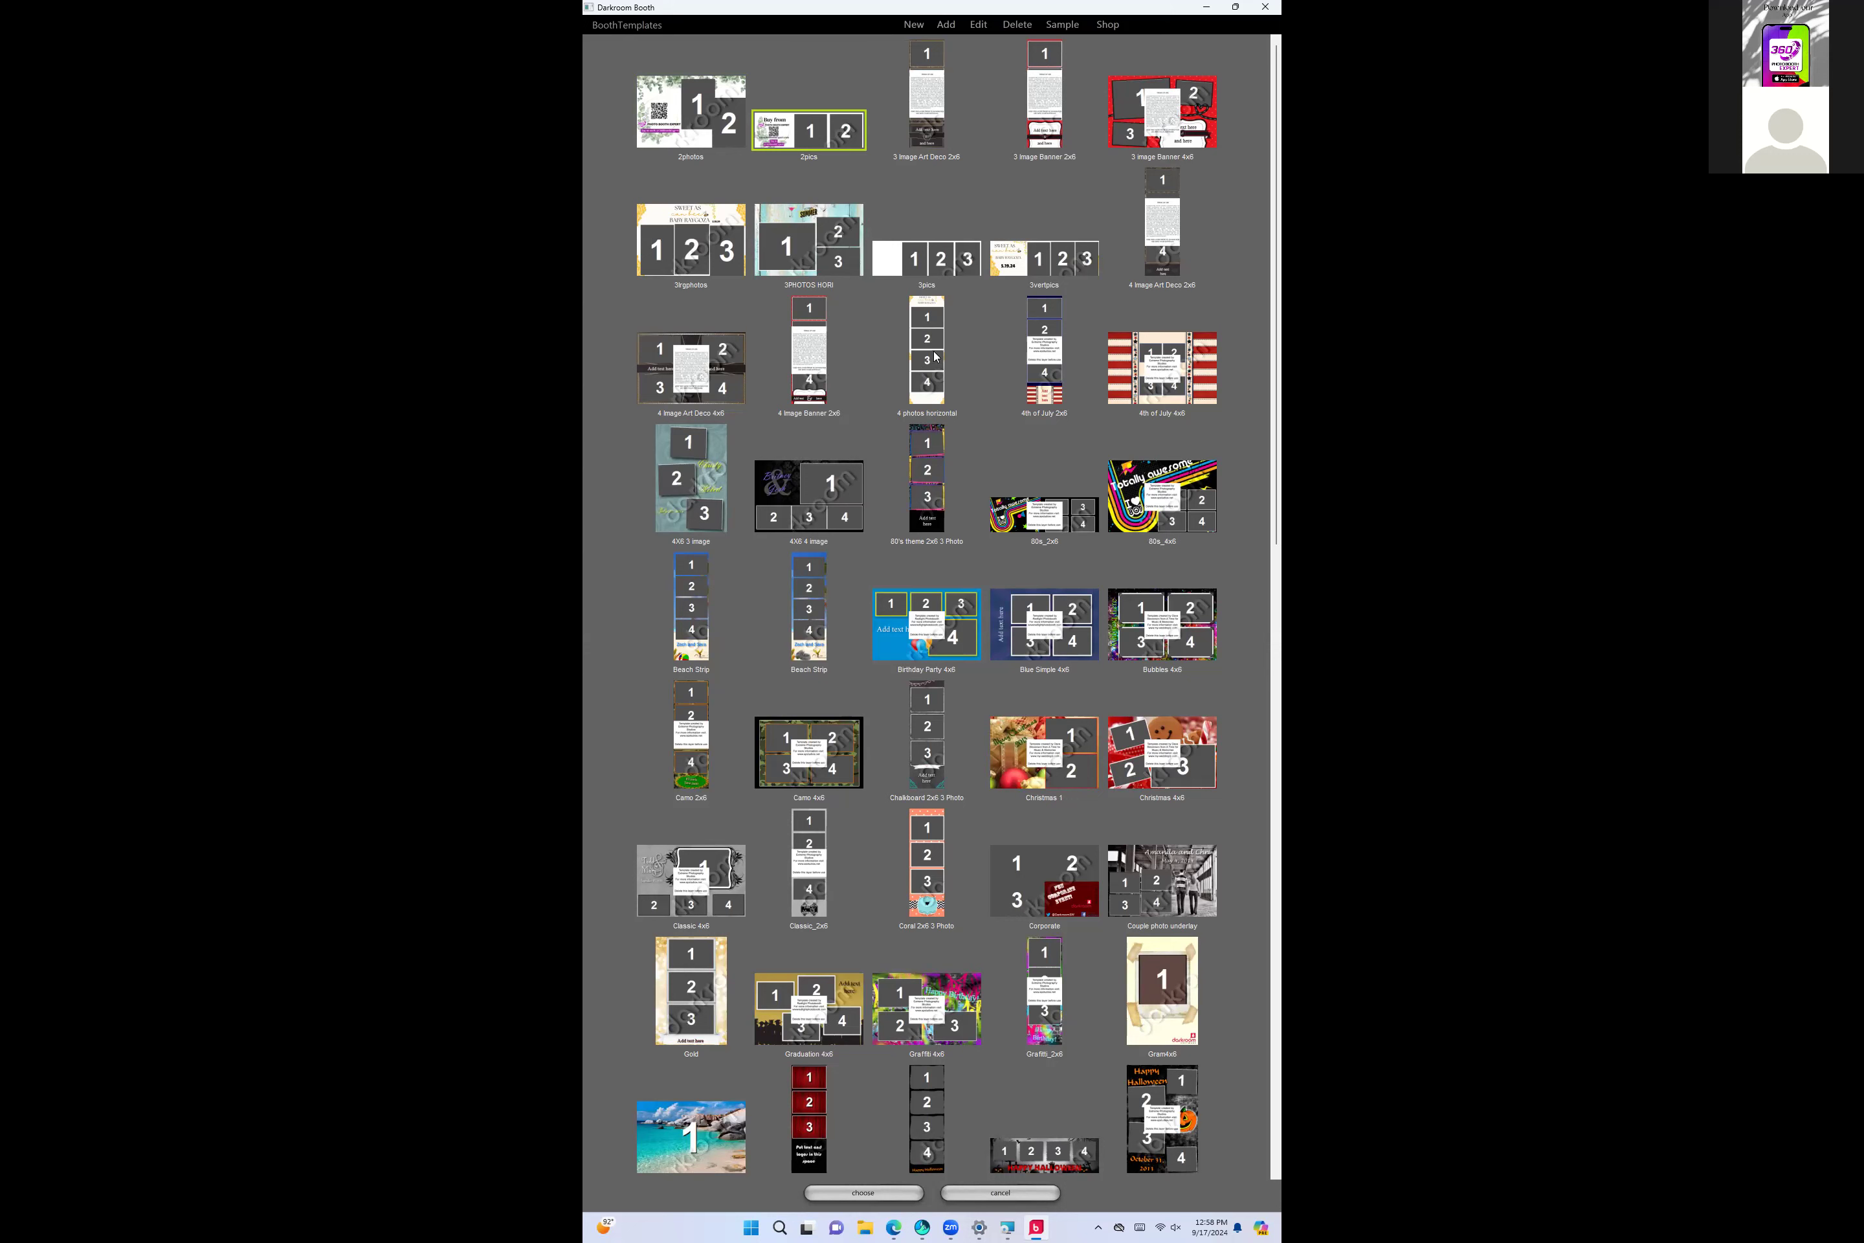
pyautogui.click(1064, 266)
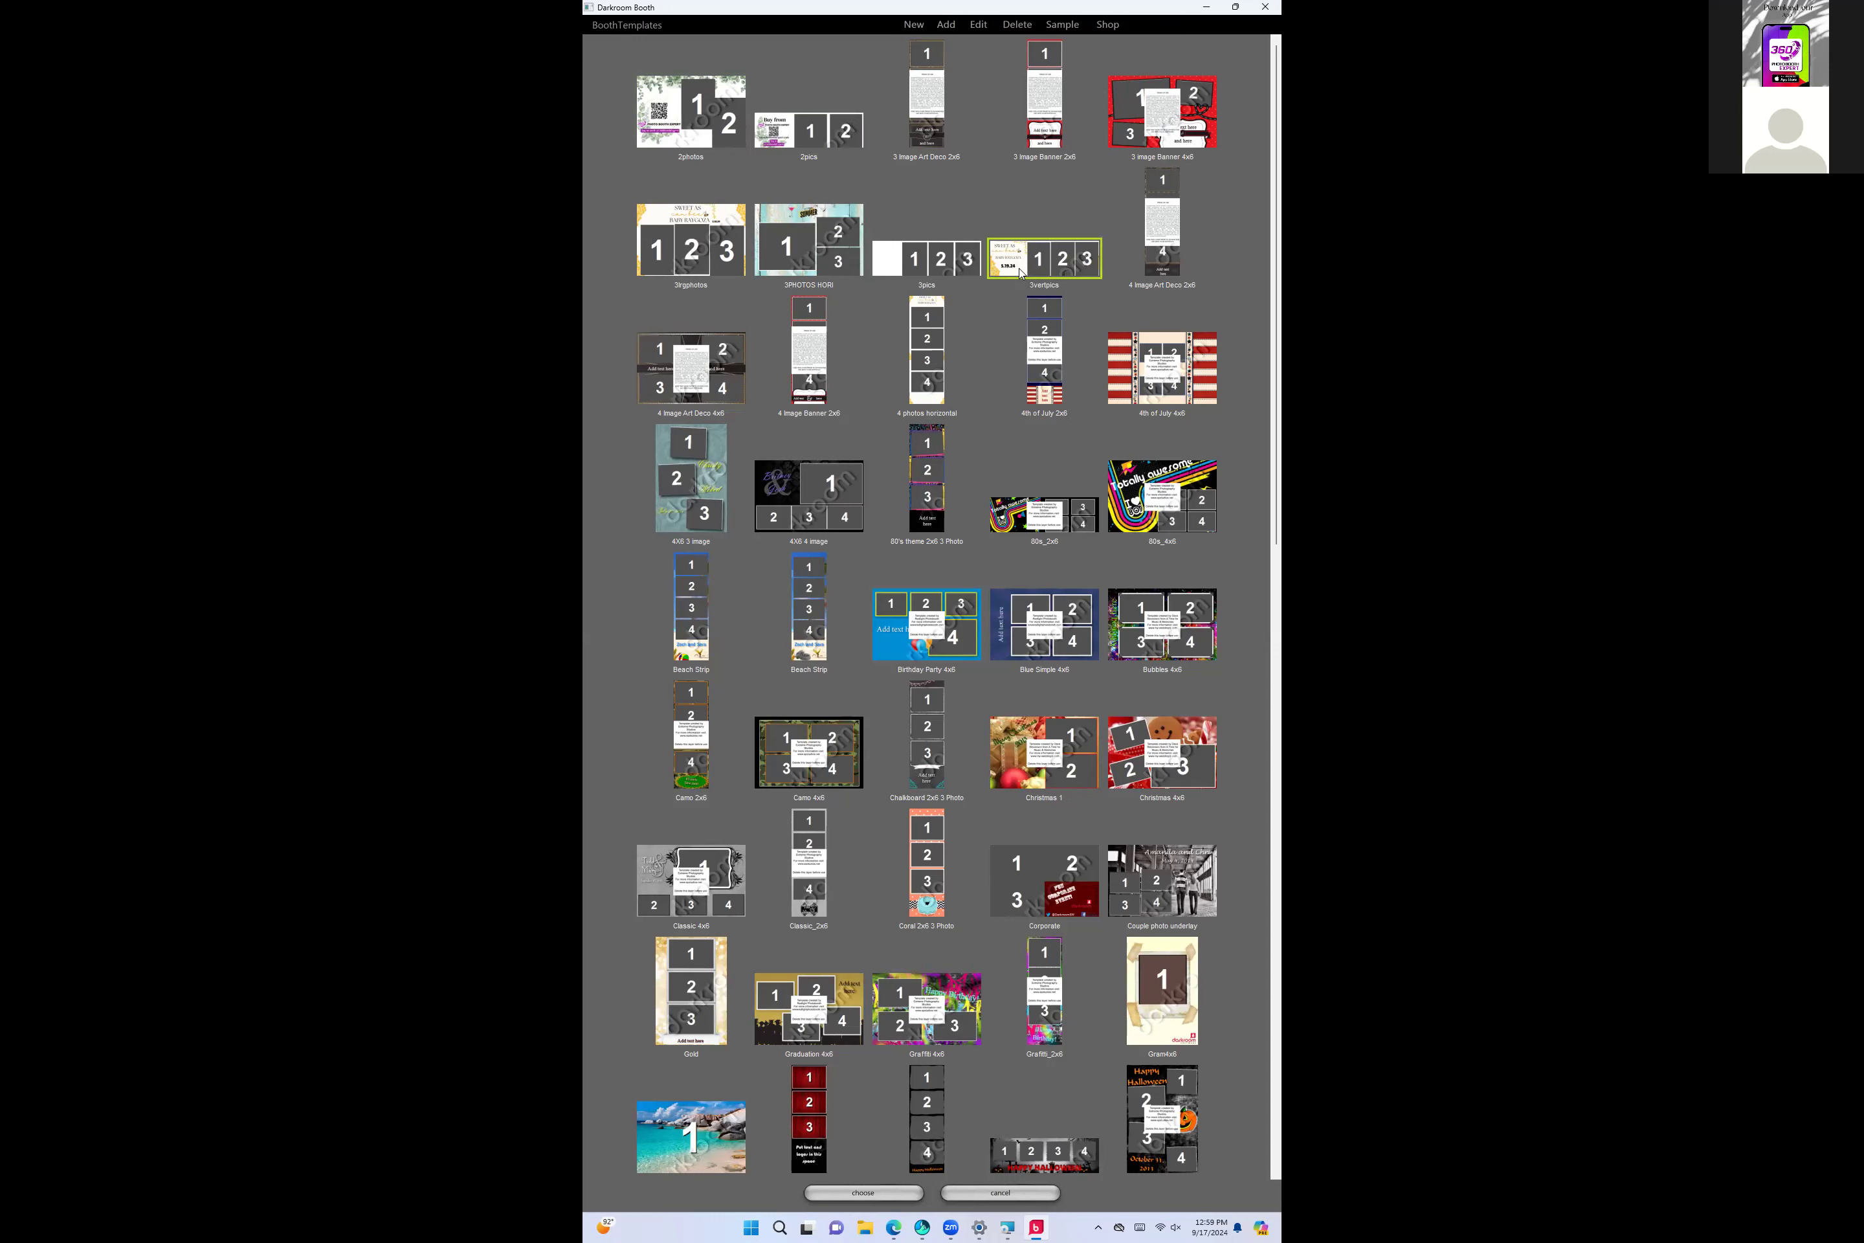
pyautogui.click(863, 1192)
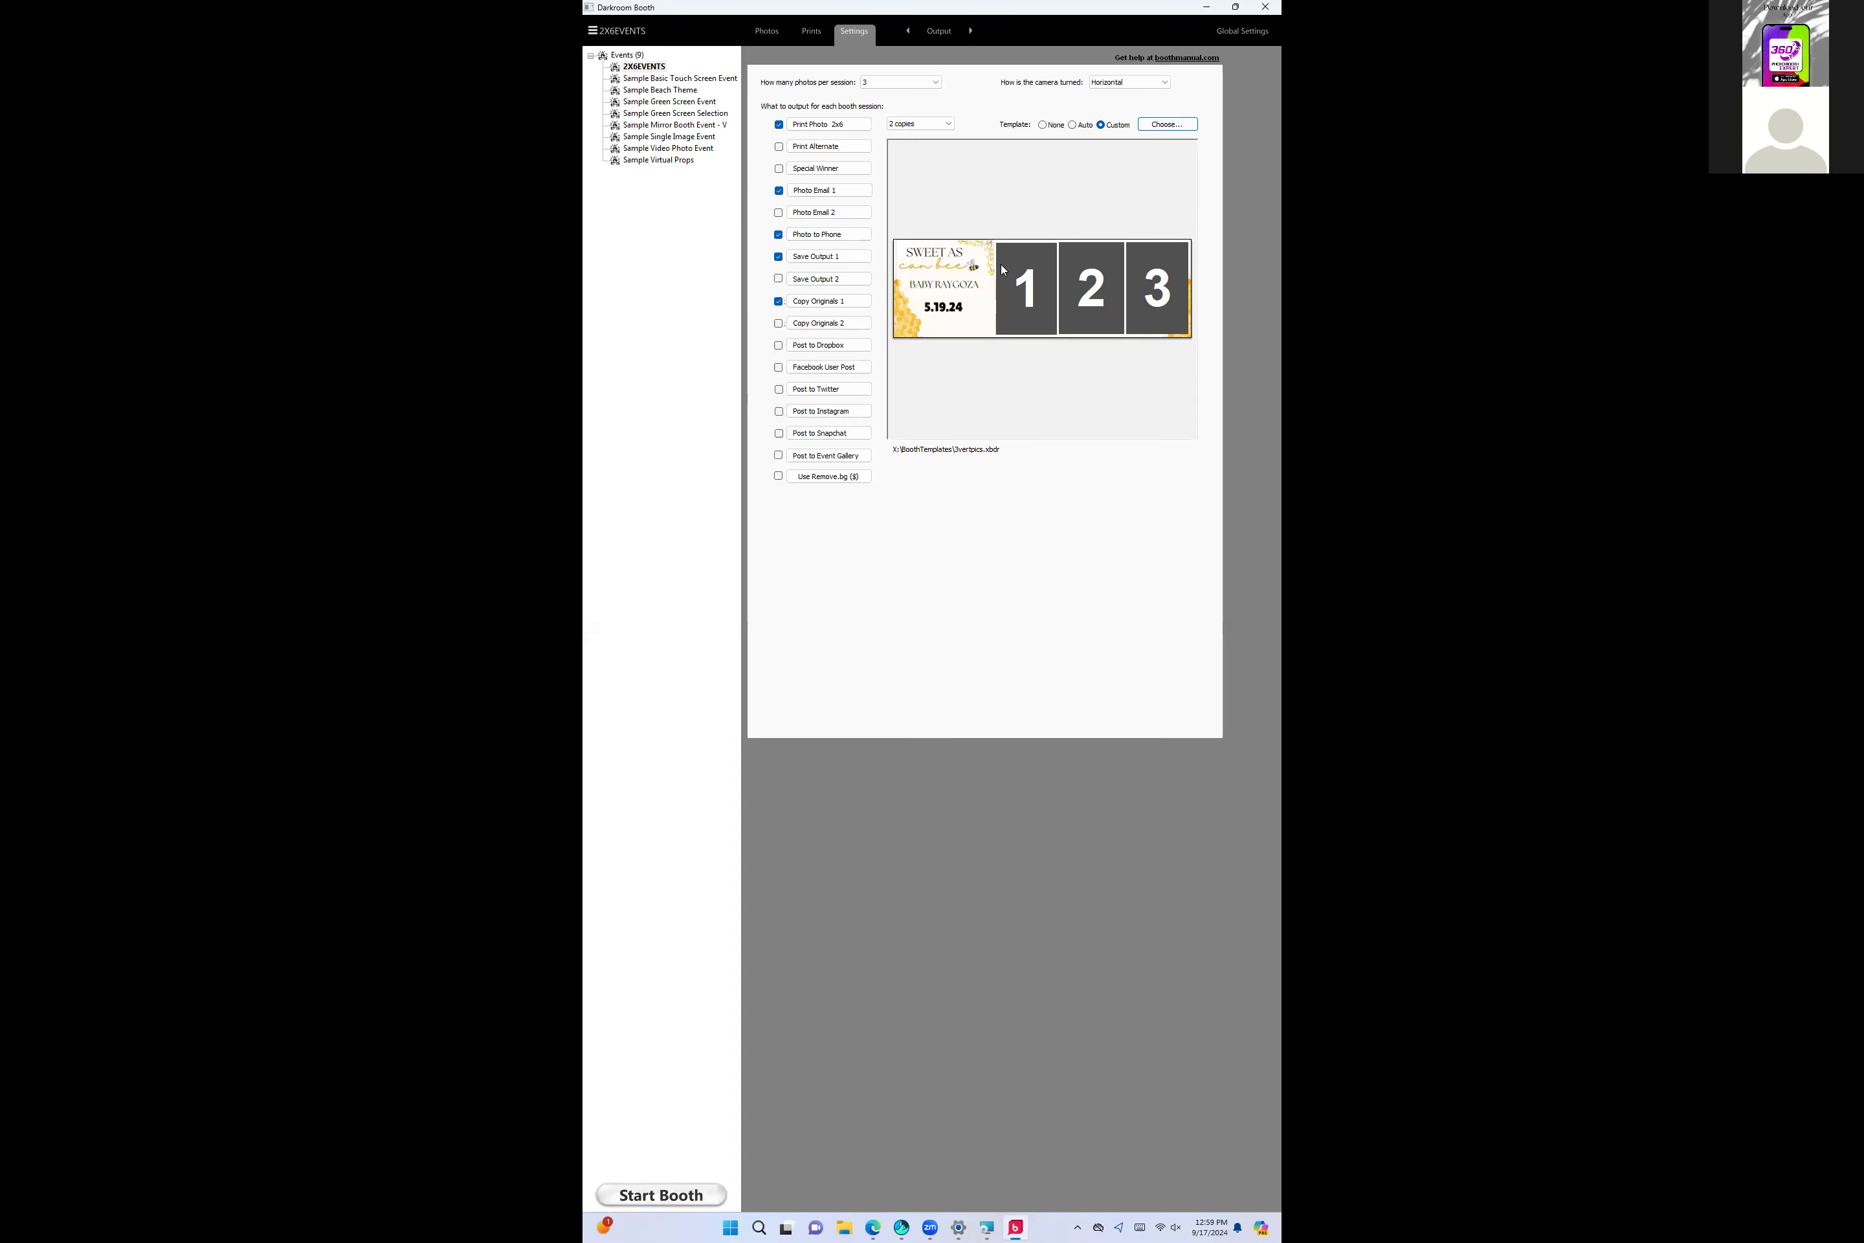
# Reopen the print template gallery, try 4 photos horizontal, then settle back on 3vertpics
pyautogui.click(1151, 126)
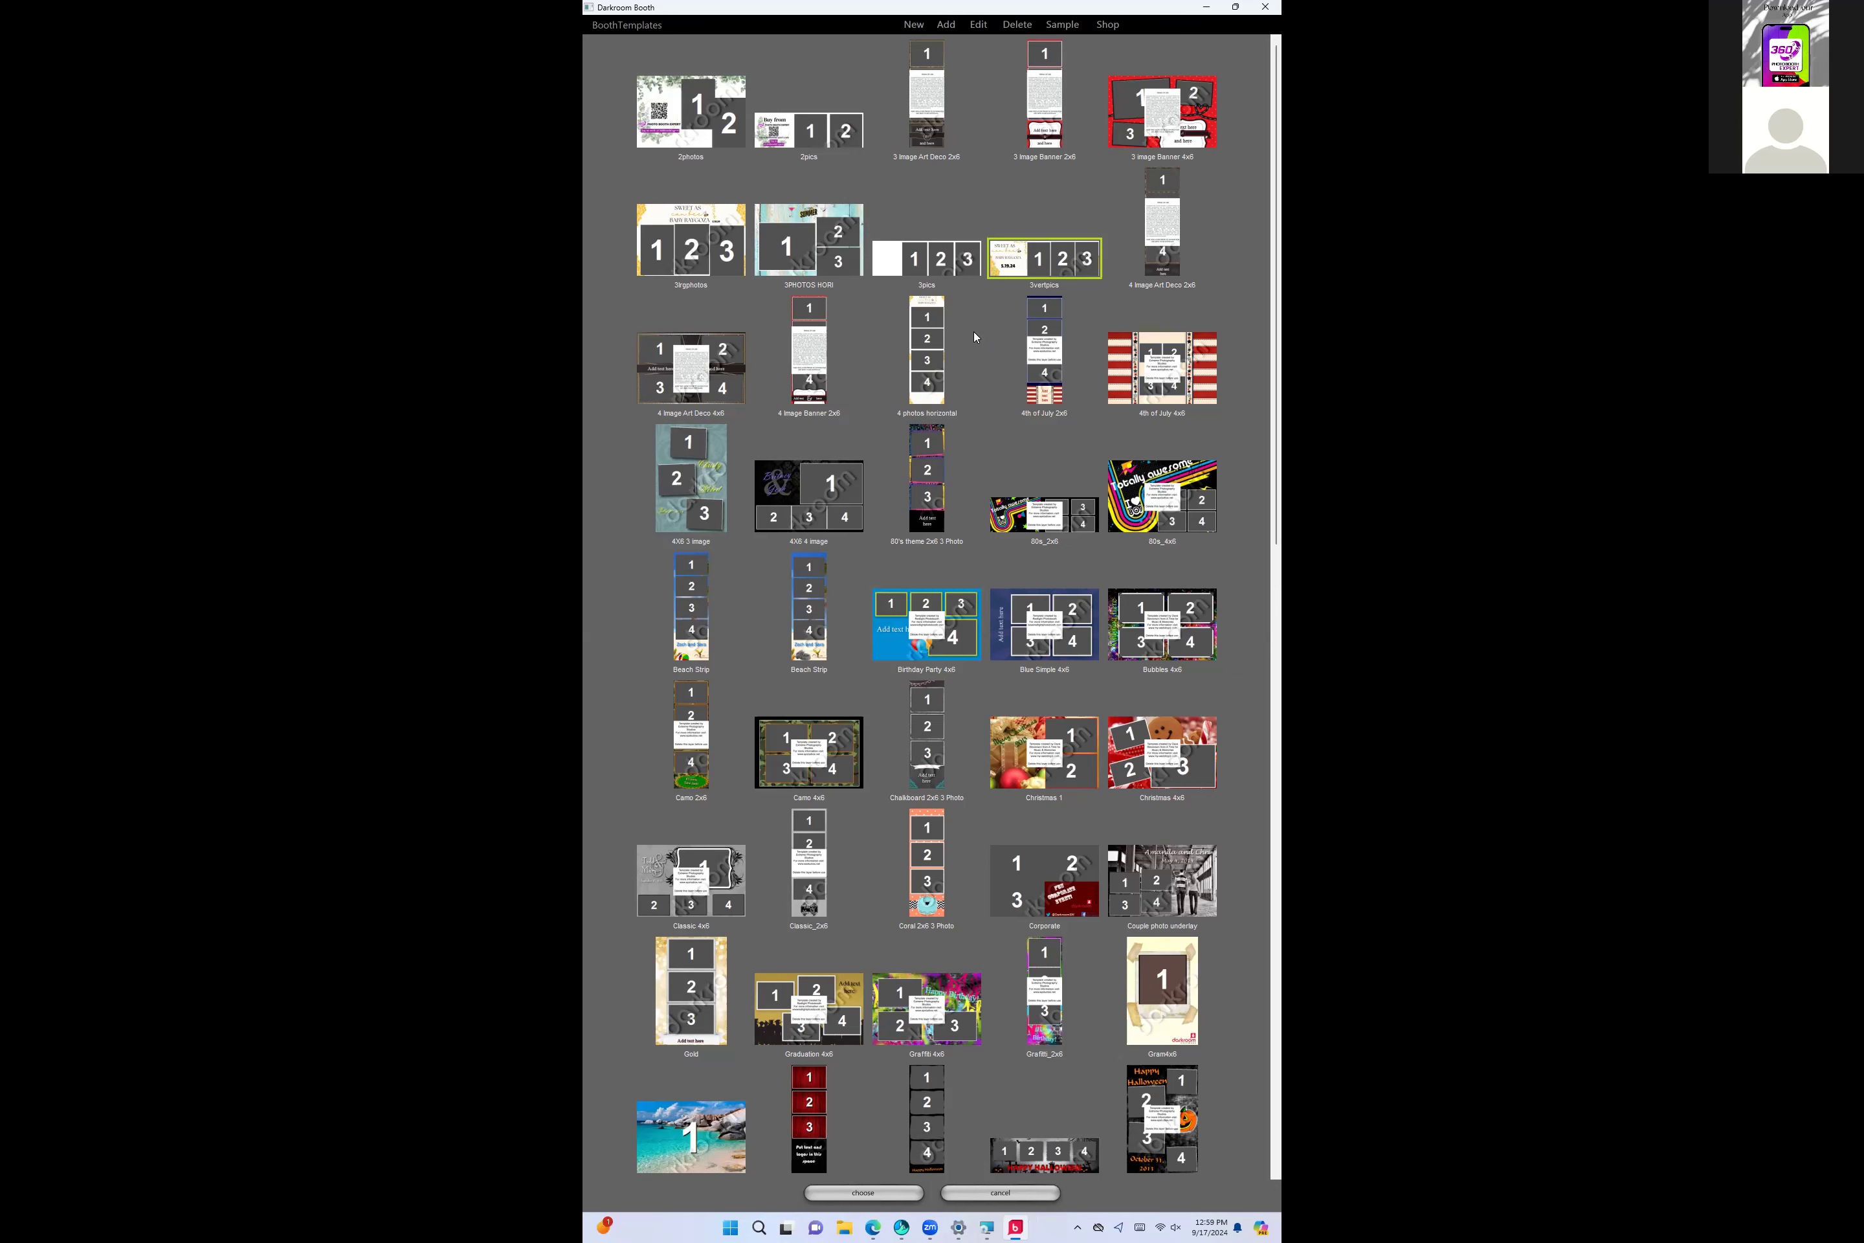
pyautogui.click(934, 363)
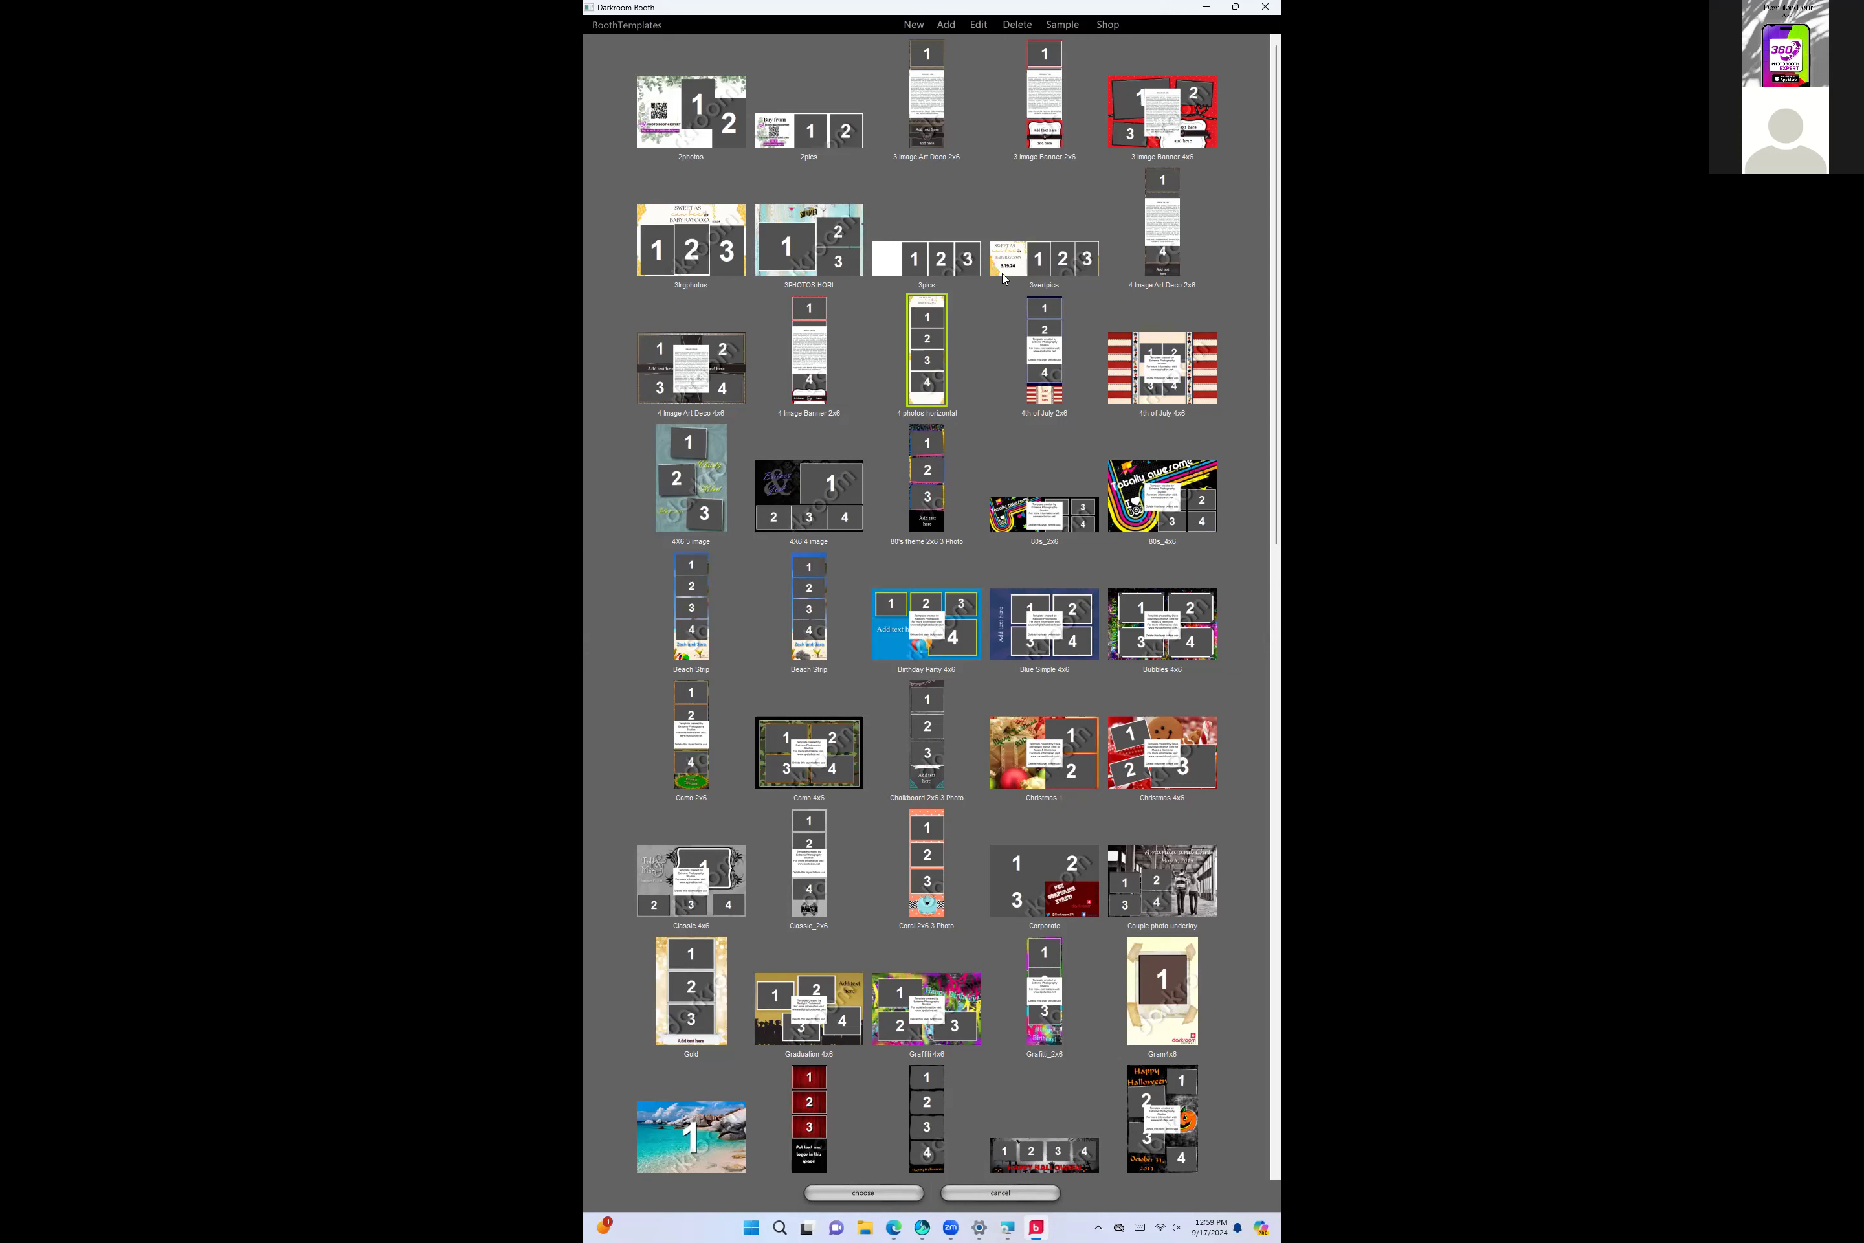
pyautogui.click(1064, 267)
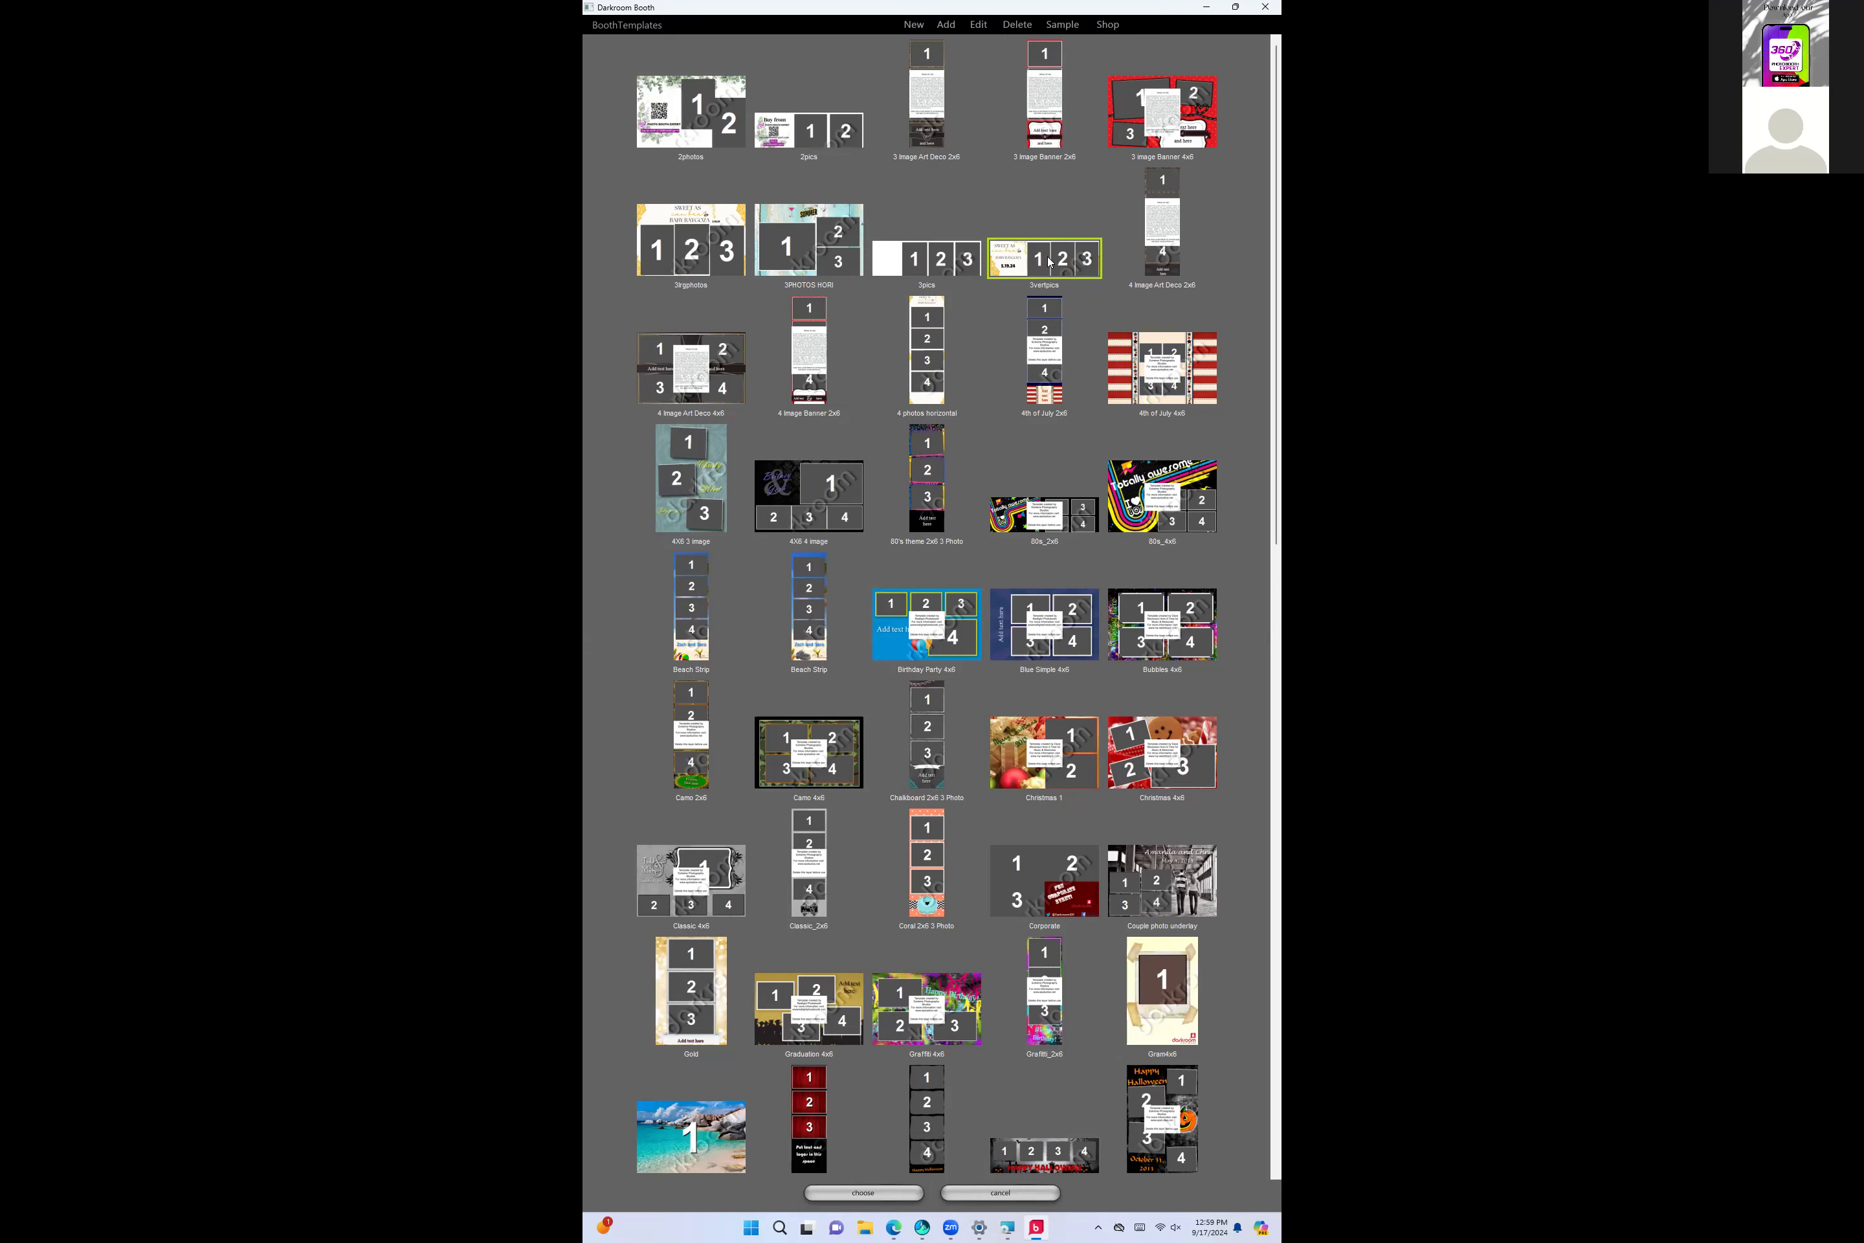
# Edit the 3vertpics template, widening Photo1 leftward toward the bee artwork, and start a new text item
pyautogui.doubleClick(1016, 267)
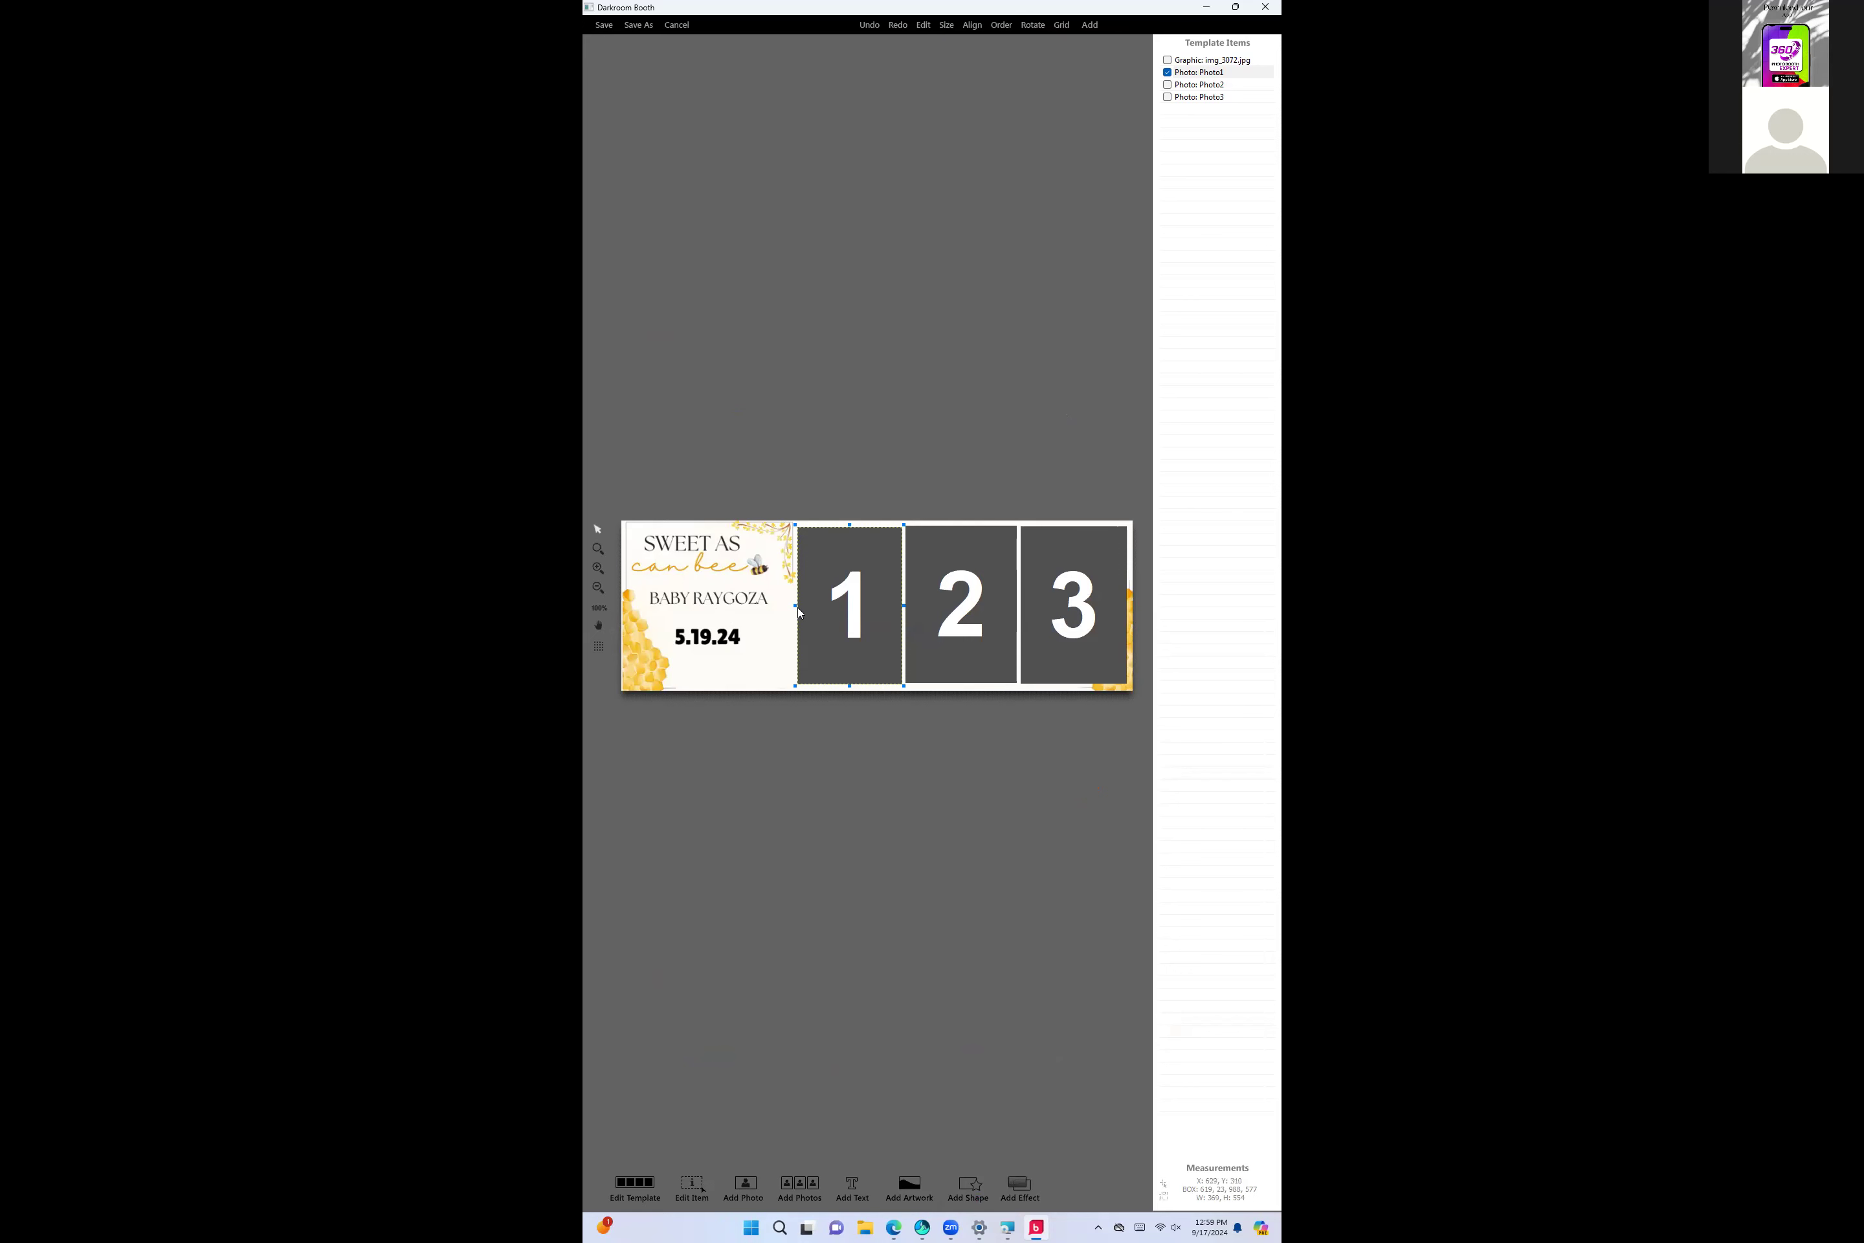
pyautogui.moveTo(791, 606); pyautogui.dragTo(780, 605)
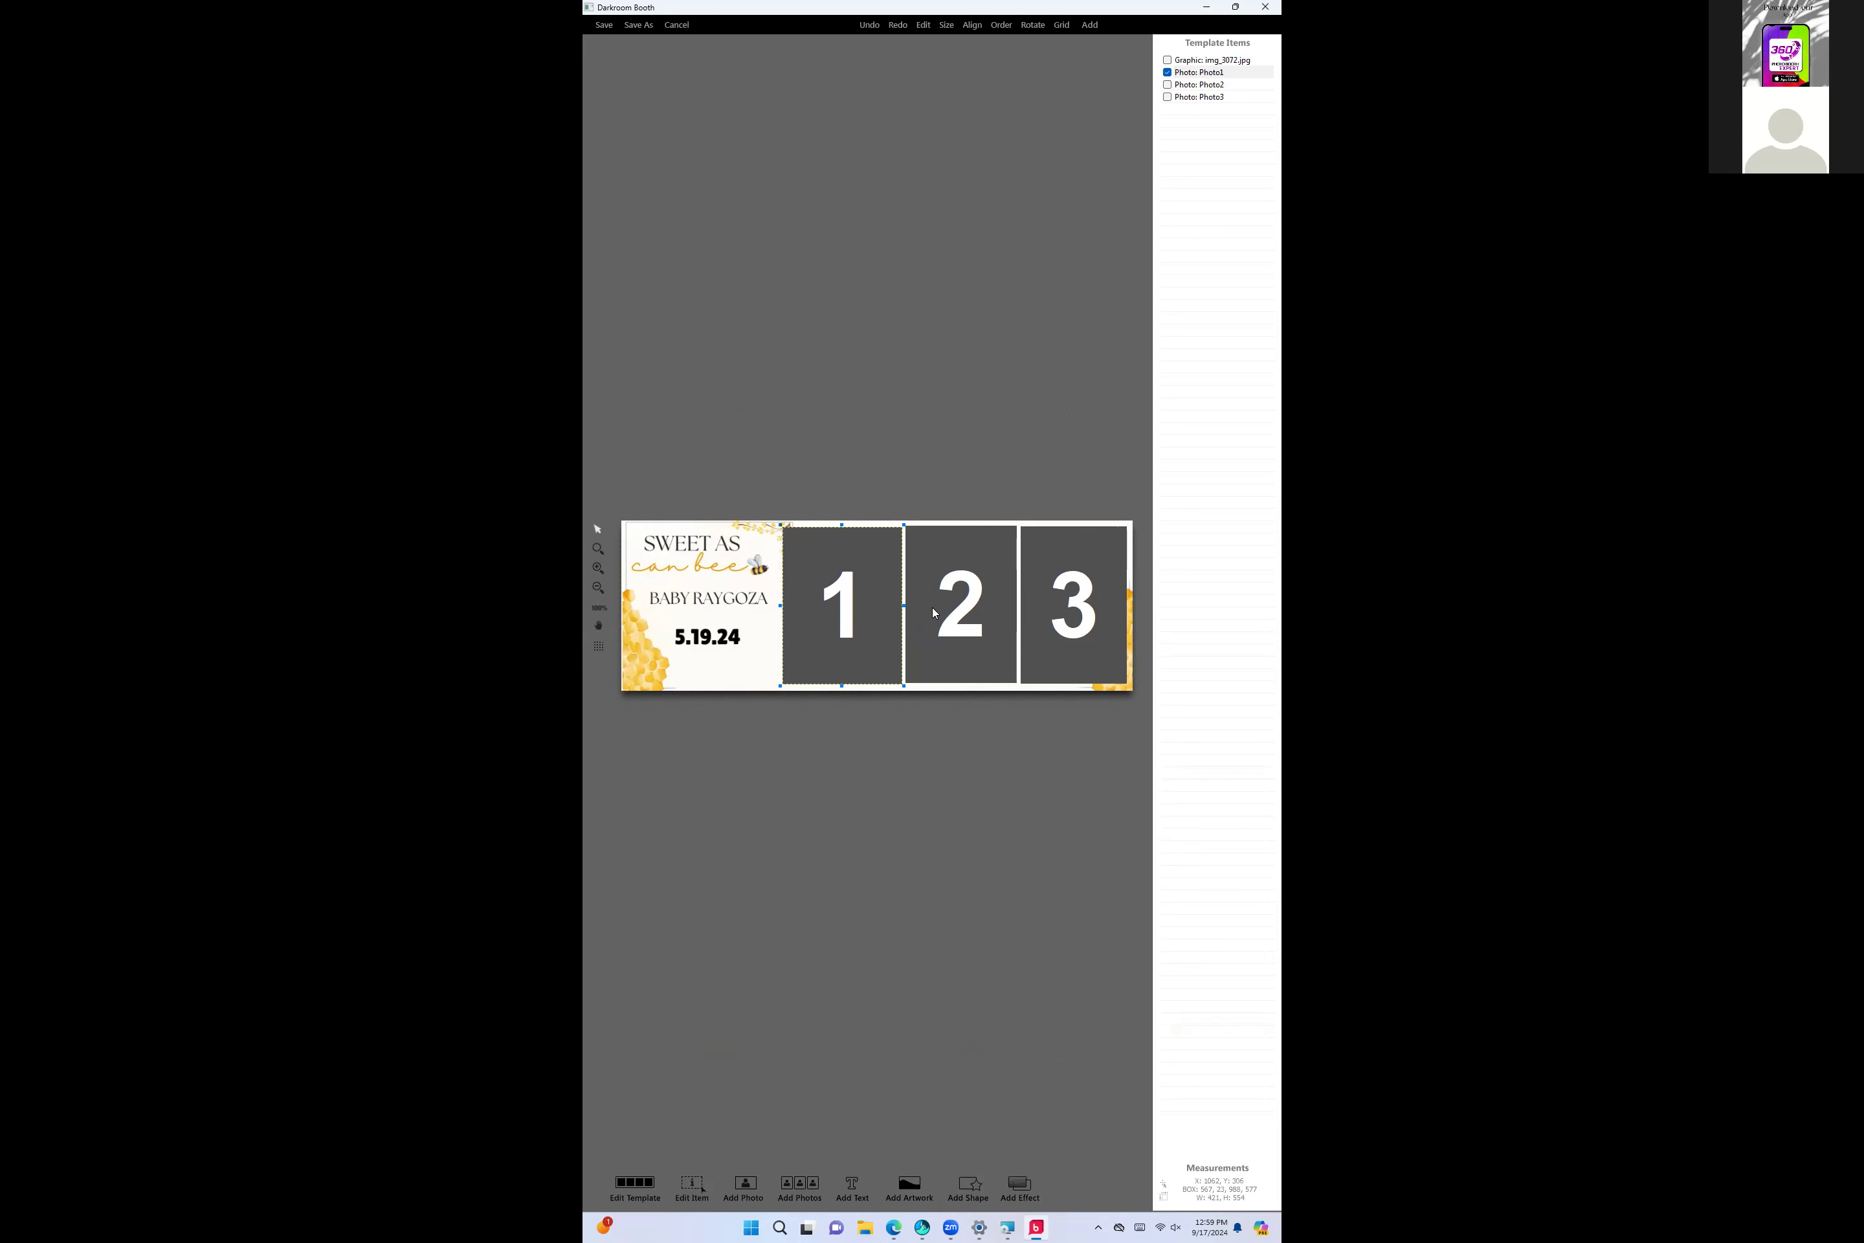
pyautogui.press('Left')
pyautogui.press('Left')
pyautogui.press('Left')
pyautogui.press('Left')
pyautogui.press('Right')
pyautogui.press('Right')
pyautogui.press('Right')
pyautogui.click(851, 1187)
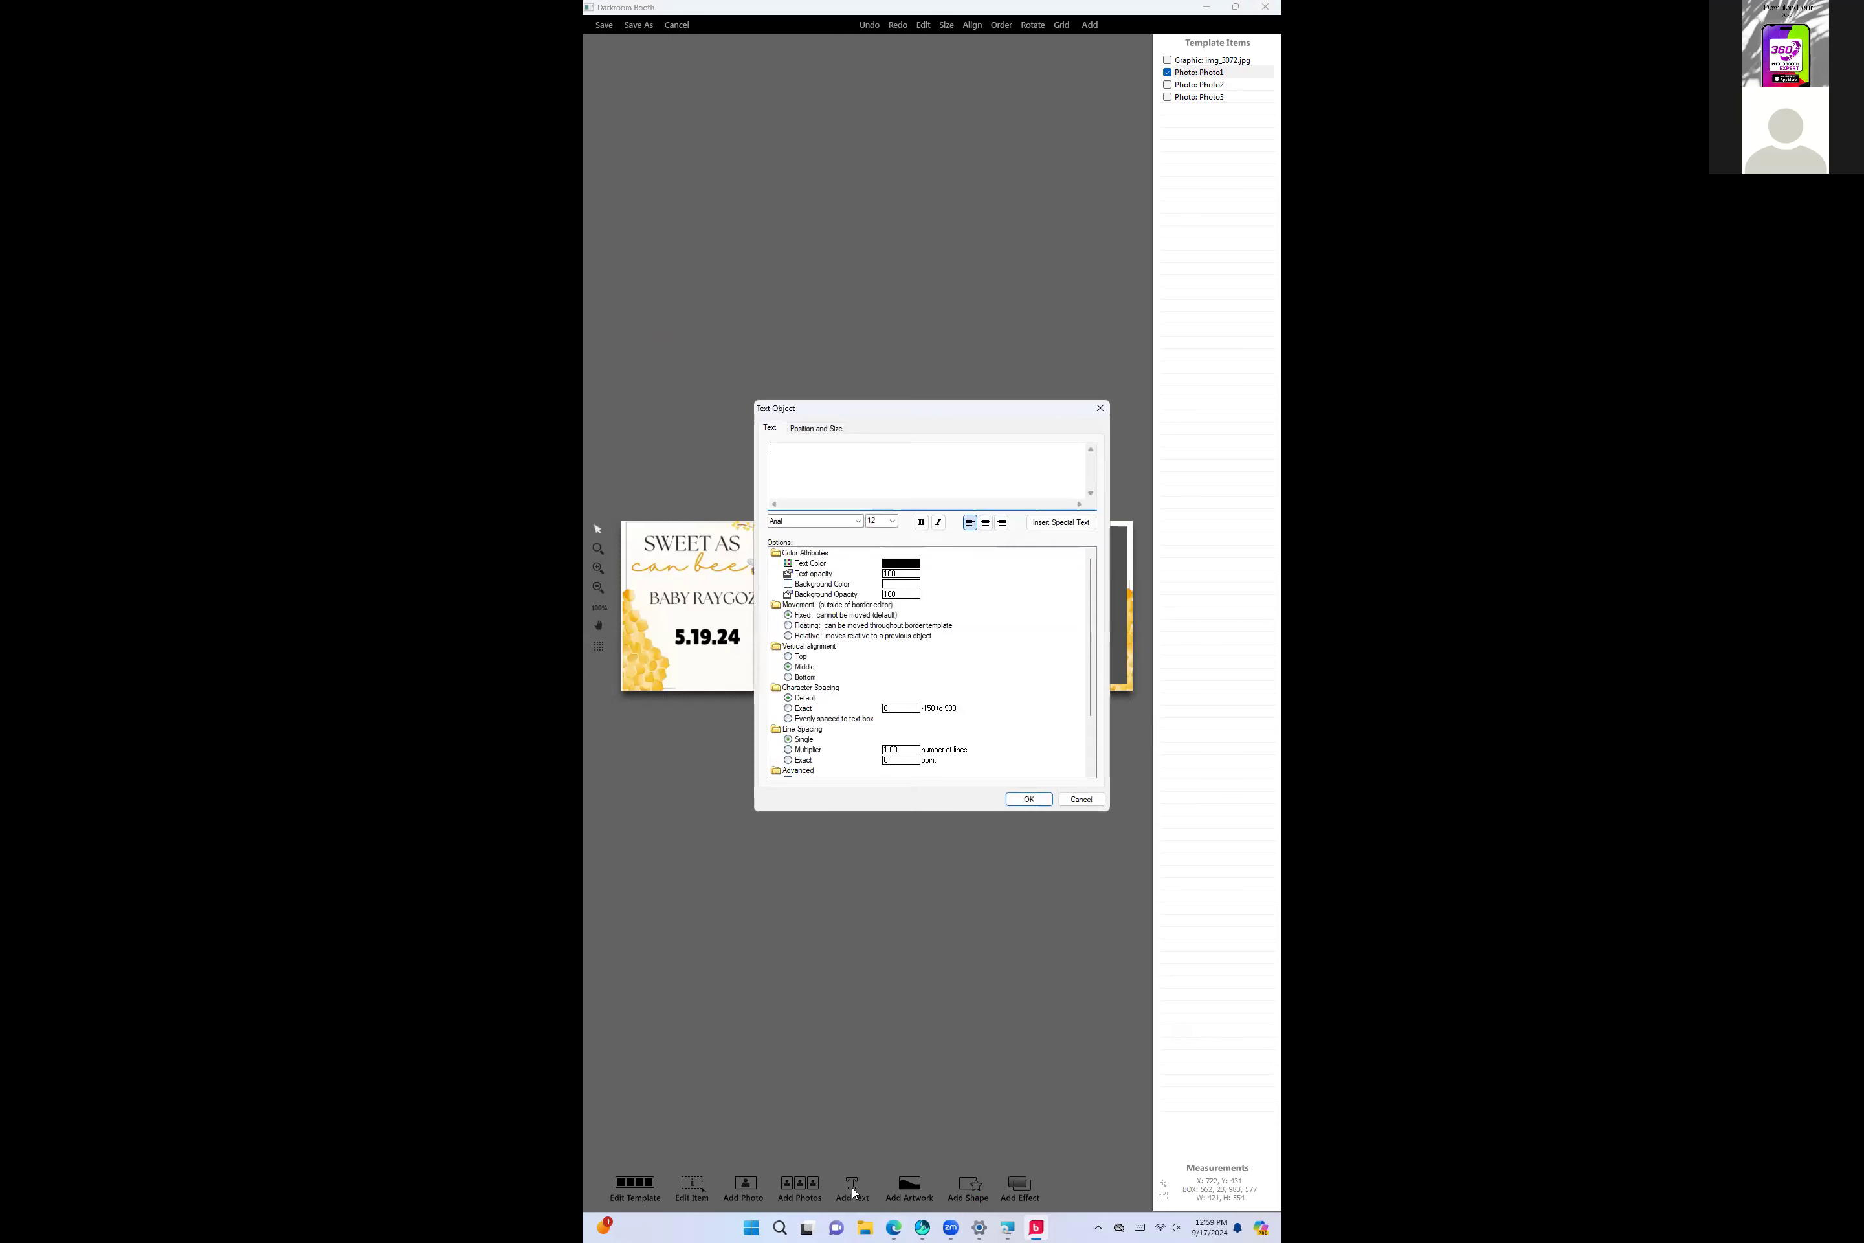
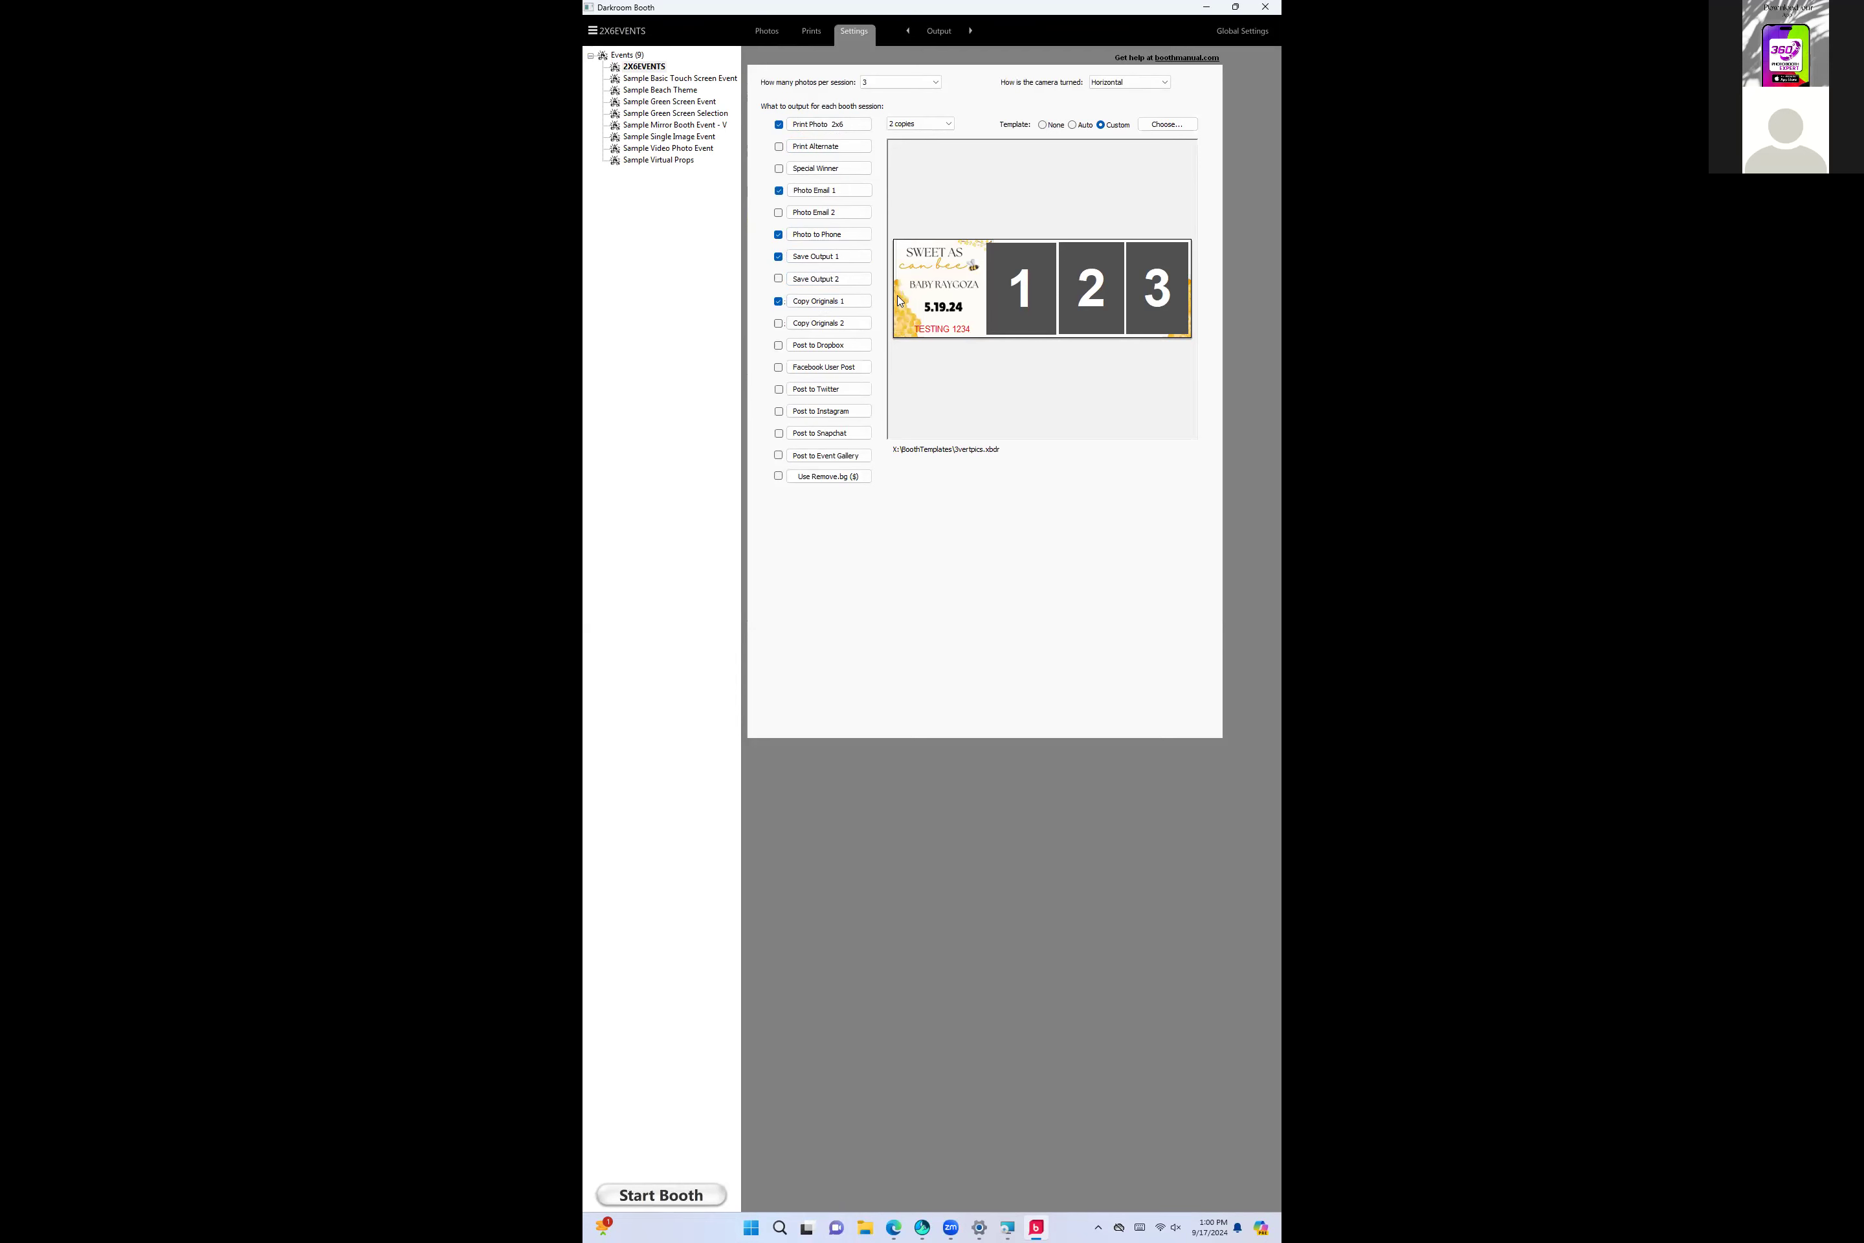
# Refresh the camera settings until the Canon EOS 2000D is detected
pyautogui.click(939, 31)
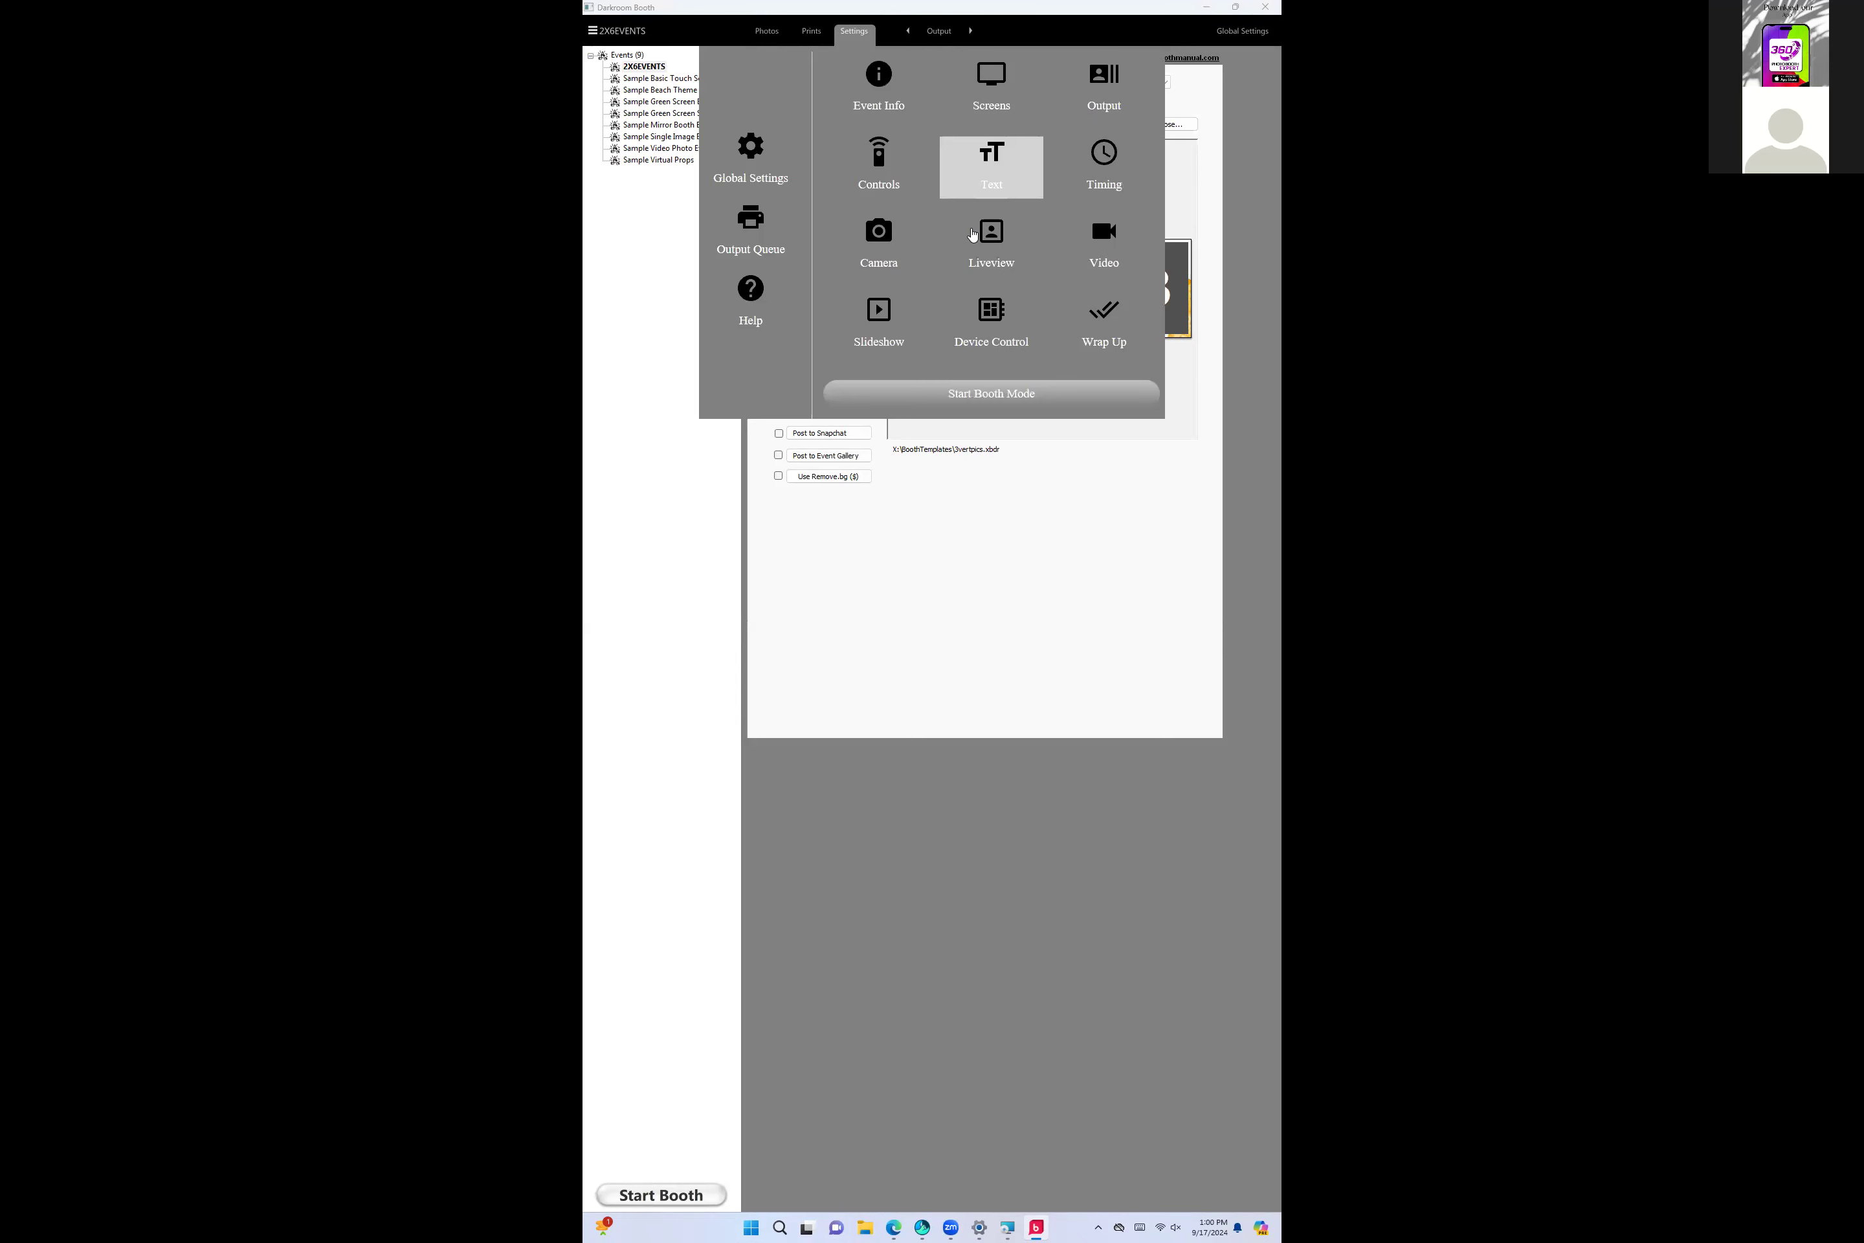
pyautogui.click(885, 252)
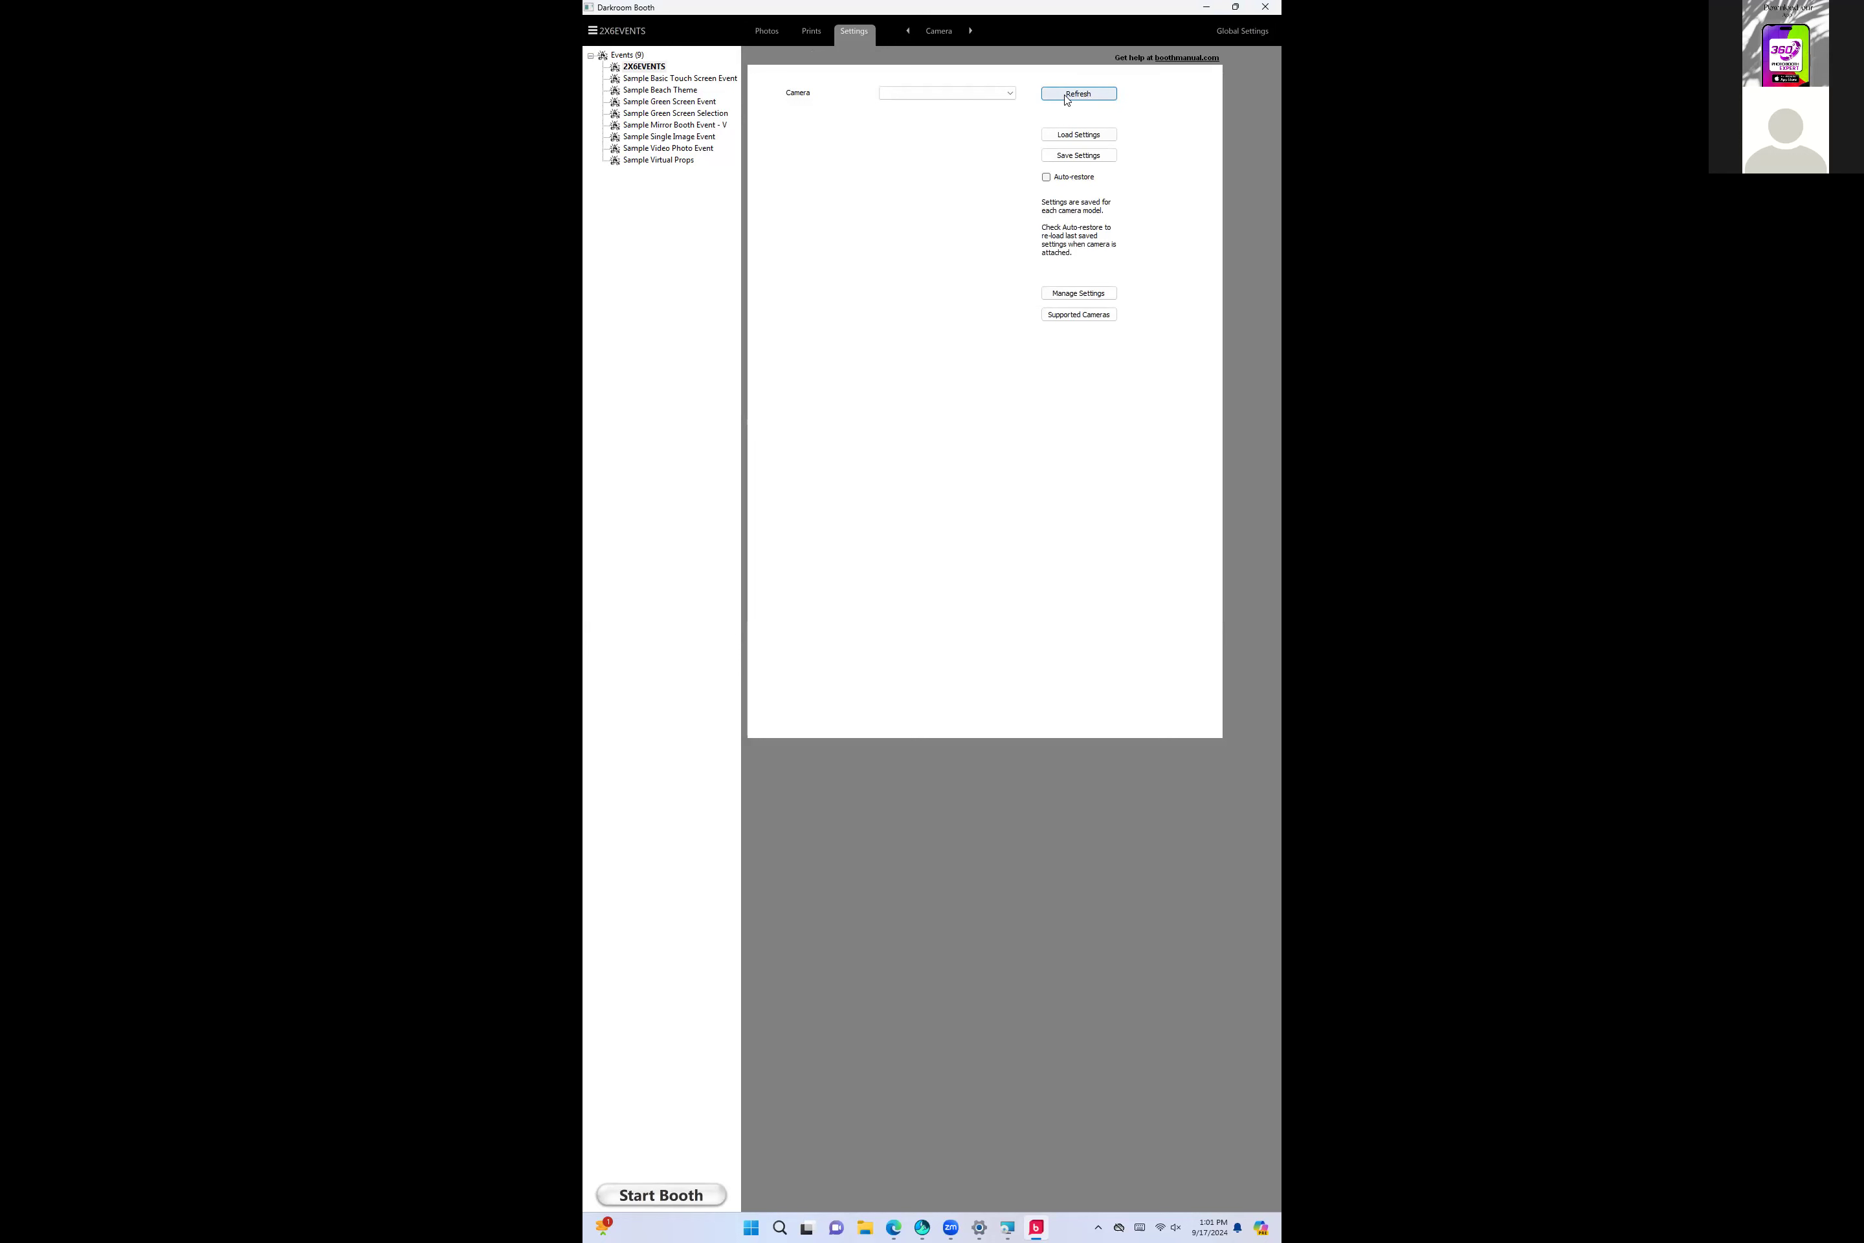
pyautogui.click(1059, 97)
pyautogui.click(1059, 94)
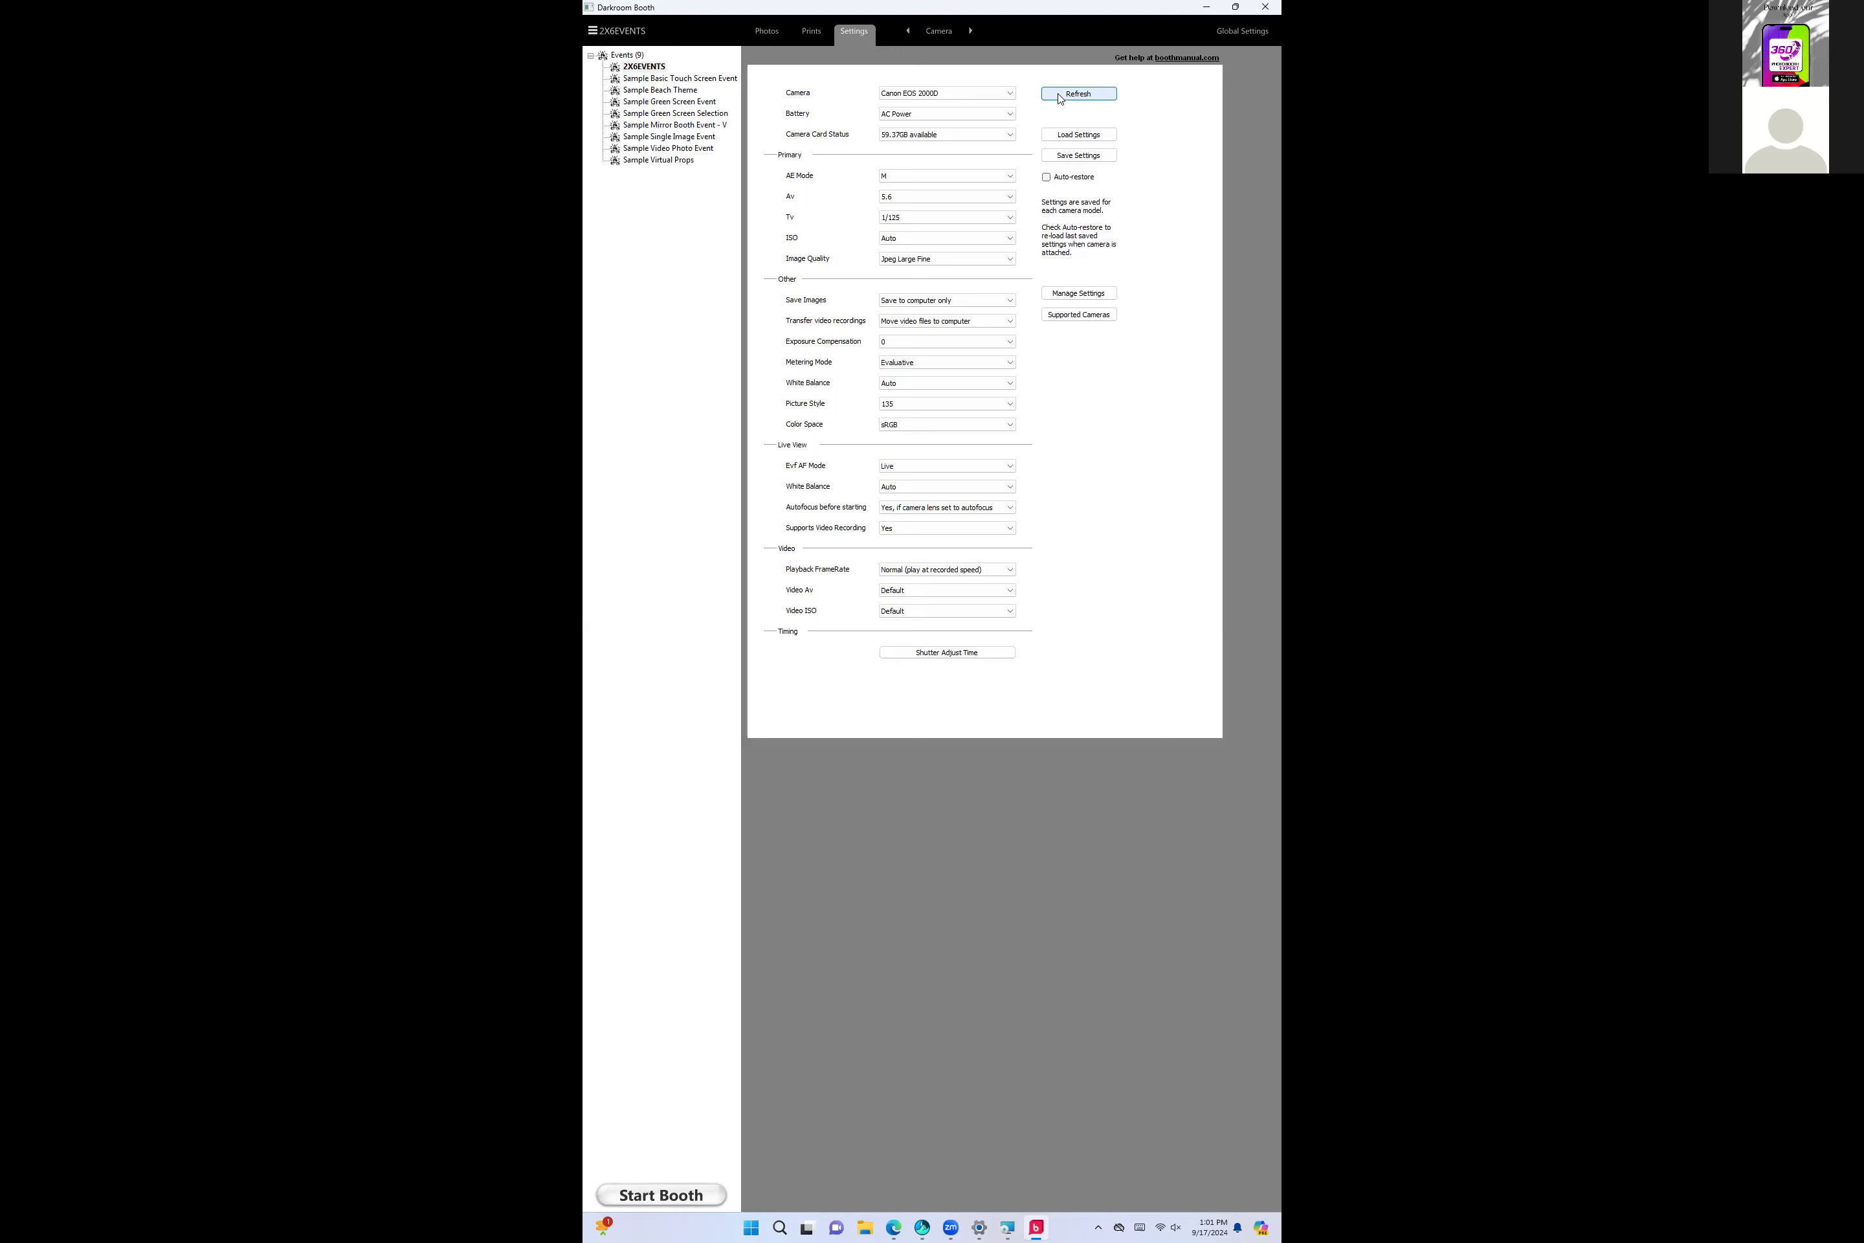
# Set the camera ISO to 400 instead of Auto
pyautogui.click(905, 242)
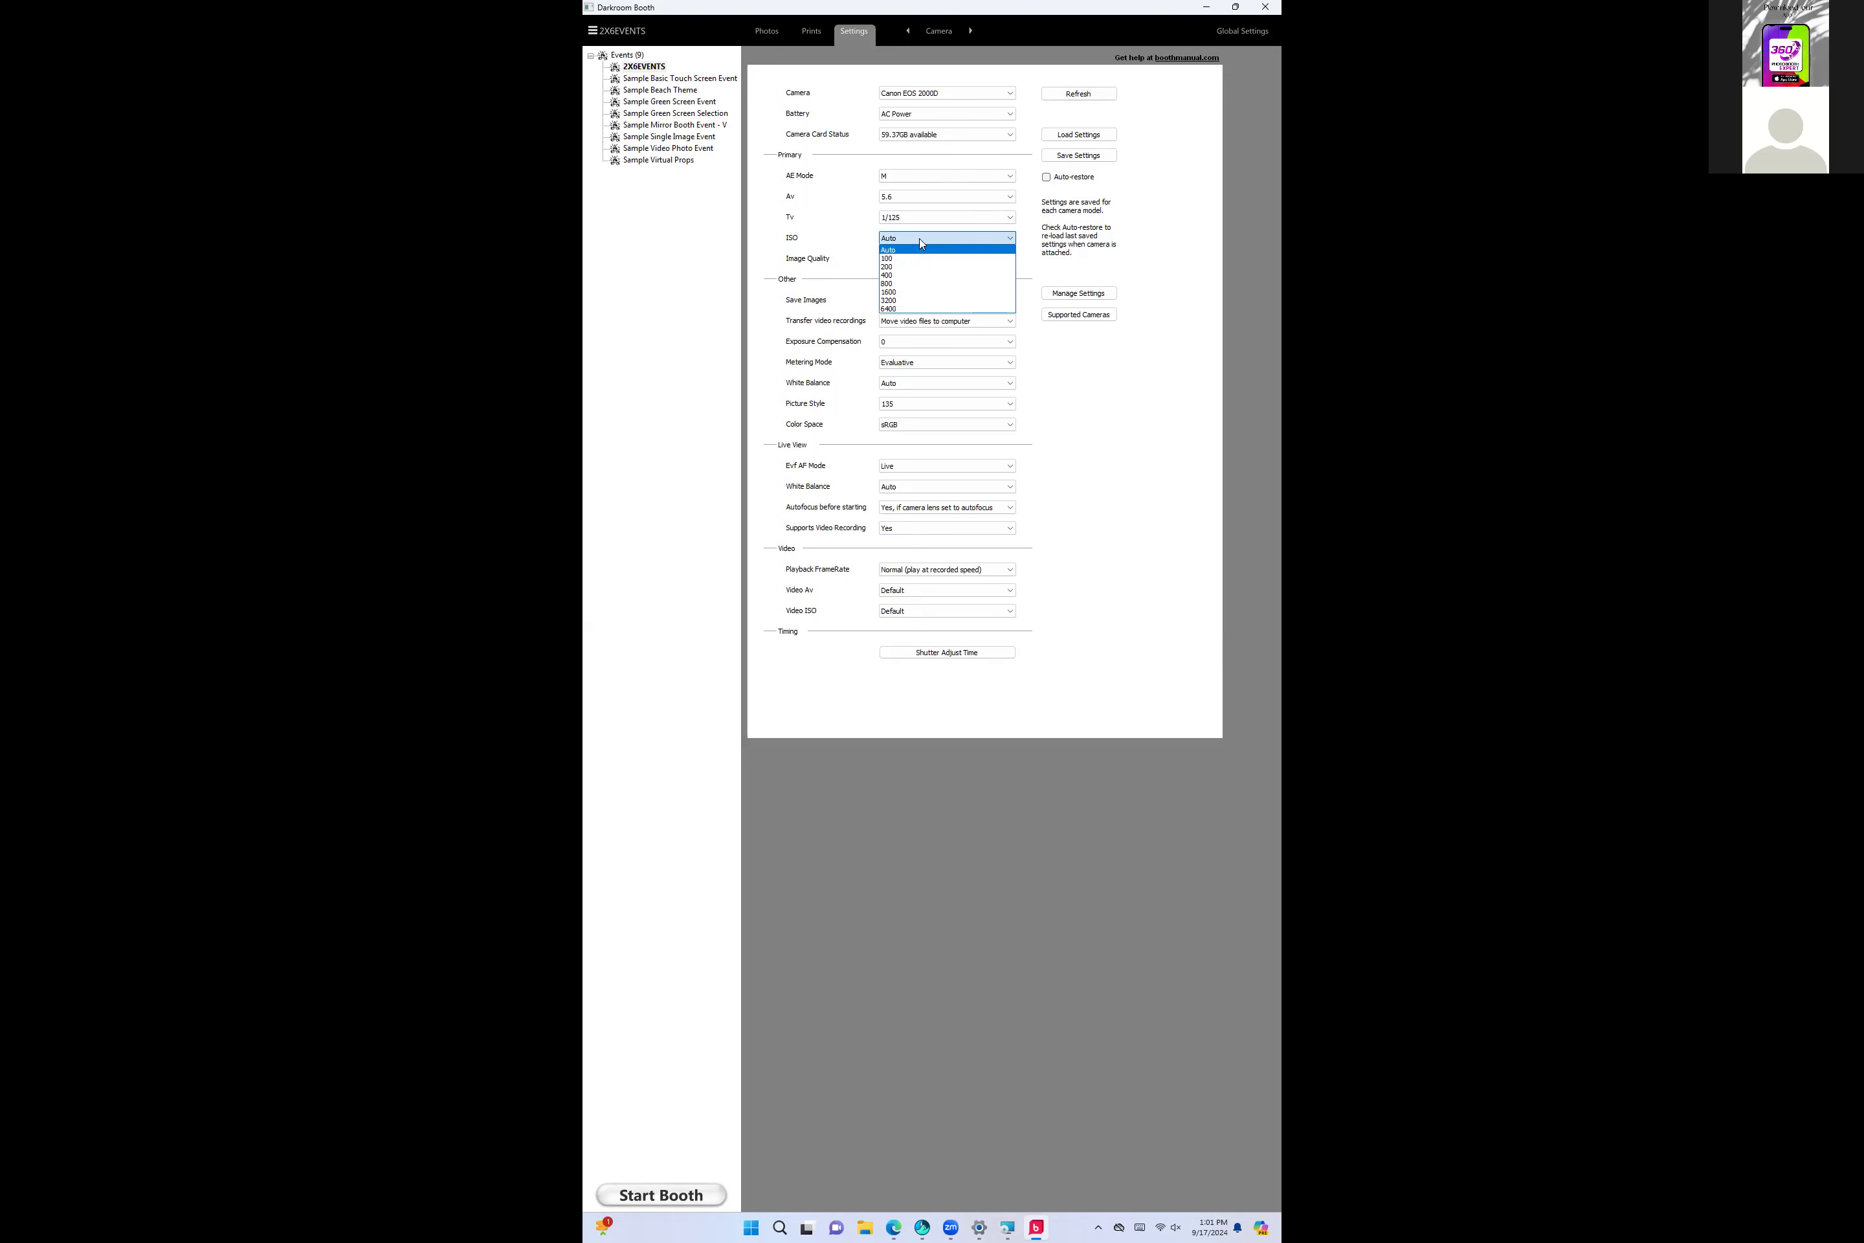
pyautogui.click(895, 277)
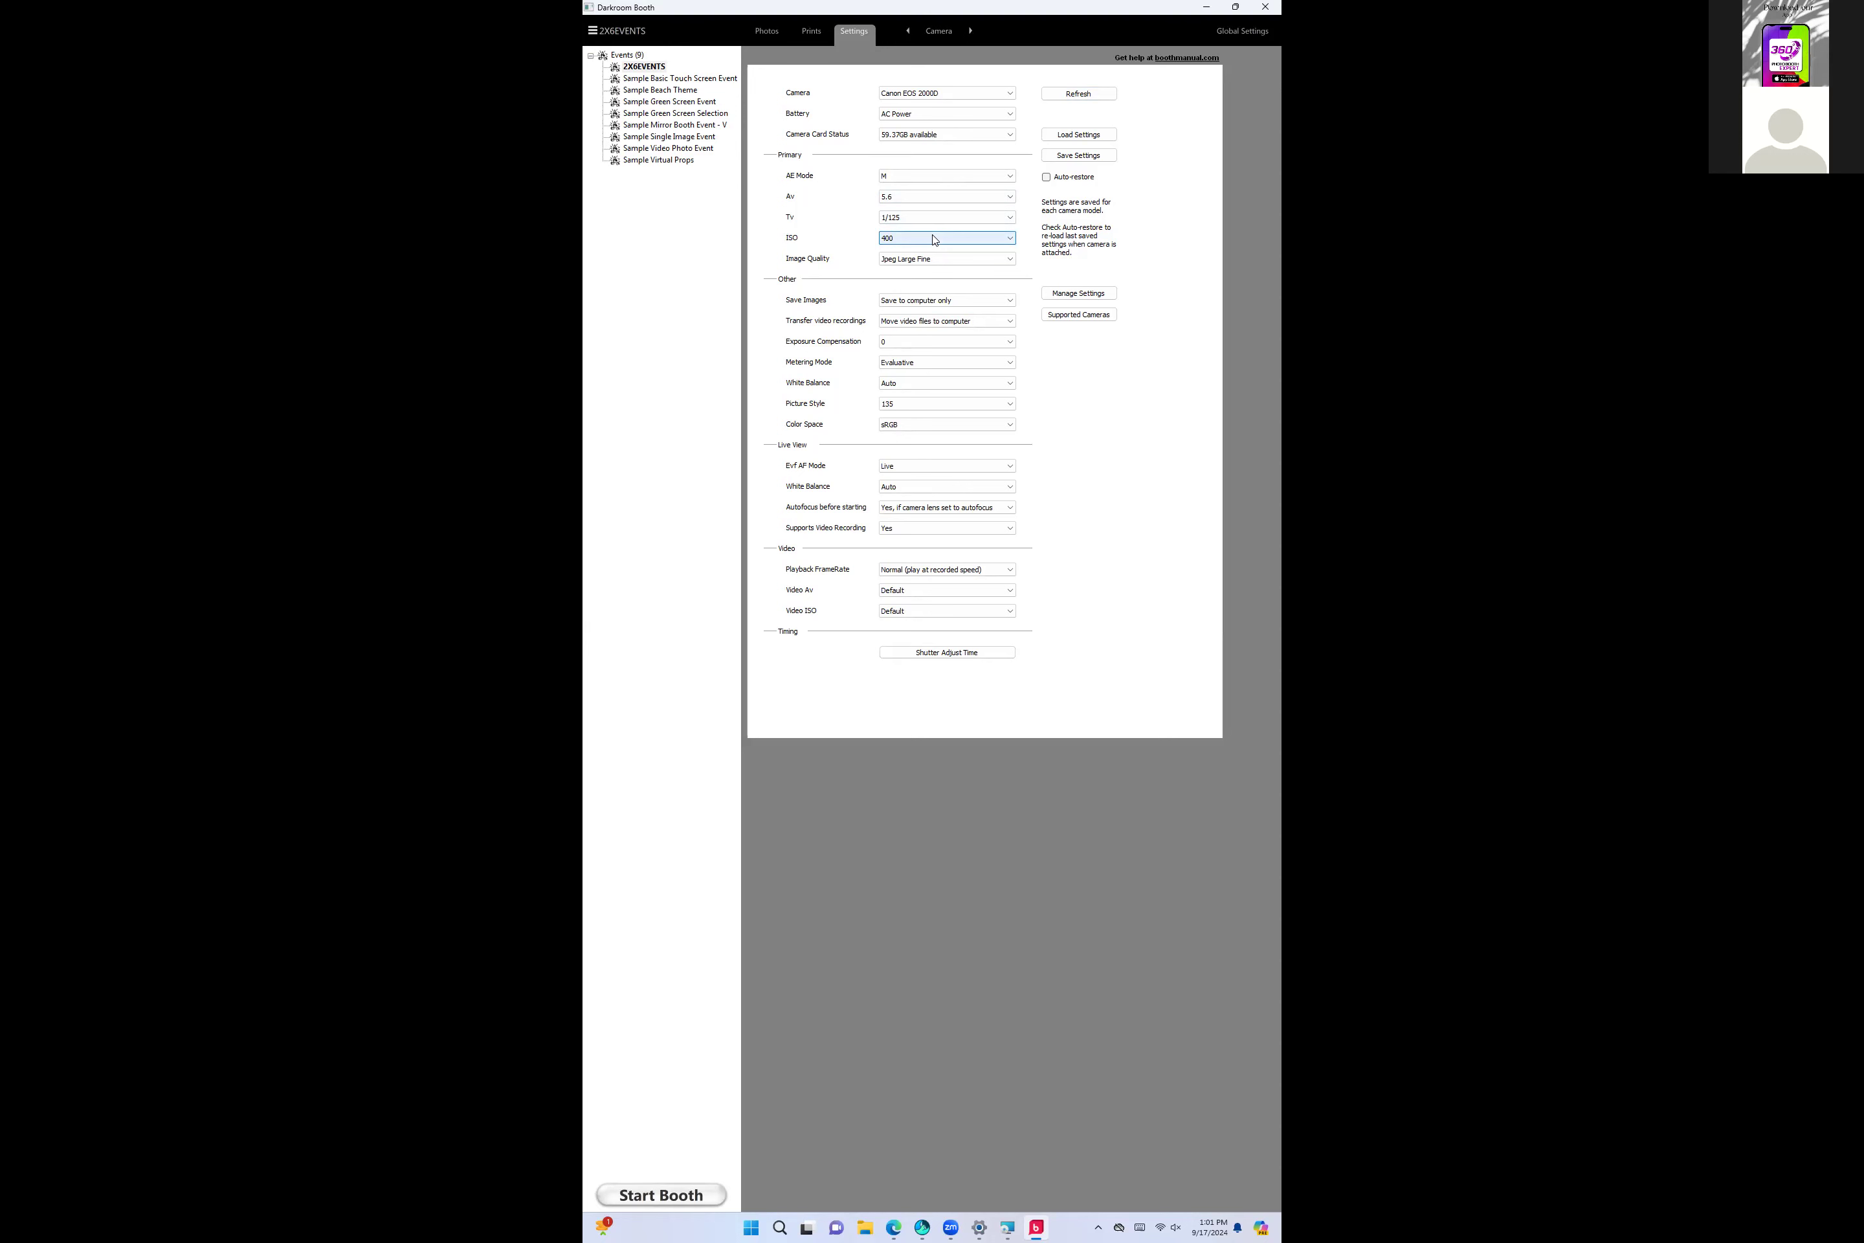
pyautogui.click(941, 37)
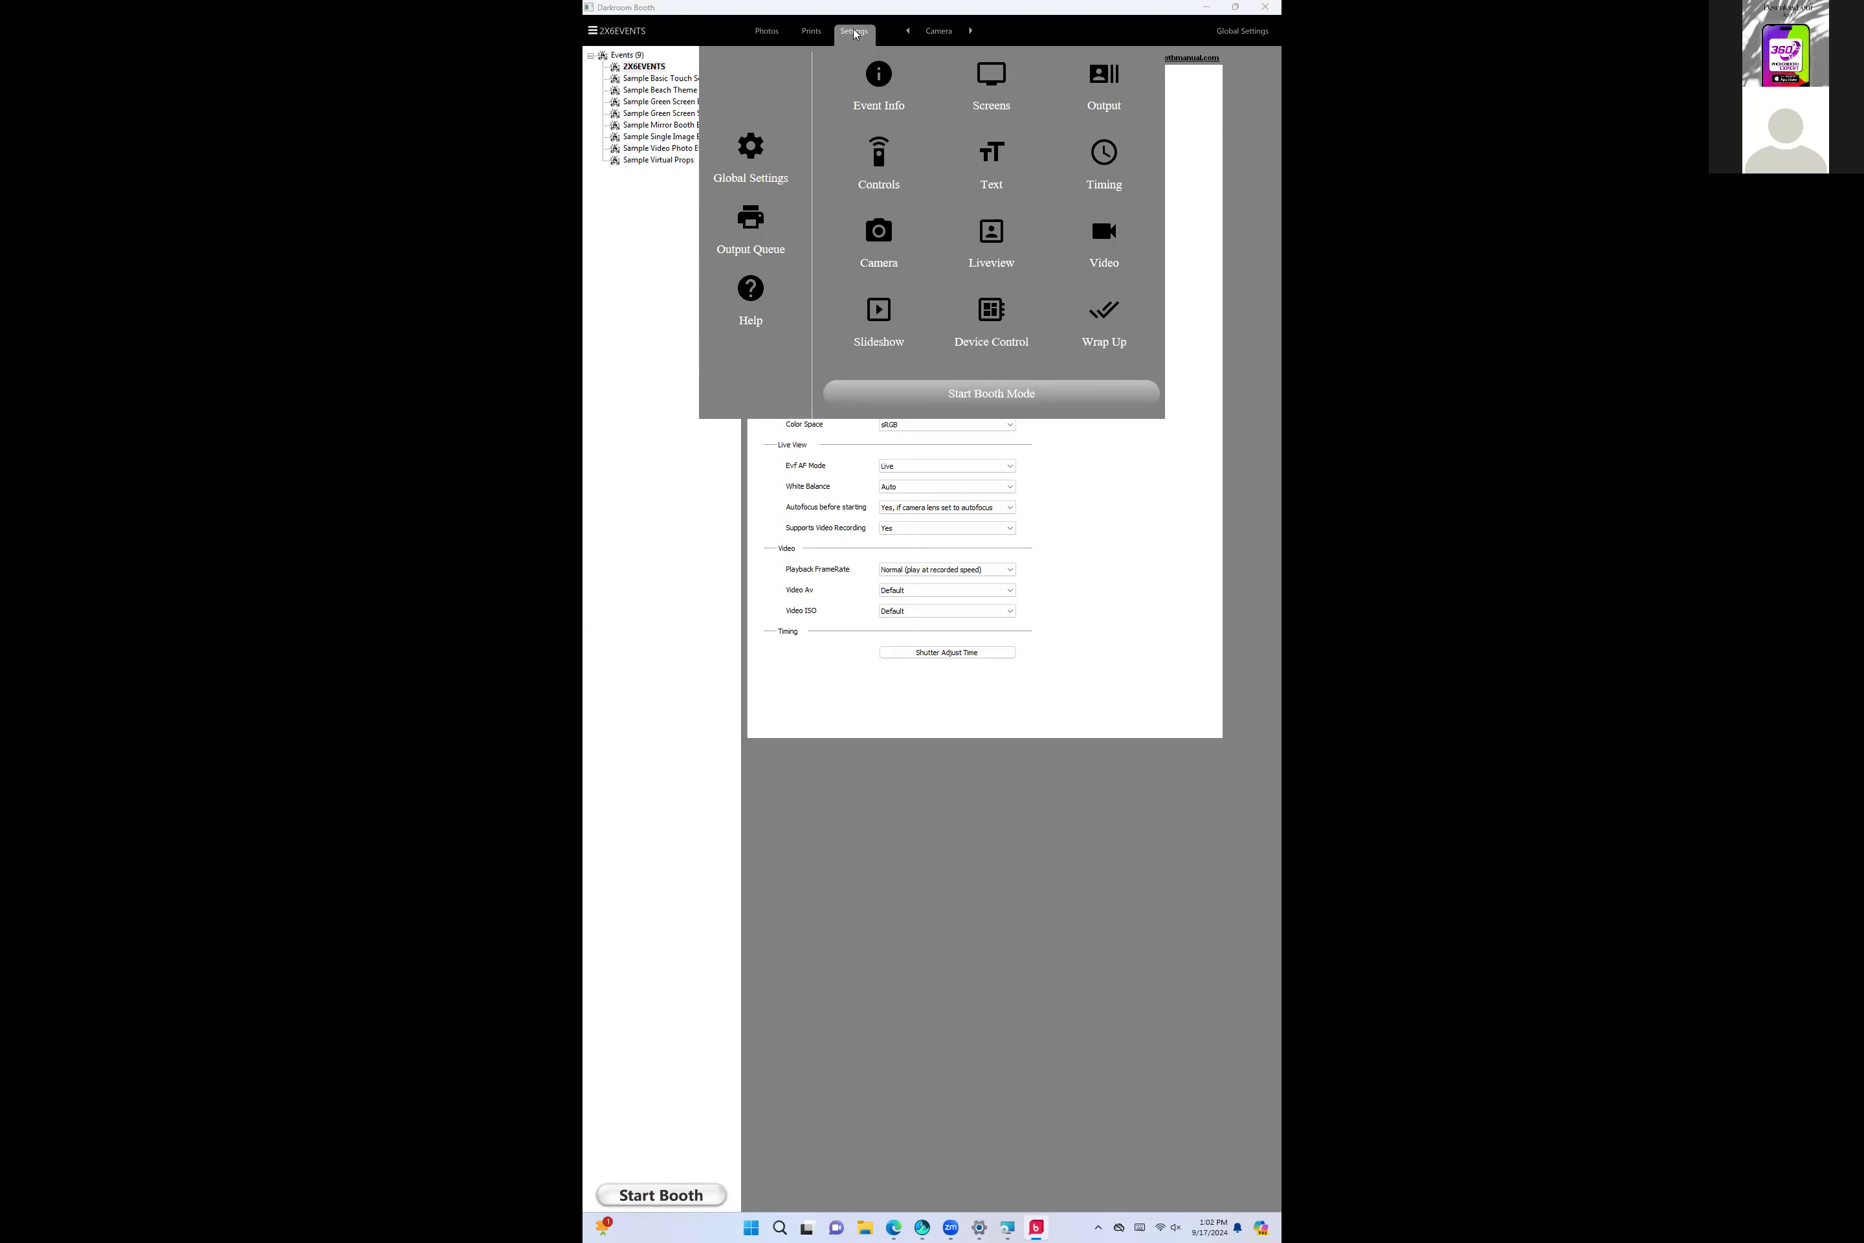
# Keep liveview always on before and during sessions
pyautogui.click(986, 251)
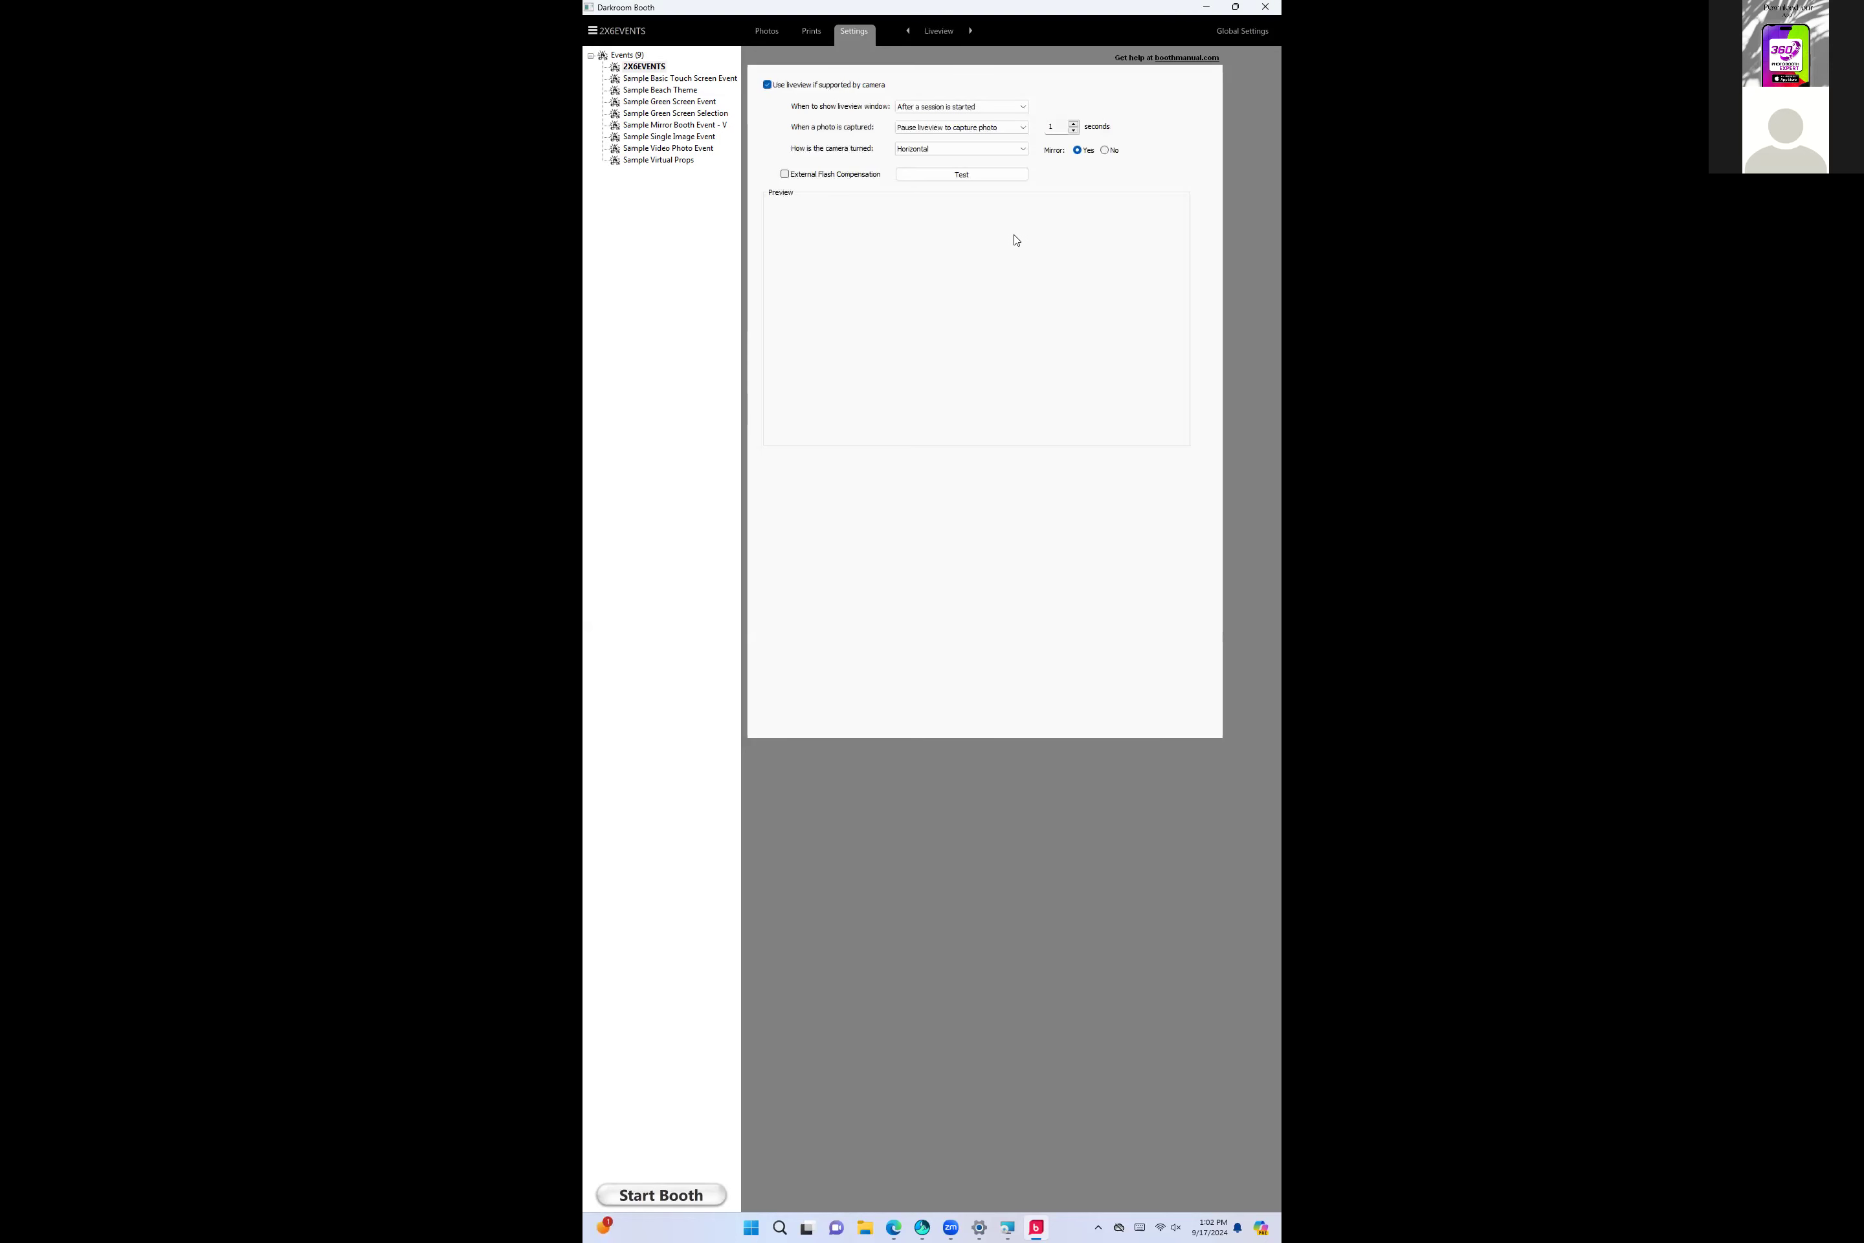
pyautogui.click(949, 110)
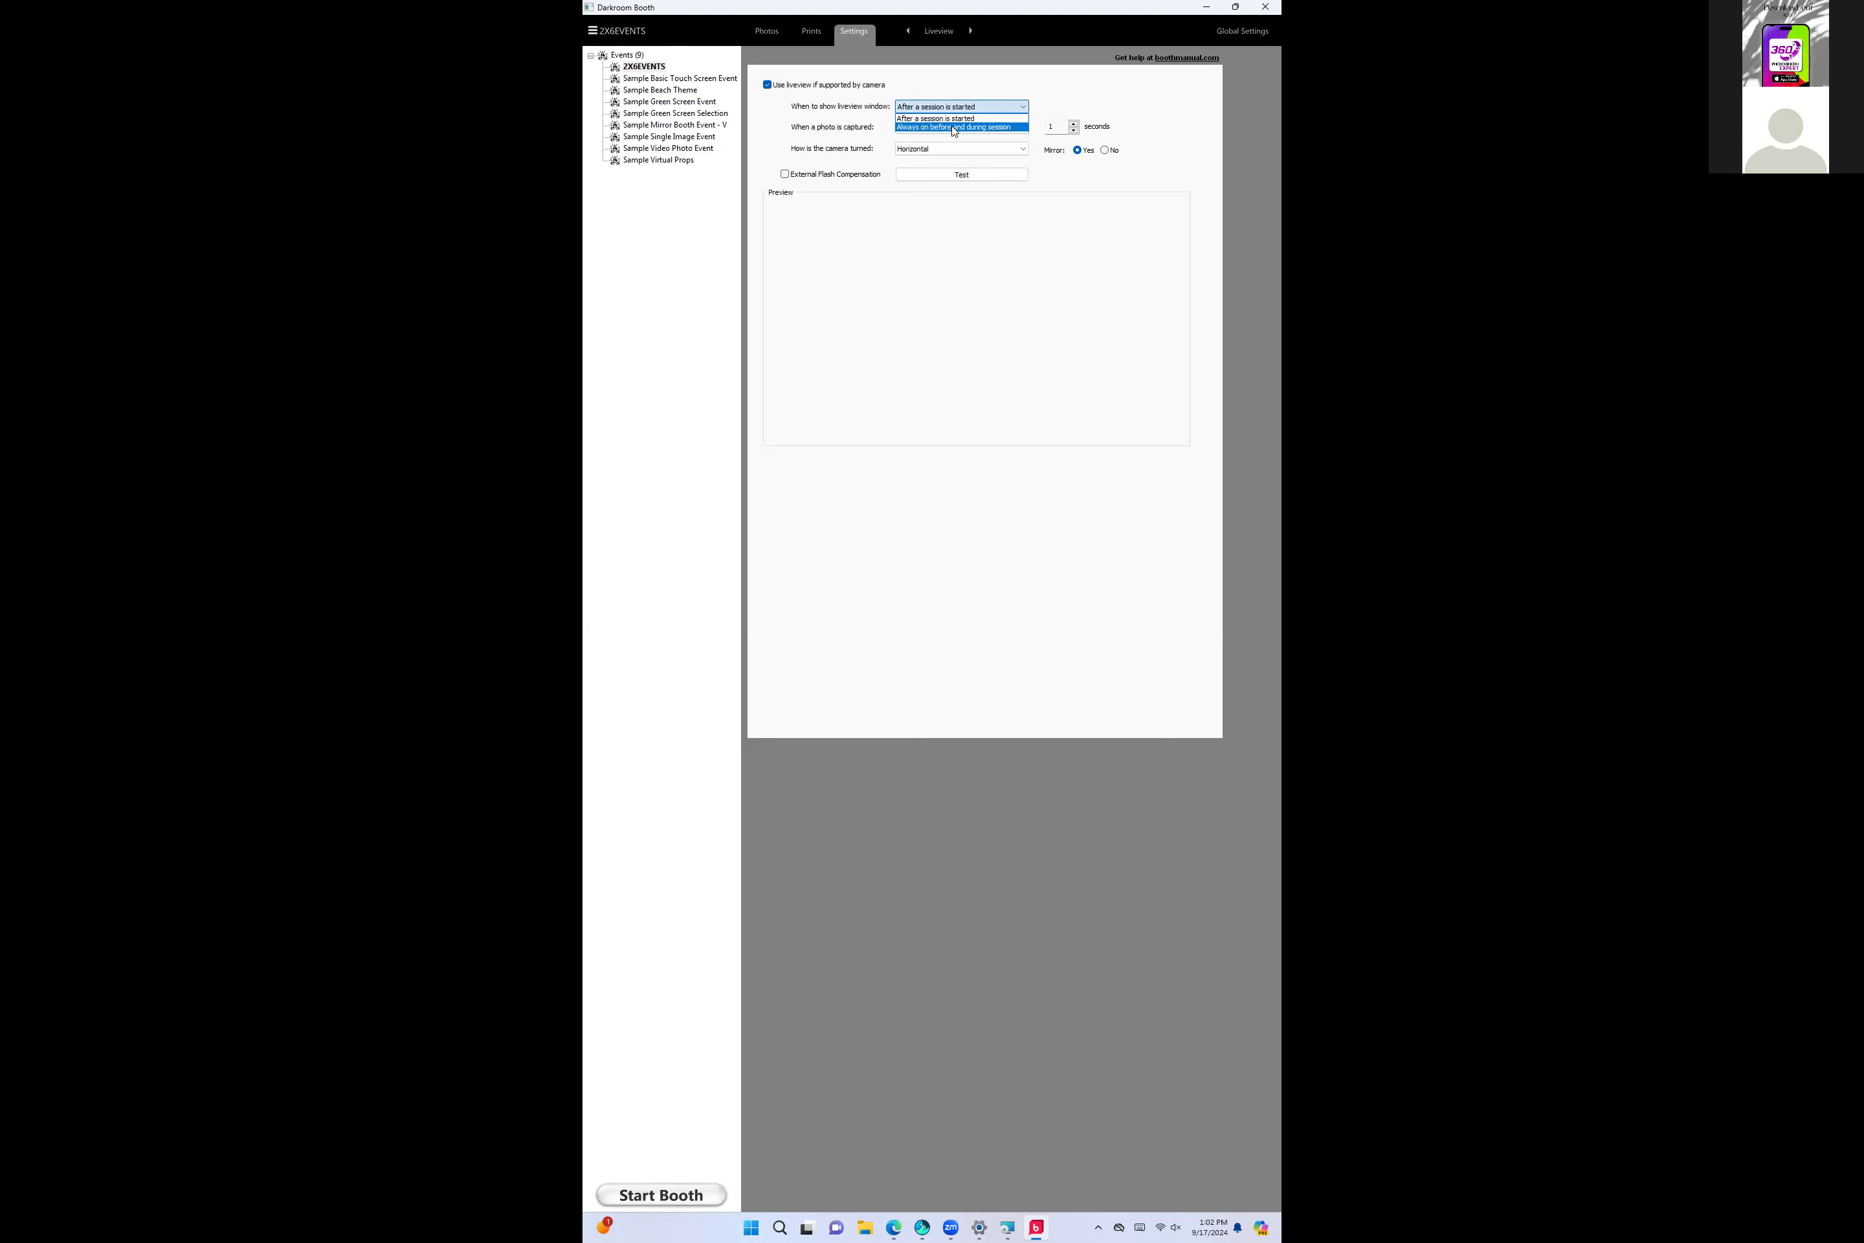
pyautogui.click(954, 127)
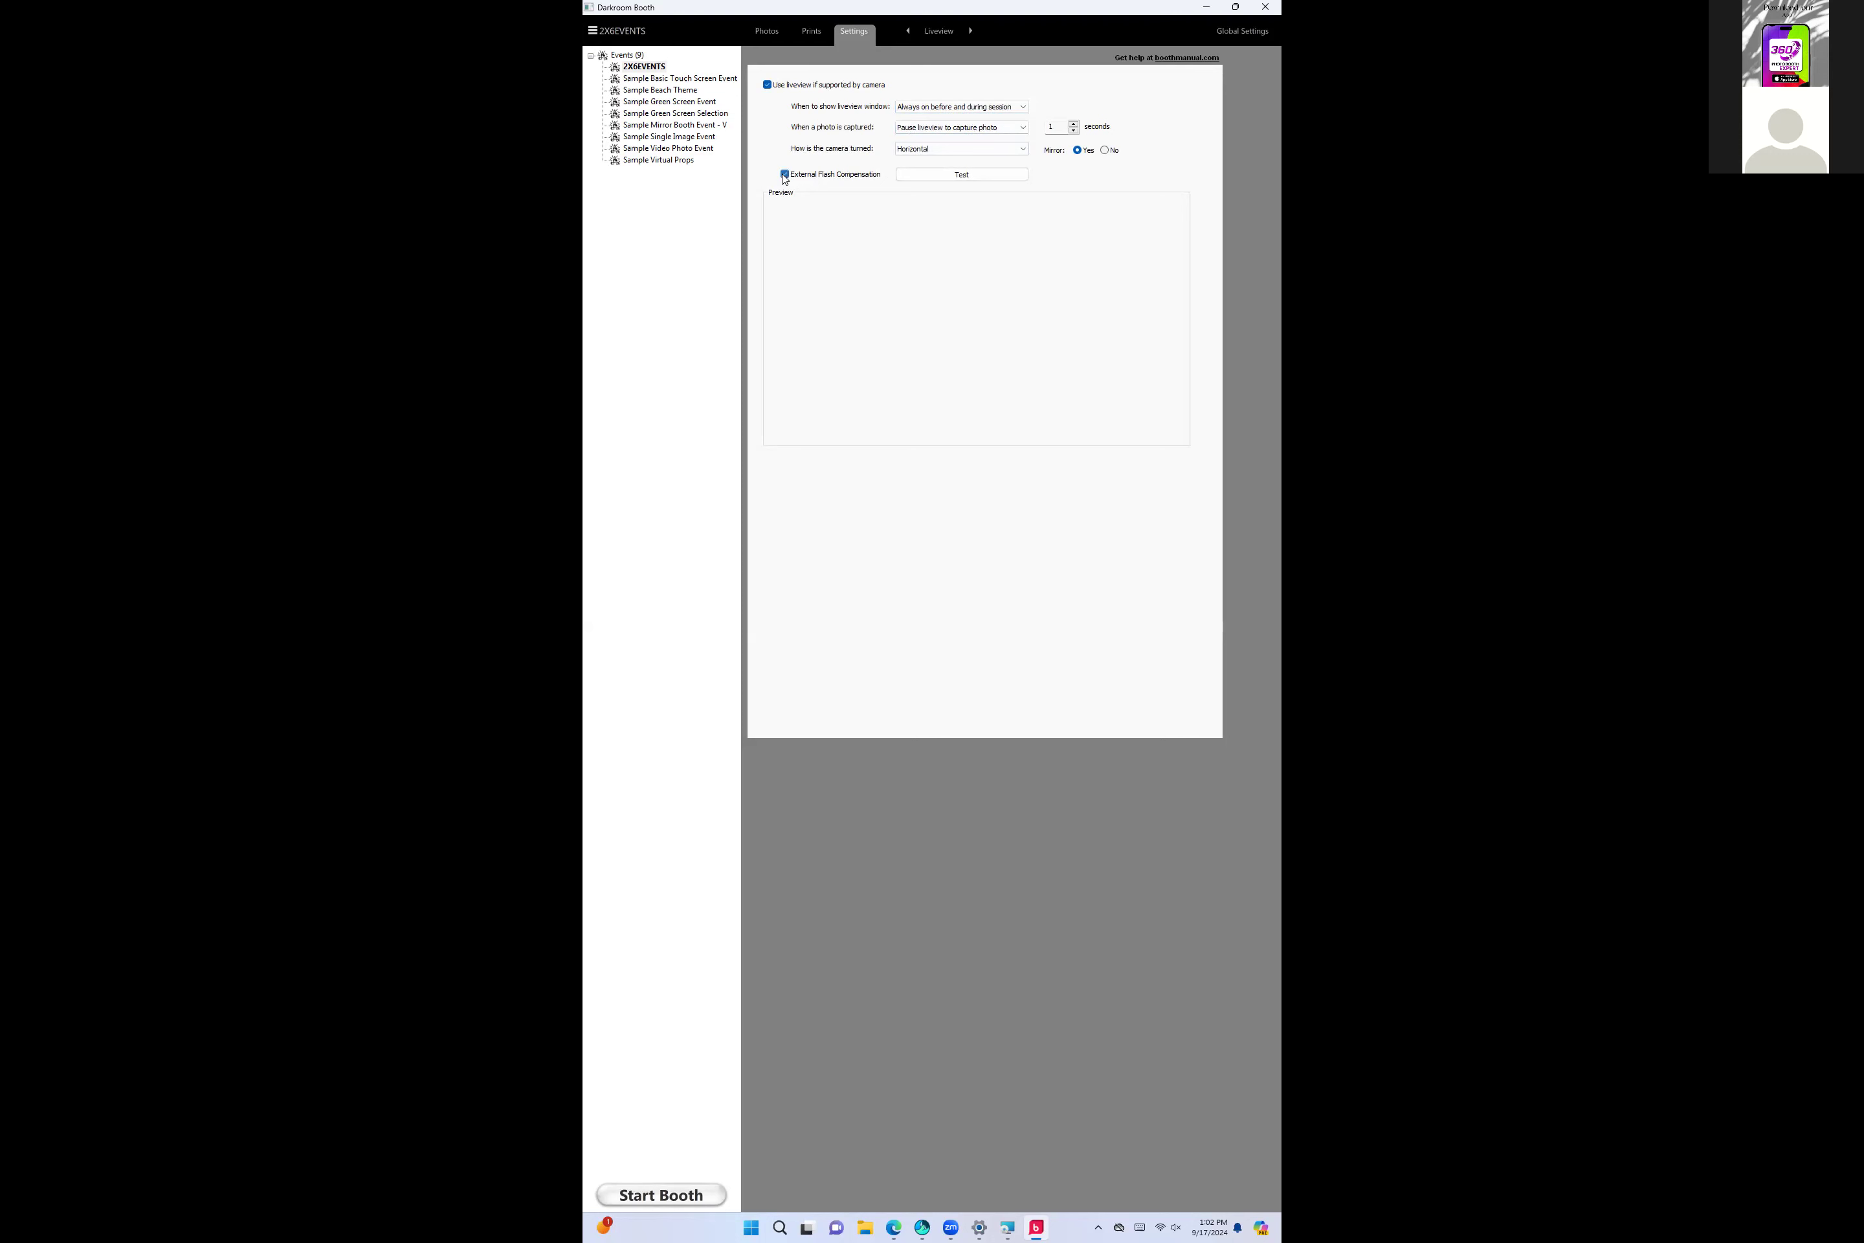
# Run a liveview test and set the camera orientation to Vertical Flipped
pyautogui.click(953, 175)
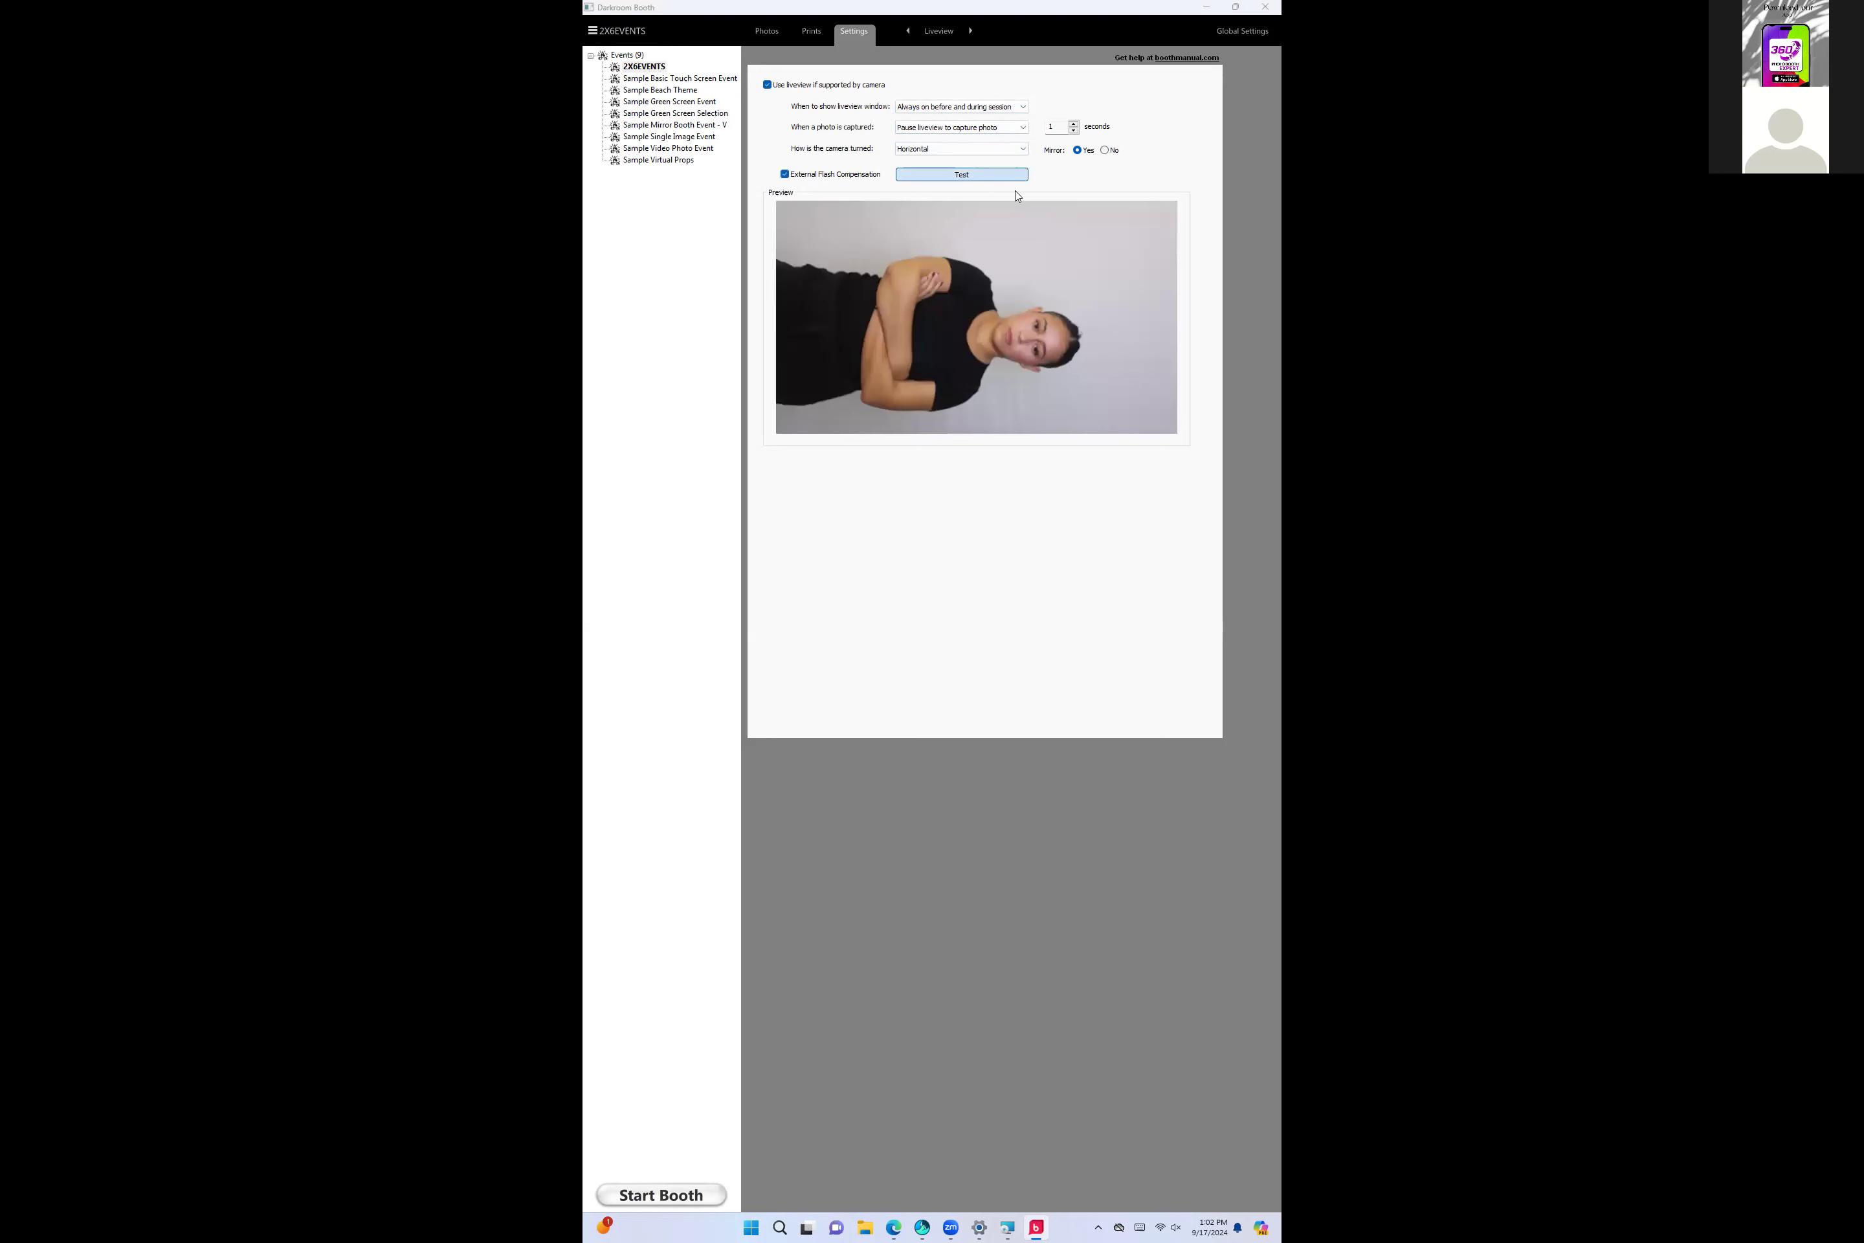
pyautogui.click(945, 155)
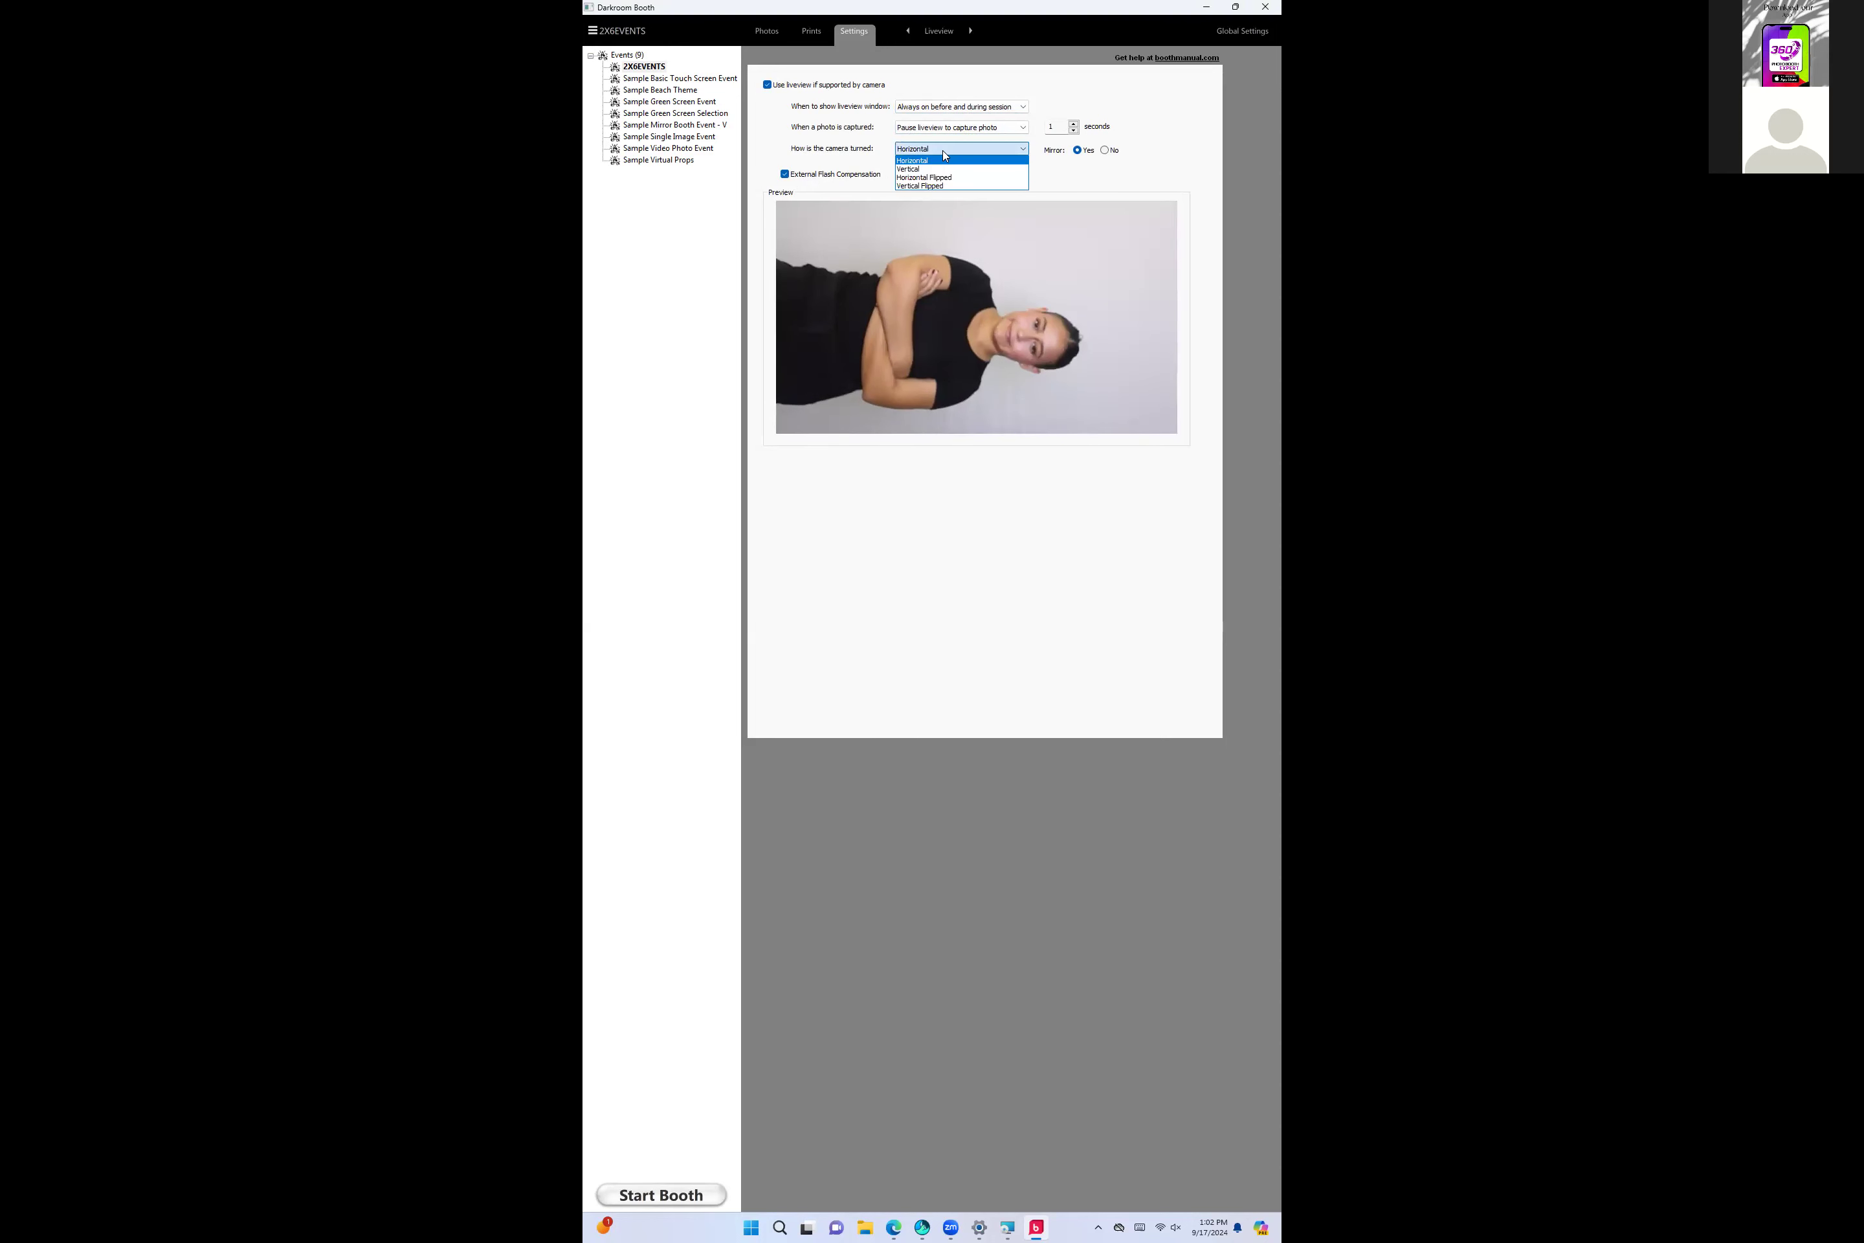
pyautogui.click(935, 169)
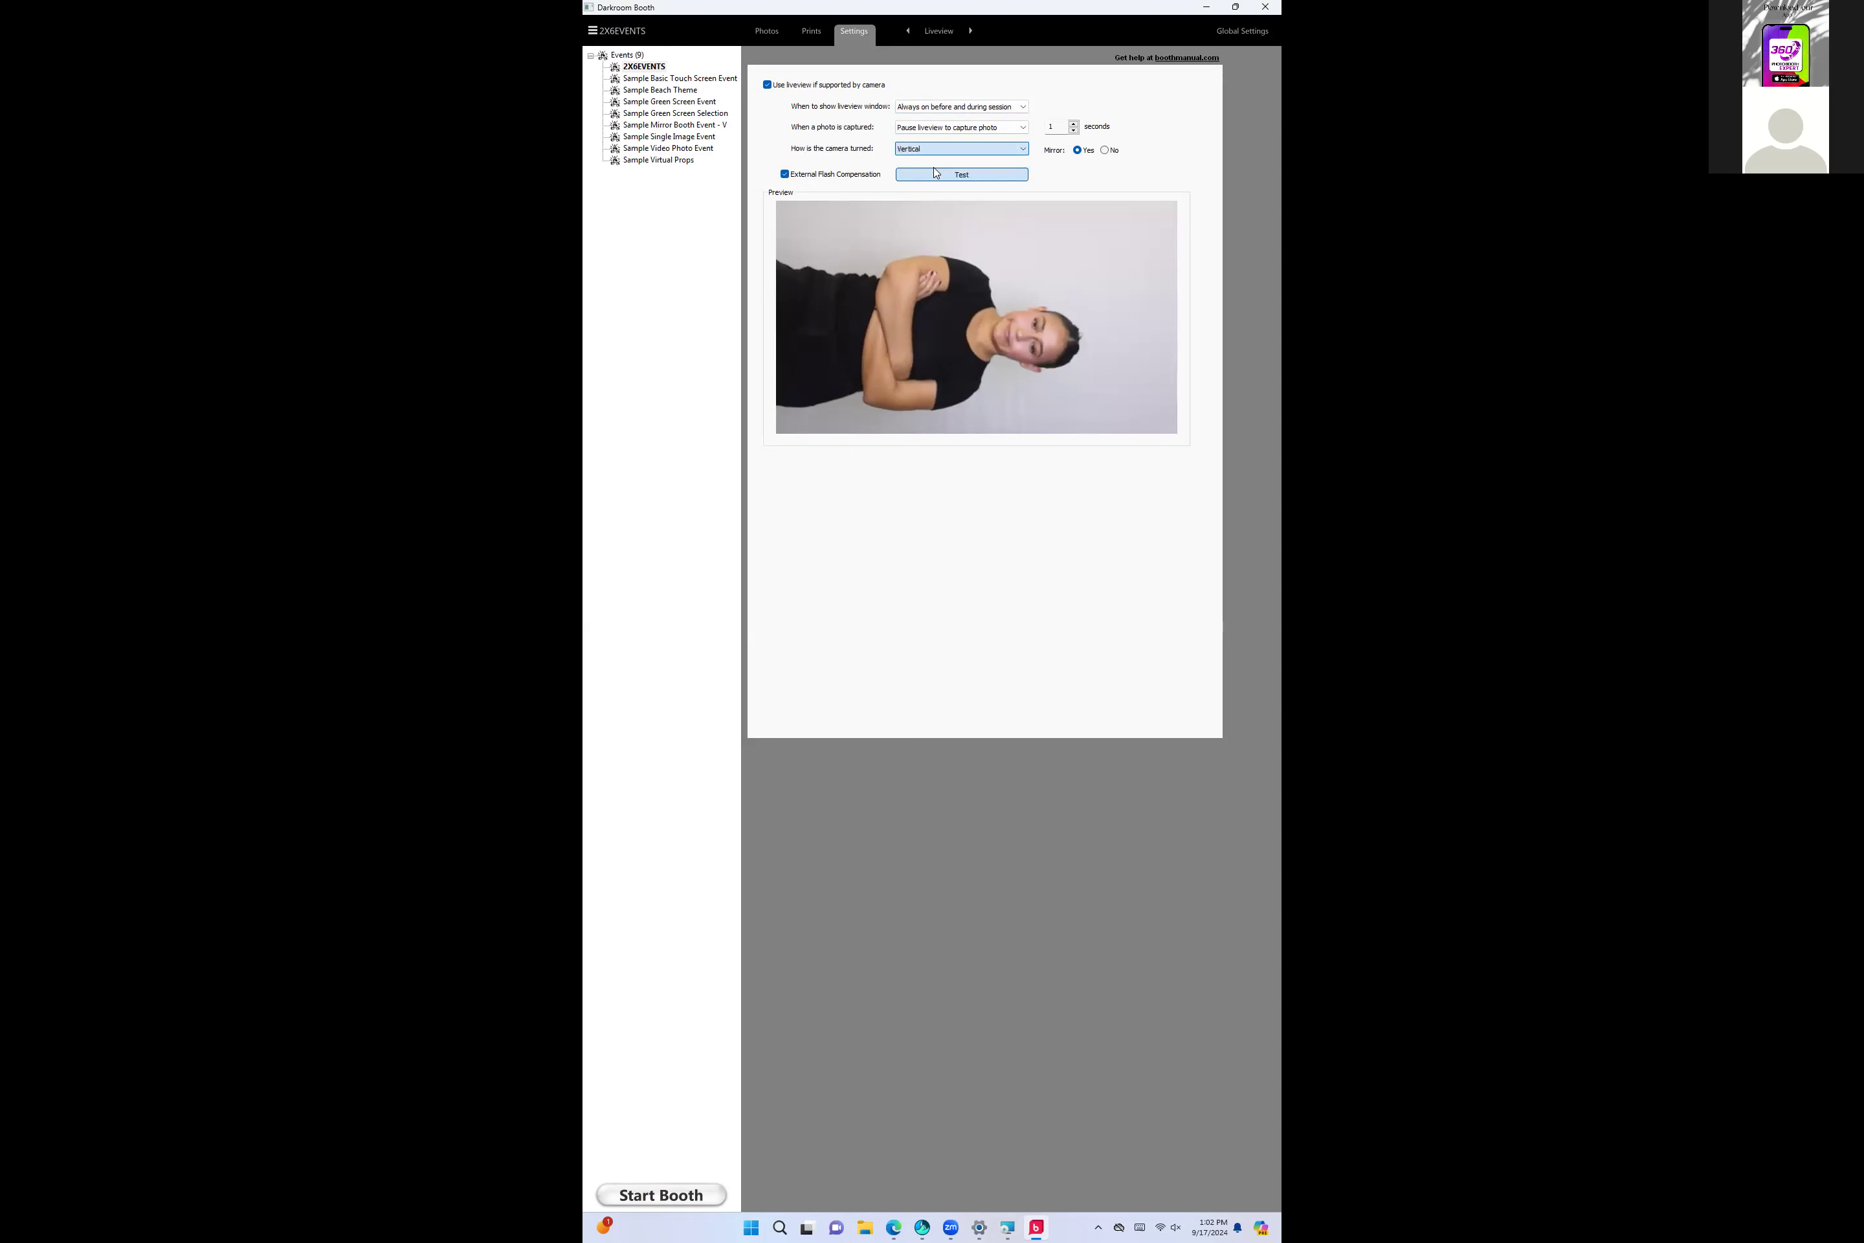
pyautogui.click(973, 156)
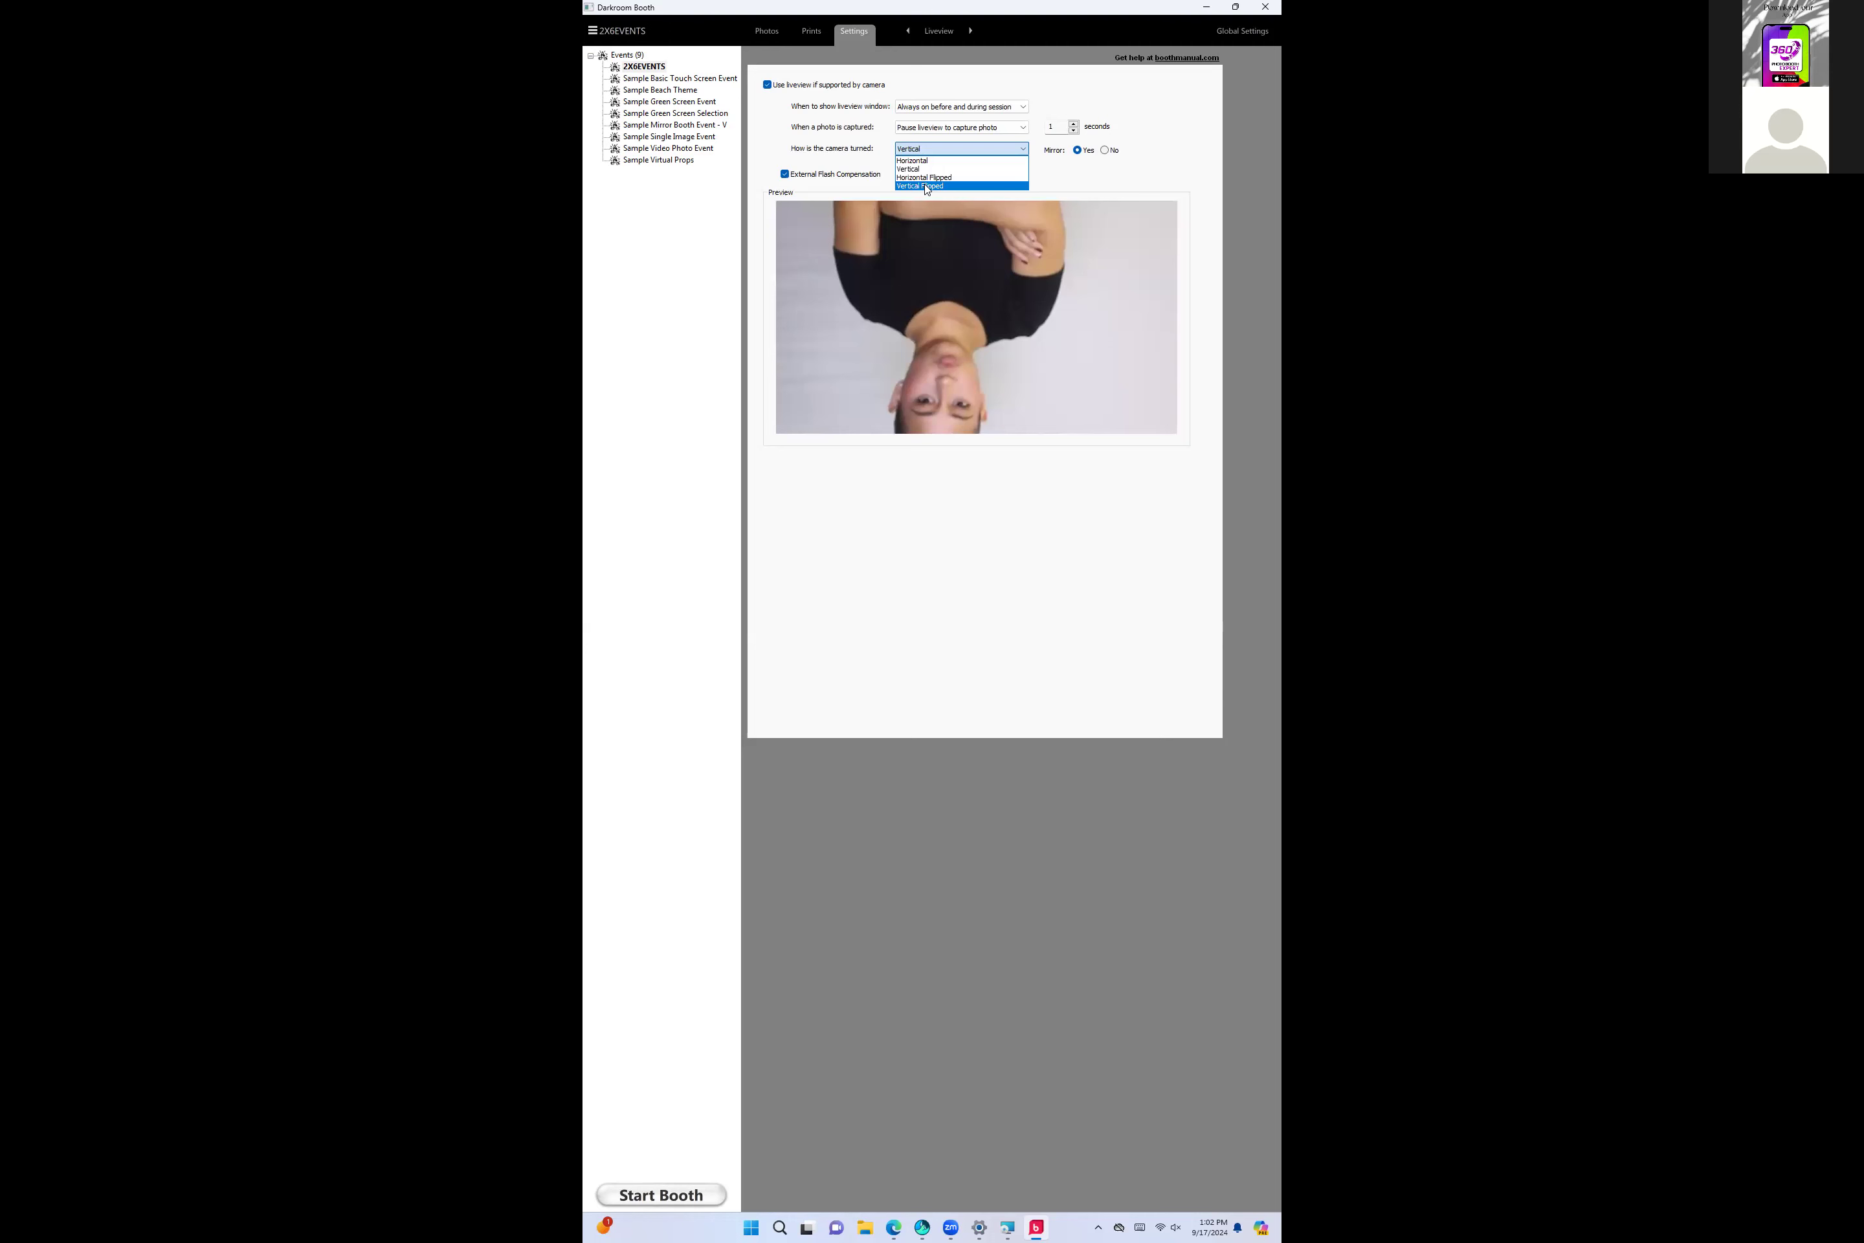
pyautogui.click(926, 186)
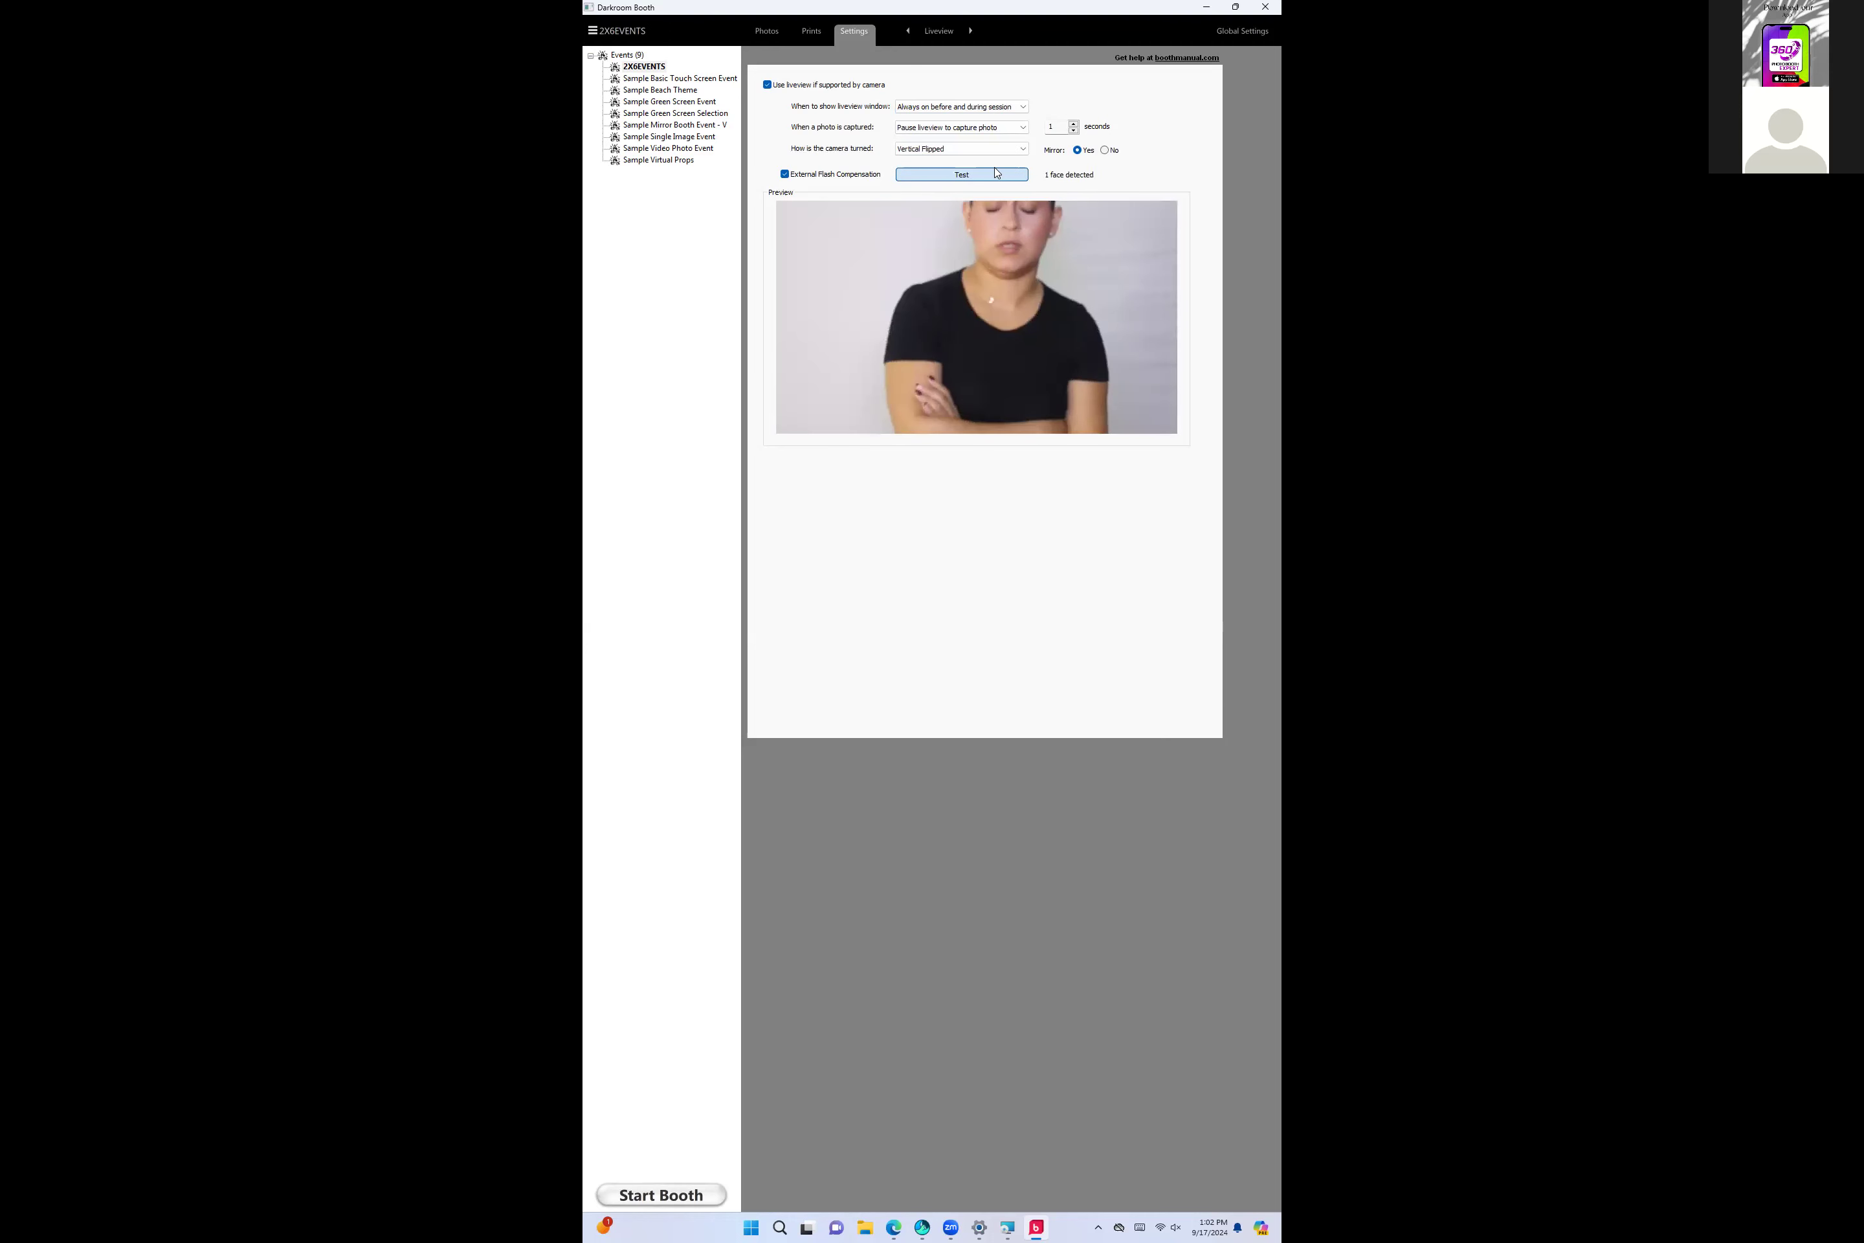
pyautogui.click(939, 33)
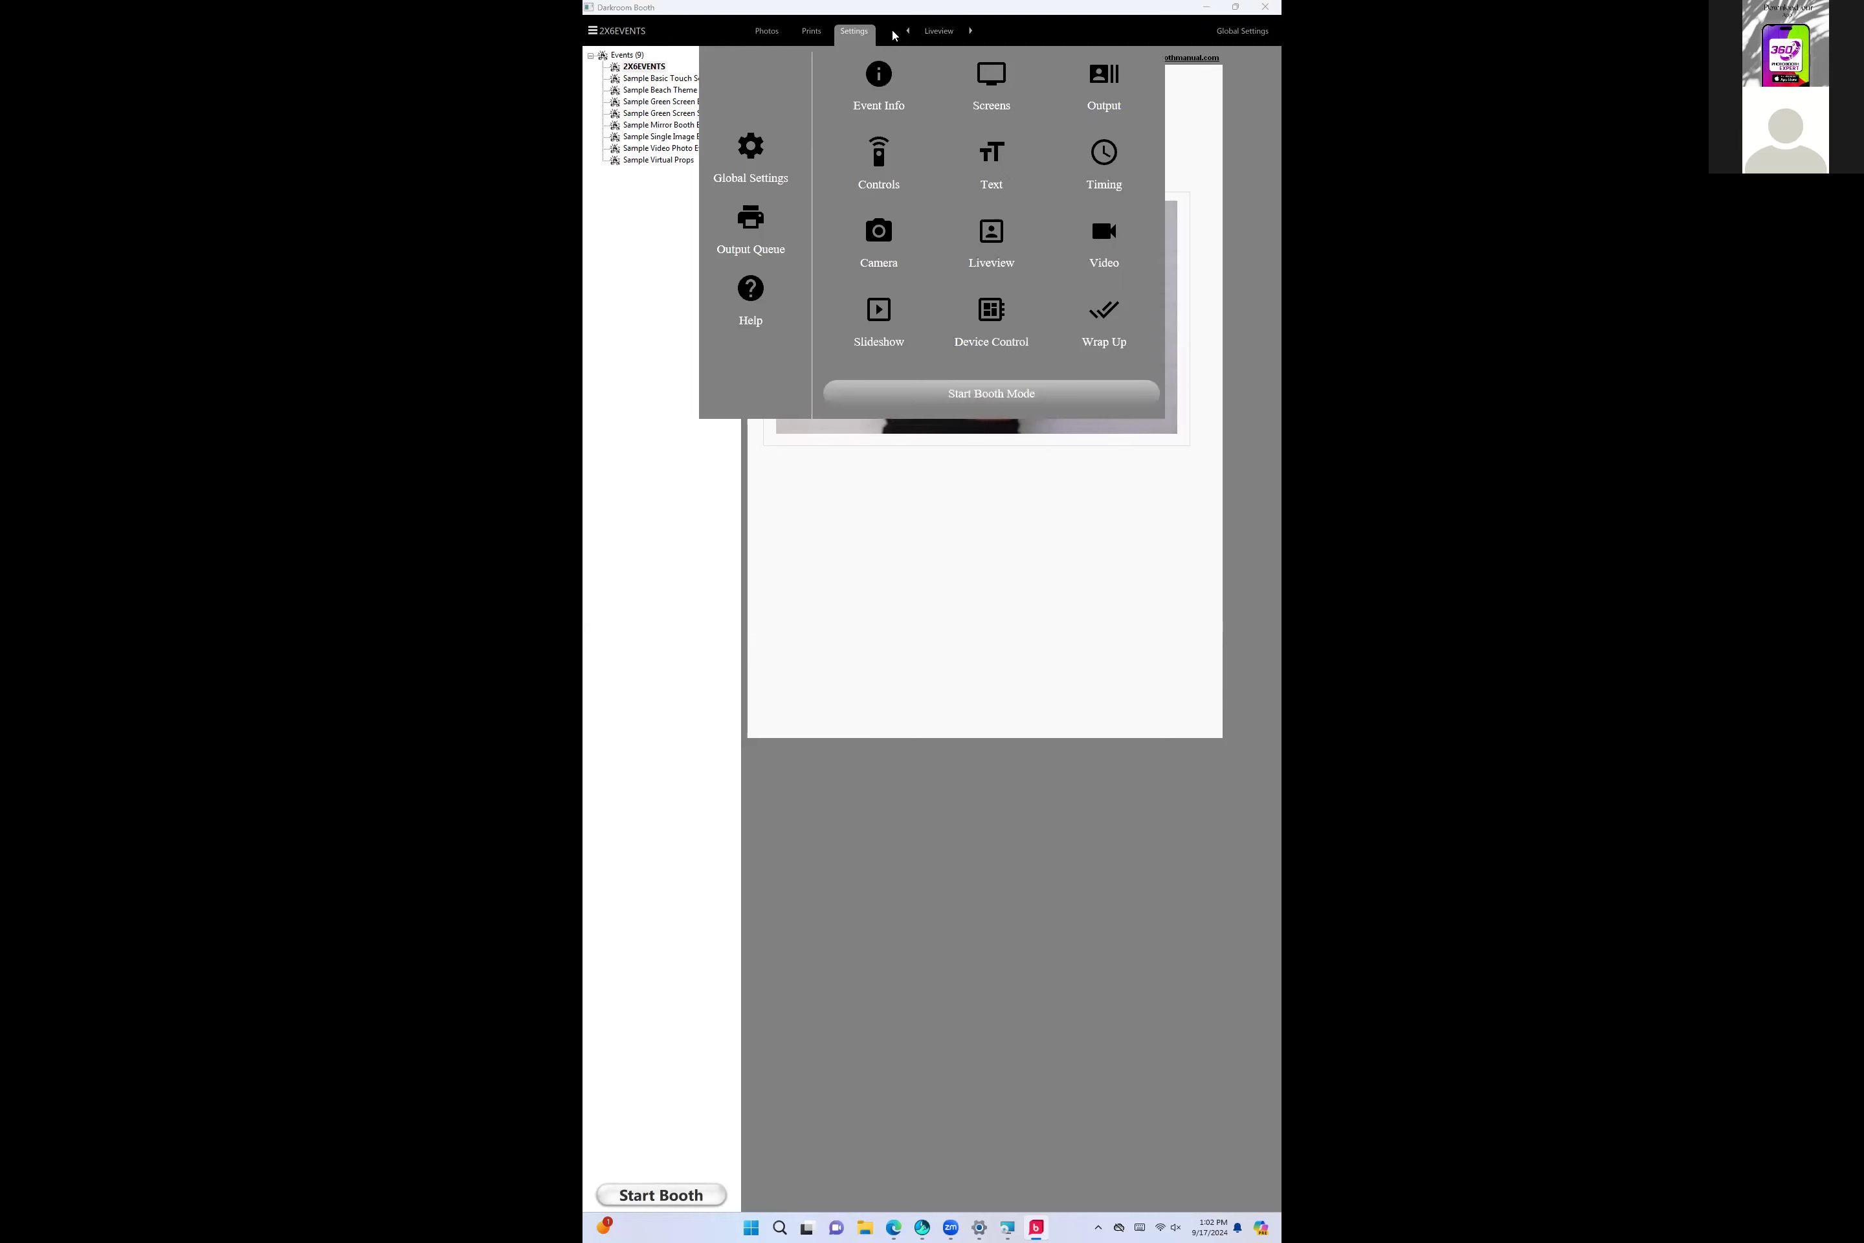
# Go to the Output settings and start booth mode for the event
pyautogui.click(1104, 97)
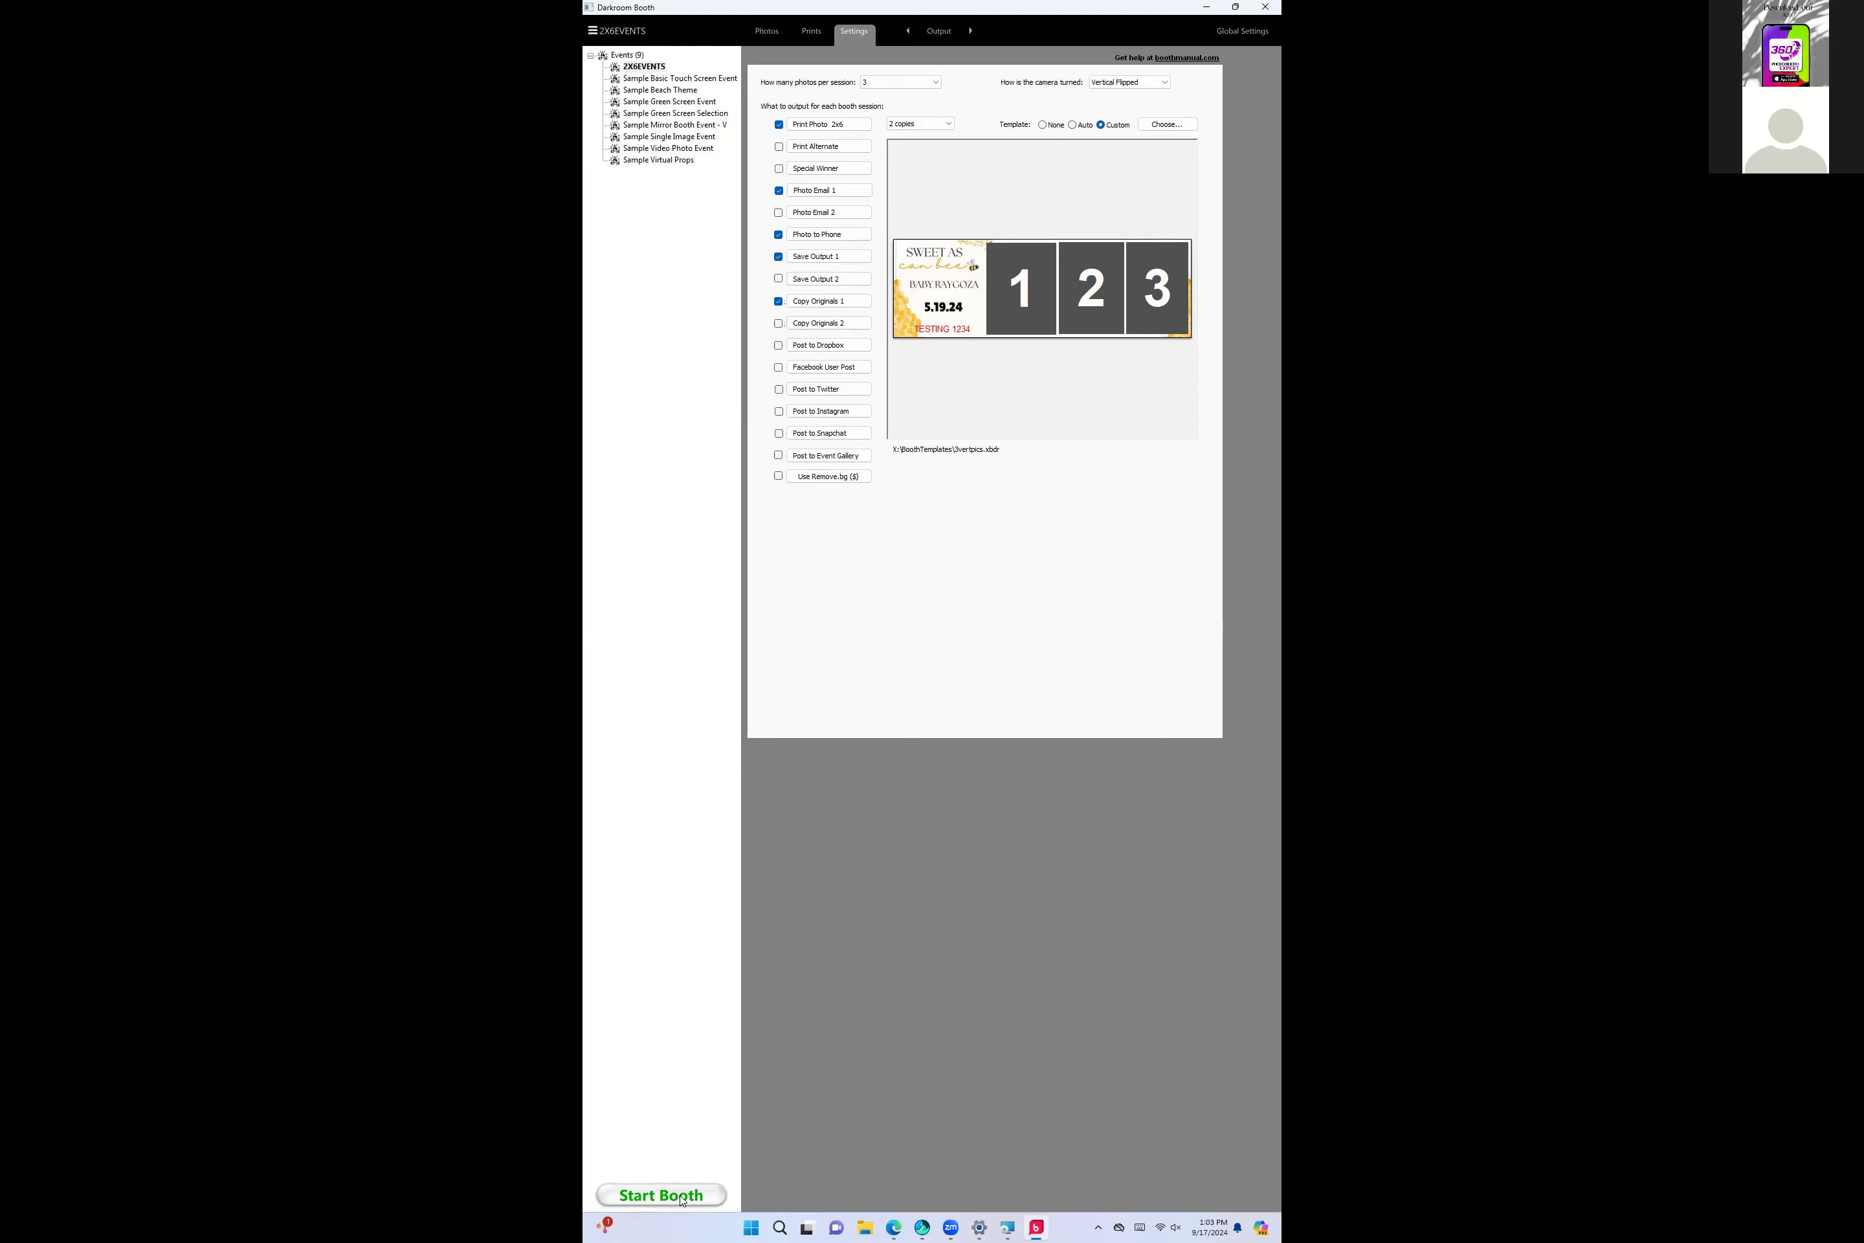
pyautogui.click(681, 1198)
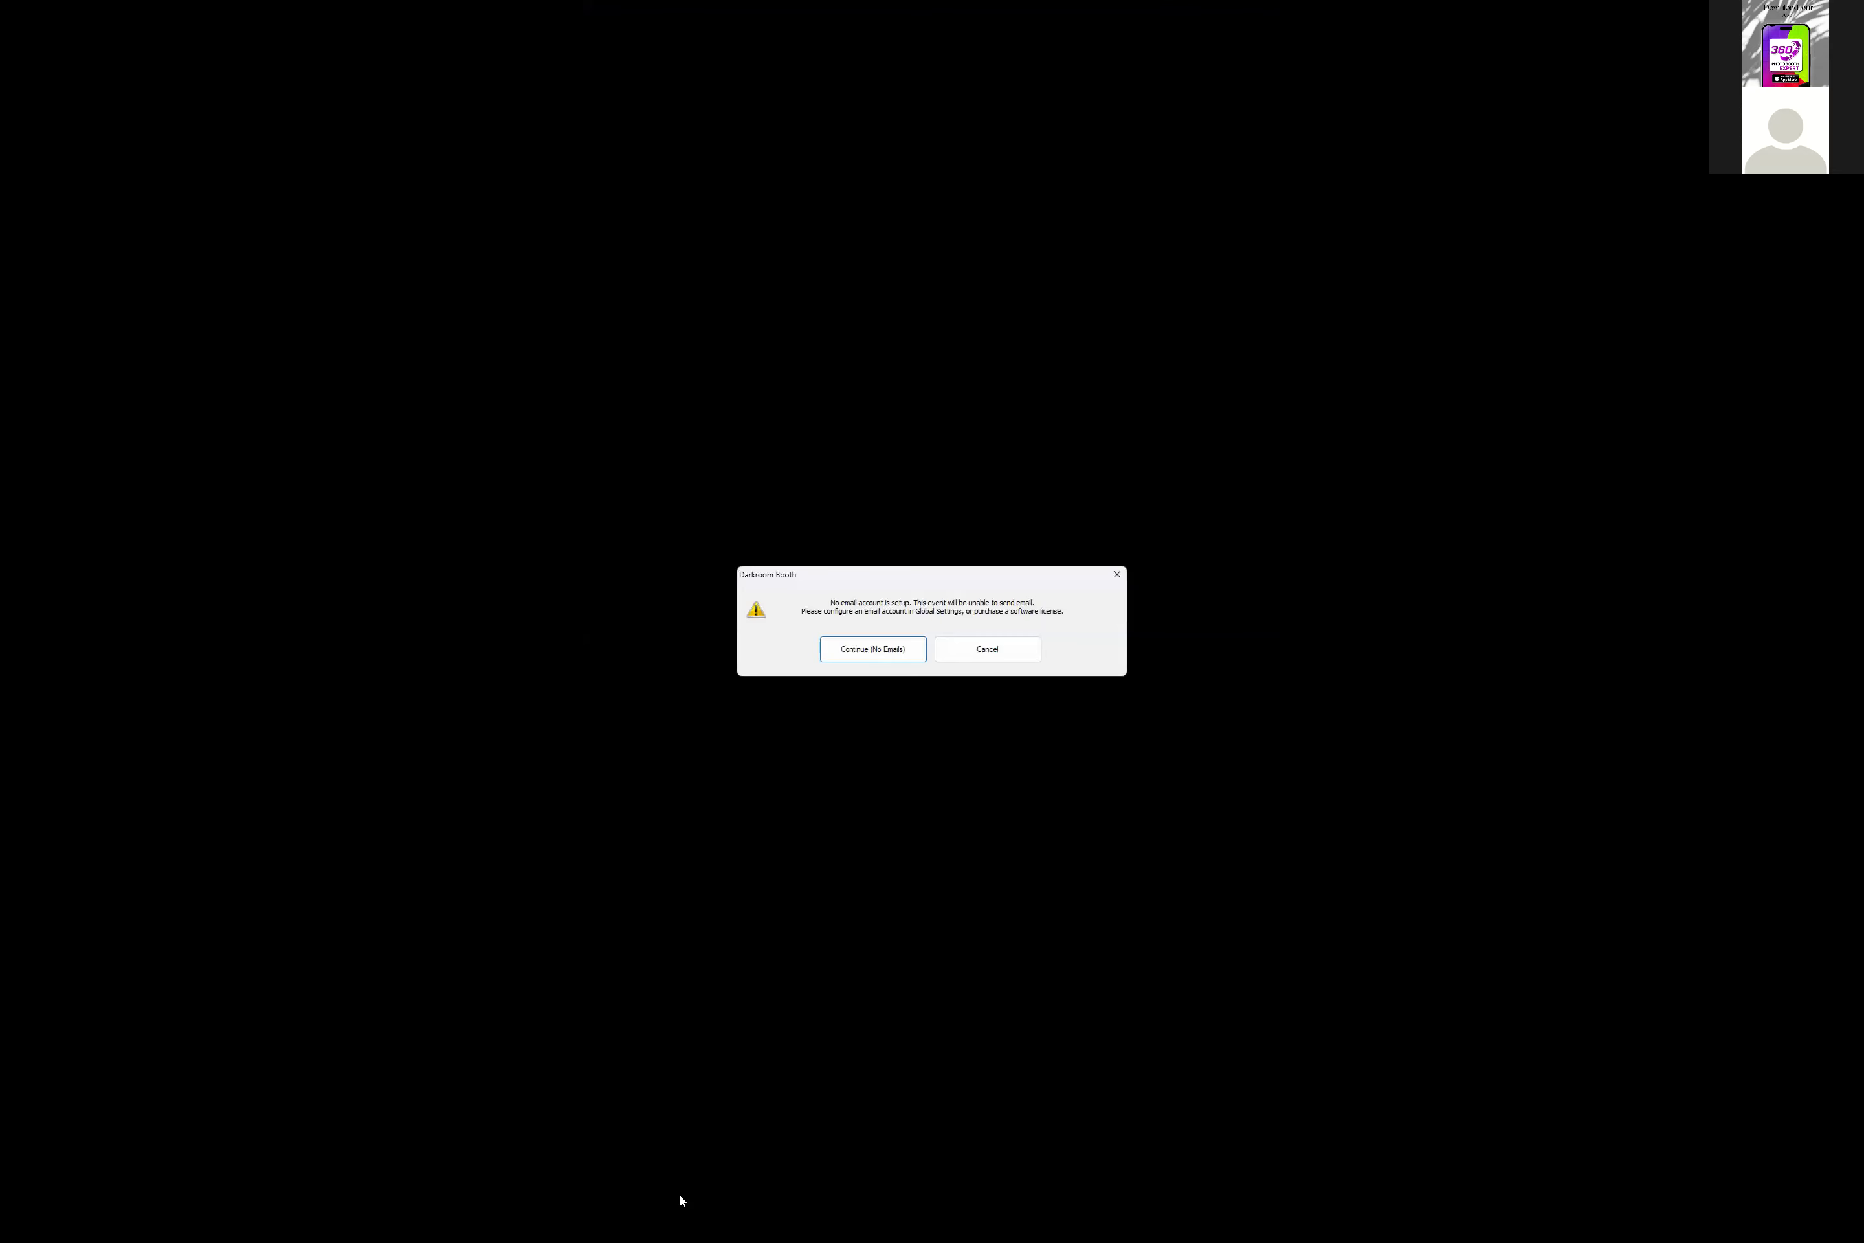
# Continue without emails, try a black-and-white filter, and shoot a three-photo test session
pyautogui.click(873, 651)
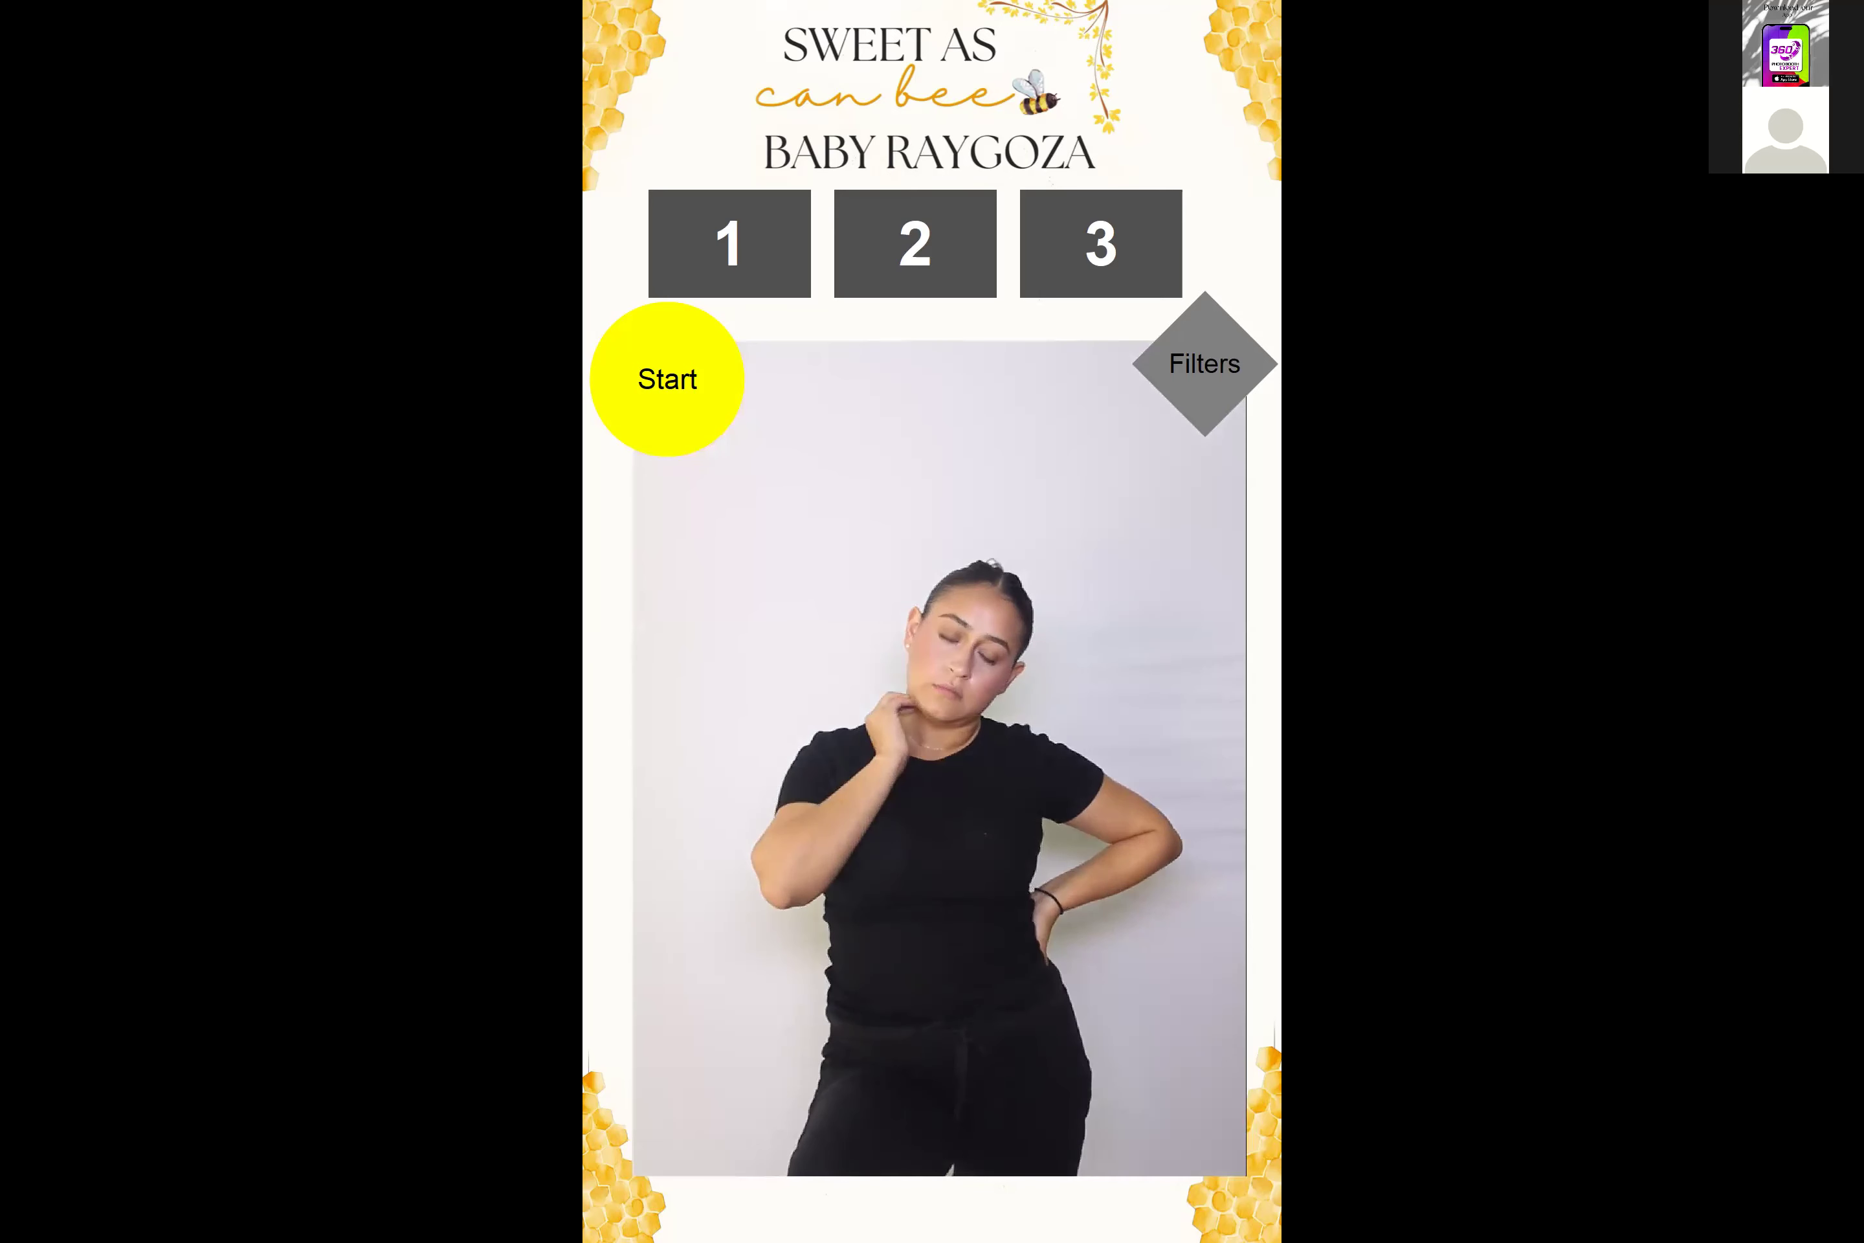
pyautogui.click(1181, 373)
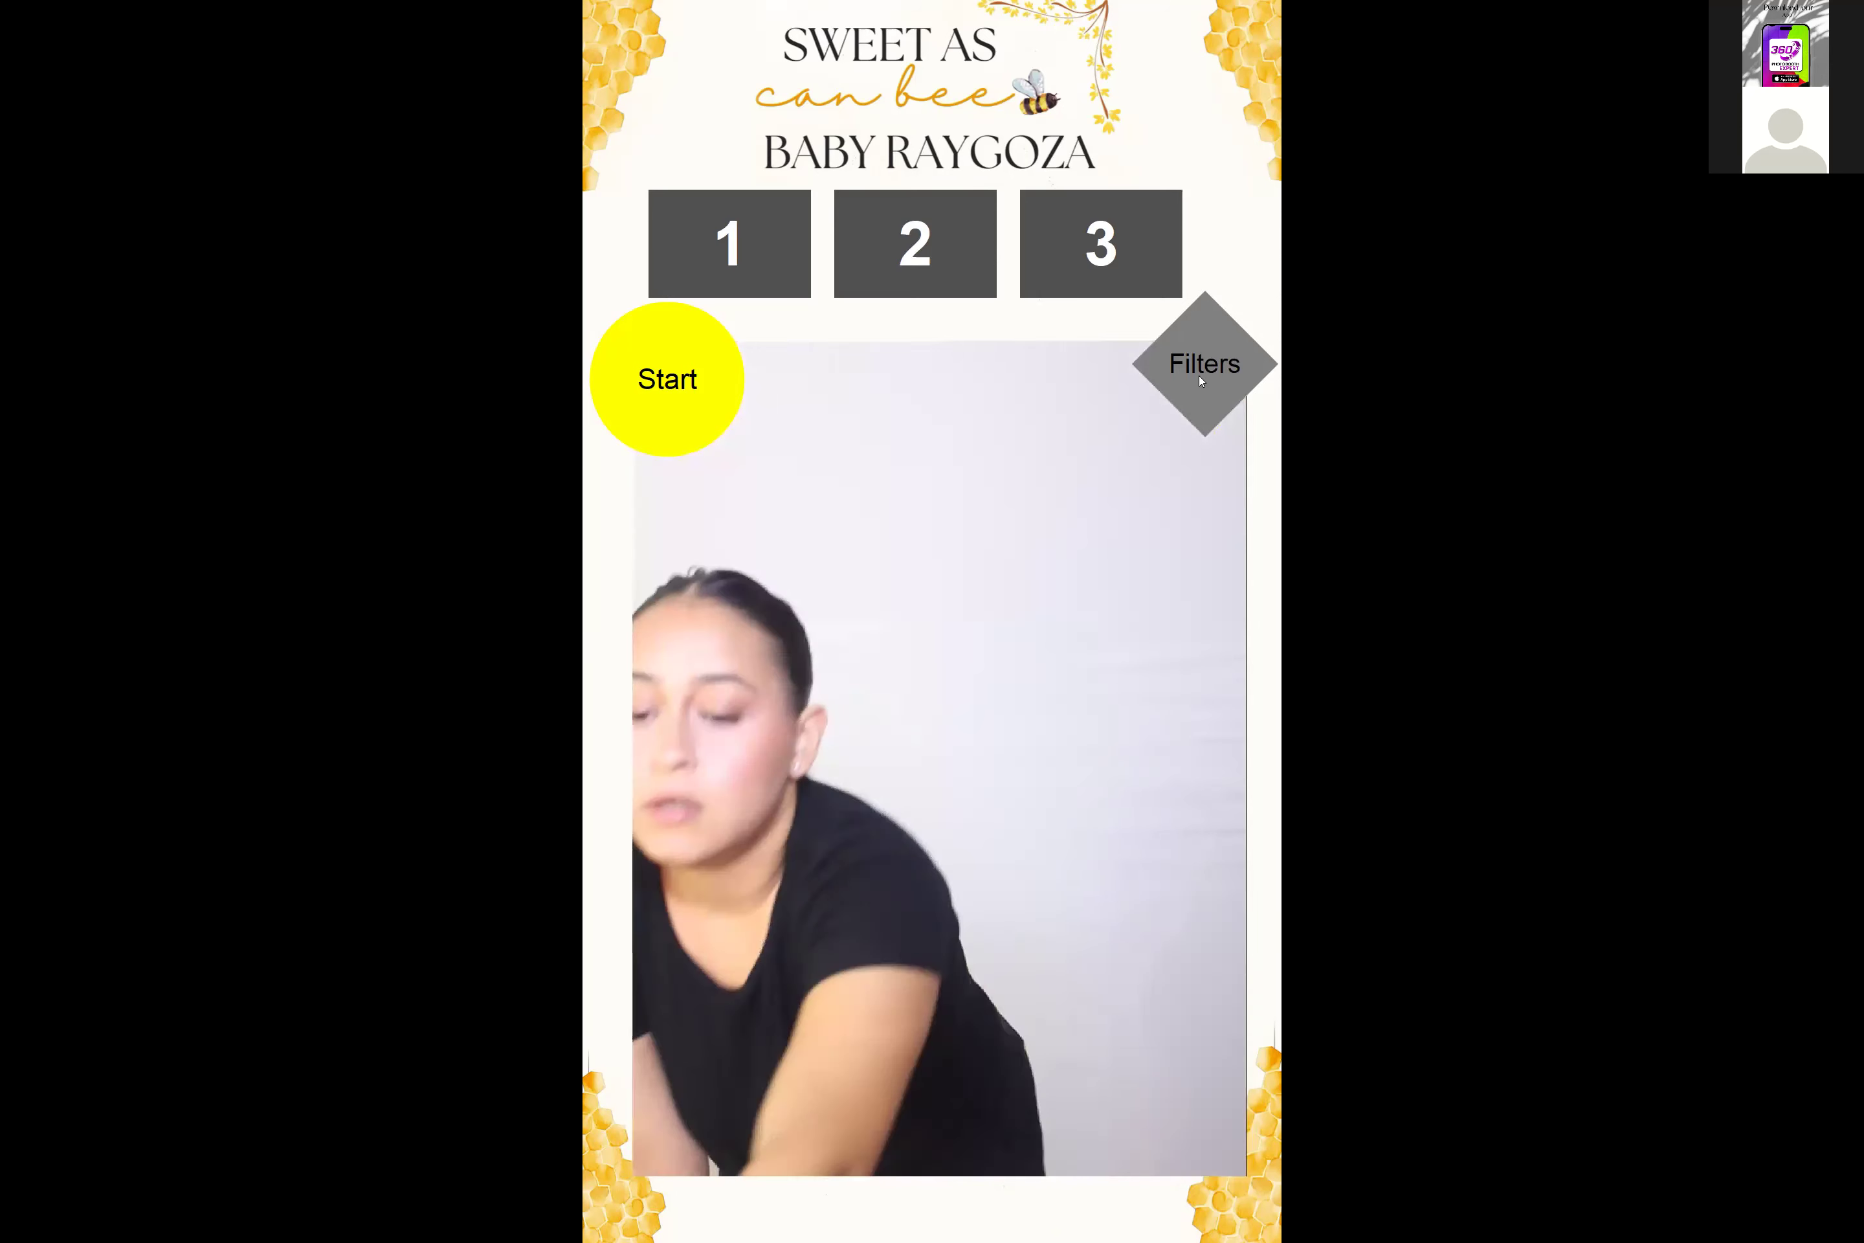
pyautogui.click(667, 373)
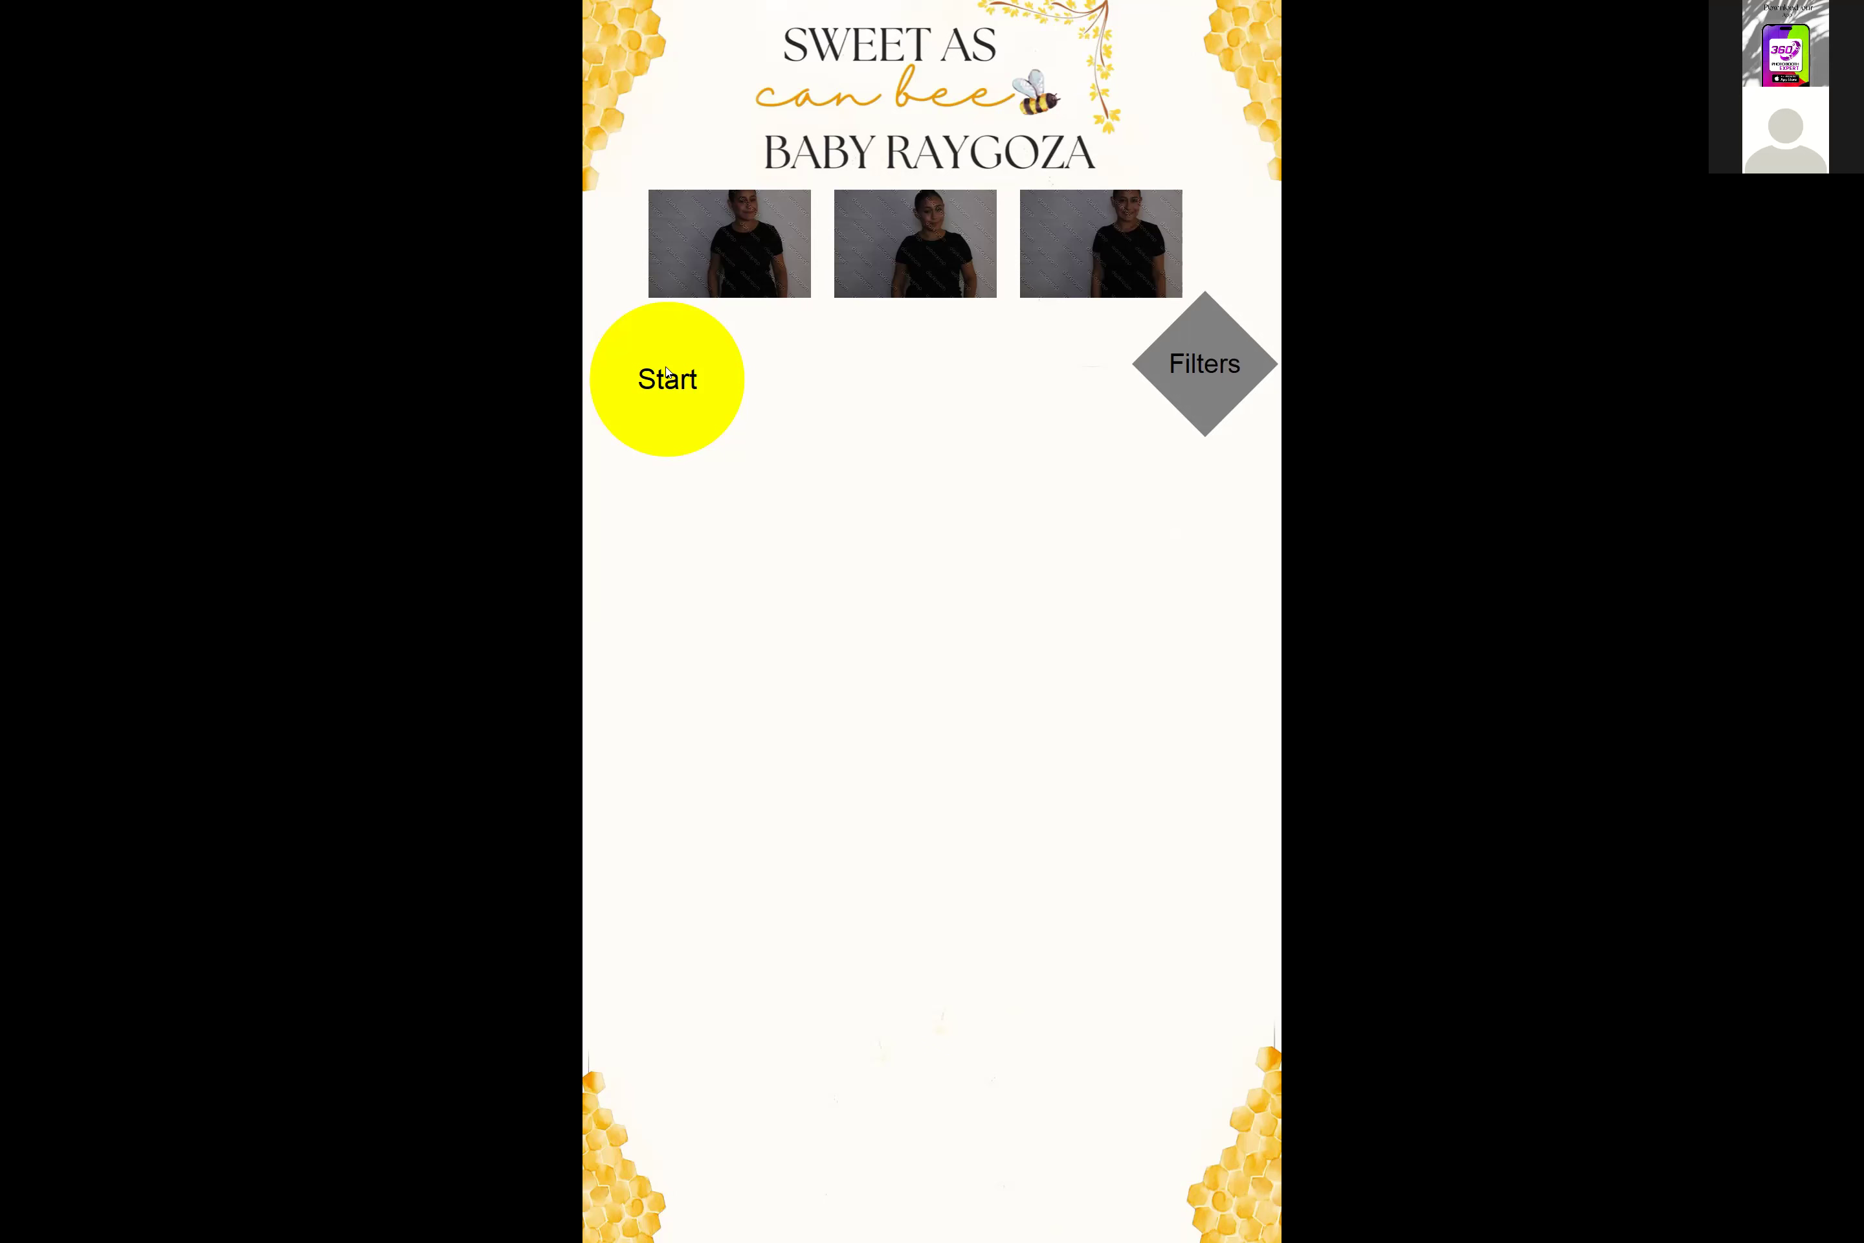
# Reset the finished session and exit booth mode to Global Settings
pyautogui.click(667, 373)
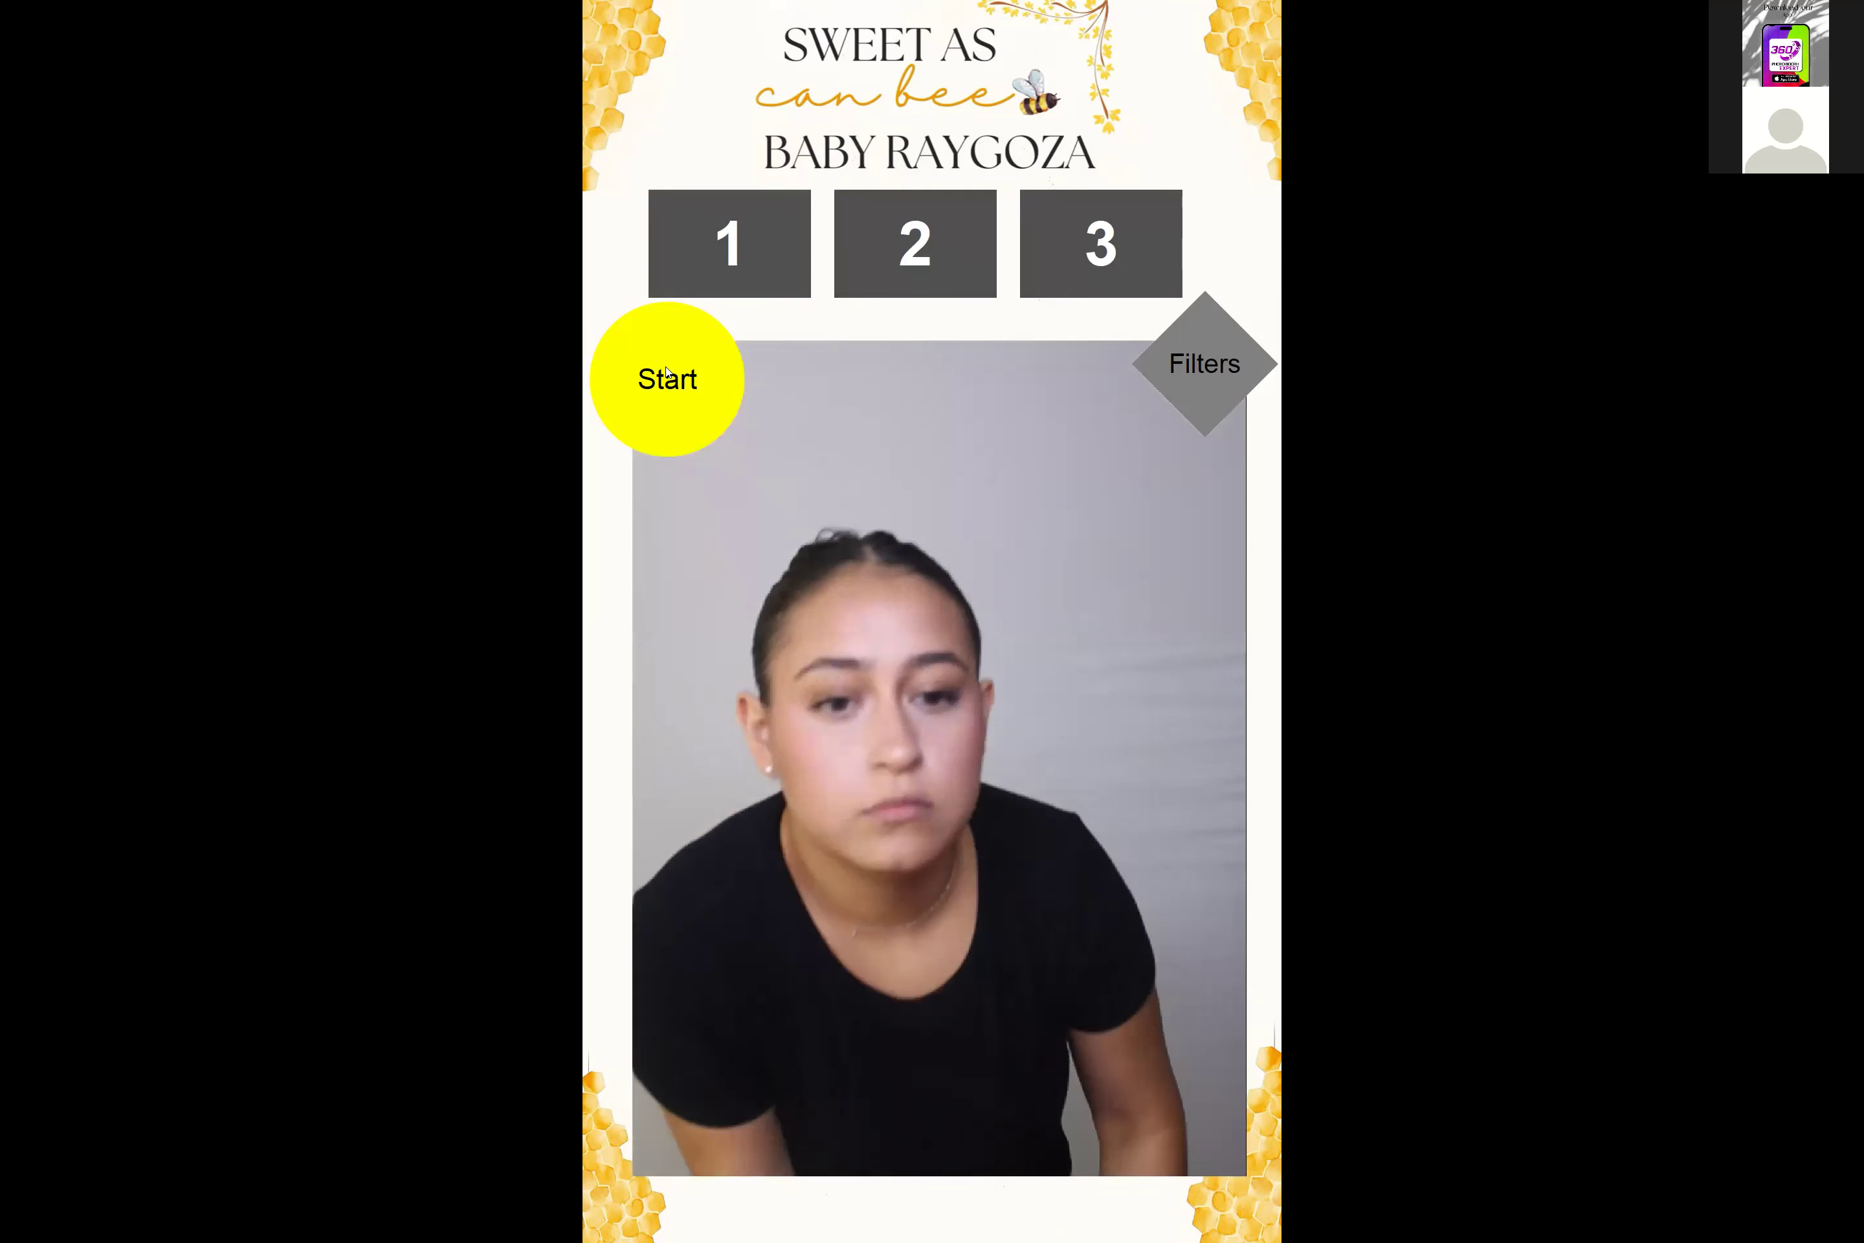
pyautogui.click(1232, 28)
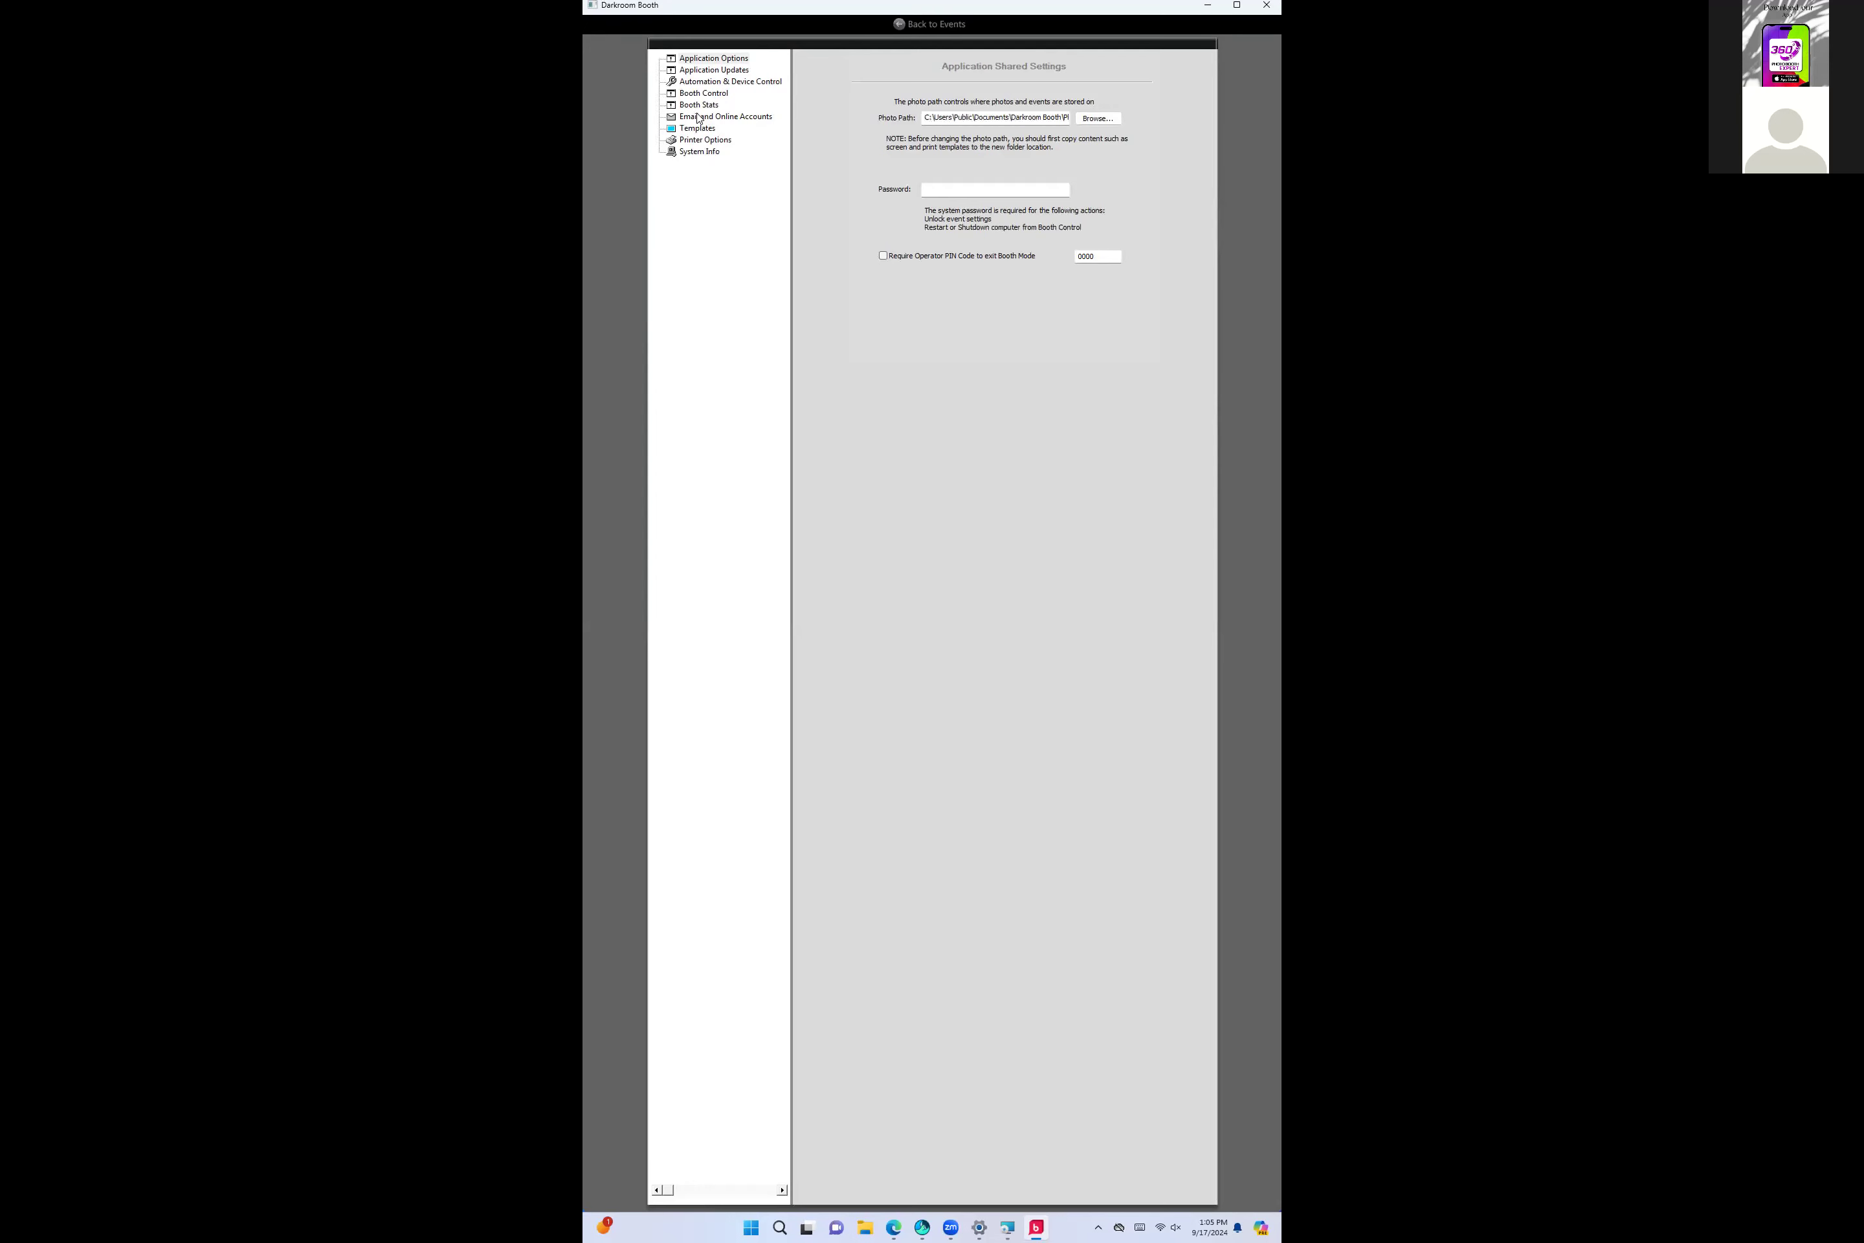
# Replace the Darkroom Email sender name, enter a reply e-mail address, and save
pyautogui.click(698, 118)
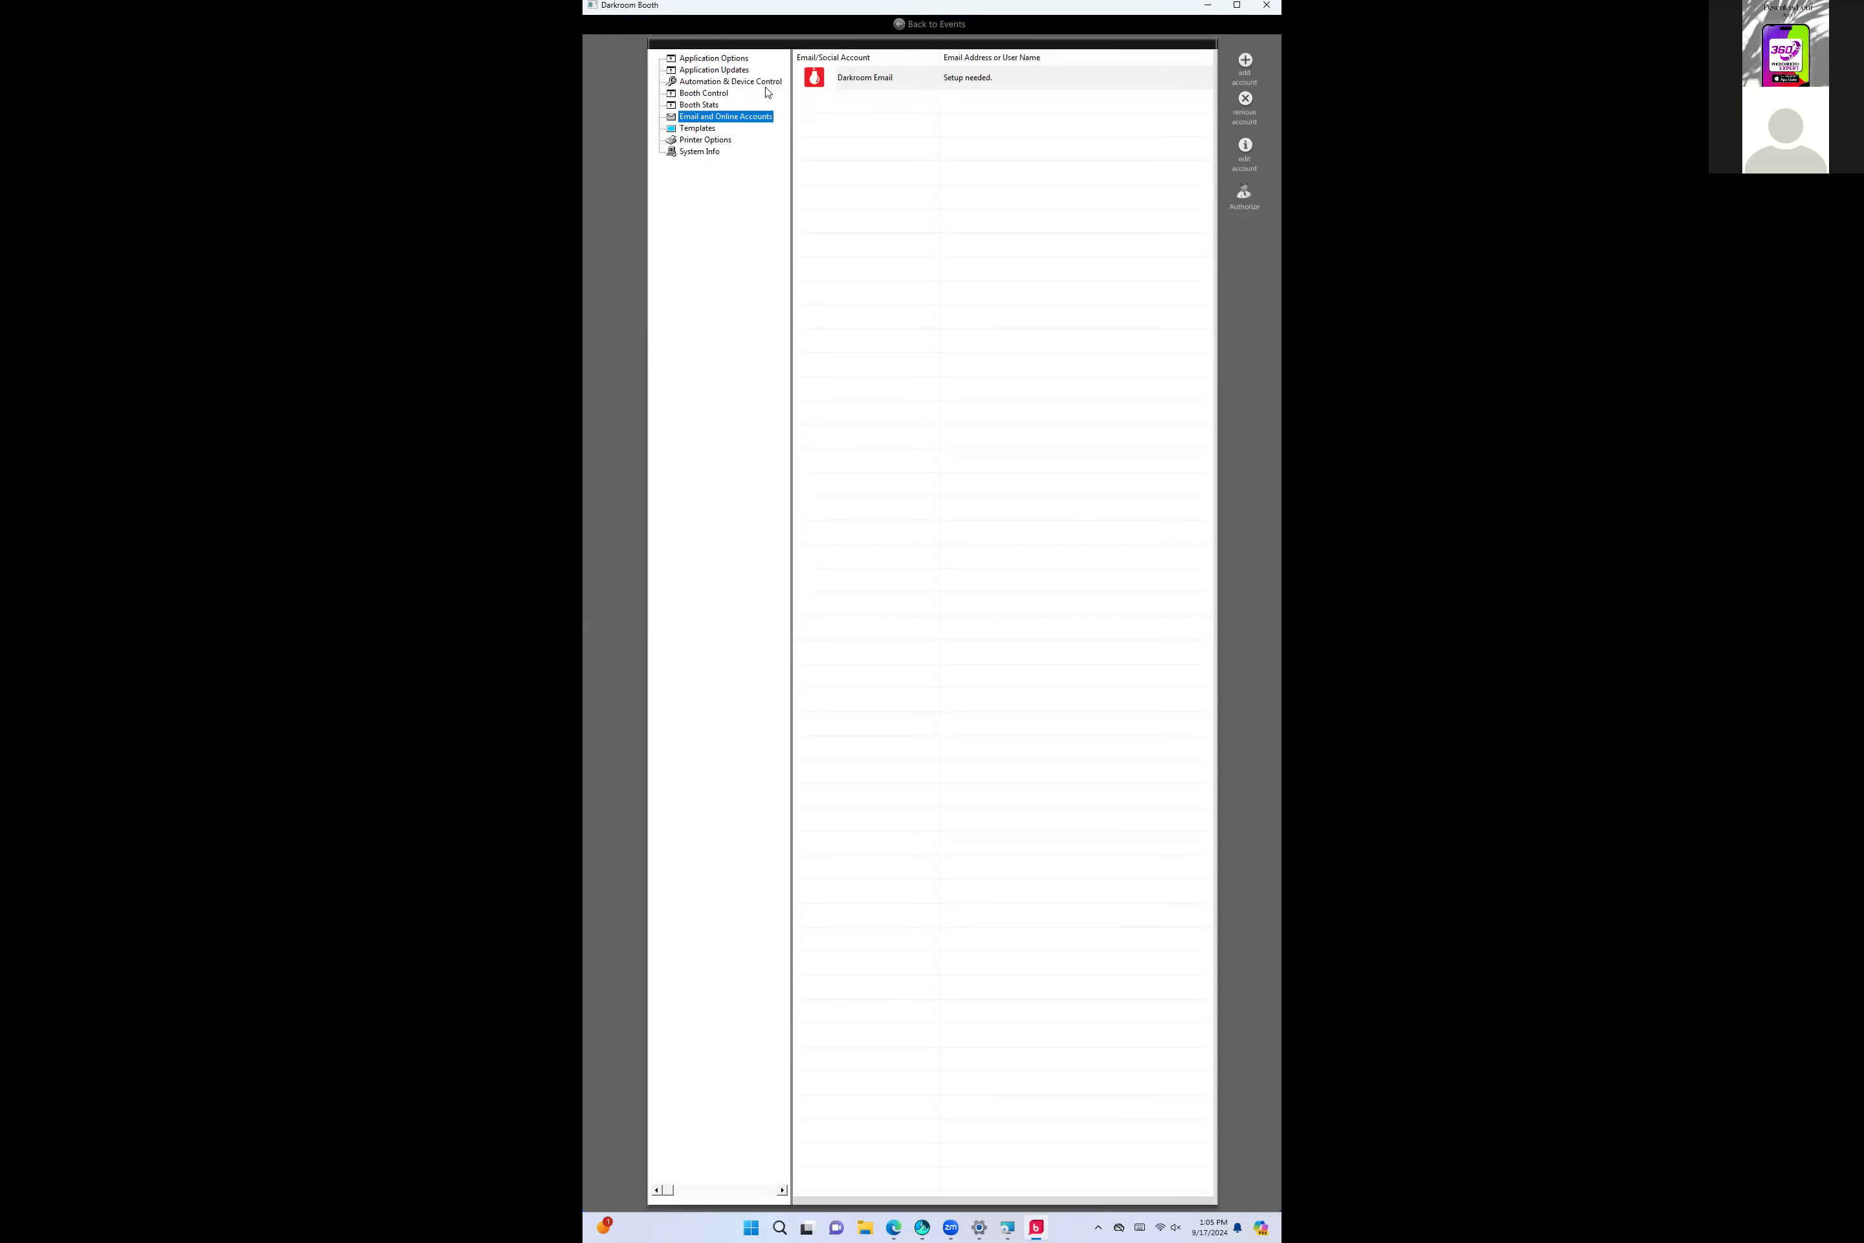
pyautogui.doubleClick(885, 80)
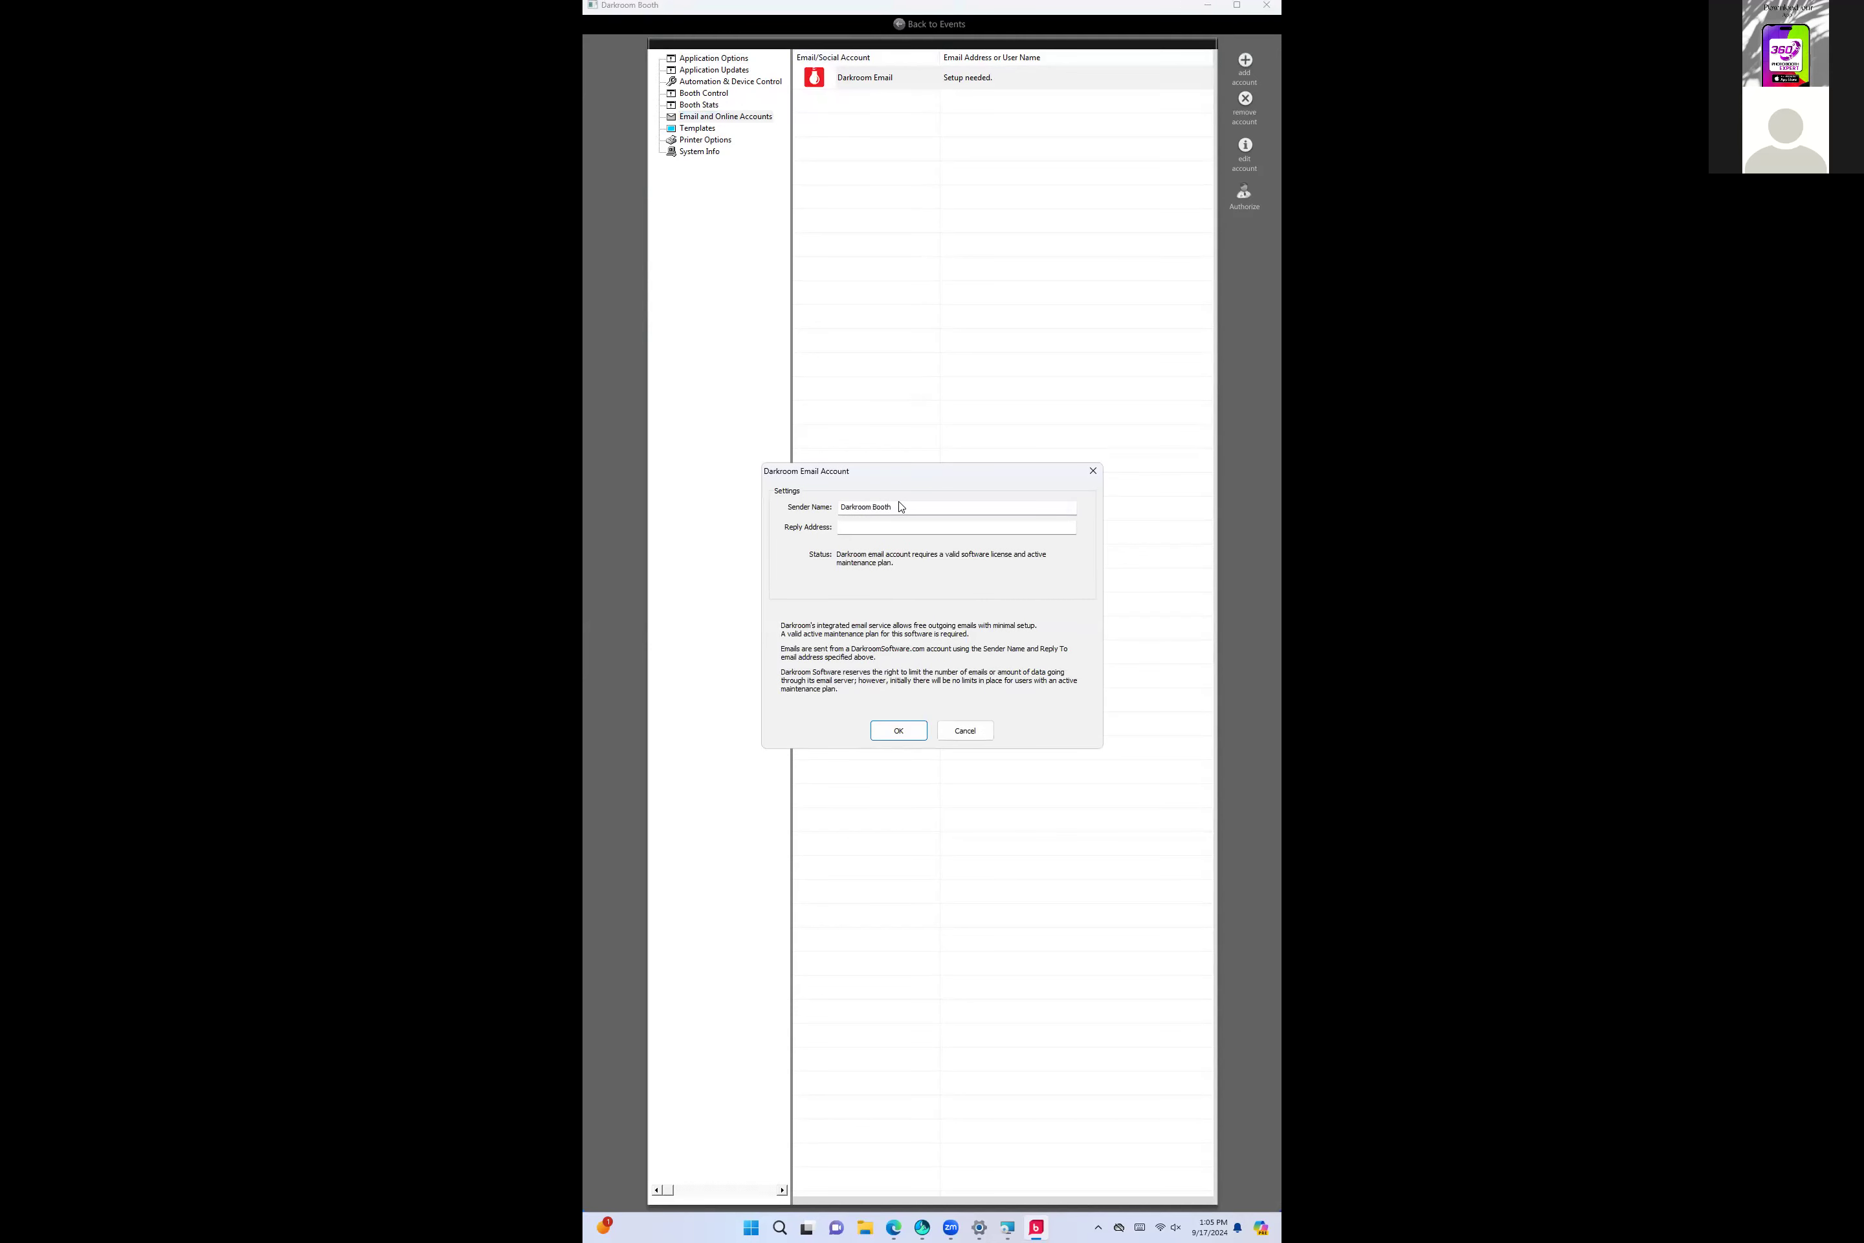
pyautogui.hotkey('ctrl', 'a')
pyautogui.press('BackSpace')
pyautogui.write('SOHLE')
pyautogui.press('Tab')
pyautogui.click(894, 732)
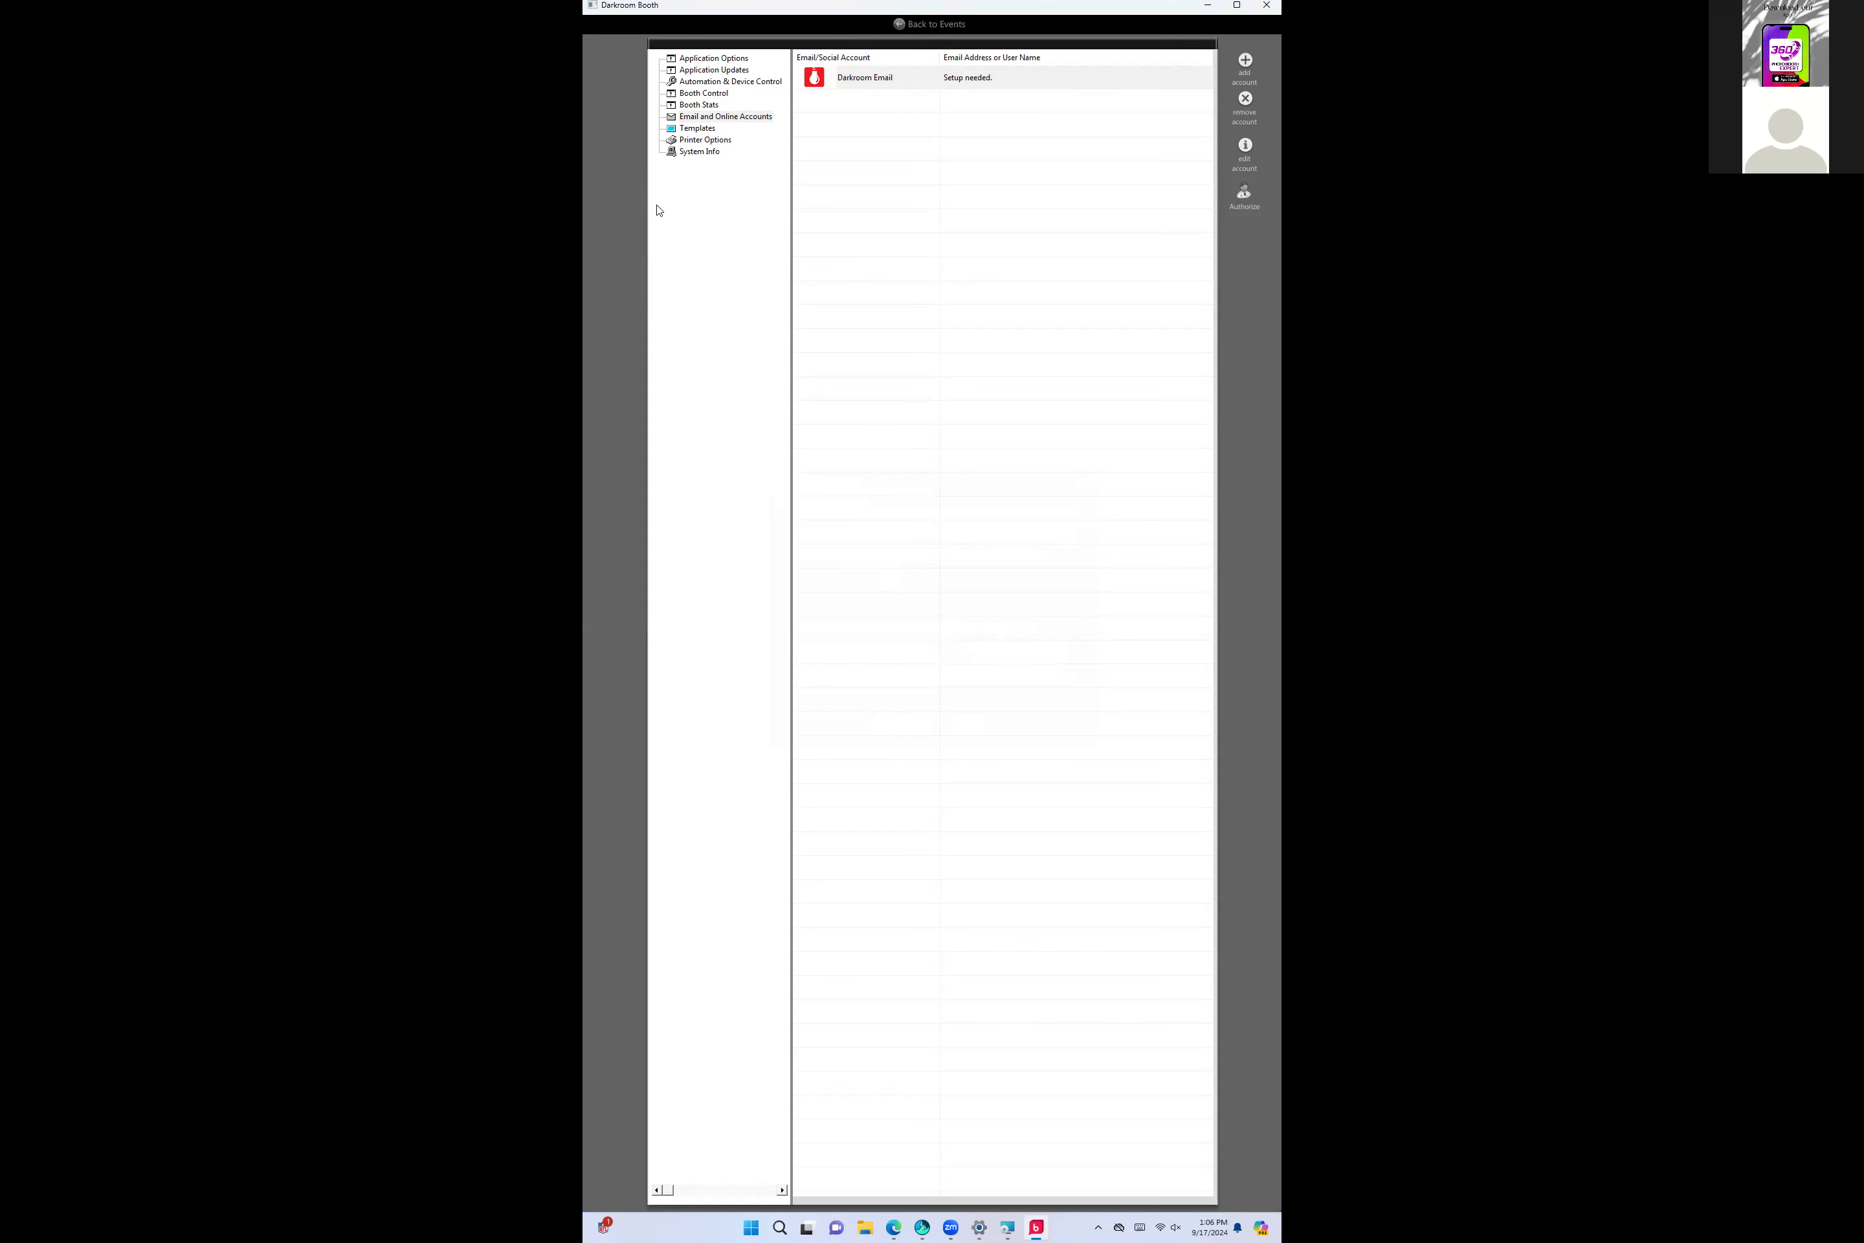
pyautogui.click(925, 27)
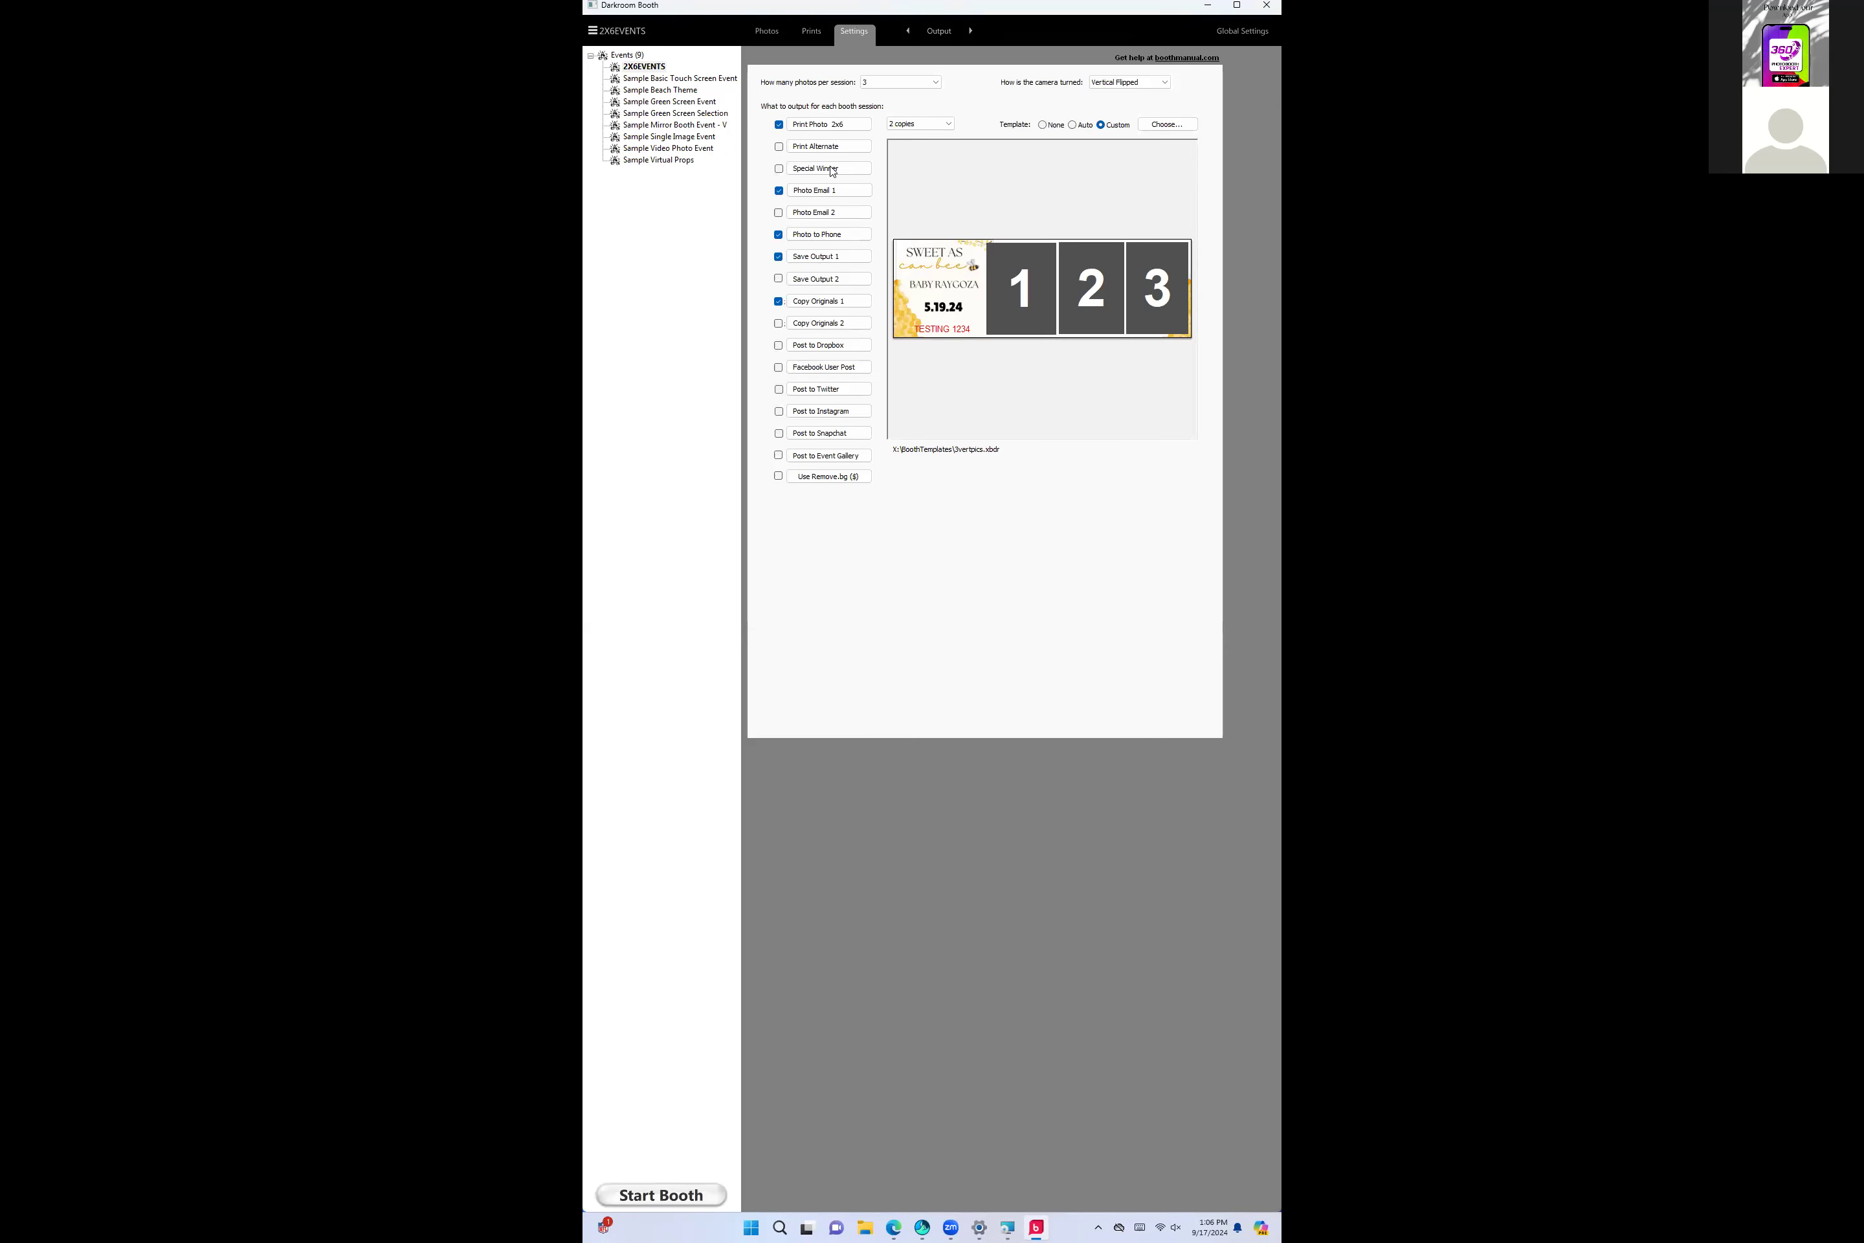
# Check the Print Alternate tooltip, then go to Global Settings
pyautogui.click(852, 149)
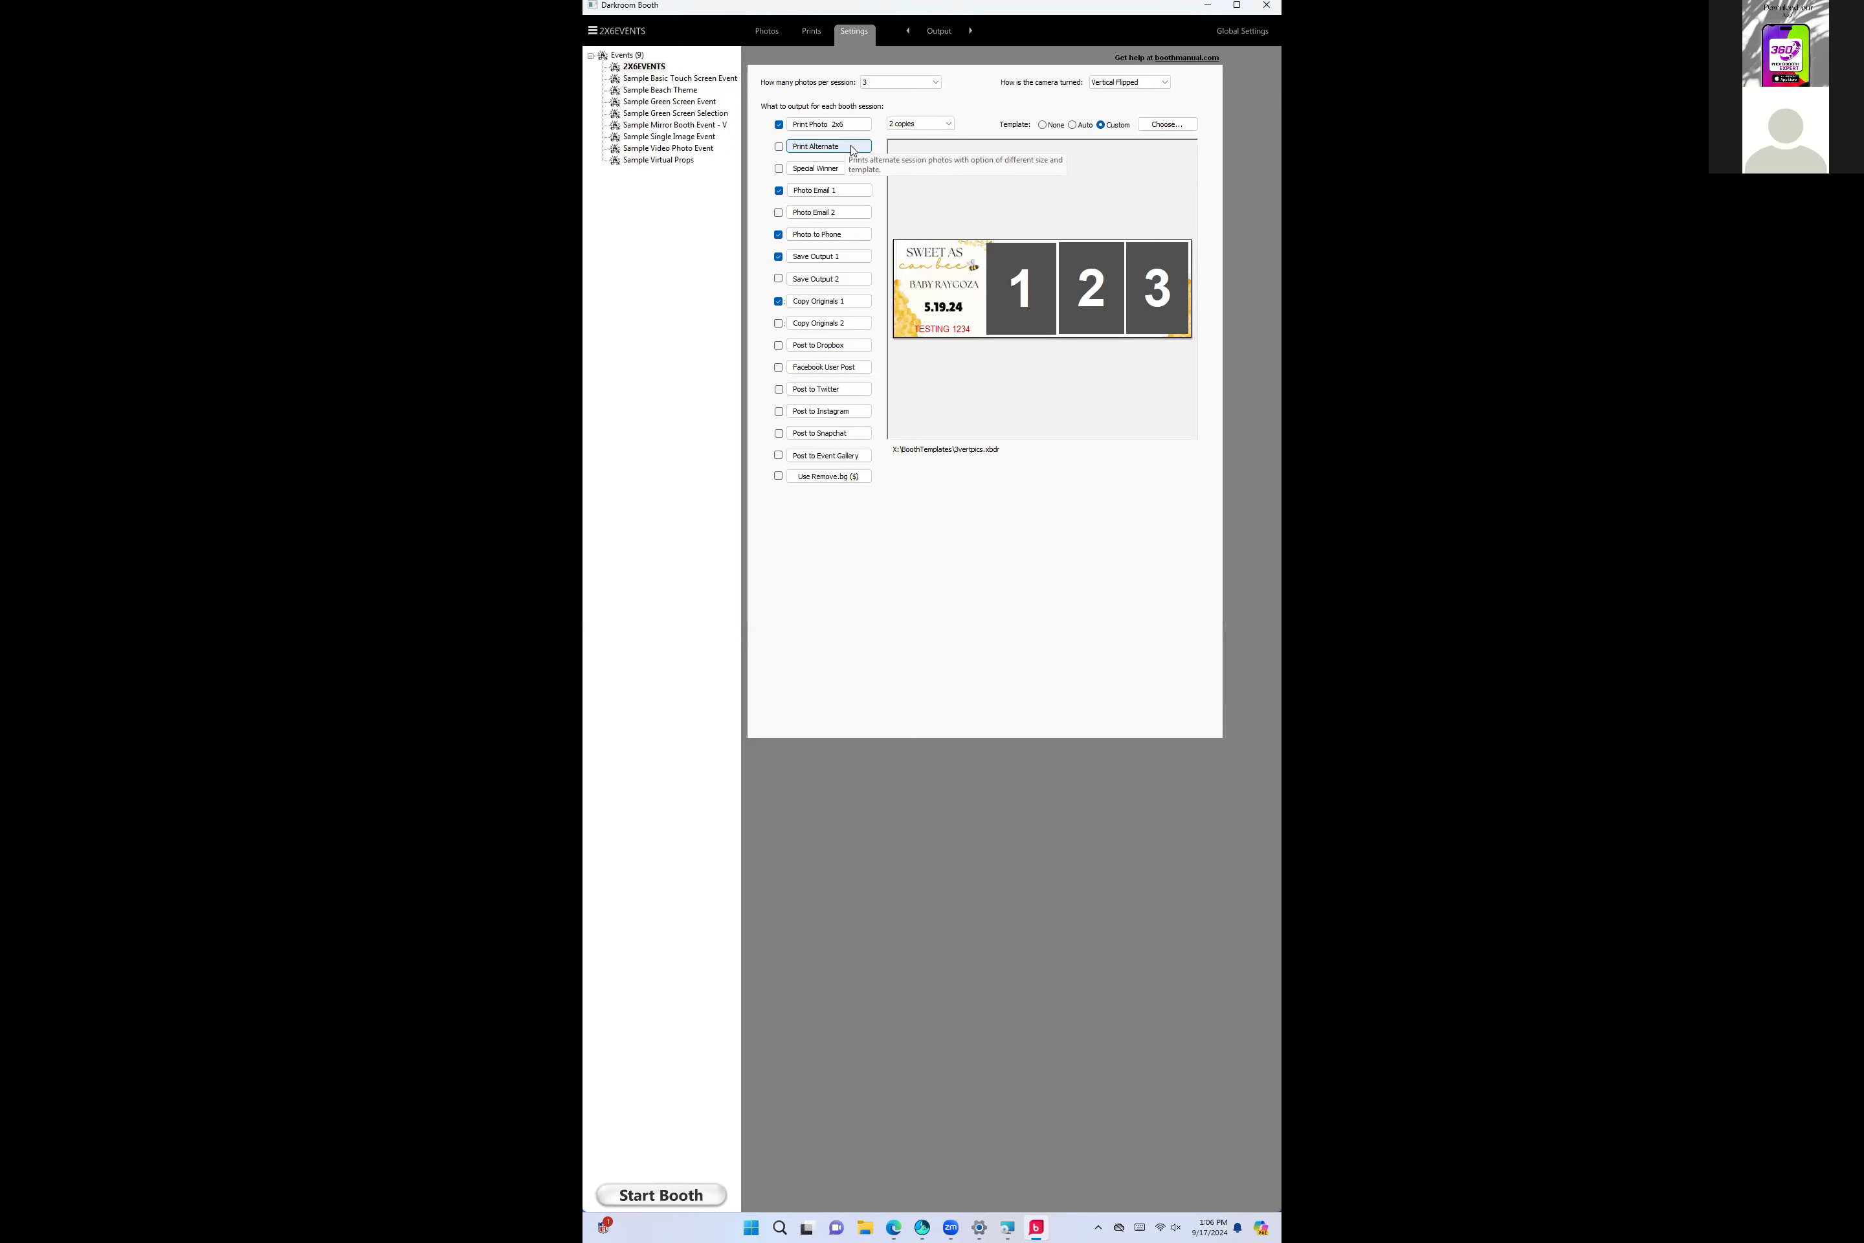
pyautogui.click(1227, 34)
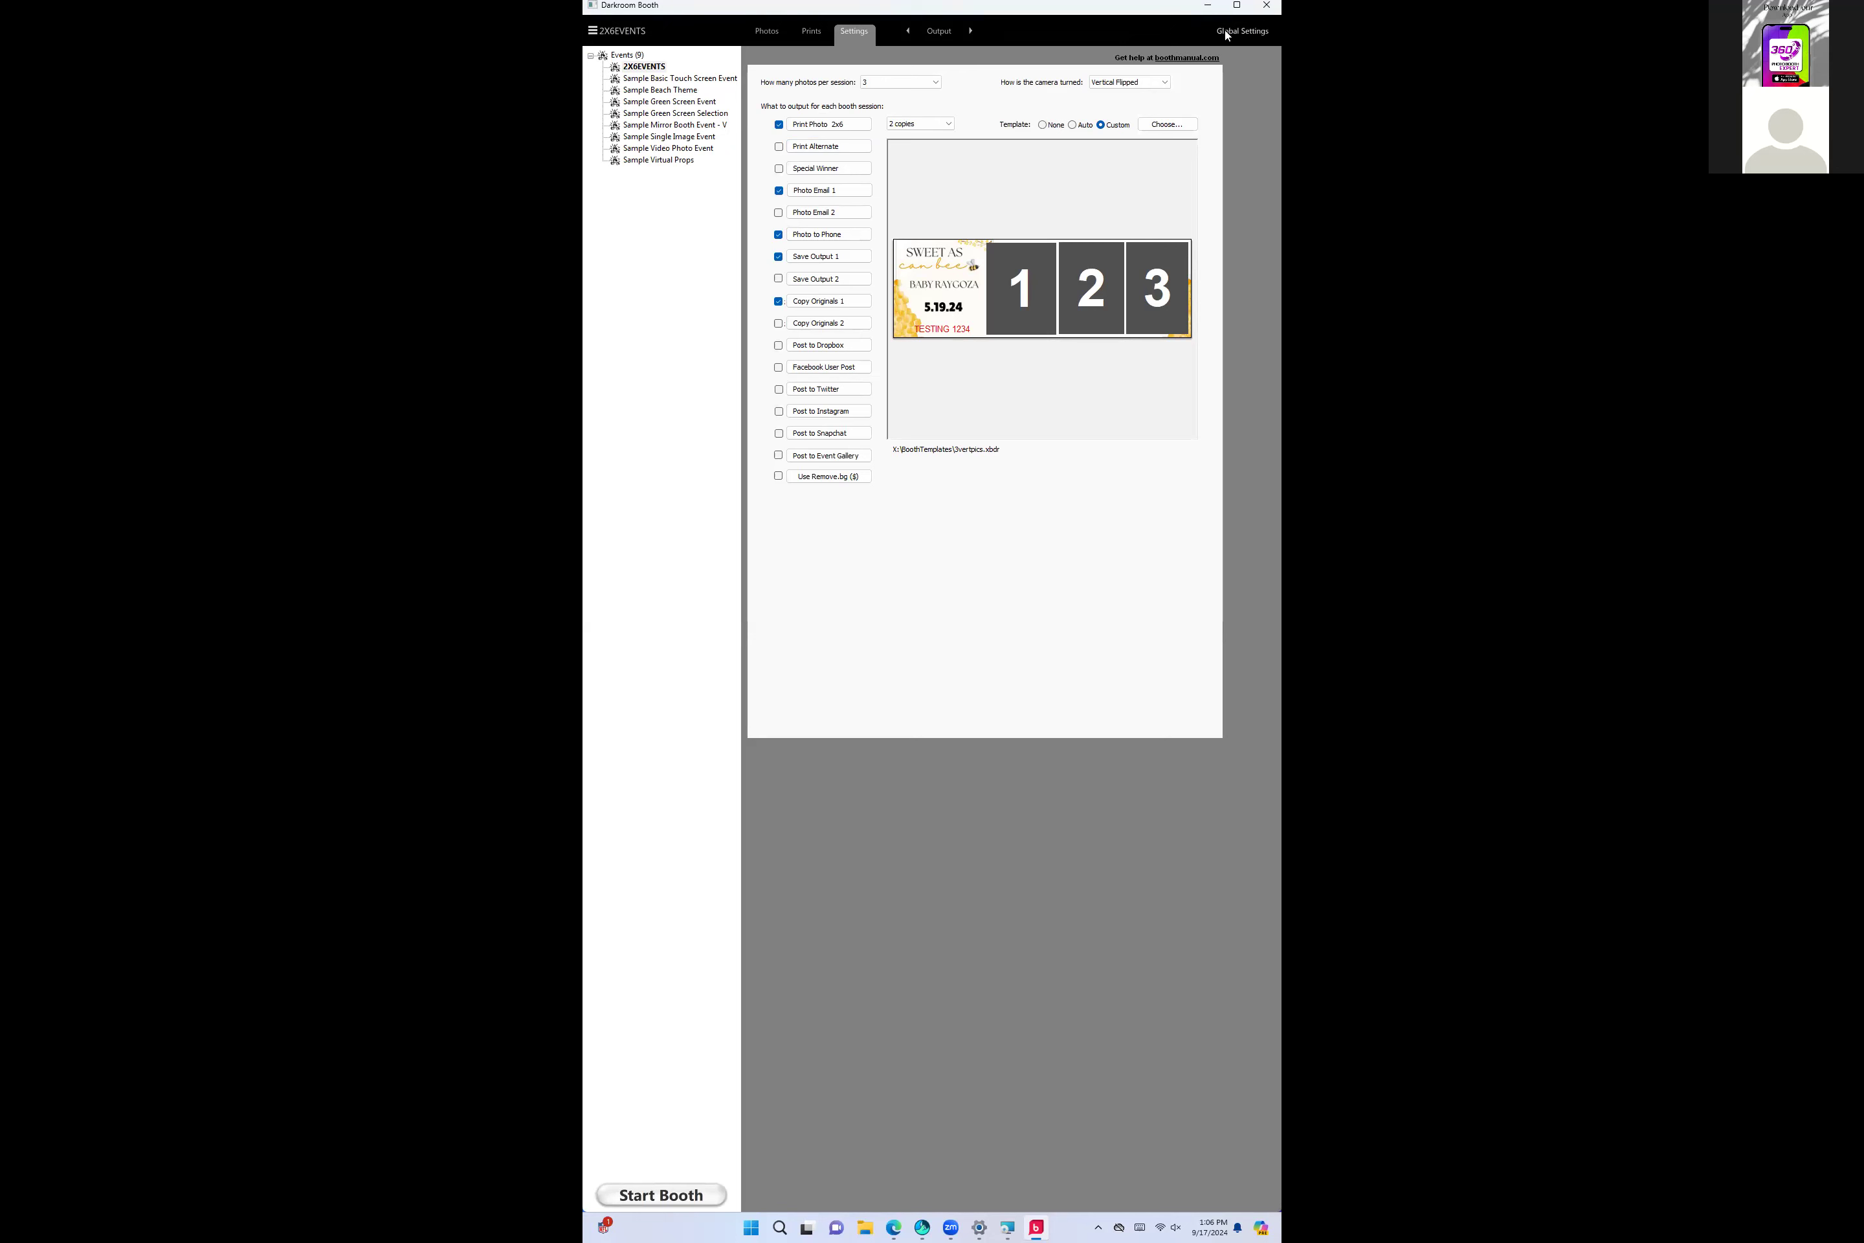
pyautogui.click(1227, 34)
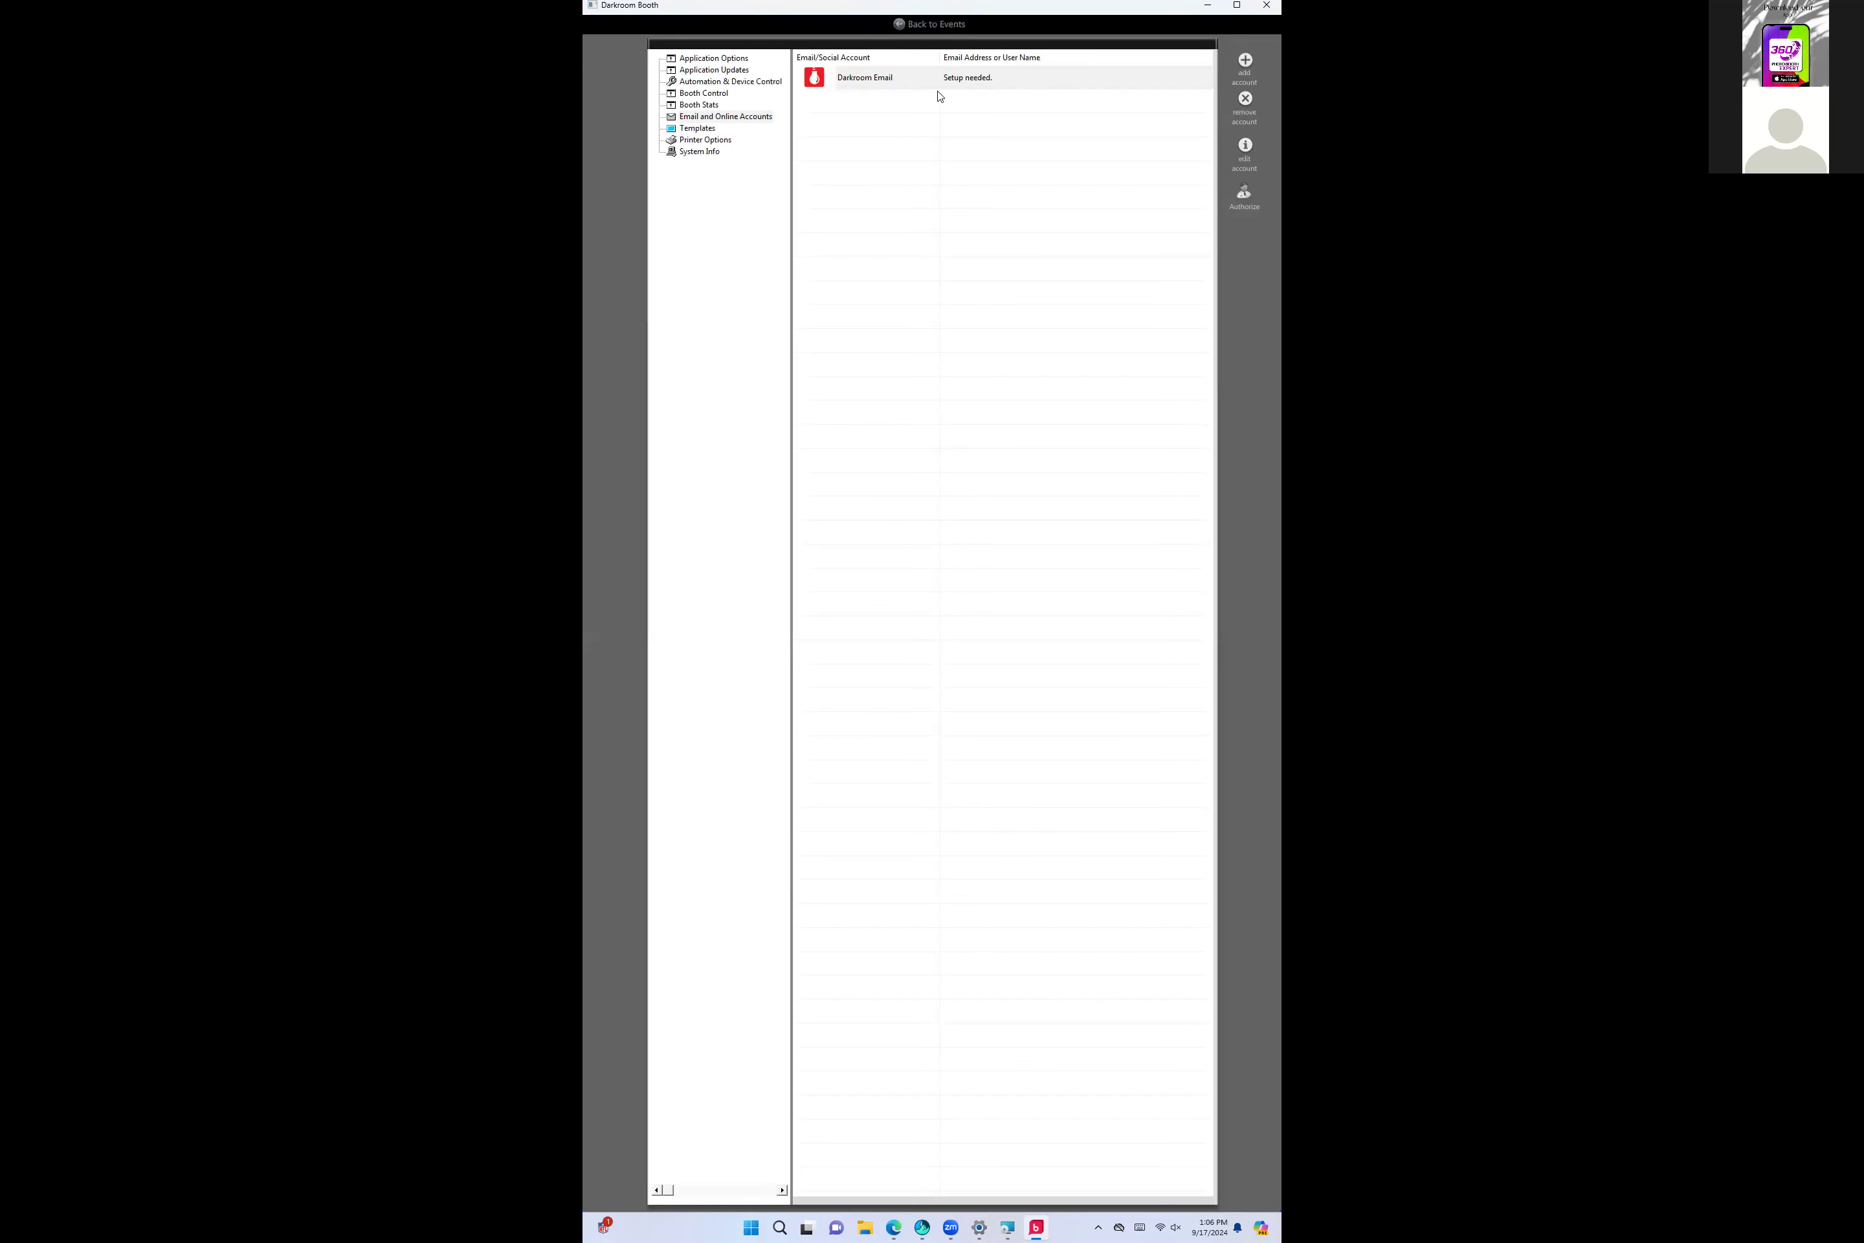
# Inspect the Darkroom Email settings unchanged and return to the event settings
pyautogui.doubleClick(954, 78)
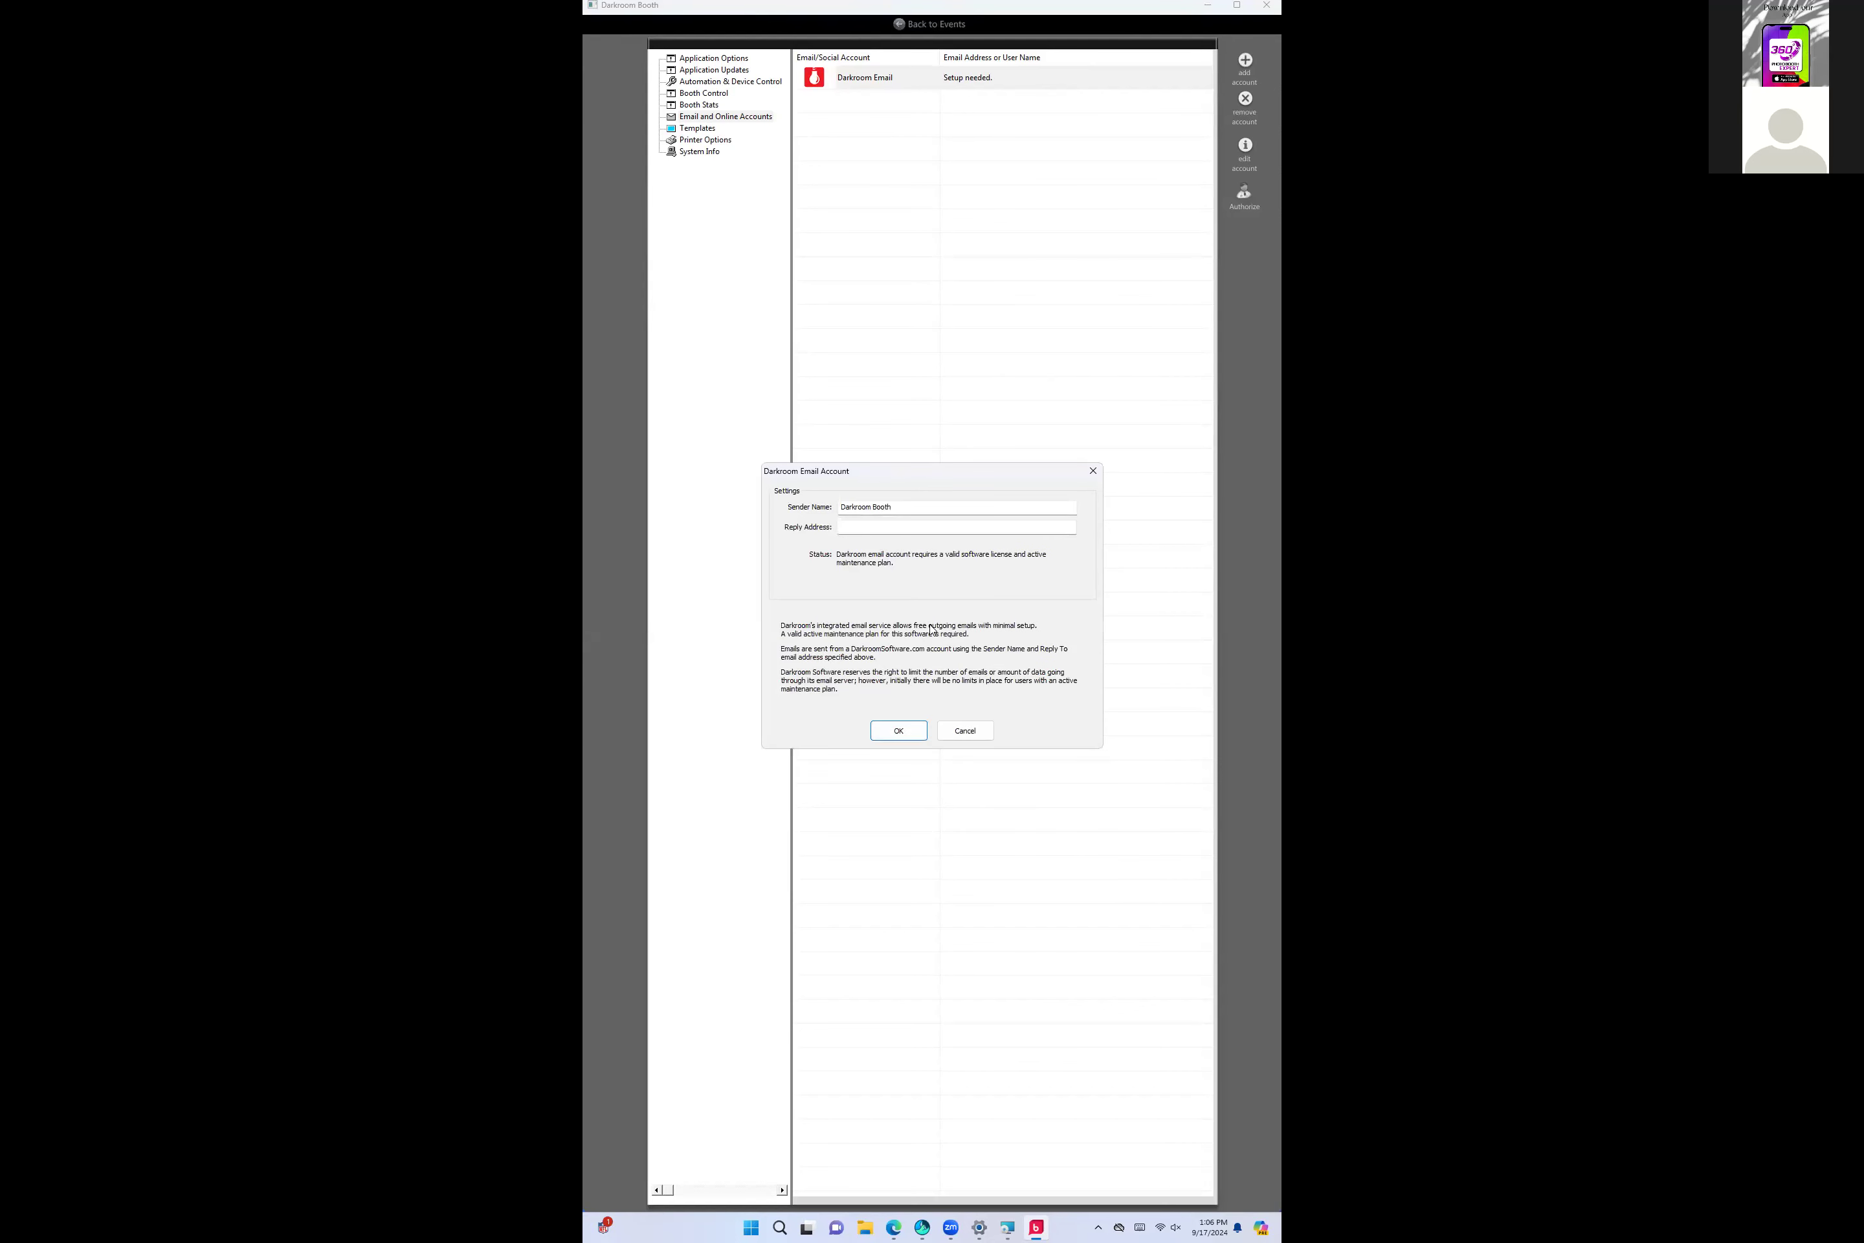
pyautogui.click(966, 732)
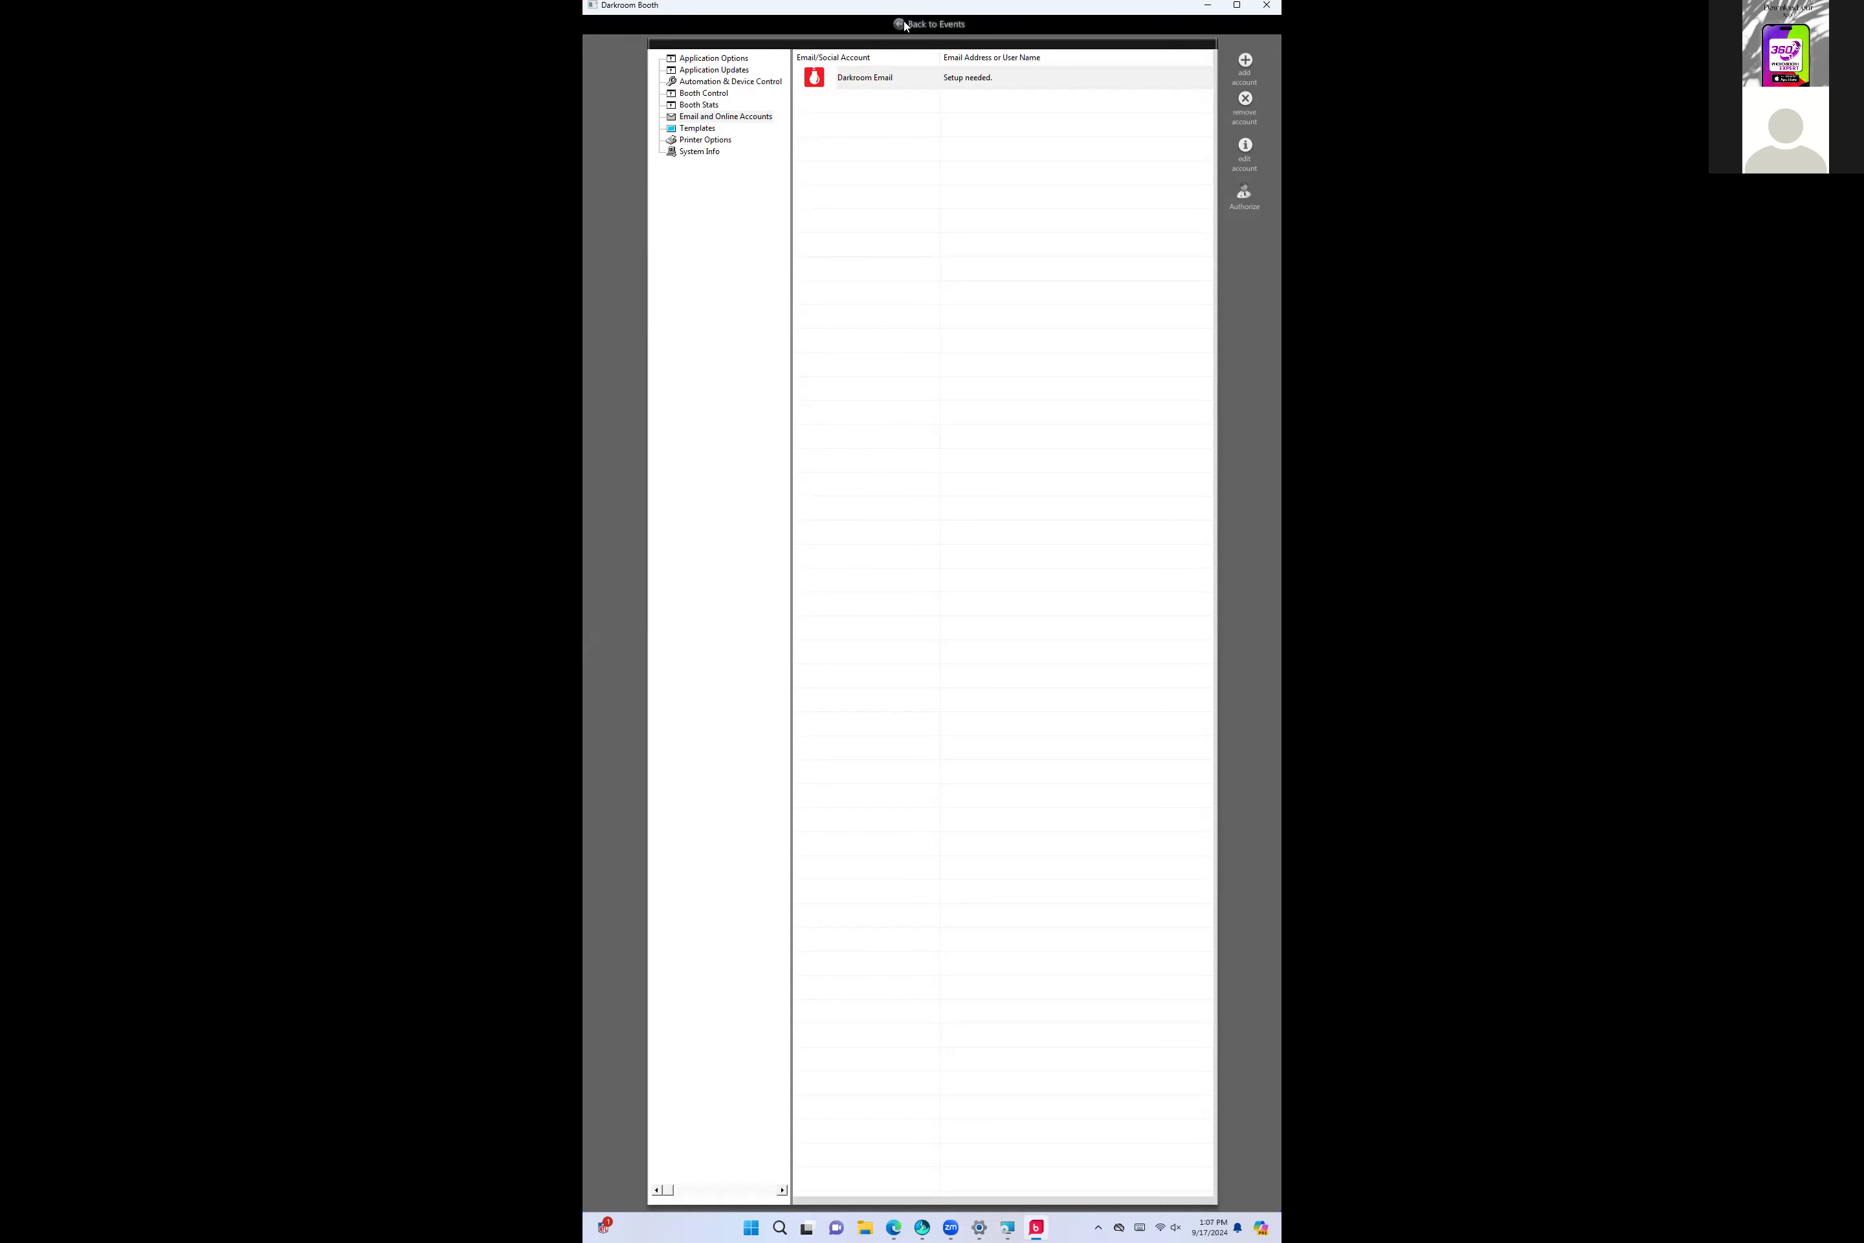
pyautogui.click(905, 26)
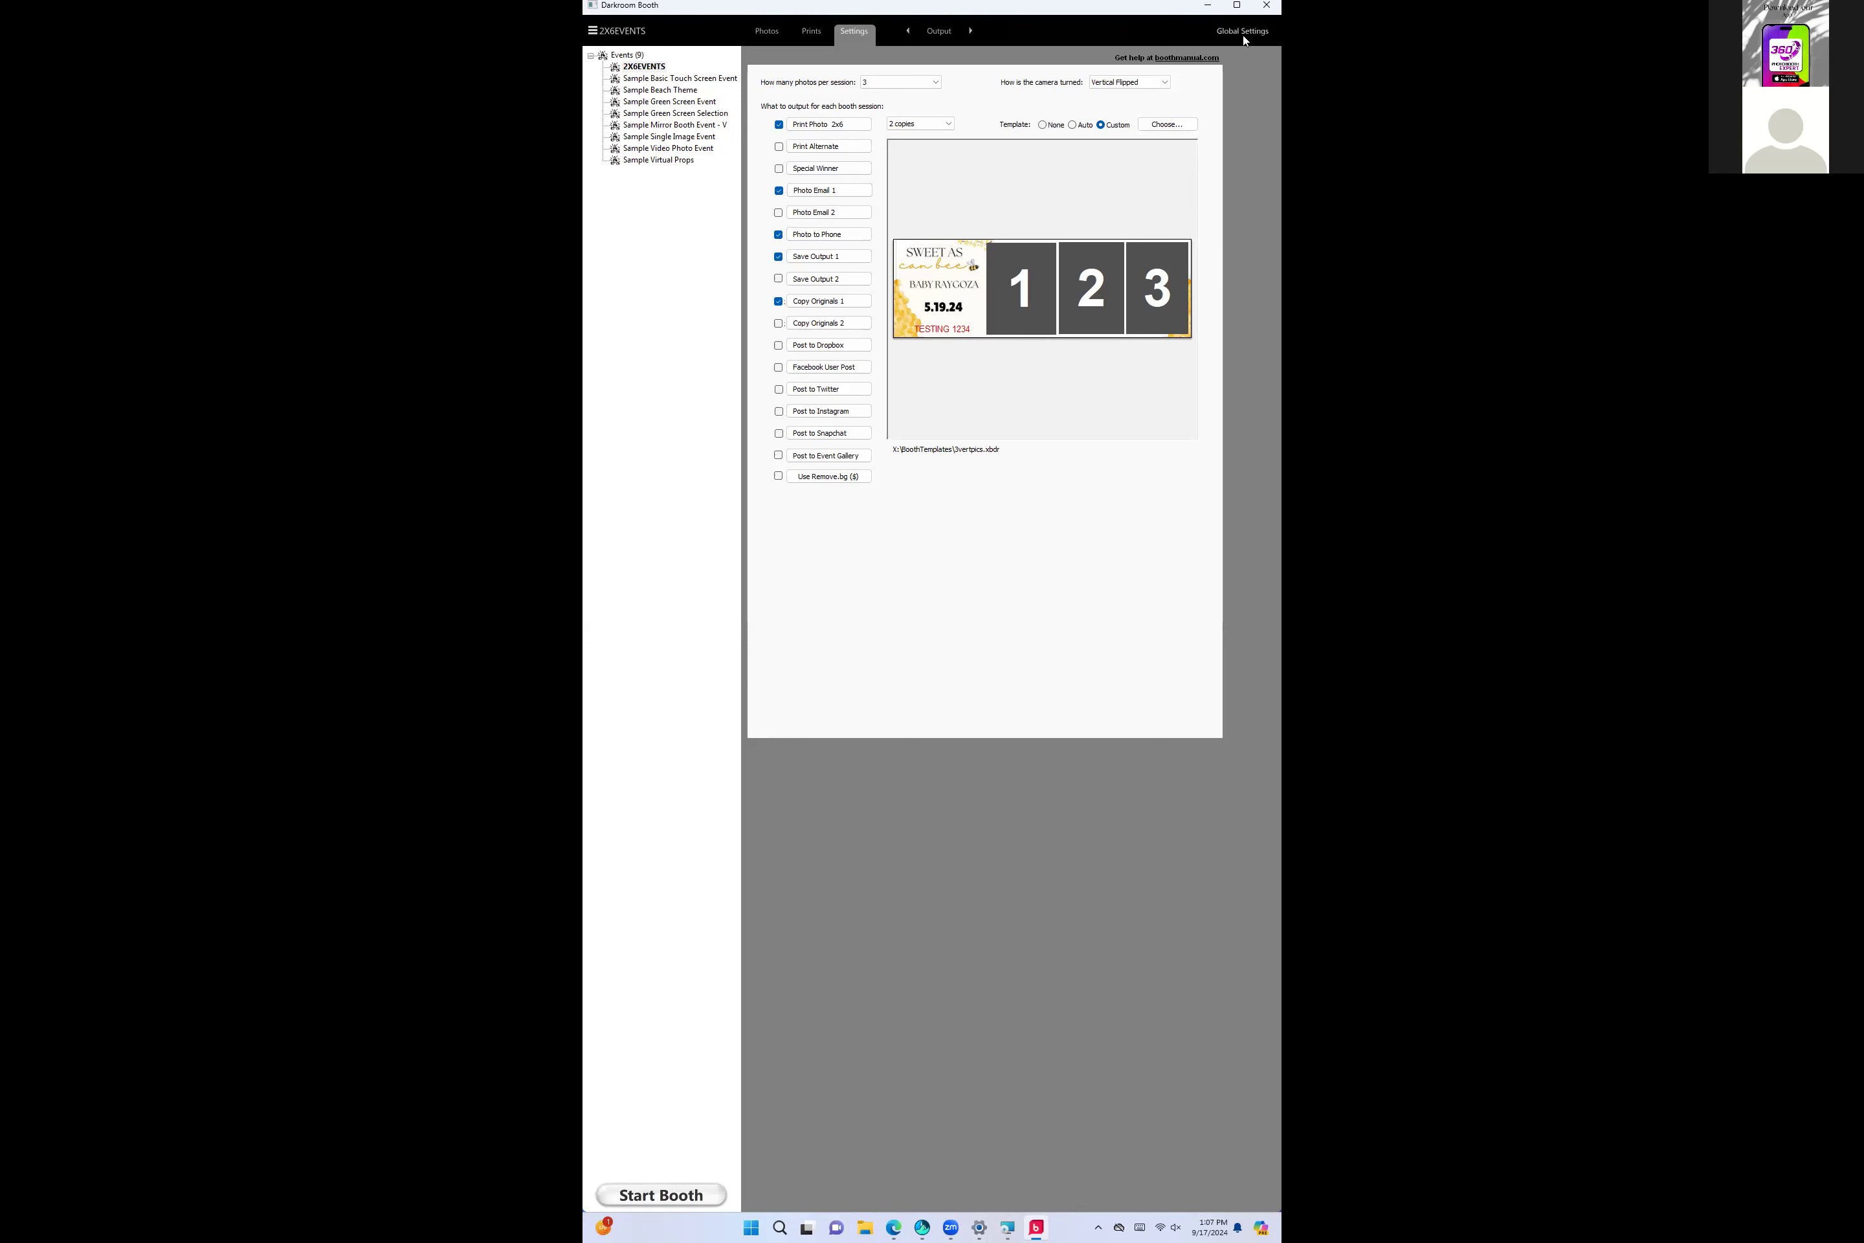
# Recheck the Darkroom Email settings without saving, then show the DNP DSRX1 printer list
pyautogui.click(1243, 33)
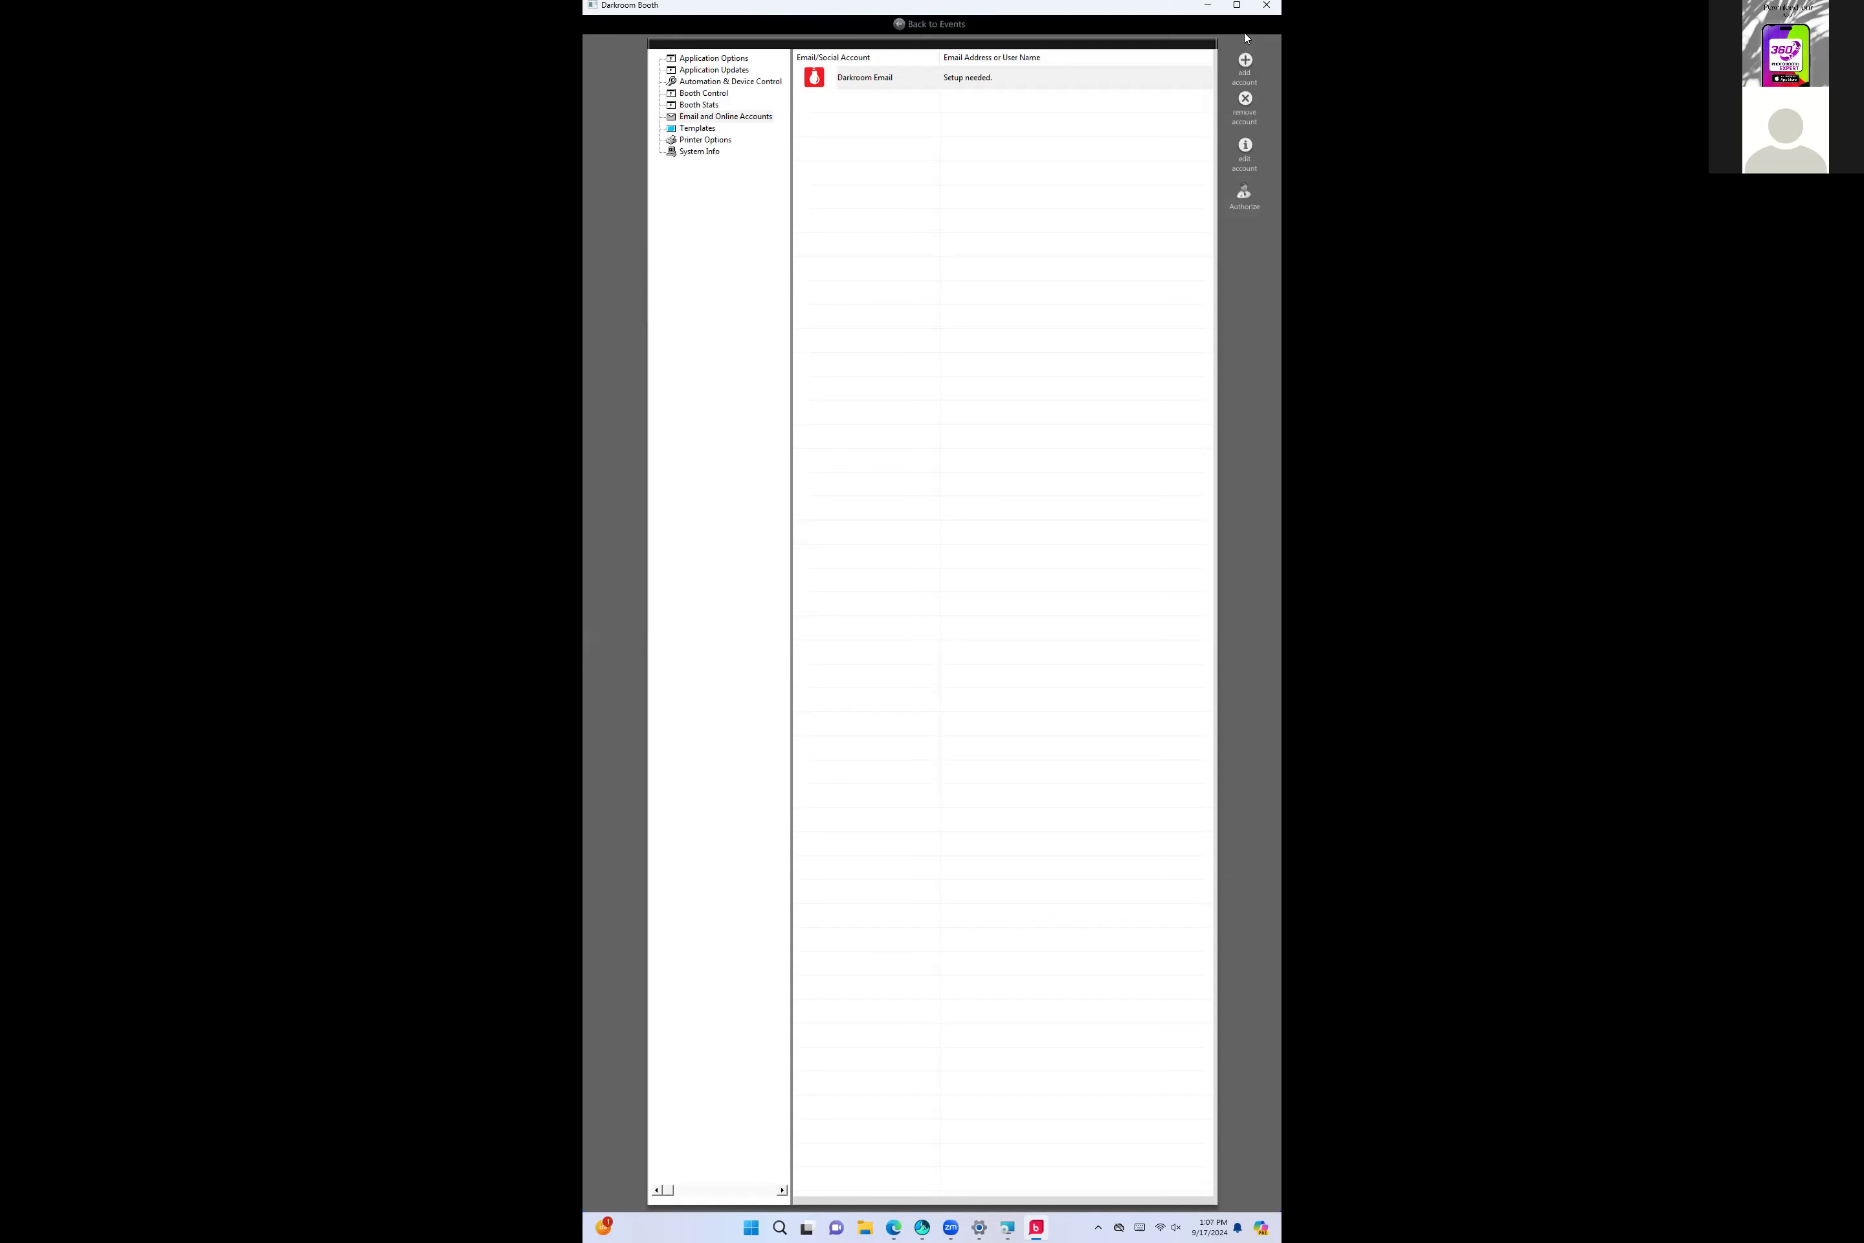
pyautogui.click(731, 117)
pyautogui.doubleClick(959, 78)
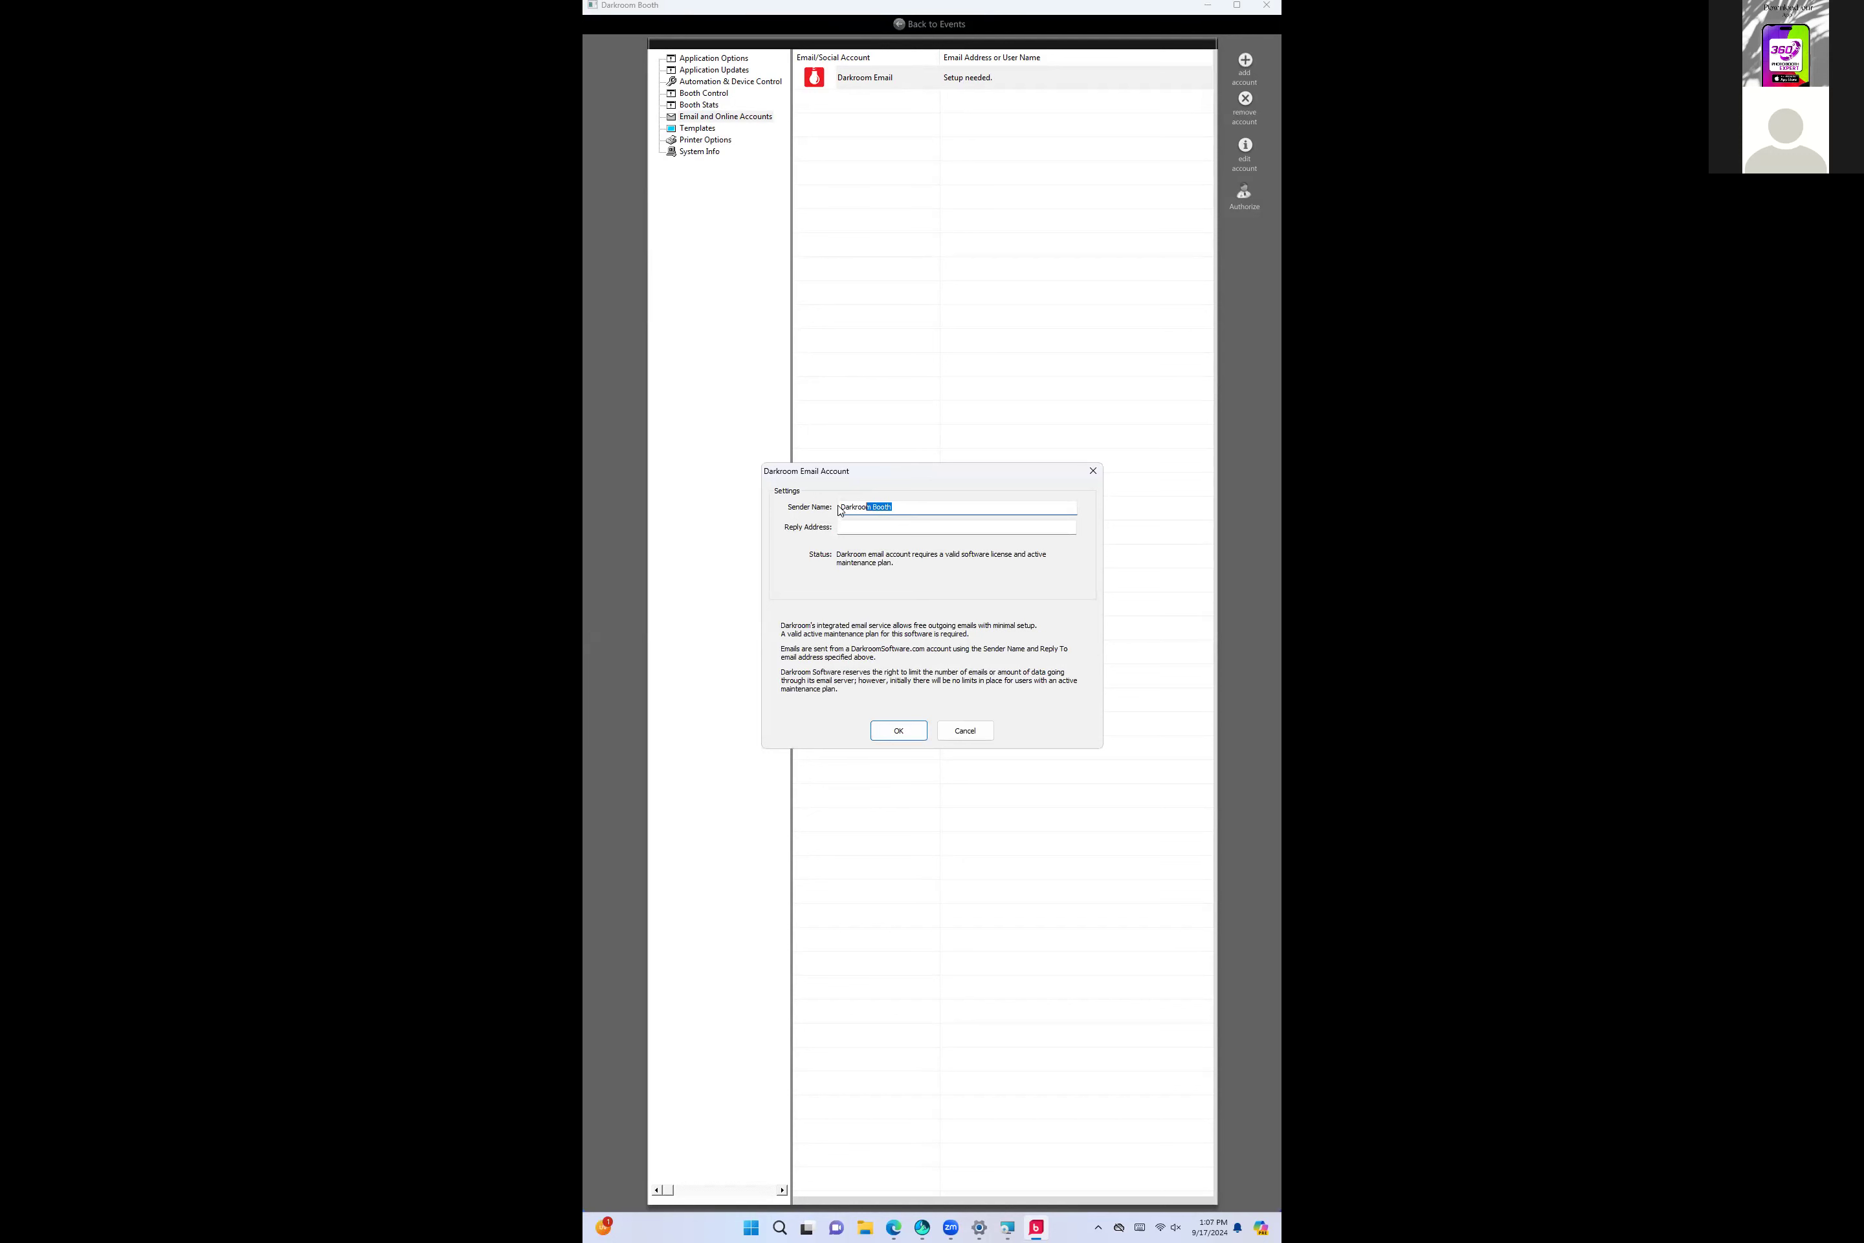
pyautogui.click(846, 527)
pyautogui.click(965, 730)
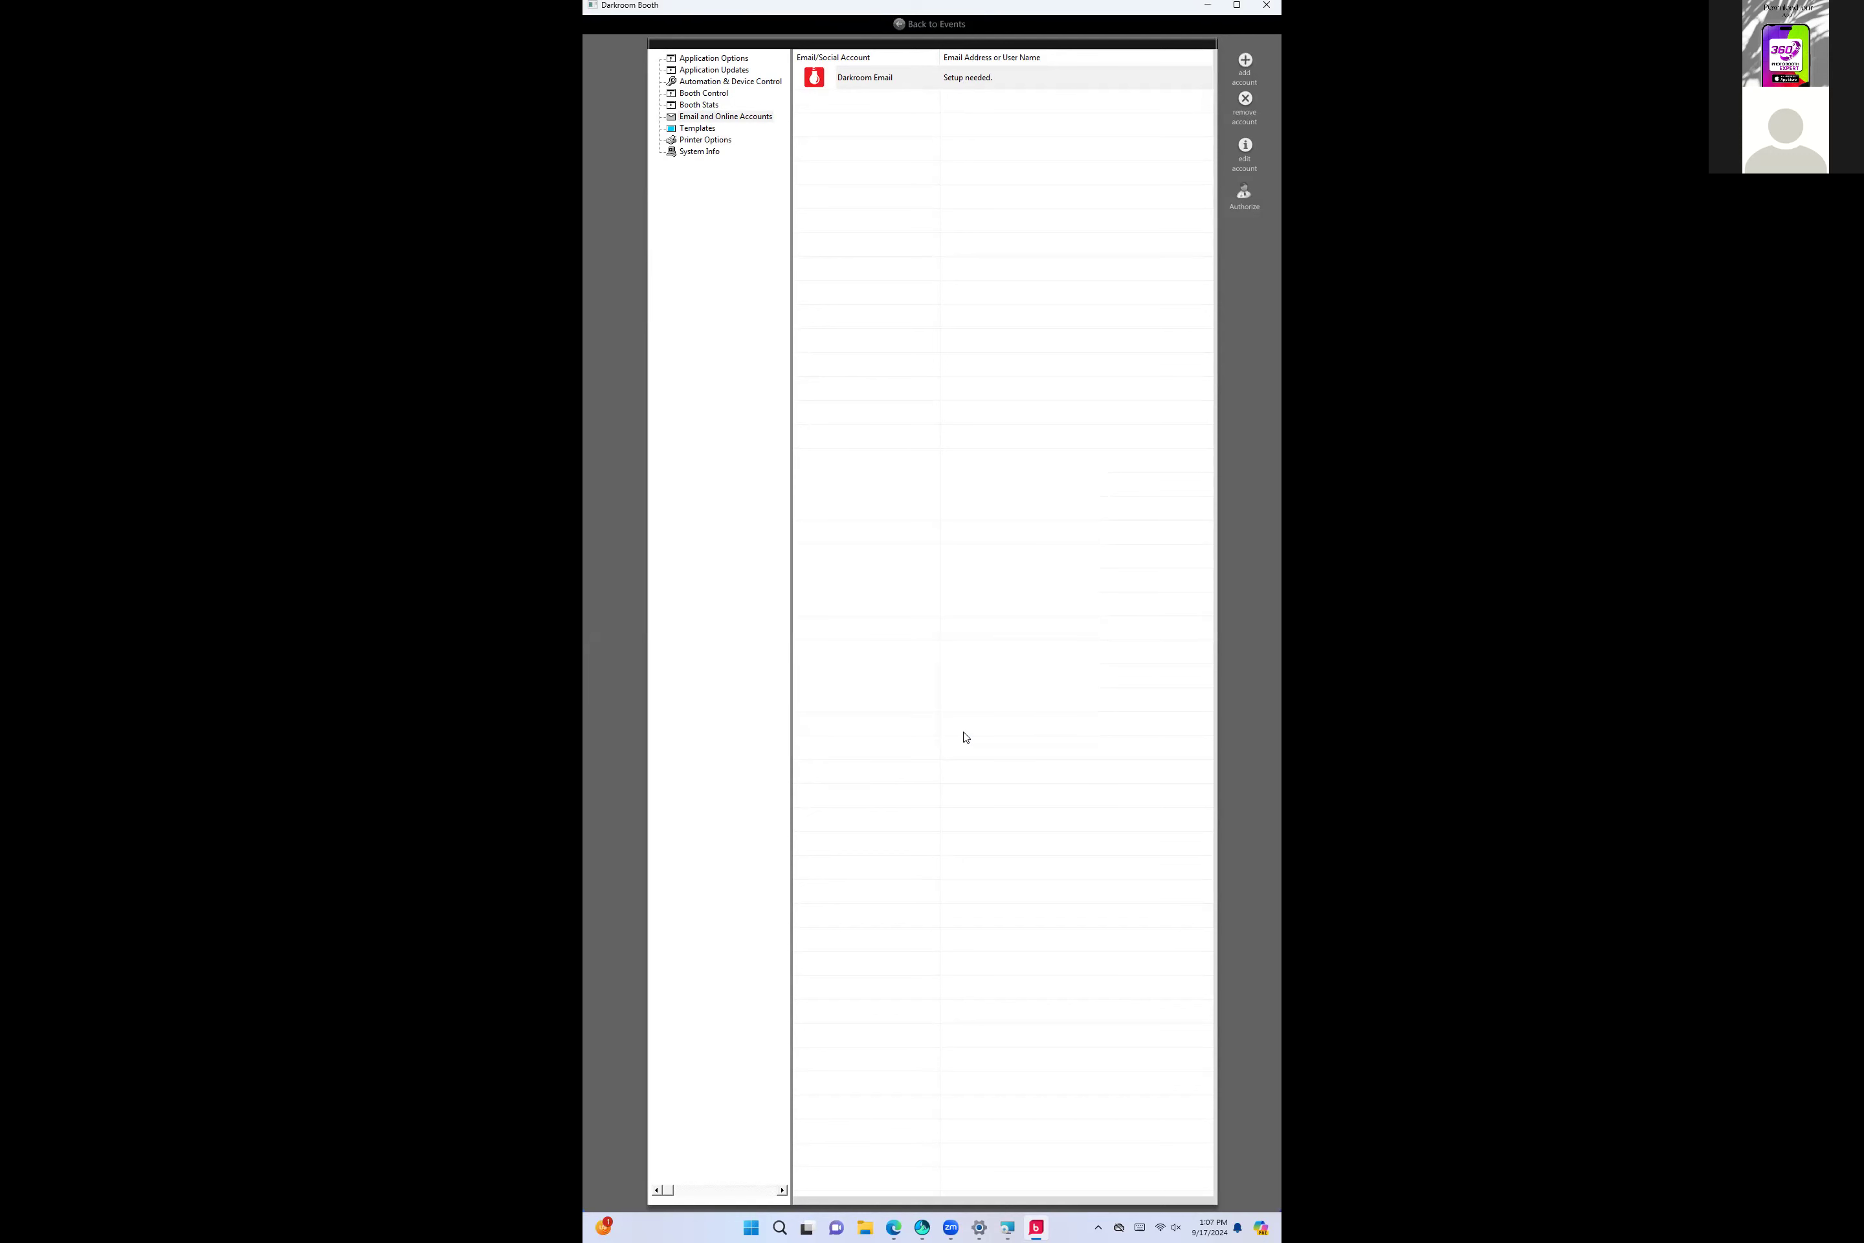
pyautogui.click(707, 140)
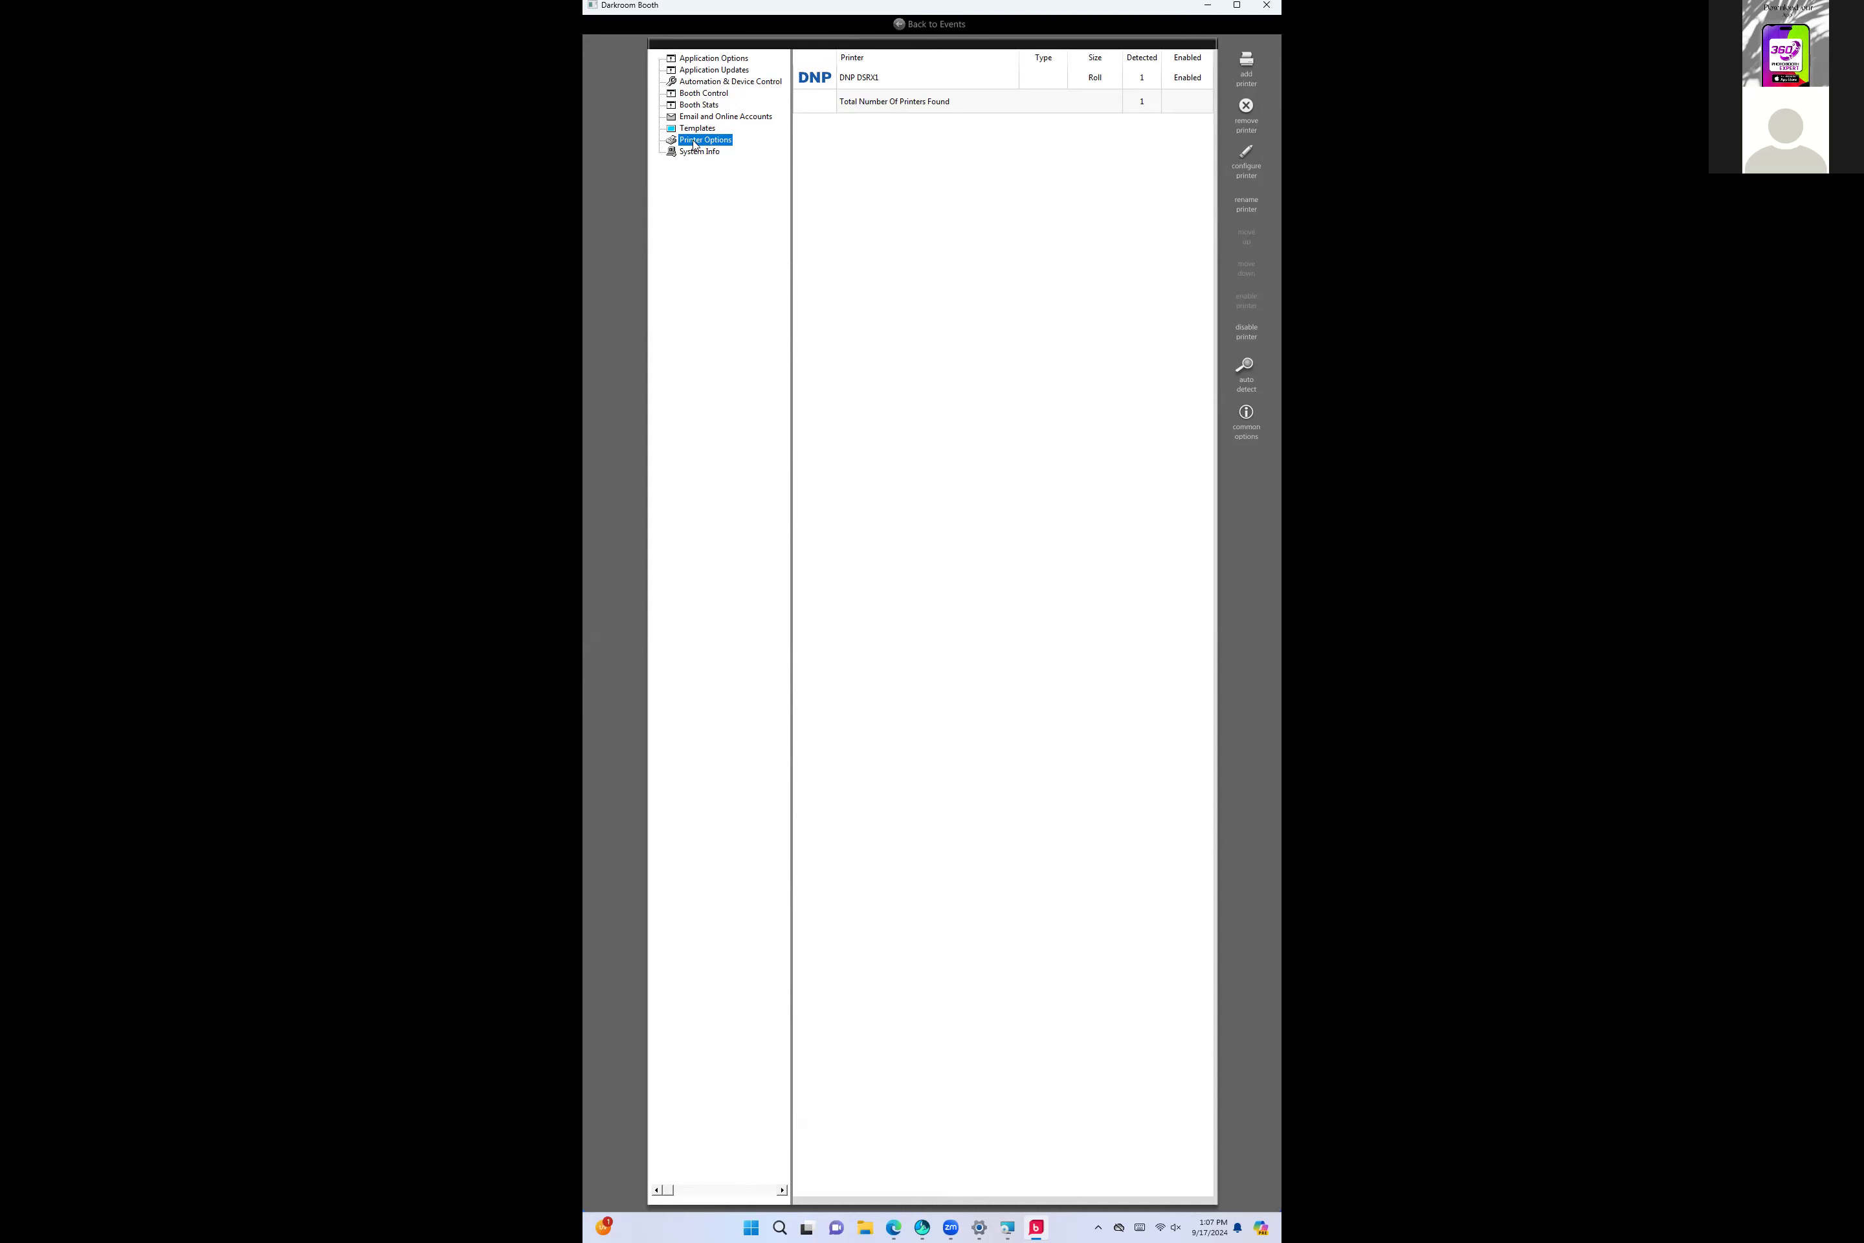
pyautogui.click(1248, 73)
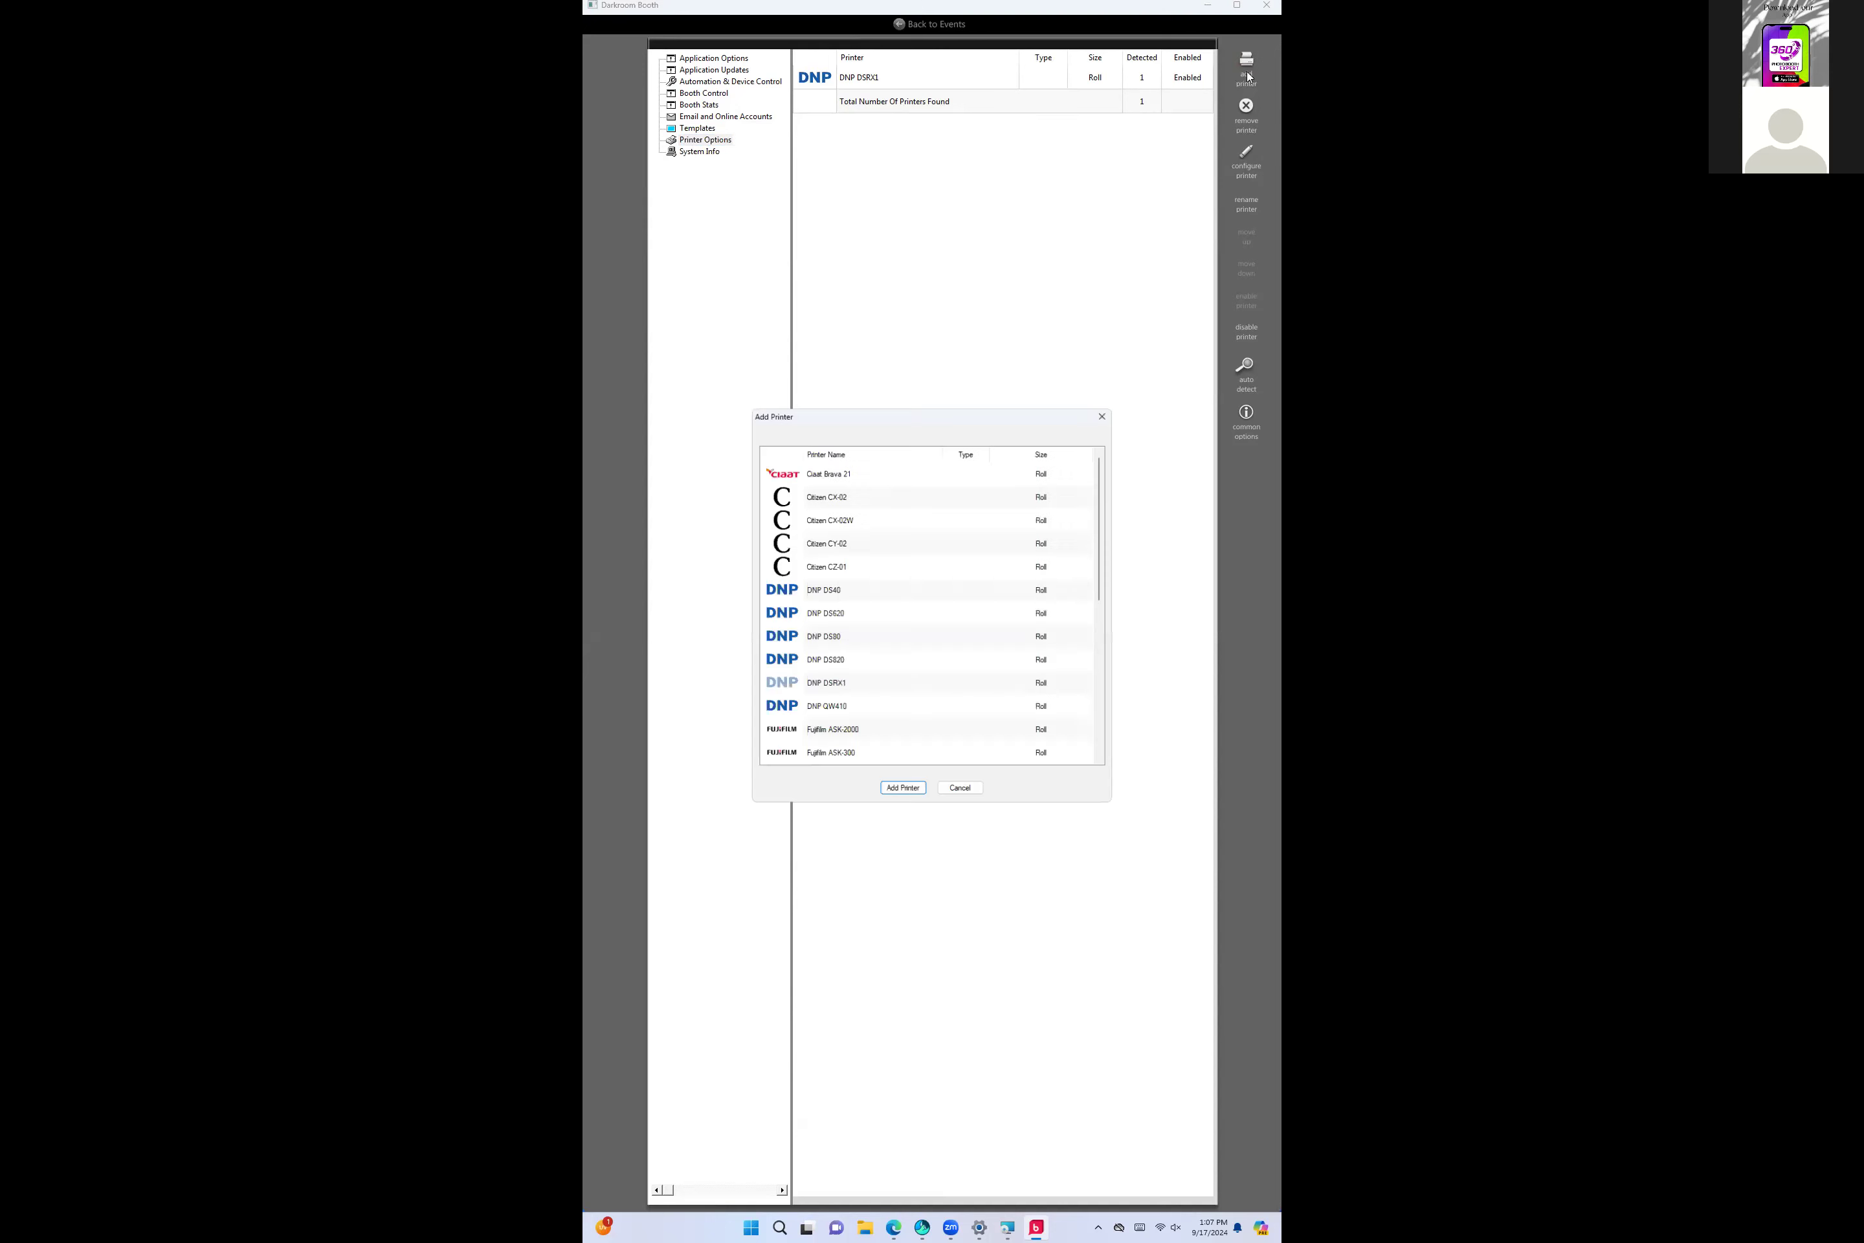
pyautogui.click(838, 688)
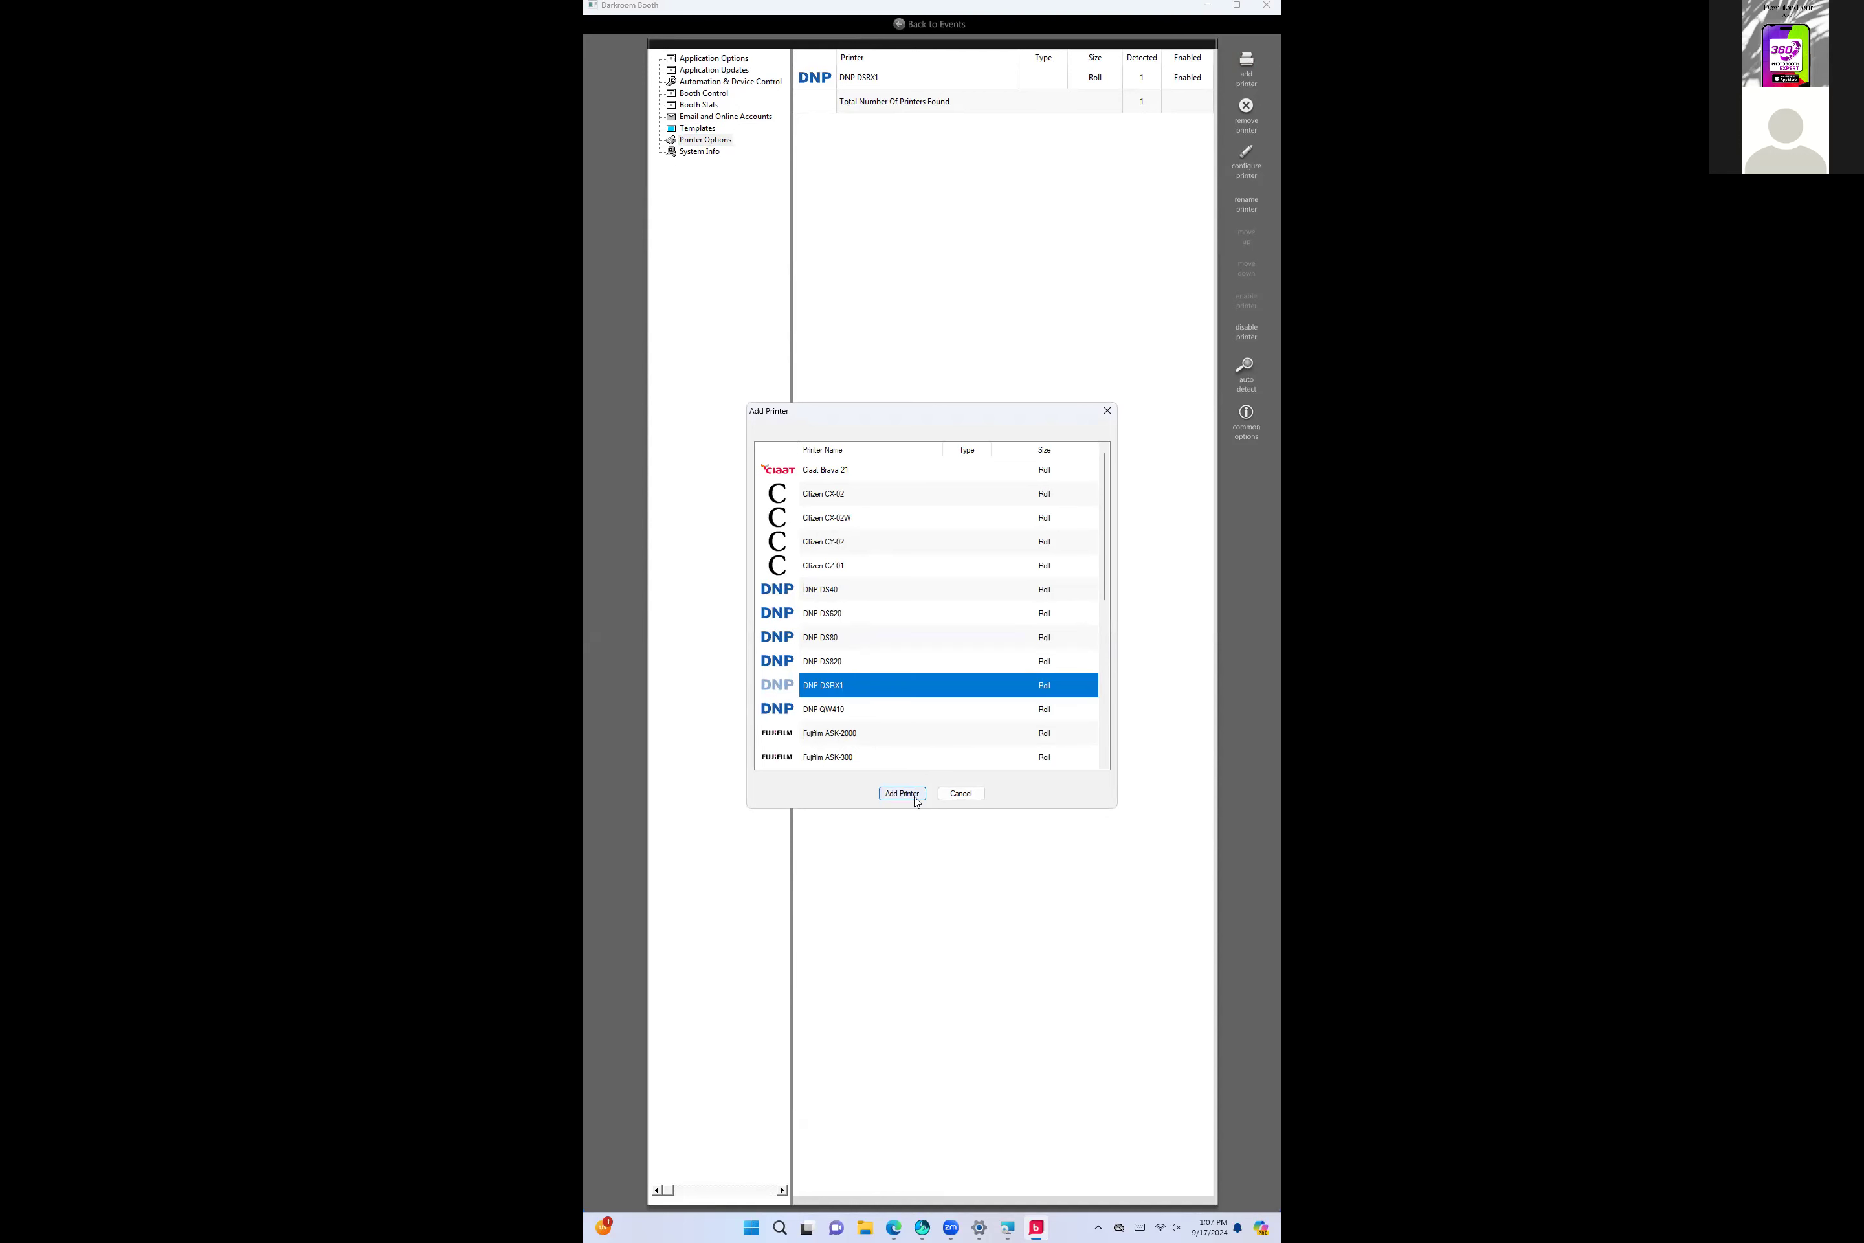
pyautogui.click(945, 794)
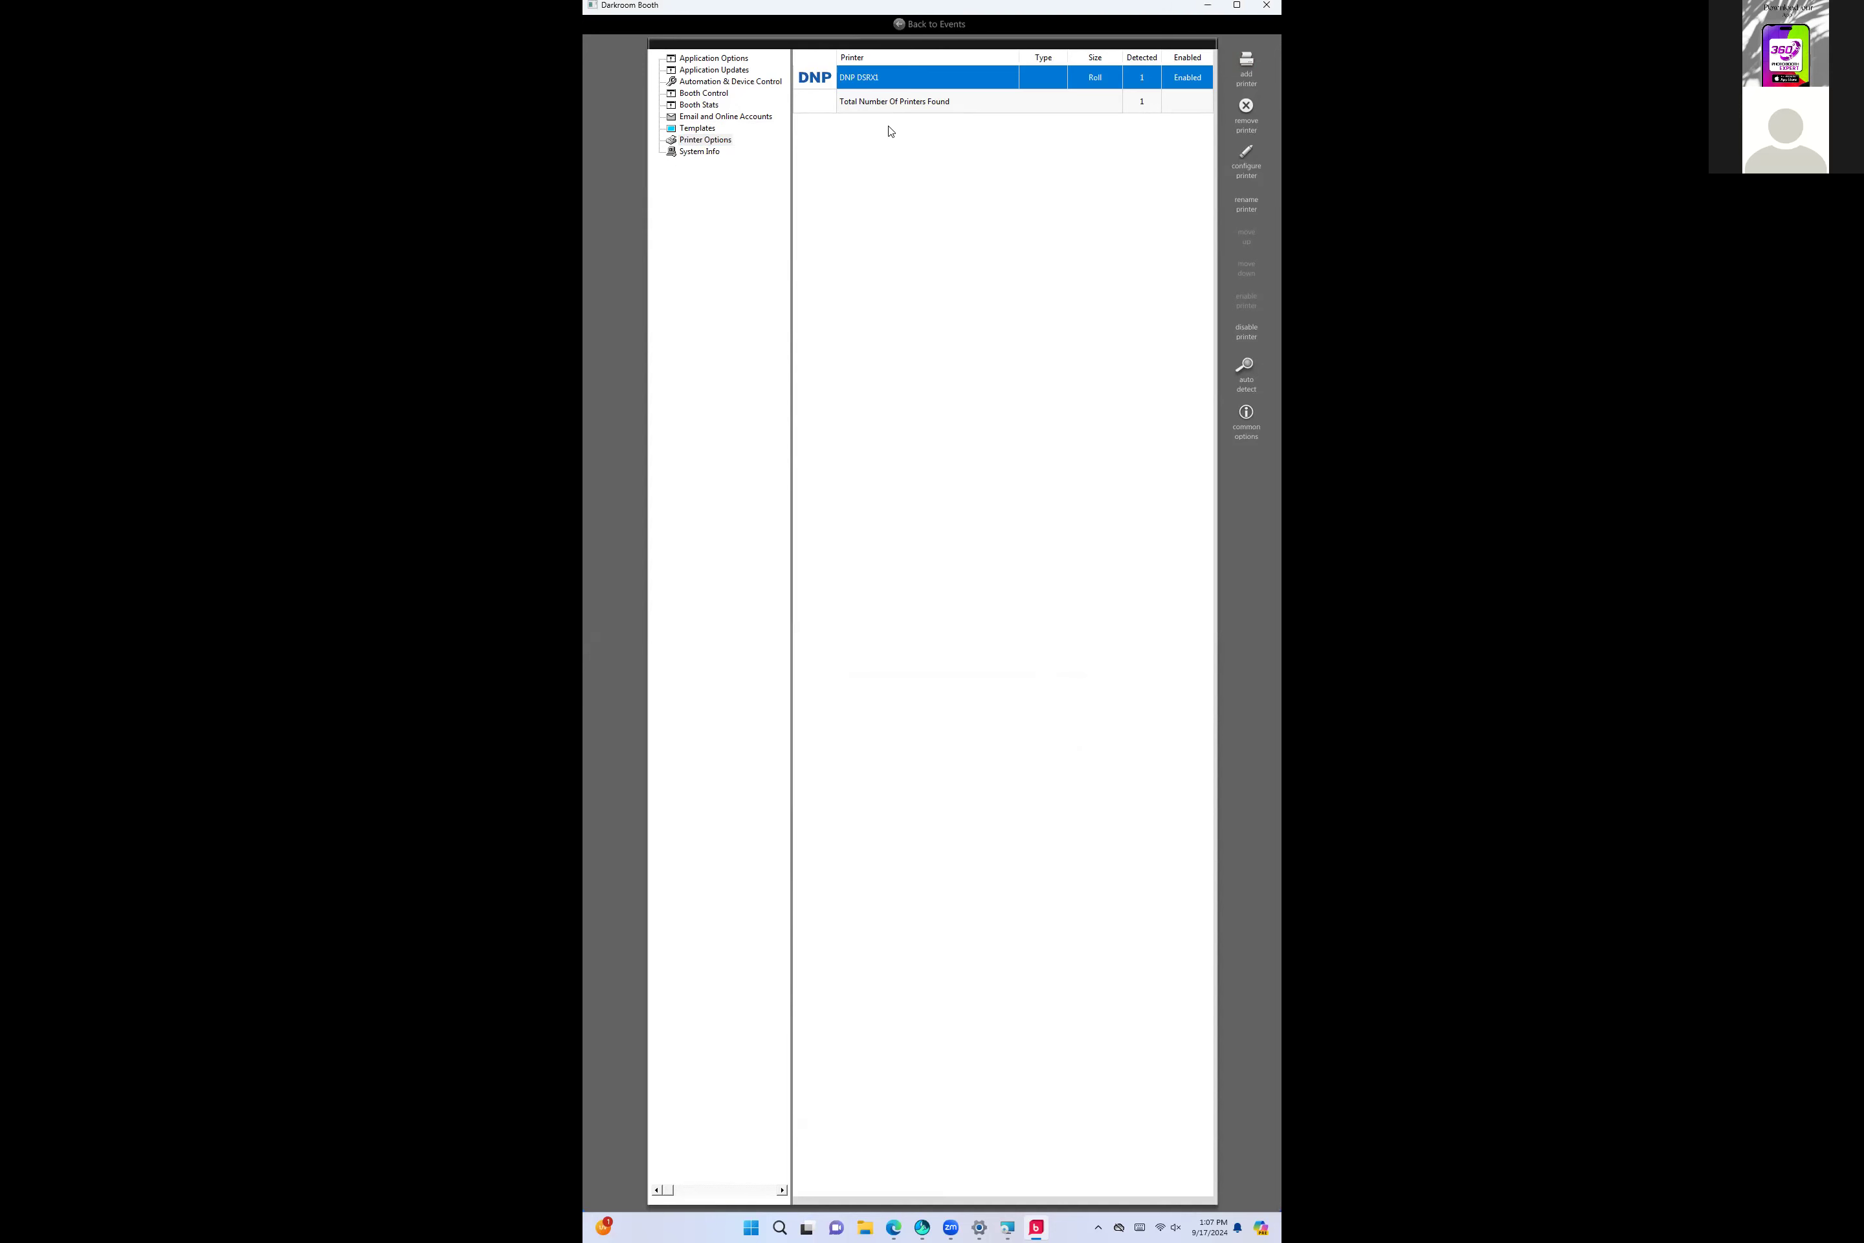
# Confirm the DNP DSRX1 printer setup with the DS-RX1 reporting Ready, then return to events
pyautogui.doubleClick(912, 81)
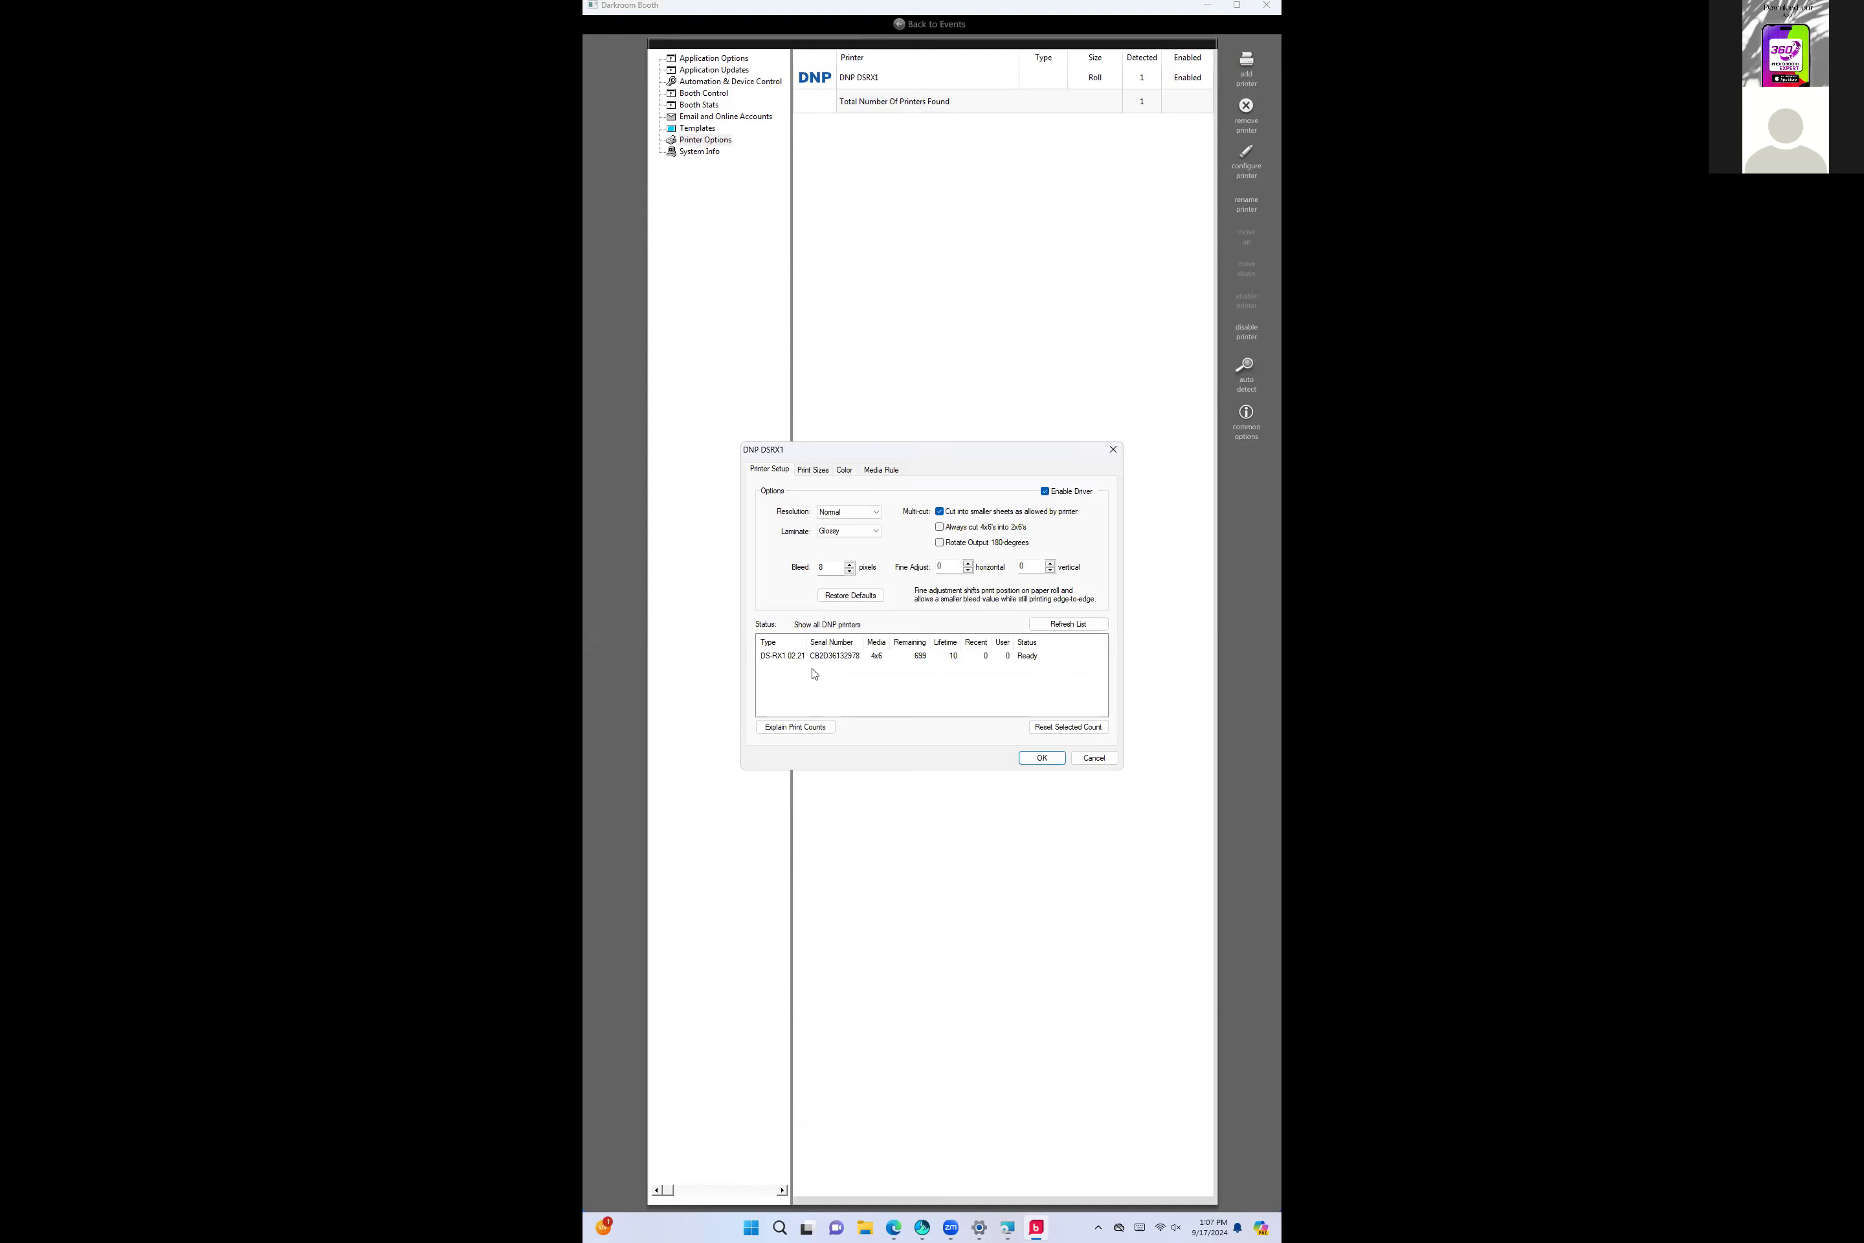
pyautogui.click(789, 665)
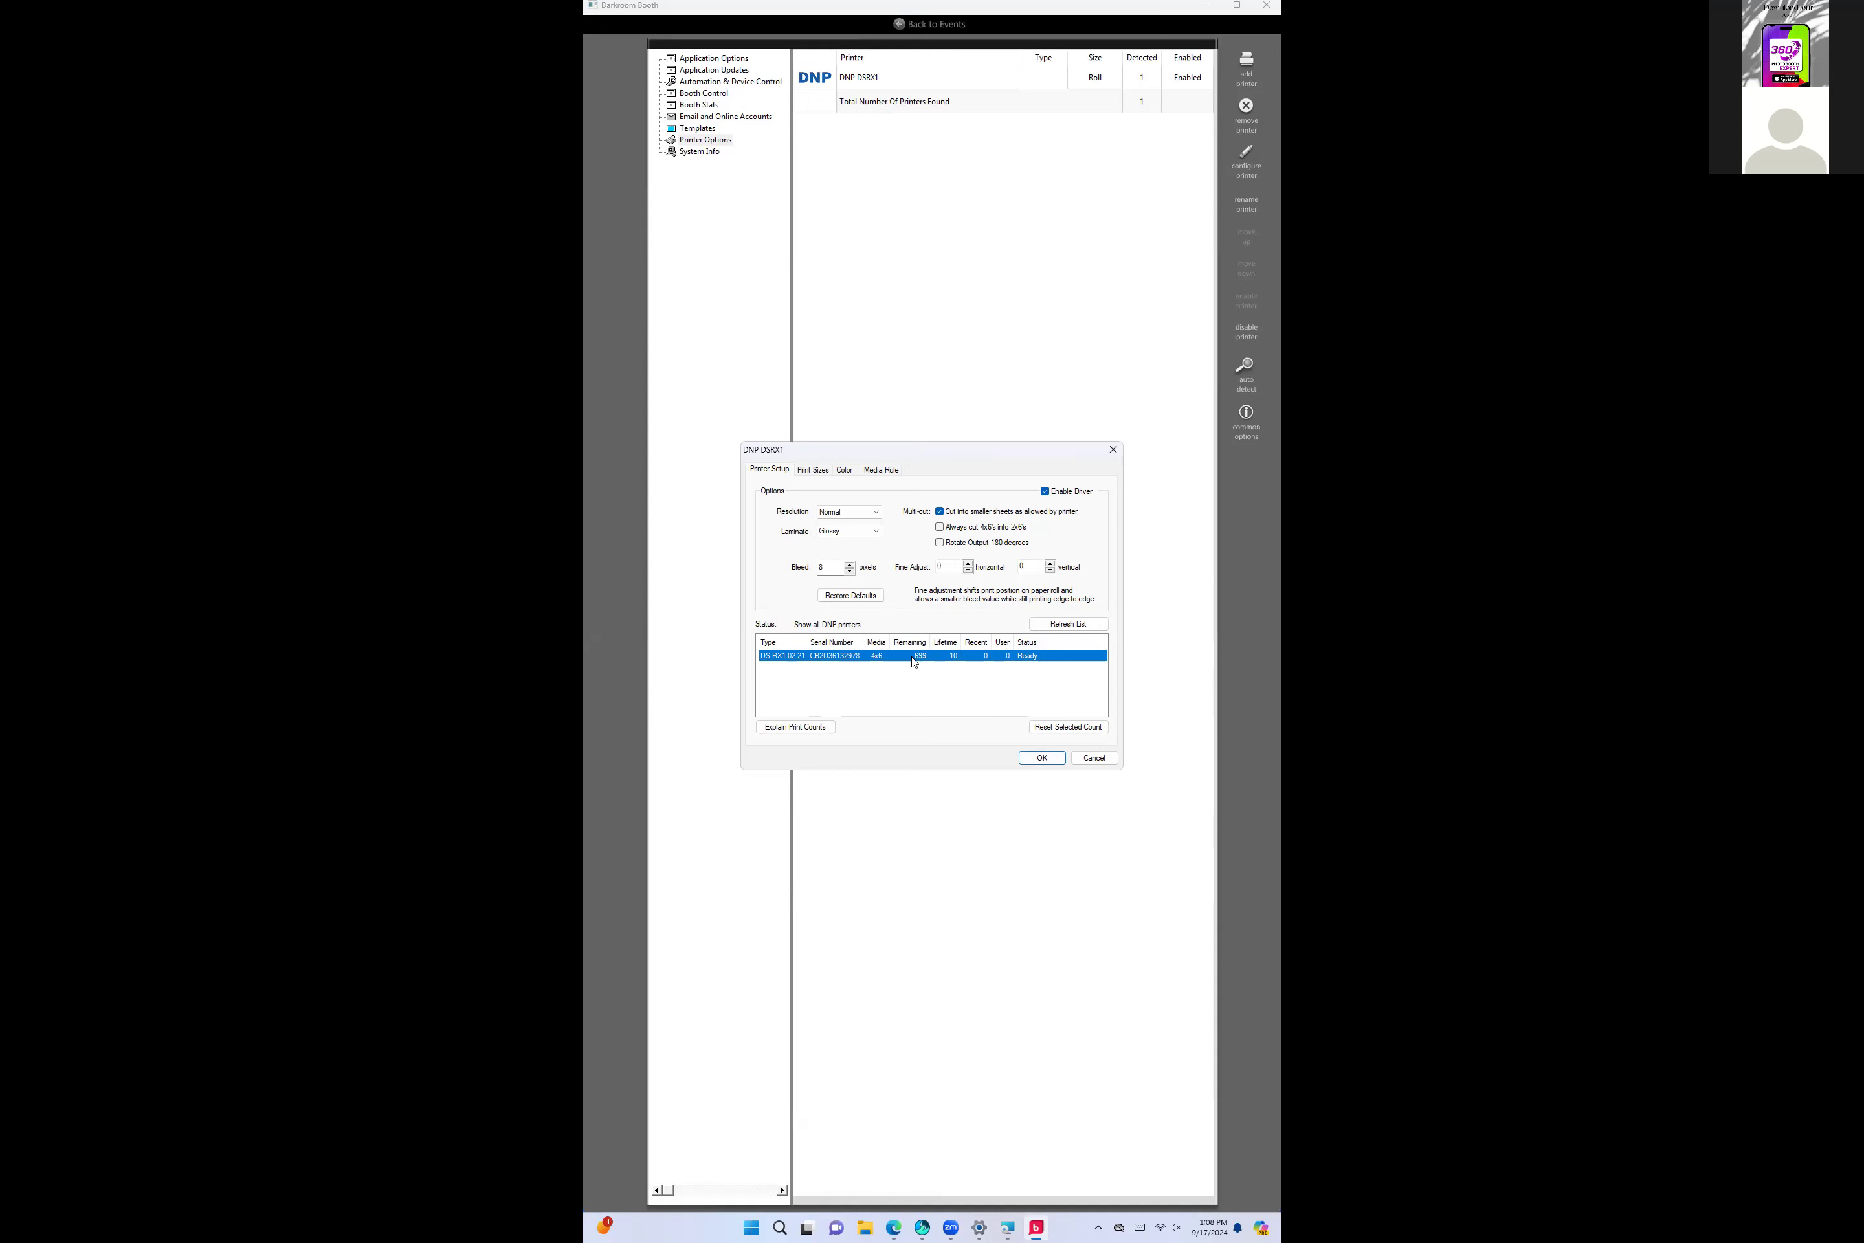
pyautogui.click(1043, 758)
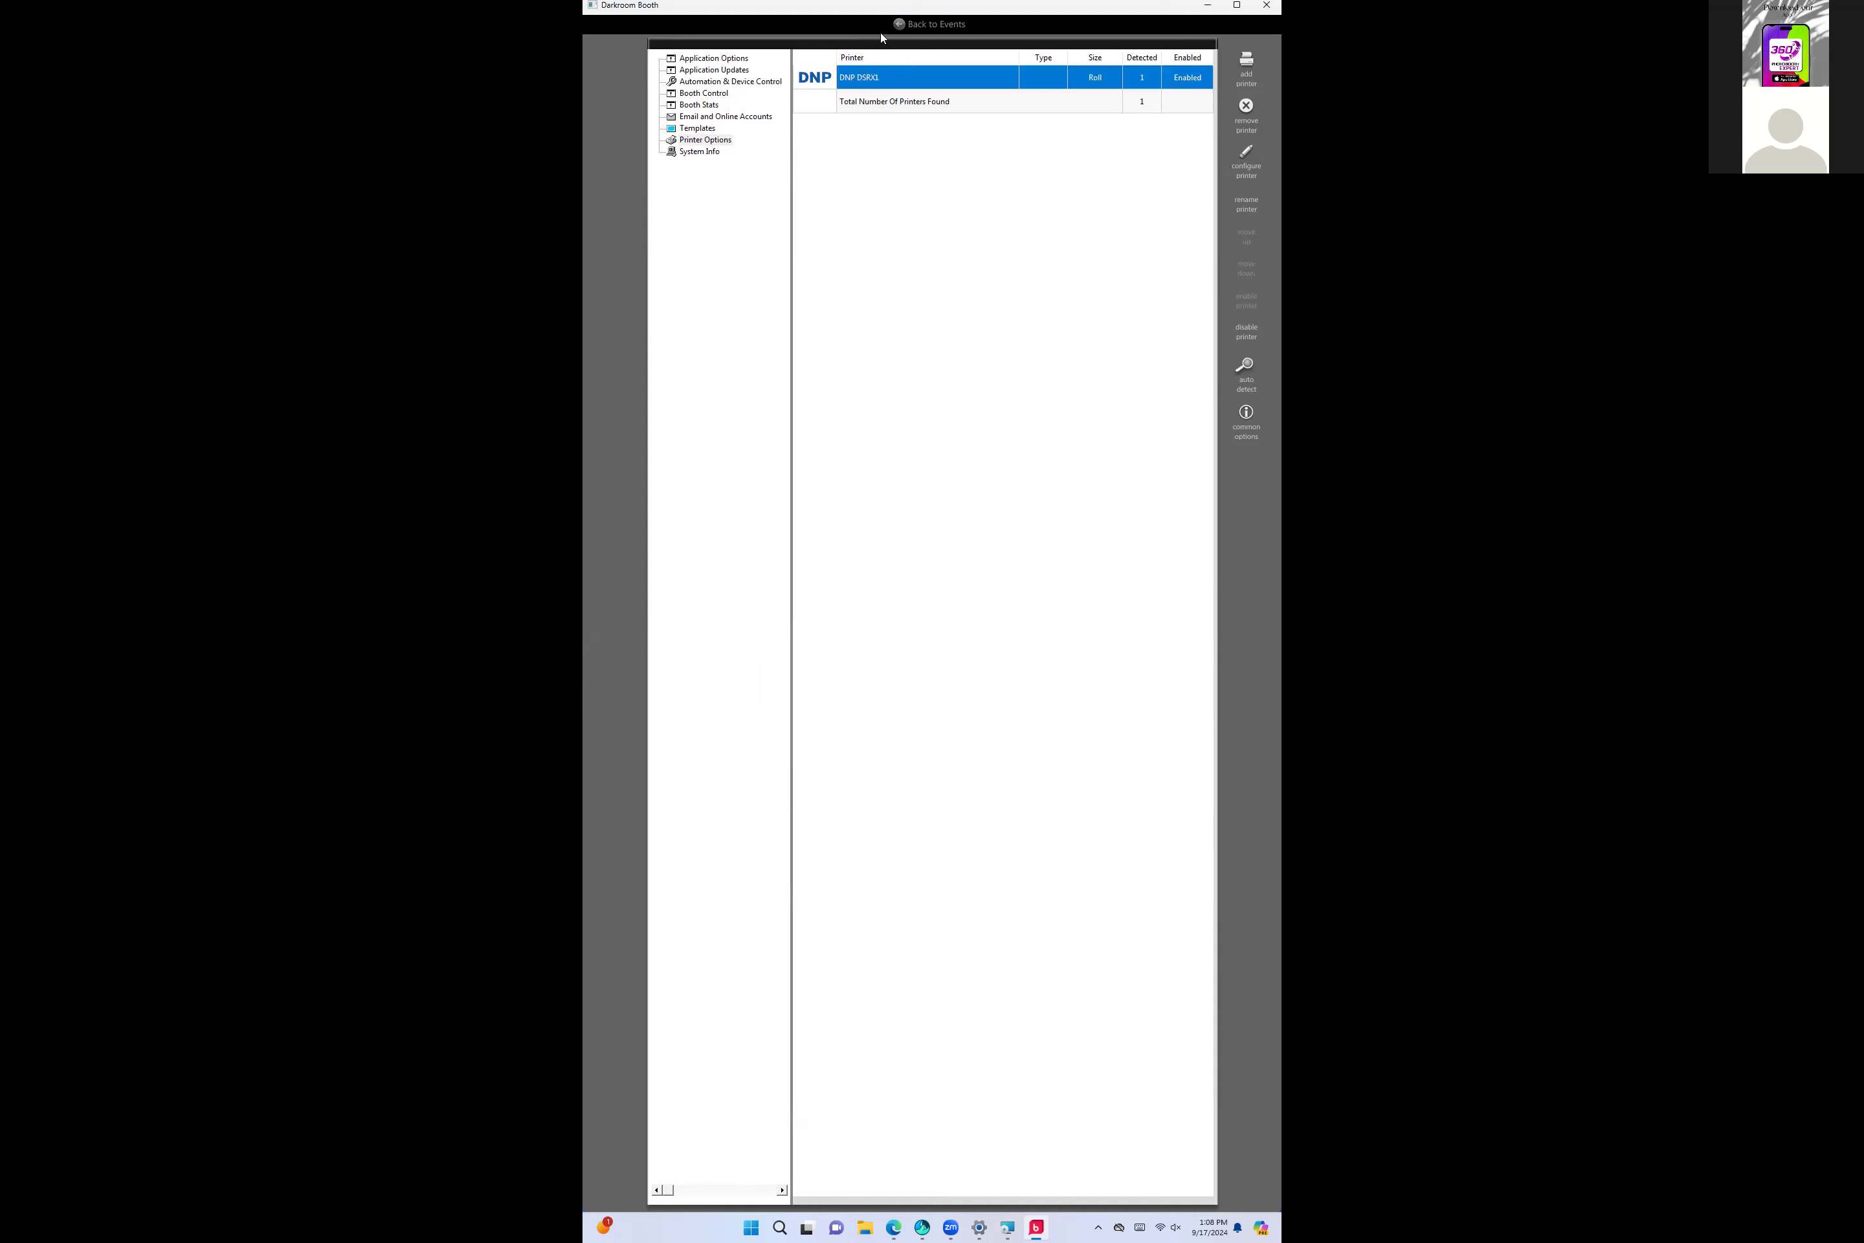
pyautogui.click(909, 26)
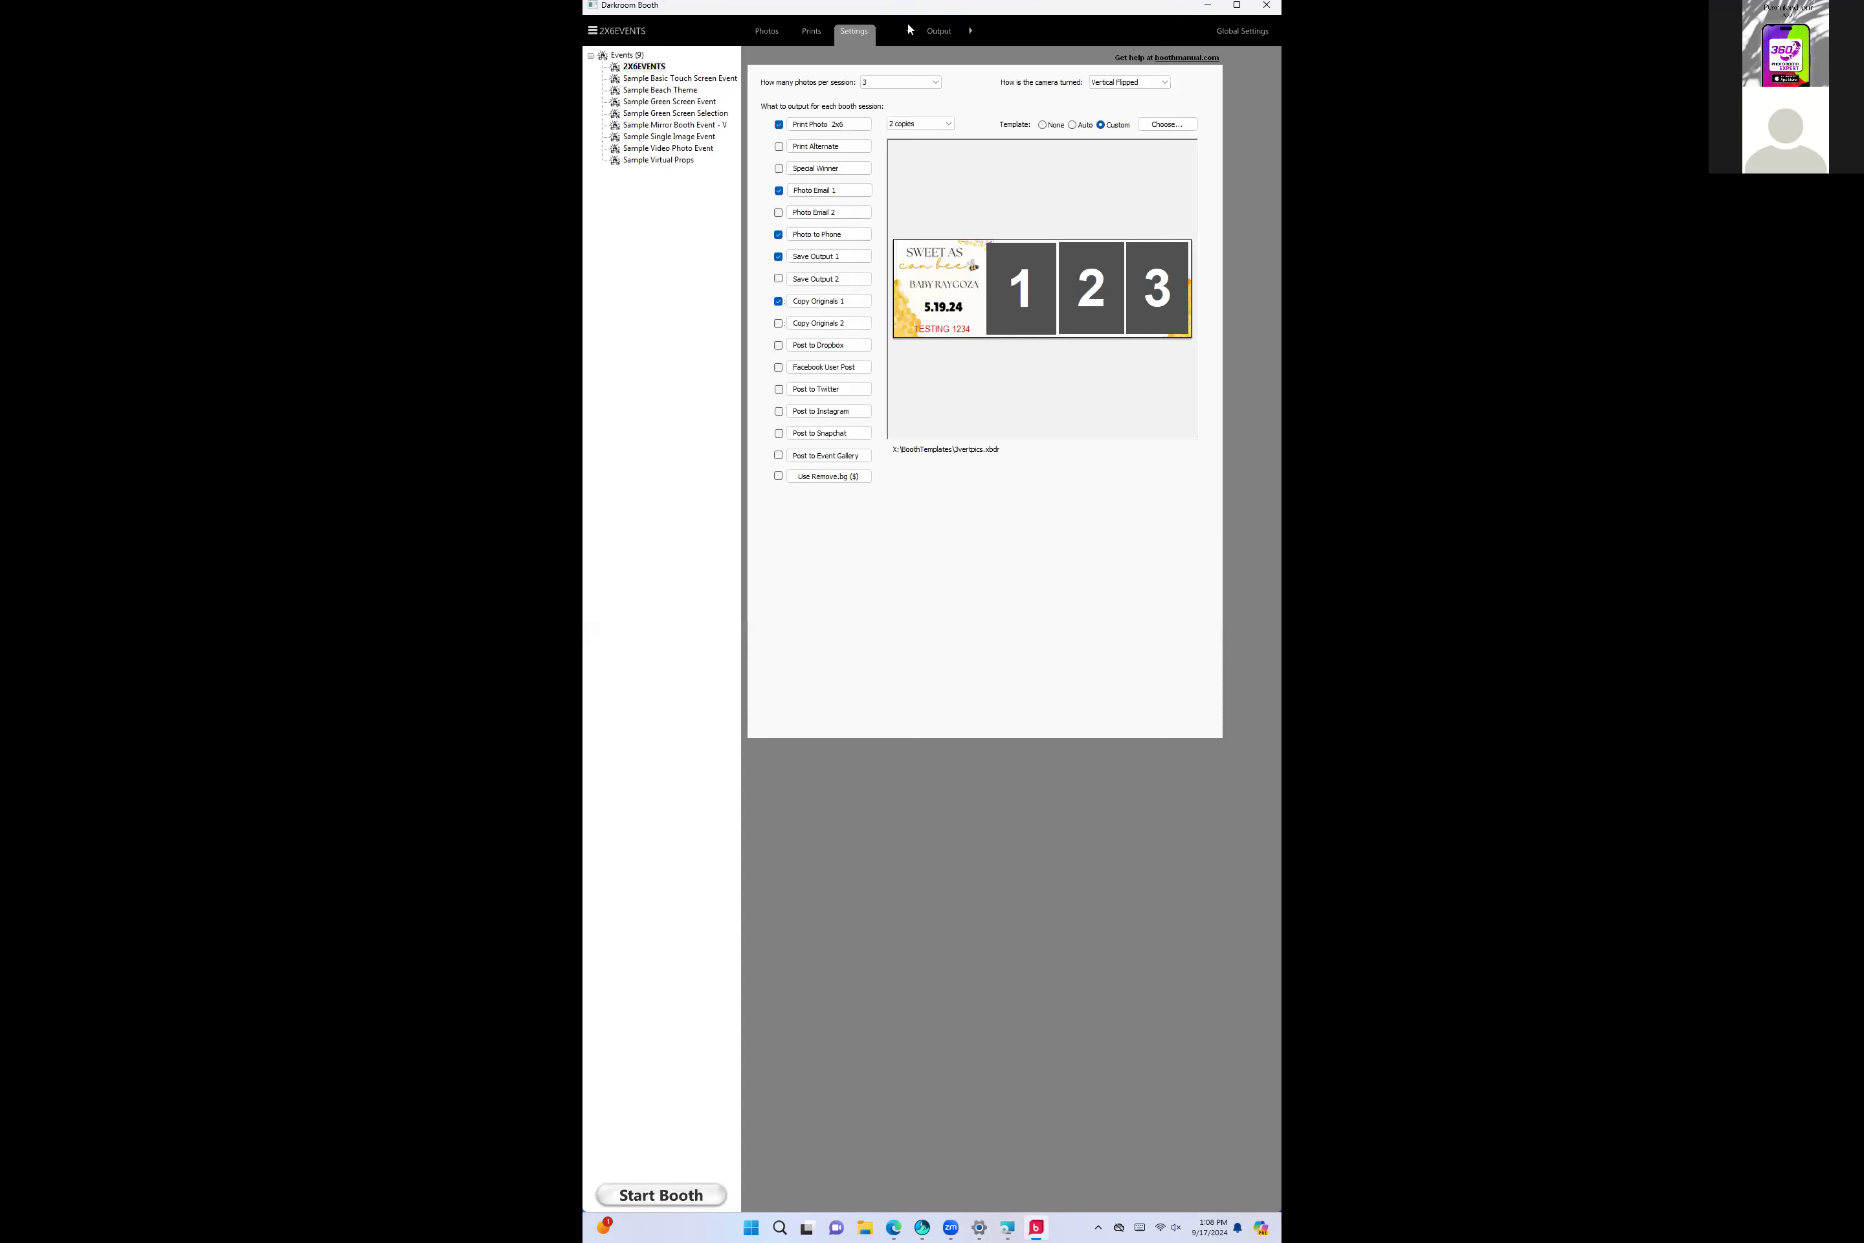
# Reprint one copy of the 2x6 bee-template test strip from the Prints page
pyautogui.click(851, 32)
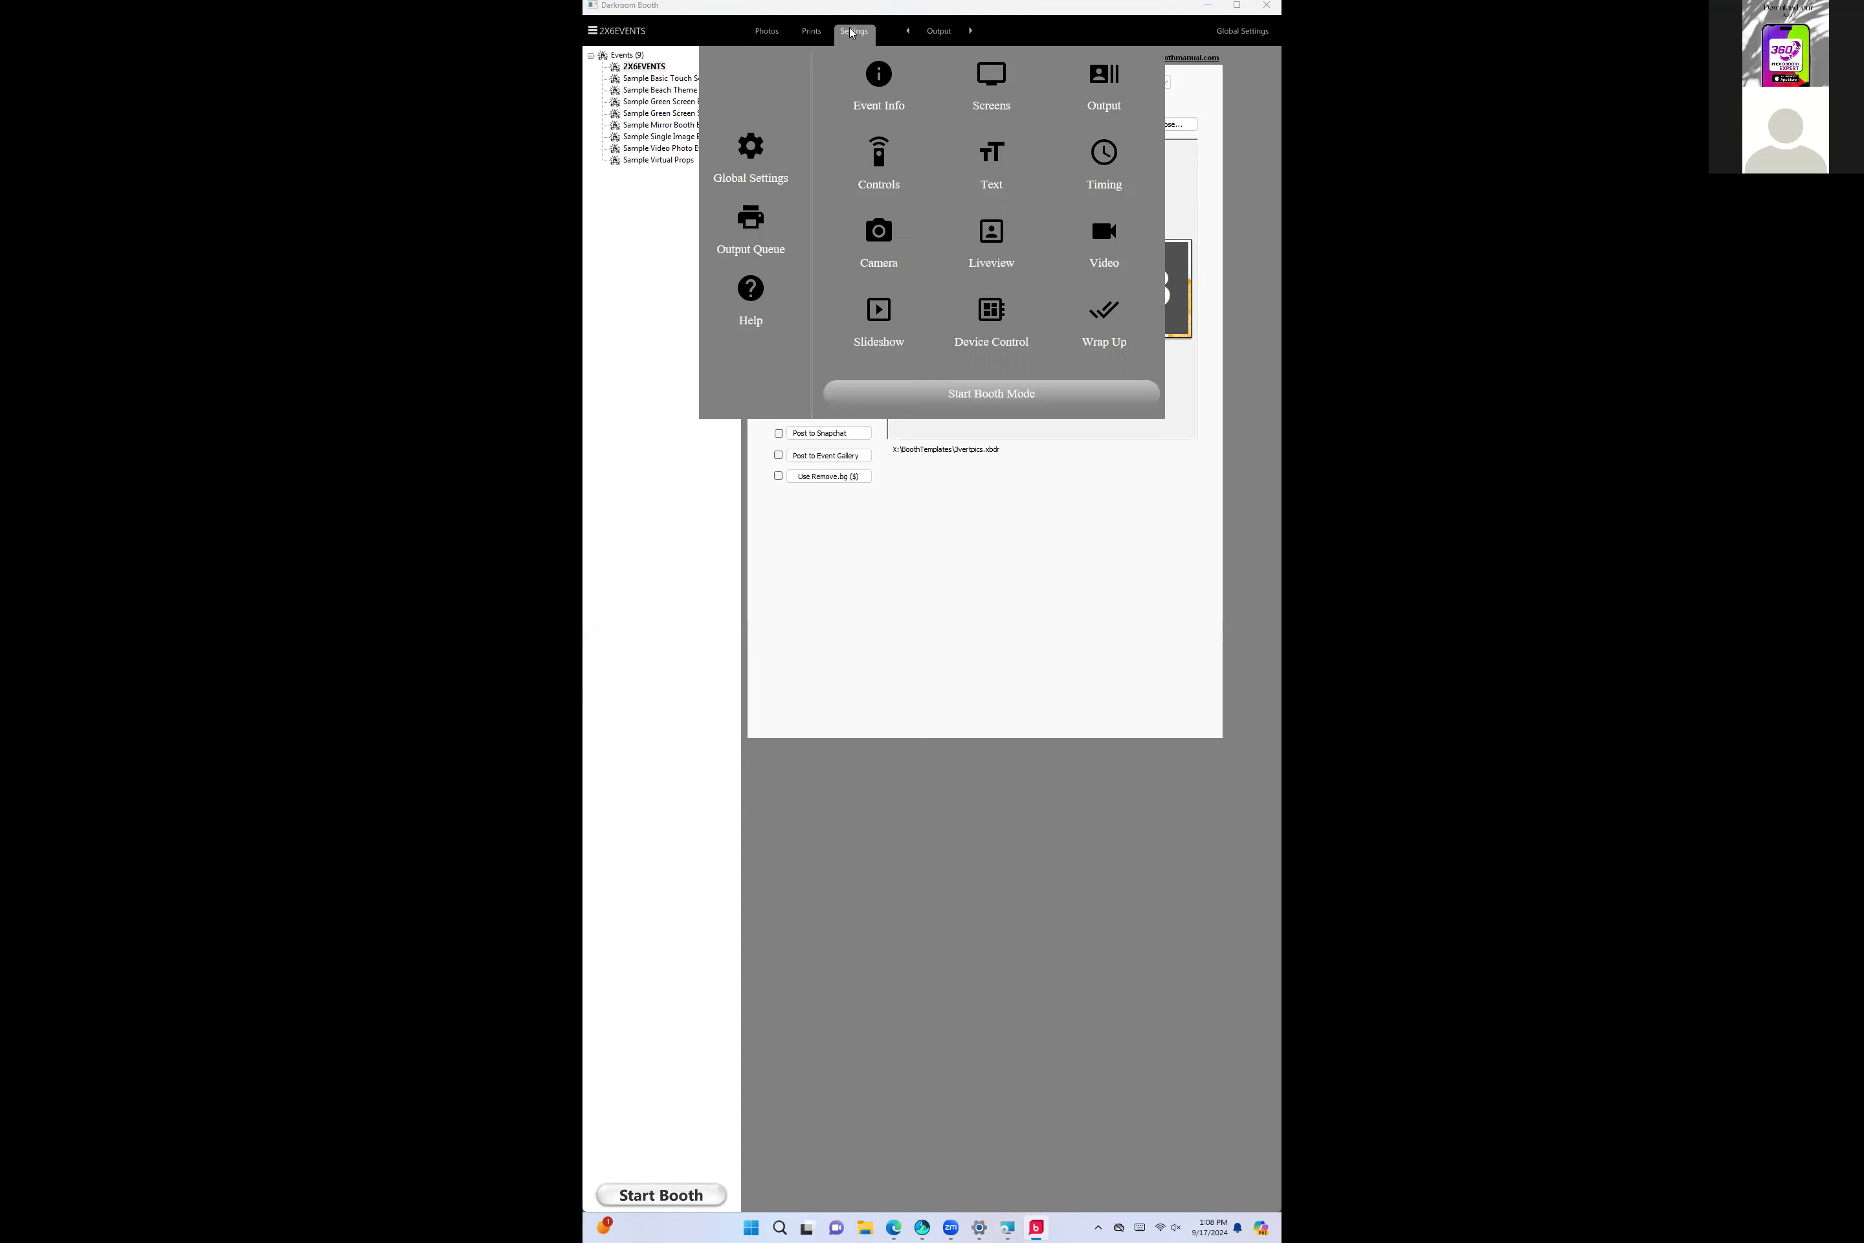
pyautogui.click(973, 591)
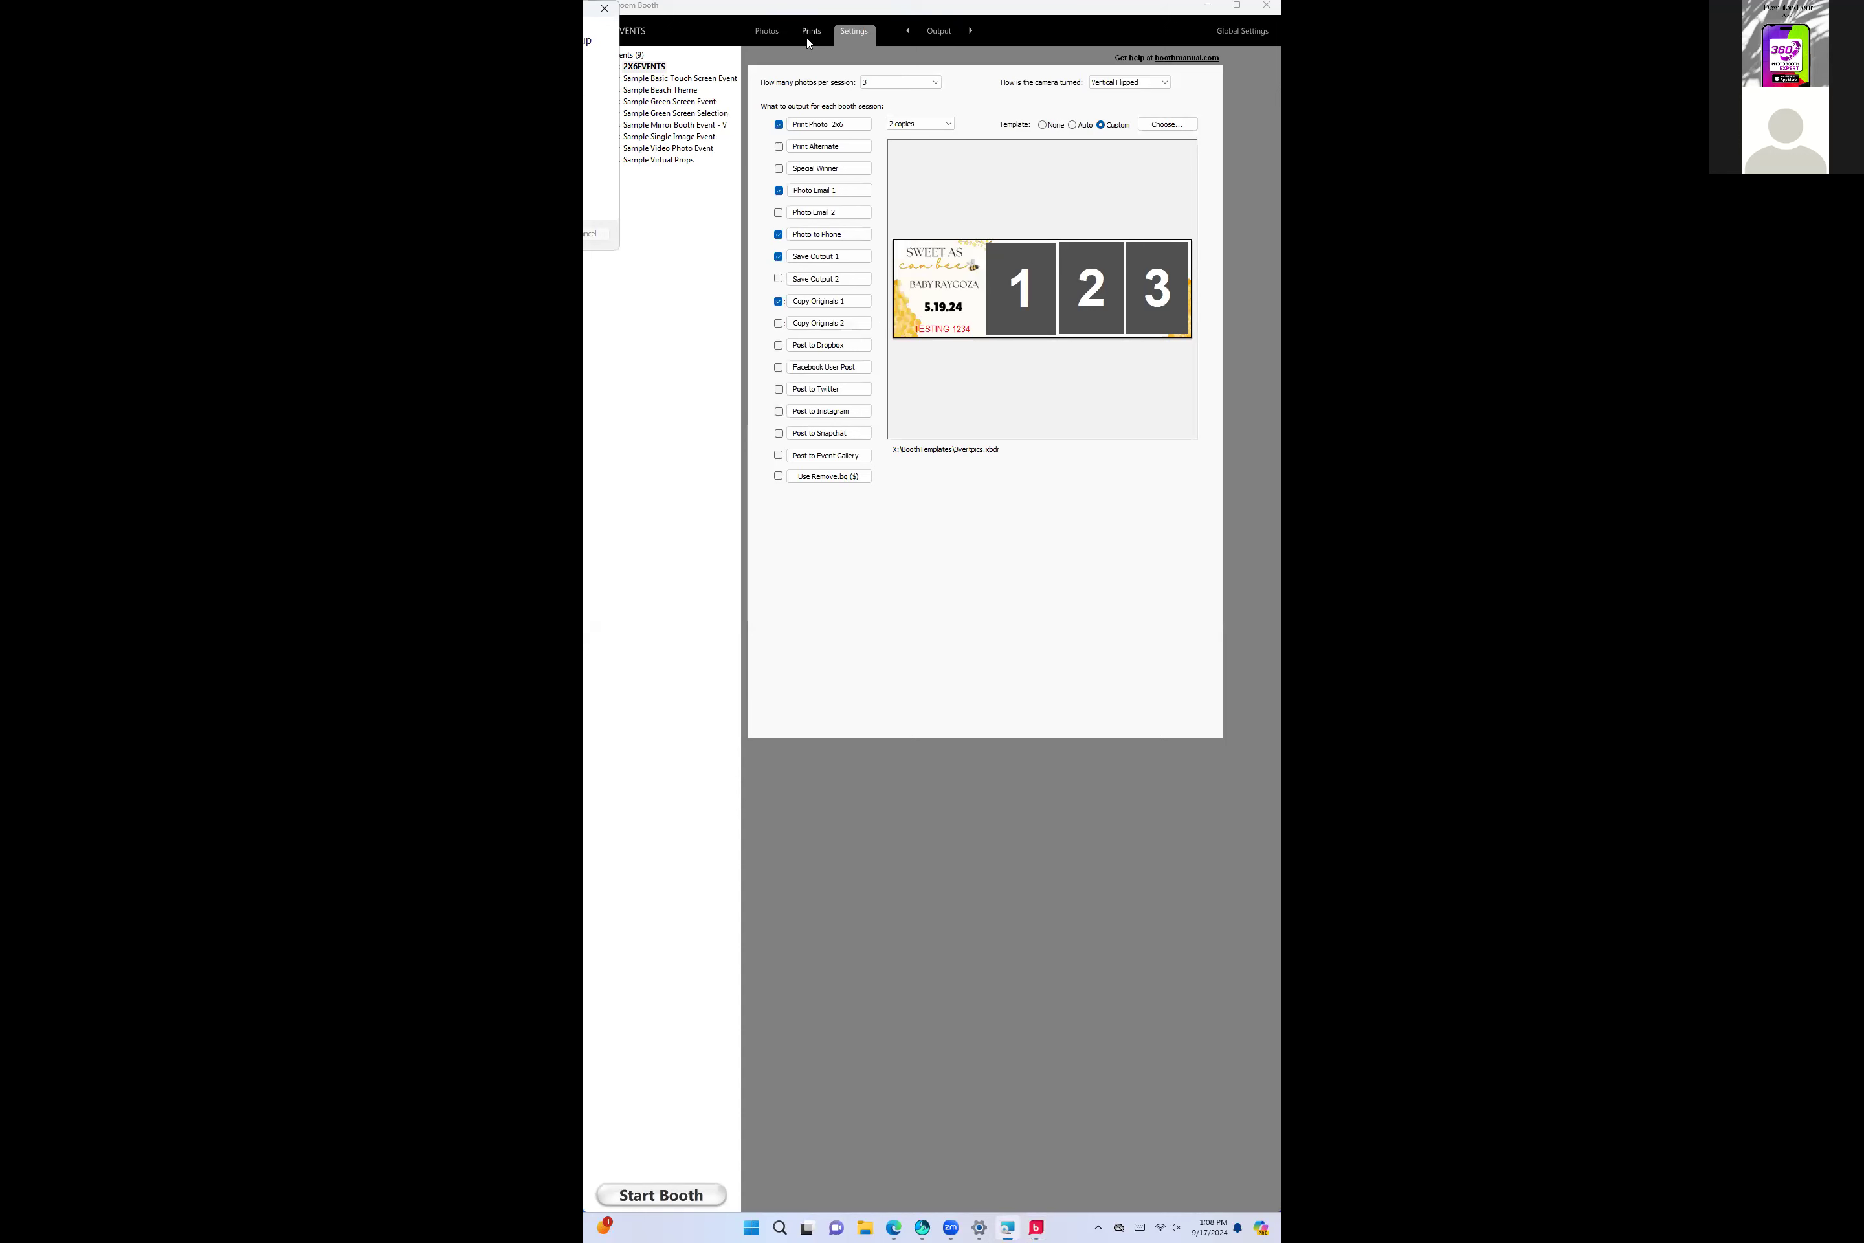
pyautogui.click(808, 40)
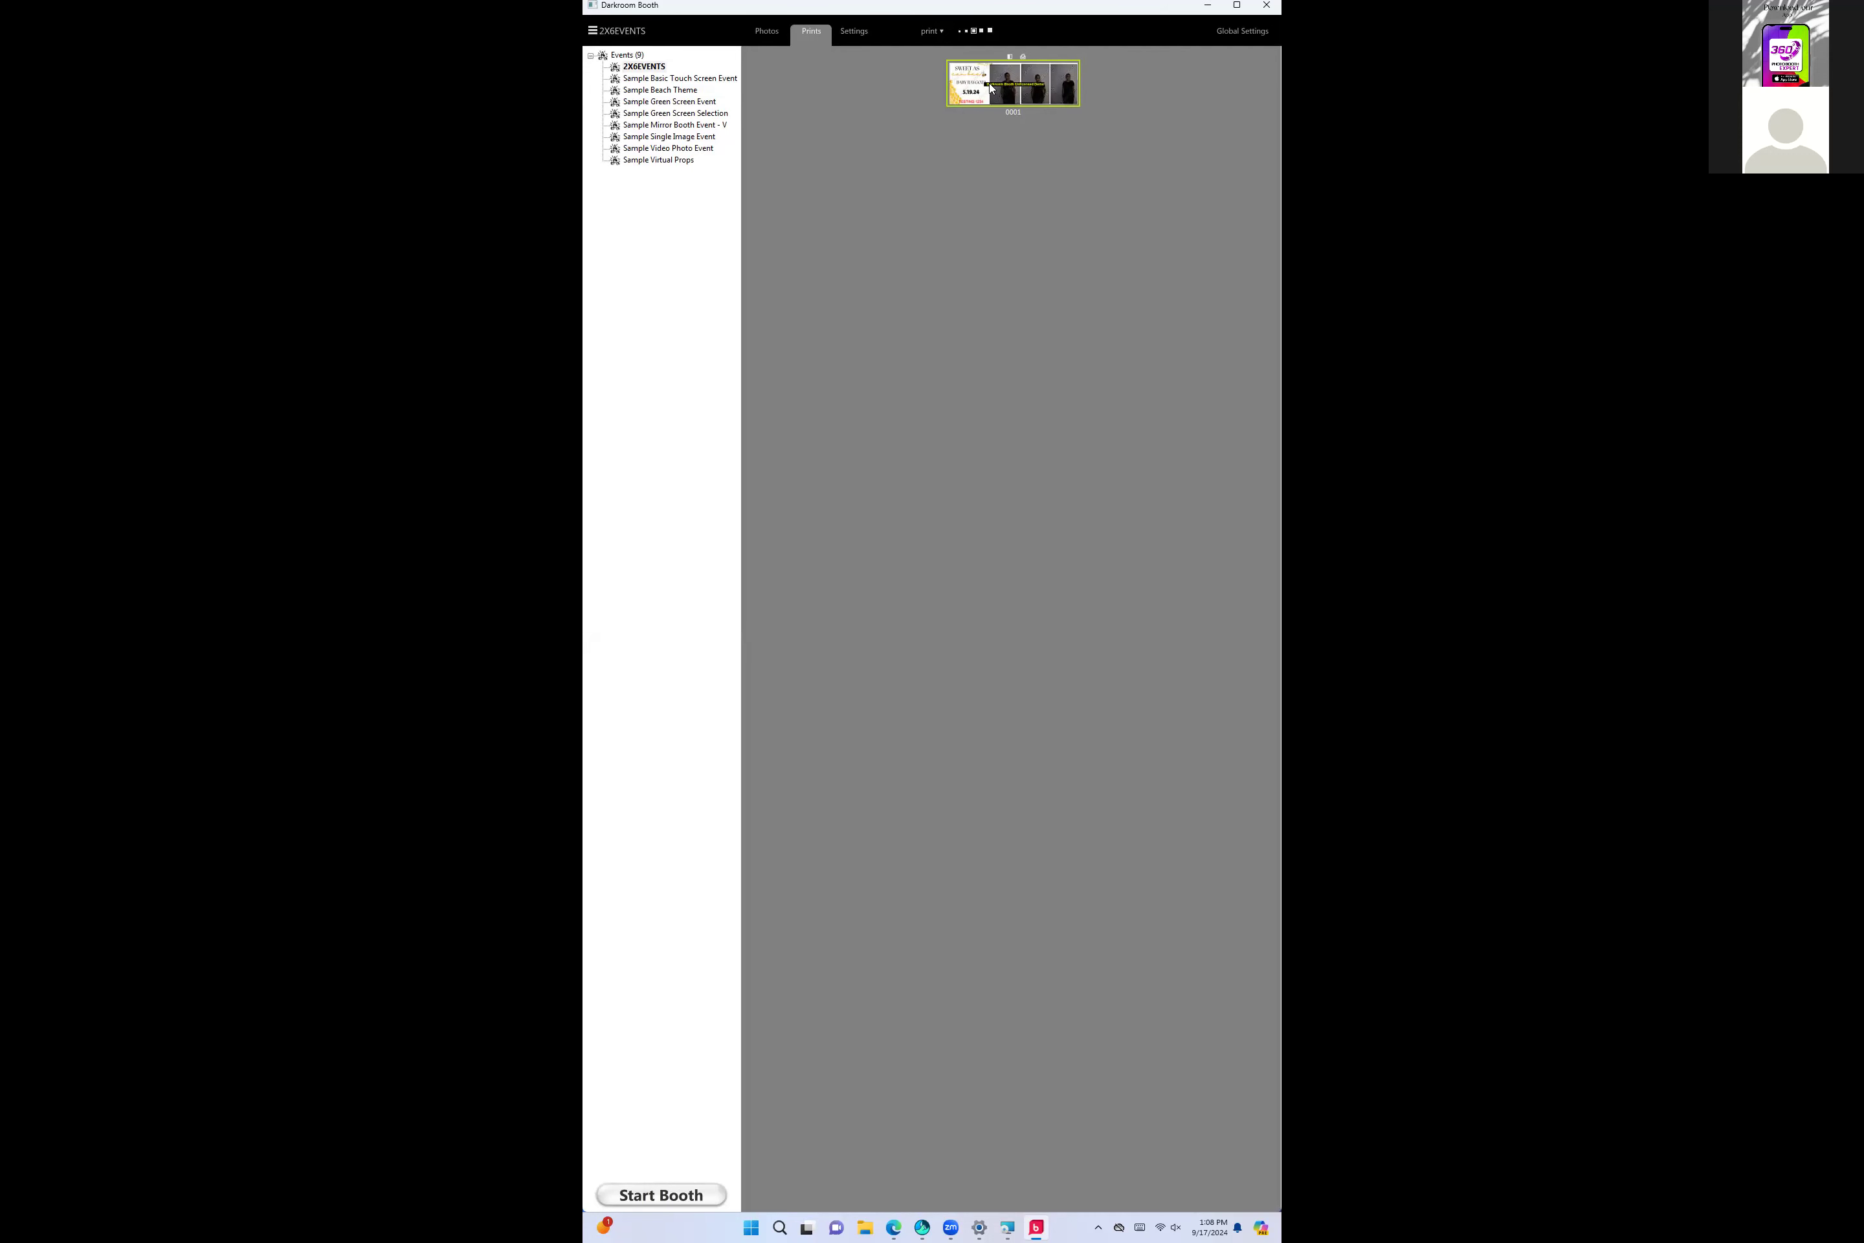
pyautogui.click(942, 34)
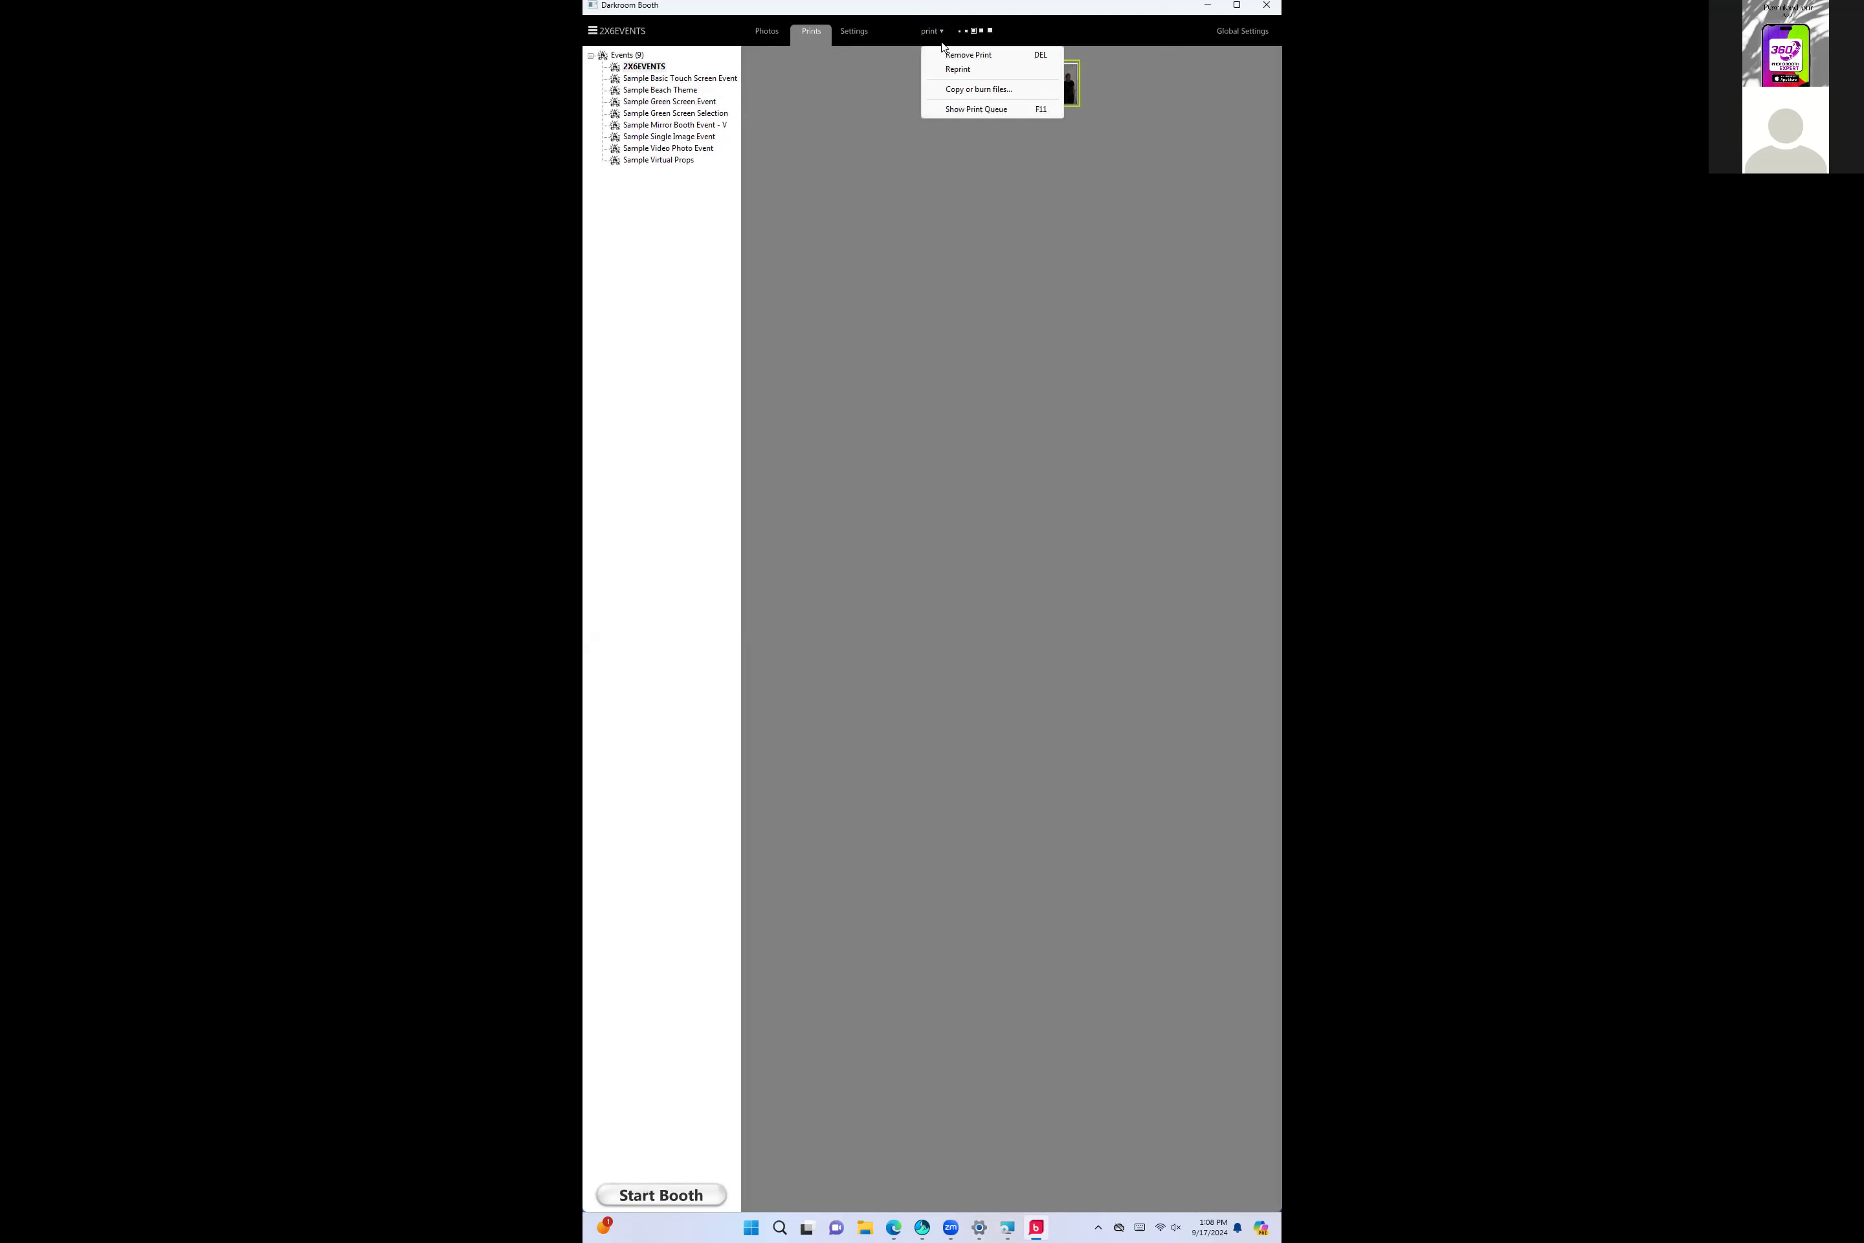
pyautogui.click(945, 69)
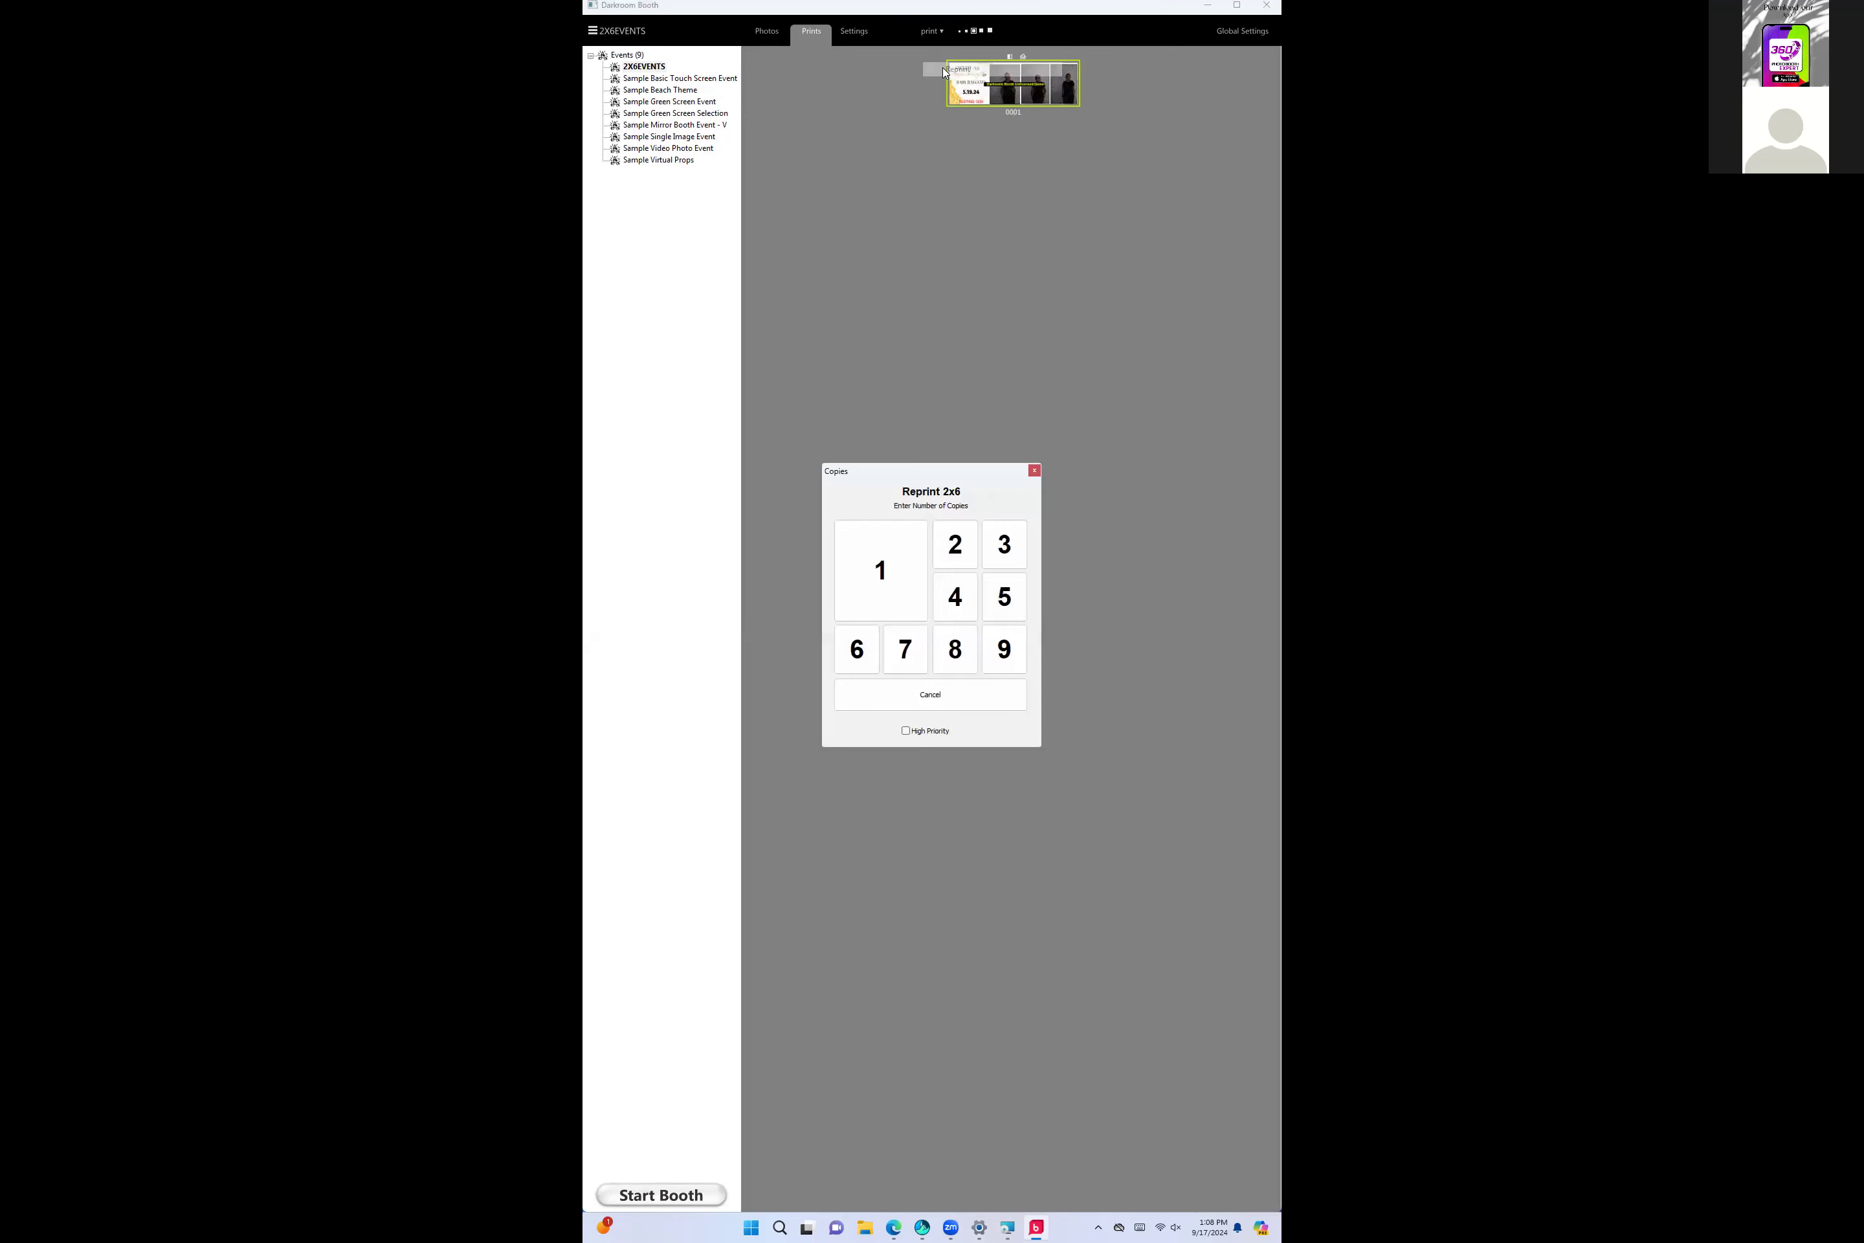
pyautogui.click(890, 586)
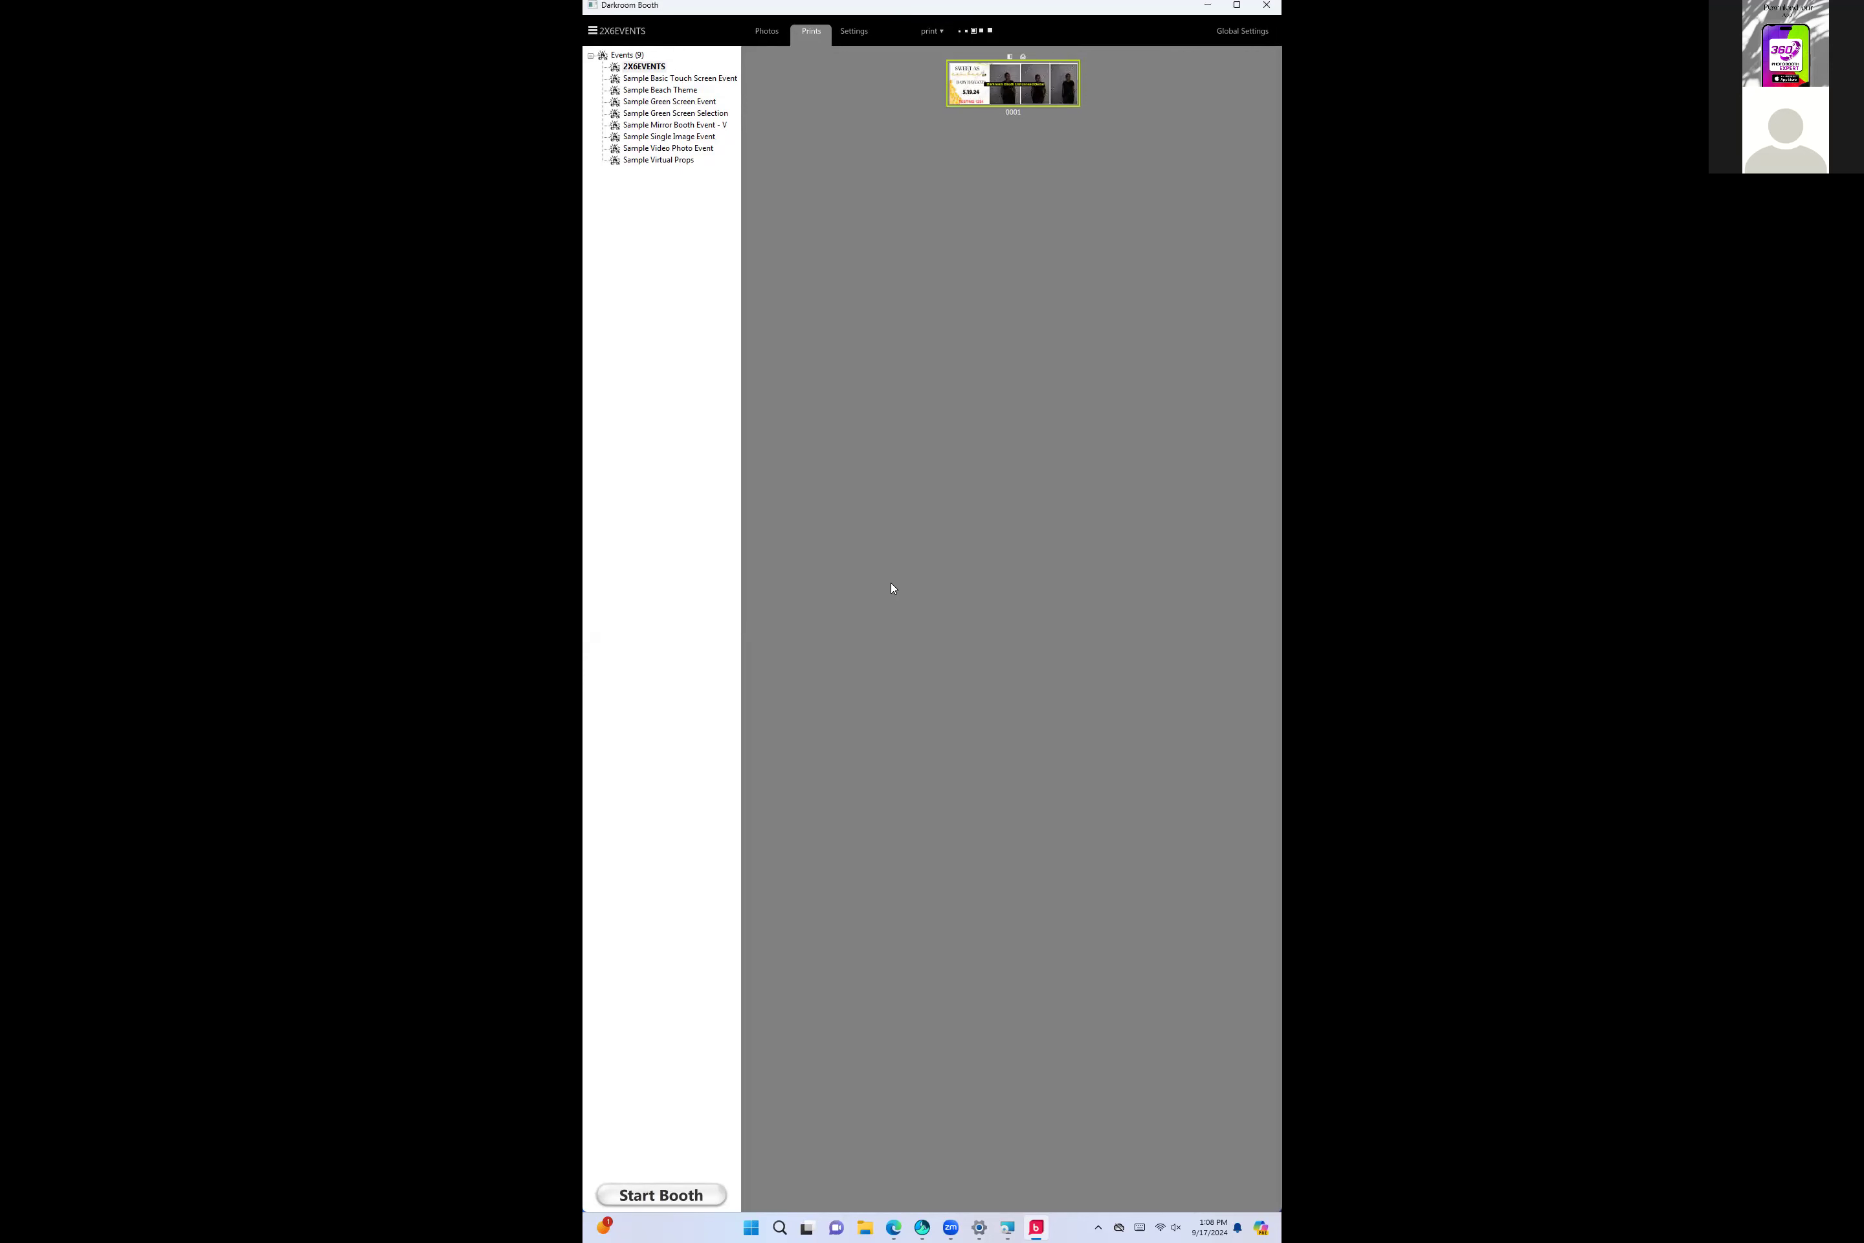
# Review the DNP DSRX1 roll printer configuration in the global settings printer list
pyautogui.click(1248, 32)
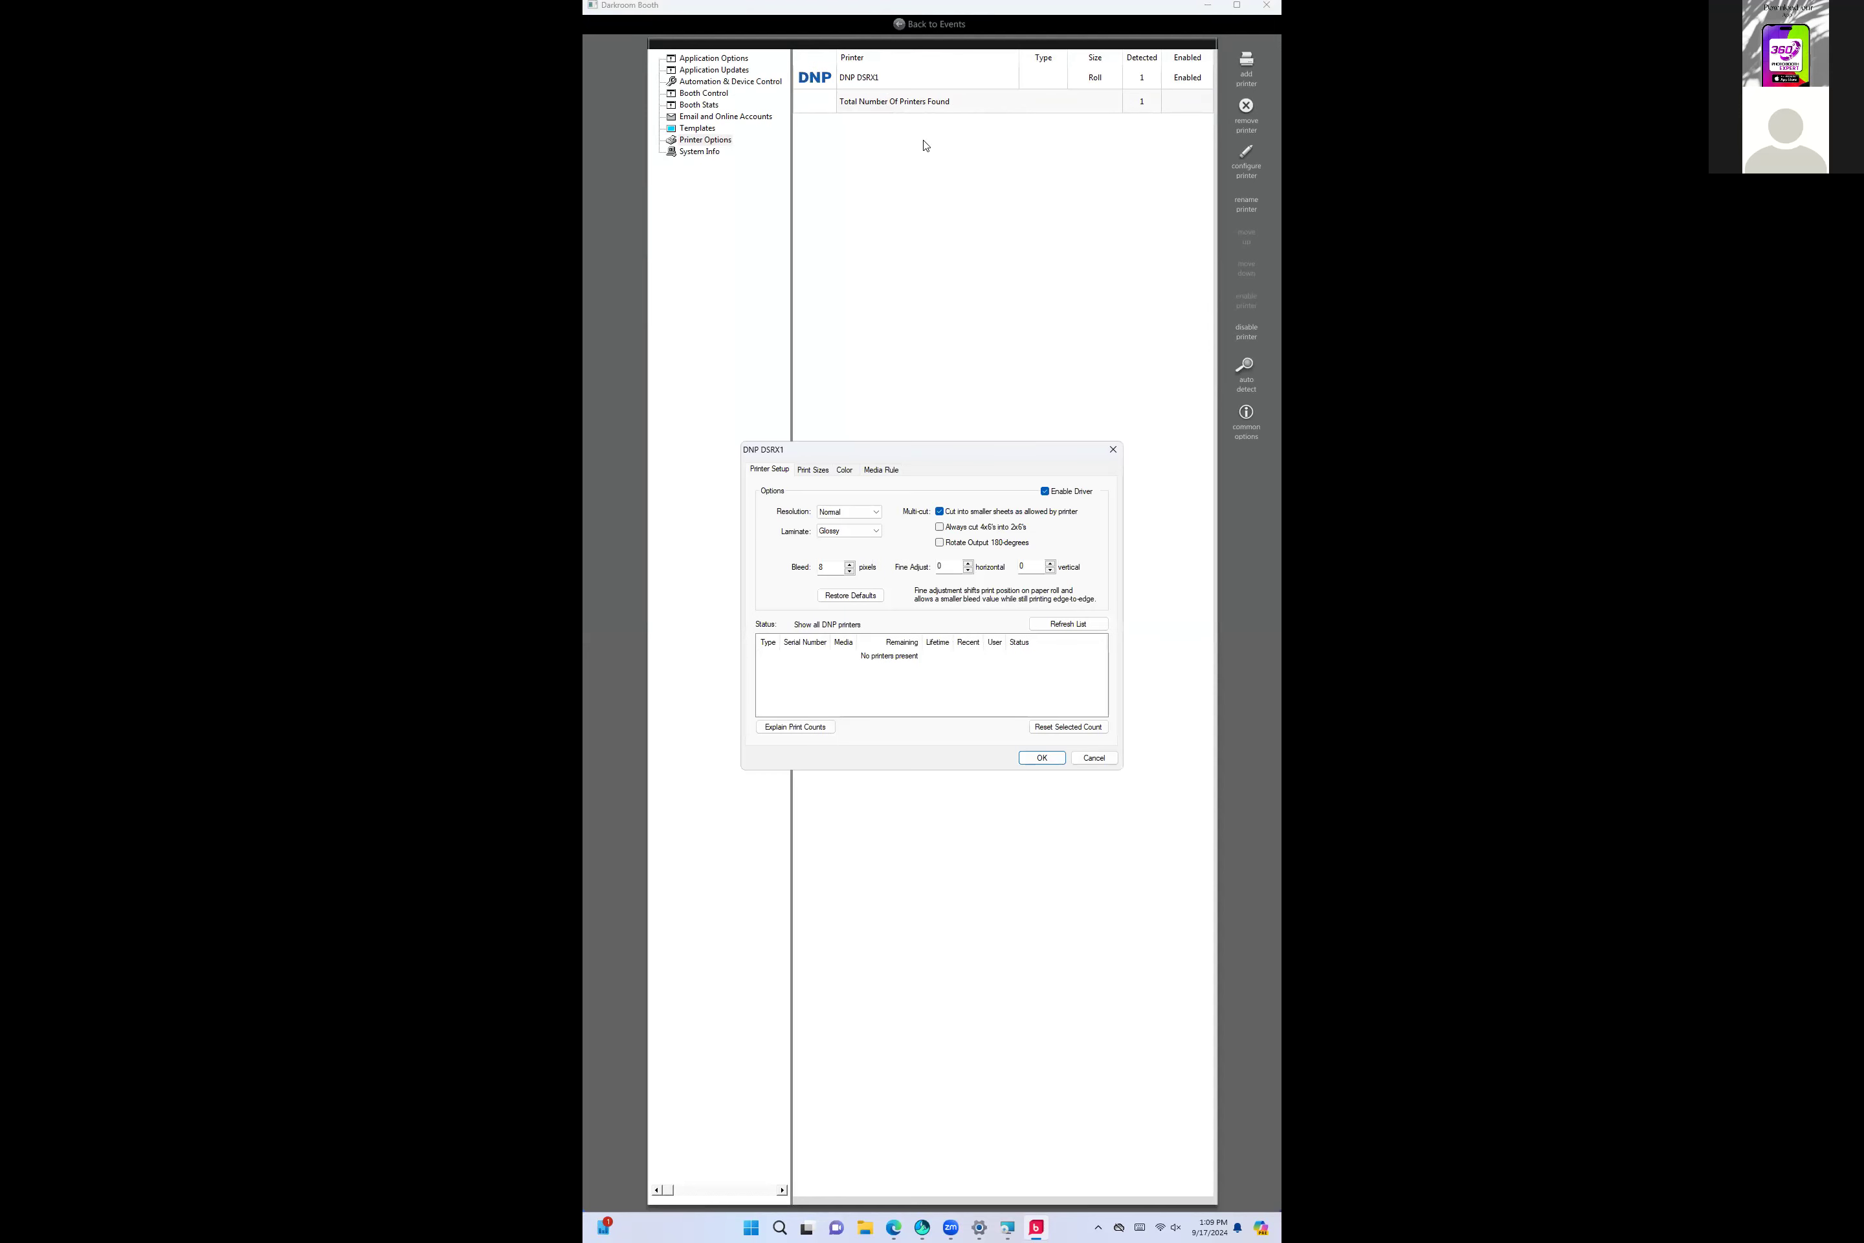
pyautogui.press('Return')
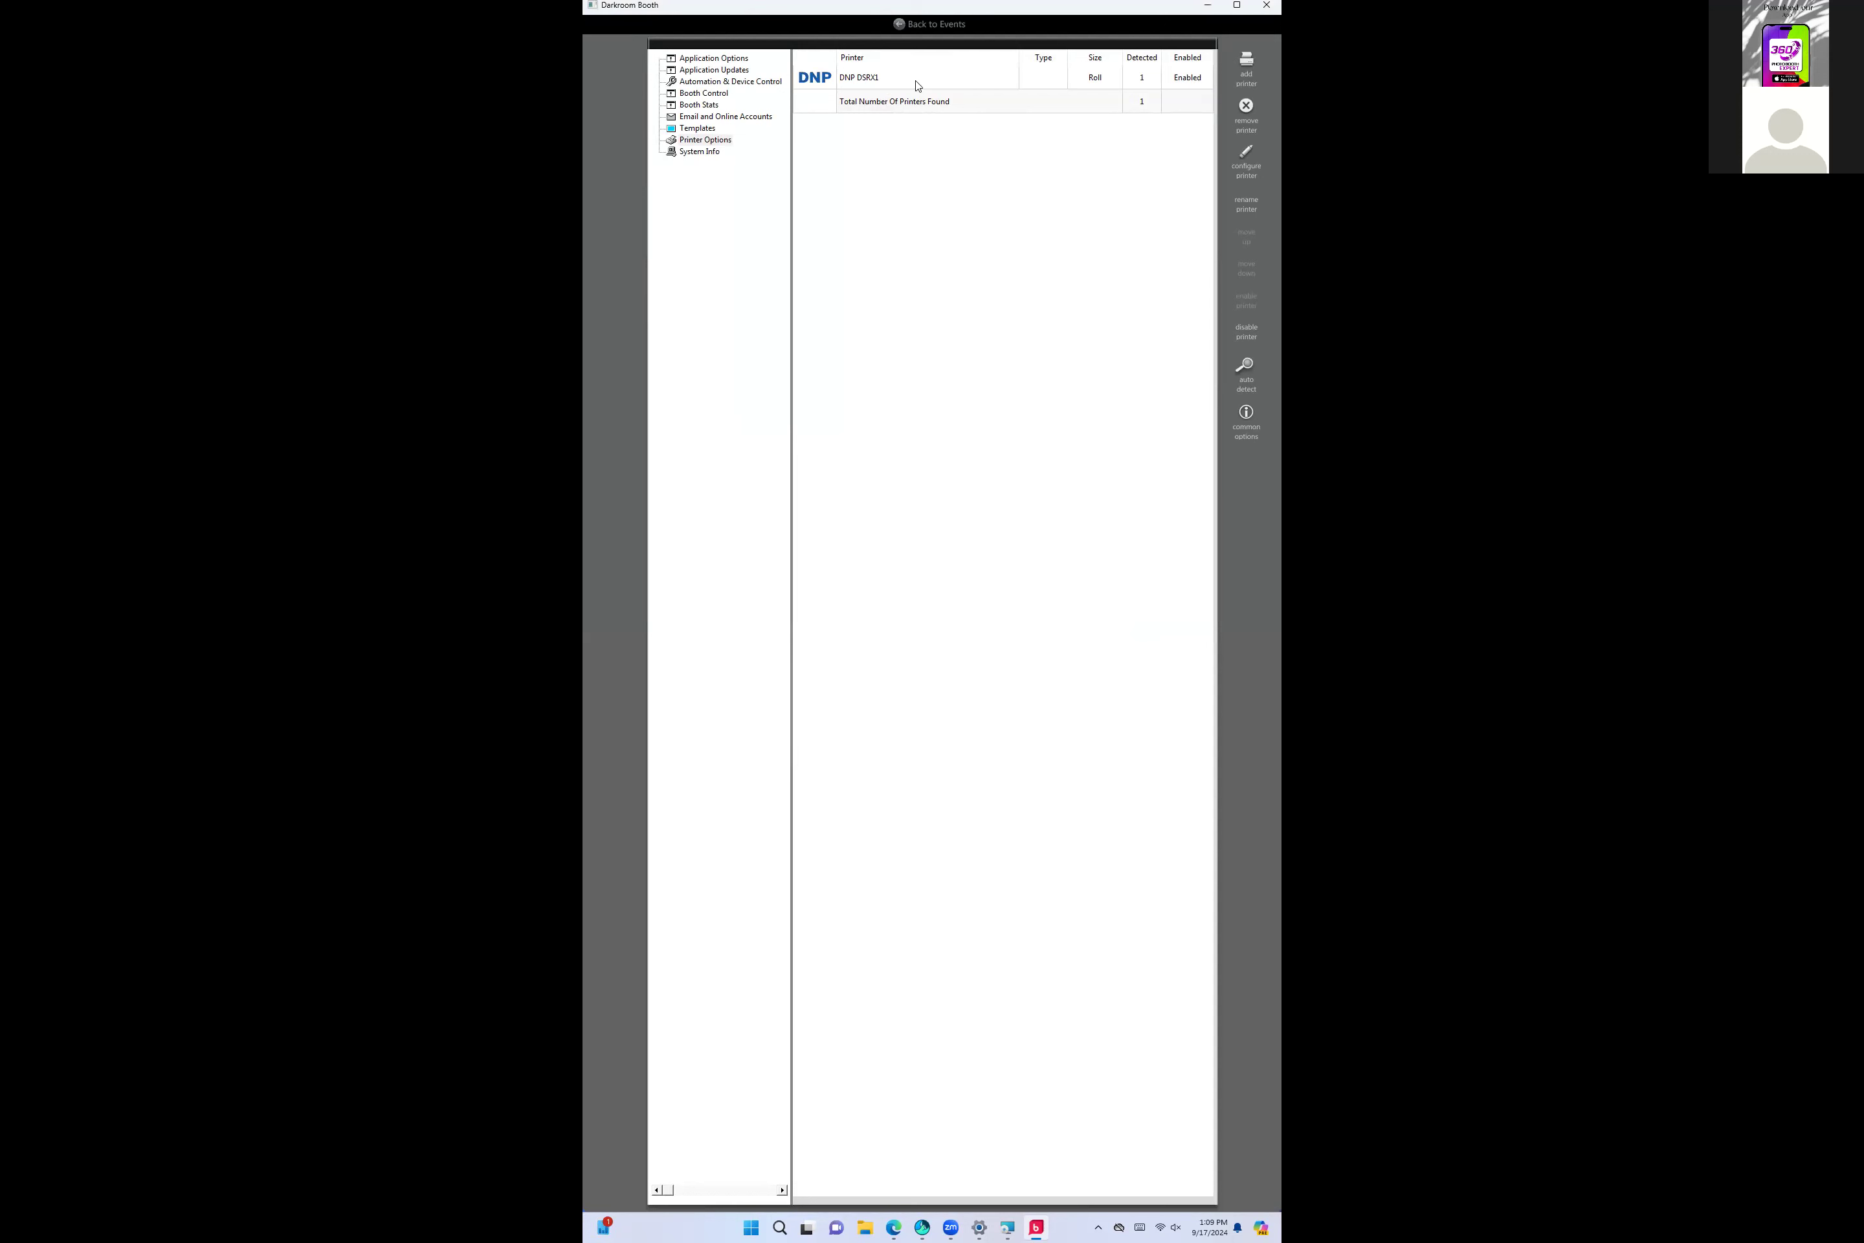
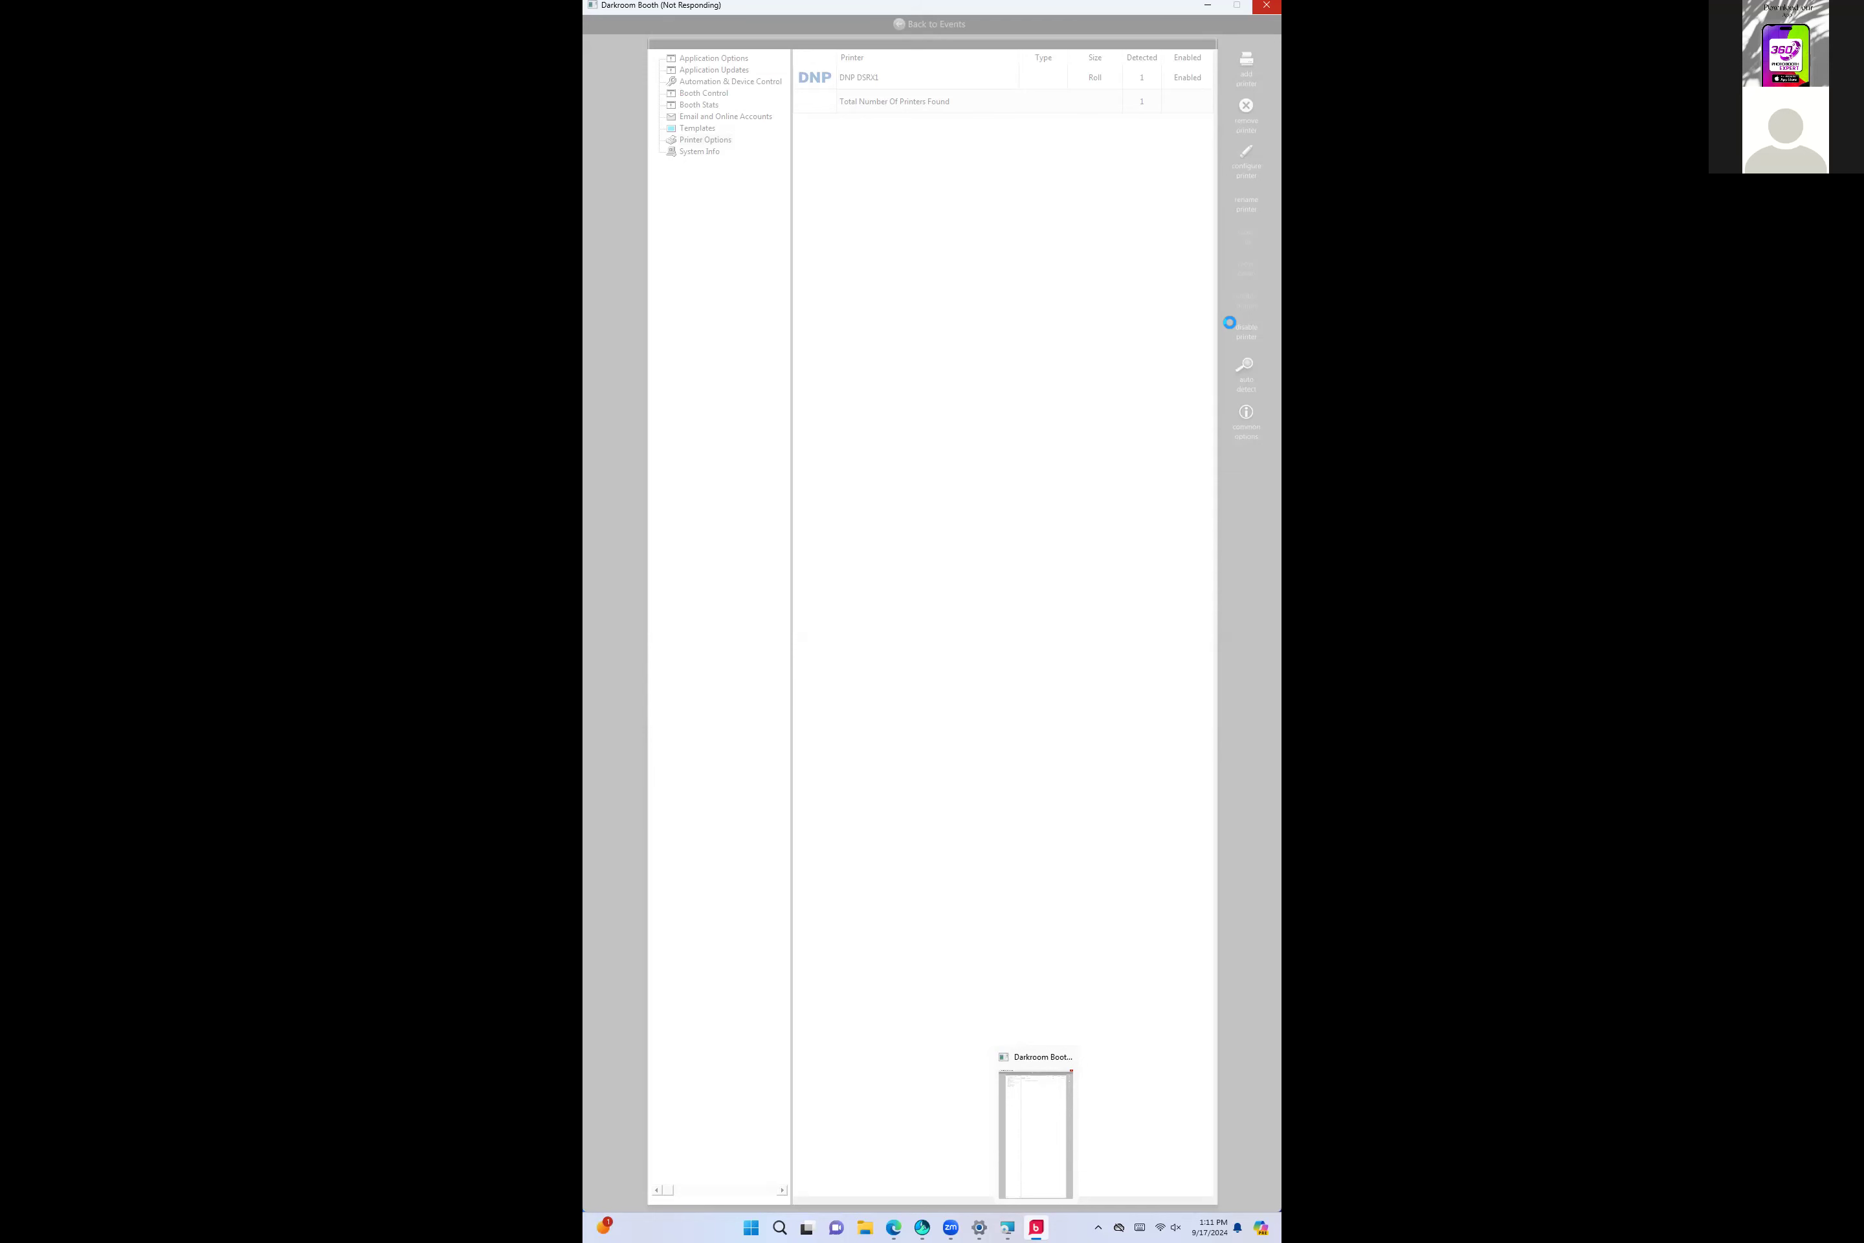
# Force-close the unresponsive Darkroom Booth so only the Windows desktop remains
pyautogui.hotkey('shift', 'F10')
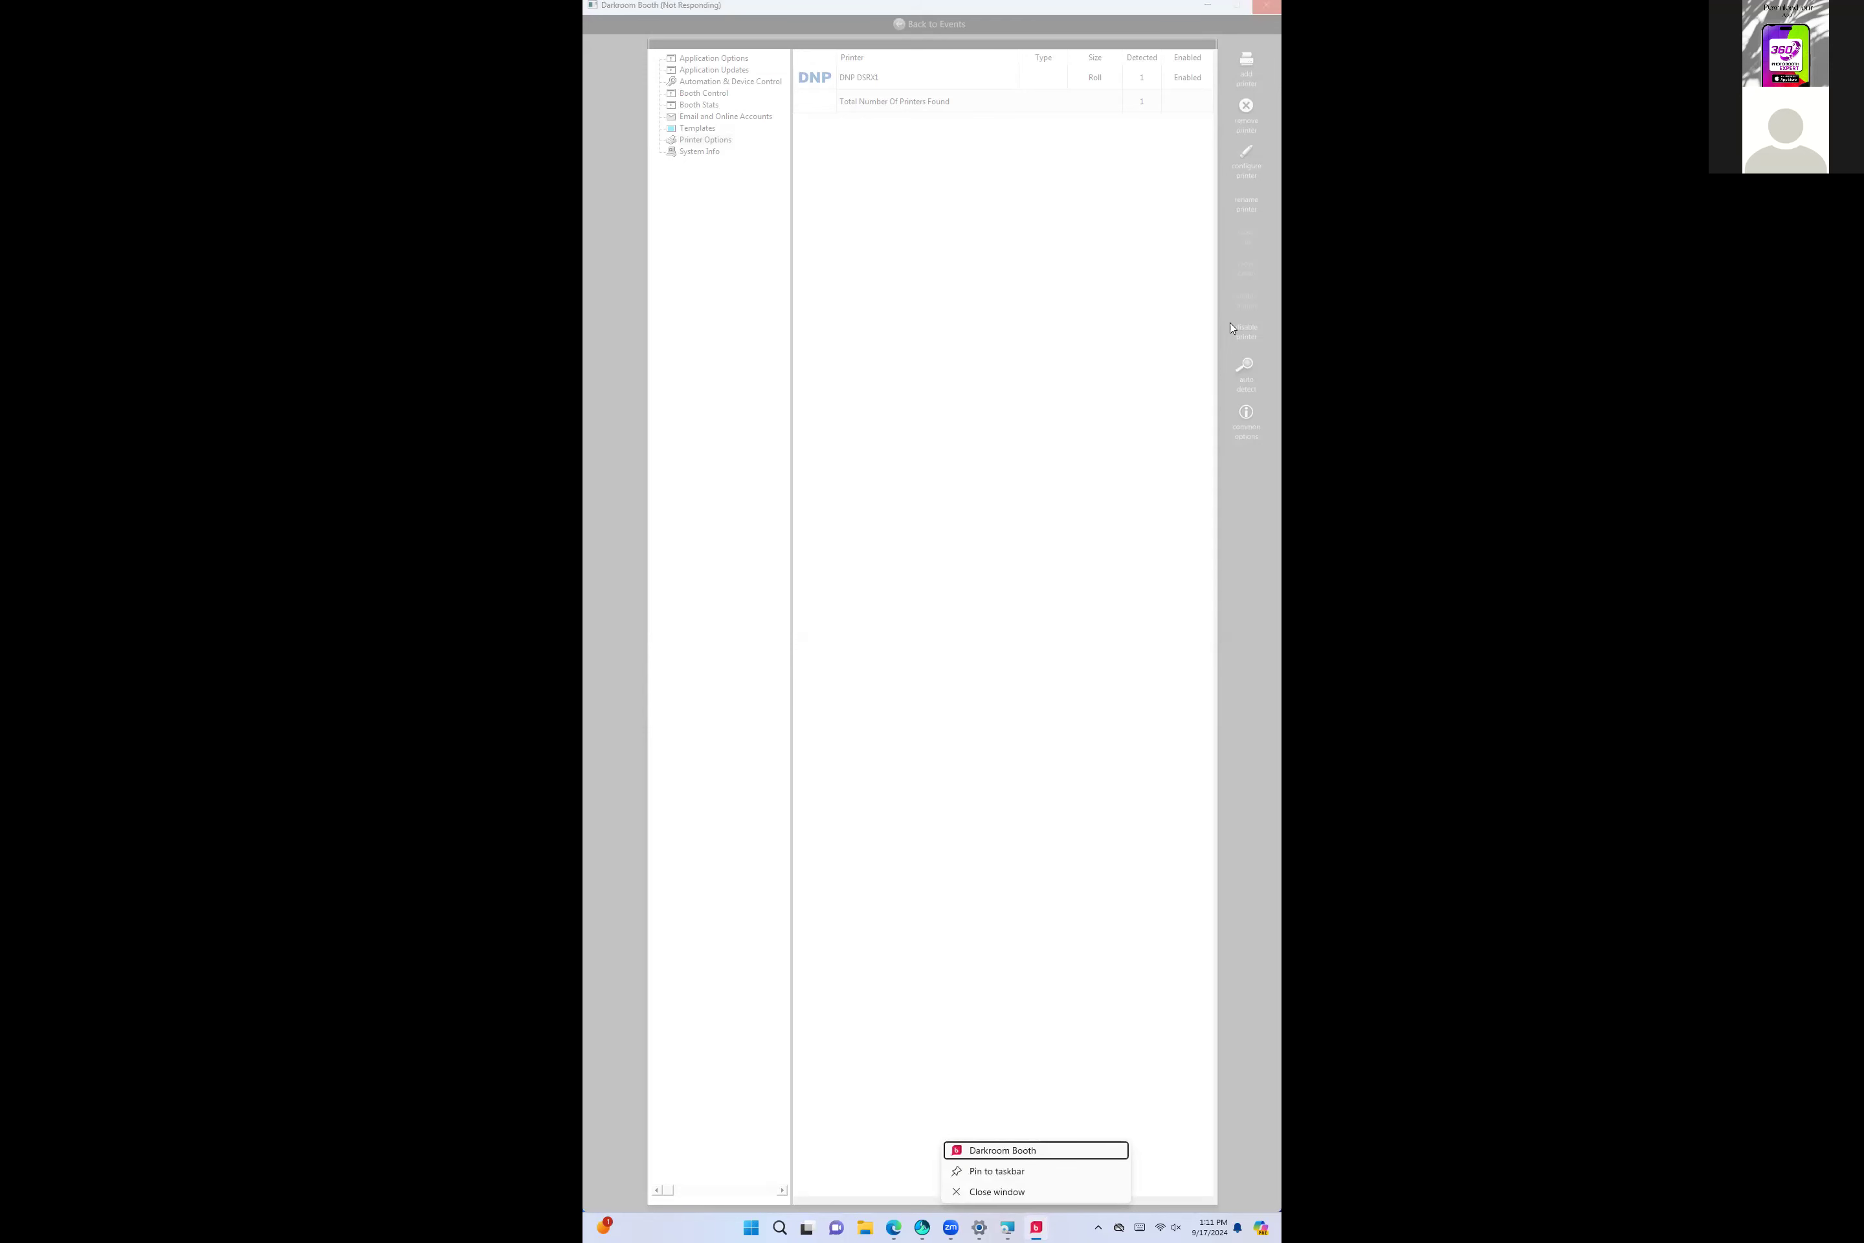
pyautogui.press('Escape')
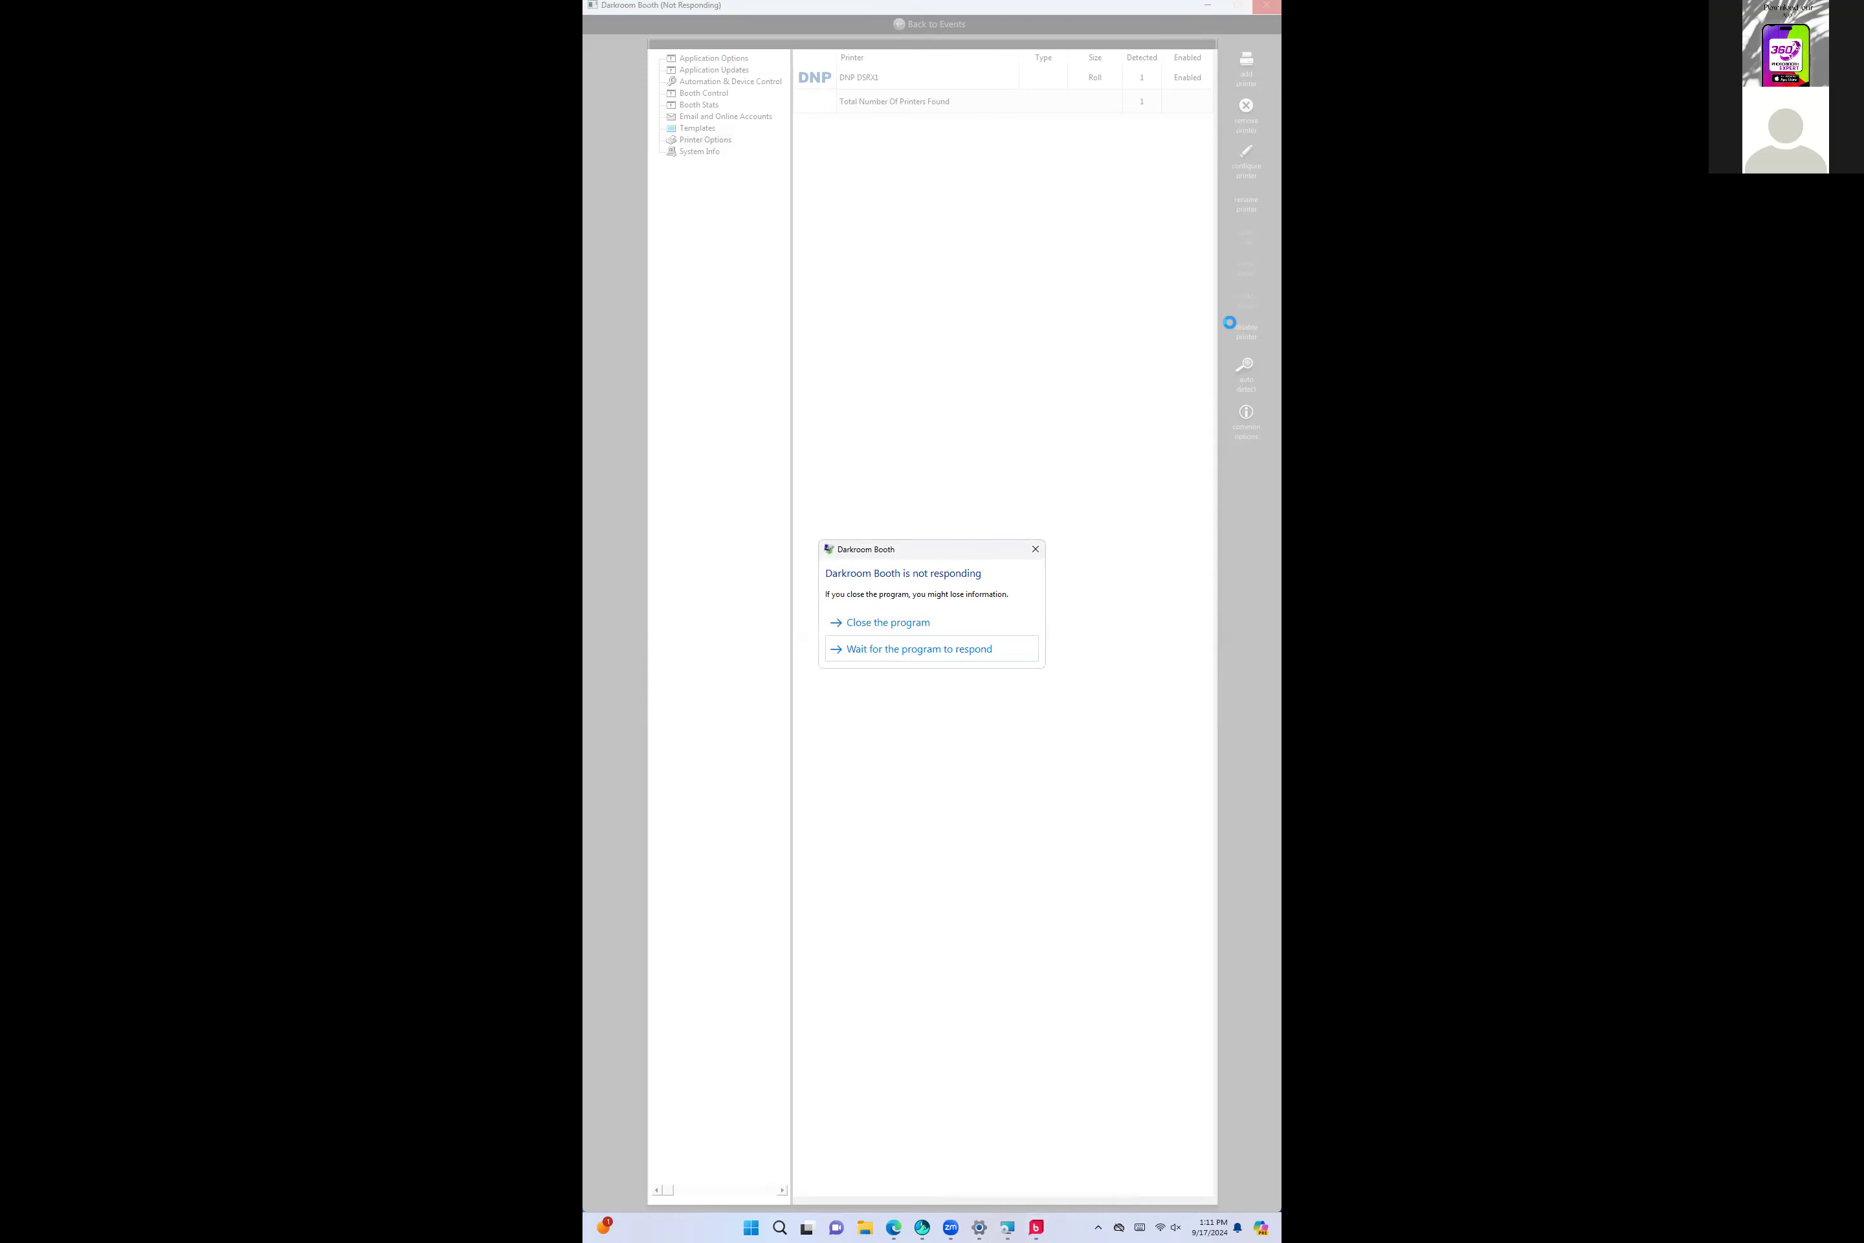
pyautogui.click(890, 622)
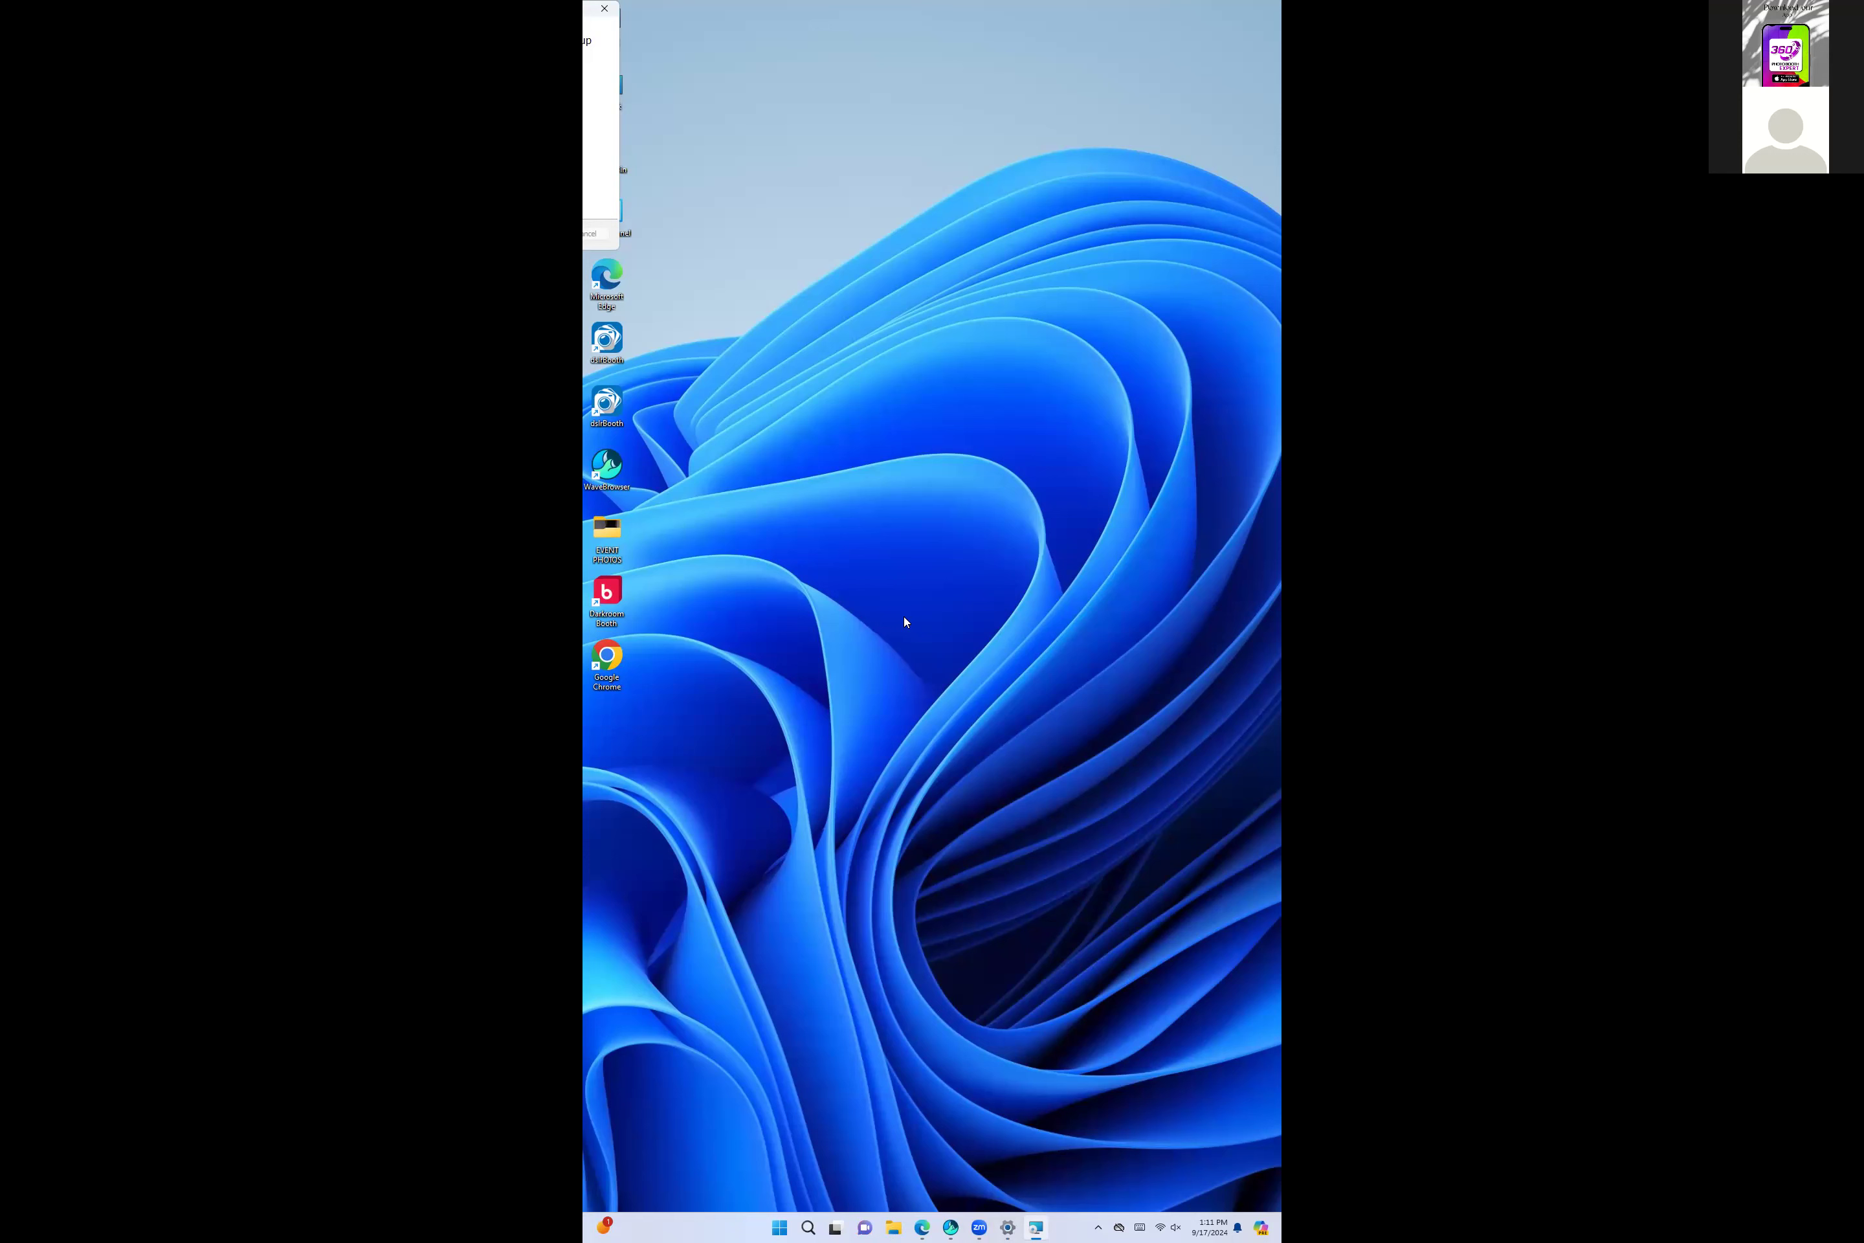
# Open the EVENT PHOTOS desktop folder, relaunch Darkroom Booth and acknowledge the improper-shutdown warning
pyautogui.click(604, 534)
pyautogui.doubleClick(605, 535)
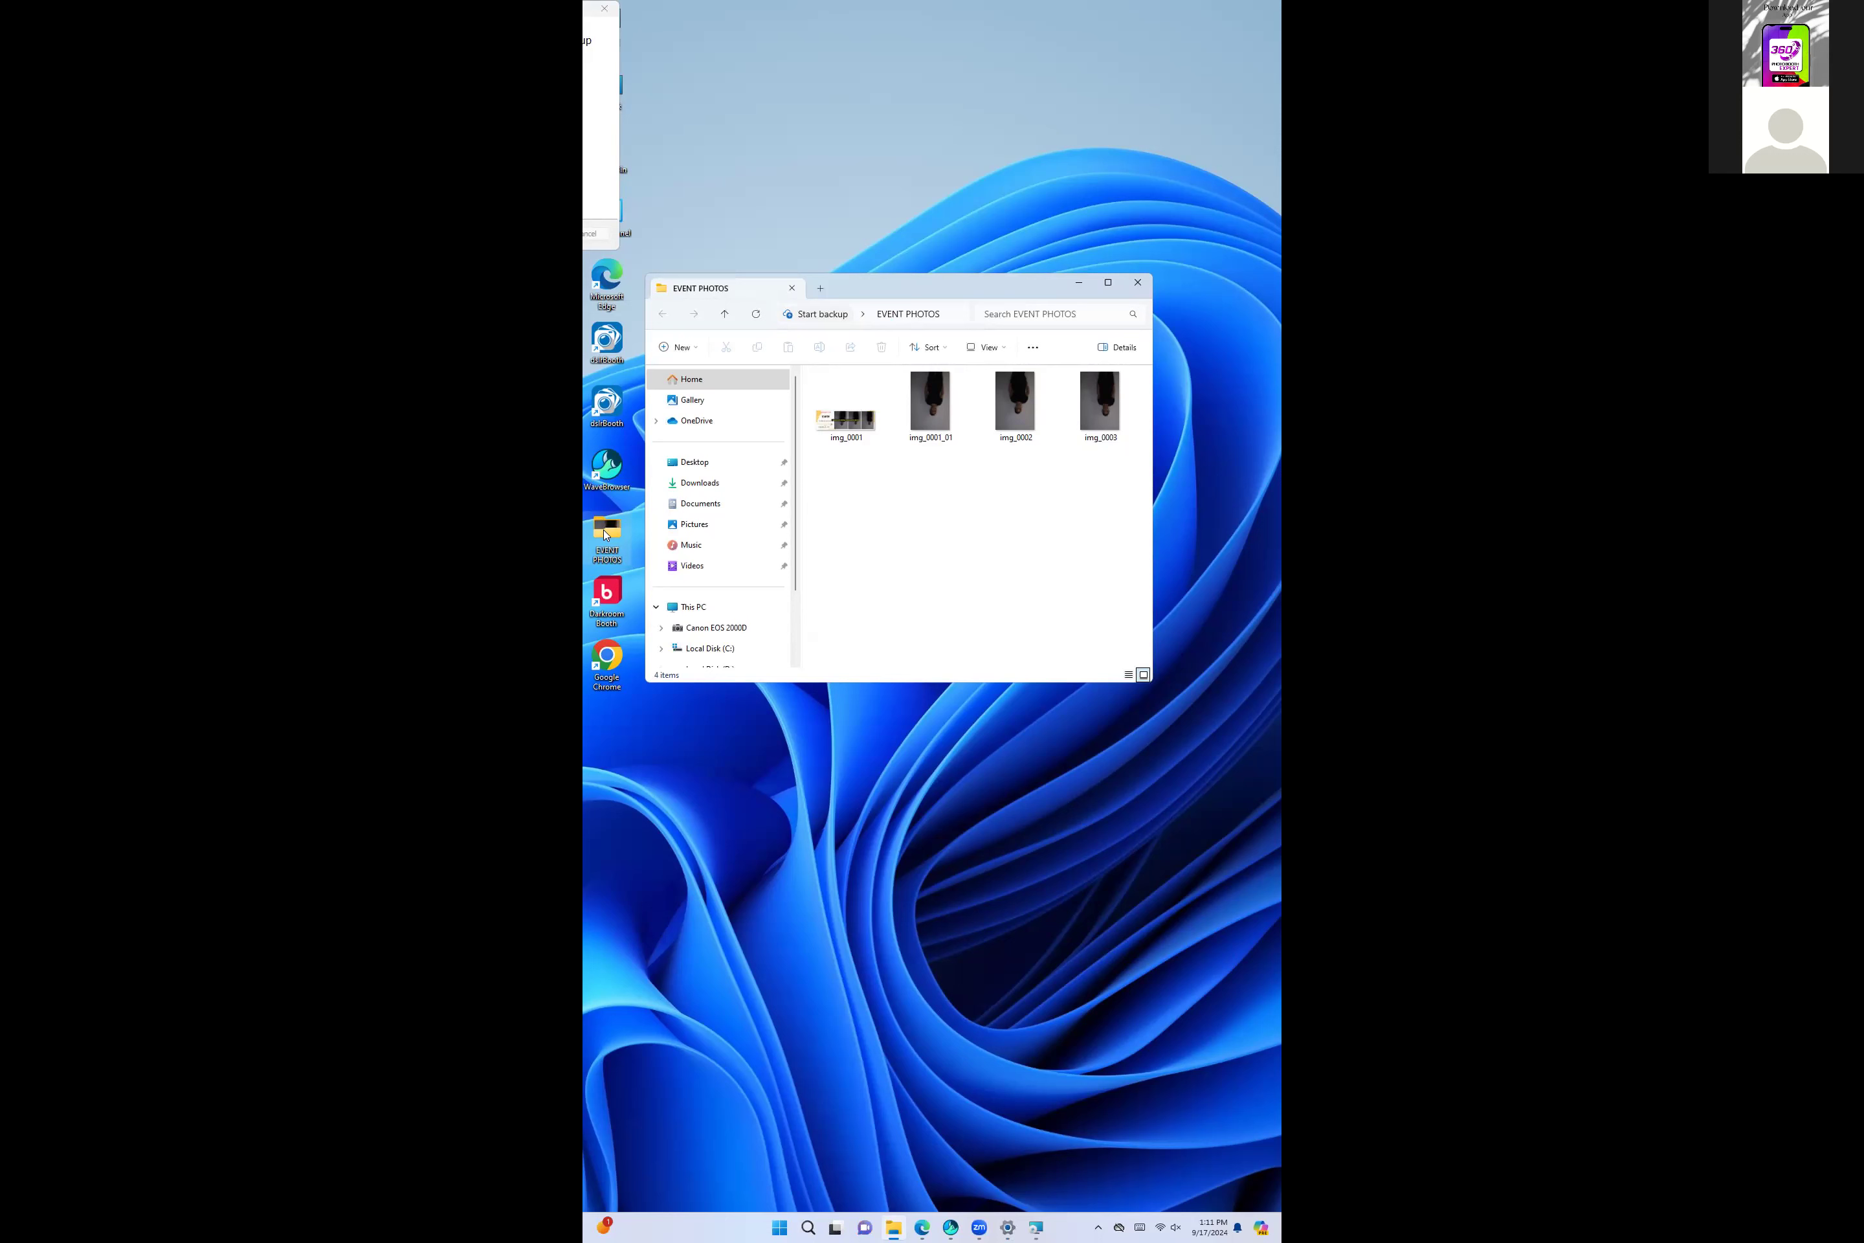
pyautogui.doubleClick(608, 591)
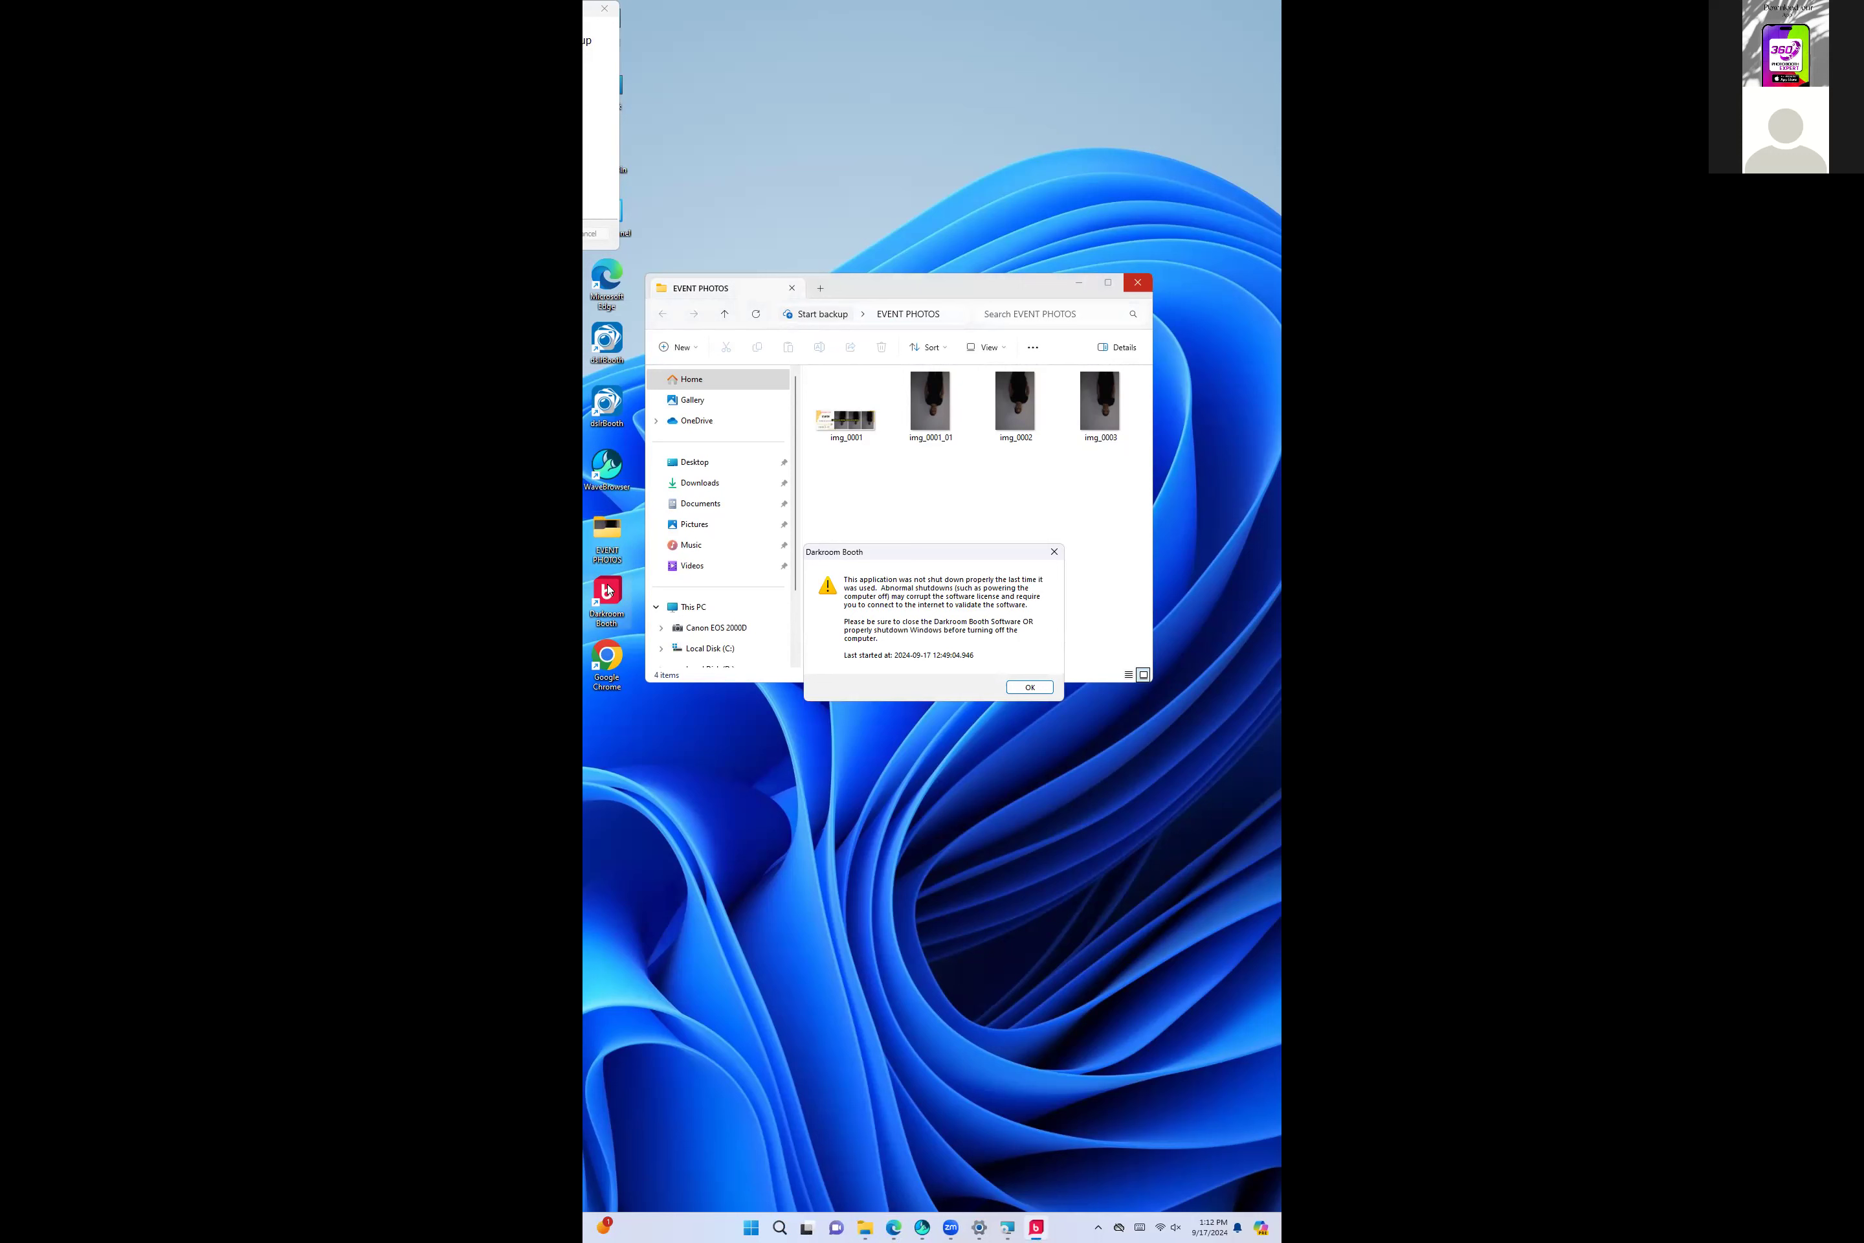
pyautogui.click(1037, 686)
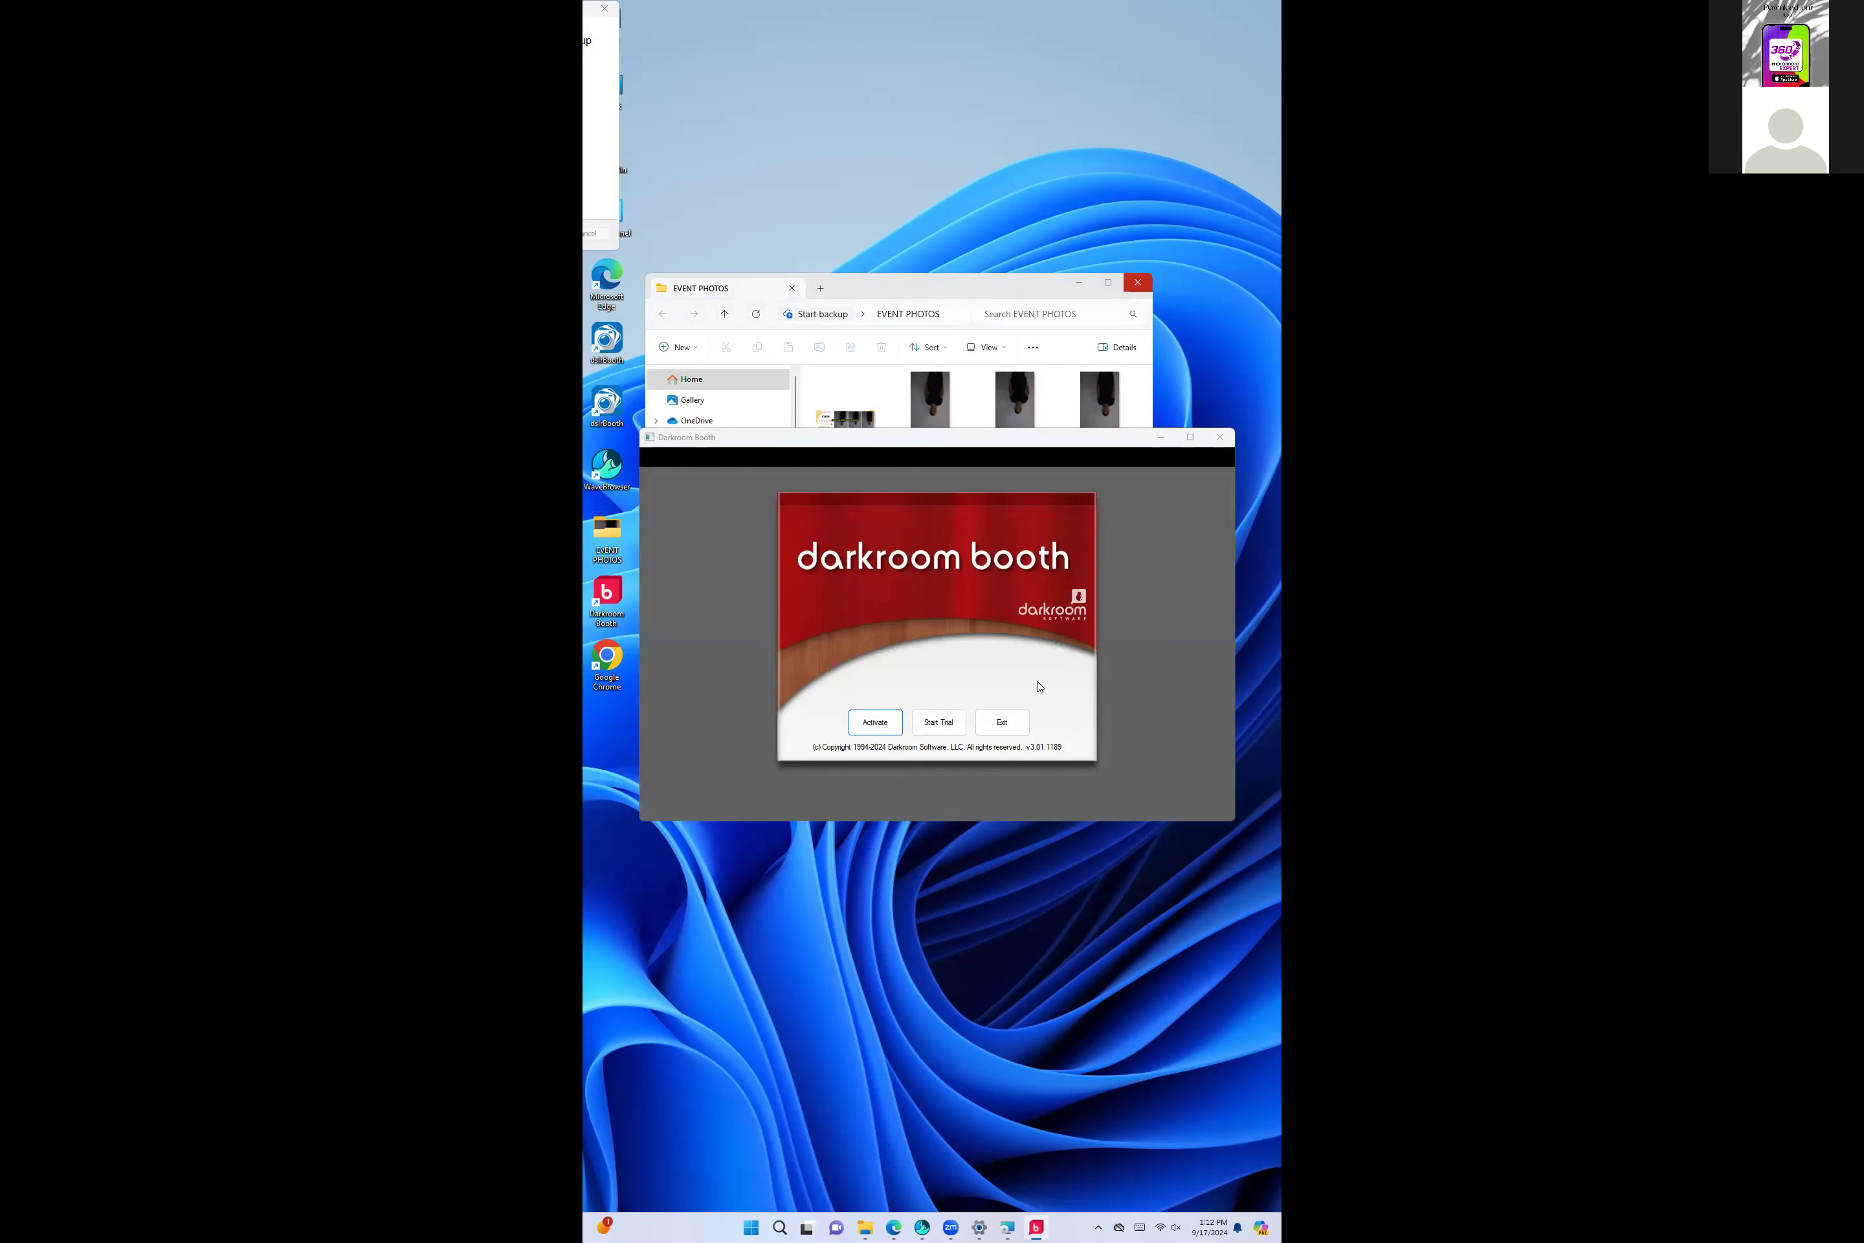
# Start and continue the Darkroom Booth trial, then minimize the EVENT PHOTOS folder window
pyautogui.click(937, 720)
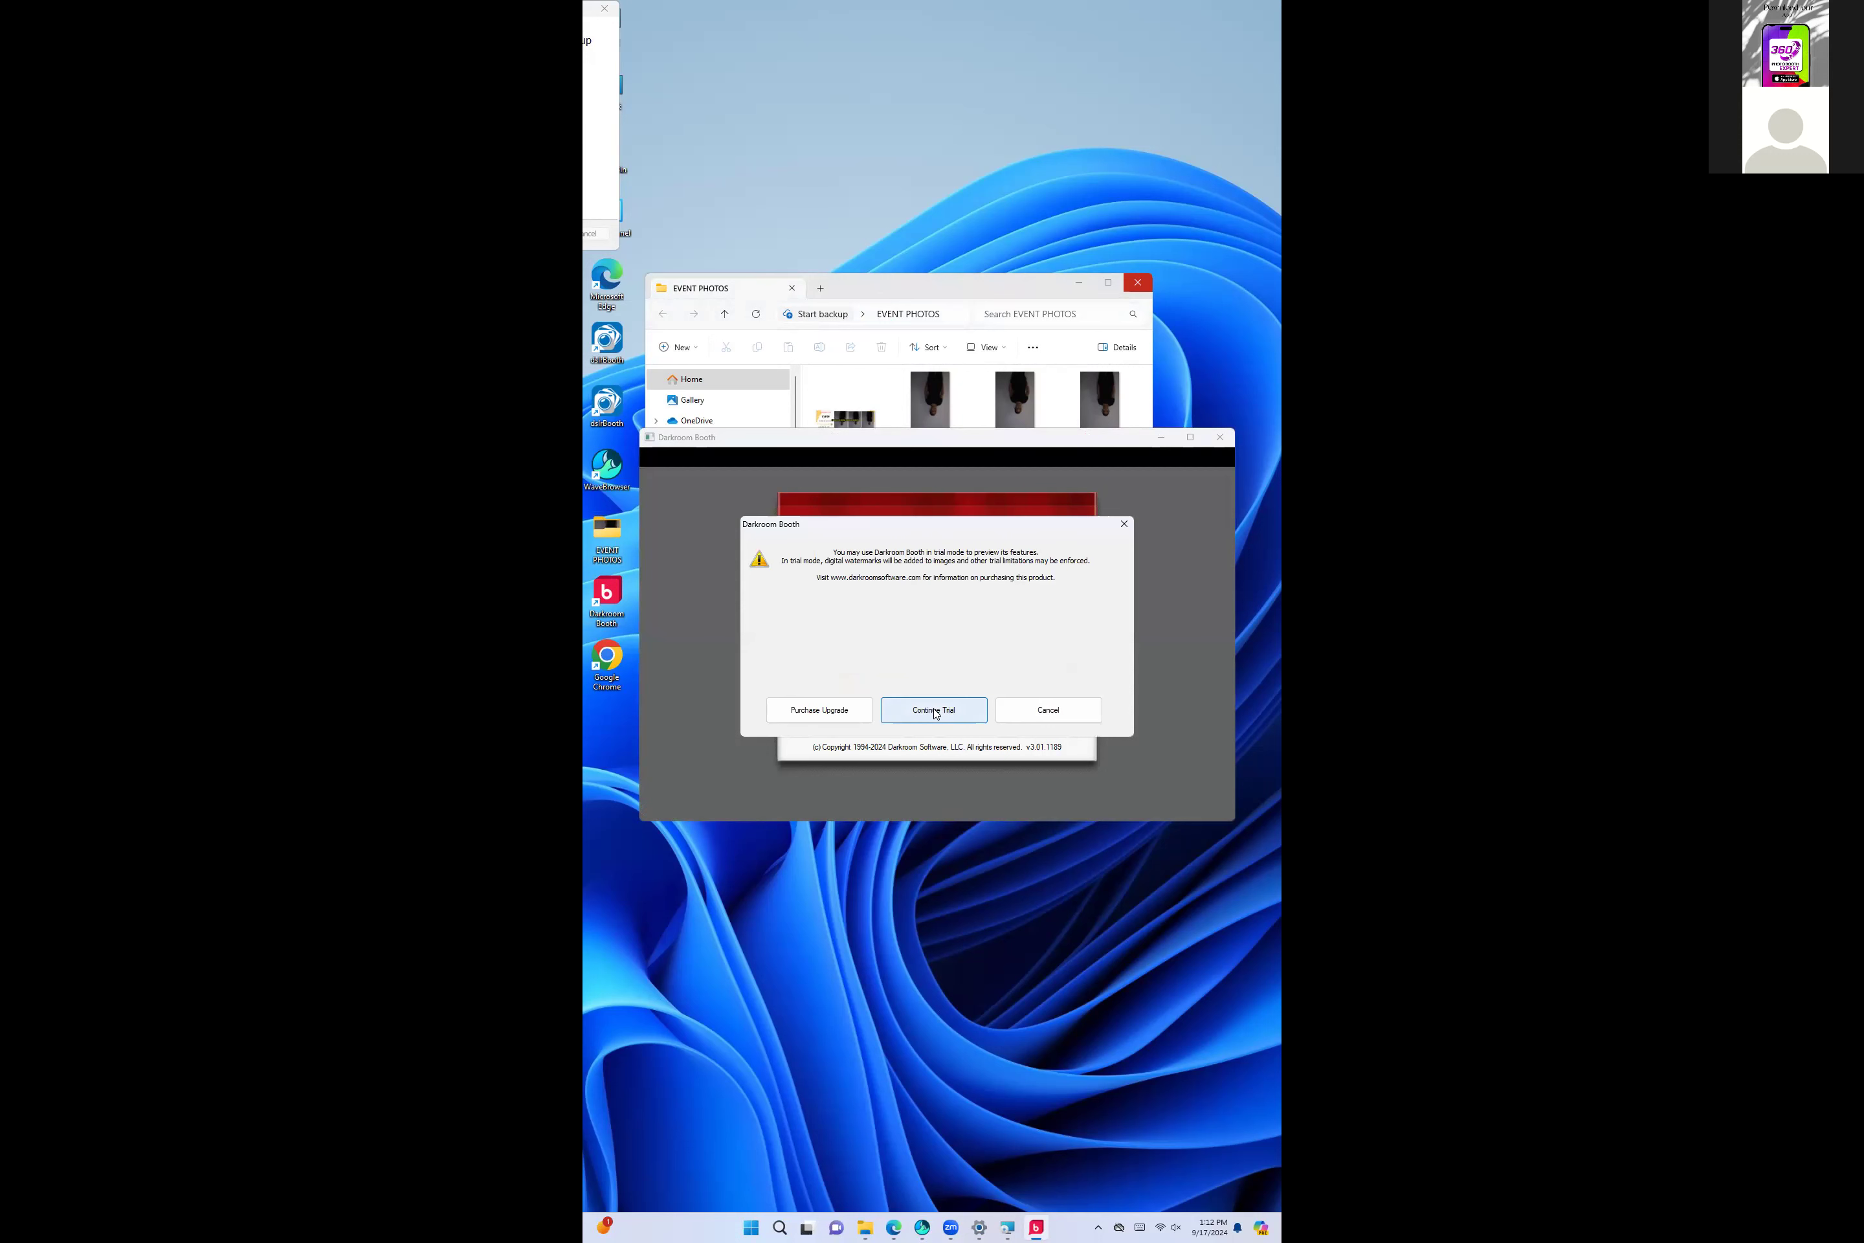
pyautogui.click(935, 712)
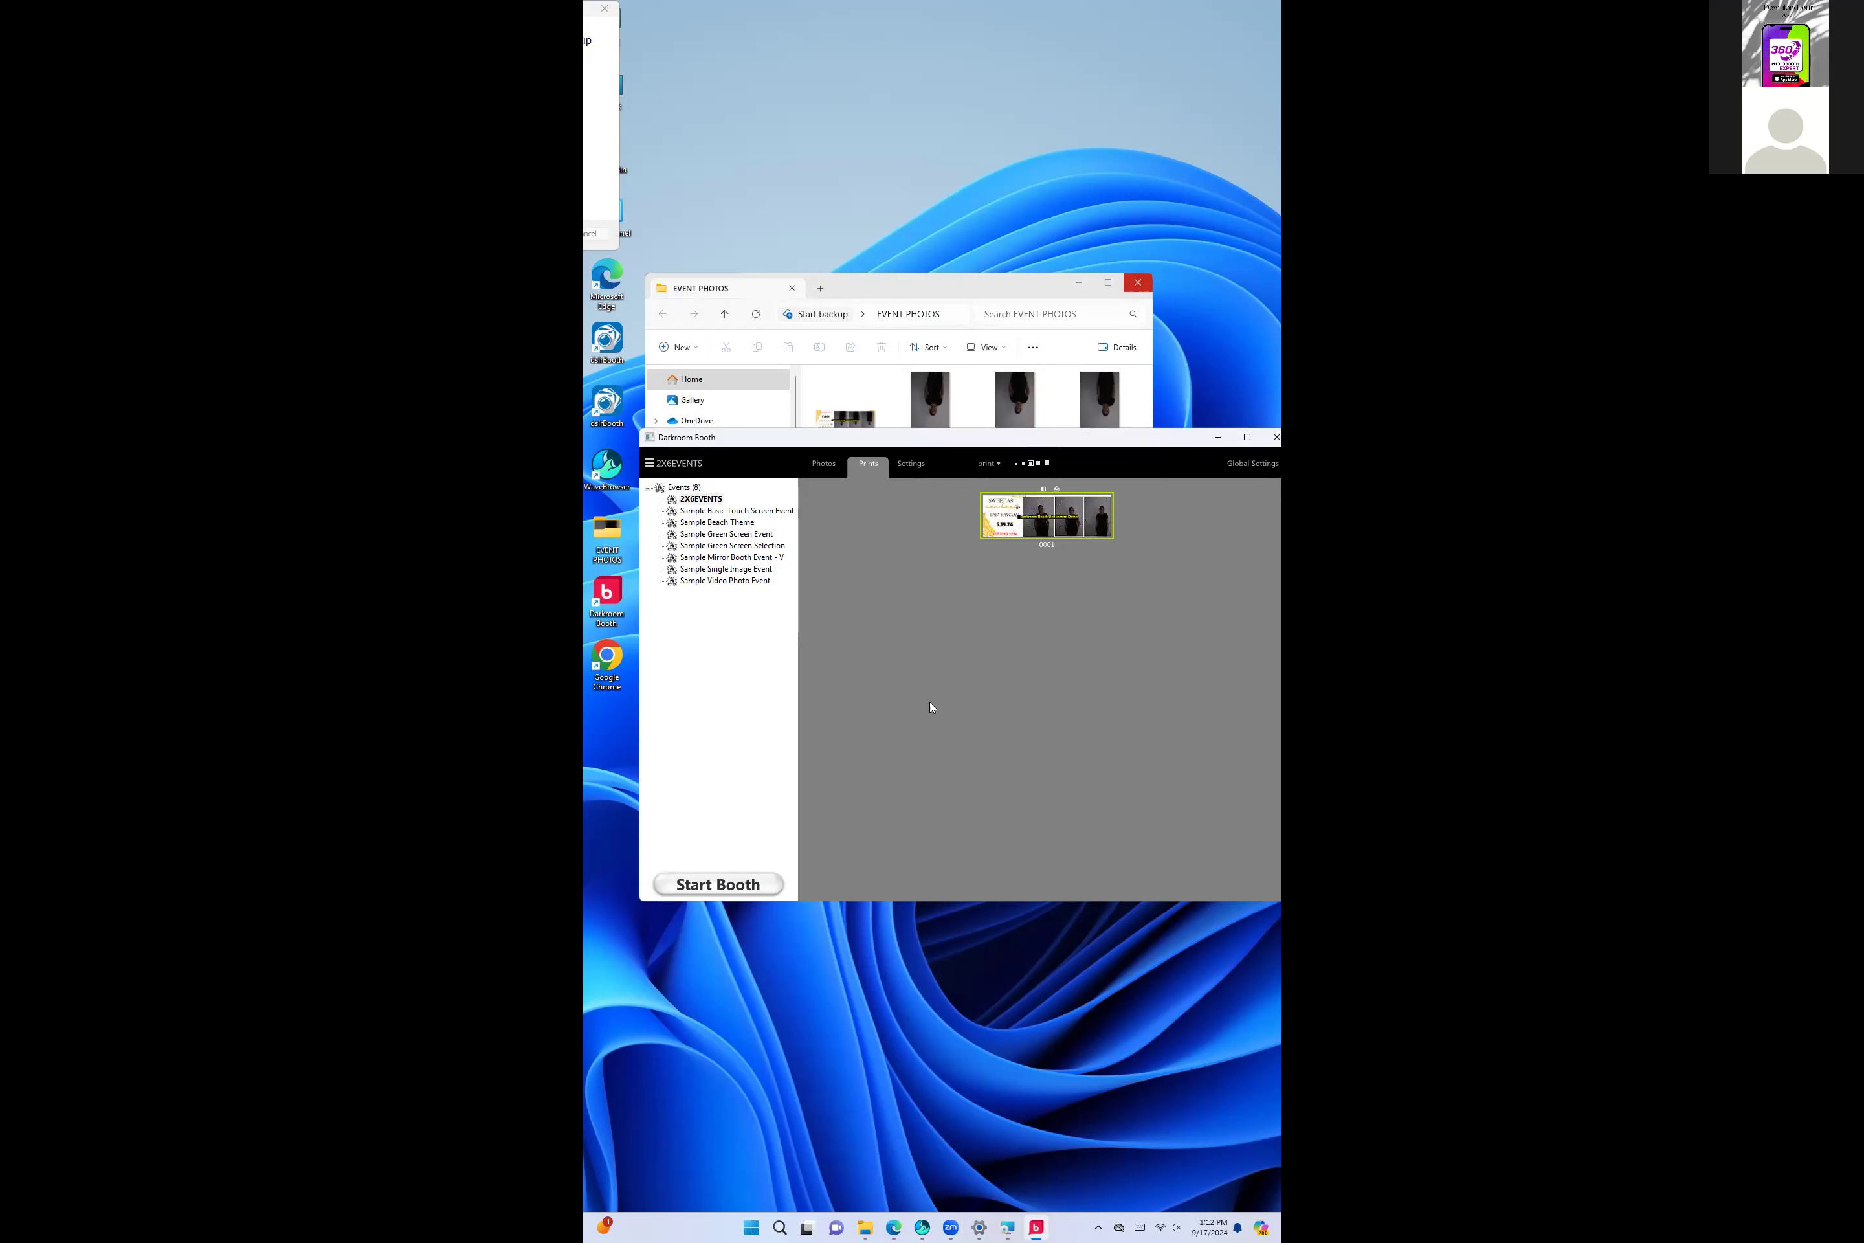
pyautogui.click(650, 465)
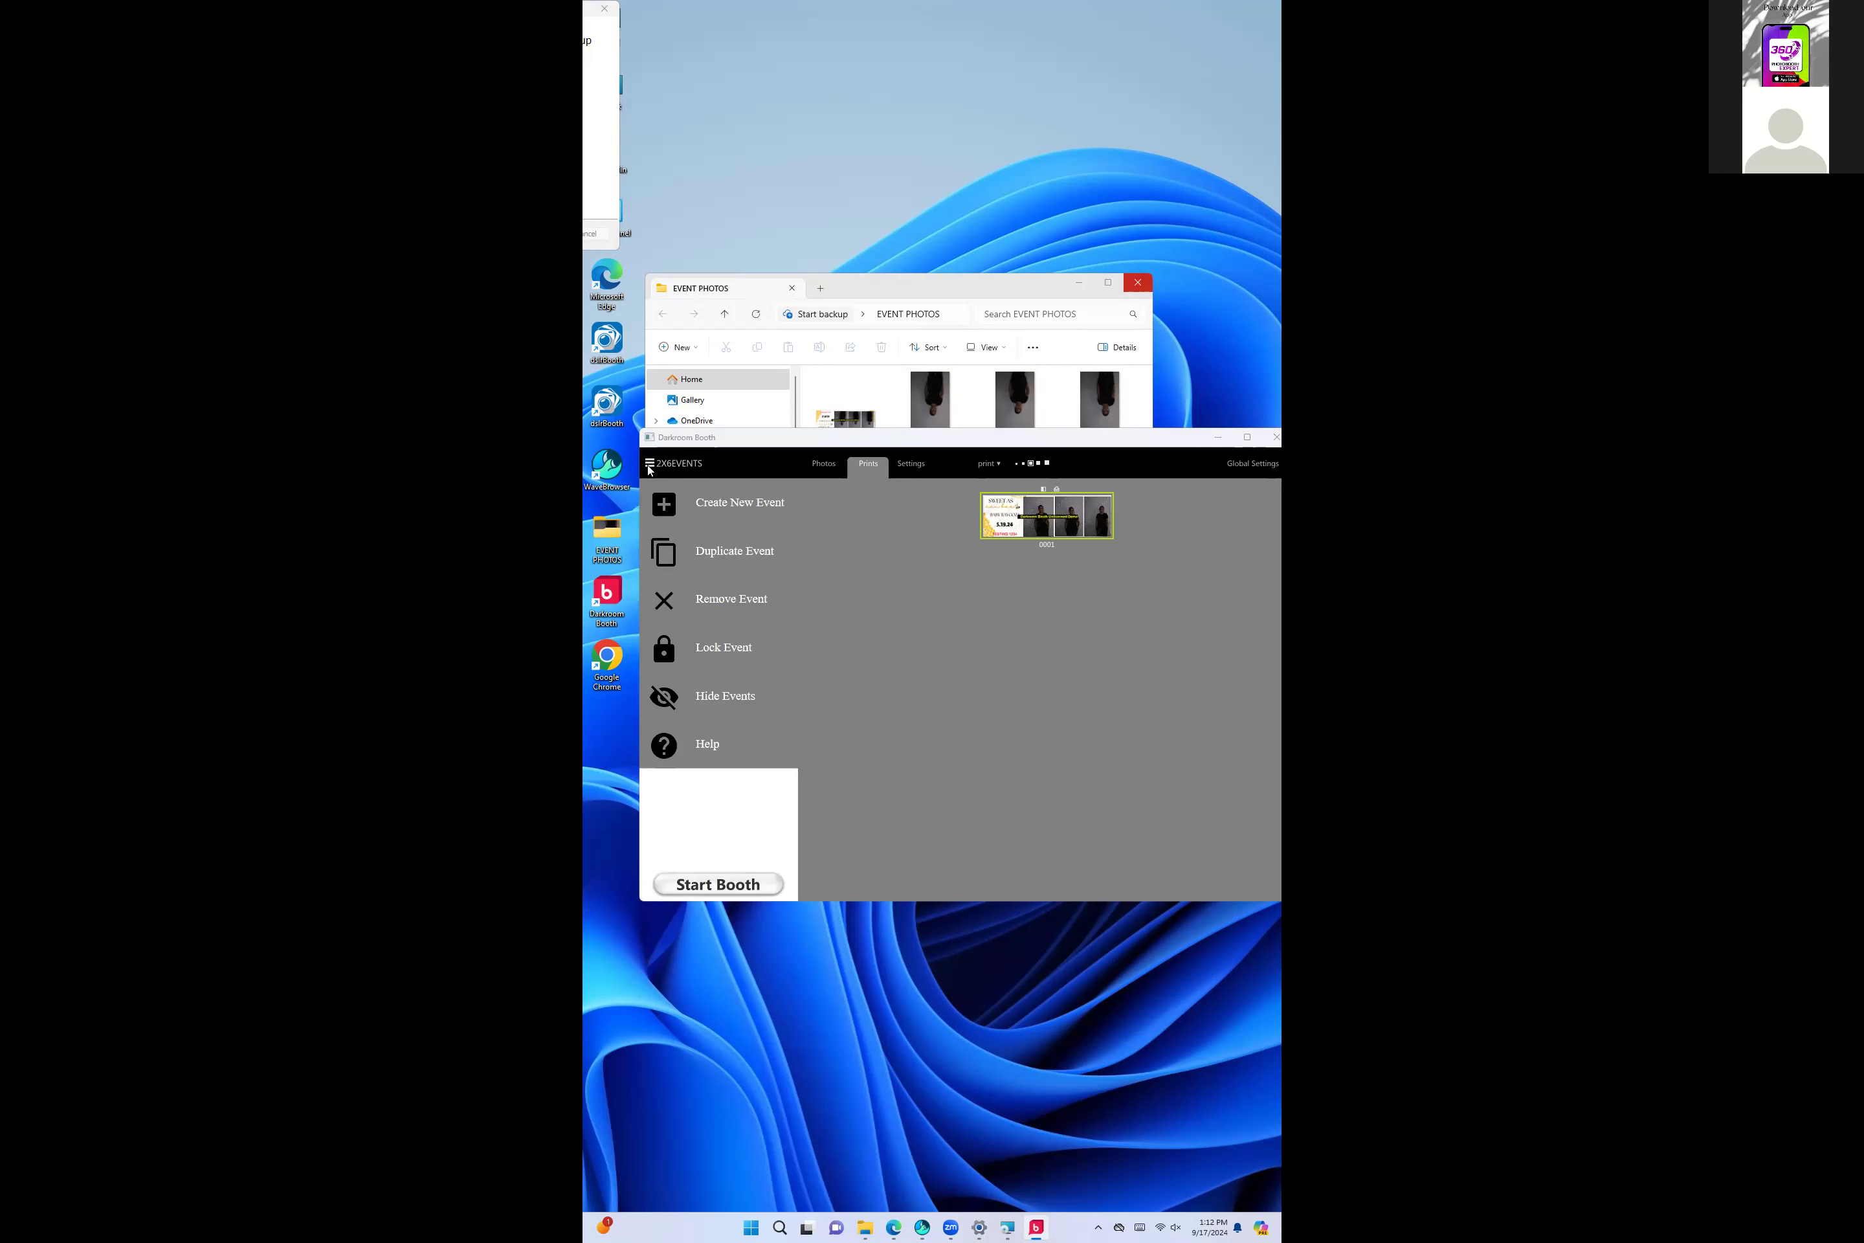
pyautogui.hotkey('alt', 'Tab')
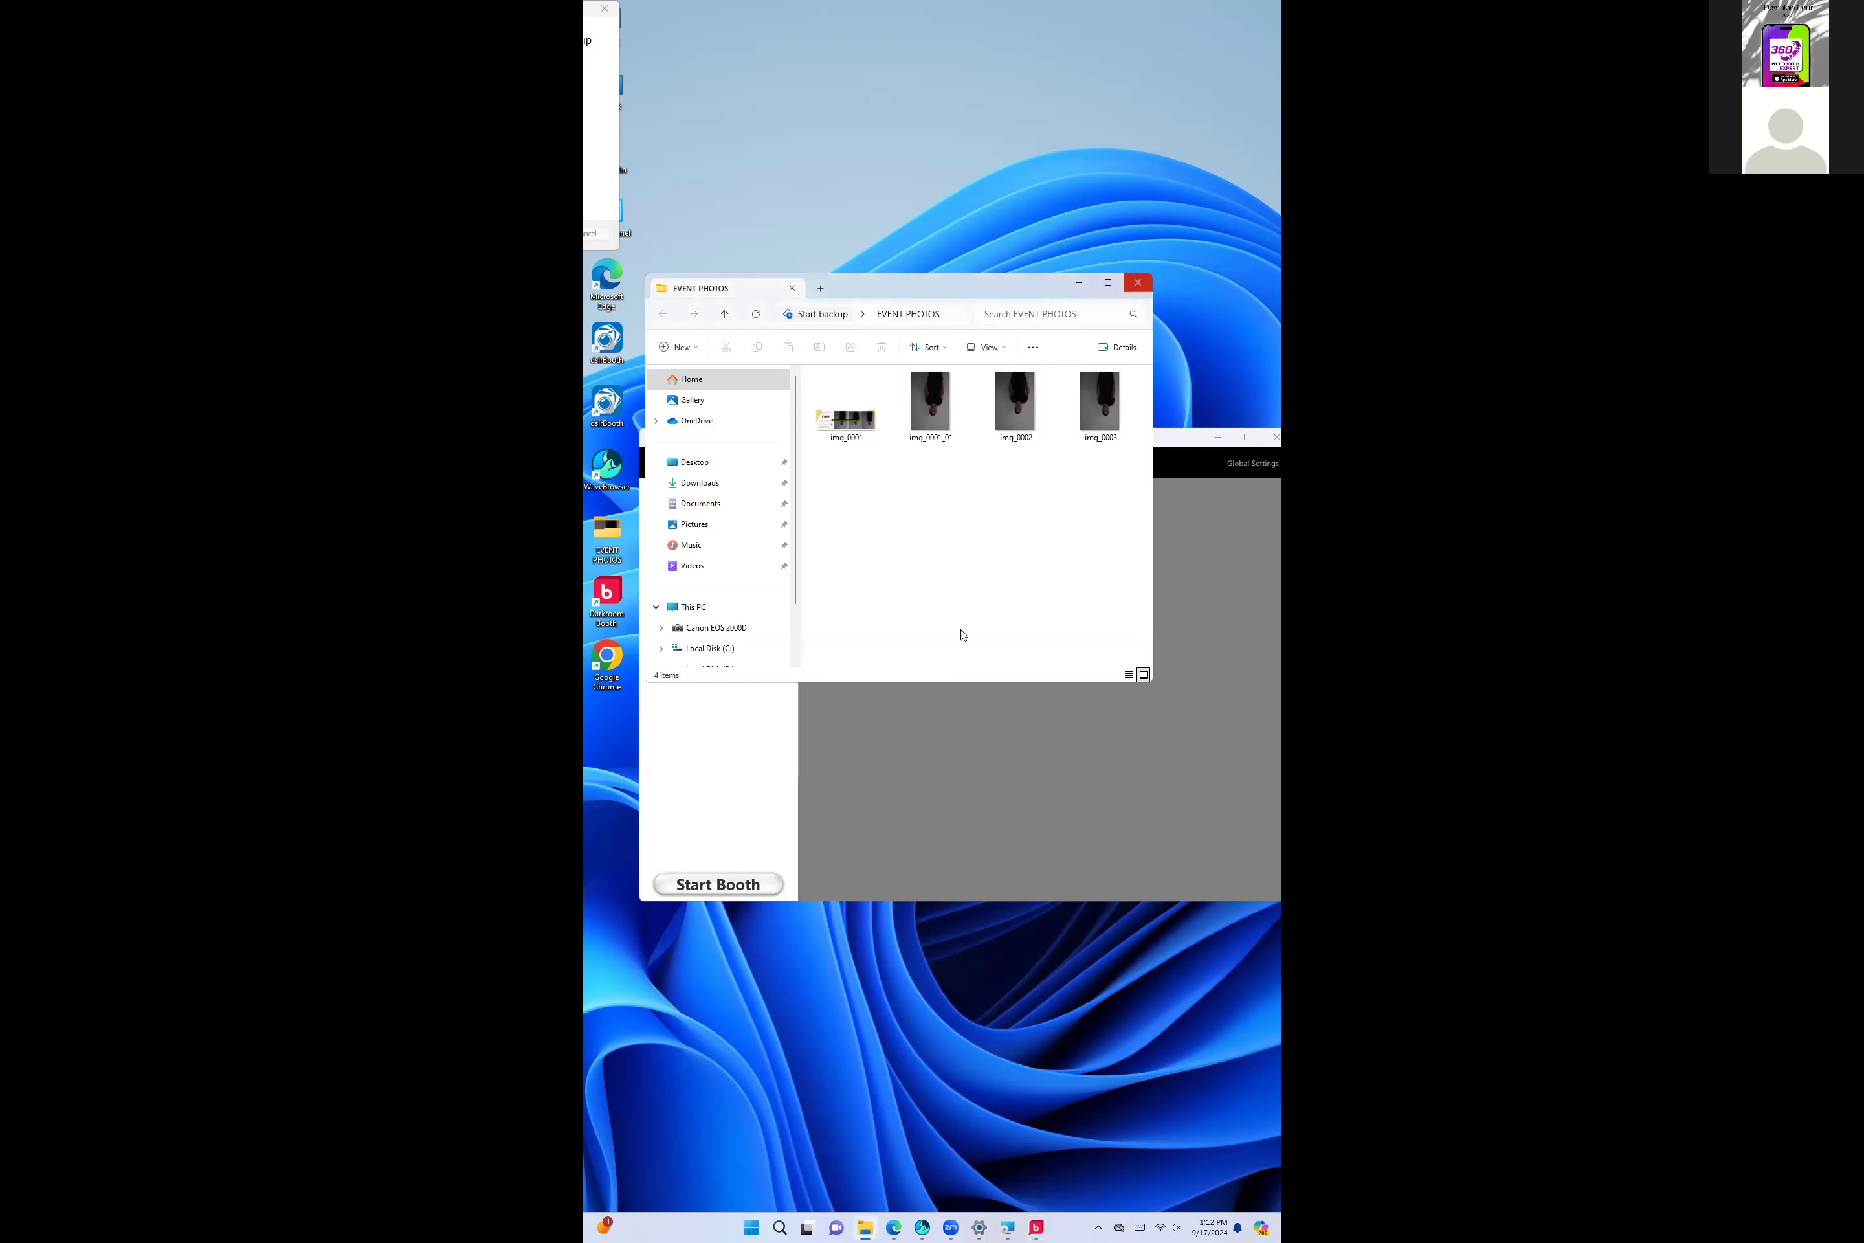
pyautogui.click(1078, 282)
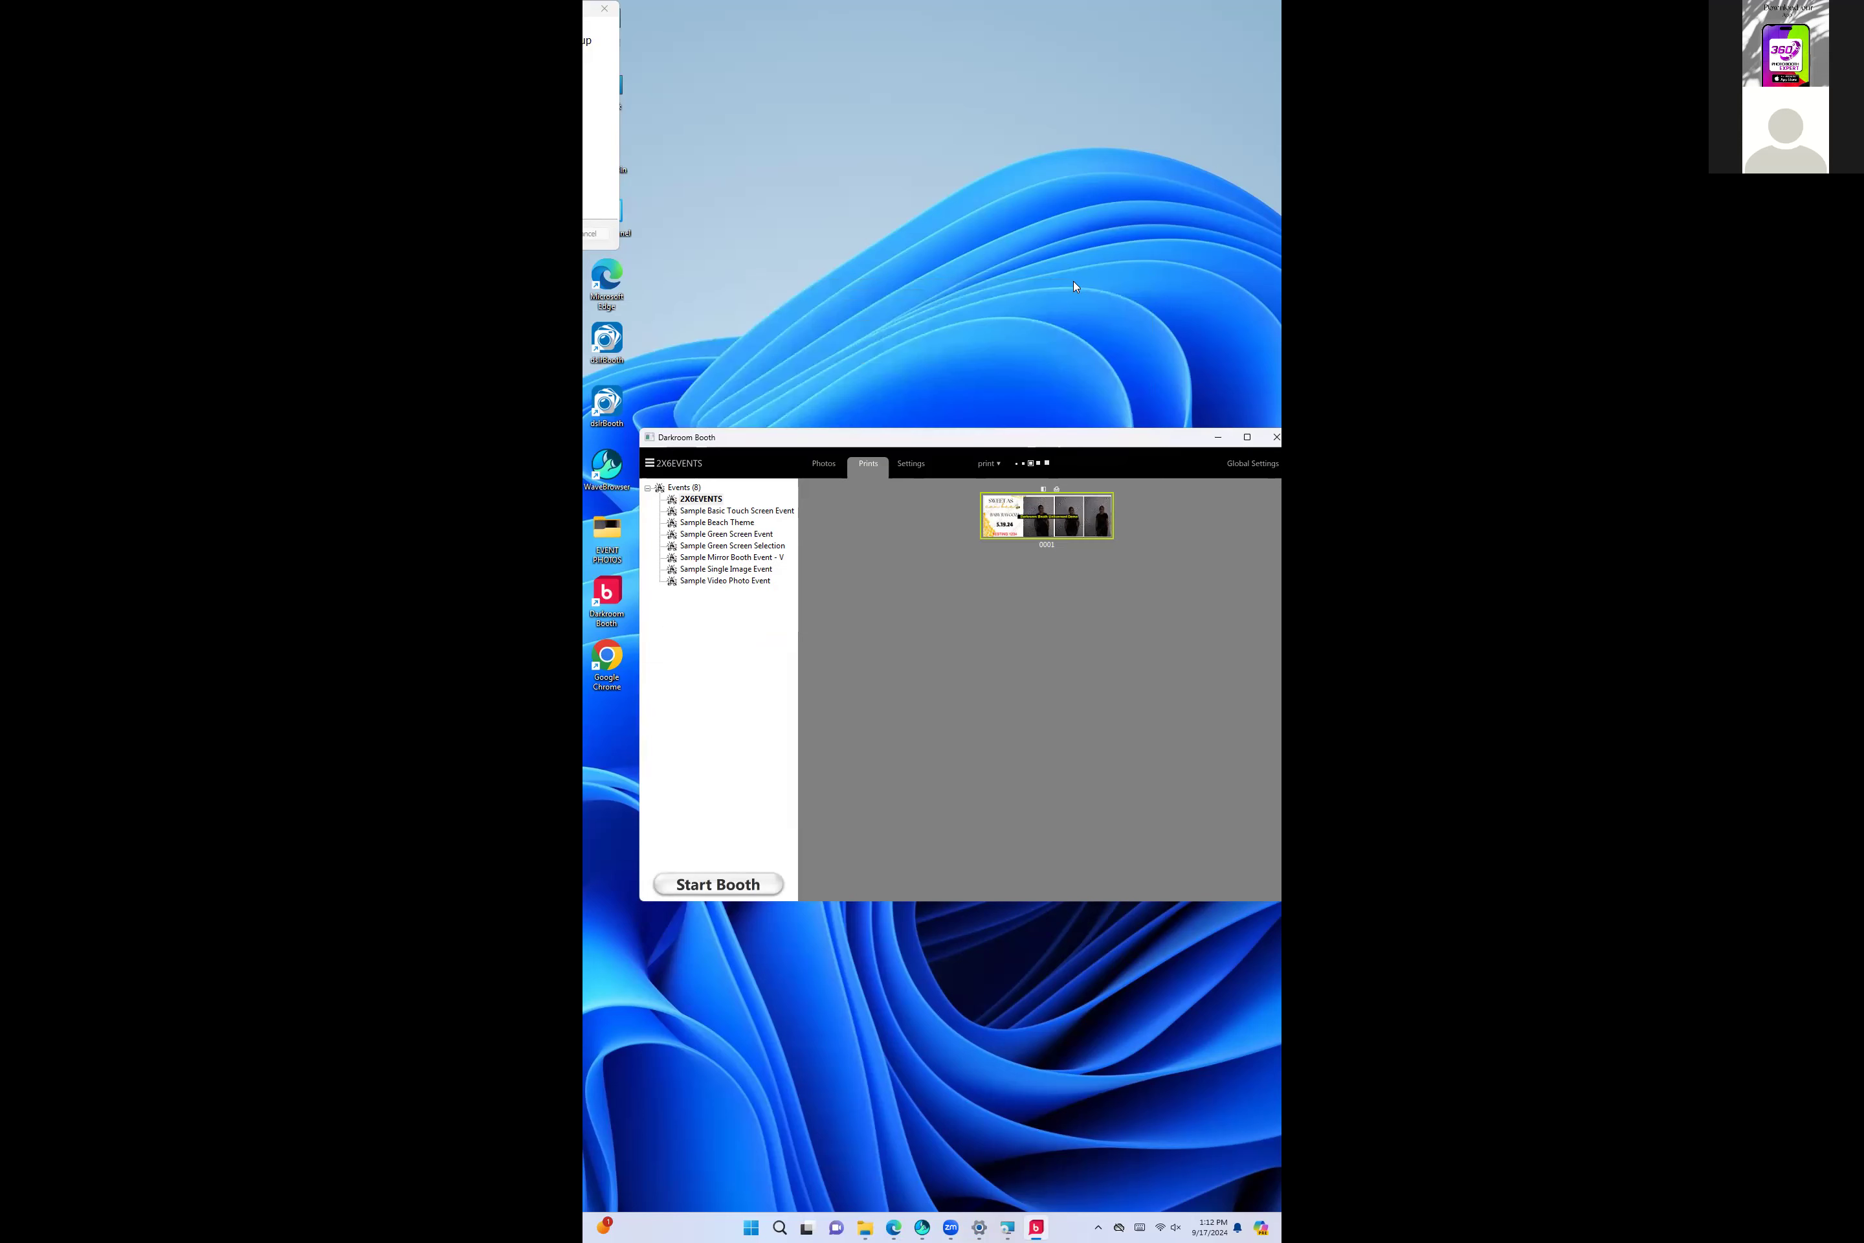
# Check the global Printer Options, then show the 2X6EVENTS event's settings
pyautogui.click(1244, 463)
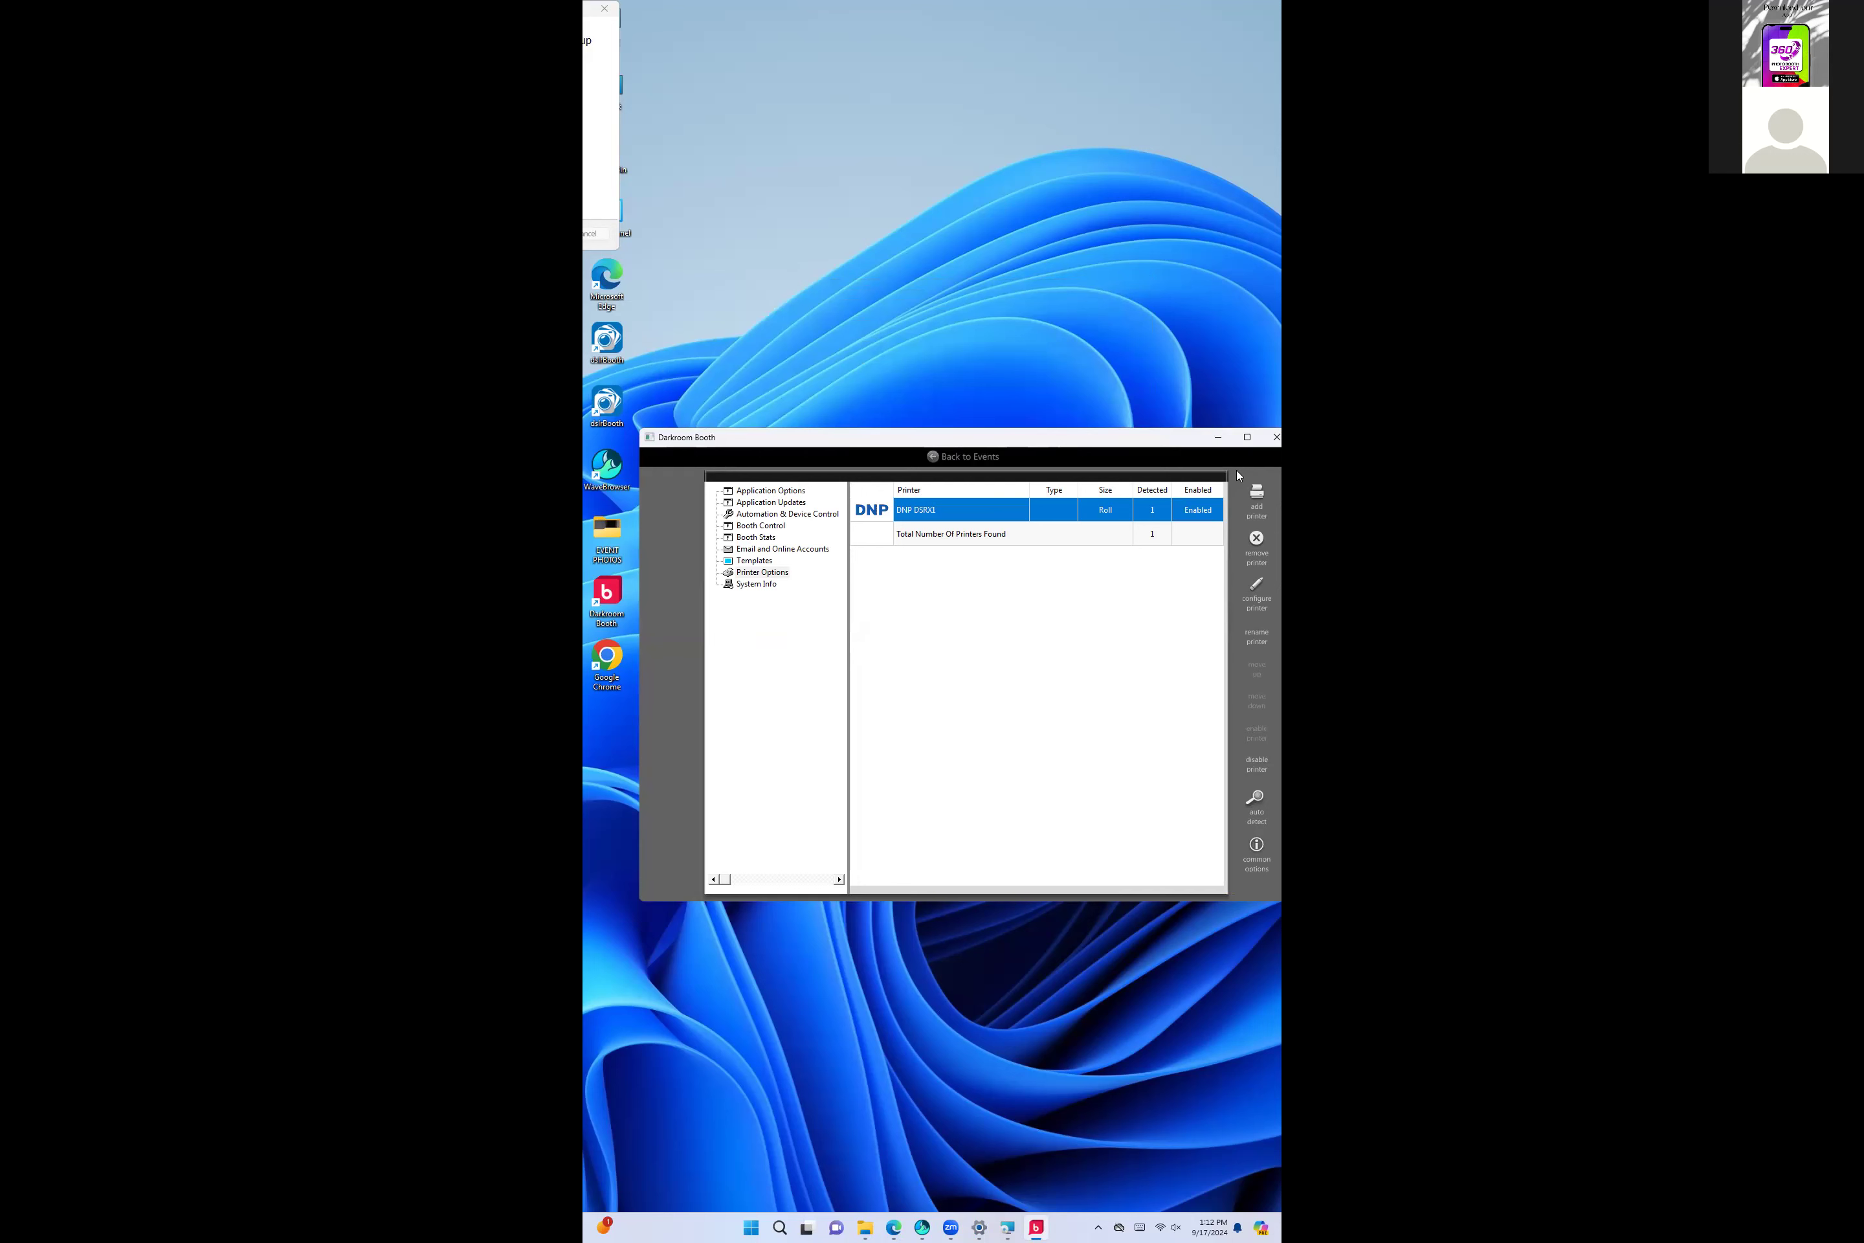
pyautogui.click(934, 457)
pyautogui.click(712, 501)
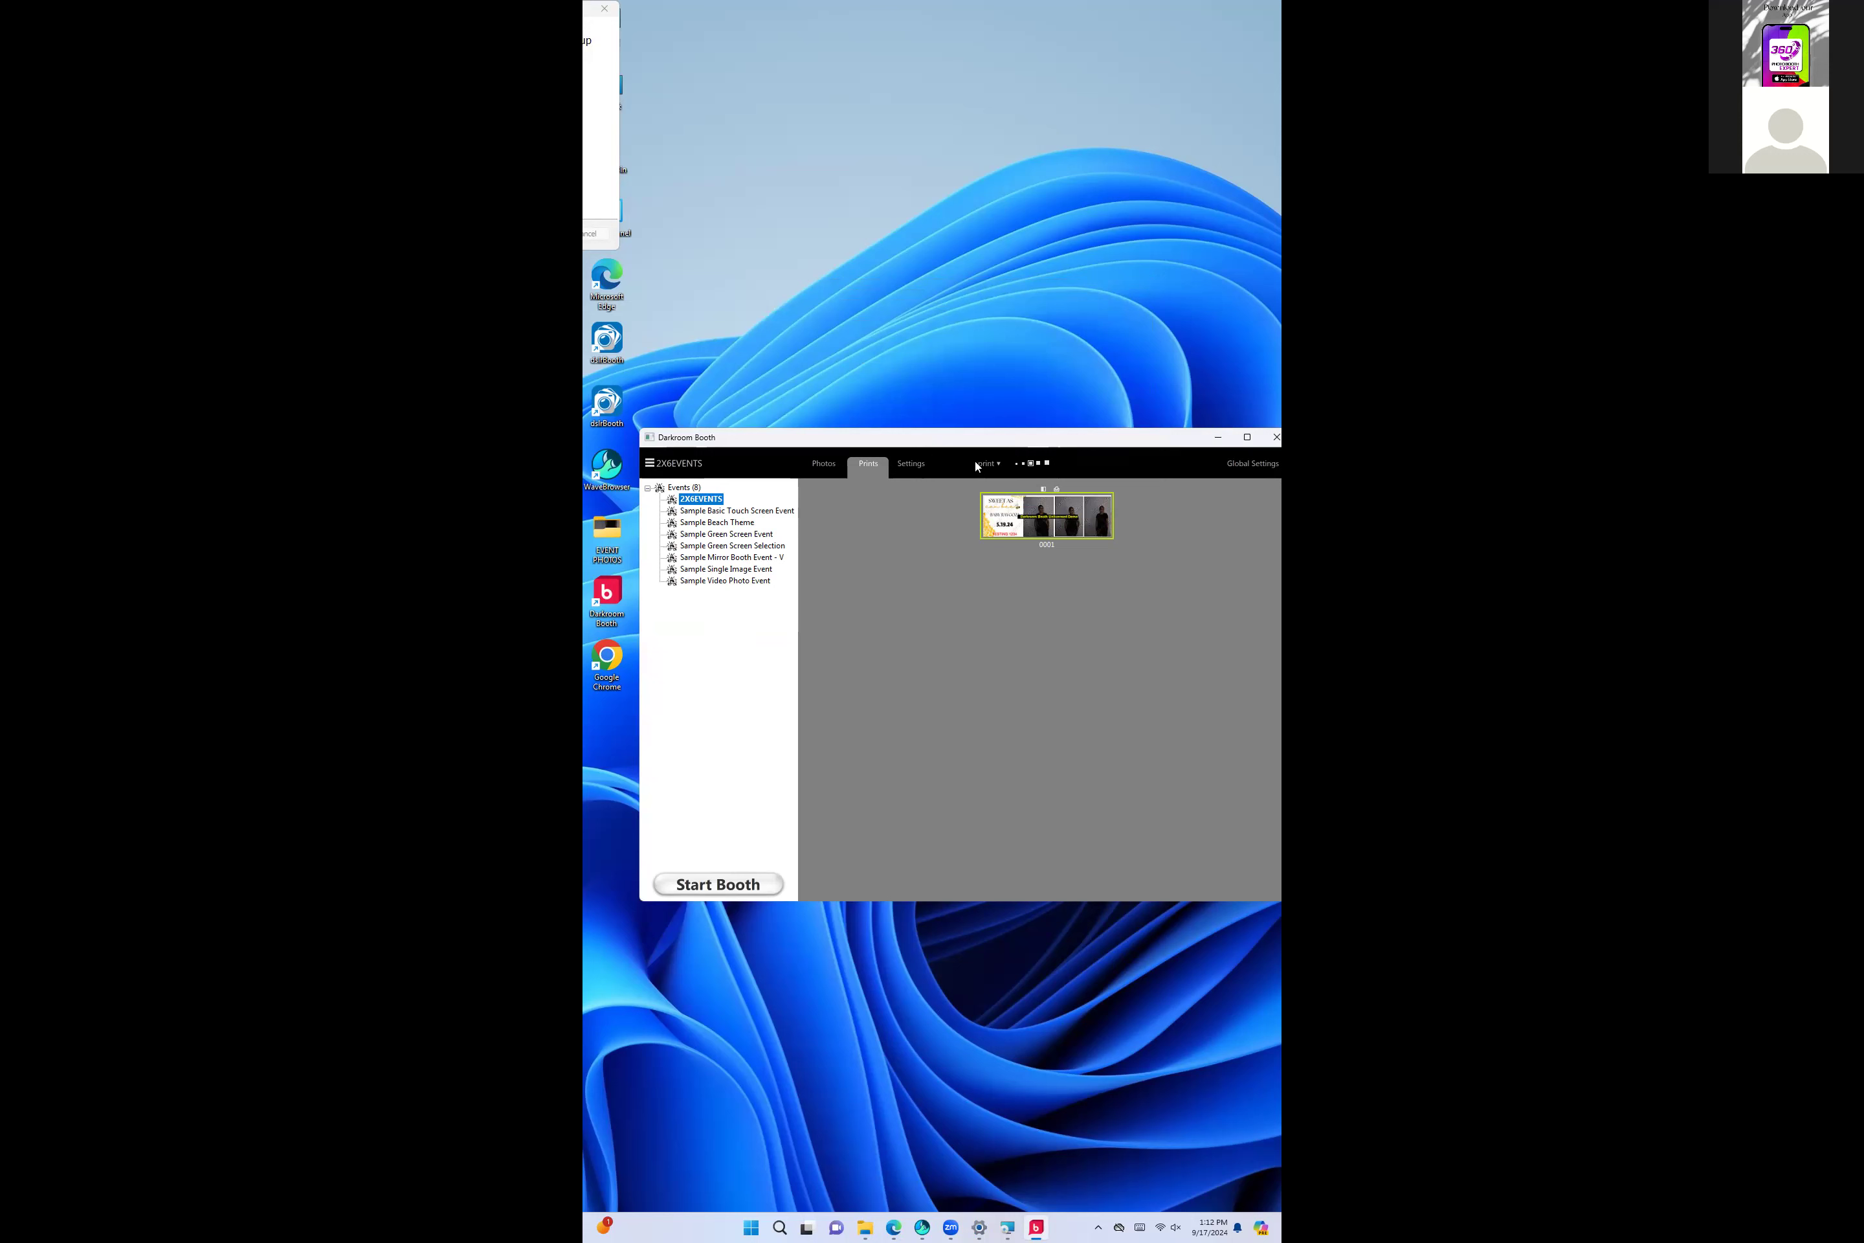
pyautogui.click(912, 464)
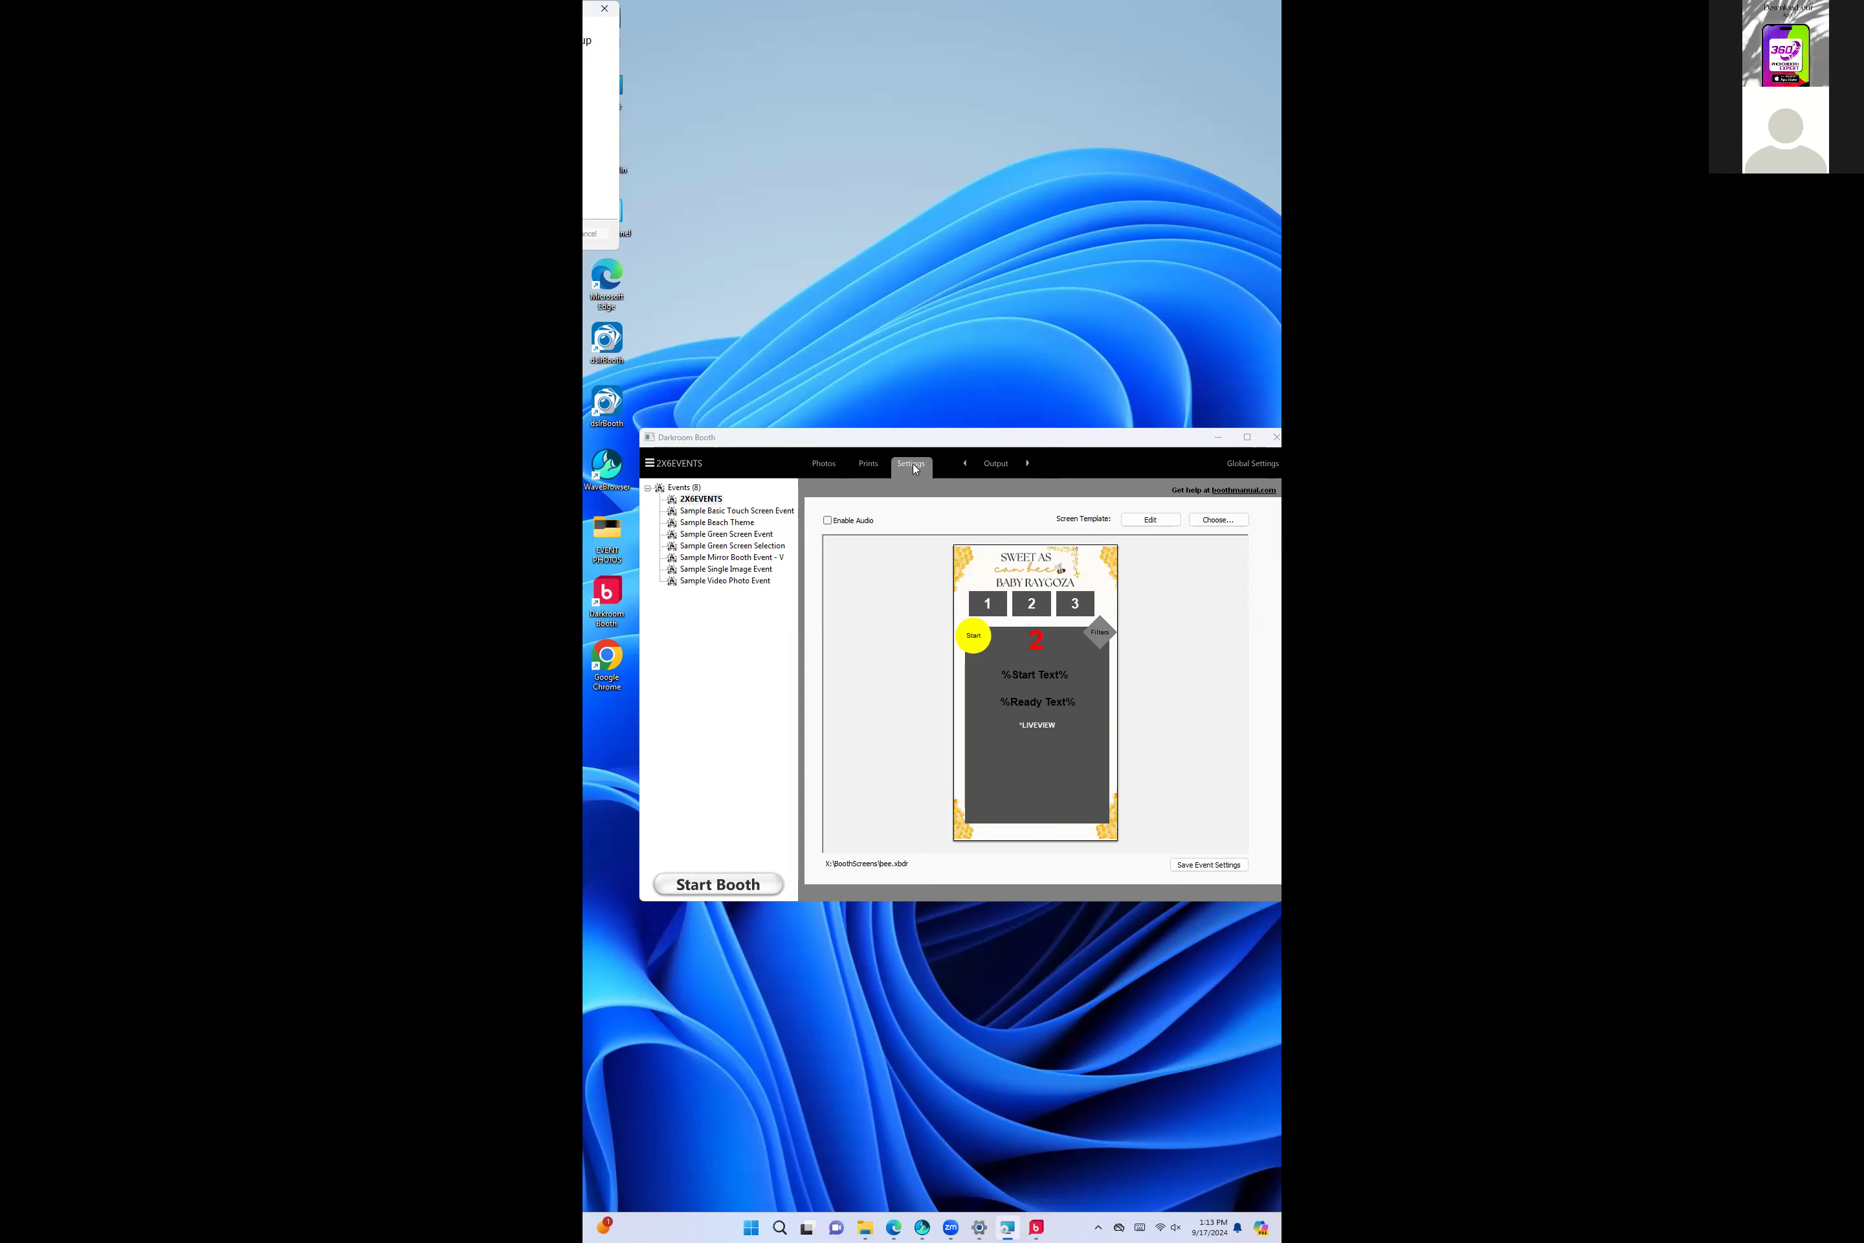
# Open the 2X6EVENTS bee-themed countdown screen template for editing from Settings > Screens
pyautogui.click(914, 468)
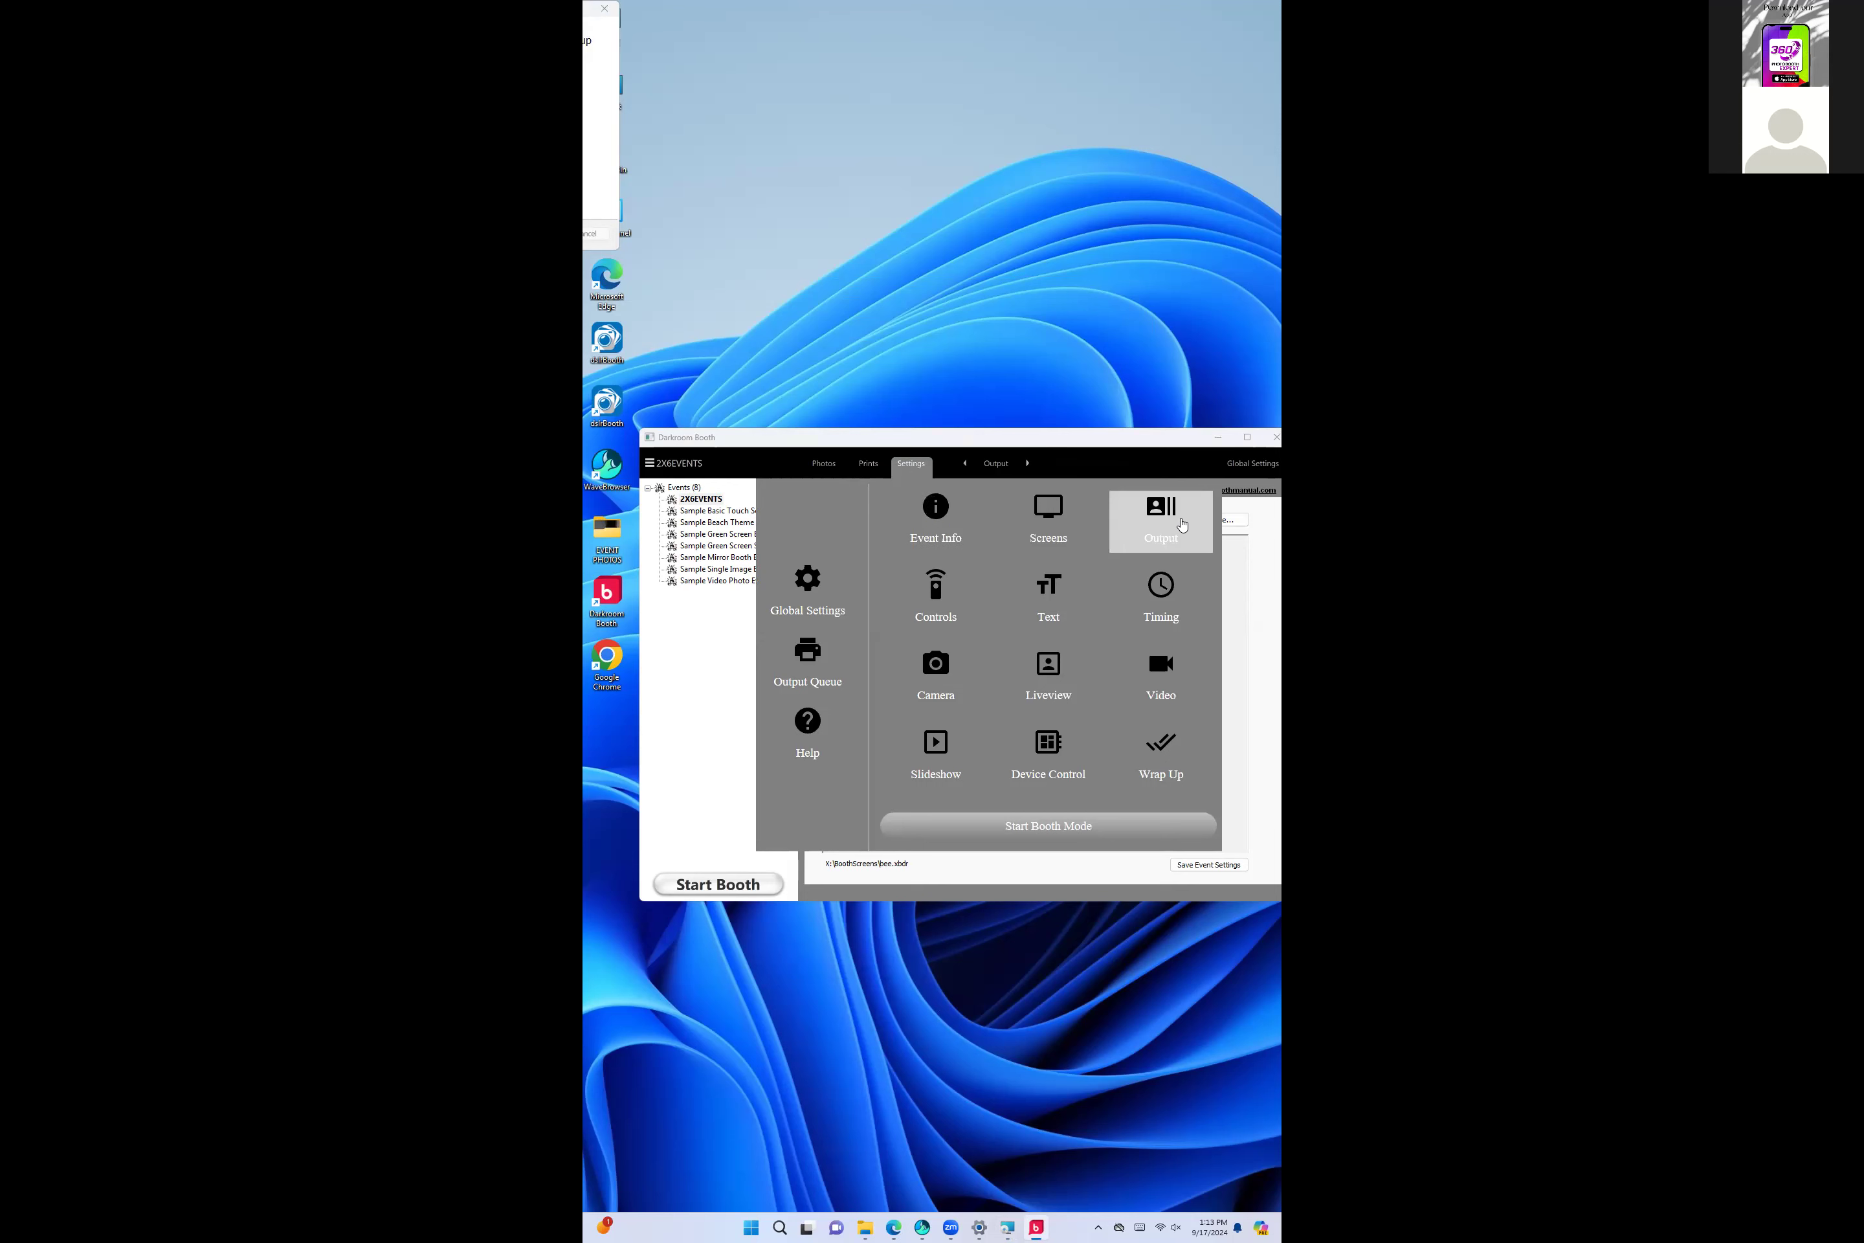
pyautogui.click(1046, 524)
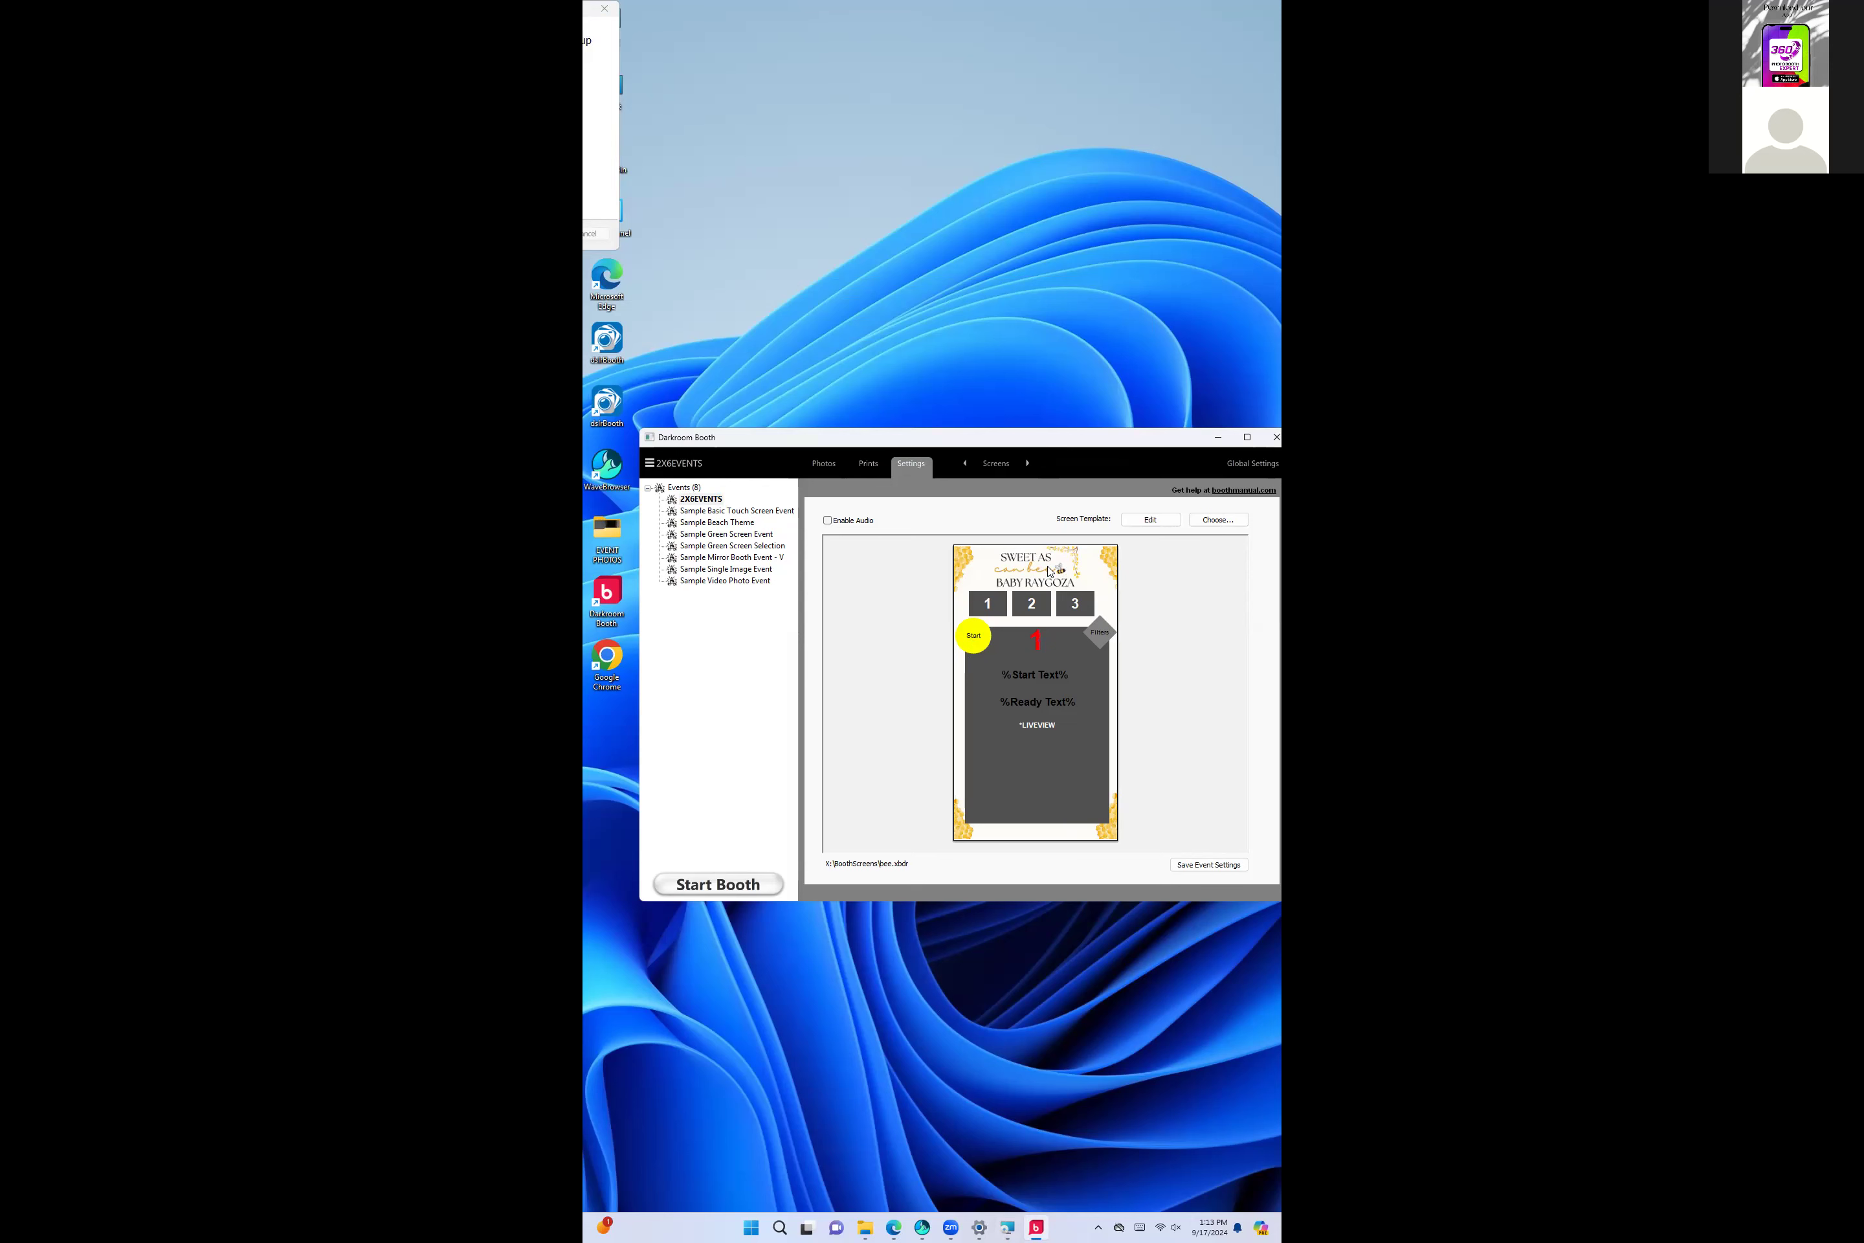
pyautogui.click(1149, 520)
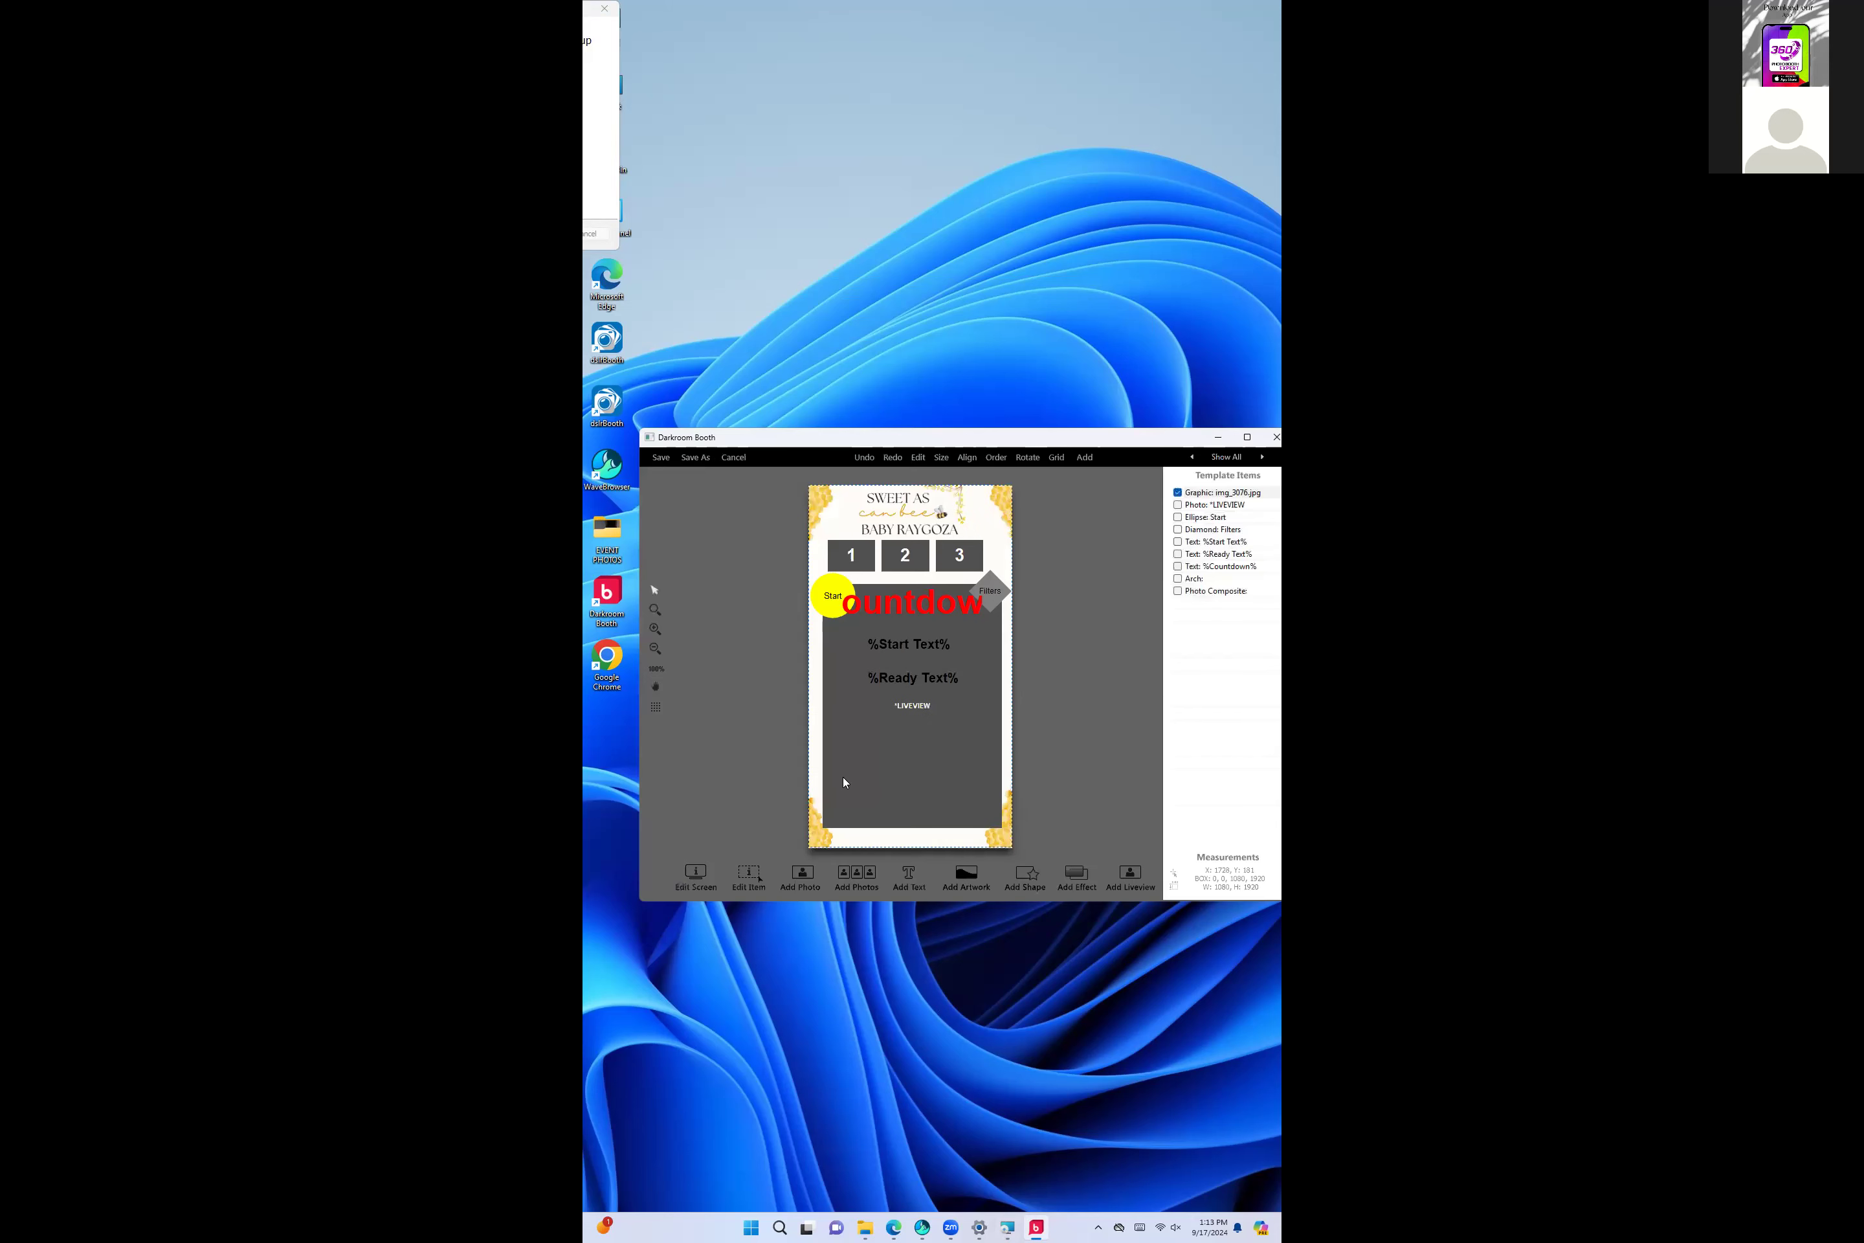
# Reposition the %Countdown% text, settling it lower on the Start and Filters row
pyautogui.click(693, 875)
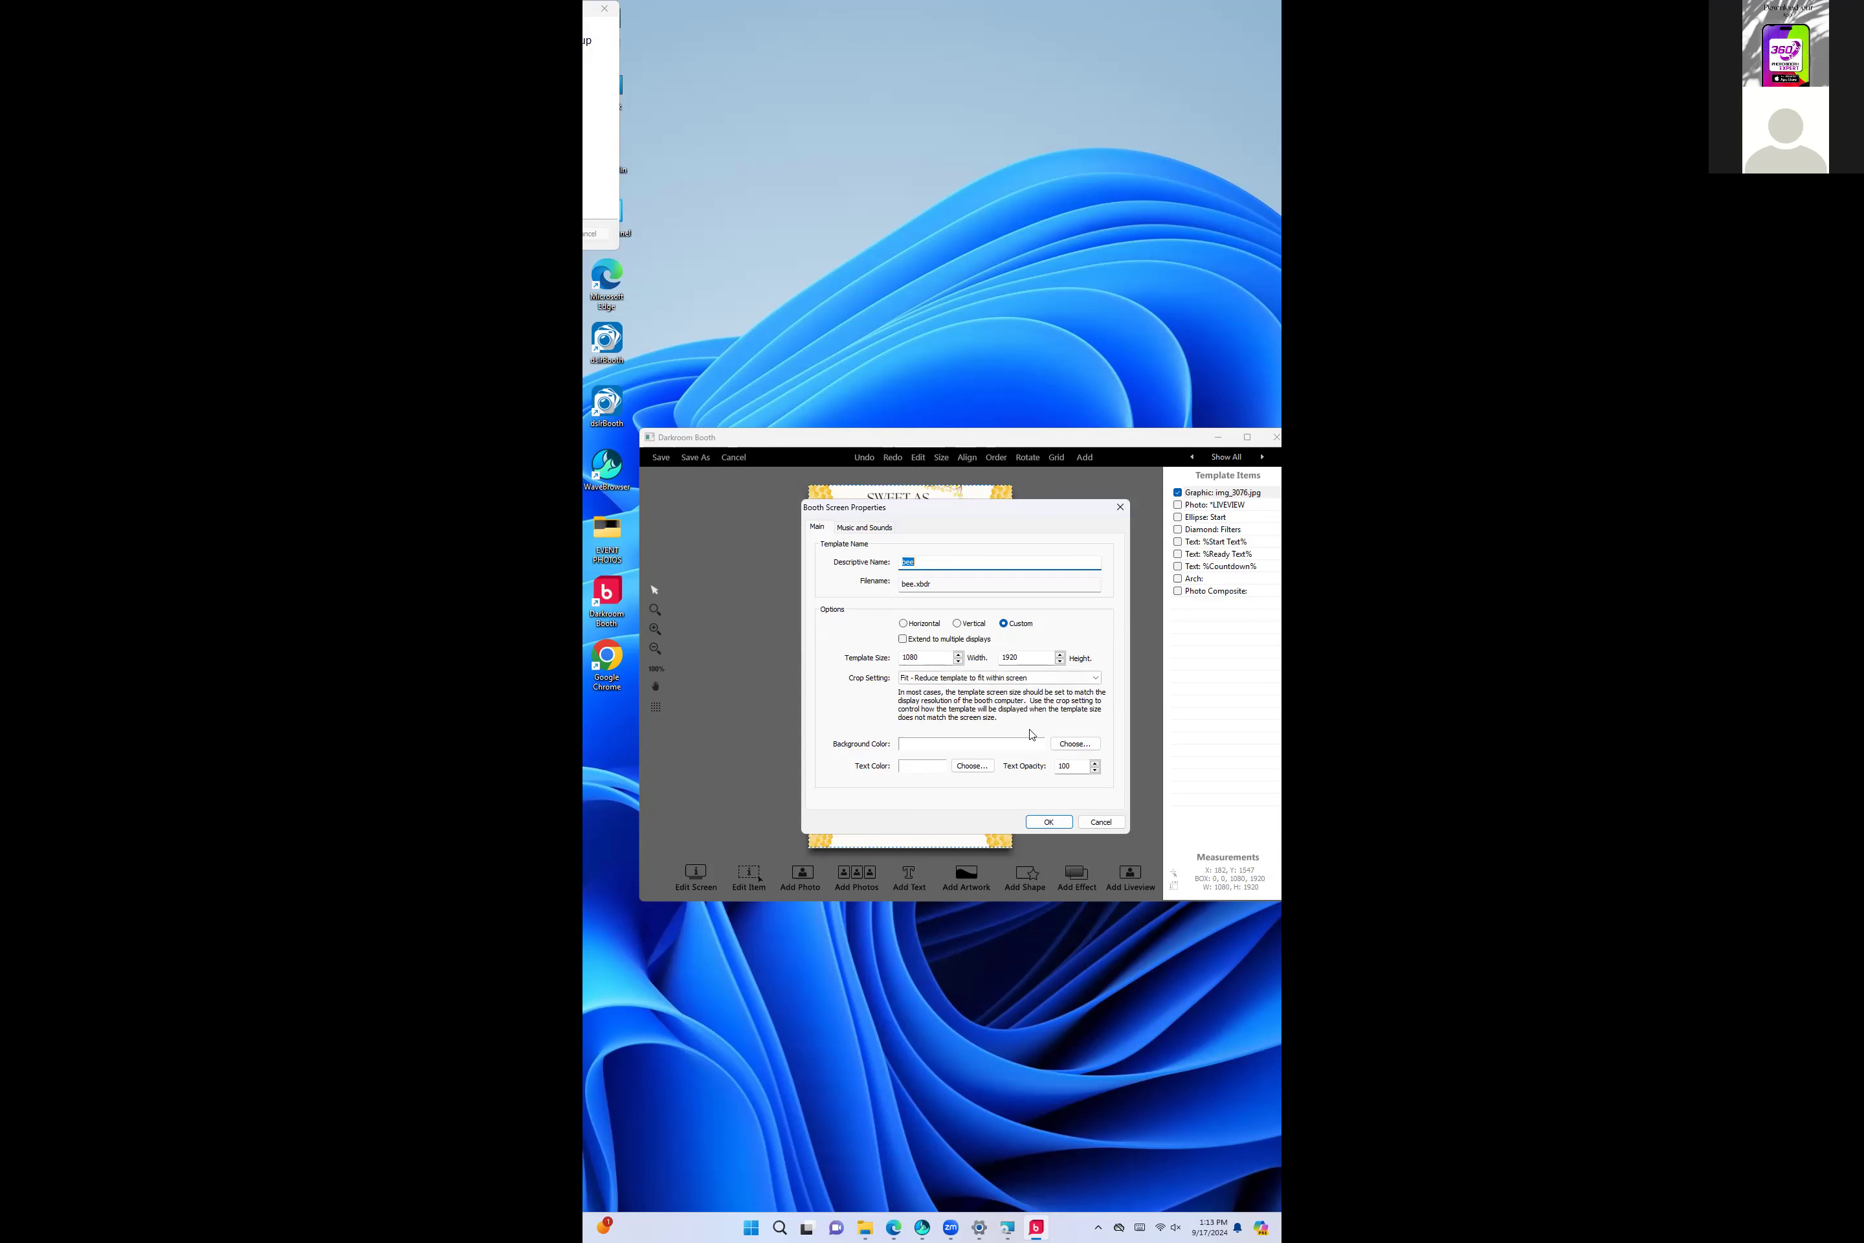
pyautogui.click(1104, 823)
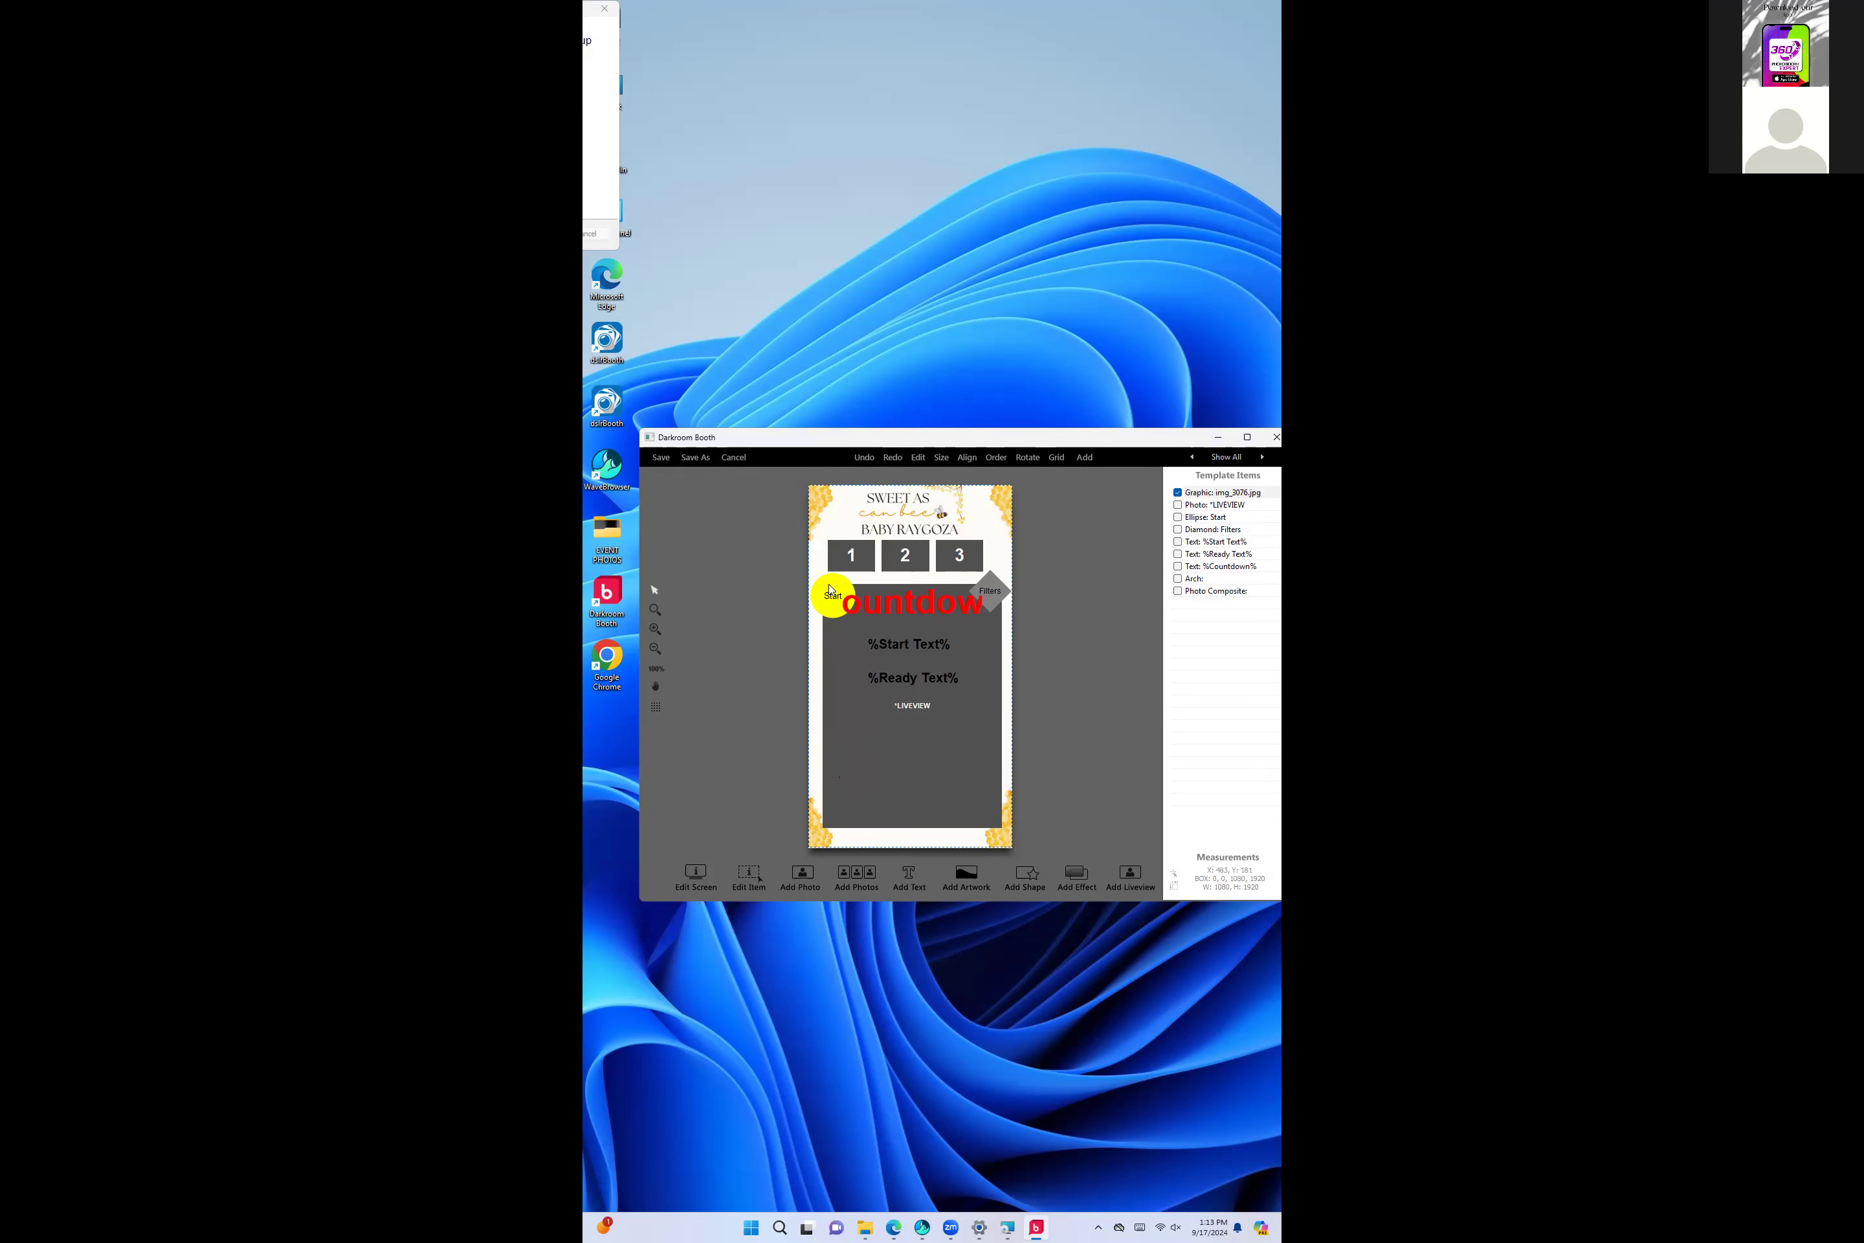
pyautogui.moveTo(909, 580); pyautogui.dragTo(908, 533)
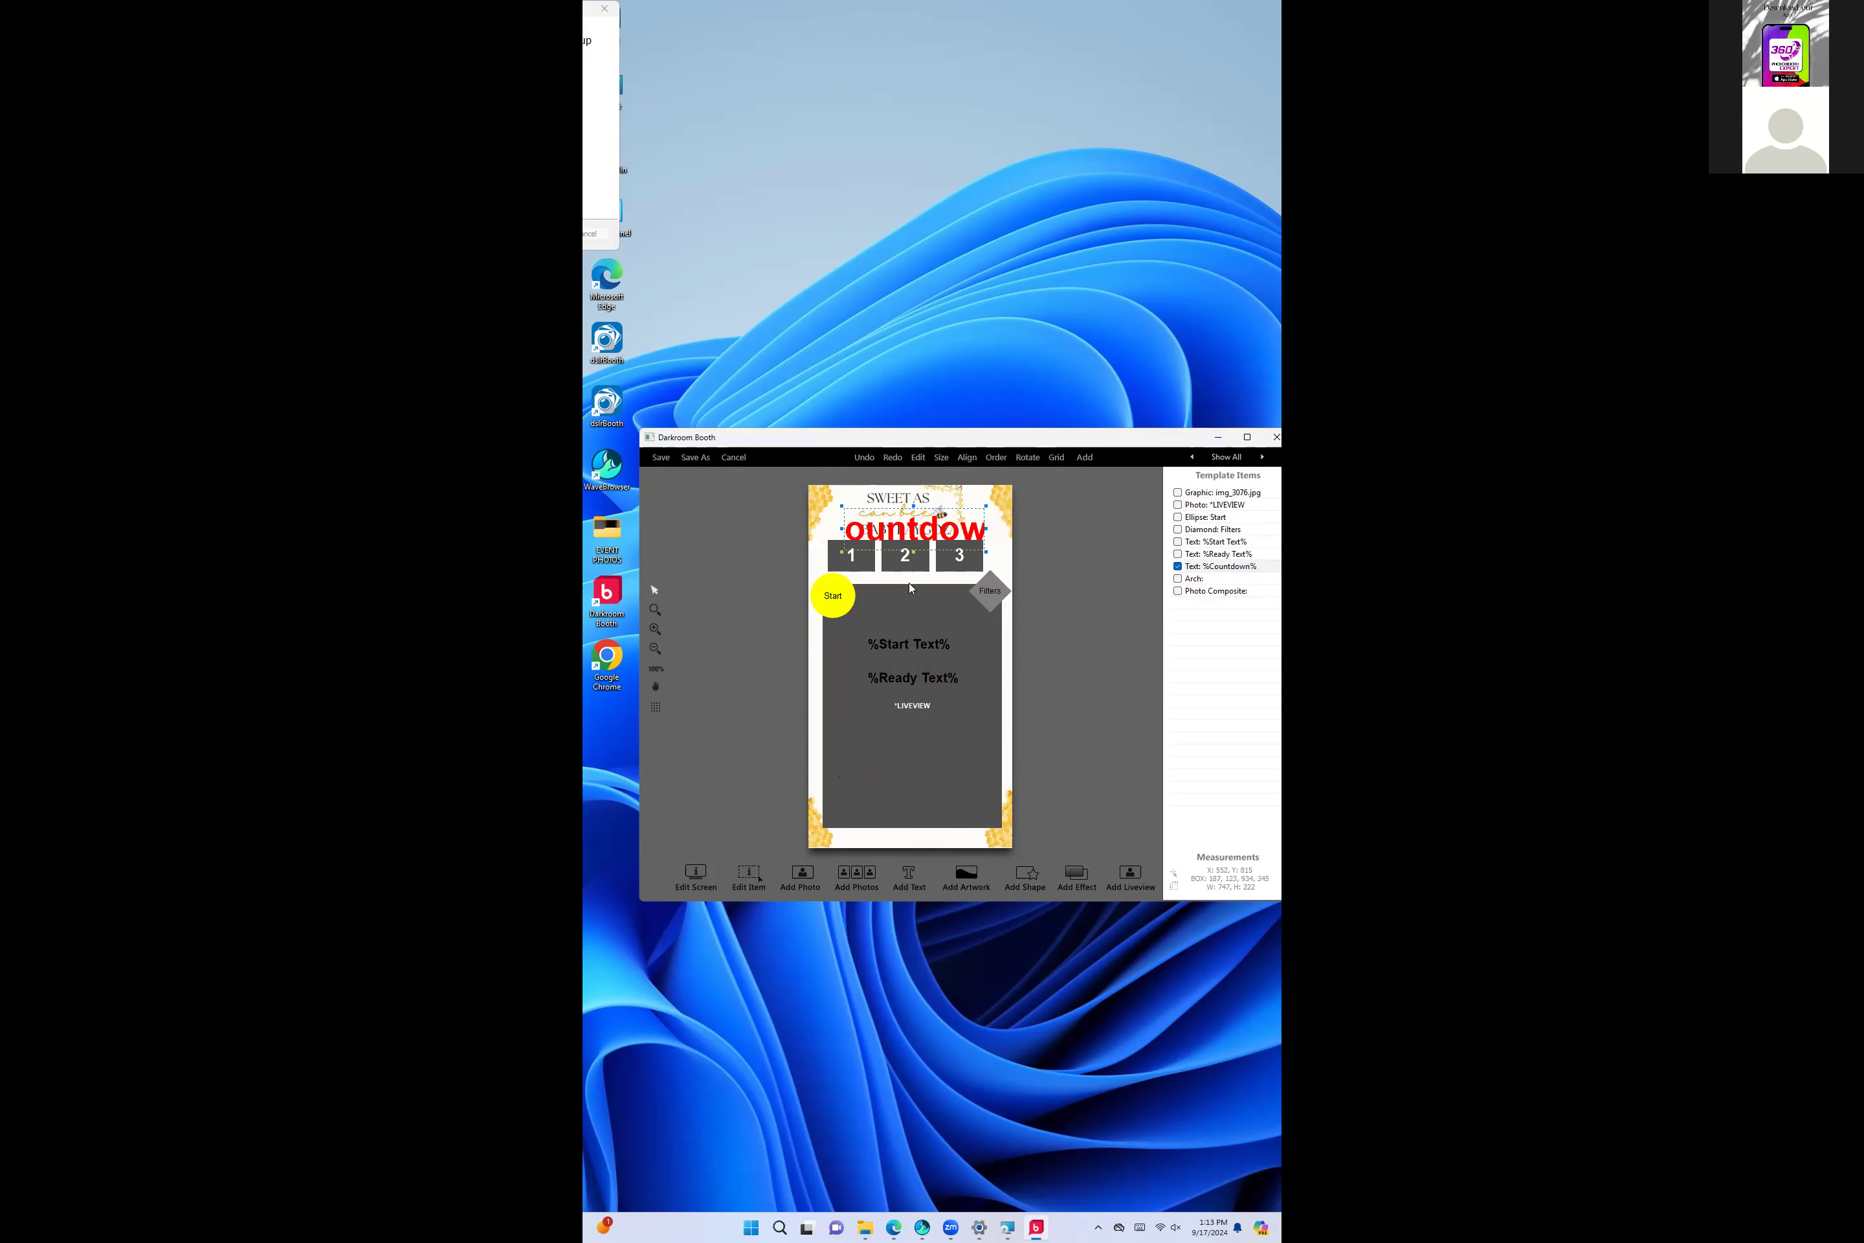
pyautogui.moveTo(946, 525); pyautogui.dragTo(963, 507)
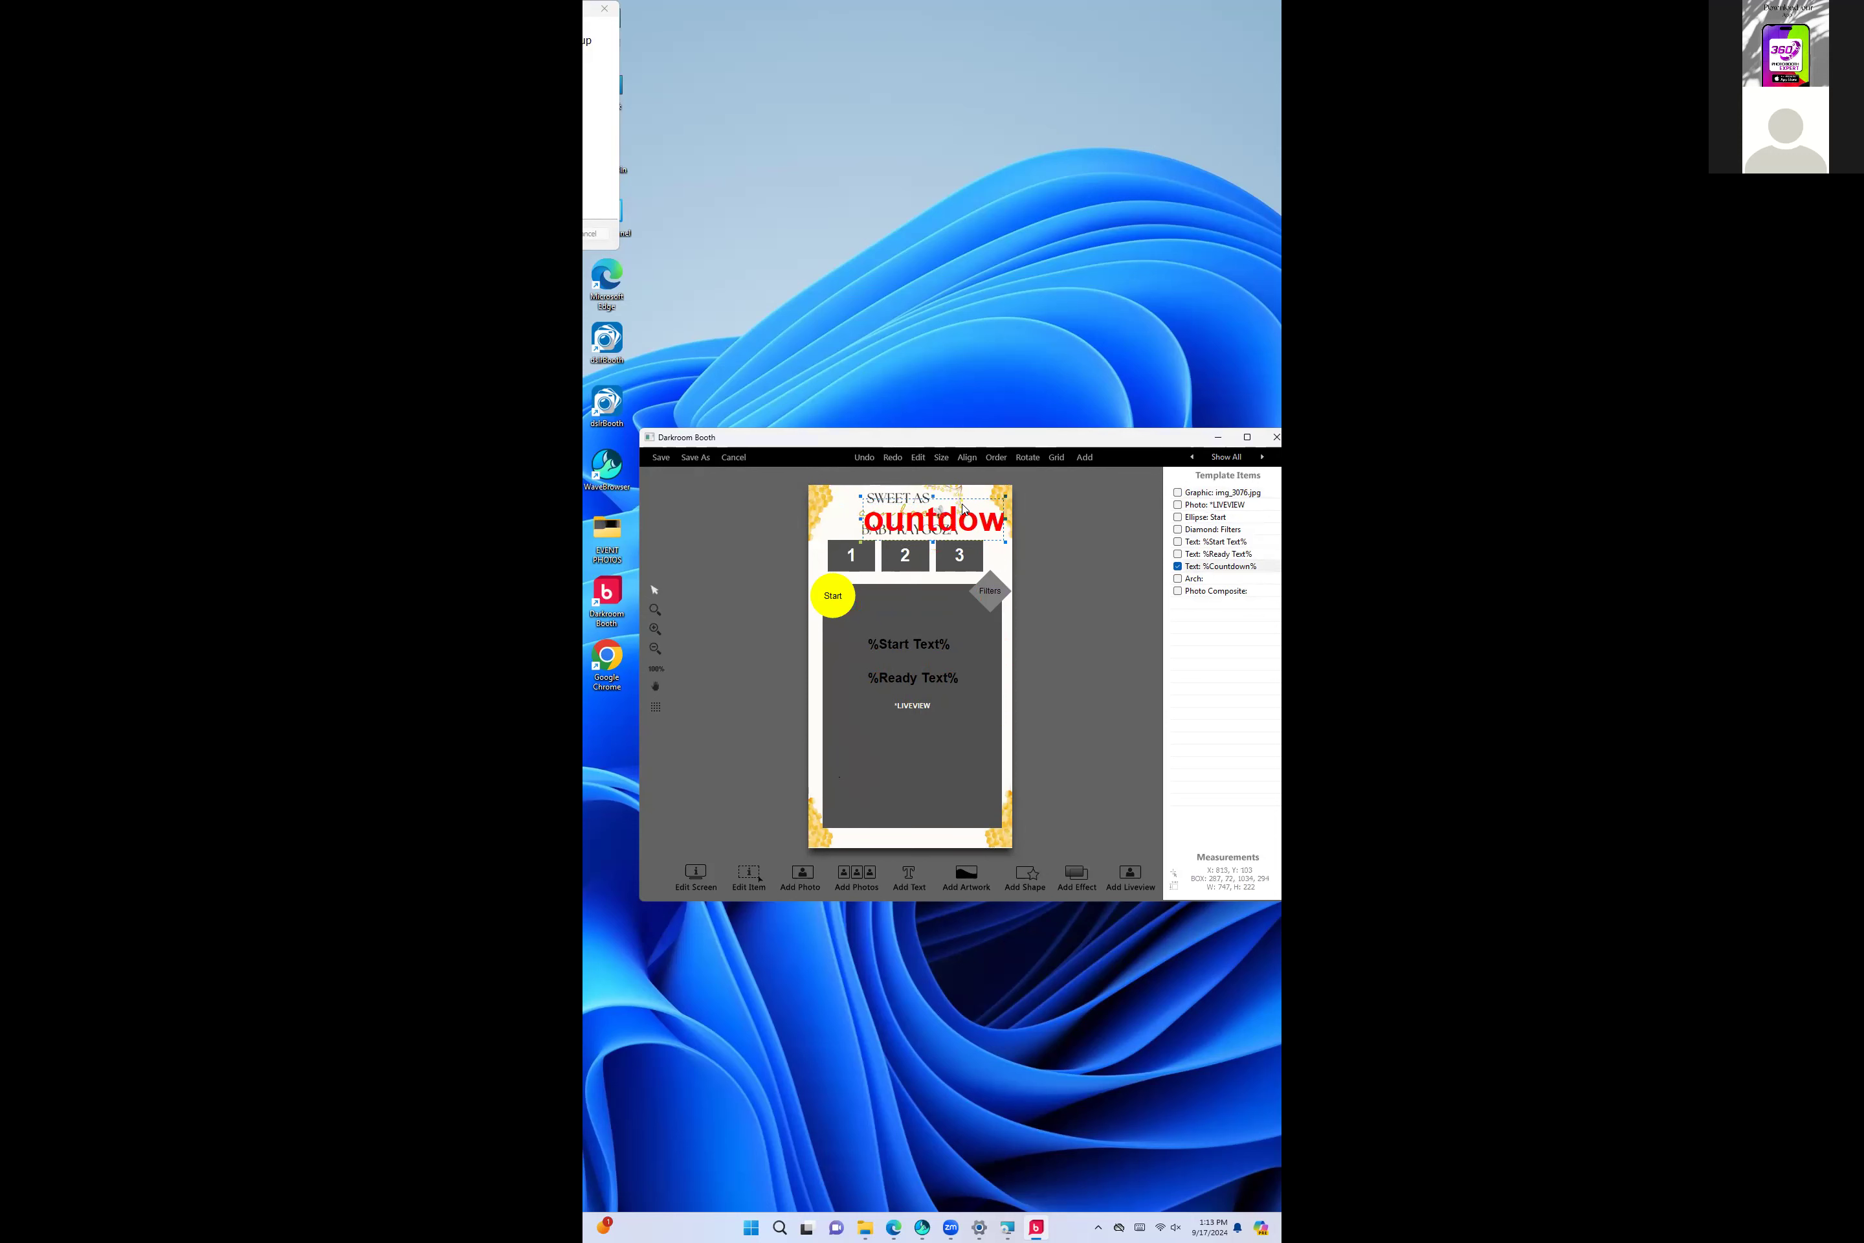
pyautogui.doubleClick(963, 519)
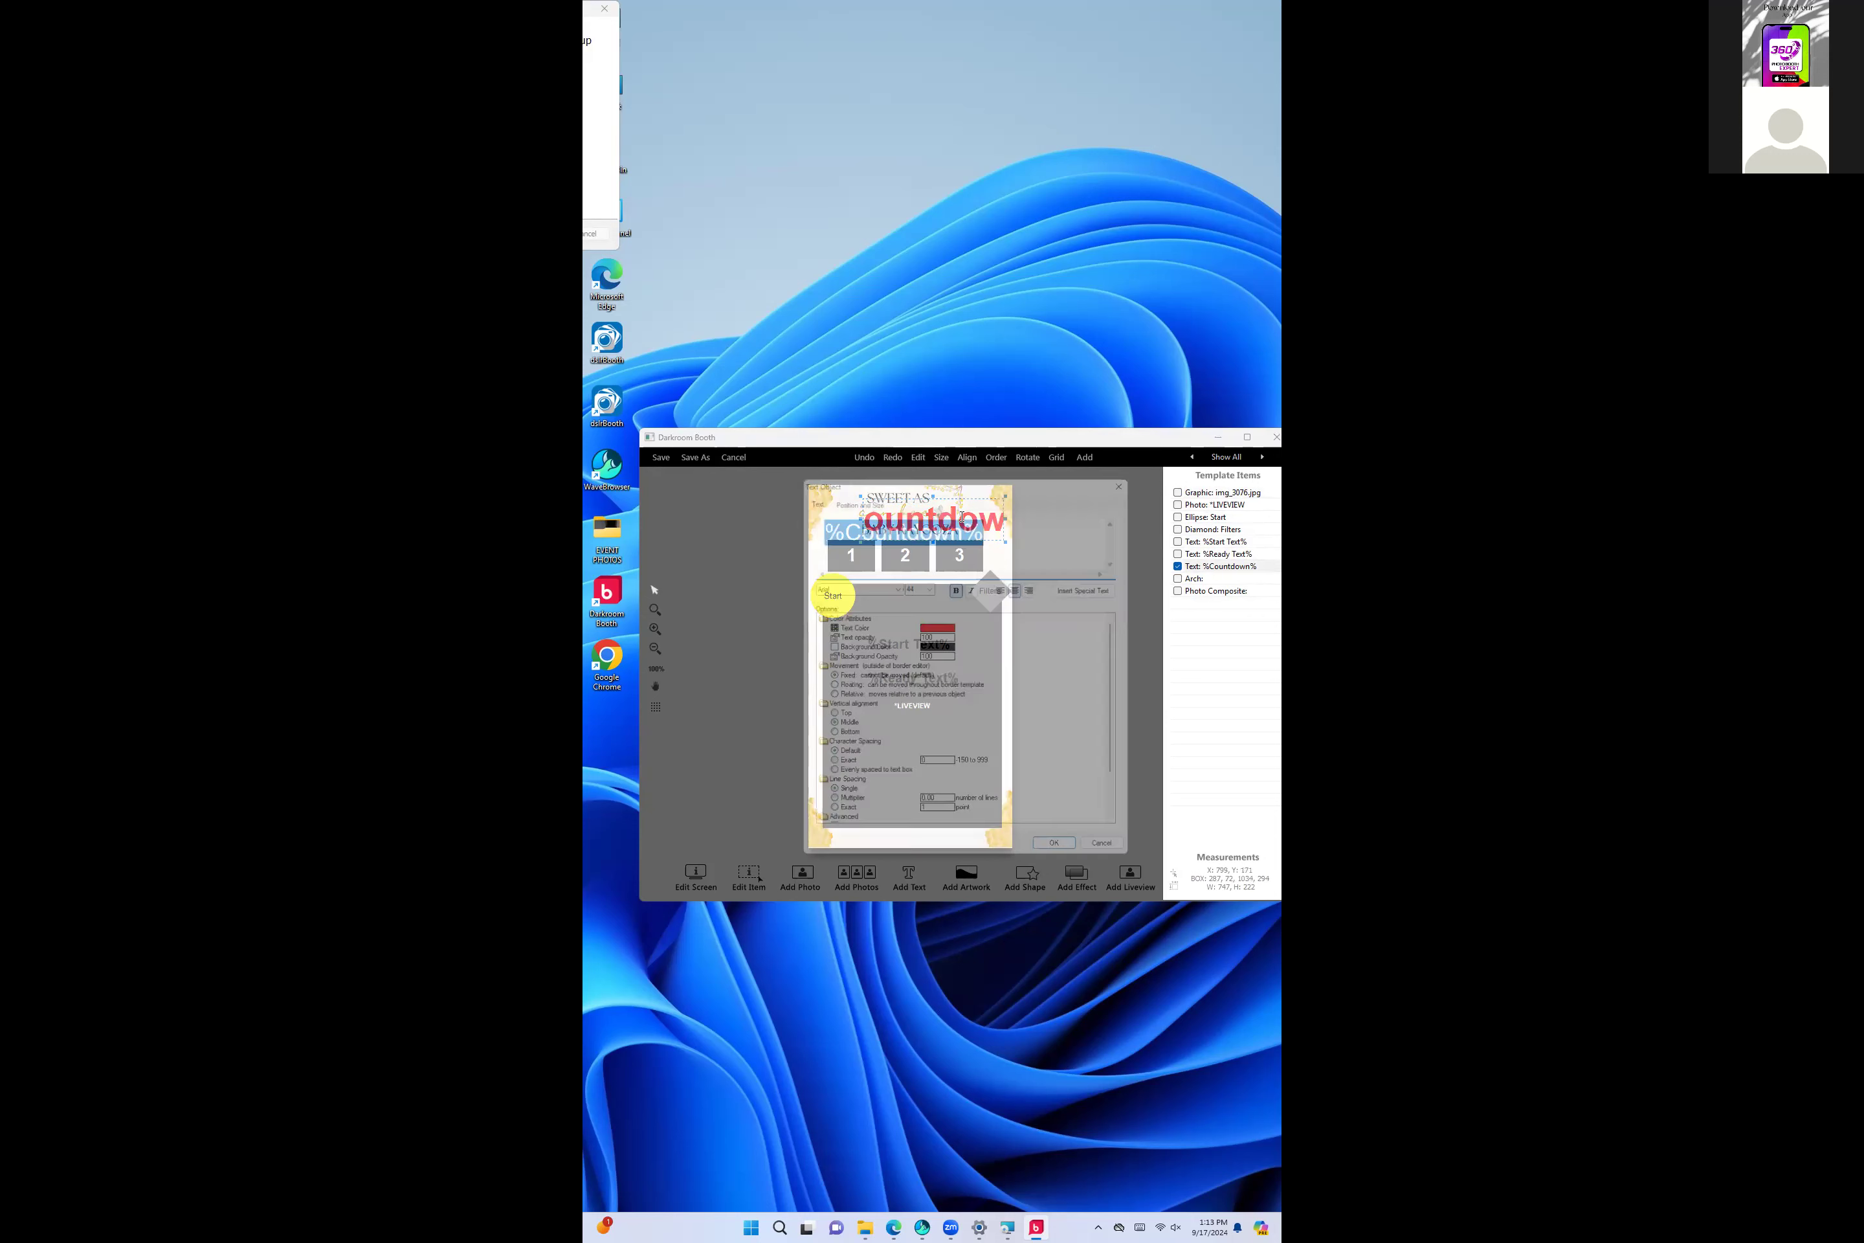
pyautogui.rightClick(955, 537)
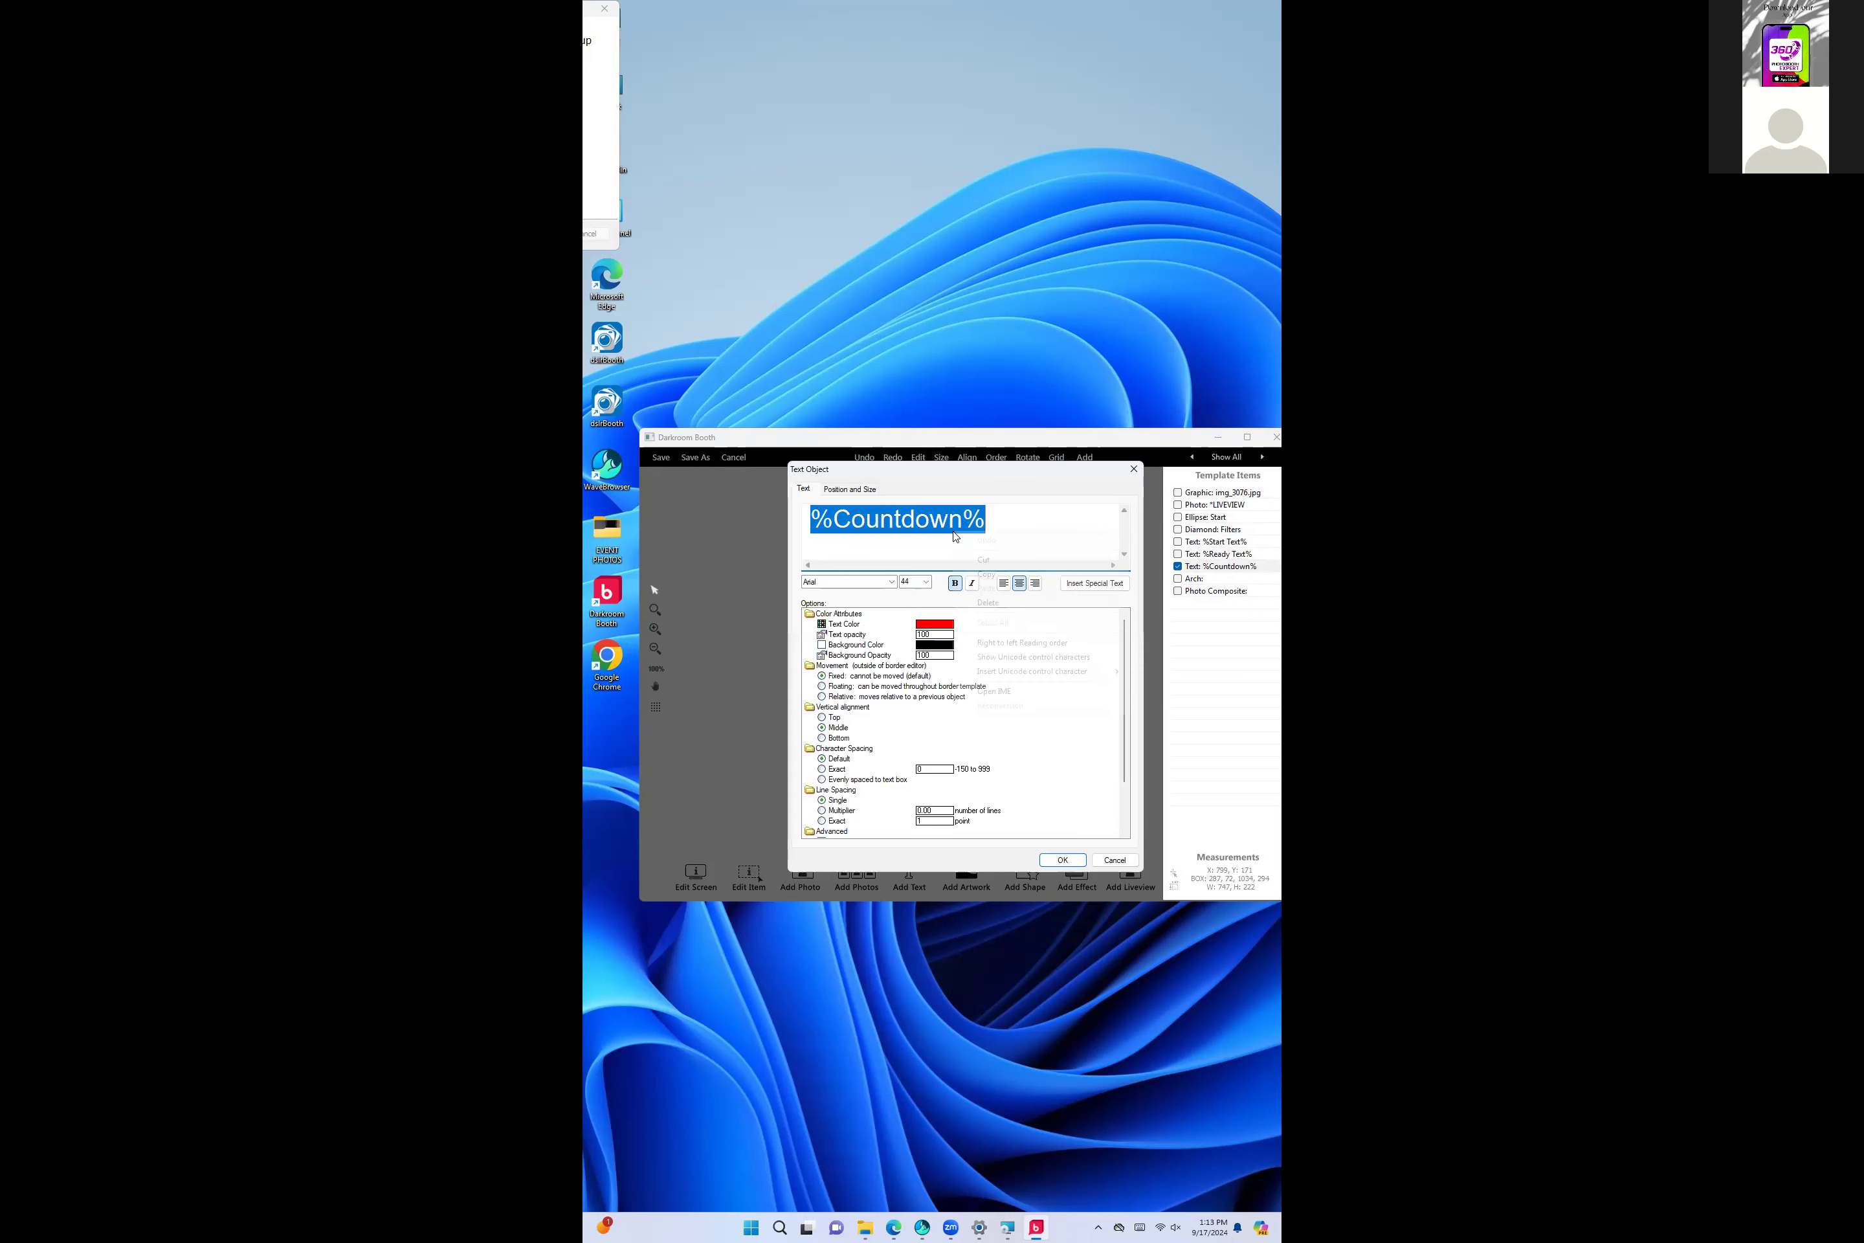
pyautogui.click(1134, 471)
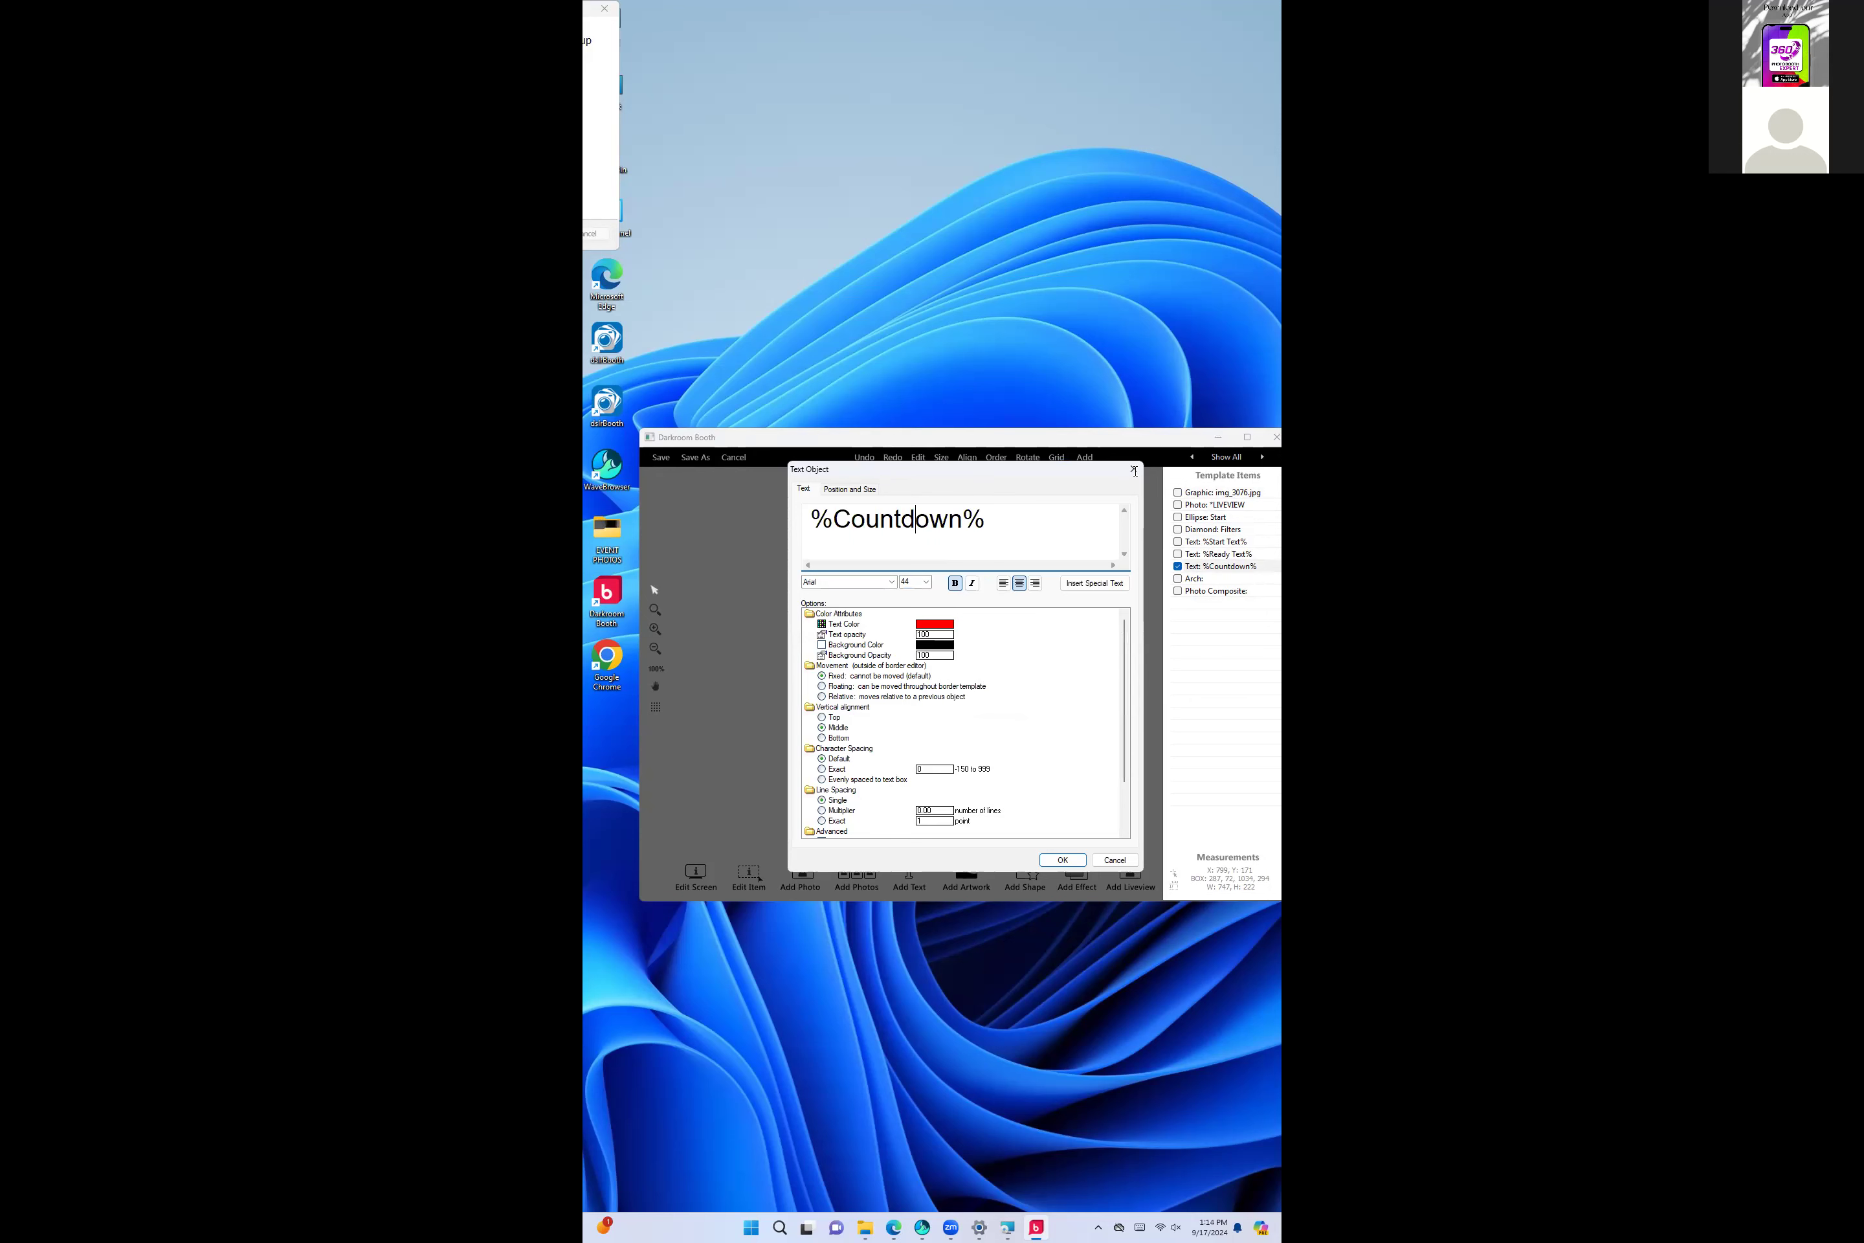
pyautogui.click(1134, 471)
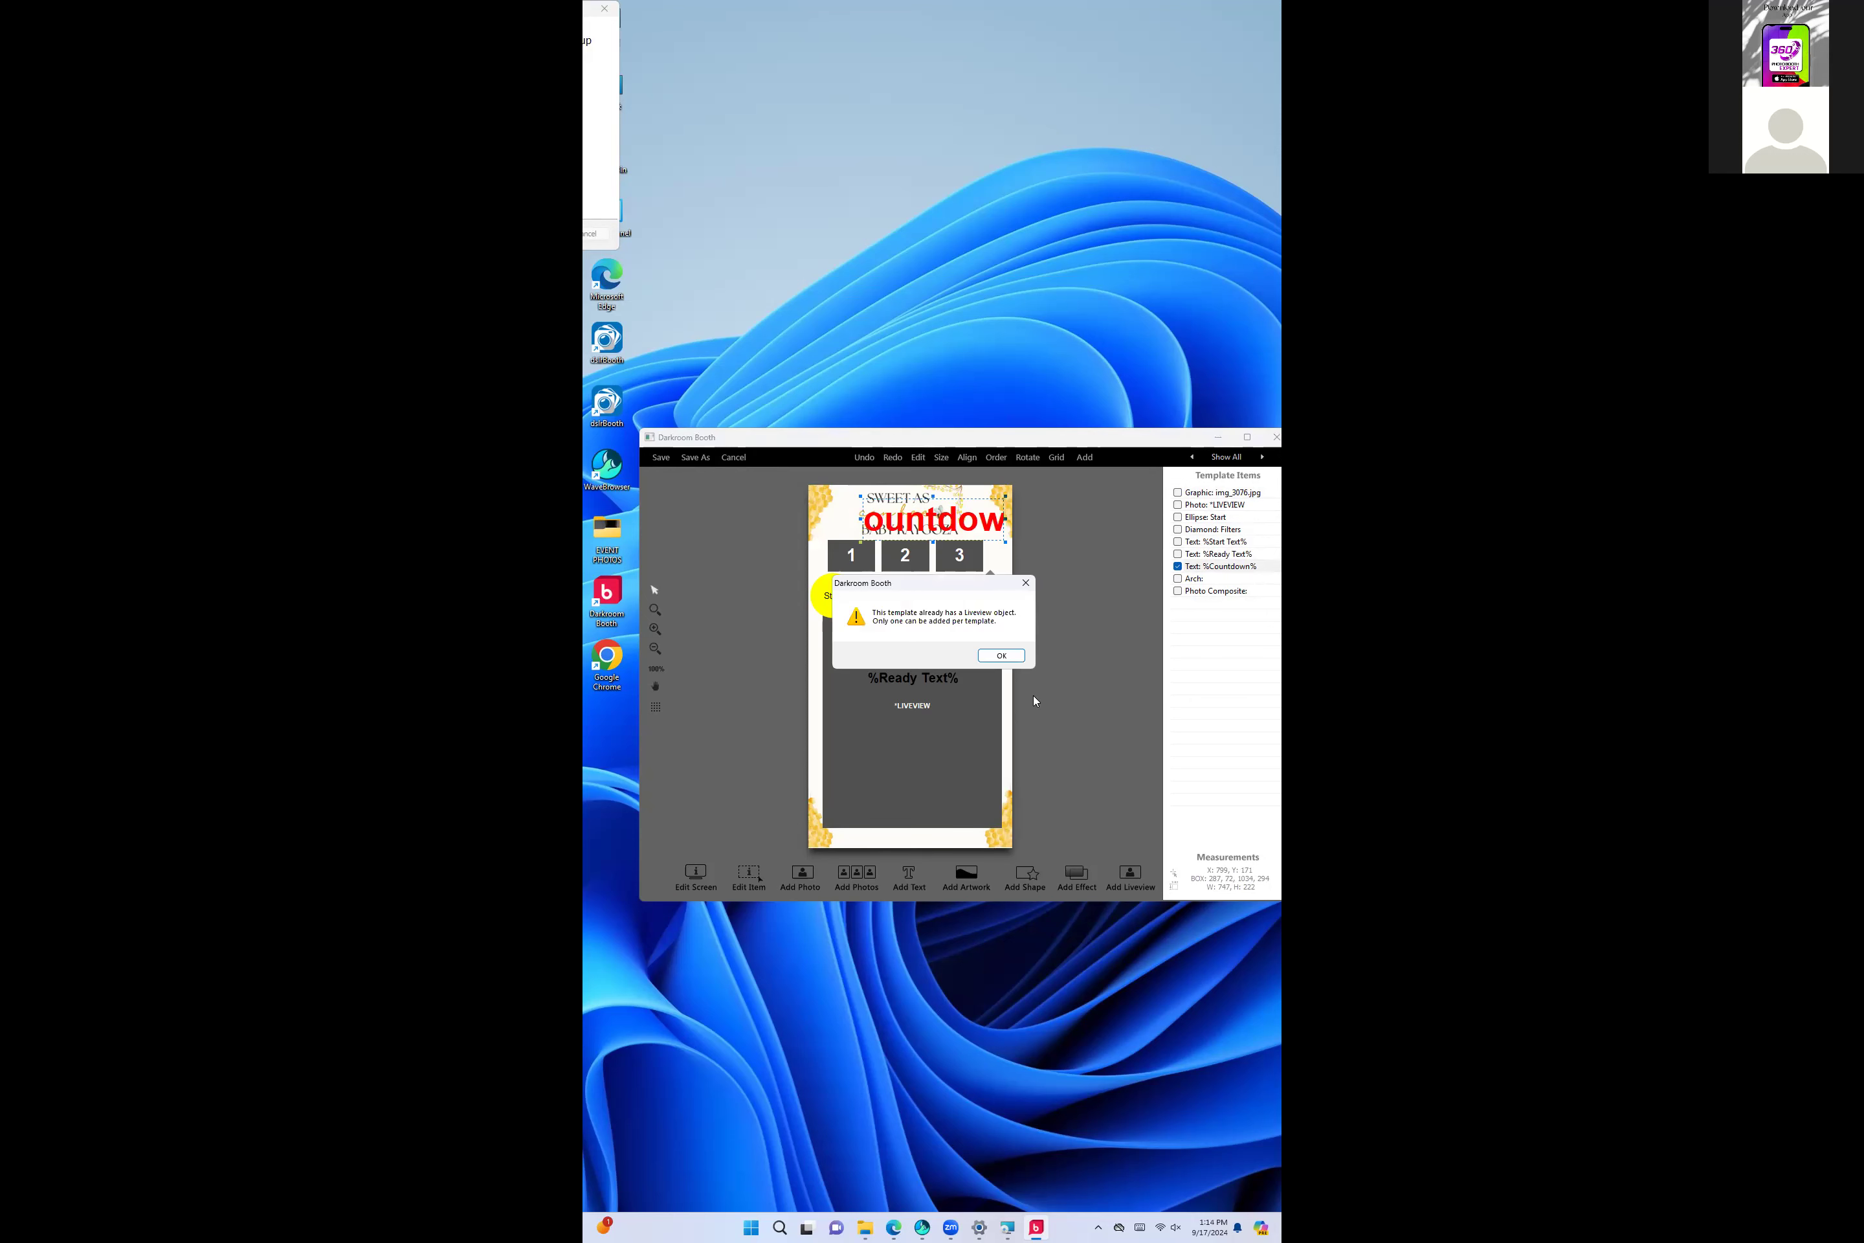
pyautogui.click(1026, 584)
pyautogui.moveTo(947, 523); pyautogui.dragTo(922, 615)
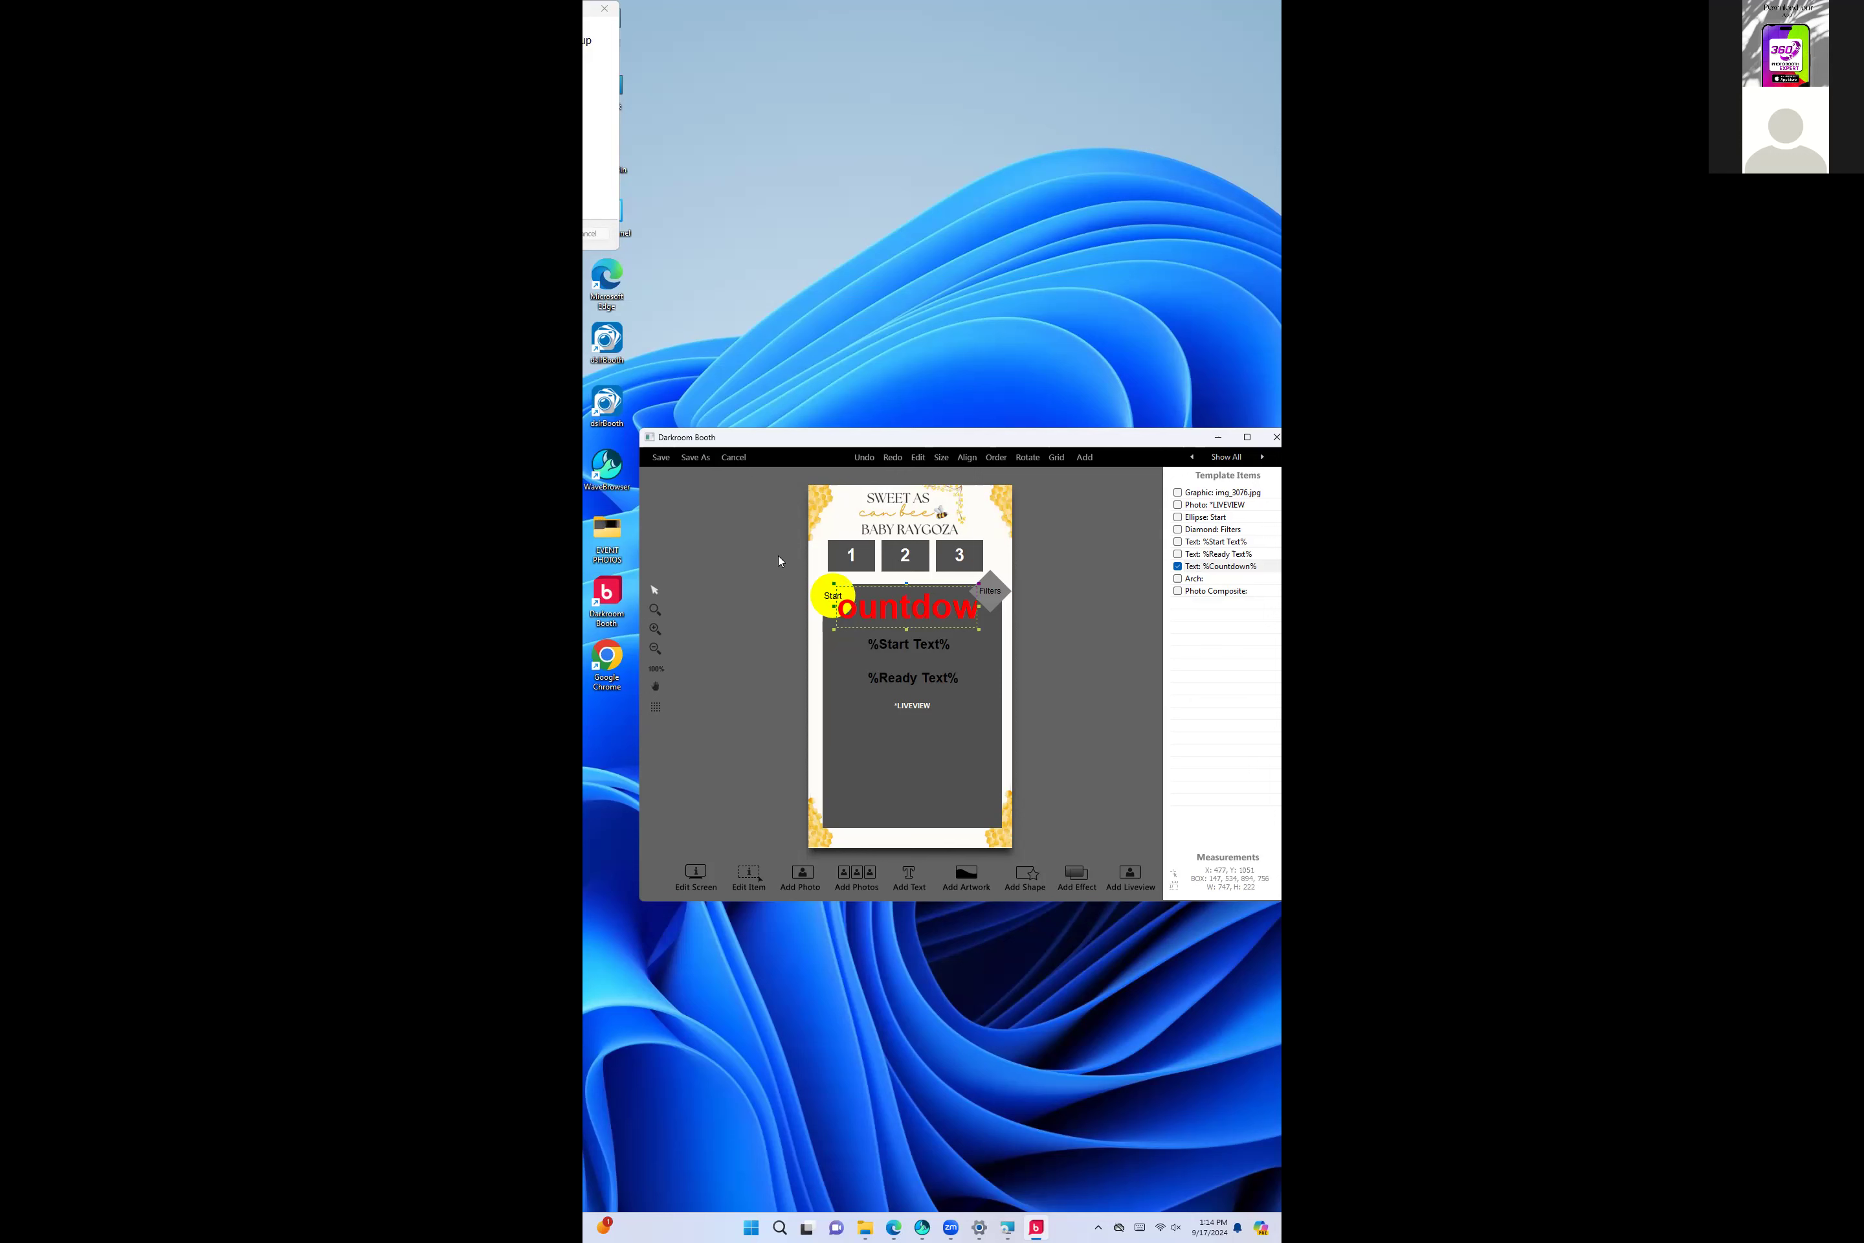
# Delete the background graphic img_3076.jpg, leaving a plain white backdrop
pyautogui.click(826, 505)
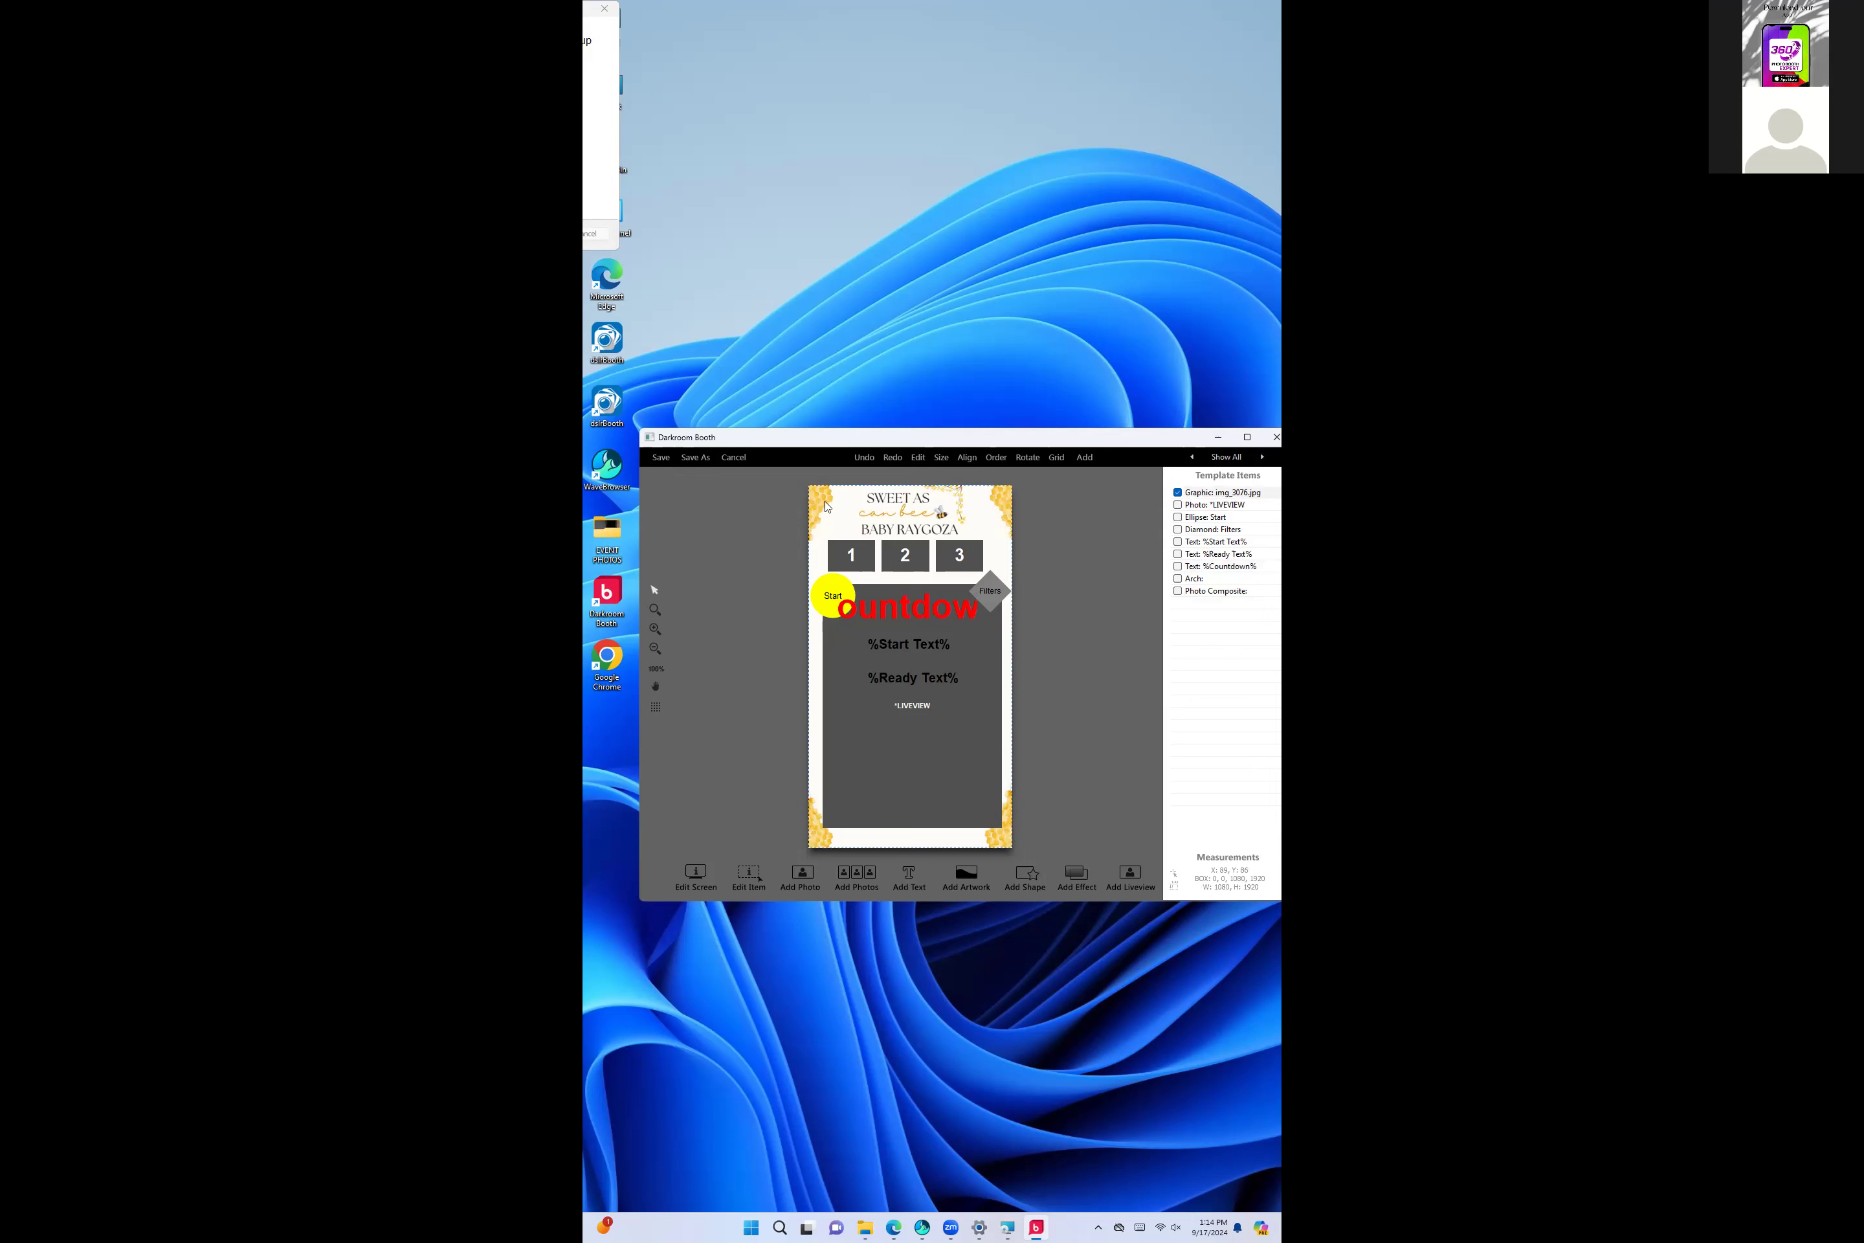
pyautogui.rightClick(826, 505)
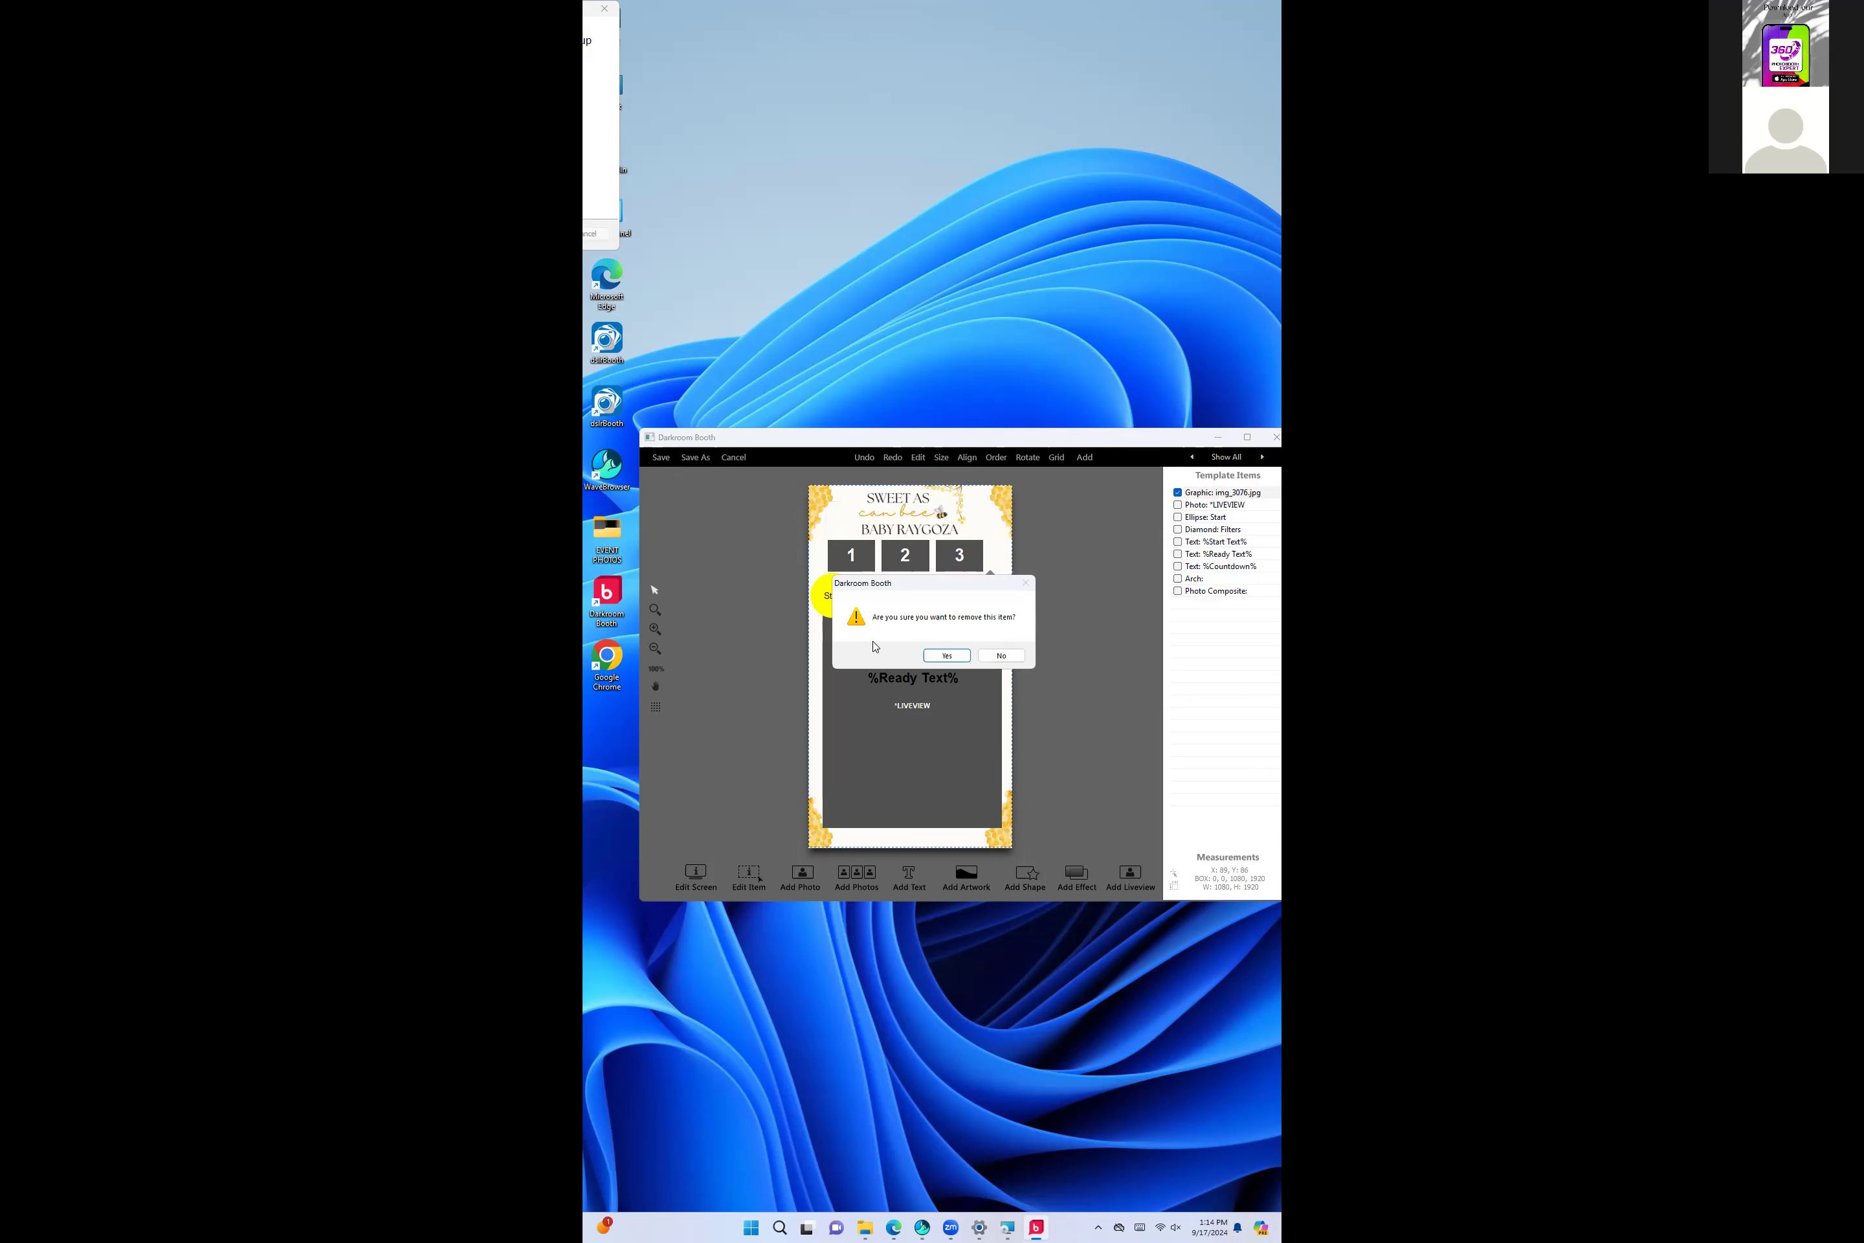
pyautogui.press('Return')
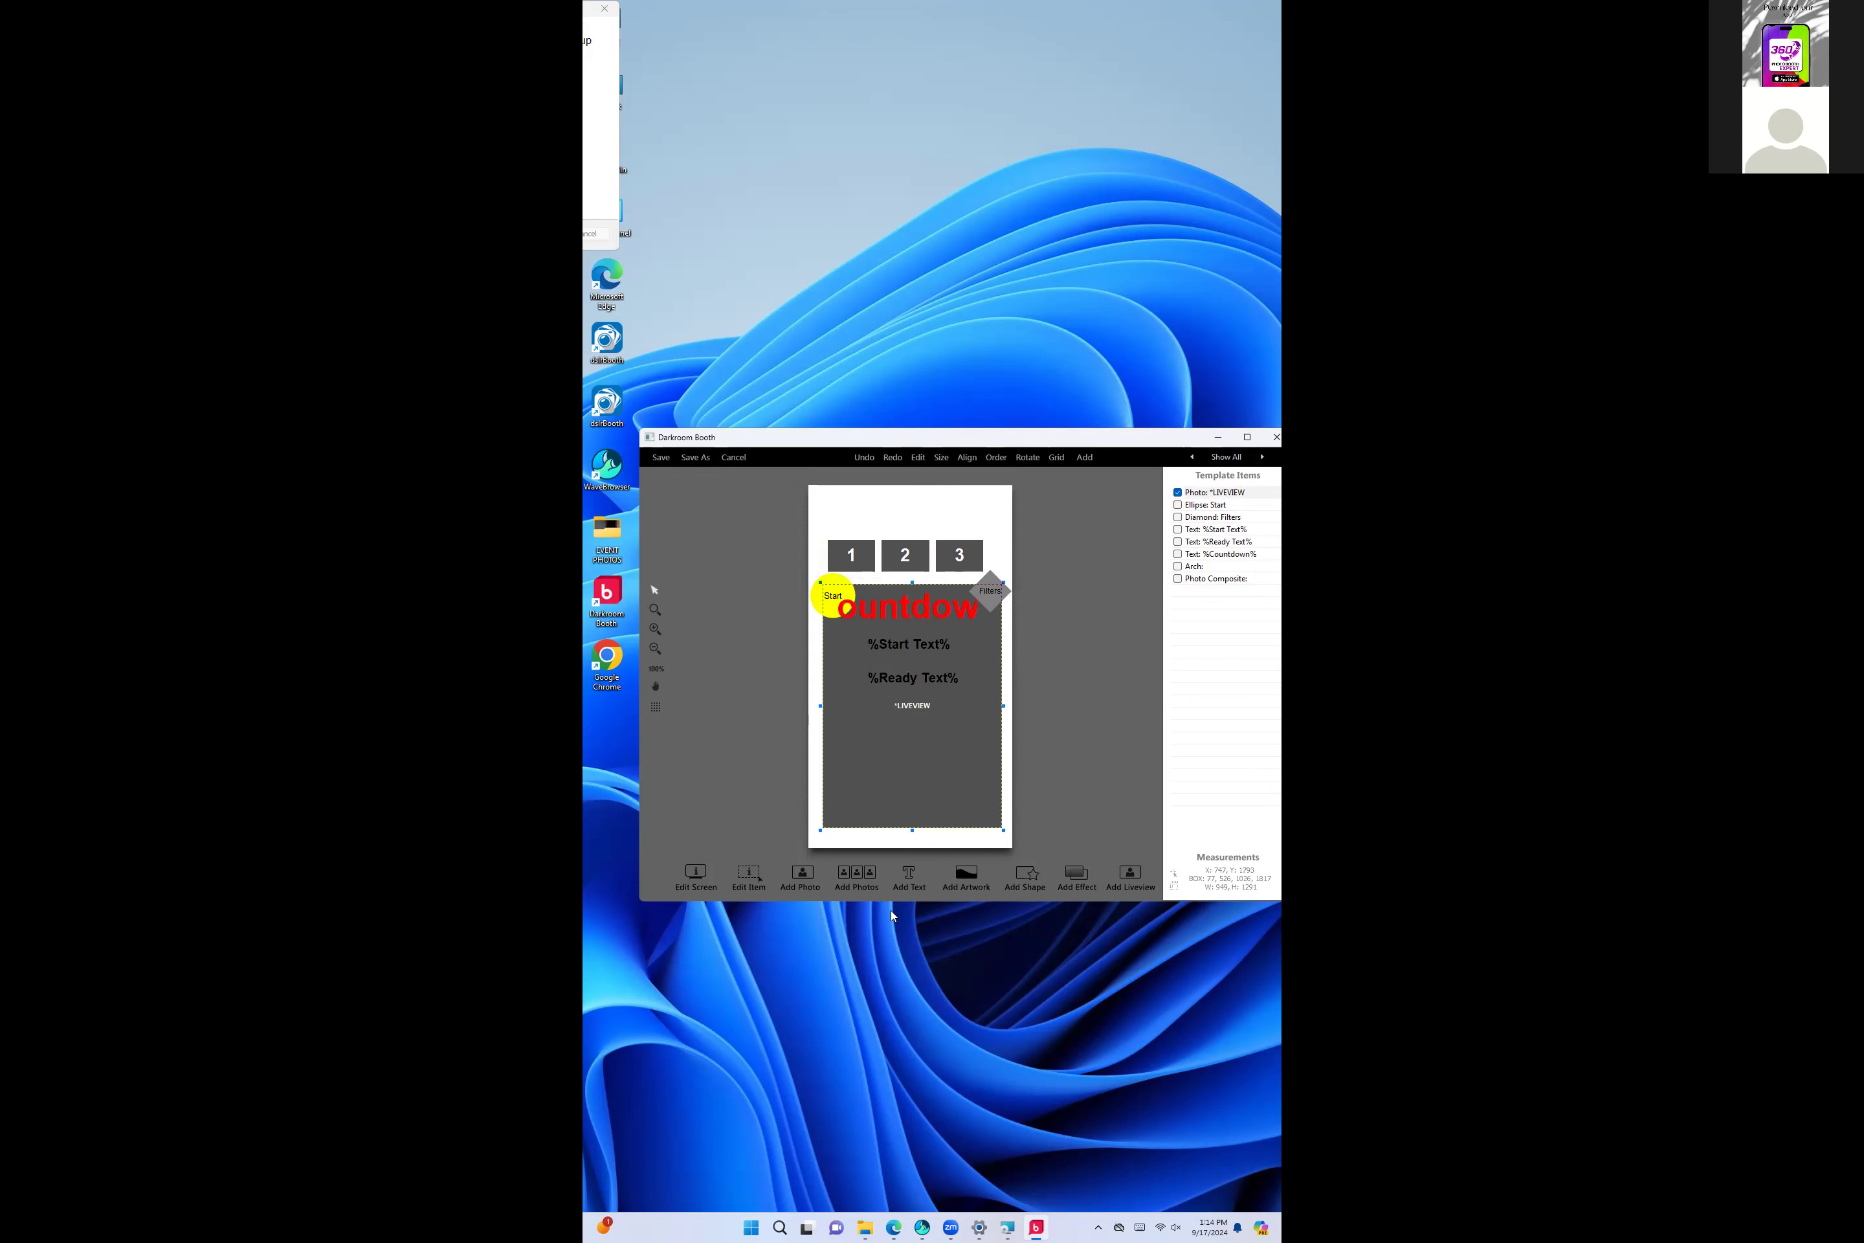
# Add blue 'HAPPY BIRTHDAY' text and place it above the 1-2-3 countdown boxes
pyautogui.click(914, 879)
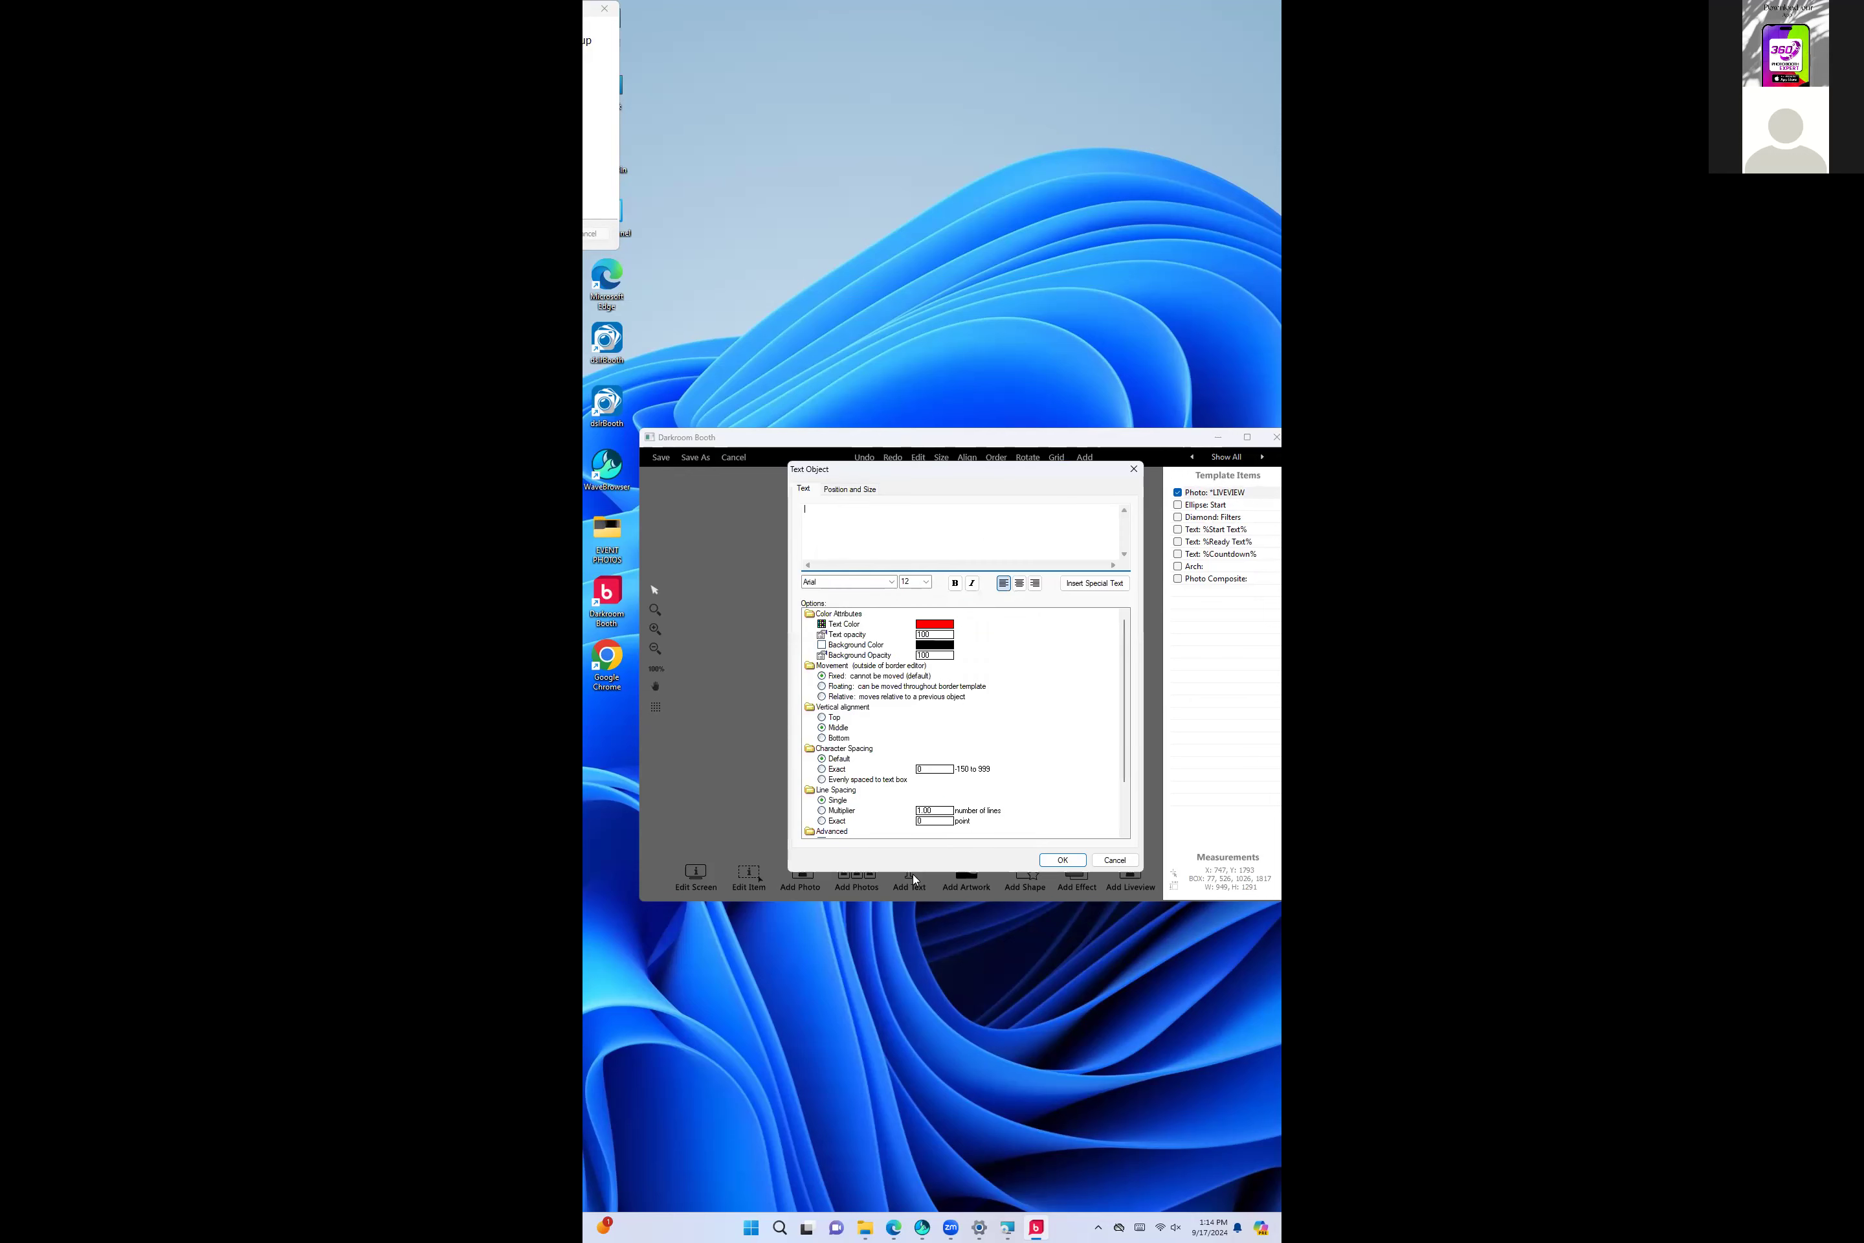
pyautogui.write('HAPPY BIRTHDAY')
pyautogui.click(931, 625)
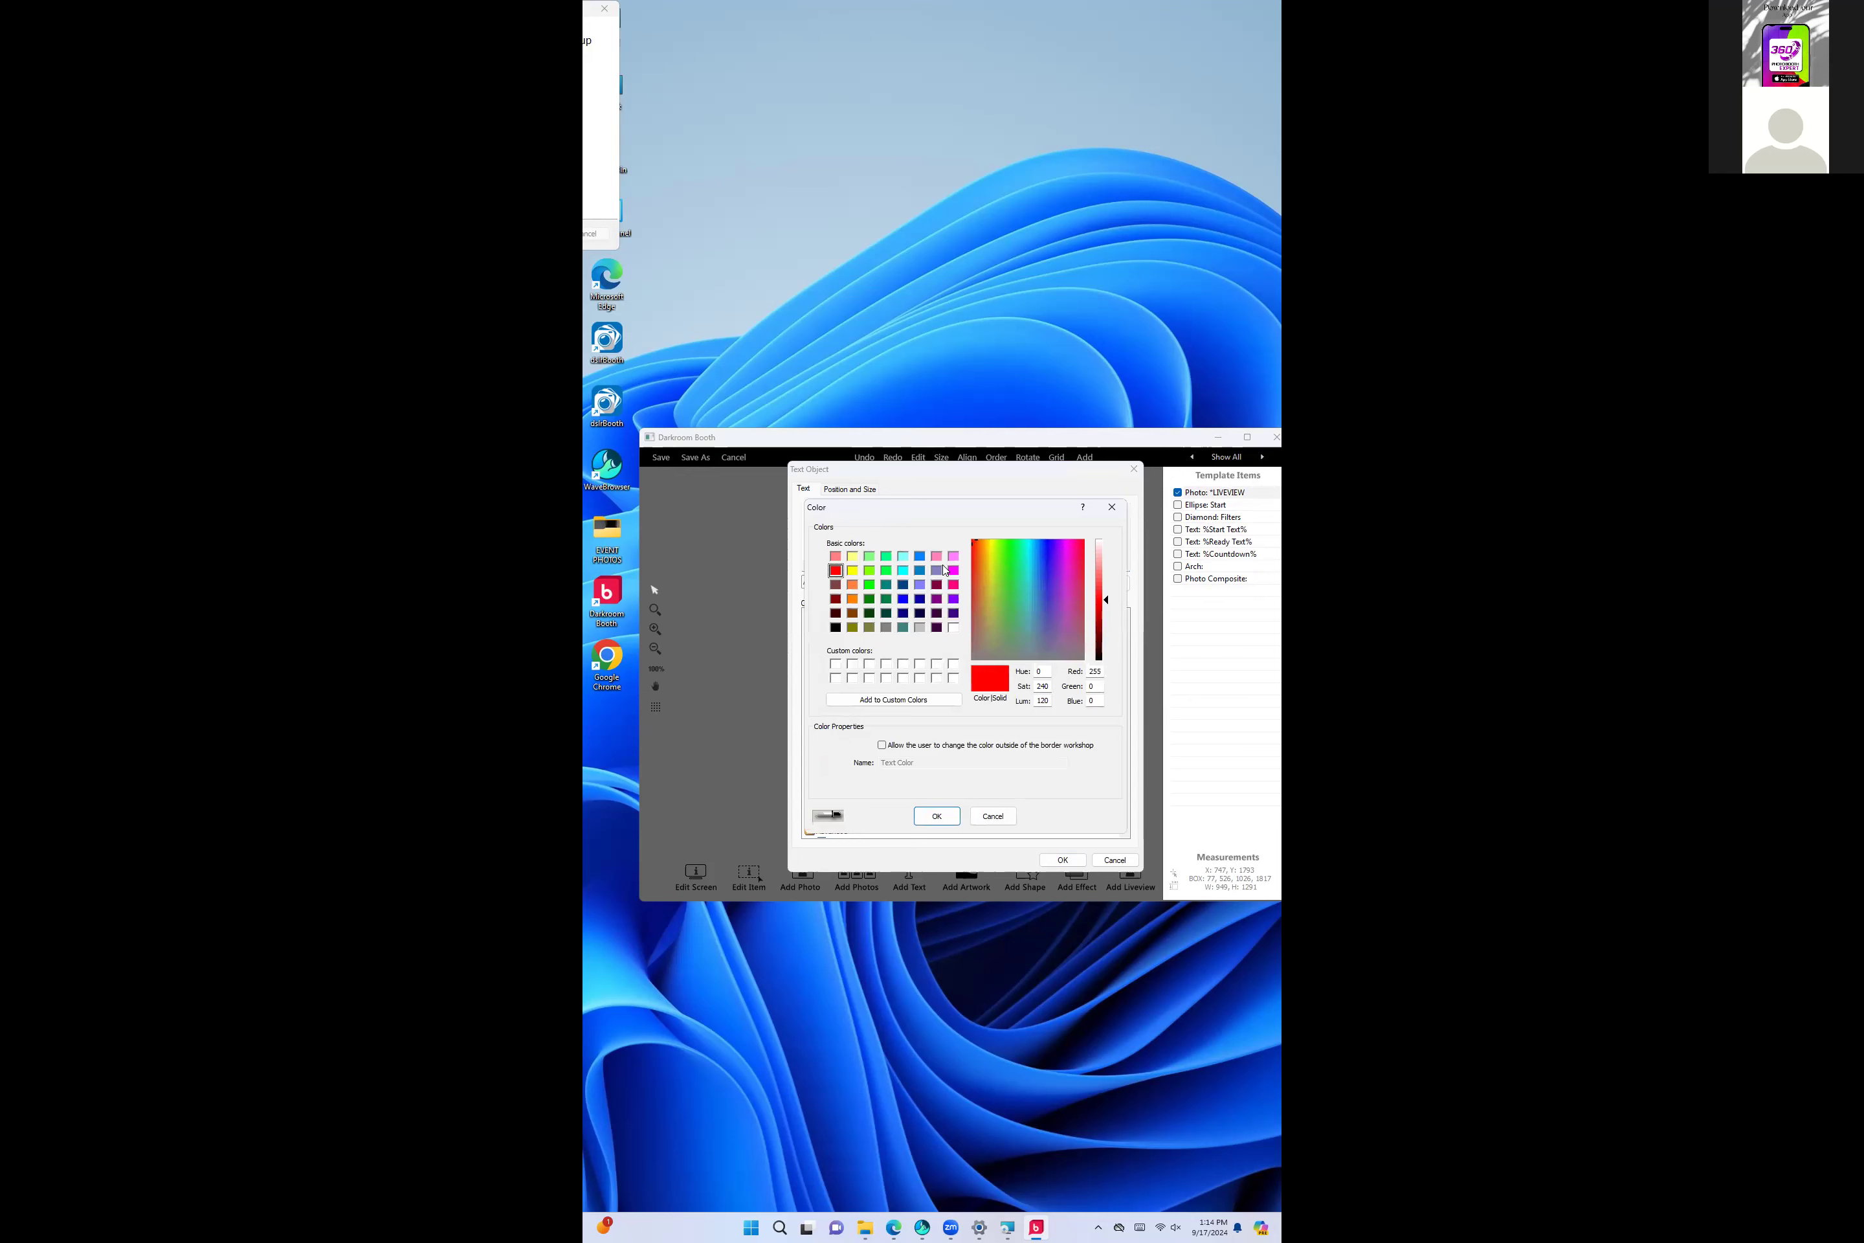
pyautogui.click(920, 555)
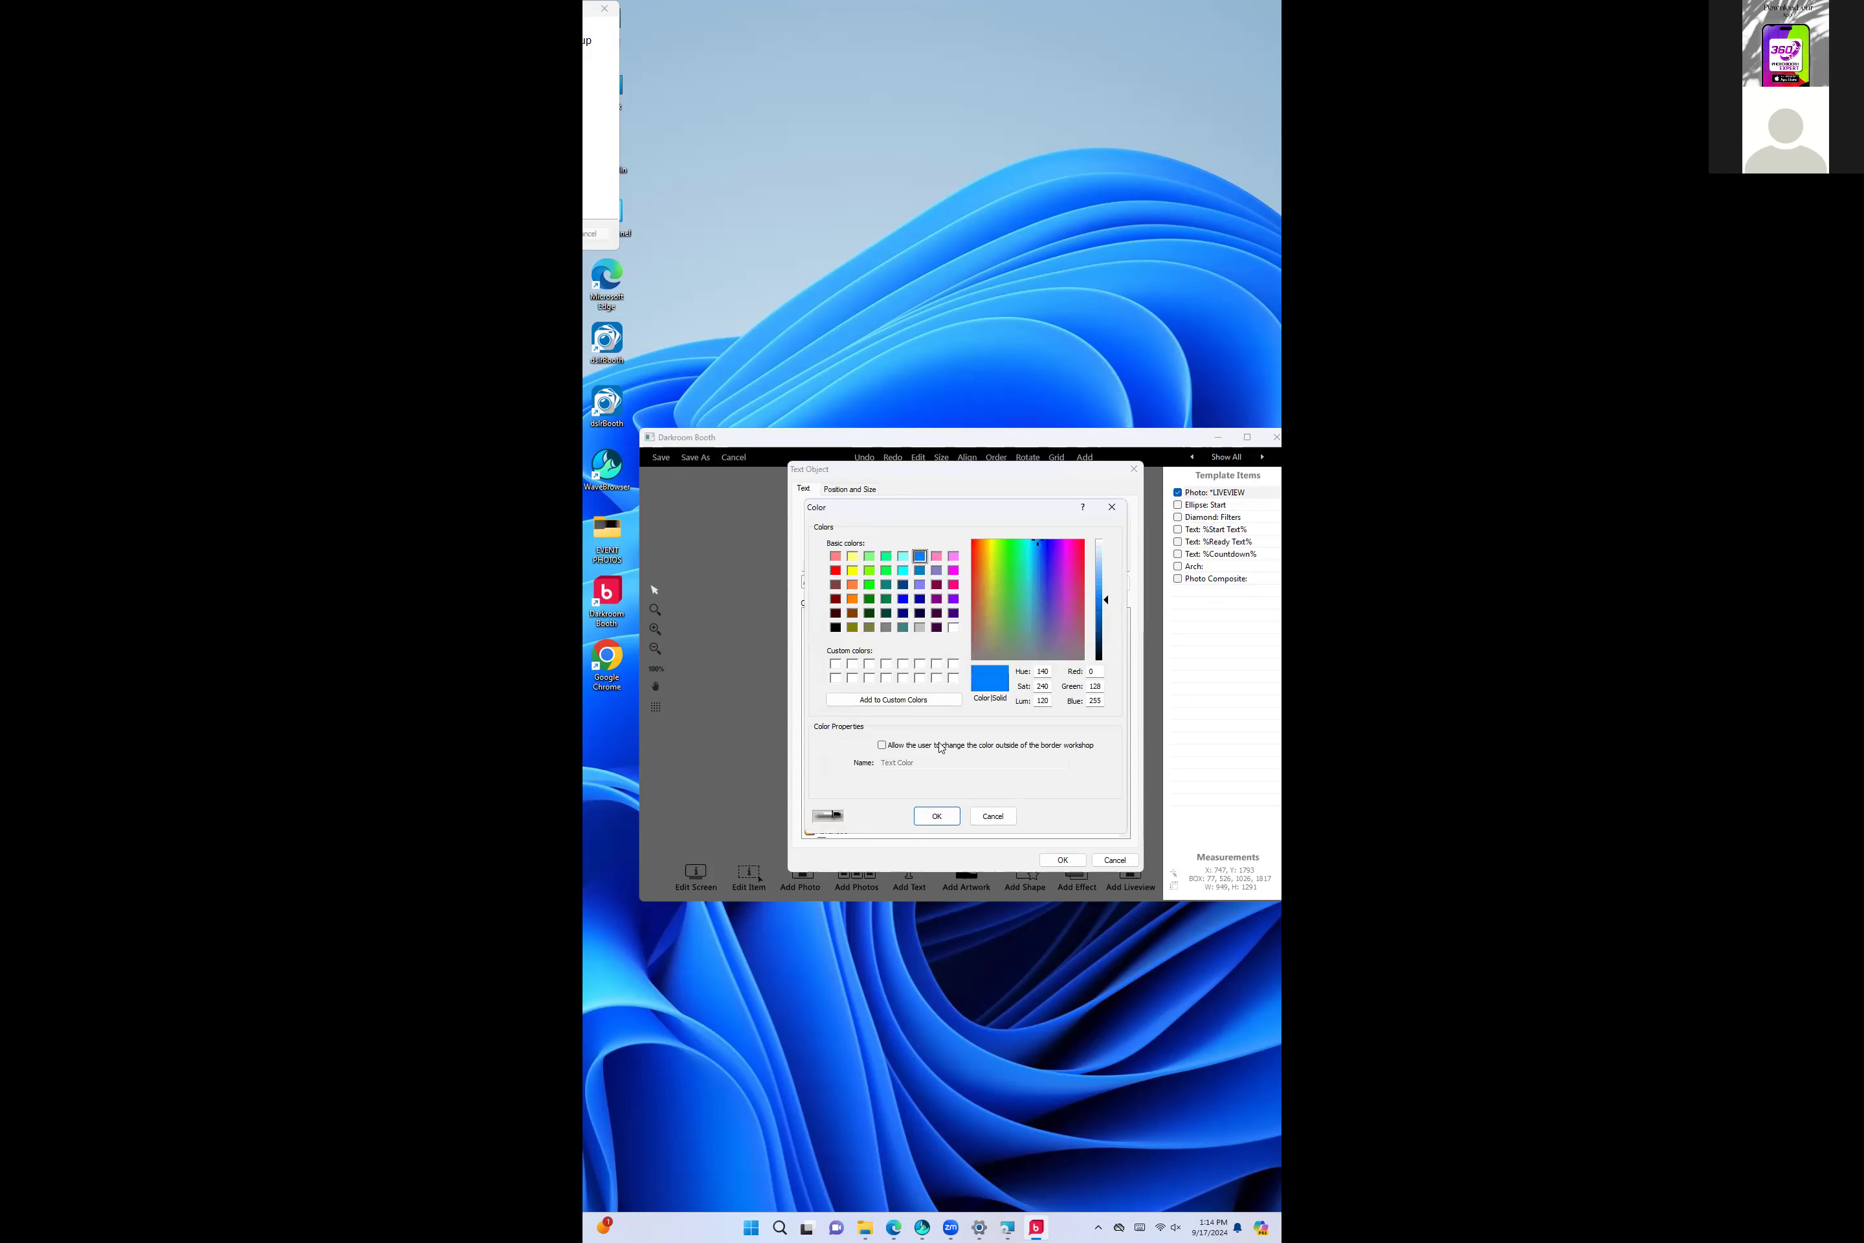
pyautogui.click(935, 811)
pyautogui.click(1070, 862)
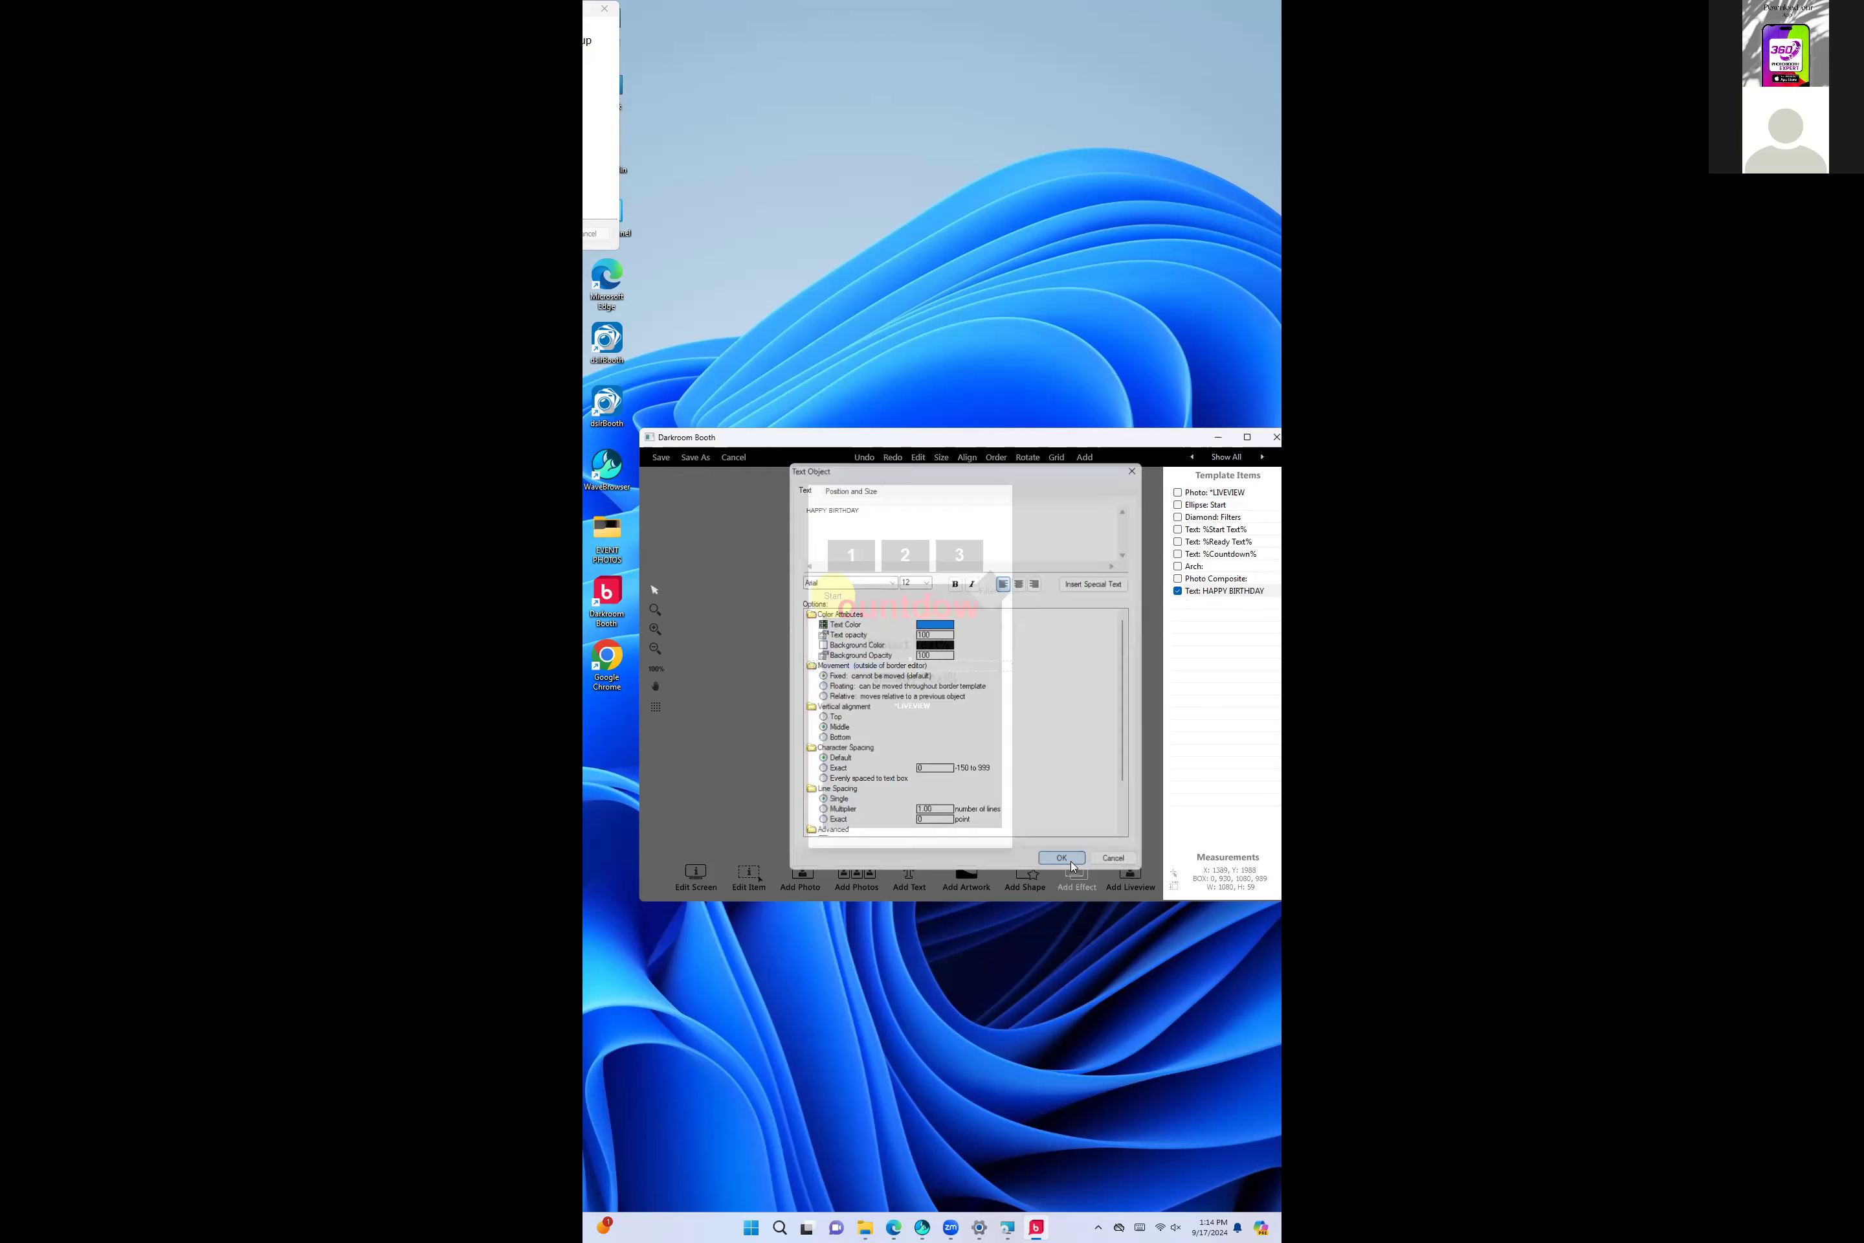
pyautogui.moveTo(905, 593); pyautogui.dragTo(906, 530)
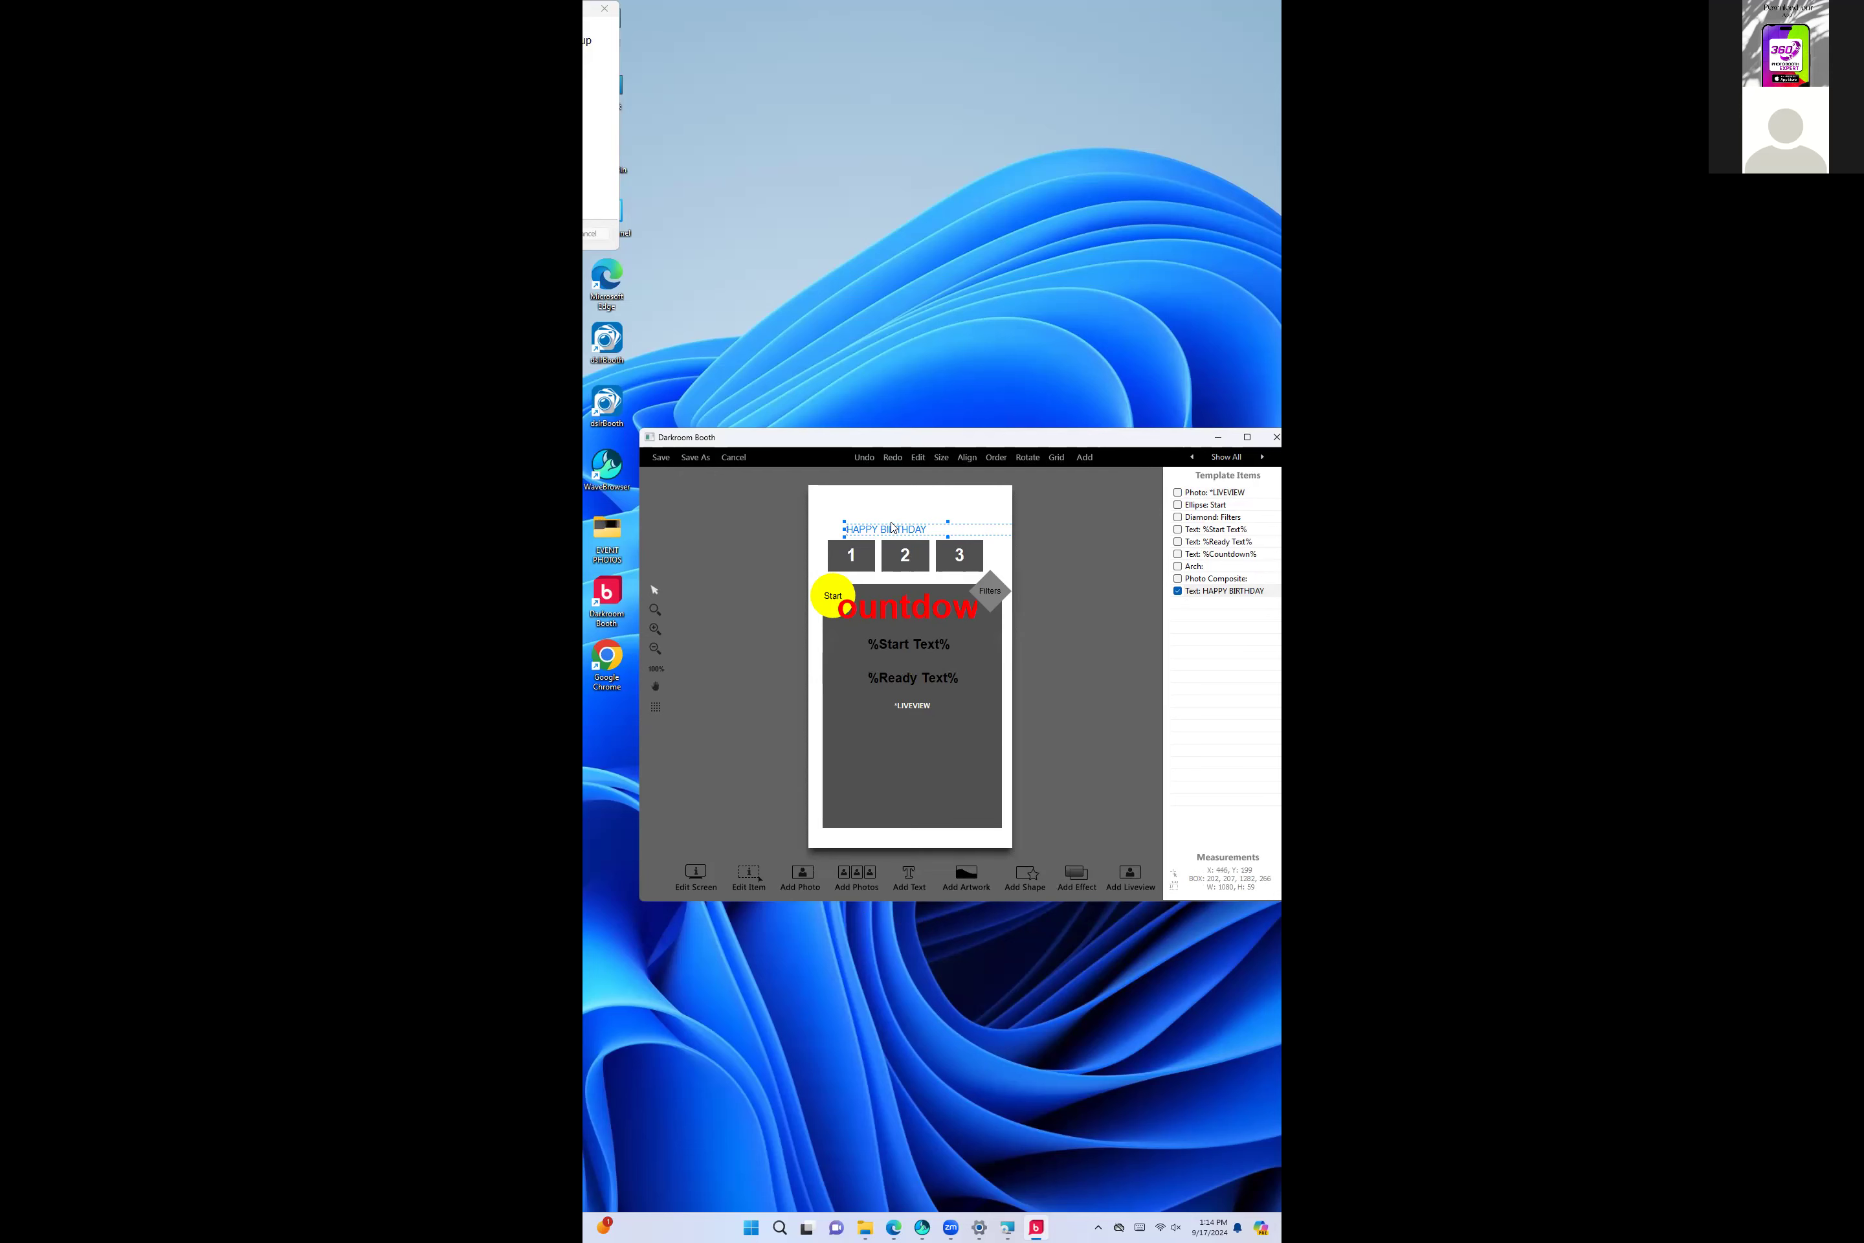
# Format the HAPPY BIRTHDAY title as size 30, bold Arial Black
pyautogui.doubleClick(886, 529)
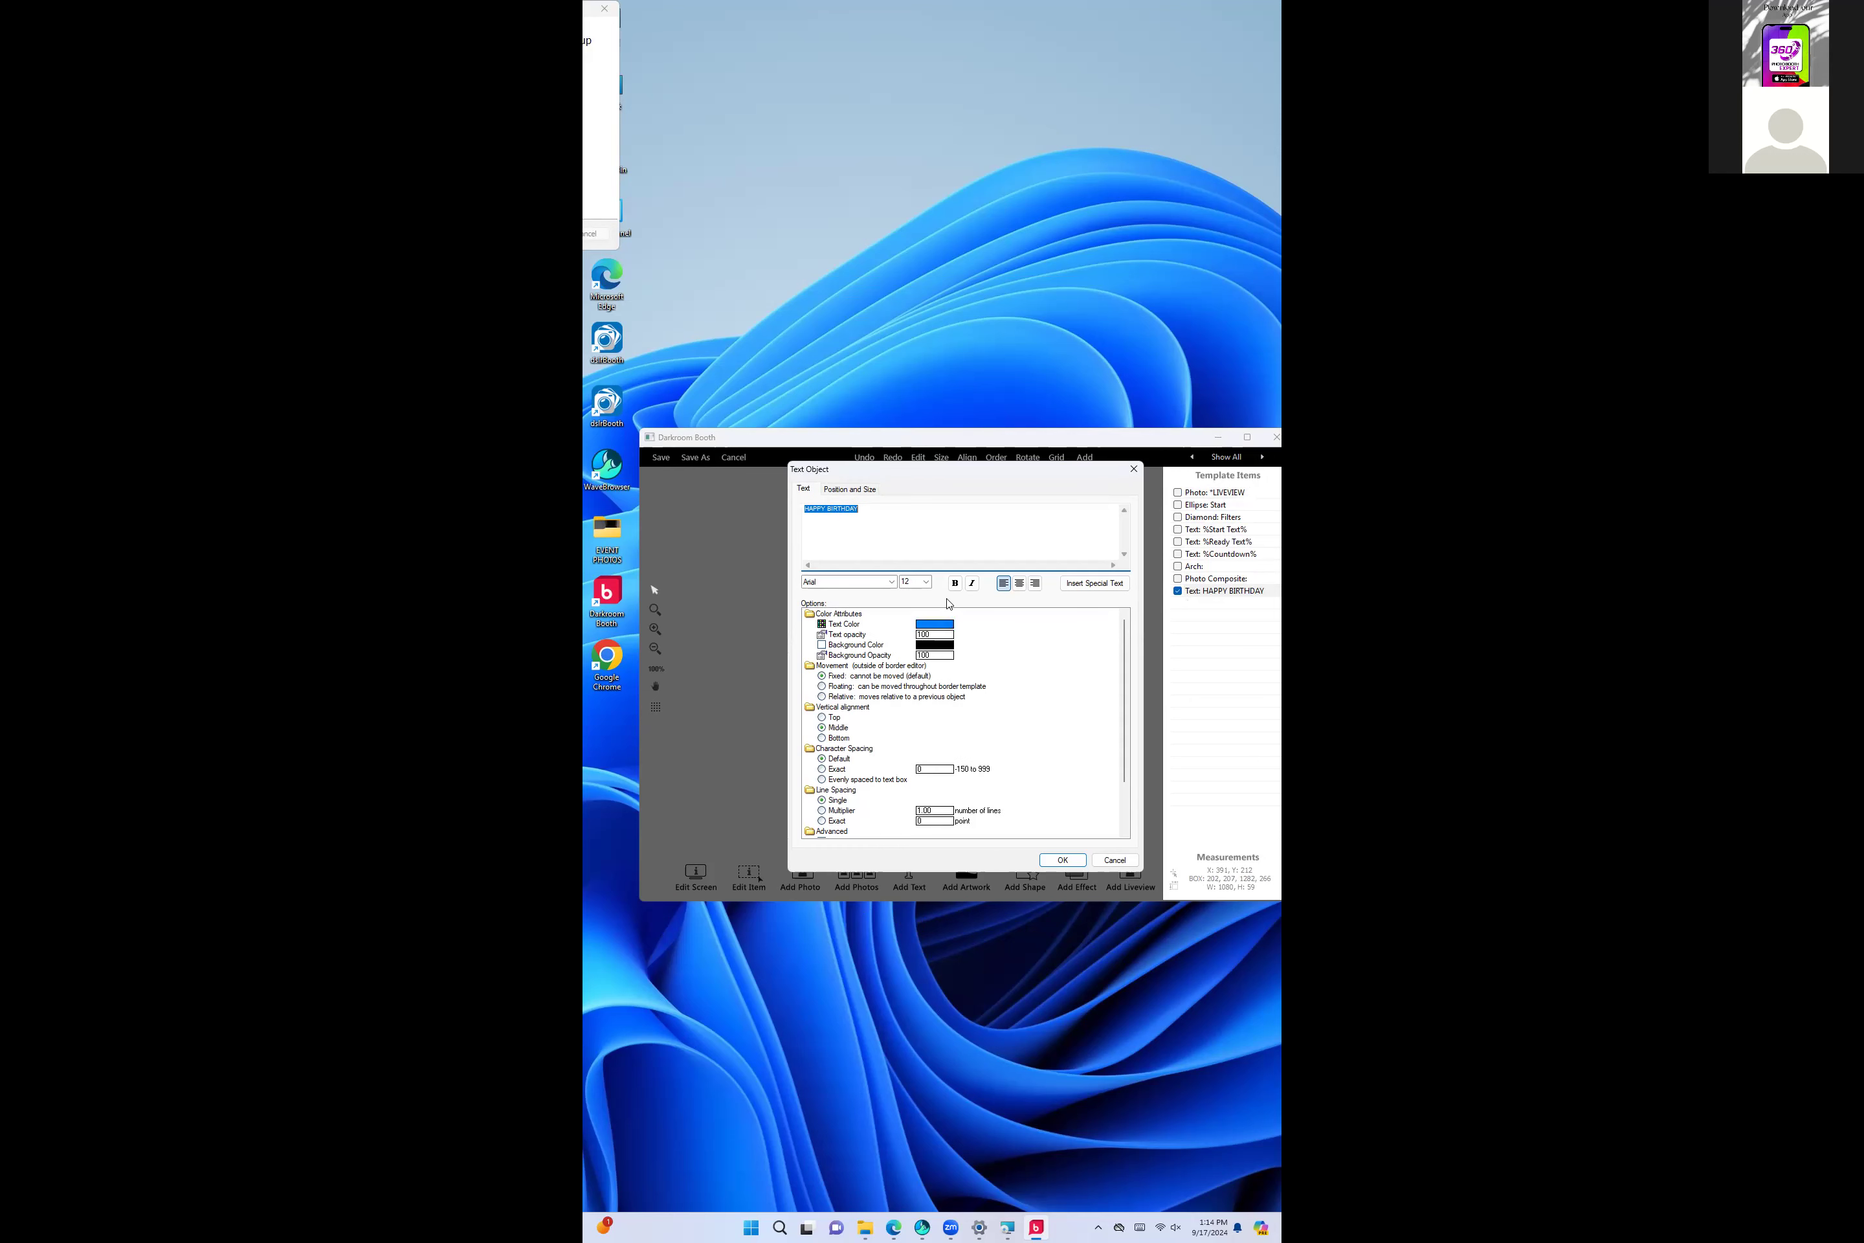
pyautogui.doubleClick(906, 580)
pyautogui.write('30')
pyautogui.click(955, 584)
pyautogui.click(891, 582)
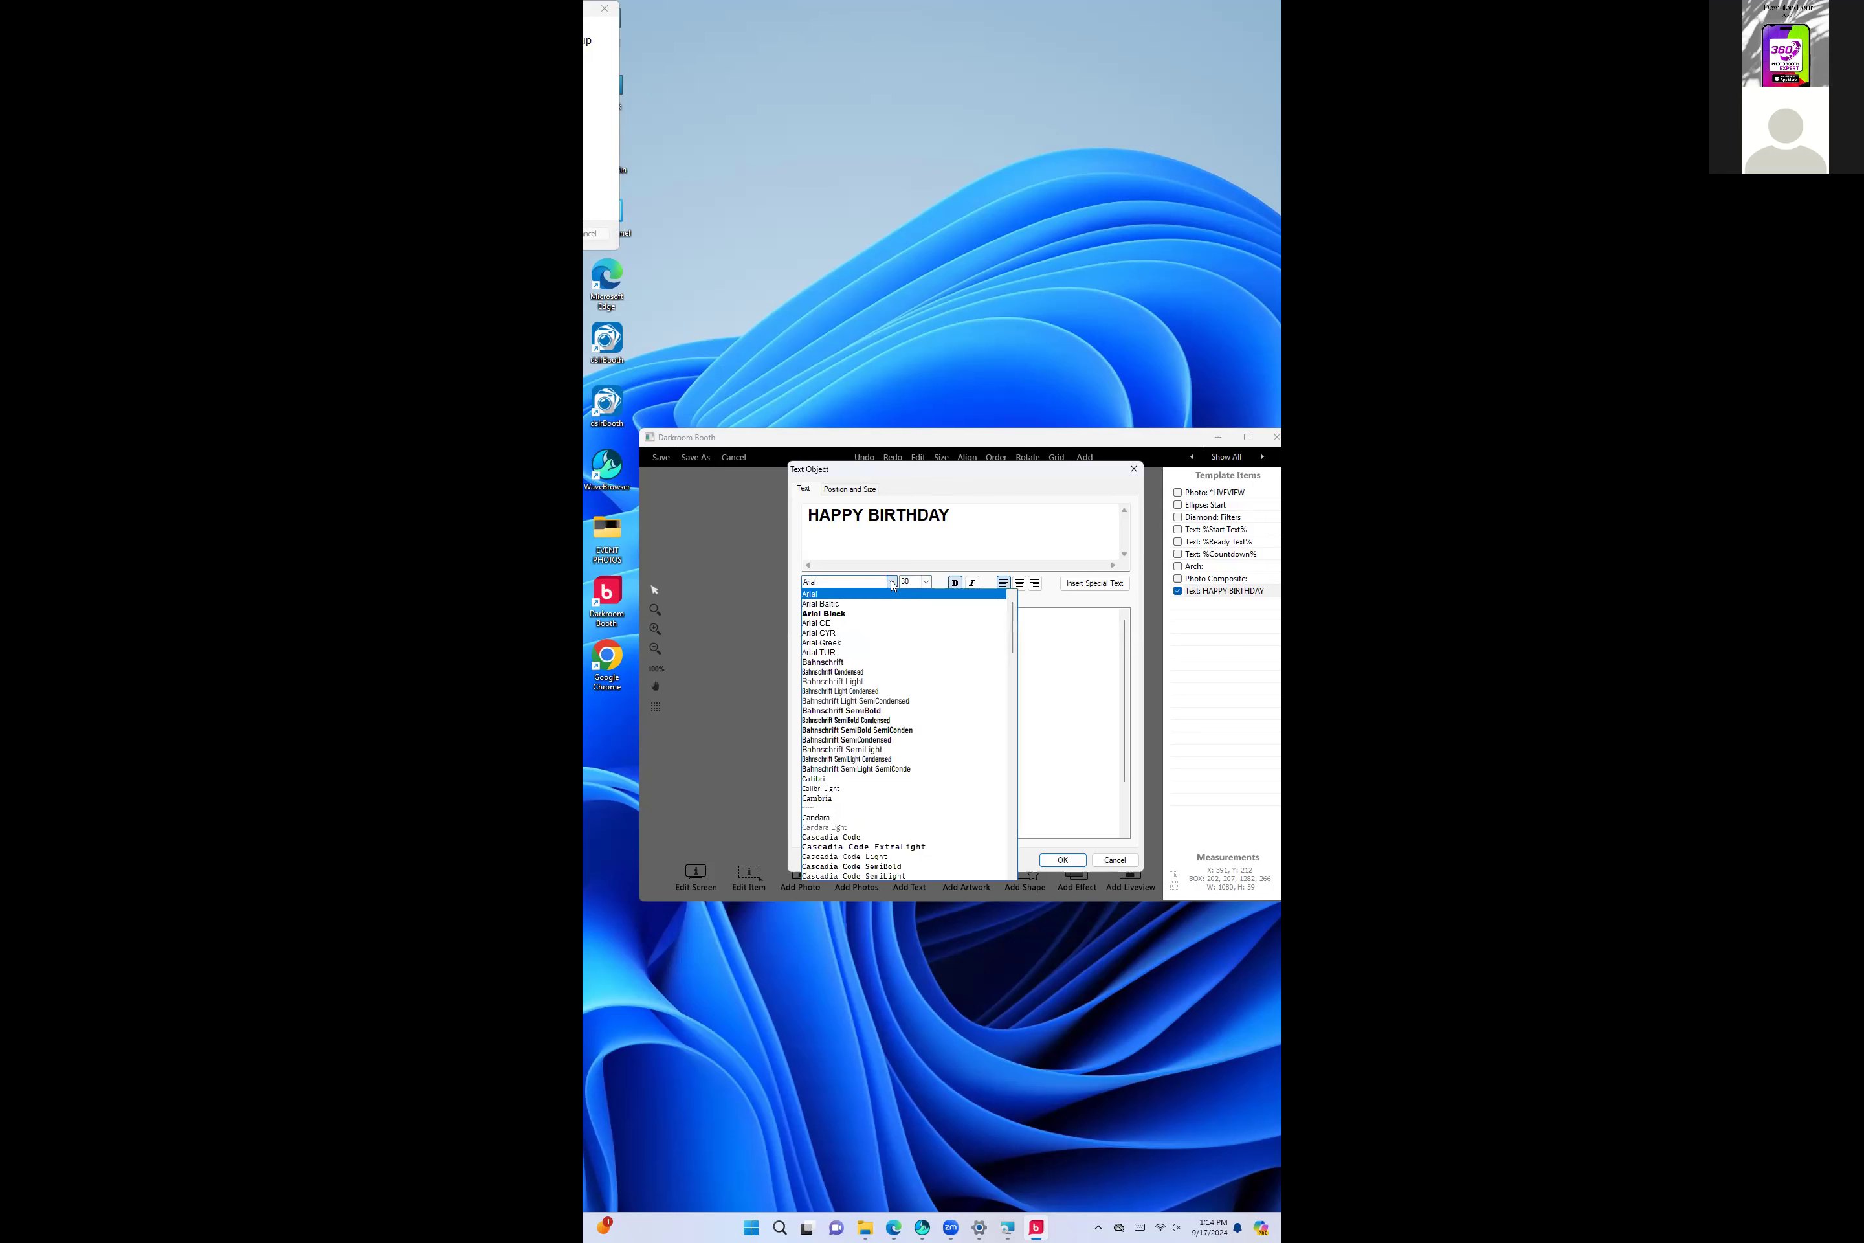
pyautogui.click(835, 614)
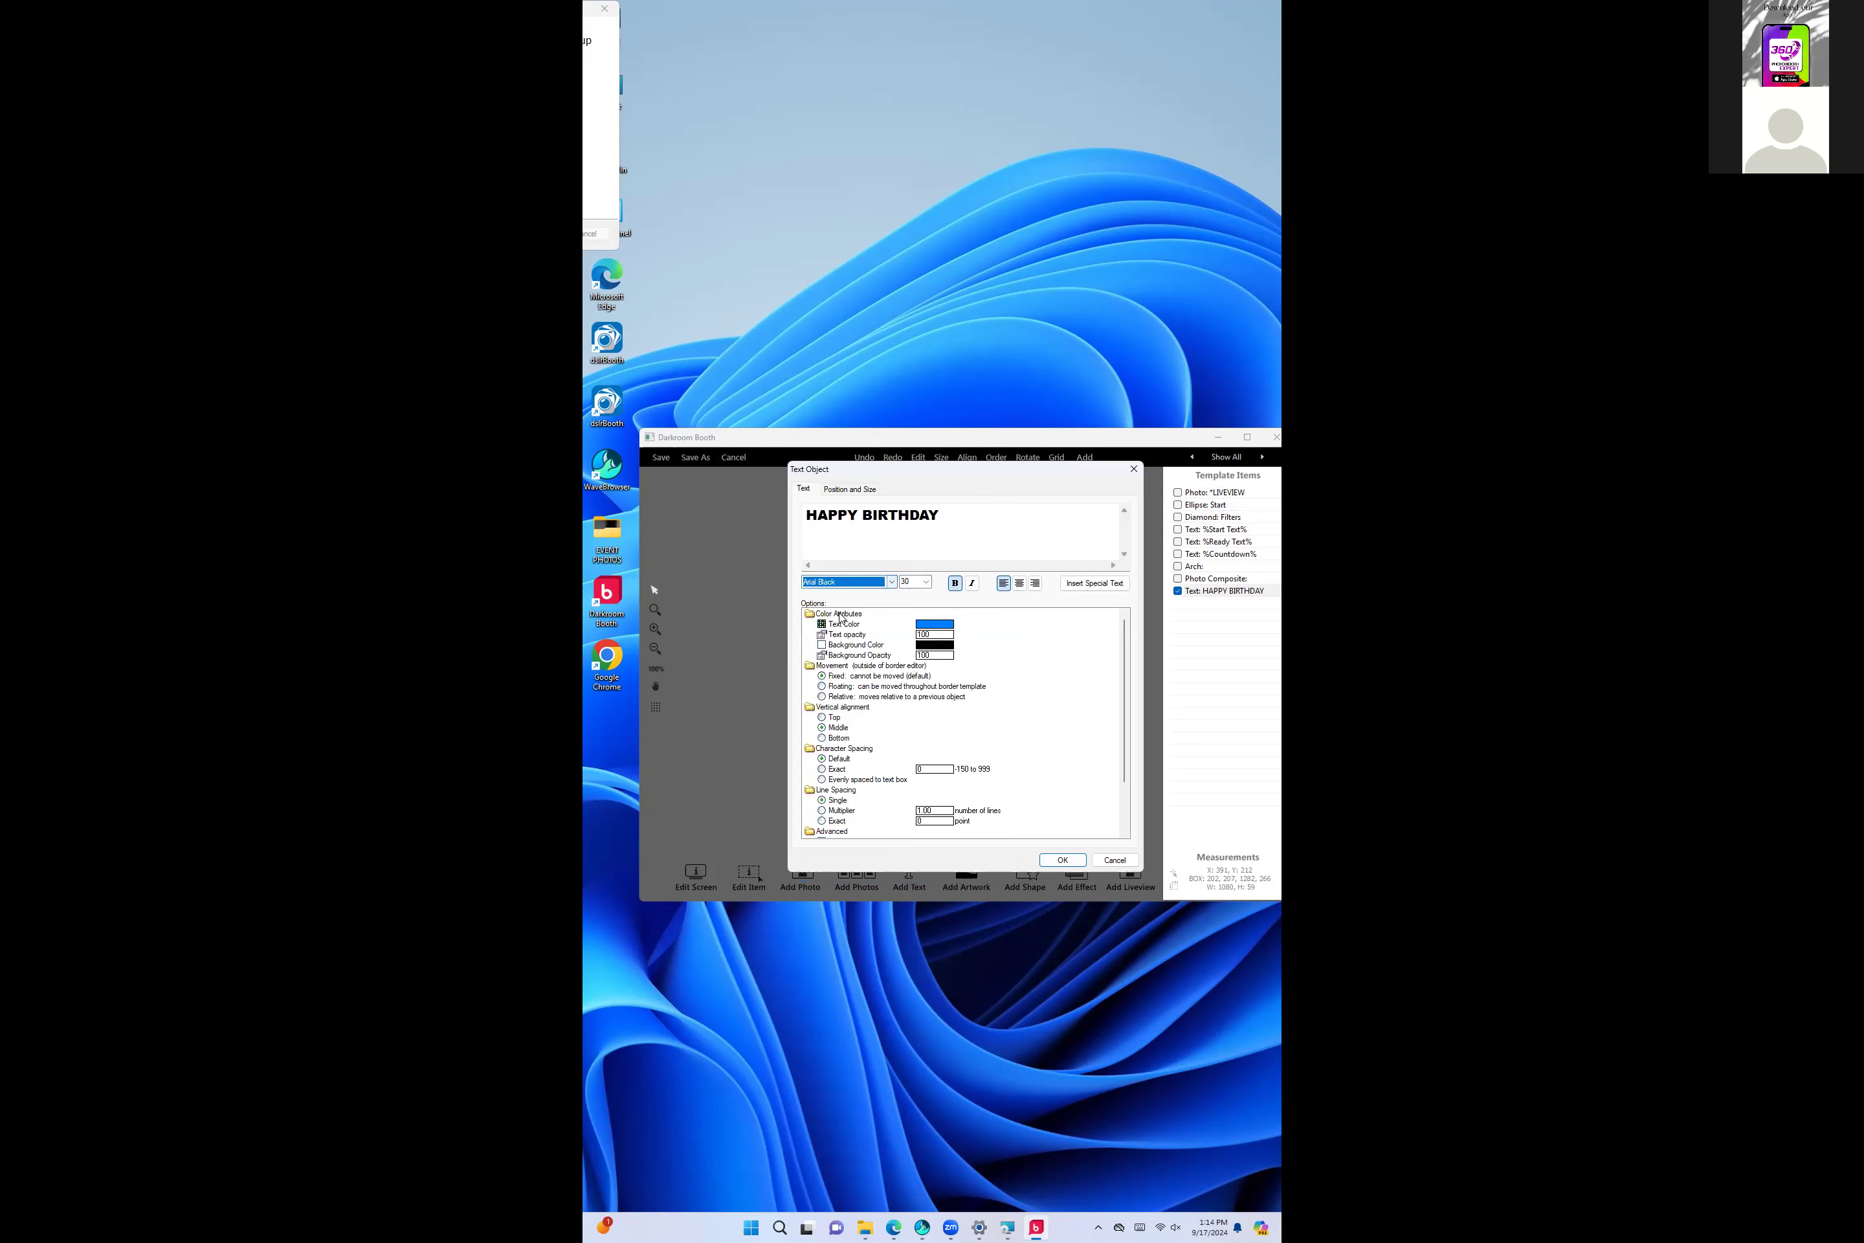
pyautogui.click(1062, 860)
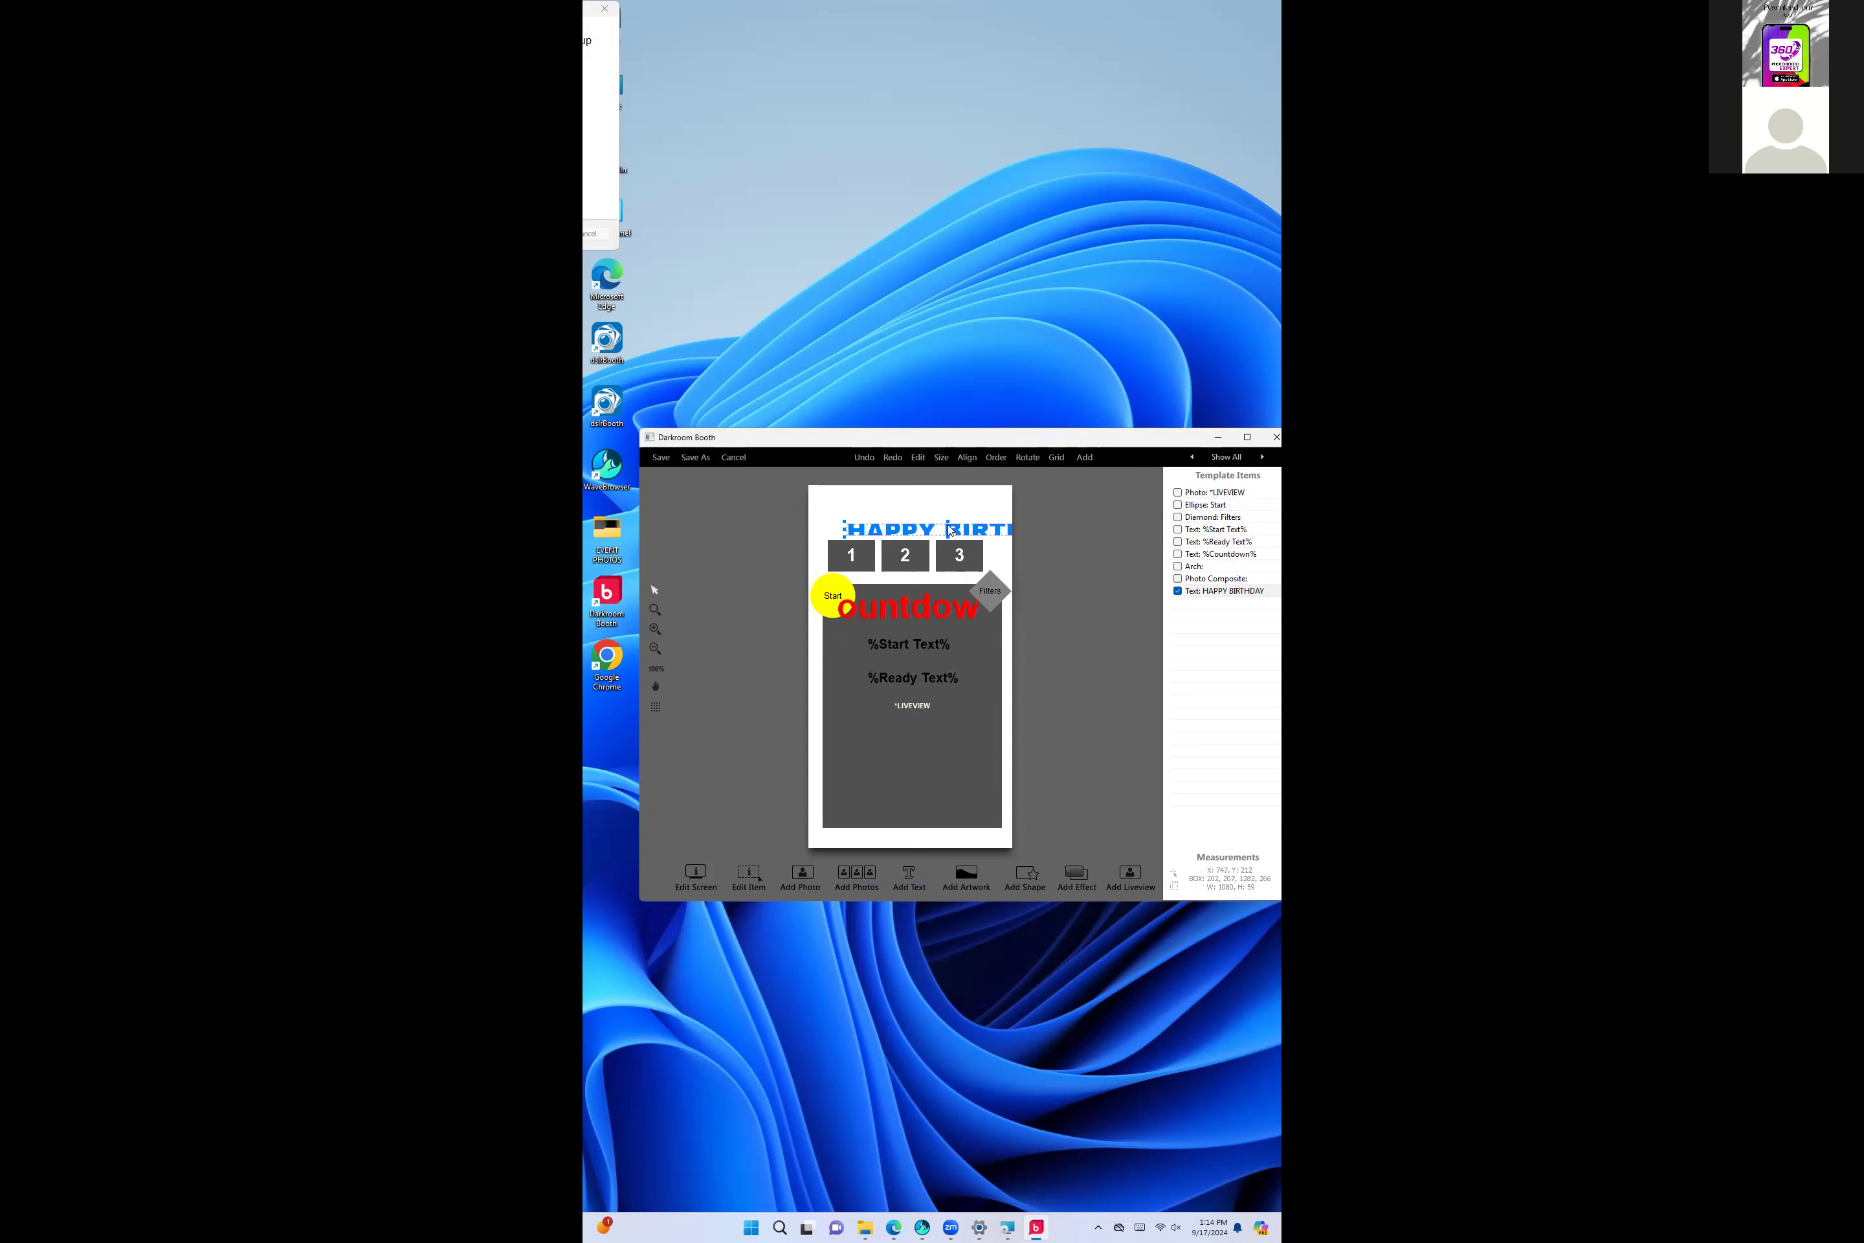
pyautogui.moveTo(948, 521); pyautogui.dragTo(908, 521)
# Split the title into two centred lines, HAPPY and BIRTHDAY, enlarging its box to fit
pyautogui.doubleClick(908, 522)
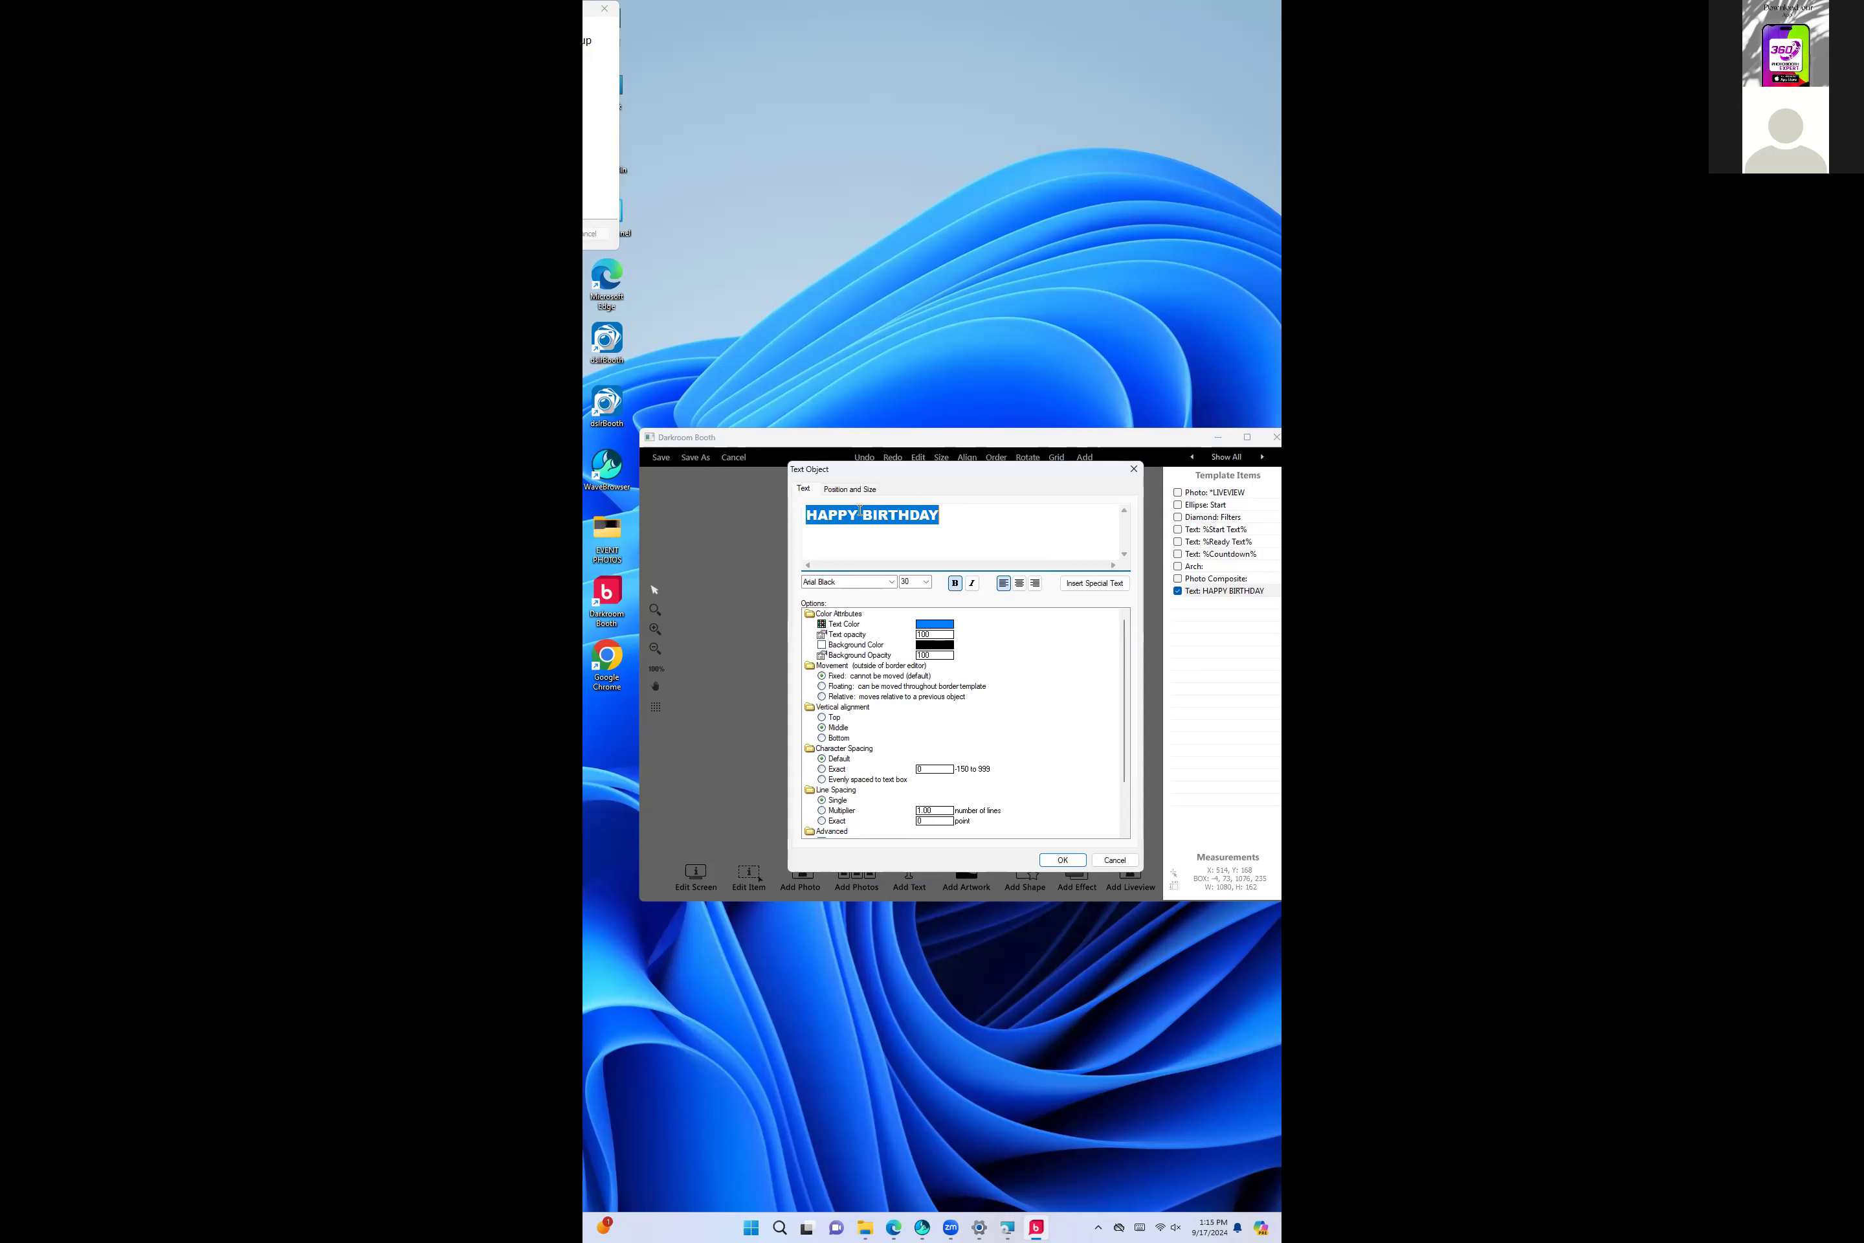
pyautogui.click(854, 514)
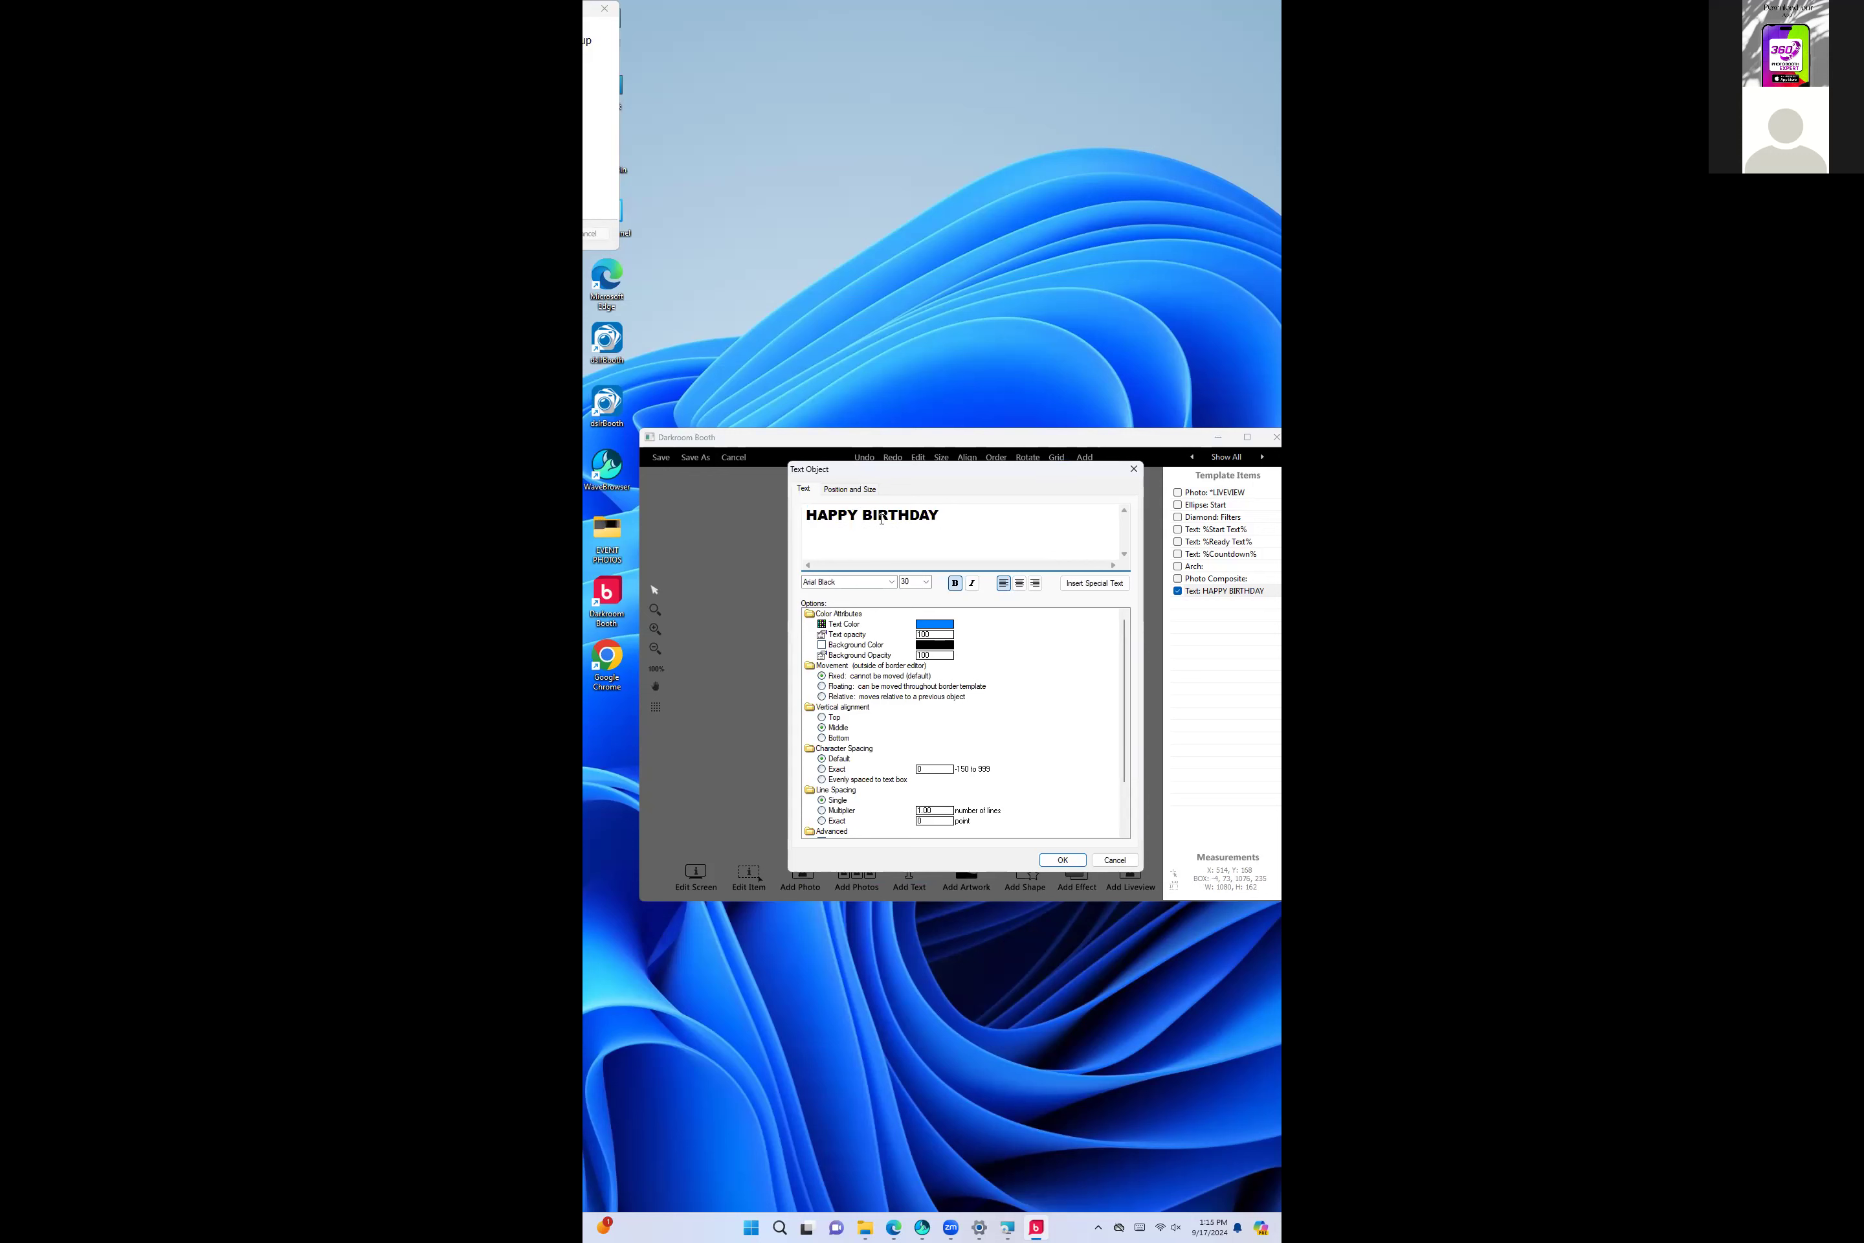
pyautogui.press('Right')
pyautogui.press('Return')
pyautogui.click(1019, 583)
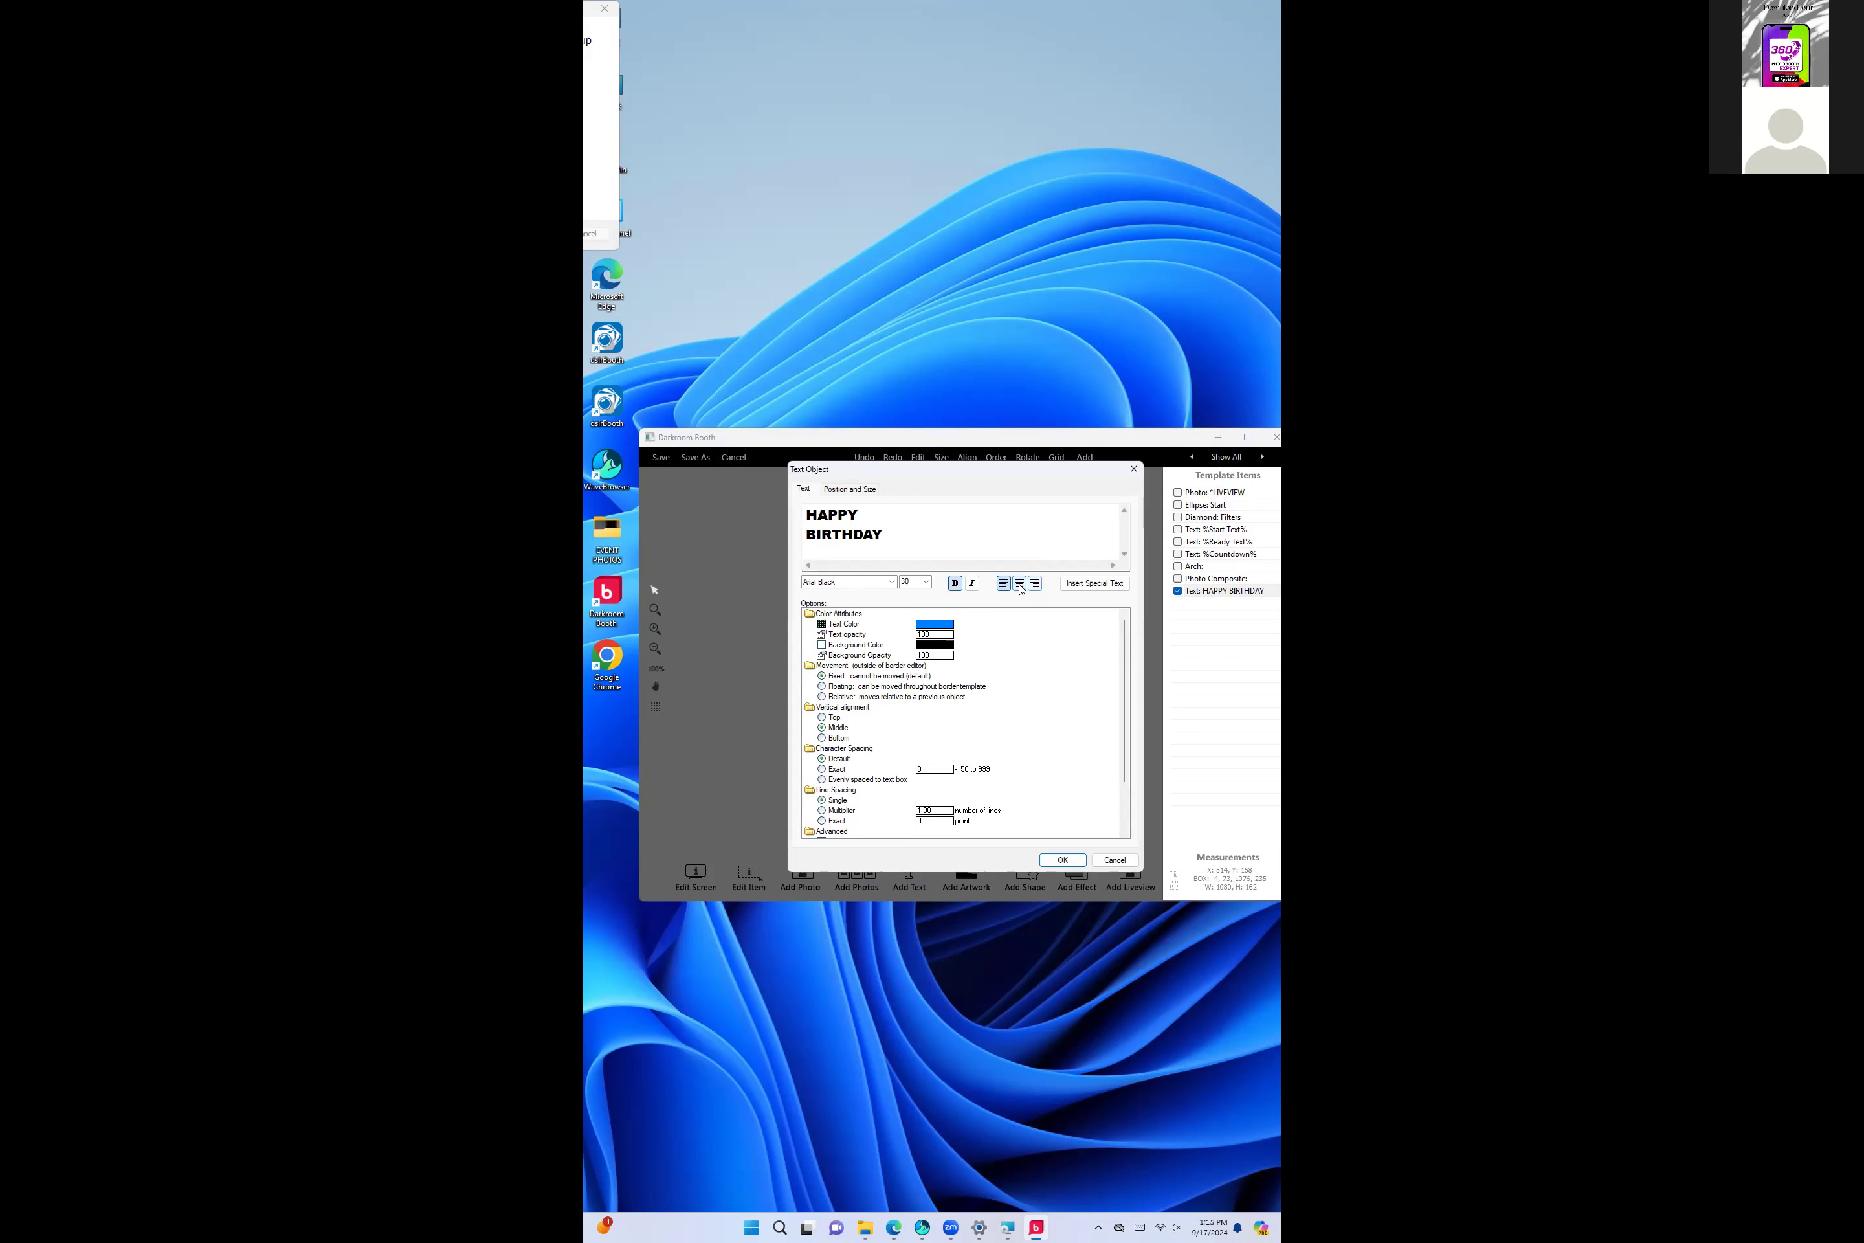
pyautogui.click(1066, 860)
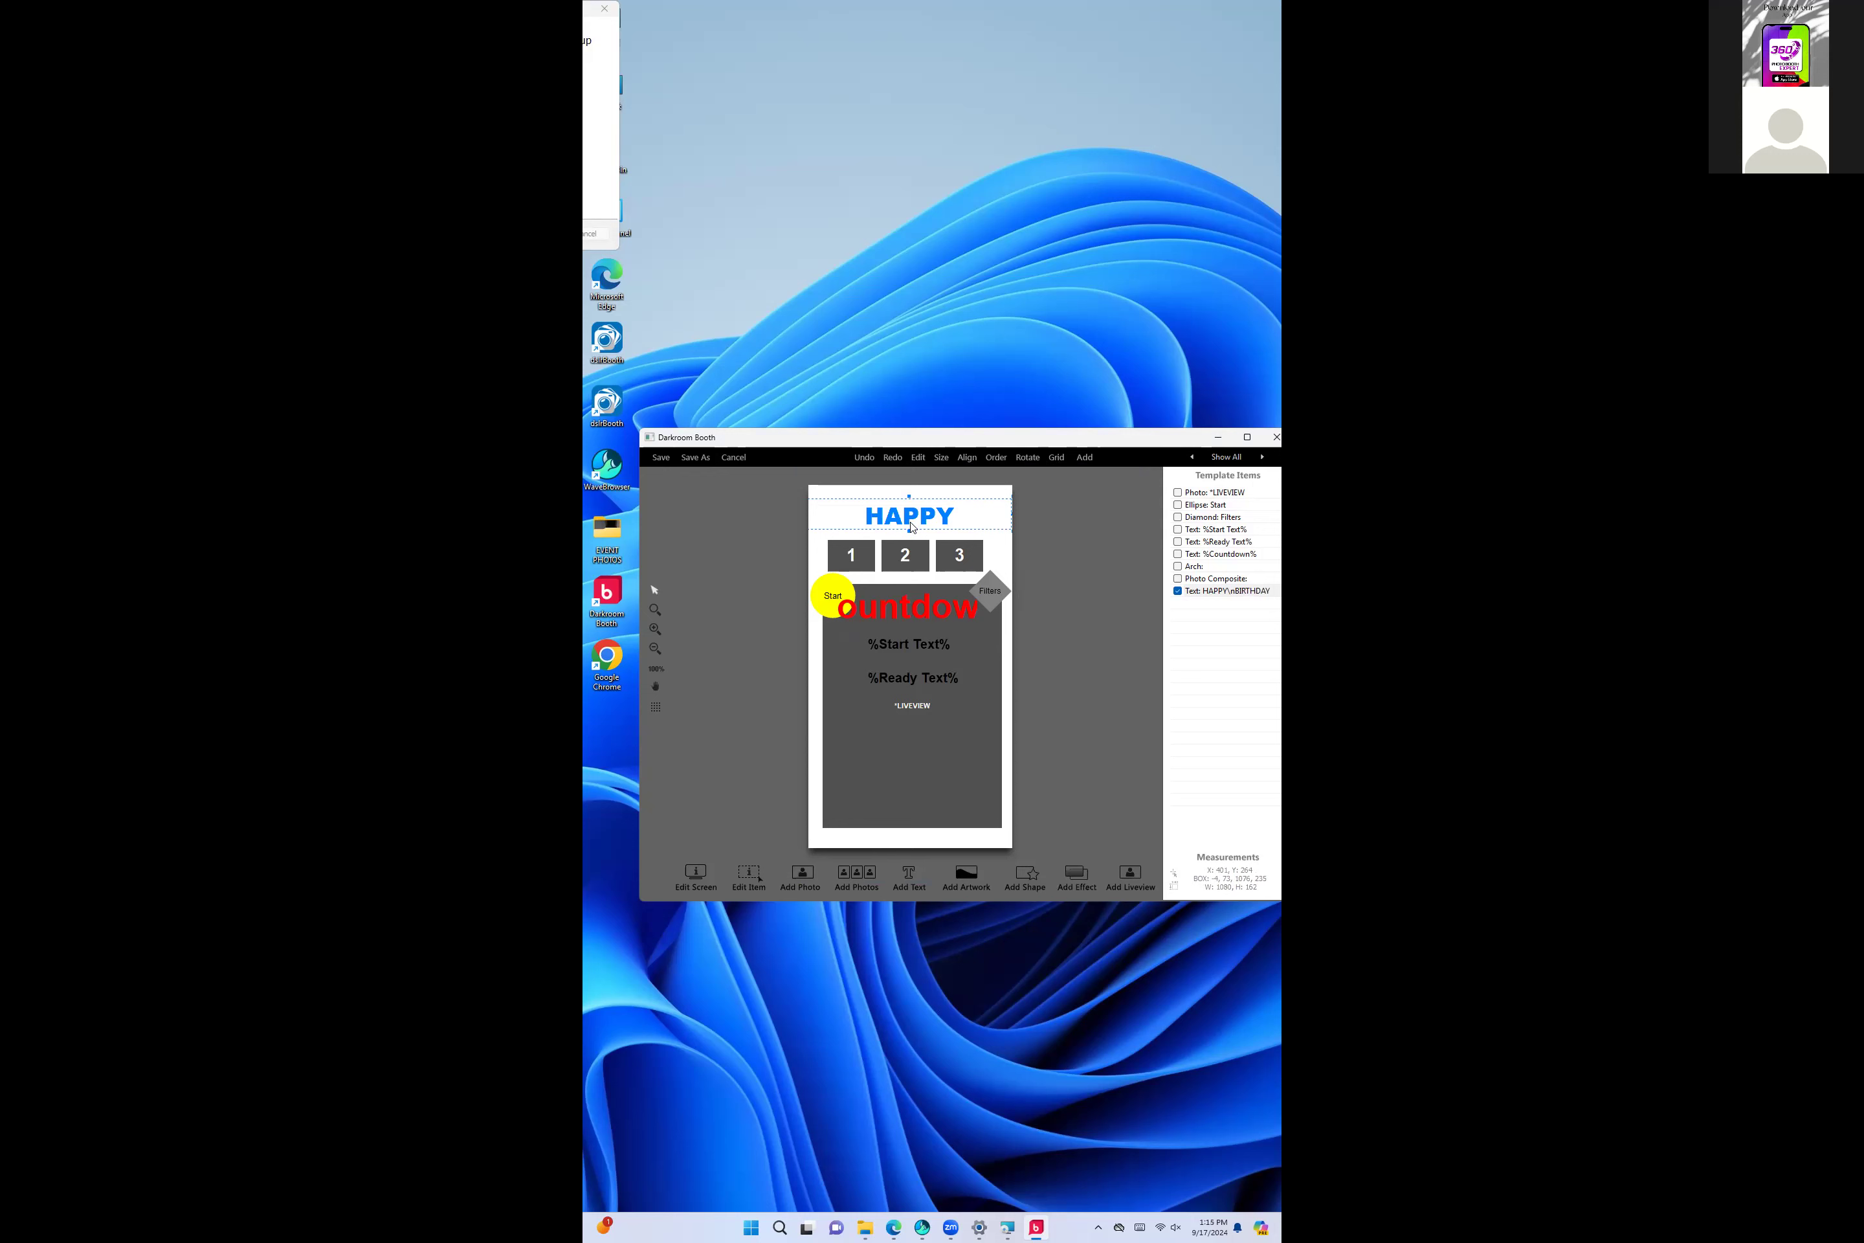
pyautogui.moveTo(908, 531)
pyautogui.mouseDown()
pyautogui.moveTo(909, 594)
pyautogui.moveTo(907, 548)
pyautogui.mouseUp()
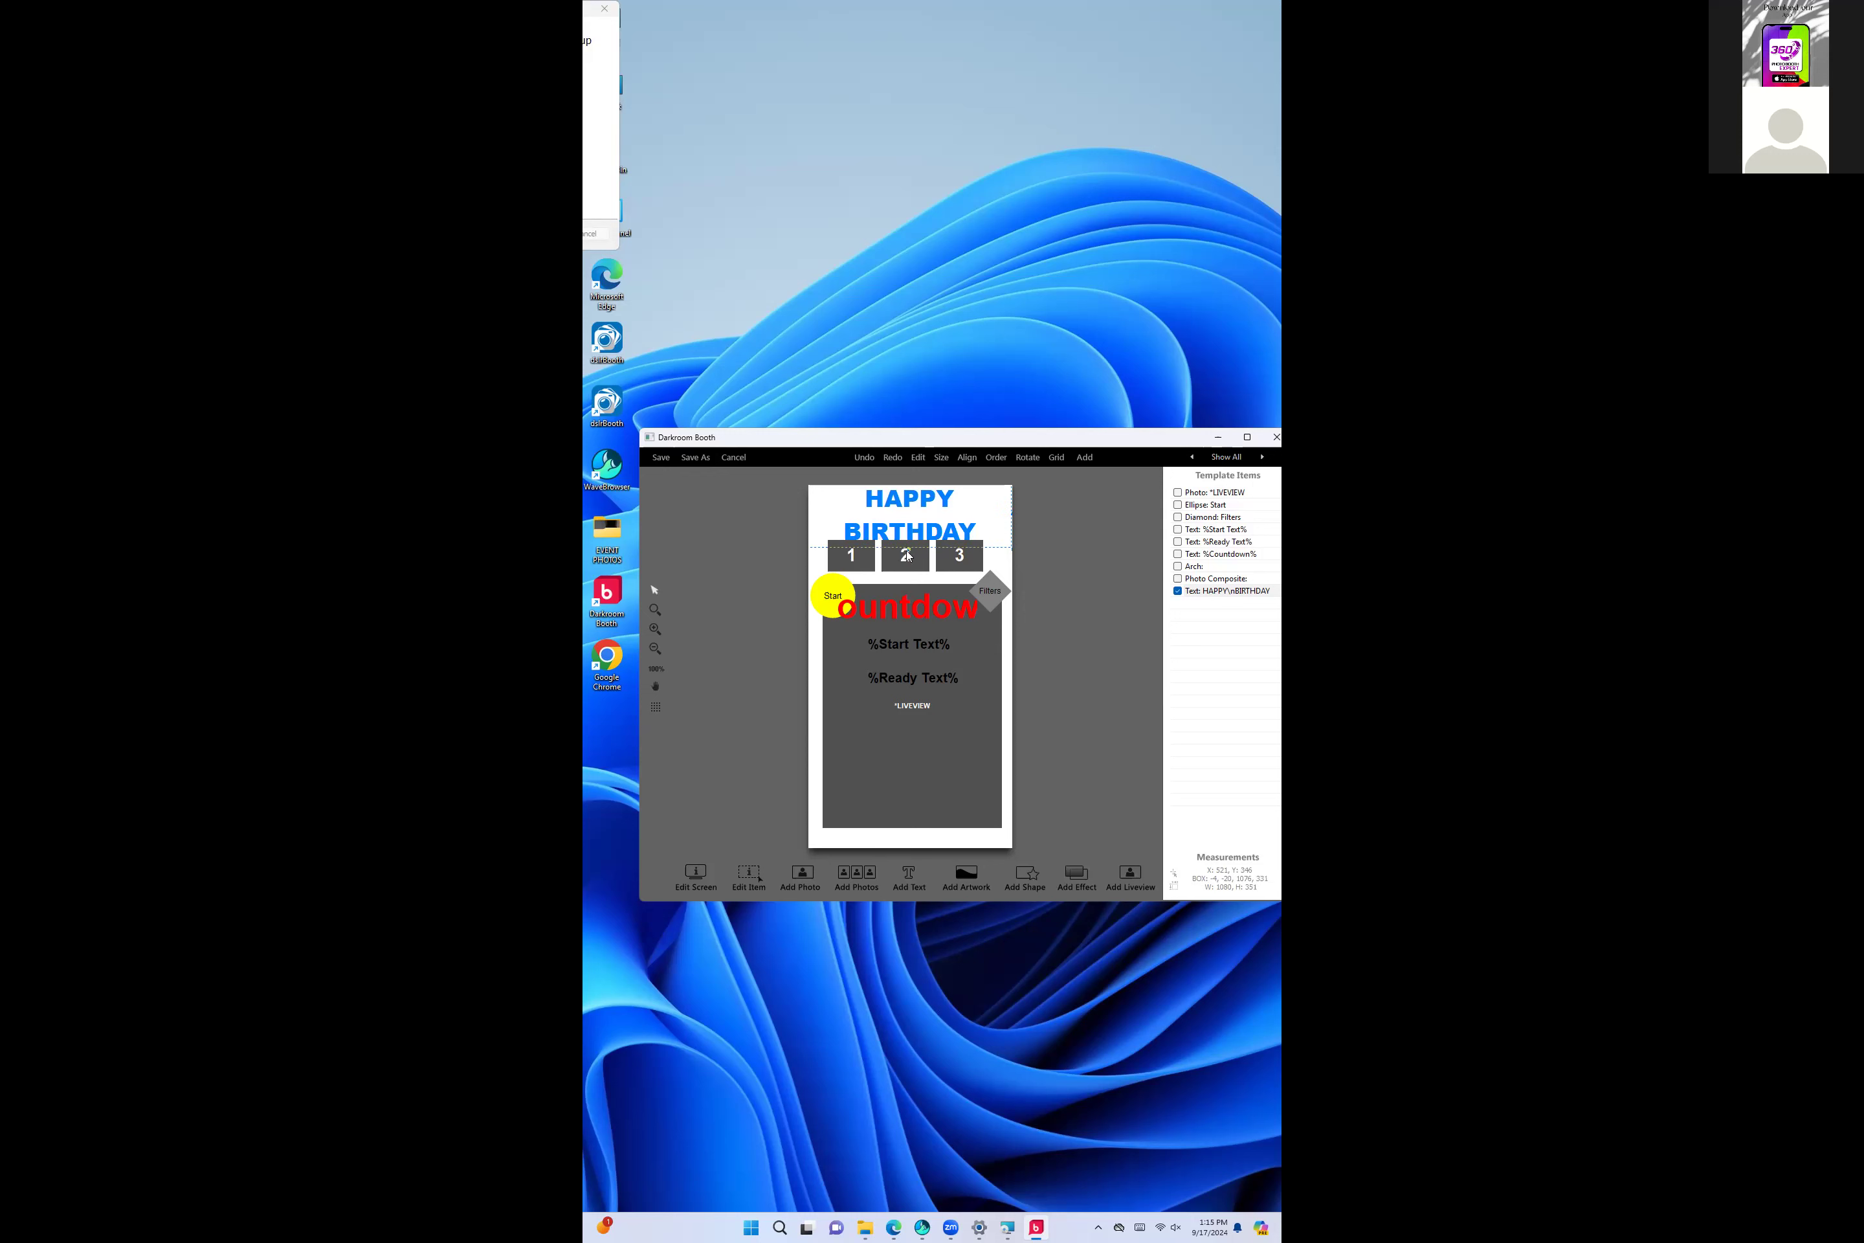
pyautogui.press('Up')
pyautogui.press('Up')
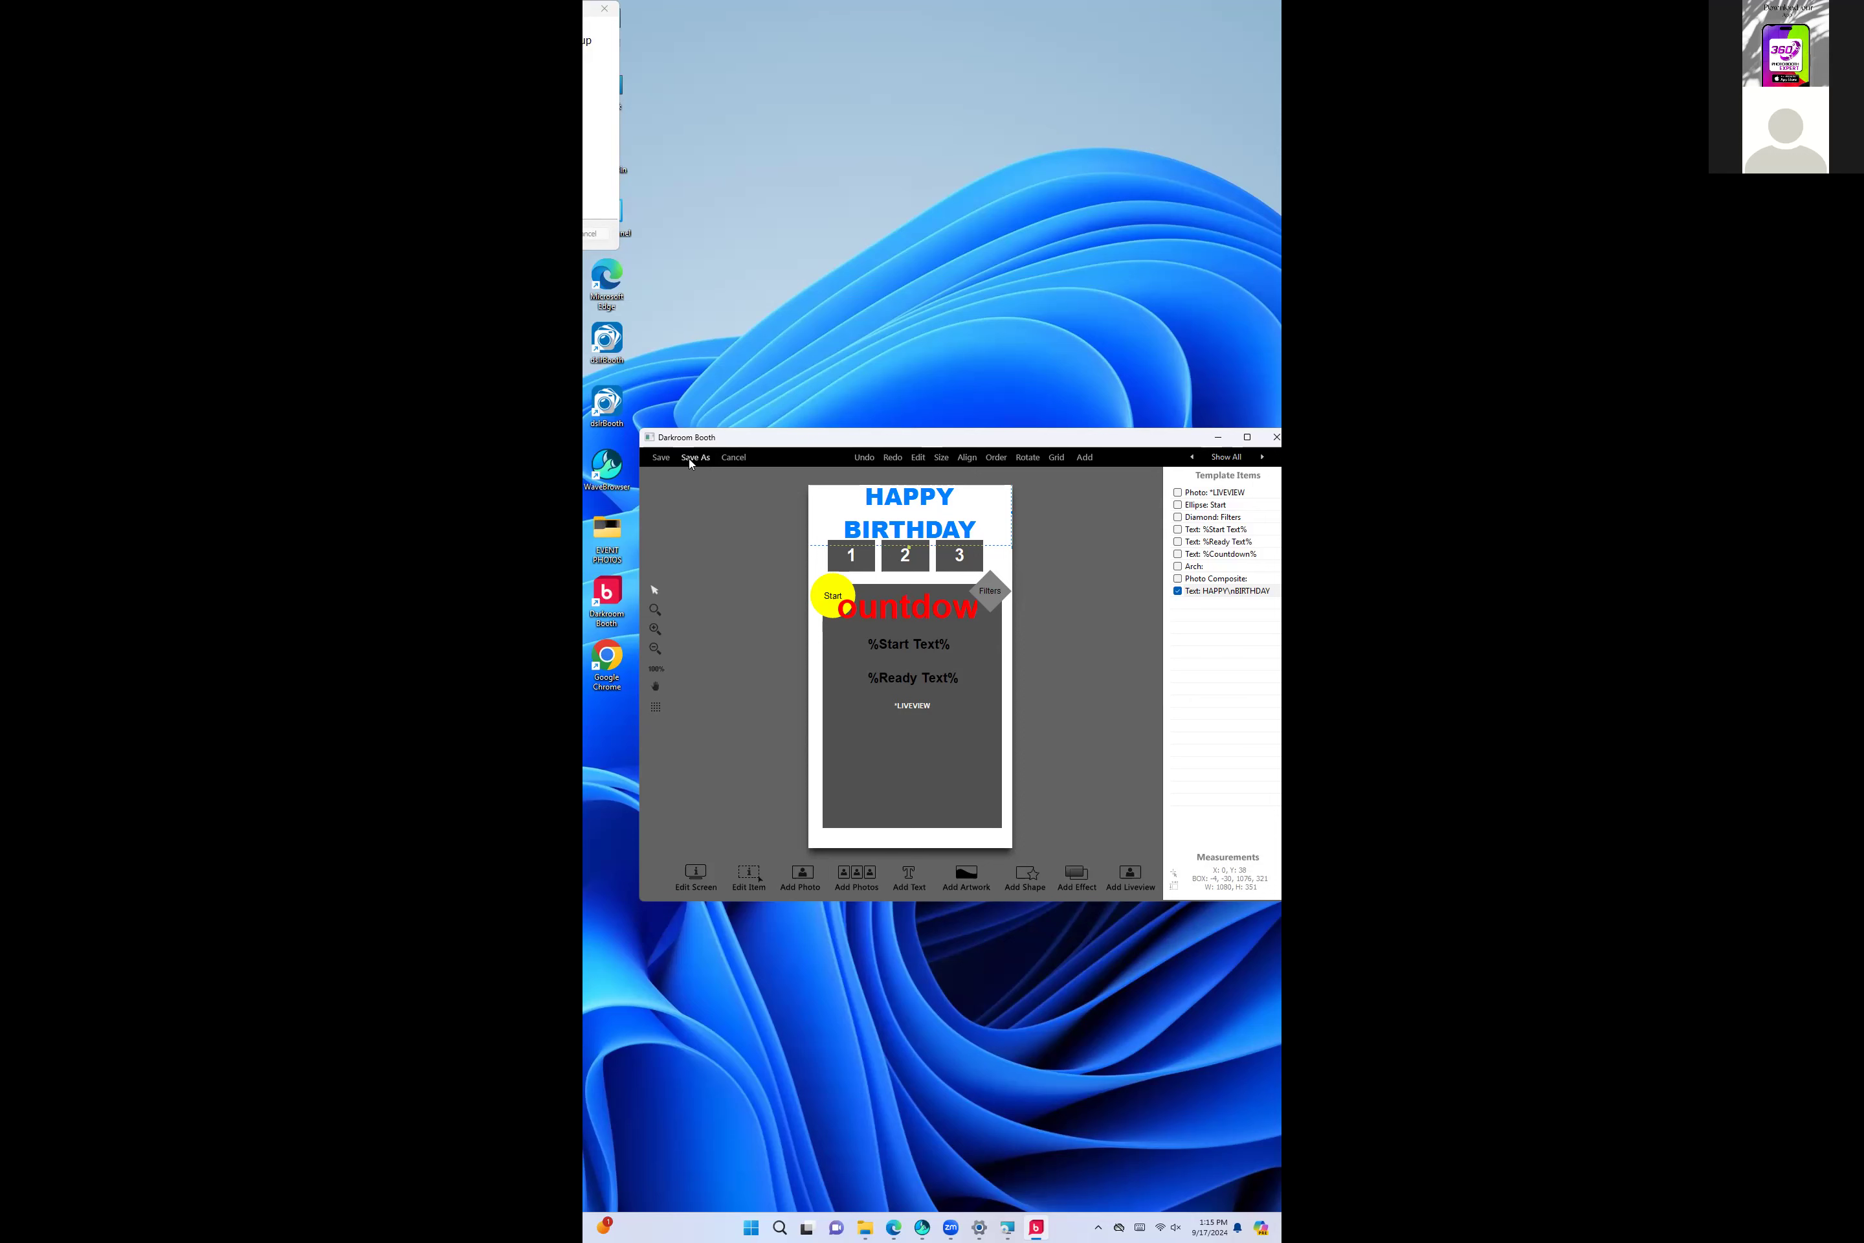
# Save the edited screen template as HBD in the BoothScreens folder
pyautogui.click(694, 458)
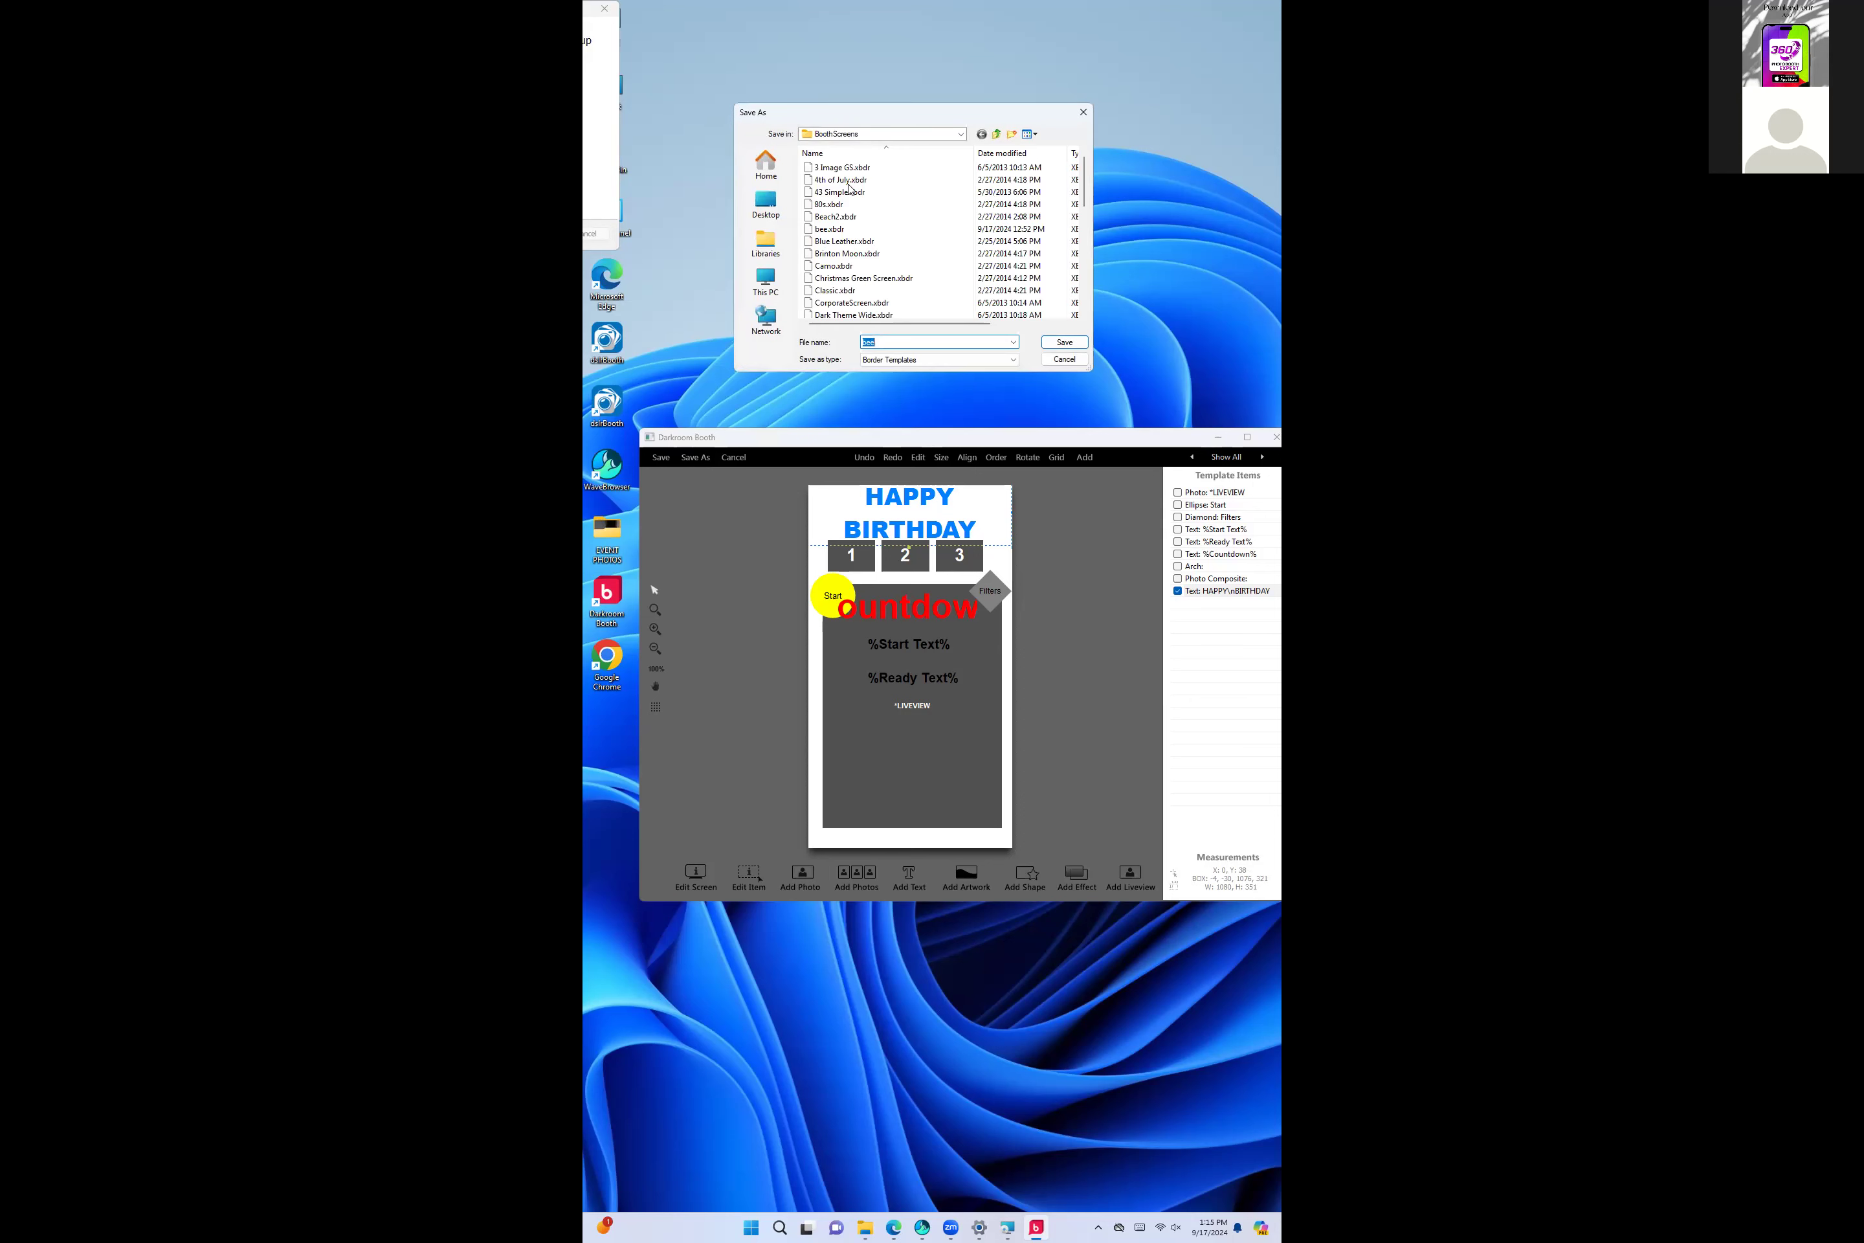
pyautogui.click(886, 341)
pyautogui.press('BackSpace')
pyautogui.press('BackSpace')
pyautogui.press('BackSpace')
pyautogui.write('HBD')
pyautogui.click(1075, 342)
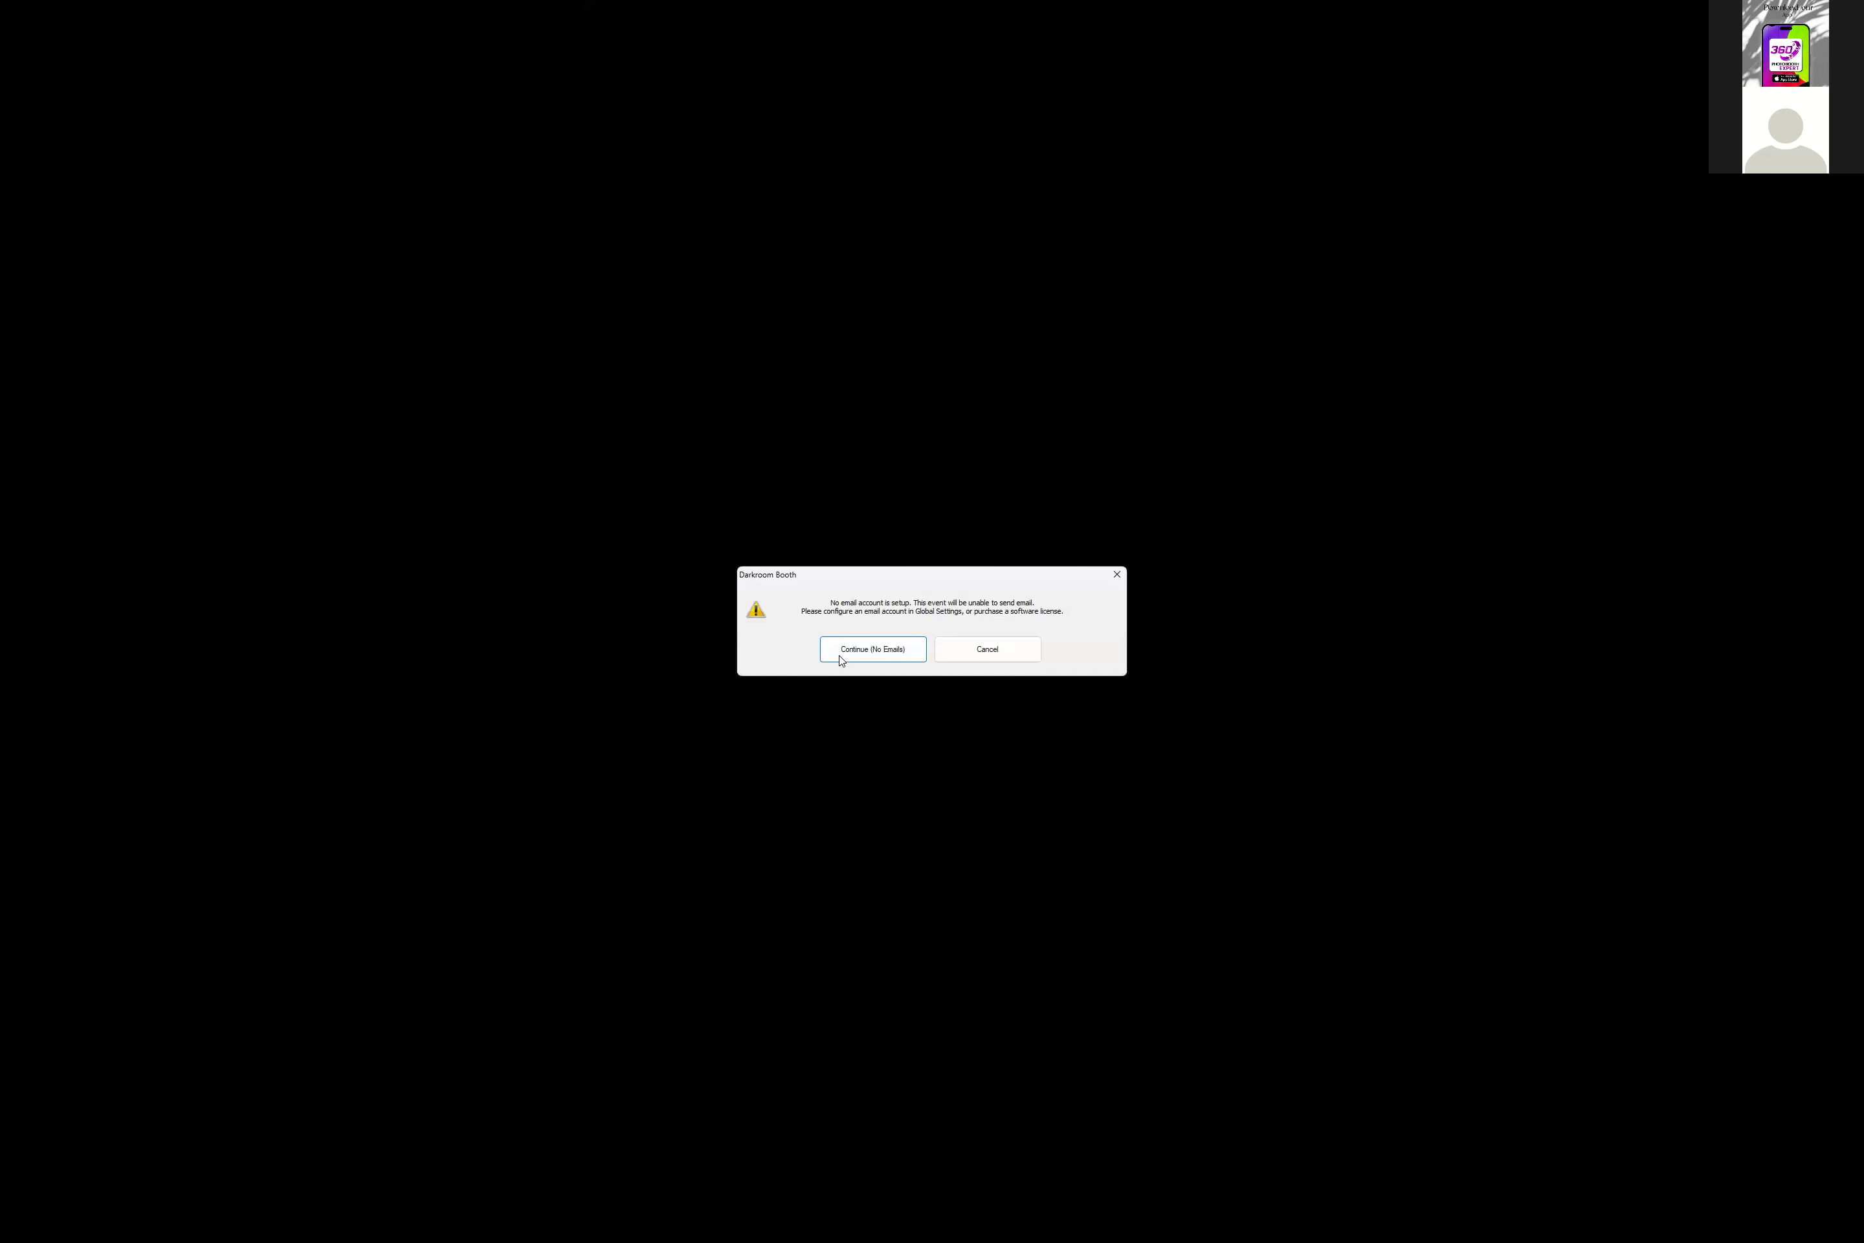
pyautogui.click(841, 658)
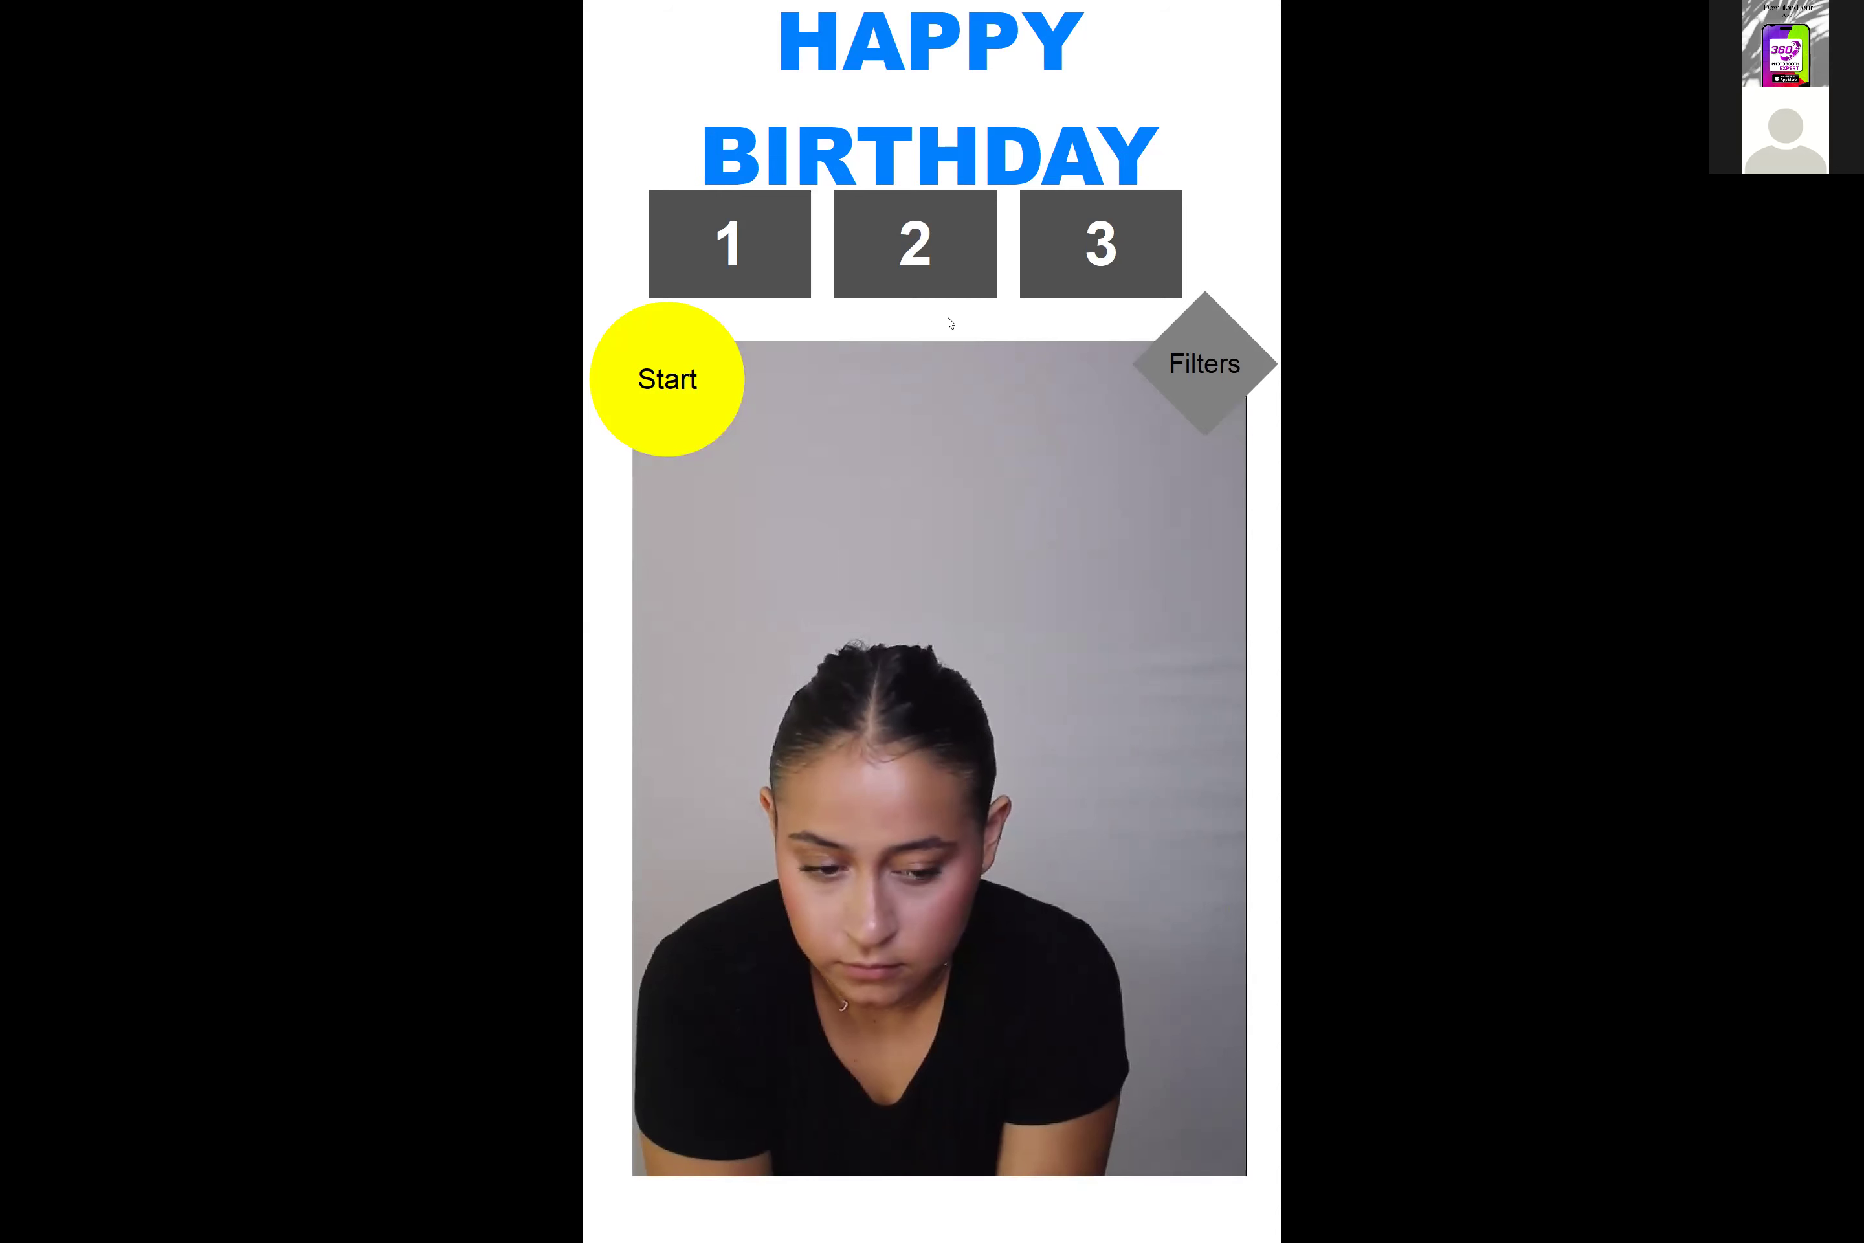
pyautogui.press('Escape')
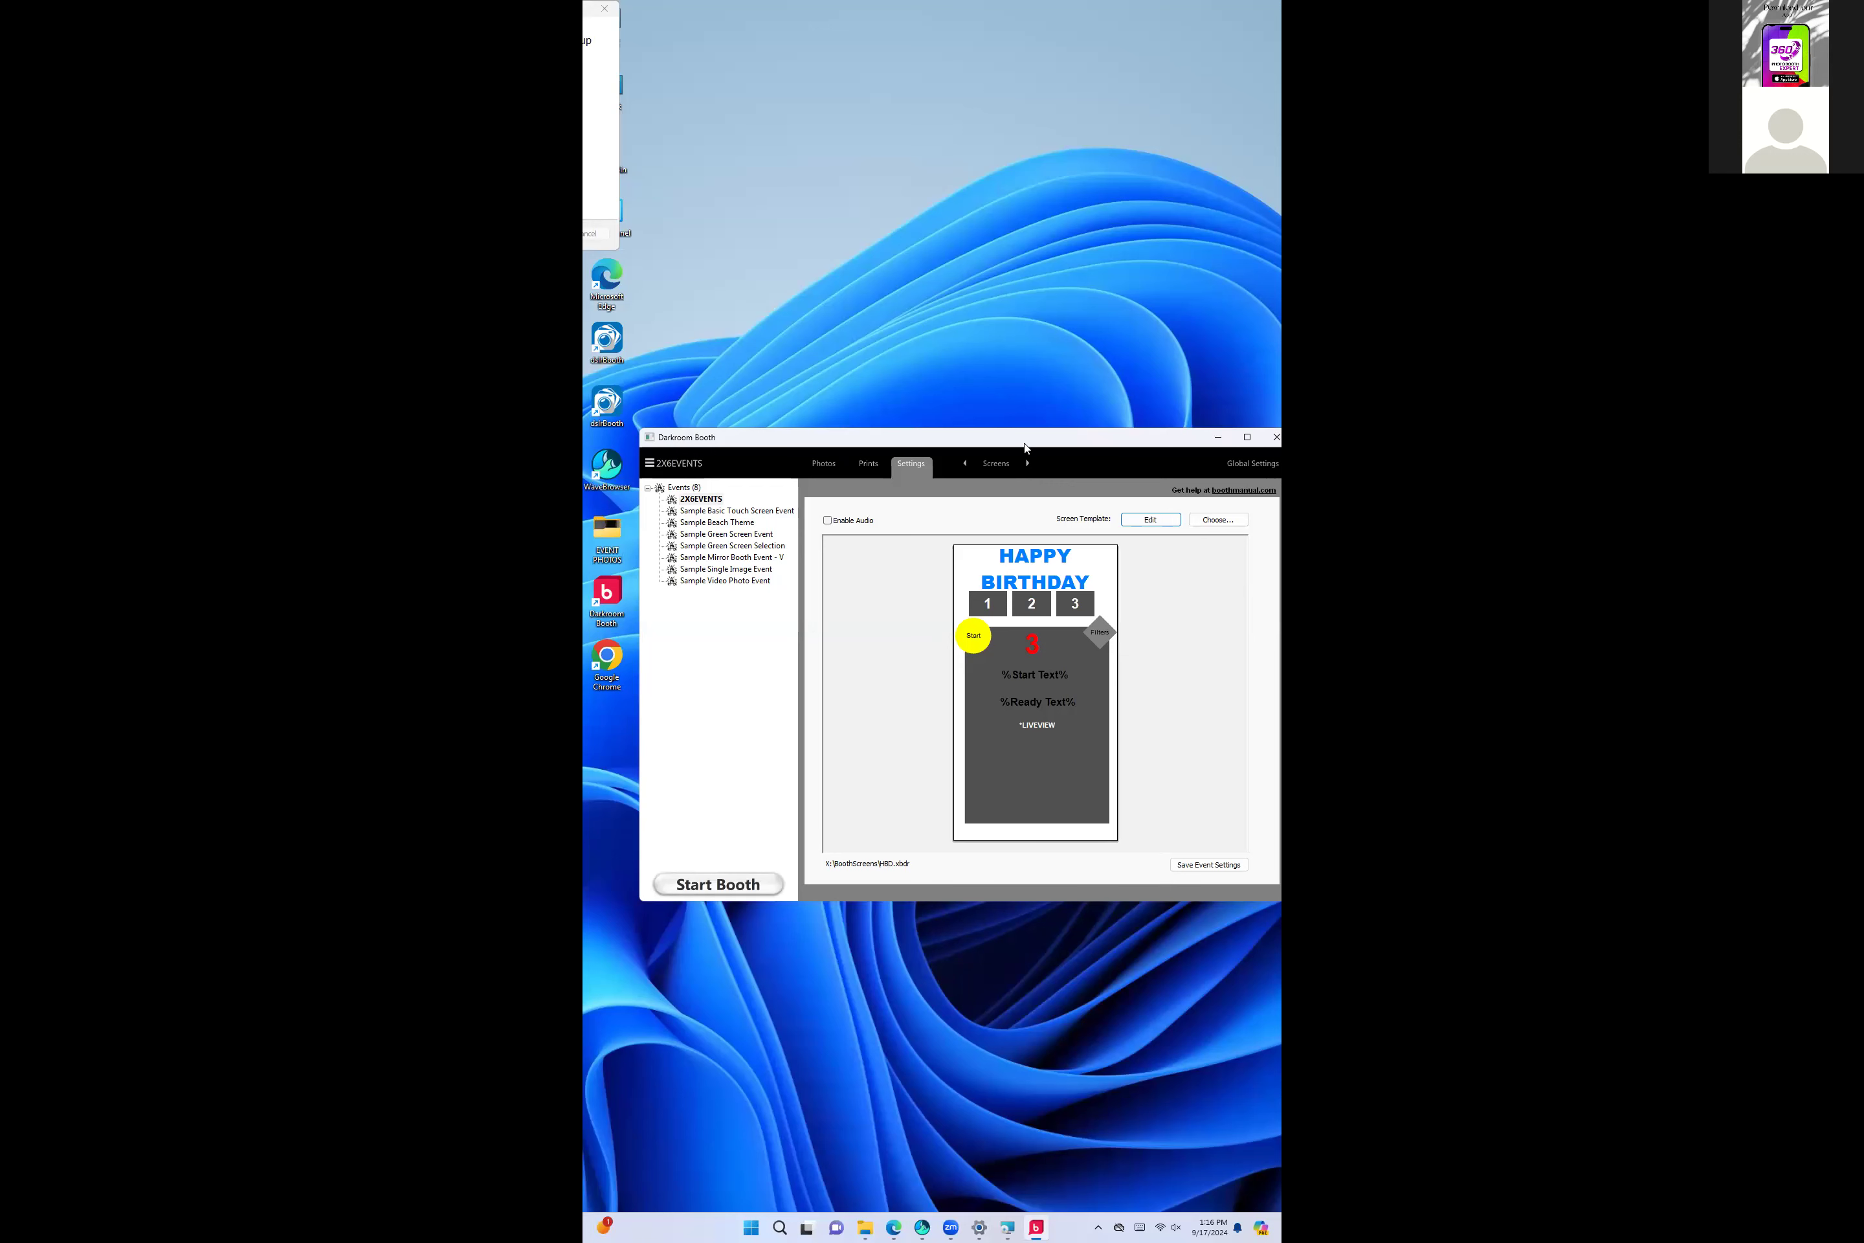
pyautogui.click(916, 472)
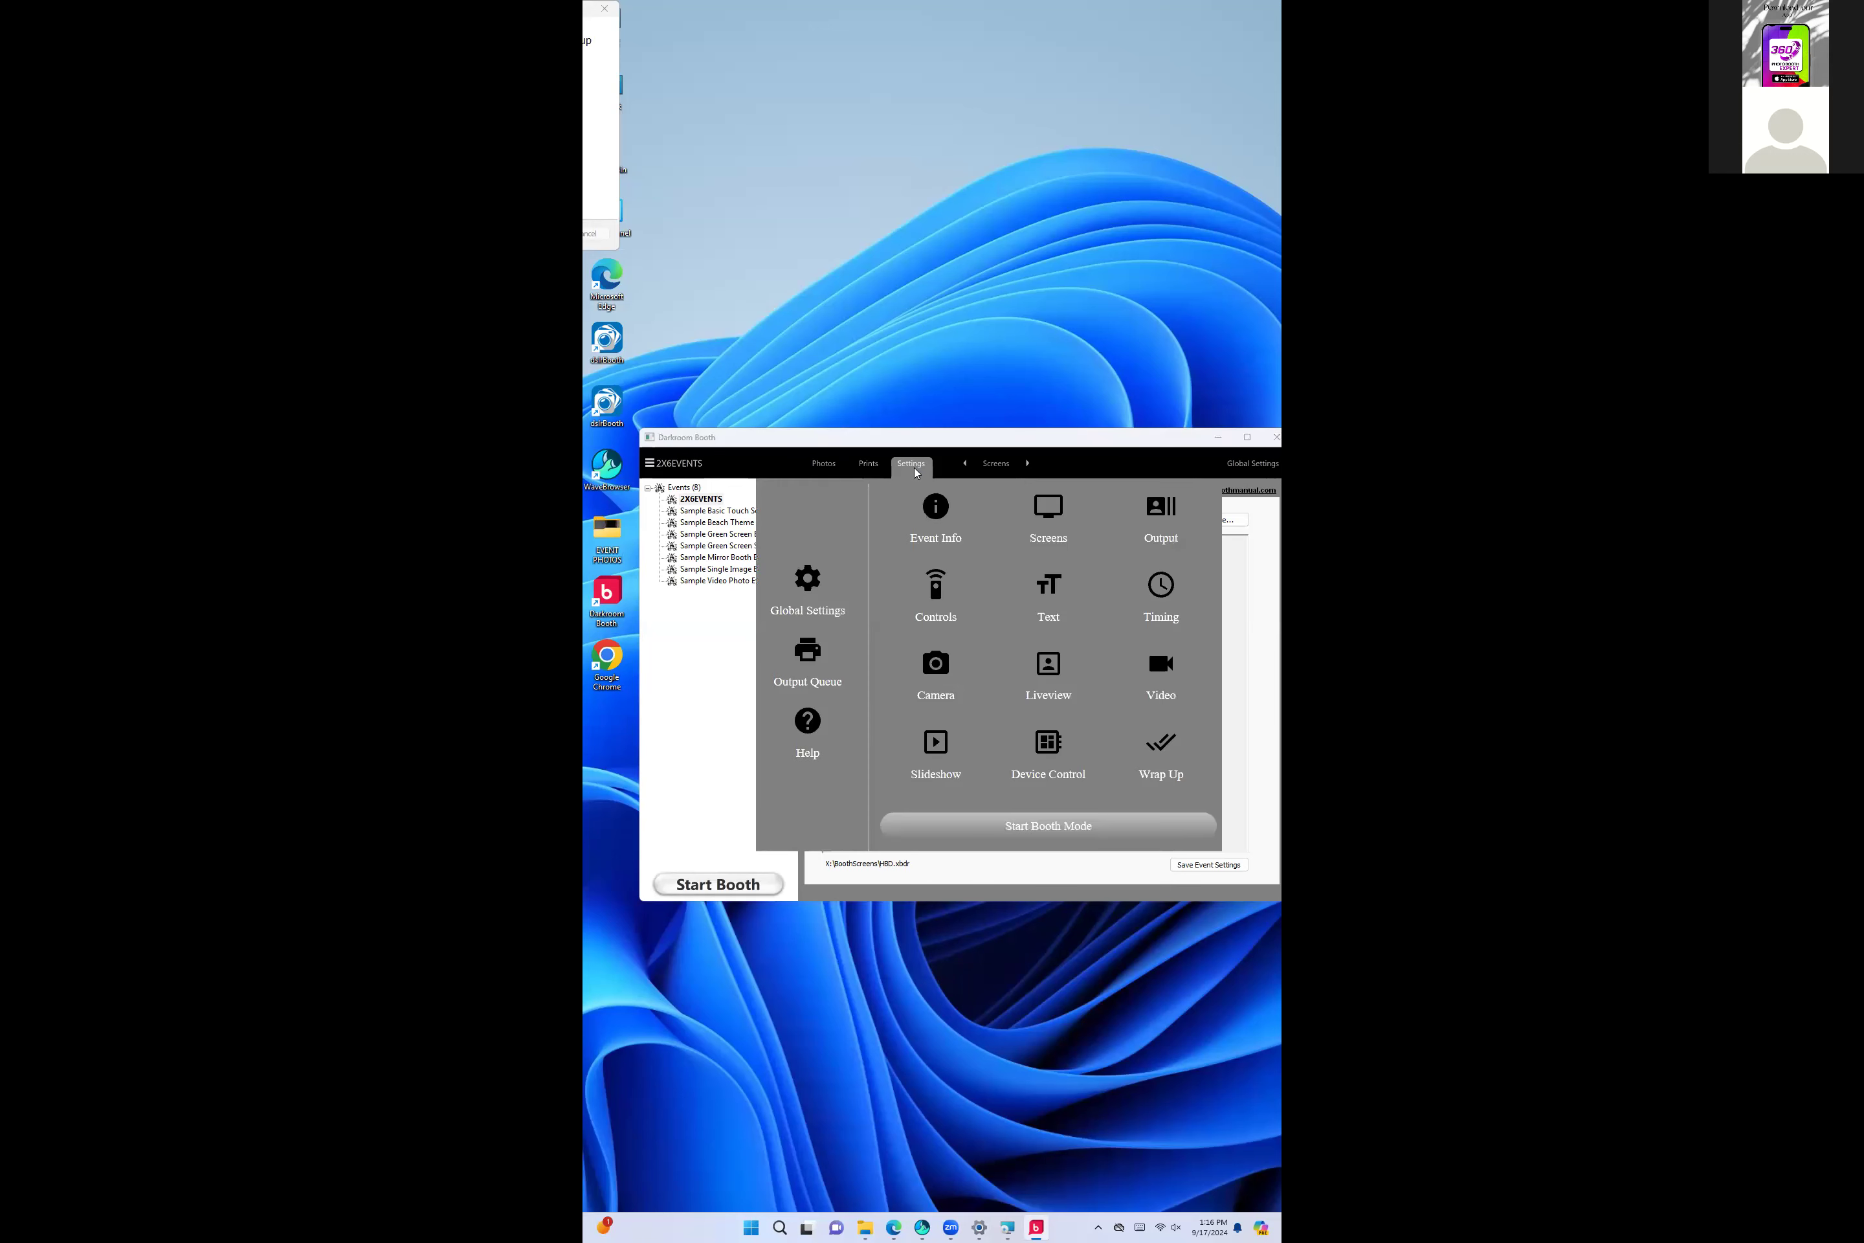
# Maximise the window and open the 3pics print template from the Output settings for editing
pyautogui.click(1147, 514)
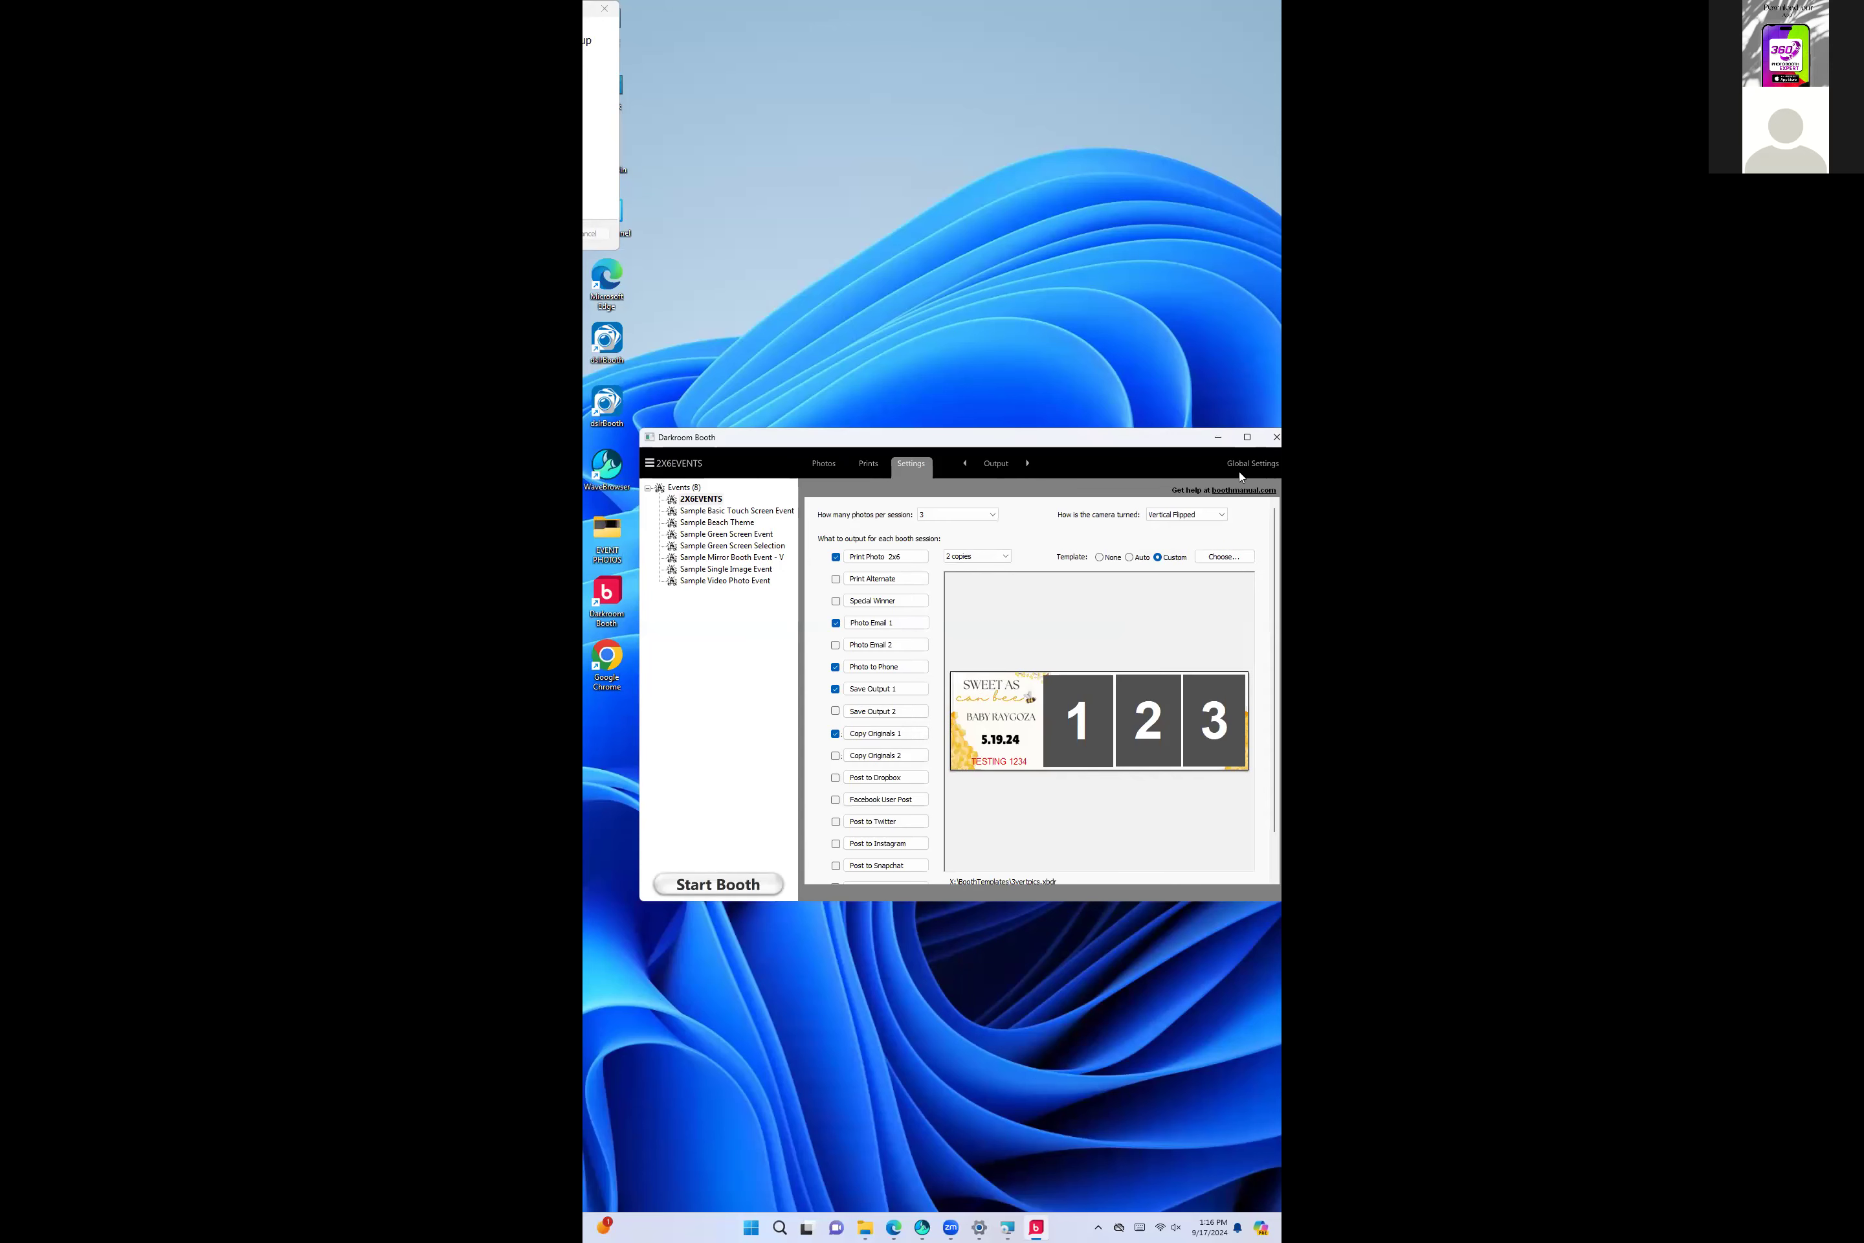
pyautogui.click(1245, 437)
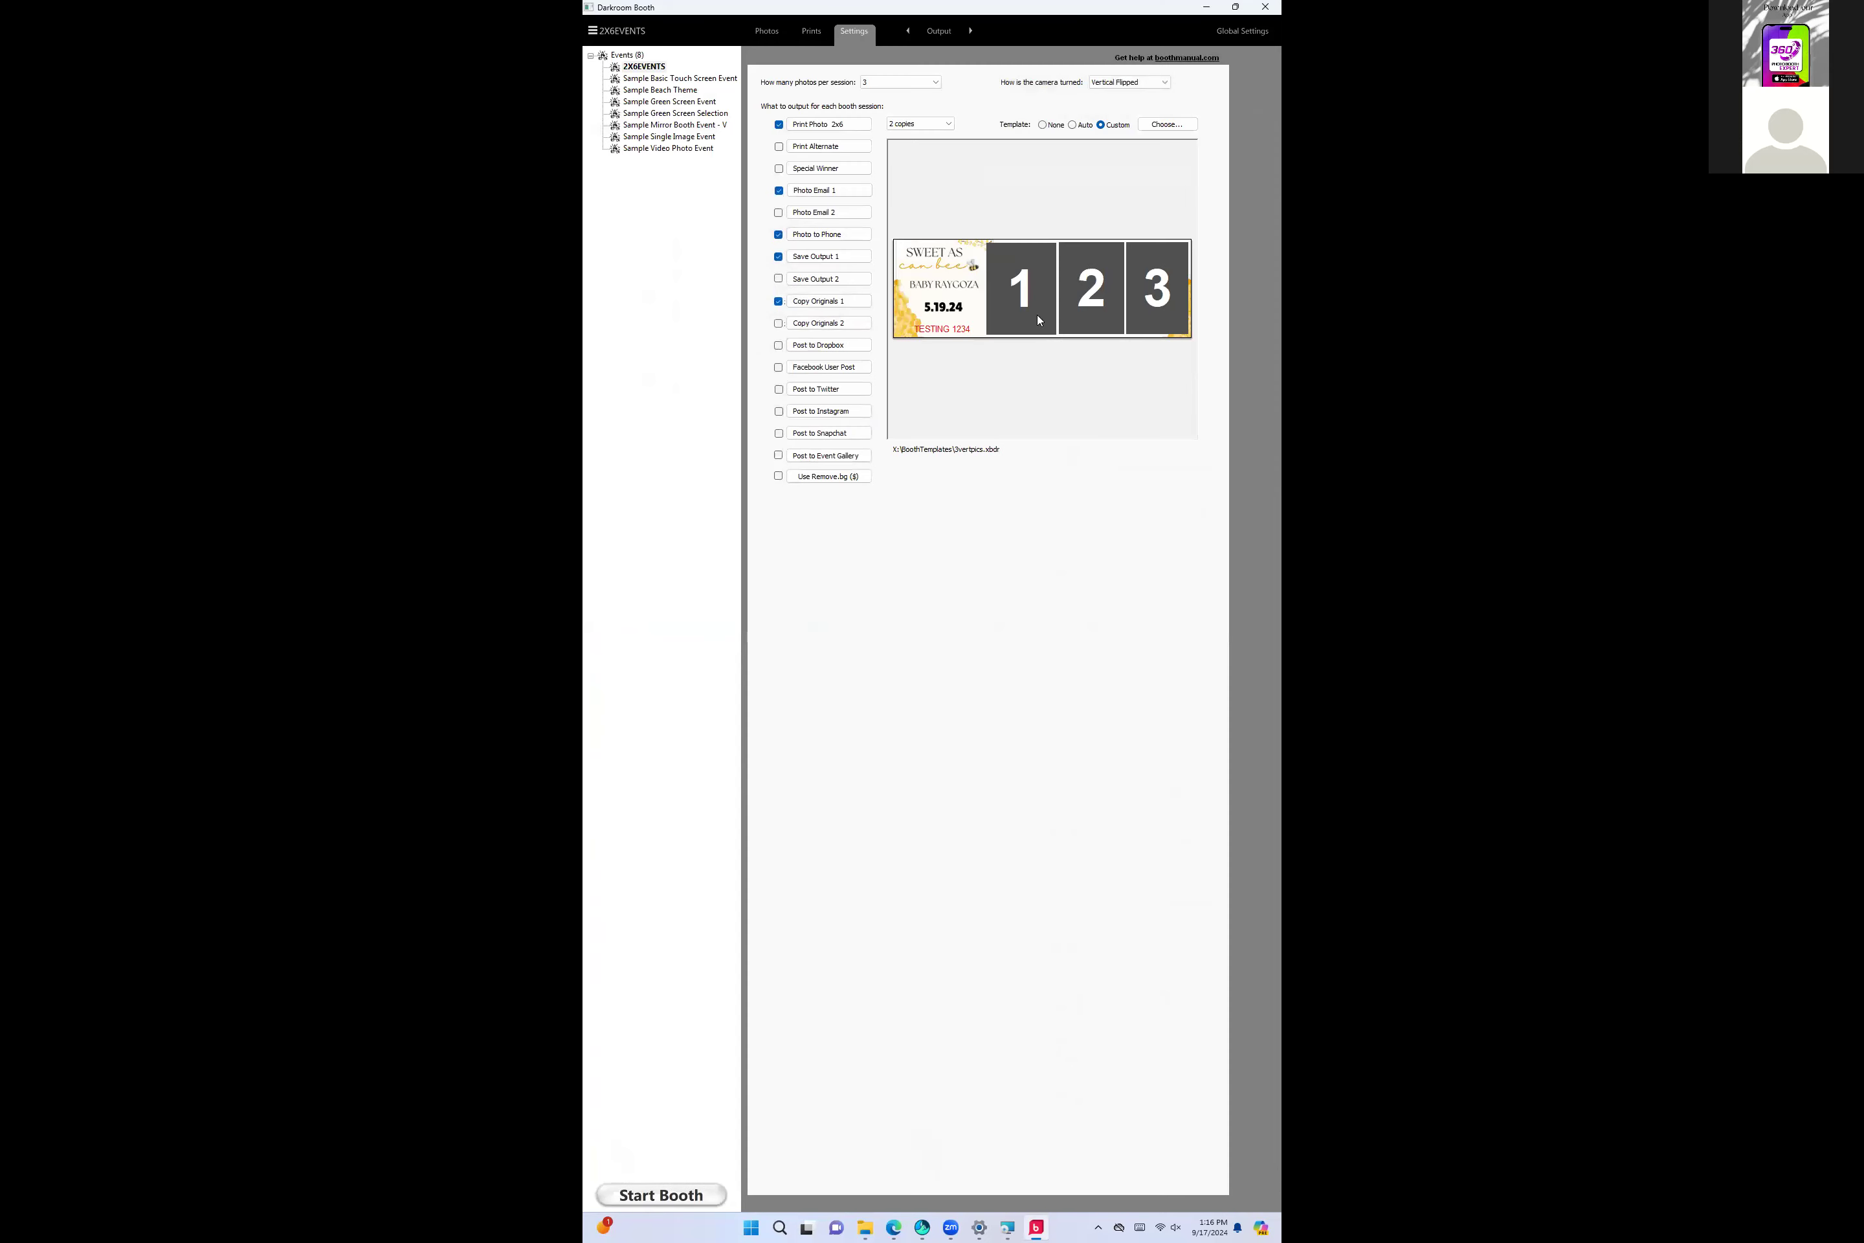
pyautogui.click(1168, 126)
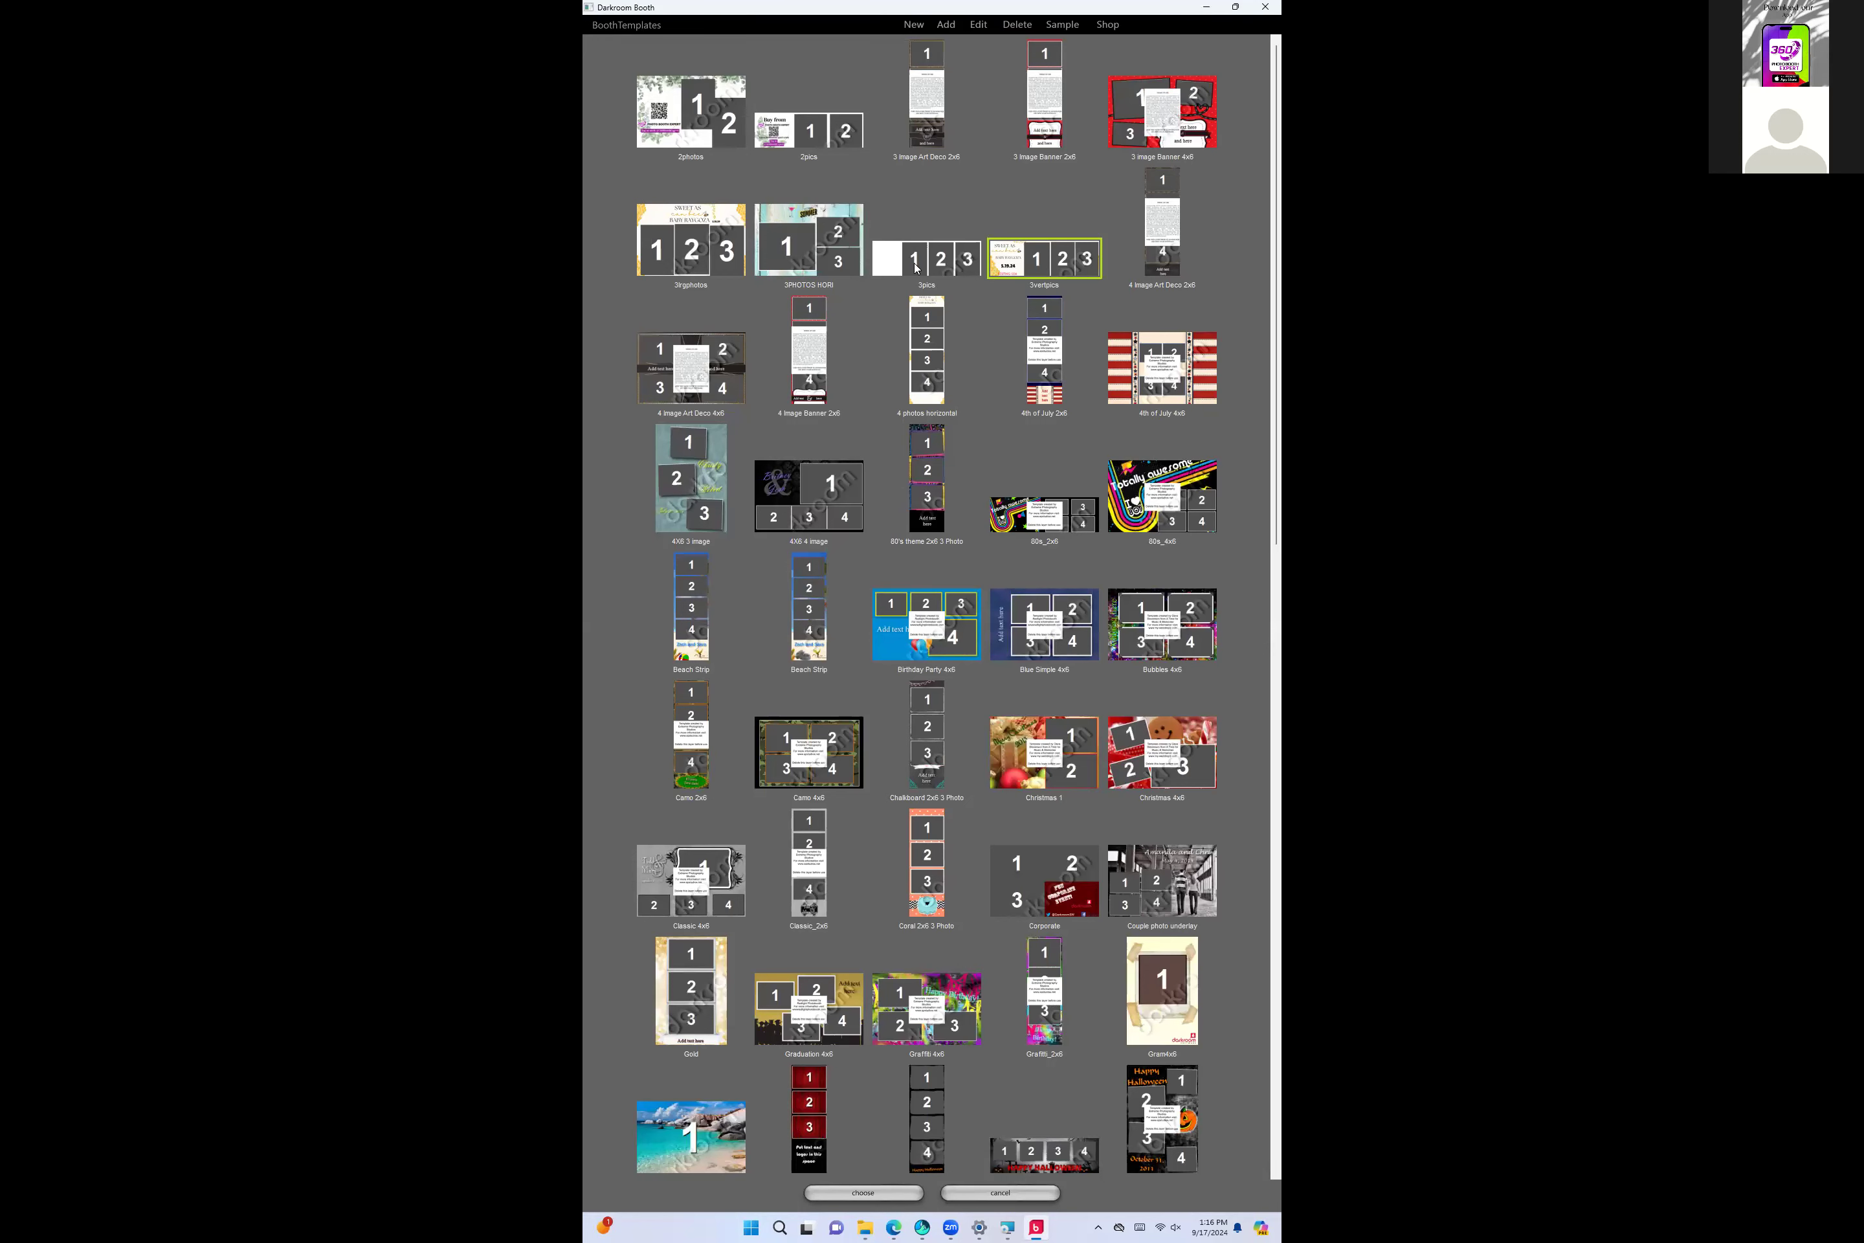
pyautogui.doubleClick(924, 273)
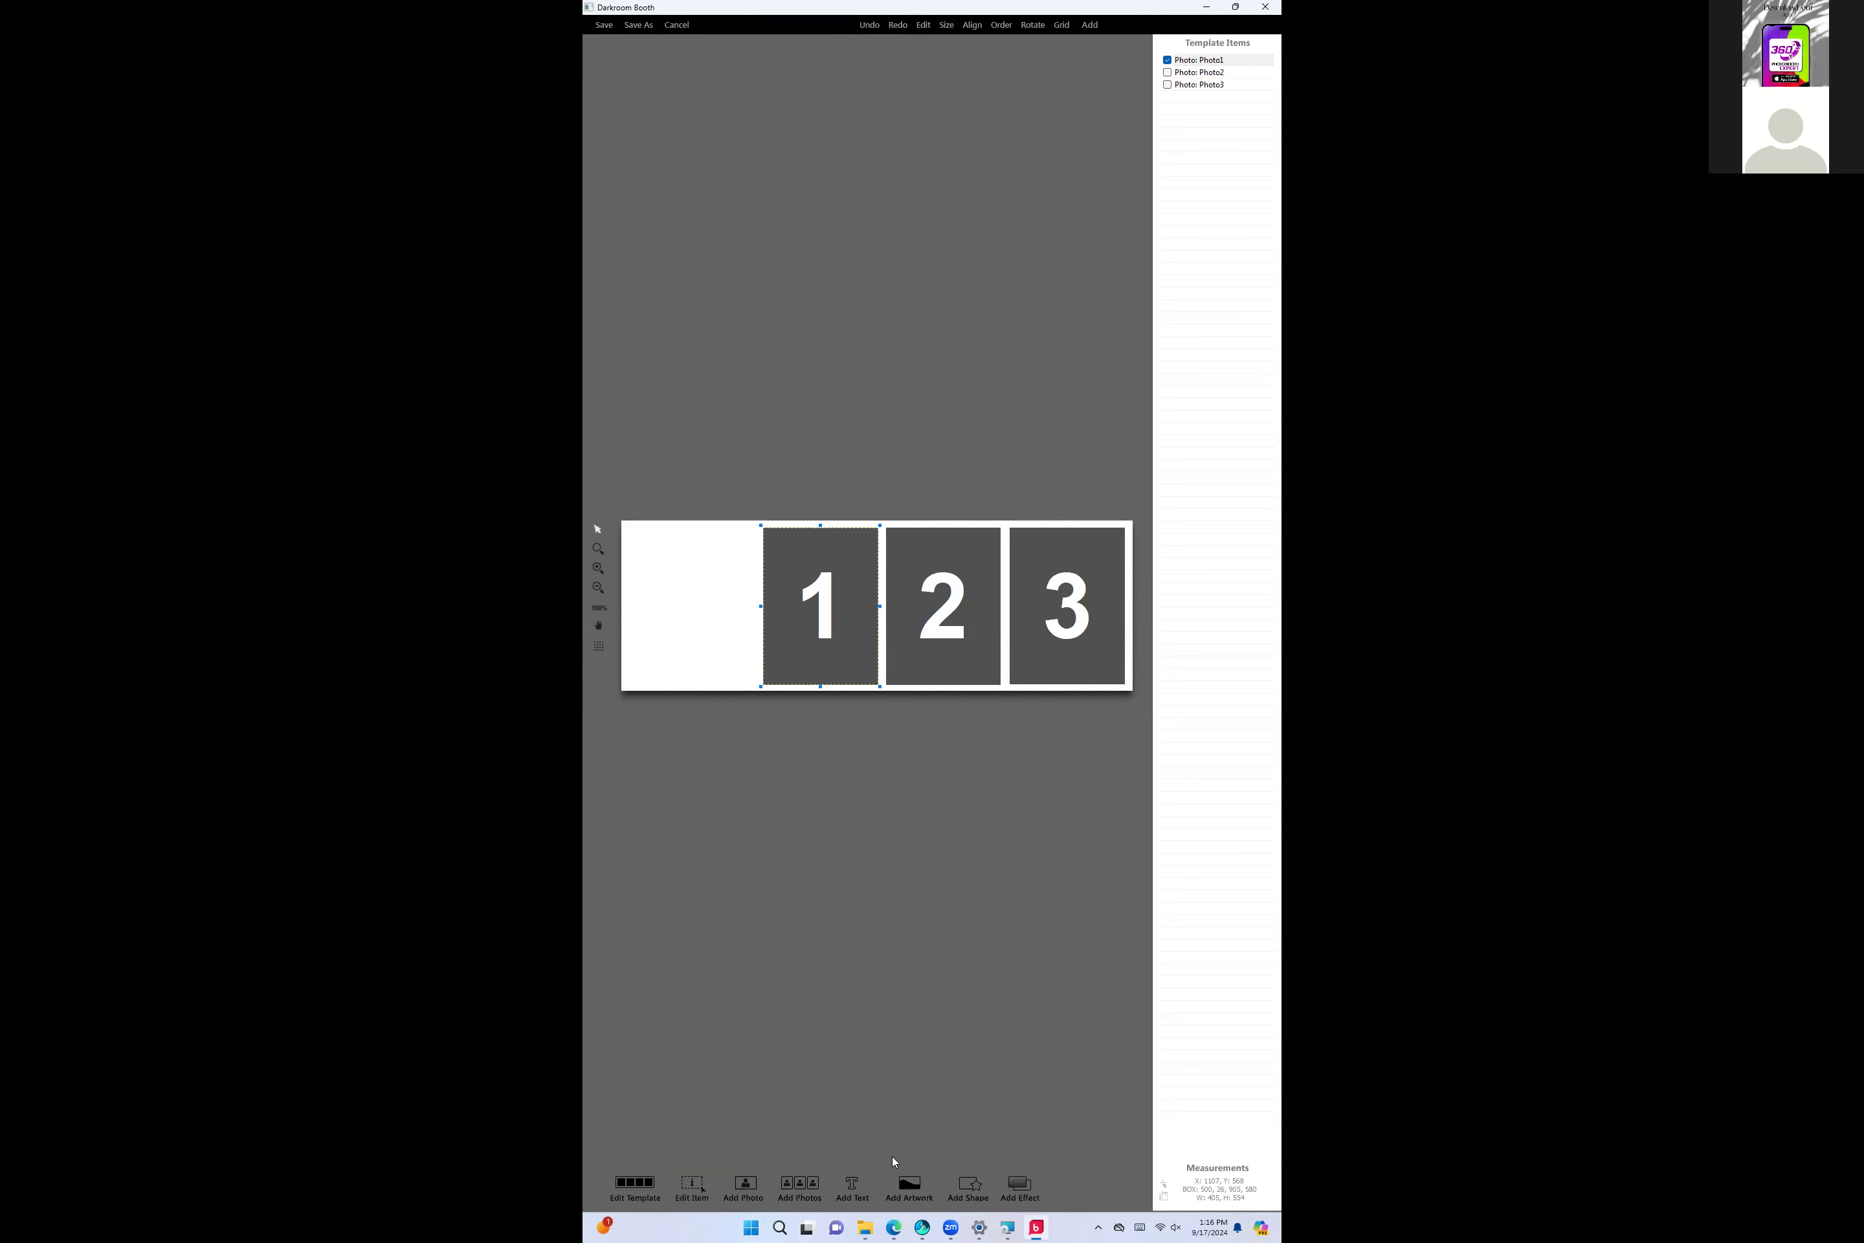
# Search Google for 'LEAVES PNG' in Edge and preview the Pngtree leaf border image
pyautogui.click(894, 1226)
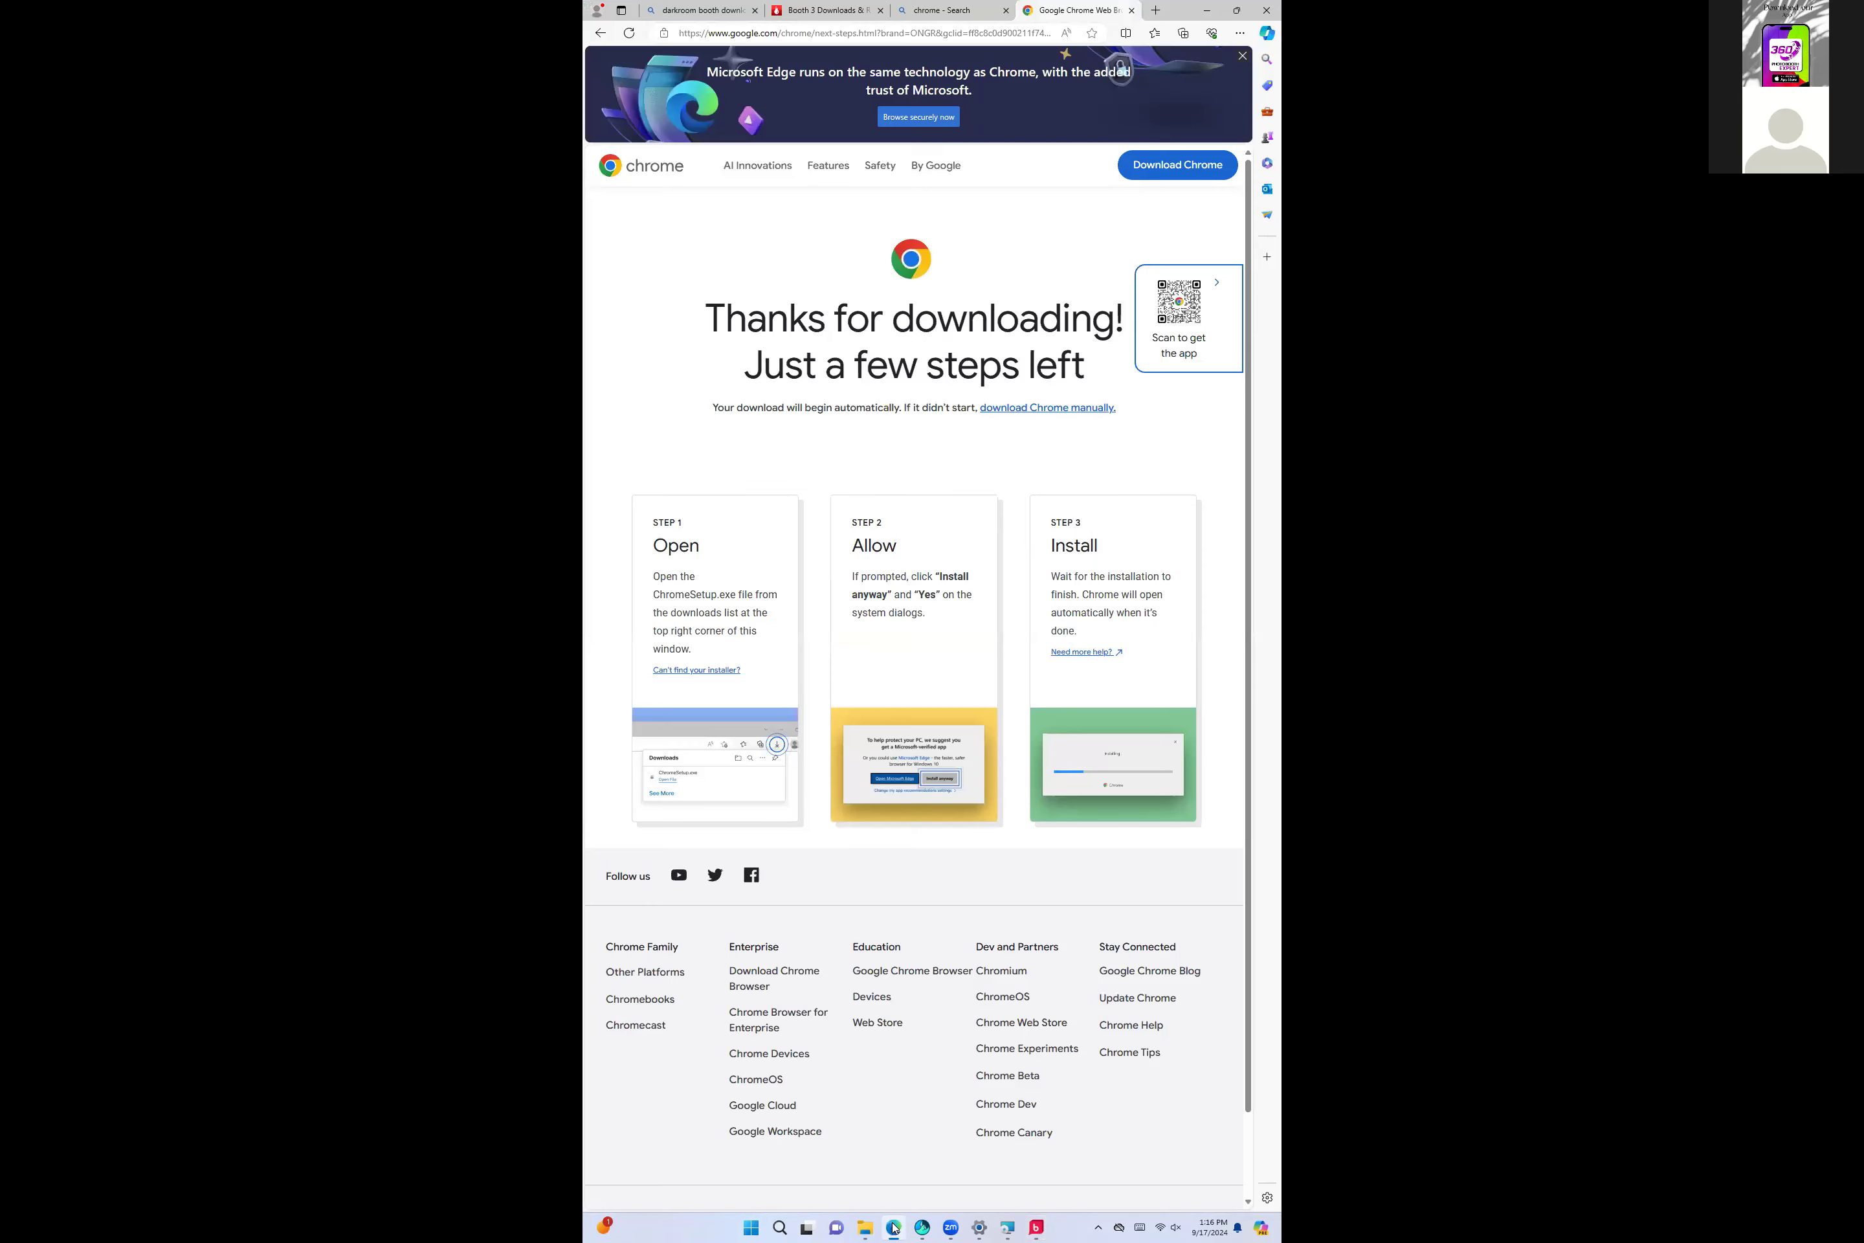
pyautogui.click(876, 31)
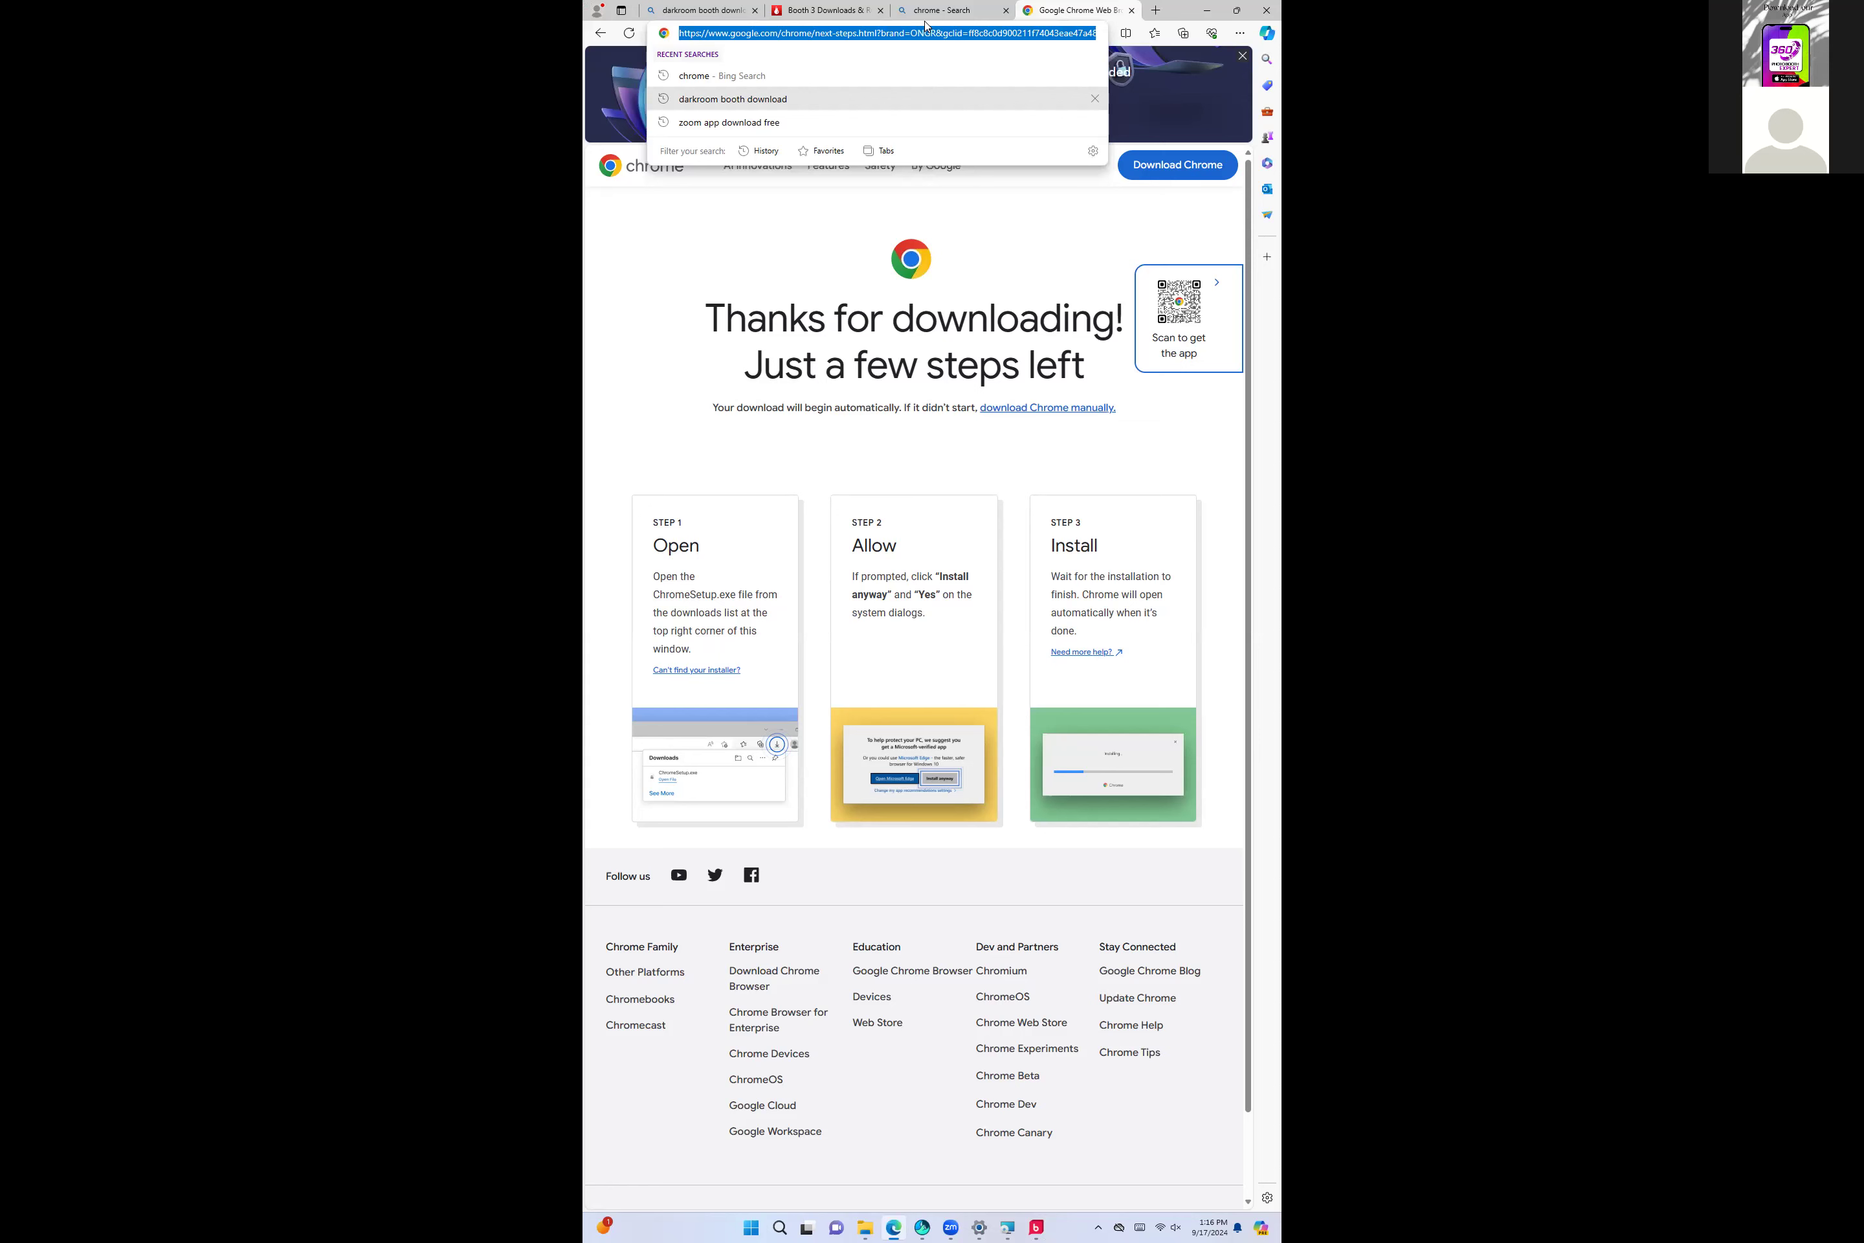
pyautogui.write('google.com')
pyautogui.press('Return')
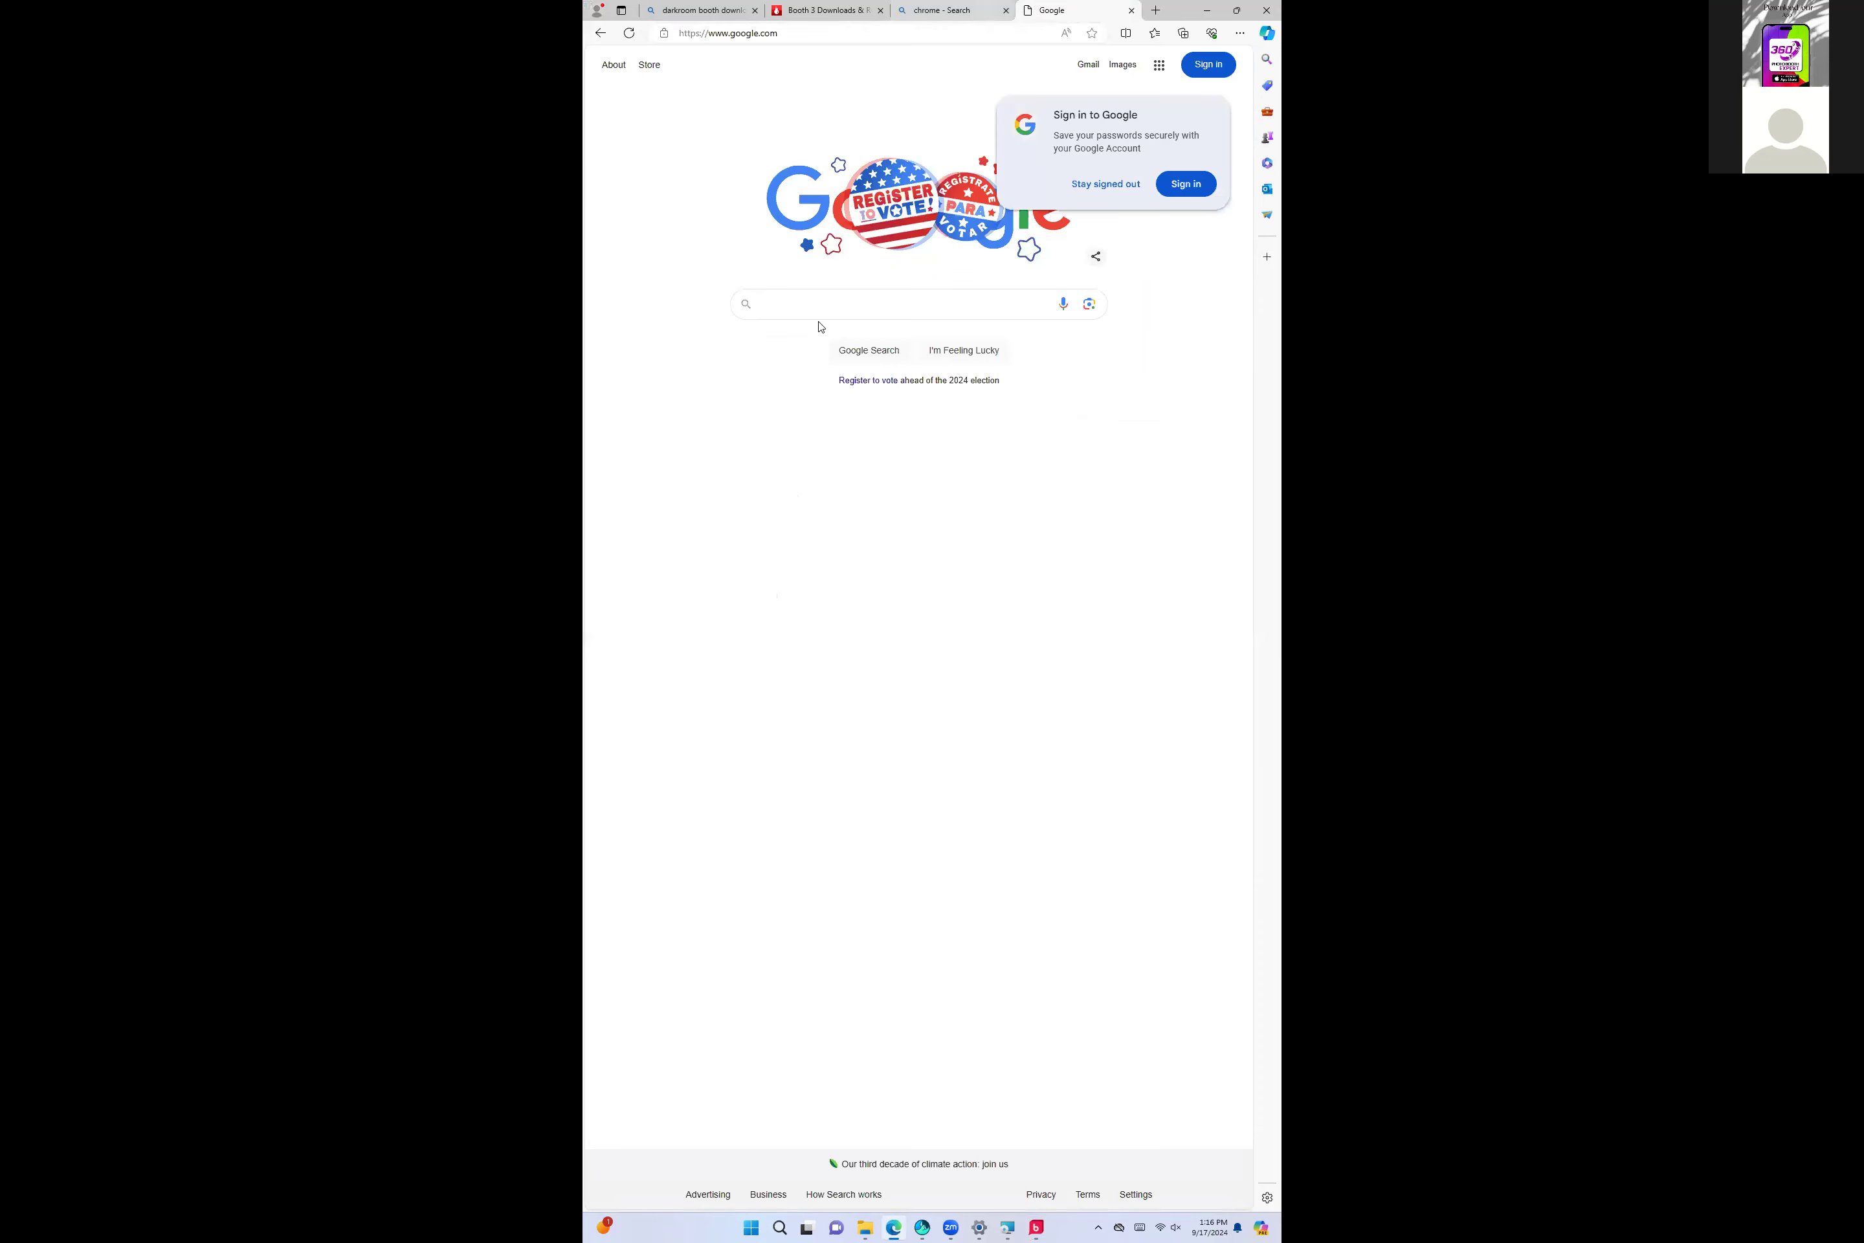
pyautogui.click(806, 312)
pyautogui.write('LE')
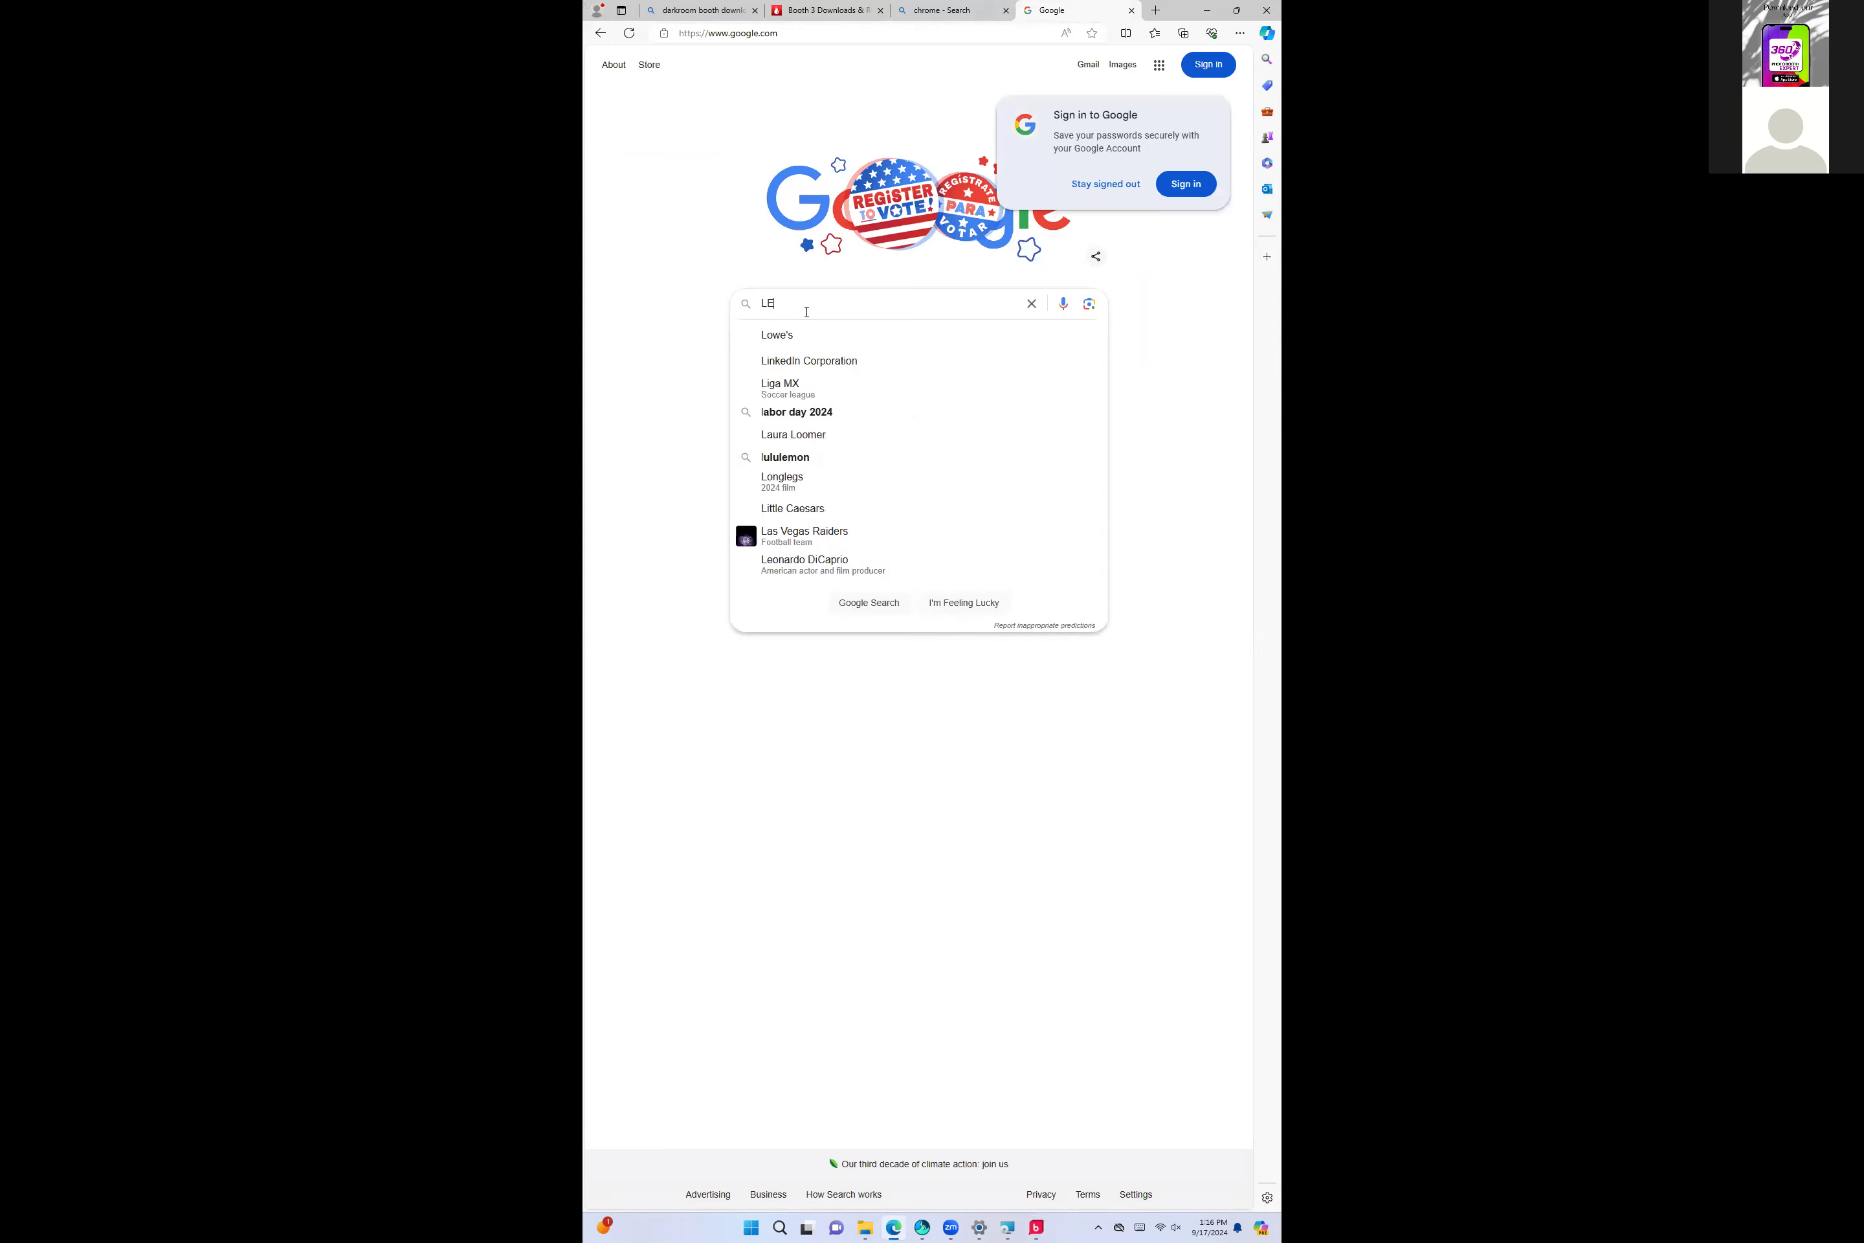
pyautogui.write('AVES PNG')
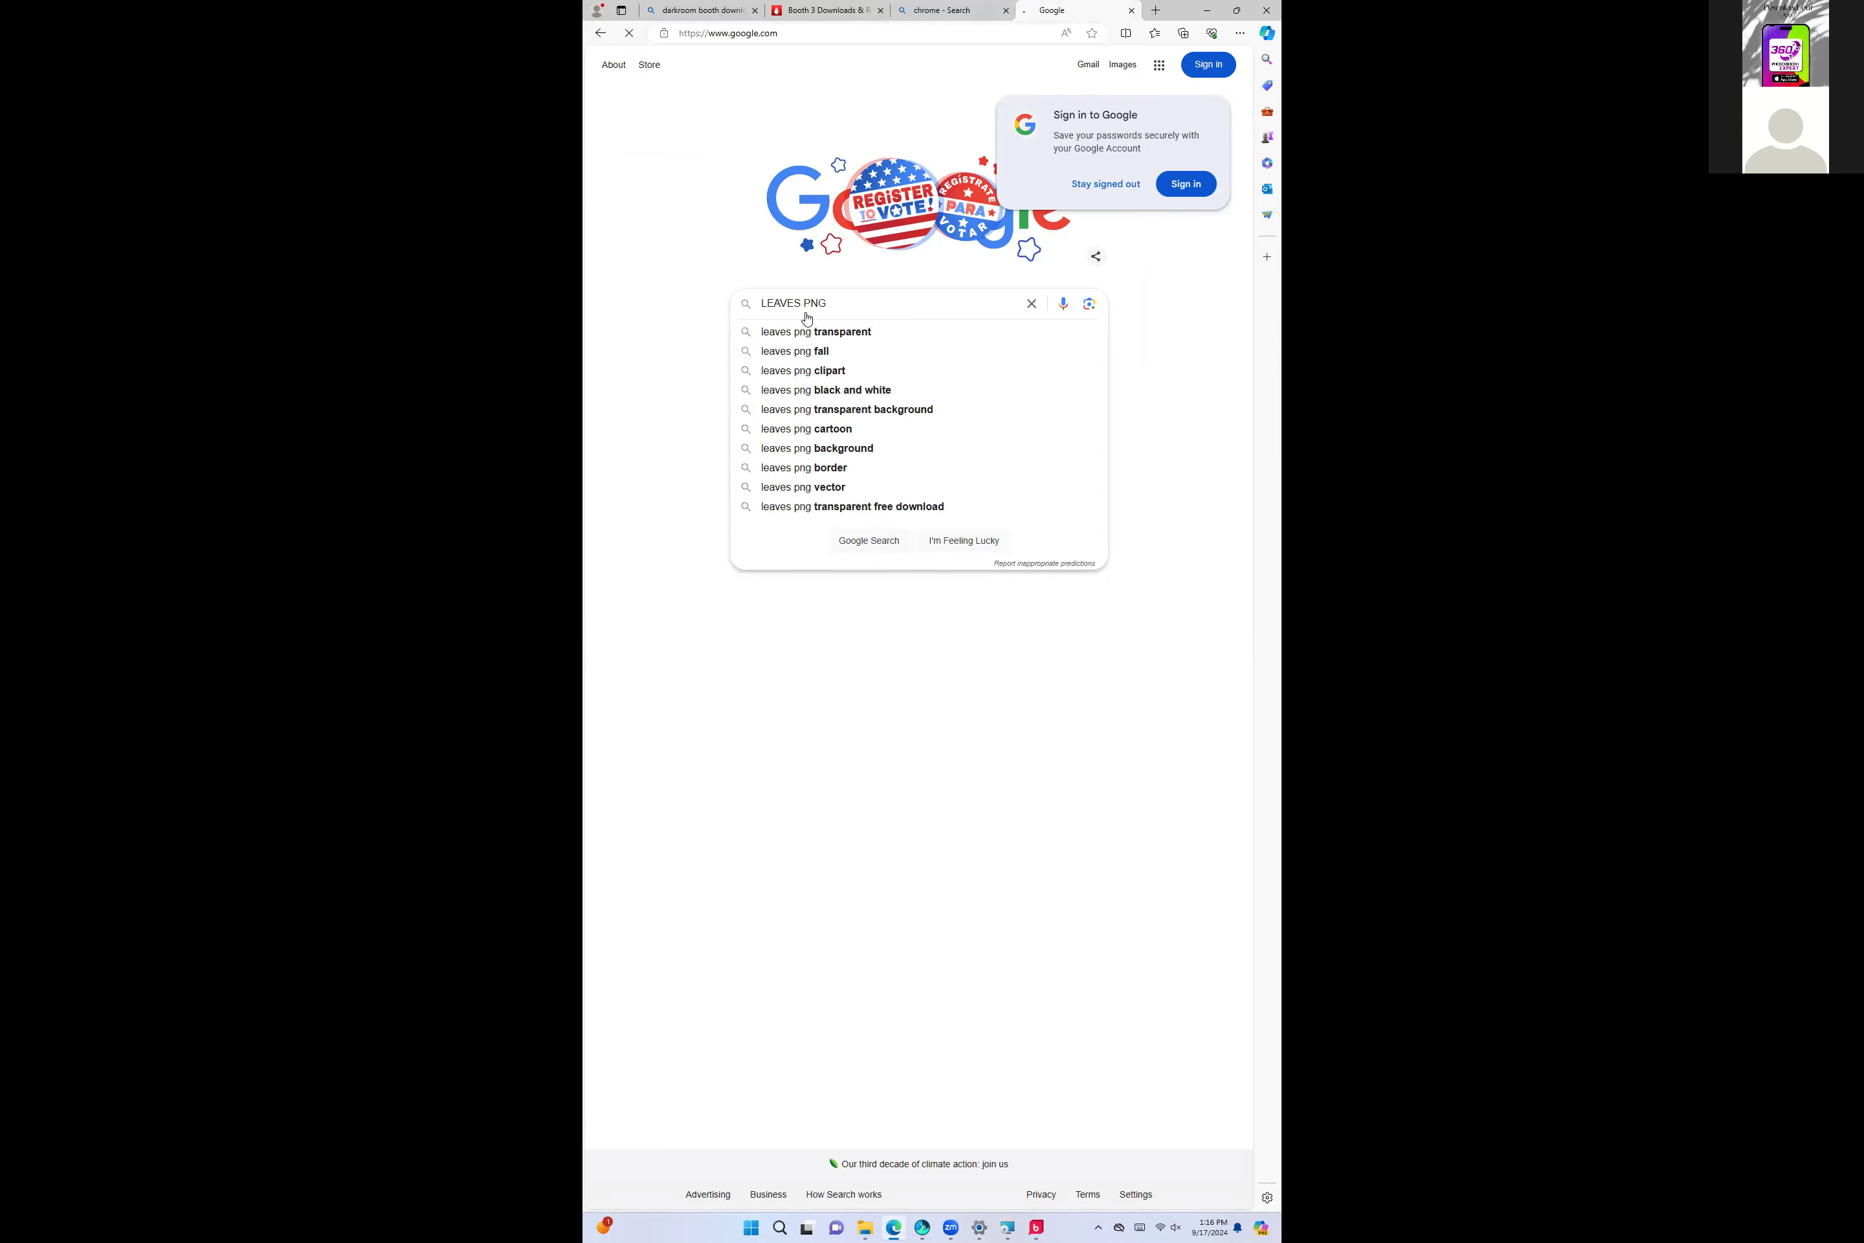
pyautogui.press('Return')
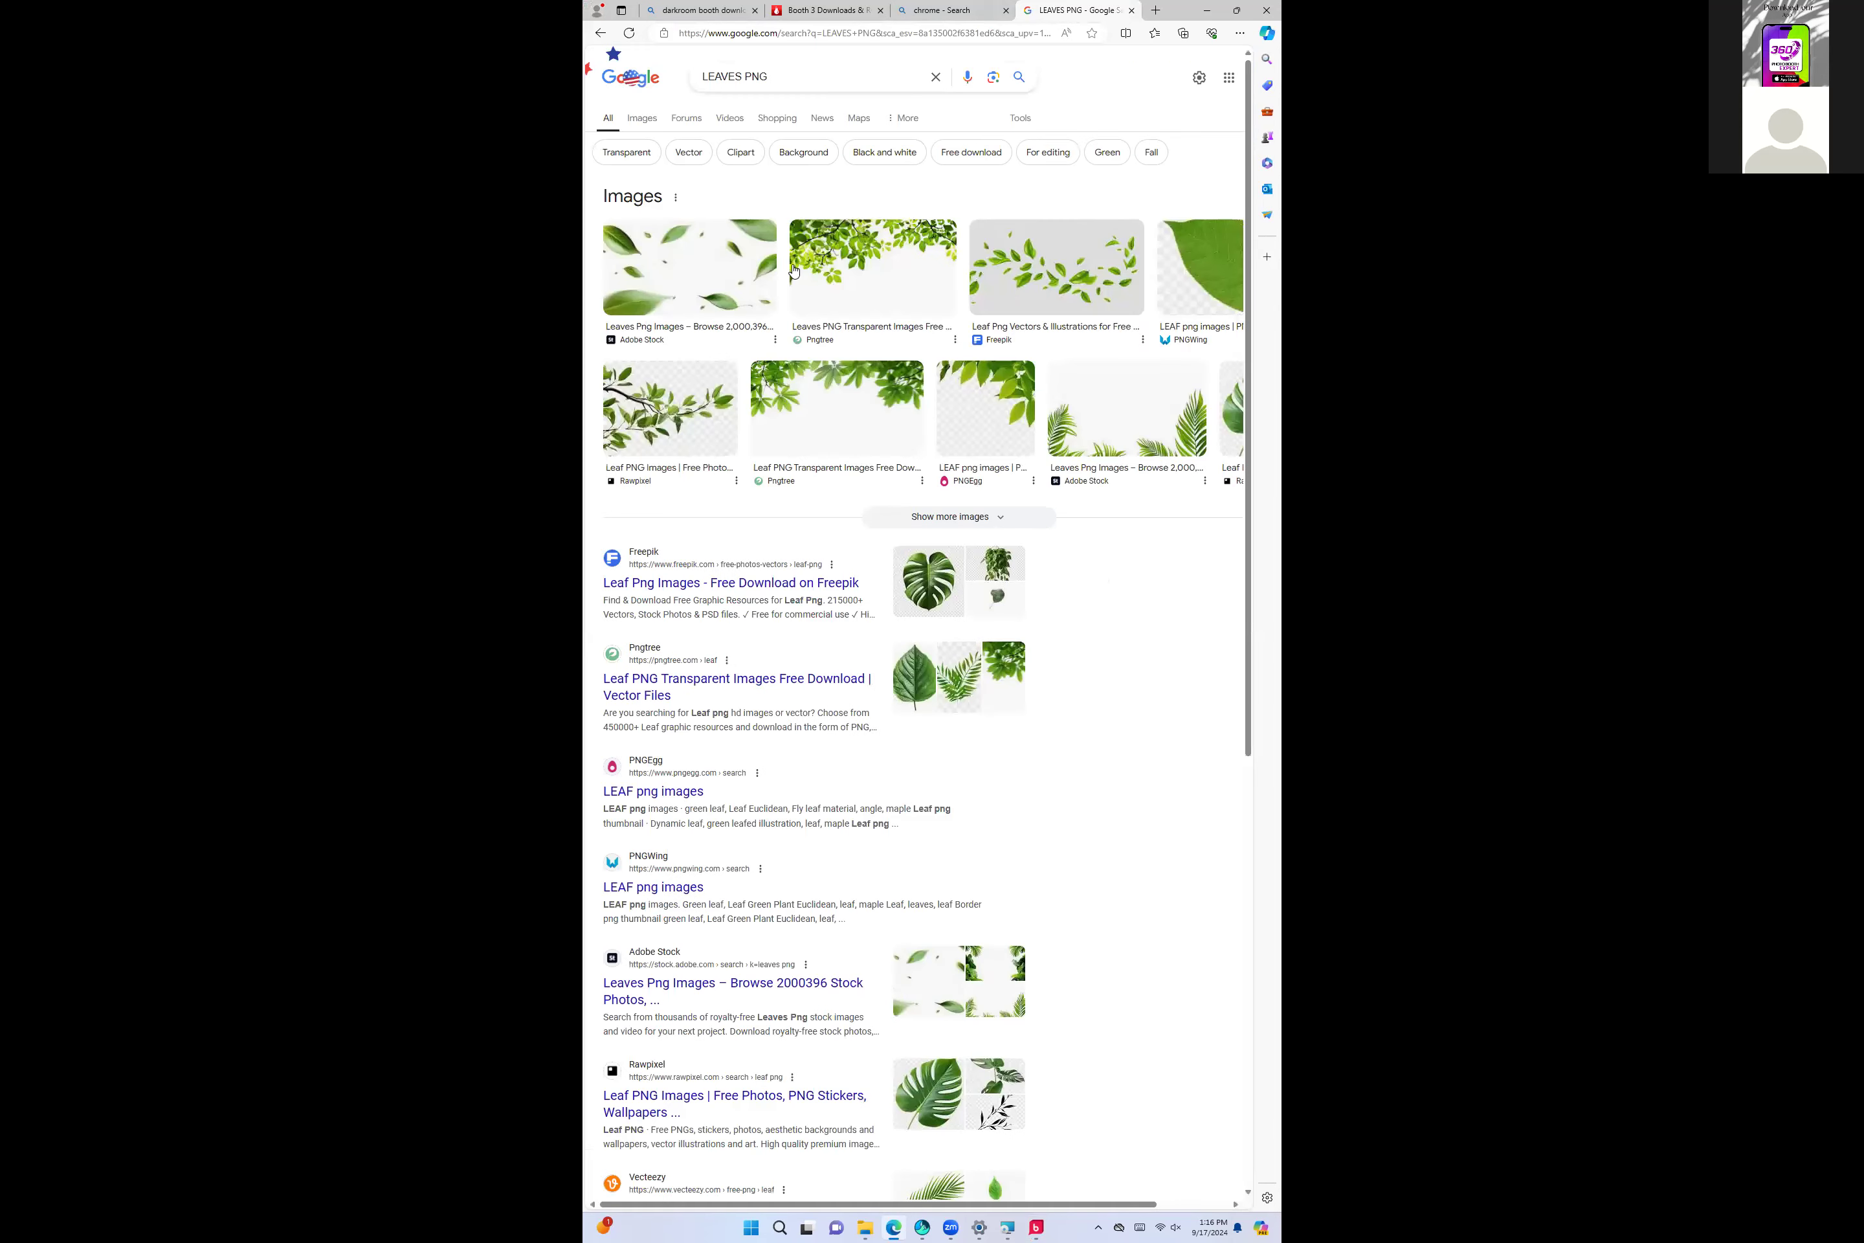
pyautogui.click(830, 404)
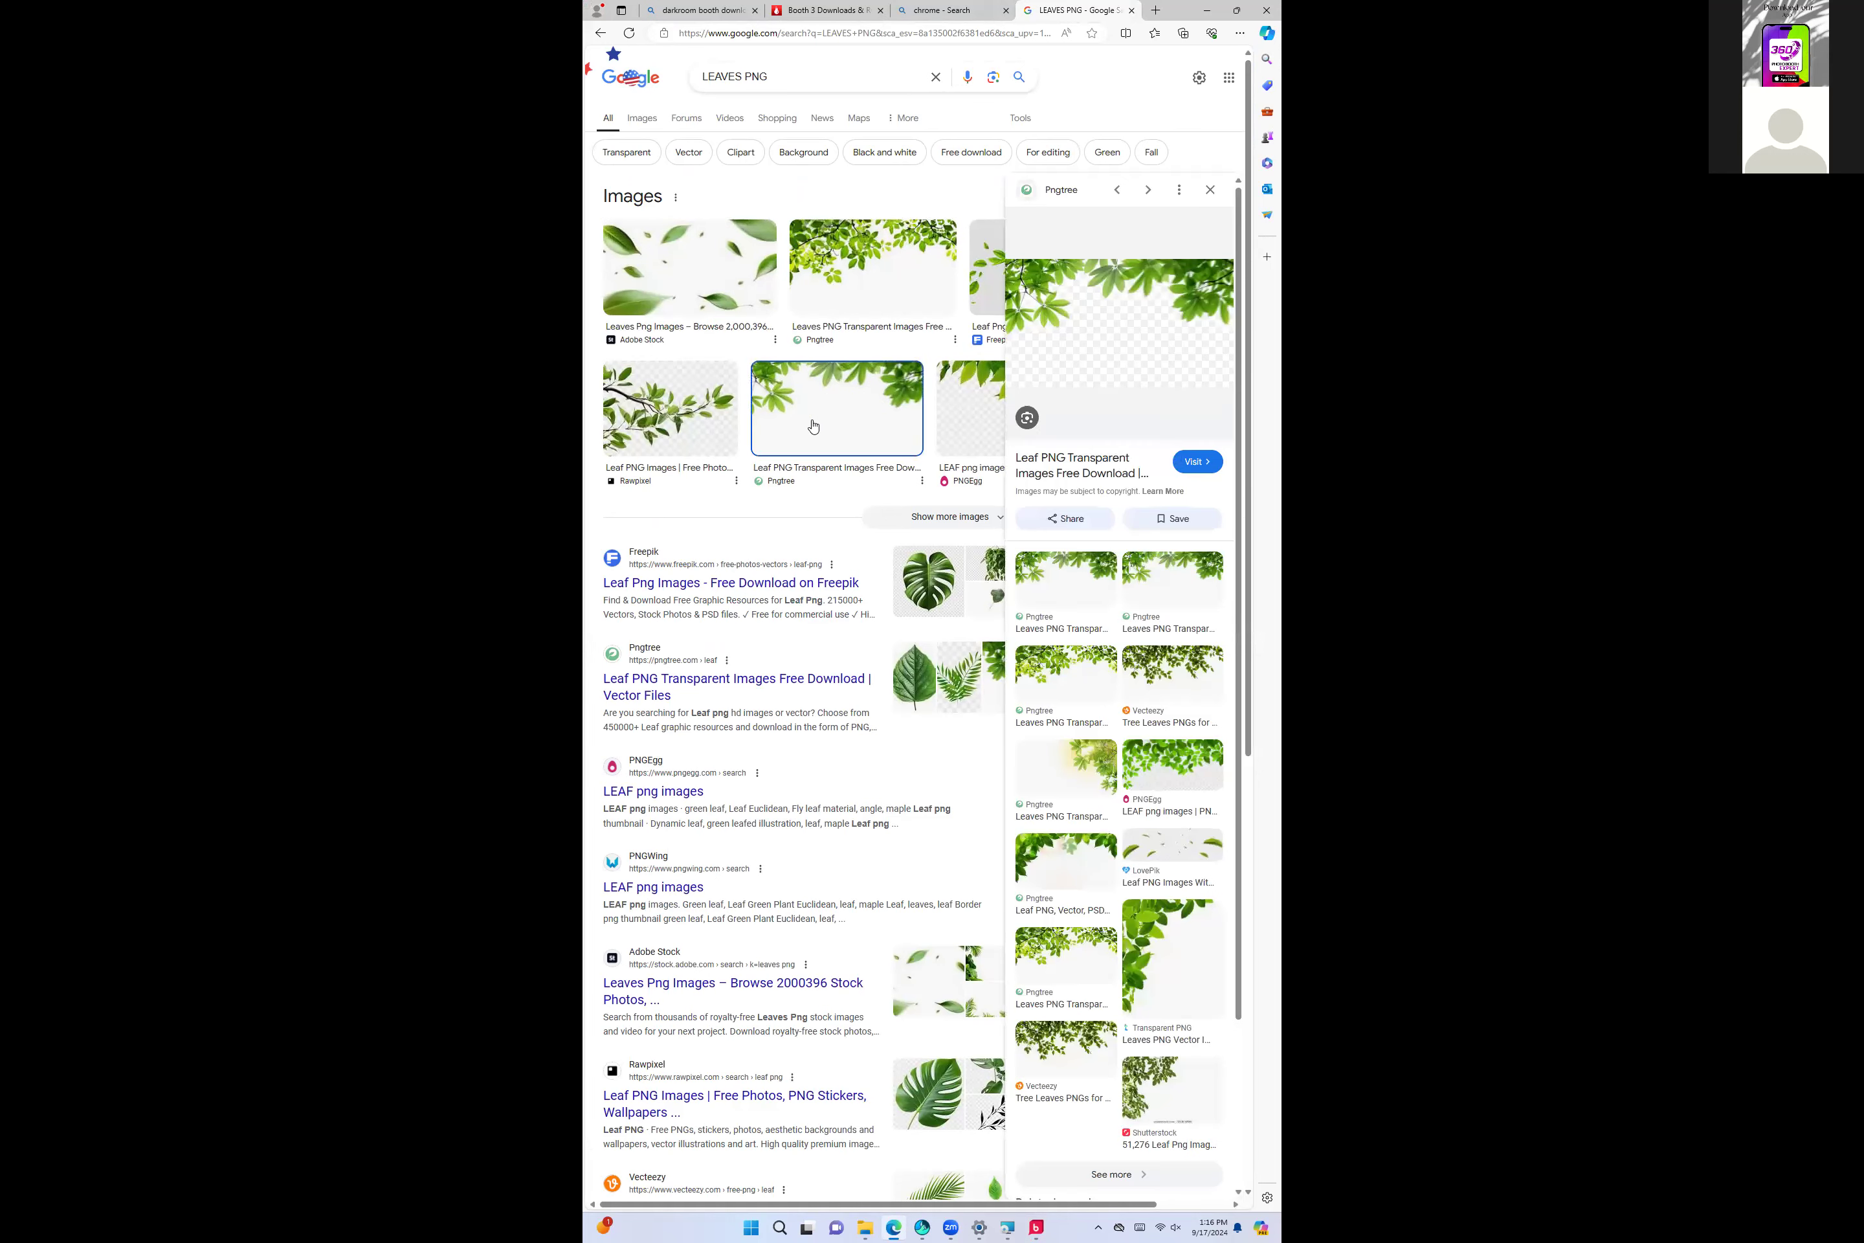
# Save the leaves image to Downloads as 'Leaves' and go back to Darkroom Booth
pyautogui.rightClick(1153, 320)
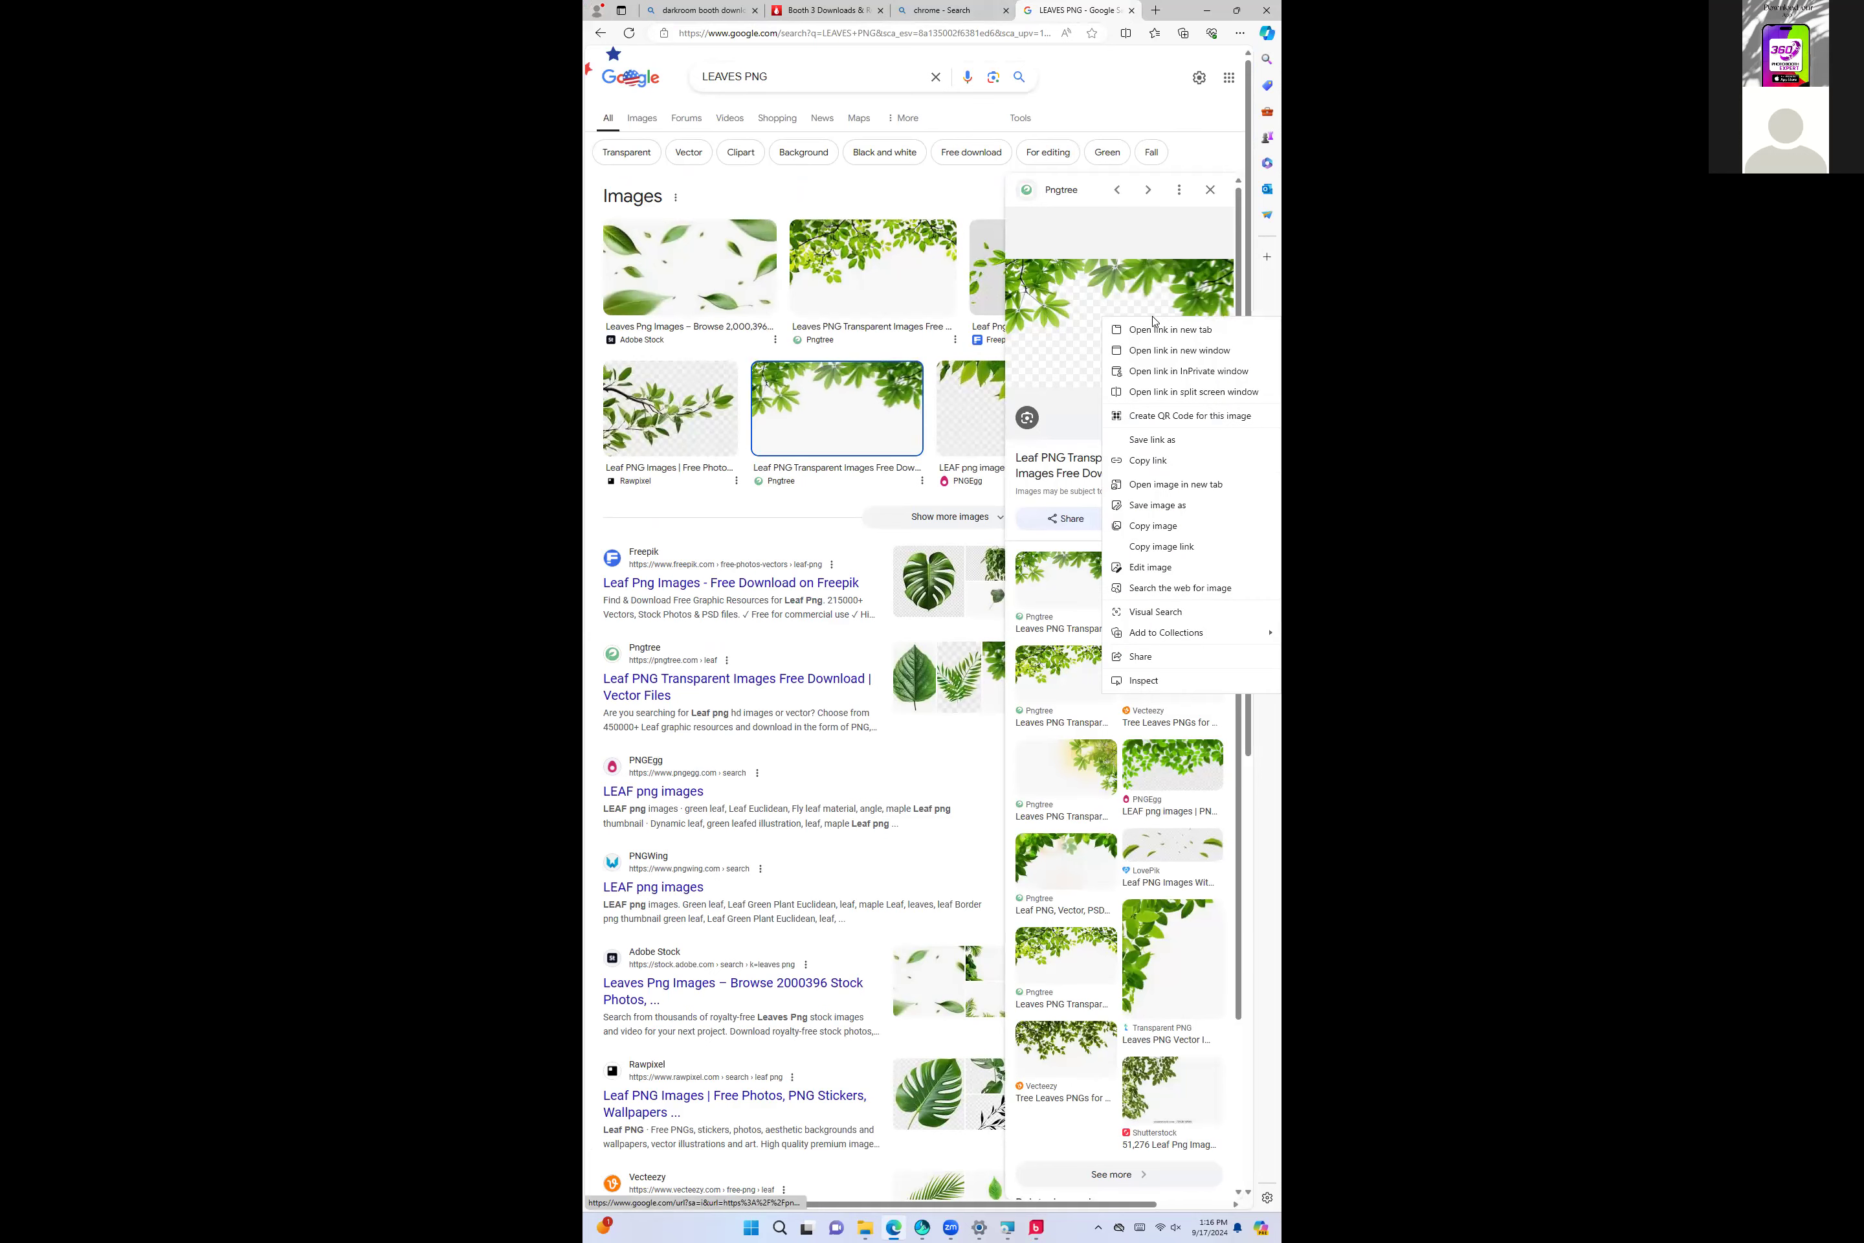
pyautogui.click(1153, 505)
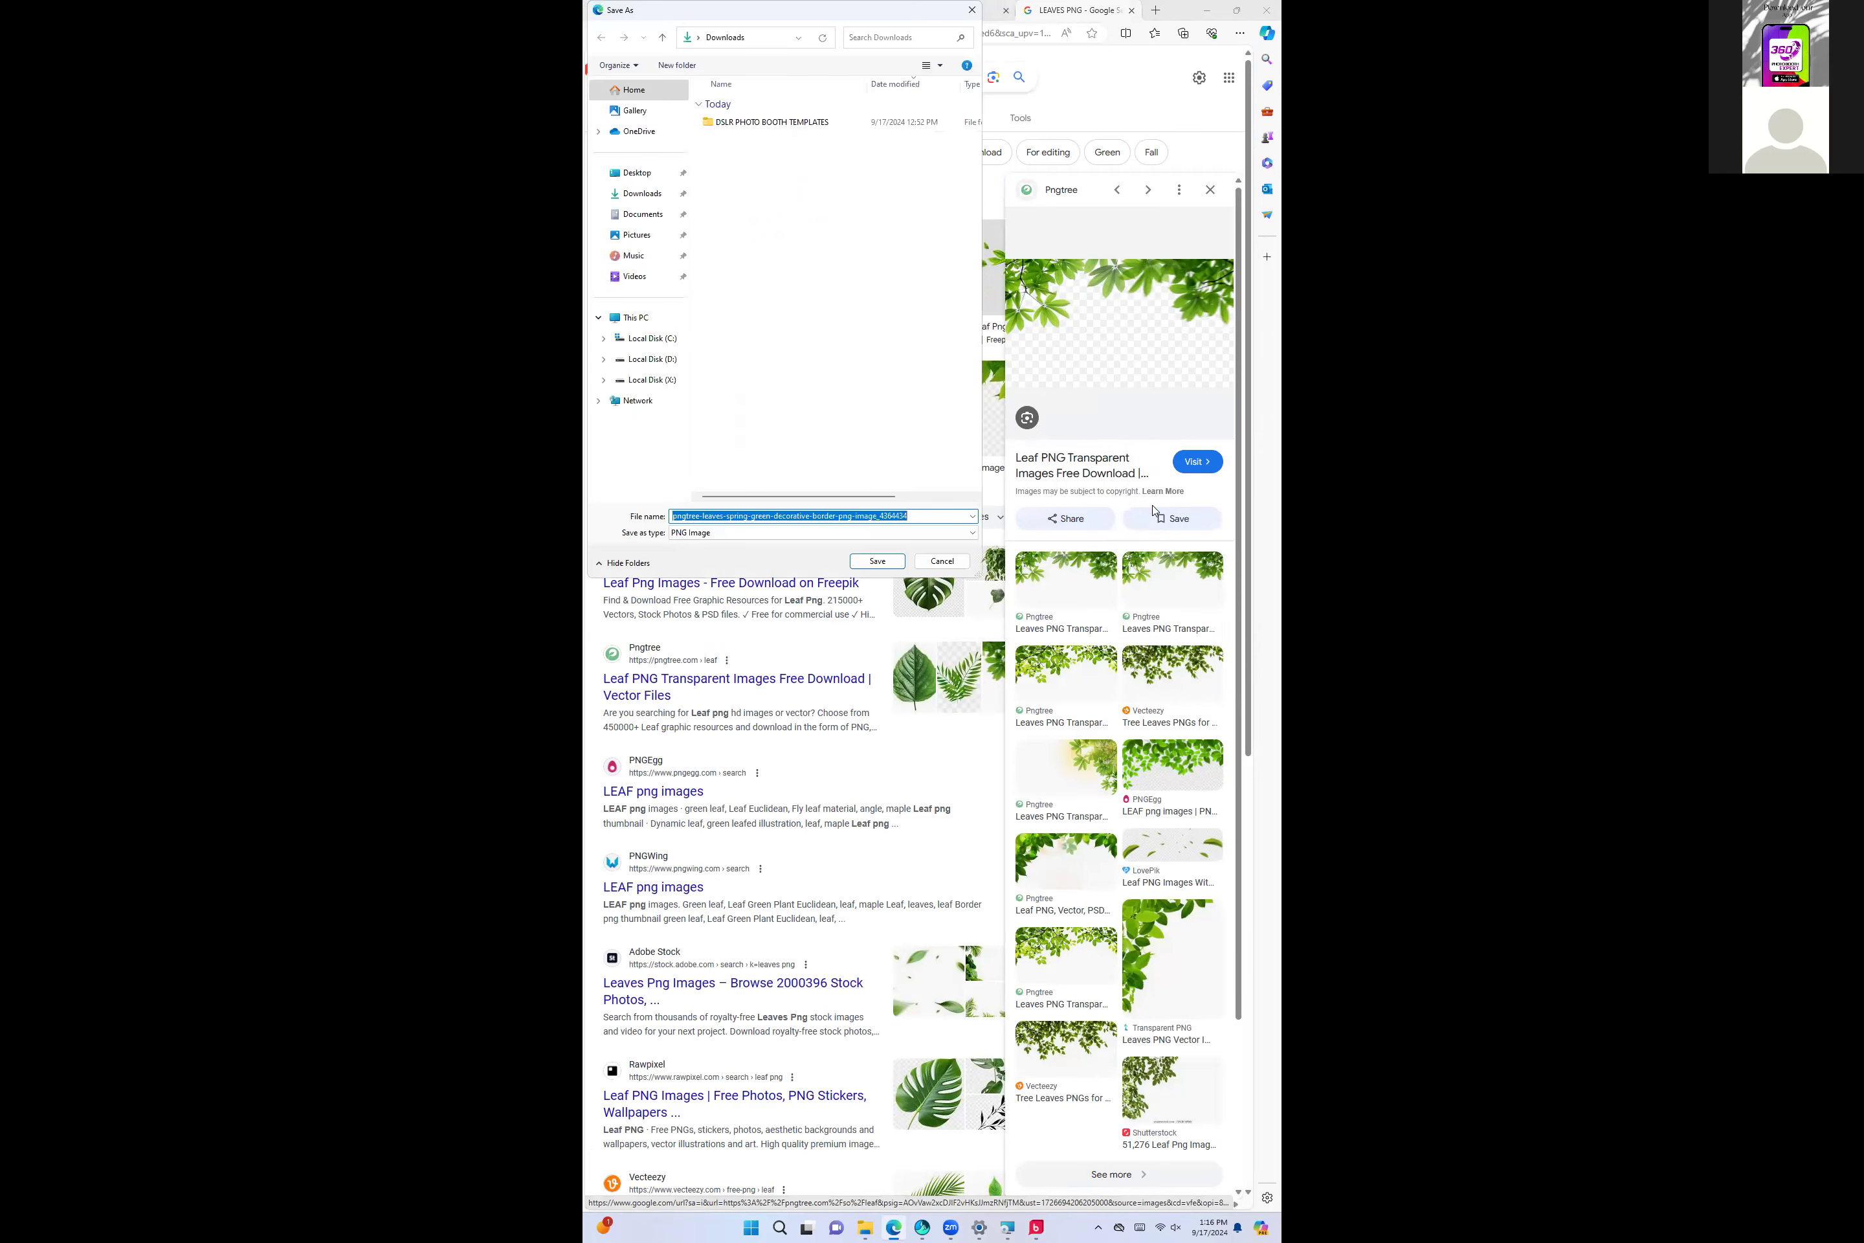
pyautogui.click(640, 196)
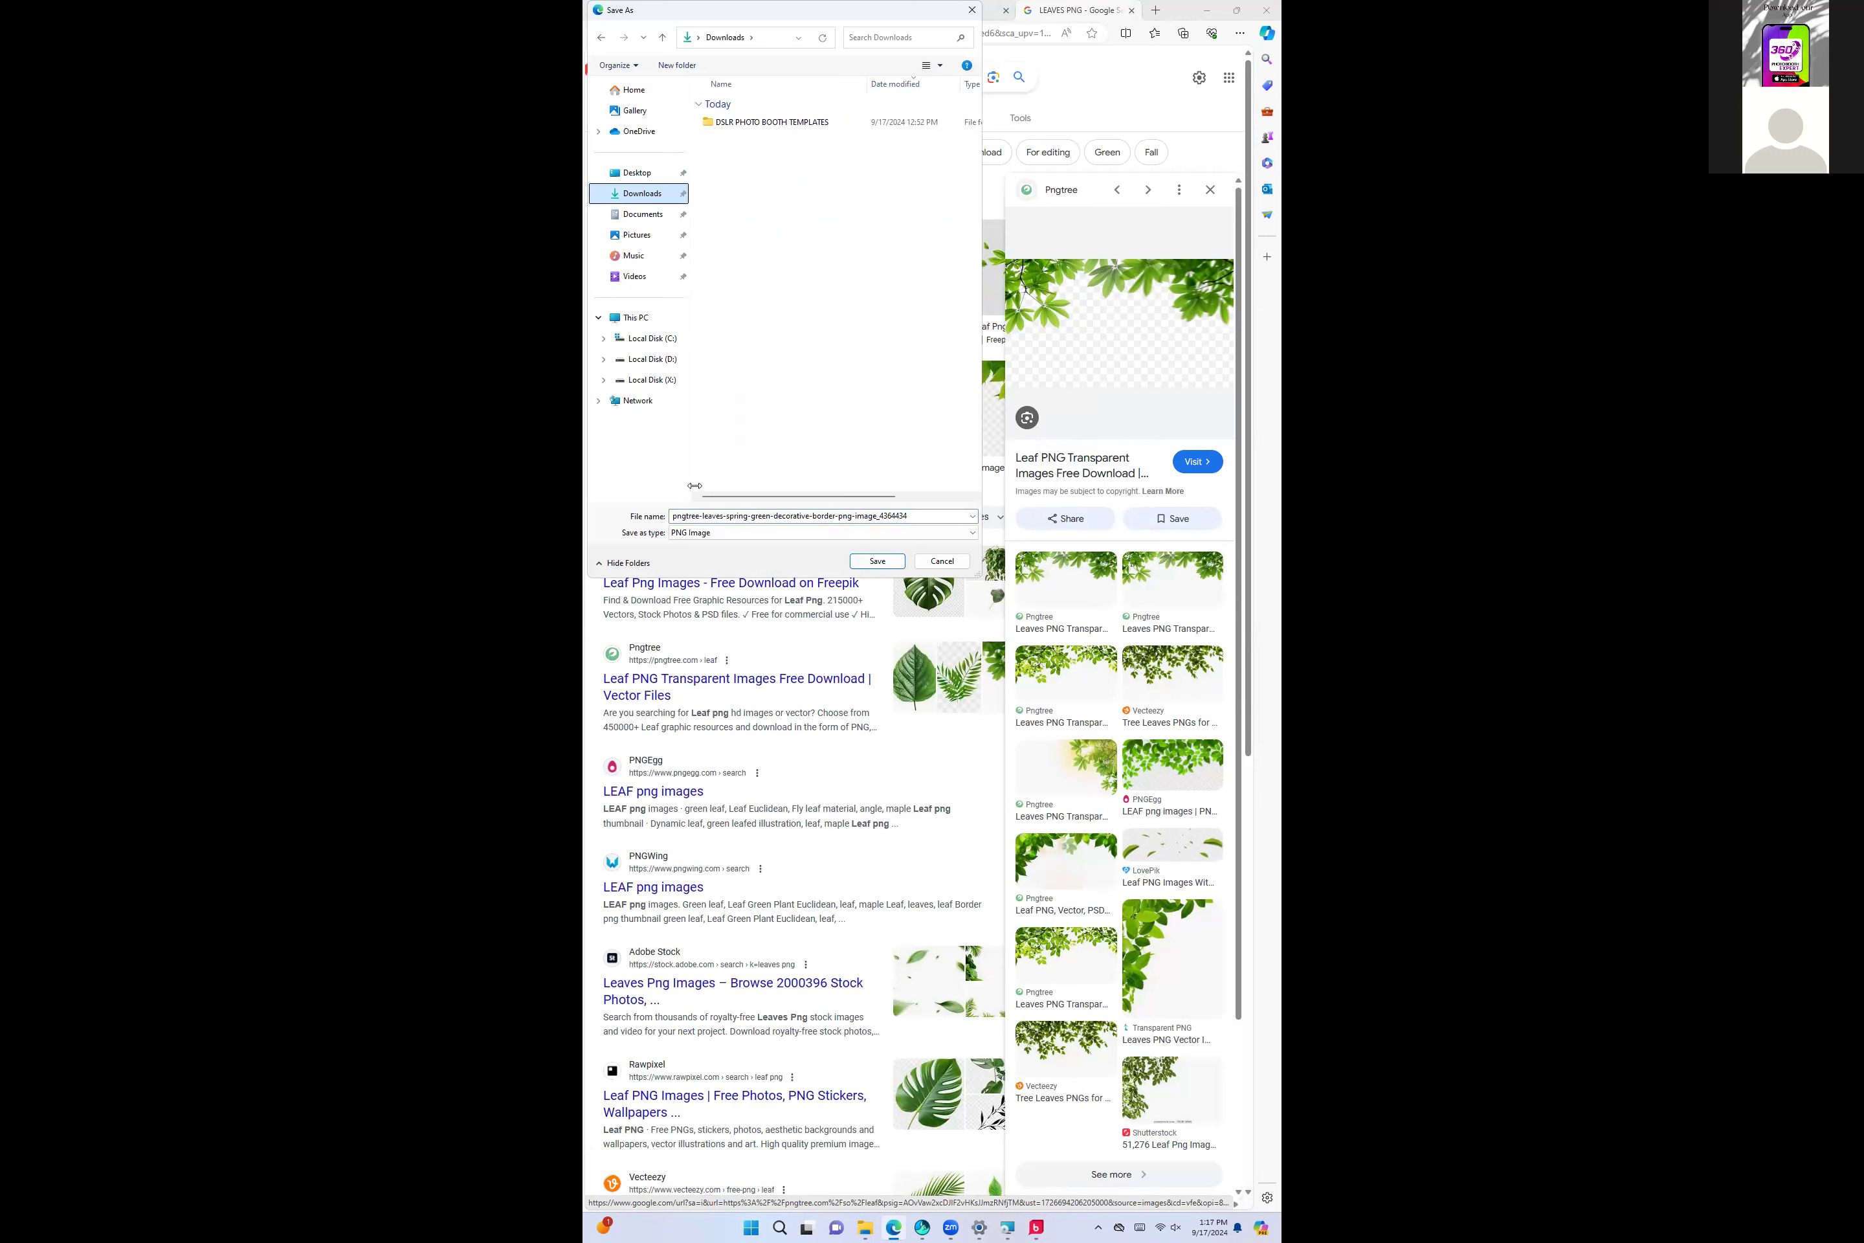
pyautogui.click(787, 513)
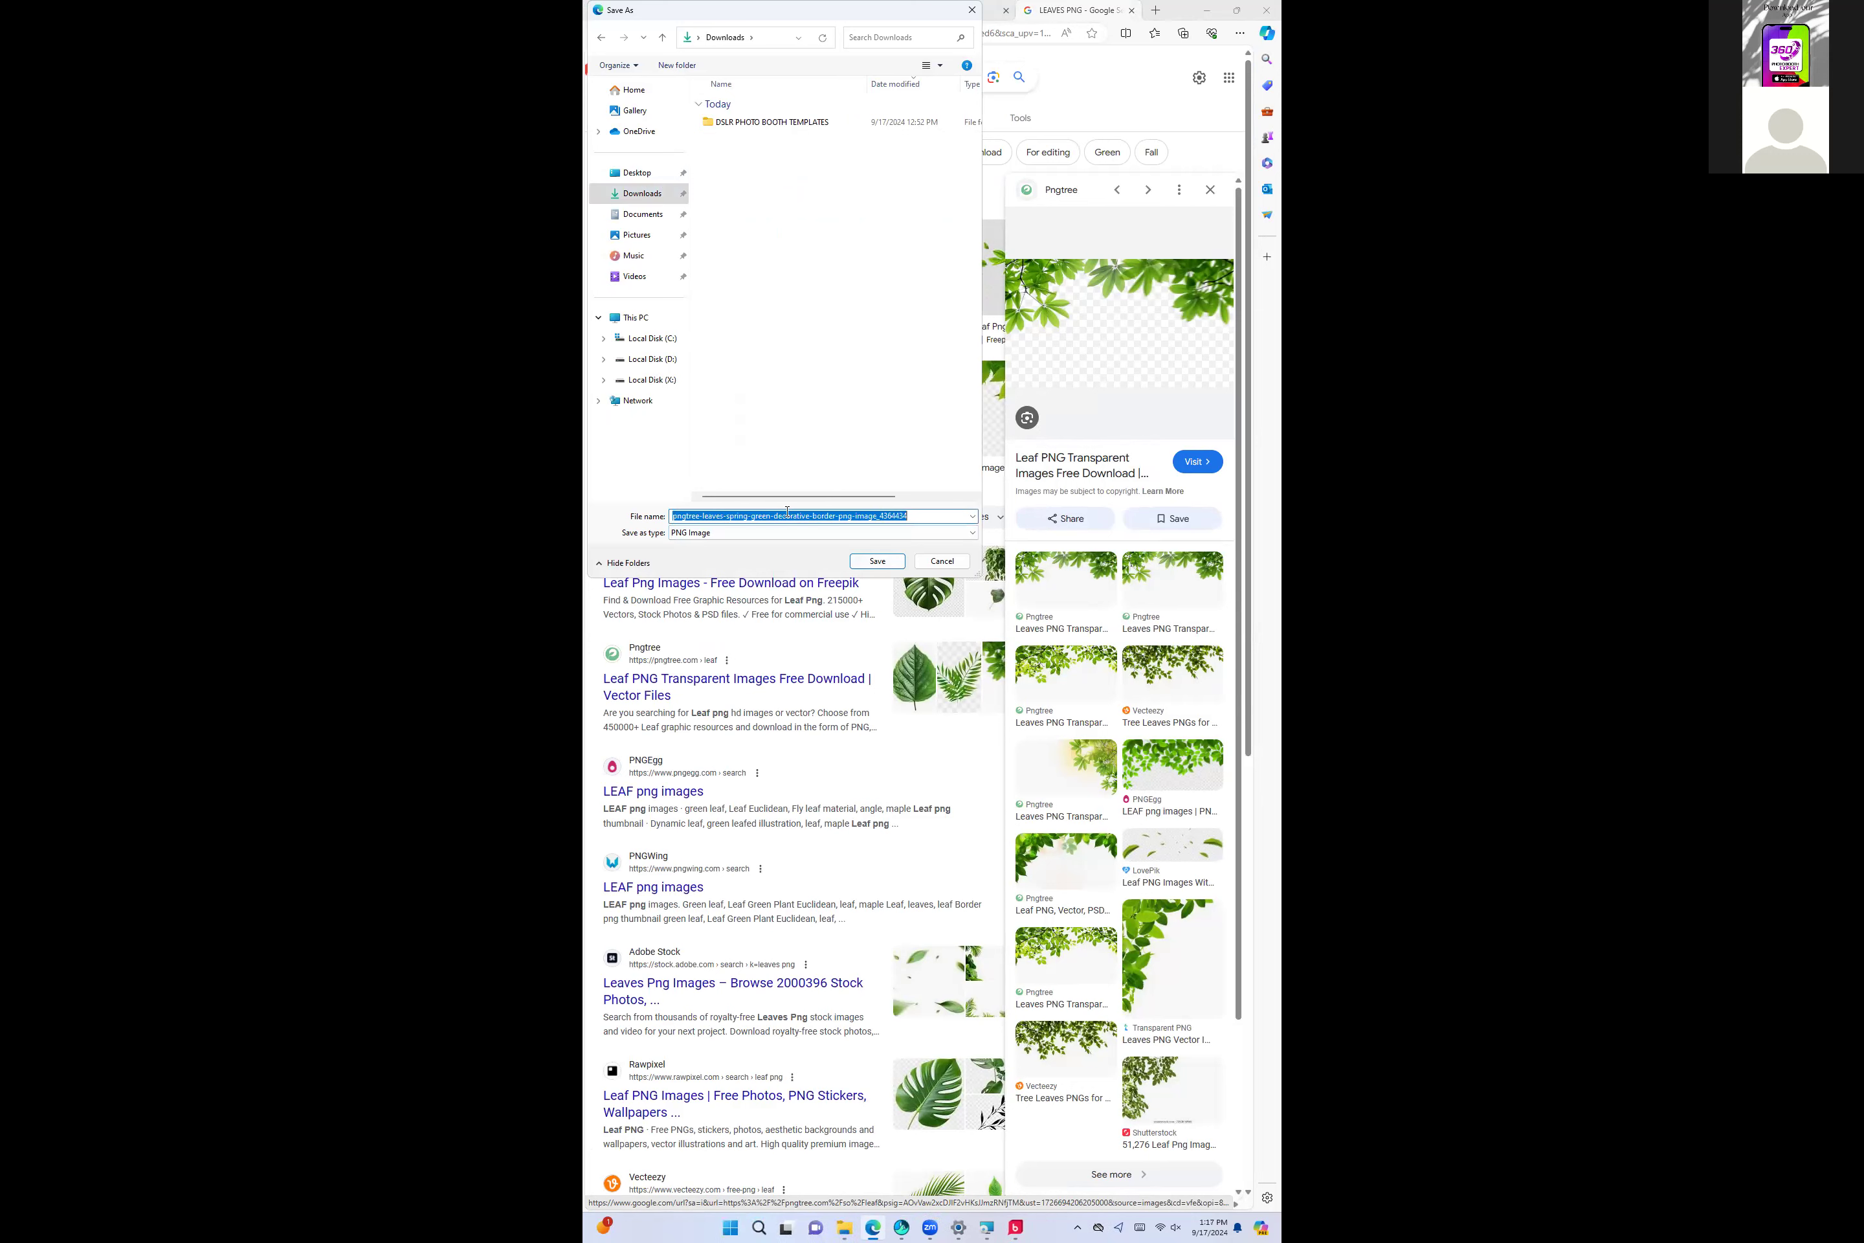
pyautogui.write('Leaves')
pyautogui.click(878, 561)
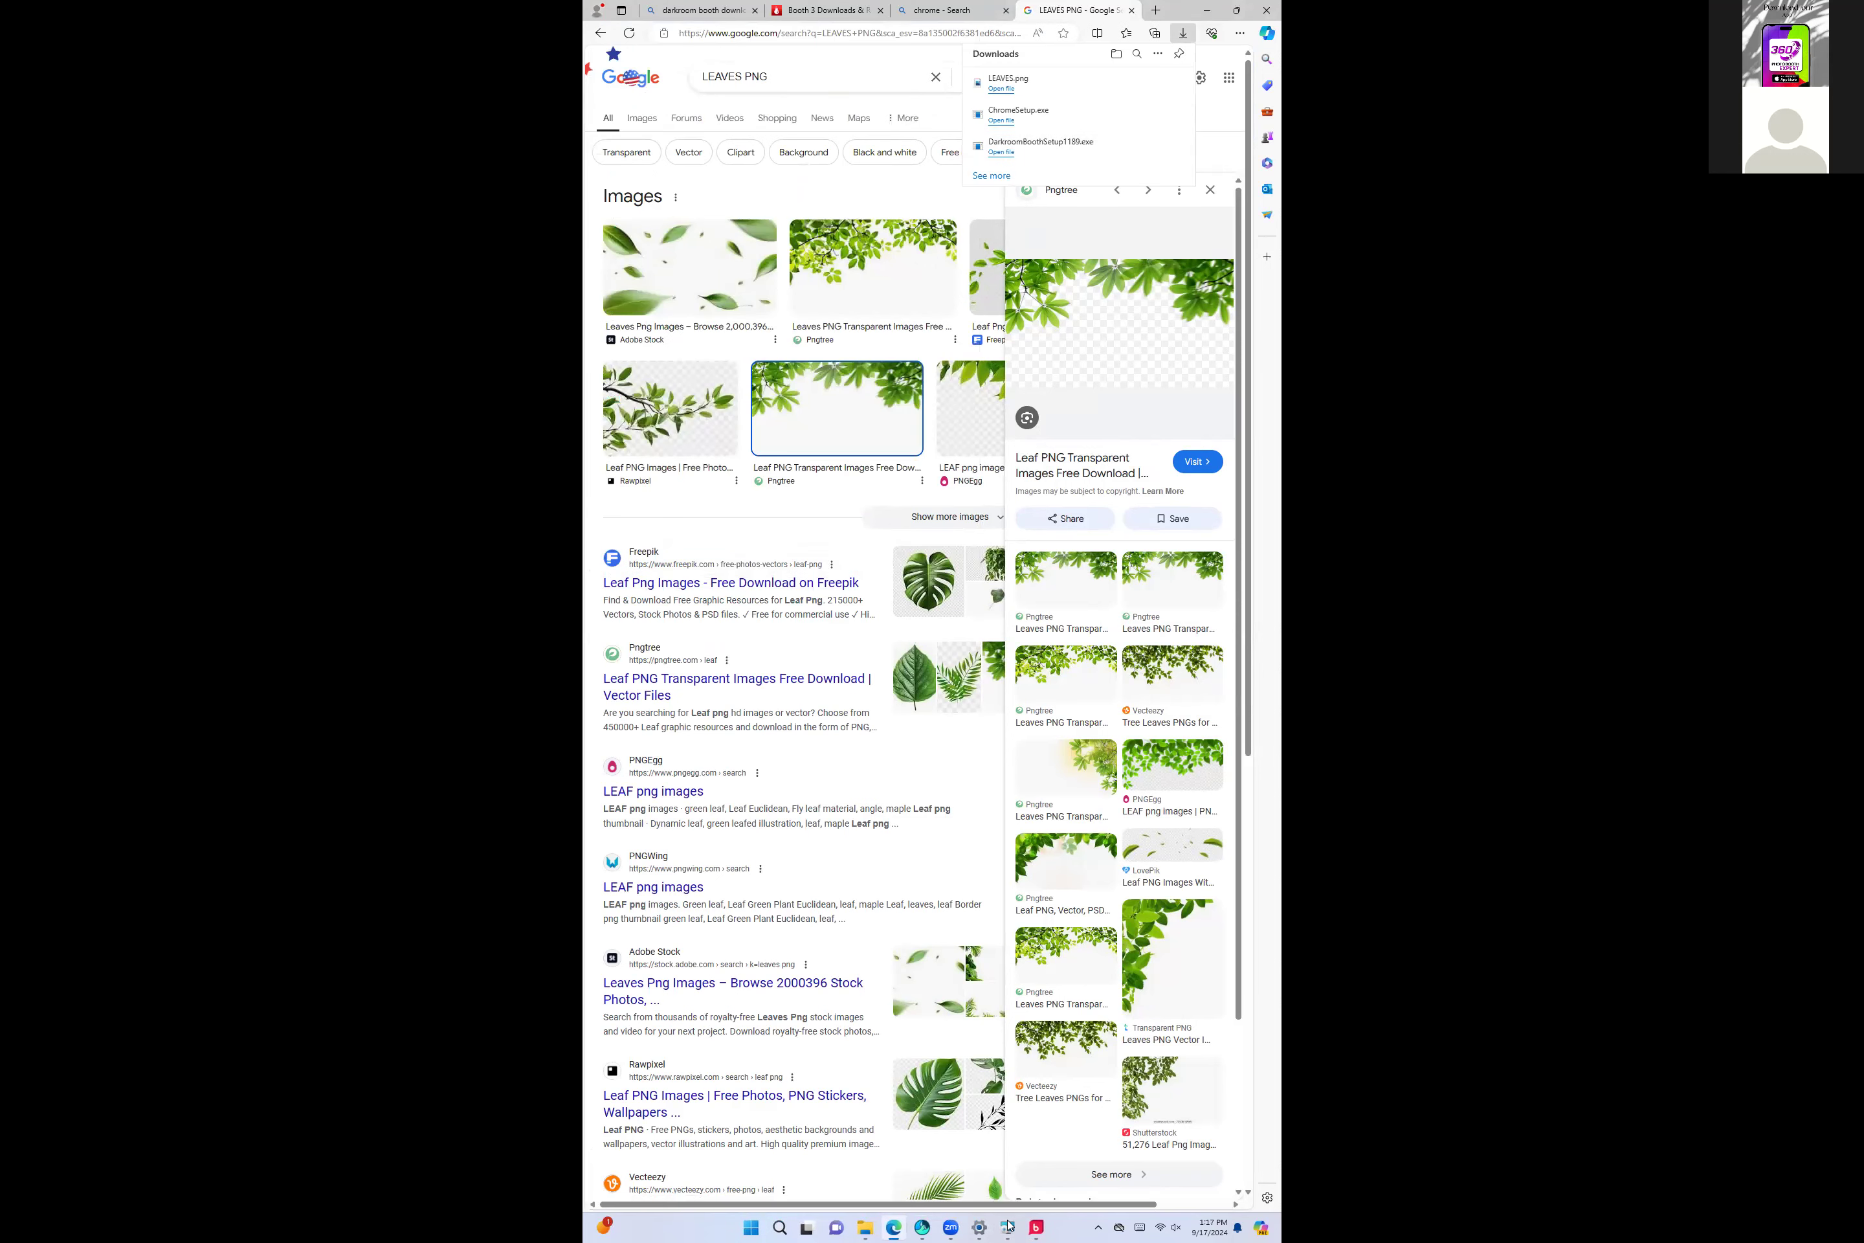
pyautogui.click(1035, 1227)
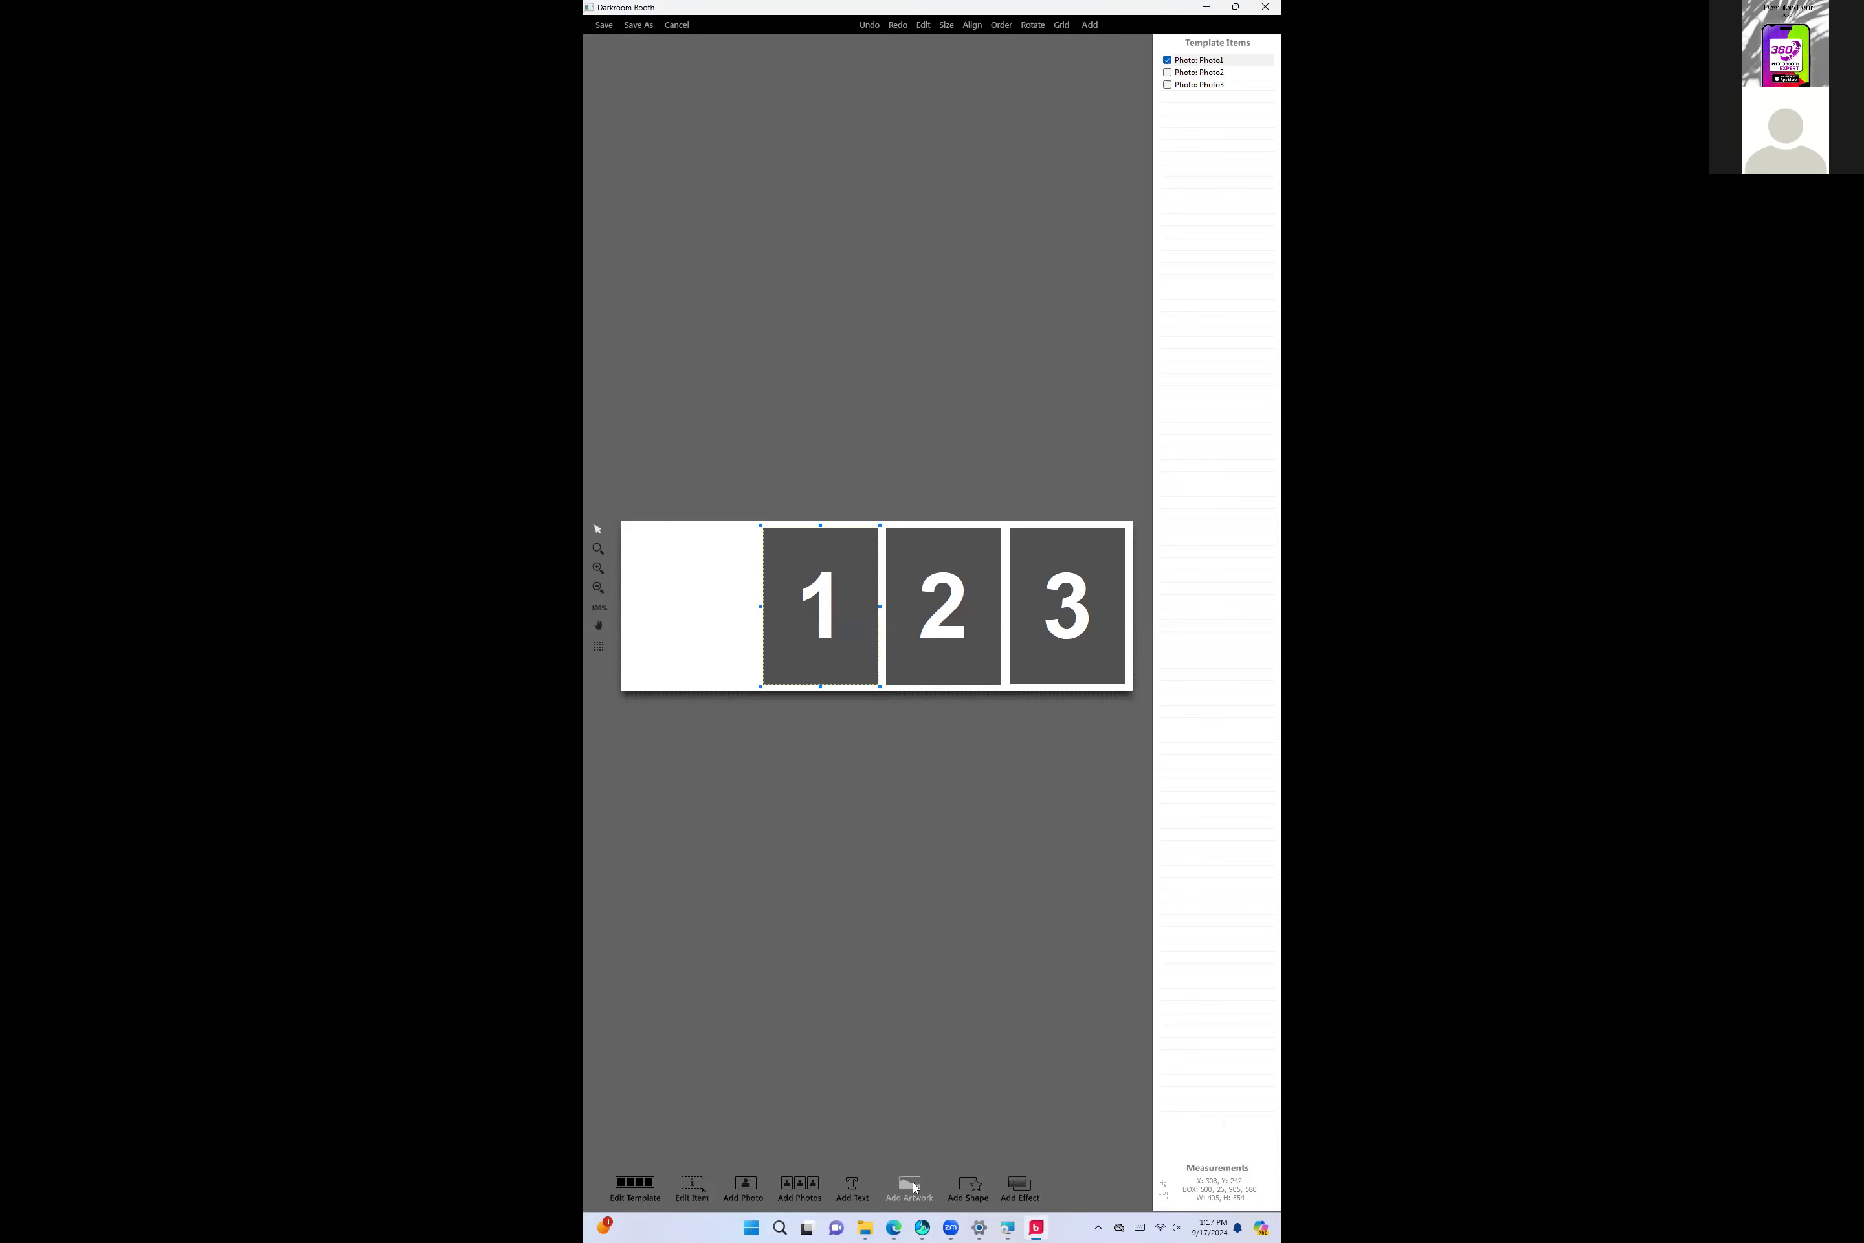
# Add an artwork graphic to the 3pics template using LEAVES.png from Downloads
pyautogui.click(915, 1187)
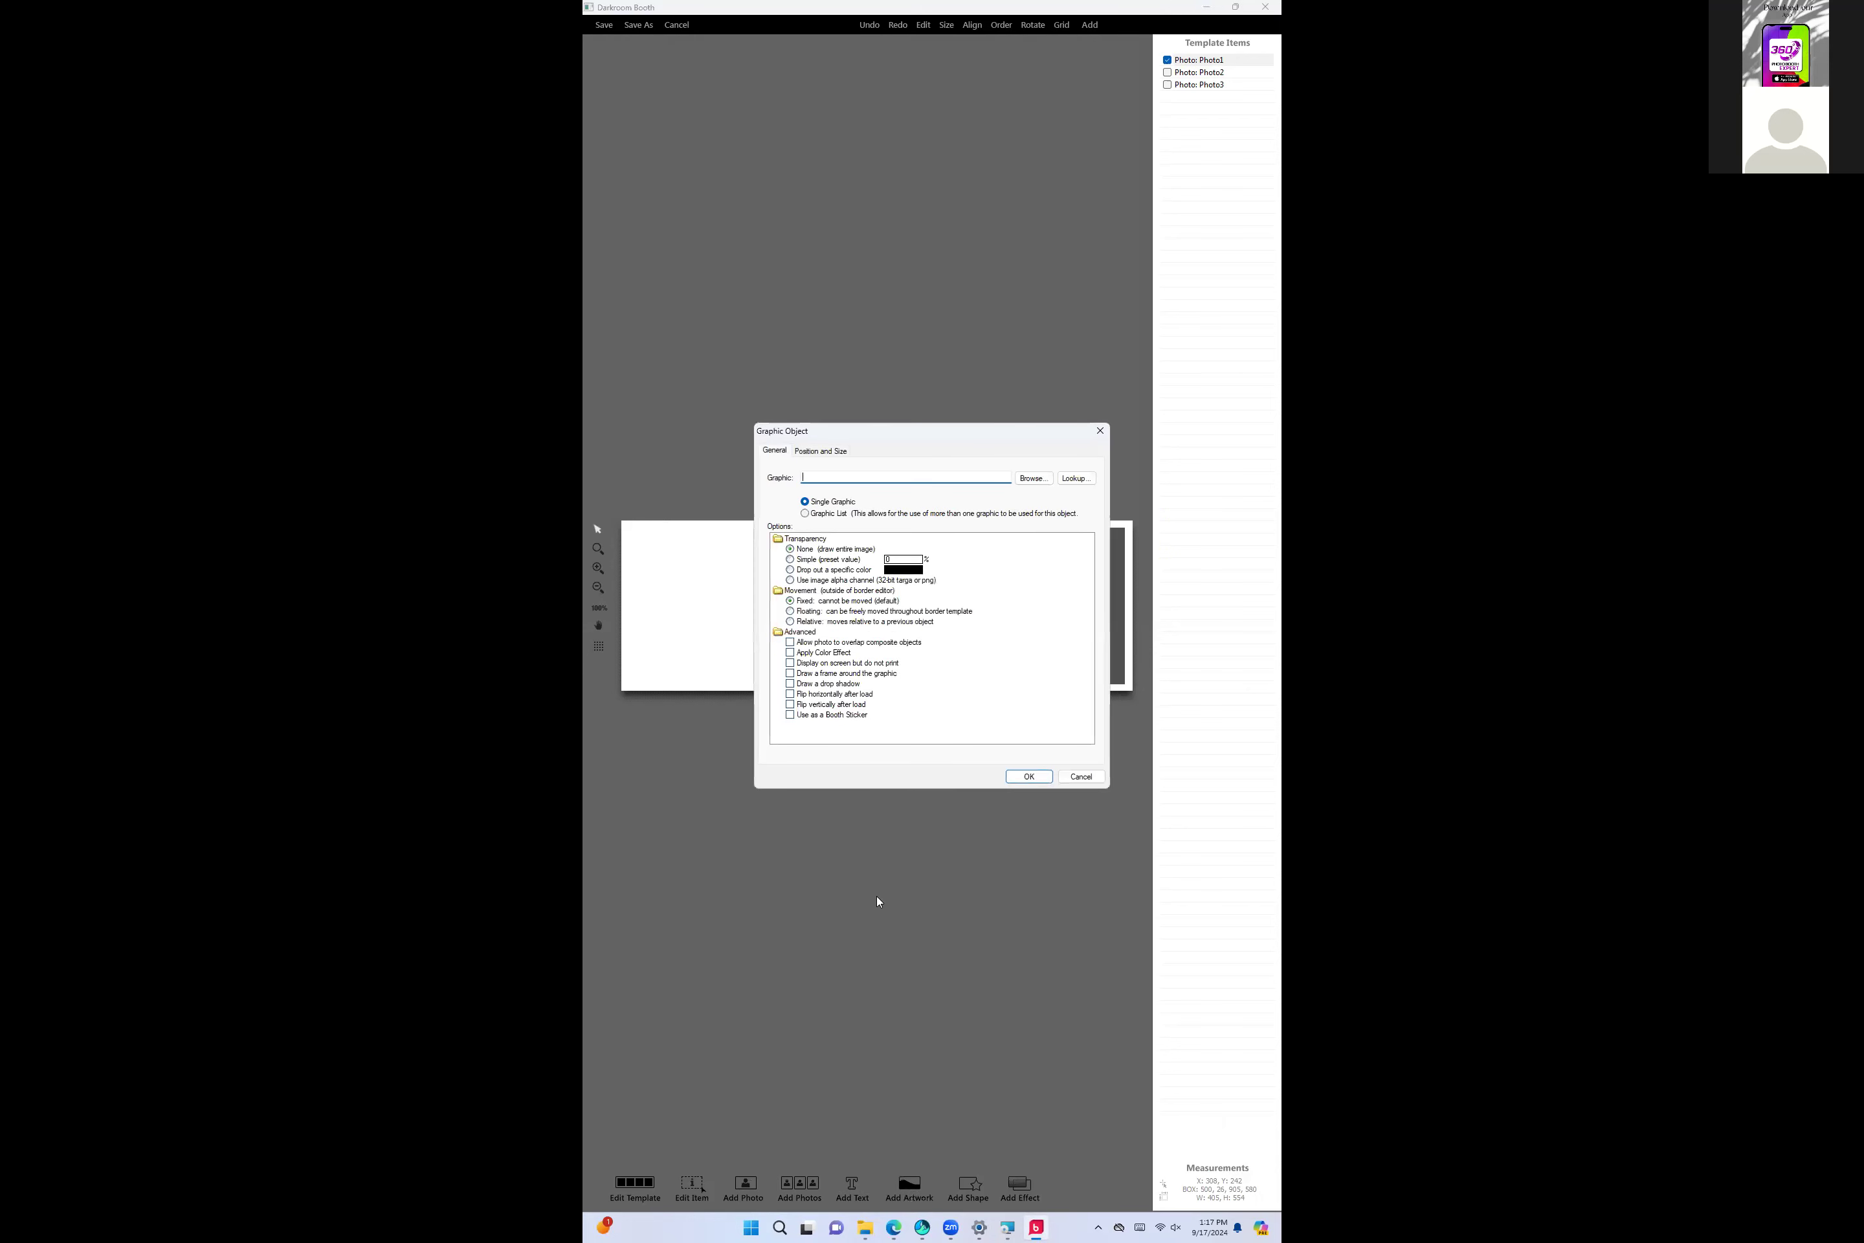
pyautogui.click(1033, 478)
pyautogui.click(1037, 481)
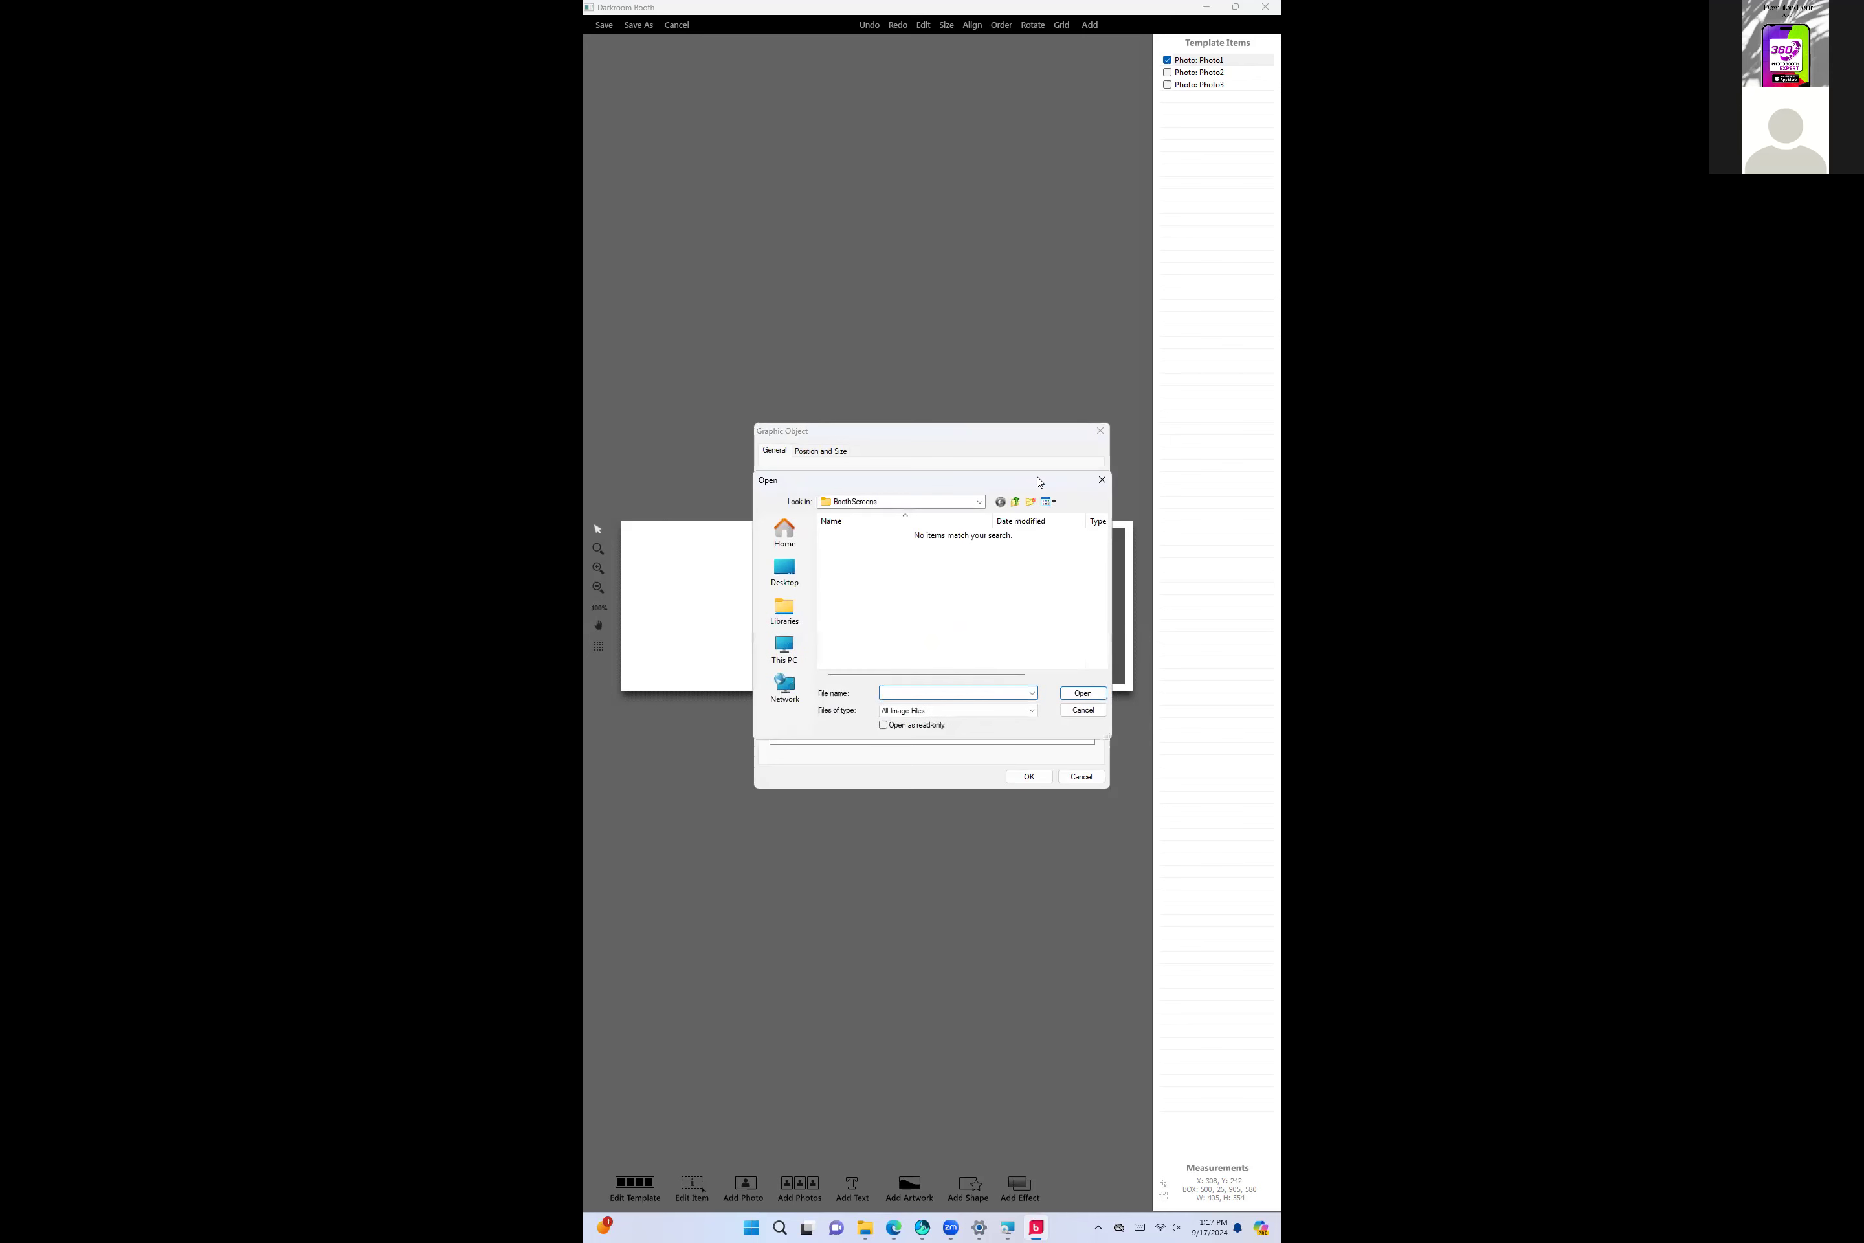
pyautogui.click(1077, 712)
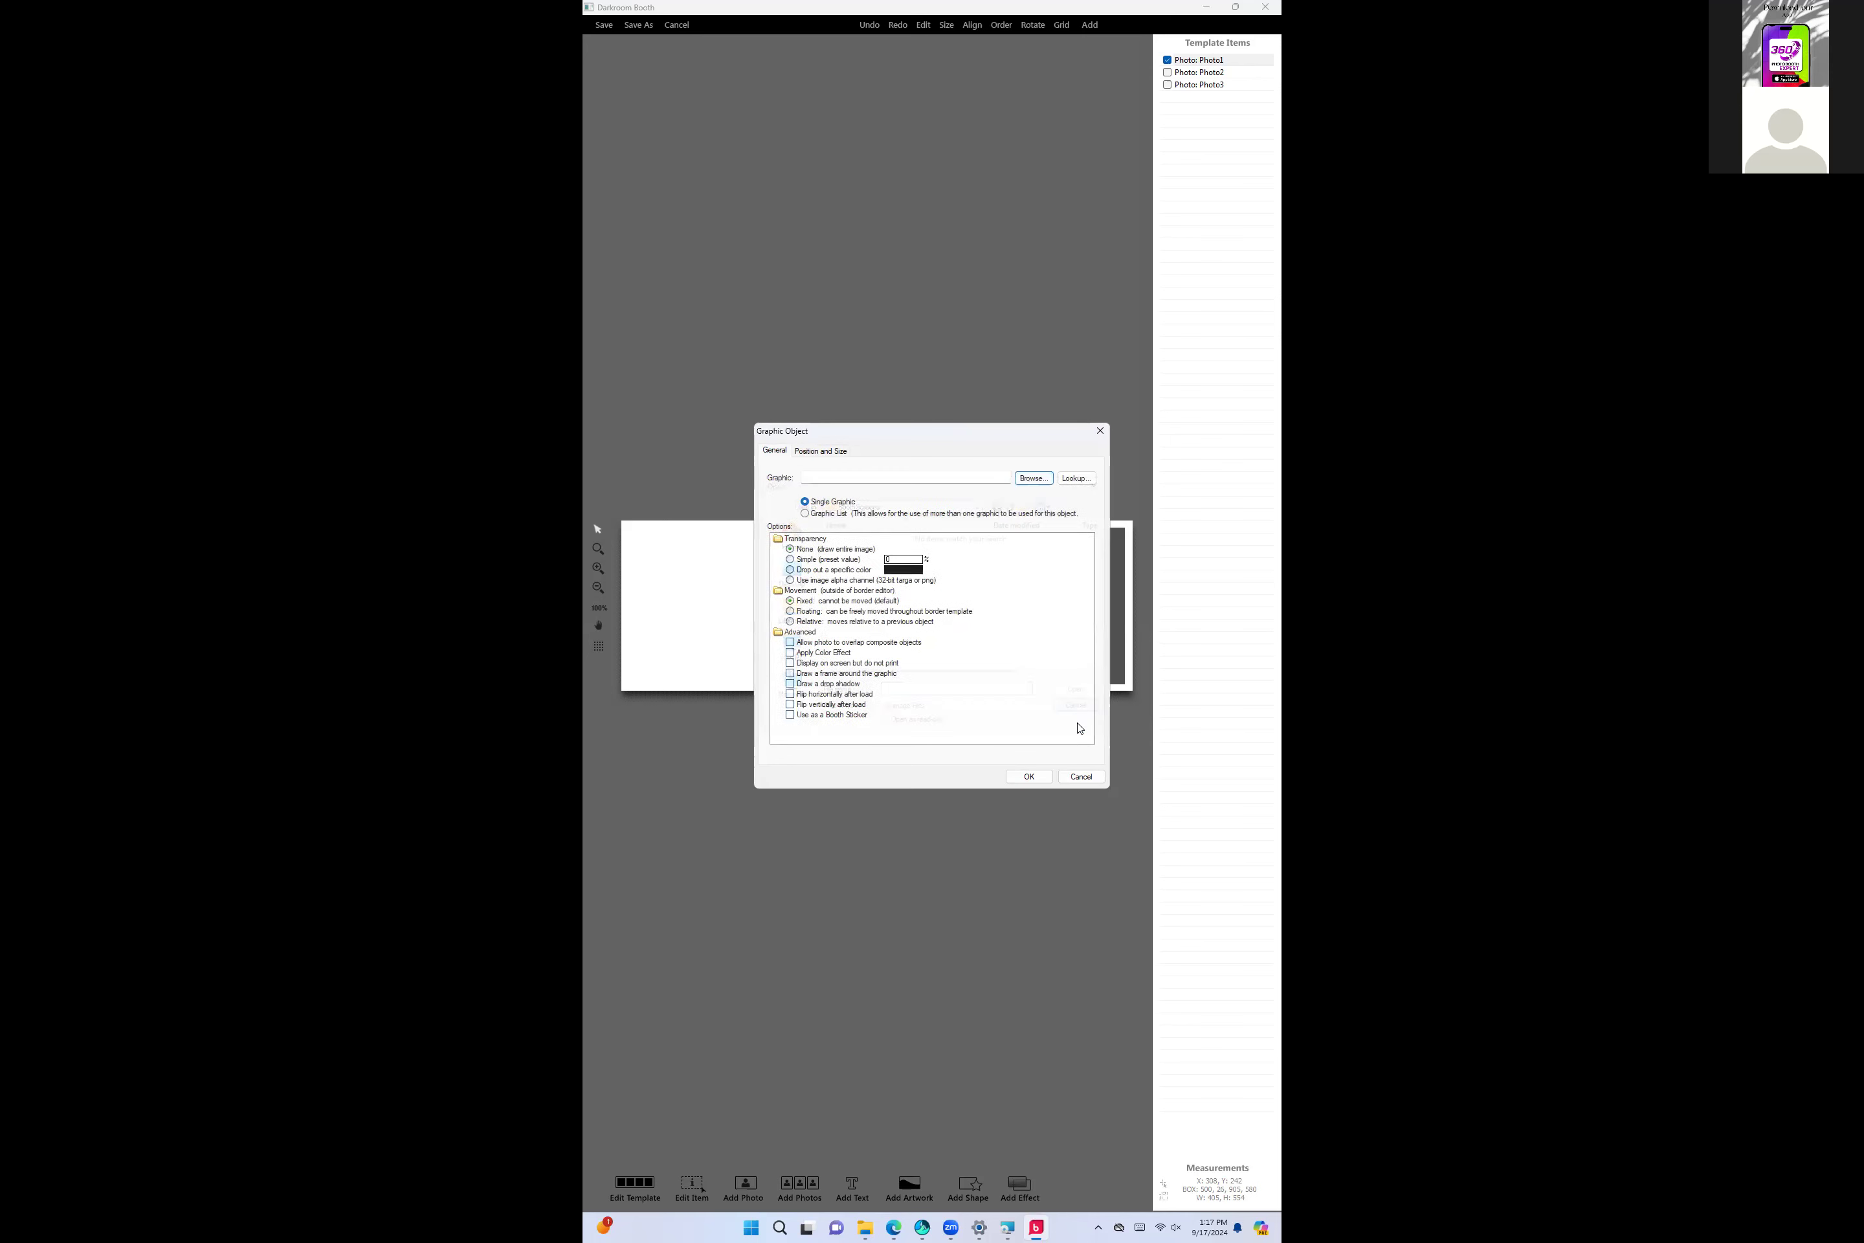
pyautogui.click(1034, 479)
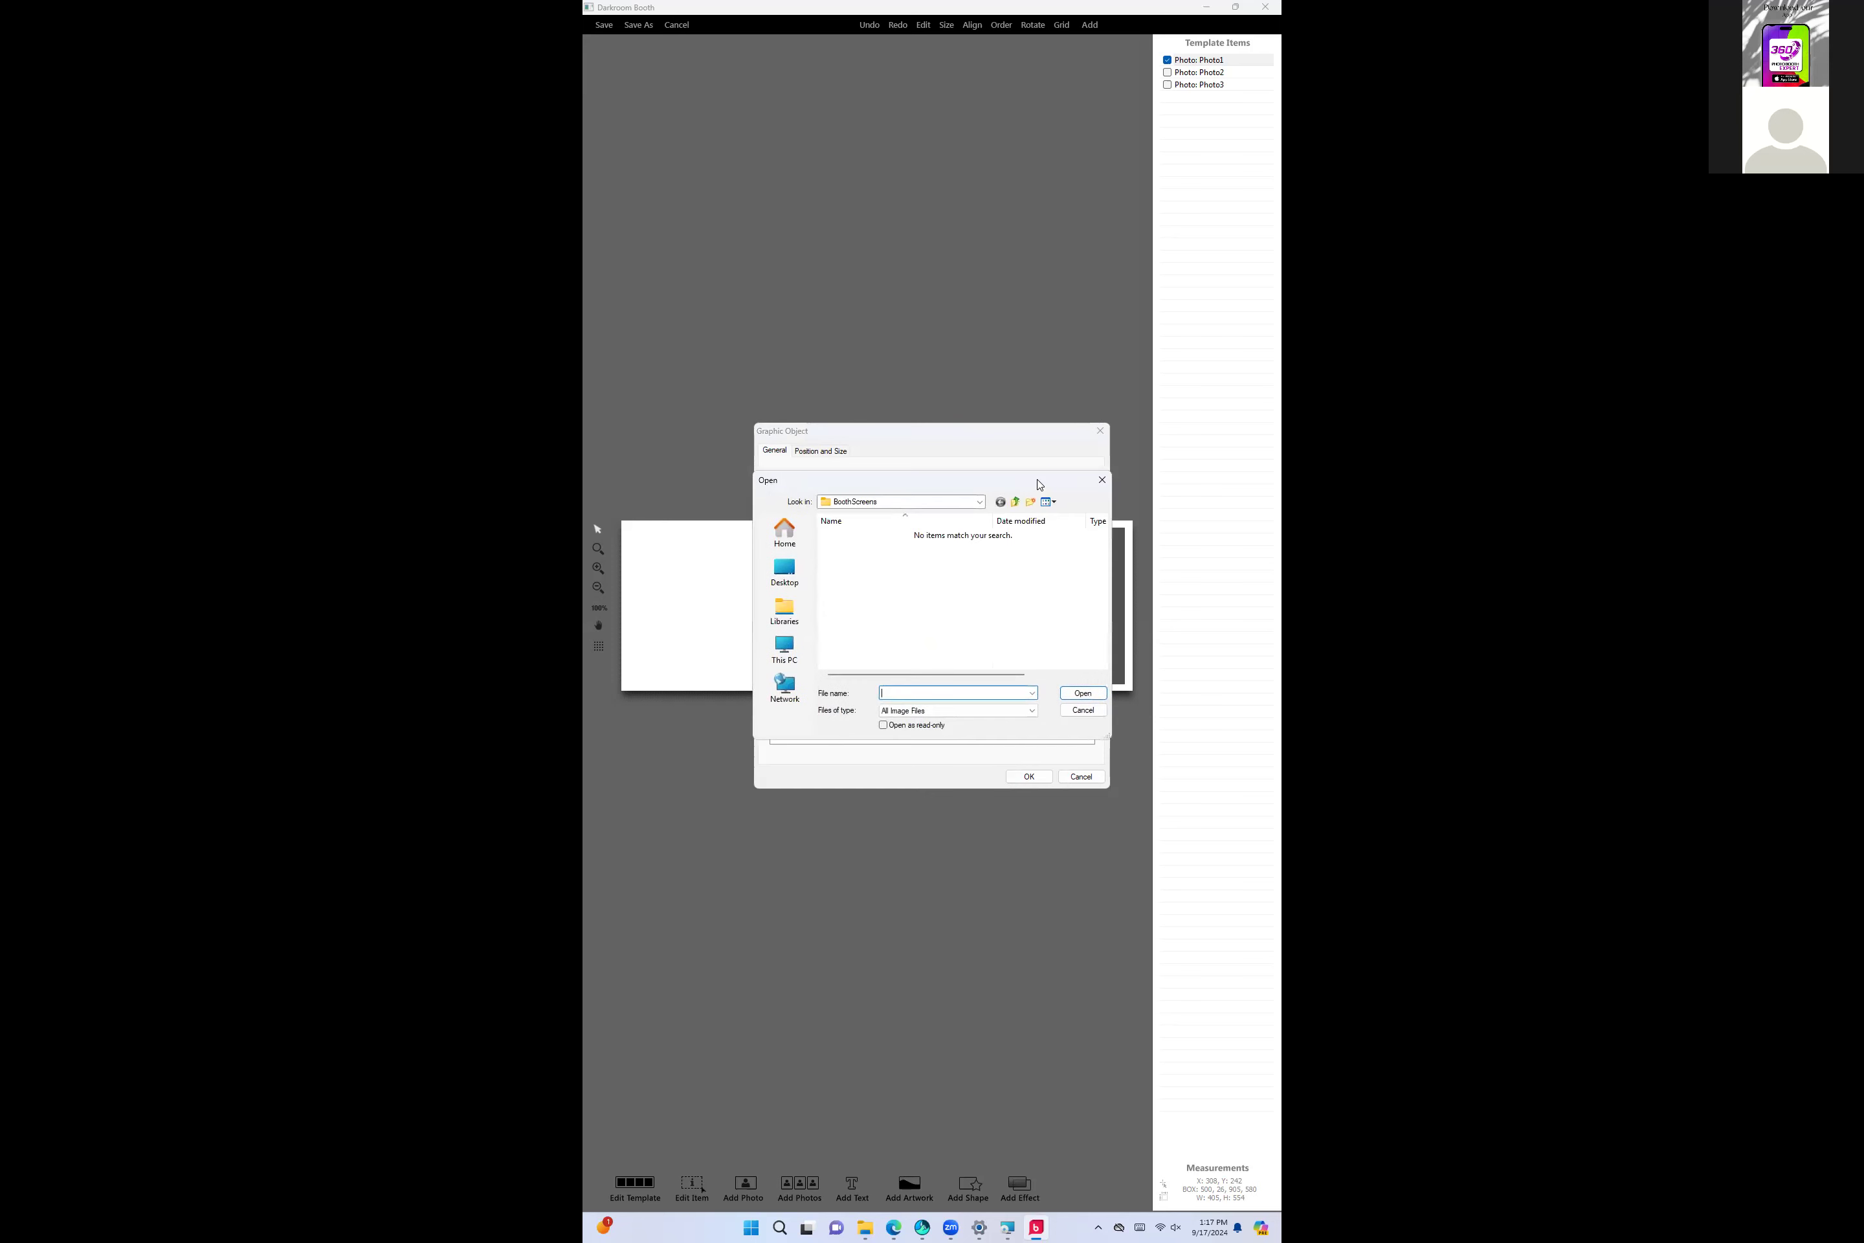
pyautogui.click(979, 503)
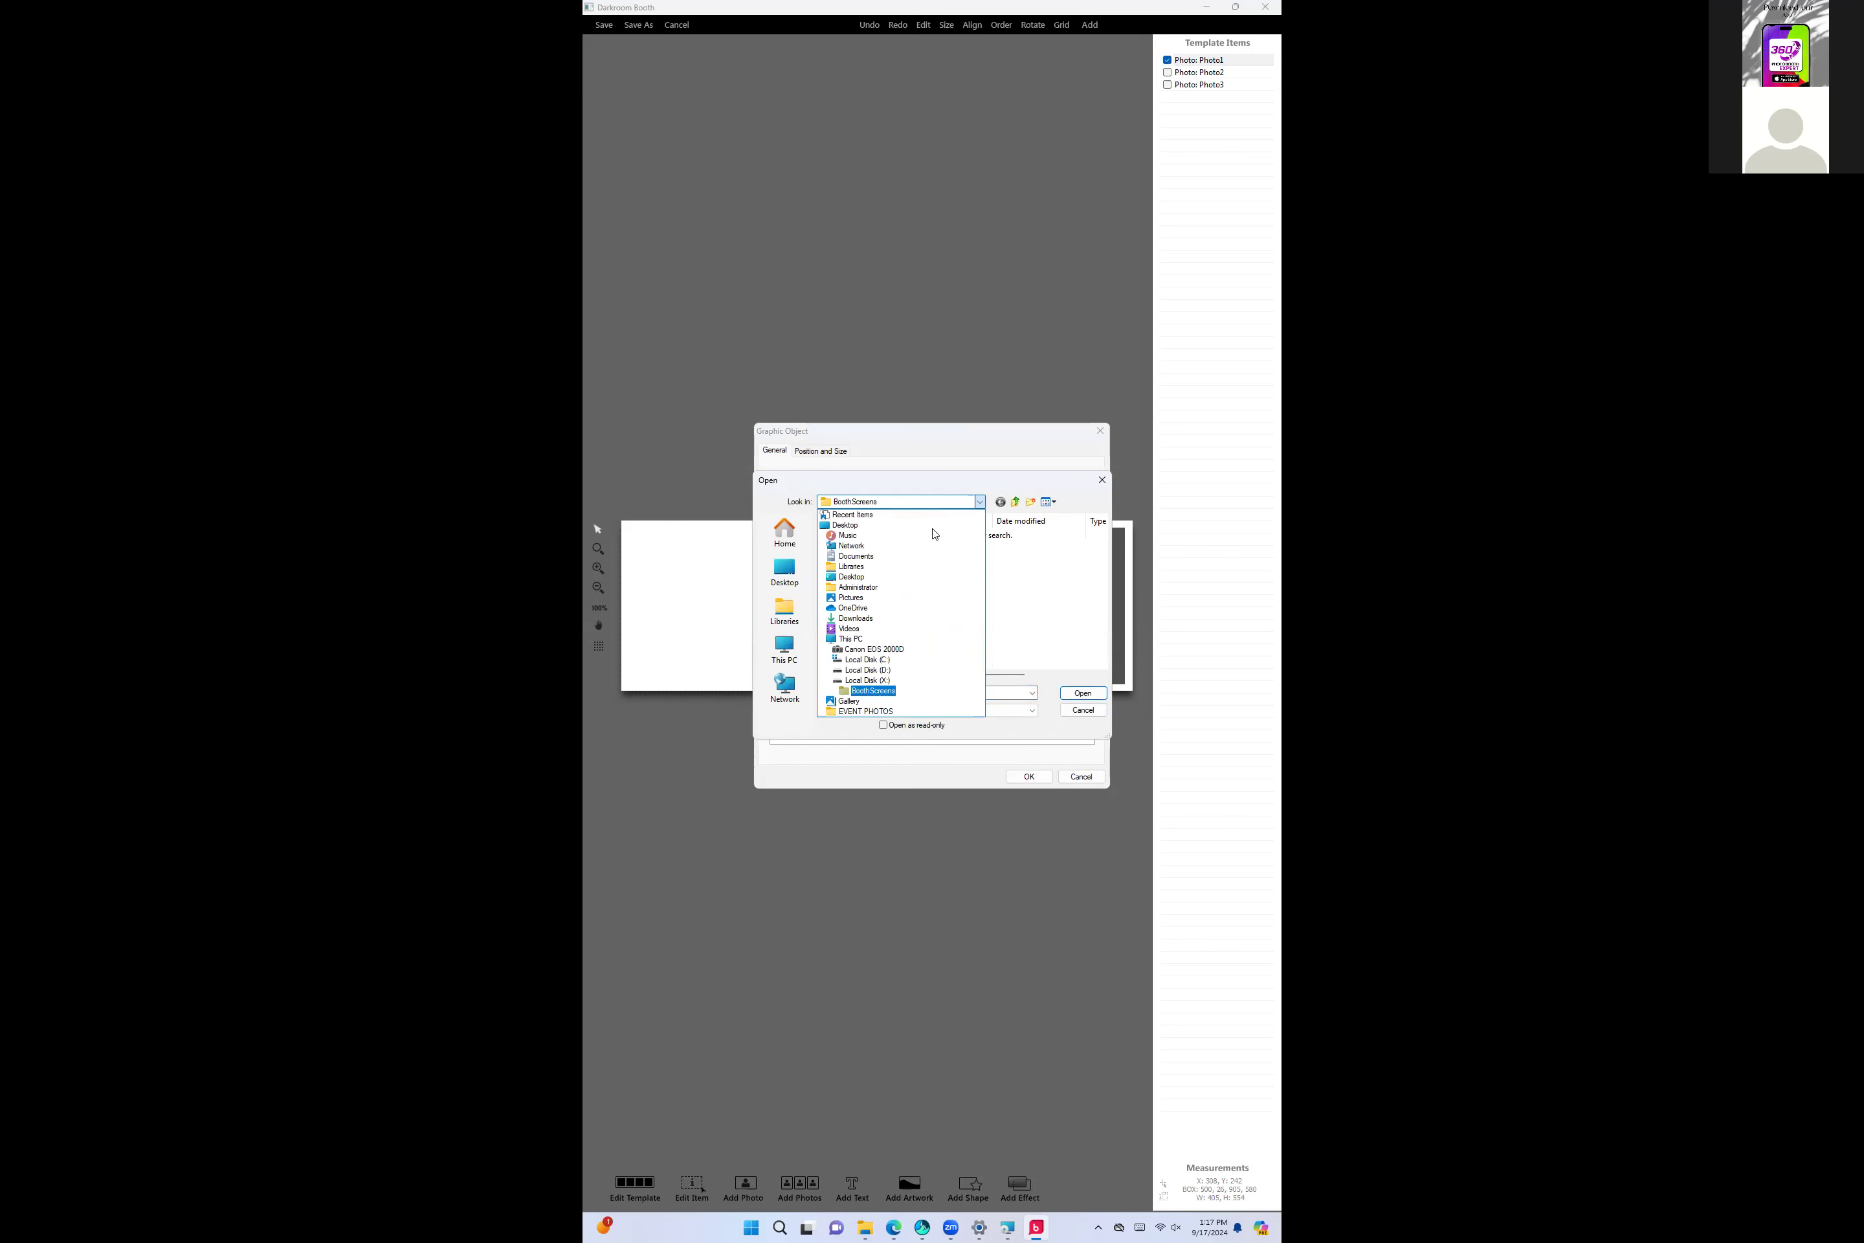
pyautogui.click(852, 619)
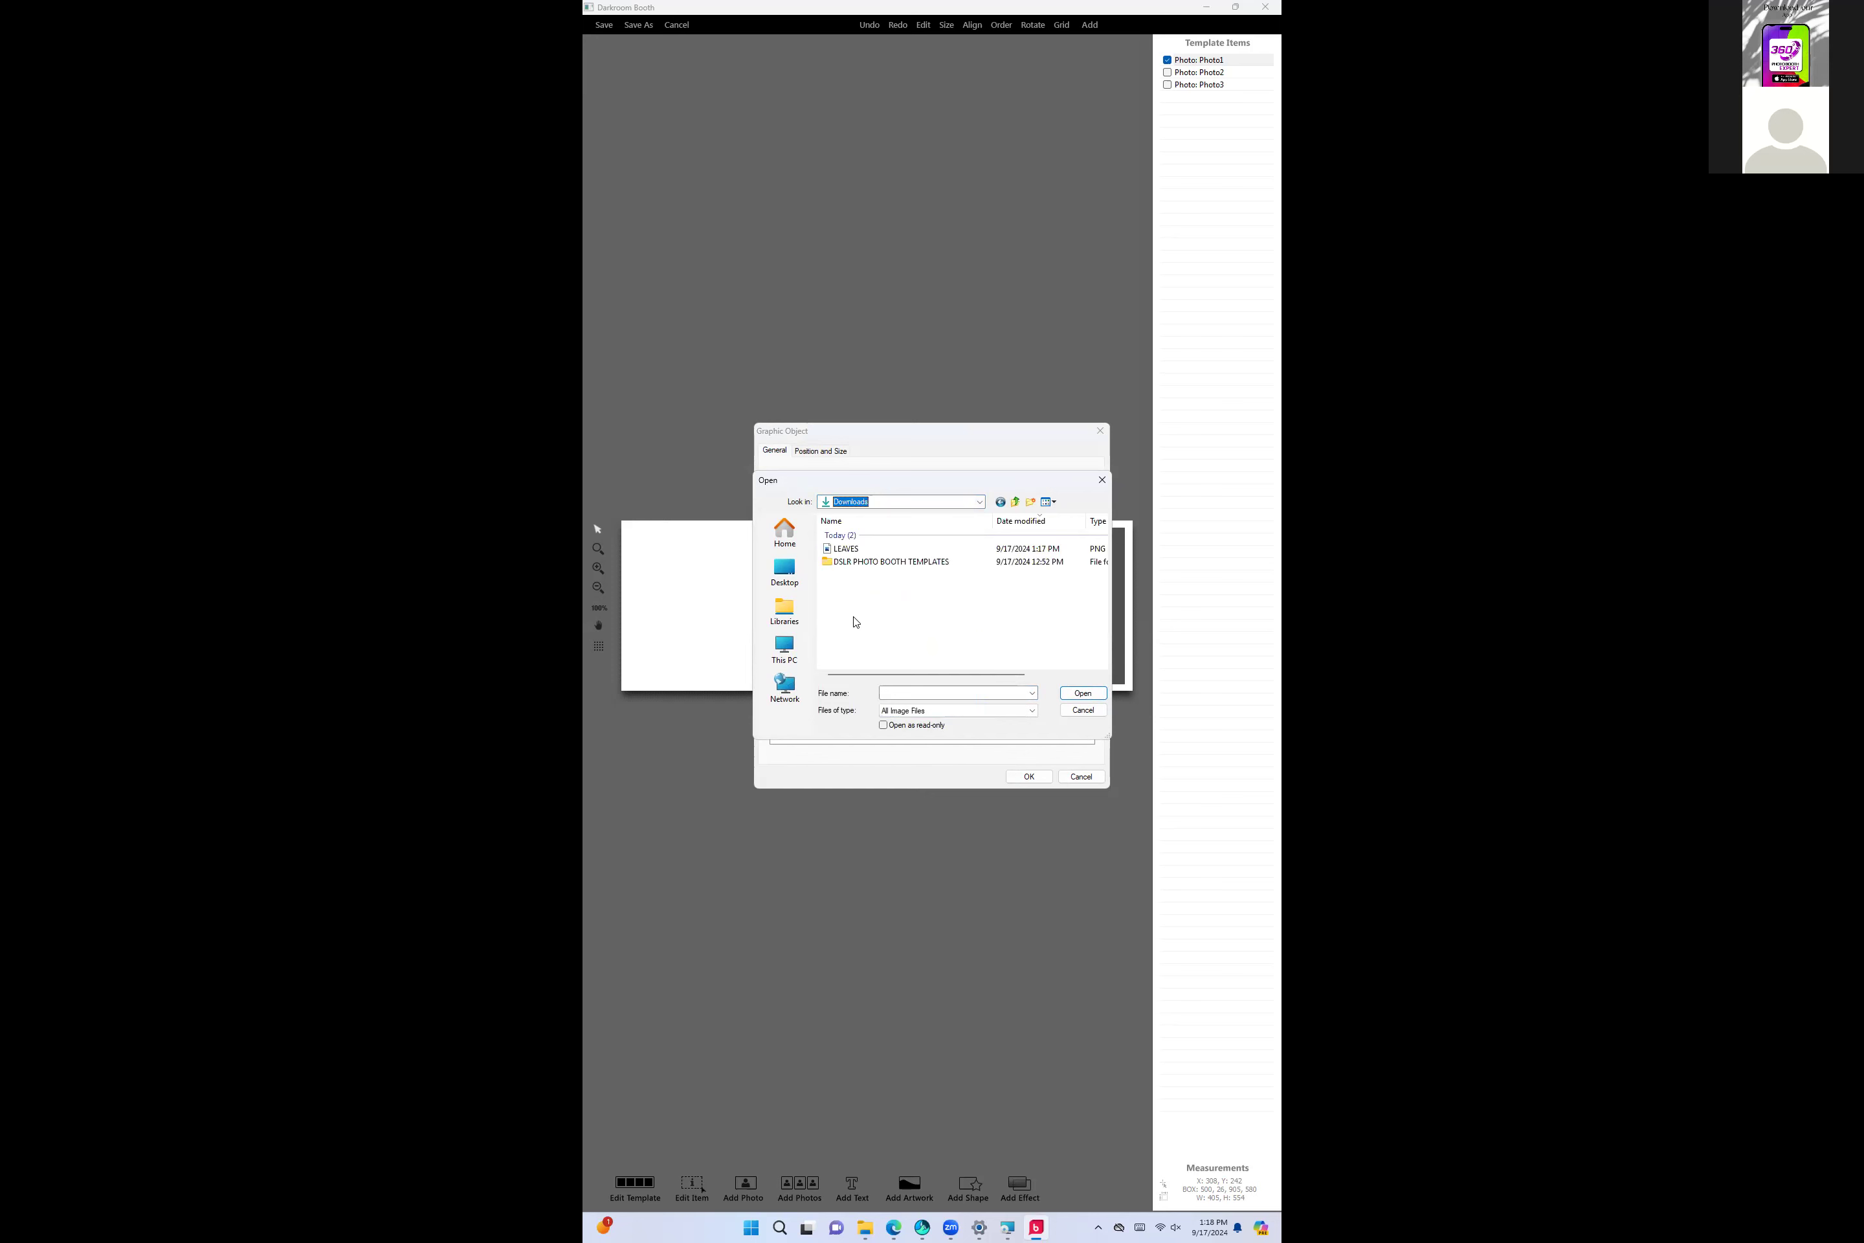
pyautogui.click(1051, 502)
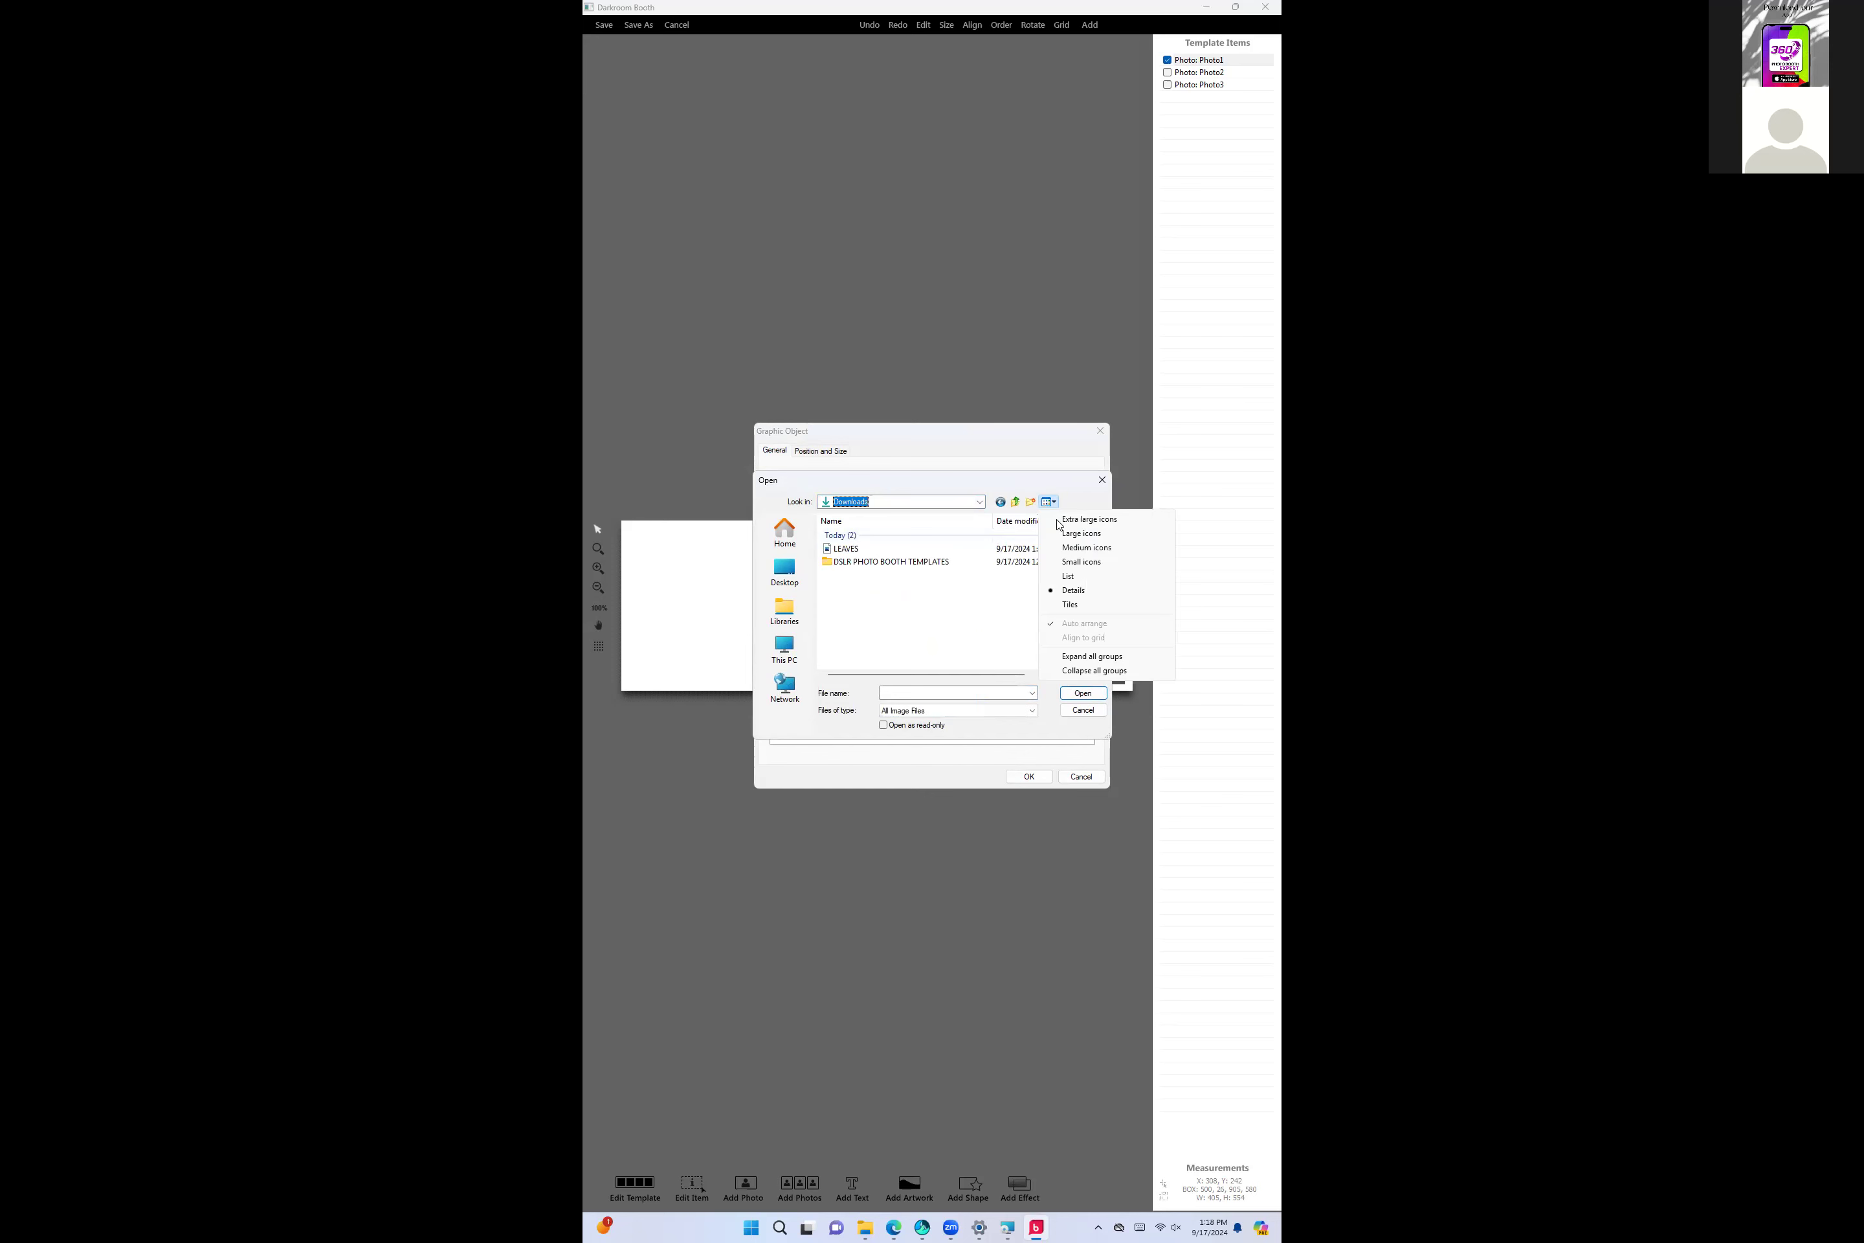
pyautogui.click(1086, 547)
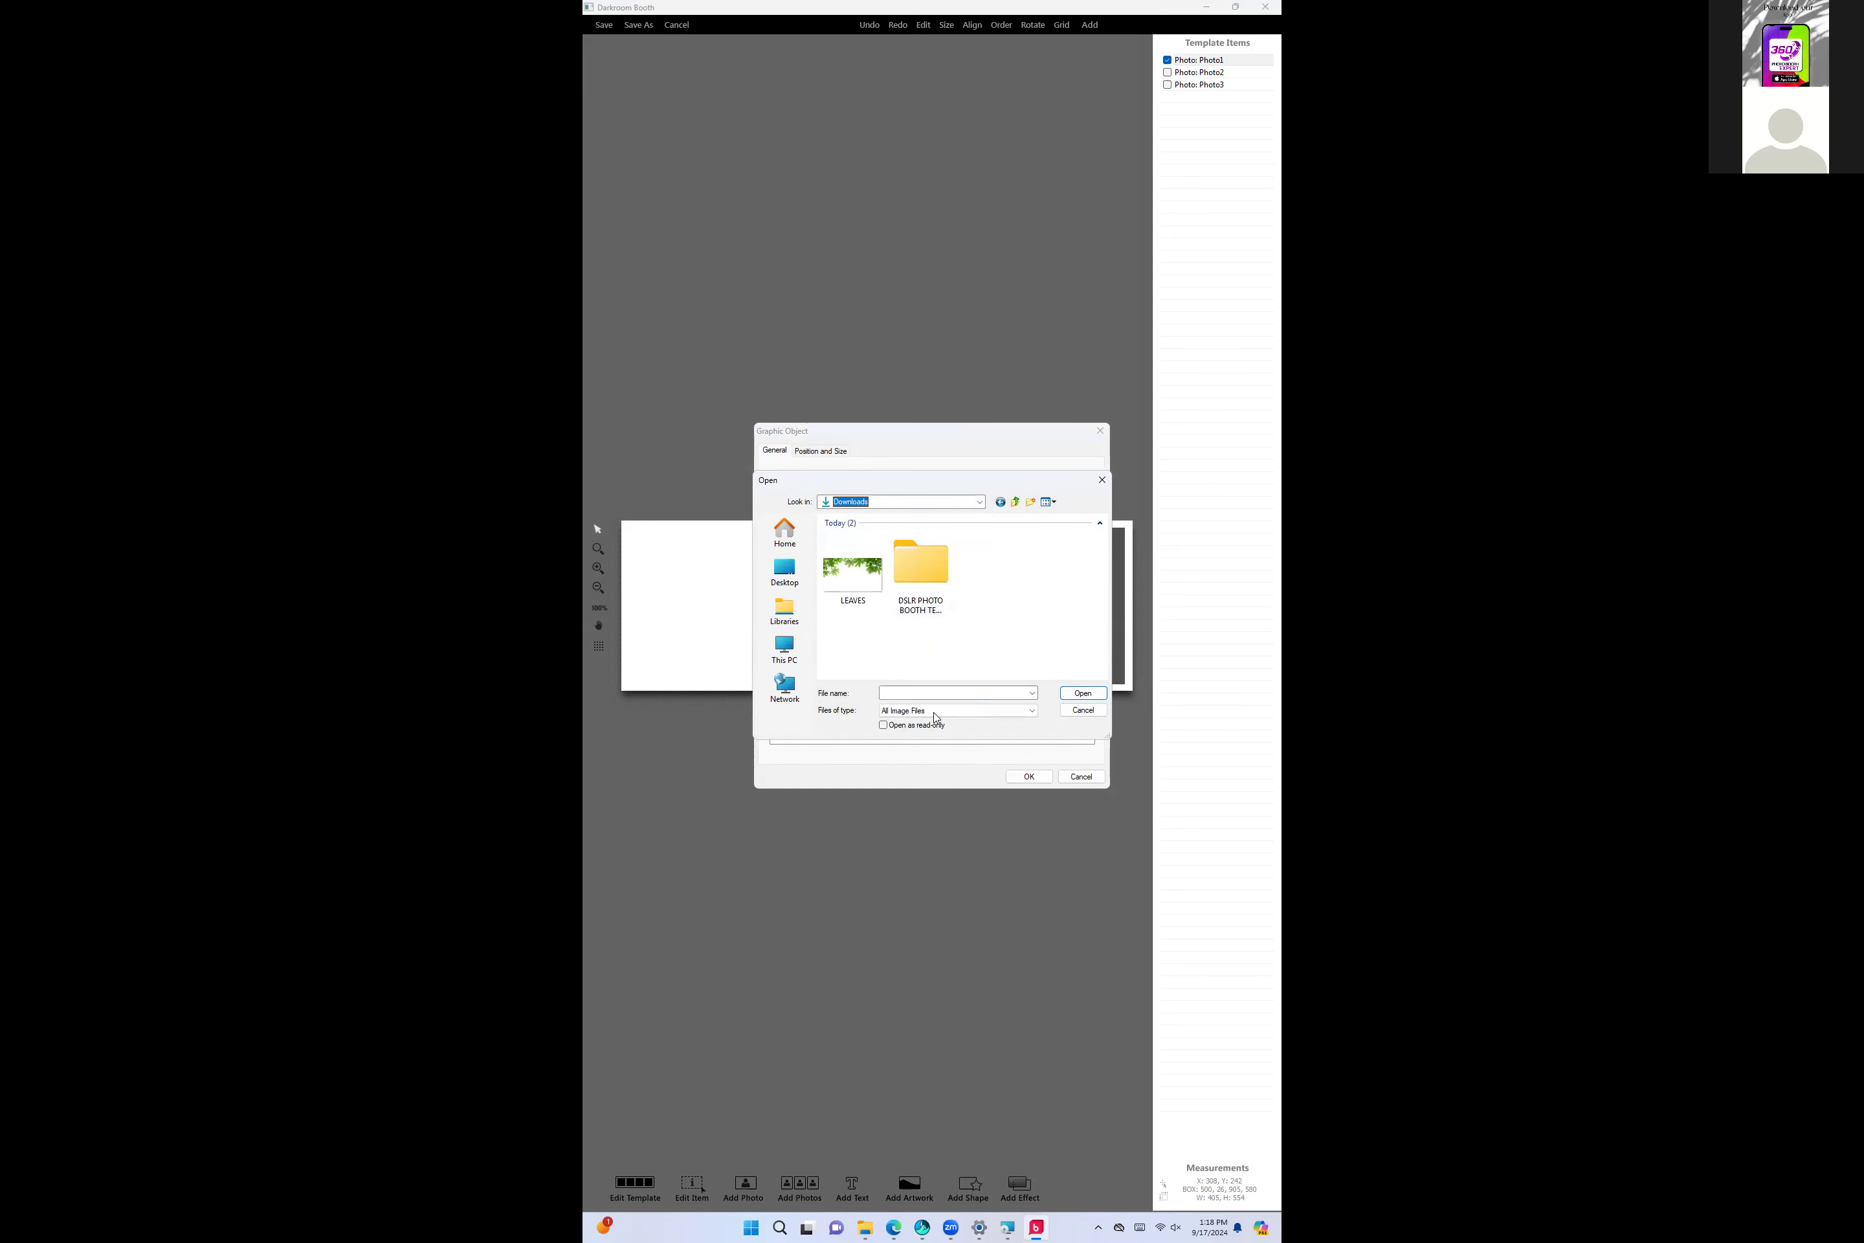
pyautogui.doubleClick(870, 589)
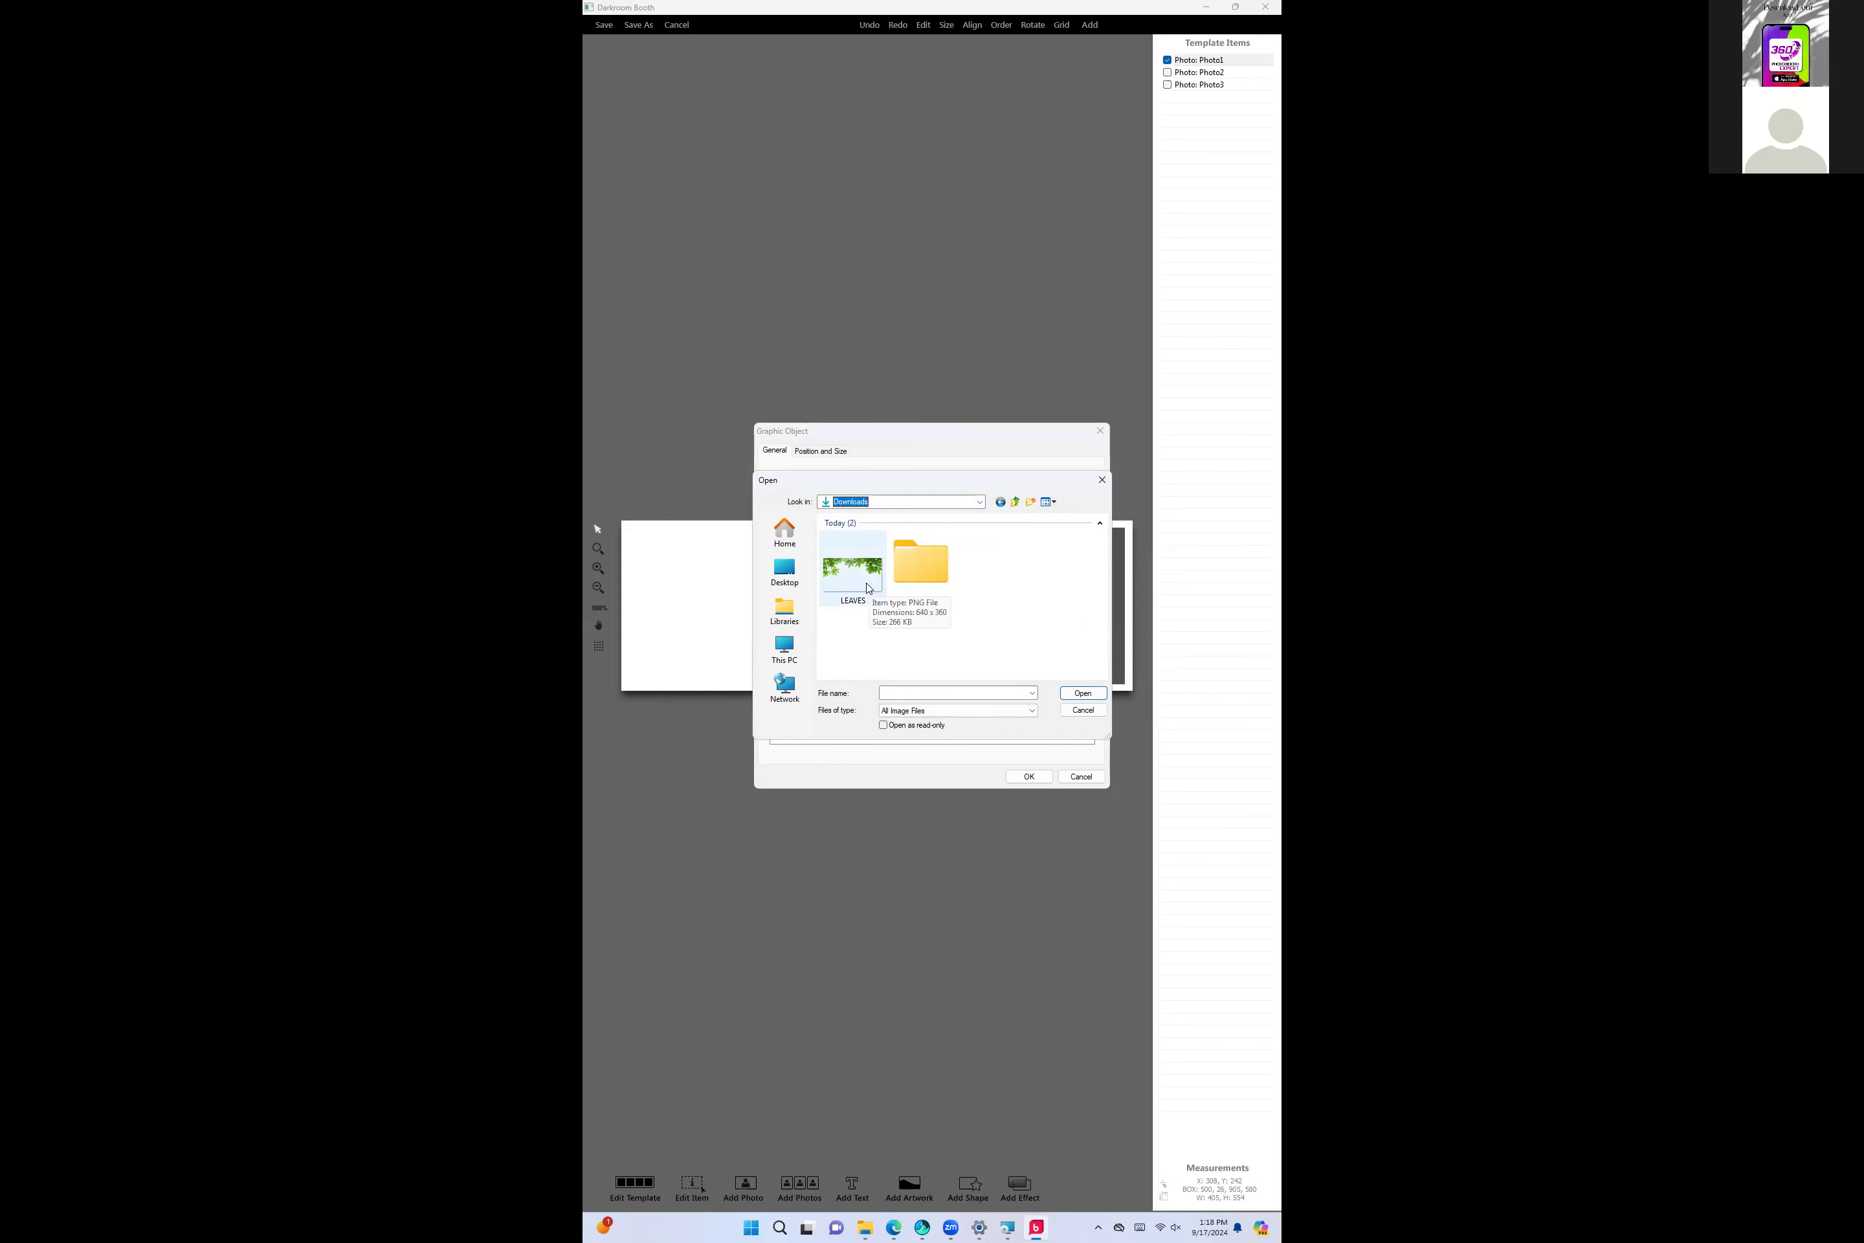
pyautogui.click(1029, 777)
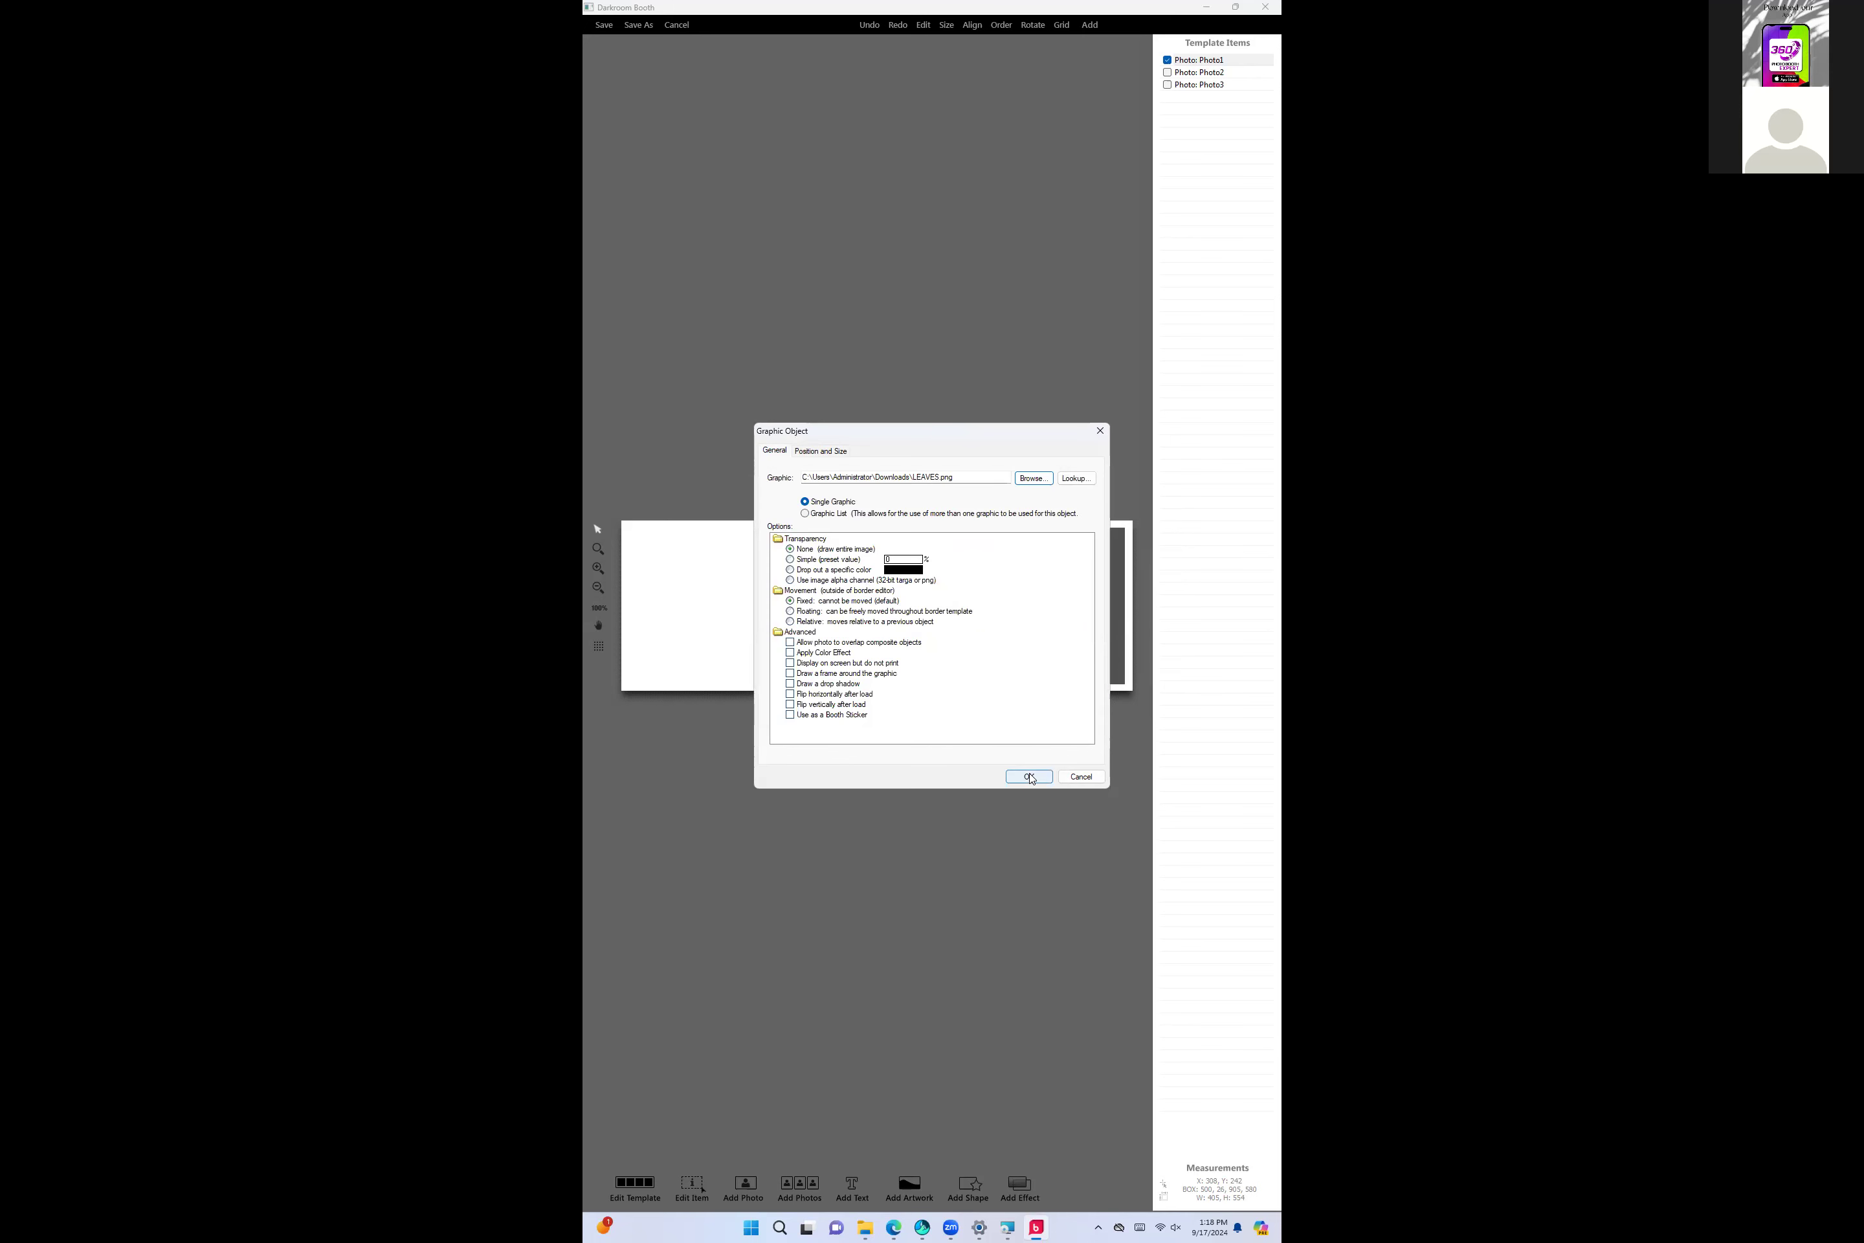
# Rotate the leaves graphic 90° and slide it into a vertical strip on the left edge
pyautogui.moveTo(958, 606); pyautogui.dragTo(810, 600)
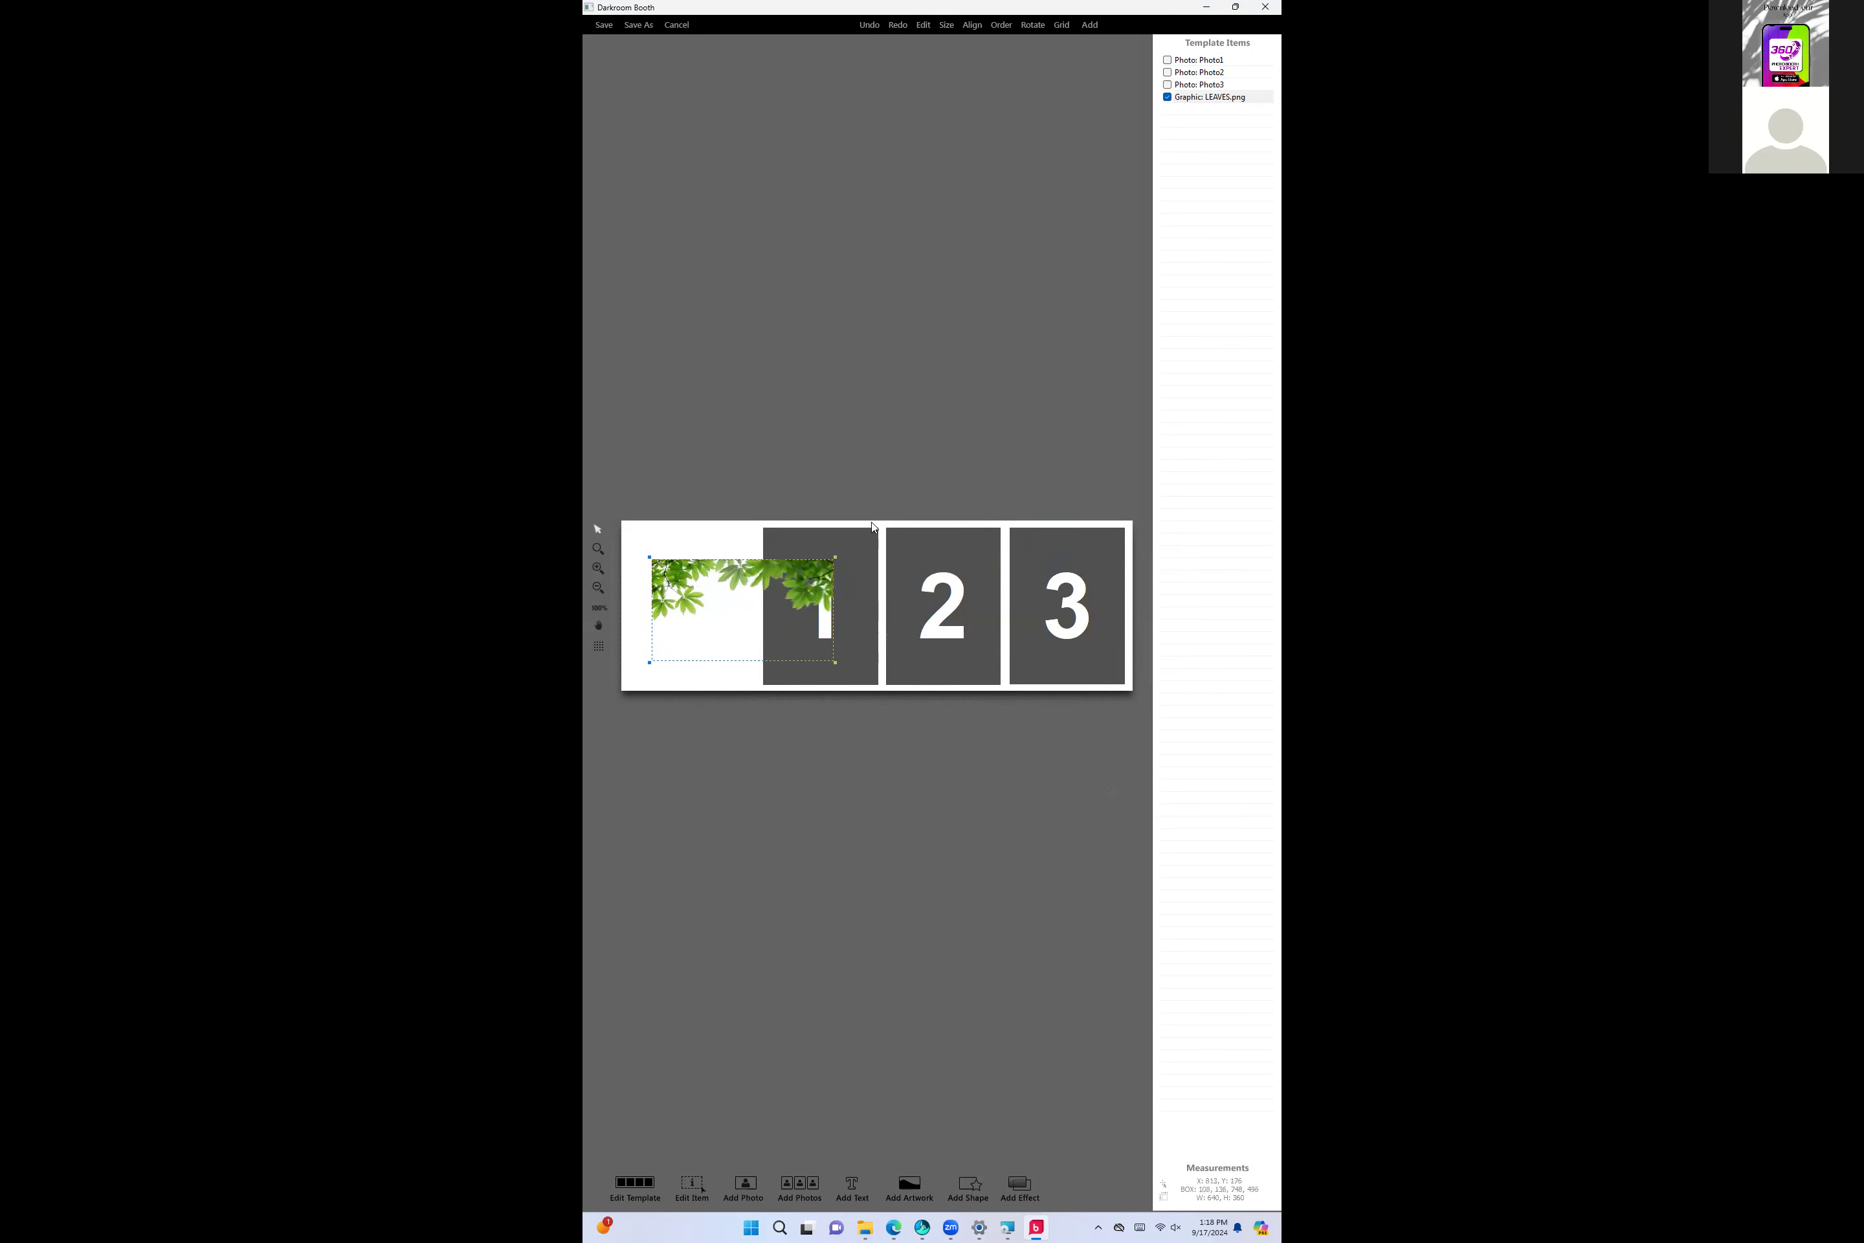
pyautogui.click(1034, 25)
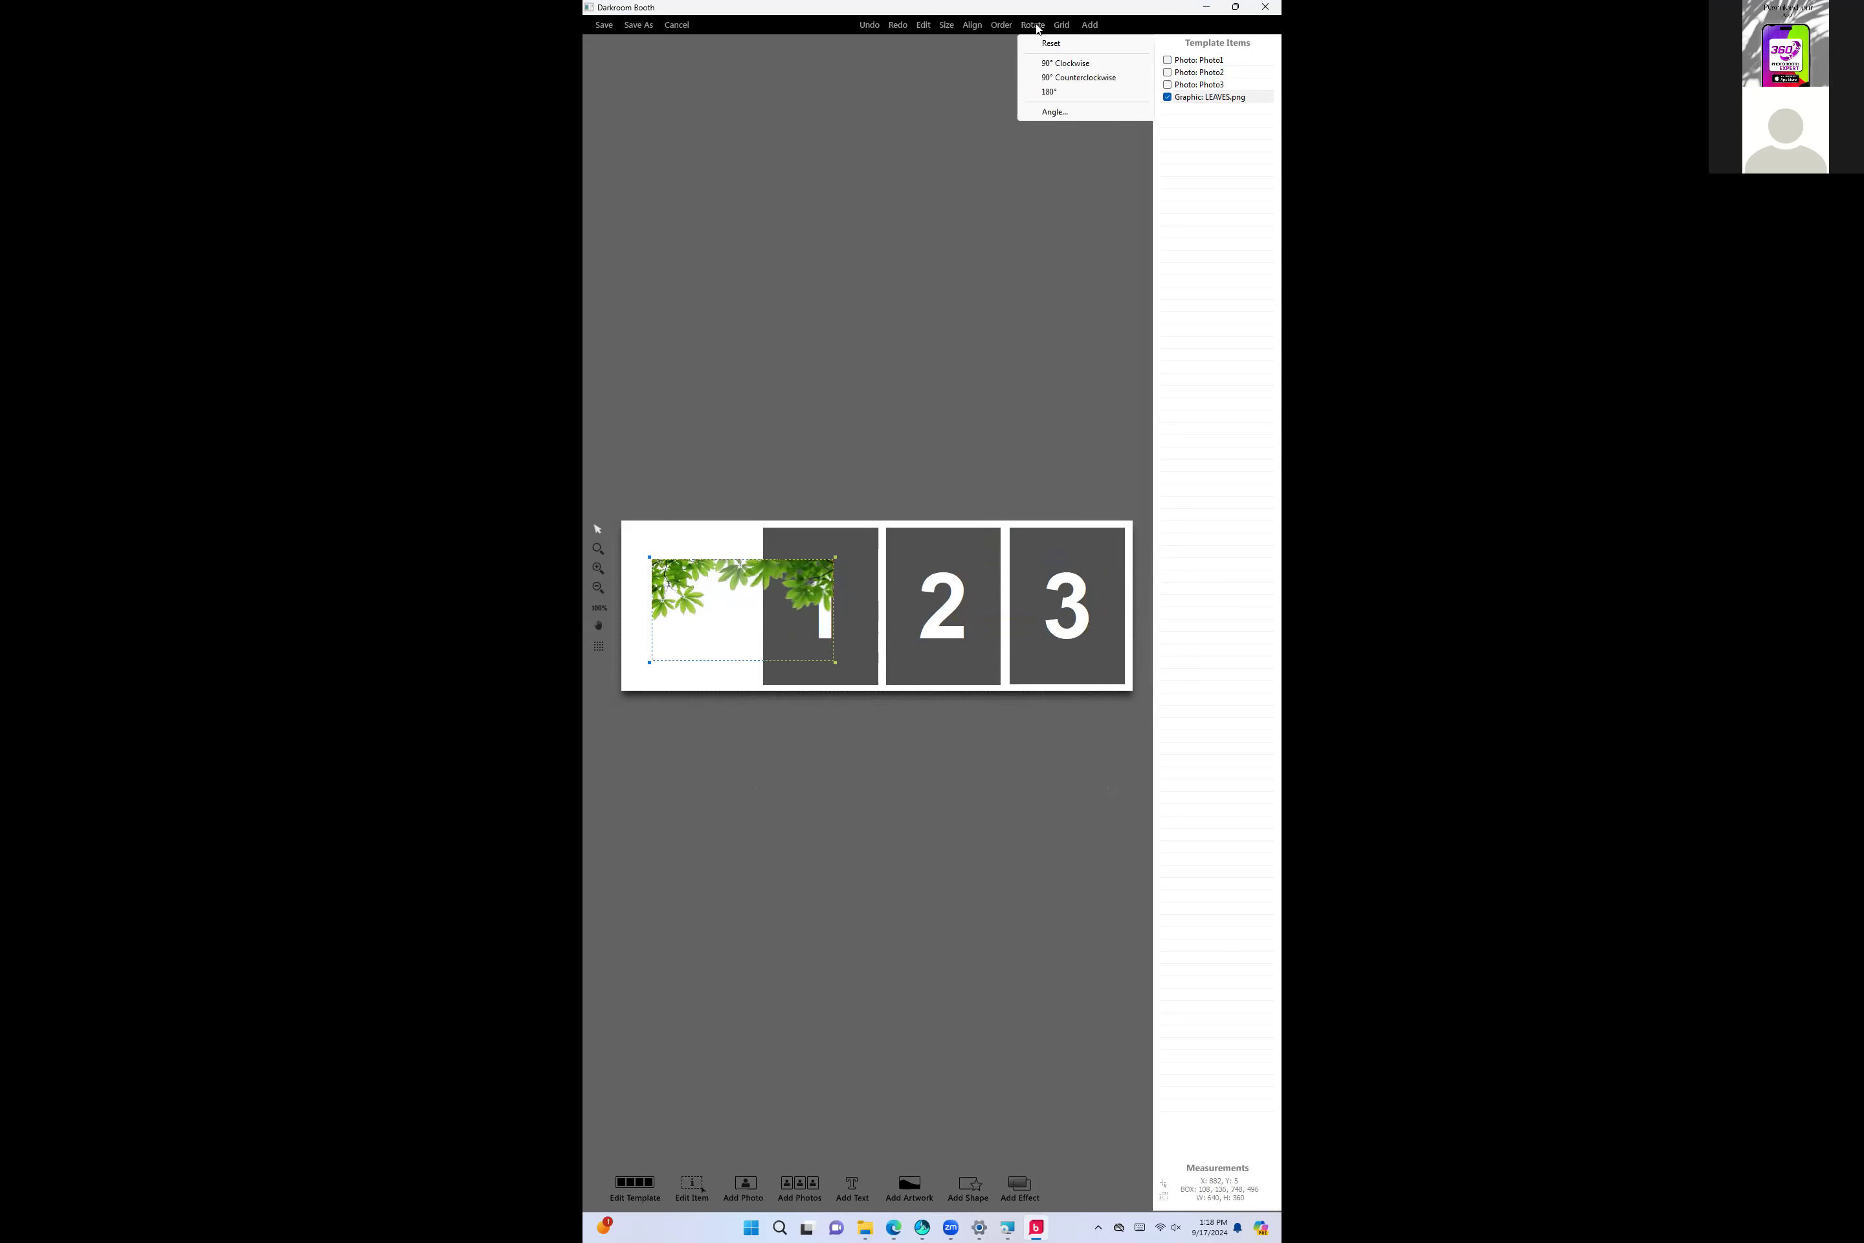
pyautogui.click(1040, 78)
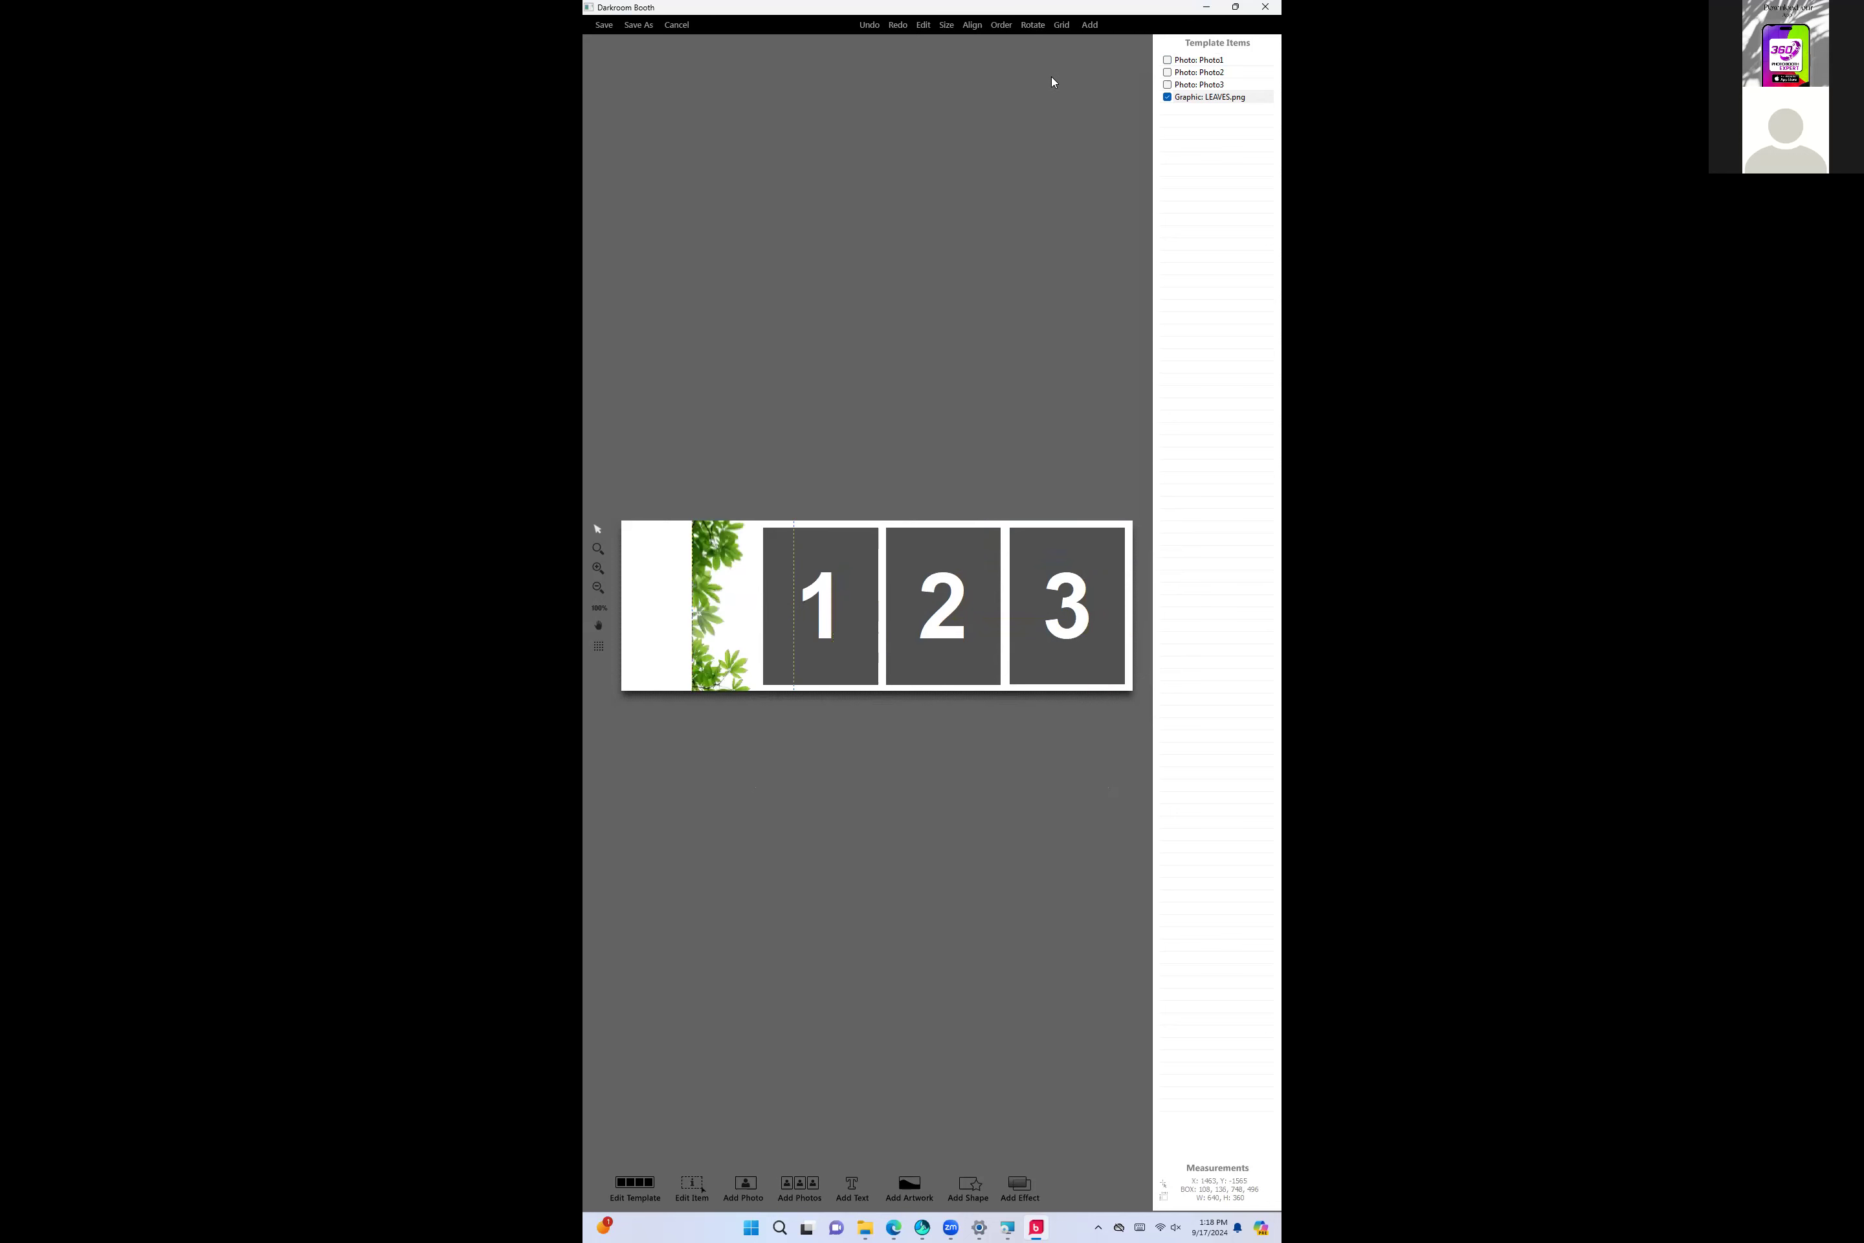
pyautogui.click(678, 553)
pyautogui.click(725, 651)
pyautogui.press('Left')
pyautogui.press('Left')
pyautogui.press('Left')
pyautogui.press('Left')
pyautogui.press('Left')
pyautogui.press('Left')
pyautogui.press('Left')
pyautogui.press('Left')
pyautogui.press('Left')
pyautogui.press('Left')
pyautogui.press('Left')
pyautogui.press('Left')
pyautogui.press('Left')
pyautogui.press('Left')
pyautogui.press('Left')
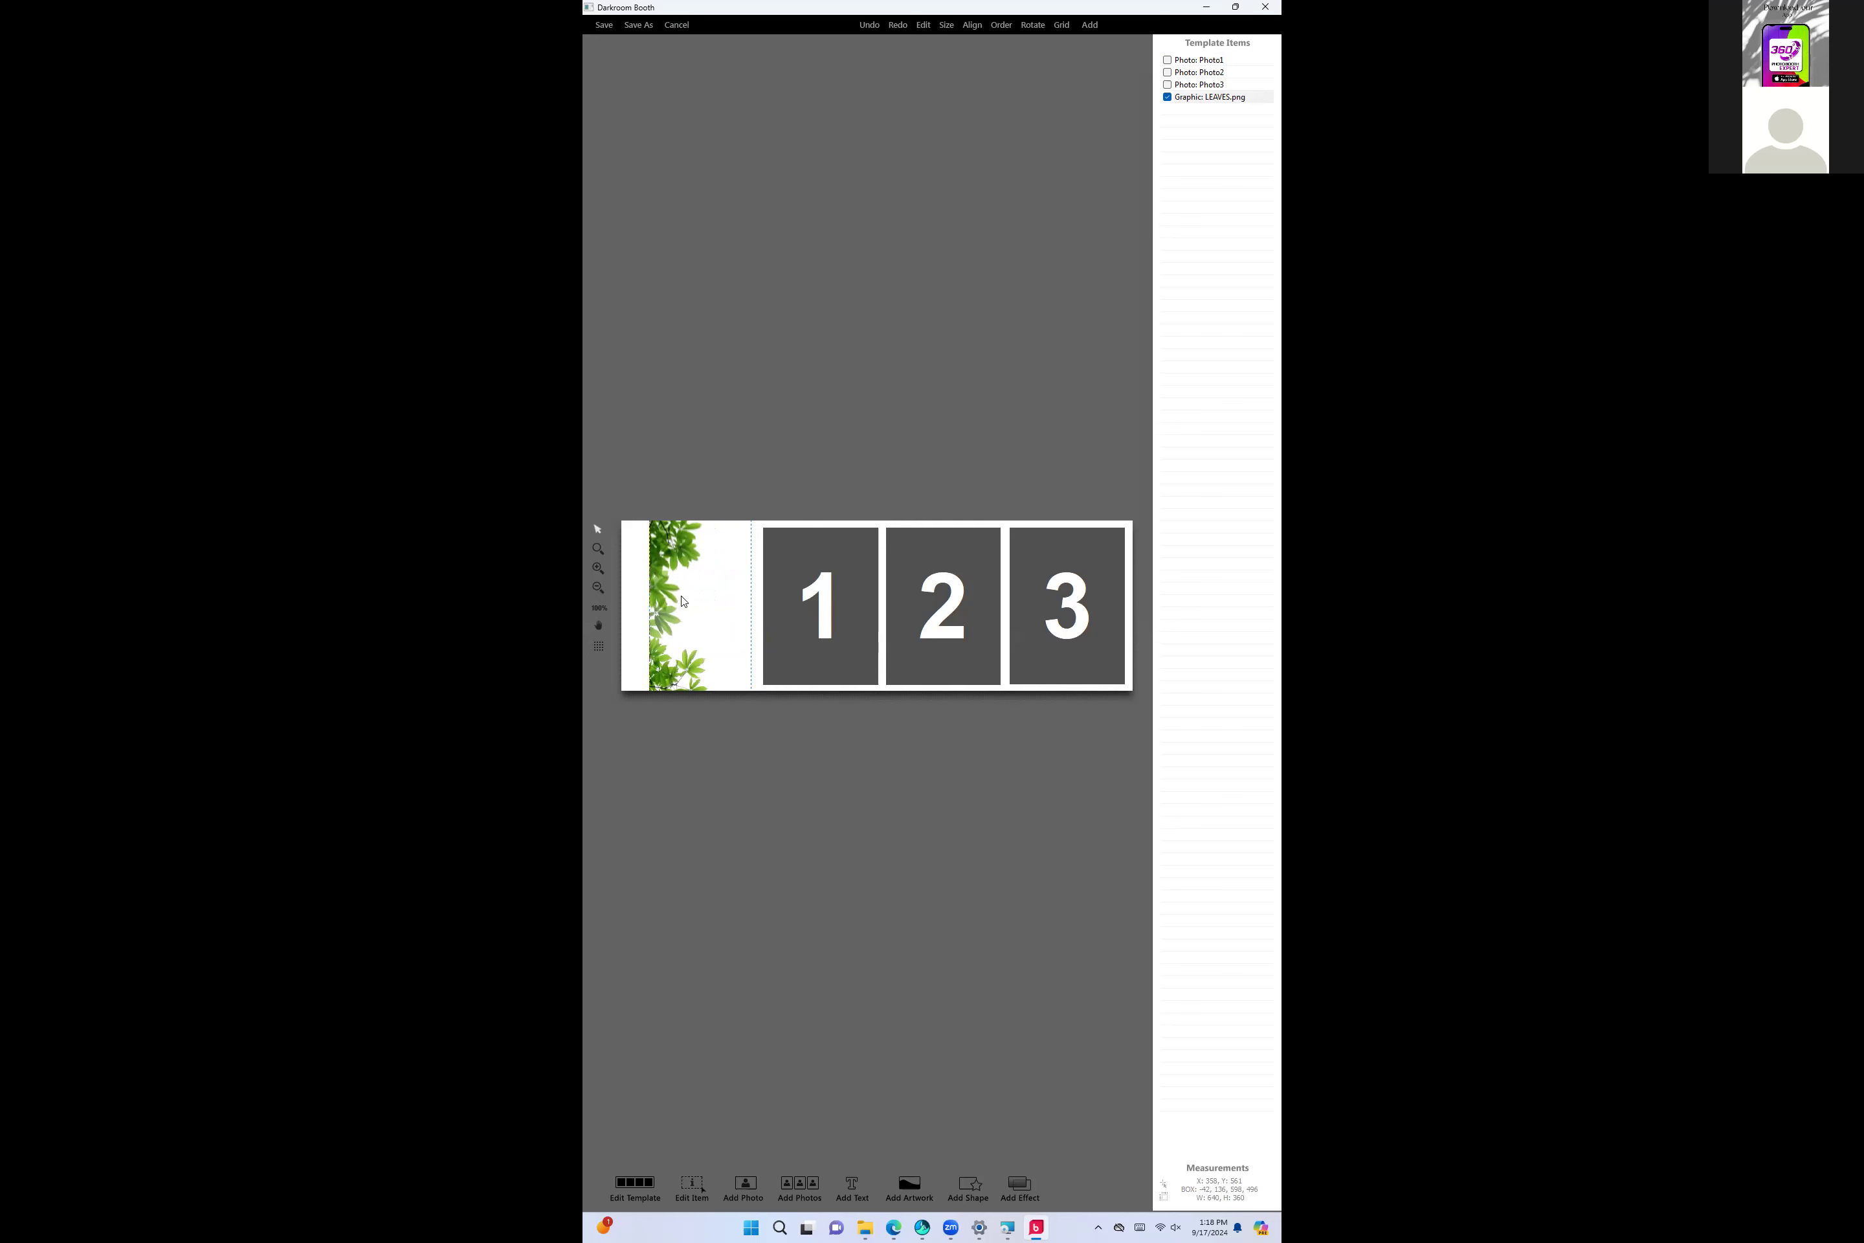
pyautogui.scroll(-1, 683, 601)
pyautogui.scroll(1, 643, 592)
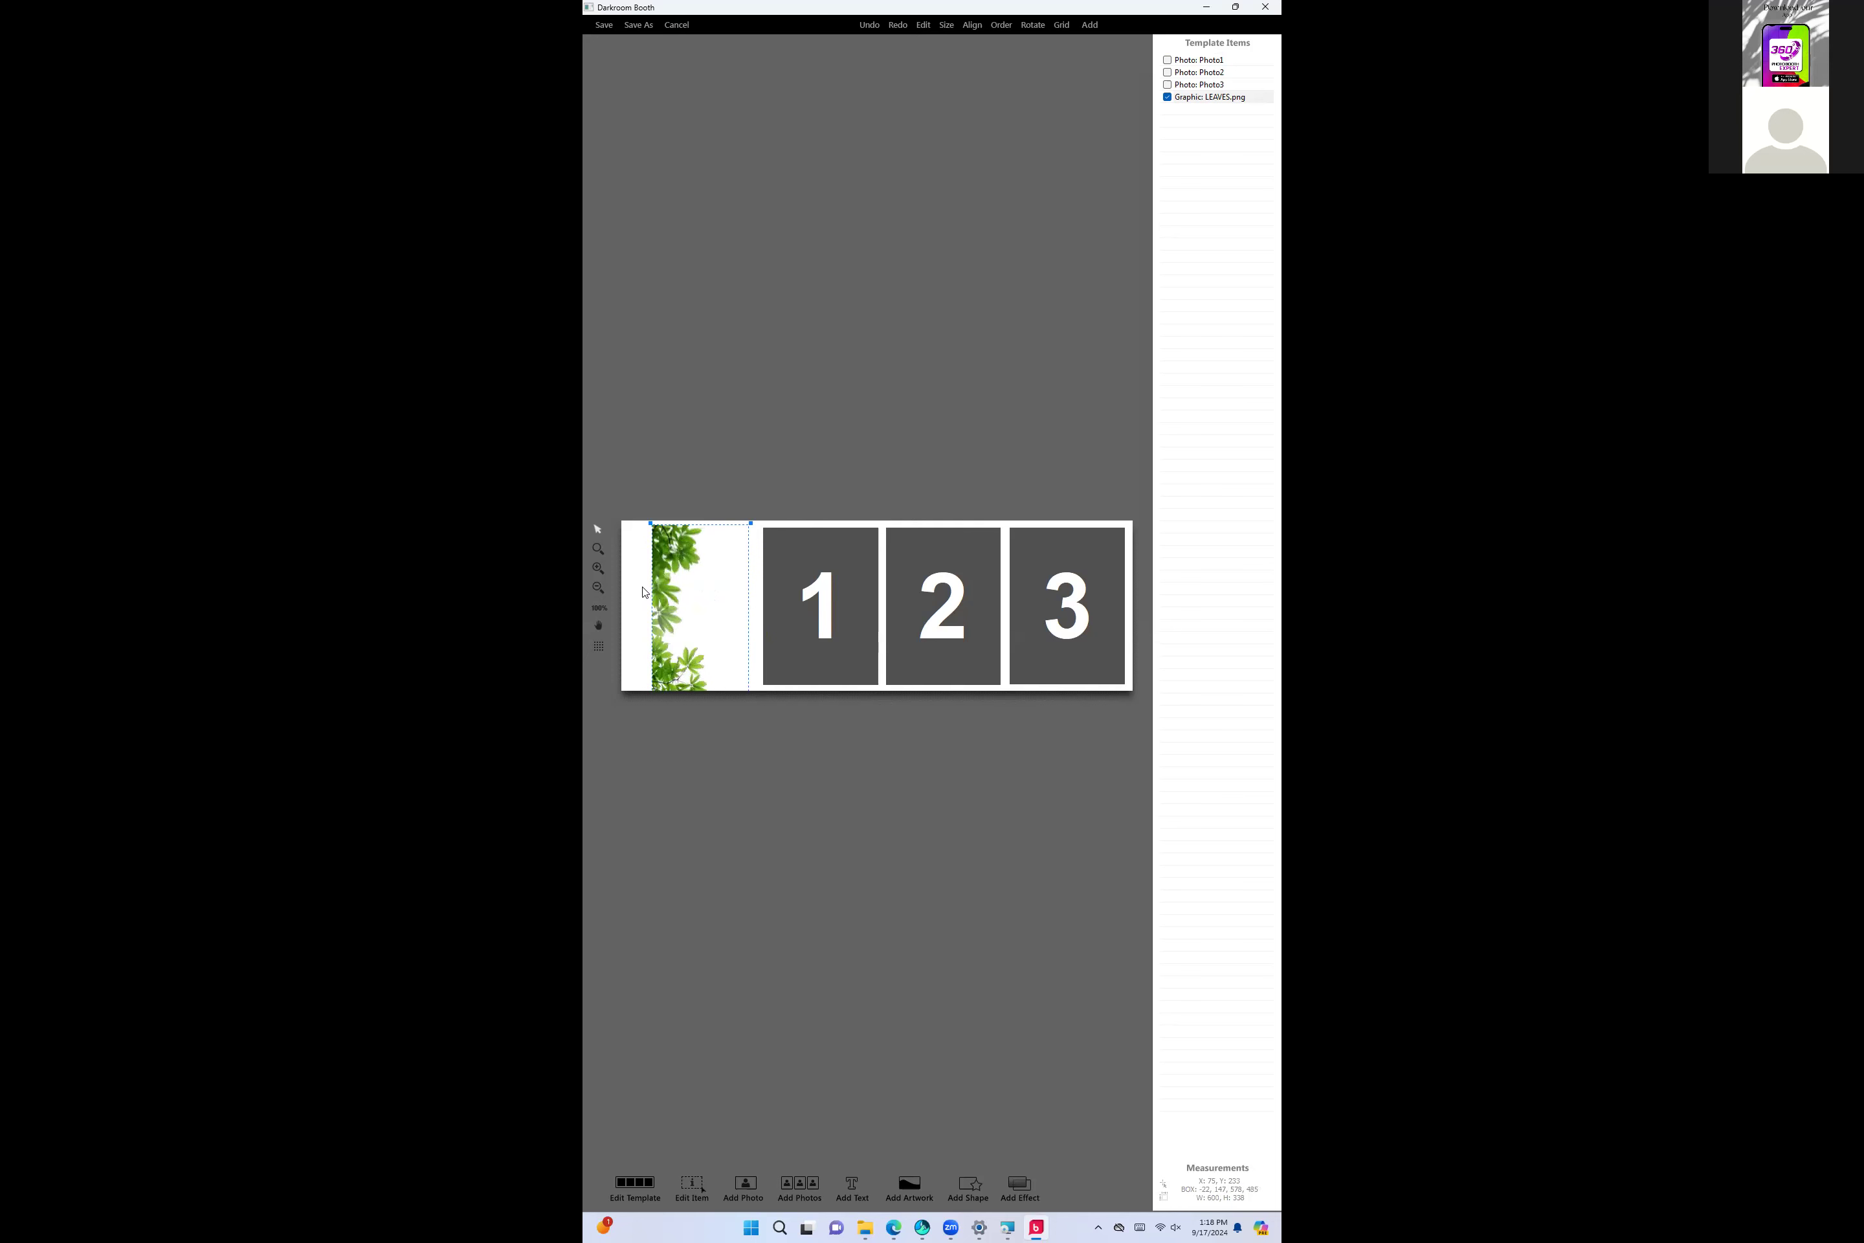
pyautogui.scroll(1, 655, 601)
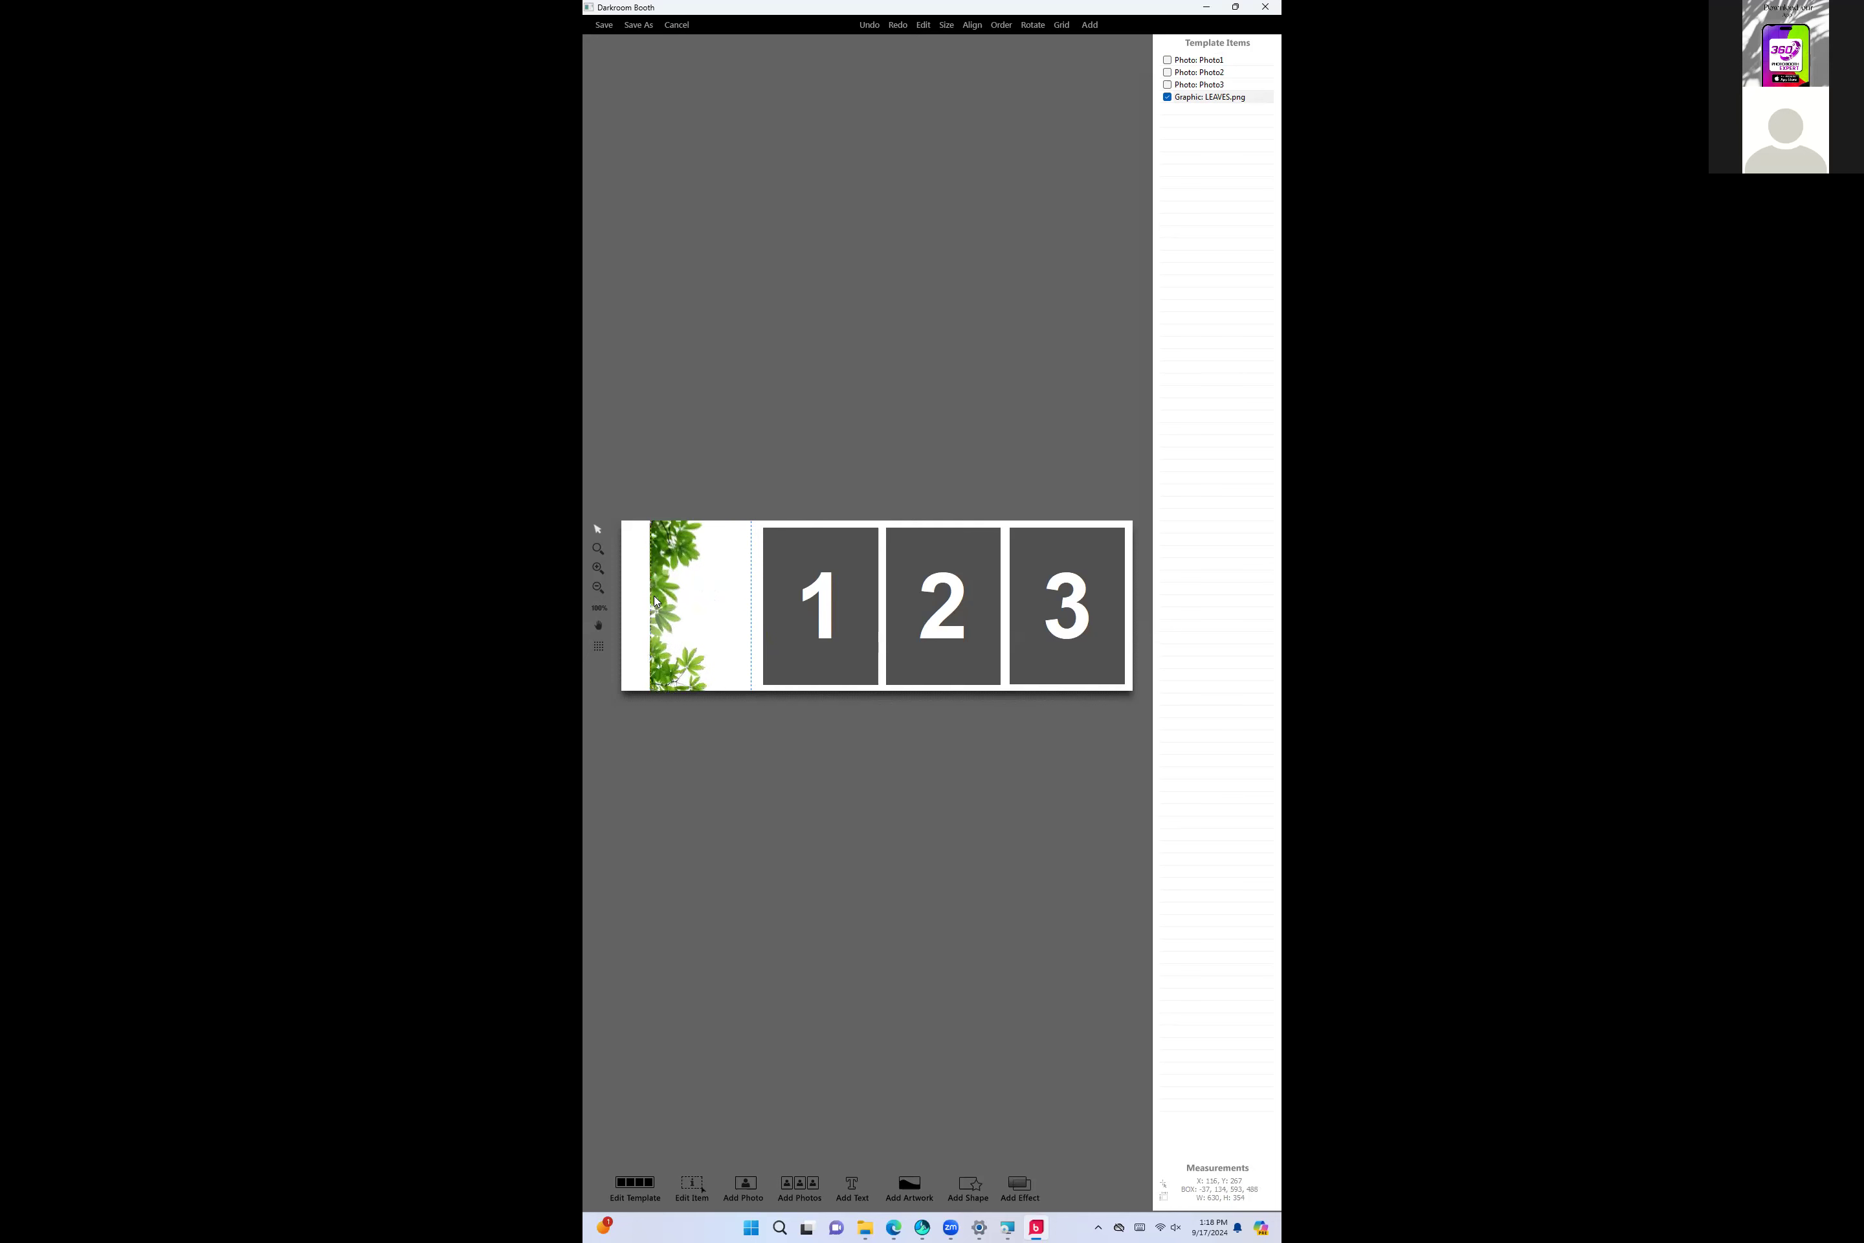
pyautogui.moveTo(654, 601); pyautogui.dragTo(637, 617)
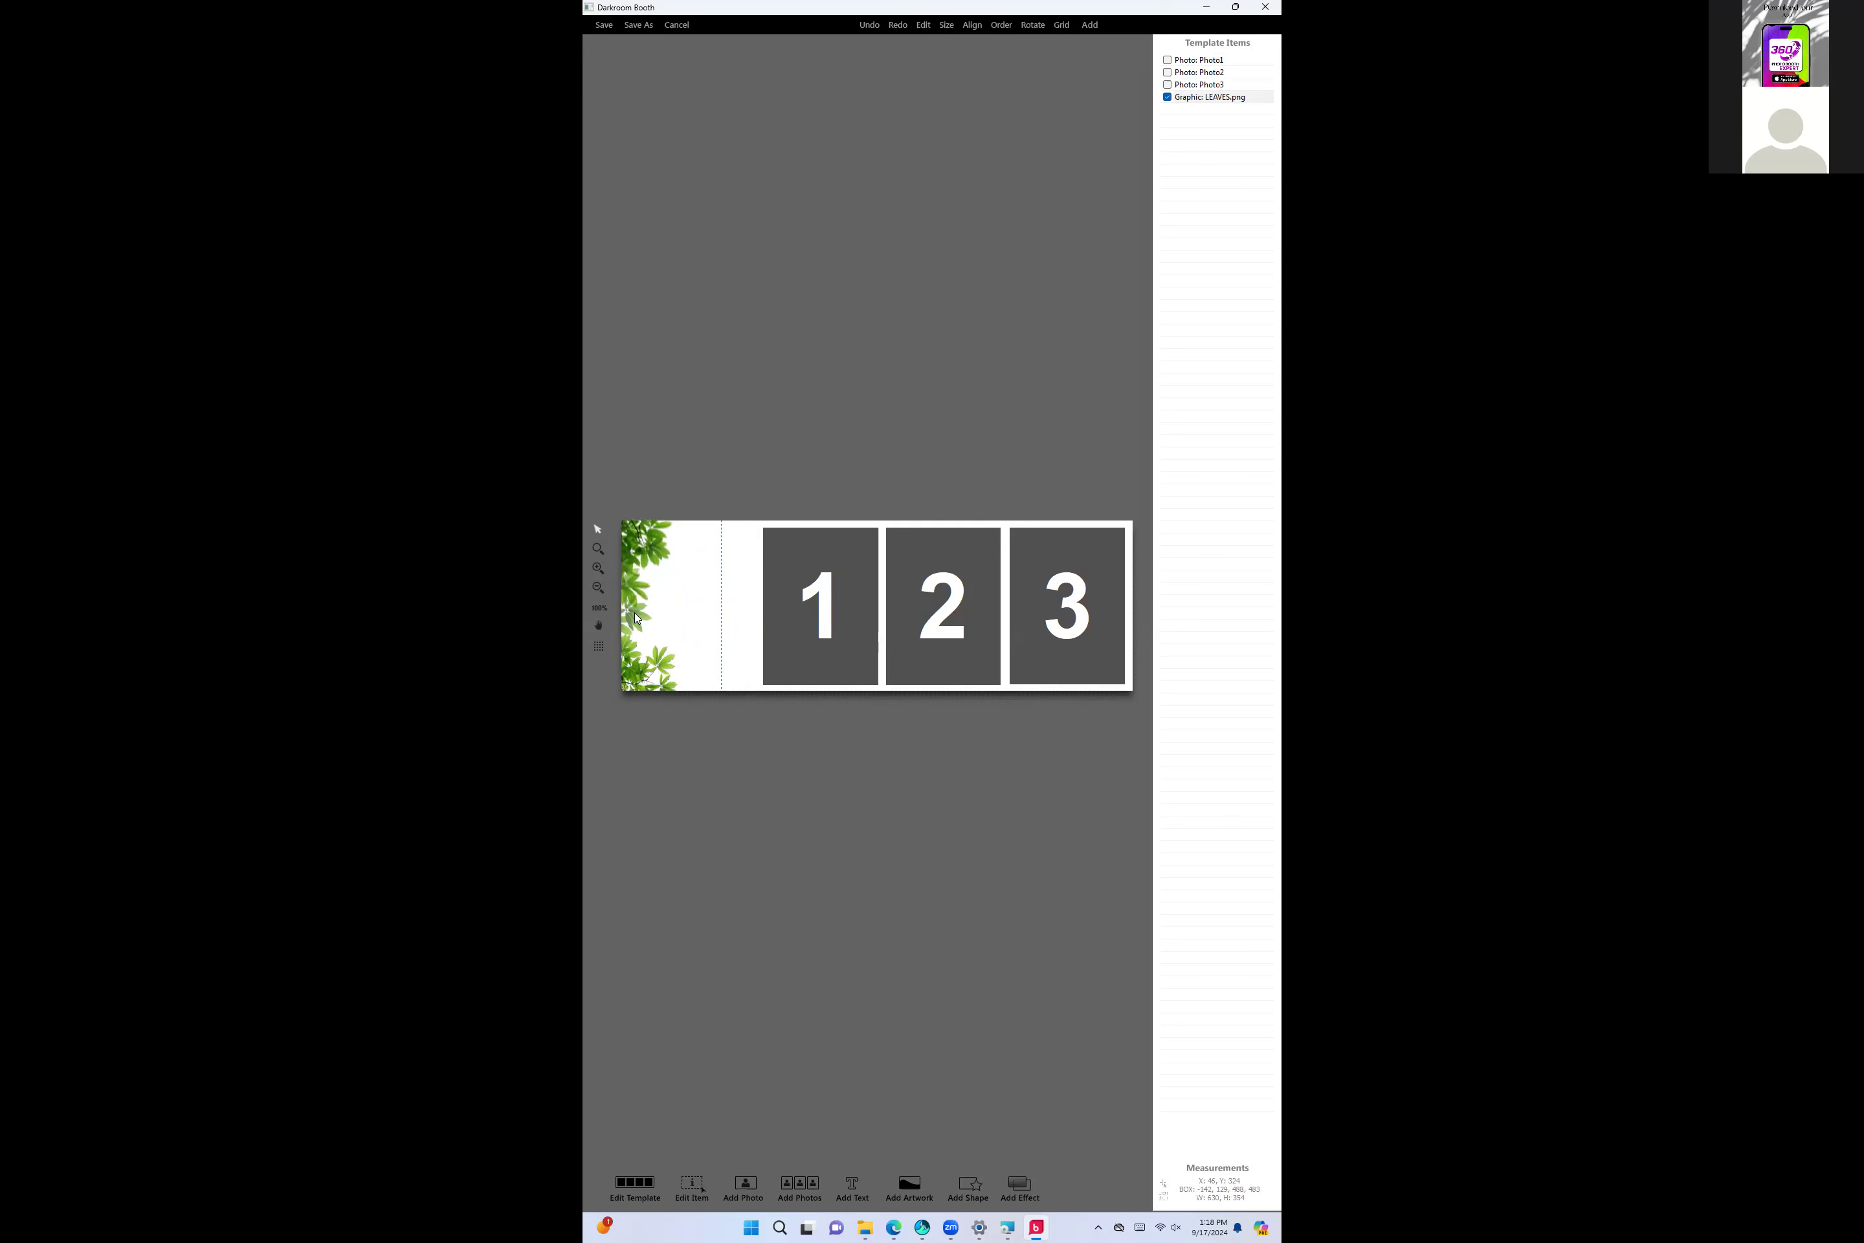
# Check photo slots 1–3 and LEAVES.png in the item list, then bring up LEAVES.png options
pyautogui.click(1230, 100)
pyautogui.click(1217, 164)
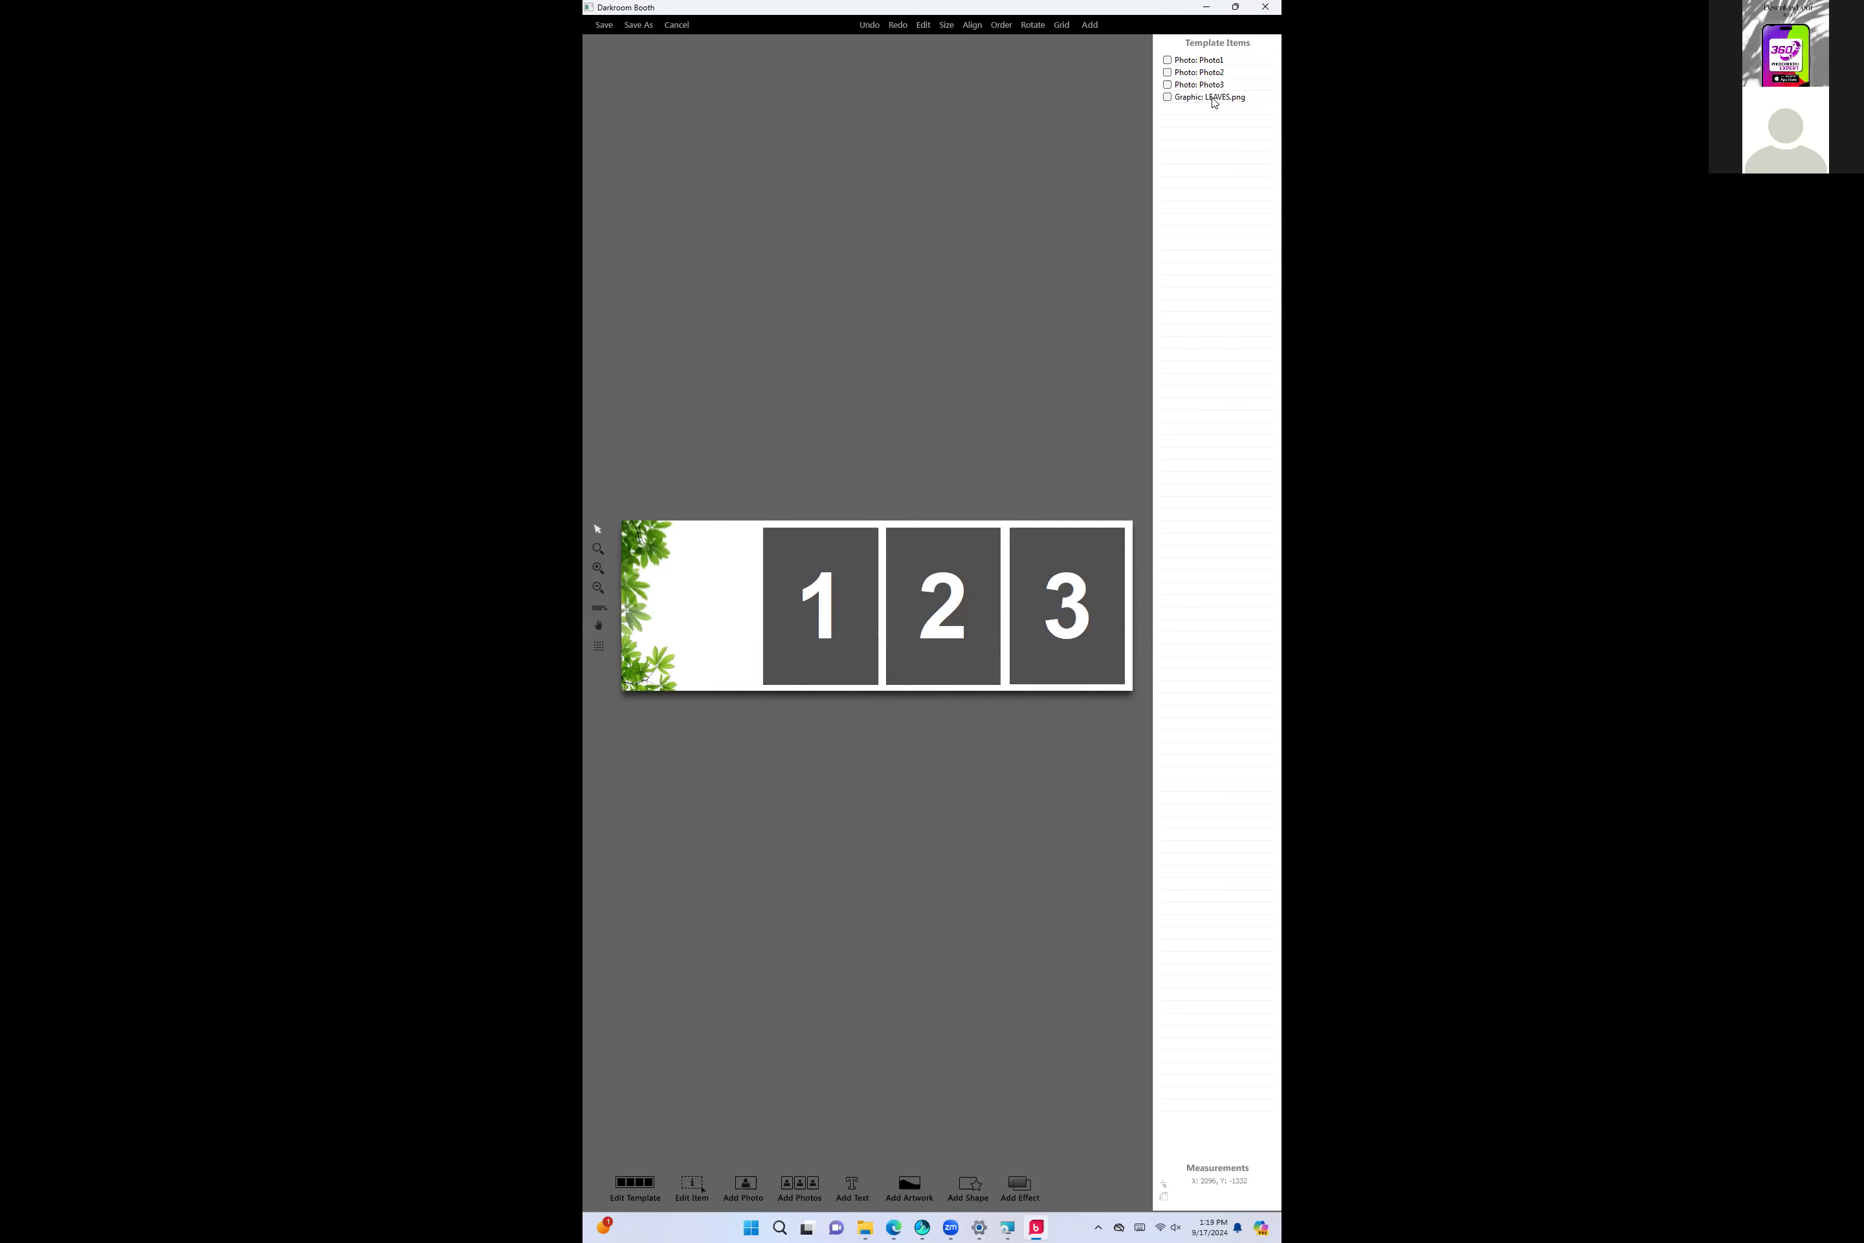
pyautogui.click(1198, 63)
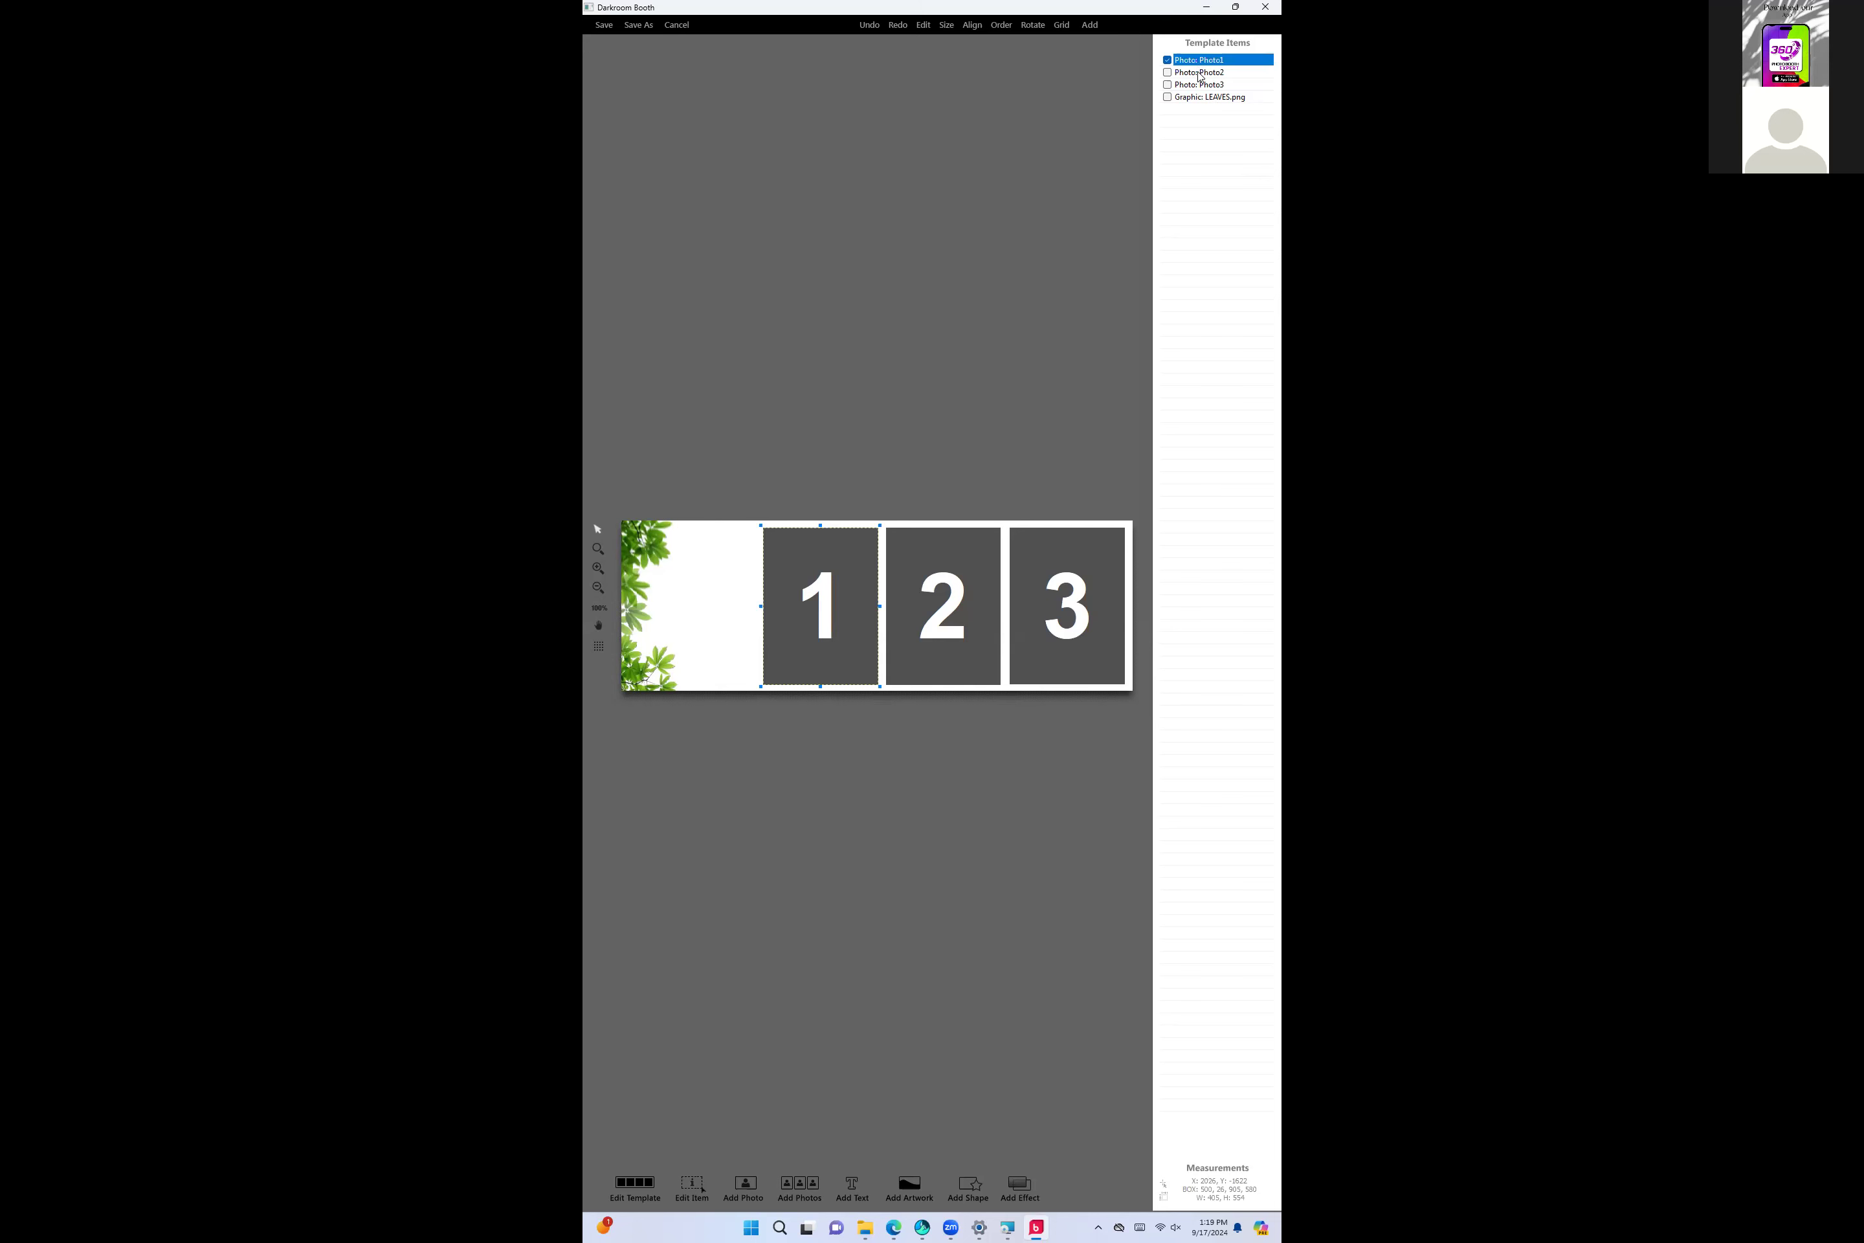
pyautogui.click(1198, 75)
pyautogui.click(1199, 87)
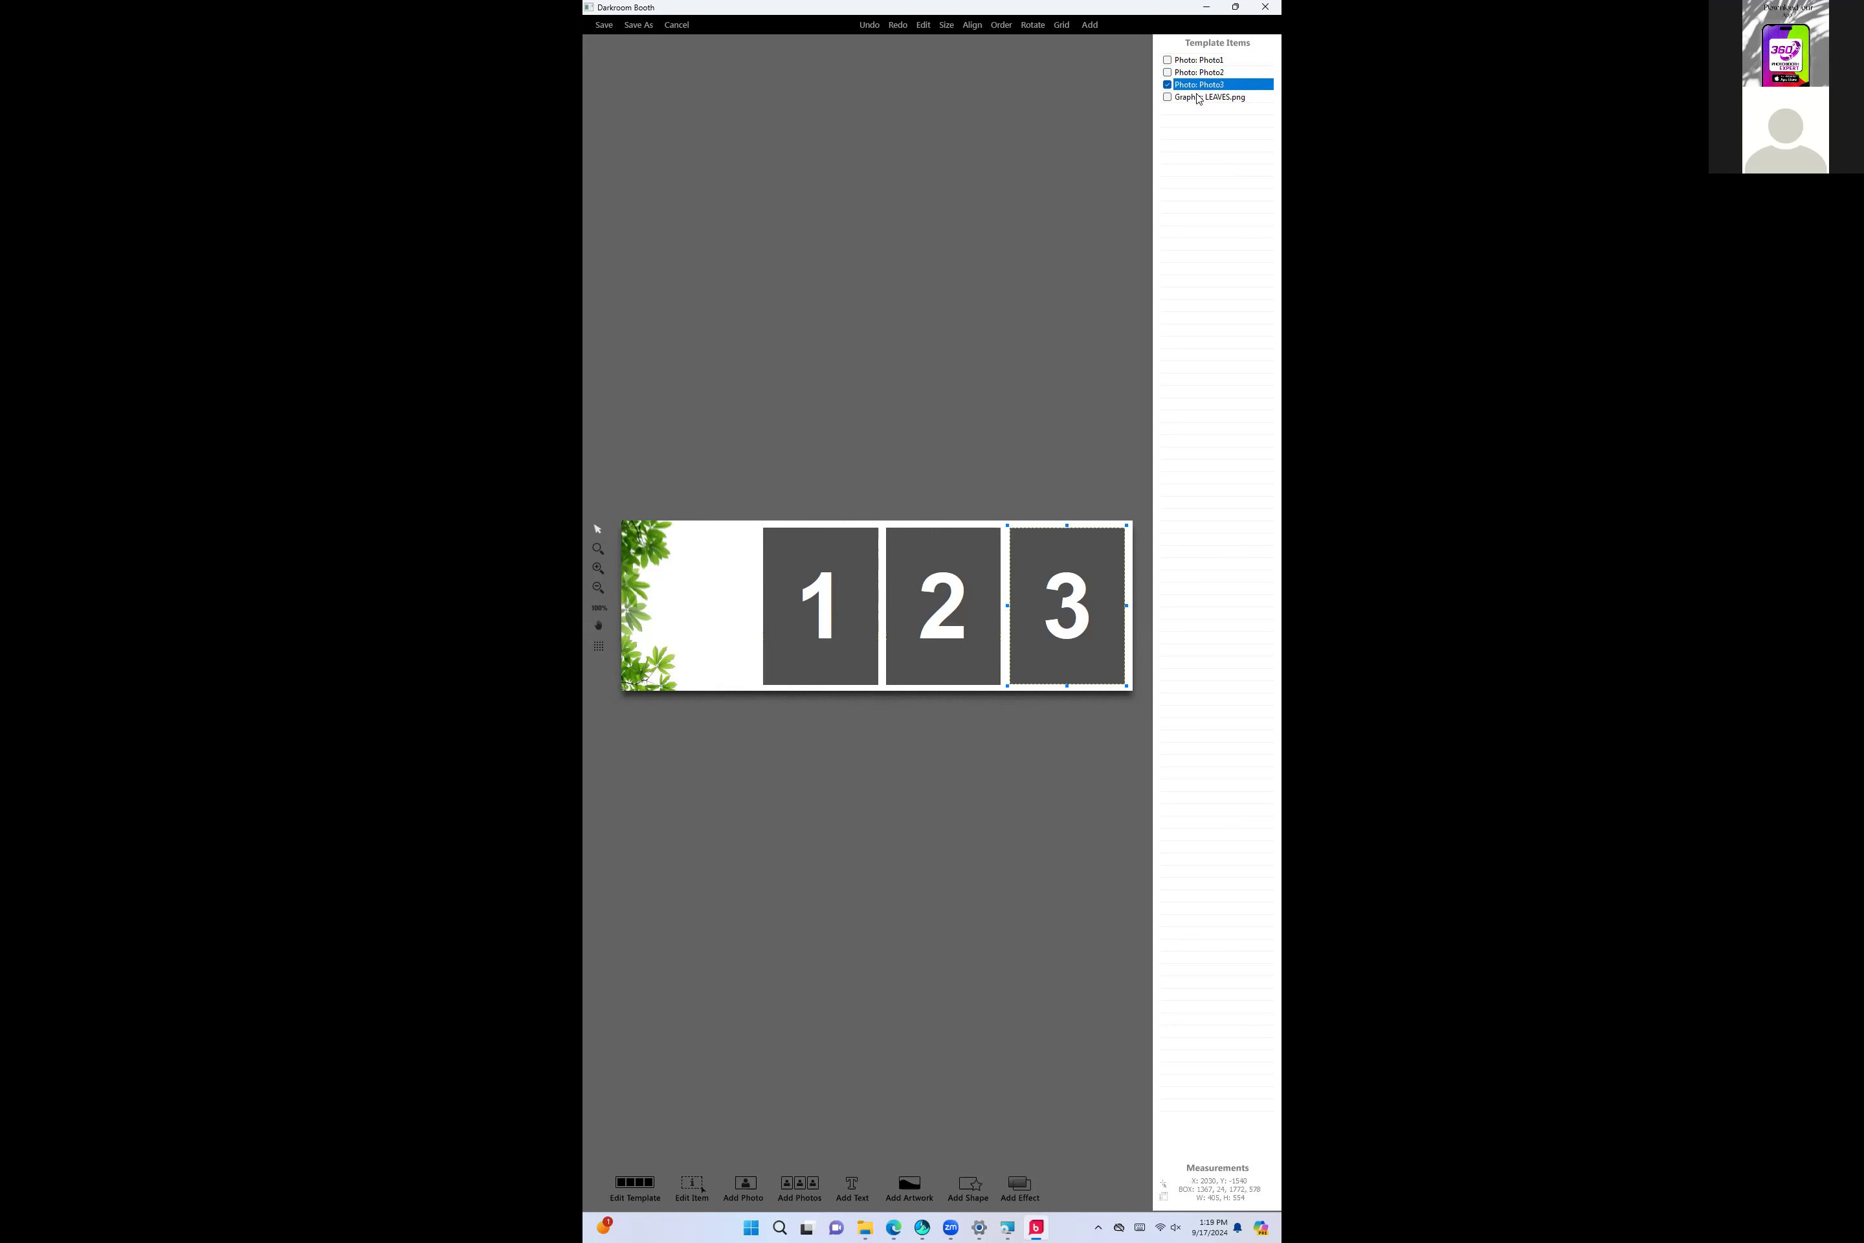
pyautogui.click(1198, 97)
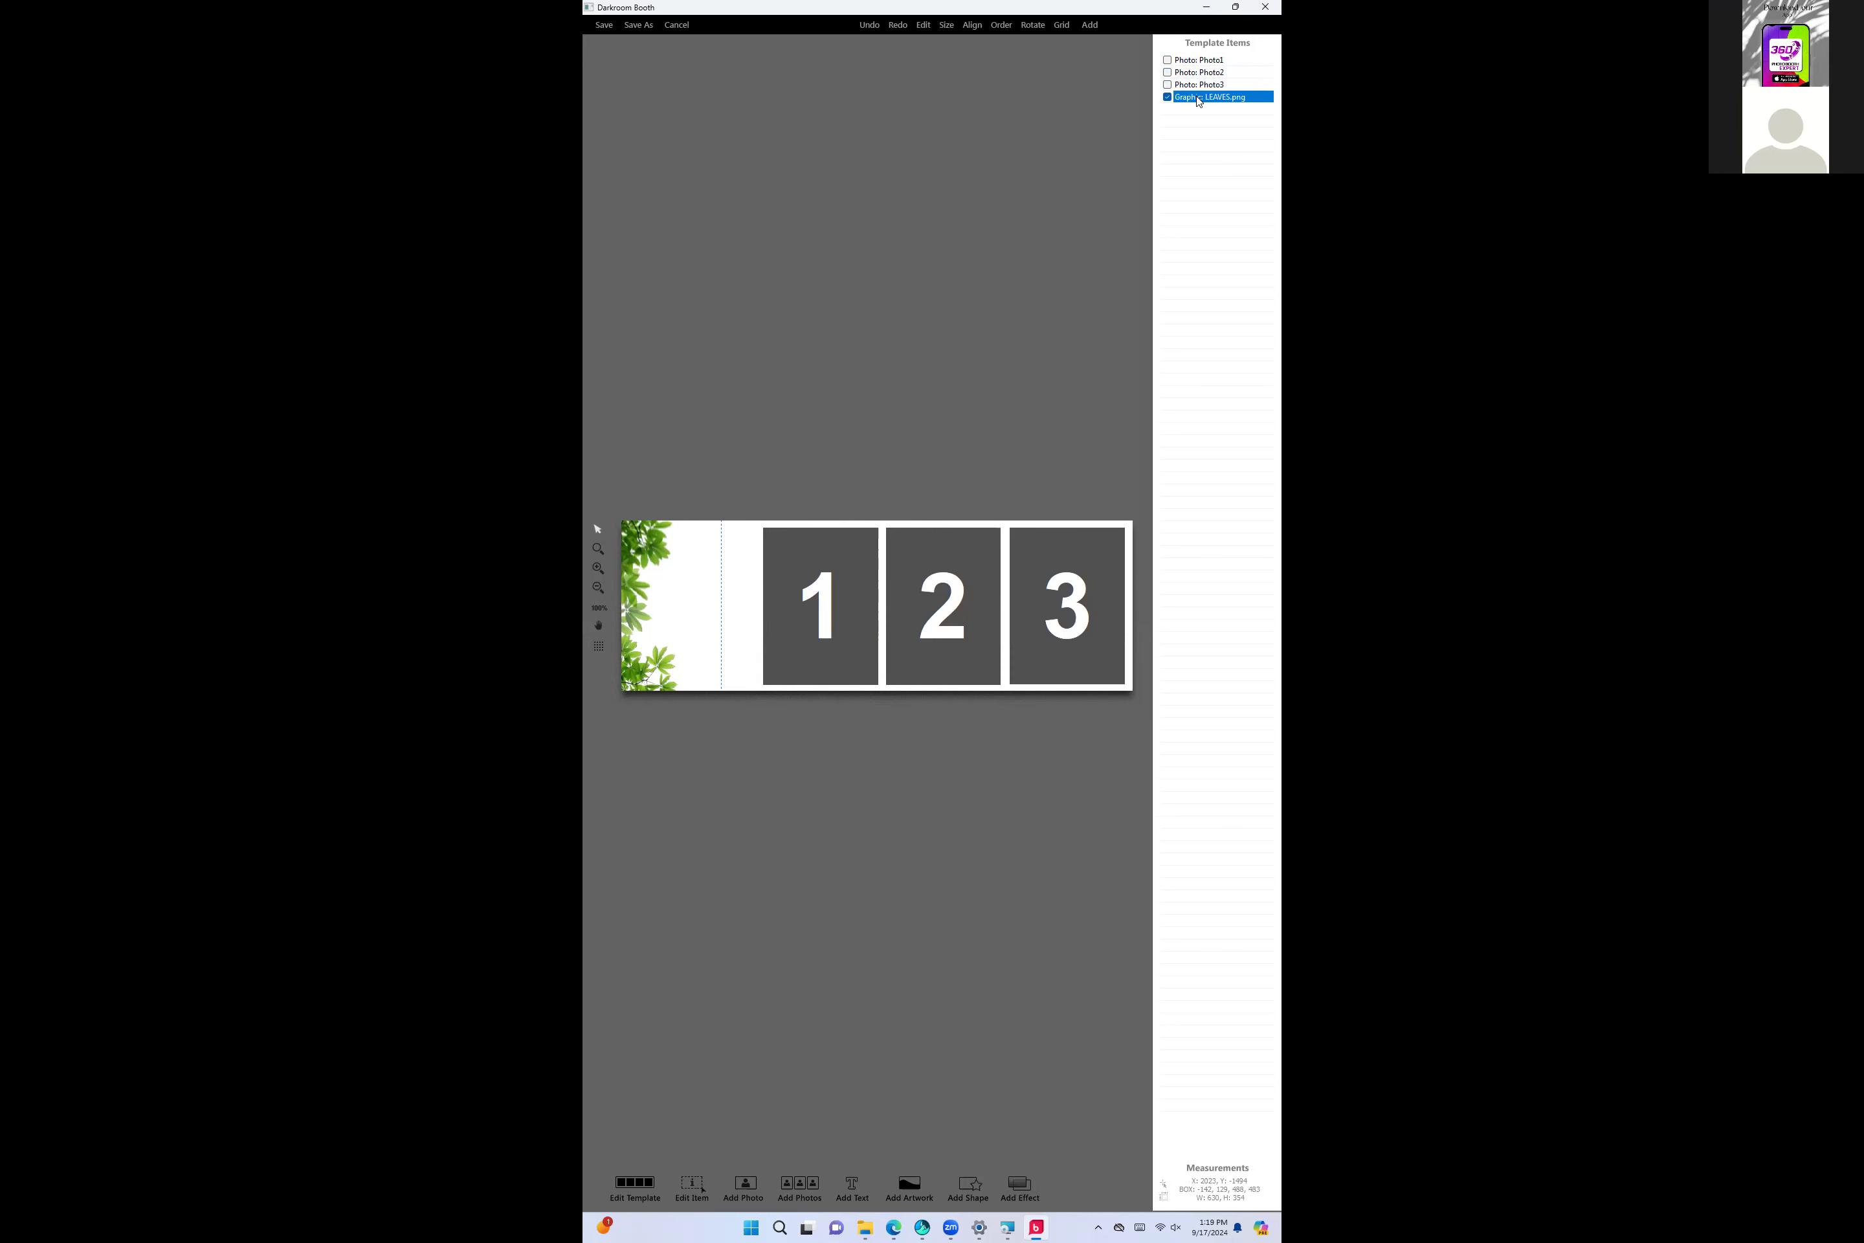
pyautogui.rightClick(1198, 100)
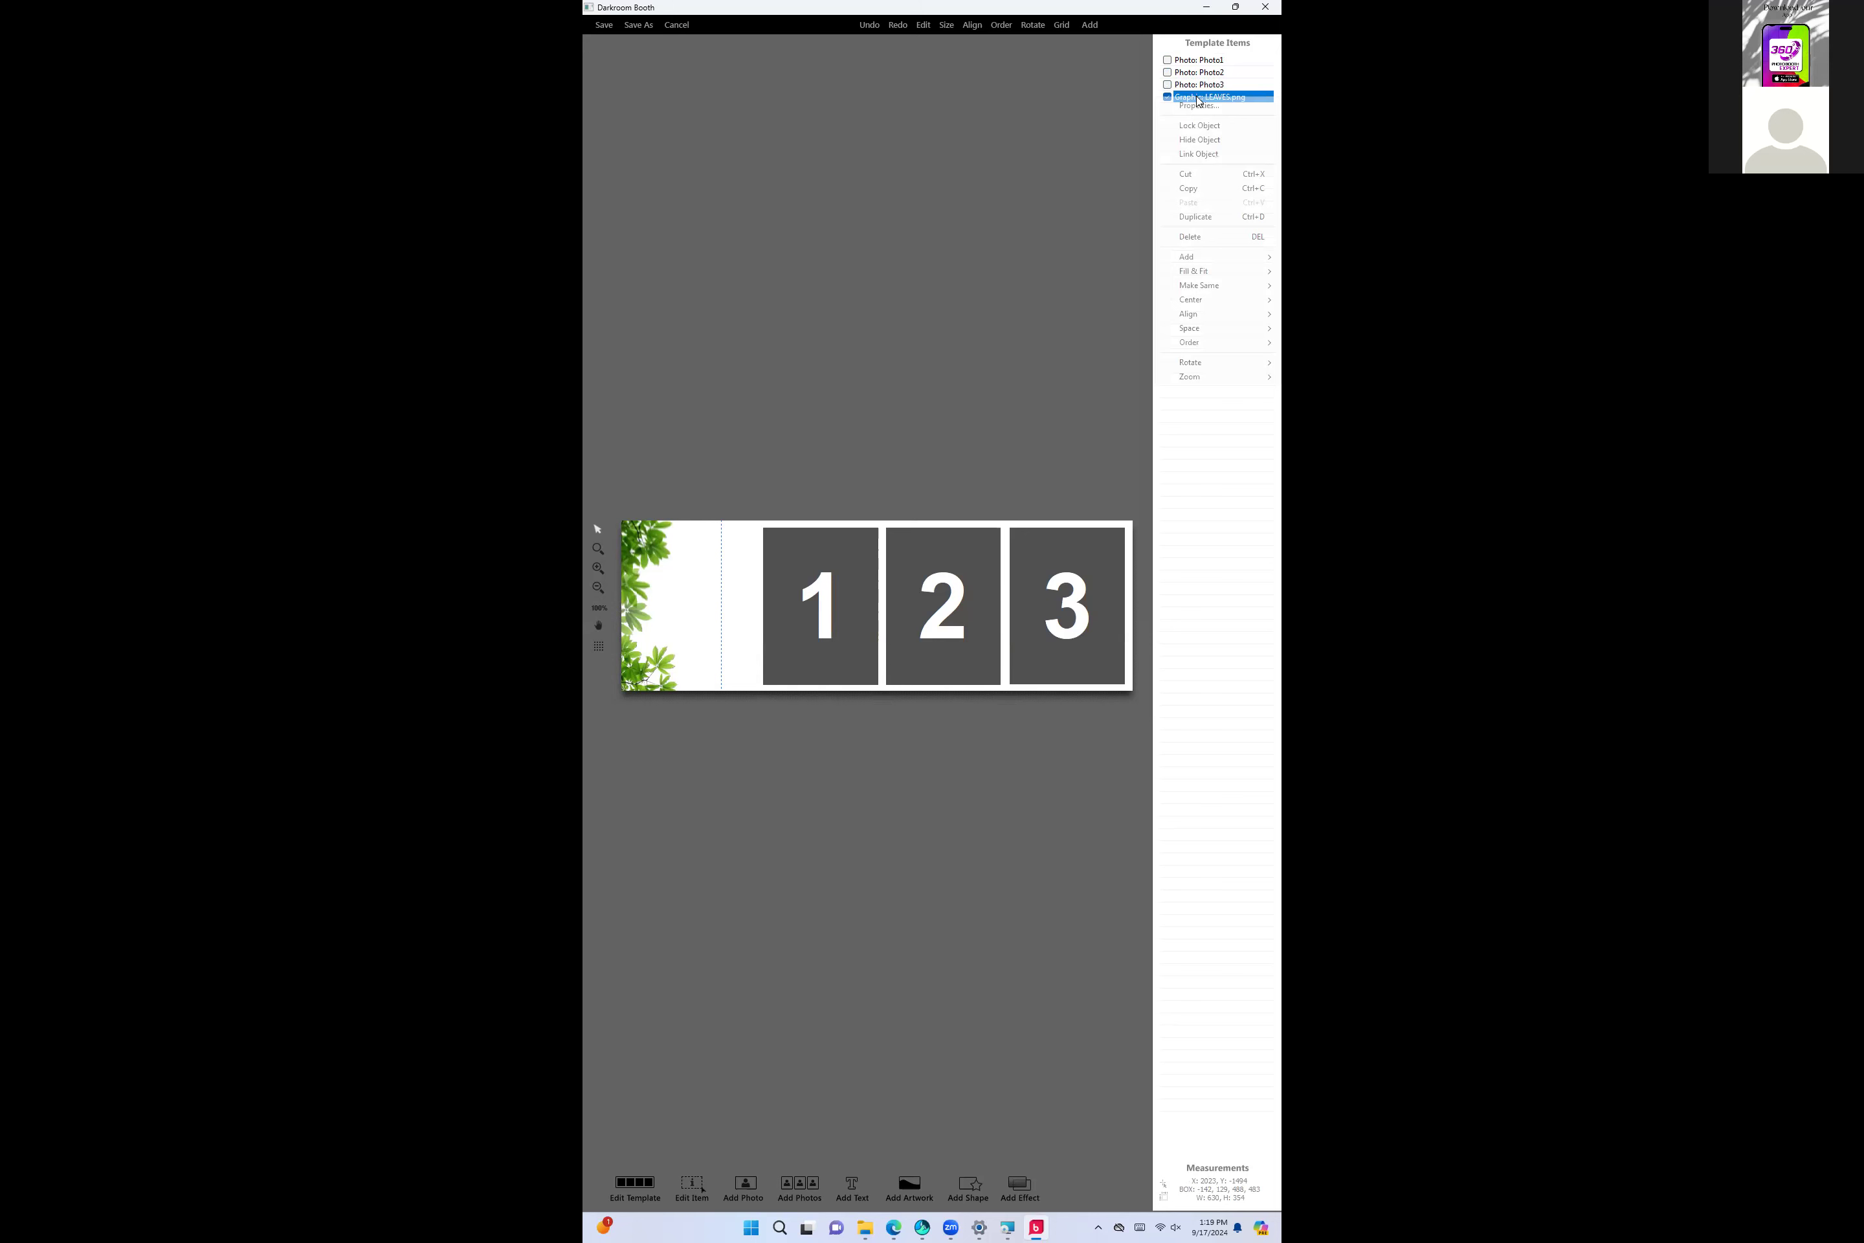
# Duplicate the leaves graphic, then undo to remove the misplaced copy over photo 1
pyautogui.click(1197, 216)
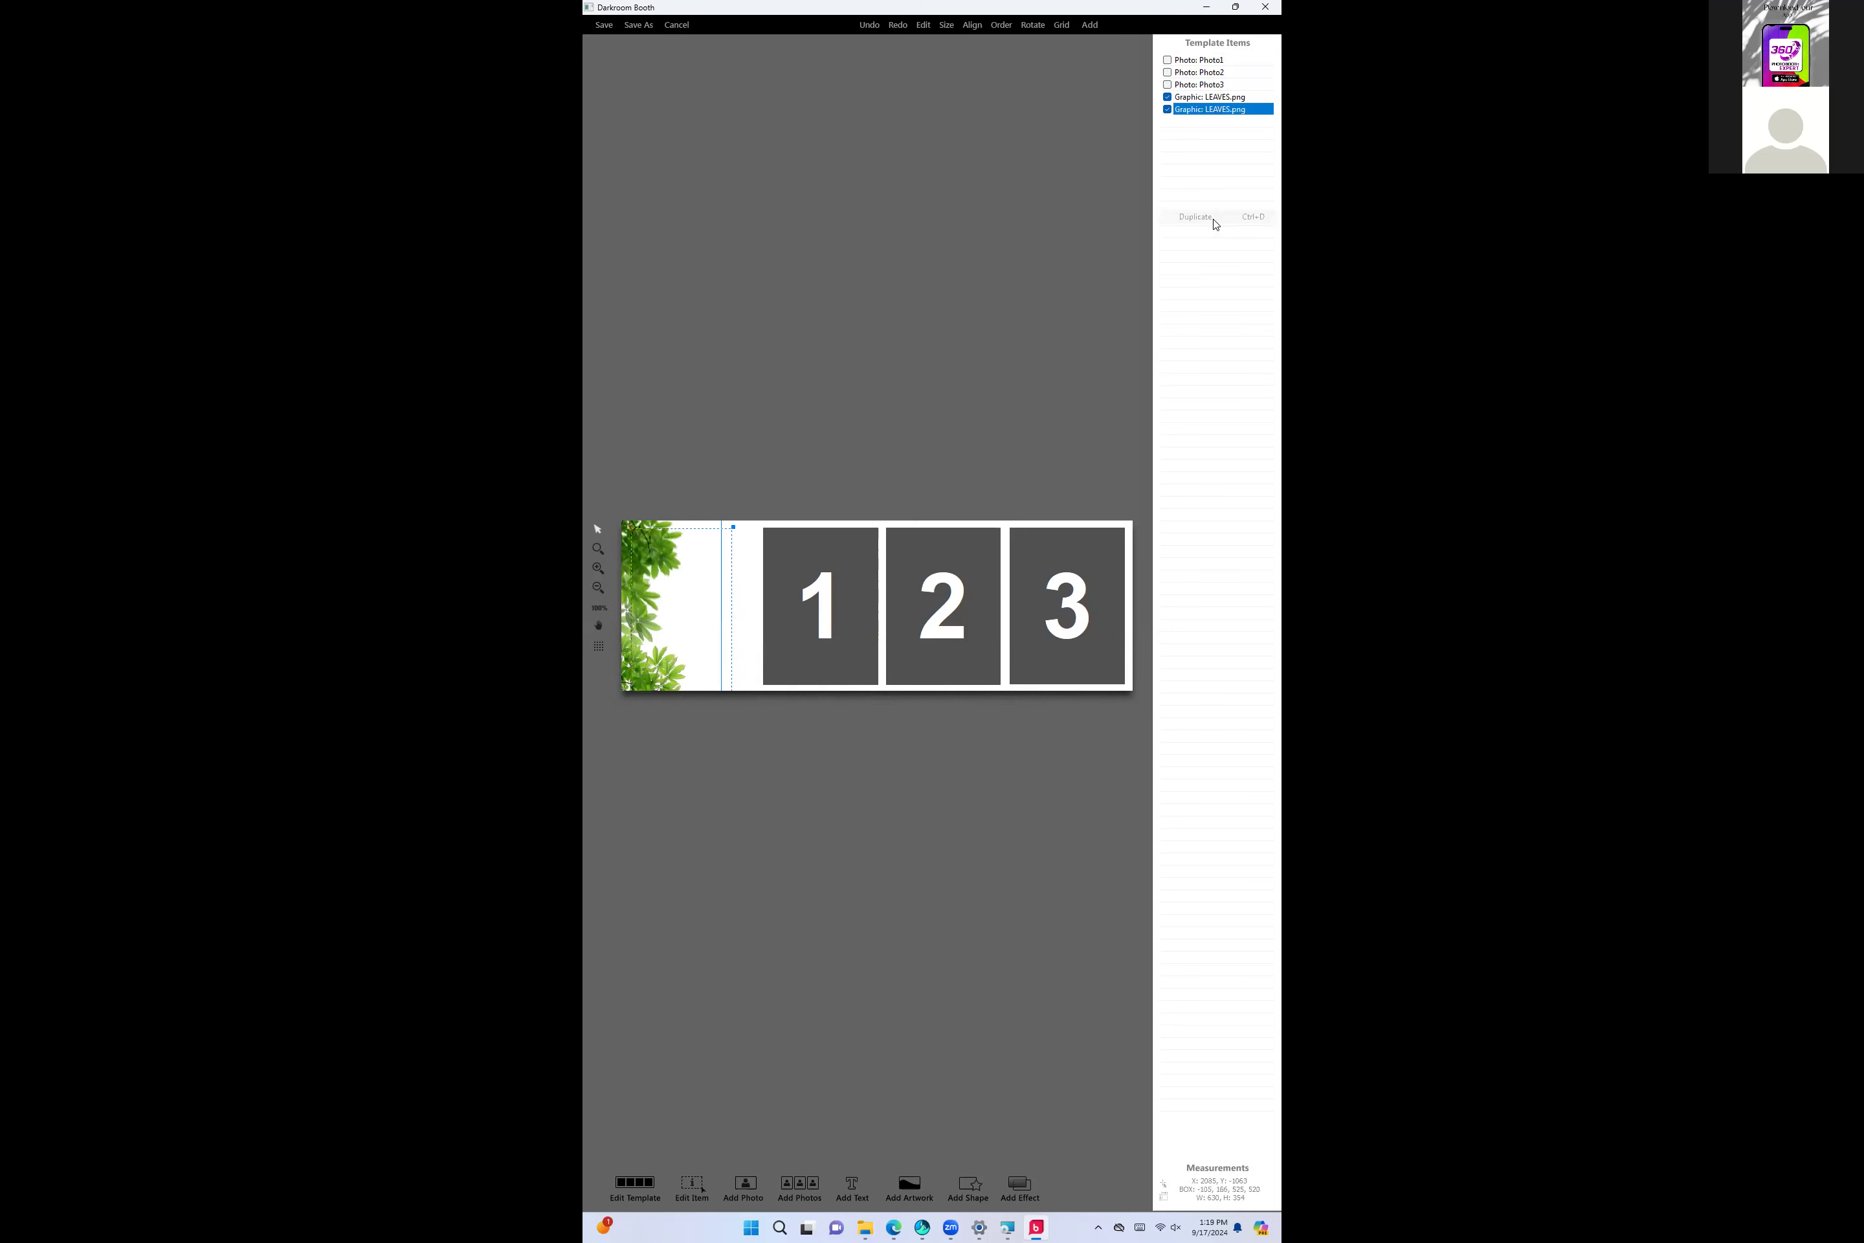
pyautogui.moveTo(637, 625)
pyautogui.mouseDown()
pyautogui.moveTo(704, 625)
pyautogui.moveTo(650, 638)
pyautogui.mouseUp()
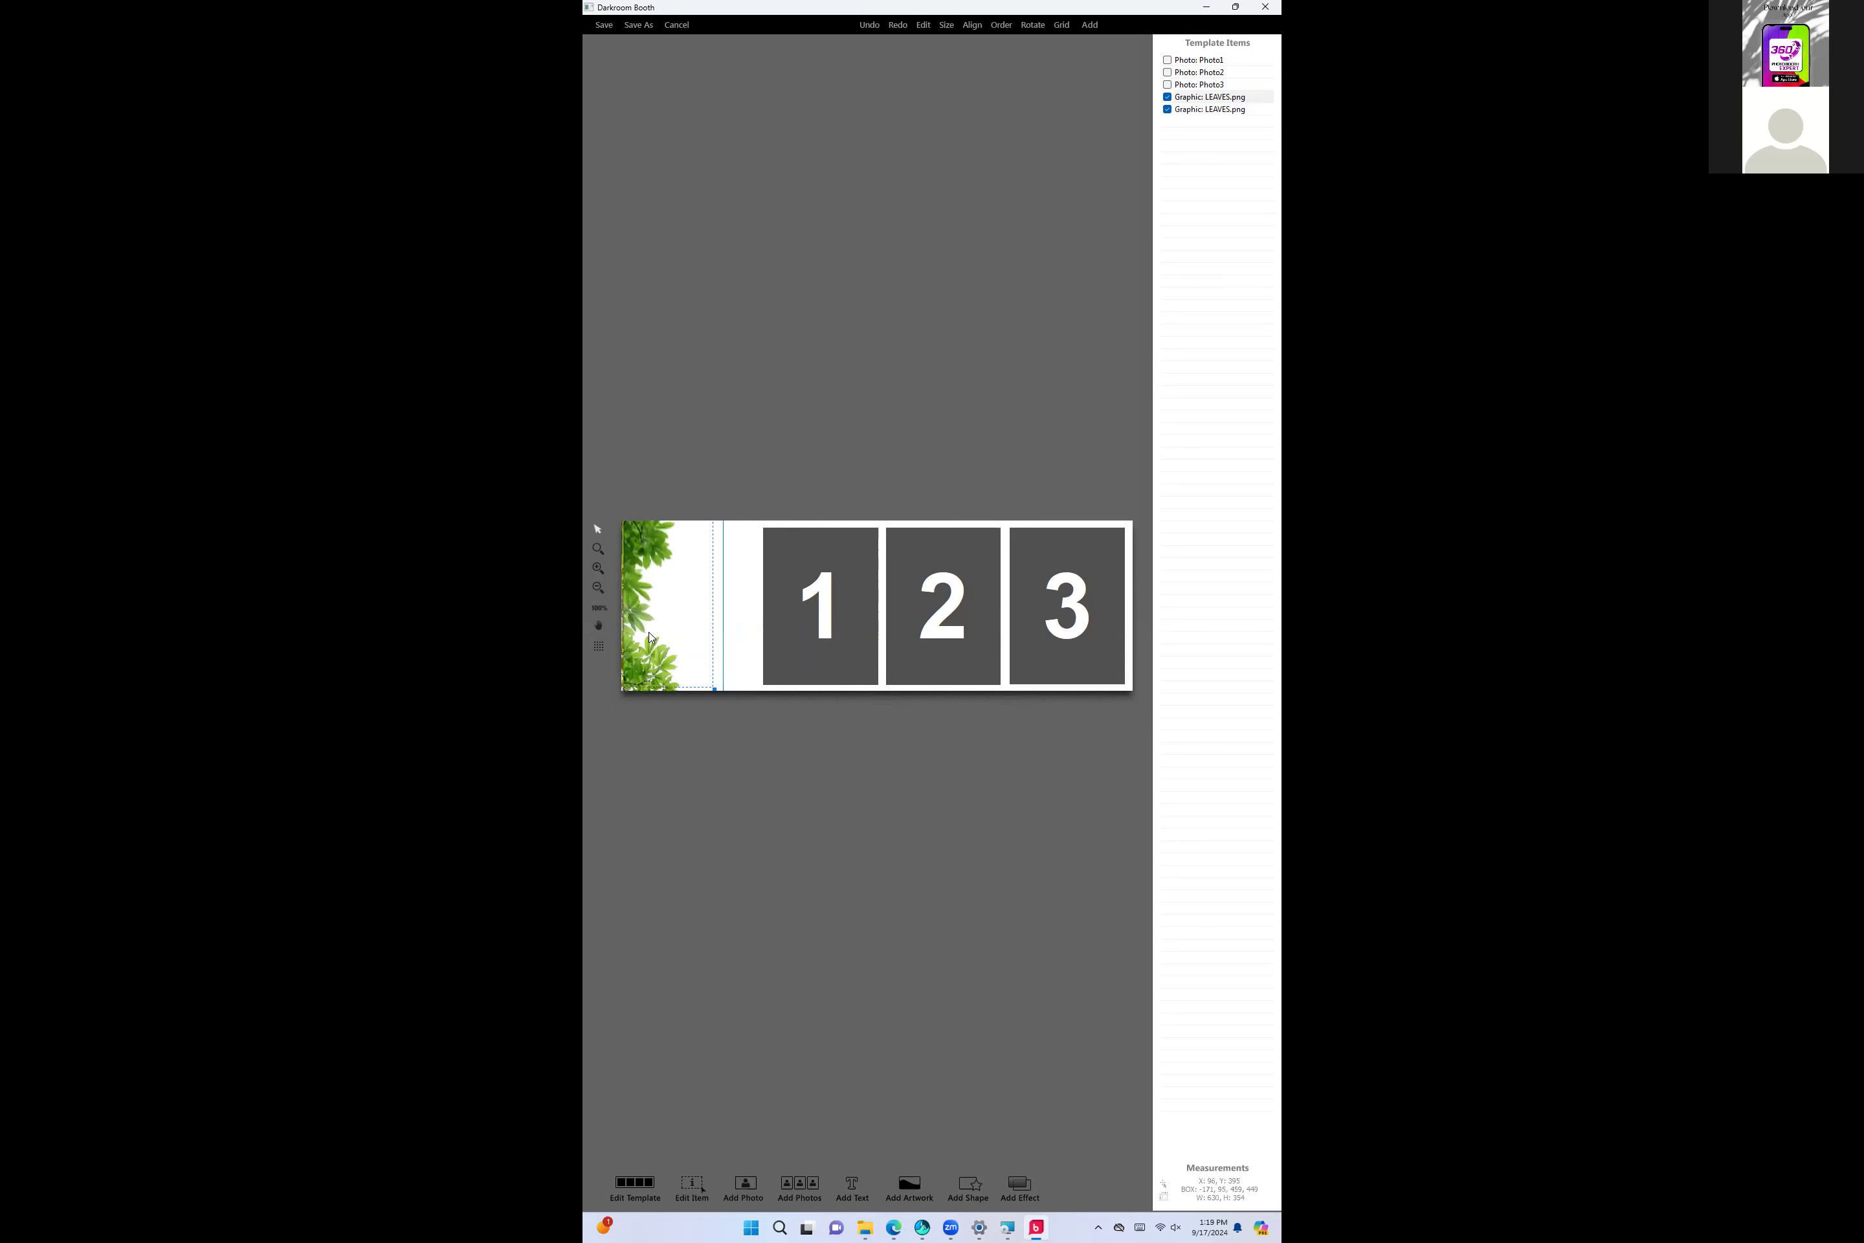
pyautogui.click(742, 657)
pyautogui.click(869, 24)
pyautogui.click(869, 26)
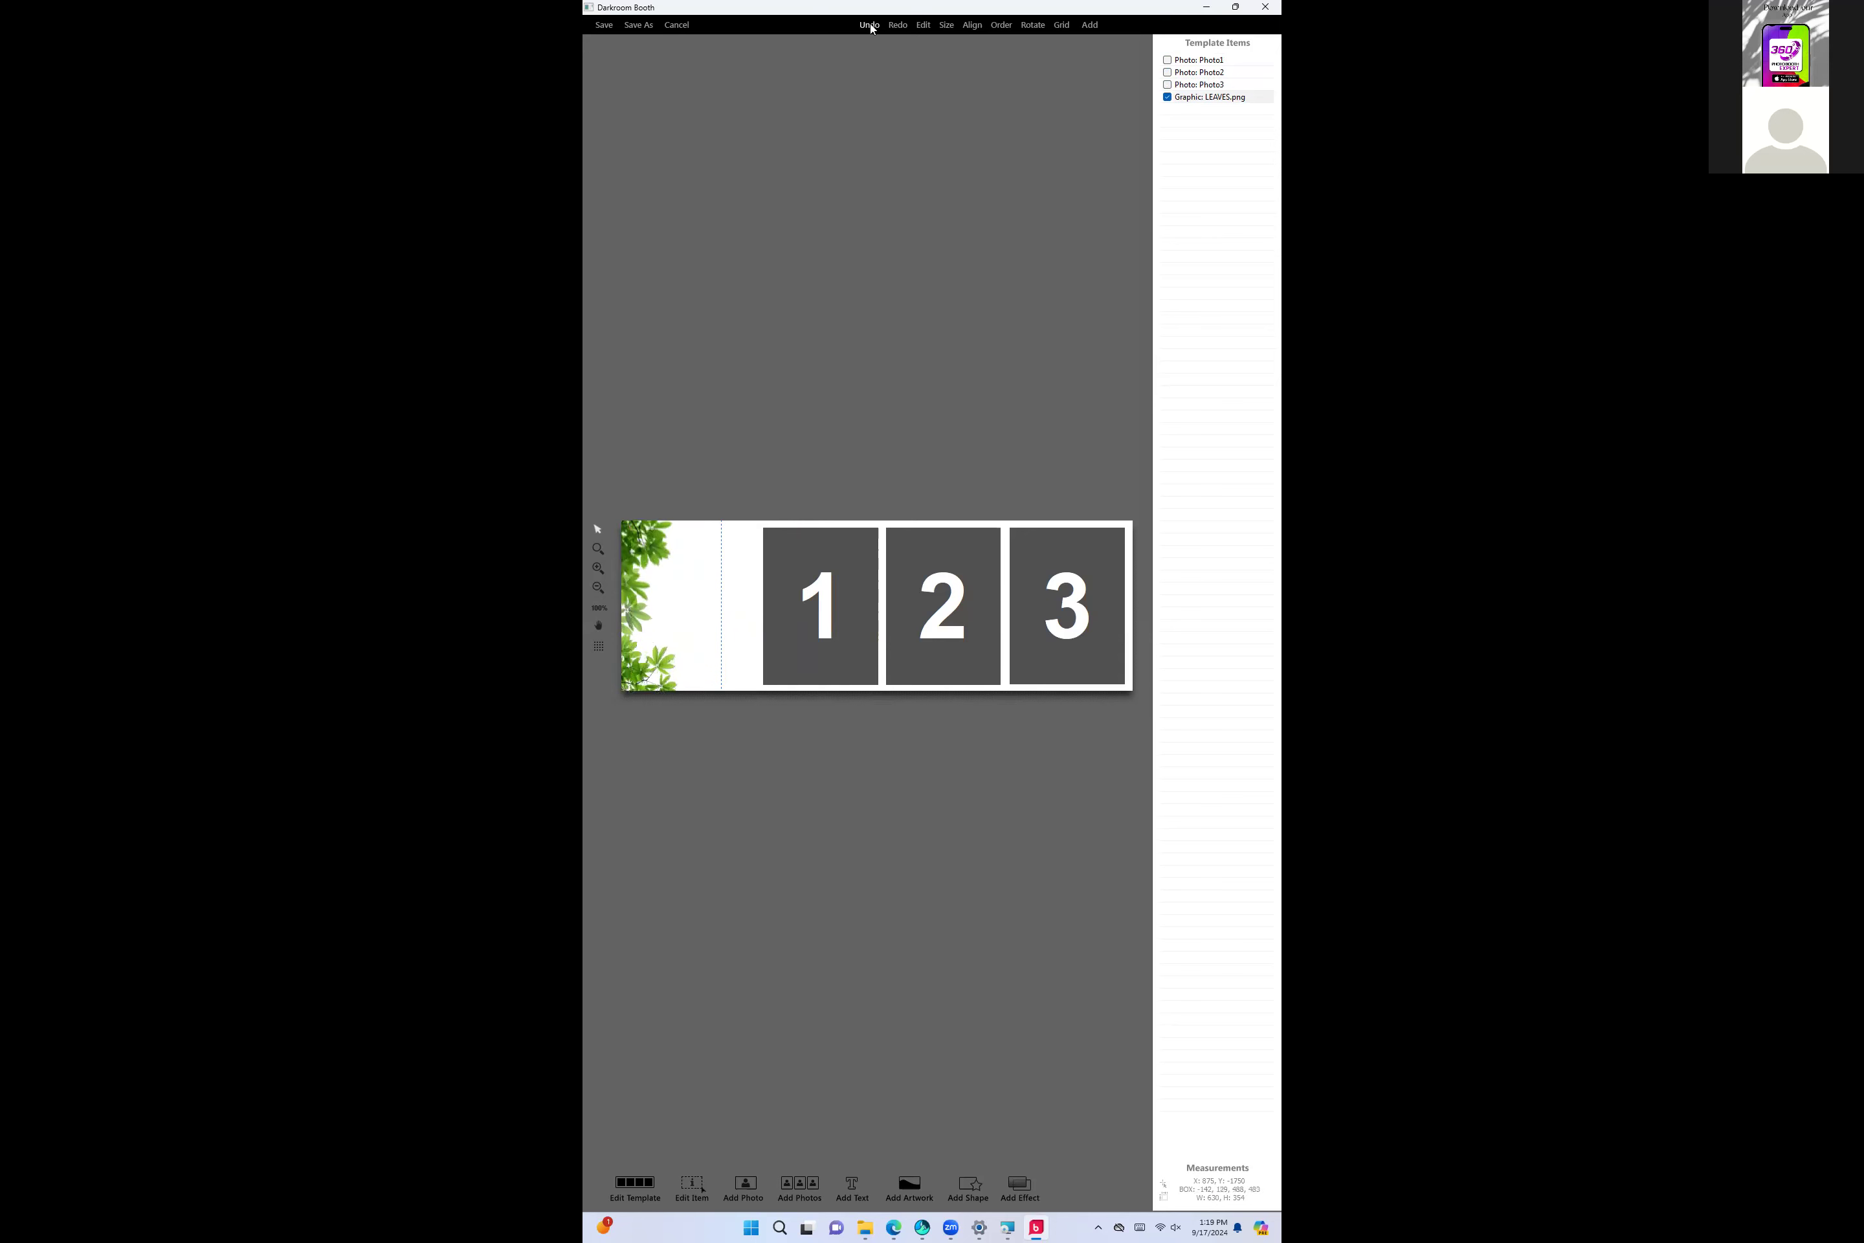
# Duplicate LEAVES.png via Edit > Duplicate and drag the copy over photo panel 3
pyautogui.rightClick(642, 552)
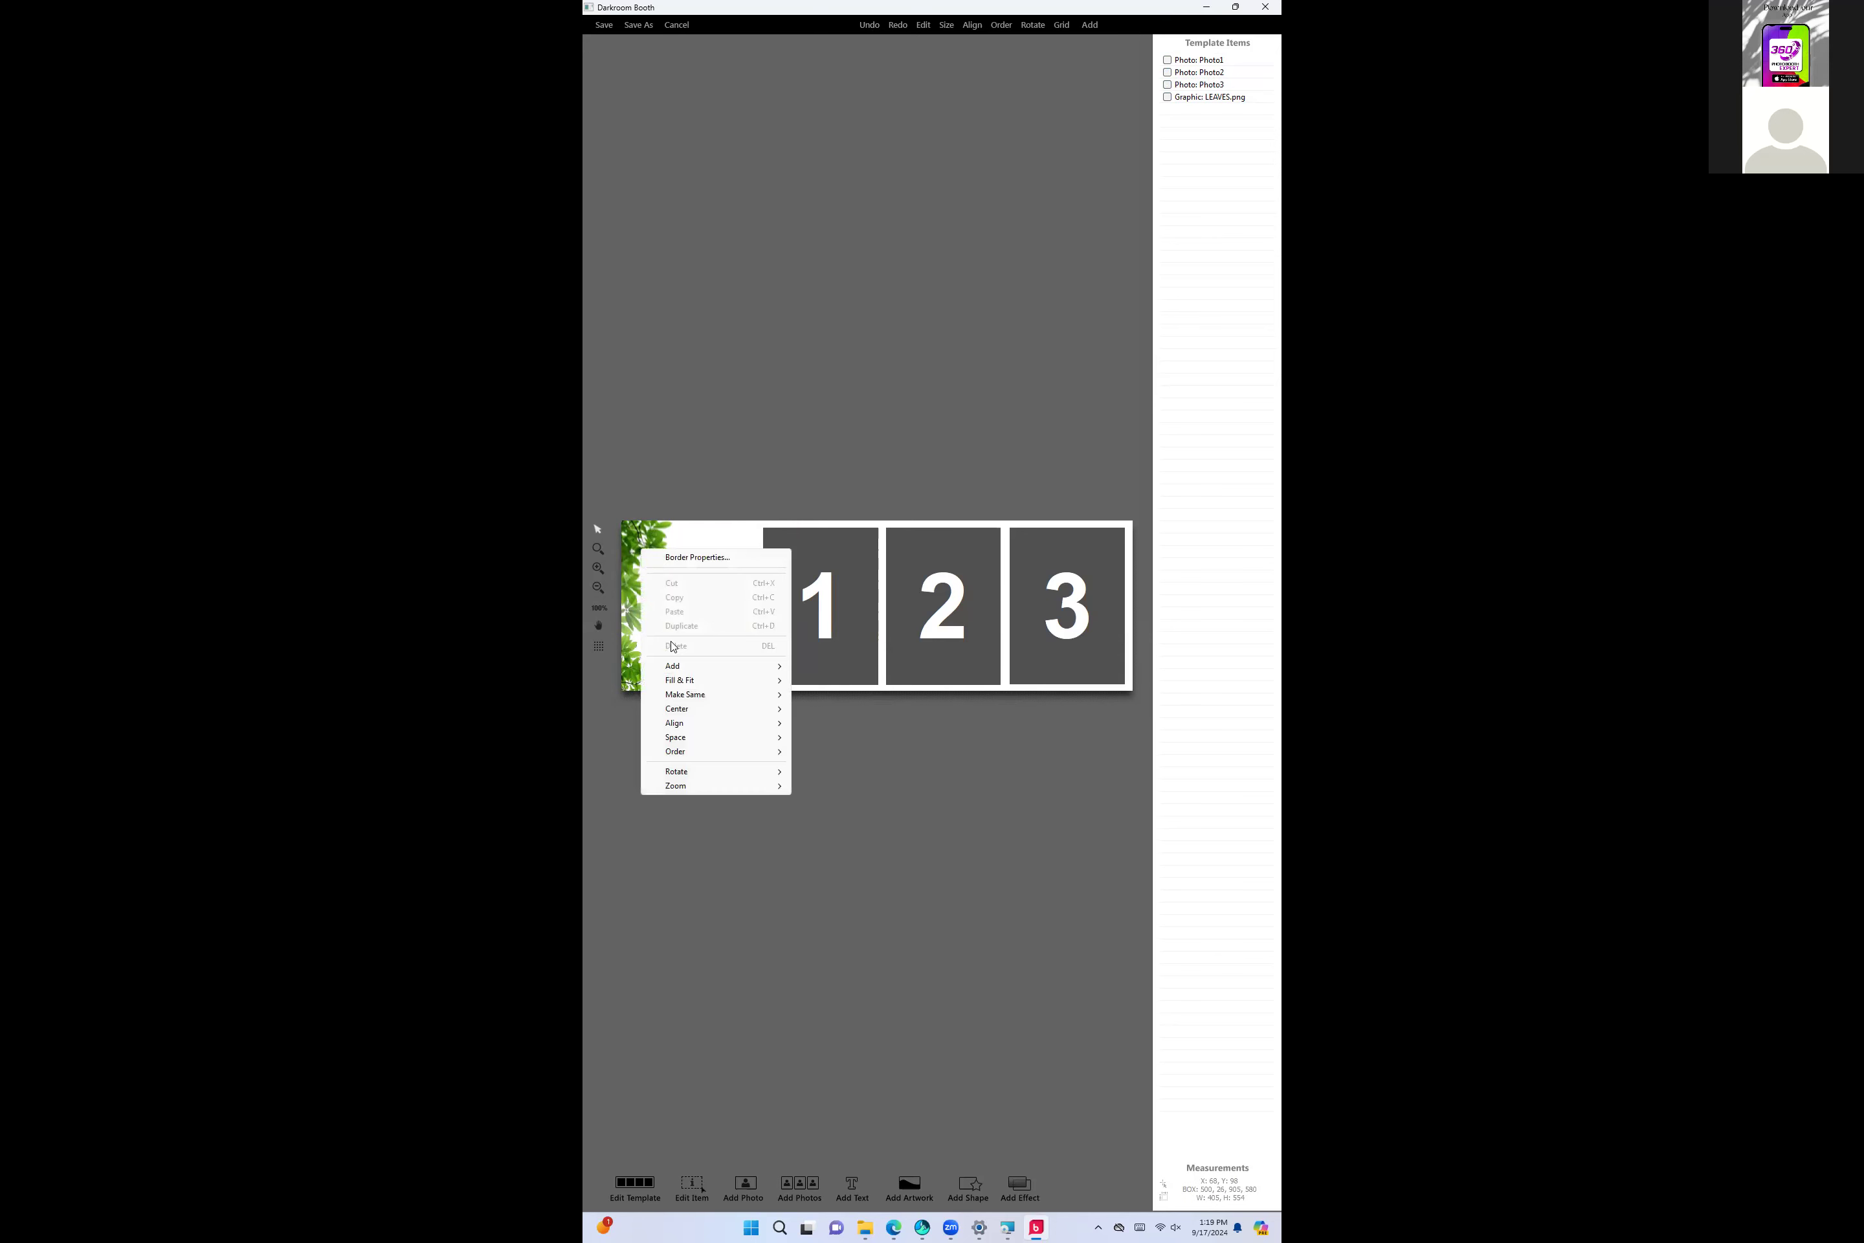
pyautogui.click(640, 541)
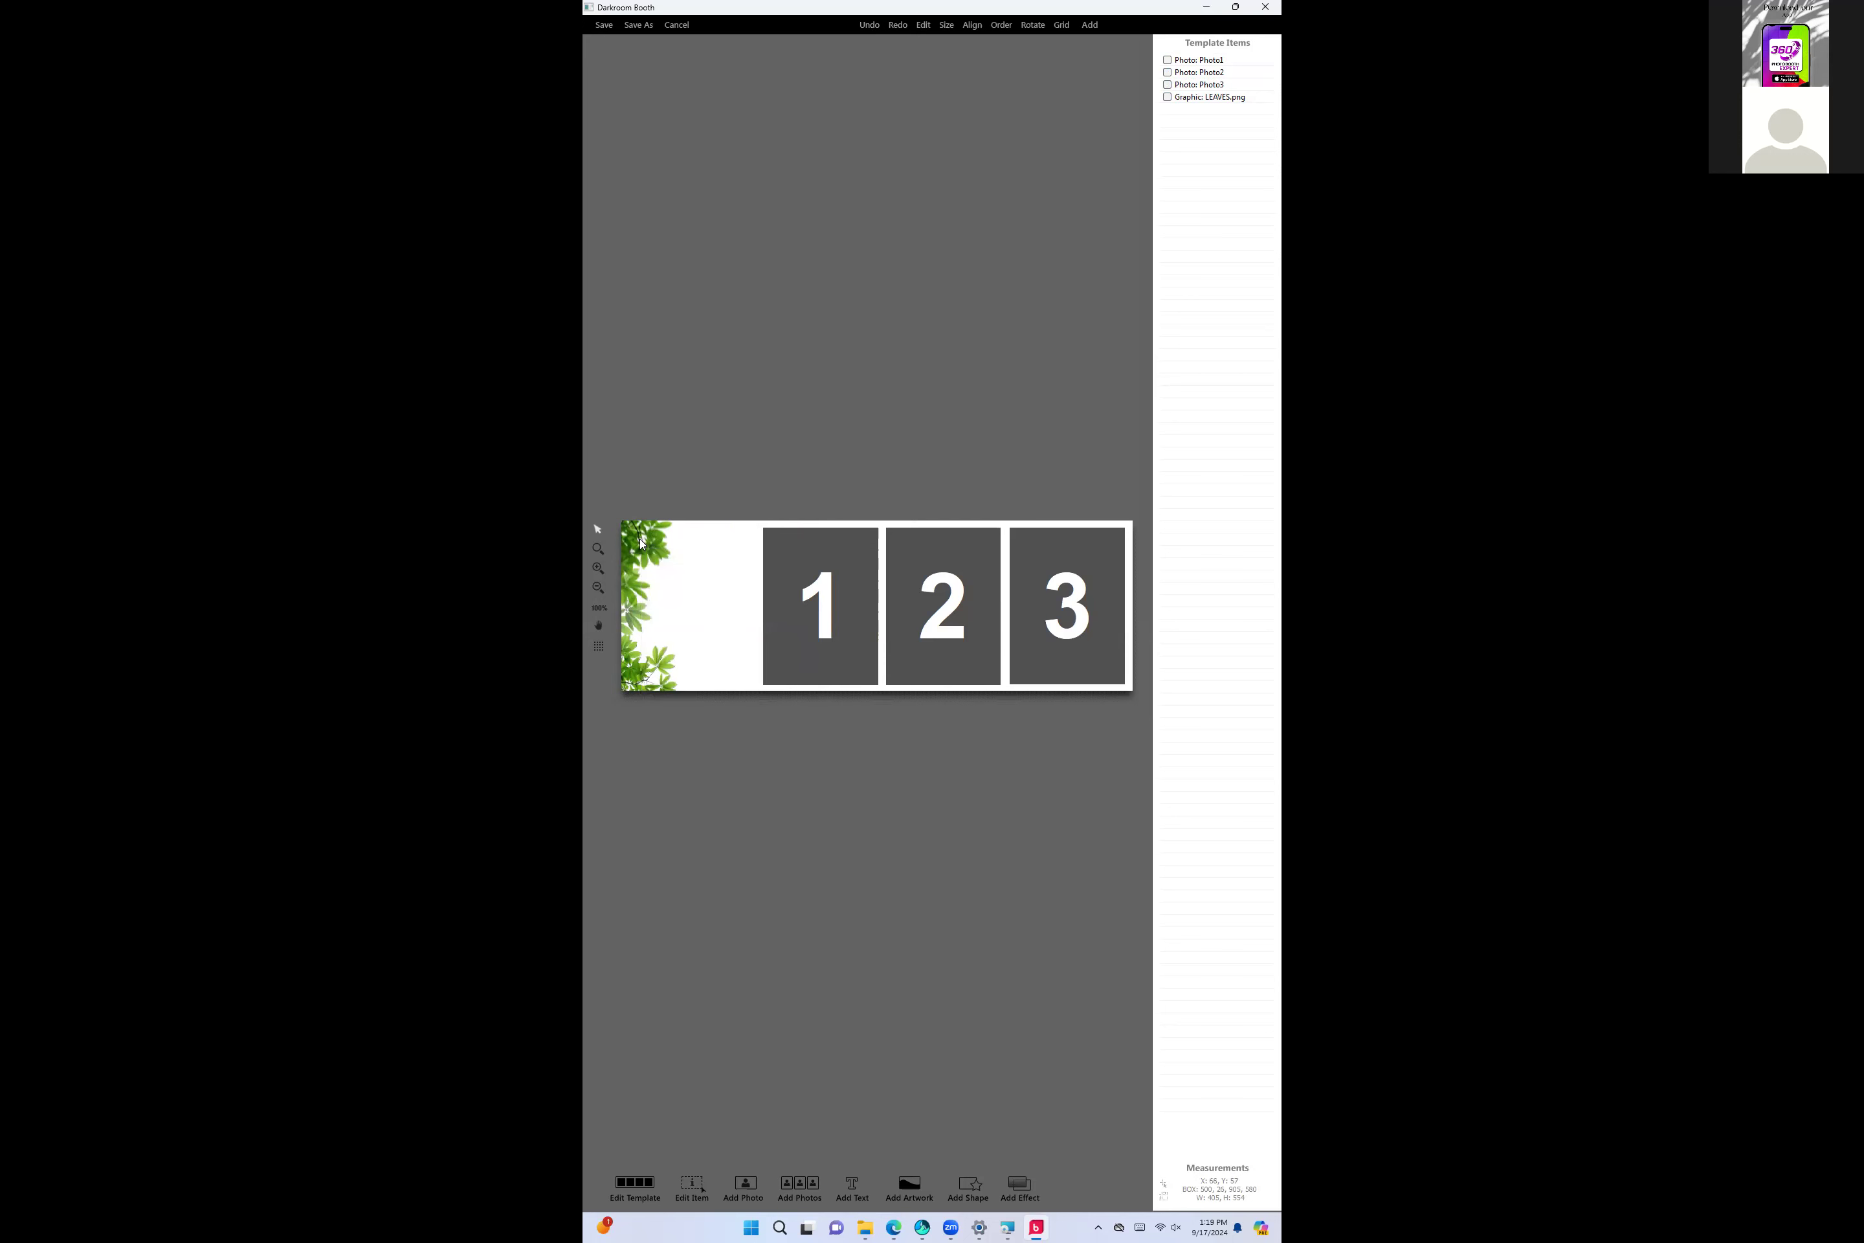
pyautogui.rightClick(641, 545)
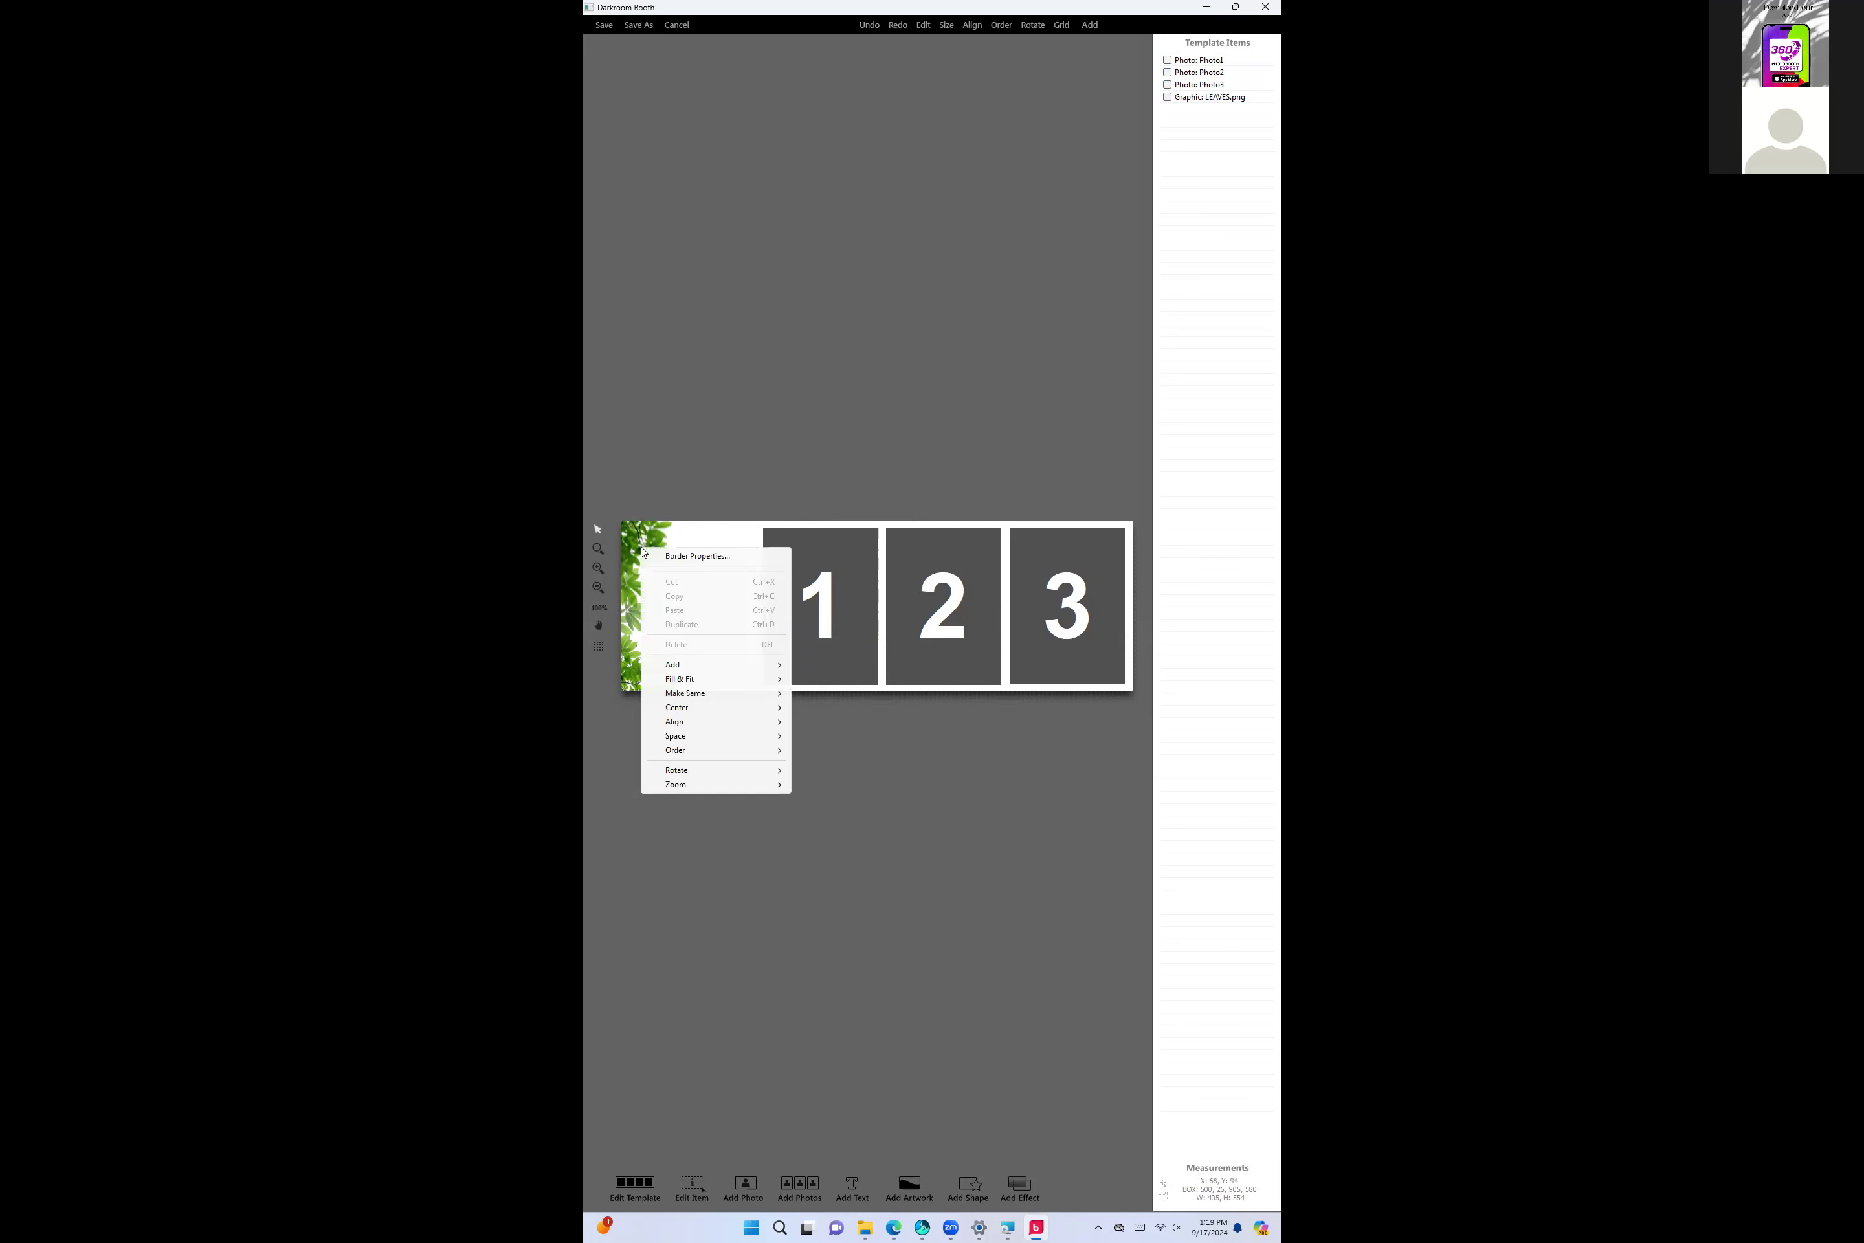
pyautogui.click(700, 311)
pyautogui.click(1199, 100)
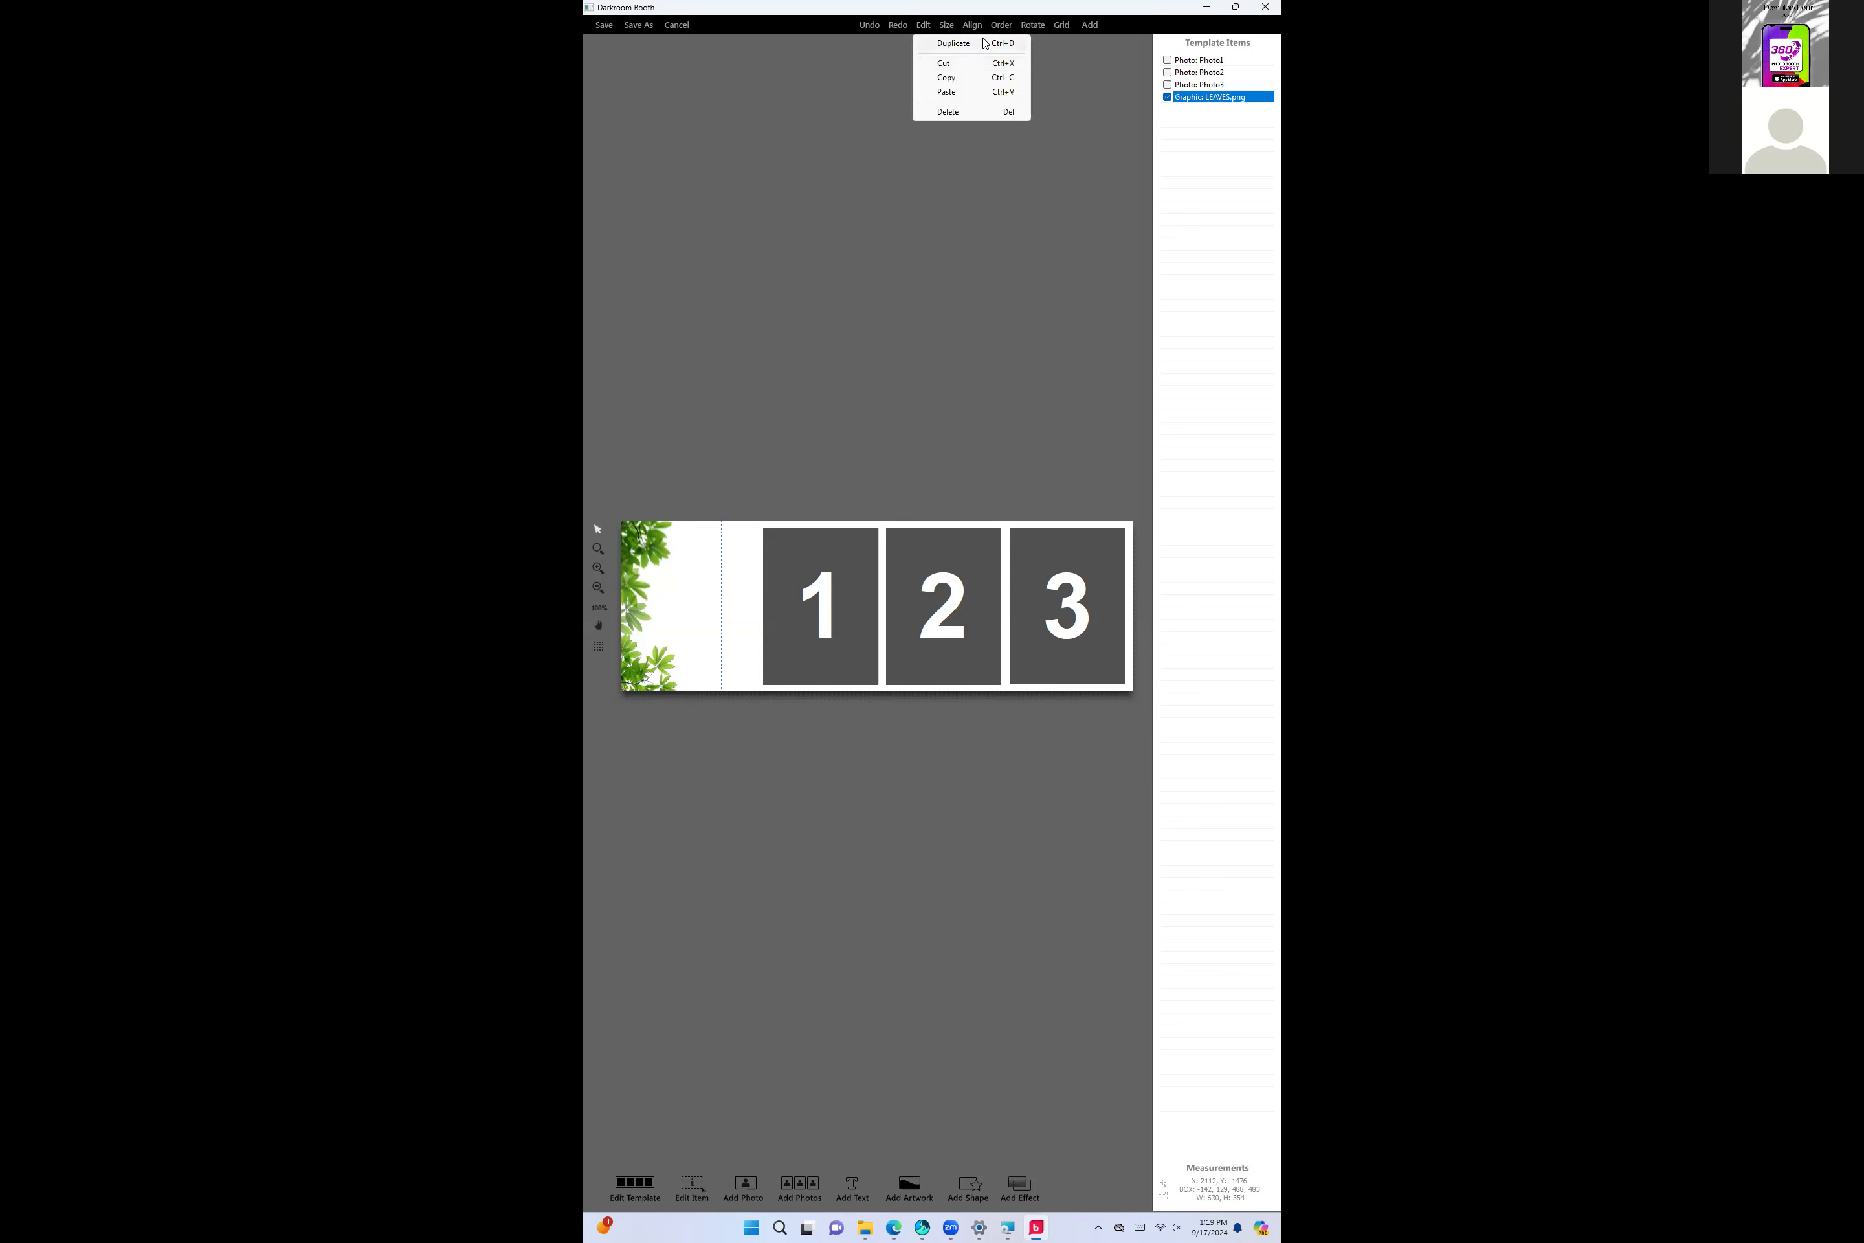
pyautogui.click(986, 43)
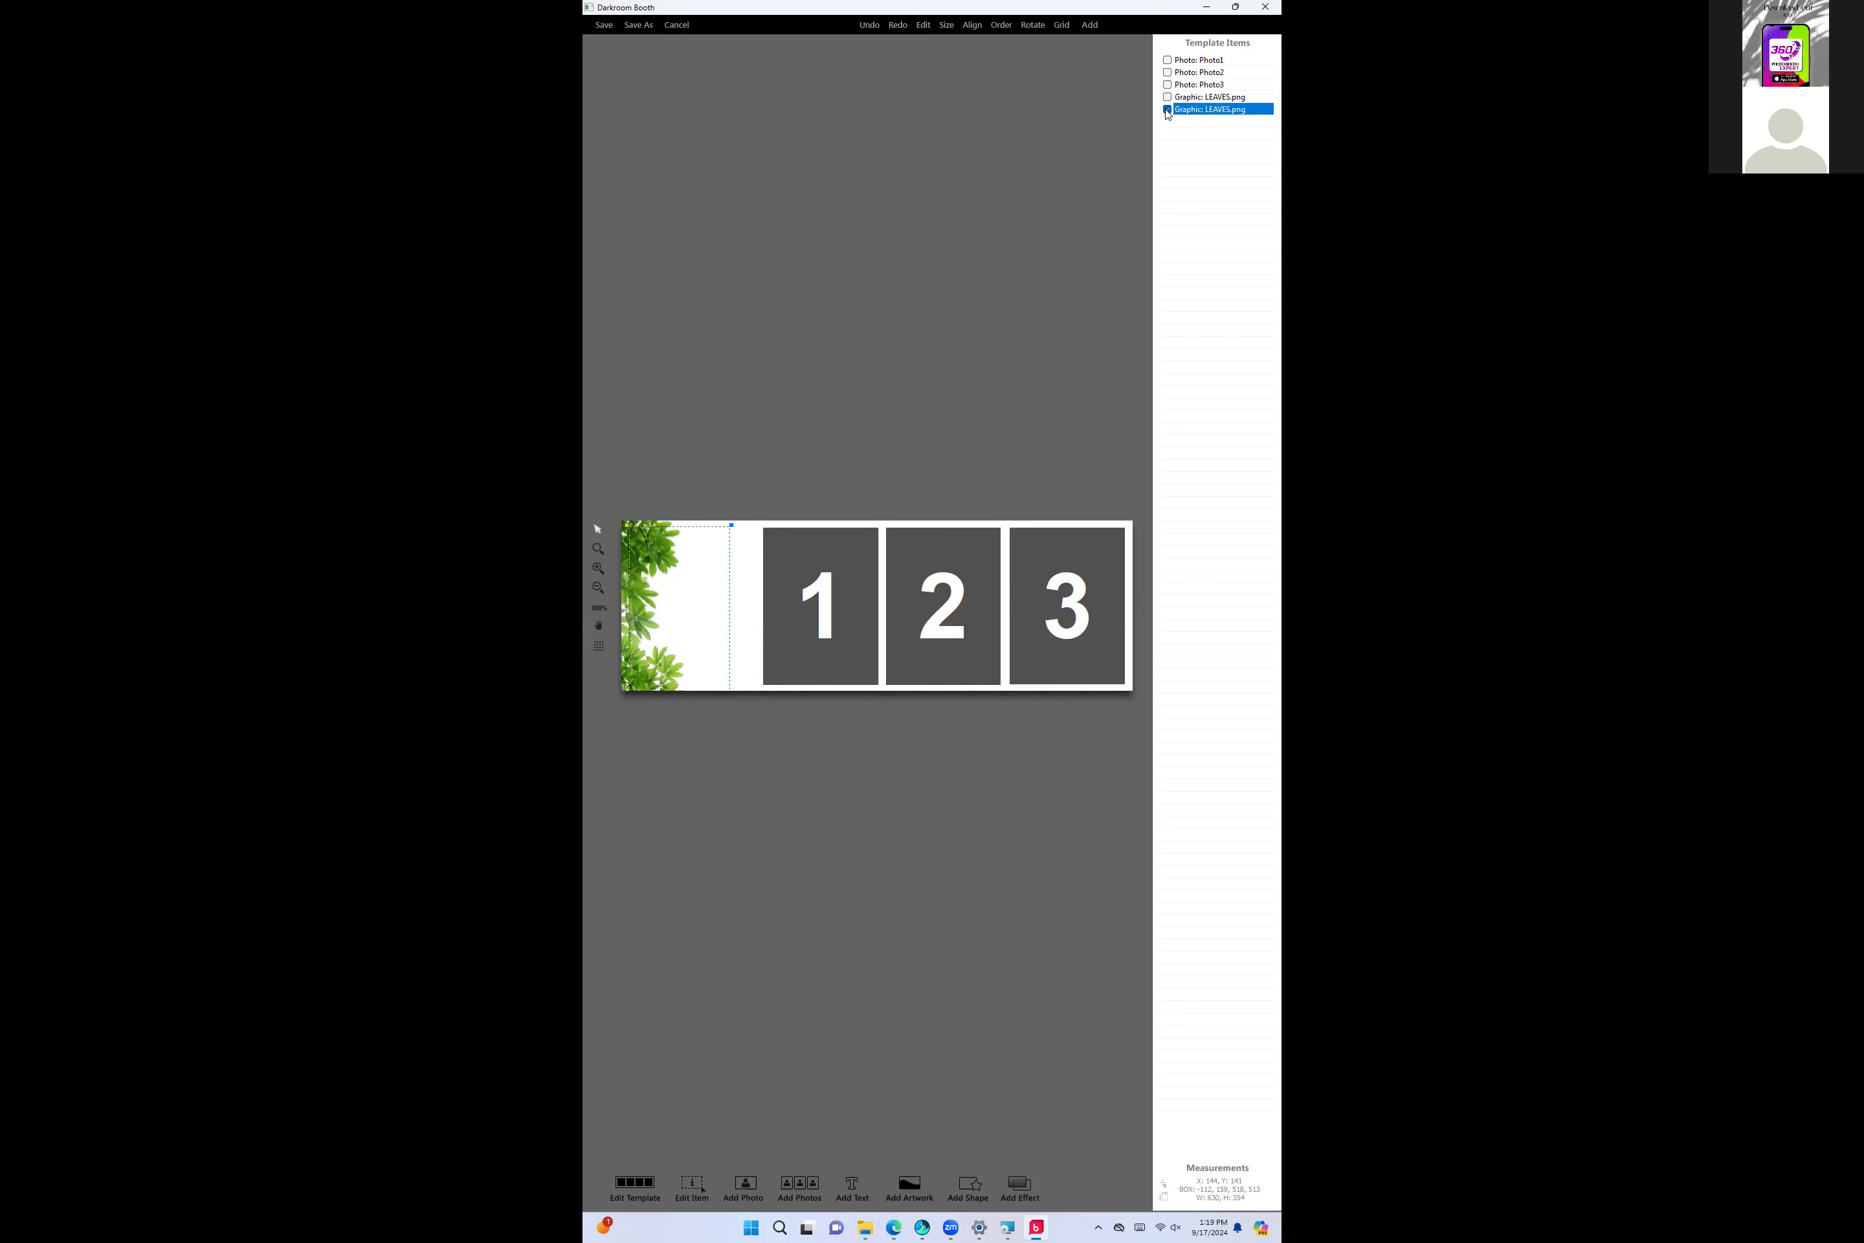
pyautogui.moveTo(704, 567); pyautogui.dragTo(1032, 569)
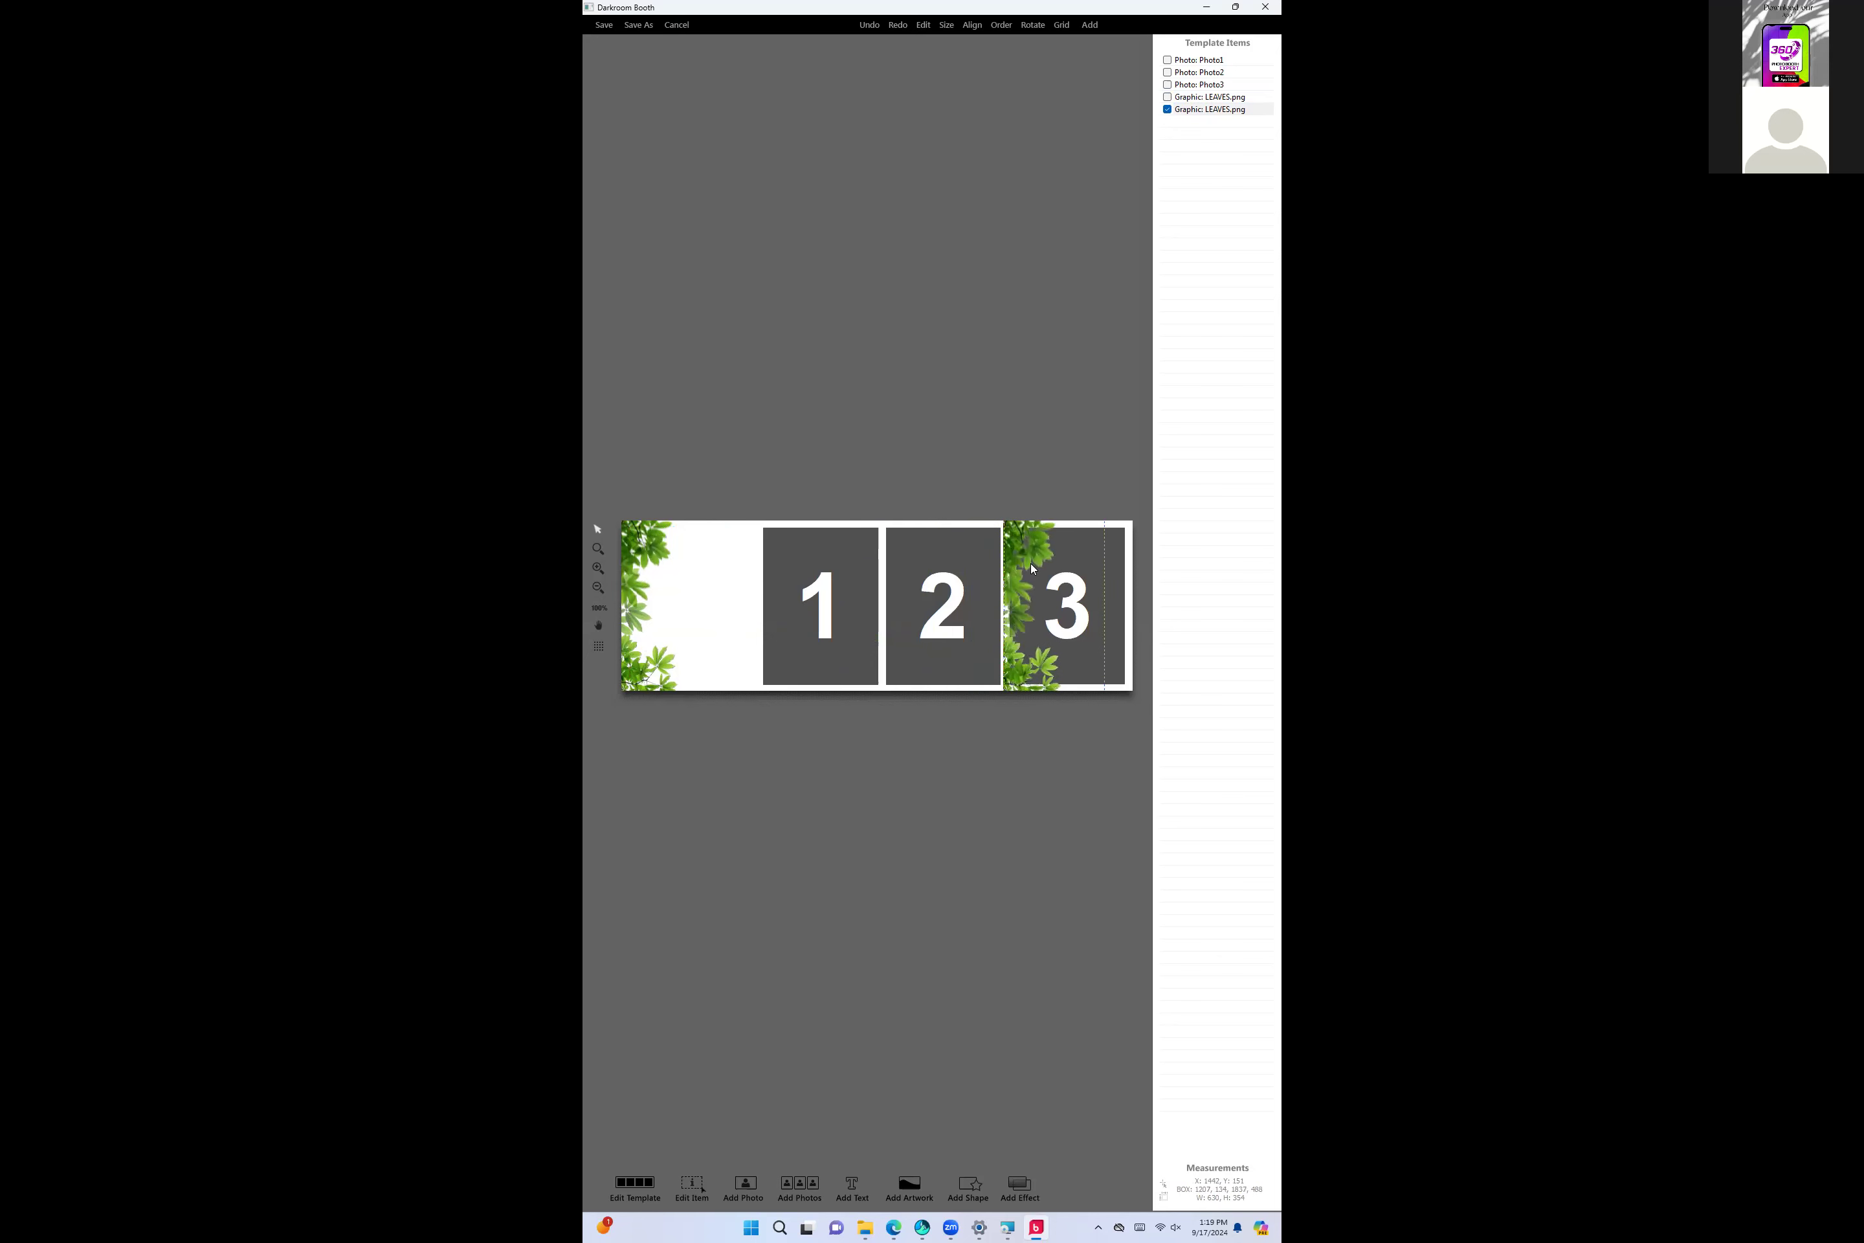
# Rotate the leaves copy 180° and nudge it onto the strip's right edge
pyautogui.click(1039, 27)
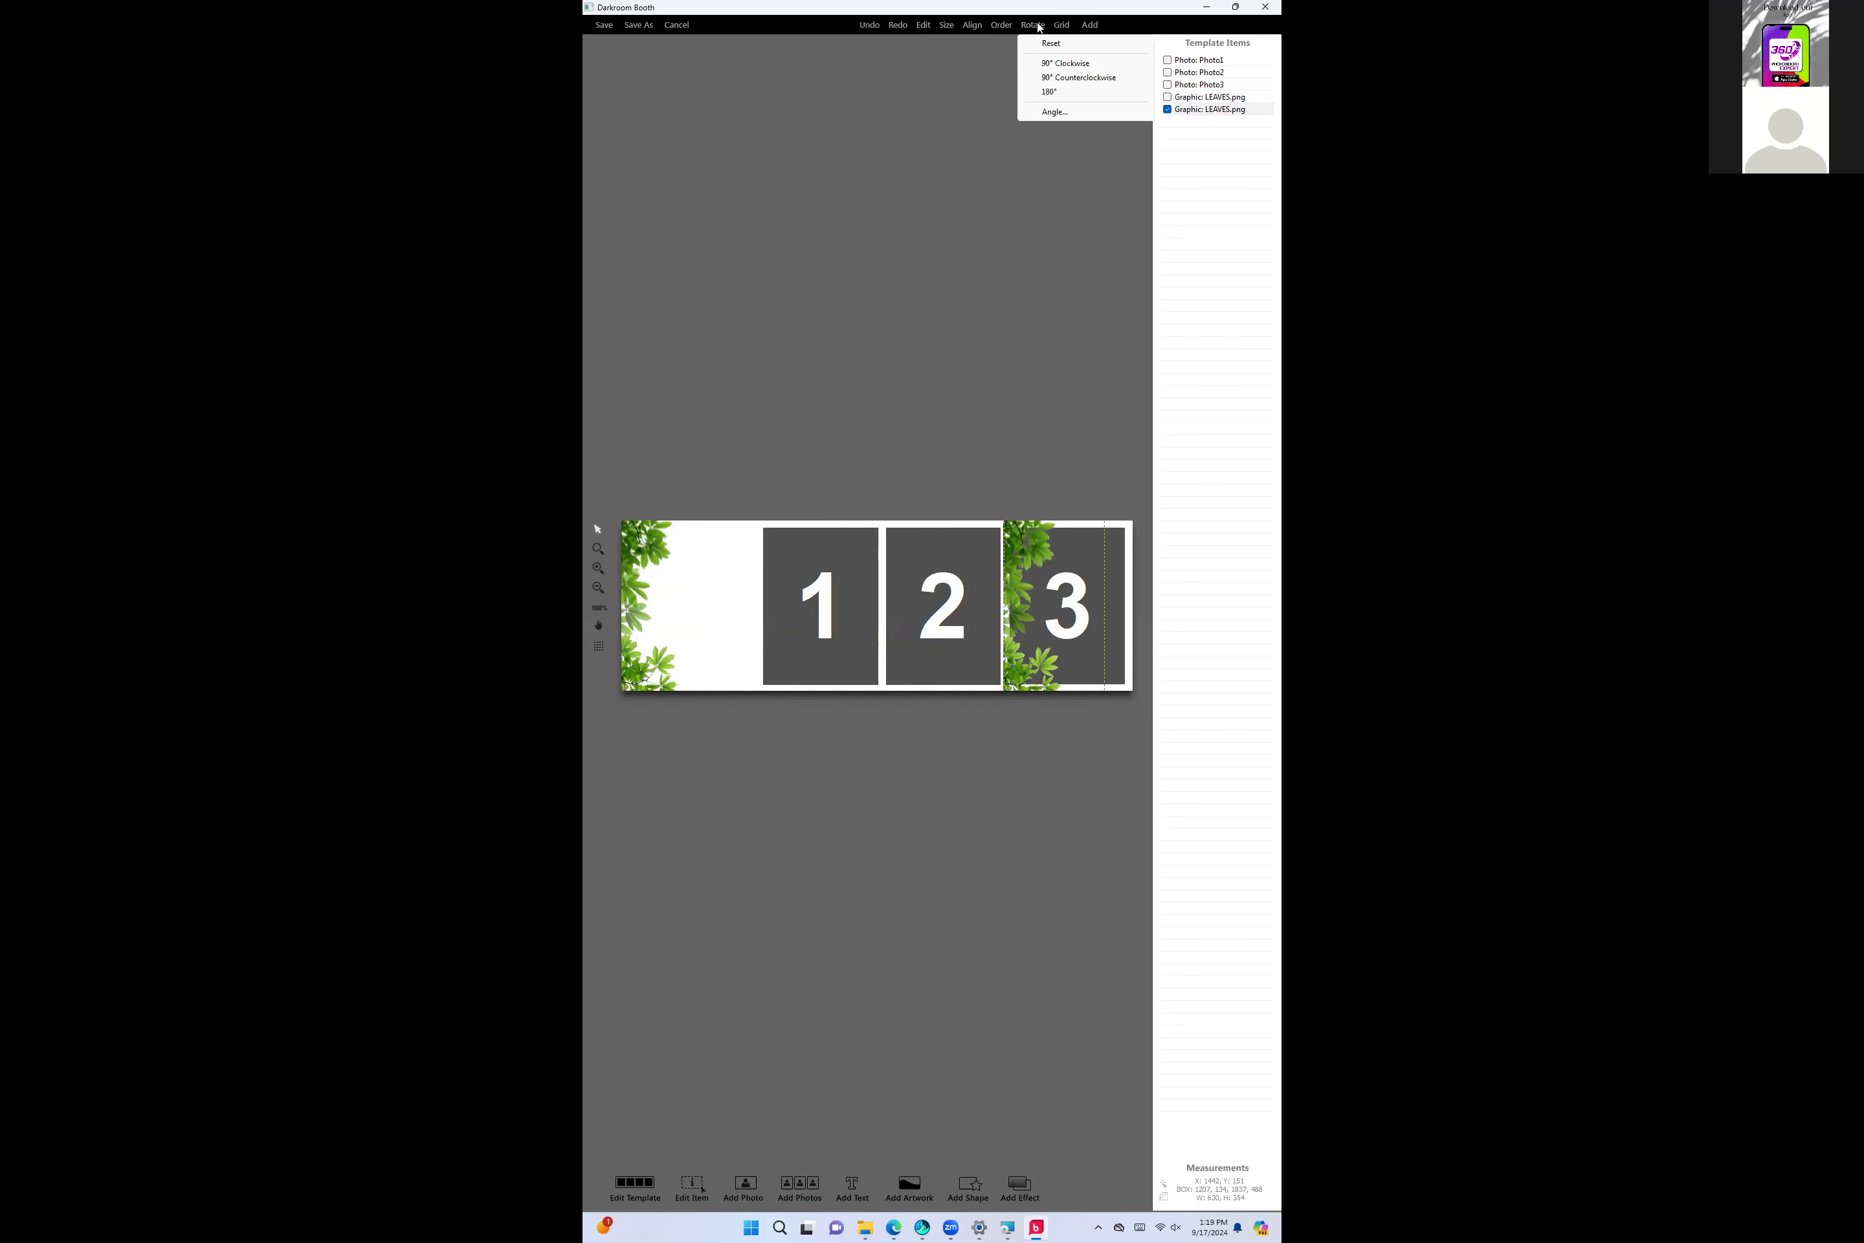
pyautogui.click(1050, 95)
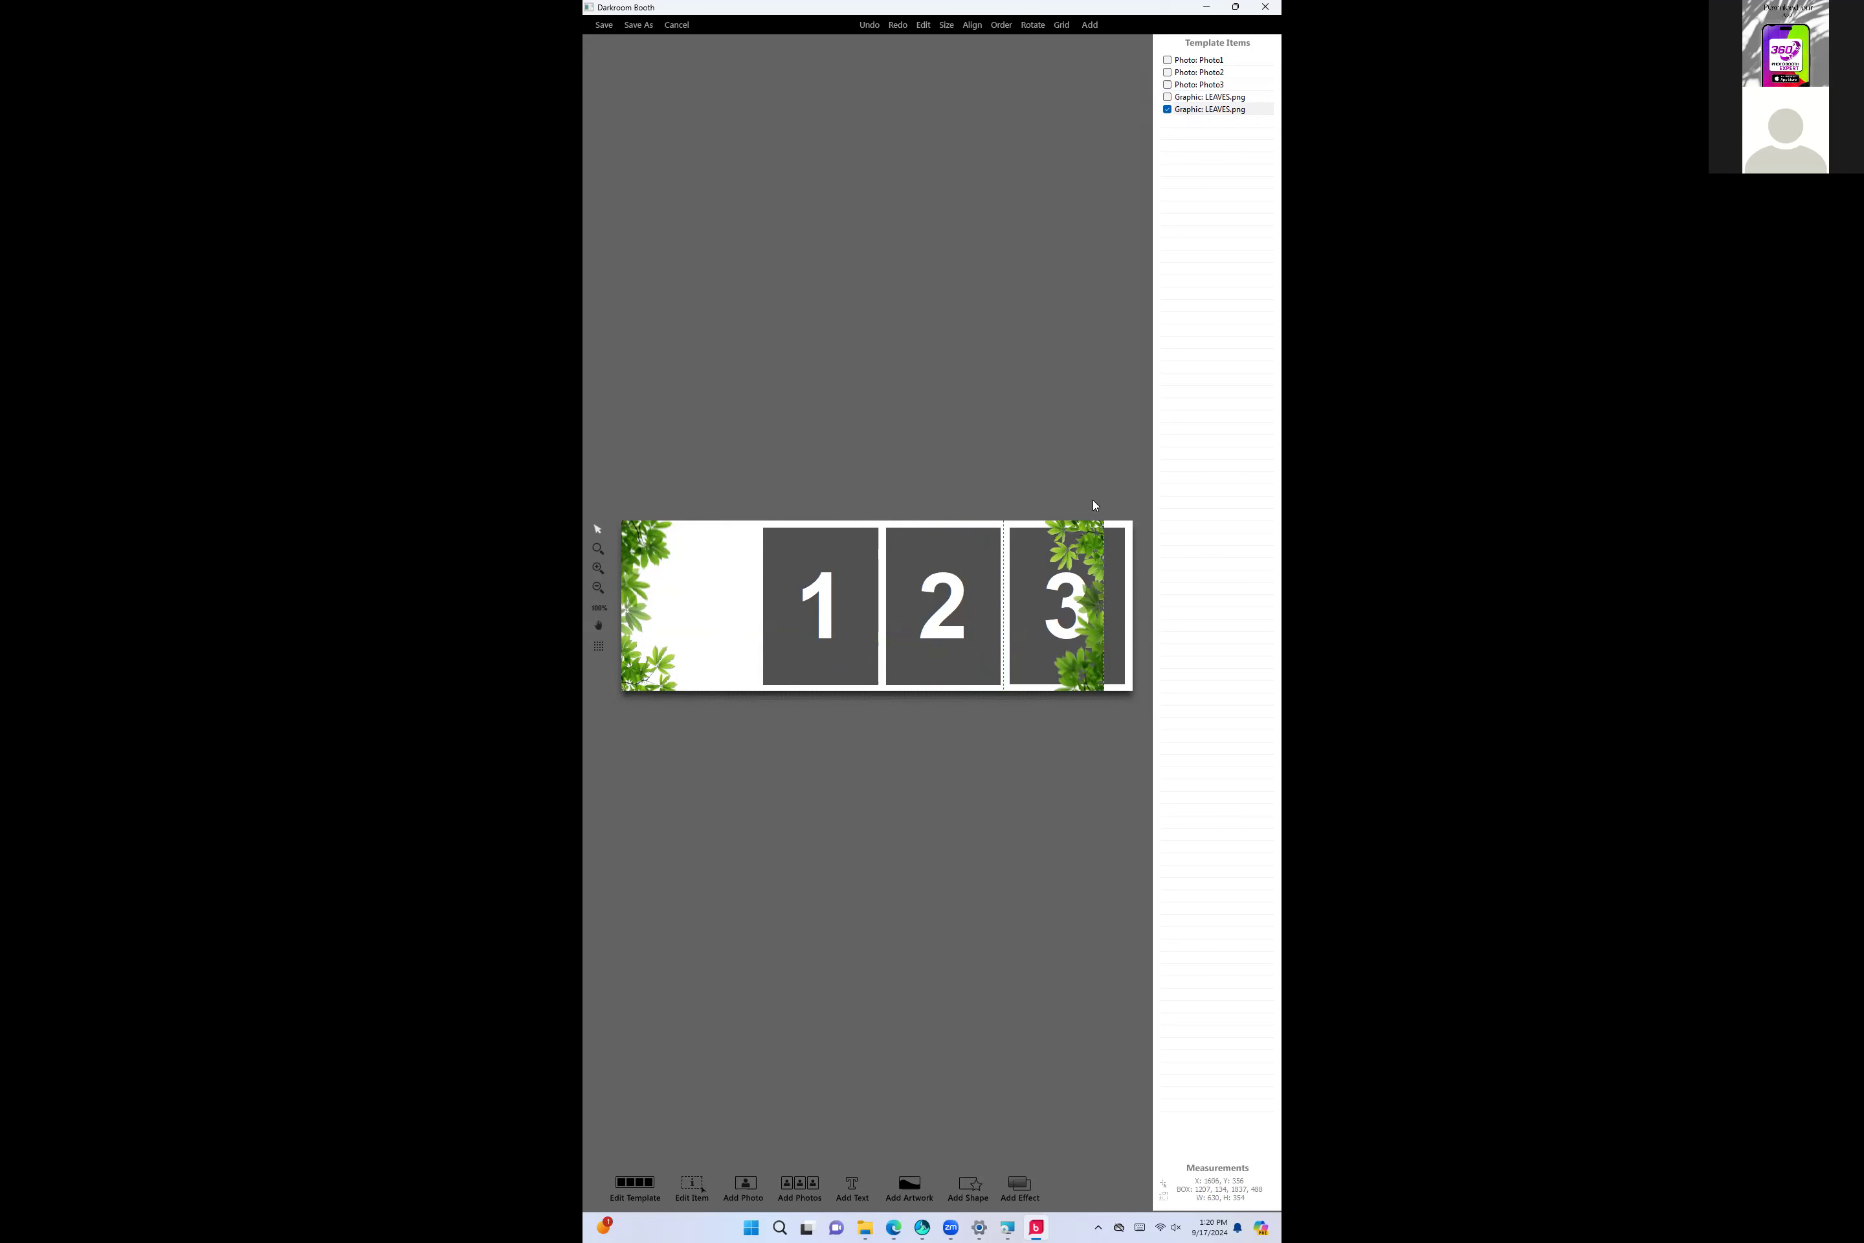
pyautogui.click(867, 26)
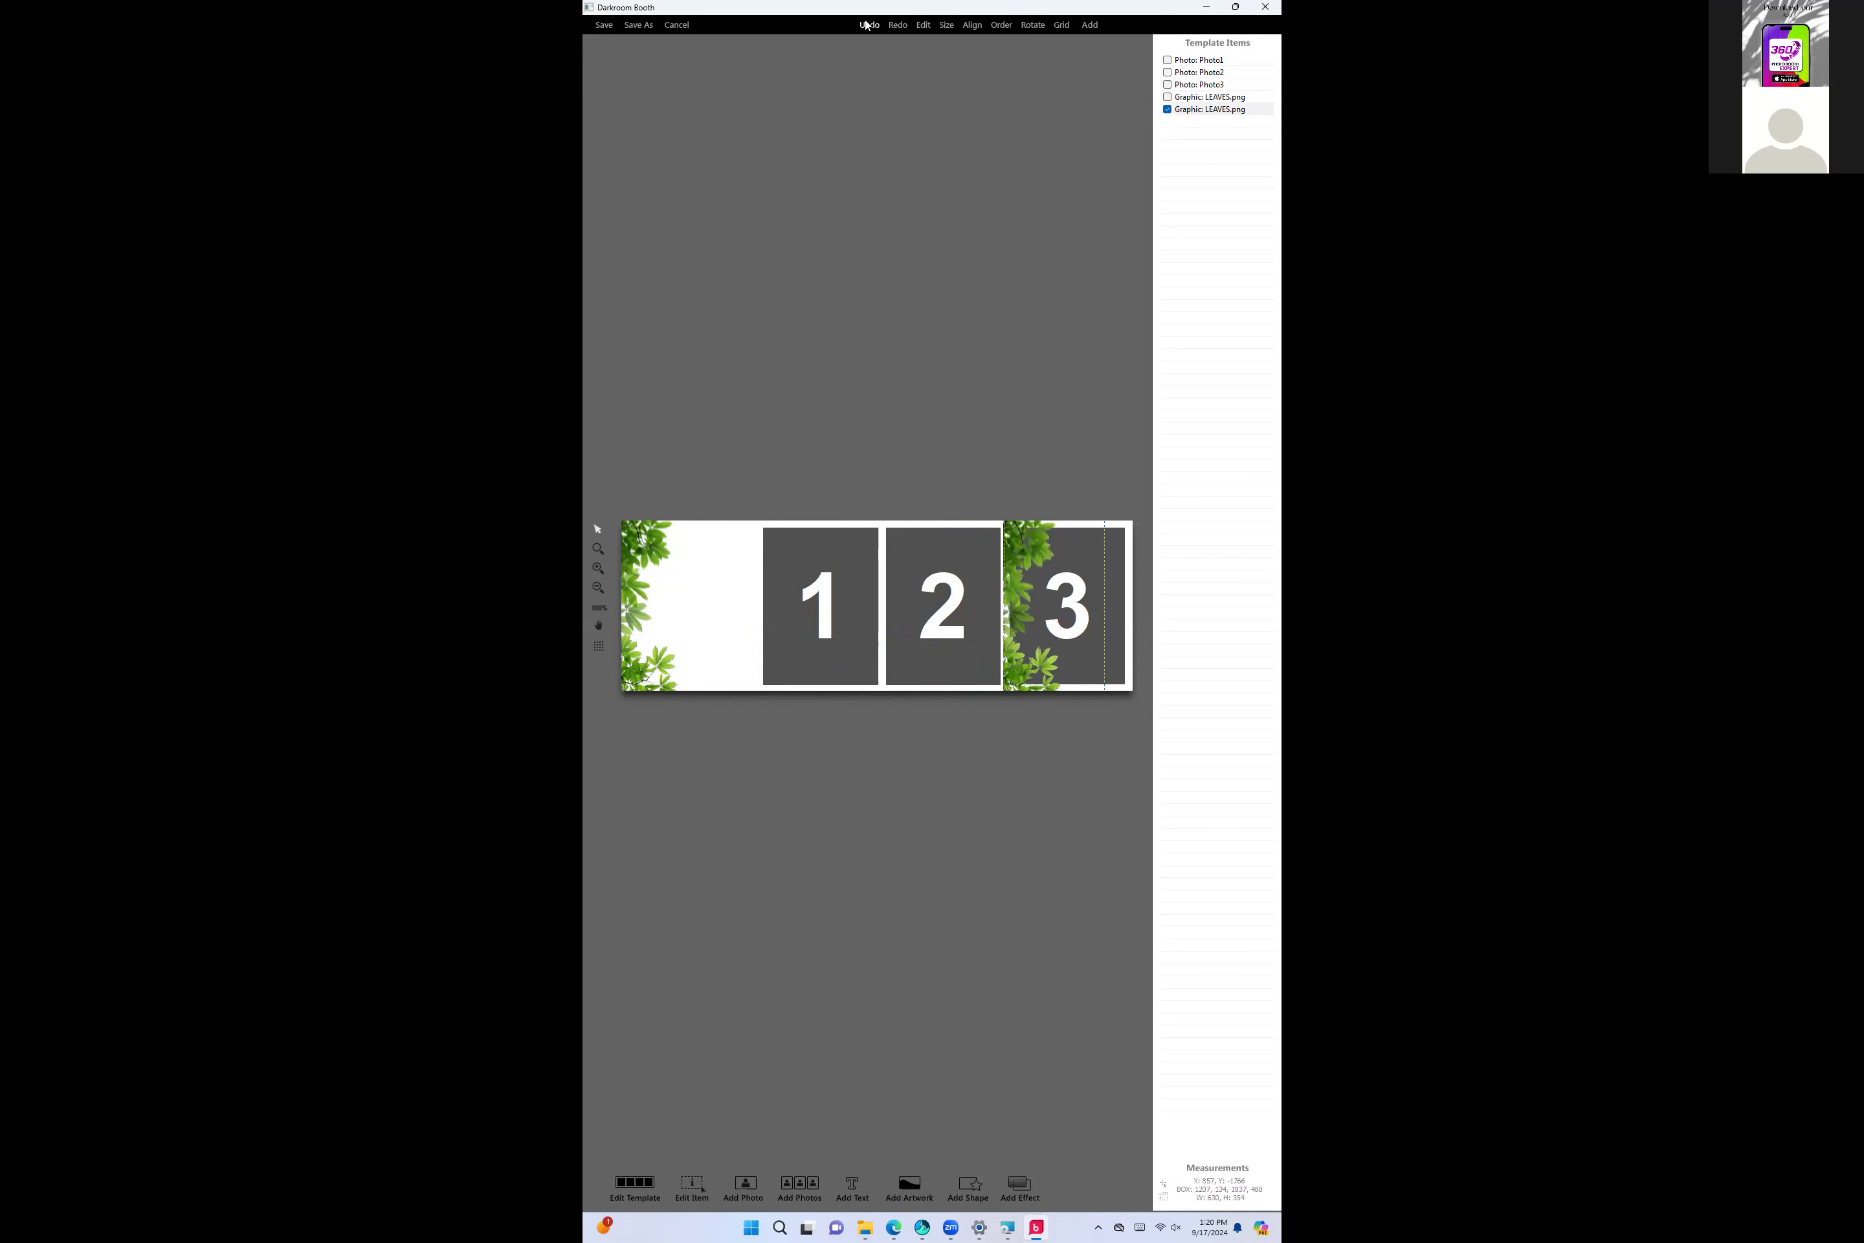
pyautogui.click(1034, 25)
pyautogui.click(1050, 93)
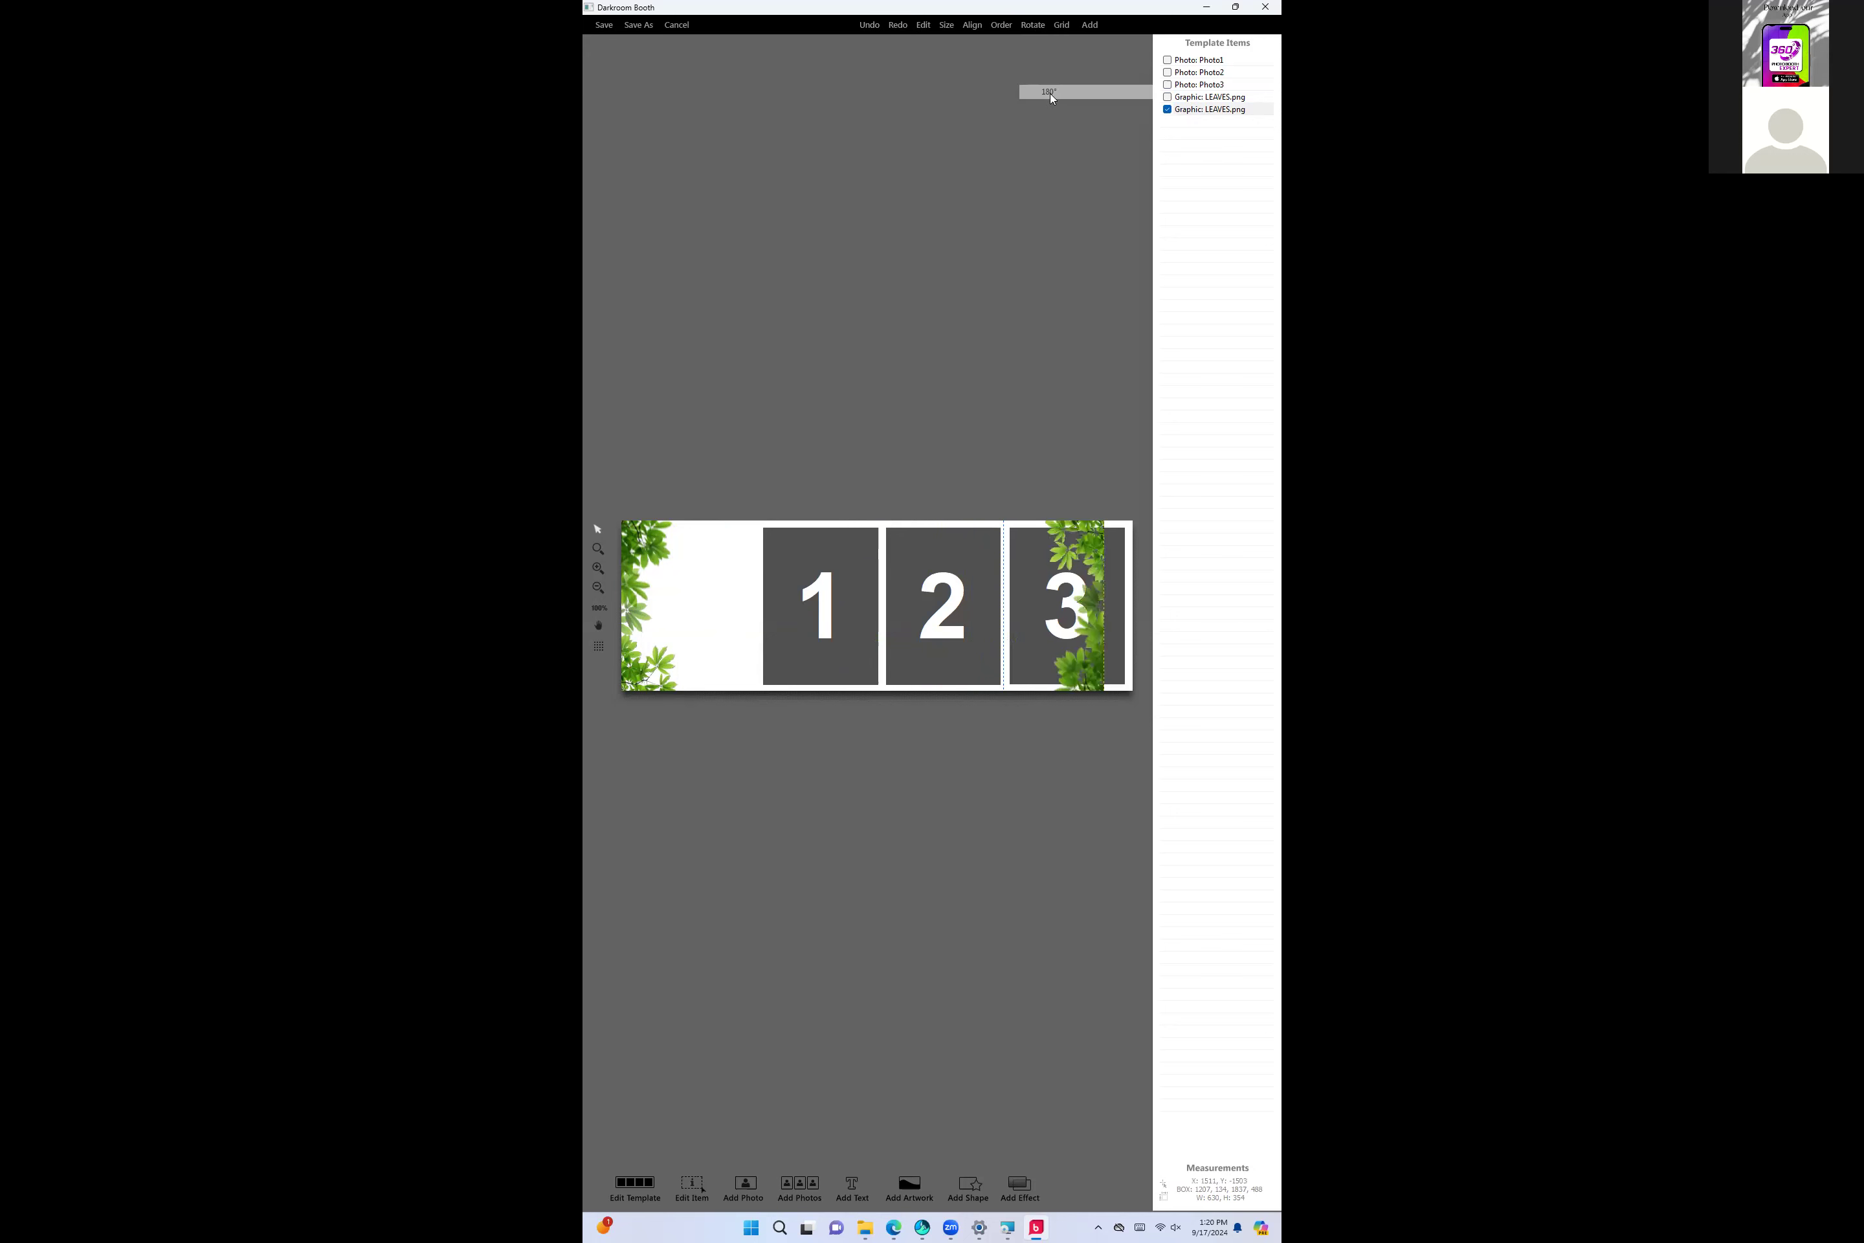
pyautogui.moveTo(1029, 581); pyautogui.dragTo(1037, 581)
pyautogui.press('Right')
pyautogui.press('Right')
pyautogui.press('Right')
pyautogui.press('Right')
pyautogui.press('Right')
pyautogui.press('Right')
pyautogui.press('Right')
pyautogui.press('Right')
pyautogui.press('Right')
pyautogui.press('Right')
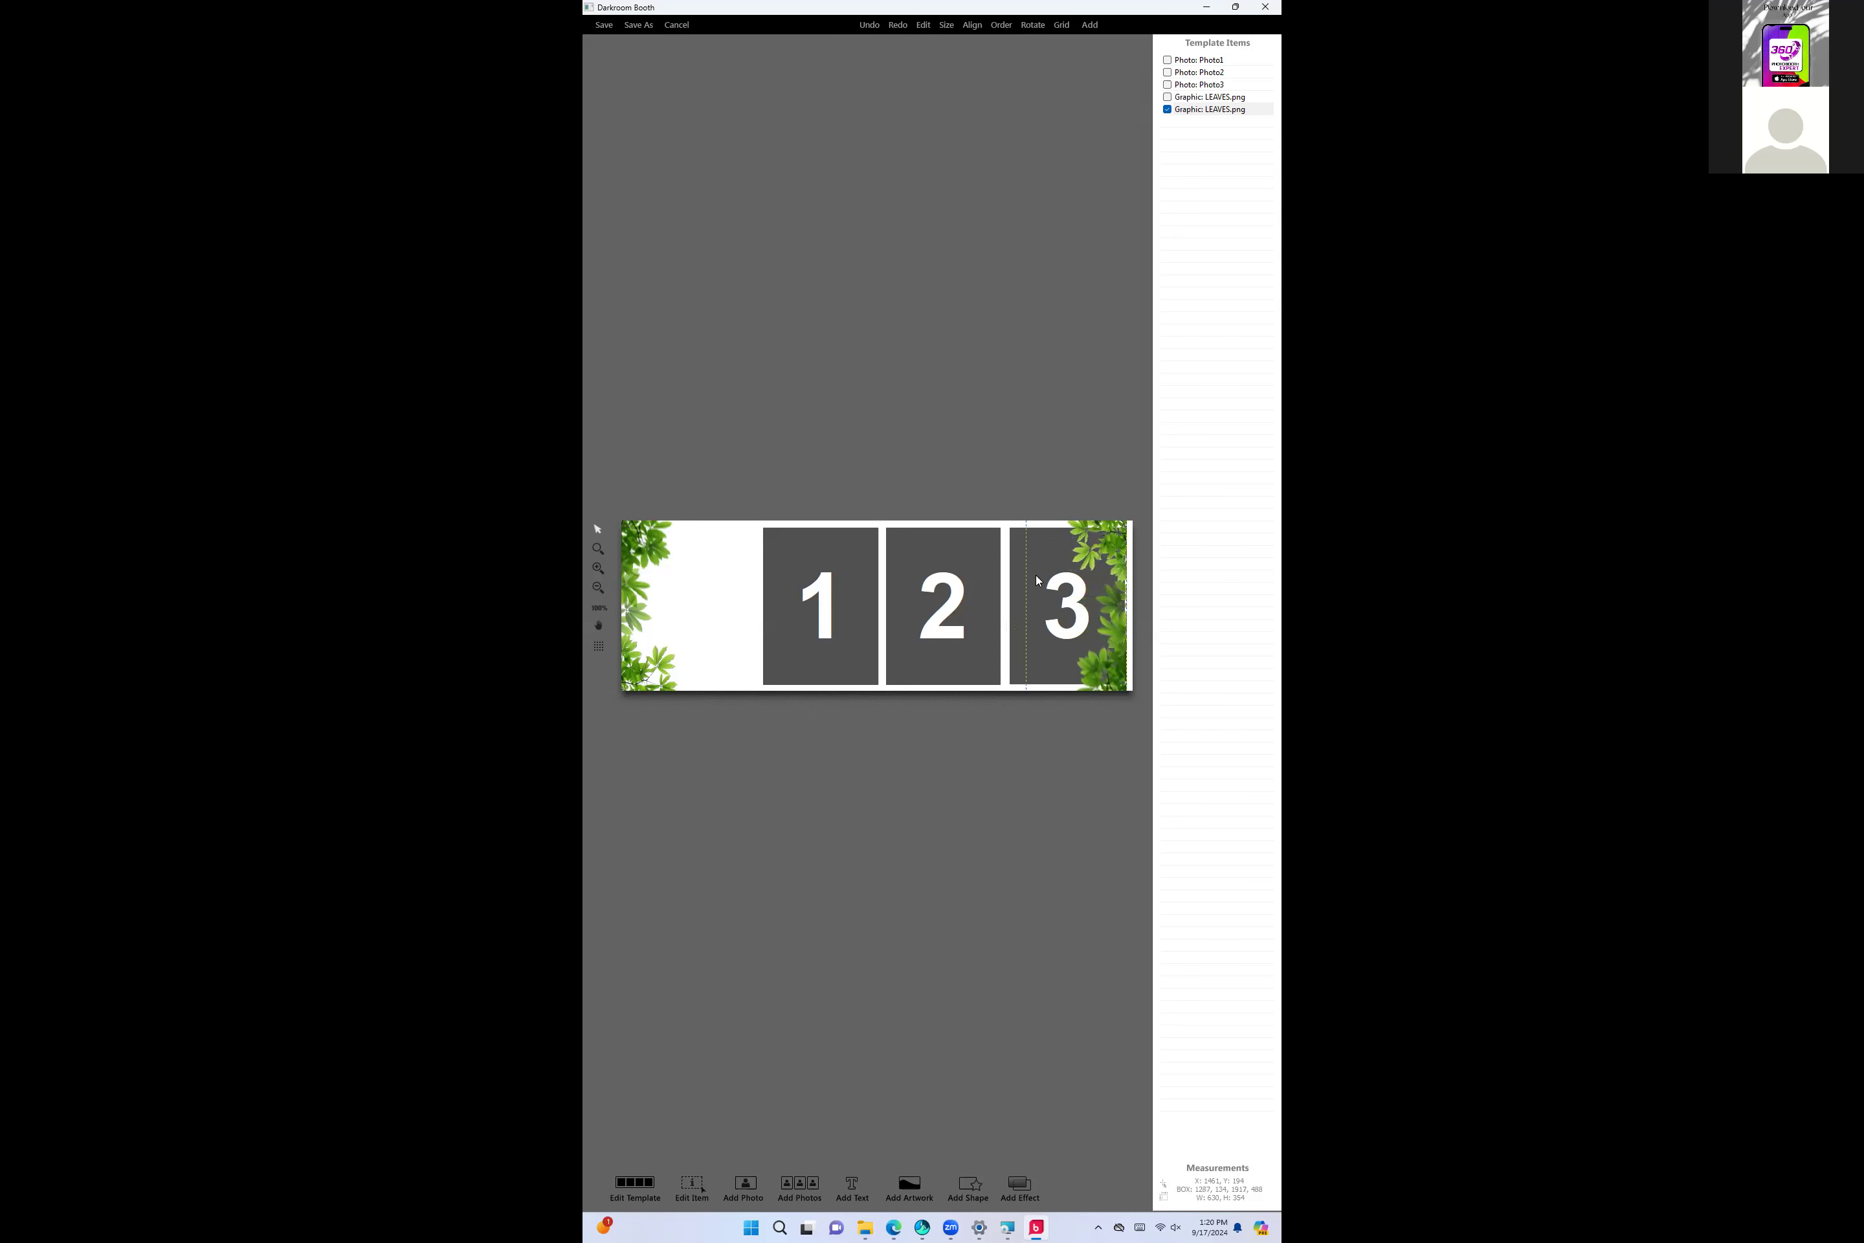
pyautogui.press('Right')
pyautogui.press('Right')
pyautogui.press('Right')
pyautogui.press('Right')
pyautogui.press('Right')
pyautogui.press('Right')
pyautogui.press('Right')
pyautogui.press('Right')
pyautogui.press('Right')
pyautogui.press('Right')
# Nudge photo panels 1, 2 and 3 slightly left
pyautogui.click(814, 627)
pyautogui.press('Left')
pyautogui.press('Left')
pyautogui.press('Left')
pyautogui.press('Left')
pyautogui.press('Left')
pyautogui.press('Left')
pyautogui.press('Left')
pyautogui.press('Left')
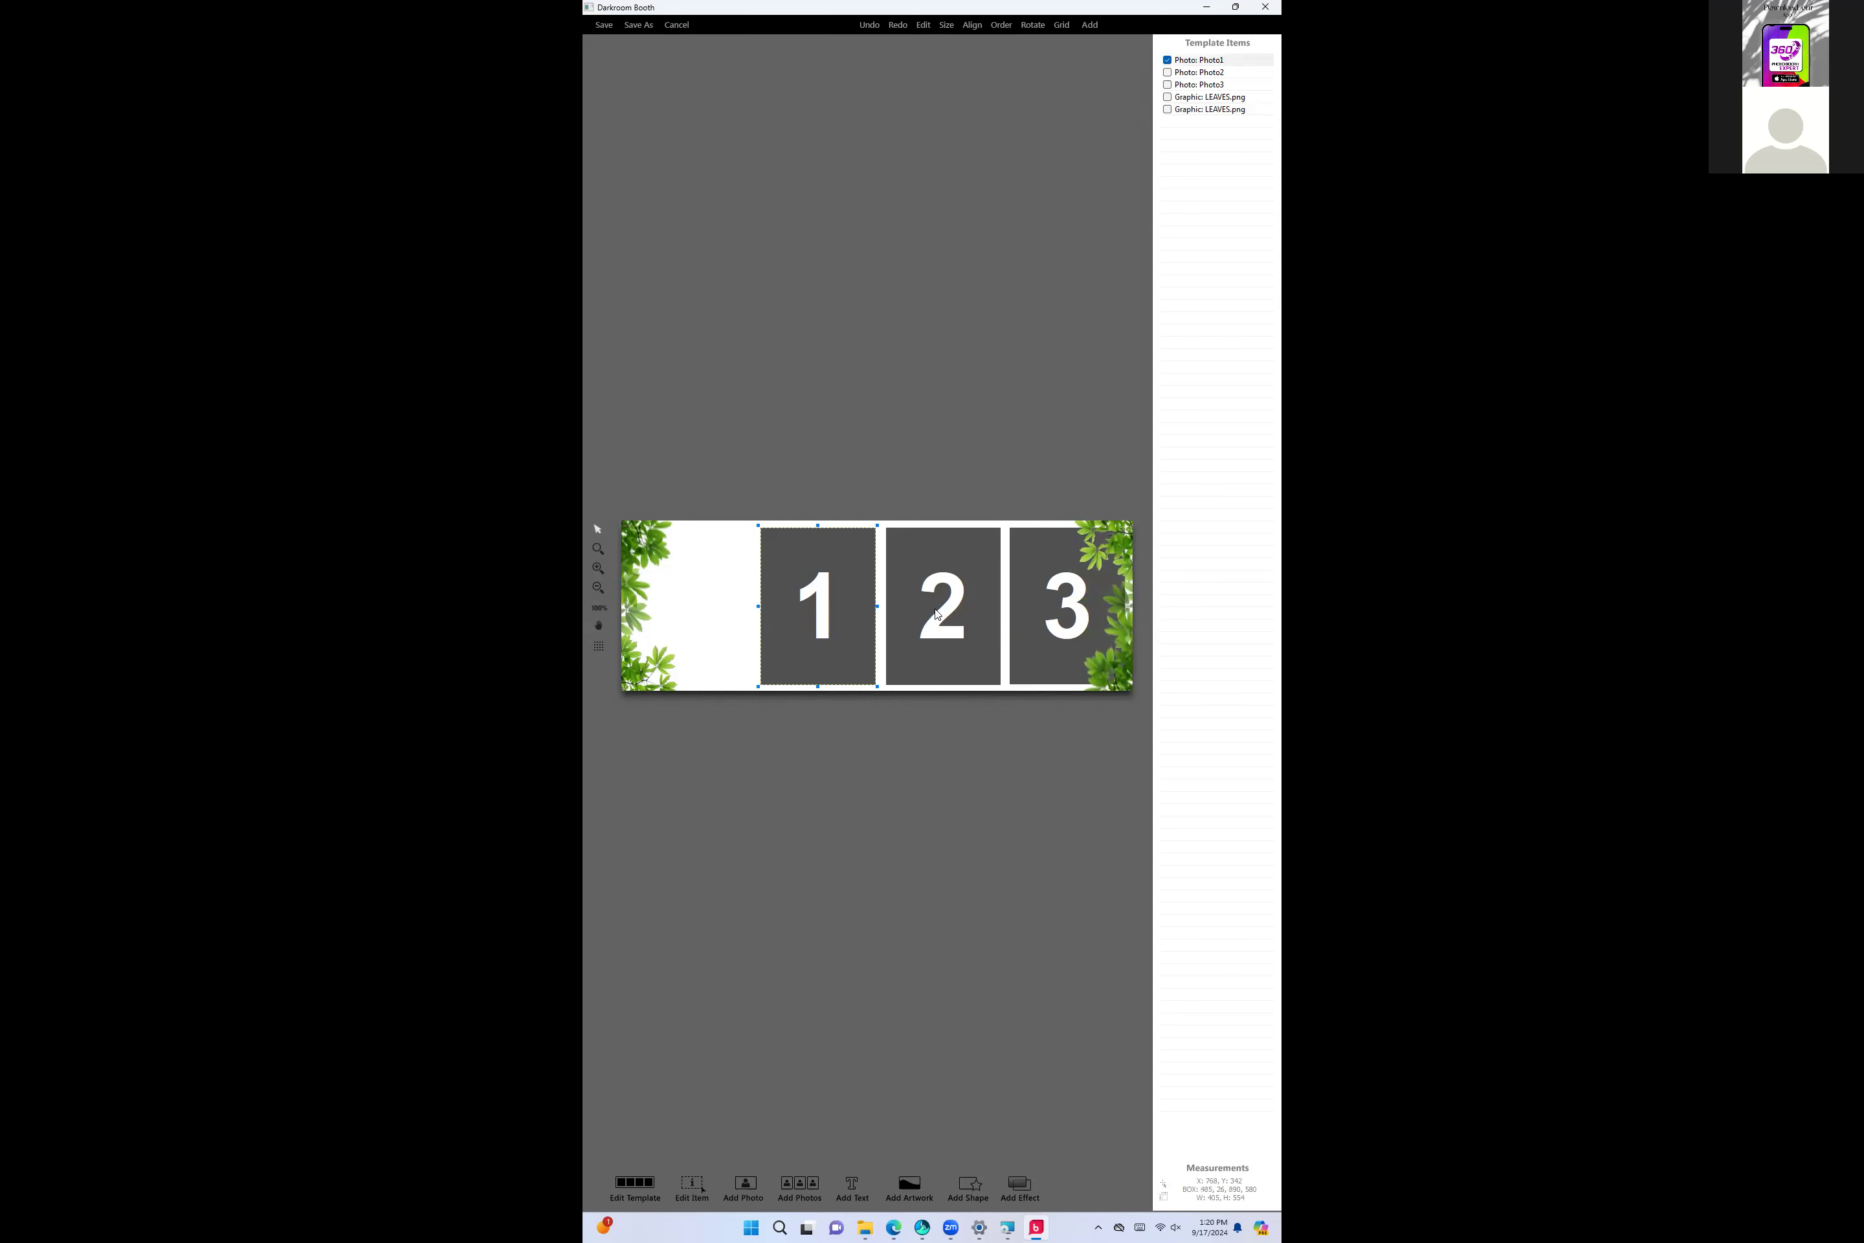
pyautogui.click(955, 609)
pyautogui.press('Left')
pyautogui.press('Left')
pyautogui.press('Left')
pyautogui.press('Left')
pyautogui.press('Left')
pyautogui.press('Left')
pyautogui.press('Left')
pyautogui.press('Left')
pyautogui.press('Left')
pyautogui.press('Left')
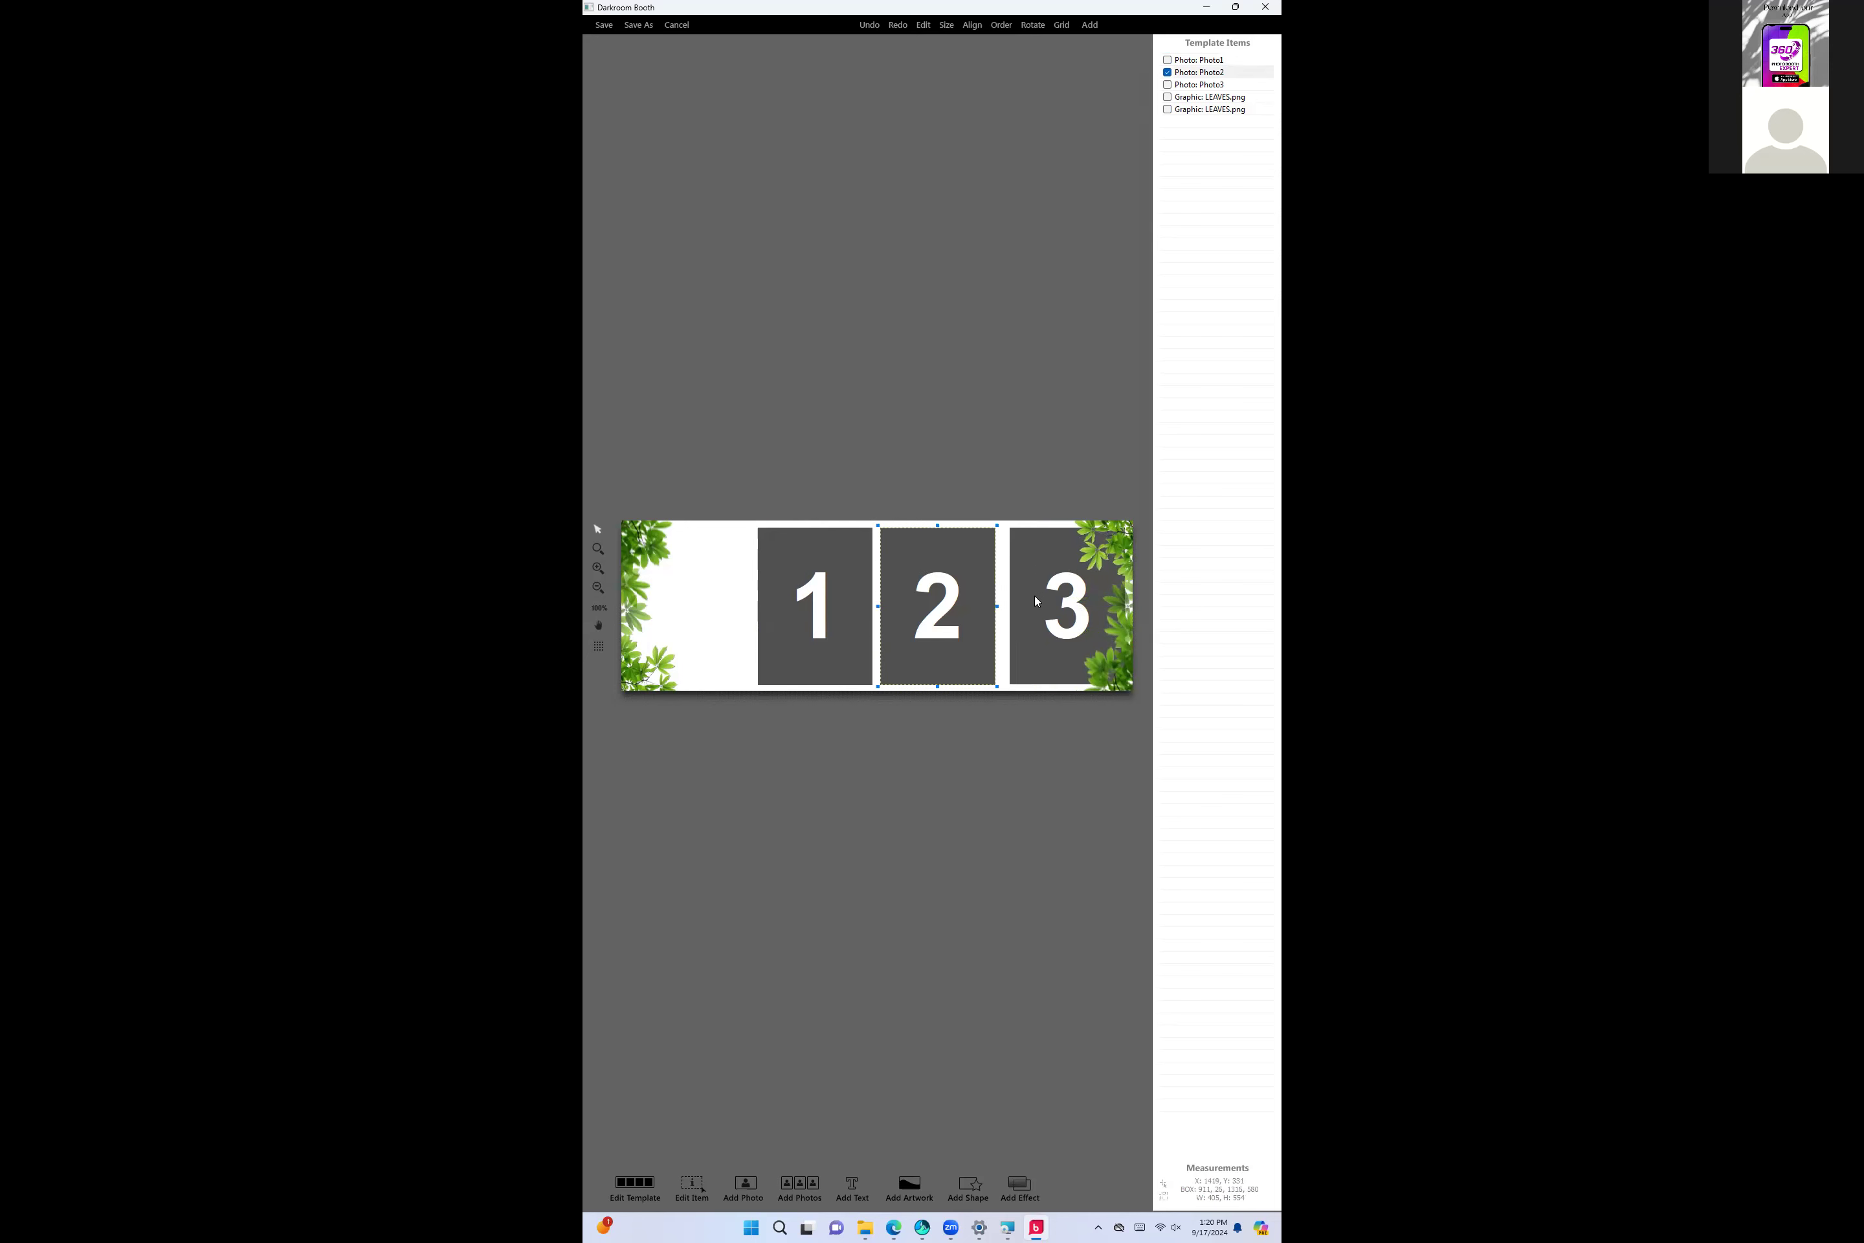
pyautogui.click(1043, 600)
pyautogui.press('Left')
pyautogui.press('Left')
pyautogui.press('Left')
pyautogui.press('Left')
pyautogui.press('Left')
pyautogui.press('Left')
pyautogui.press('Left')
pyautogui.press('Left')
pyautogui.press('Left')
pyautogui.press('Left')
pyautogui.press('Left')
pyautogui.press('Left')
pyautogui.press('Left')
pyautogui.press('Left')
pyautogui.press('Left')
pyautogui.press('Left')
pyautogui.press('Left')
pyautogui.press('Left')
pyautogui.press('Left')
pyautogui.press('Left')
pyautogui.press('Left')
pyautogui.press('Left')
pyautogui.press('Left')
pyautogui.press('Left')
pyautogui.press('Left')
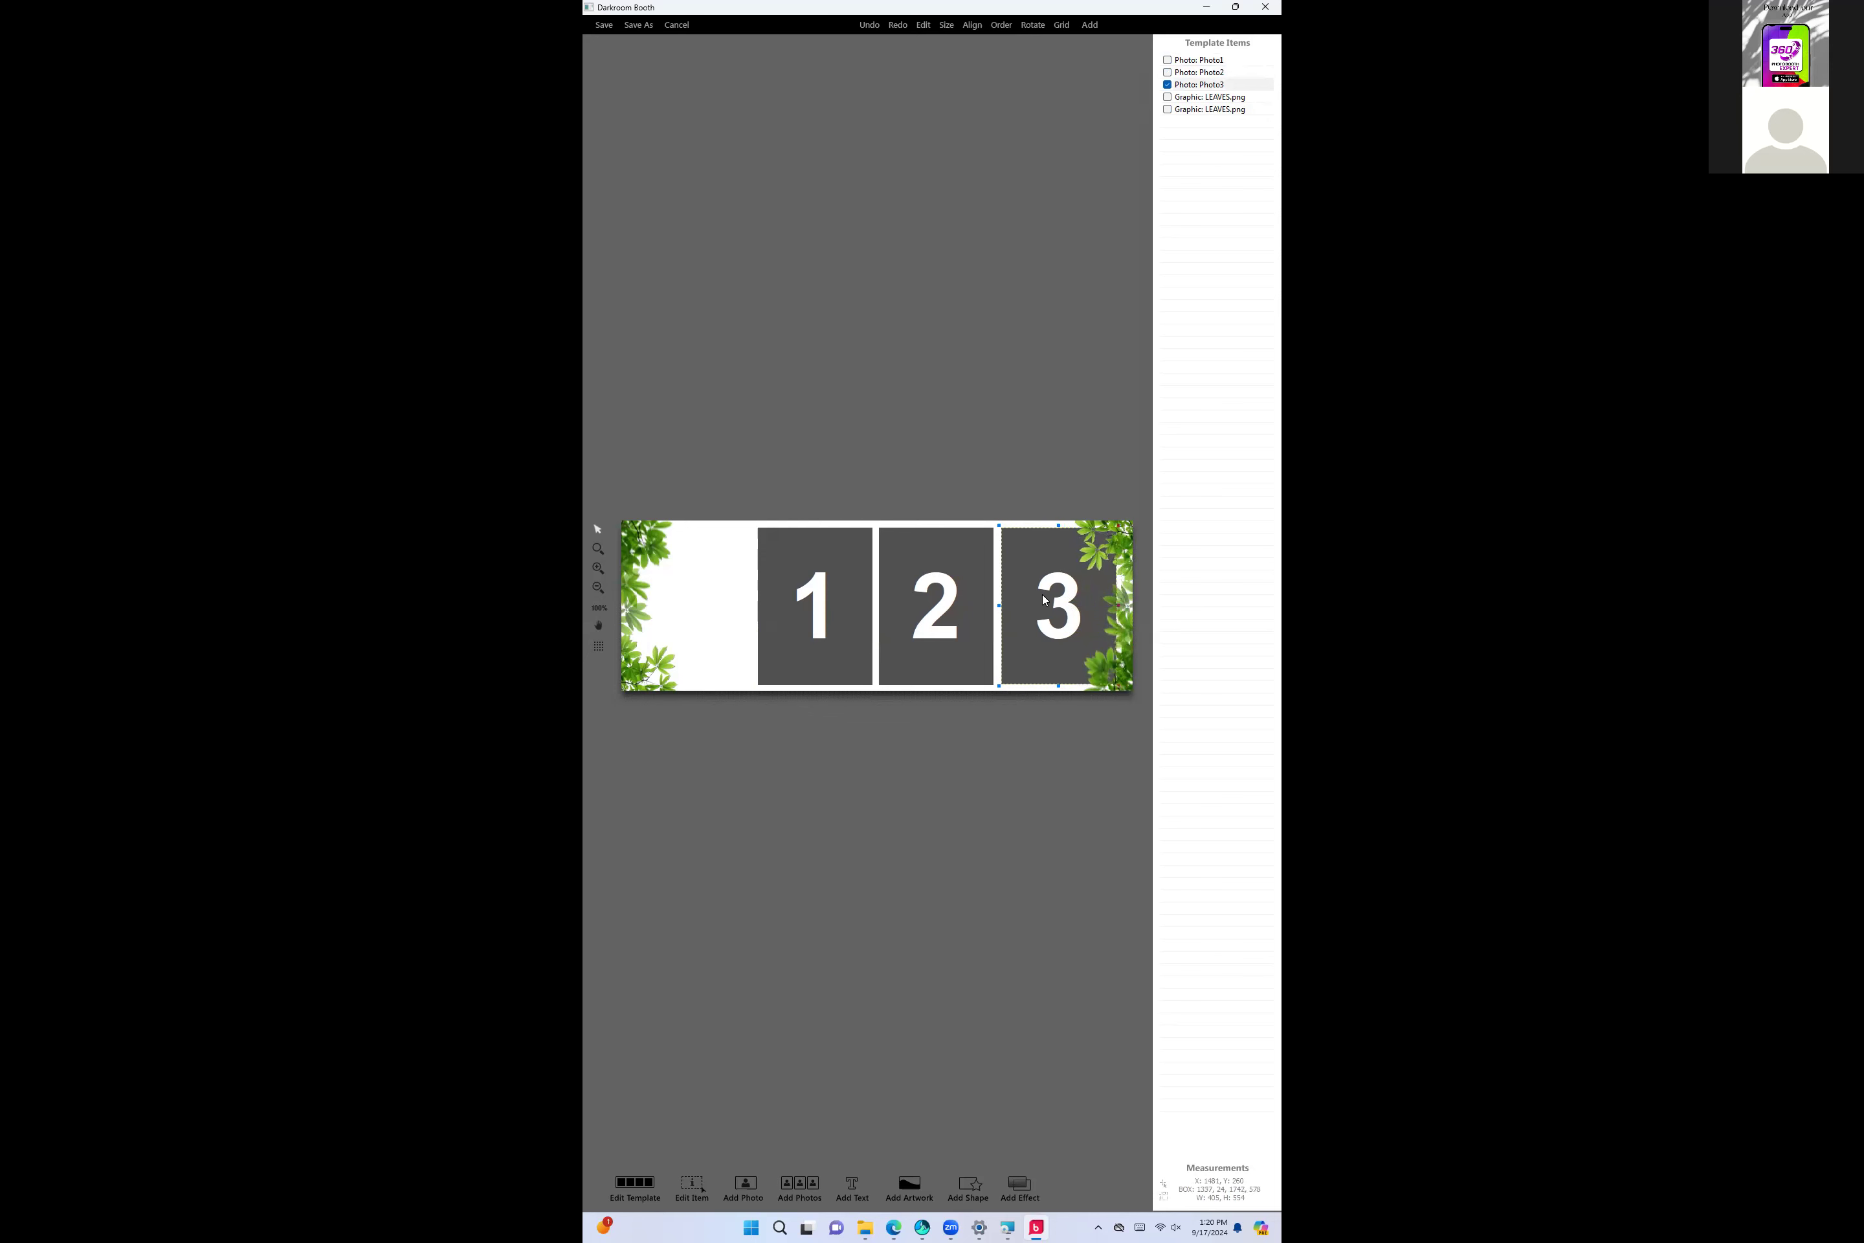
# Add size-14 text reading HAPPY / EARTH / DAY on three lines with single spacing
pyautogui.click(852, 1186)
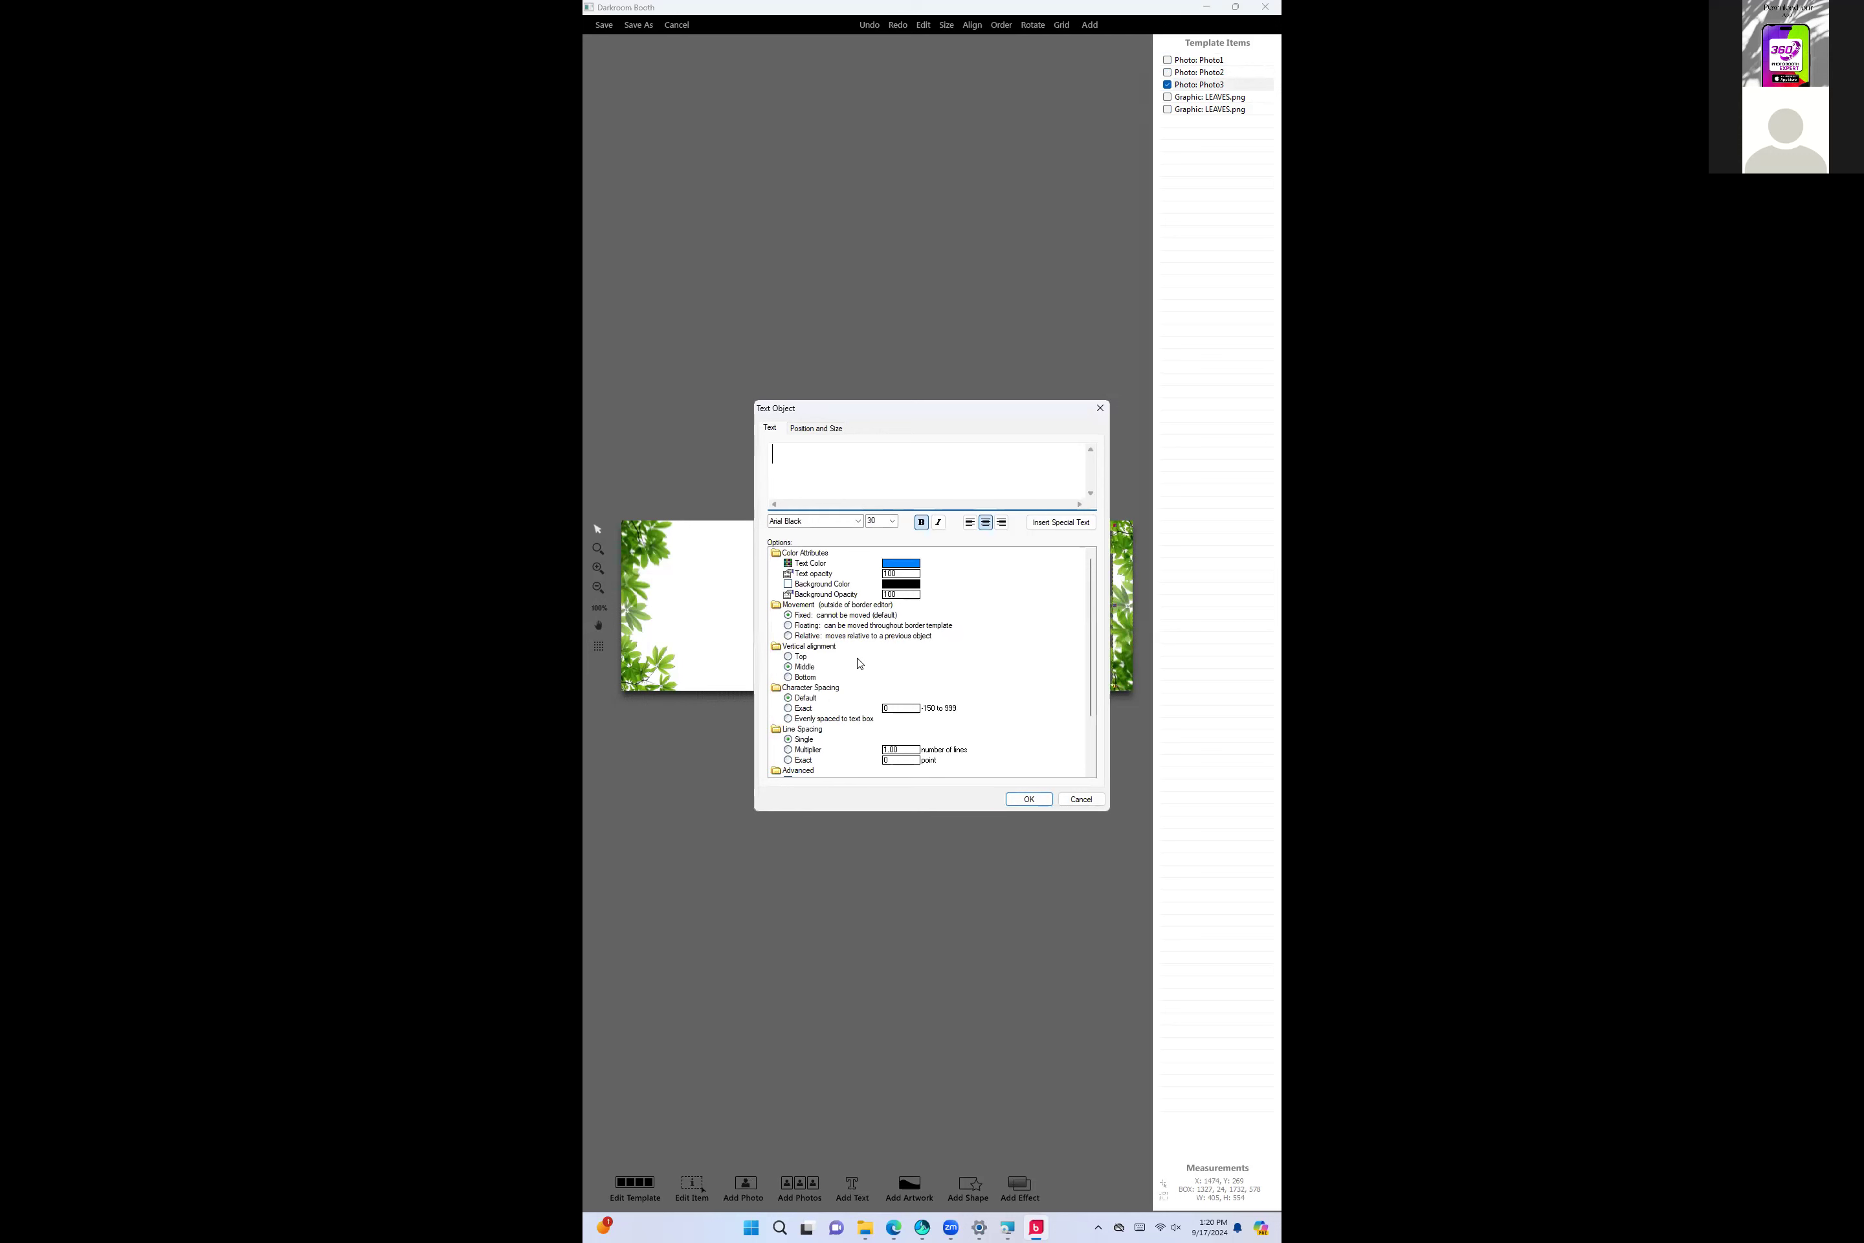
pyautogui.write('HAPPY')
pyautogui.press('Return')
pyautogui.write('EARTH')
pyautogui.press('Return')
pyautogui.write('DAY')
pyautogui.click(886, 524)
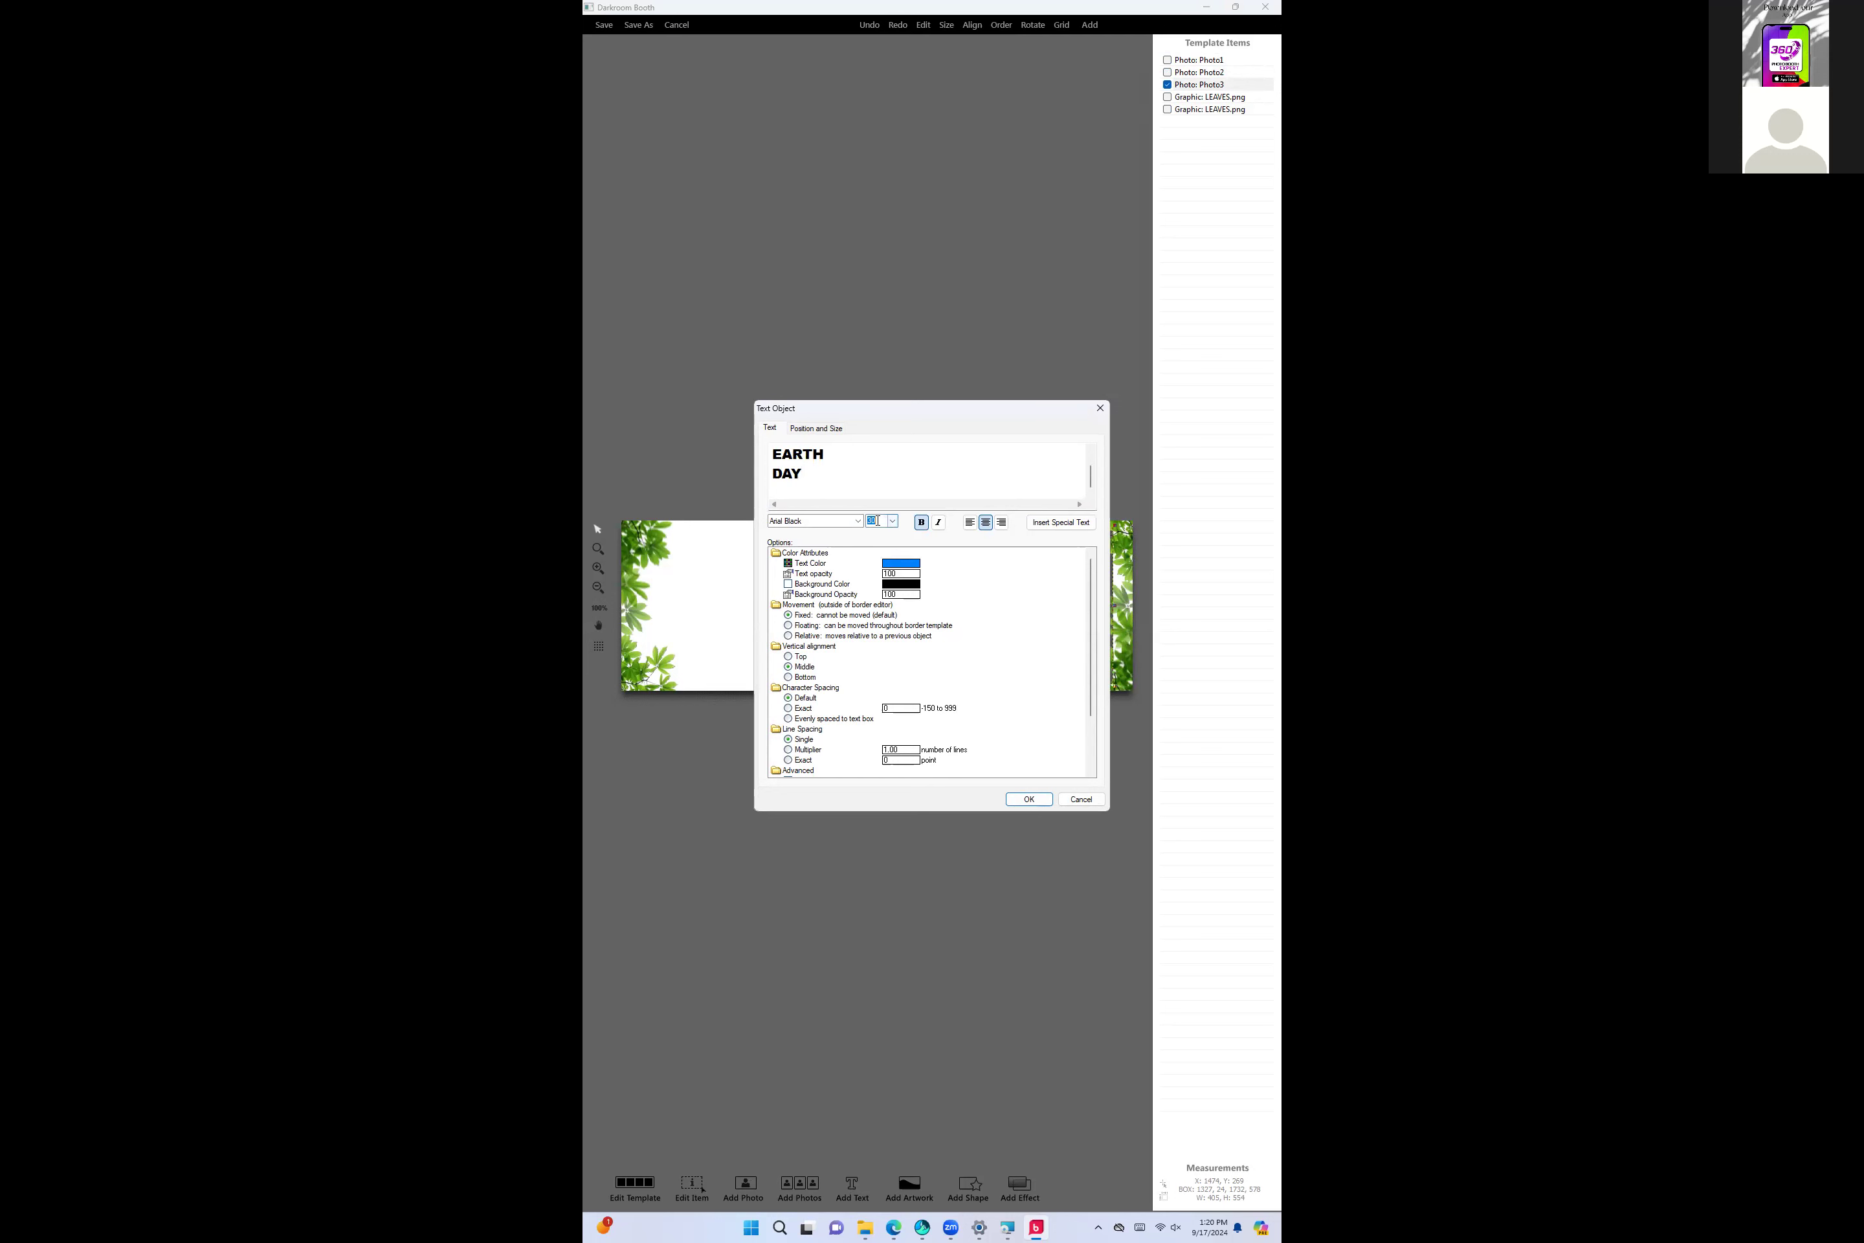
pyautogui.write('14')
pyautogui.click(788, 760)
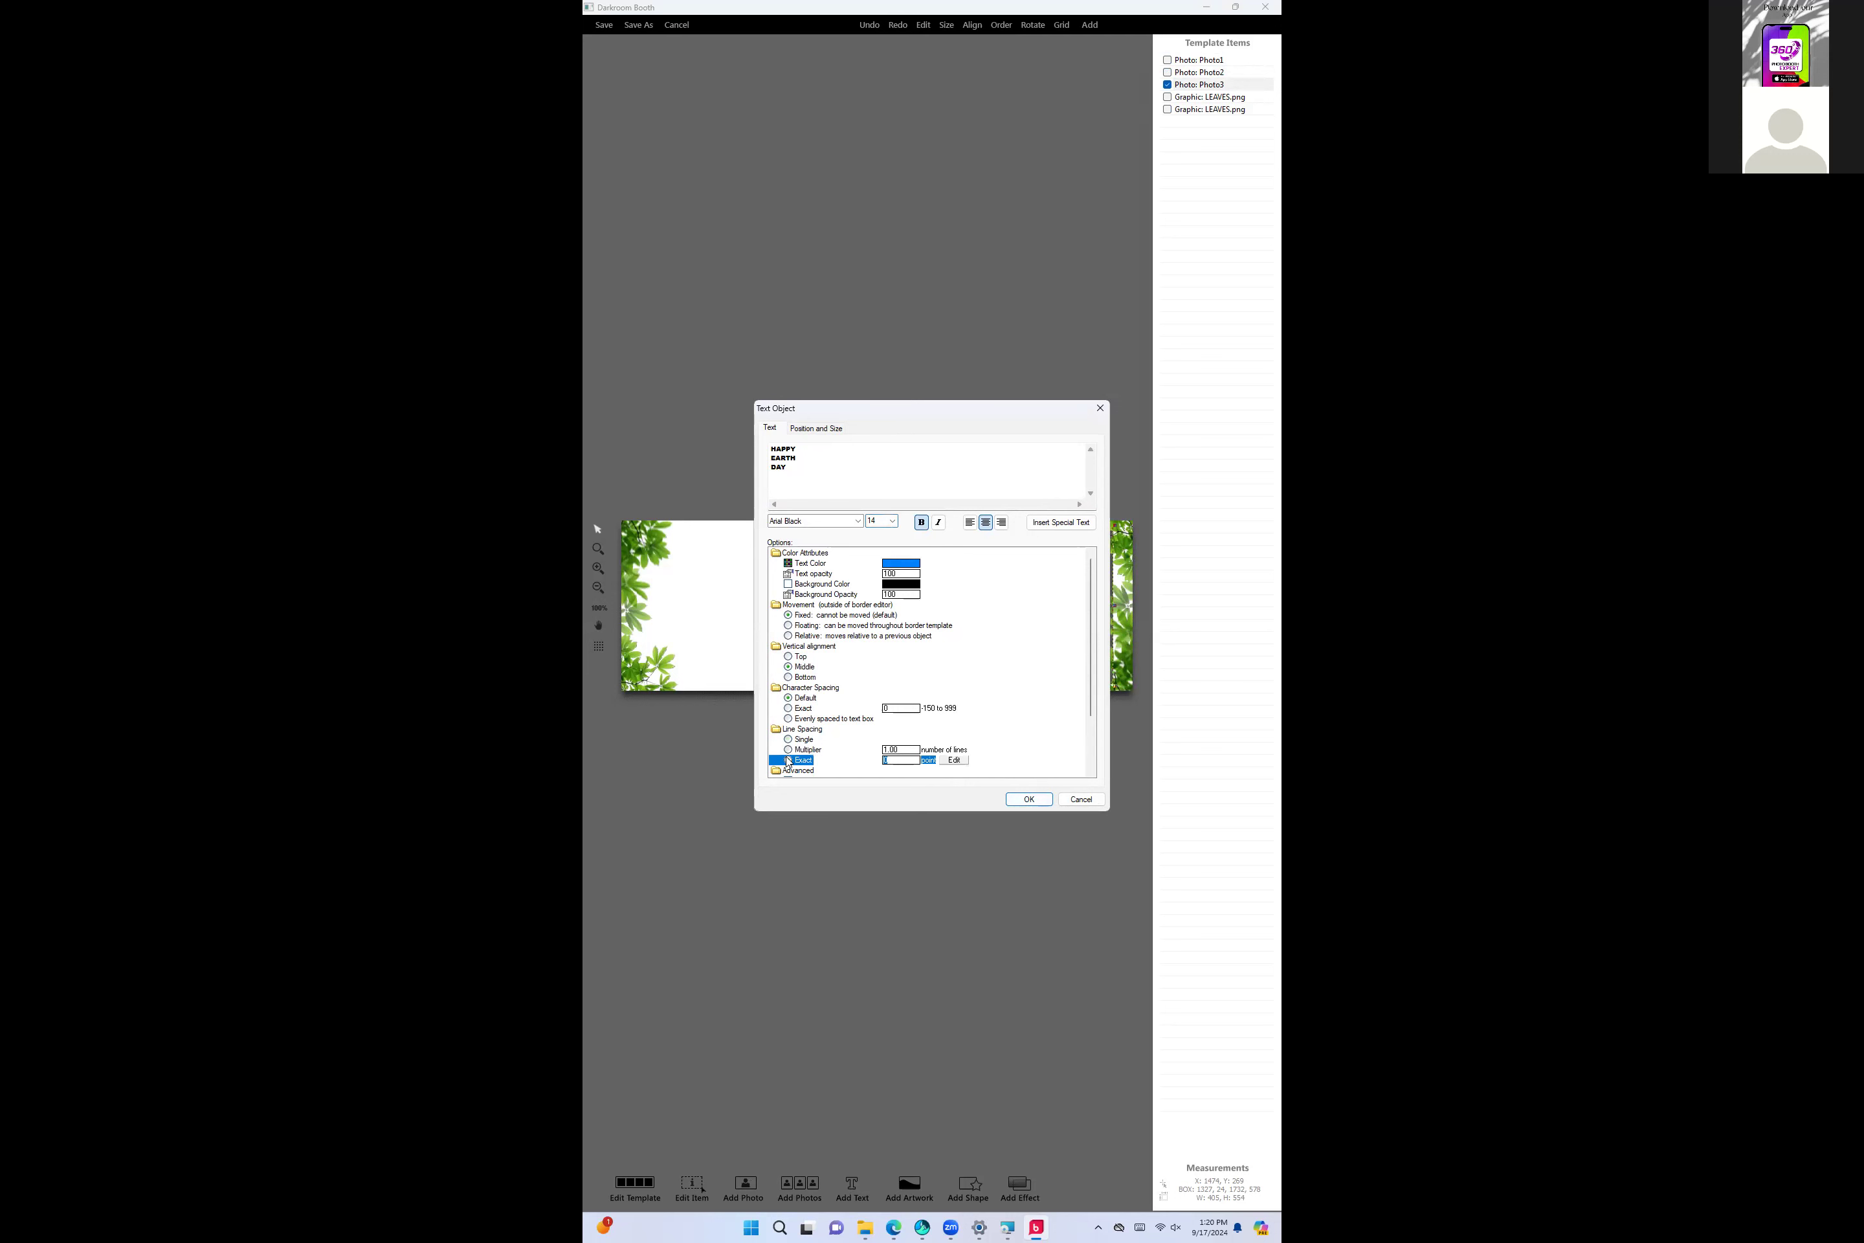
pyautogui.click(788, 739)
pyautogui.click(1029, 799)
# Move the HAPPY EARTH DAY text left of photo panel 1 and resize it
pyautogui.moveTo(834, 628); pyautogui.dragTo(714, 629)
pyautogui.scroll(5, 752, 635)
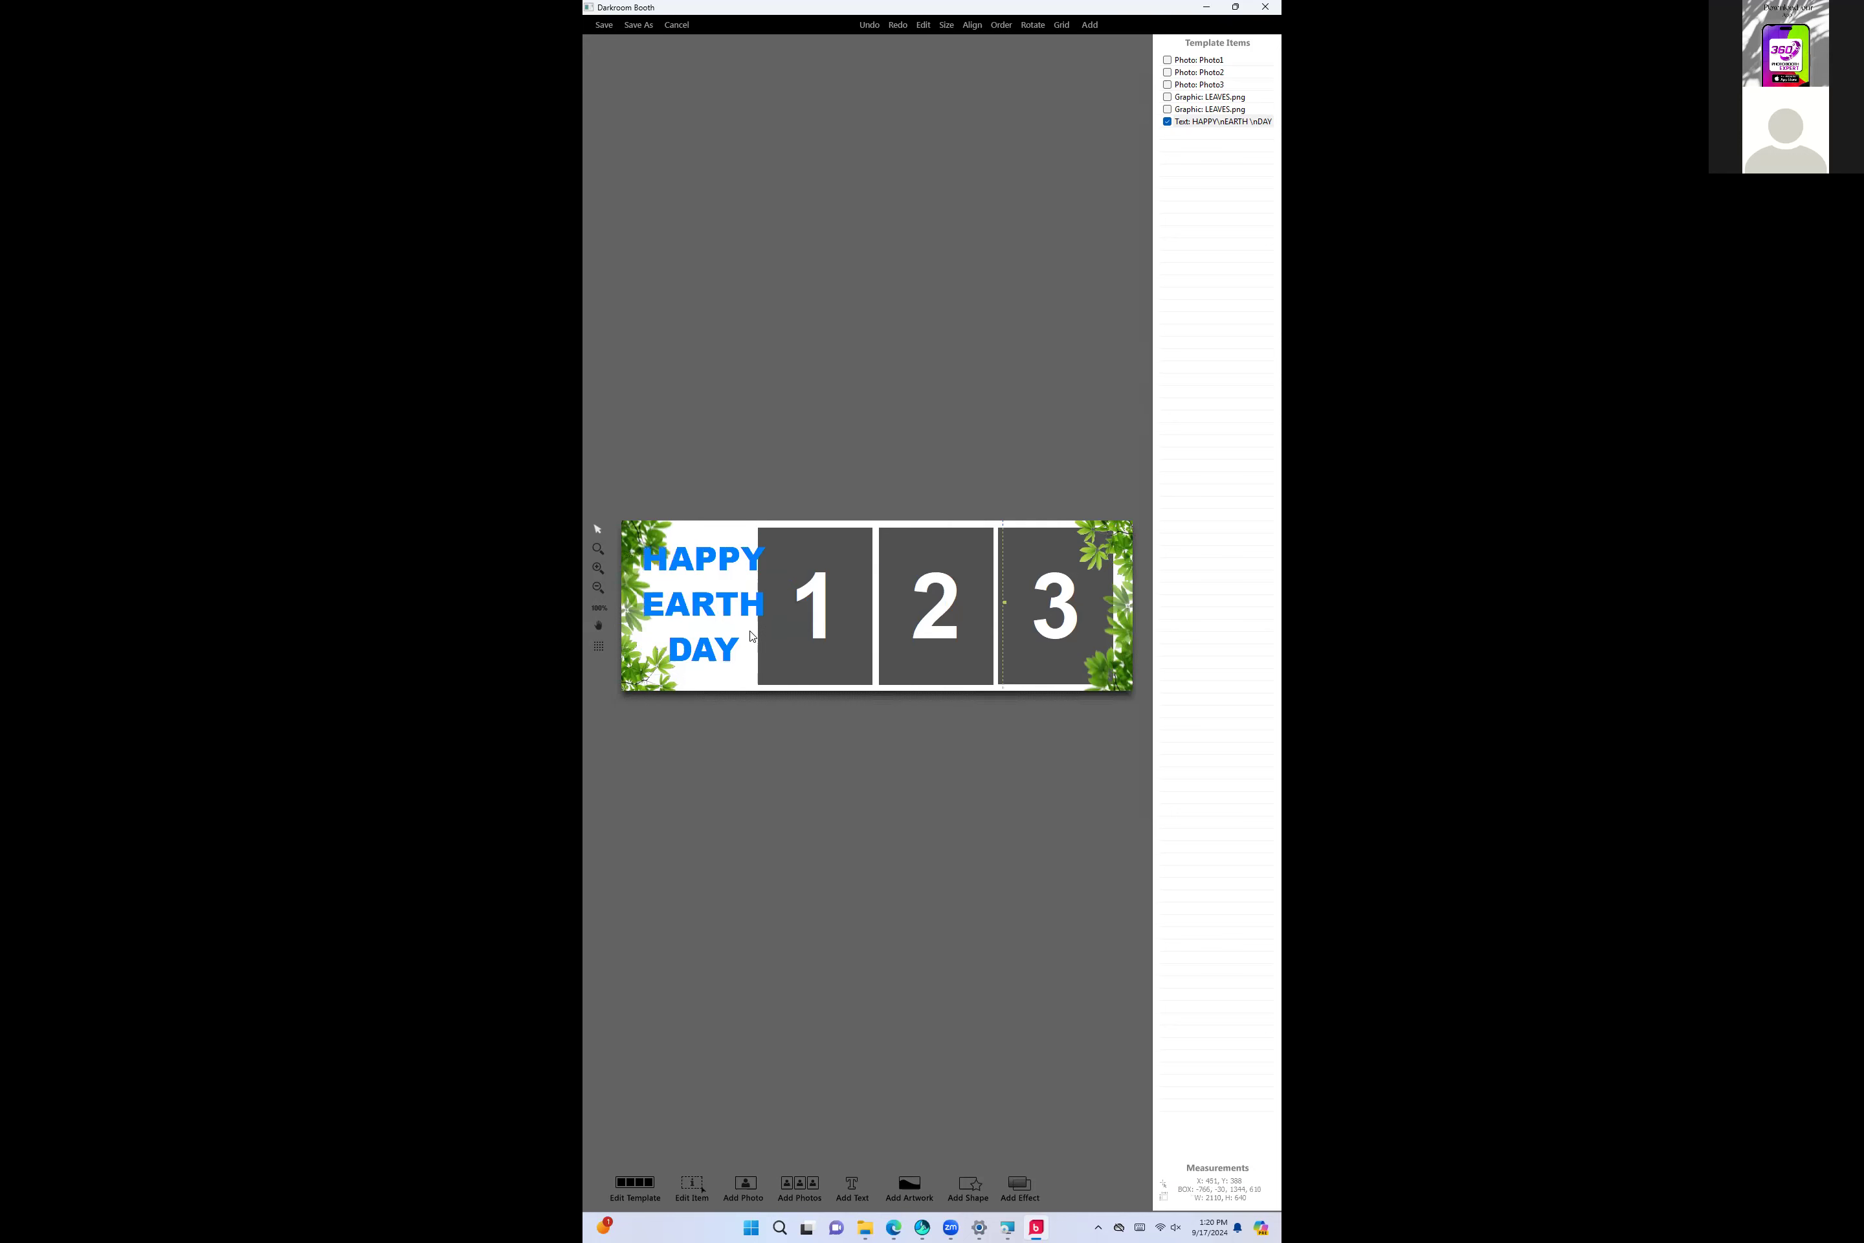
pyautogui.scroll(-2, 754, 603)
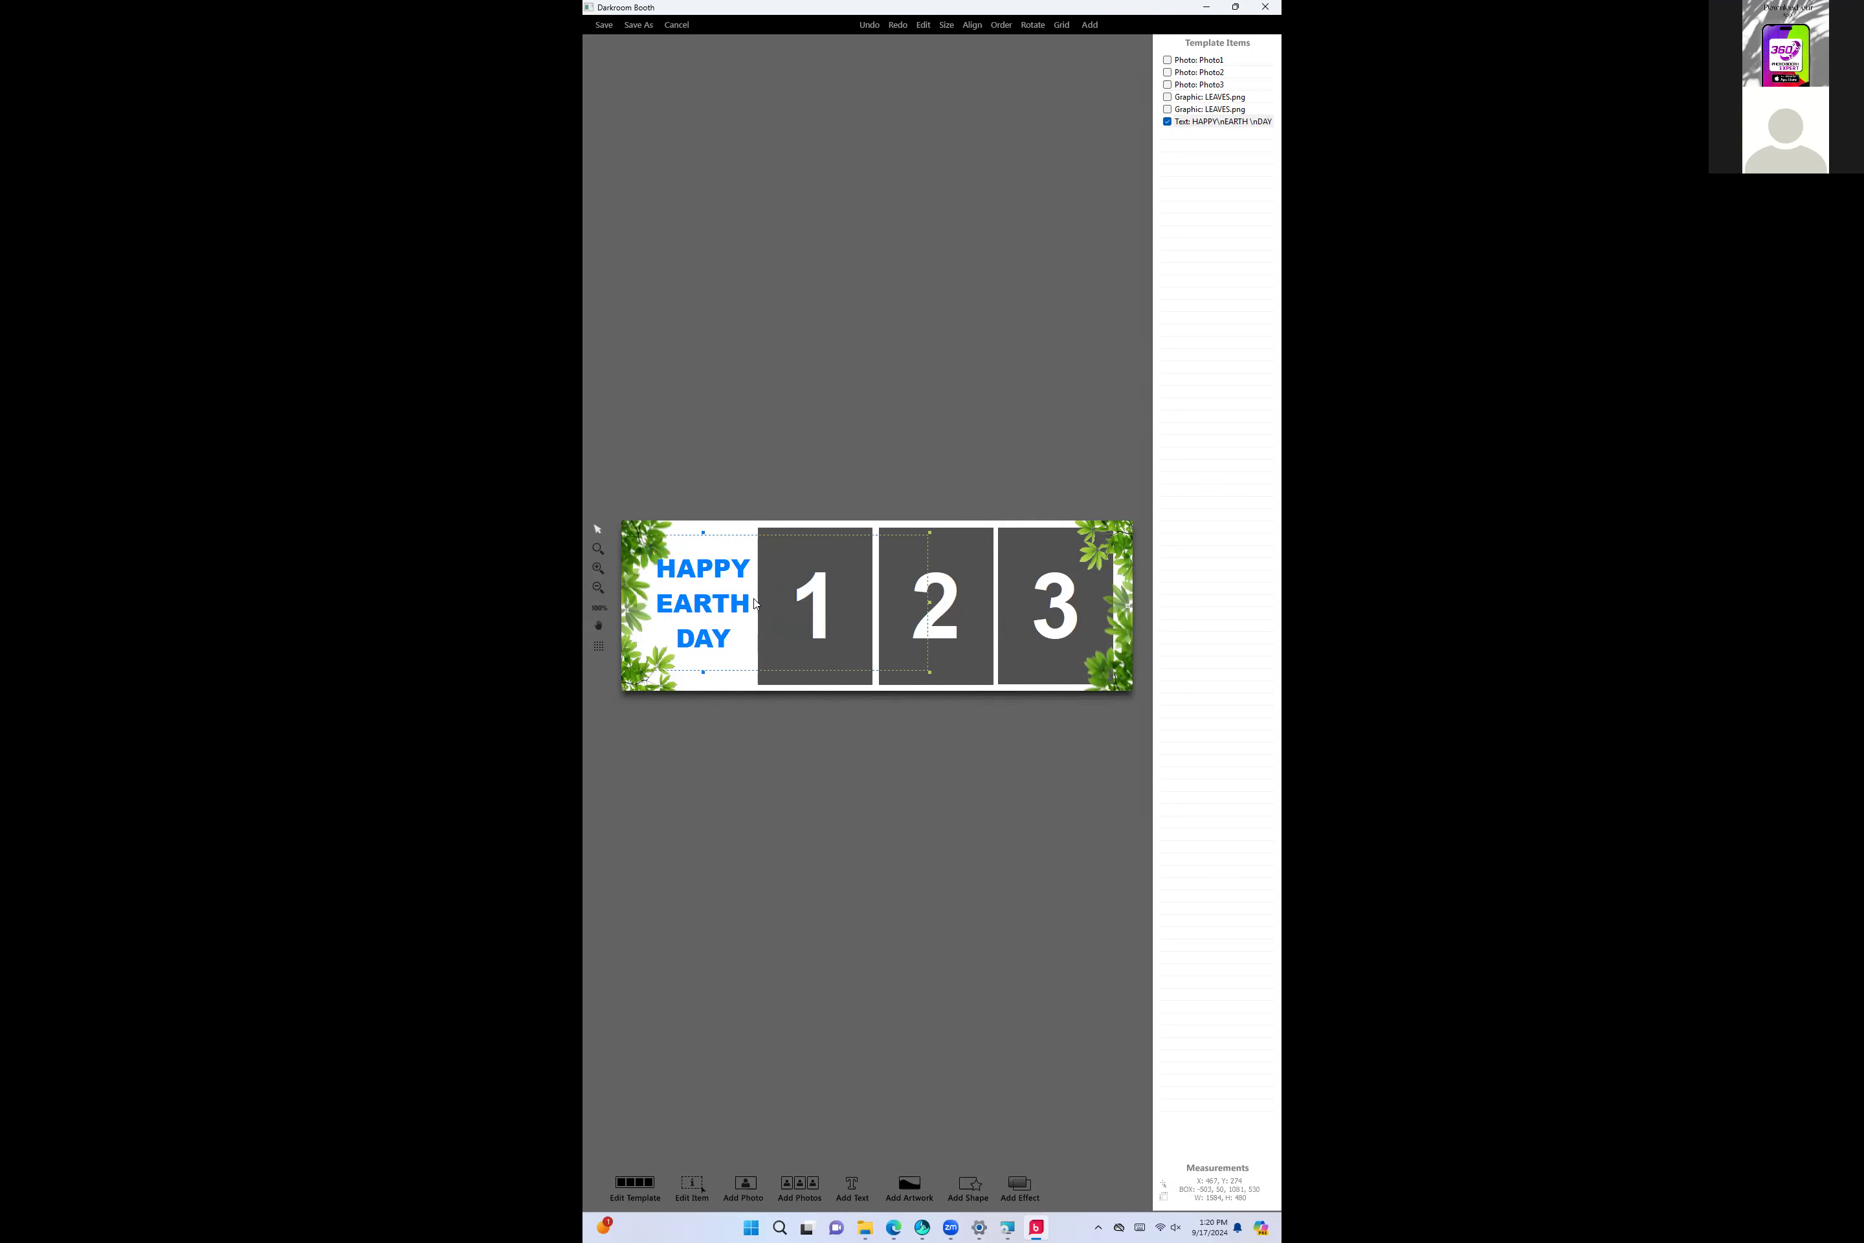
# Save the strip as a new template named LEAVES
pyautogui.click(638, 25)
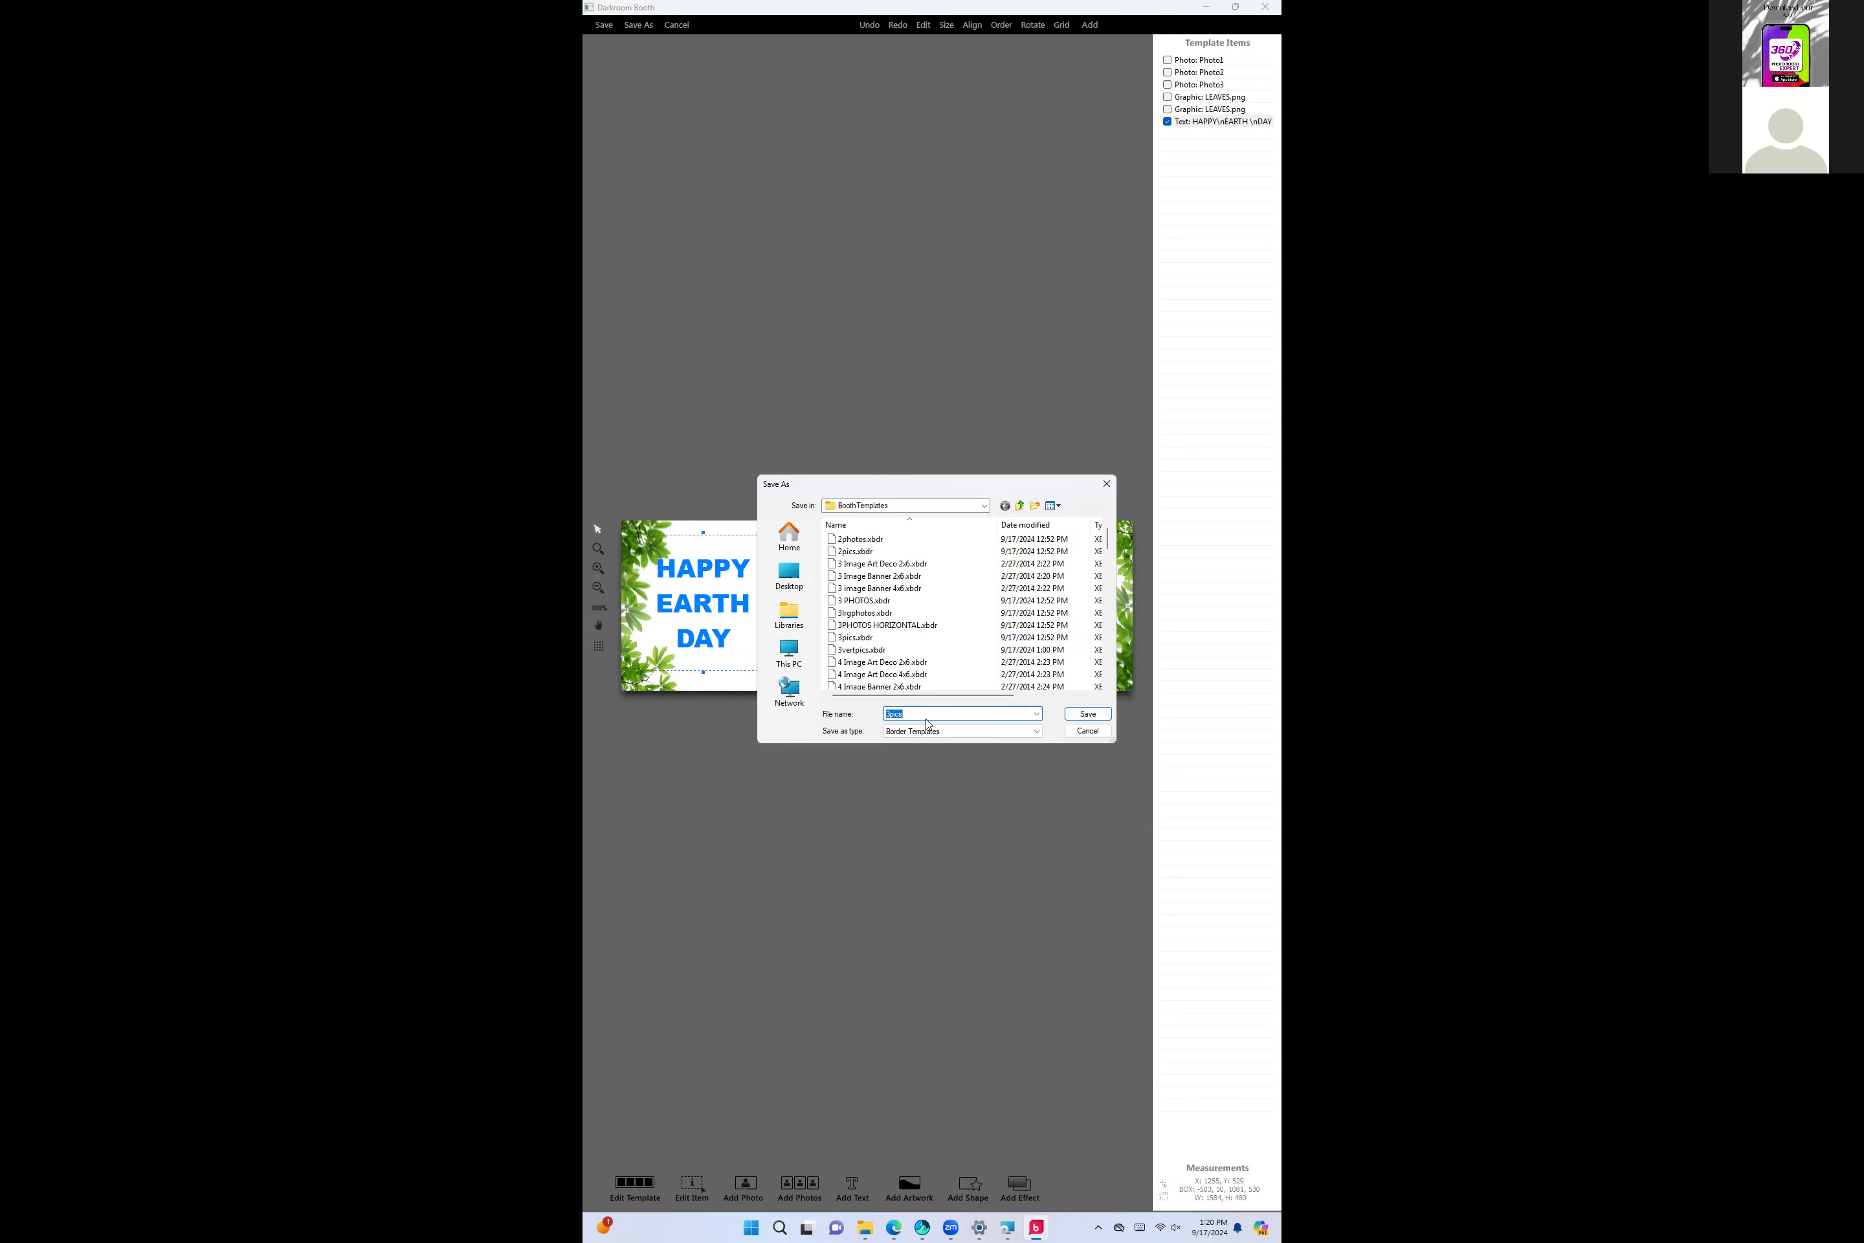
pyautogui.write('LEAVES')
pyautogui.click(1087, 713)
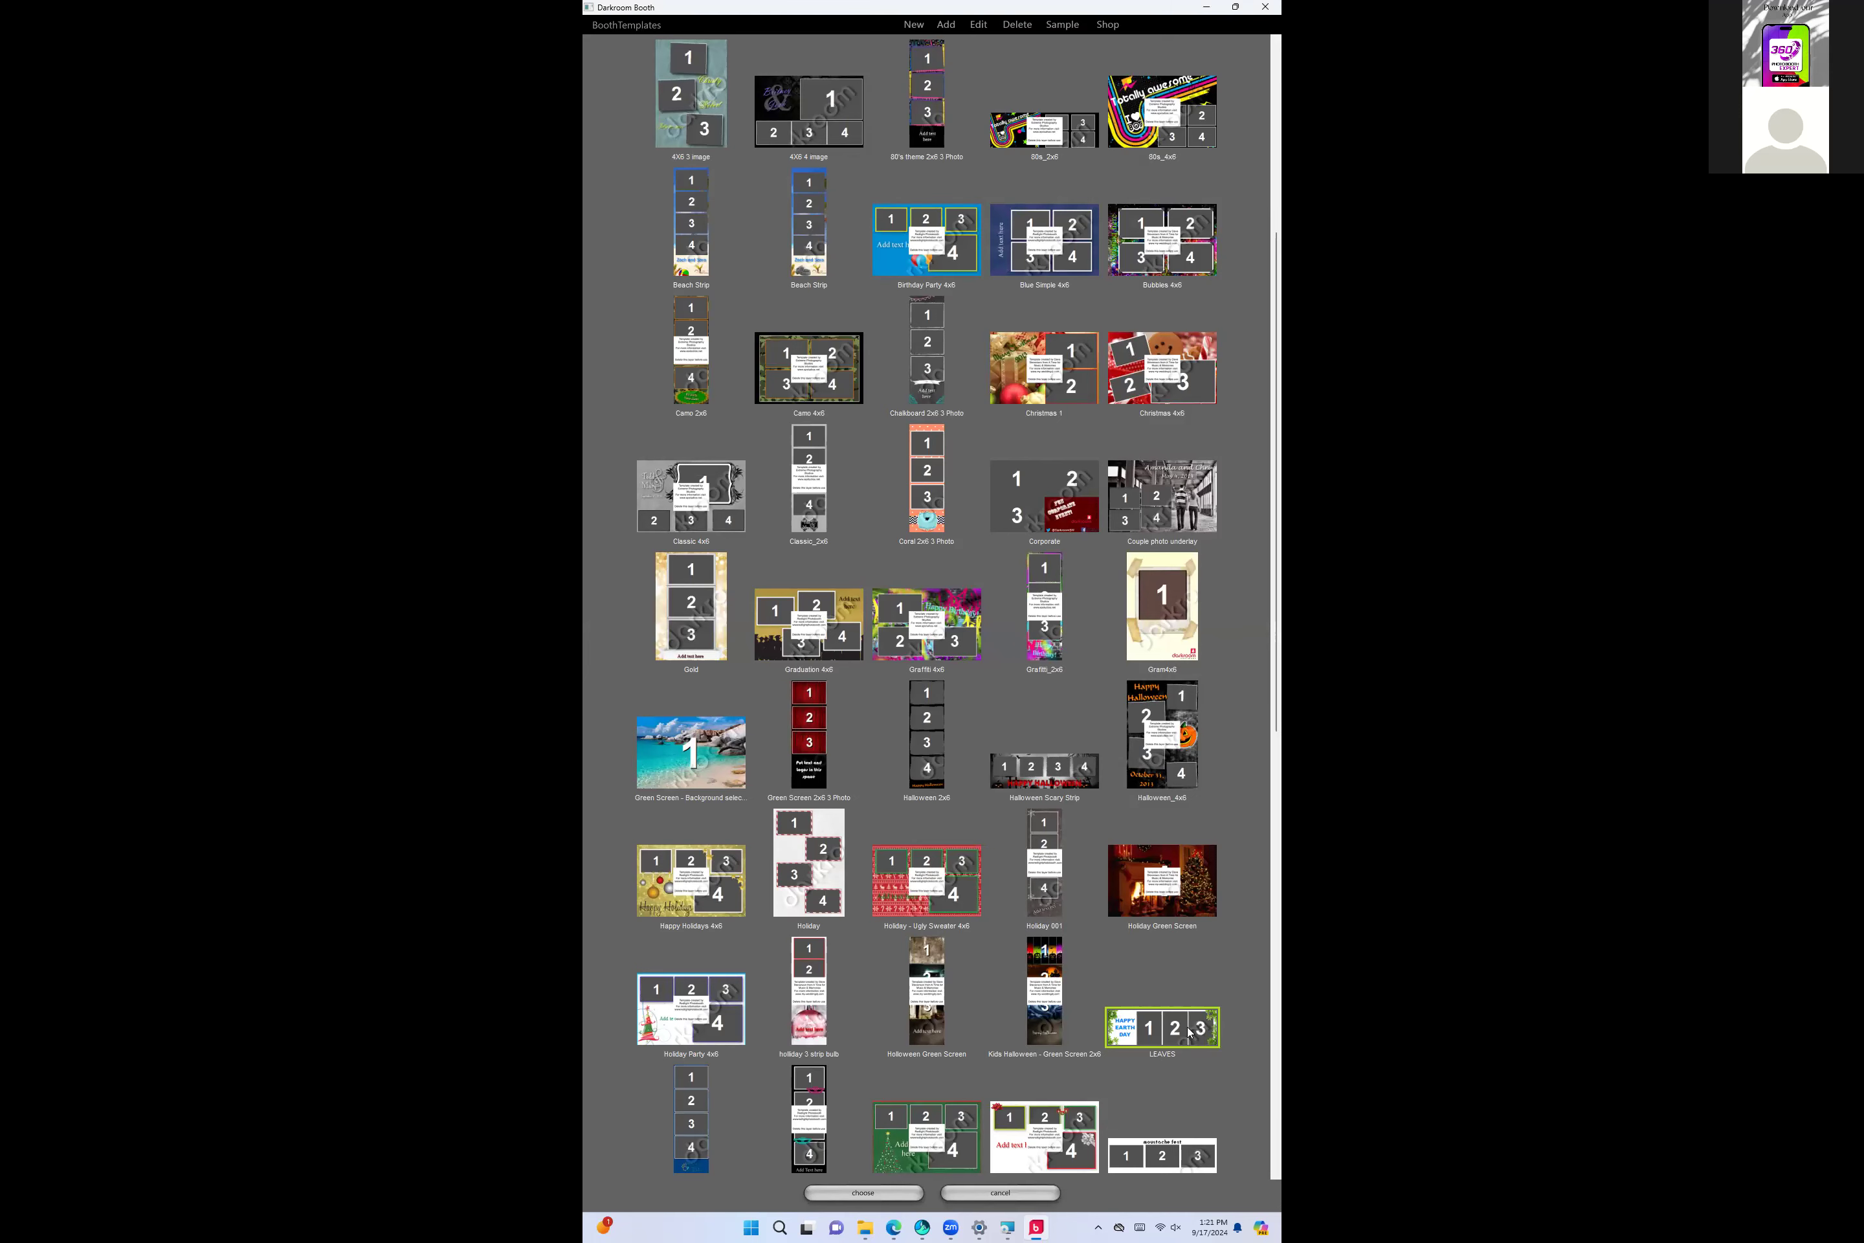
# Reopen the LEAVES template from the template grid for editing
pyautogui.scroll(5, 932, 874)
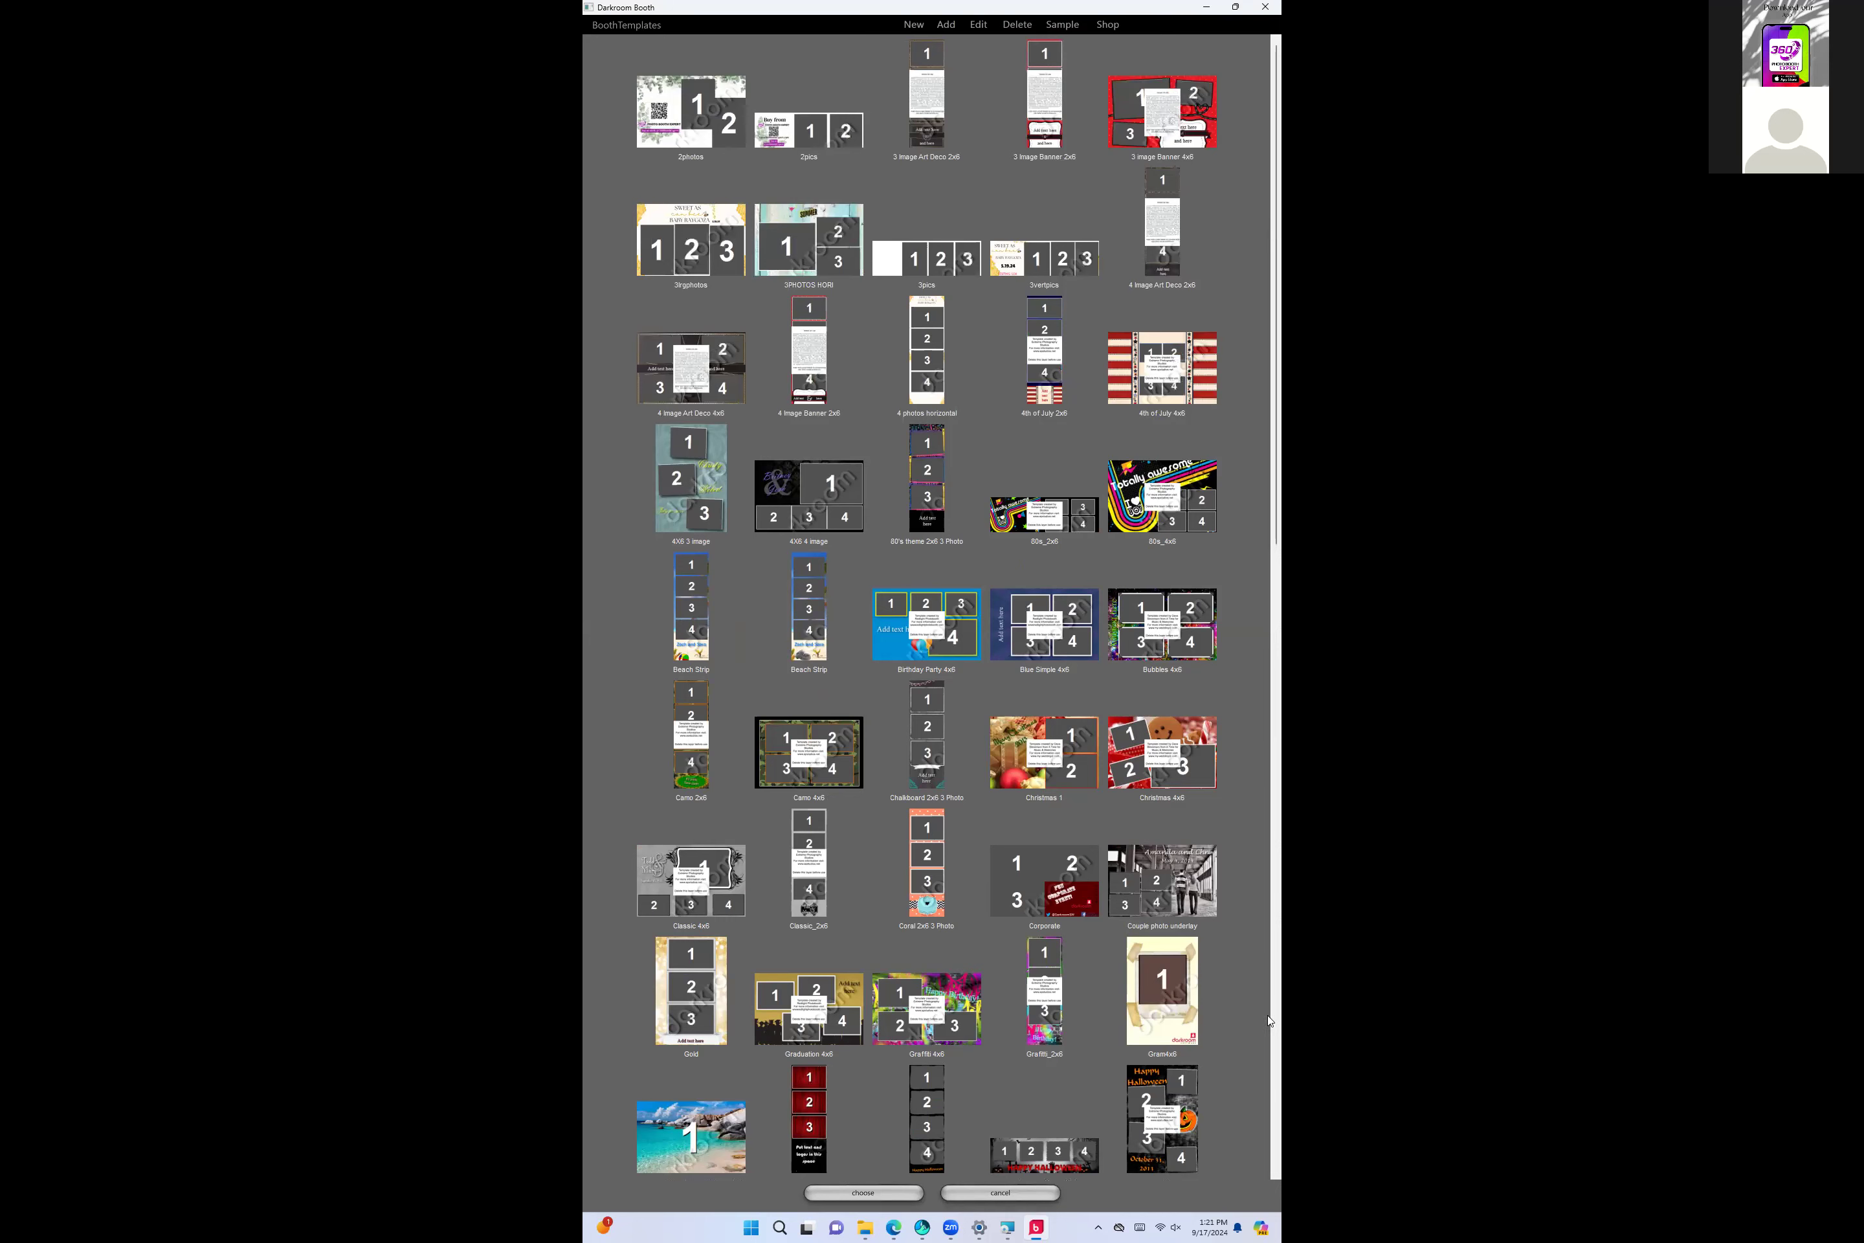
pyautogui.click(925, 265)
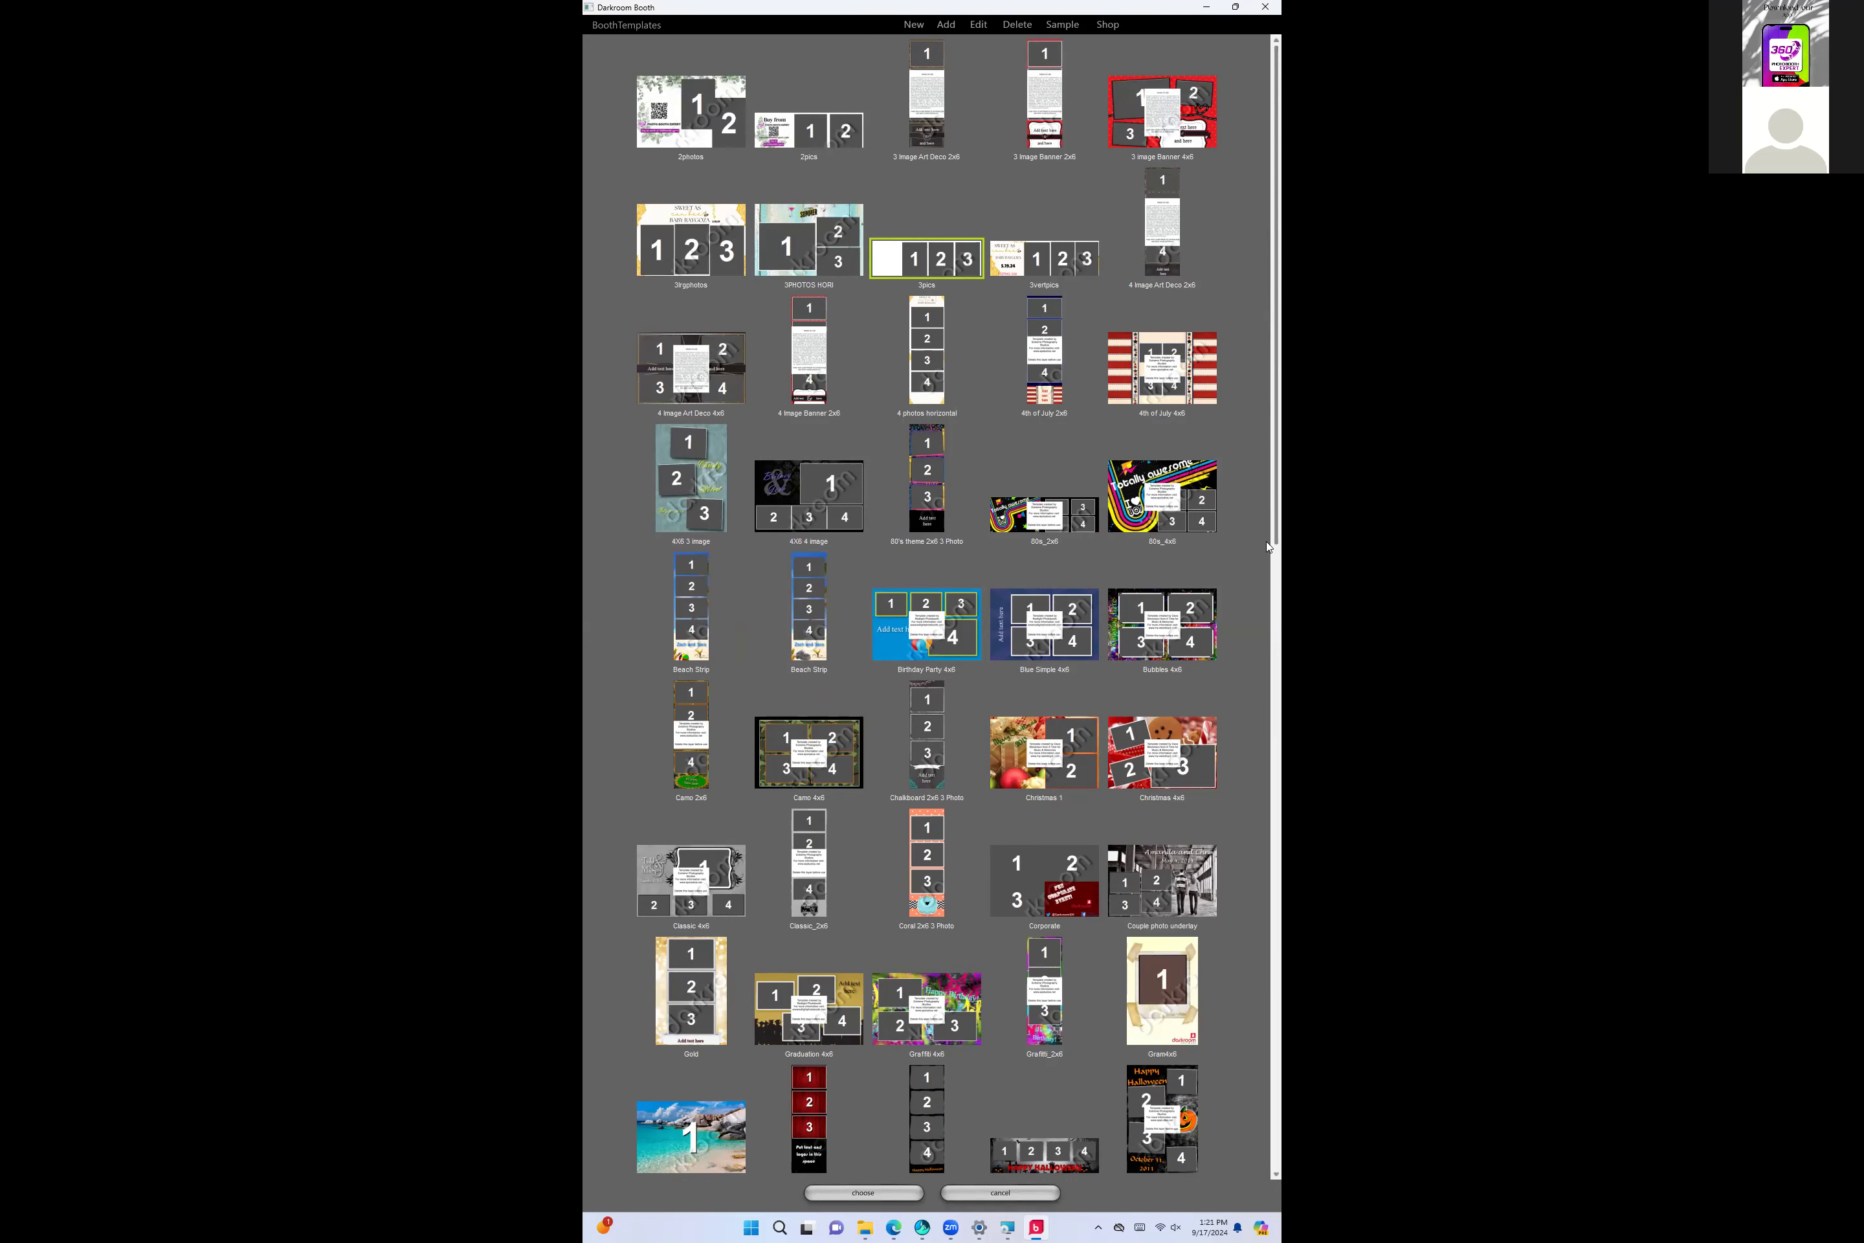
pyautogui.click(1278, 823)
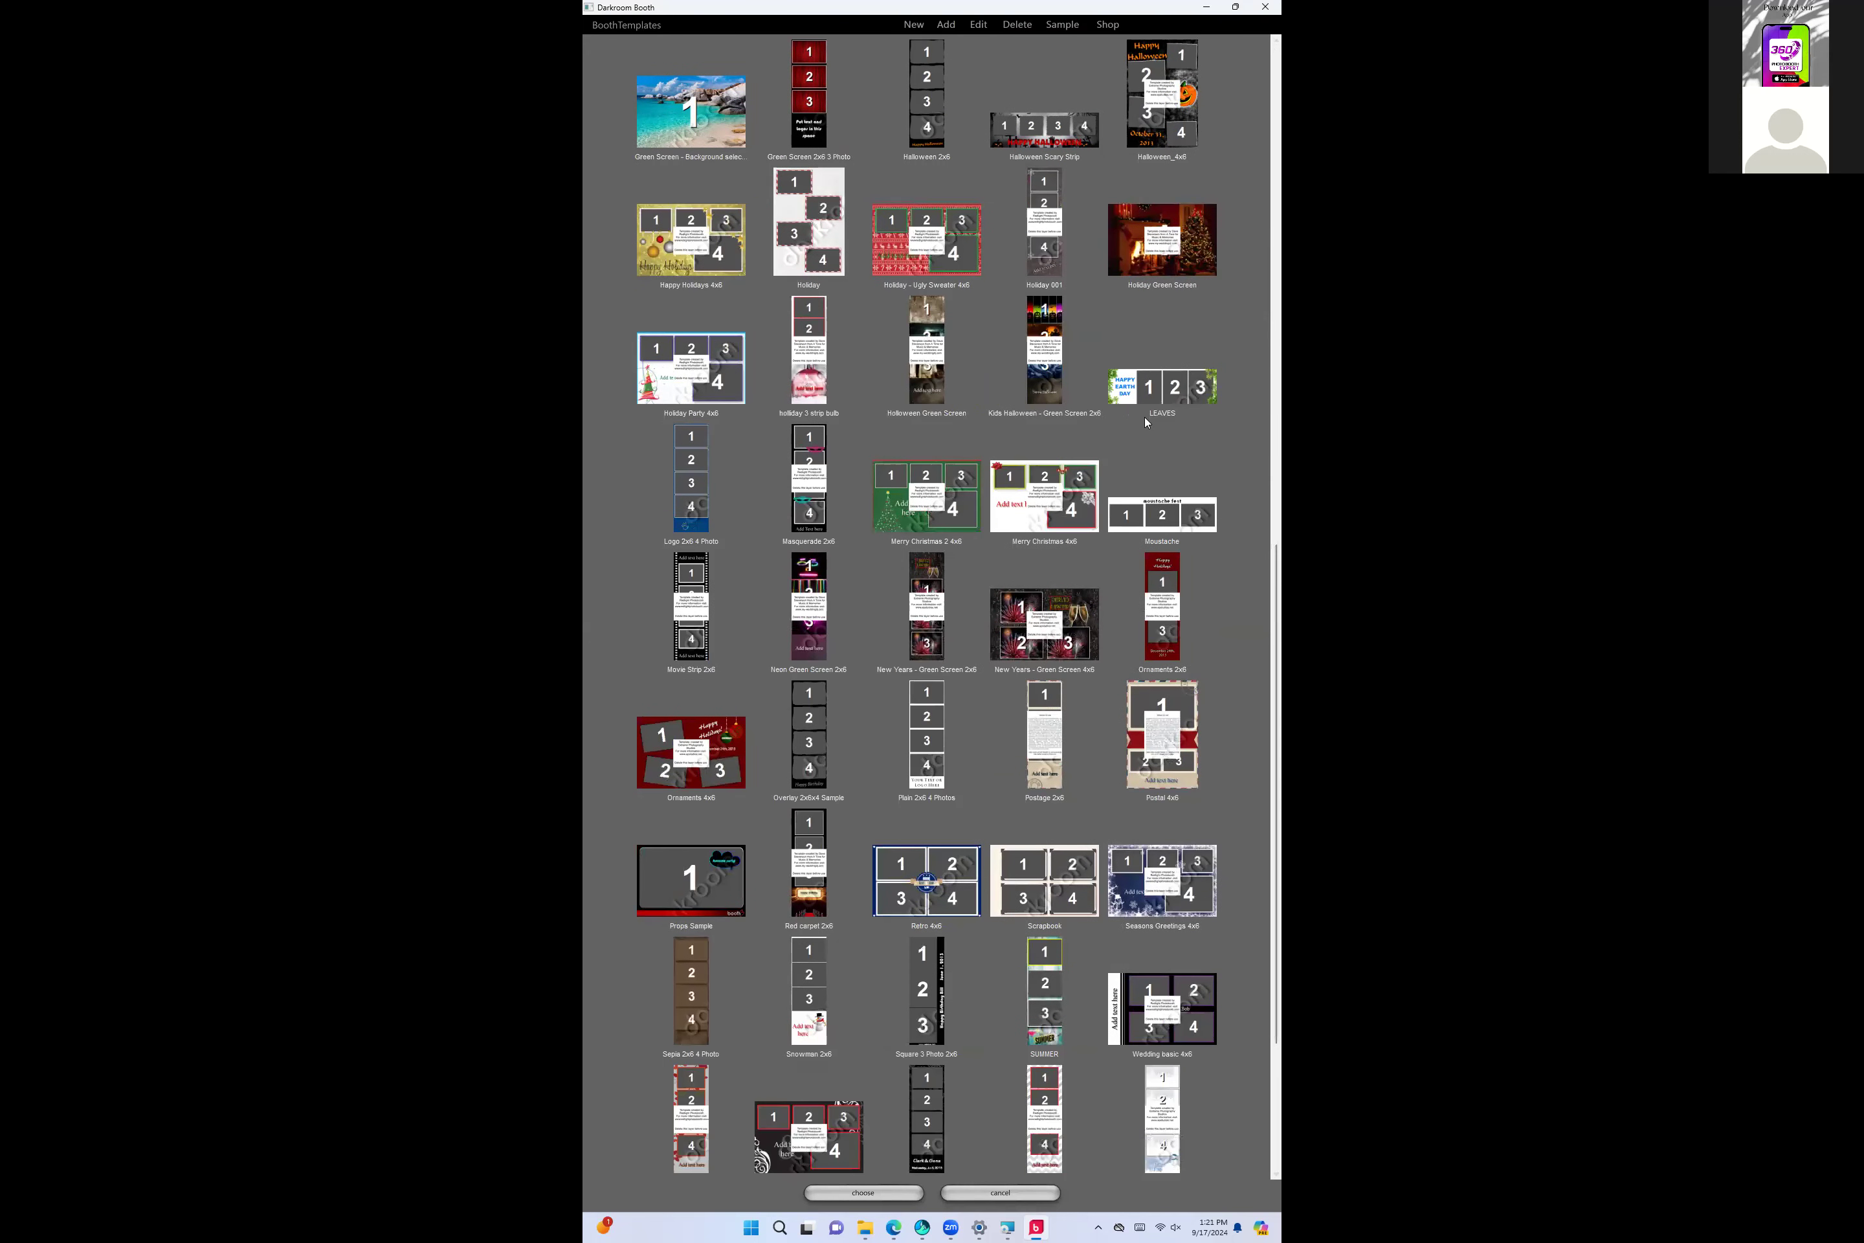
pyautogui.doubleClick(1157, 399)
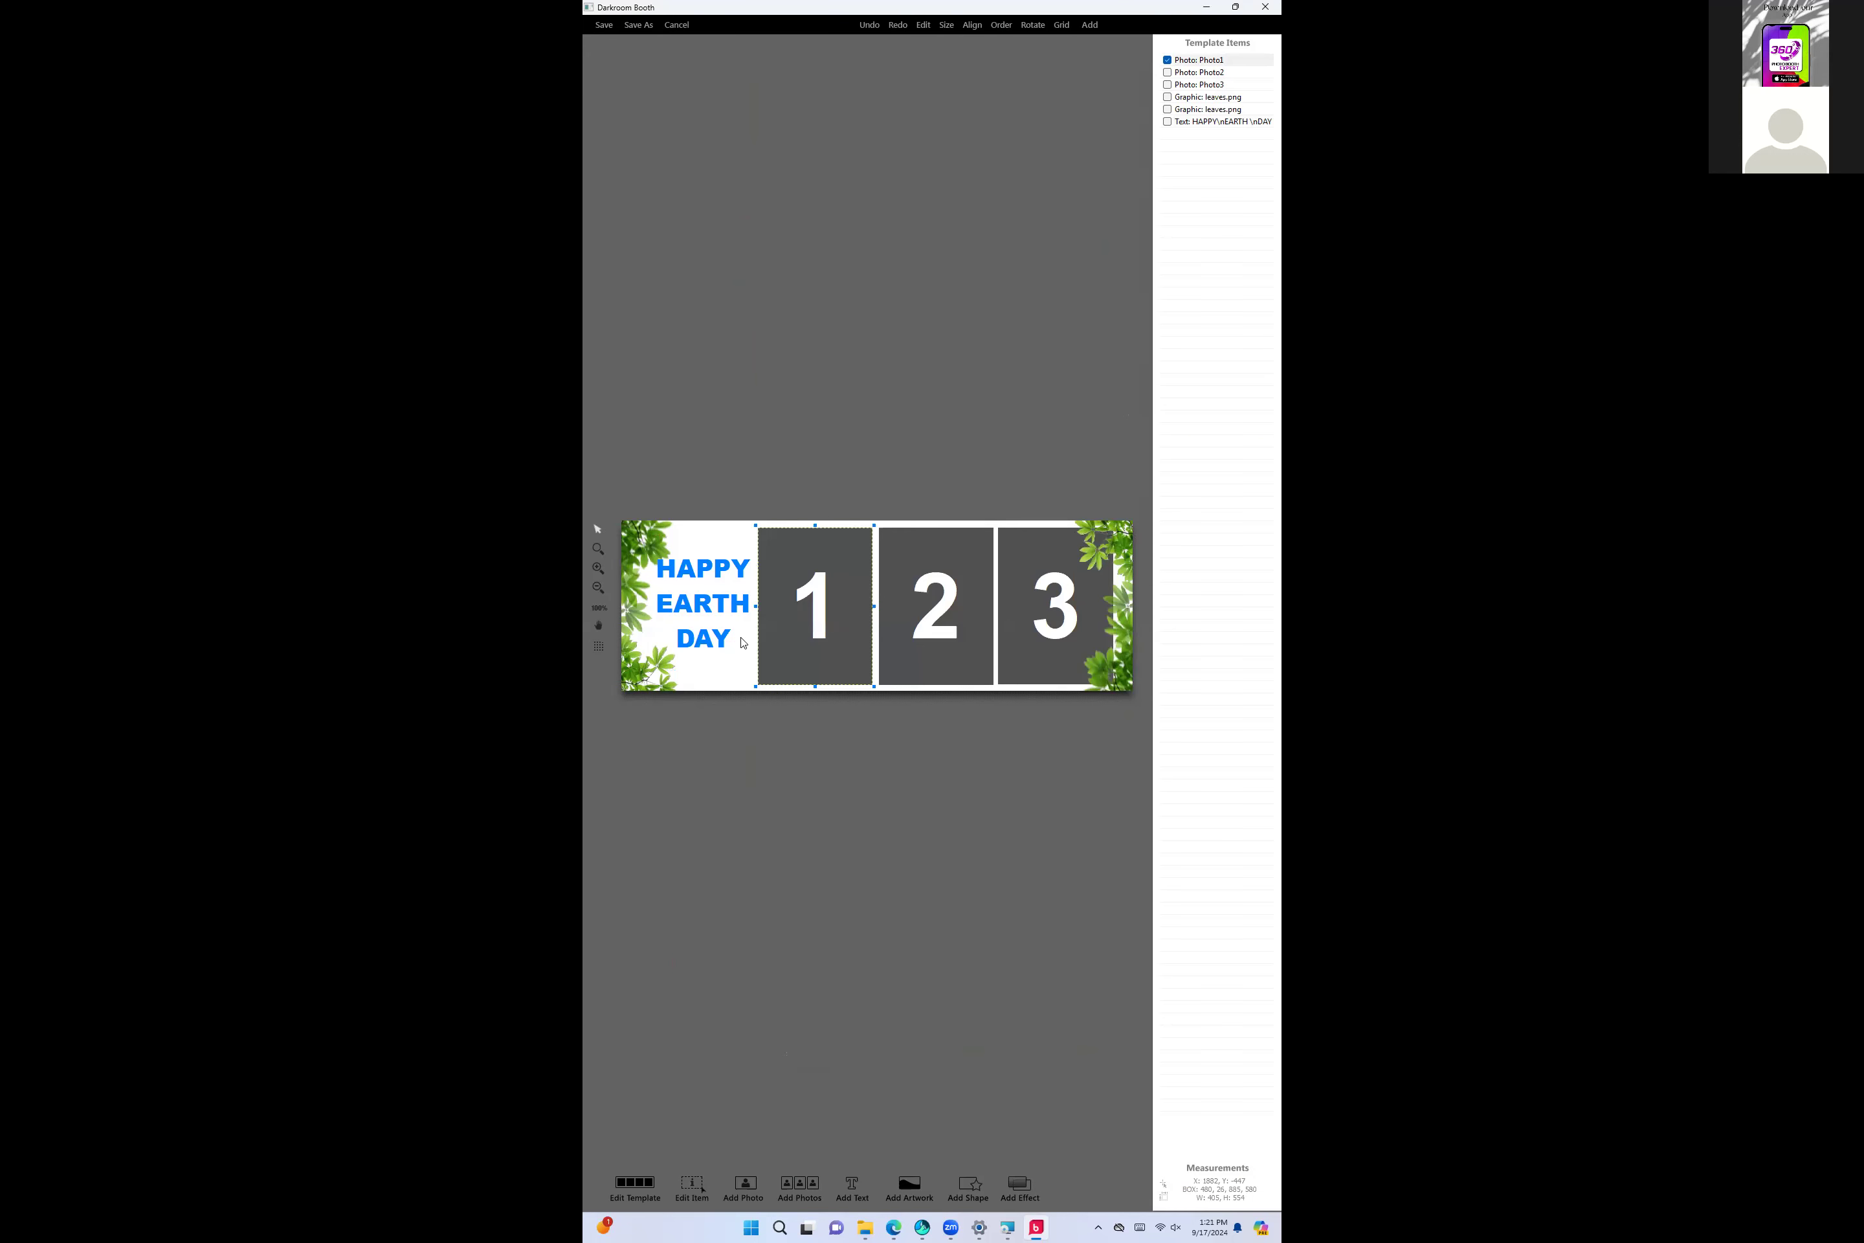
pyautogui.click(714, 633)
pyautogui.press('Down')
pyautogui.press('Down')
pyautogui.press('Down')
pyautogui.press('Down')
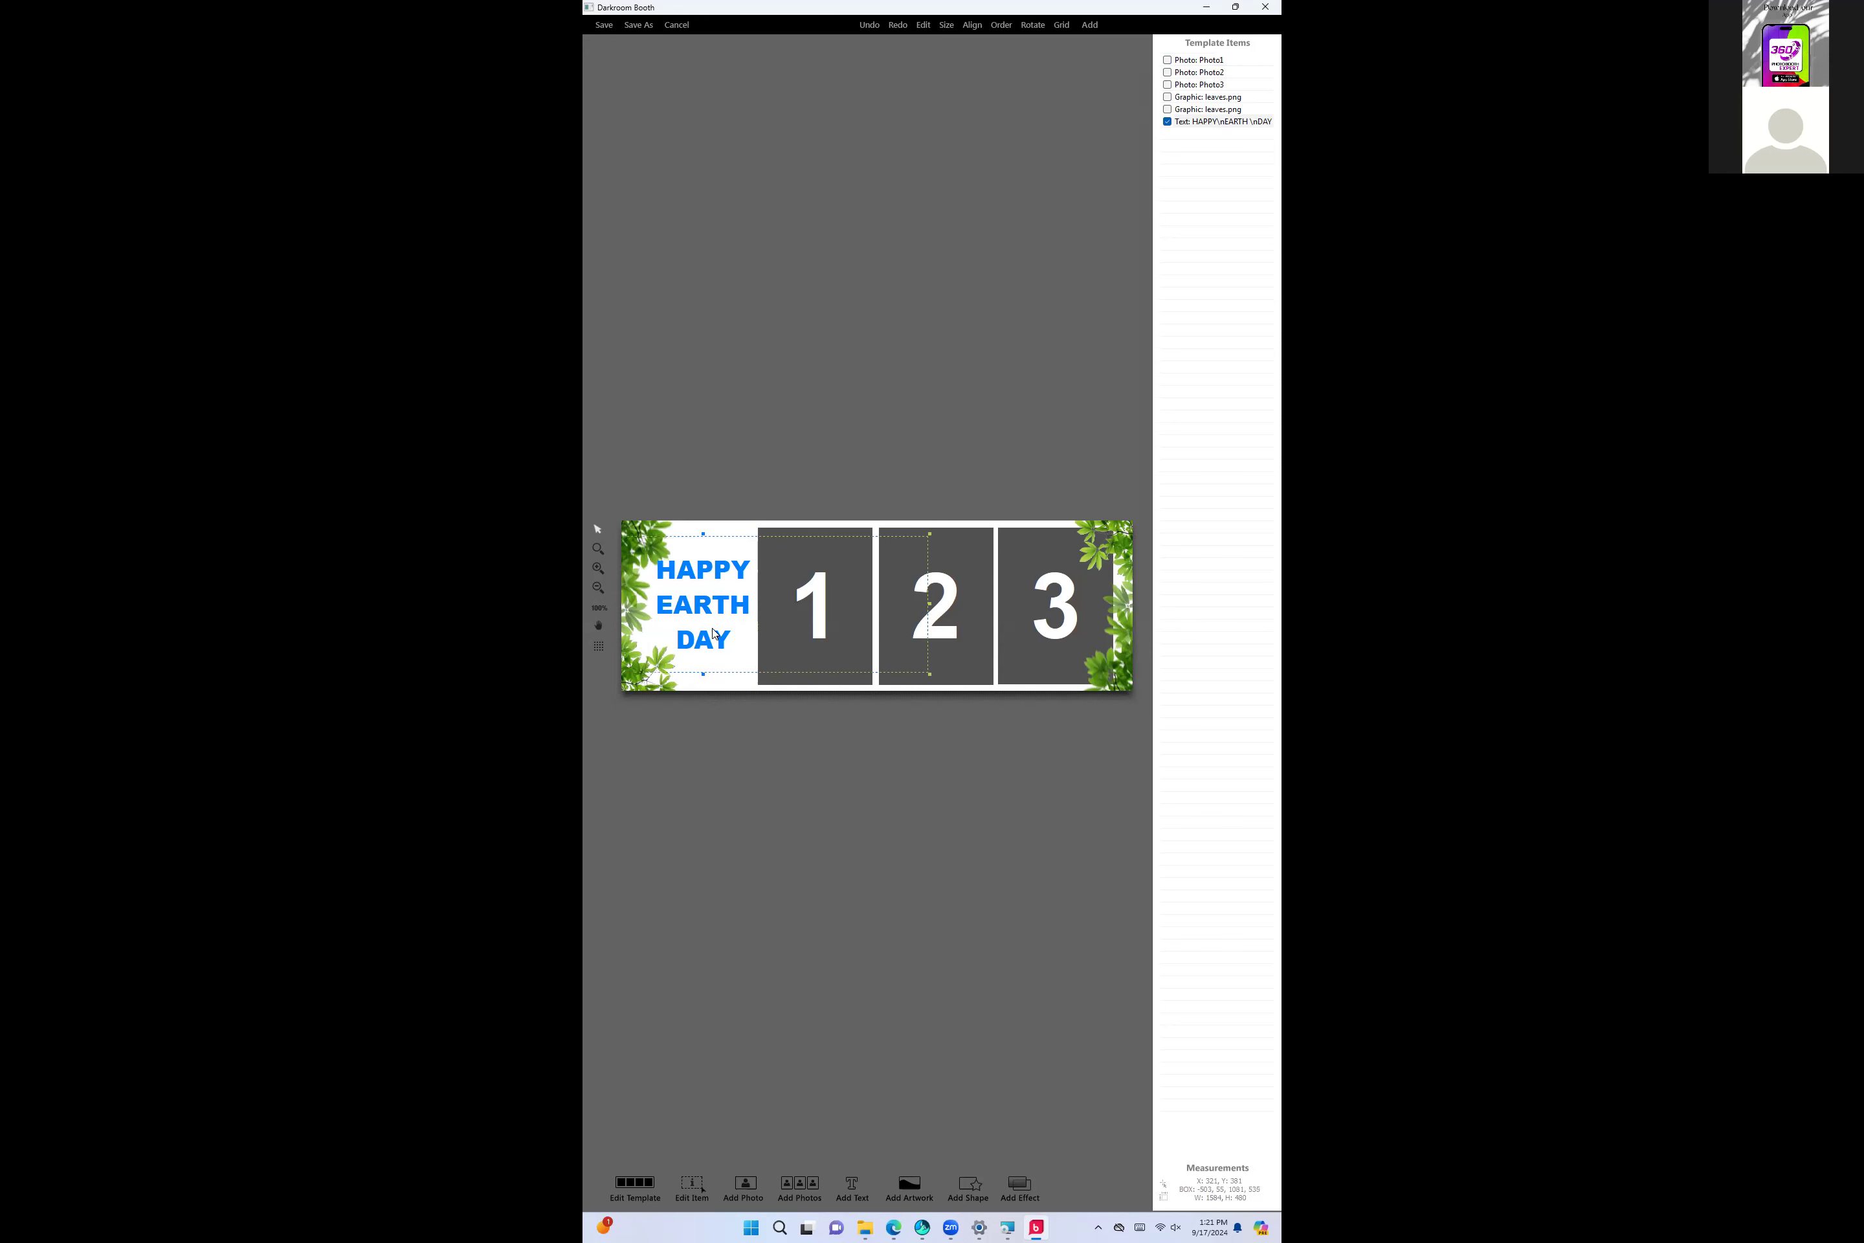
pyautogui.press('Down')
pyautogui.press('Left')
pyautogui.press('Left')
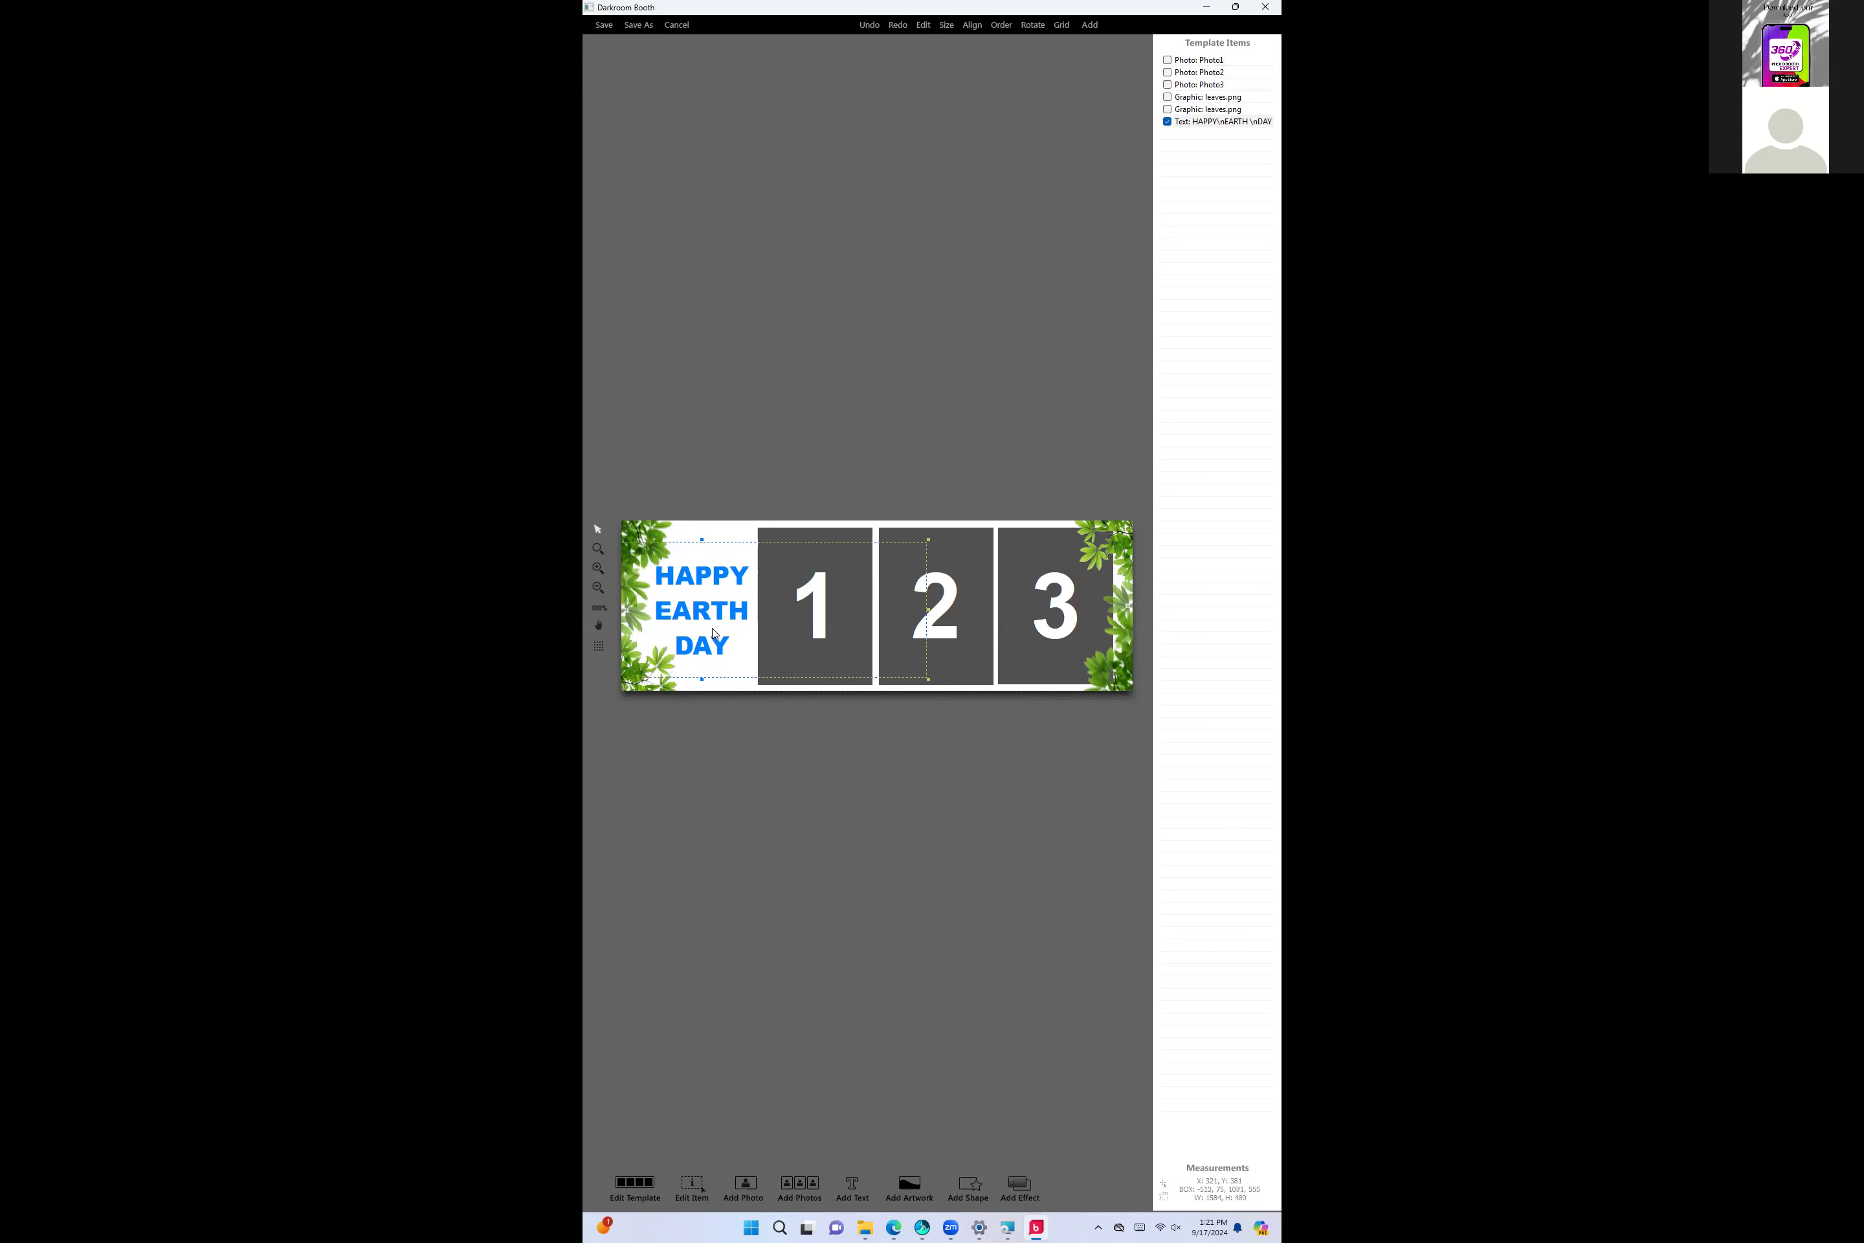
pyautogui.click(840, 535)
pyautogui.click(939, 633)
pyautogui.click(1039, 593)
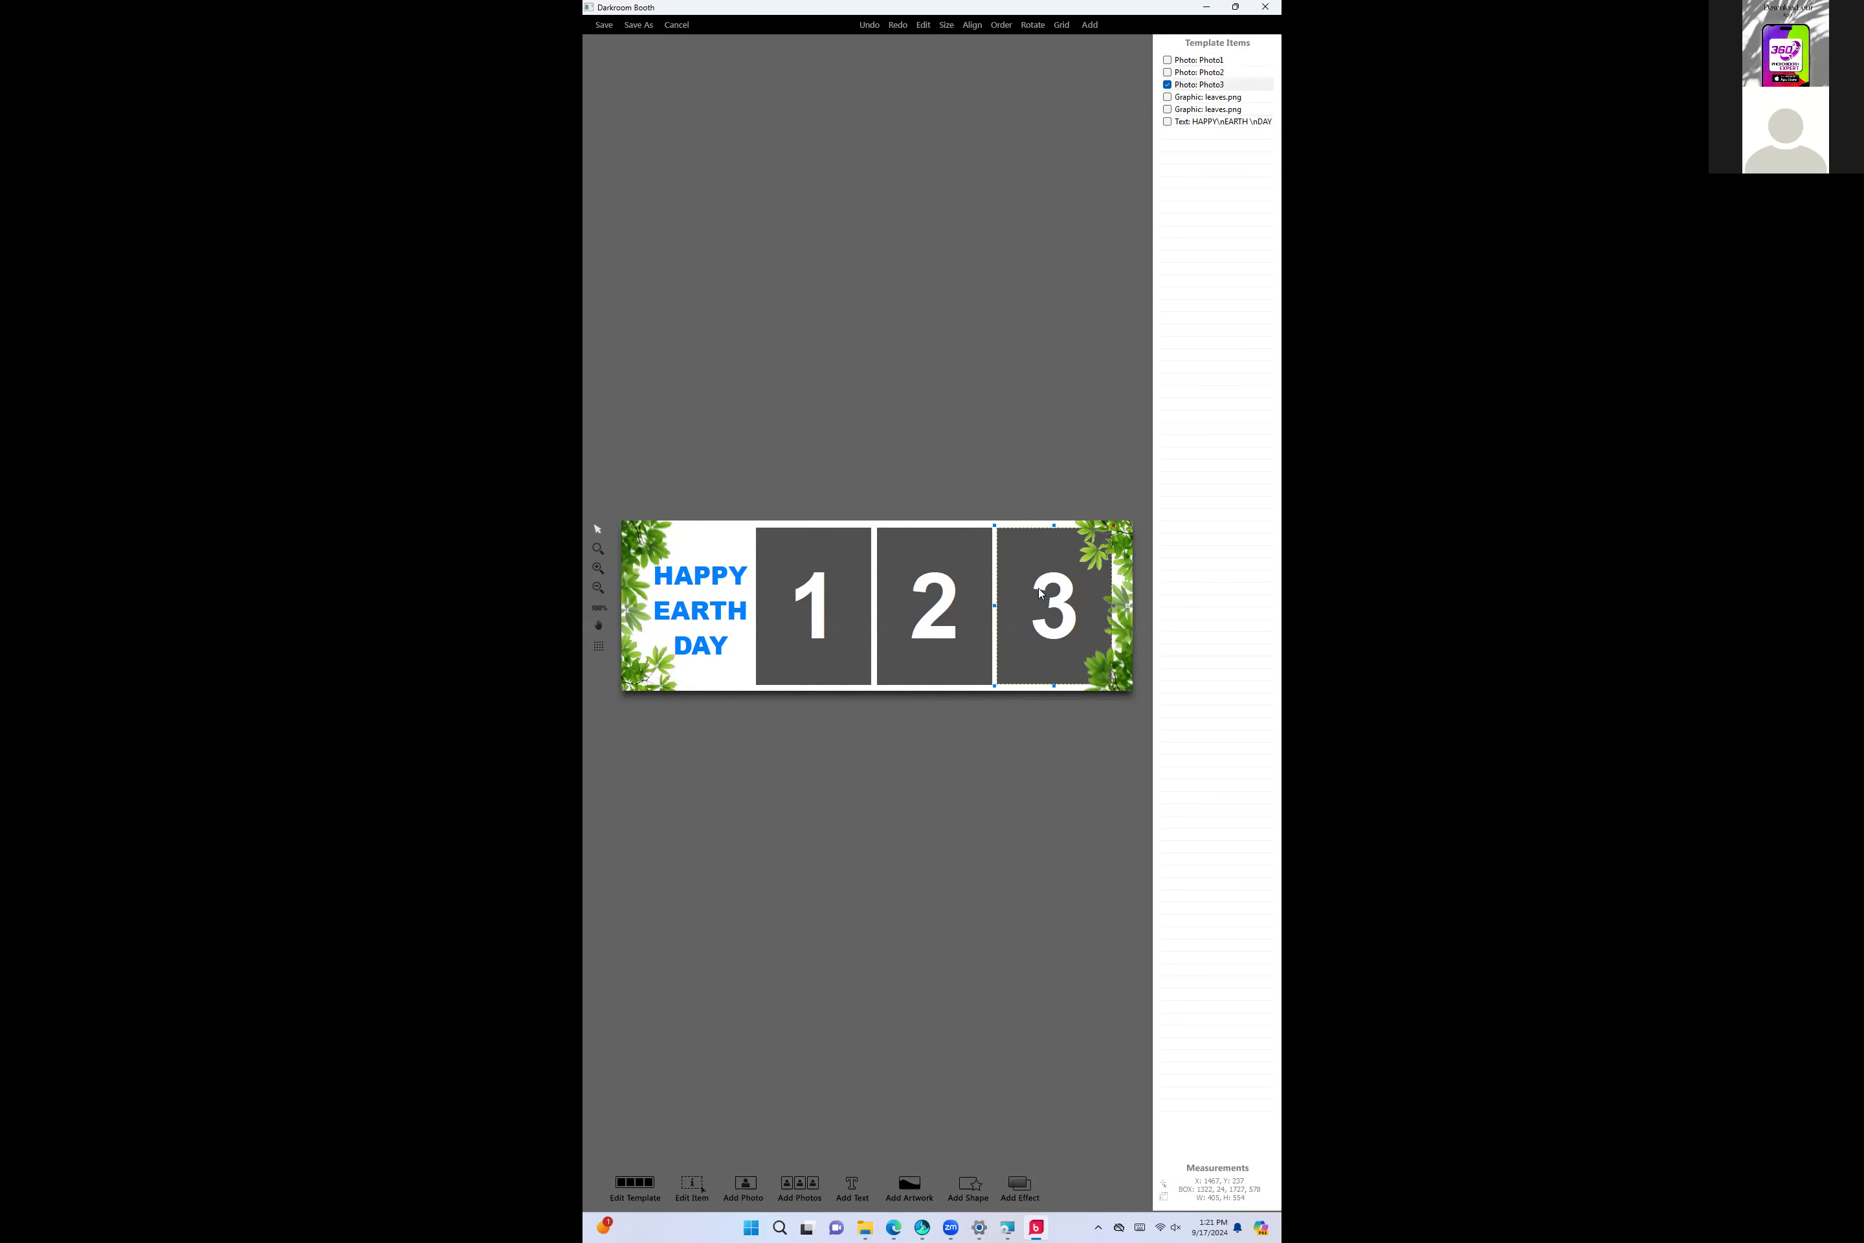
pyautogui.click(838, 608)
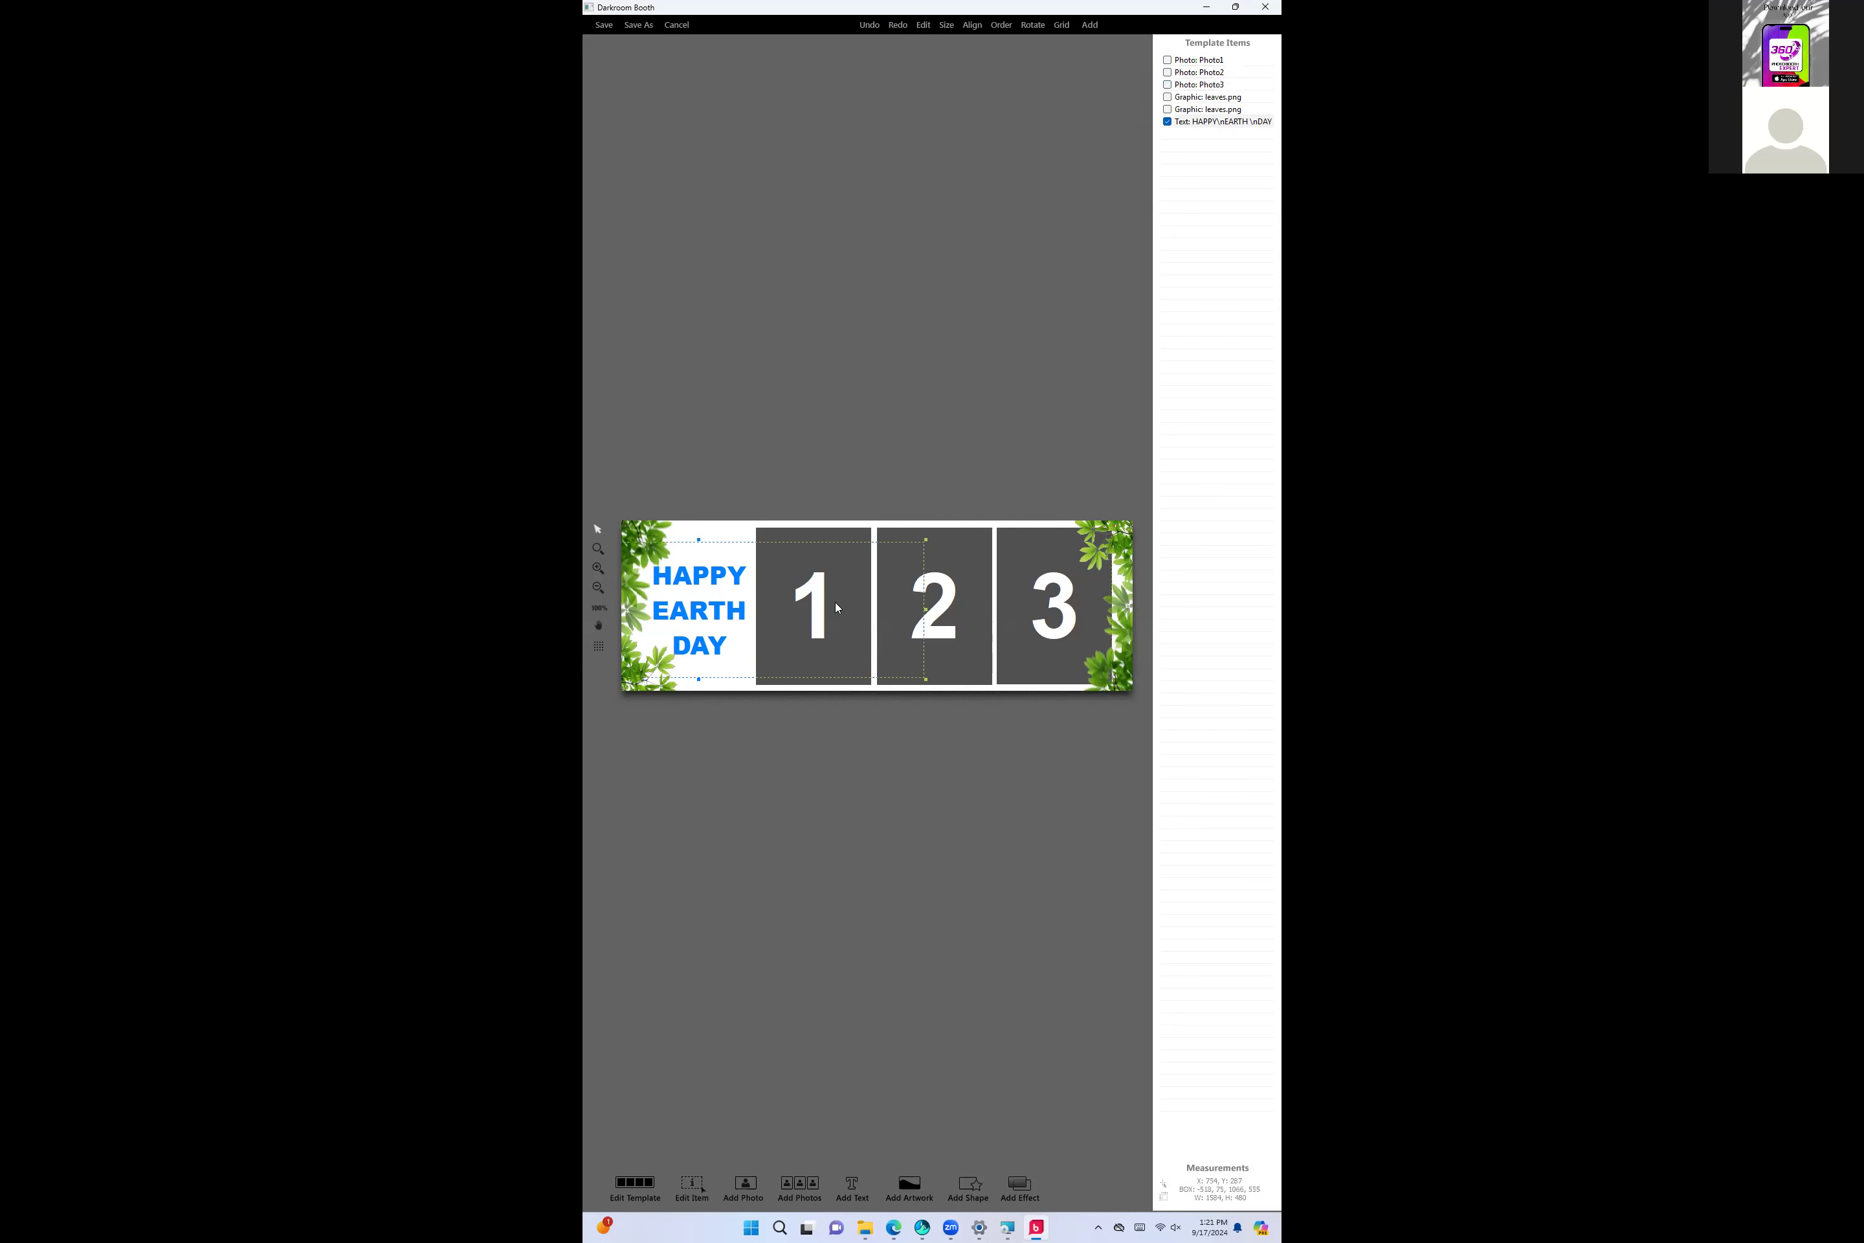
pyautogui.click(841, 535)
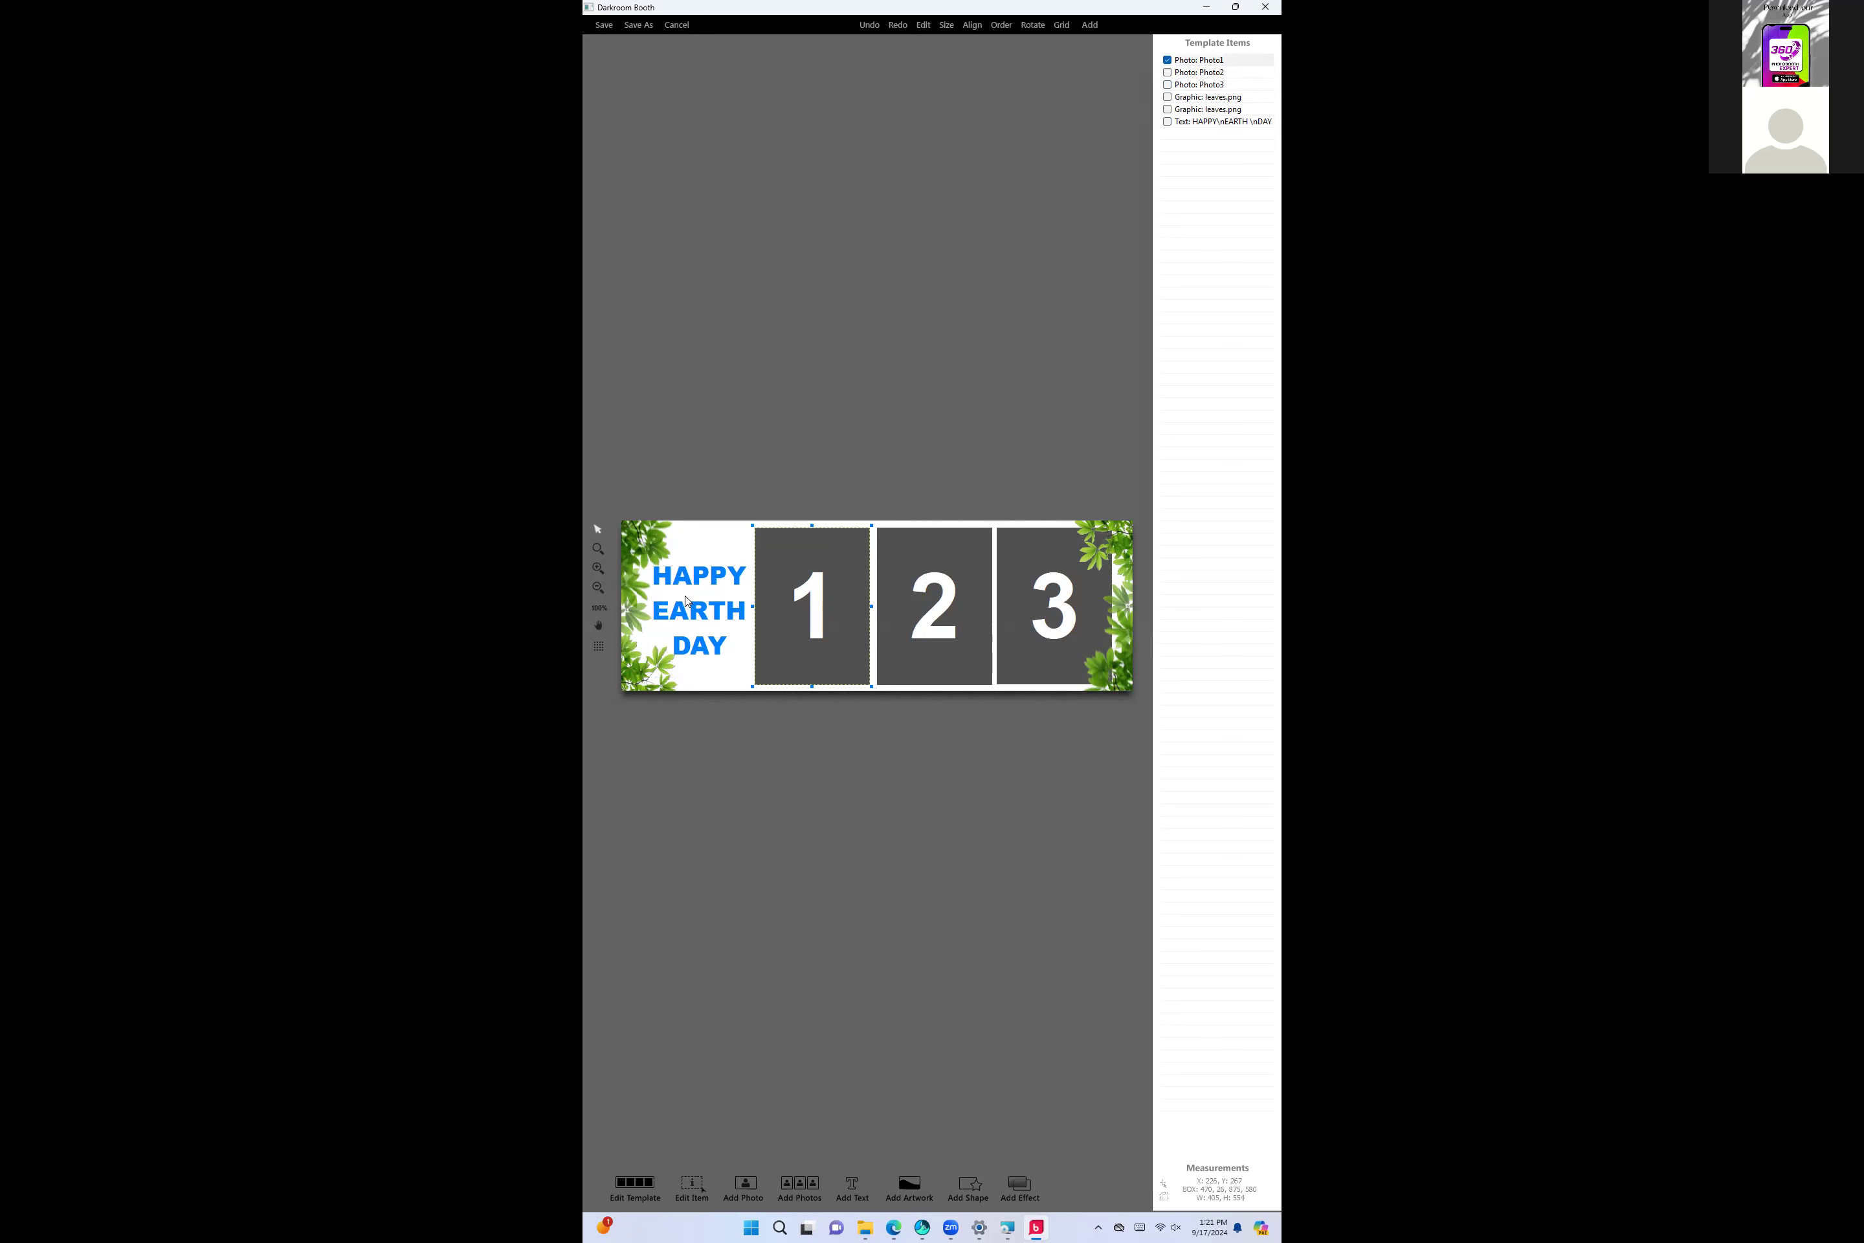
# Save the LEAVES template, open the Couple photo underlay template, and switch to Edge
pyautogui.click(601, 24)
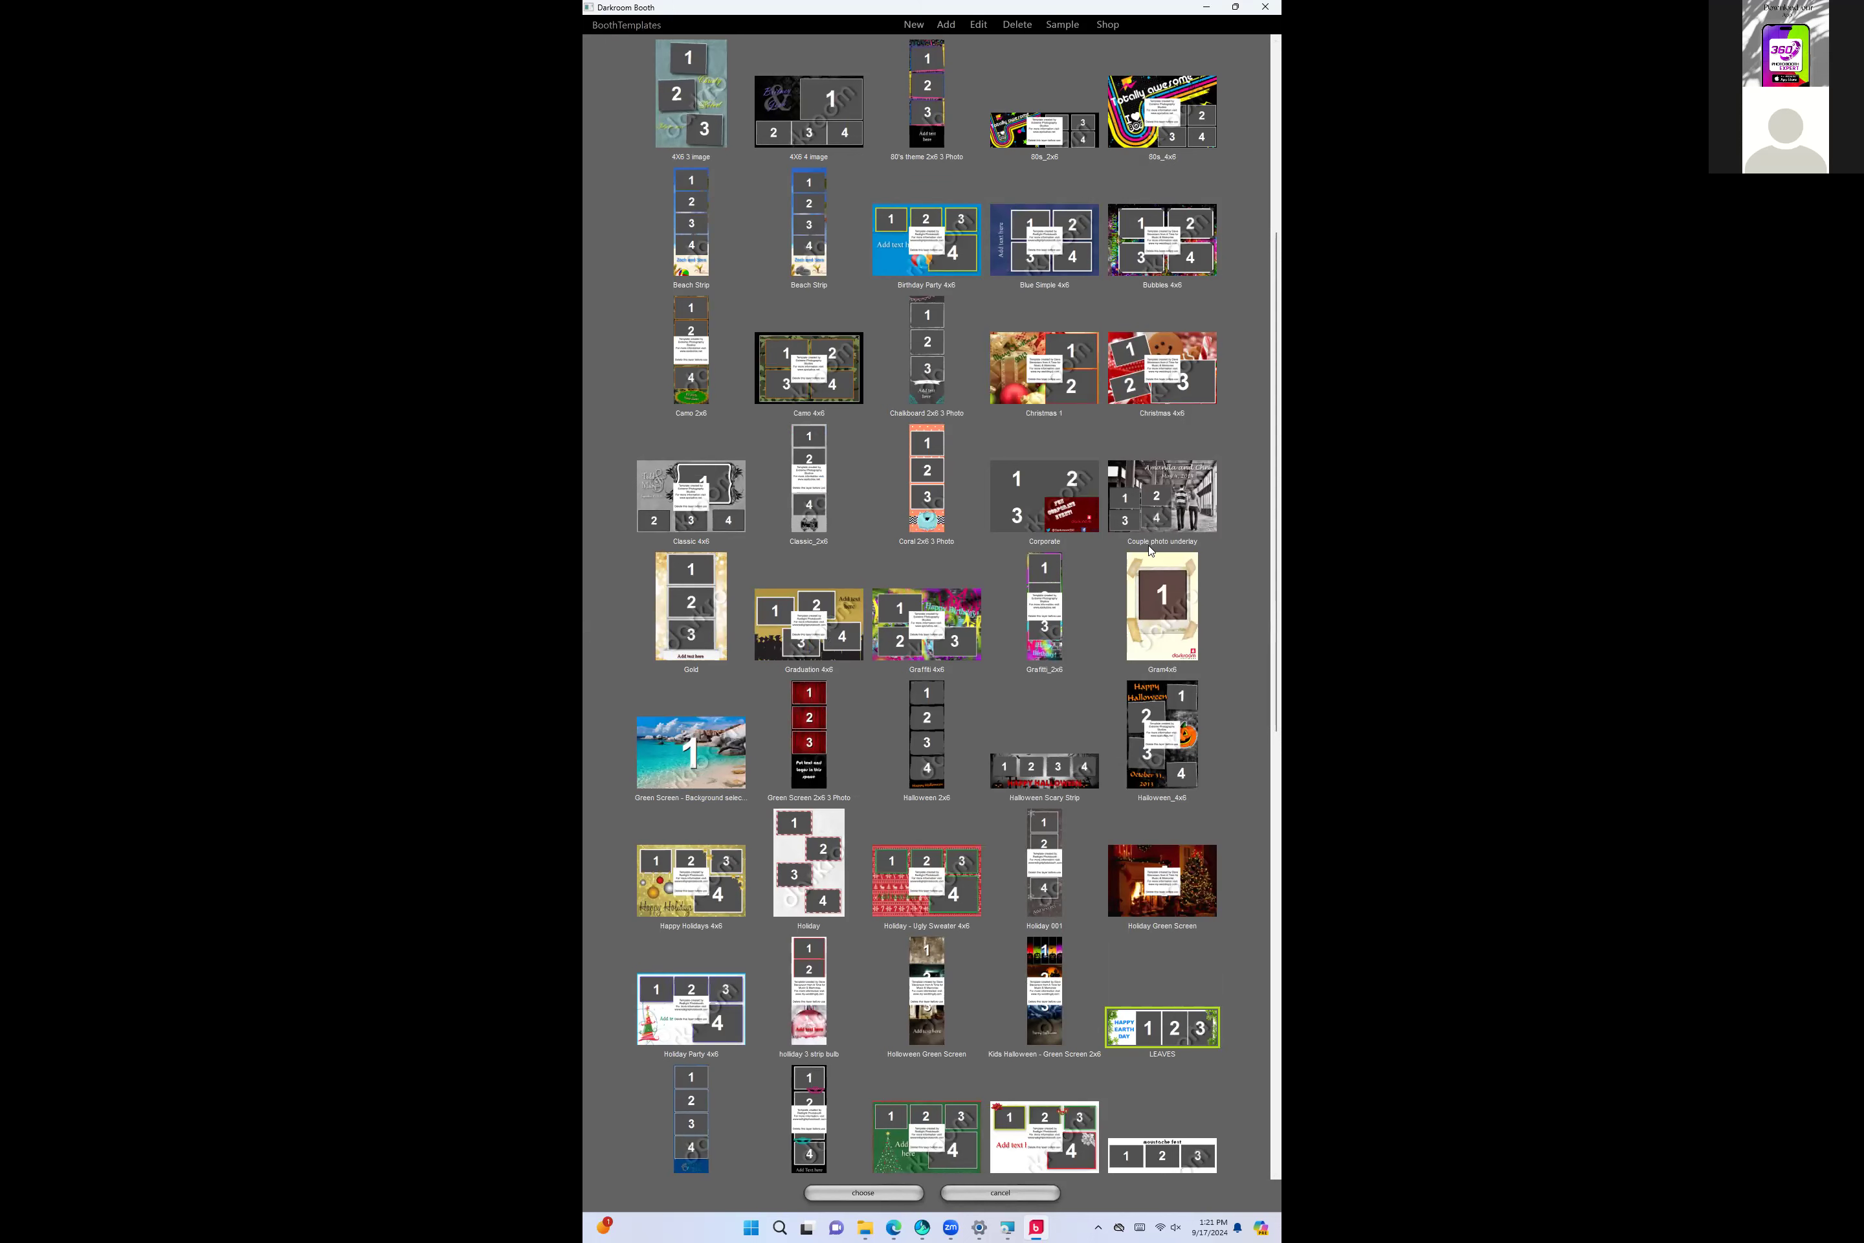
pyautogui.doubleClick(1166, 511)
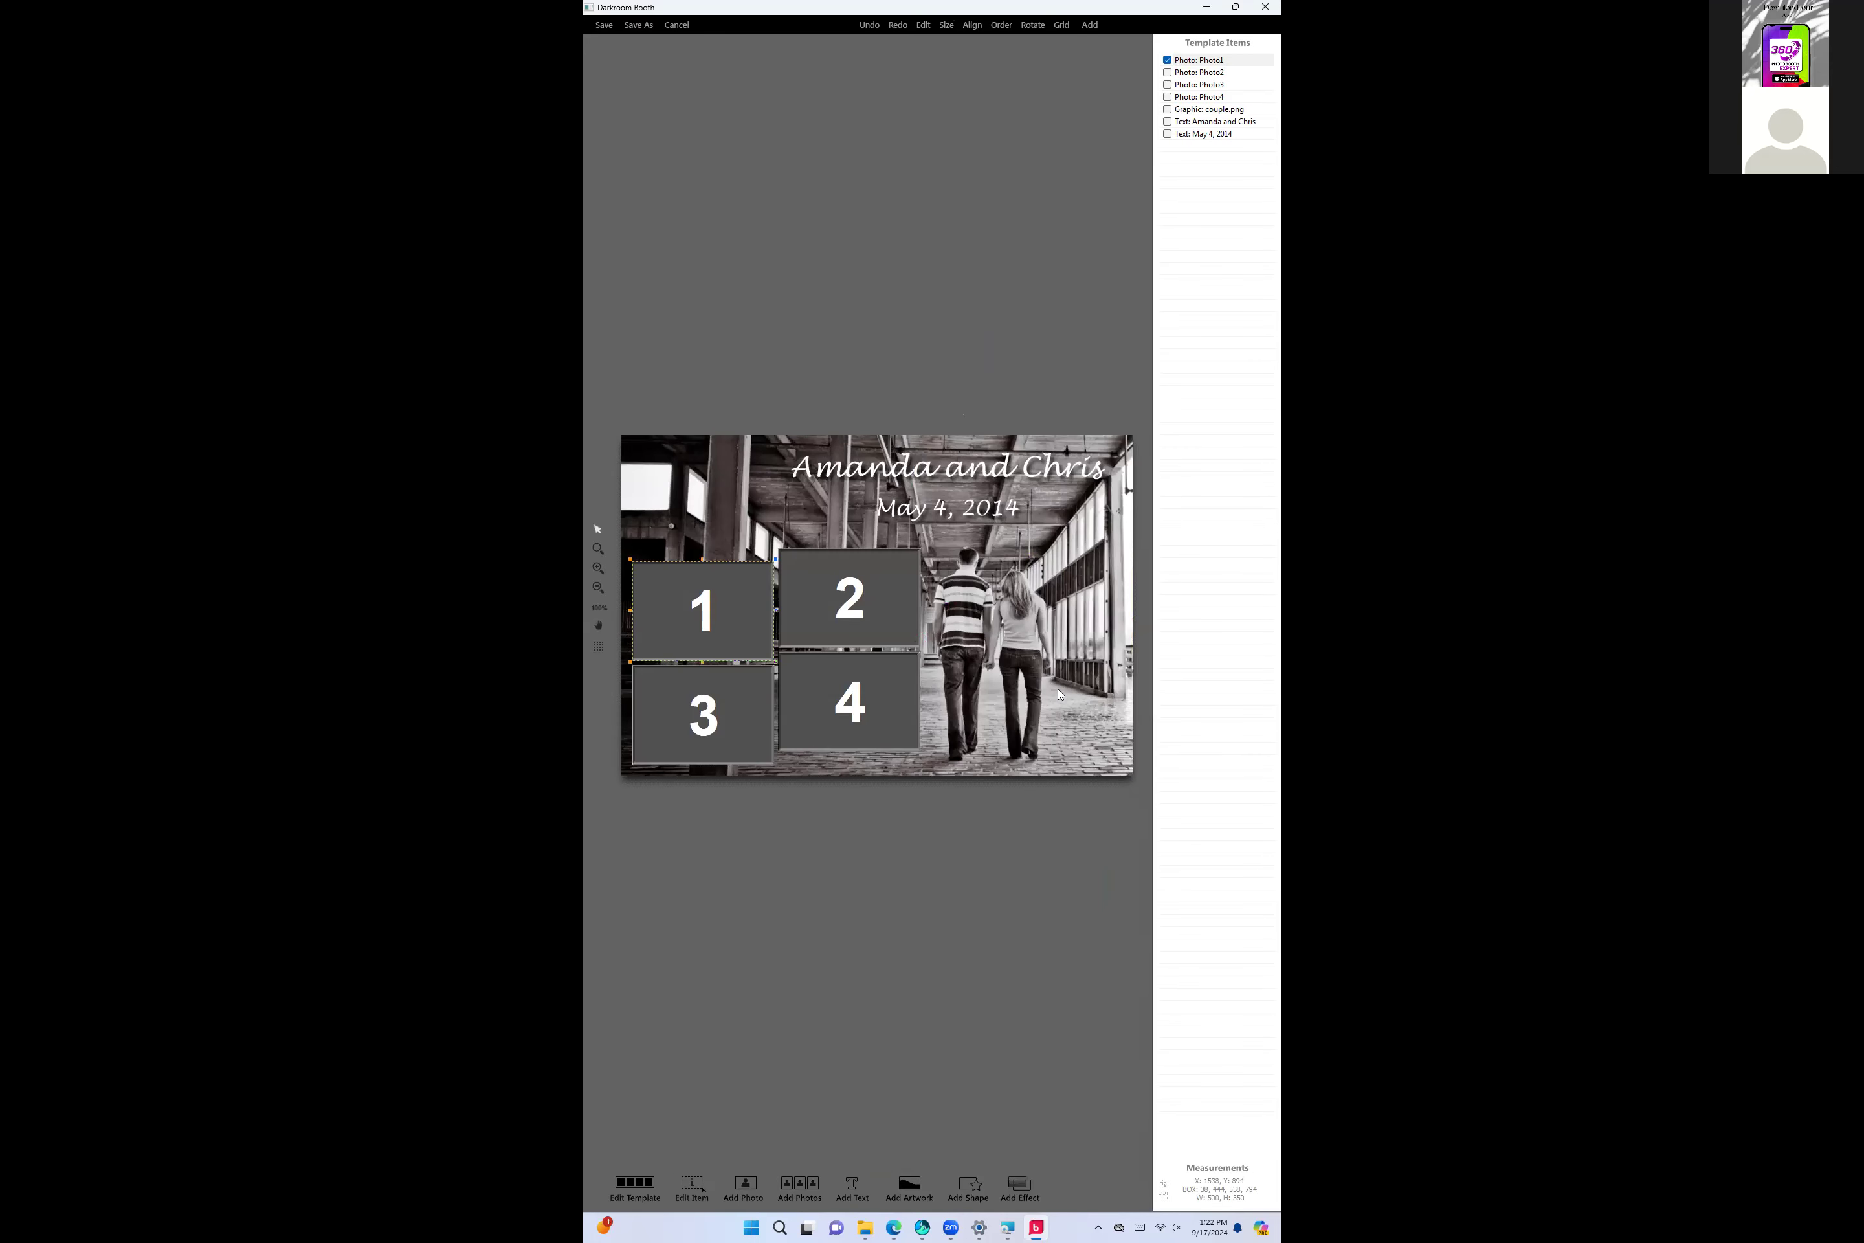
pyautogui.click(895, 1227)
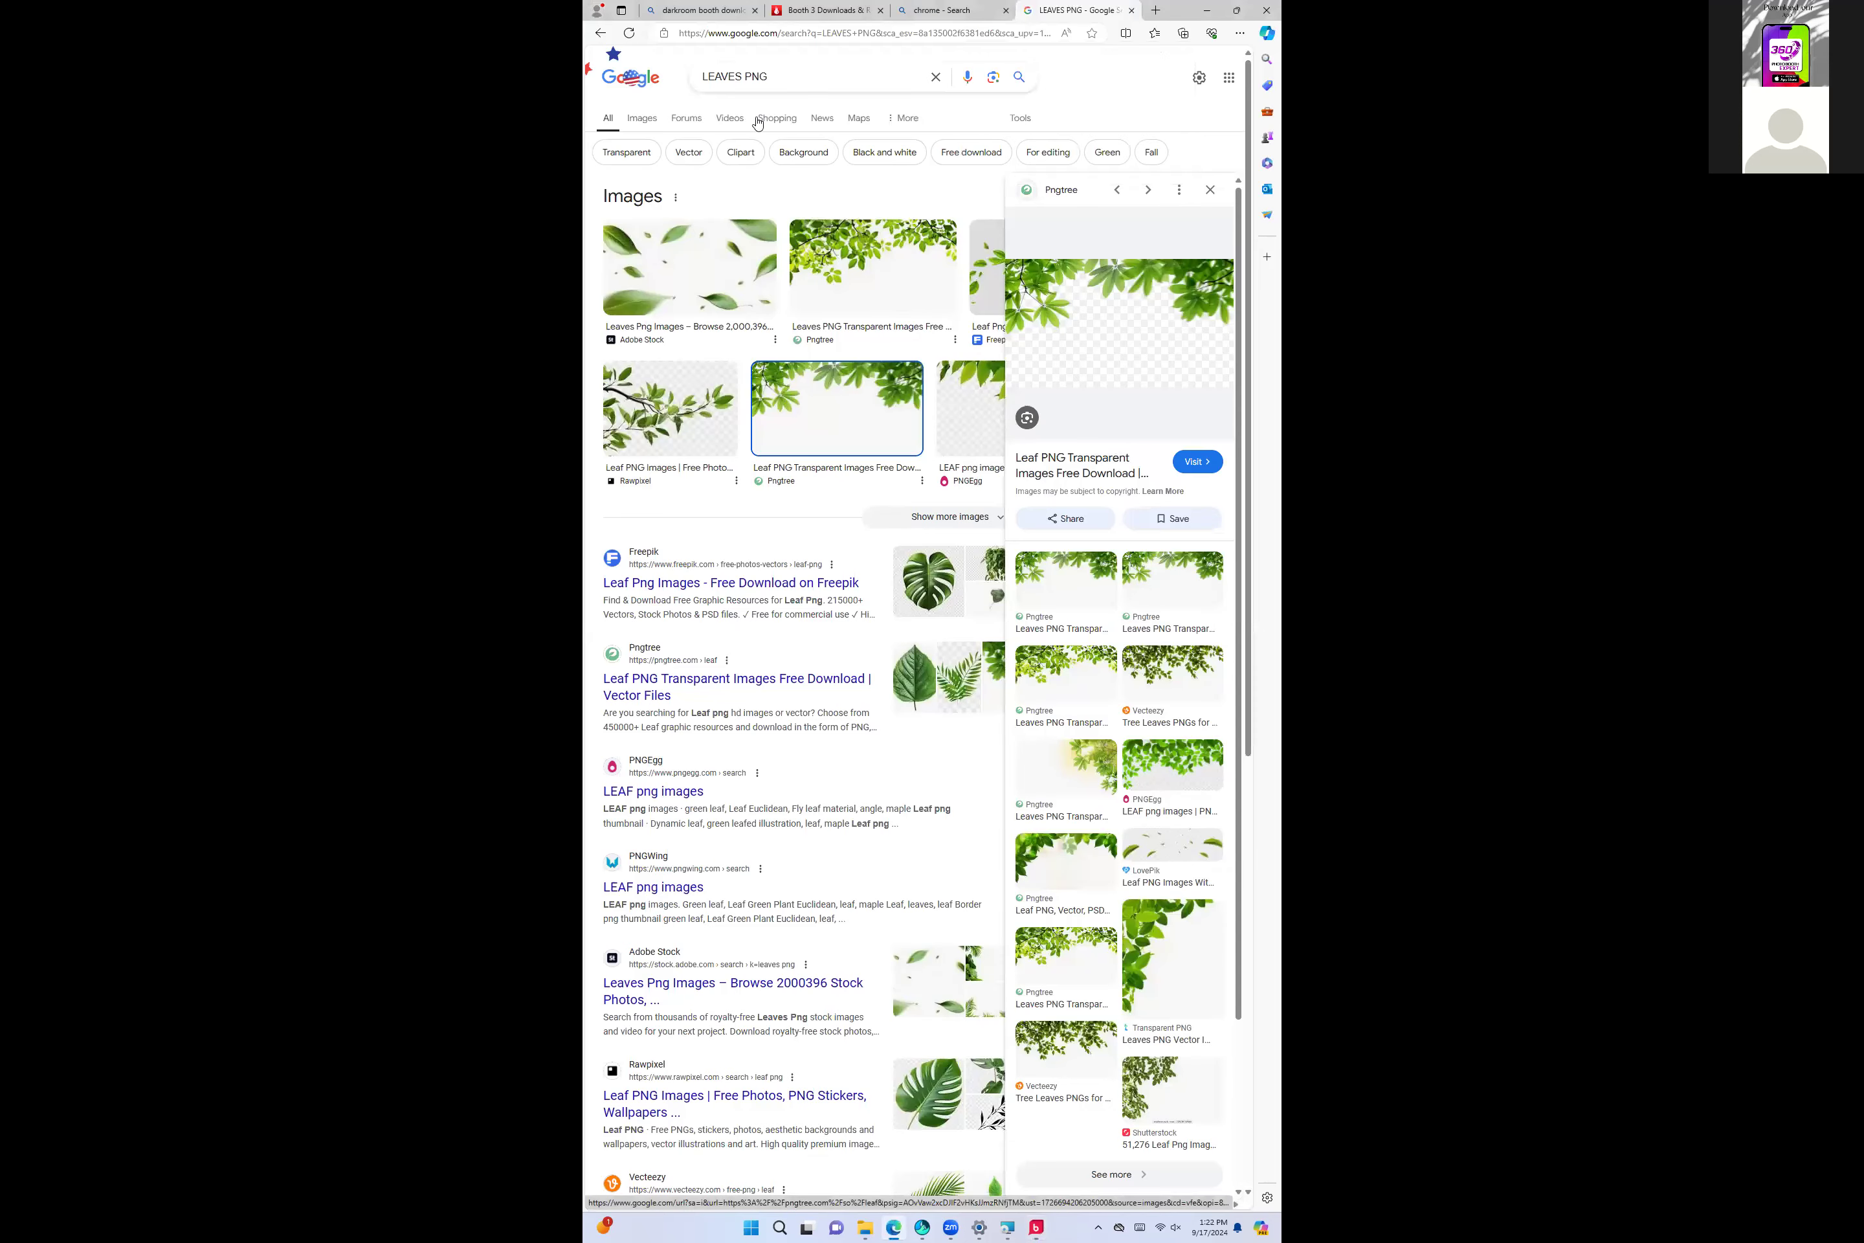
# Replace the LEAVES PNG search with NEWLYWED PHOTOS, then close the Edge window
pyautogui.click(788, 74)
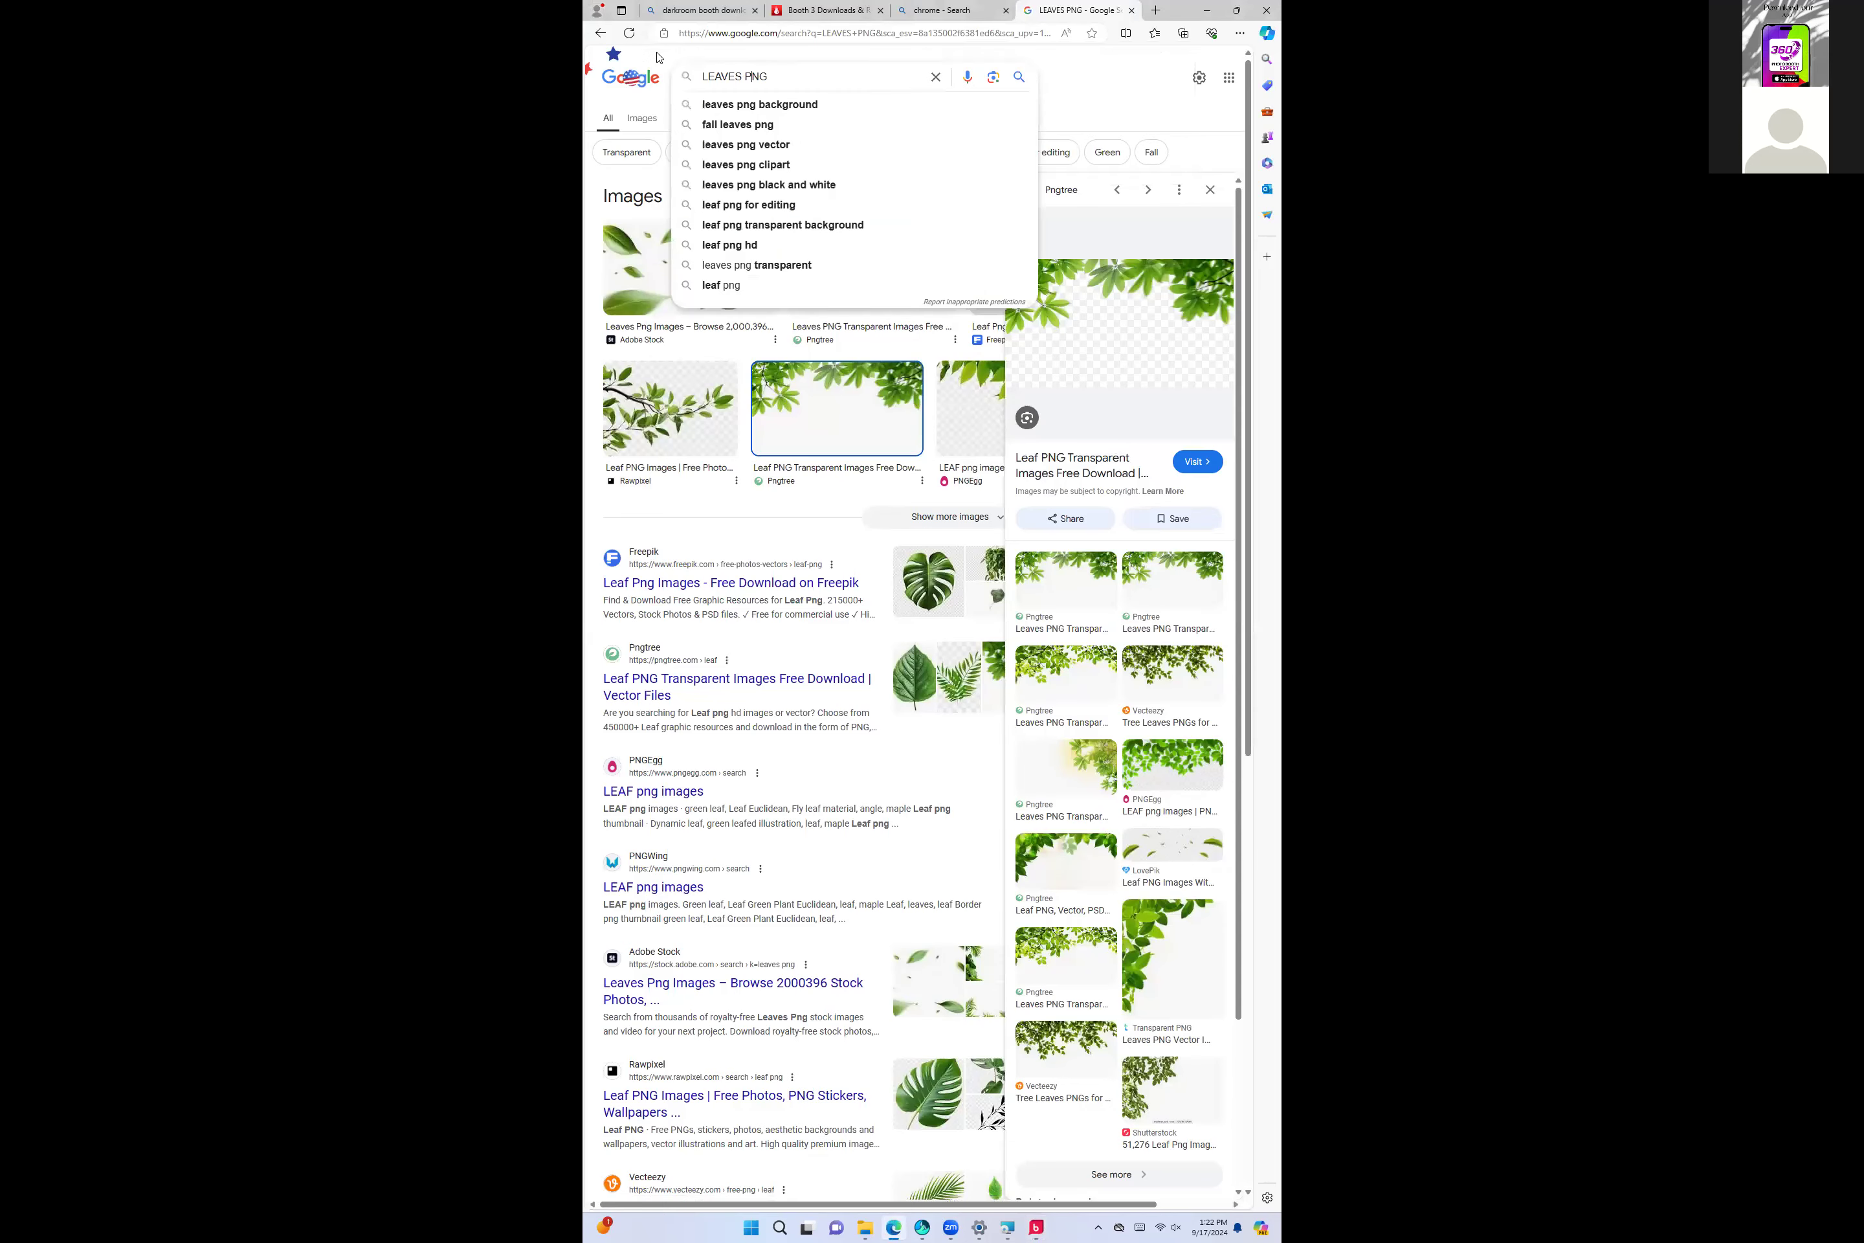
pyautogui.press('Escape')
pyautogui.hotkey('ctrl', 'a')
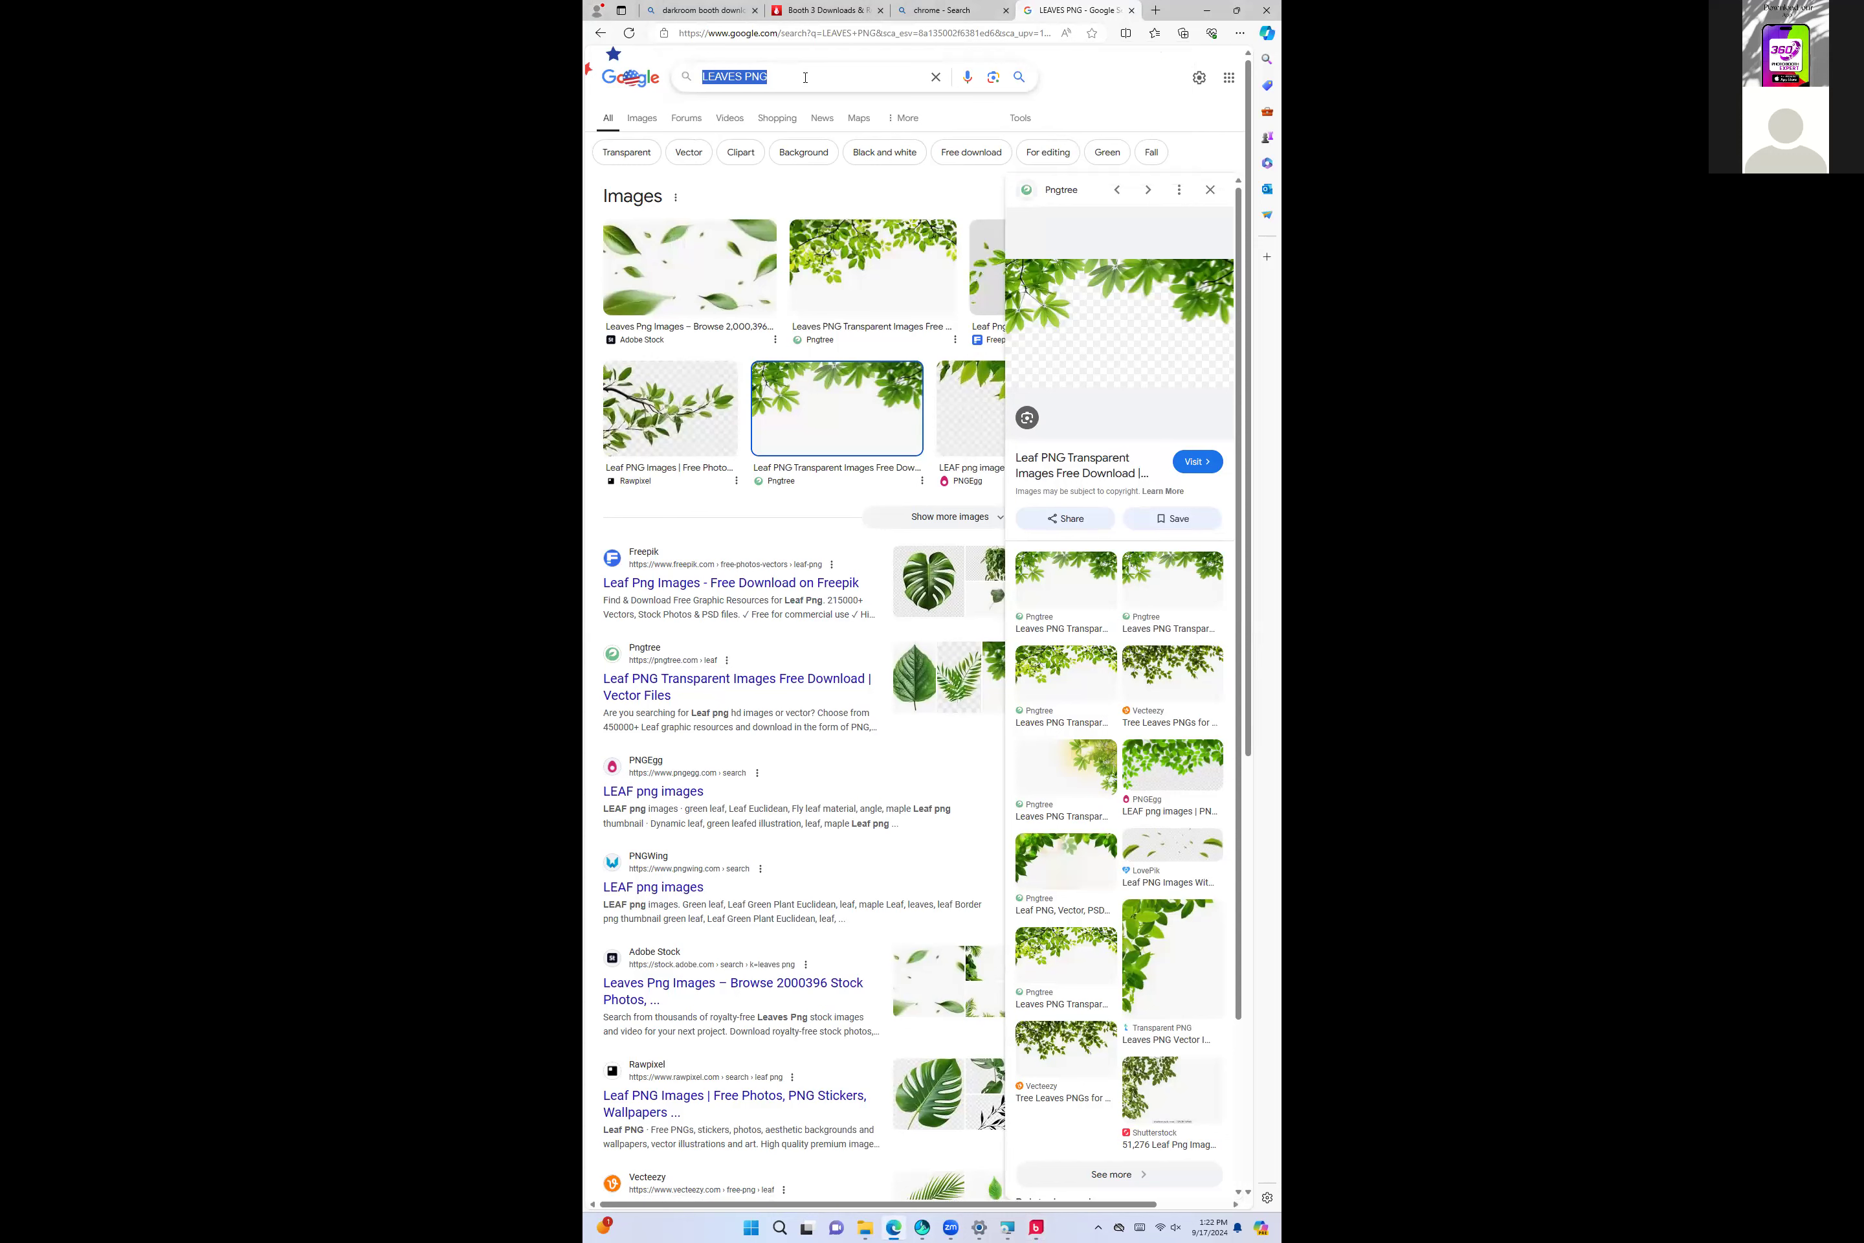
pyautogui.write('NEW')
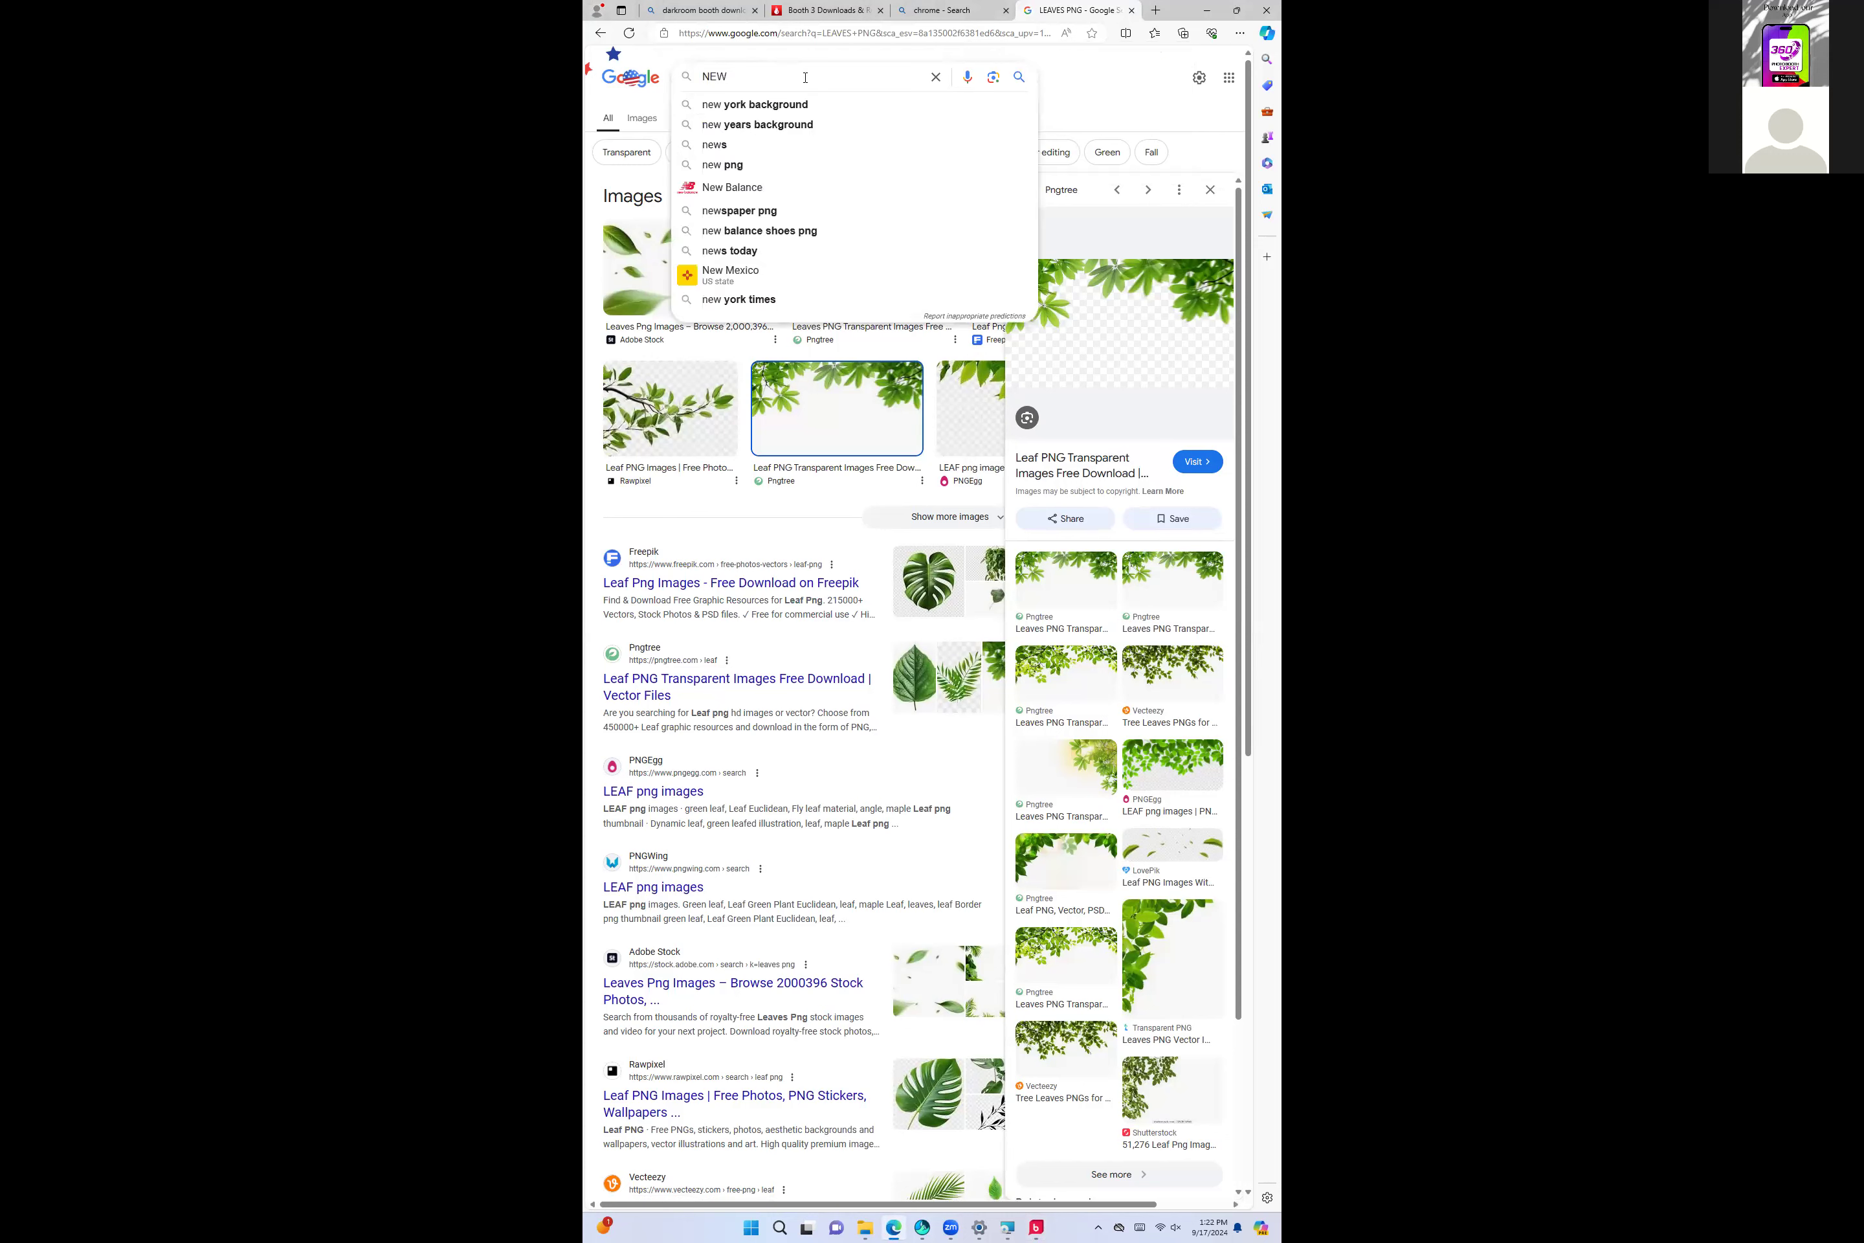
pyautogui.write('LYWED PHOTOS')
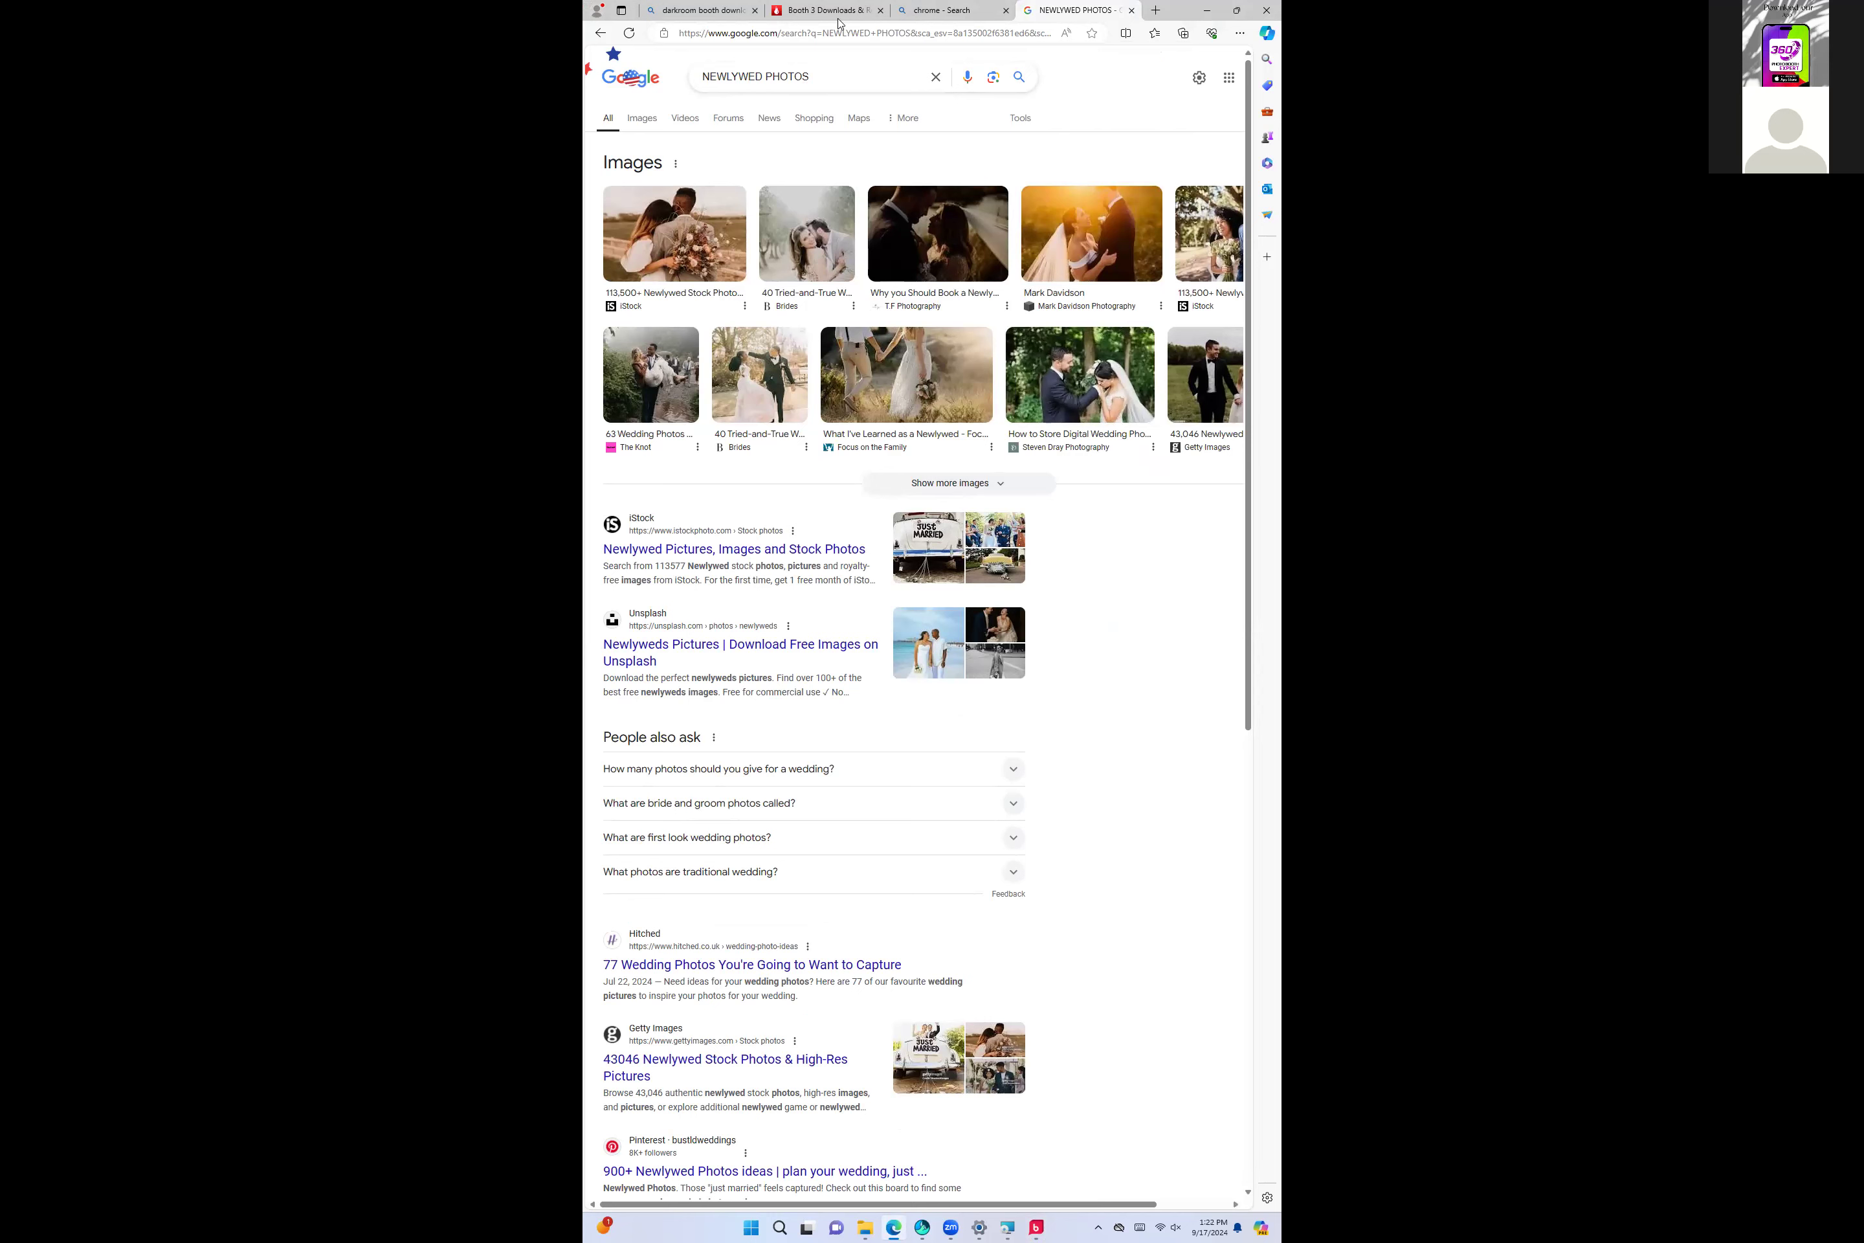
pyautogui.click(1267, 10)
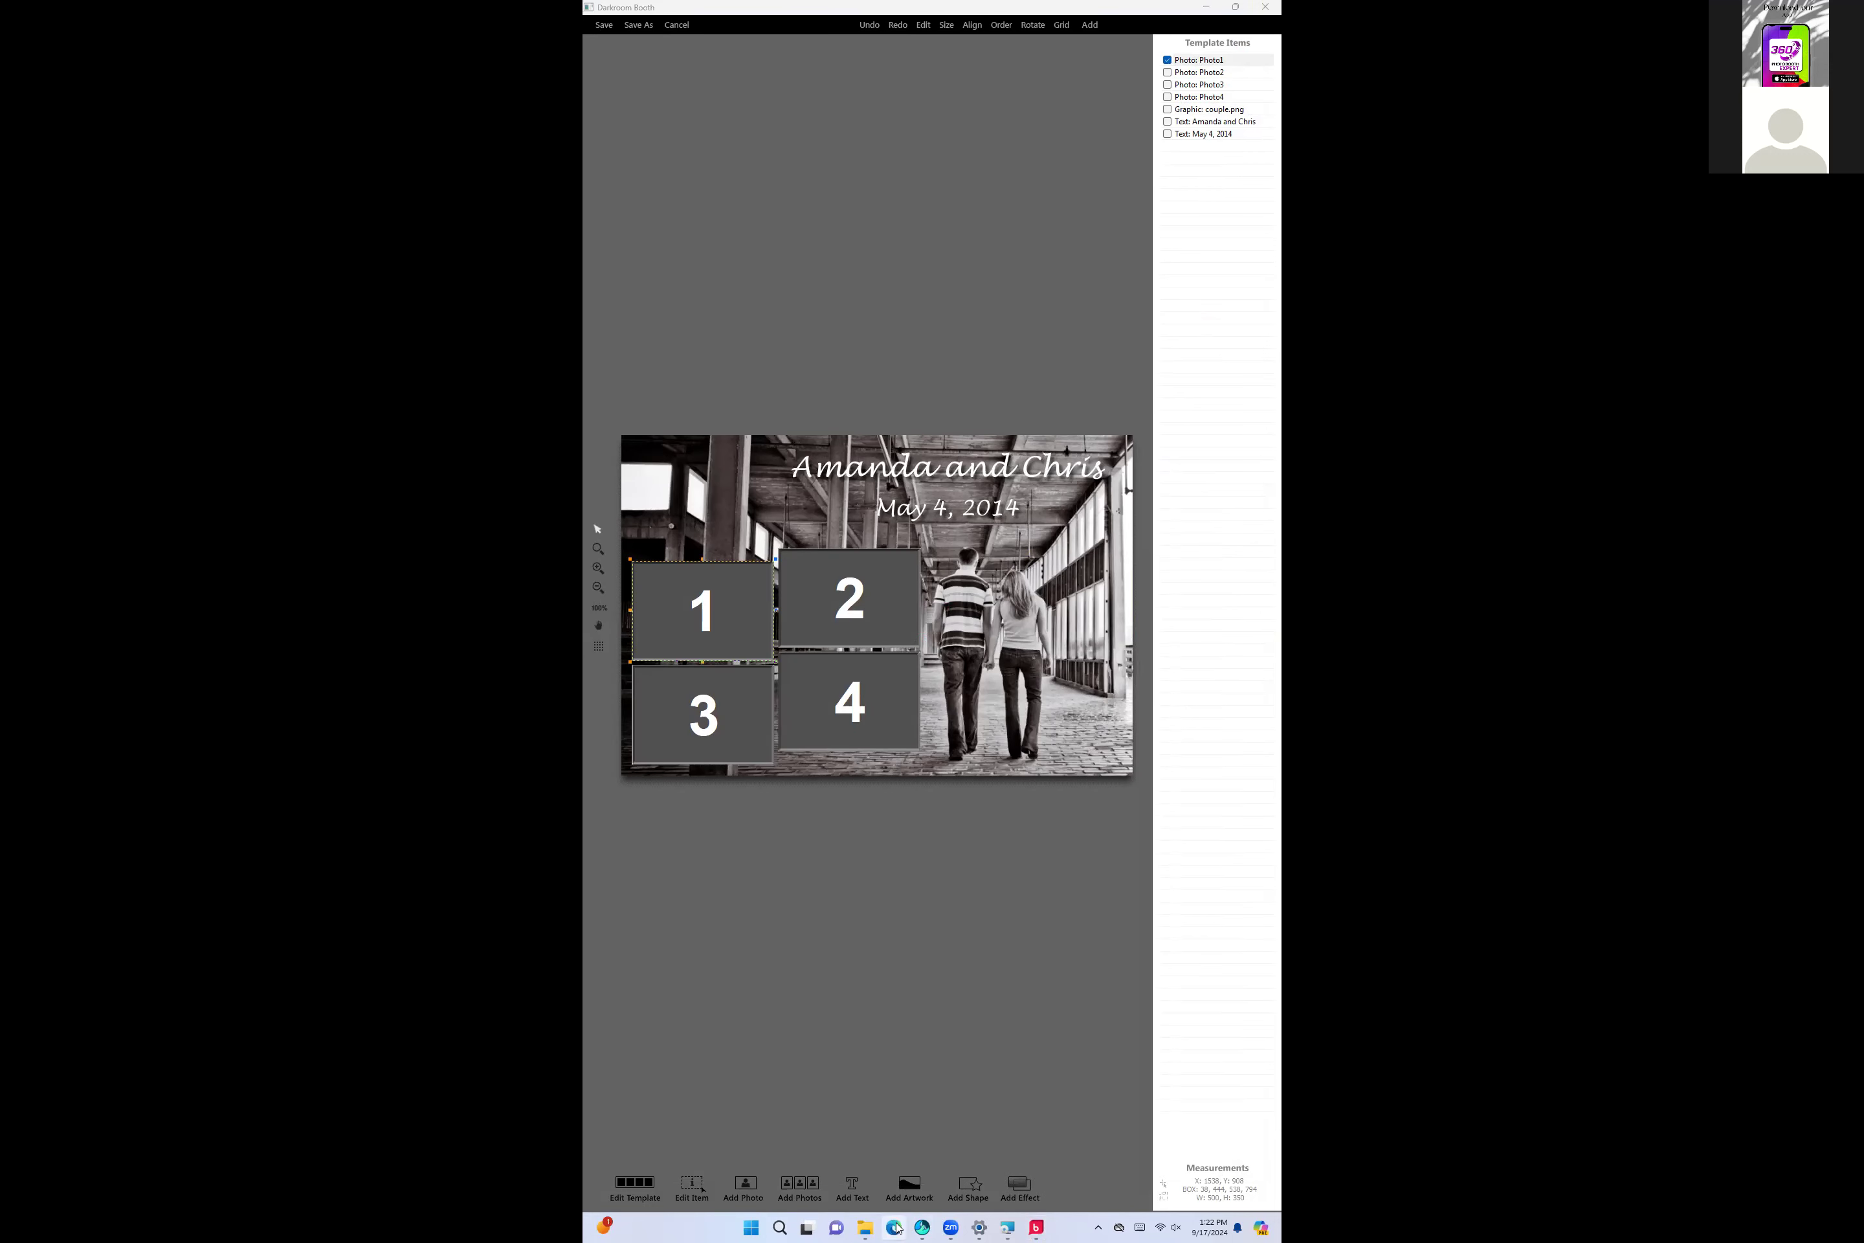
# Unpin Edge, pin Zoom and Darkroom Booth to the taskbar, and minimize the editor
pyautogui.rightClick(893, 1227)
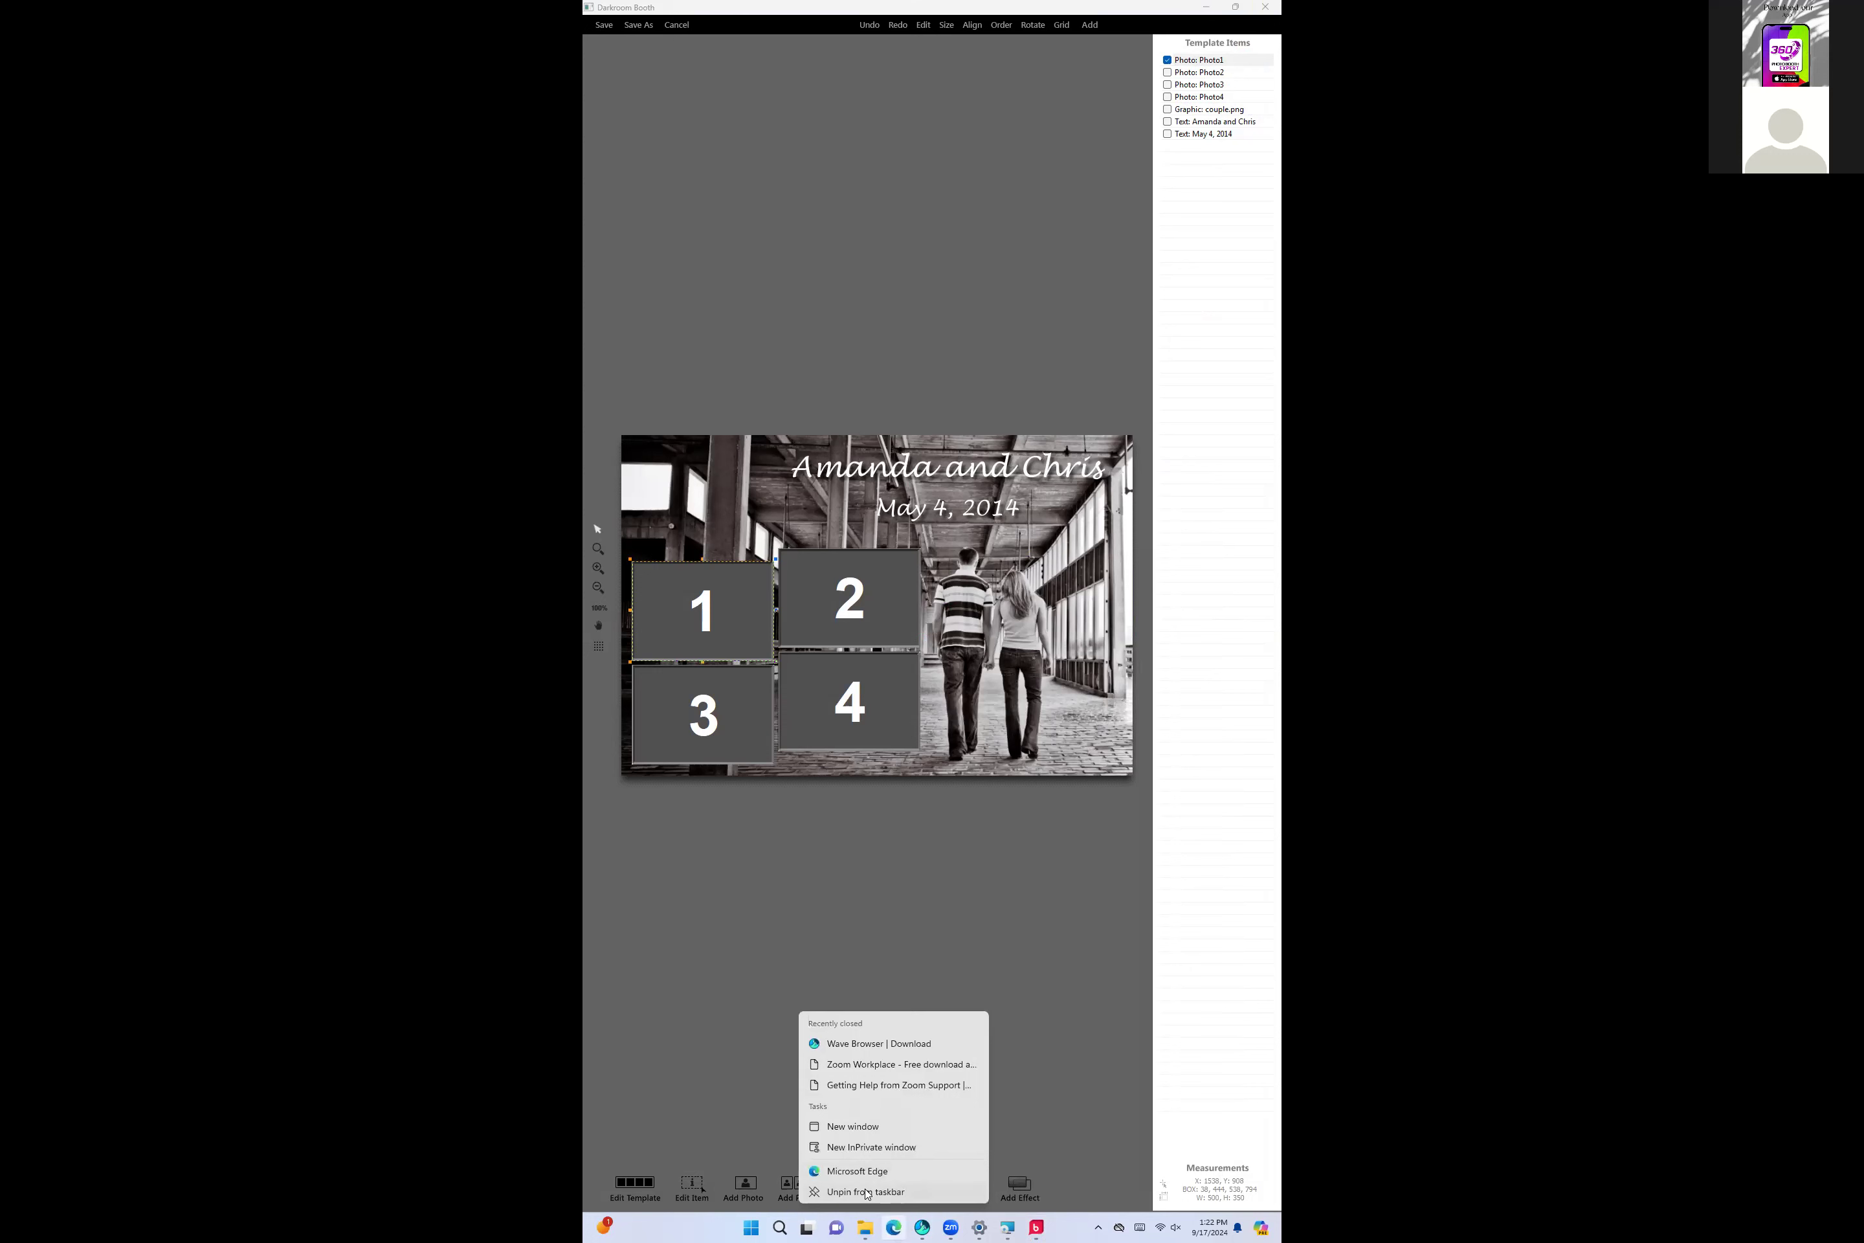
pyautogui.click(891, 1191)
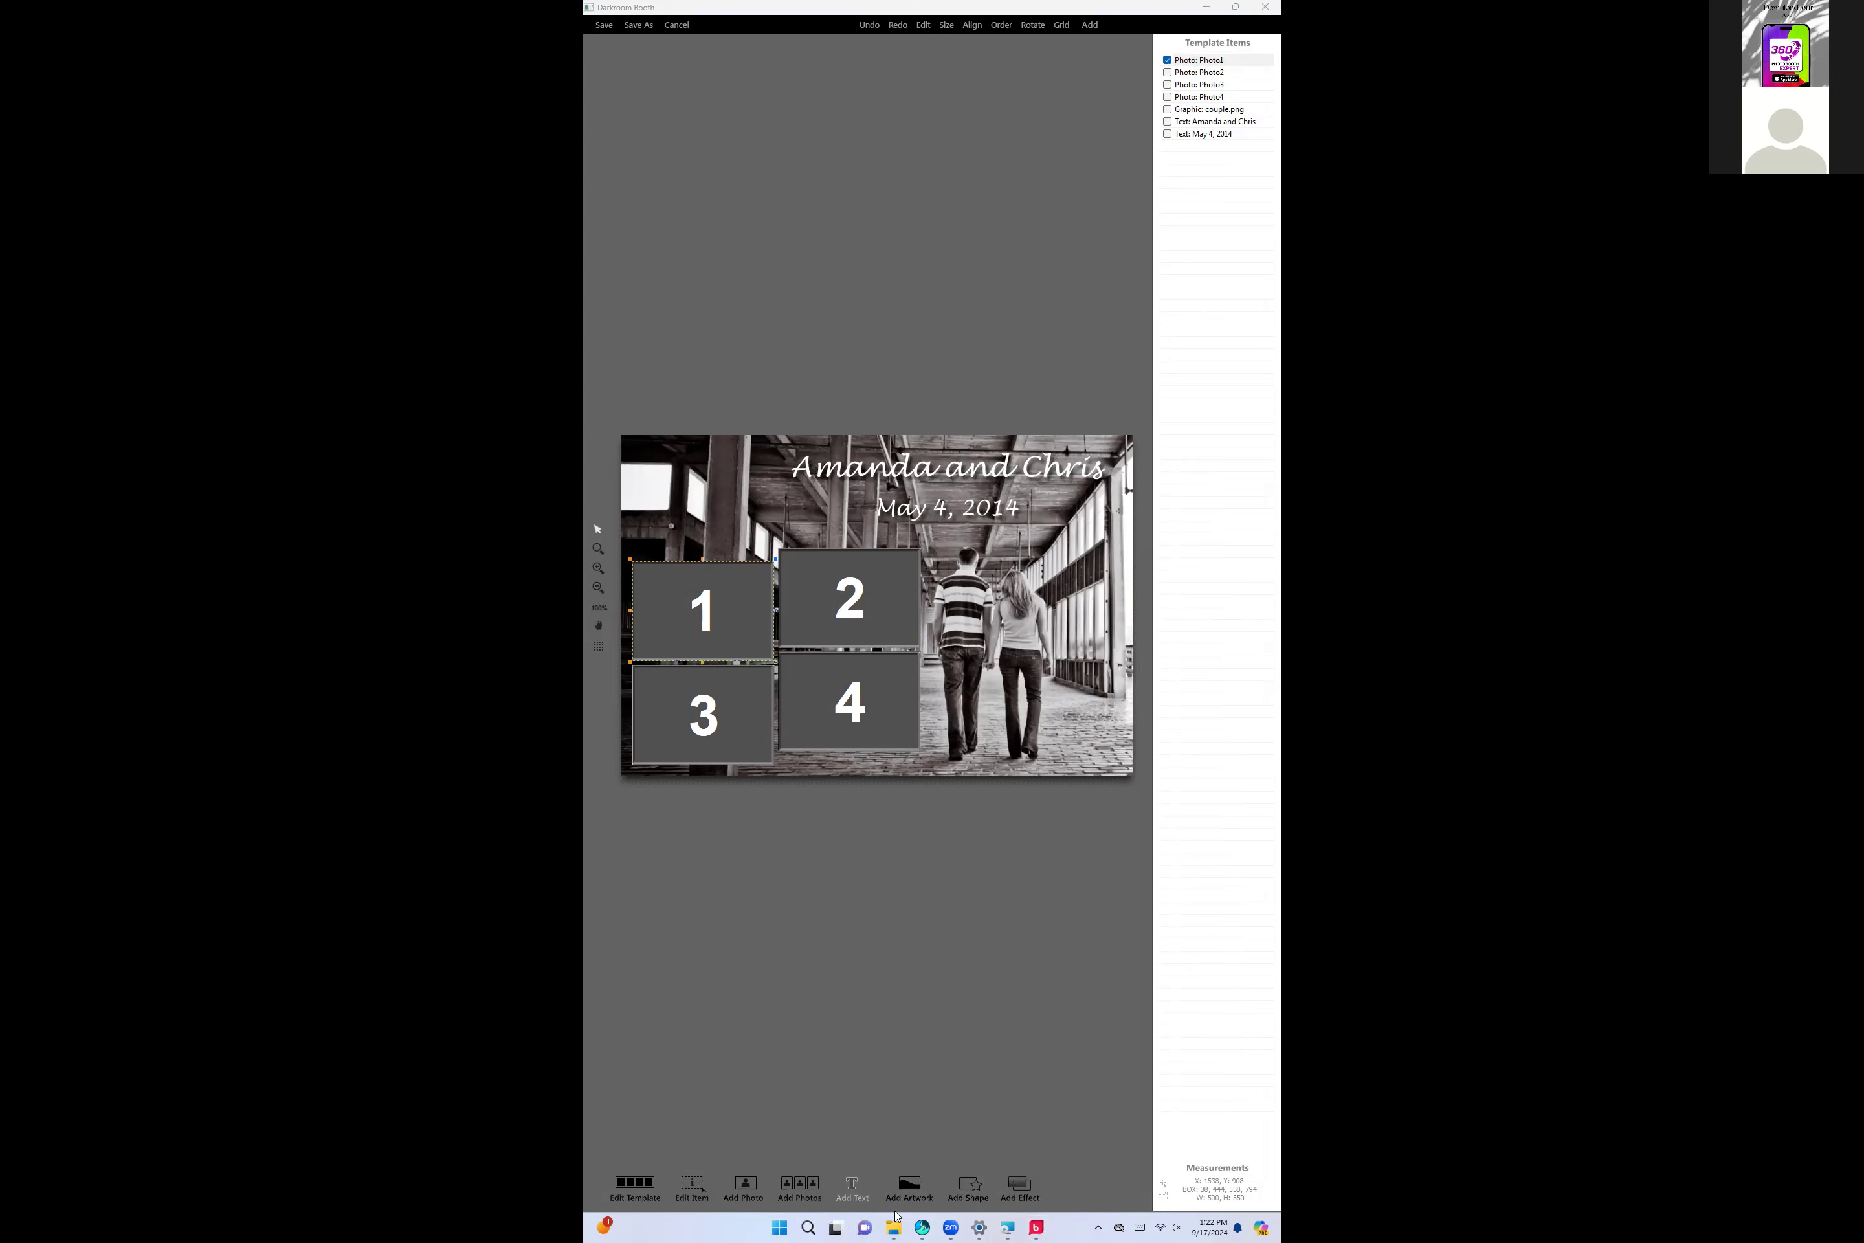
pyautogui.rightClick(951, 1226)
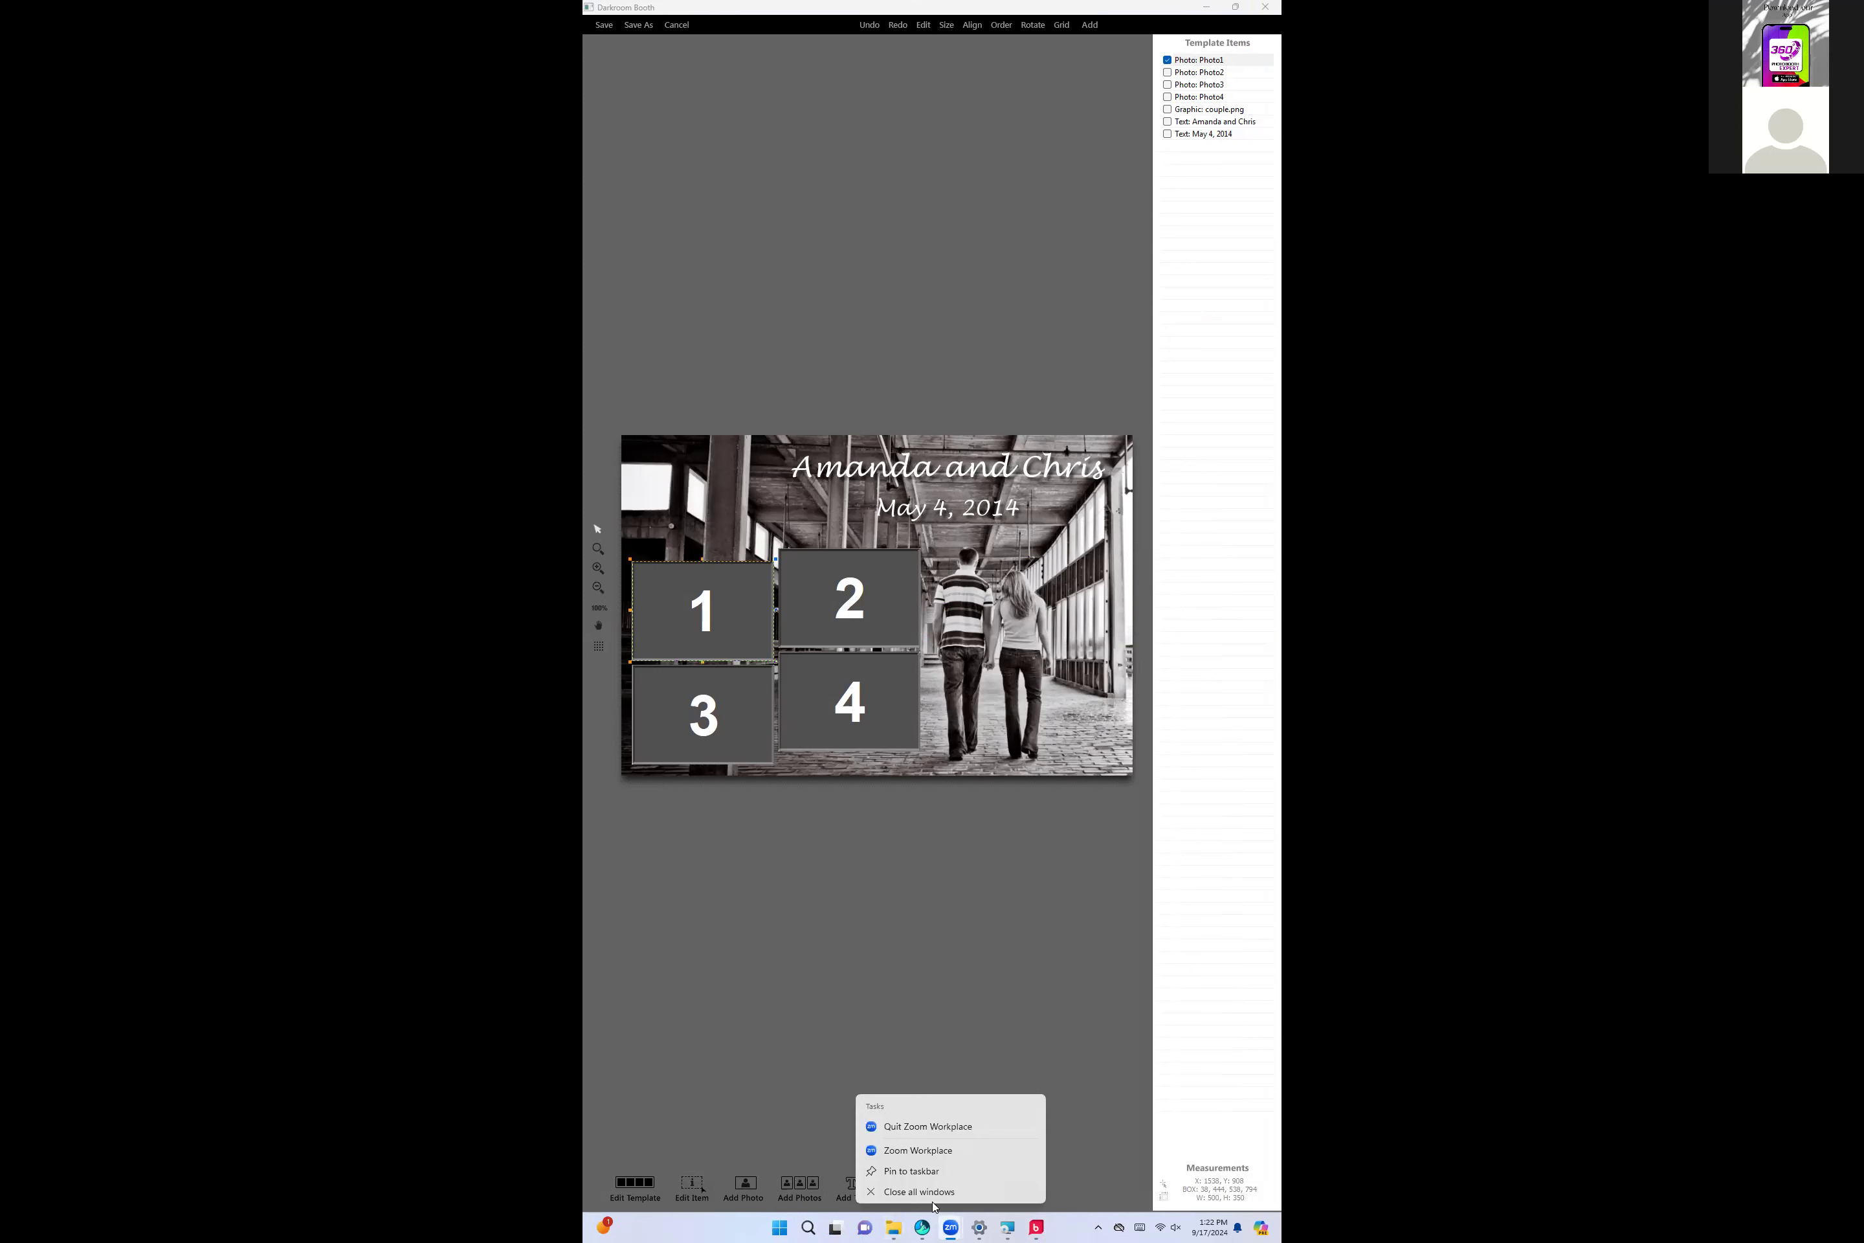
pyautogui.click(915, 1171)
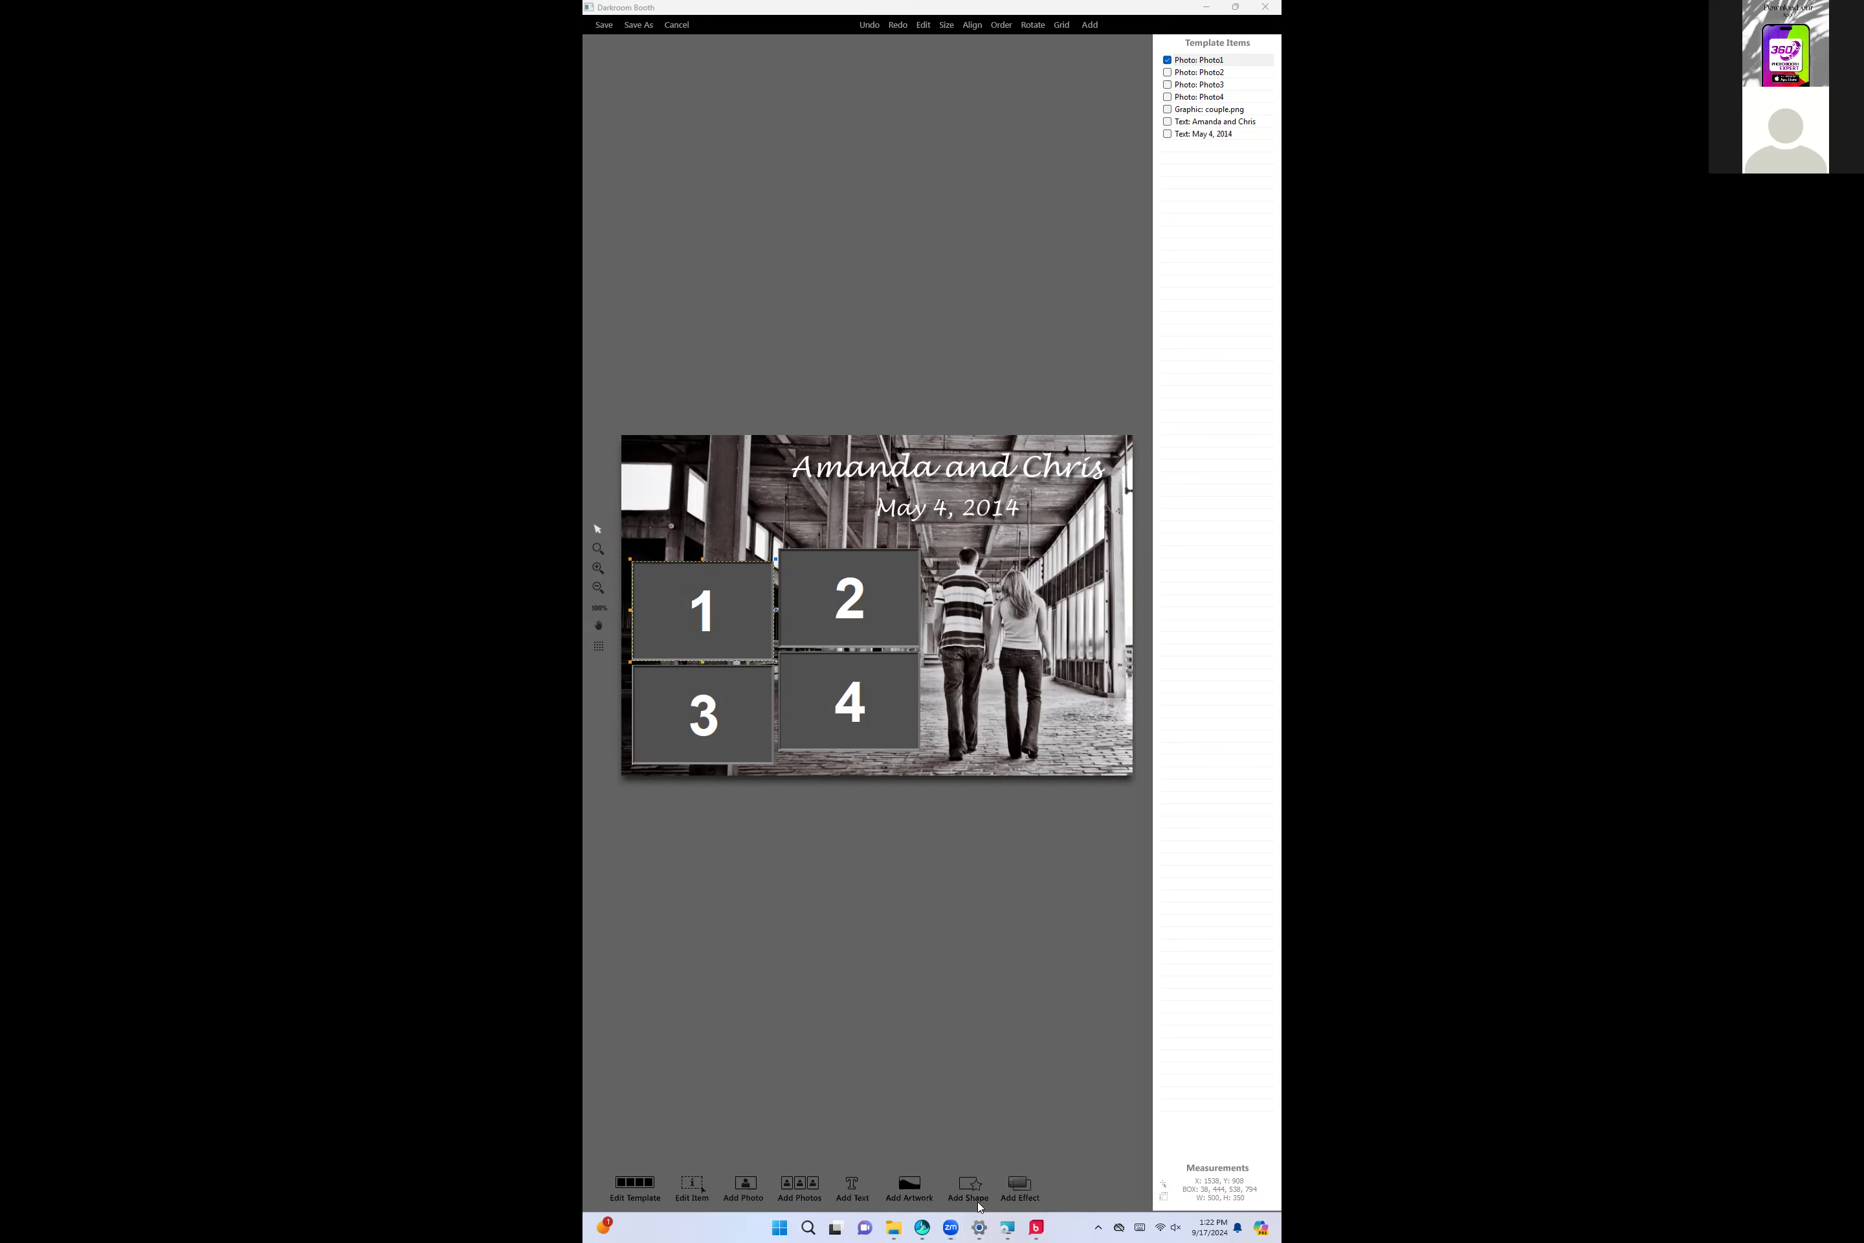
pyautogui.rightClick(1037, 1226)
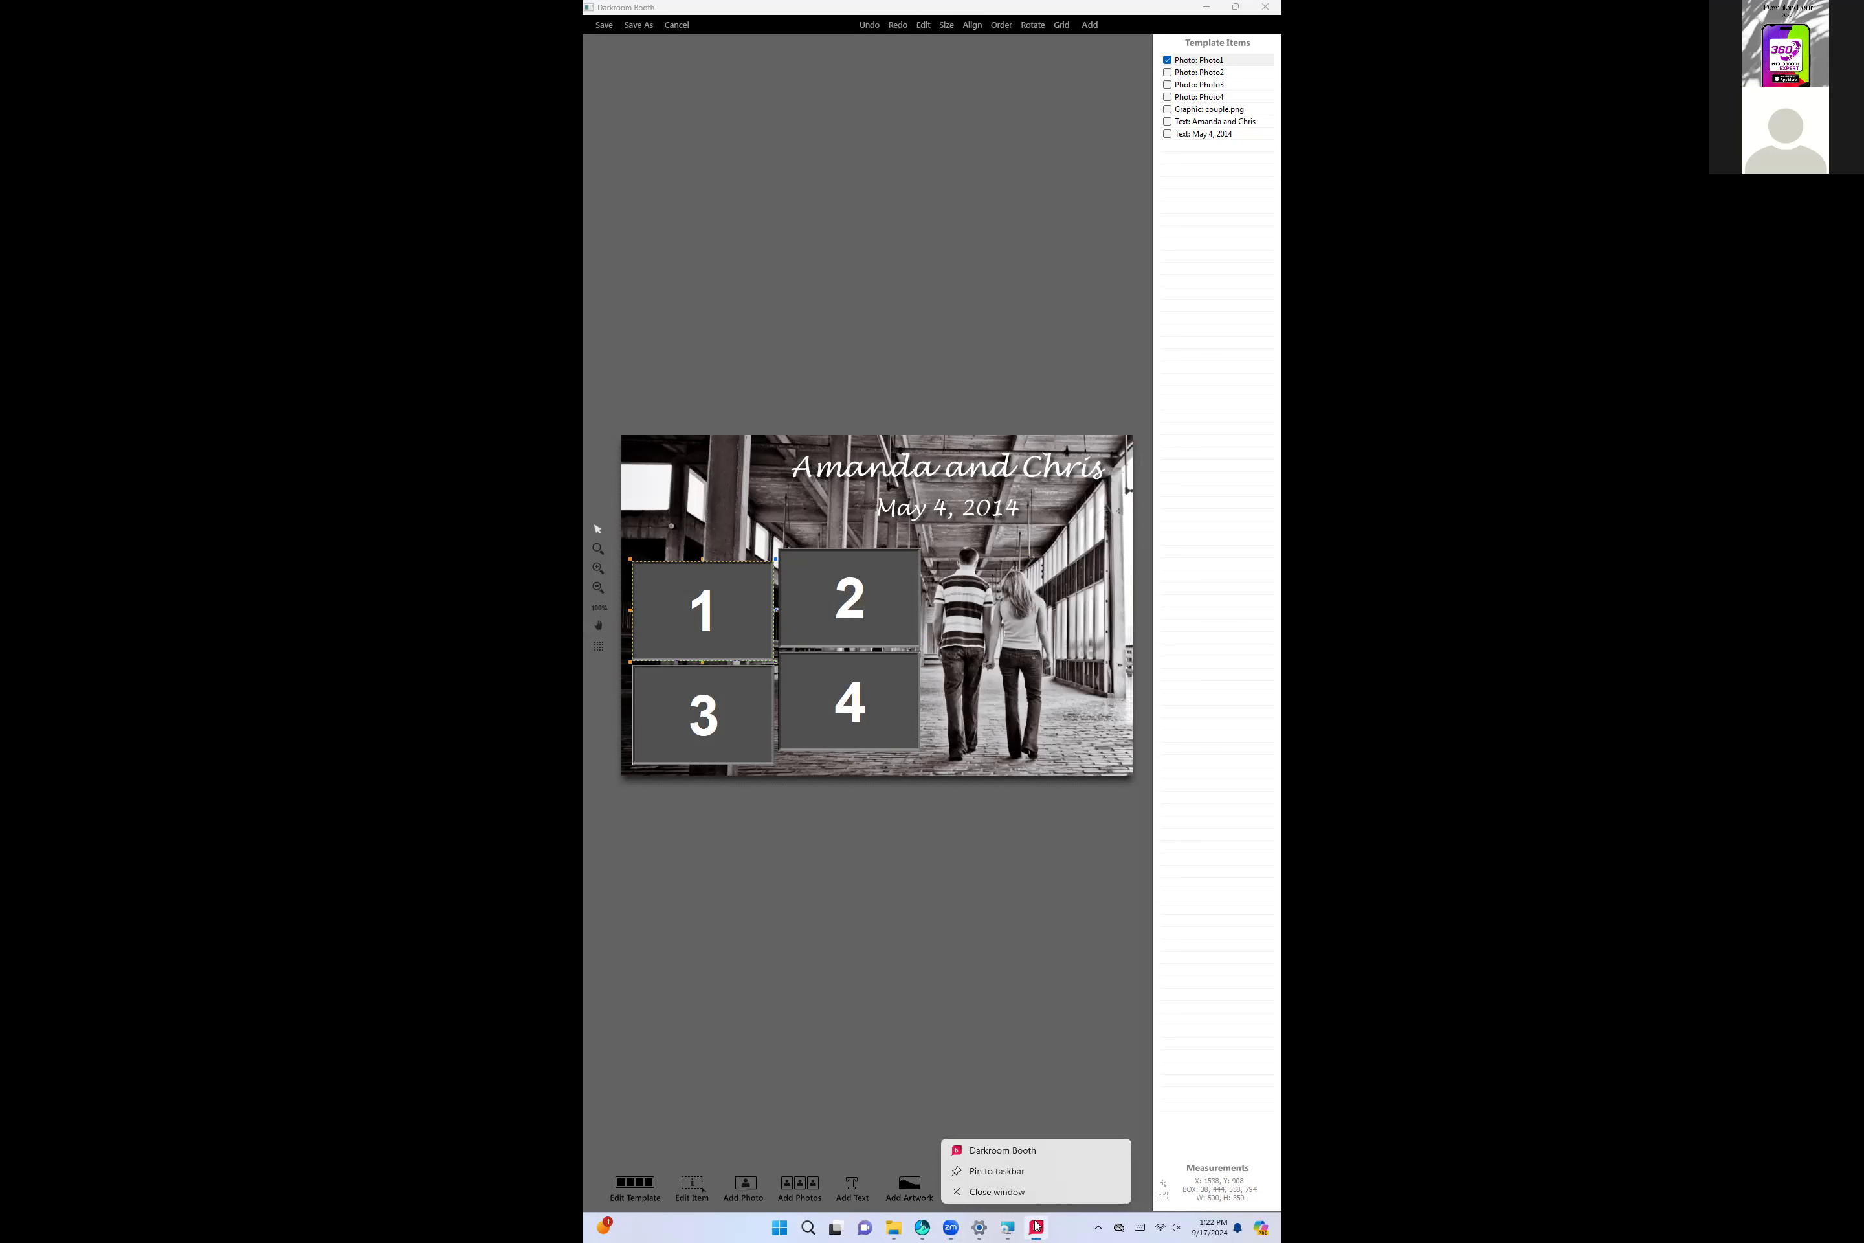
pyautogui.click(999, 1172)
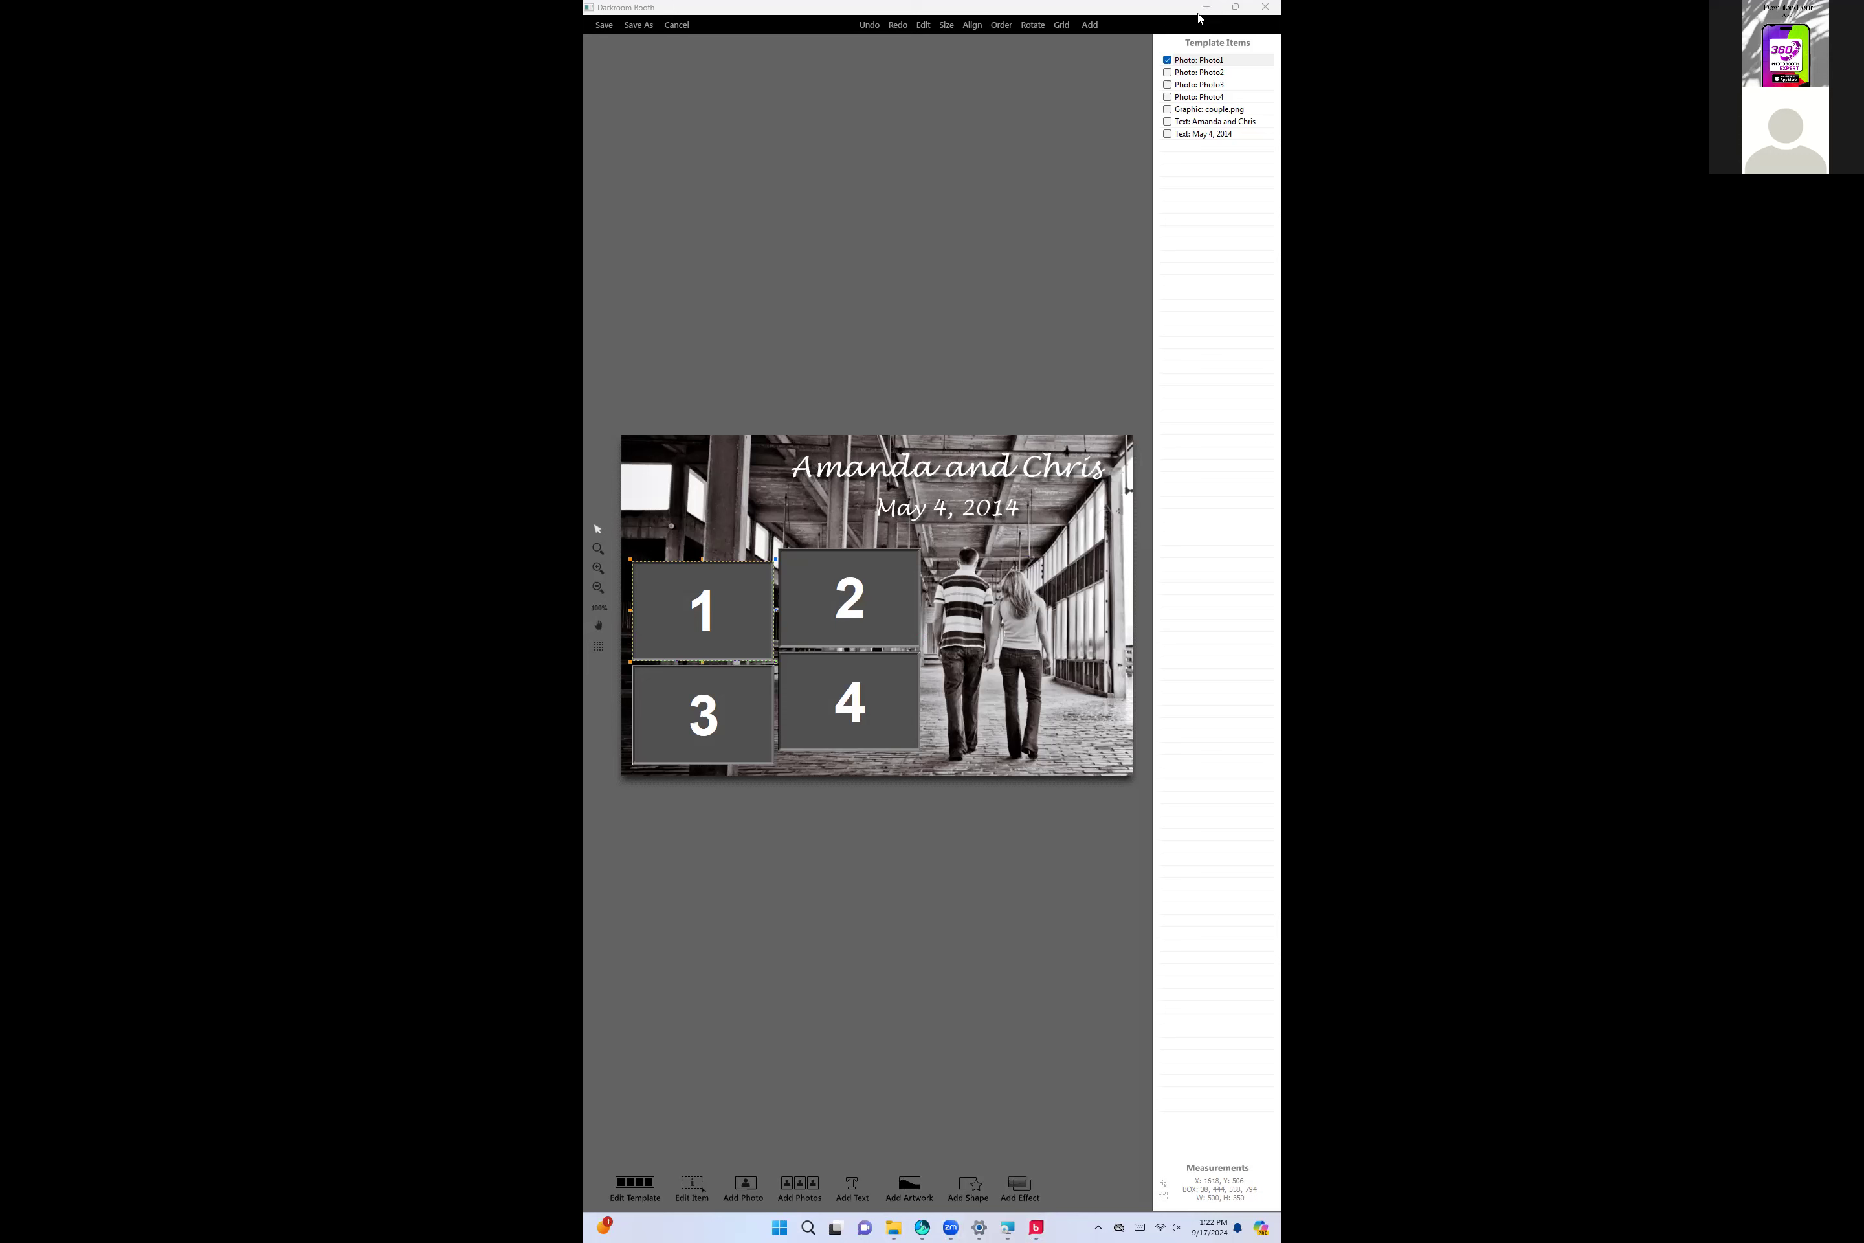
pyautogui.click(1206, 8)
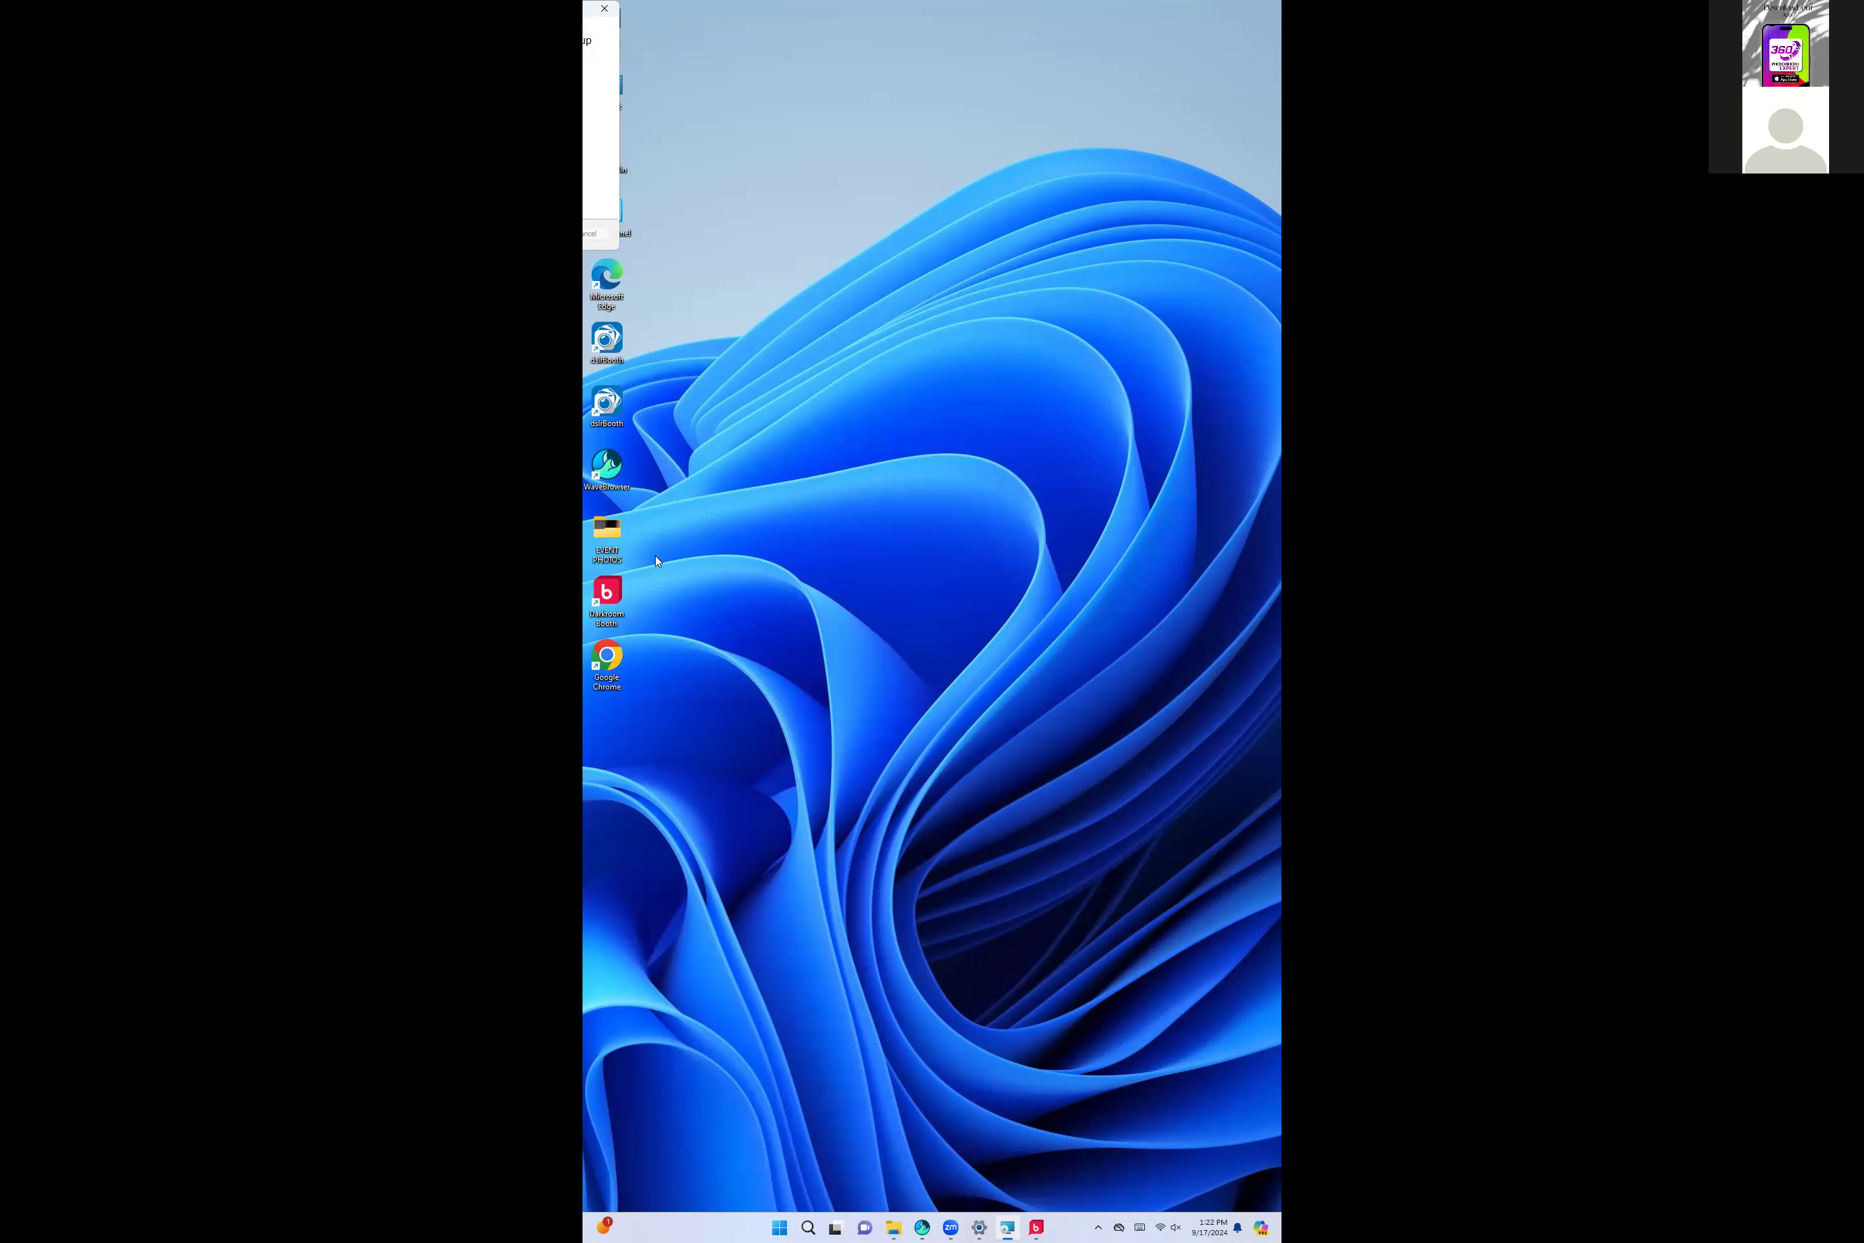
# Launch Google Chrome from its desktop shortcut's context menu
pyautogui.rightClick(614, 295)
pyautogui.press('Escape')
pyautogui.rightClick(614, 296)
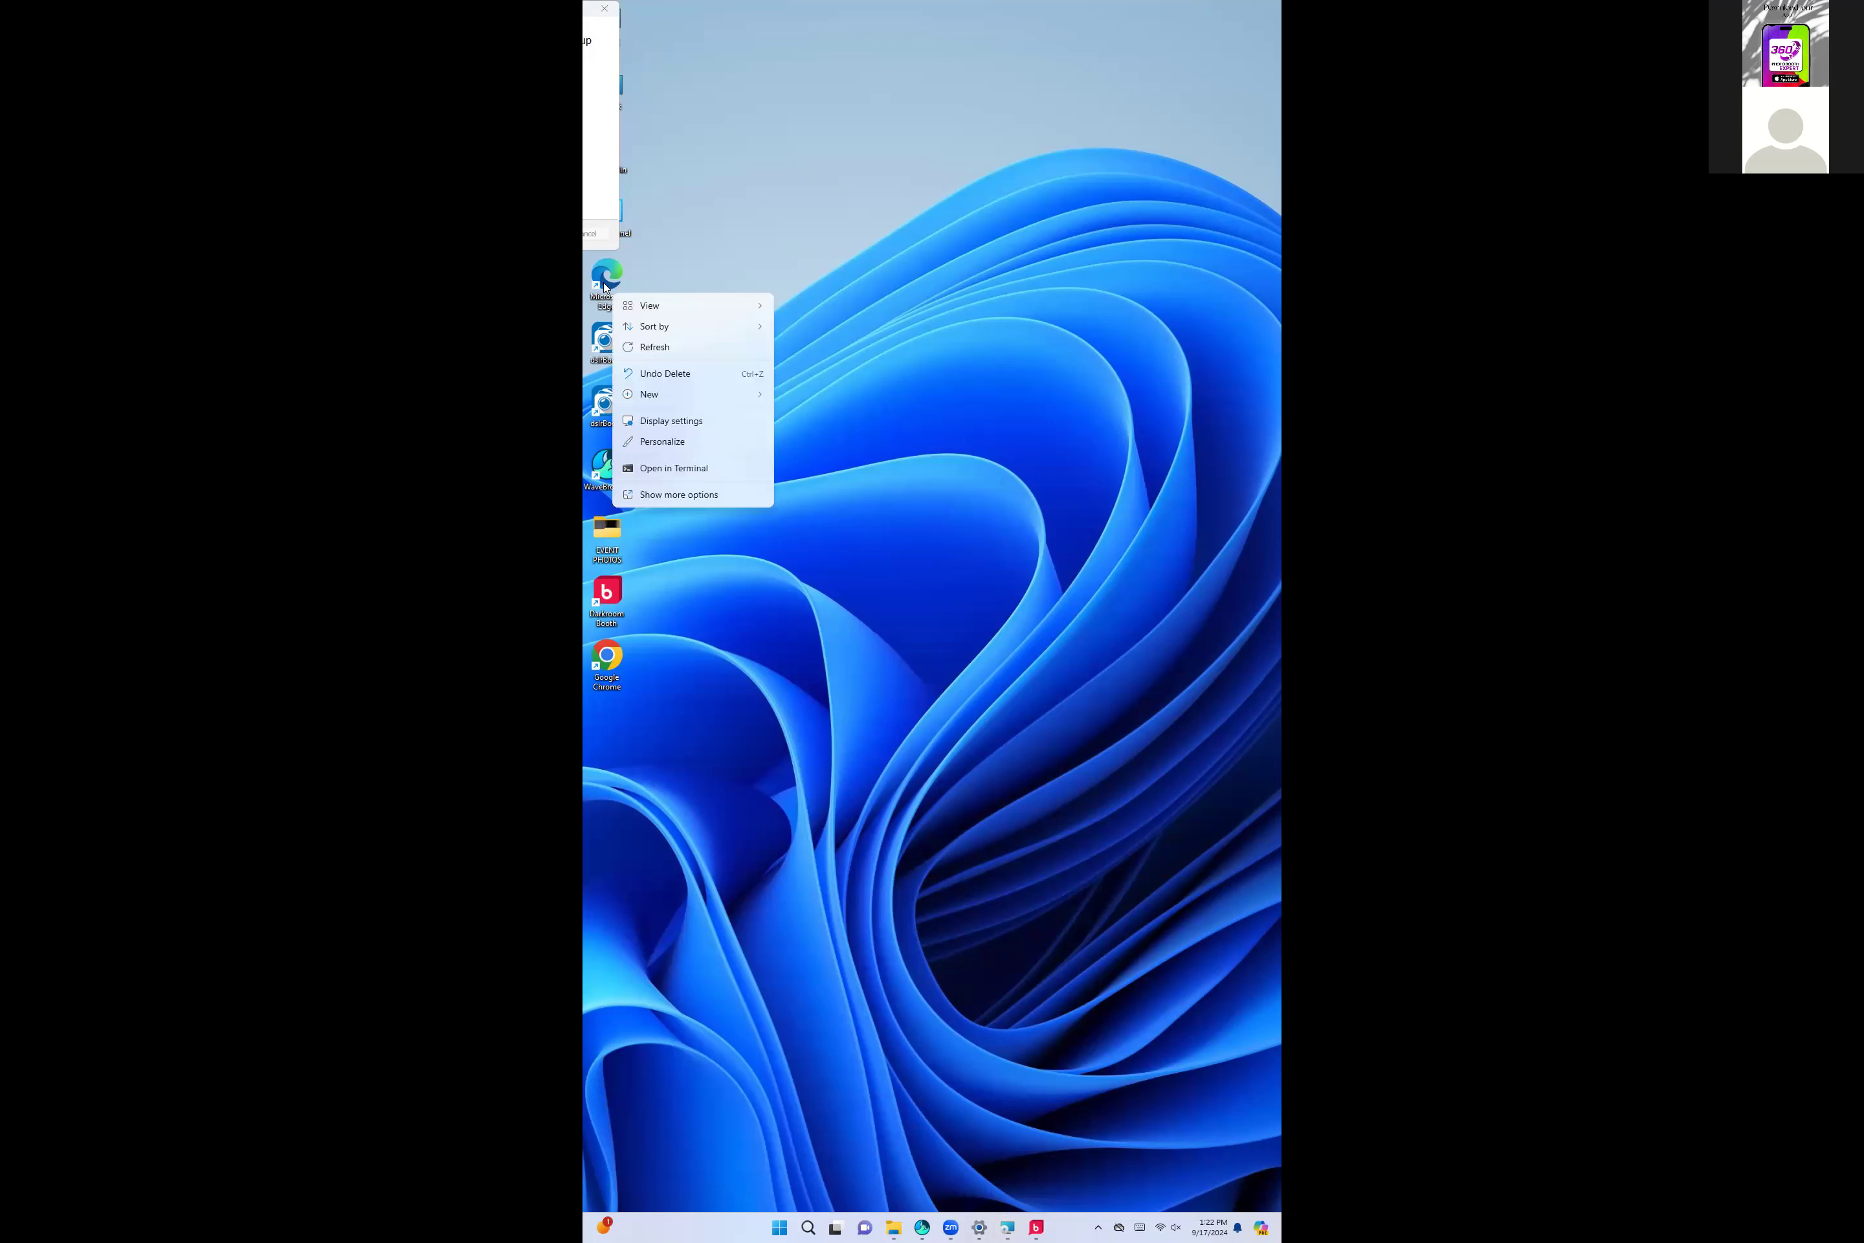
pyautogui.press('Escape')
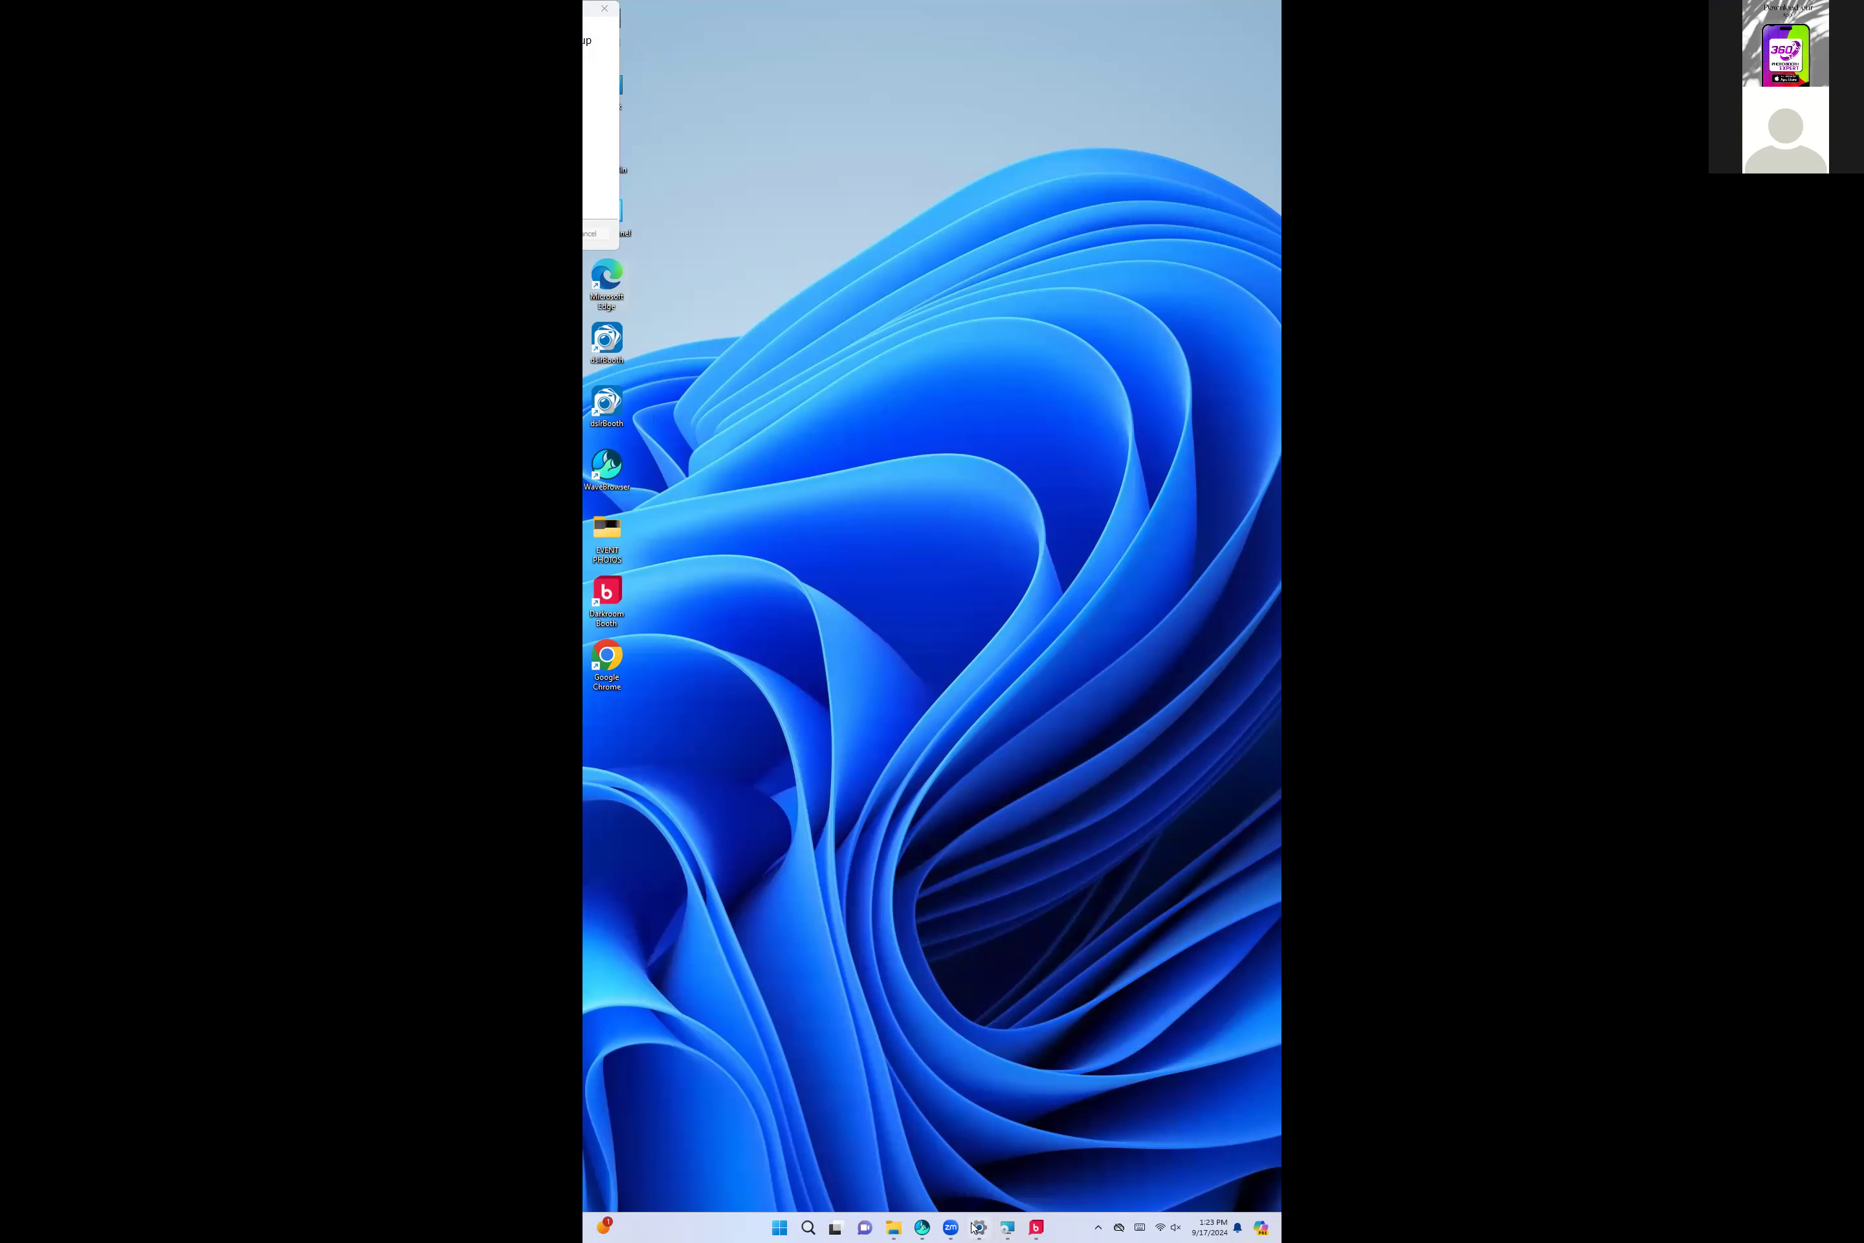
pyautogui.rightClick(596, 661)
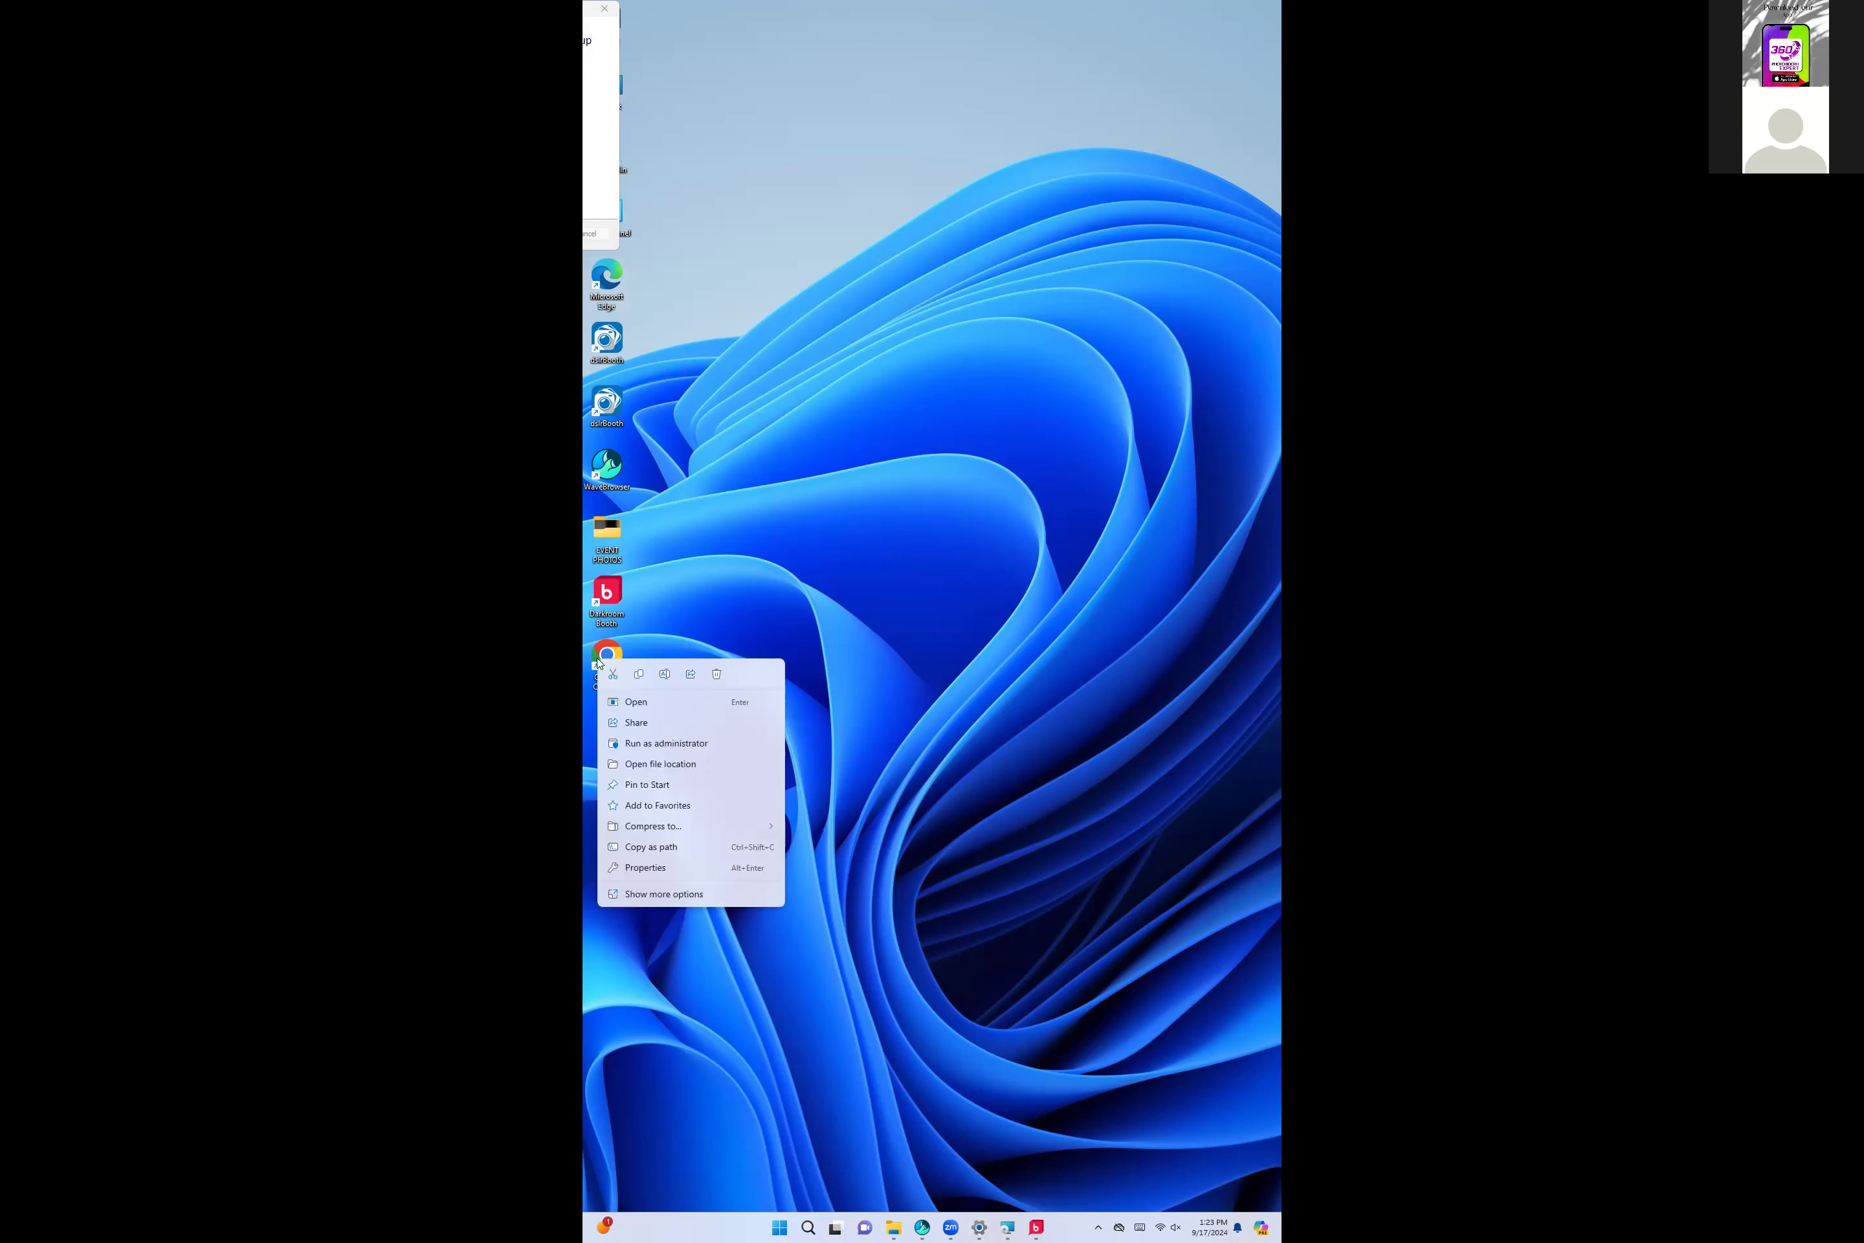
pyautogui.click(634, 702)
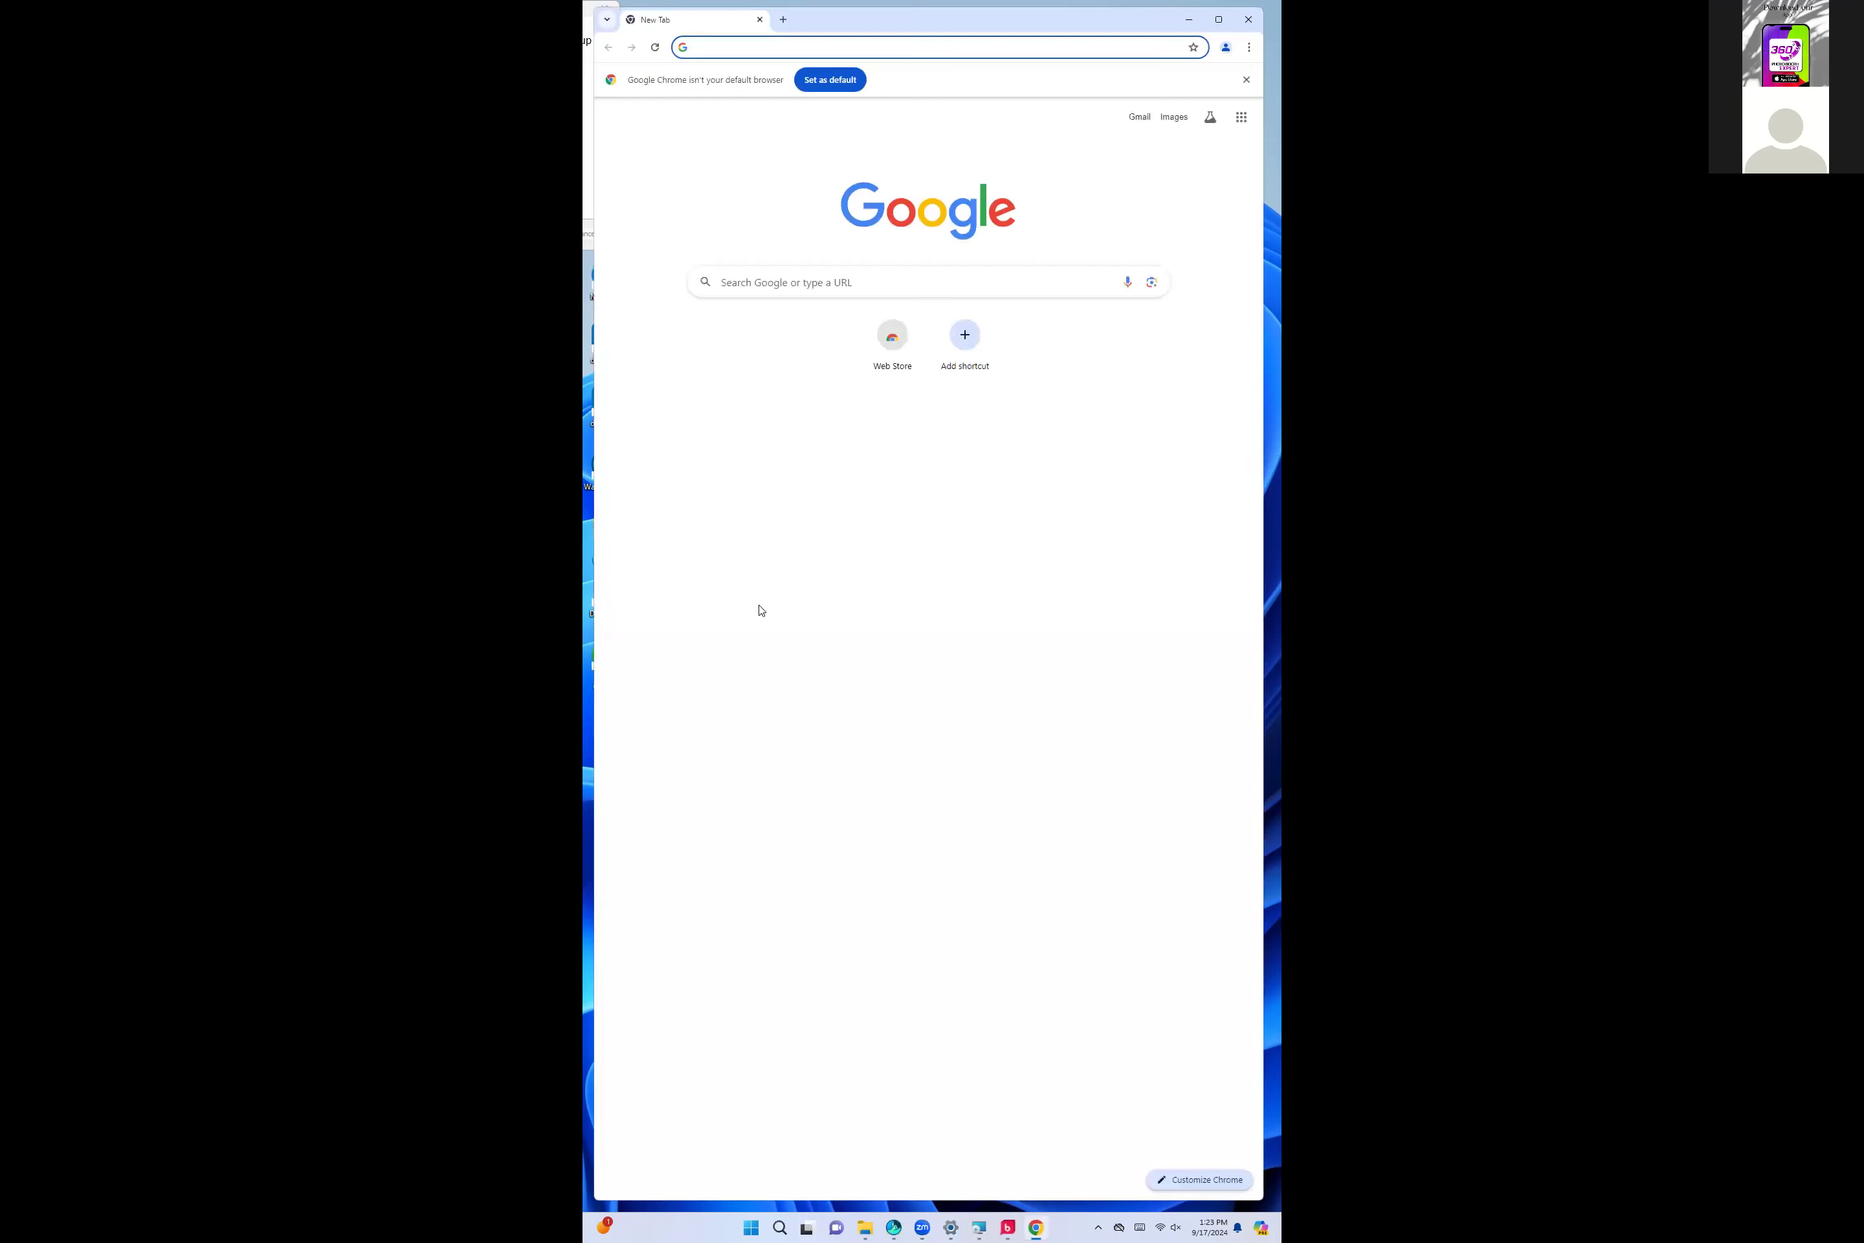
# Set Chrome as the default browser and close the default apps settings
pyautogui.click(831, 80)
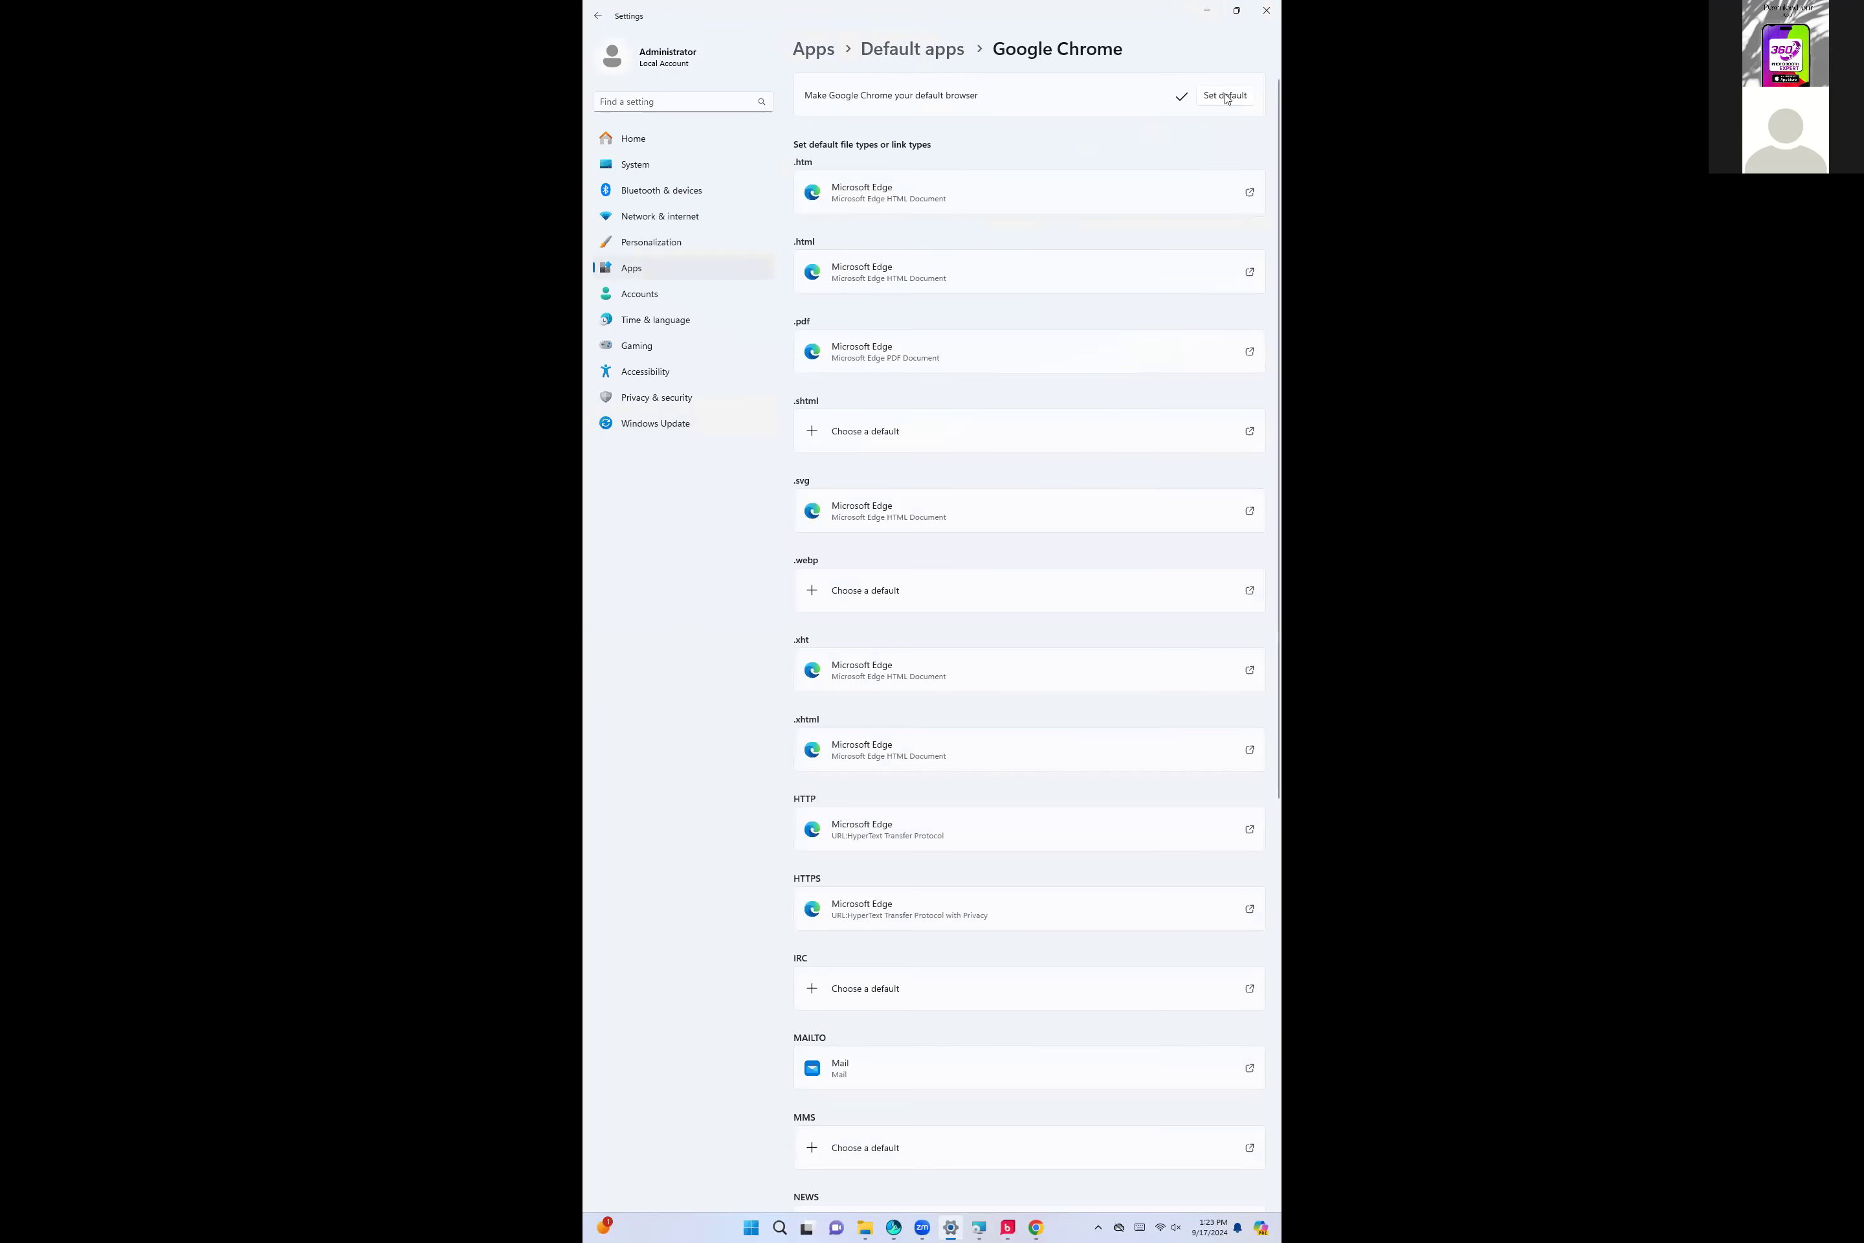
pyautogui.click(1268, 13)
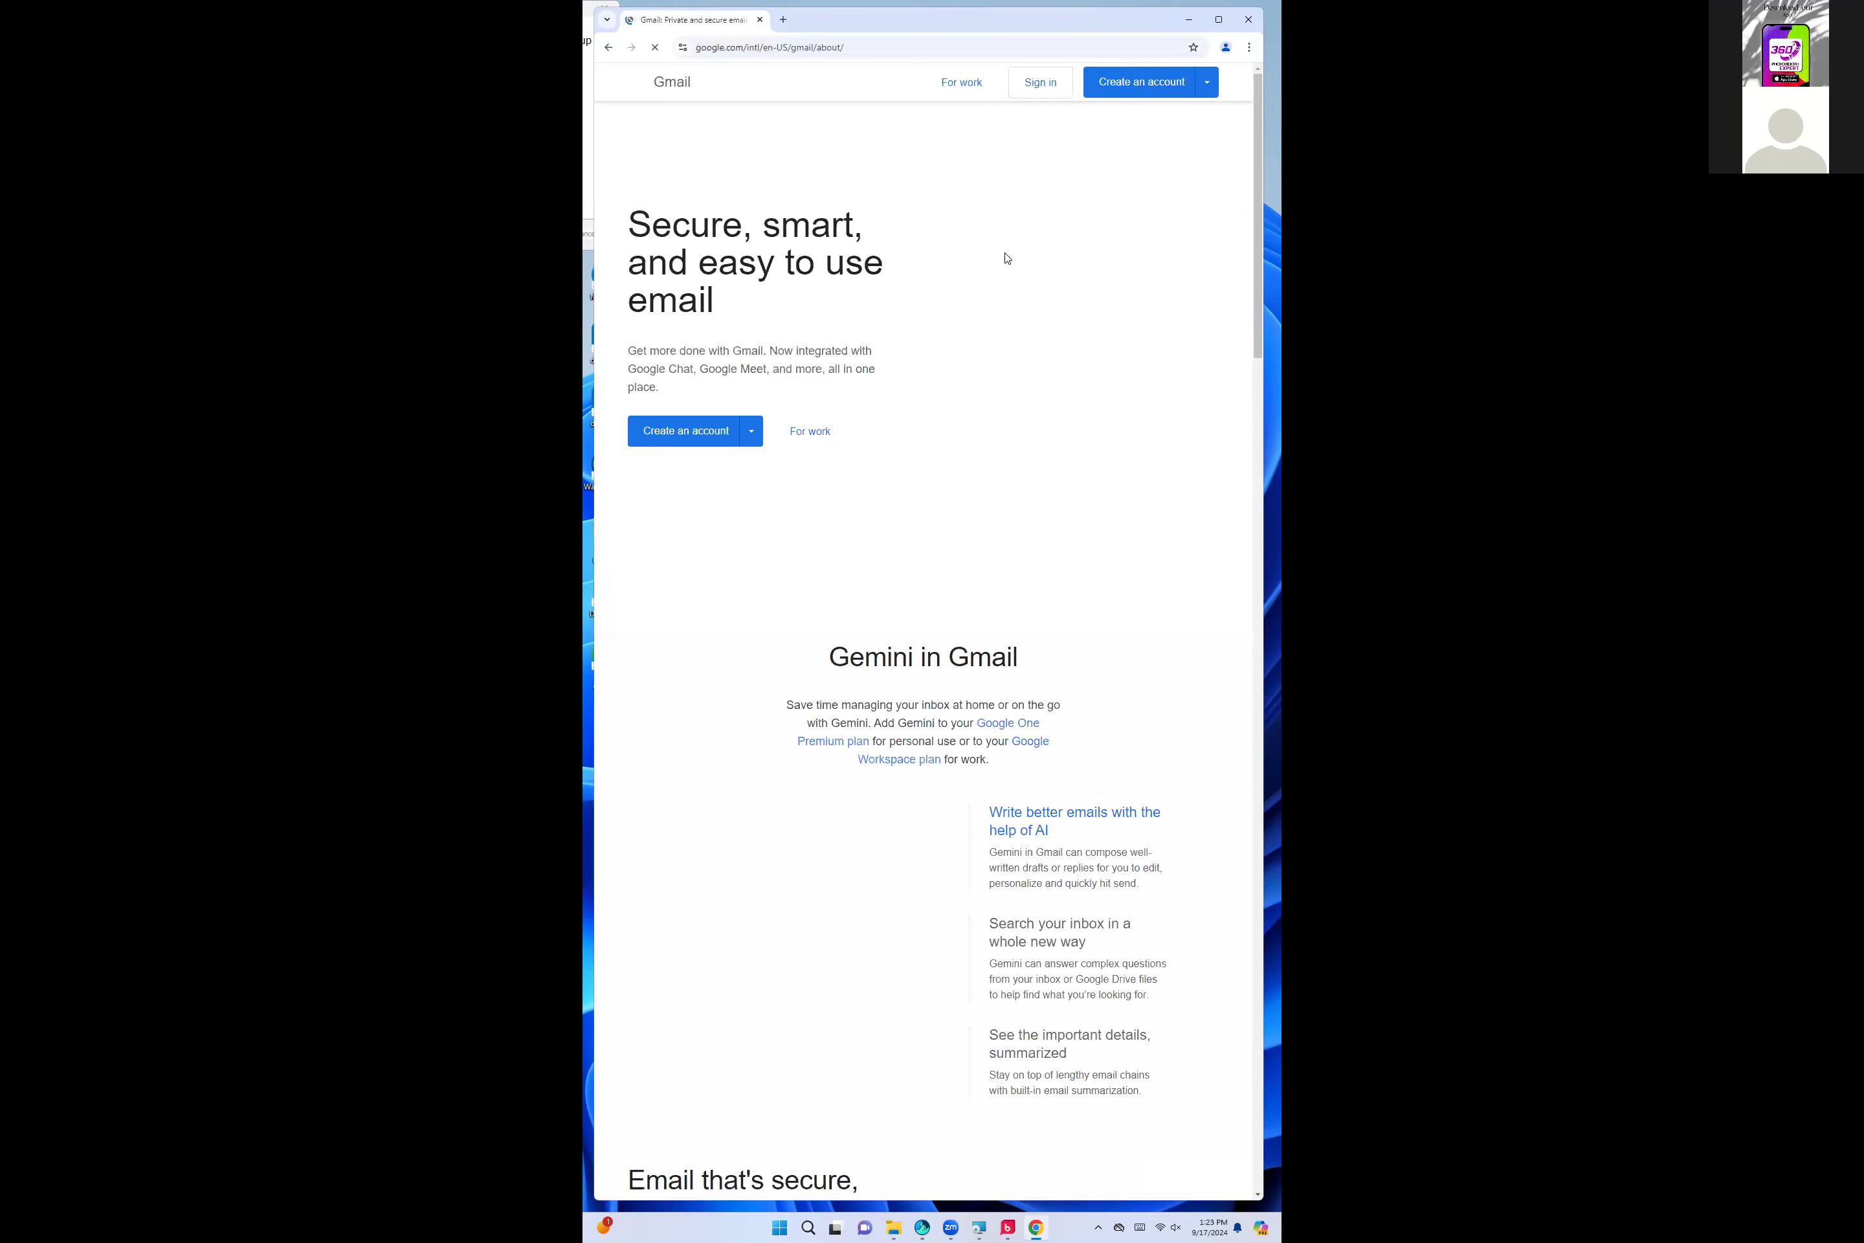
# Start the Gmail sign-in and submit the account's e-mail address
pyautogui.click(1036, 82)
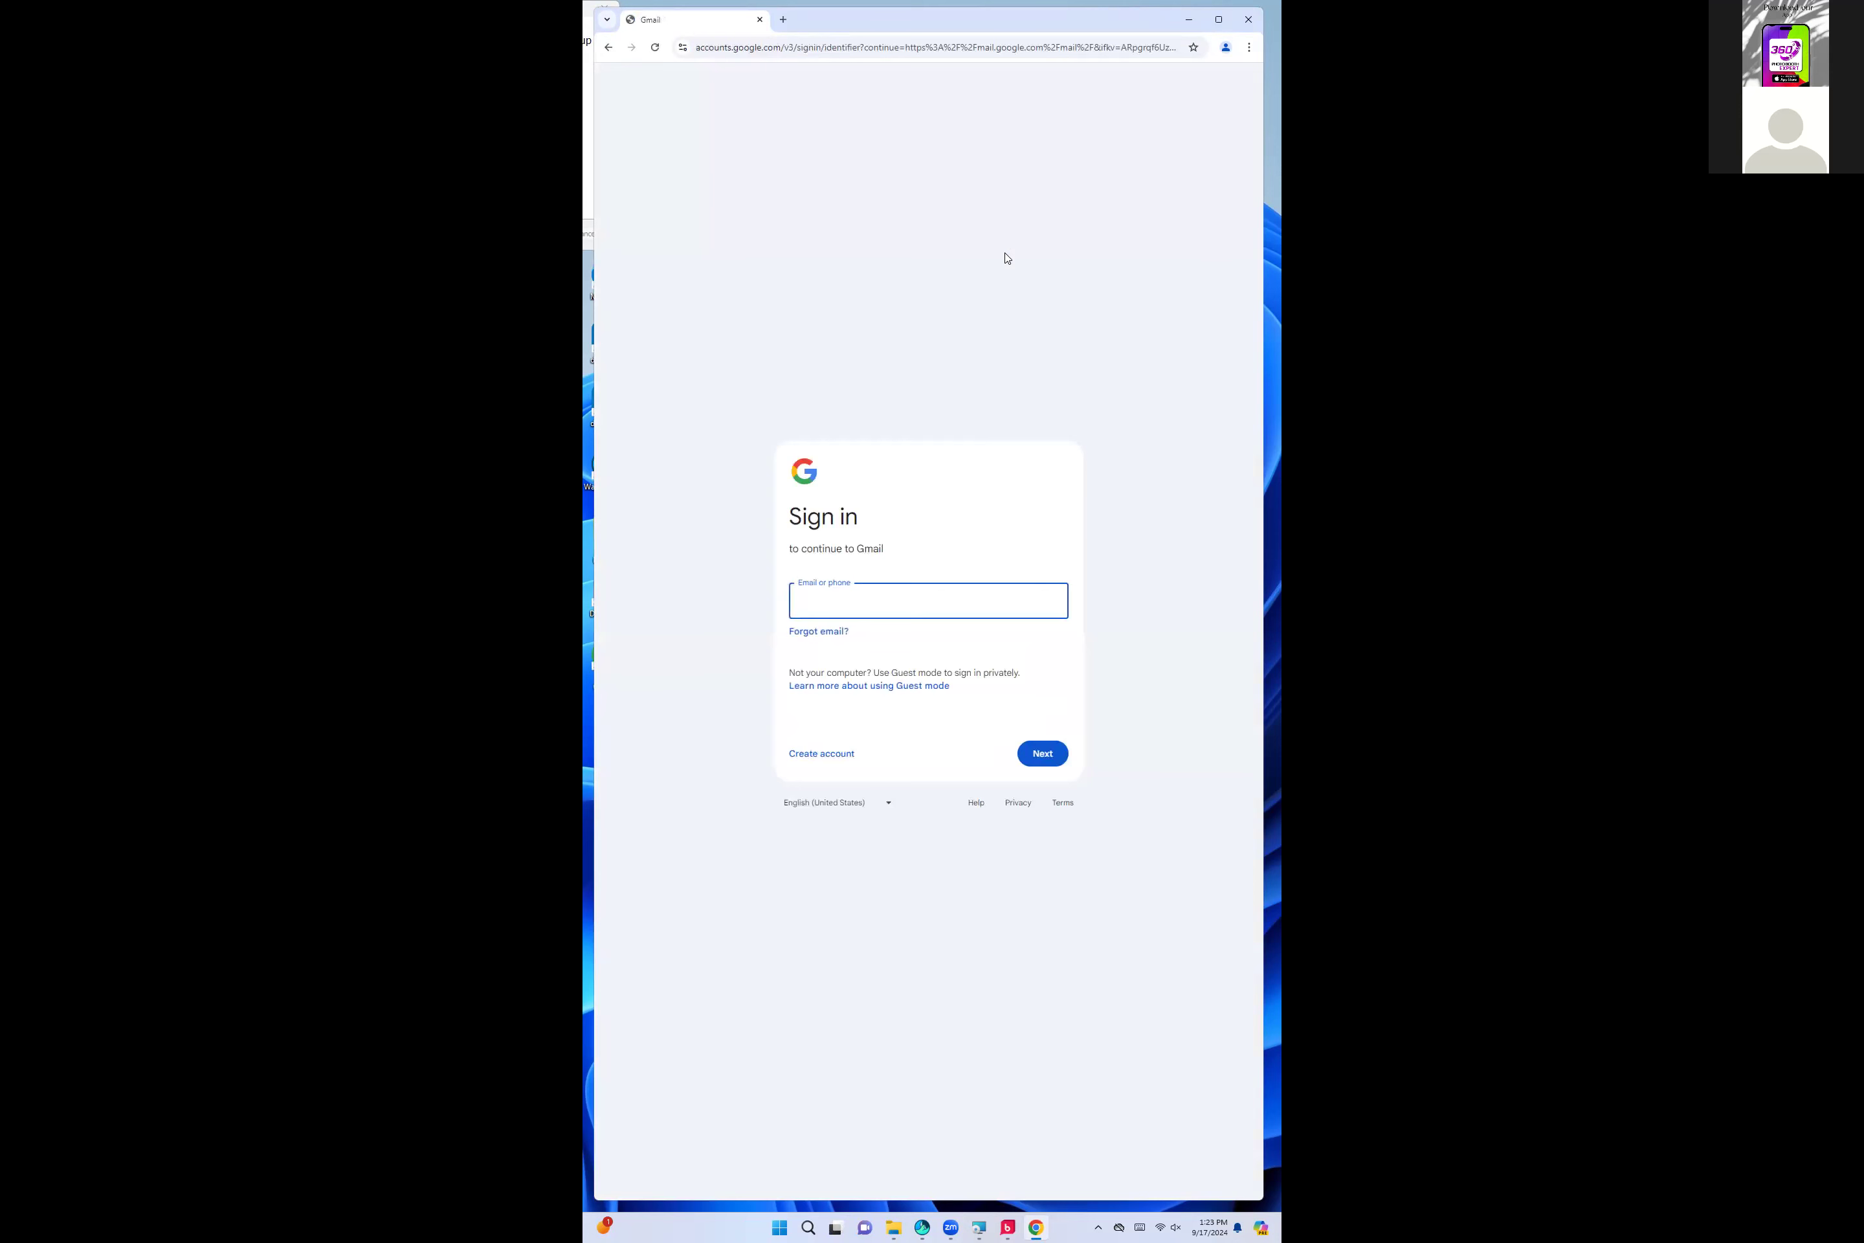
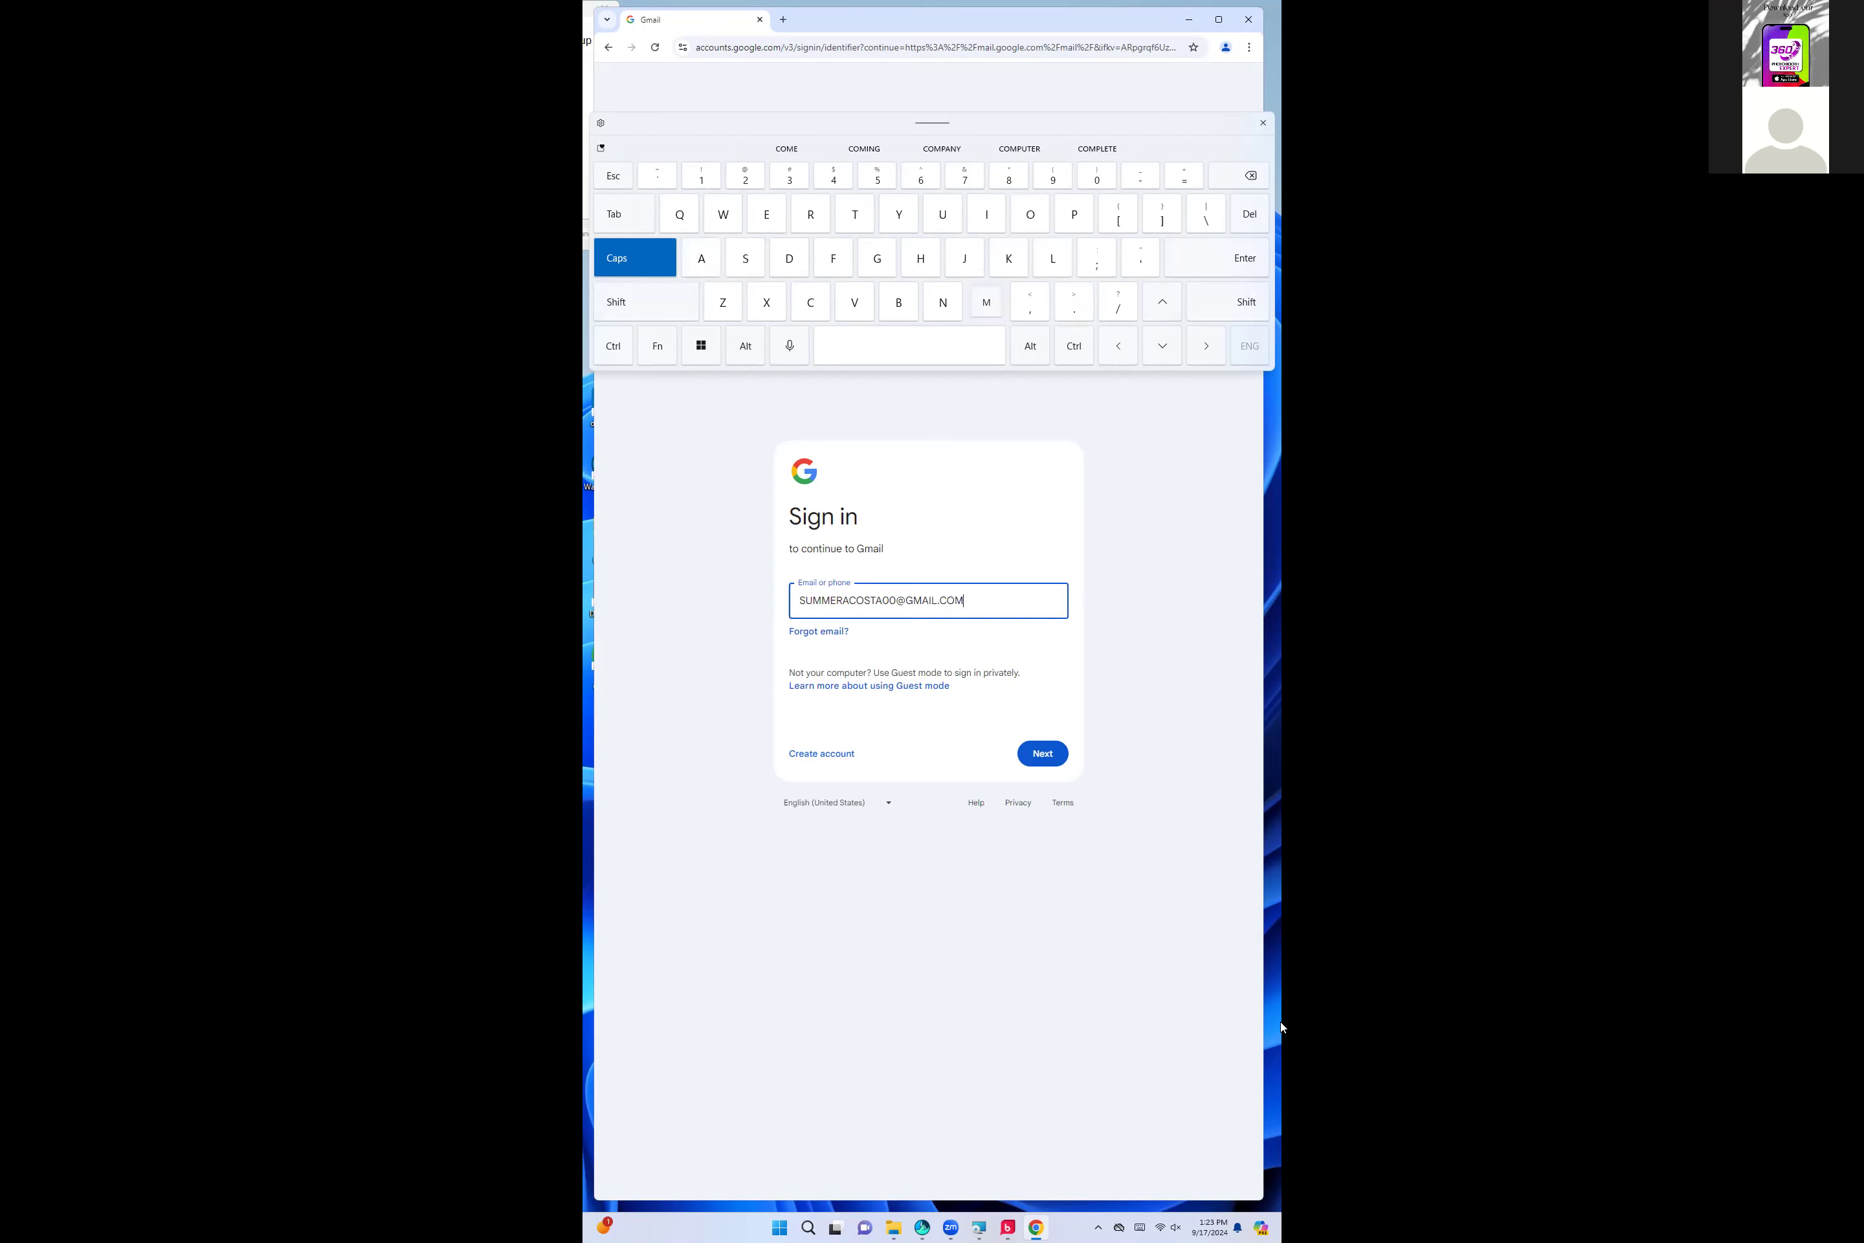
pyautogui.press('Return')
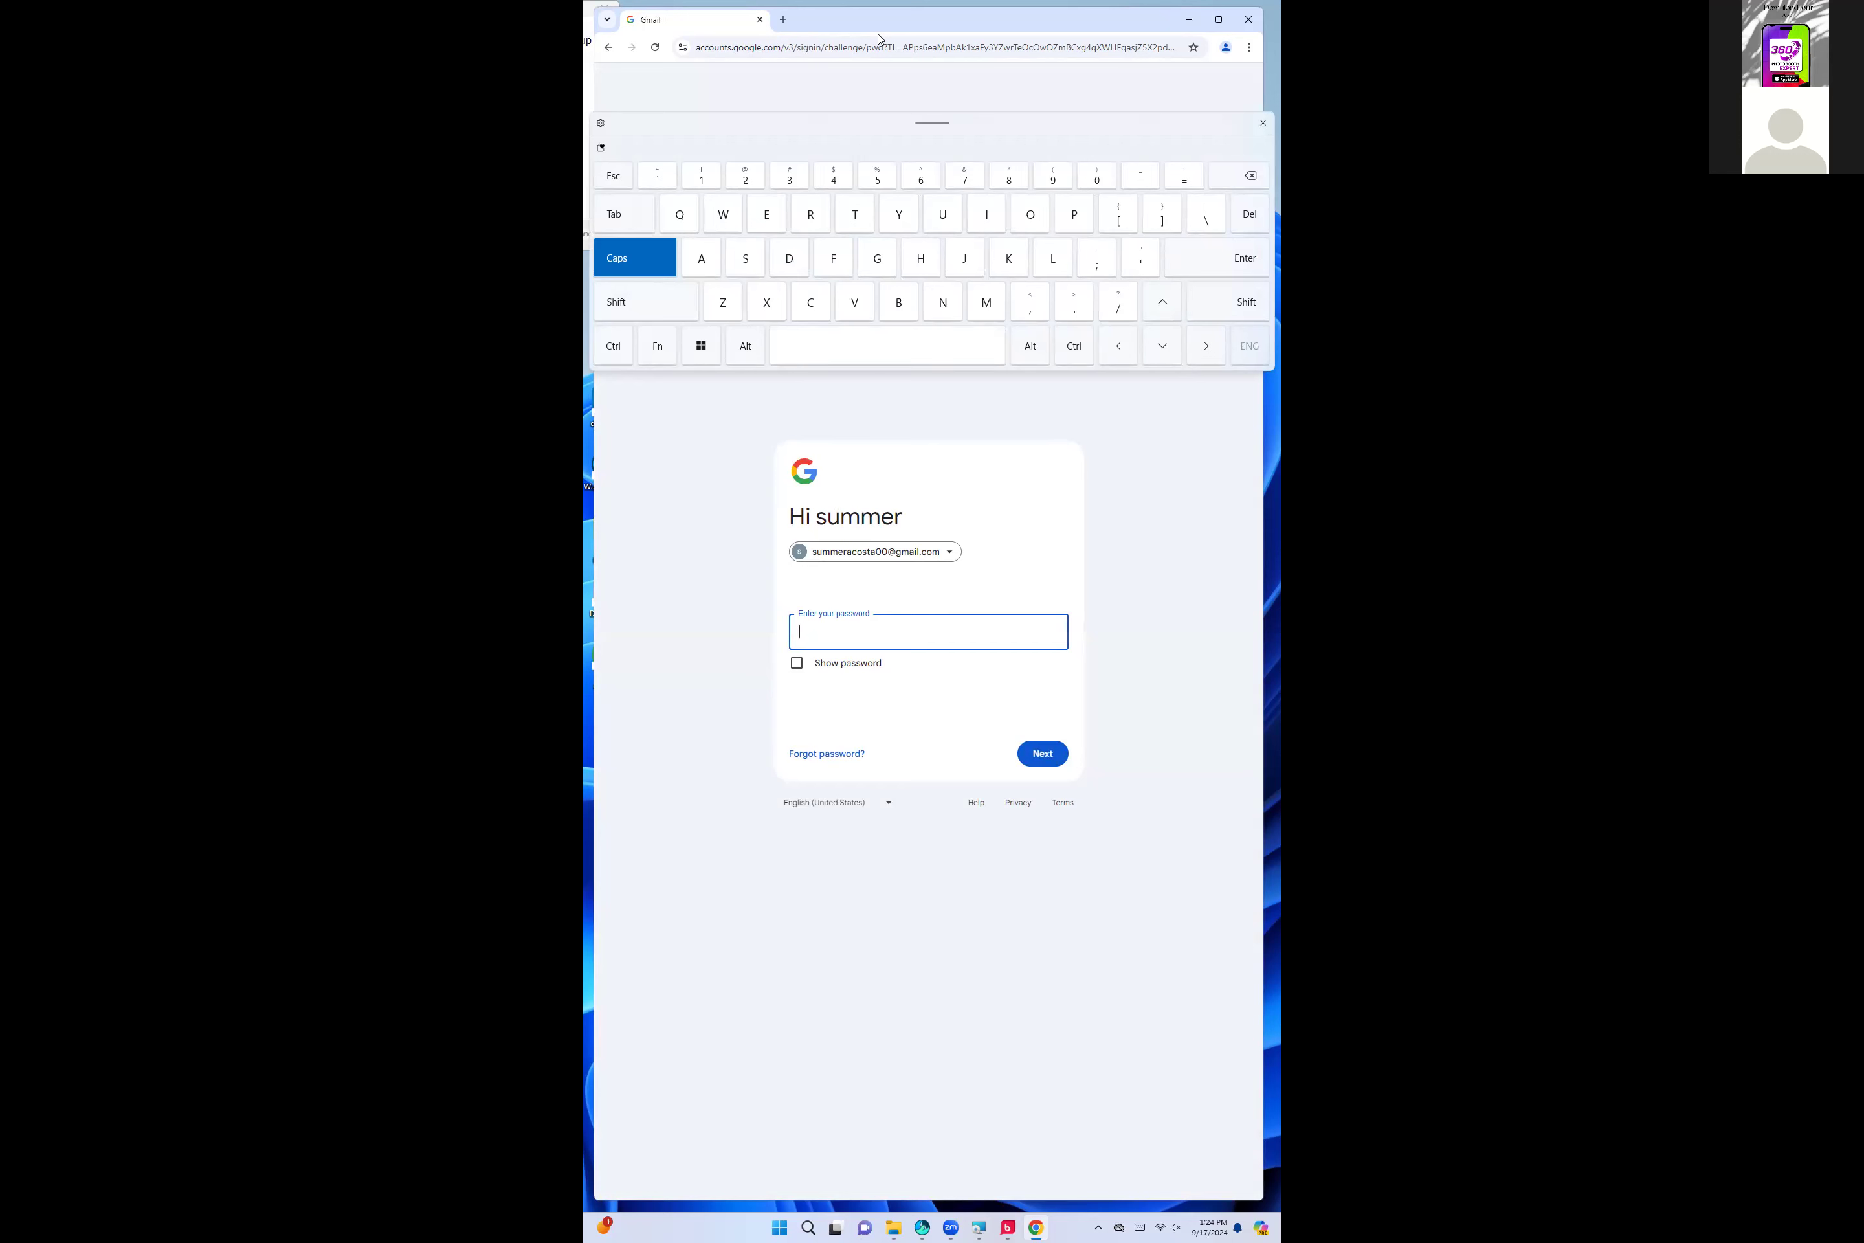
# Type the account password with the on-screen keyboard and submit it to sign in
pyautogui.press('capslock')
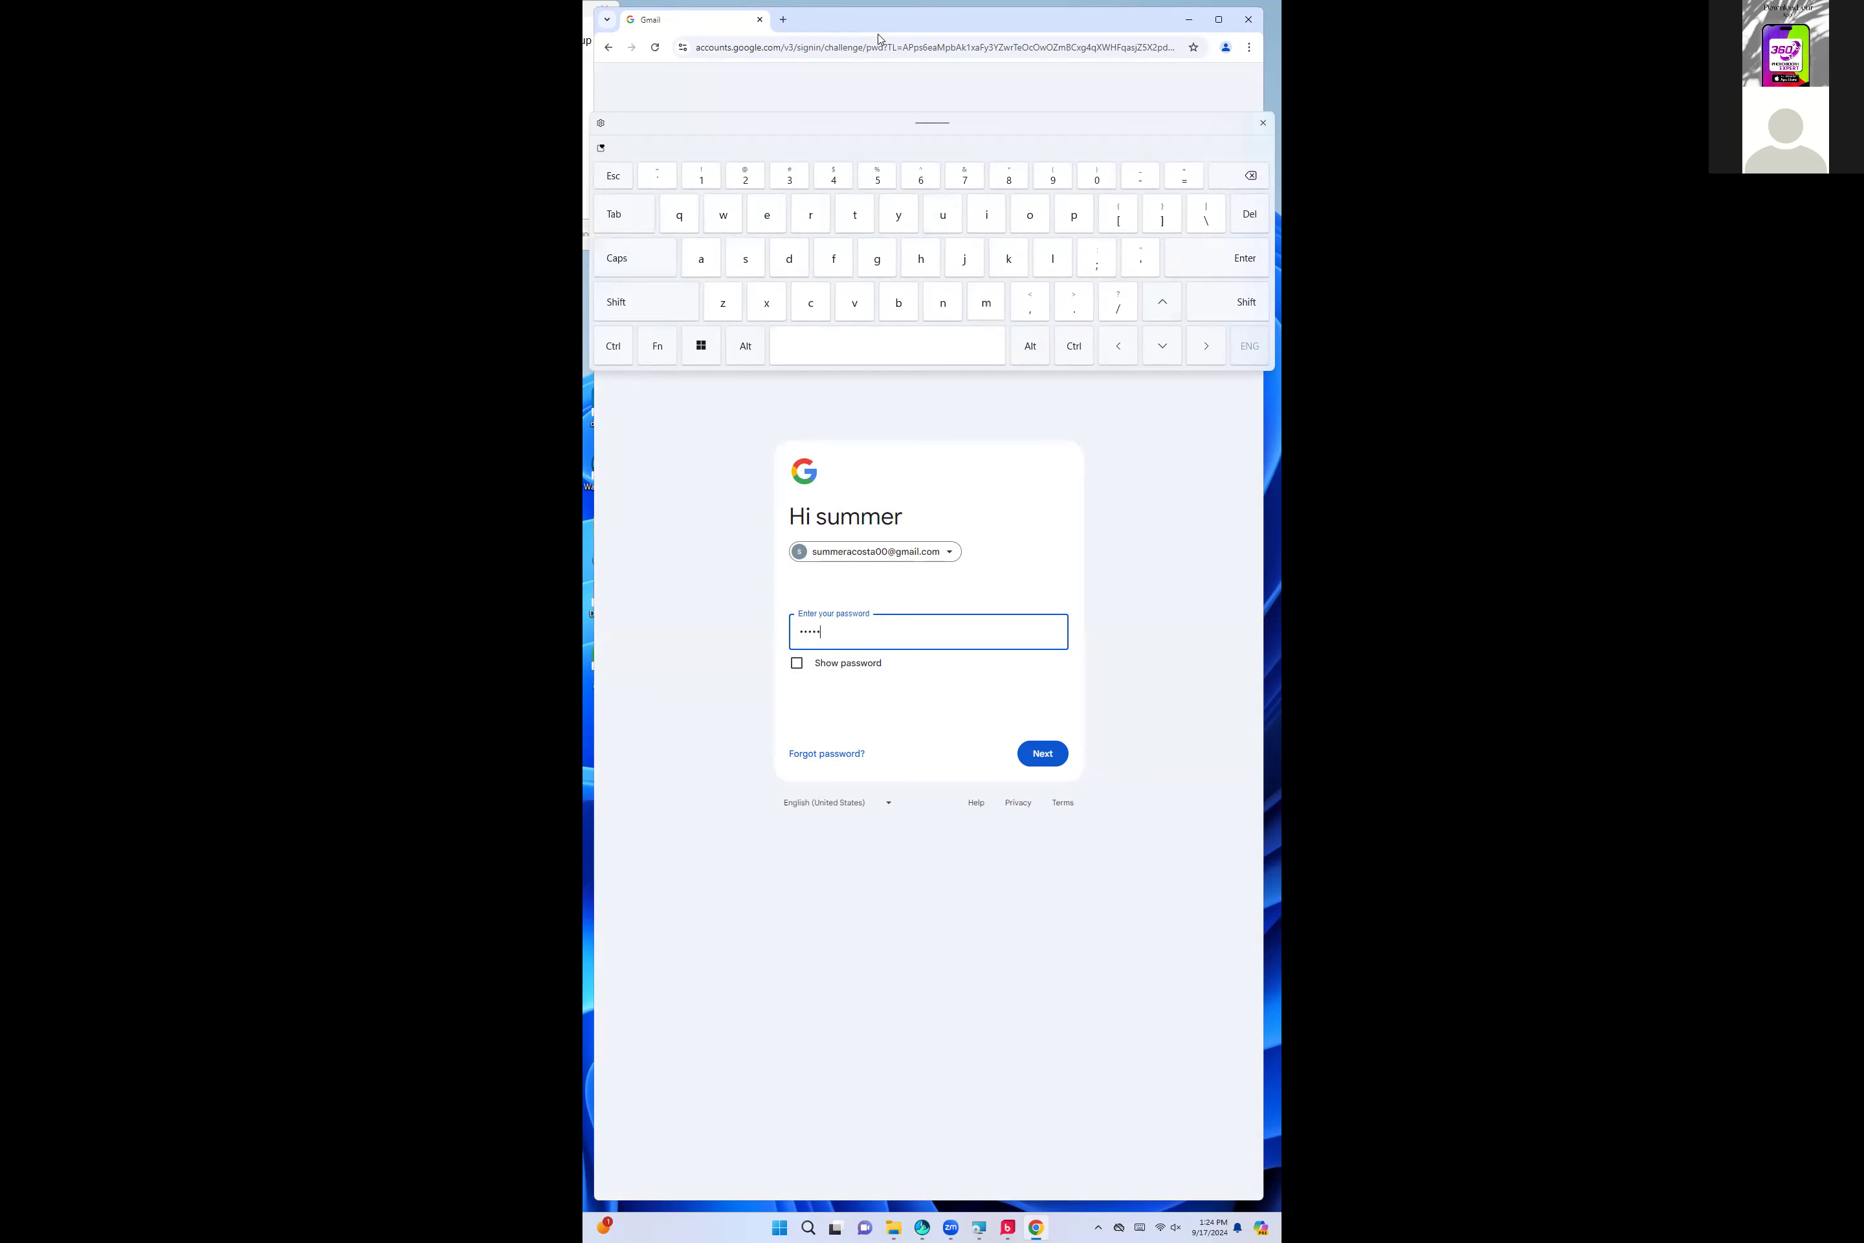
pyautogui.press('shift')
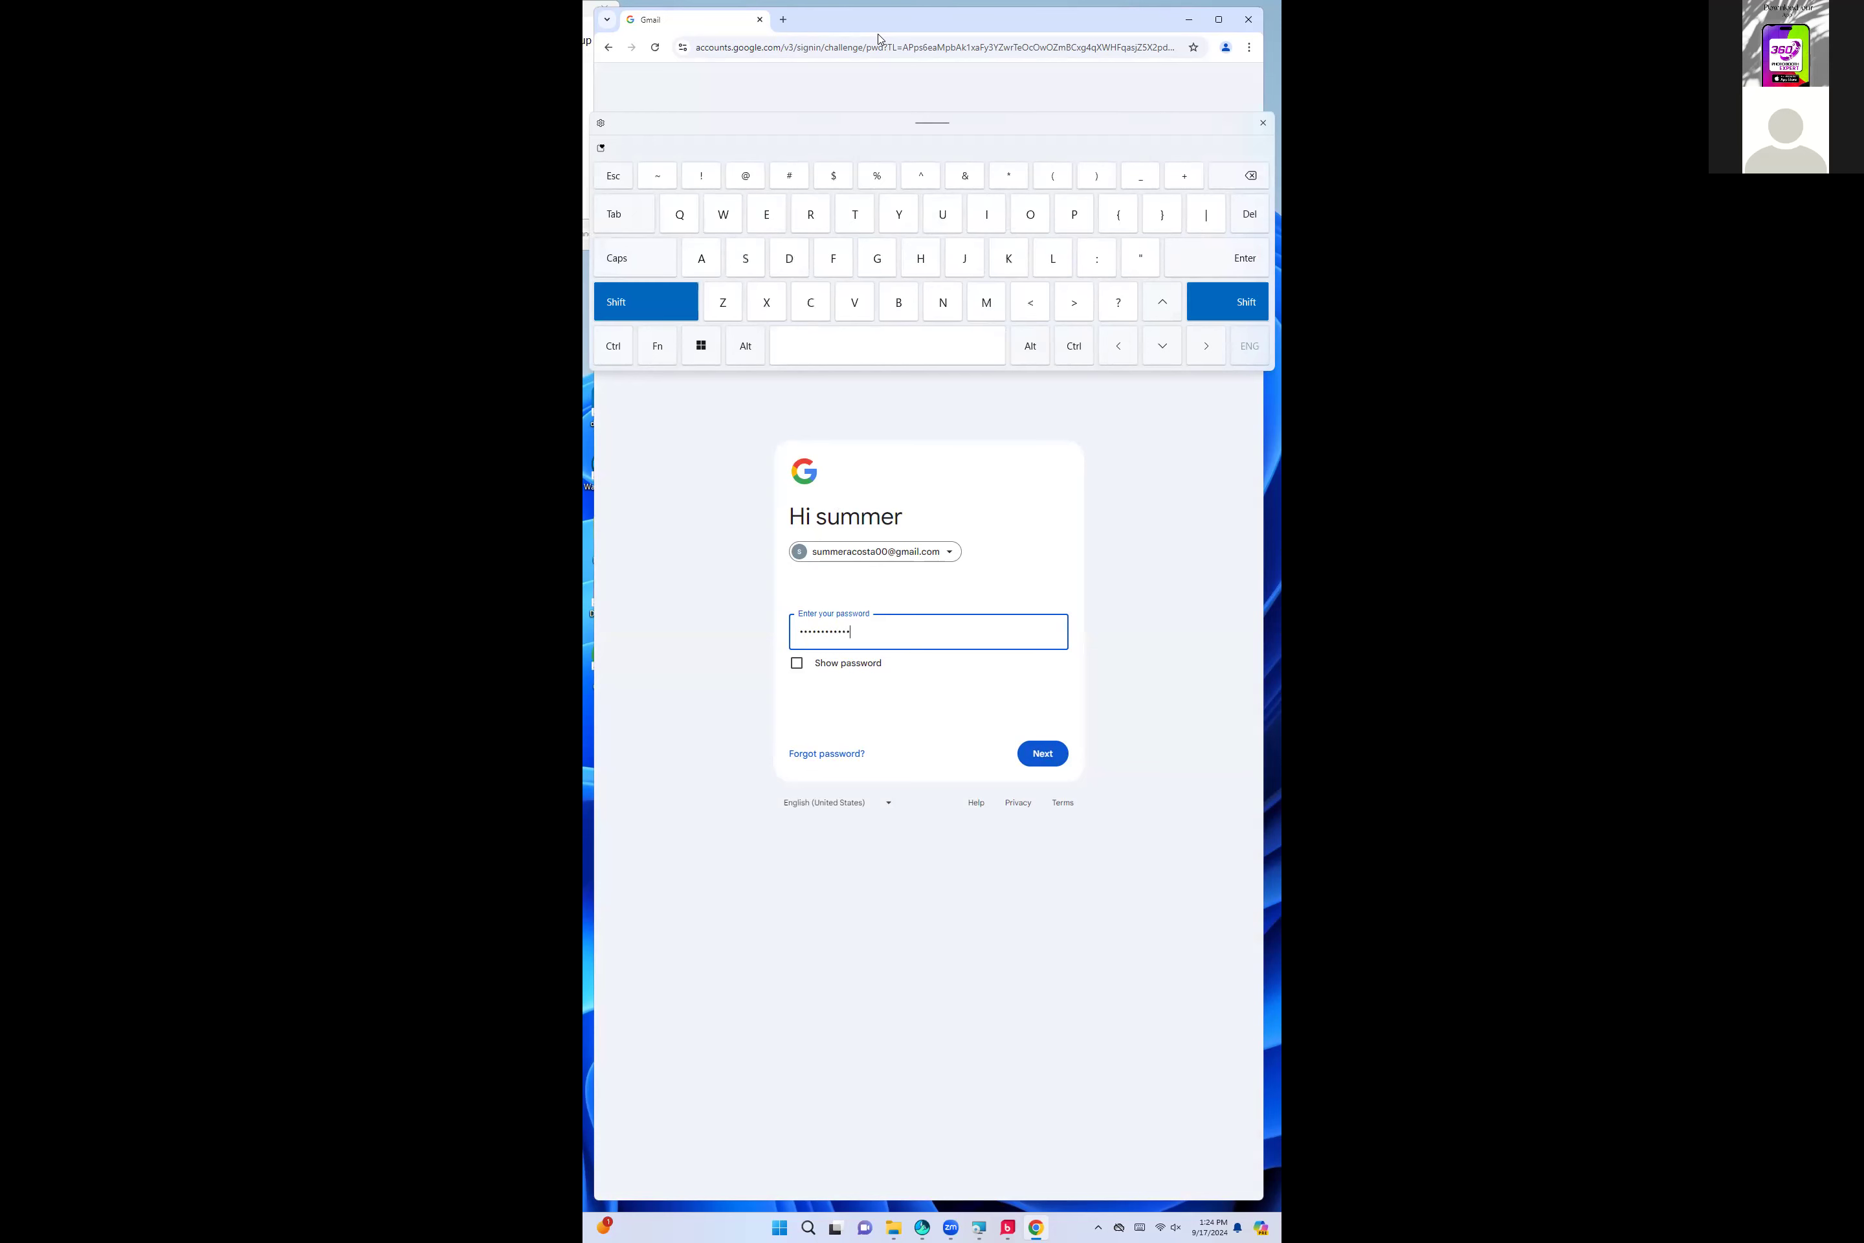
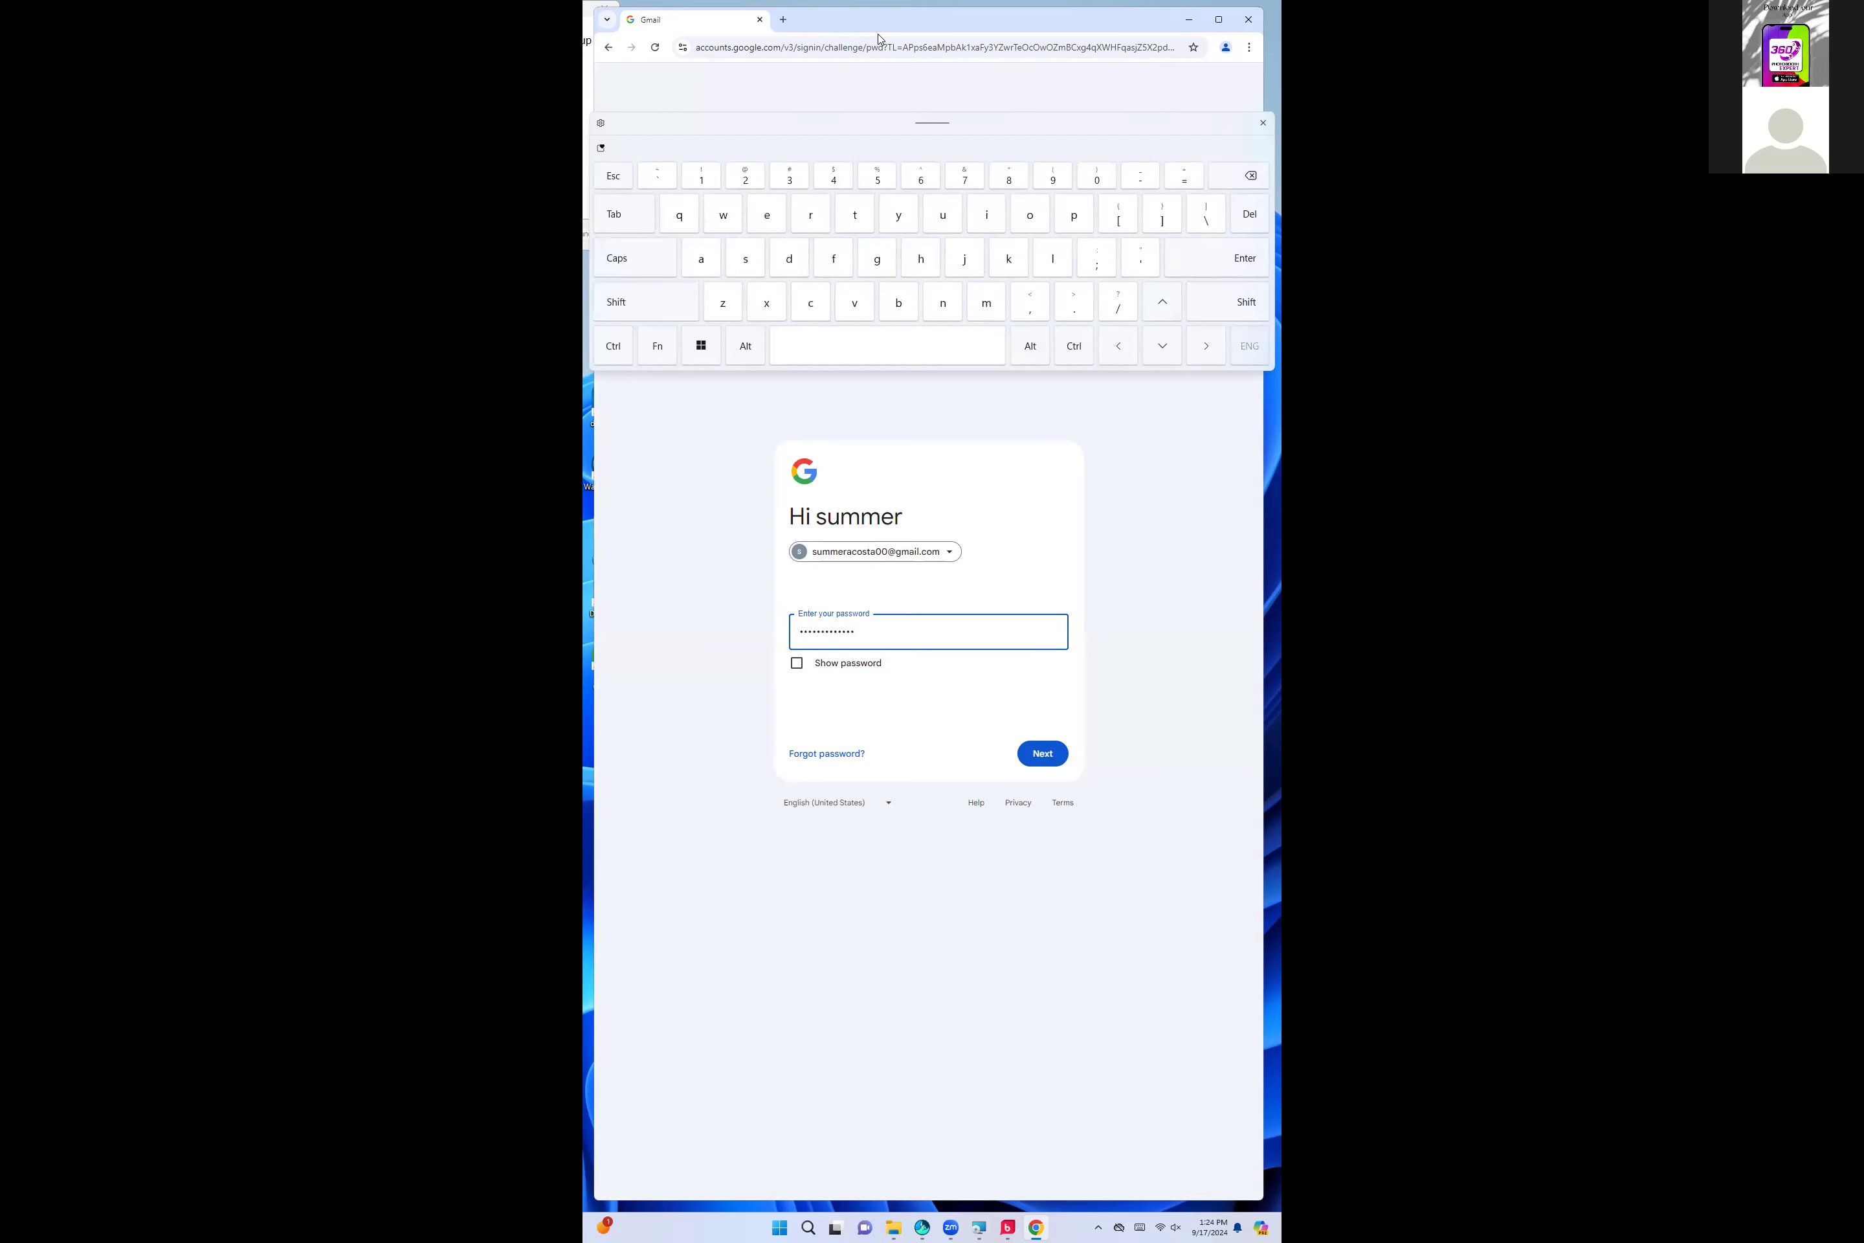
pyautogui.press('Return')
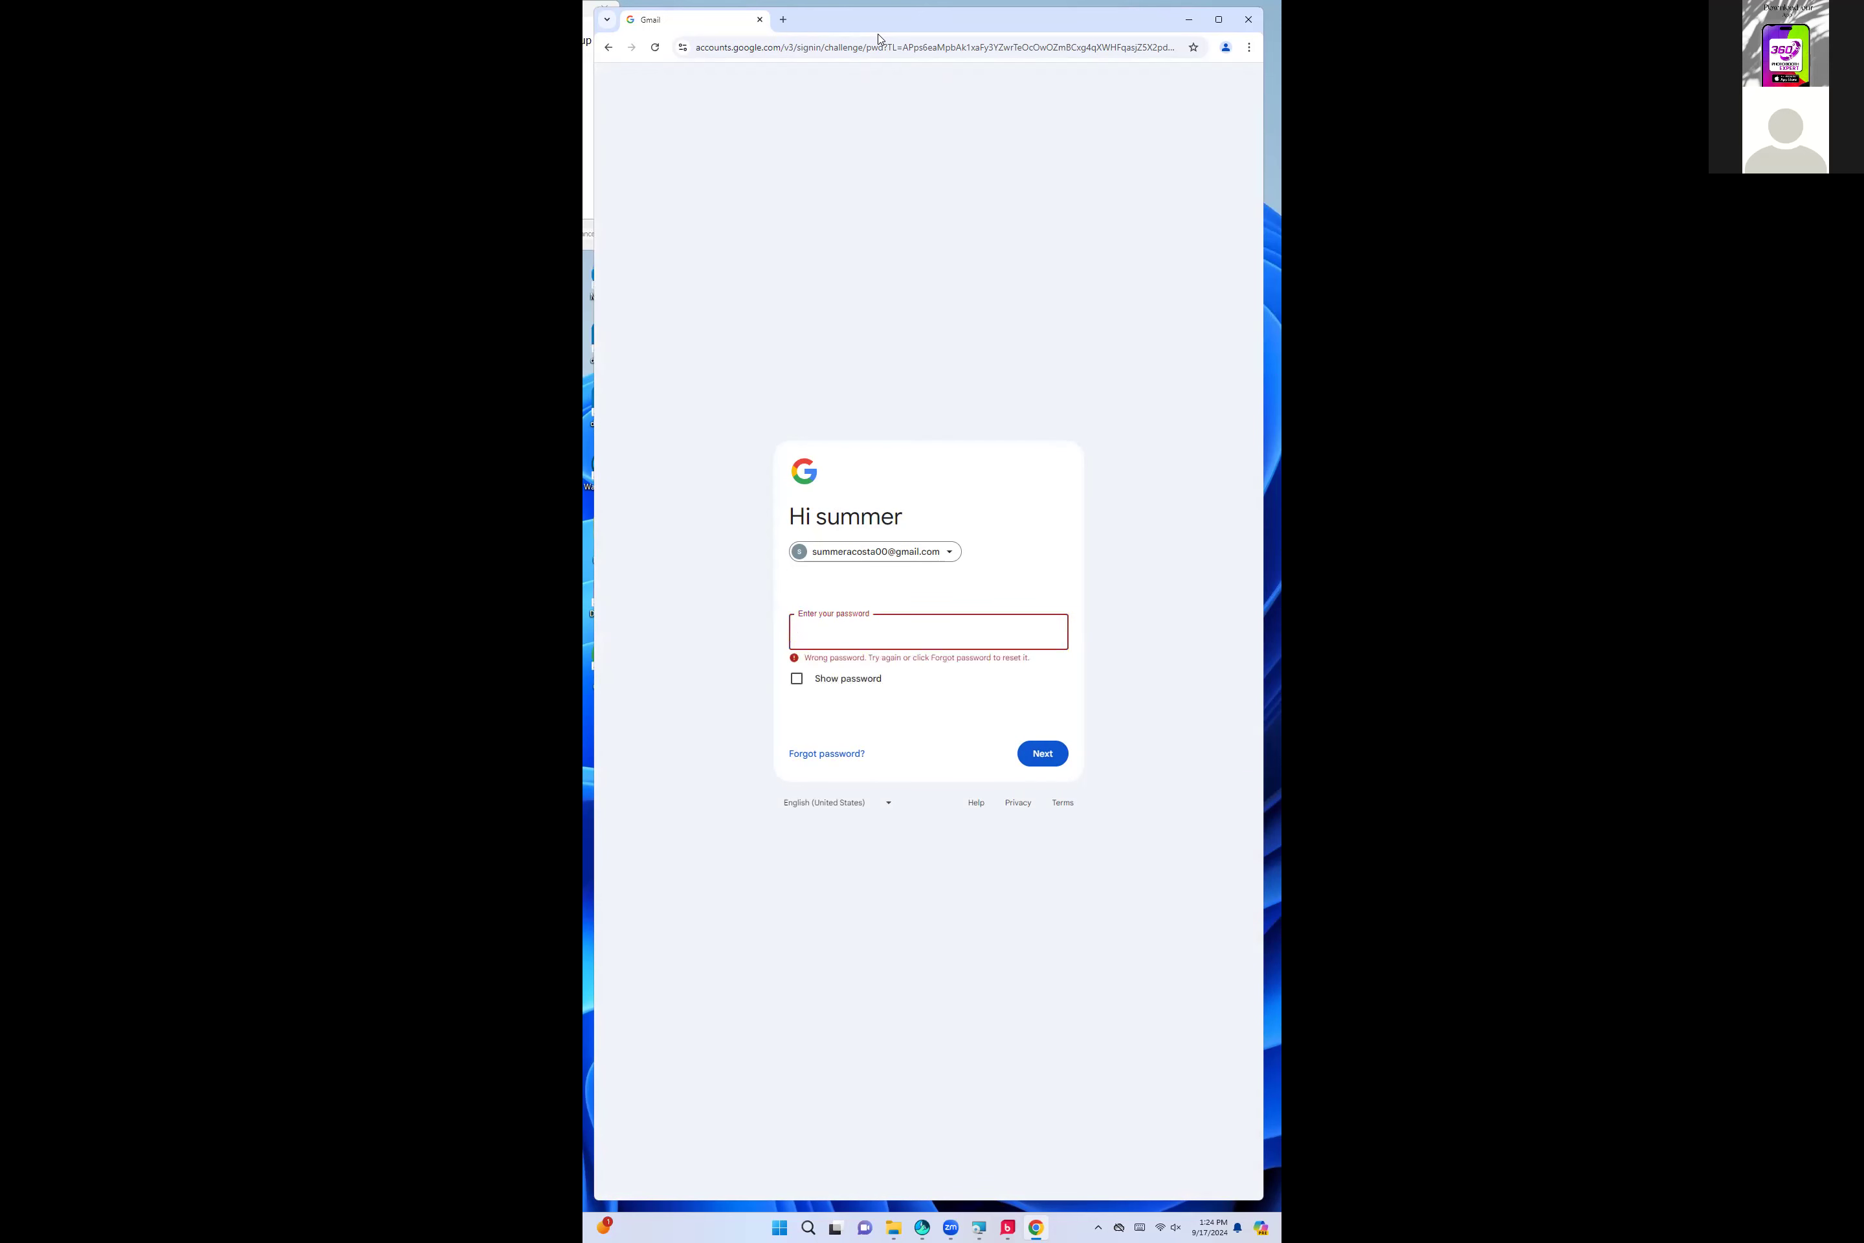
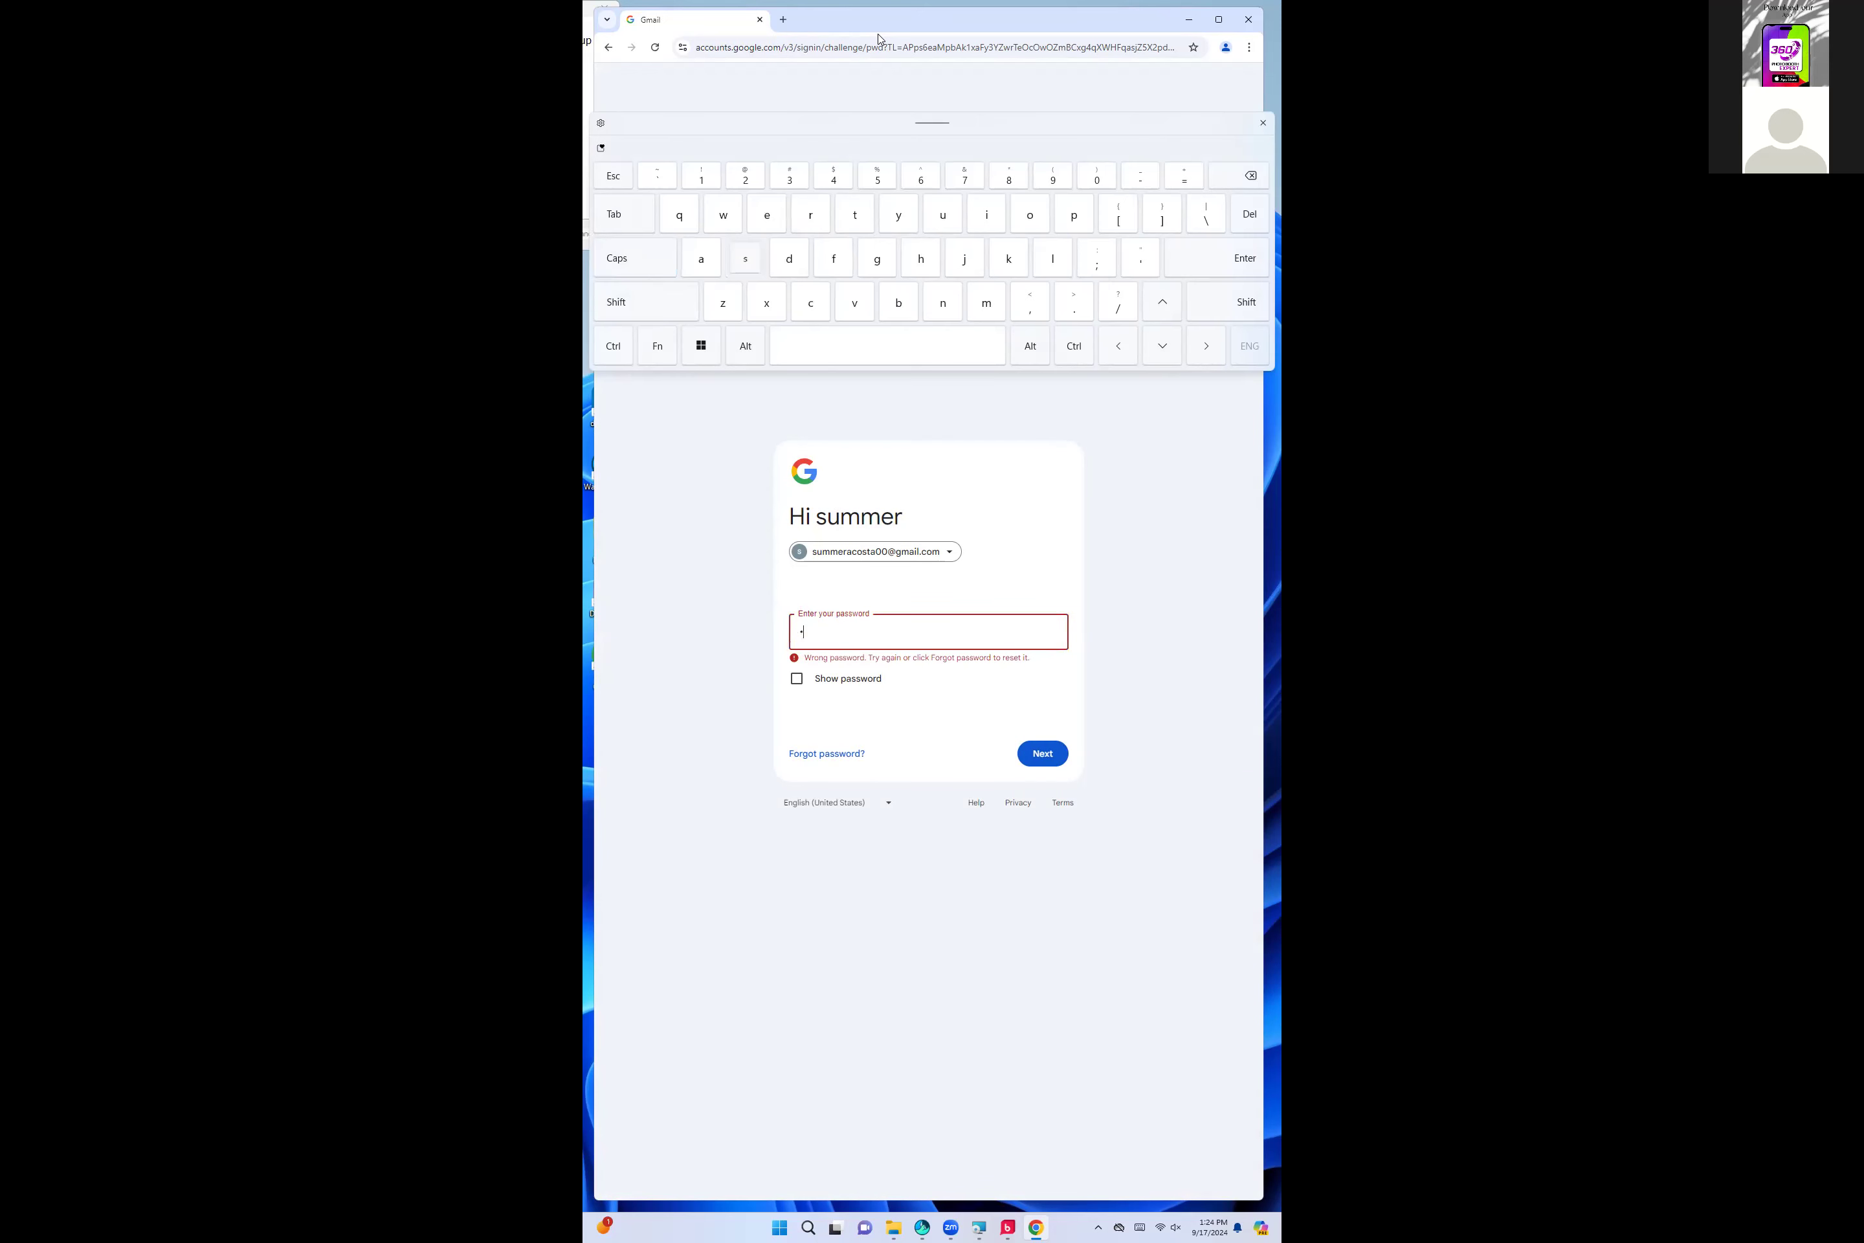
pyautogui.press('Return')
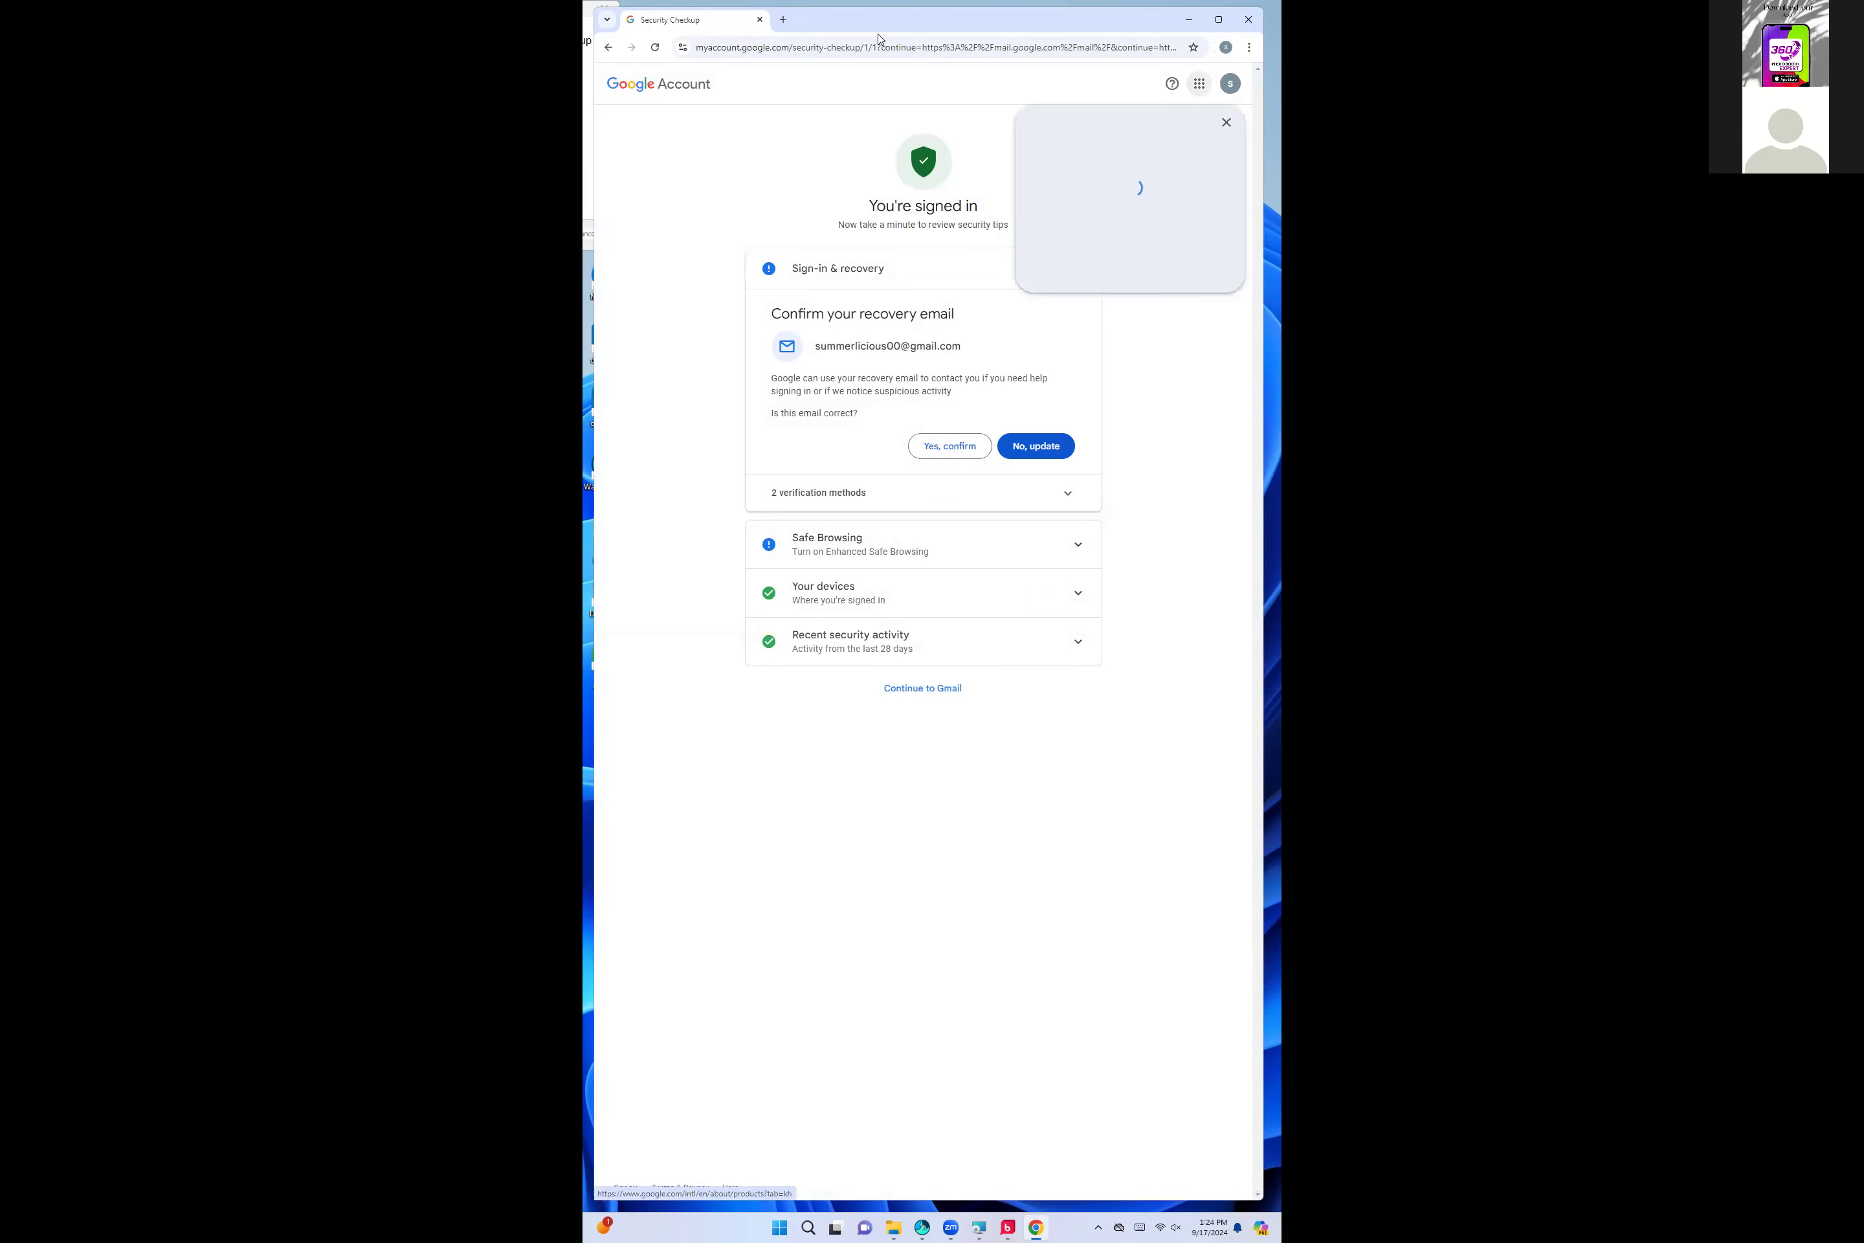
# Continue to Gmail and choose Save image as for the desert couple photo
pyautogui.press('Return')
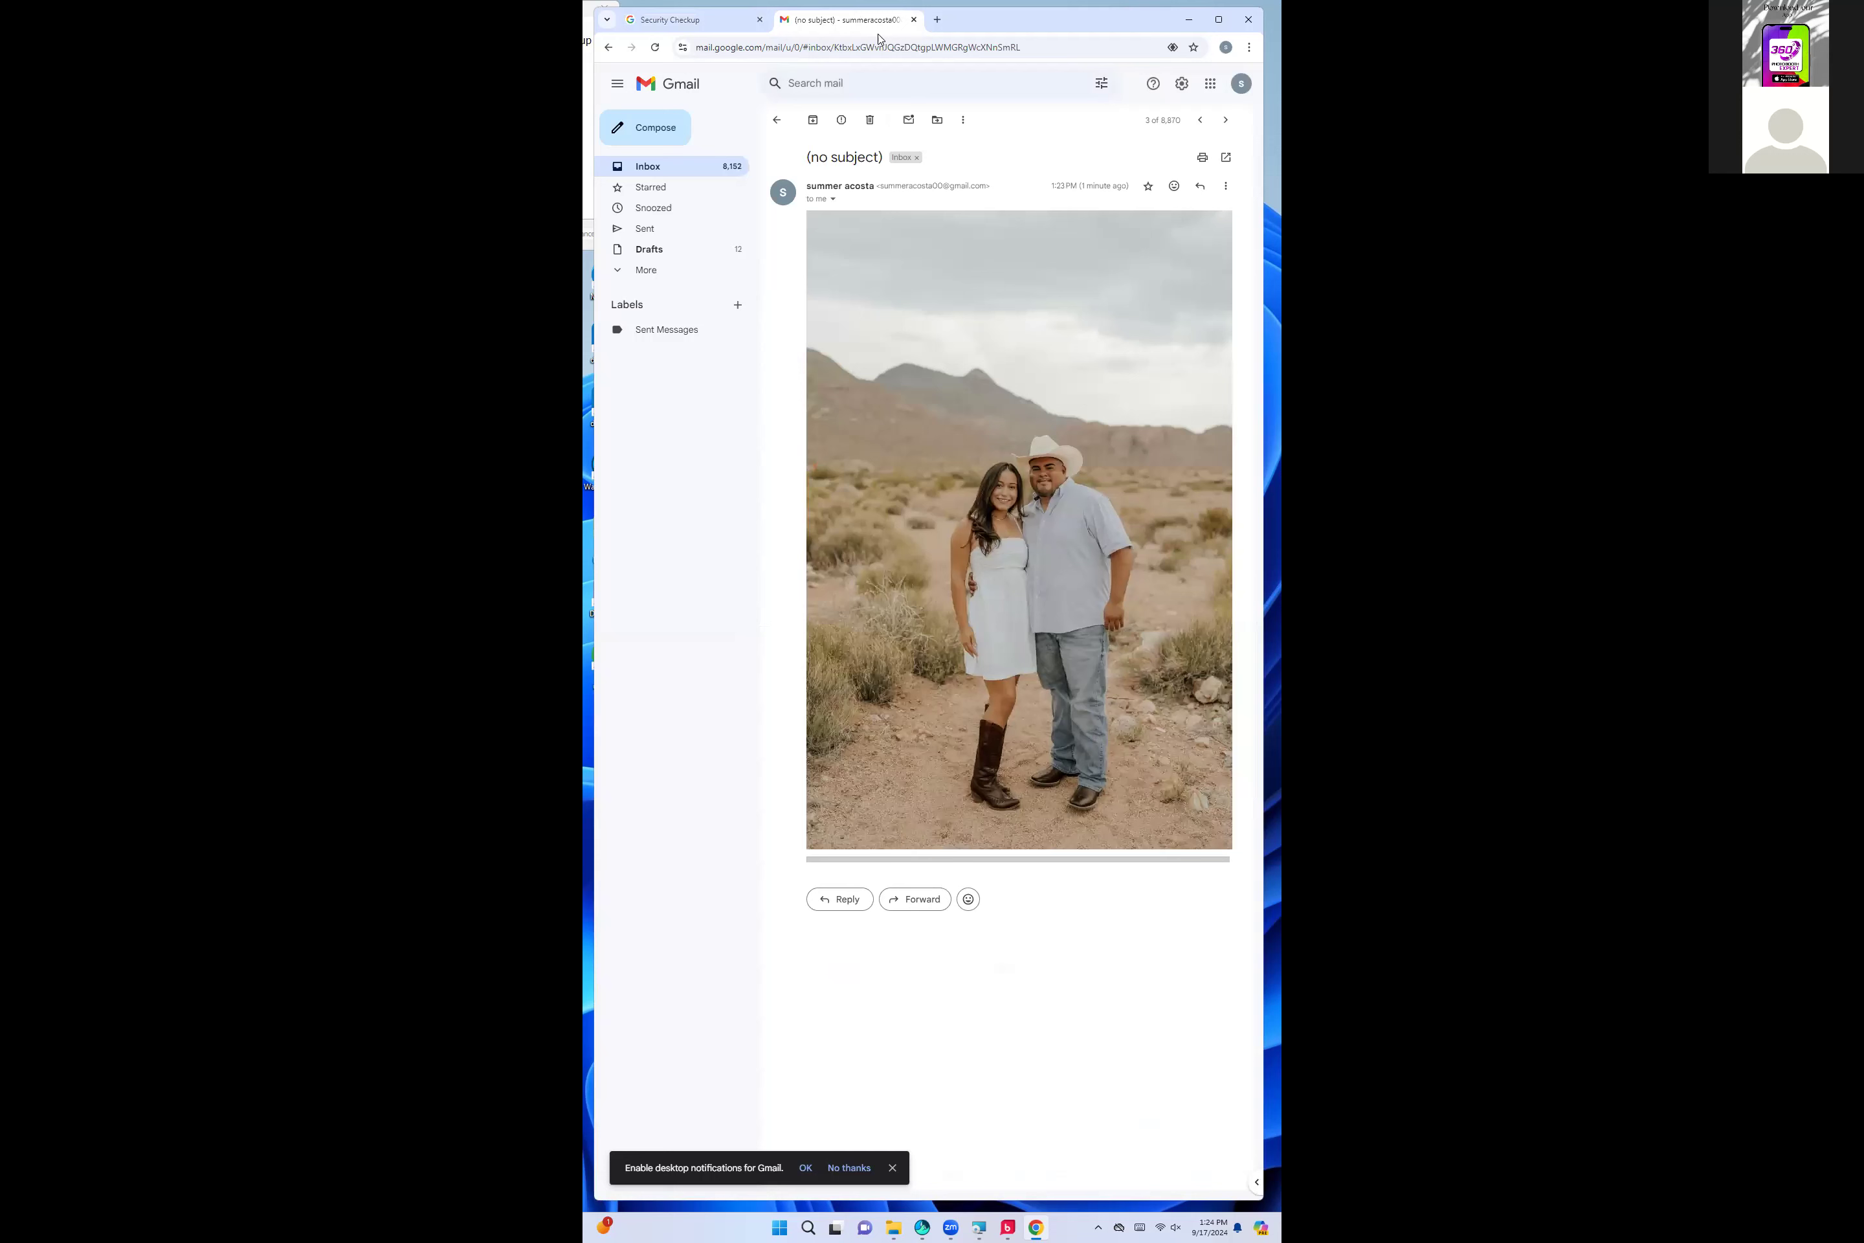
pyautogui.rightClick(1070, 332)
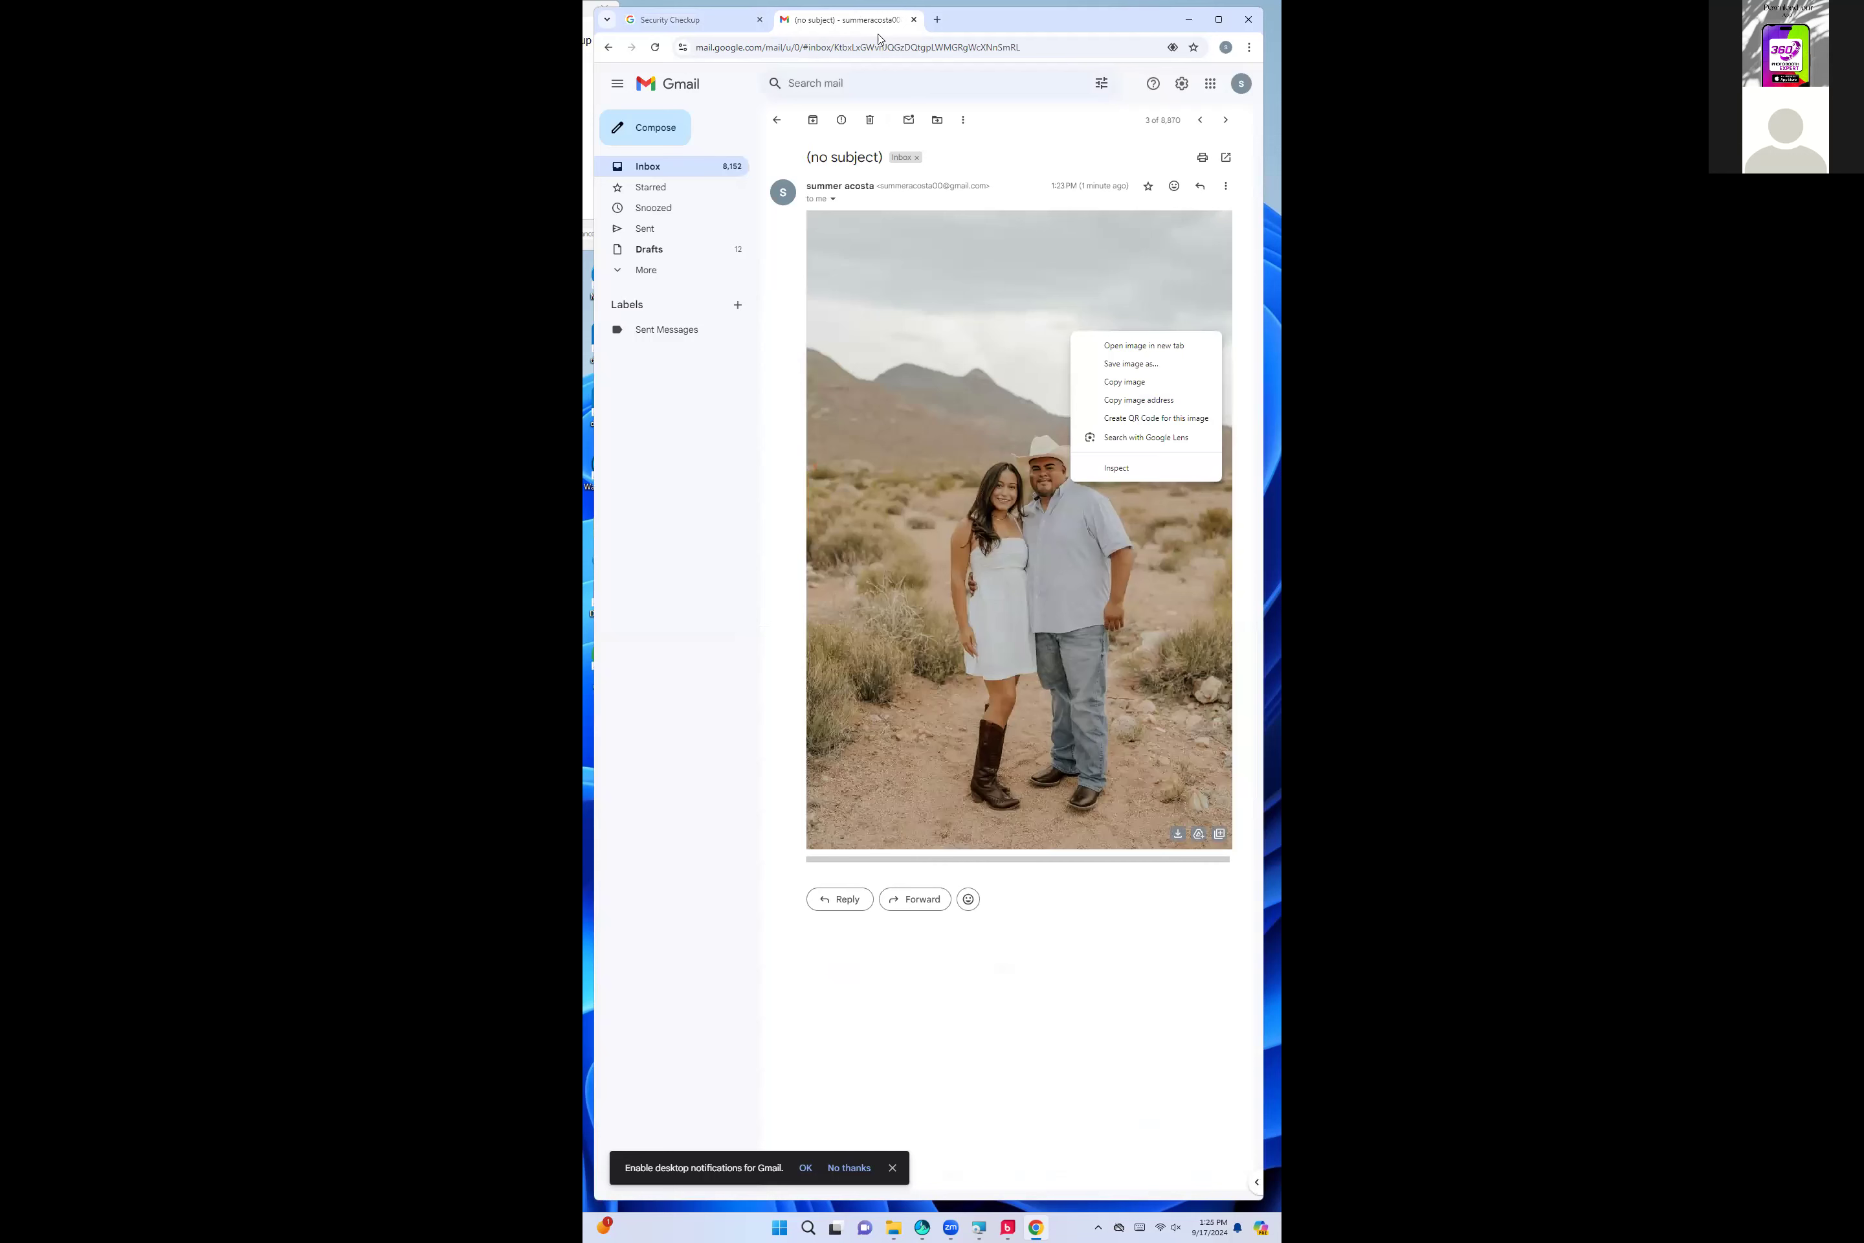
pyautogui.click(1148, 364)
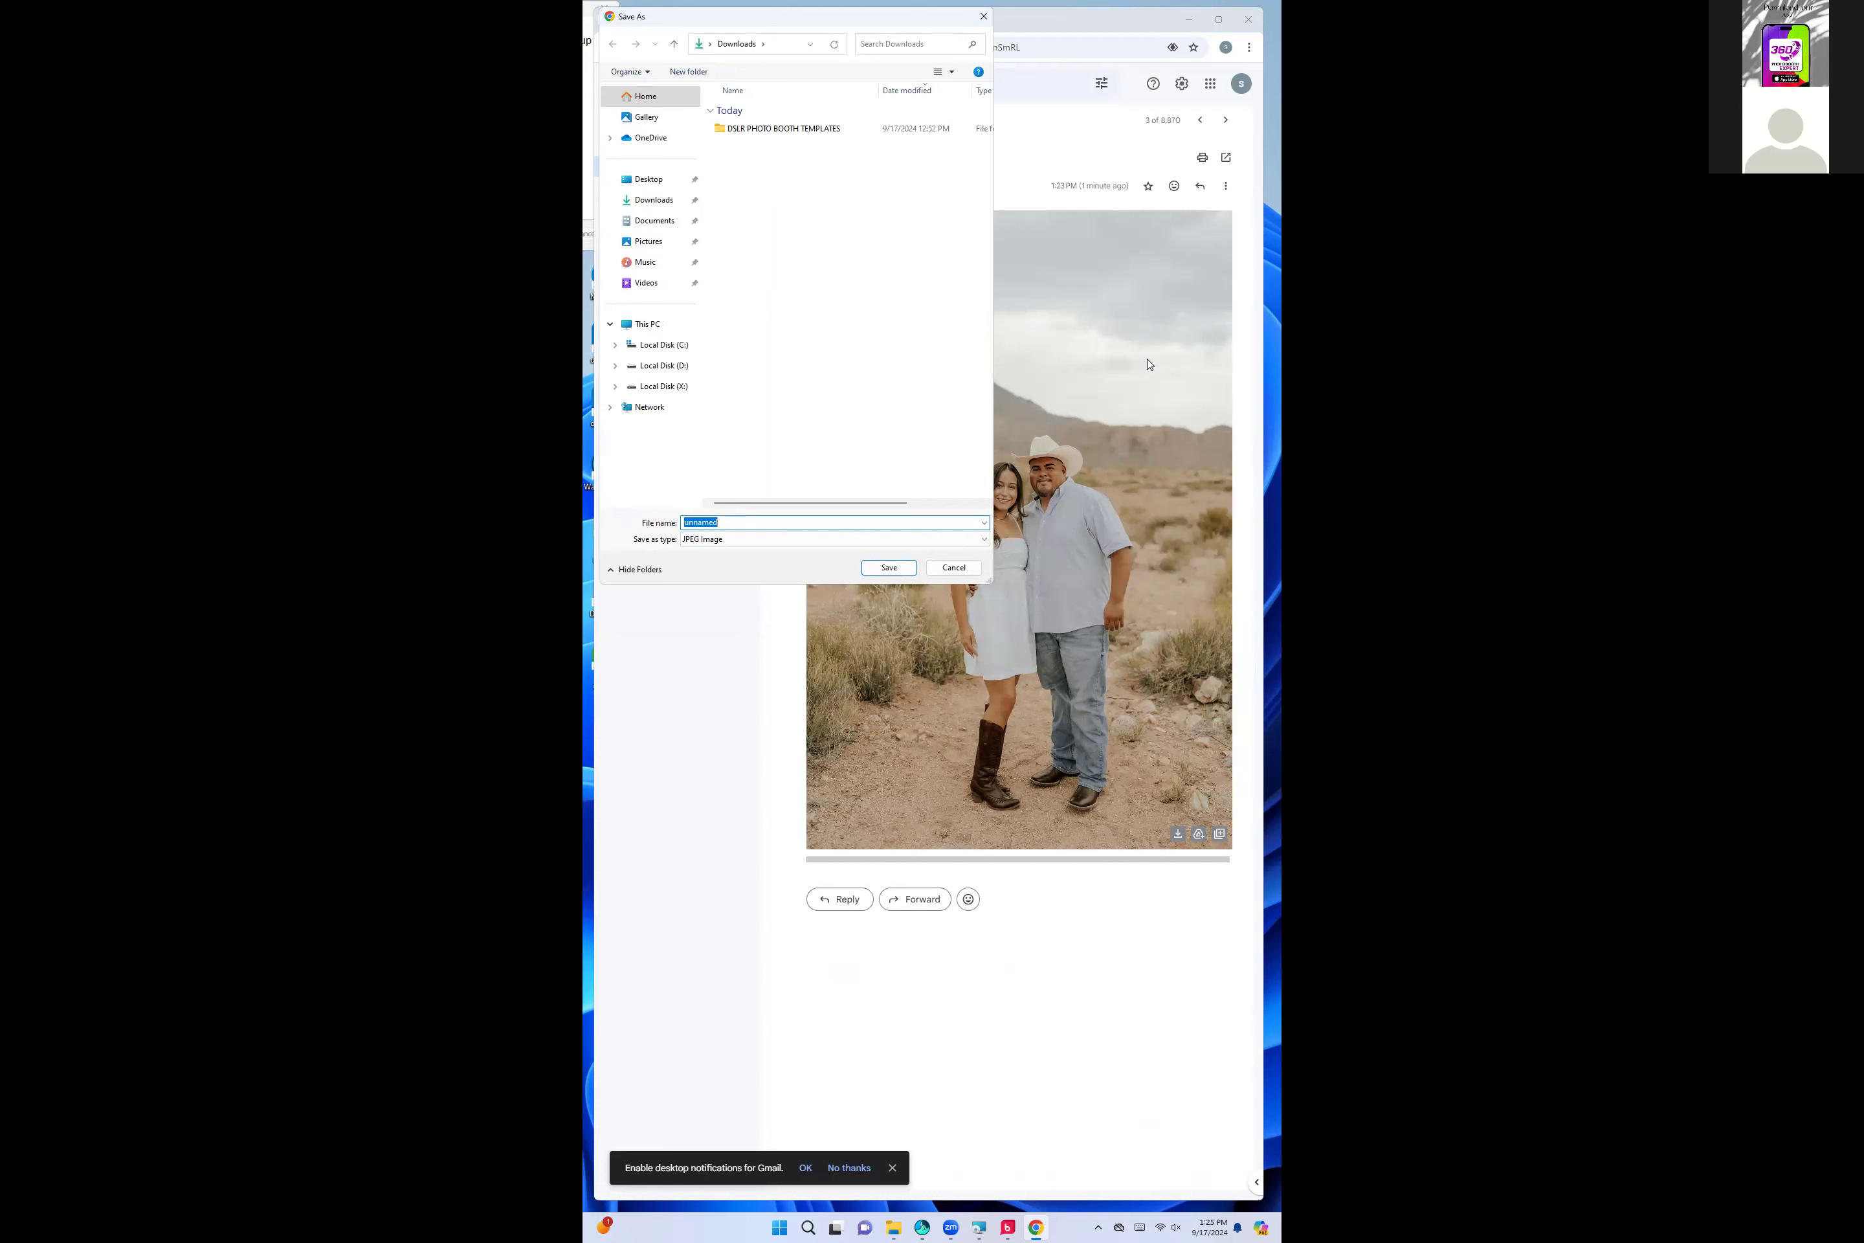
# In Save As, choose Downloads, delete the default name and keep JPEG as the type
pyautogui.click(685, 204)
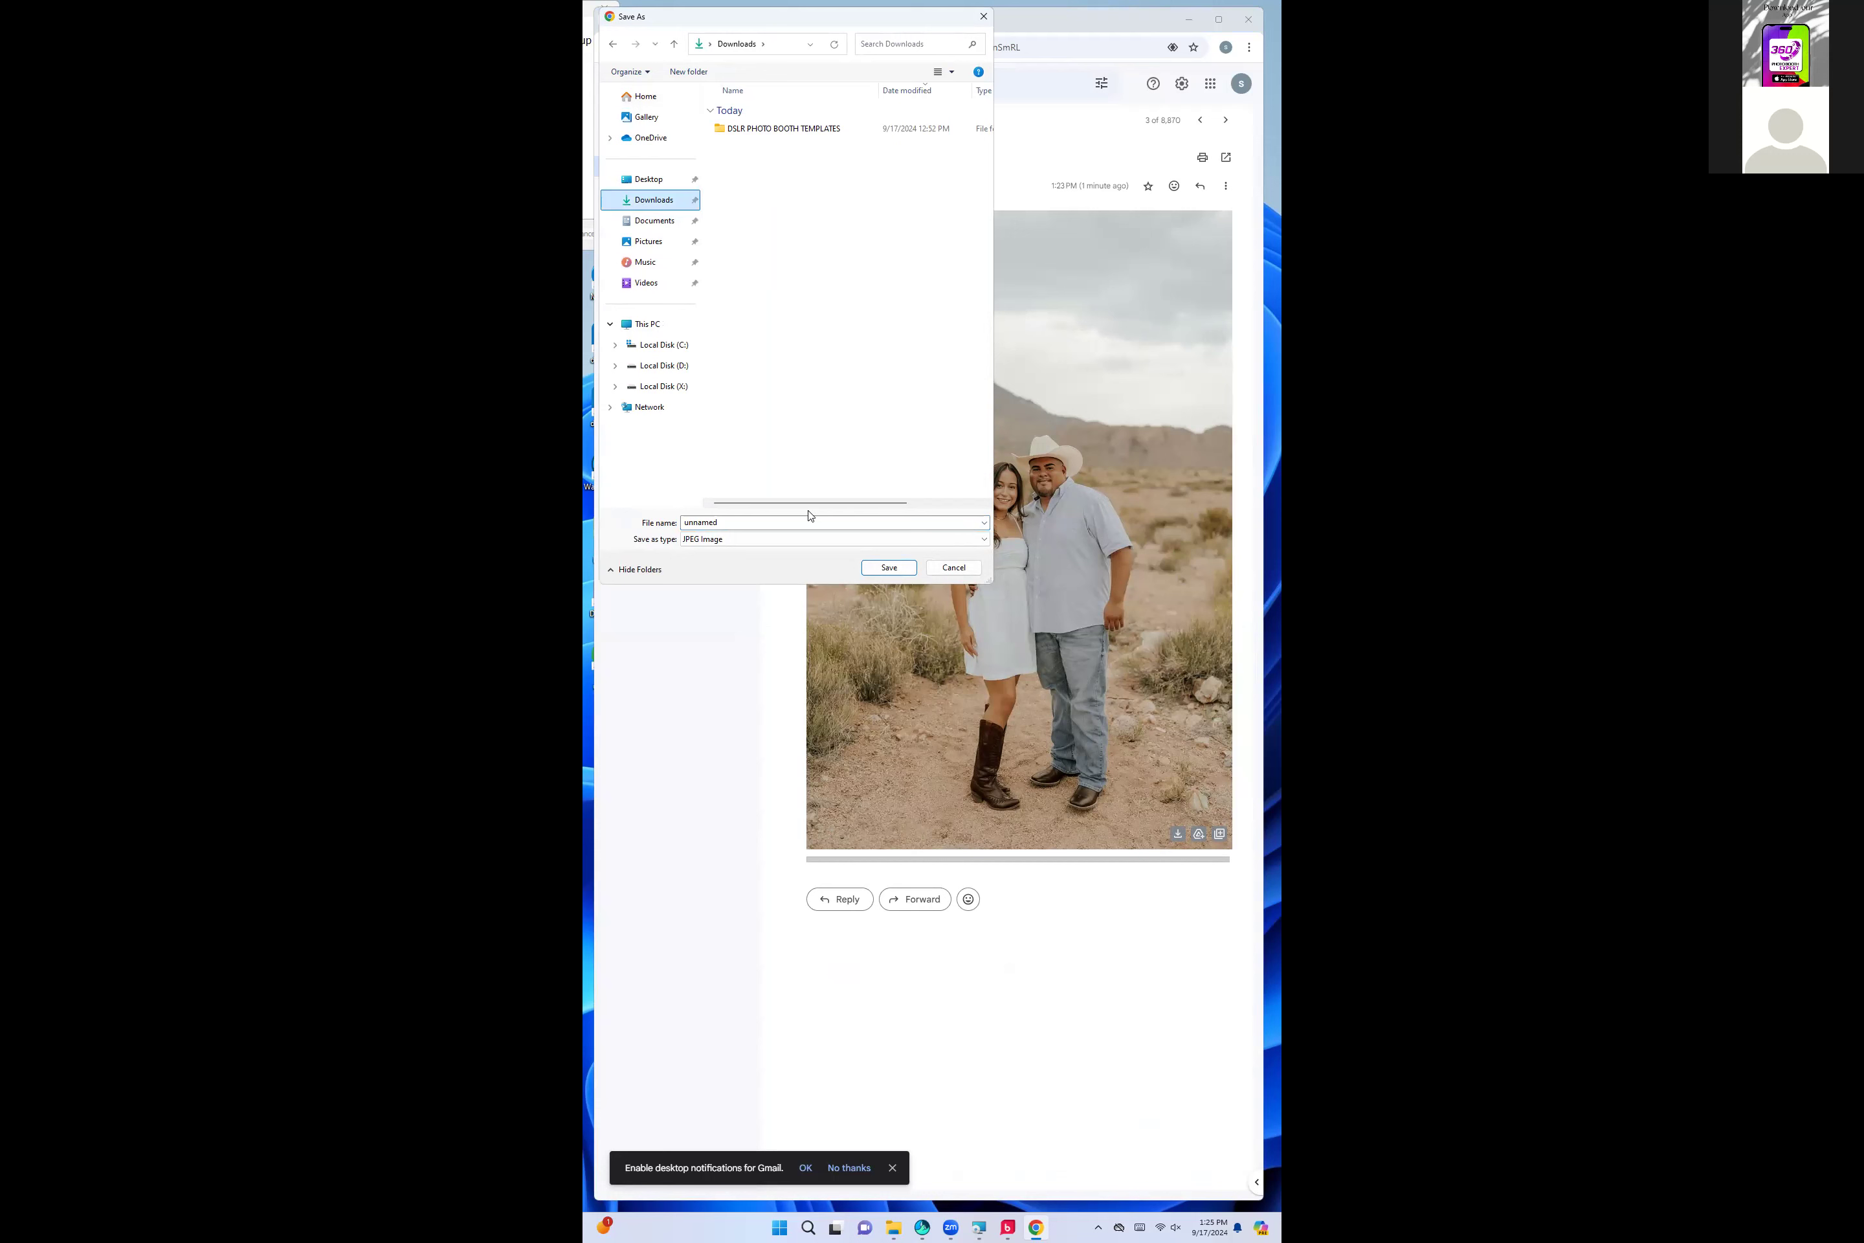
pyautogui.doubleClick(973, 523)
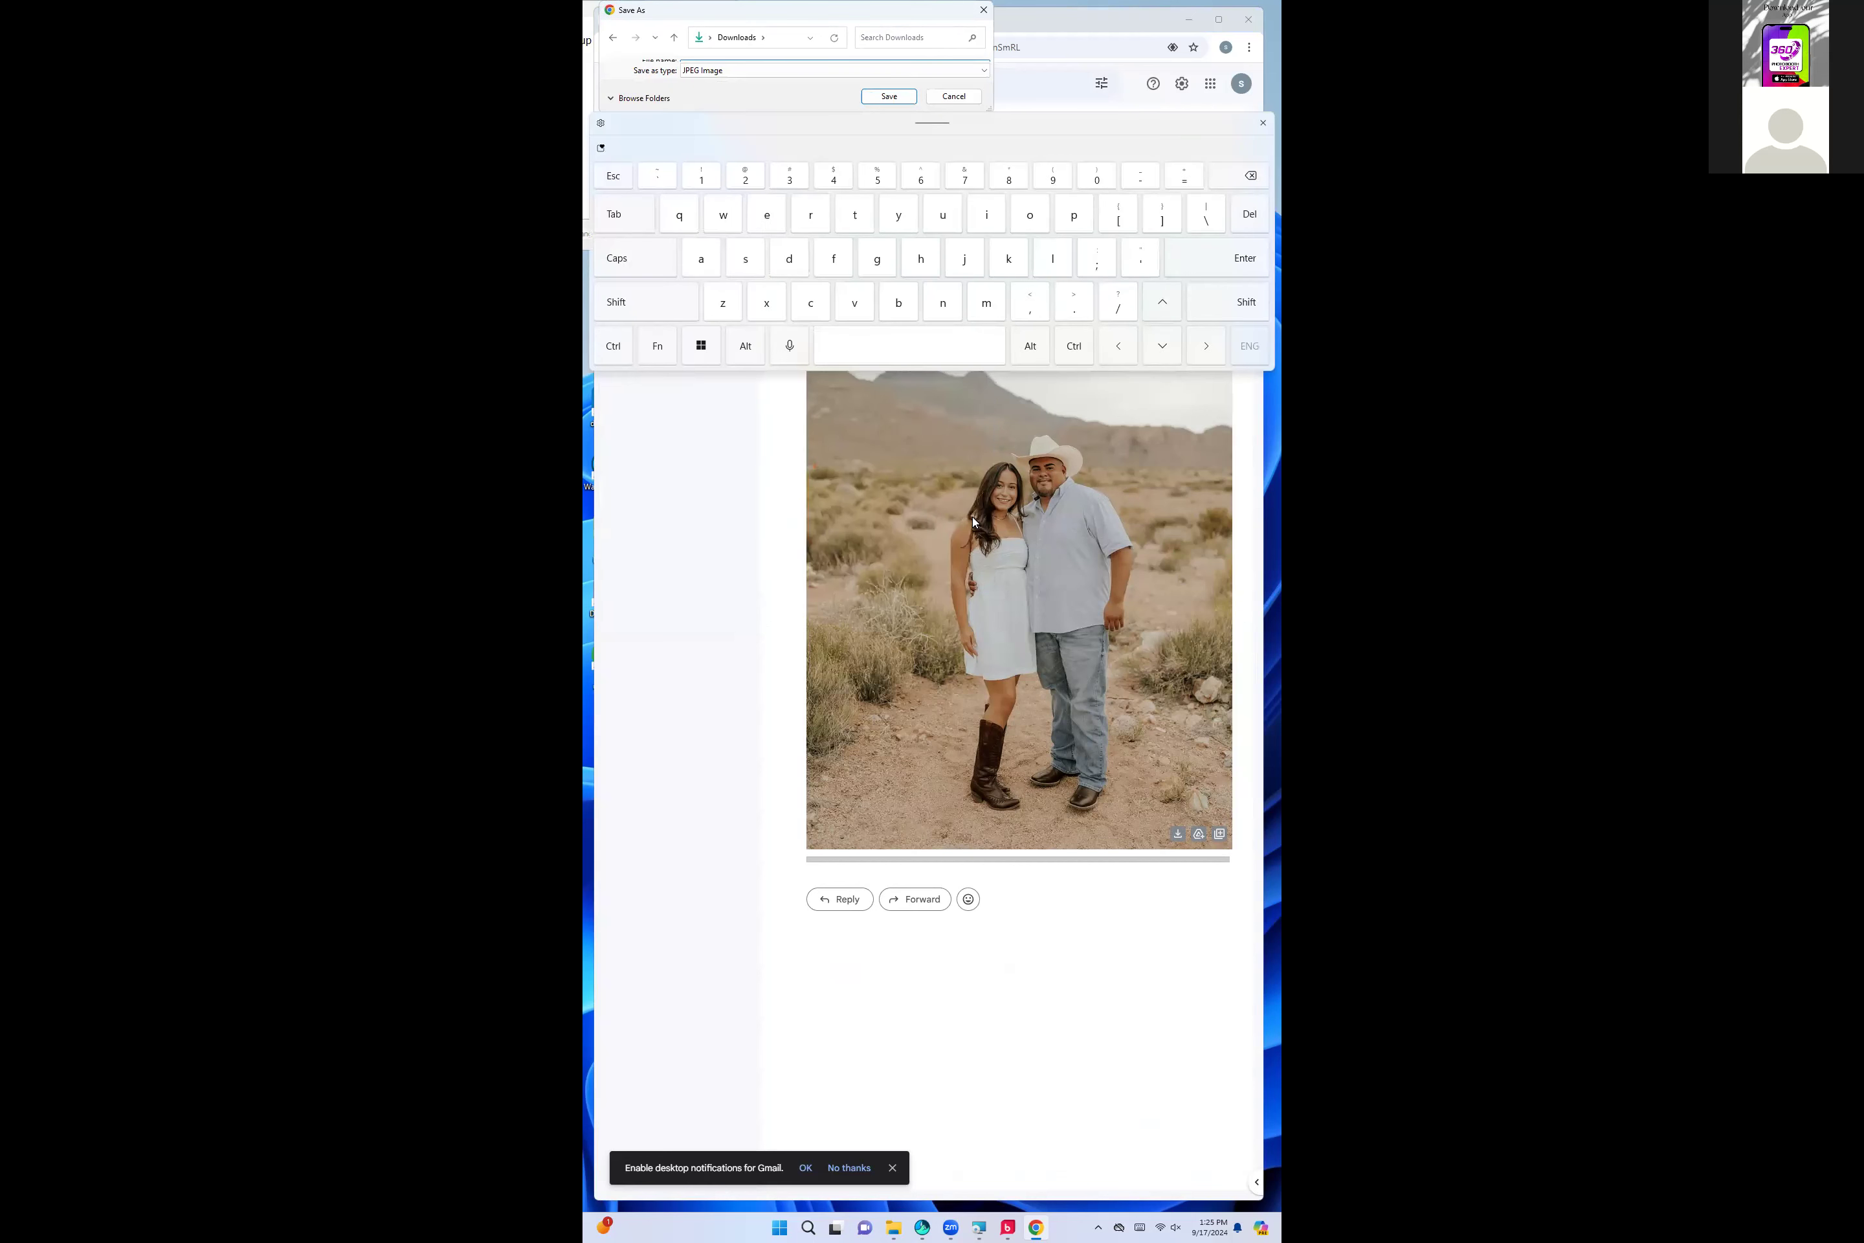
pyautogui.press('Delete')
pyautogui.click(824, 74)
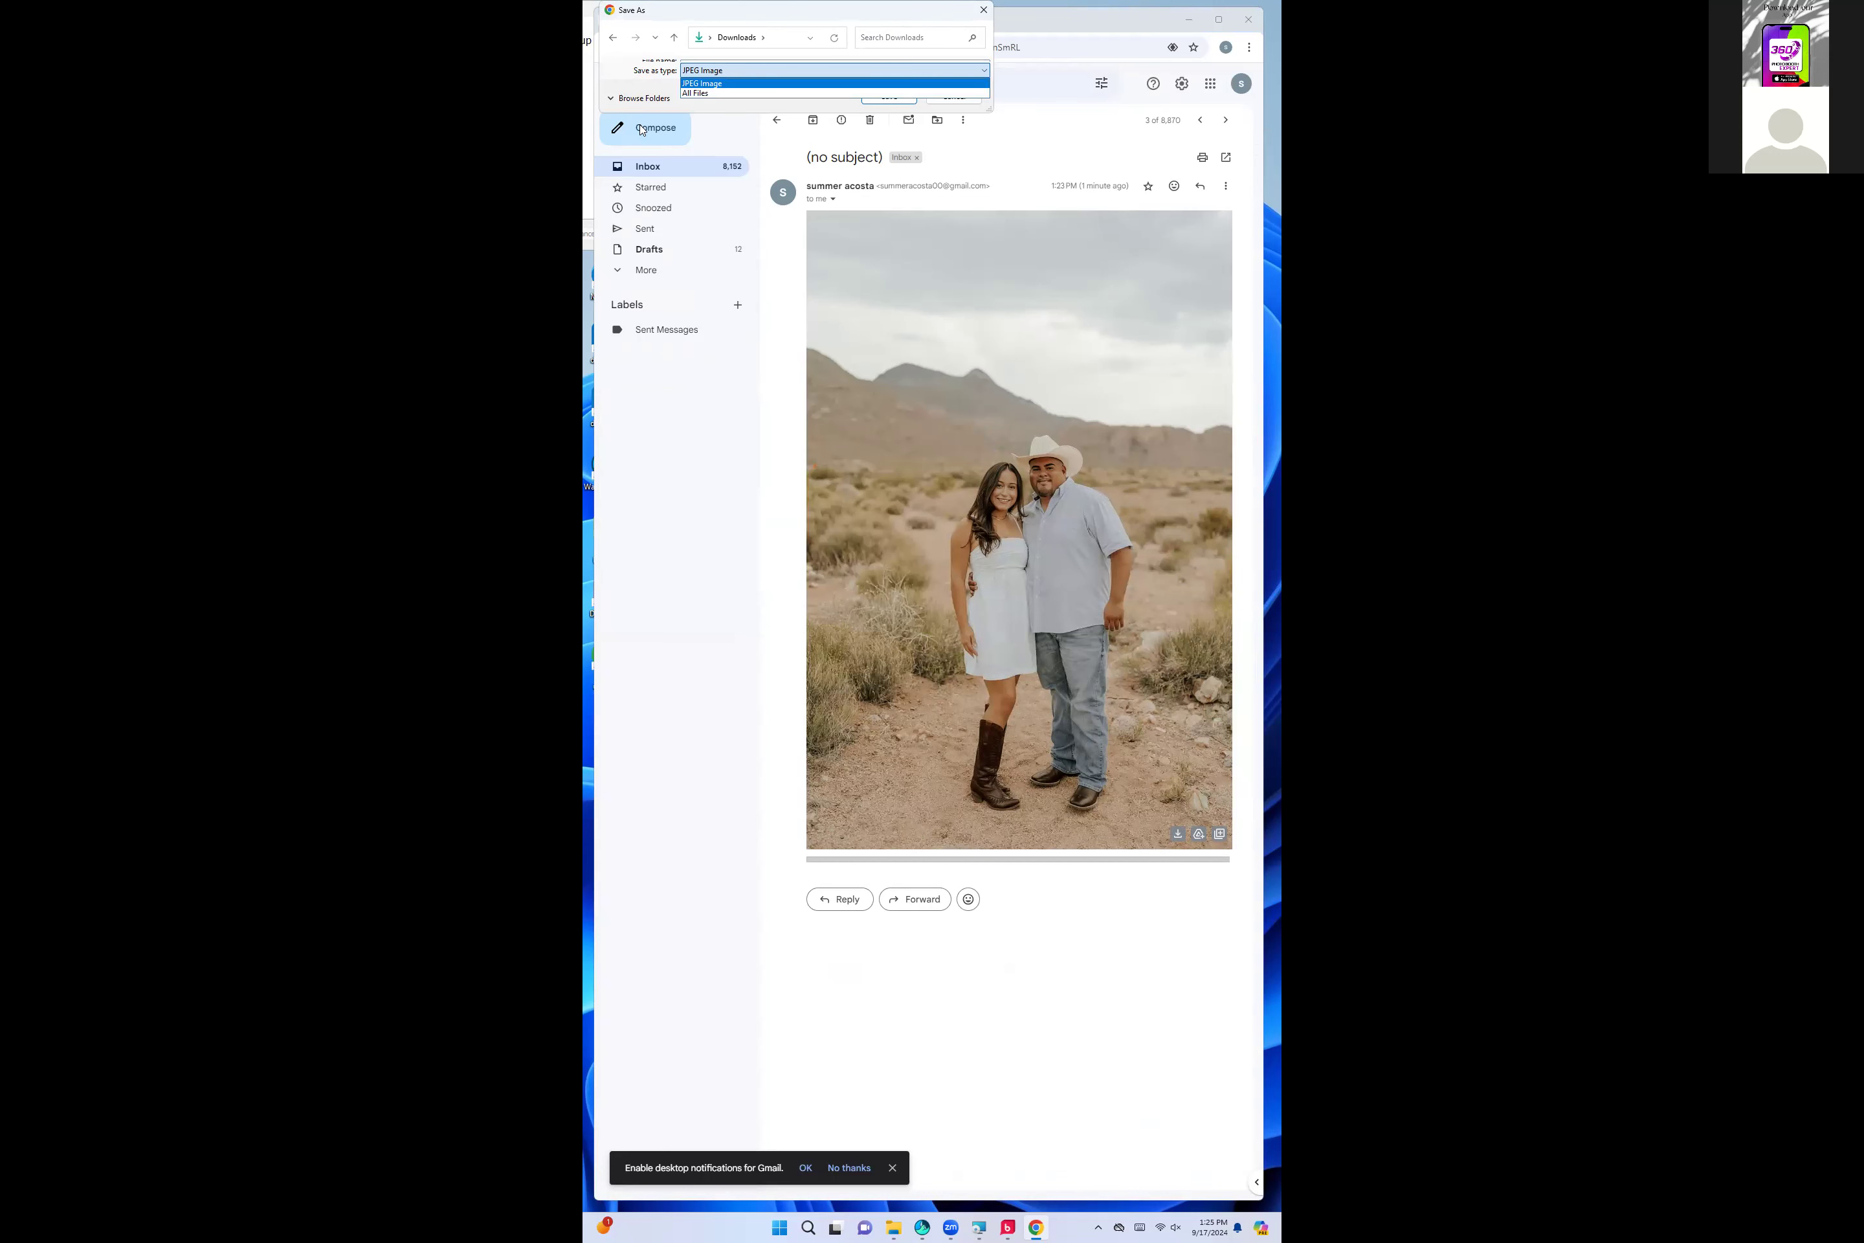
pyautogui.click(678, 199)
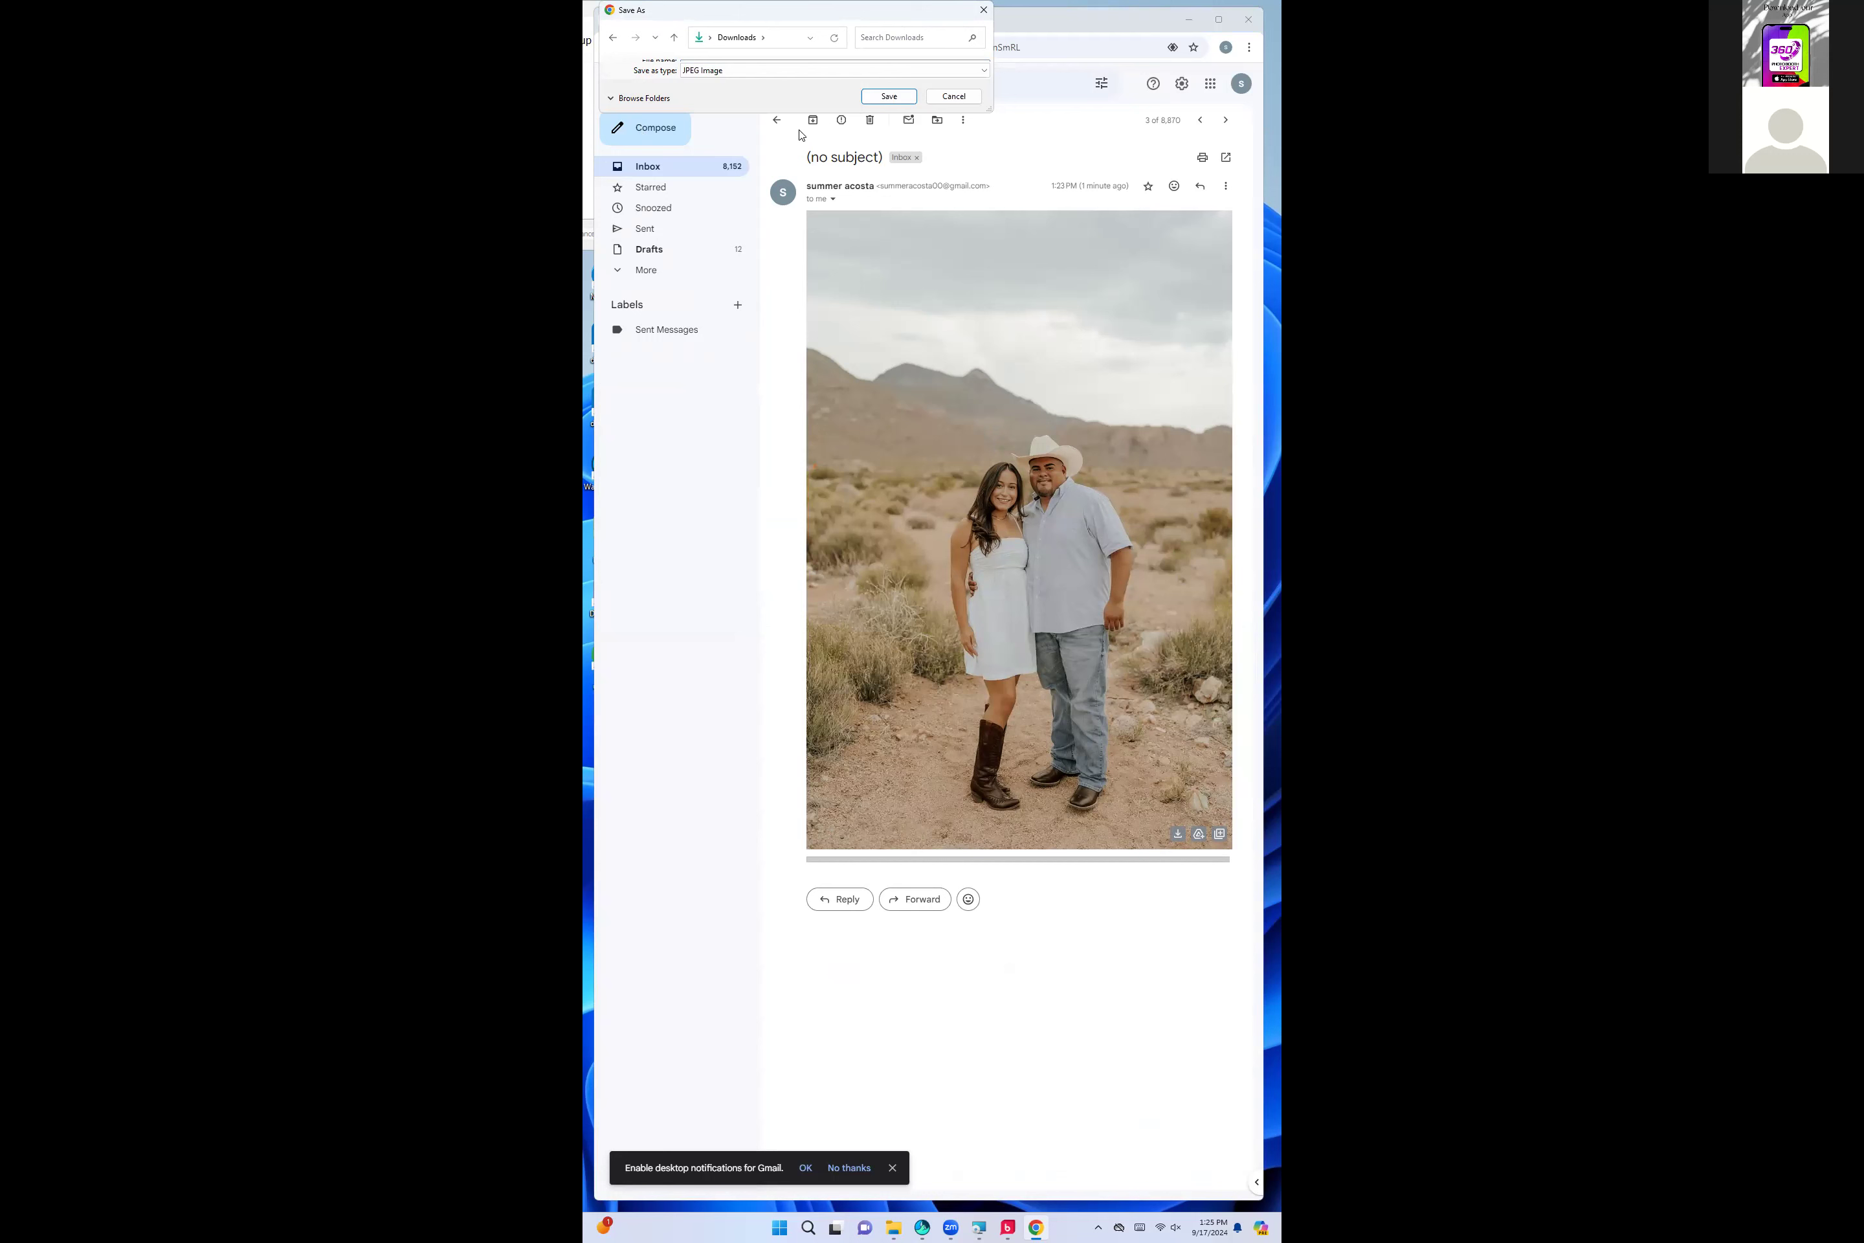
pyautogui.click(801, 72)
pyautogui.click(801, 84)
pyautogui.click(889, 97)
# Save the photo as NEWLYWED.jpg and return to Darkroom Booth
pyautogui.moveTo(989, 107); pyautogui.dragTo(1043, 379)
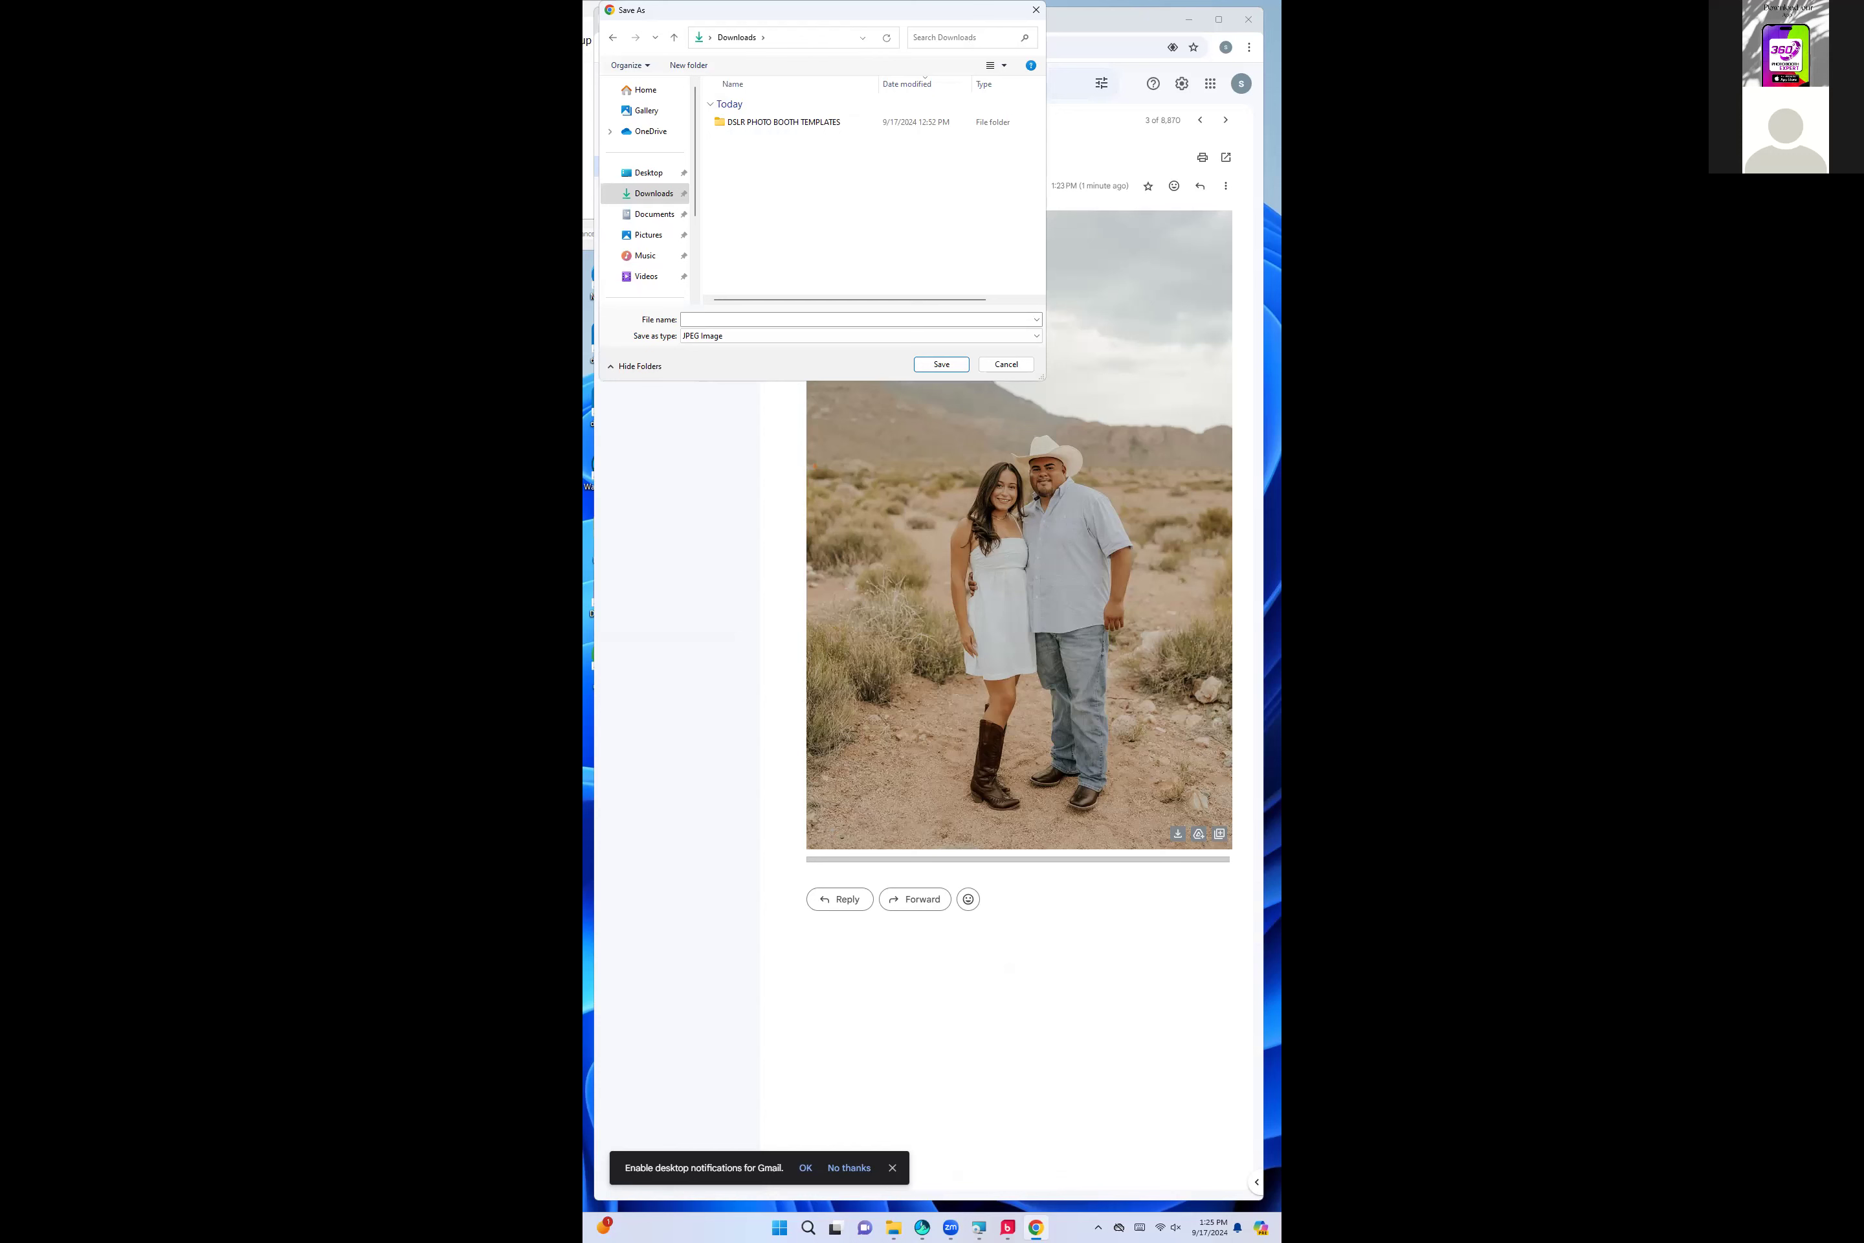
pyautogui.click(858, 319)
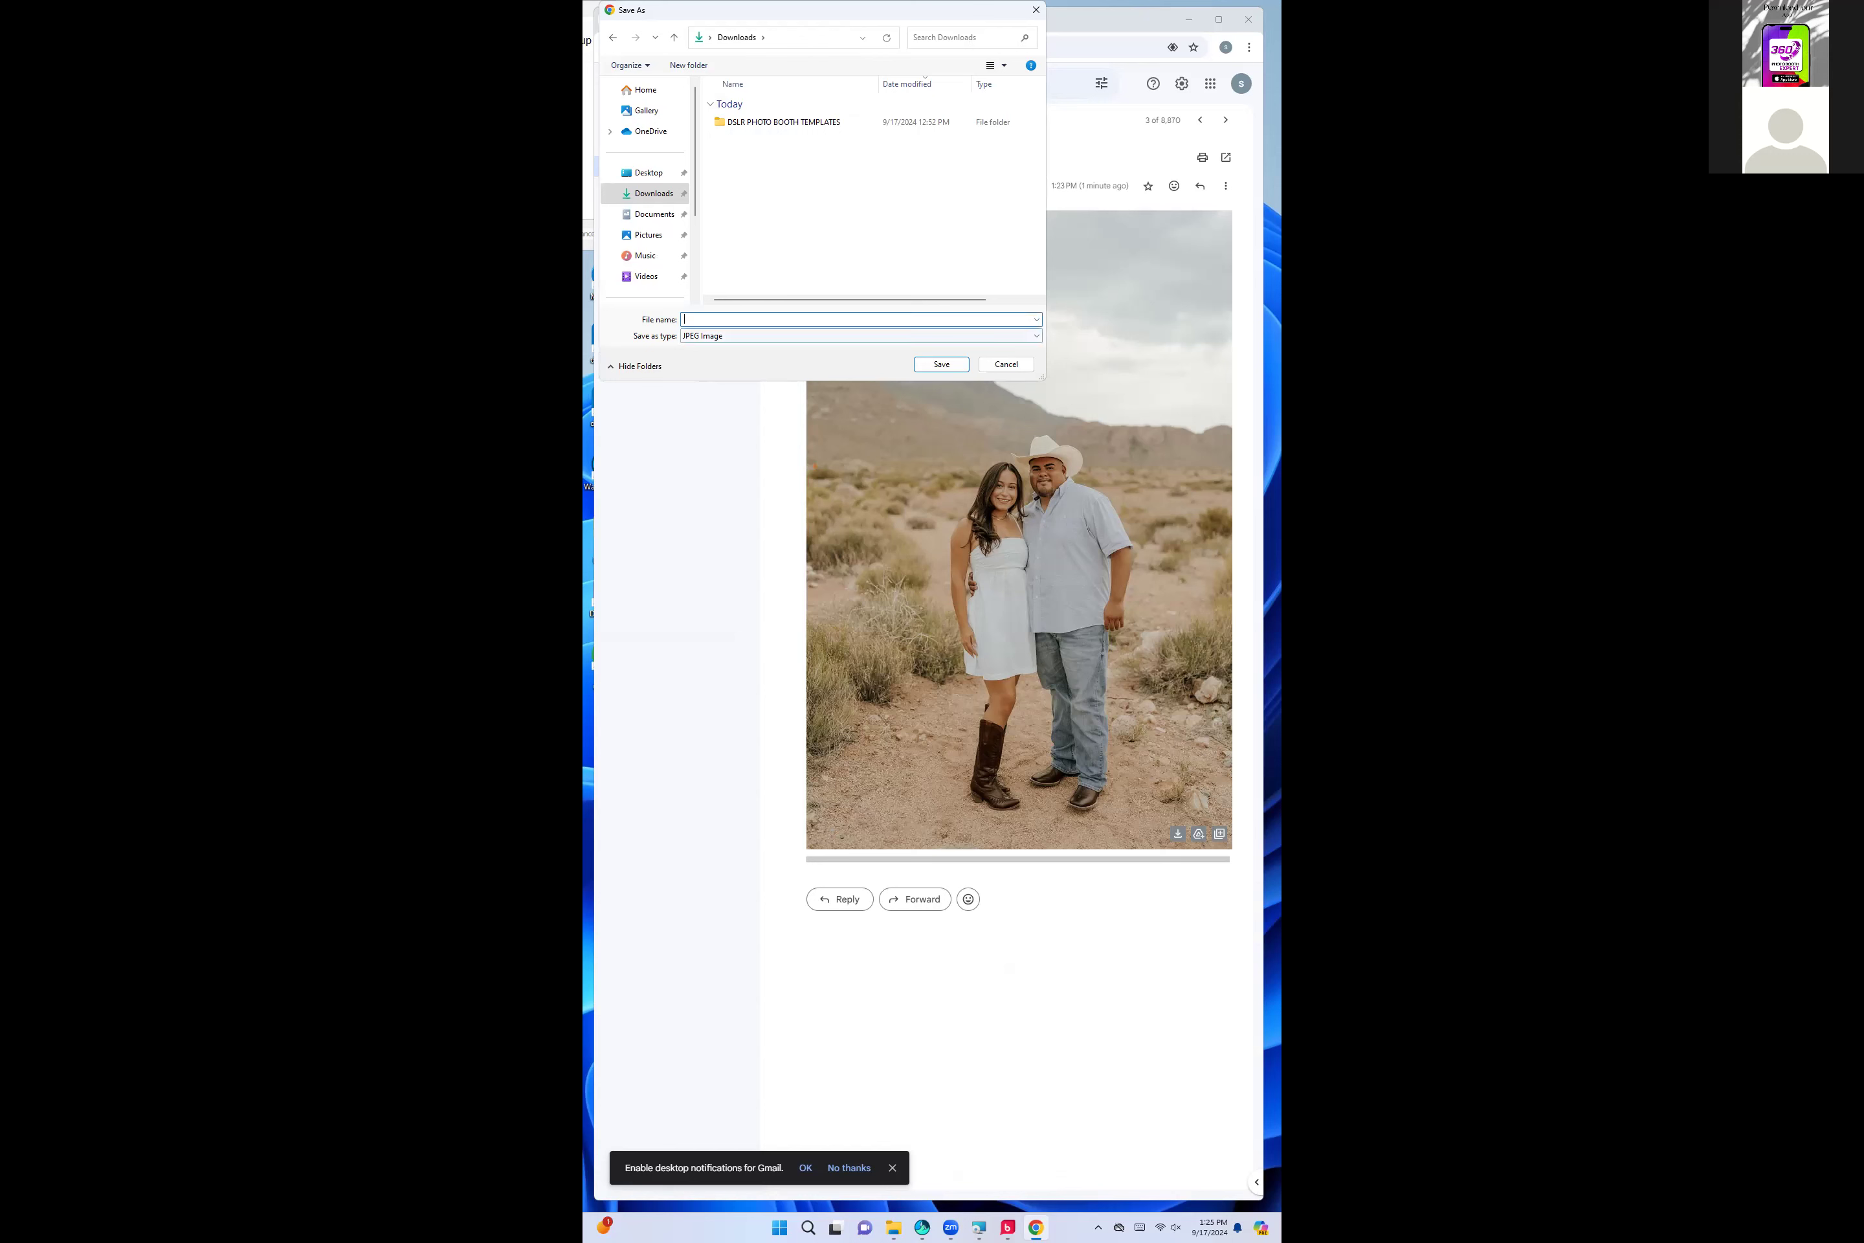
pyautogui.write('NEWLYWED')
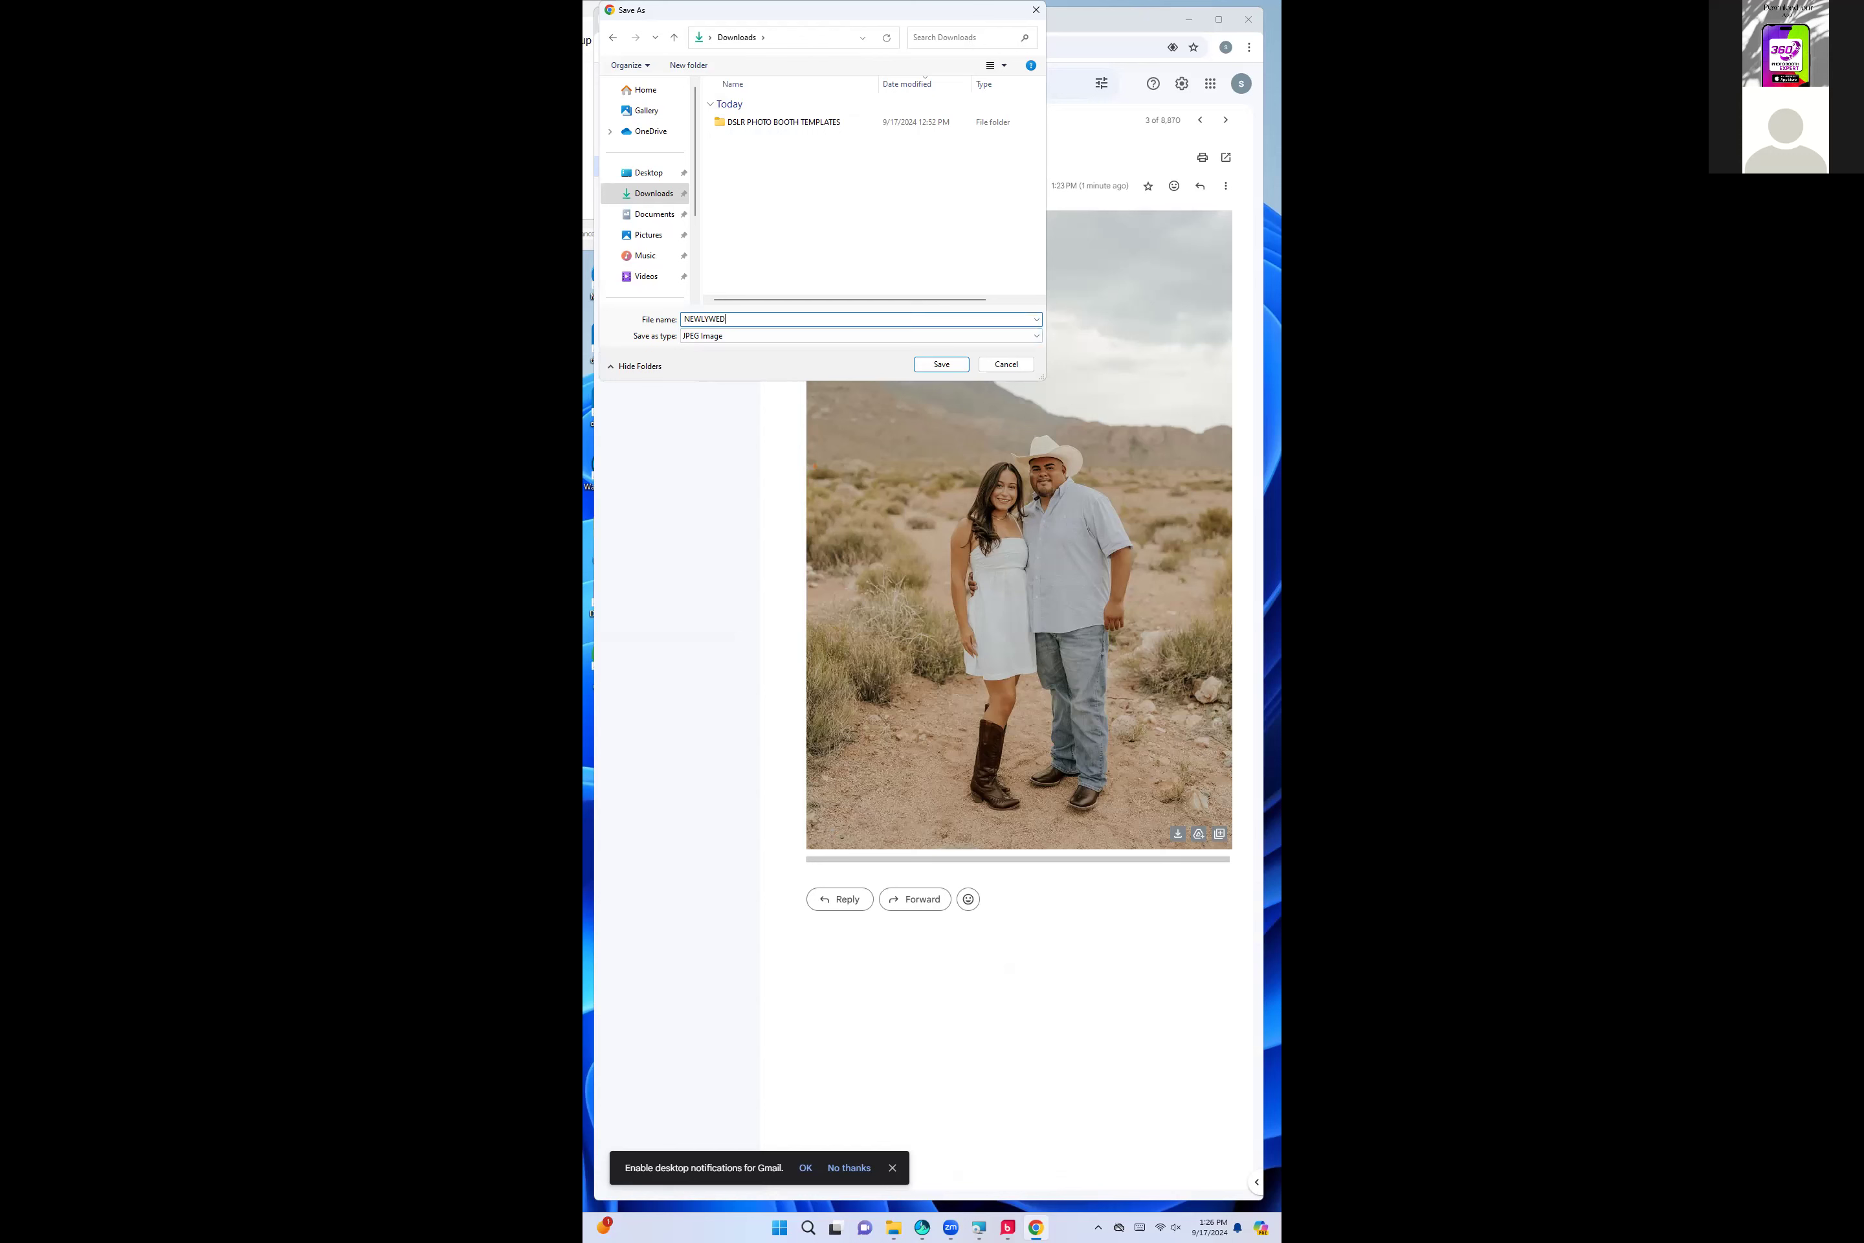
pyautogui.press('Return')
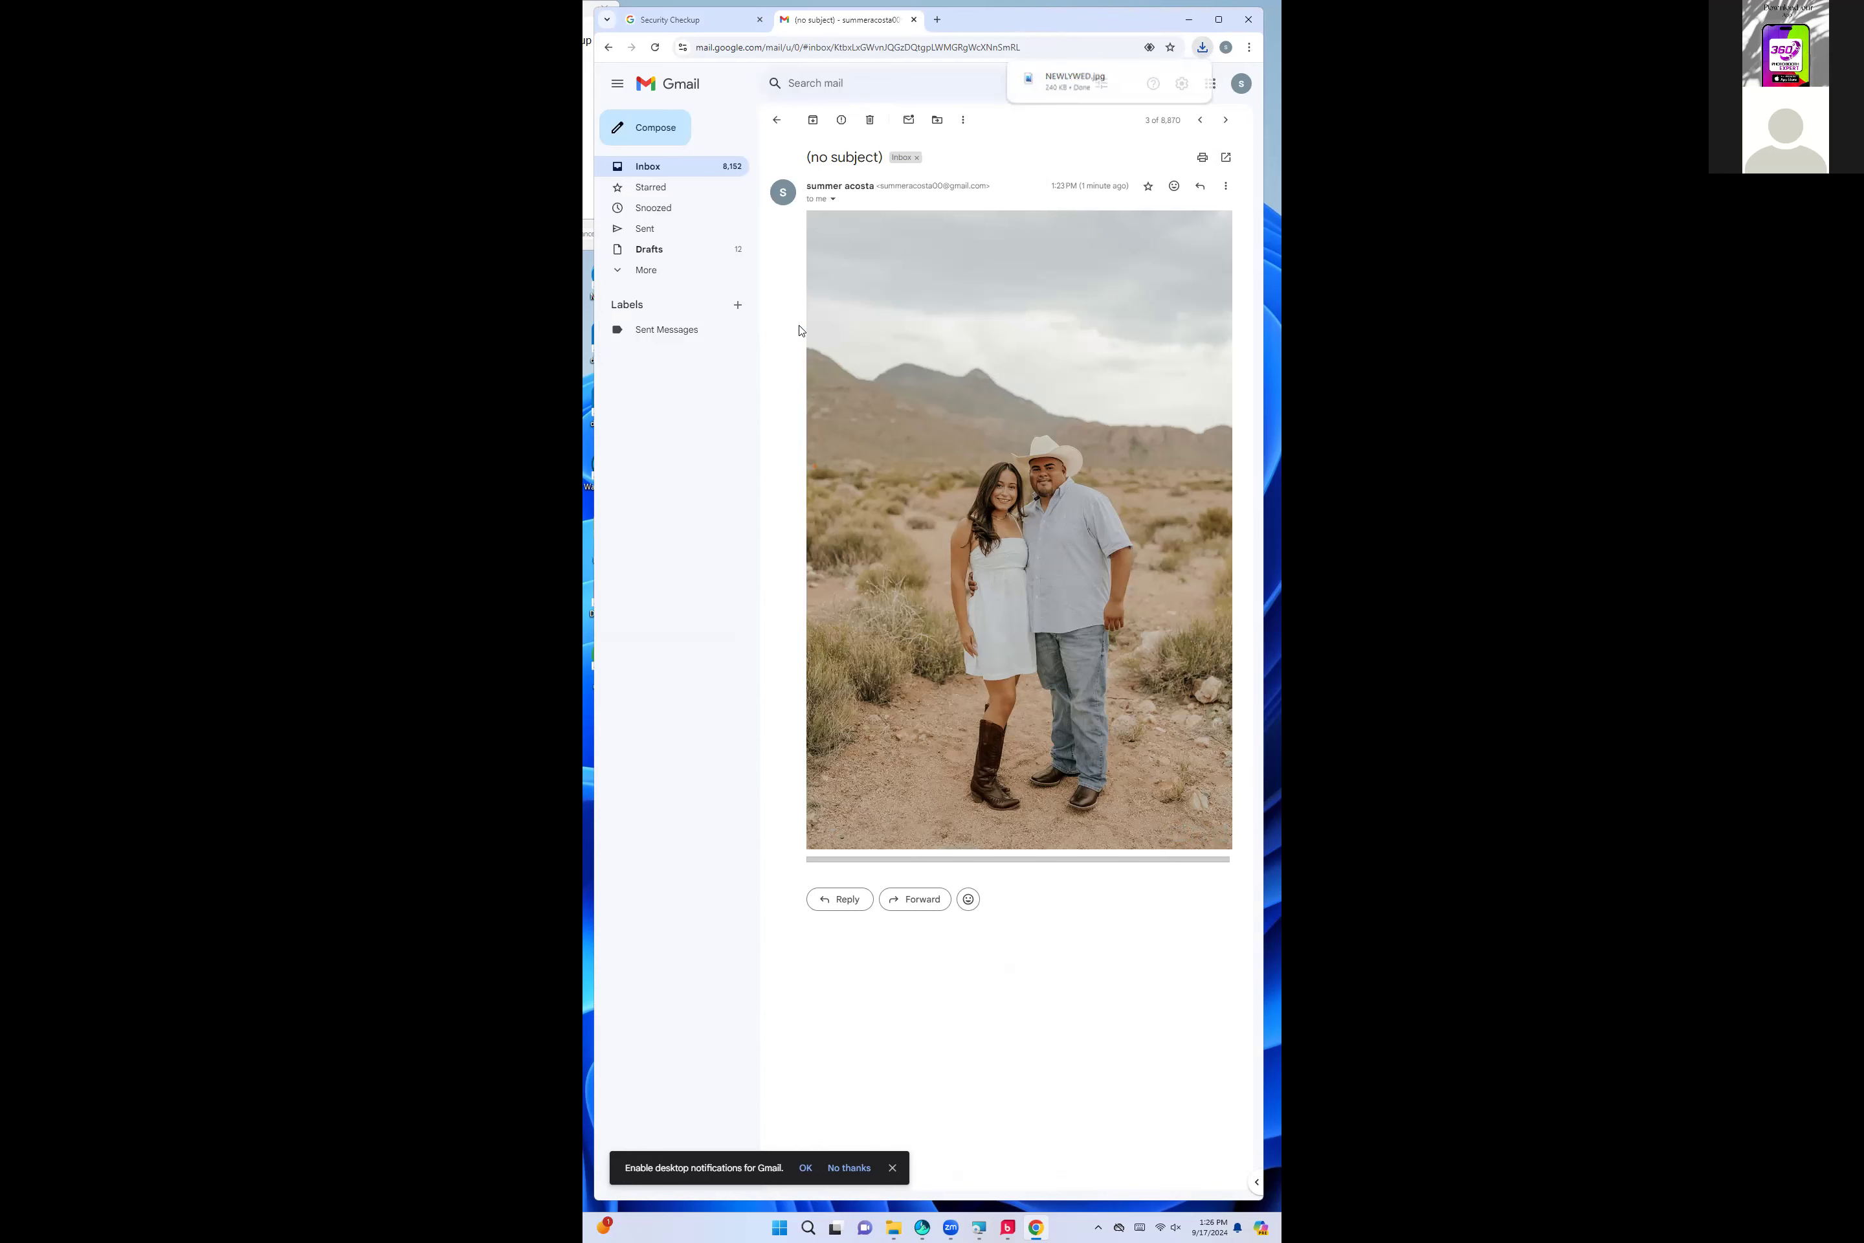
pyautogui.hotkey('alt', 'Tab')
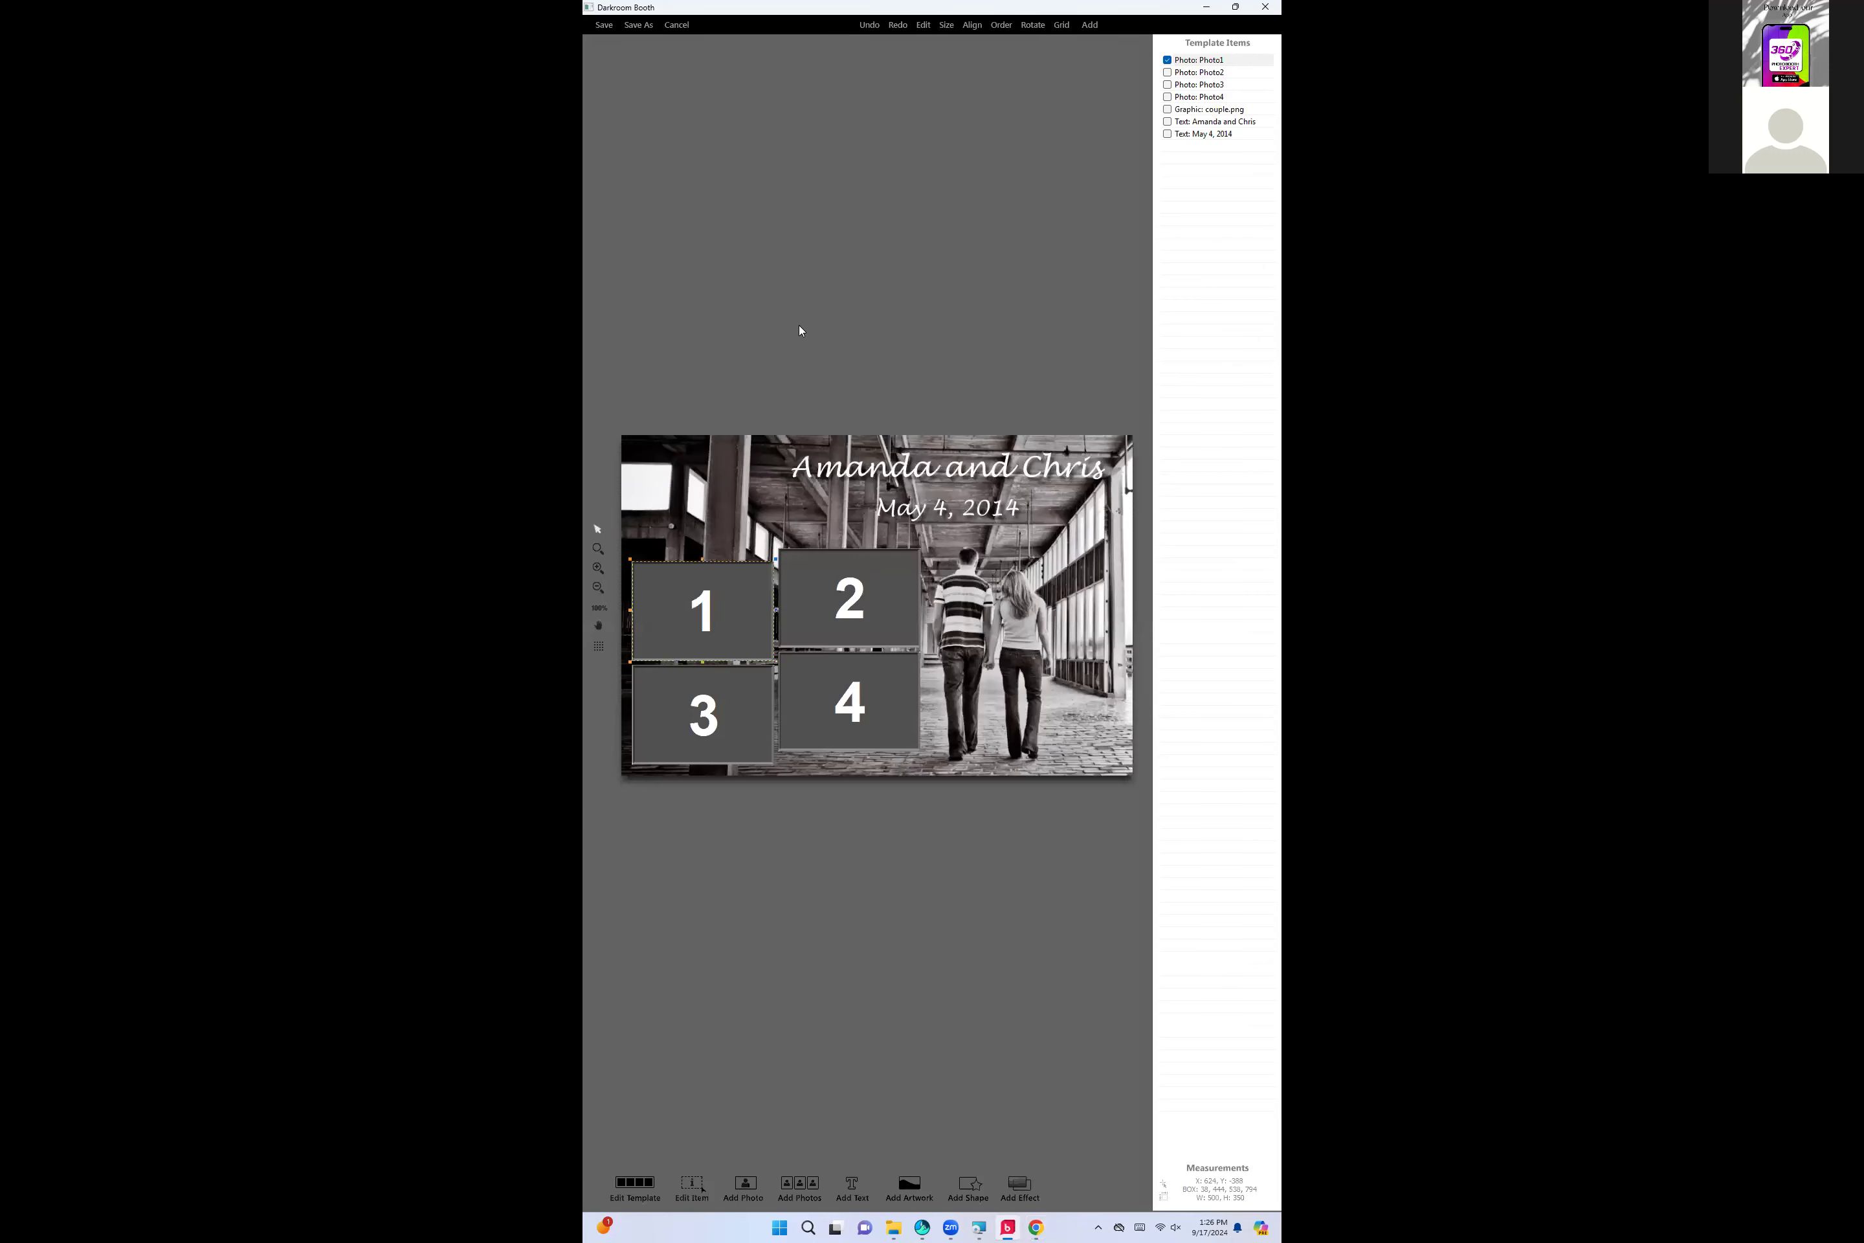
# Open the couple.png graphic's properties and browse for a replacement image
pyautogui.click(995, 525)
pyautogui.click(1029, 646)
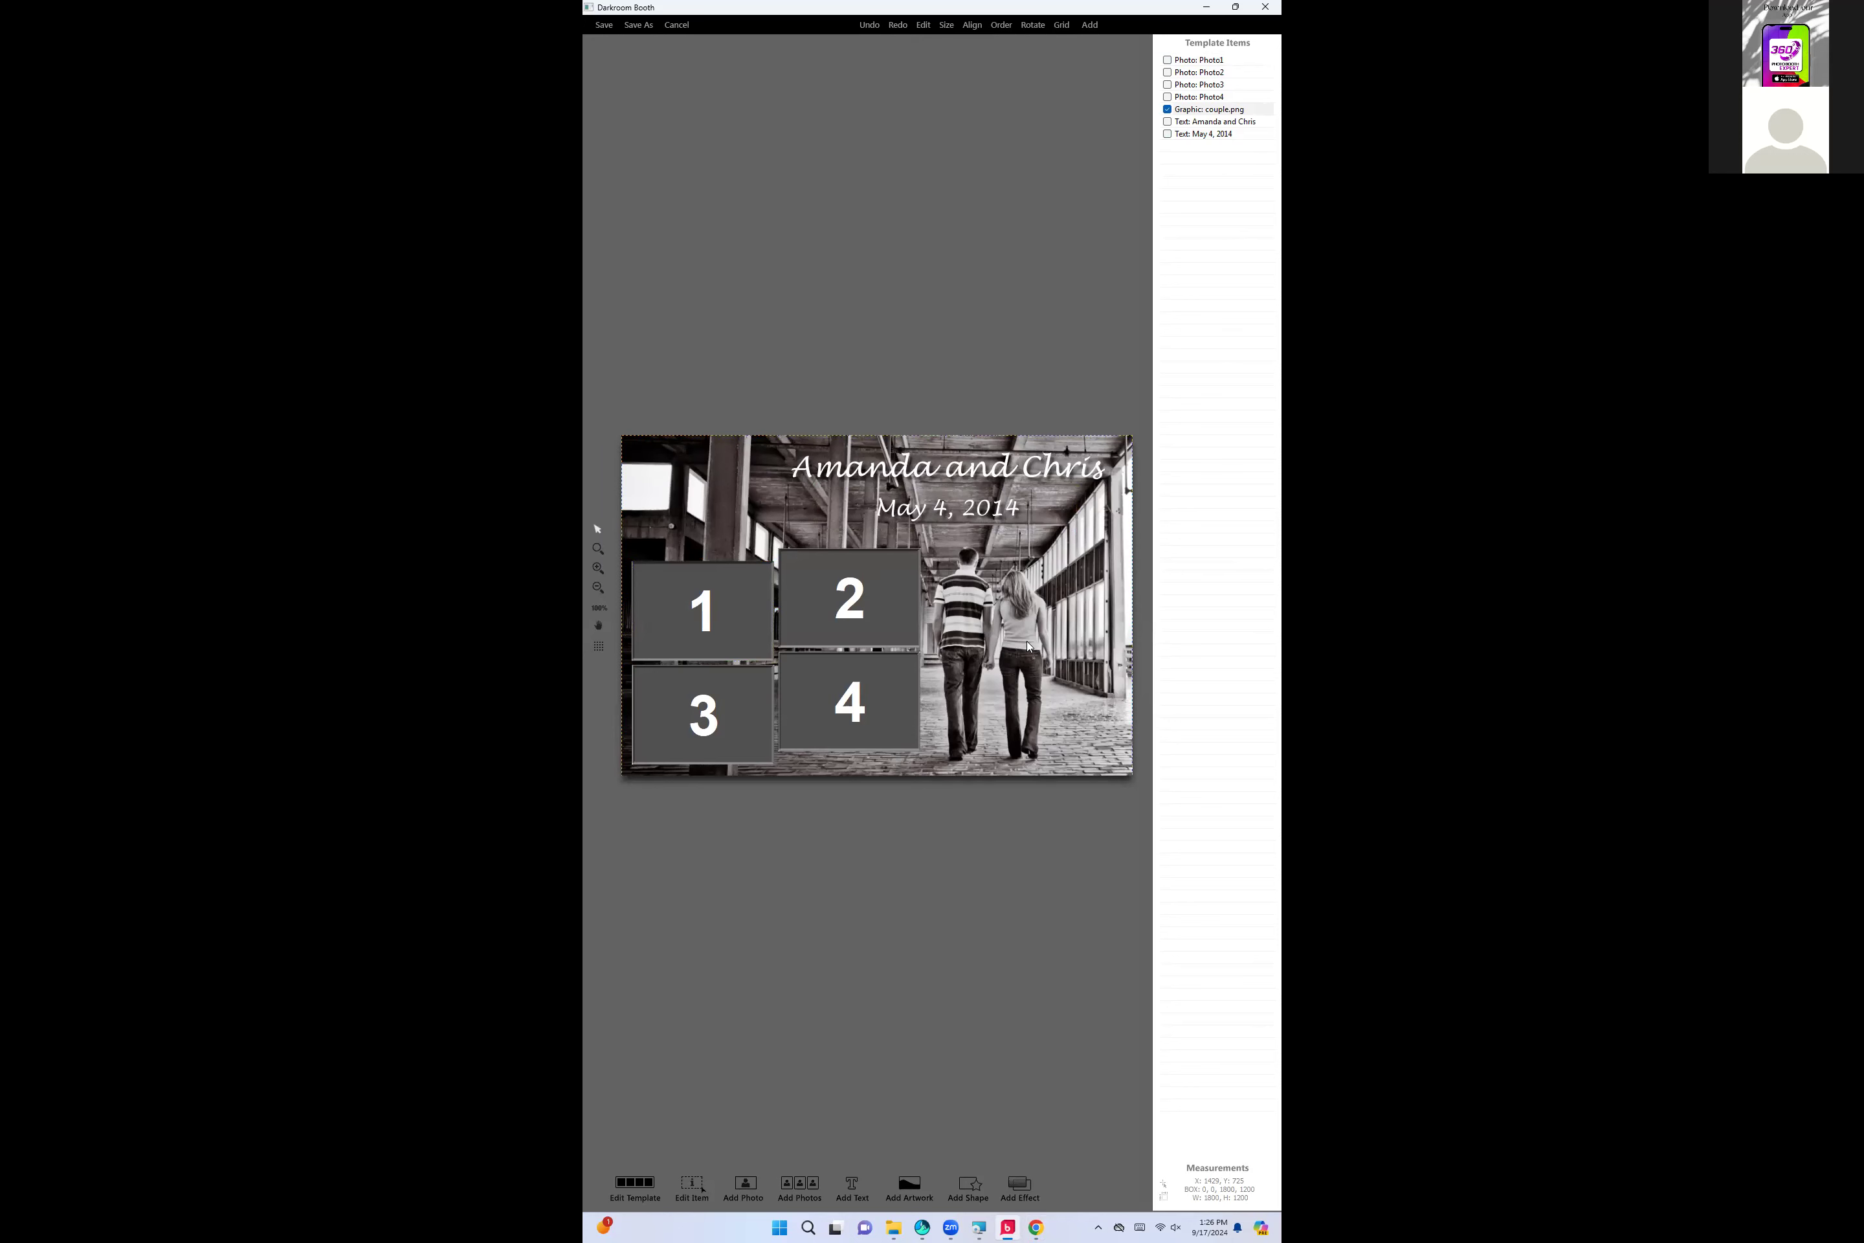
pyautogui.doubleClick(1029, 646)
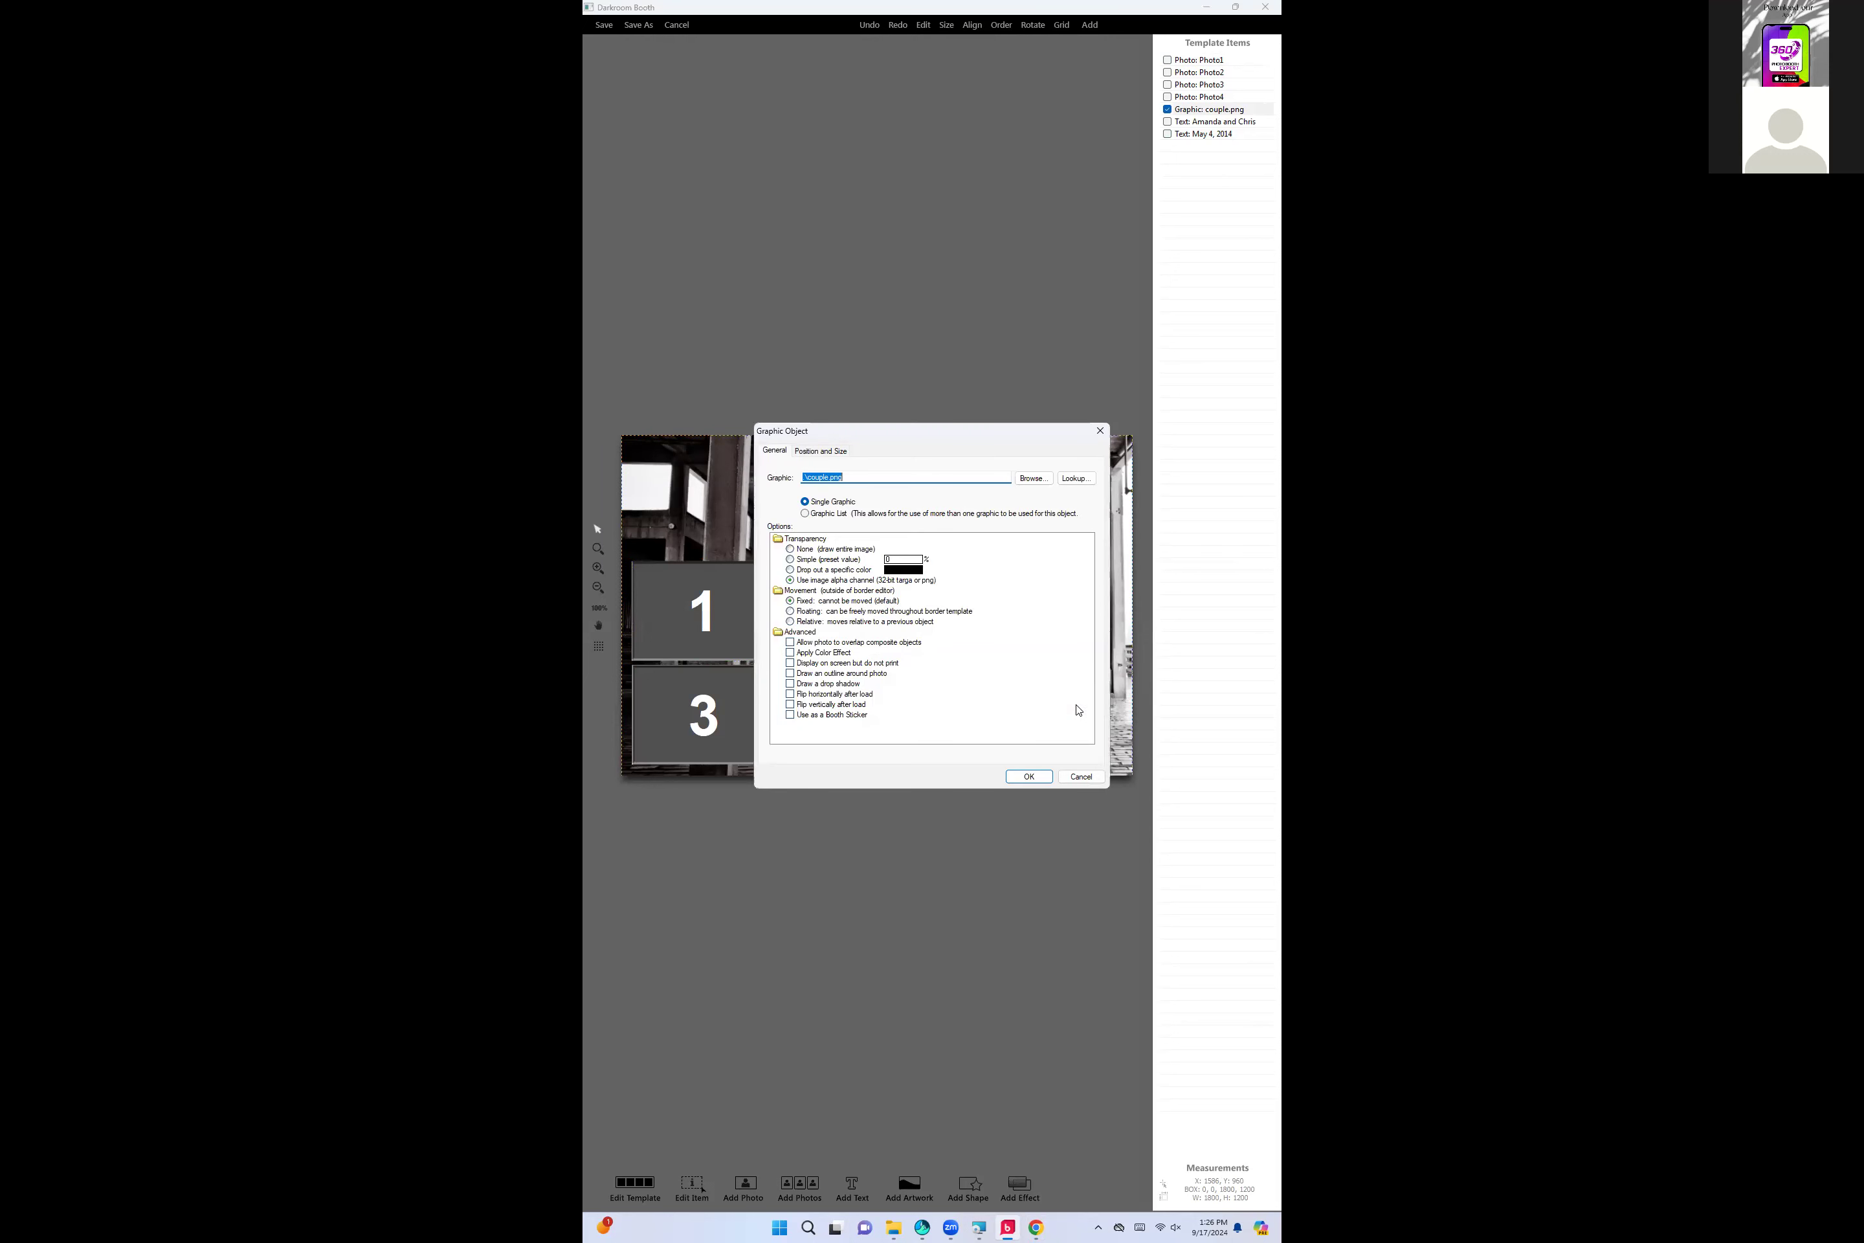
pyautogui.click(1032, 481)
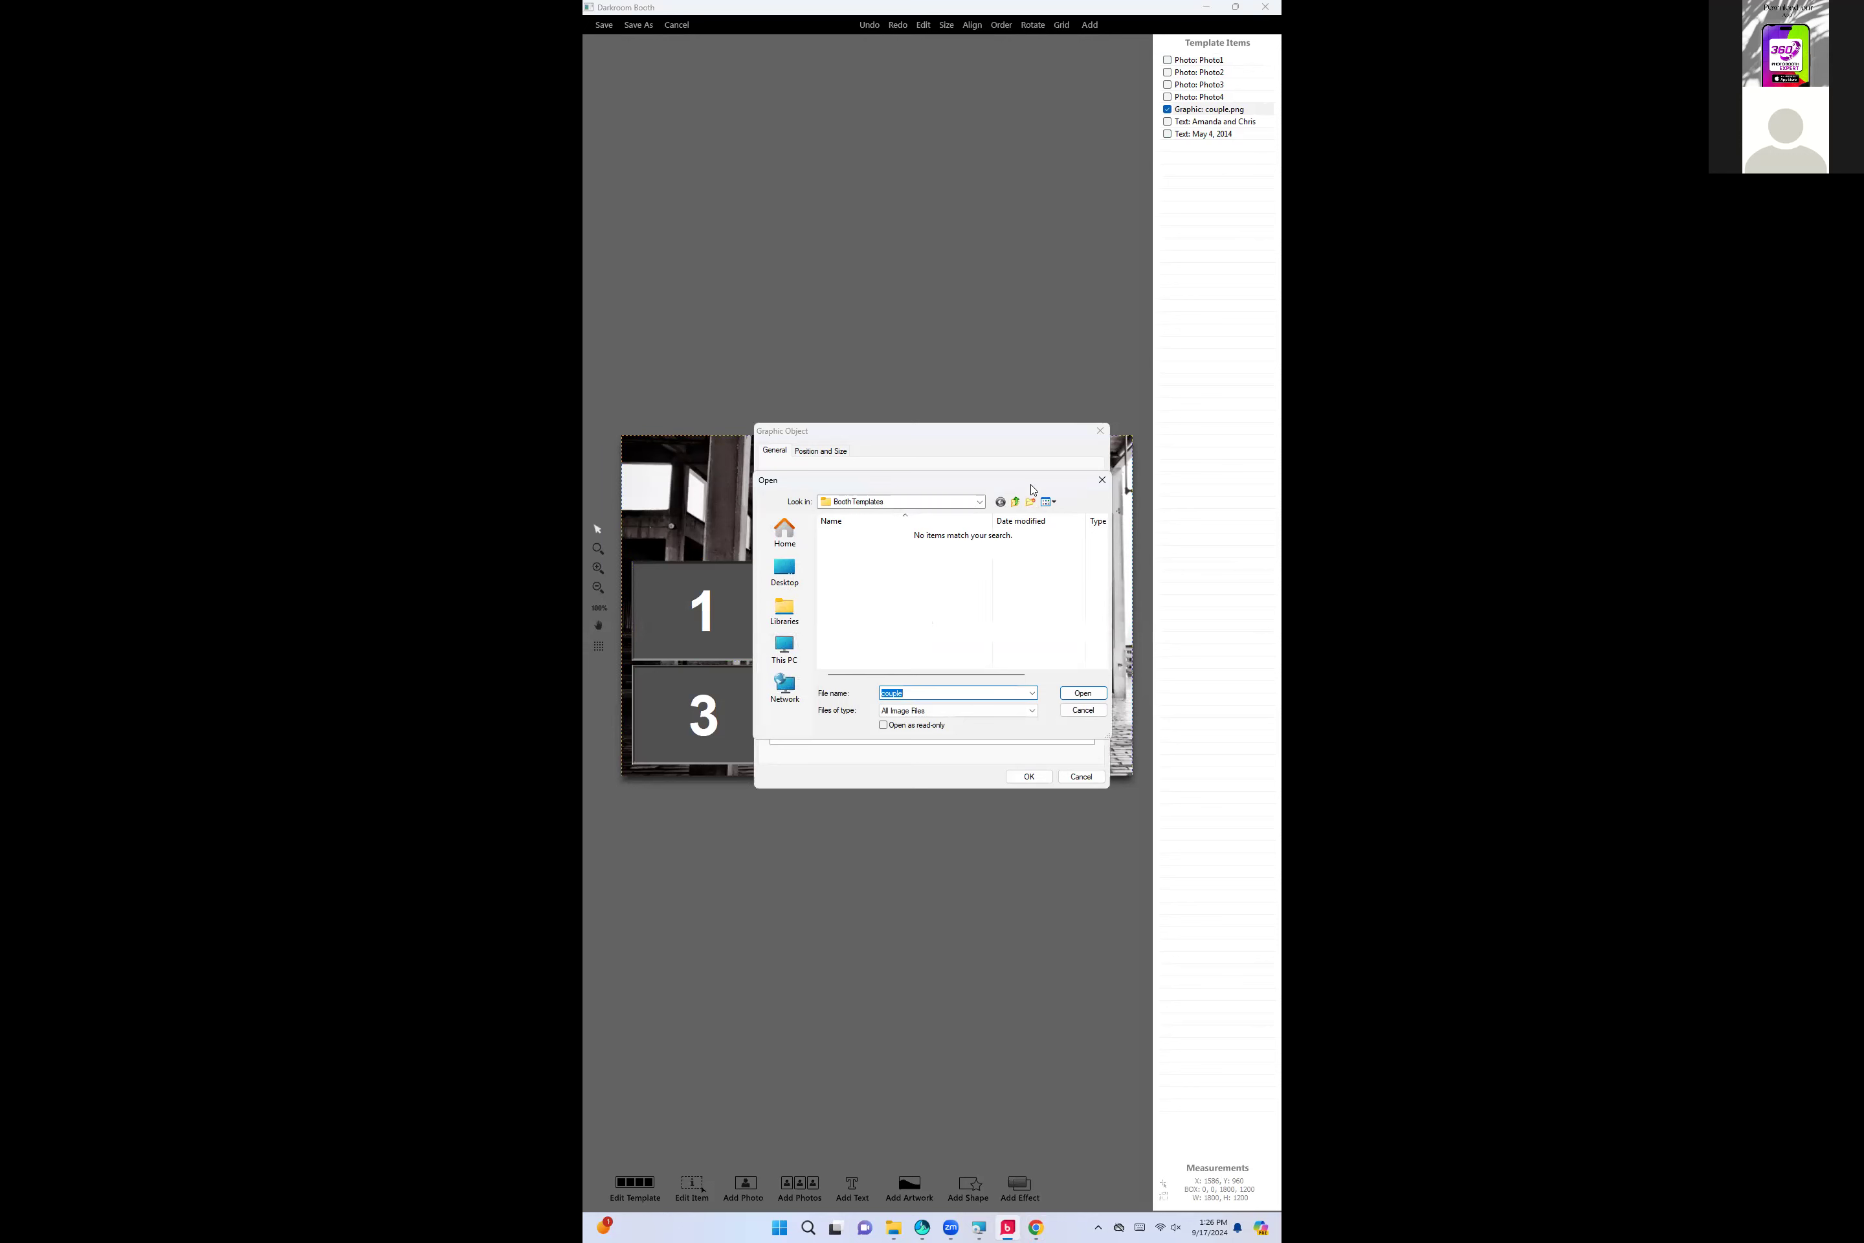
pyautogui.click(1032, 694)
pyautogui.click(1032, 695)
pyautogui.click(1026, 676)
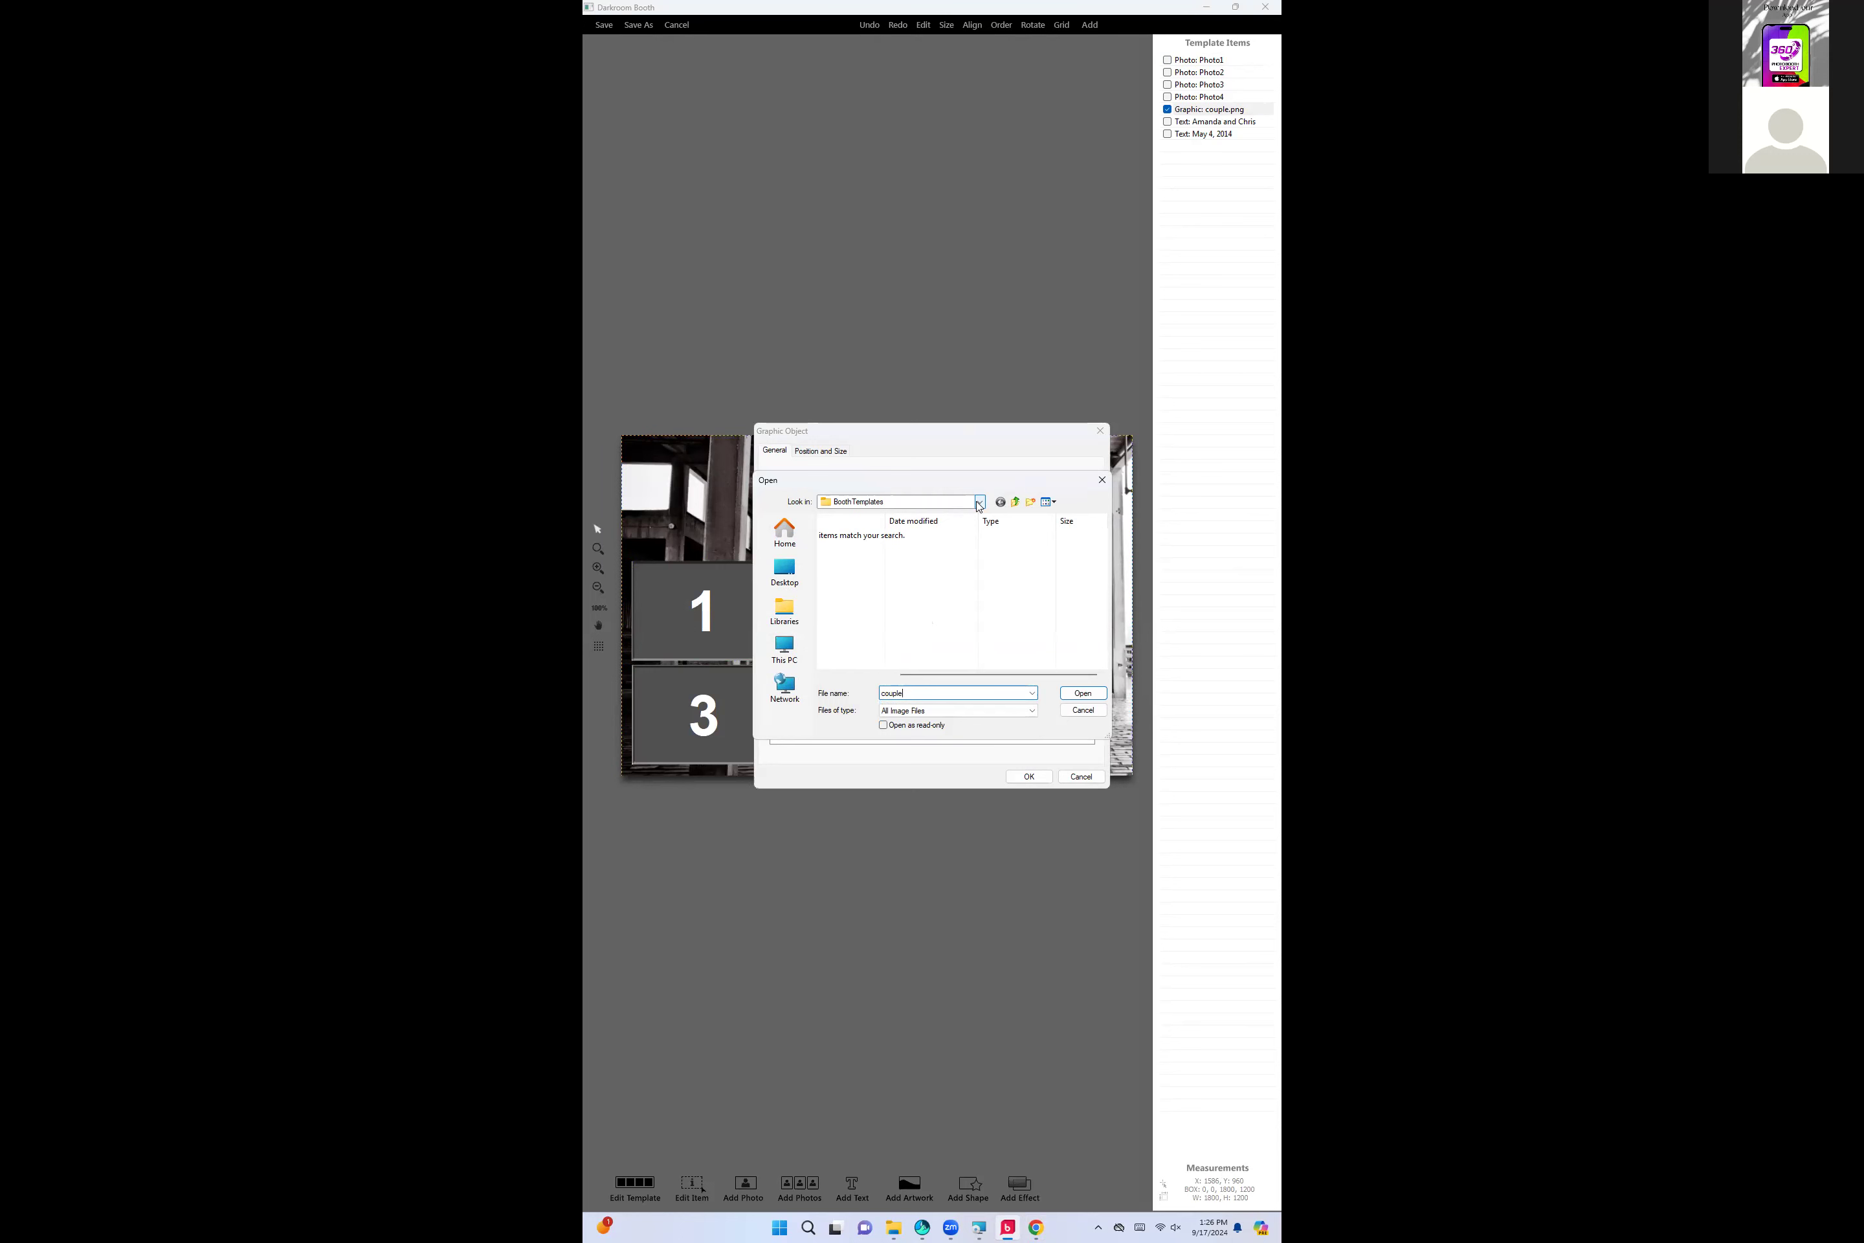
# Pick NEWLYWED.jpg from Downloads and apply it as the graphic
pyautogui.click(978, 503)
pyautogui.click(878, 535)
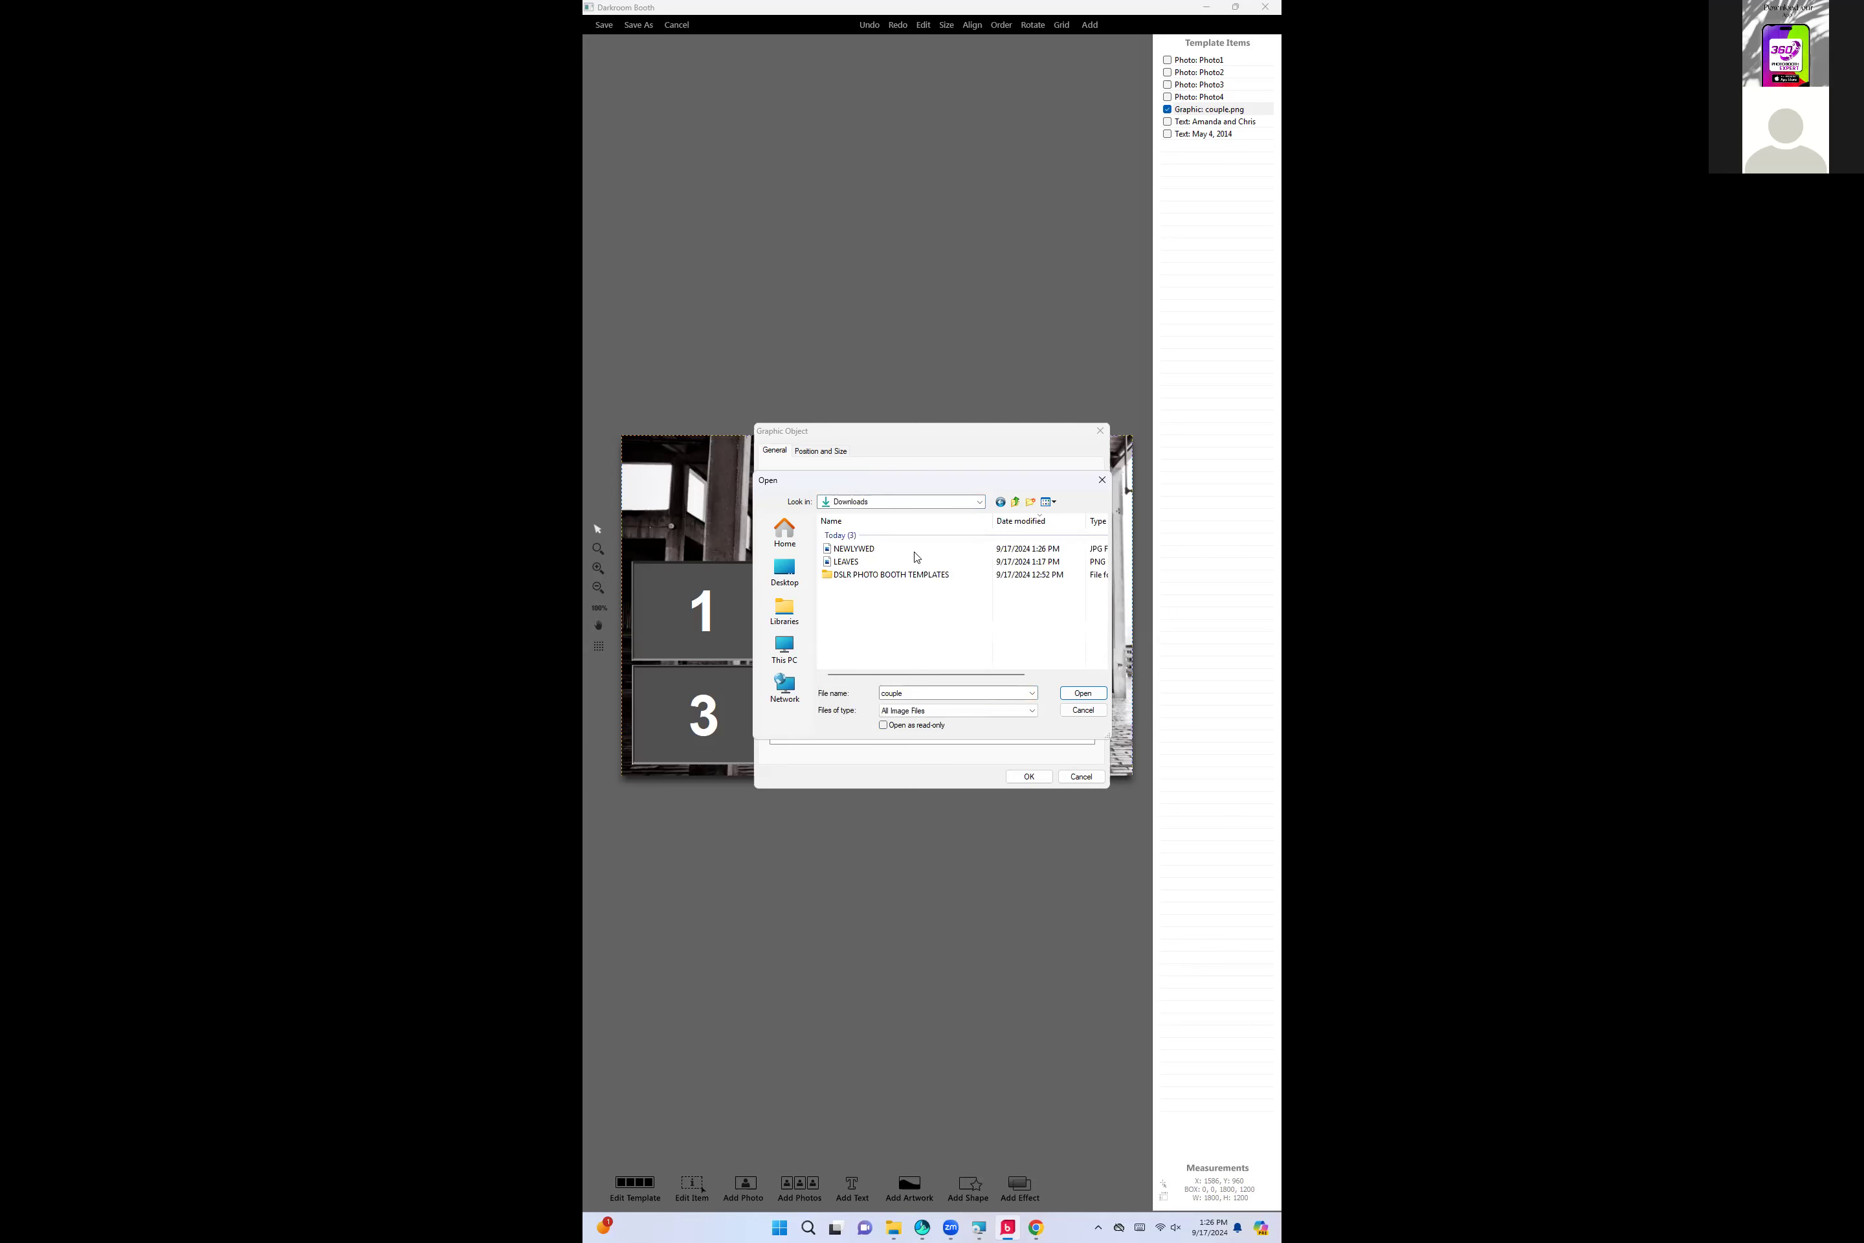
pyautogui.click(915, 553)
pyautogui.click(1084, 694)
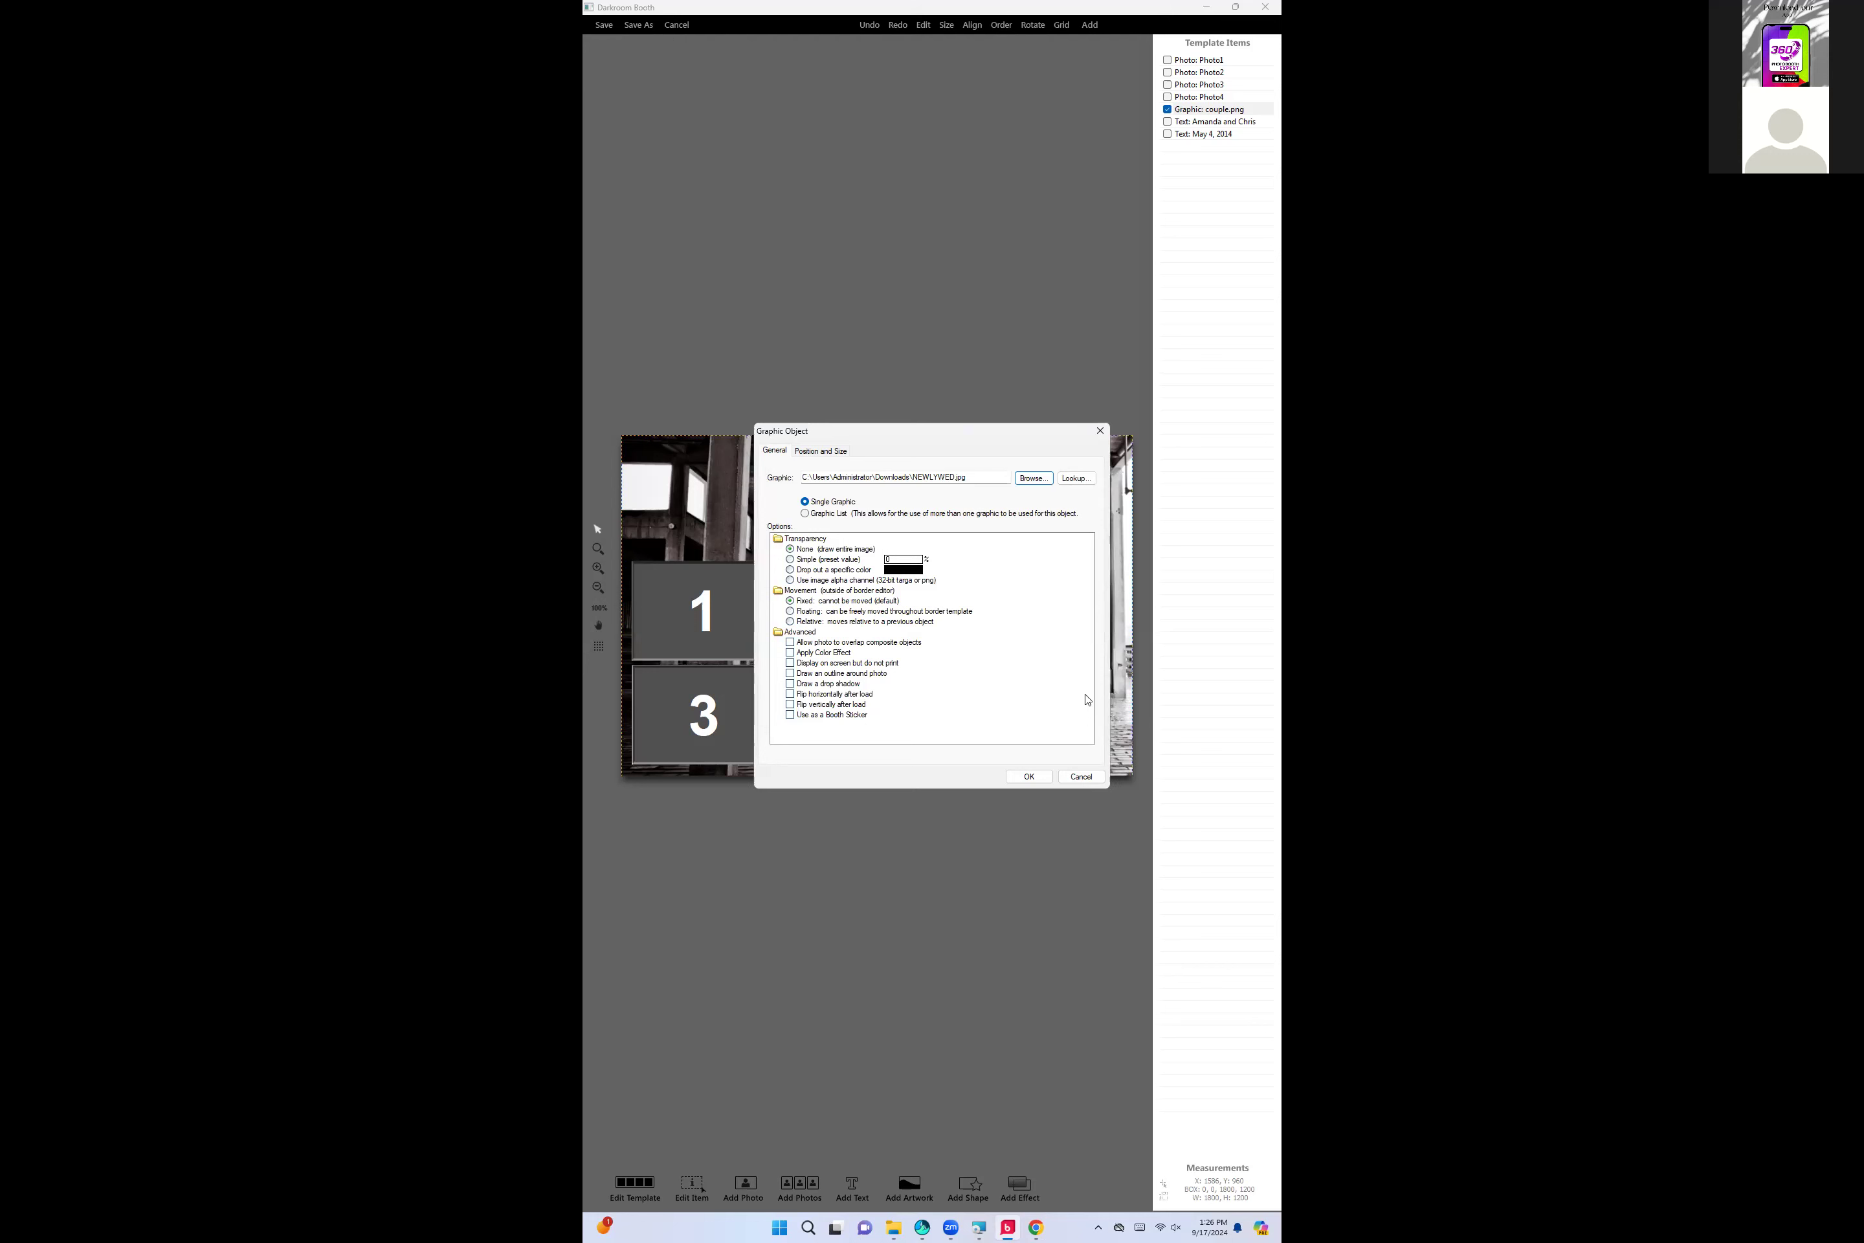
pyautogui.click(1035, 477)
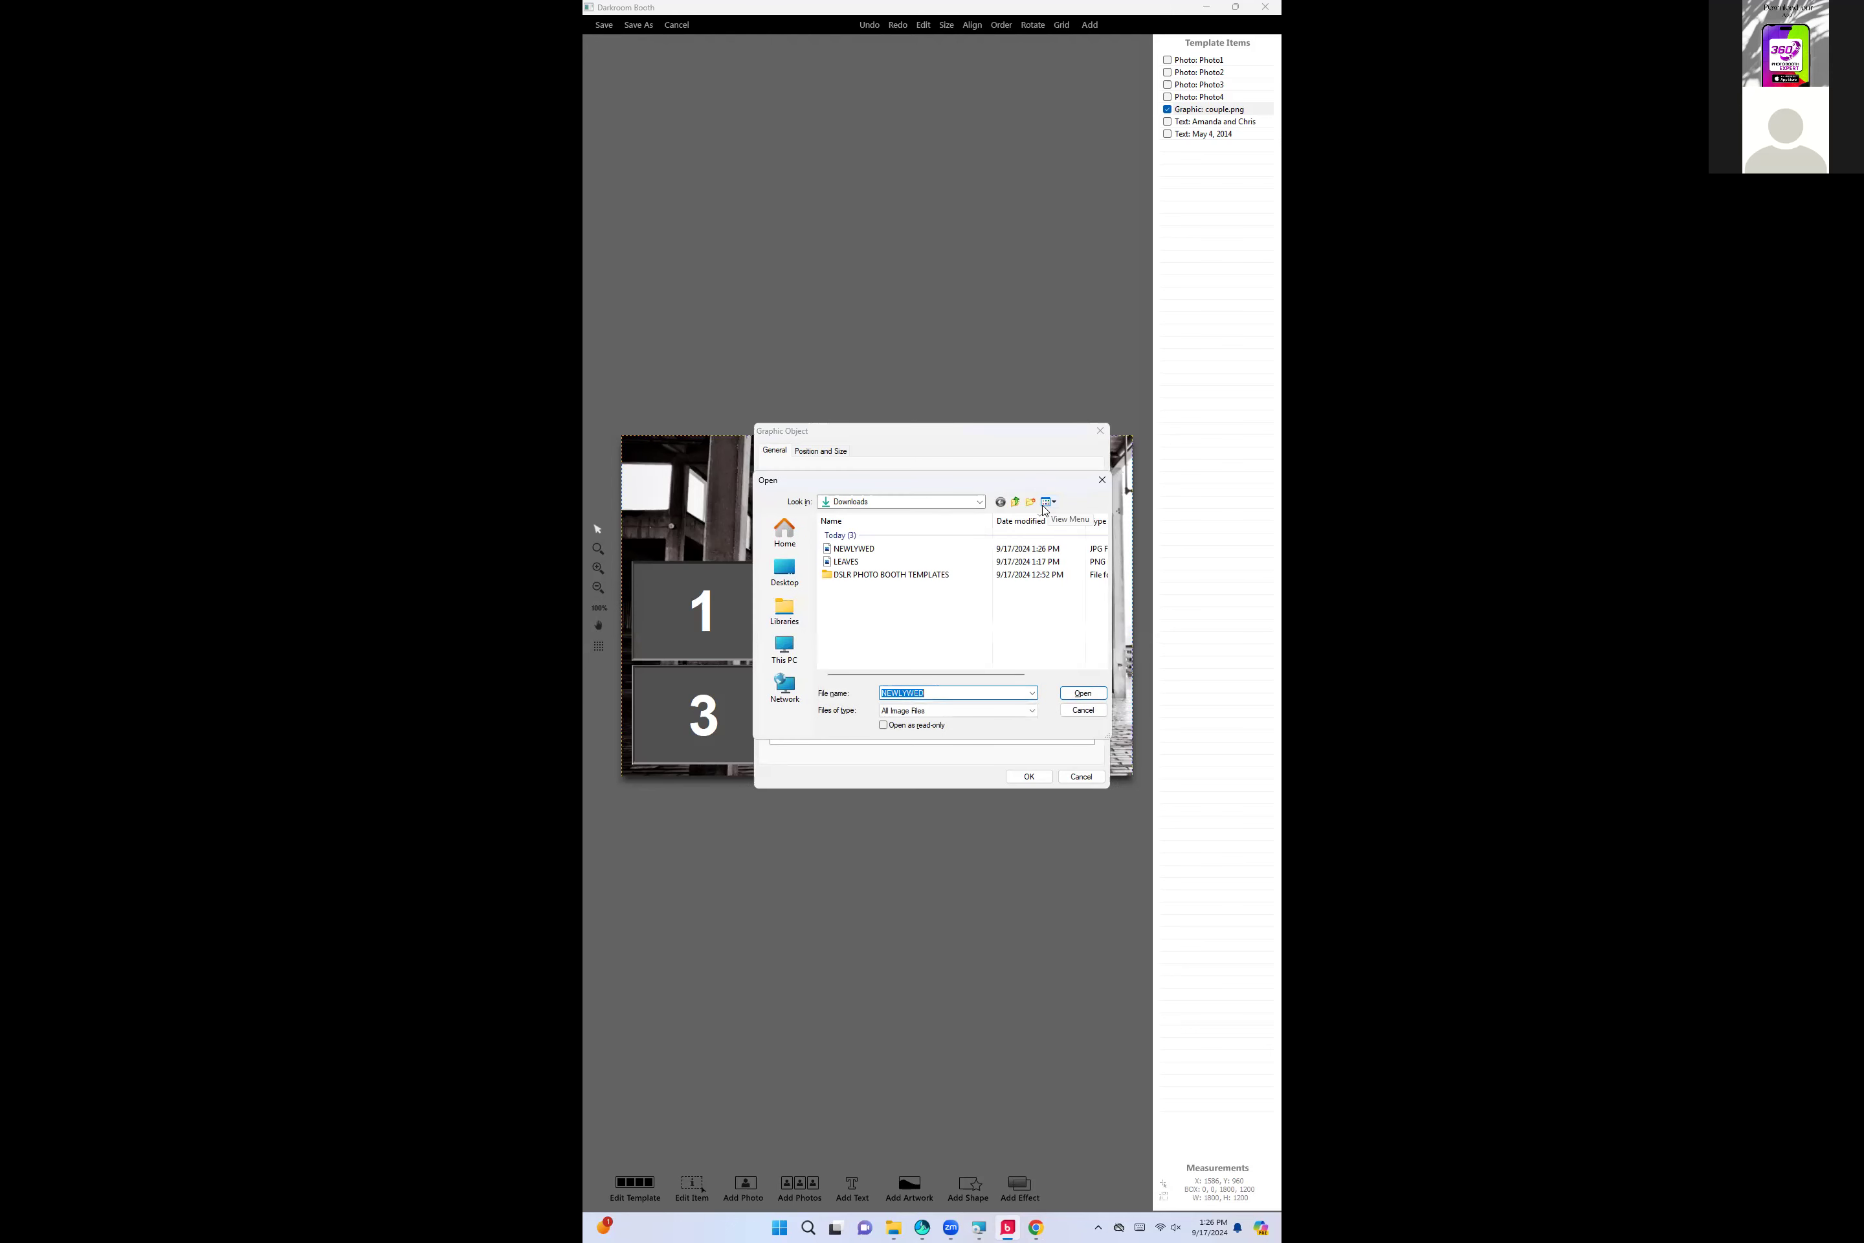
pyautogui.click(1046, 503)
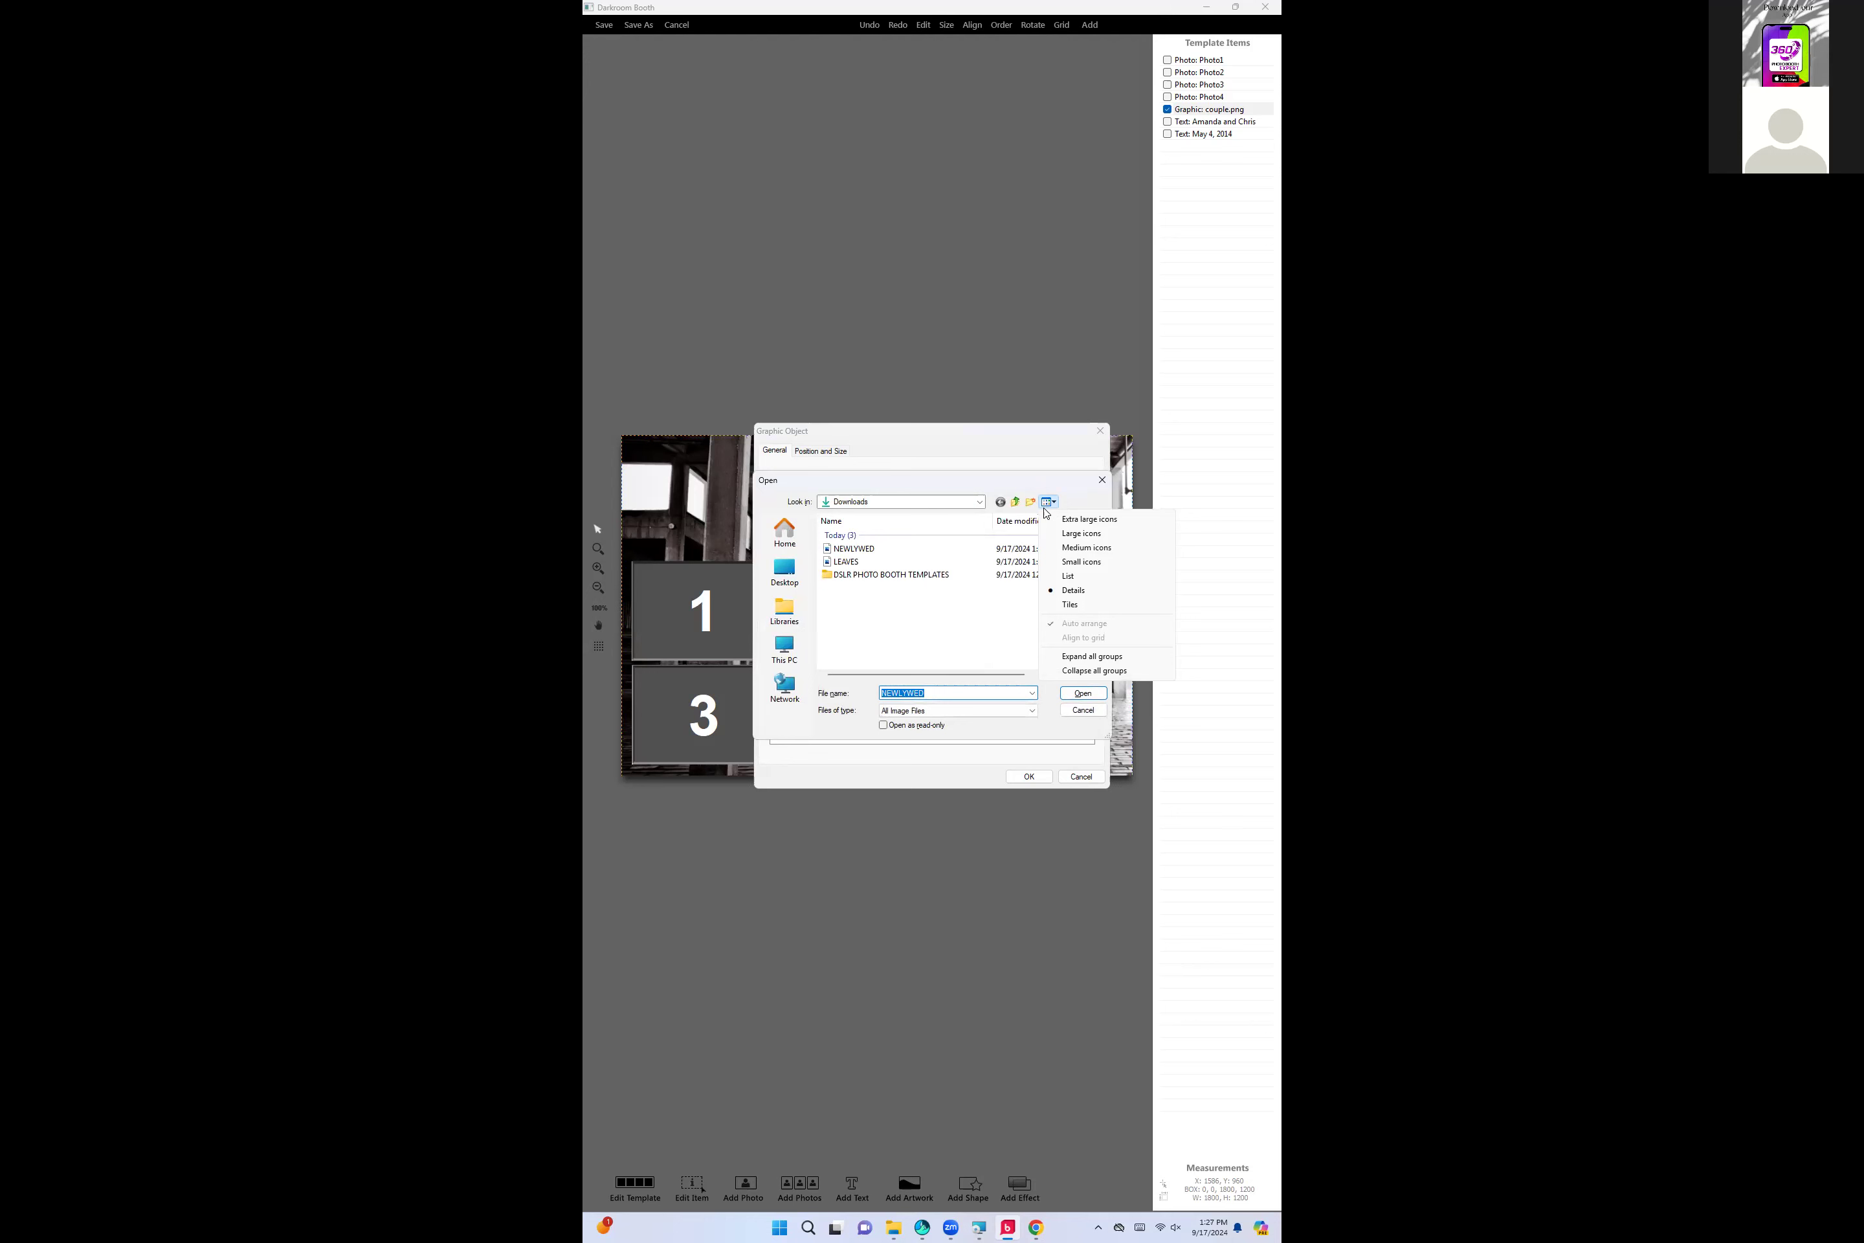
pyautogui.click(1087, 533)
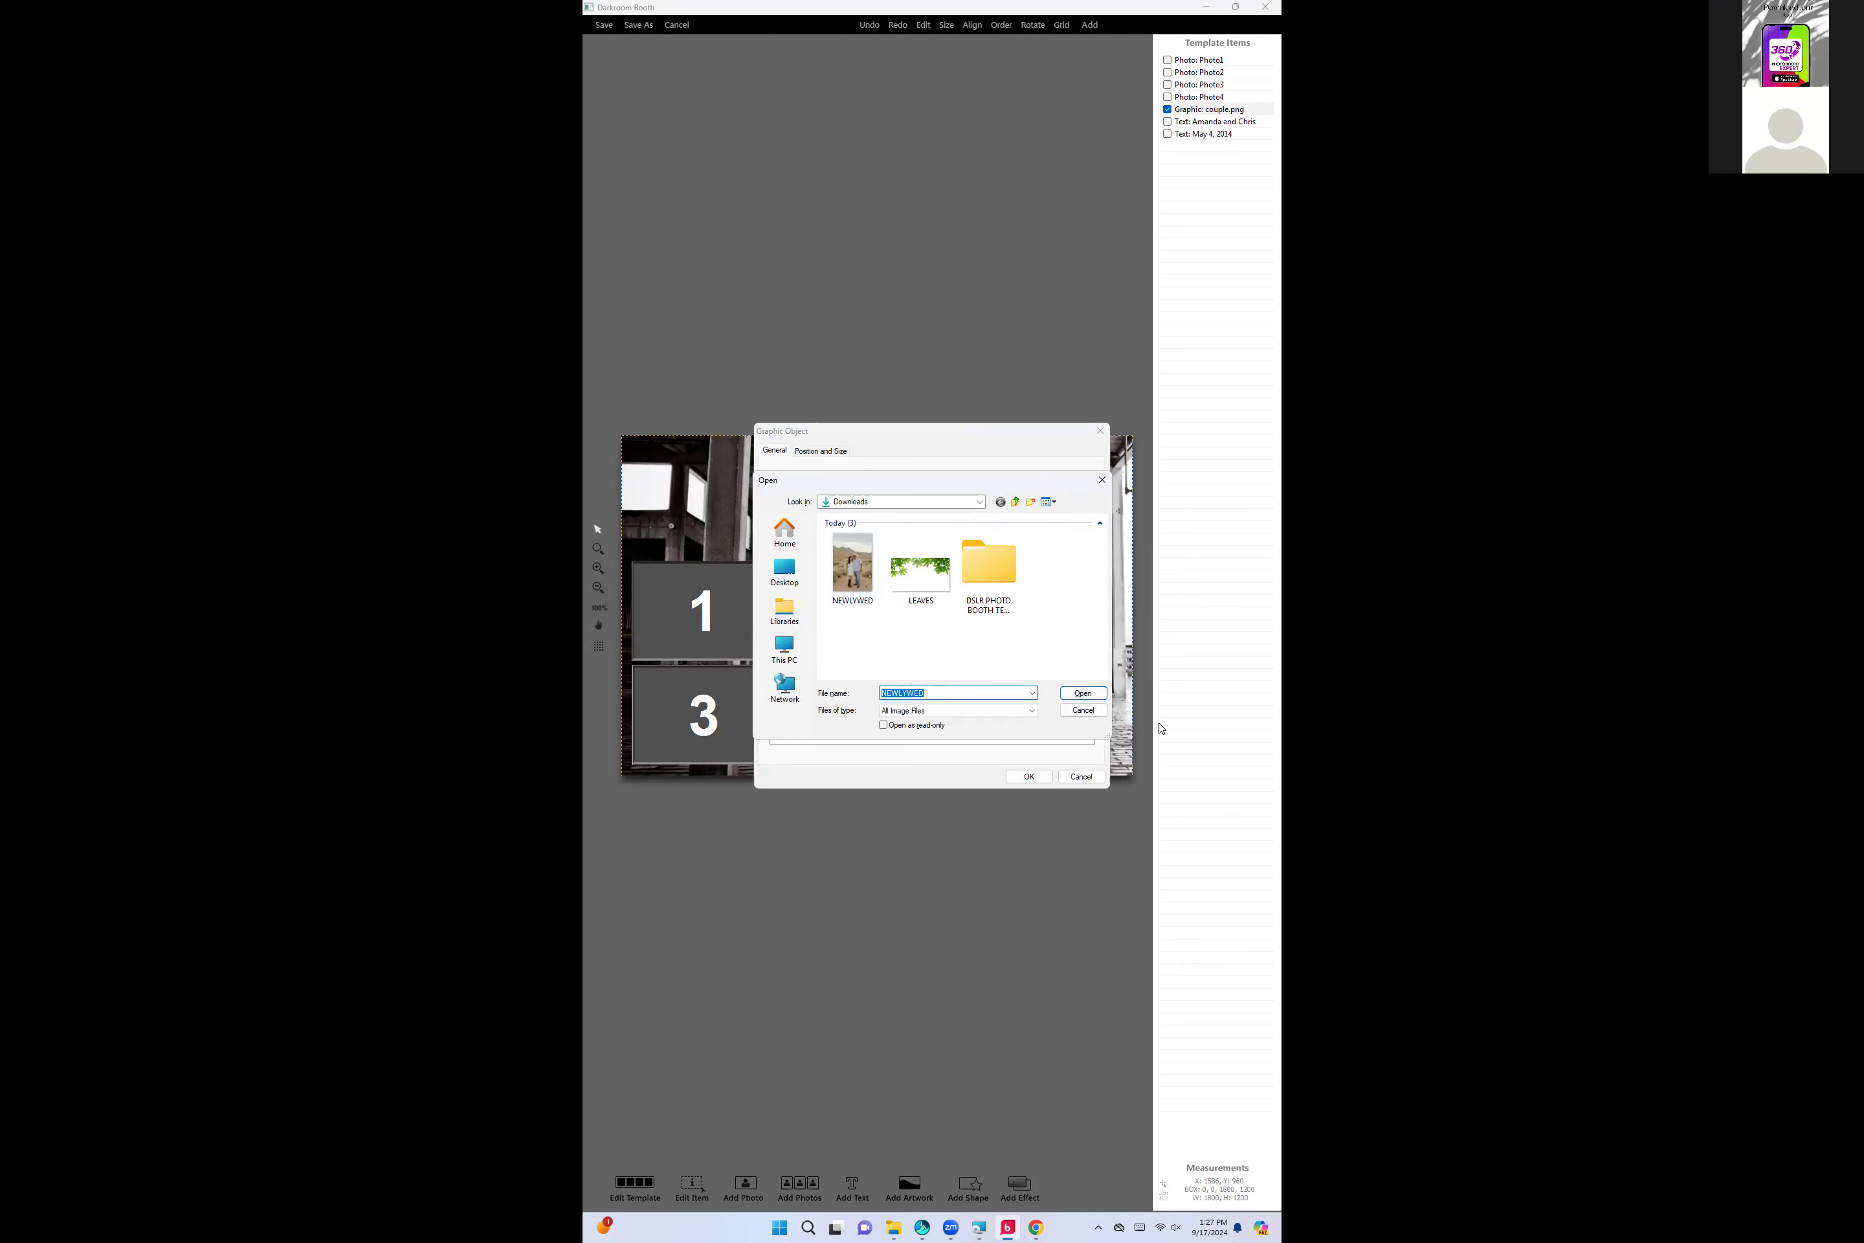
pyautogui.click(1094, 693)
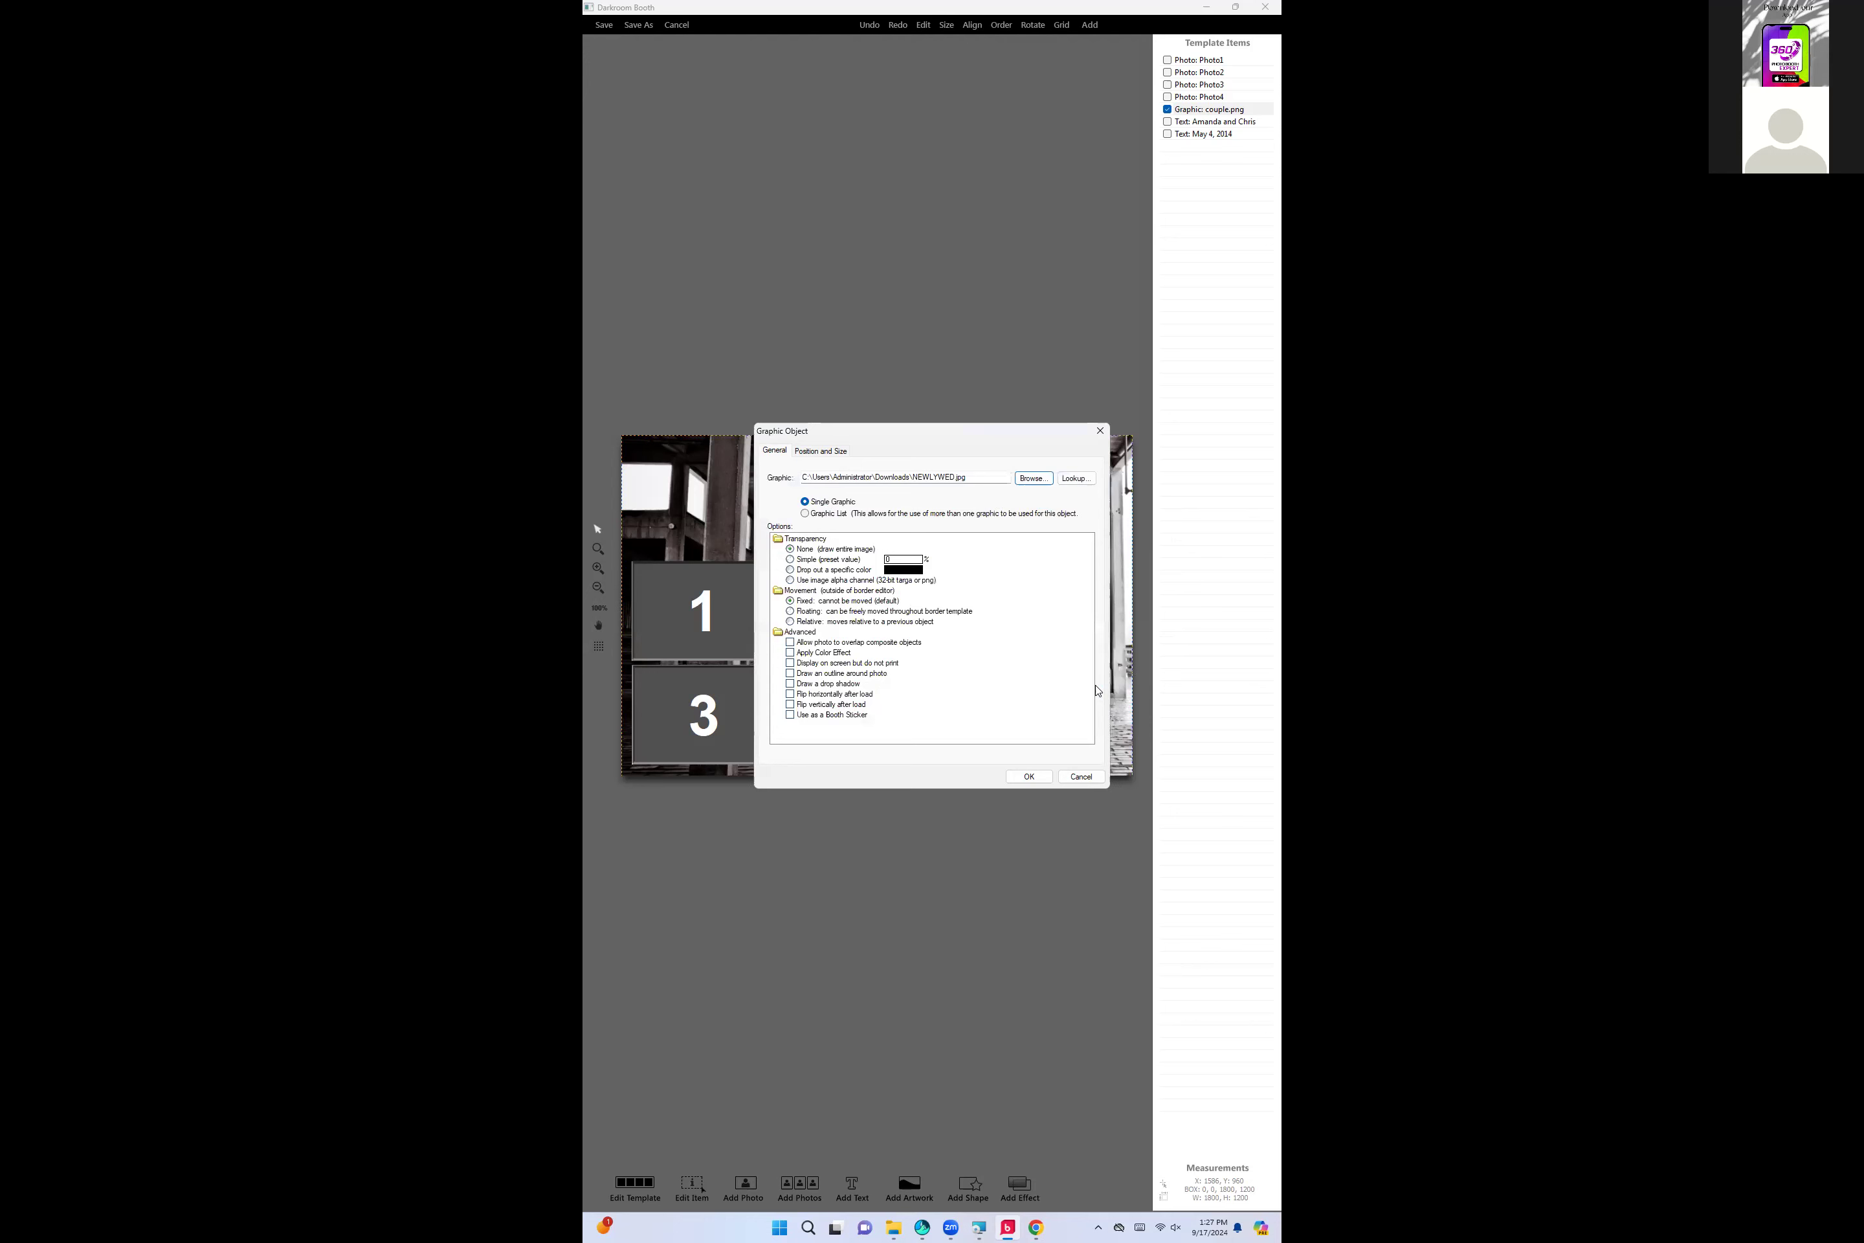
pyautogui.click(1028, 776)
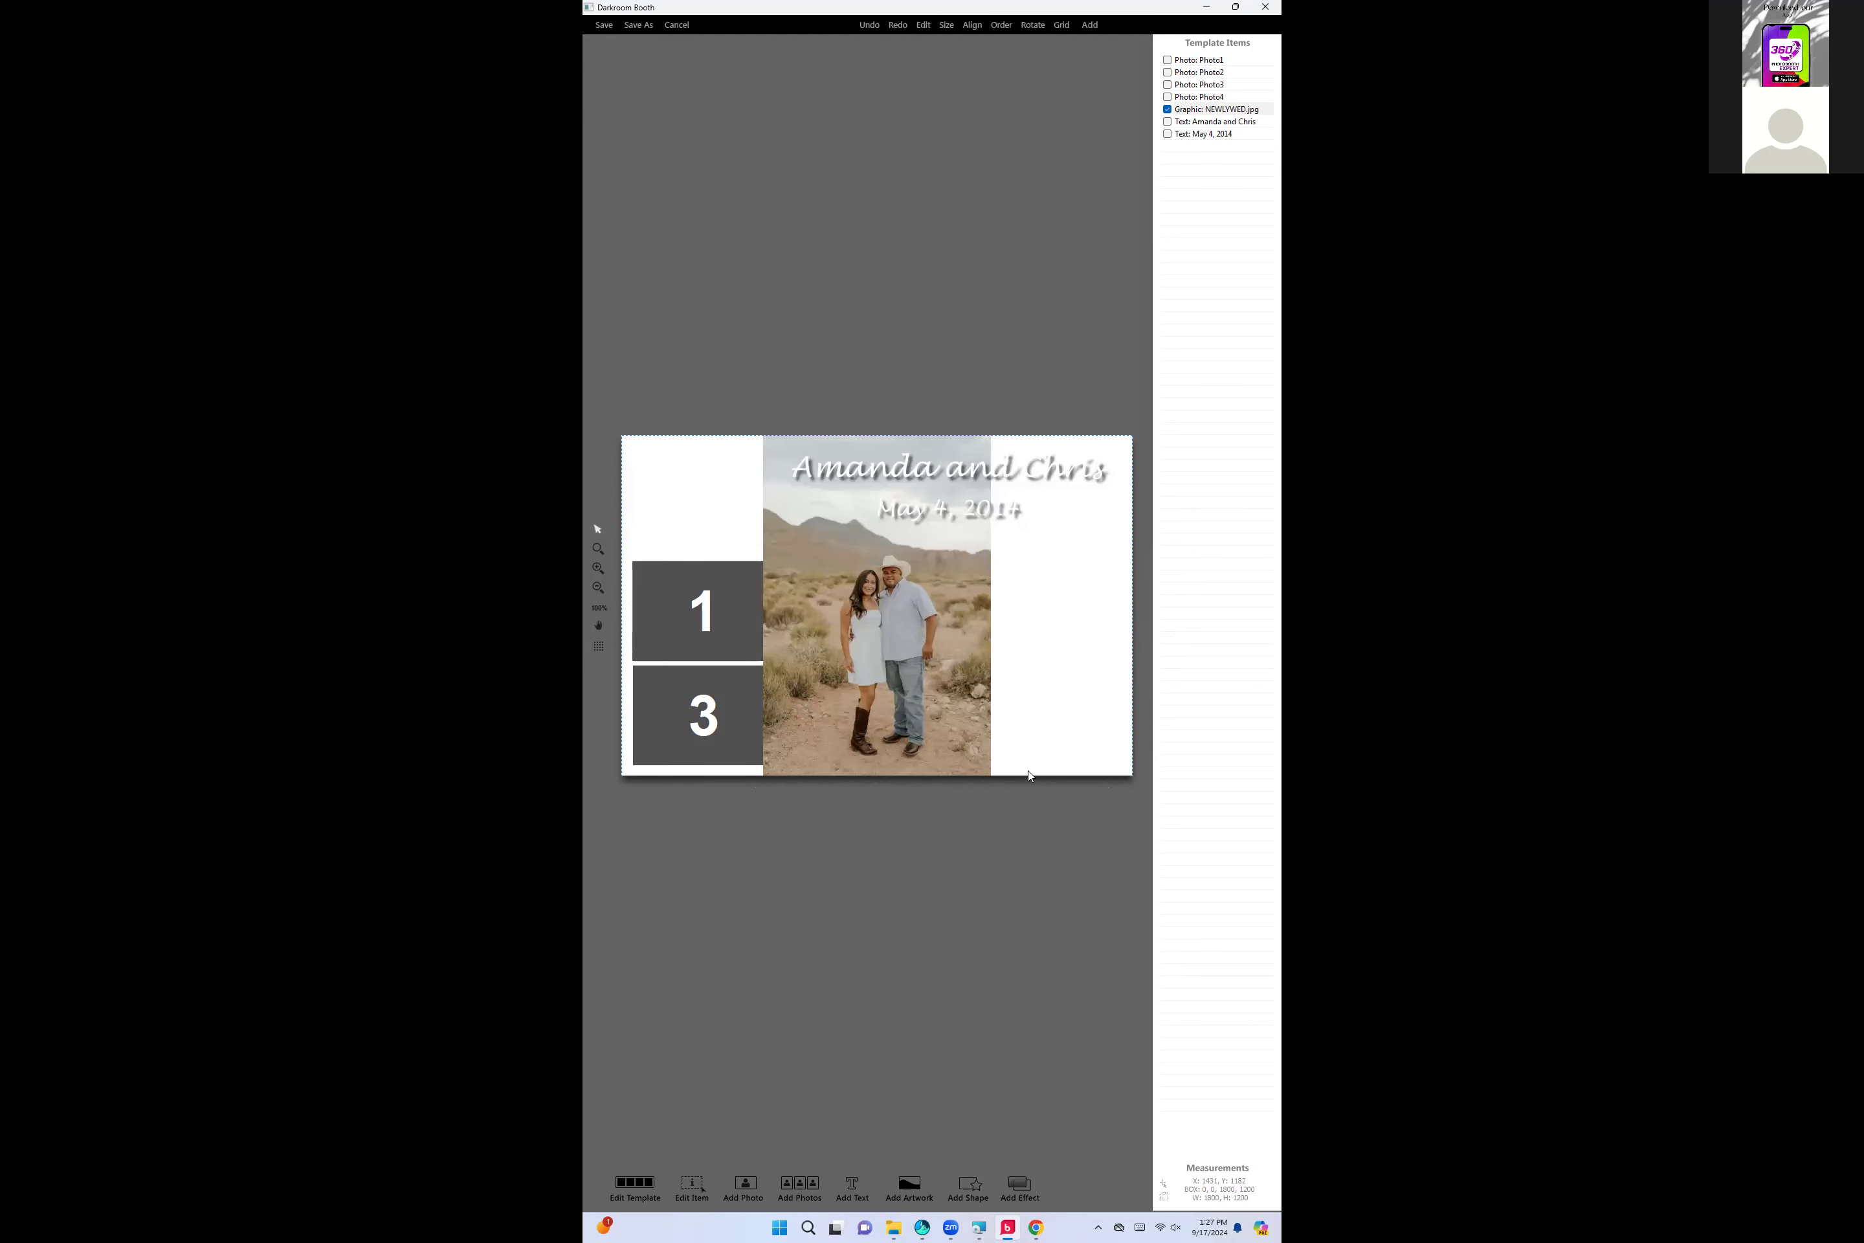
# Move the NEWLYWED photo and photo slot 2, then undo the moves
pyautogui.moveTo(859, 586); pyautogui.dragTo(999, 581)
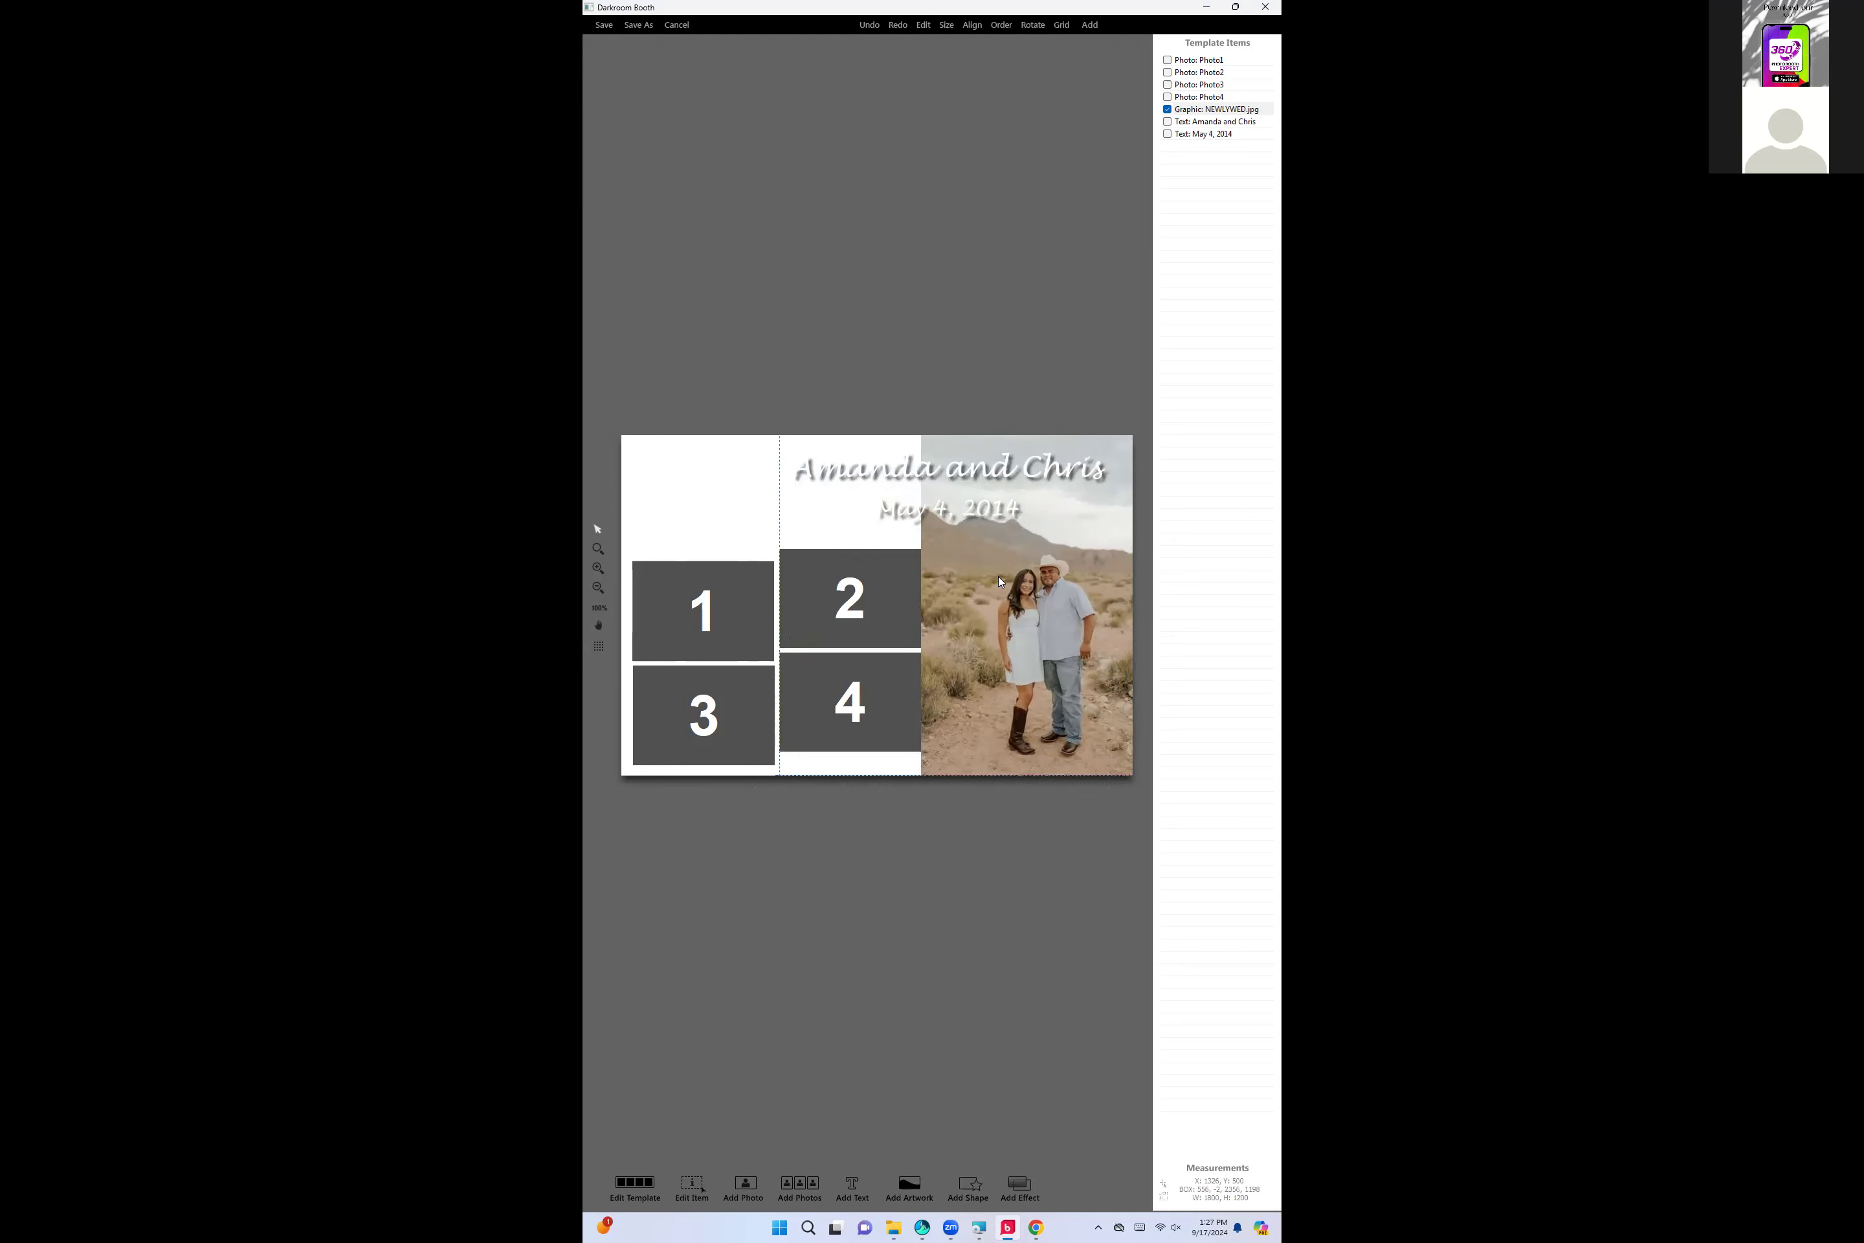
pyautogui.moveTo(792, 654)
pyautogui.mouseDown()
pyautogui.moveTo(850, 649)
pyautogui.moveTo(777, 654)
pyautogui.mouseUp()
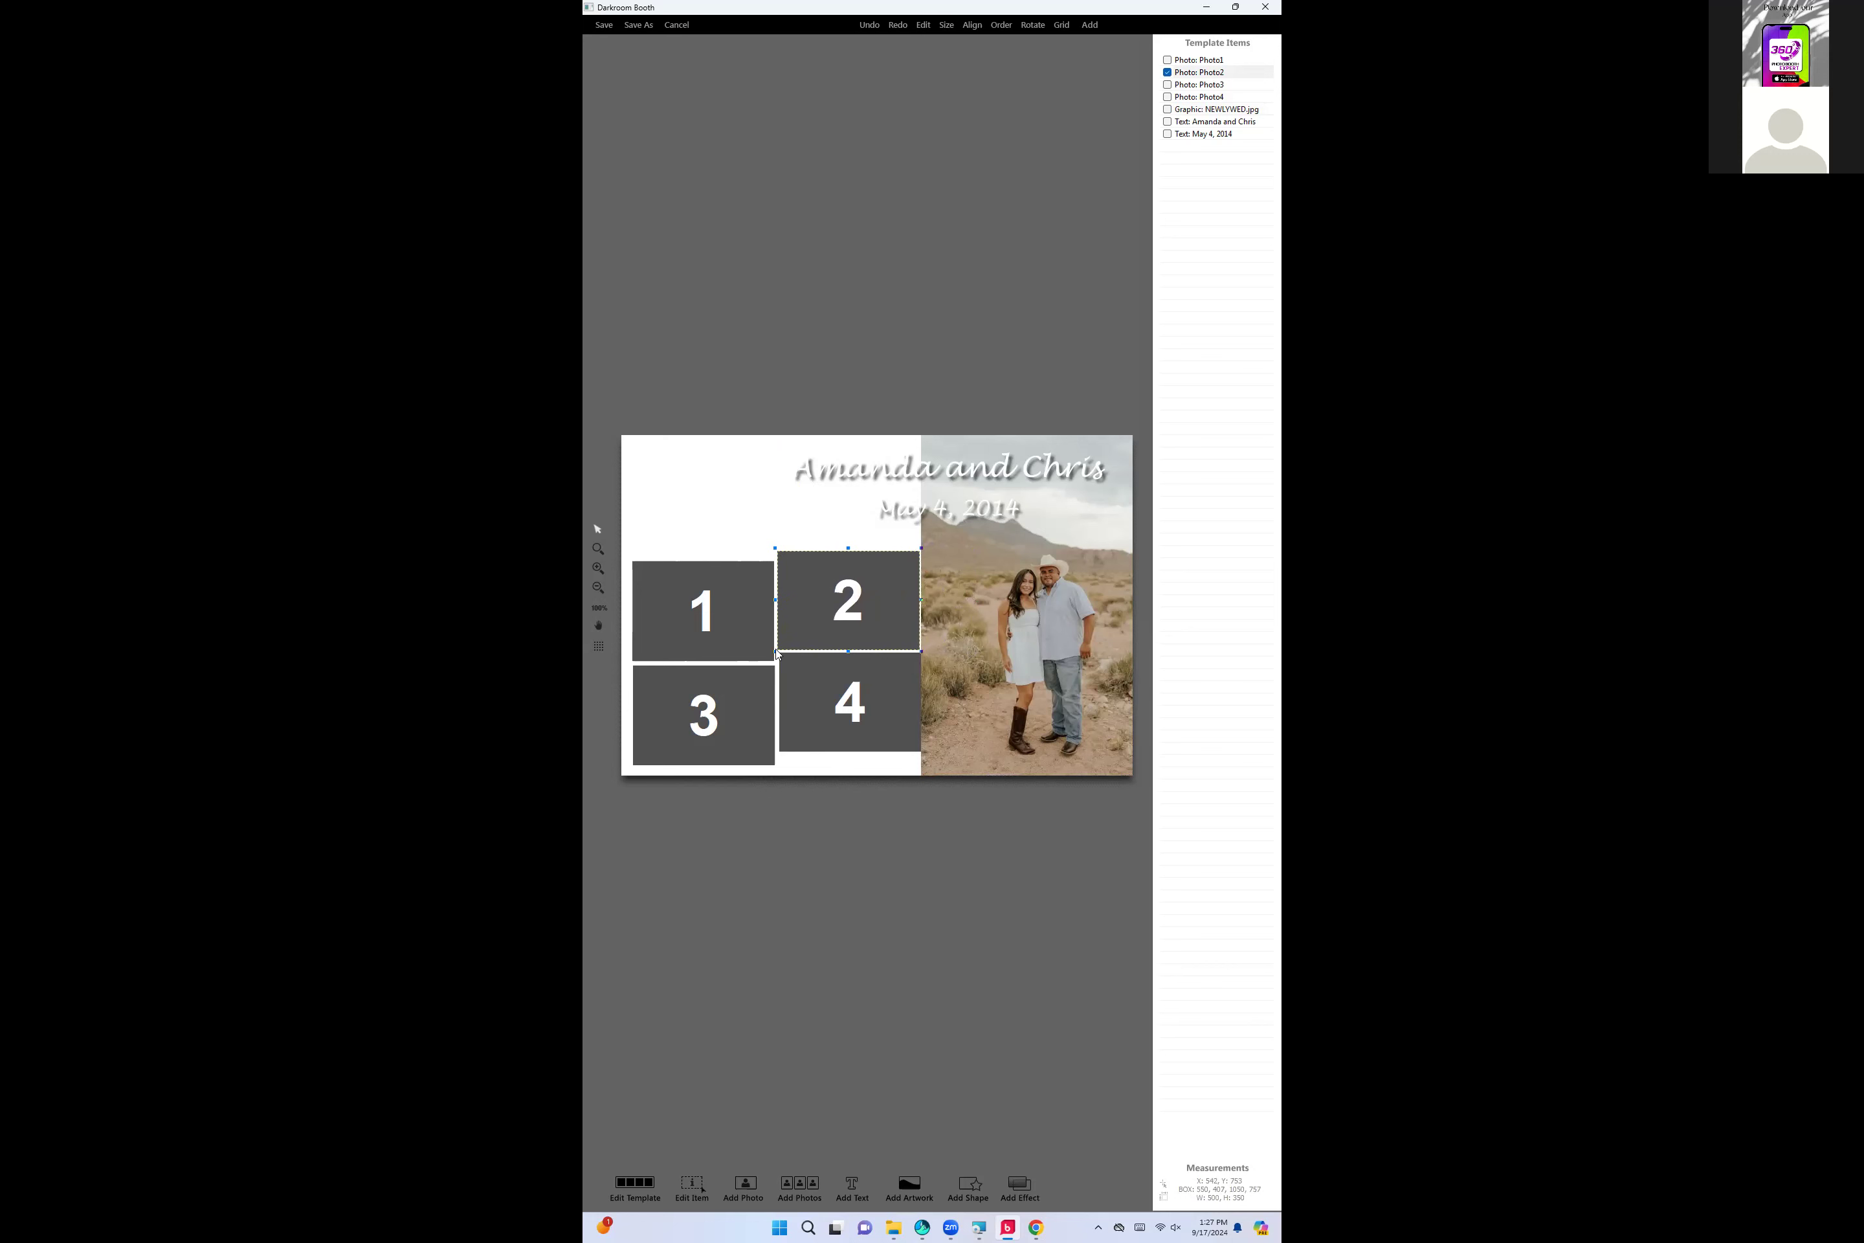
pyautogui.click(864, 33)
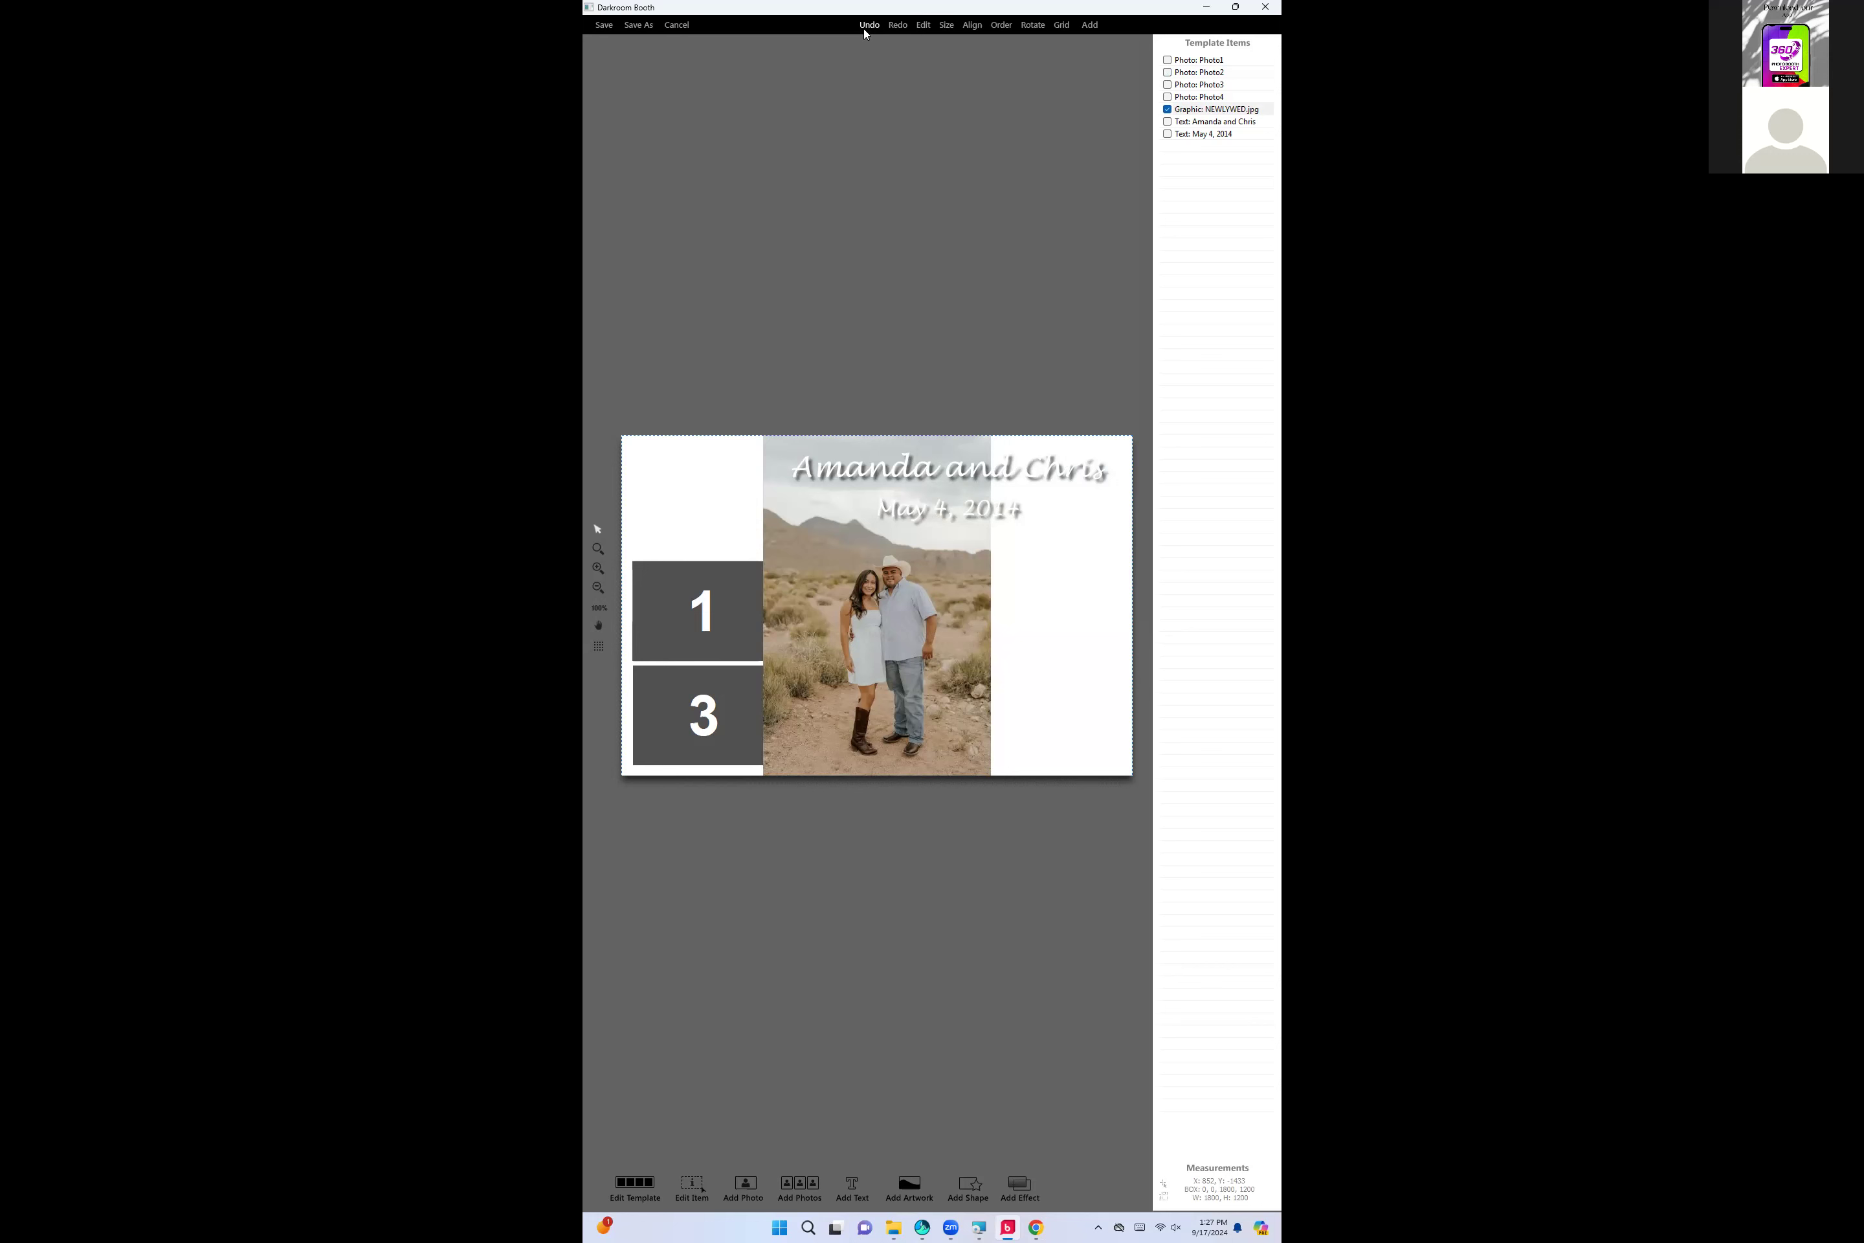
# Open the template's page colour dialog and sample a few colours from the screen
pyautogui.click(657, 1179)
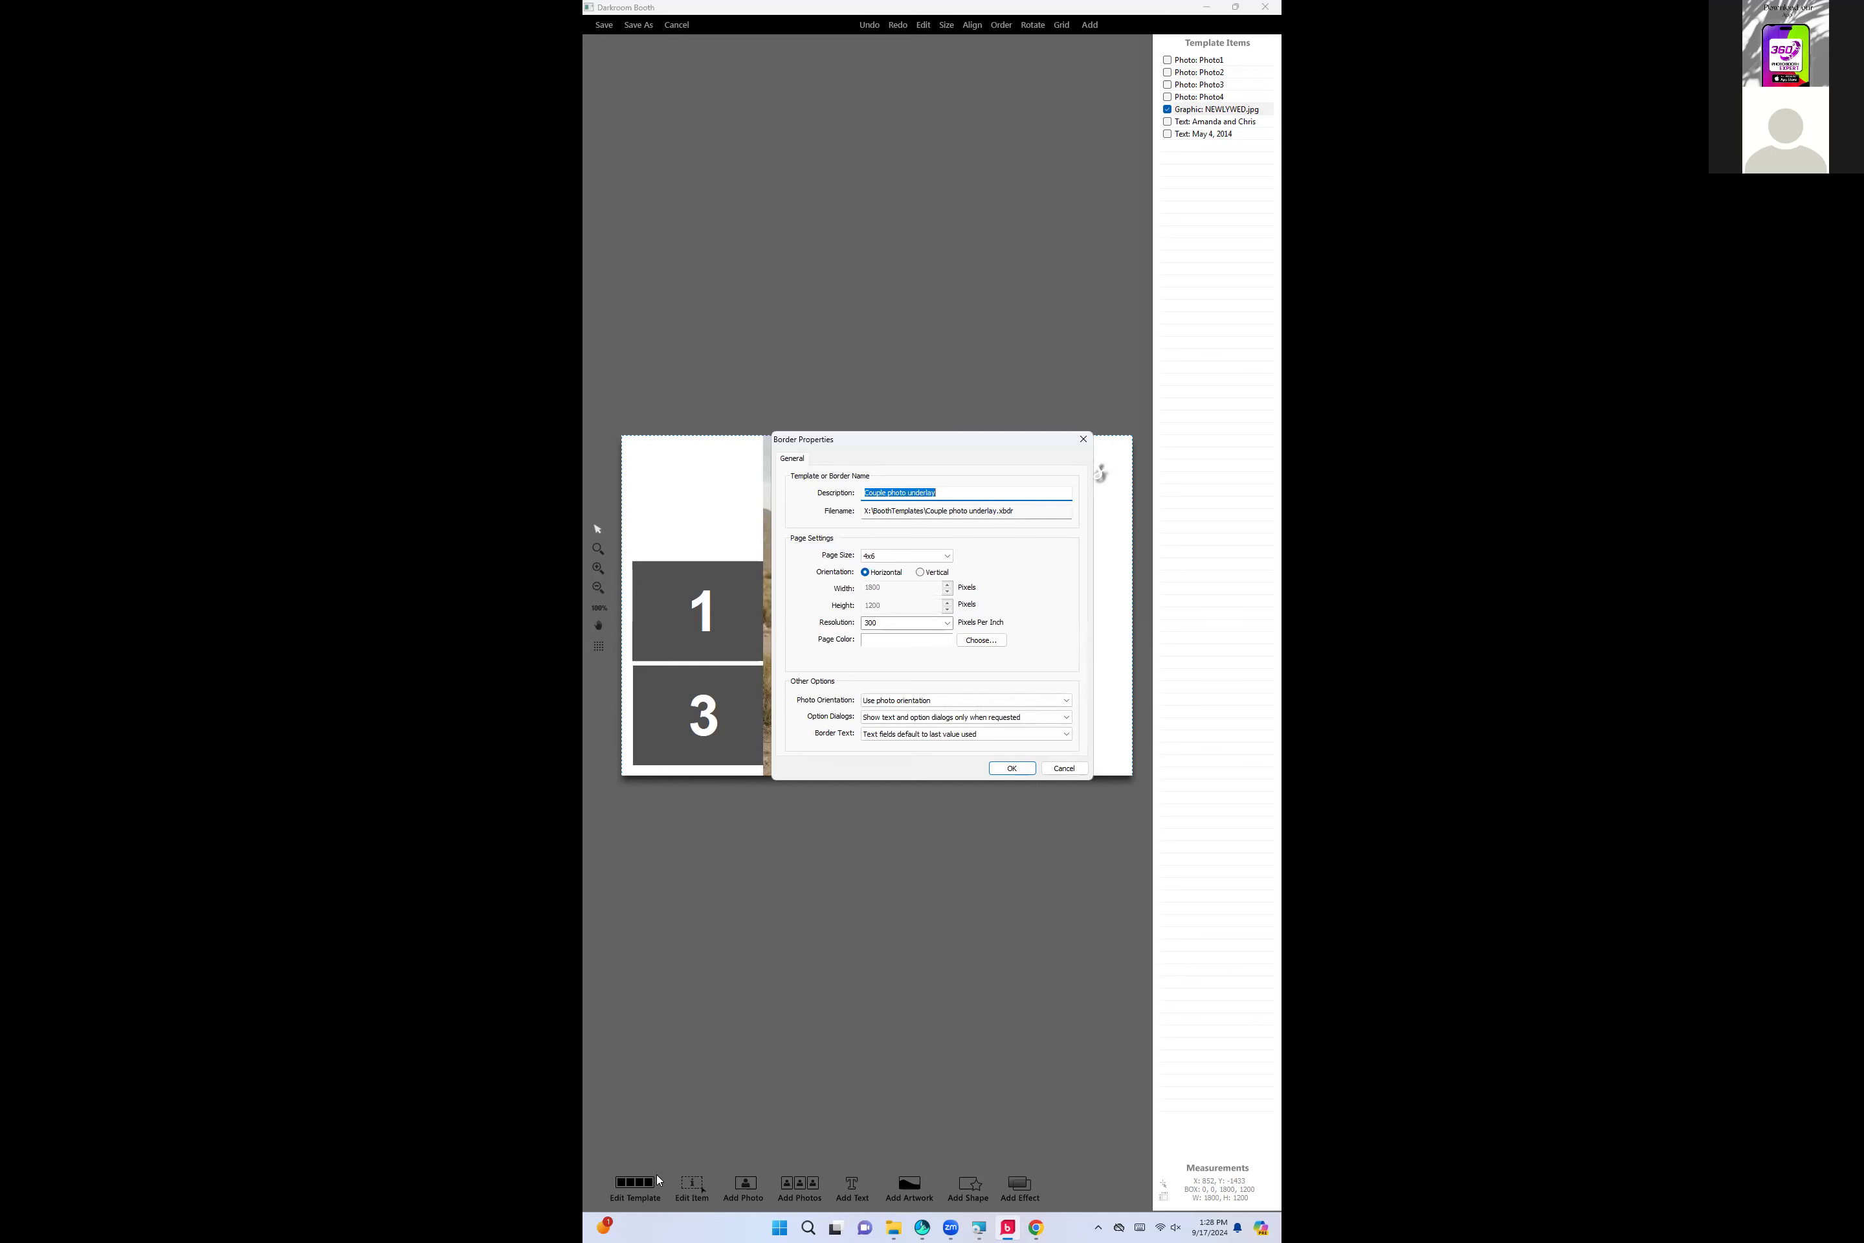
pyautogui.click(1003, 640)
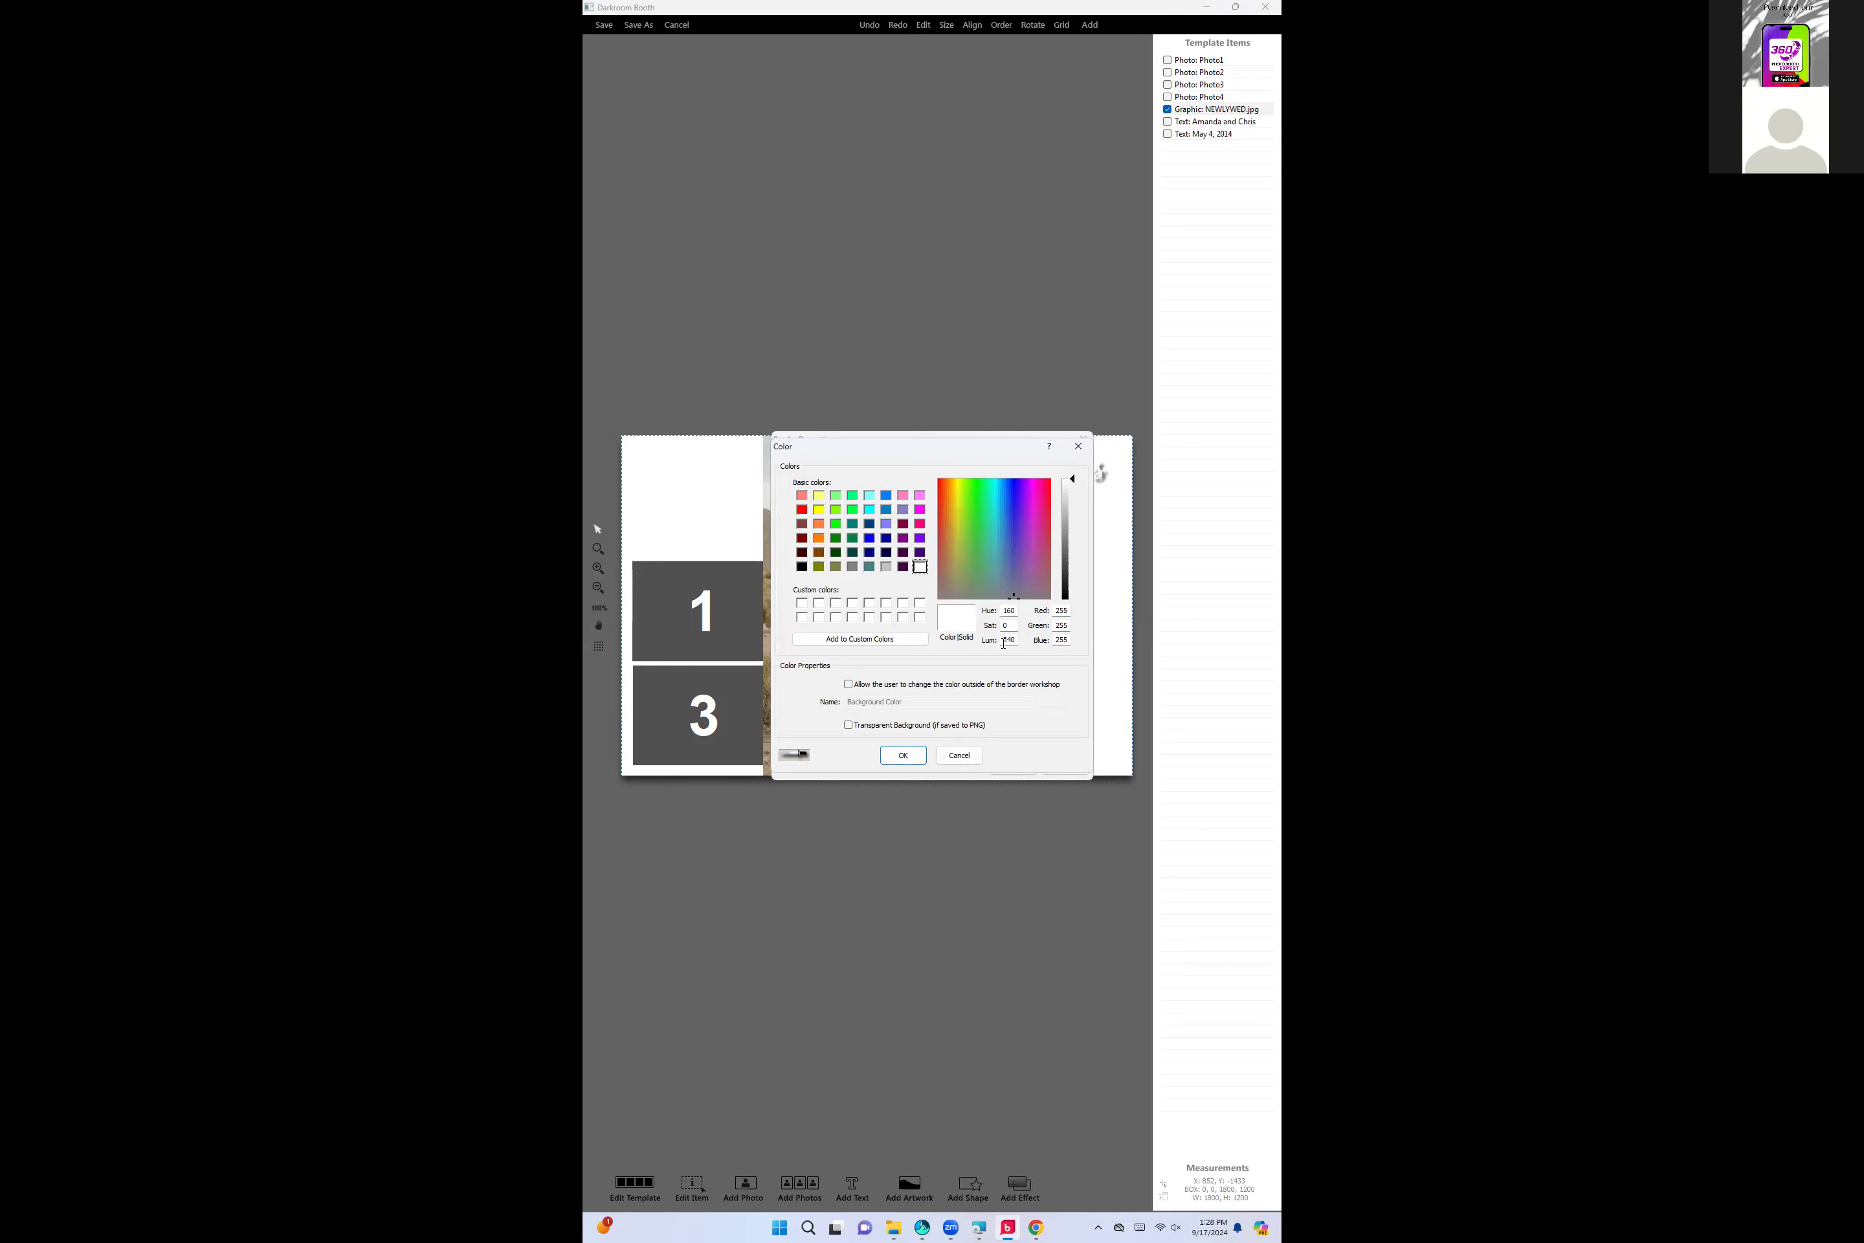
pyautogui.click(871, 638)
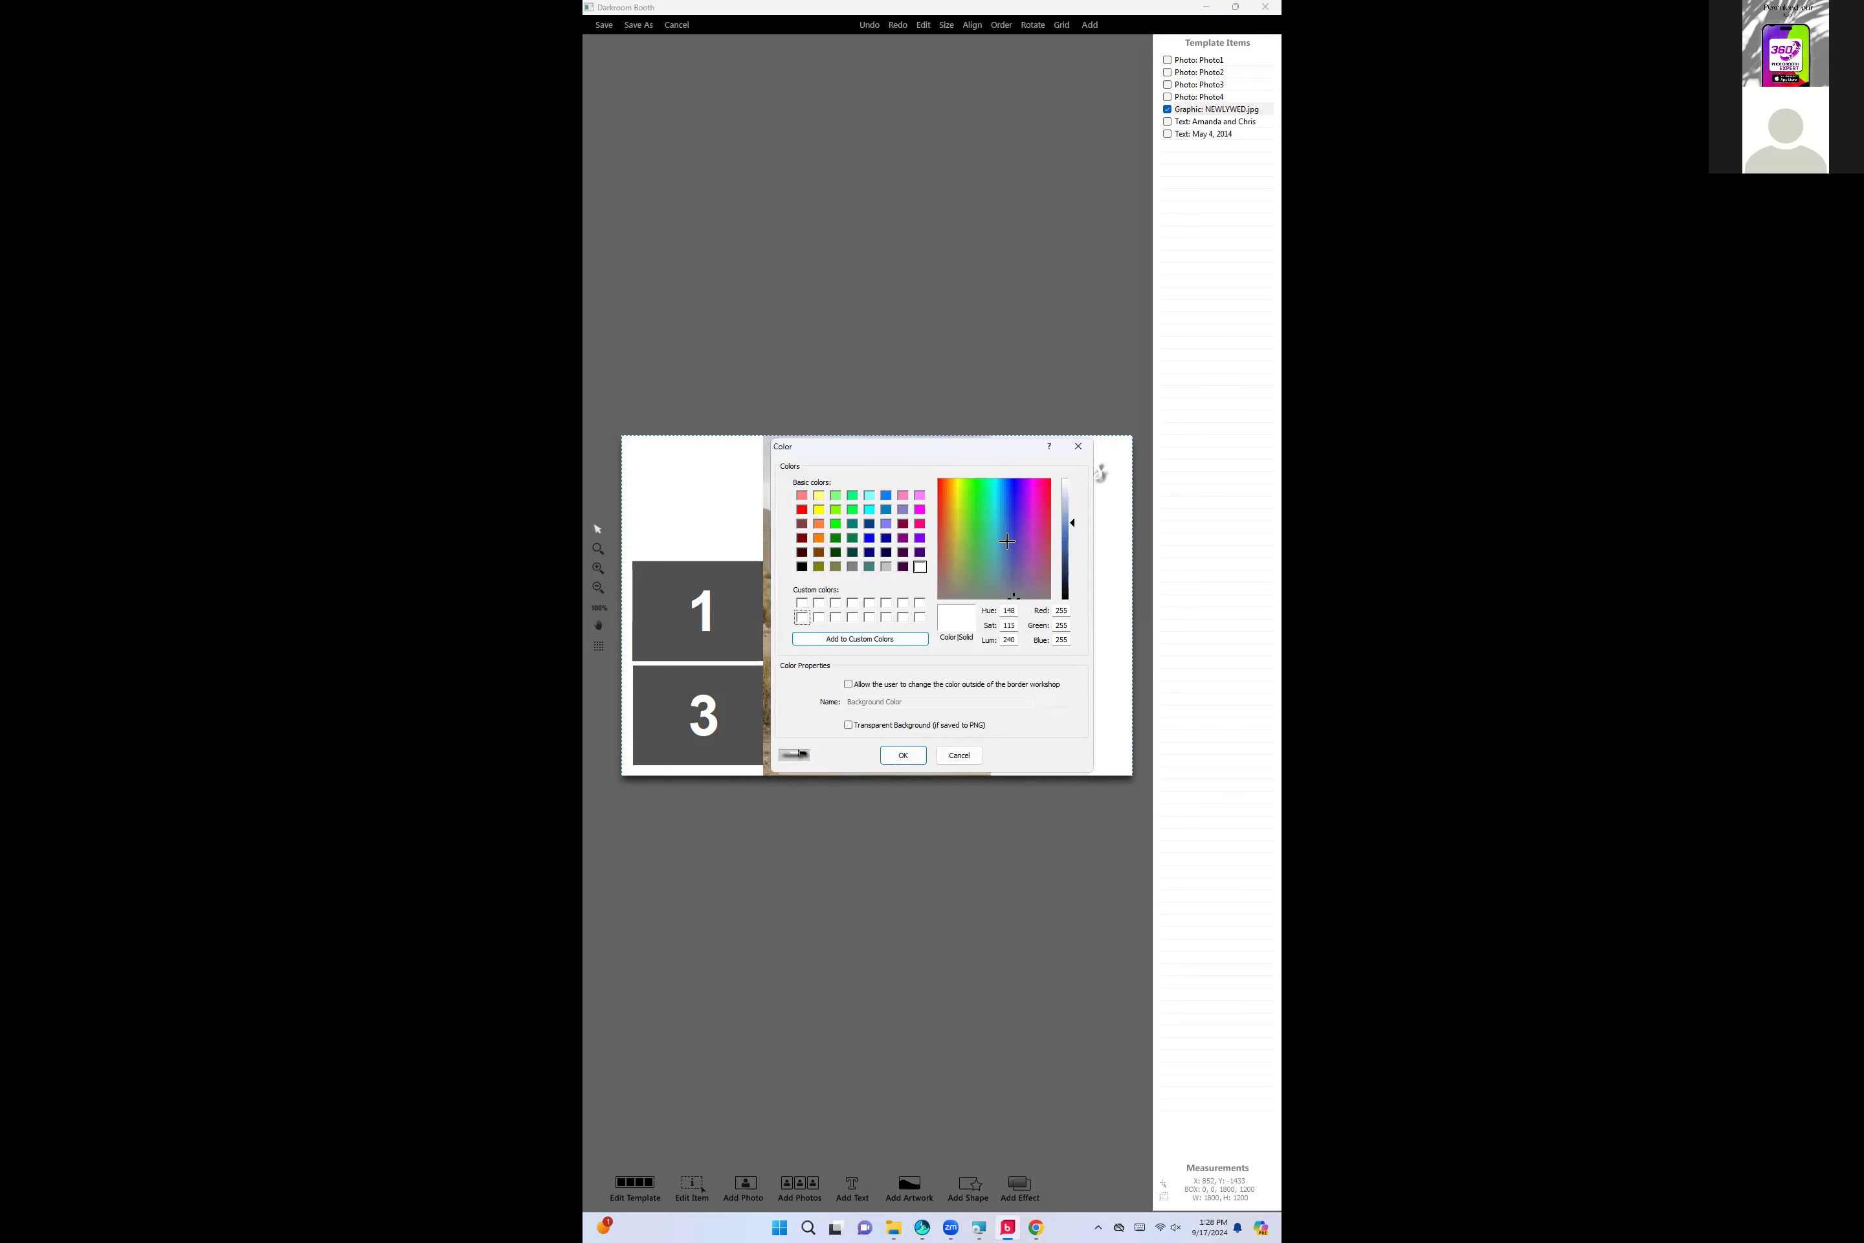
pyautogui.click(793, 747)
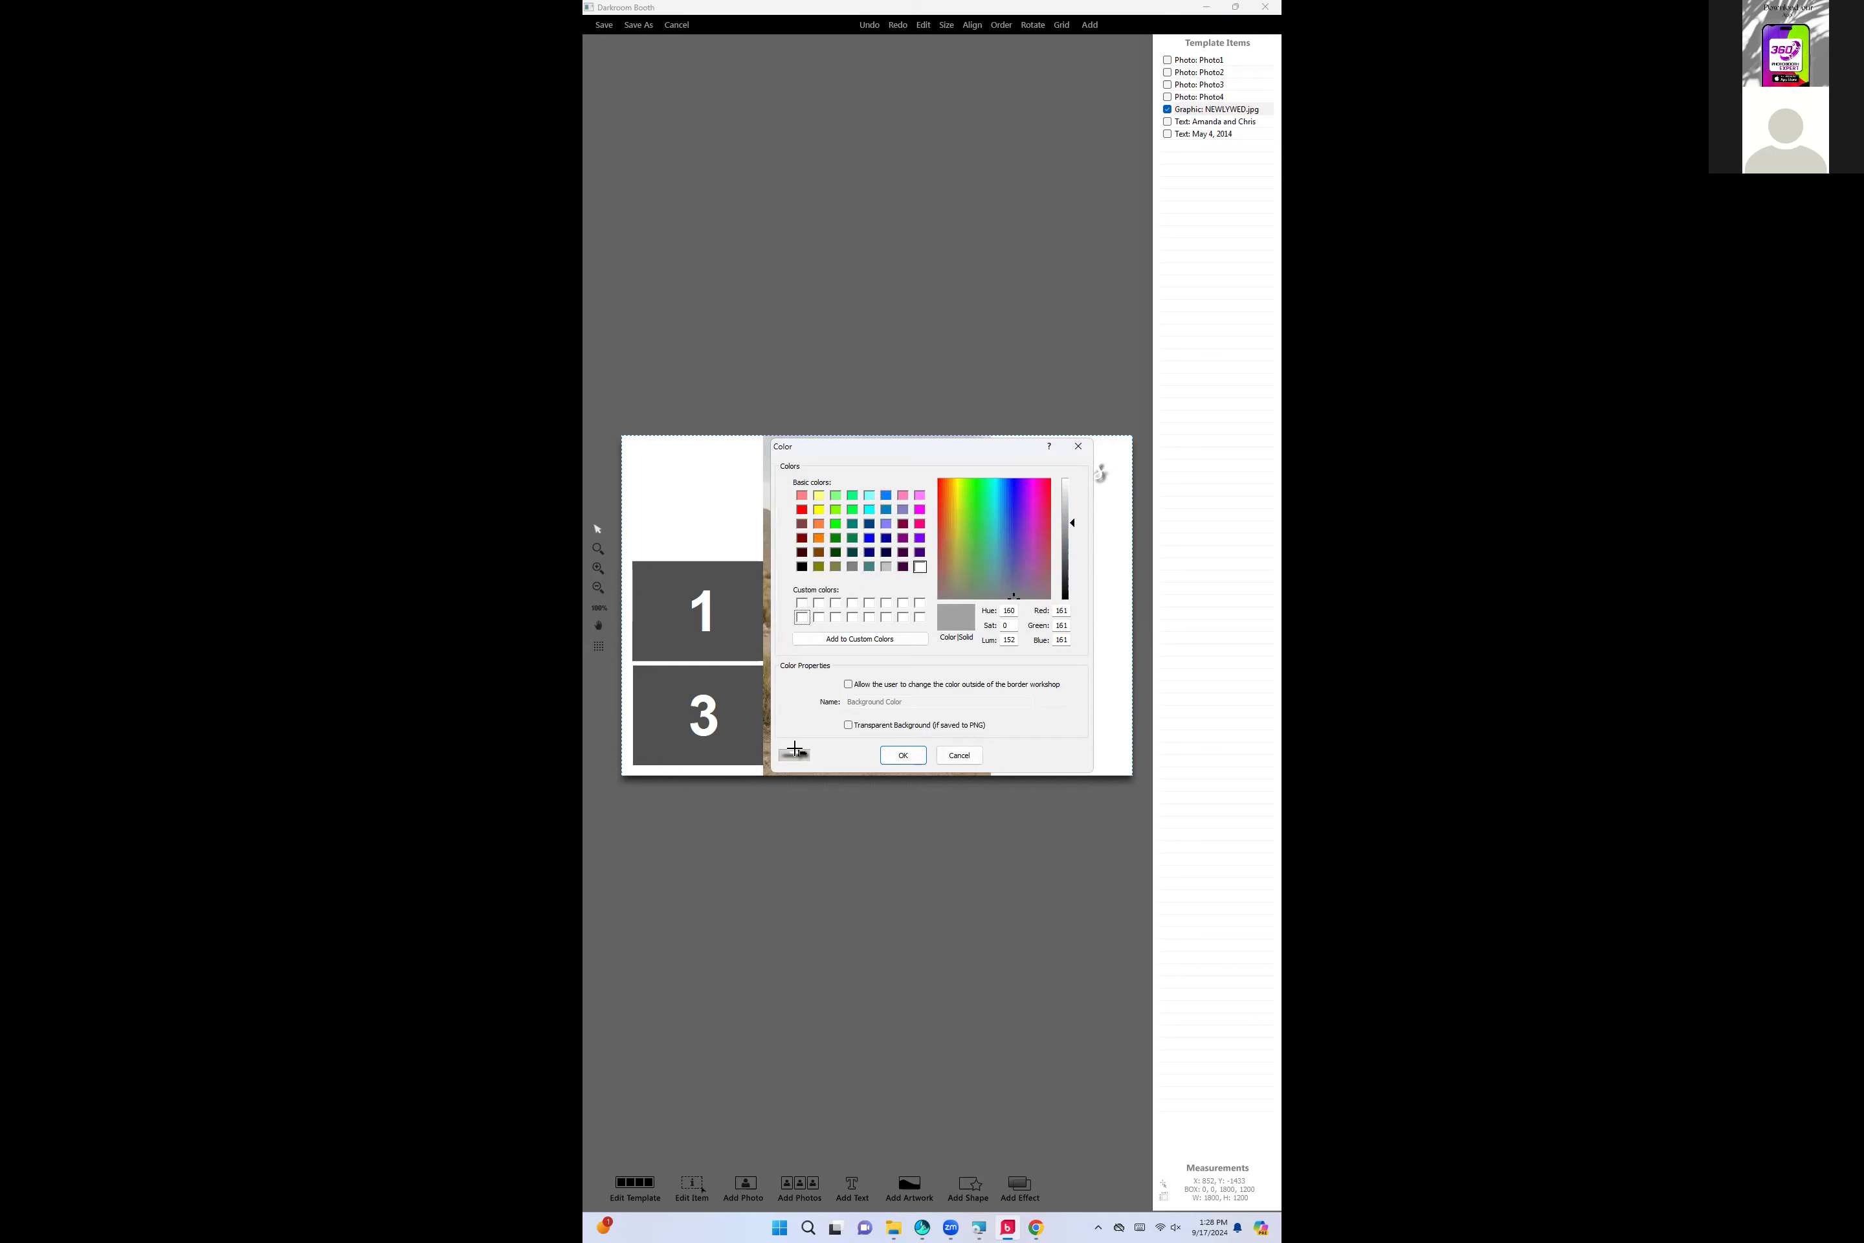
pyautogui.click(848, 638)
pyautogui.click(806, 625)
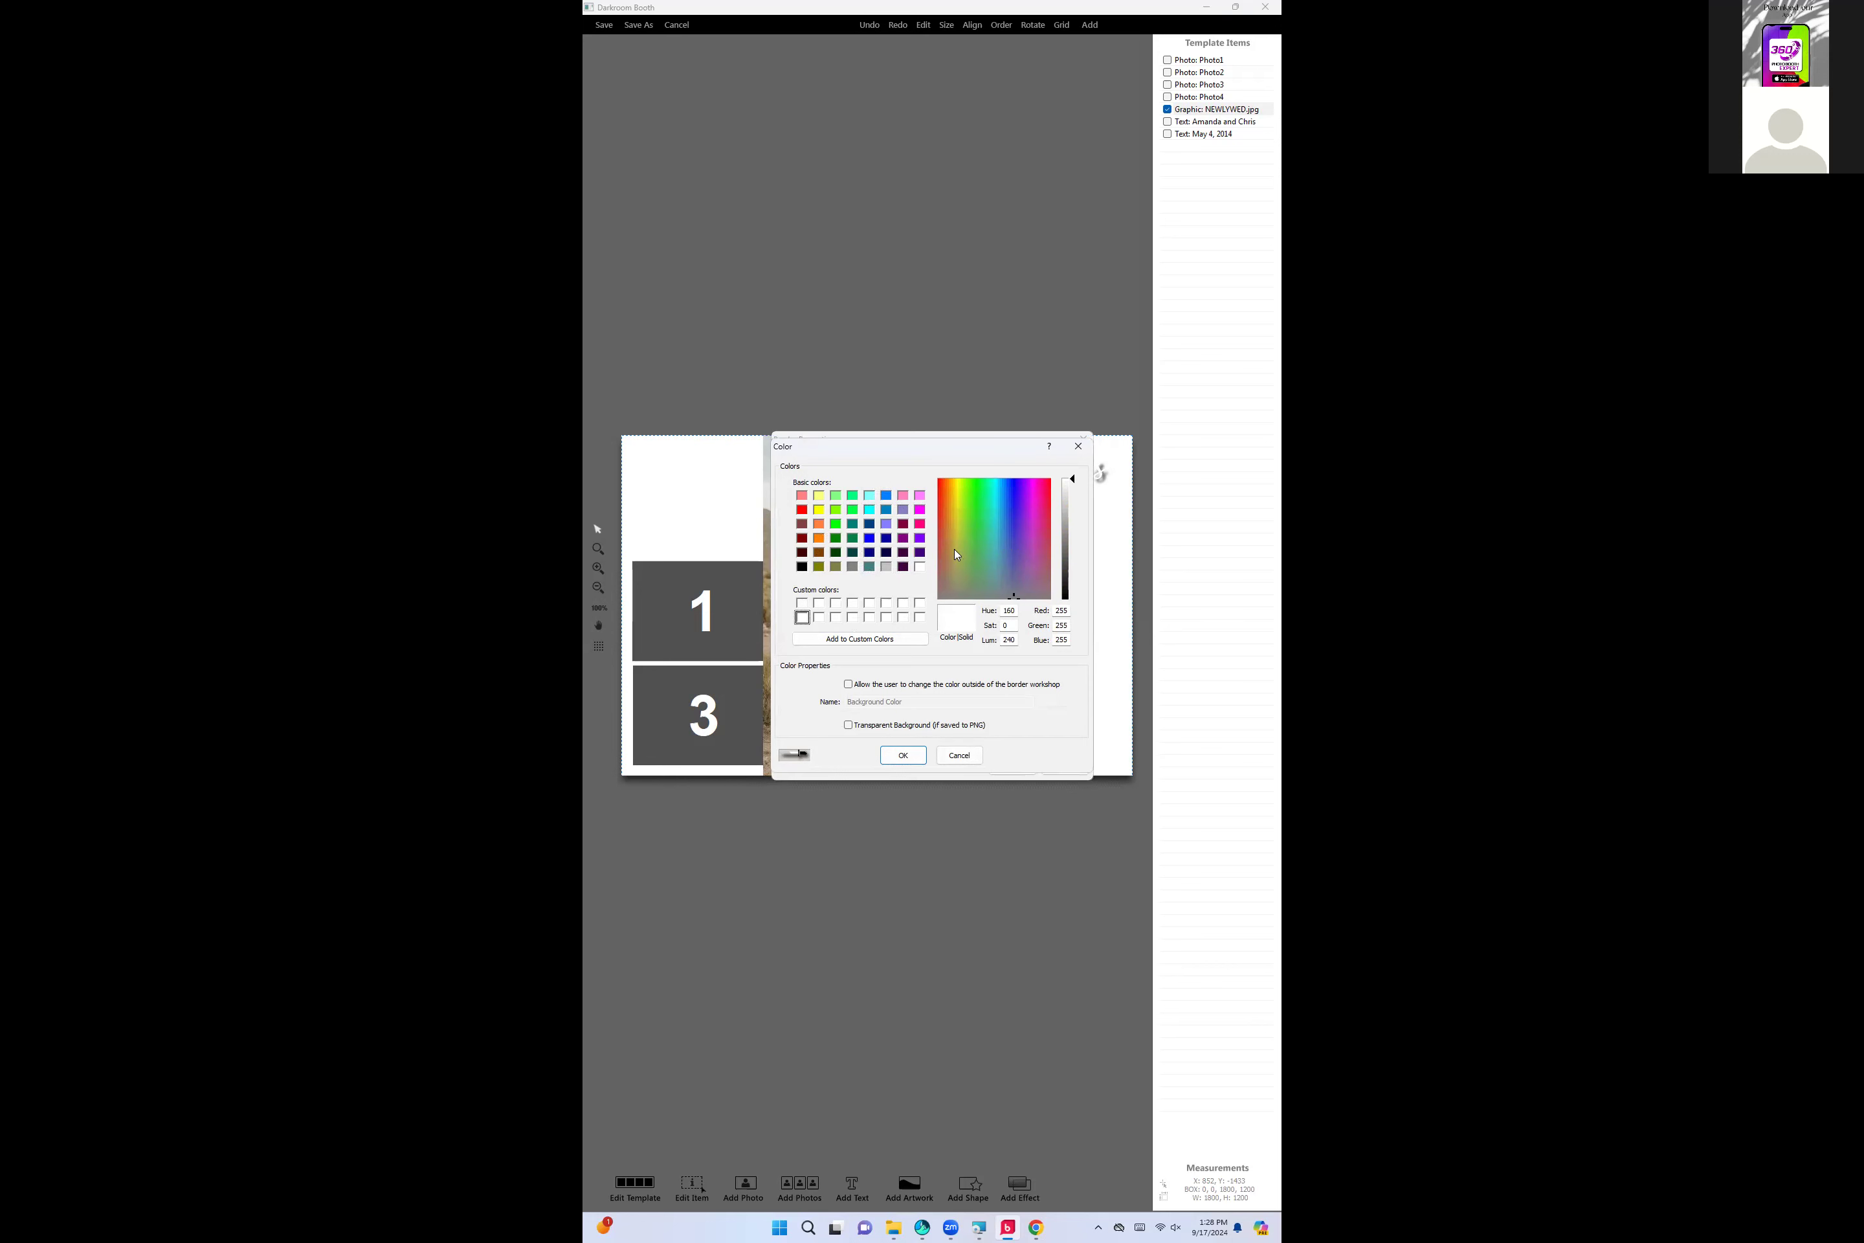
# Pick a mid green (RGB 101/214/88) from the spectrum and add it to Custom Colors
pyautogui.click(985, 571)
pyautogui.click(986, 557)
pyautogui.click(974, 527)
pyautogui.click(1067, 515)
pyautogui.moveTo(1072, 518)
pyautogui.mouseDown()
pyautogui.moveTo(1072, 544)
pyautogui.moveTo(1072, 528)
pyautogui.mouseUp()
pyautogui.click(846, 641)
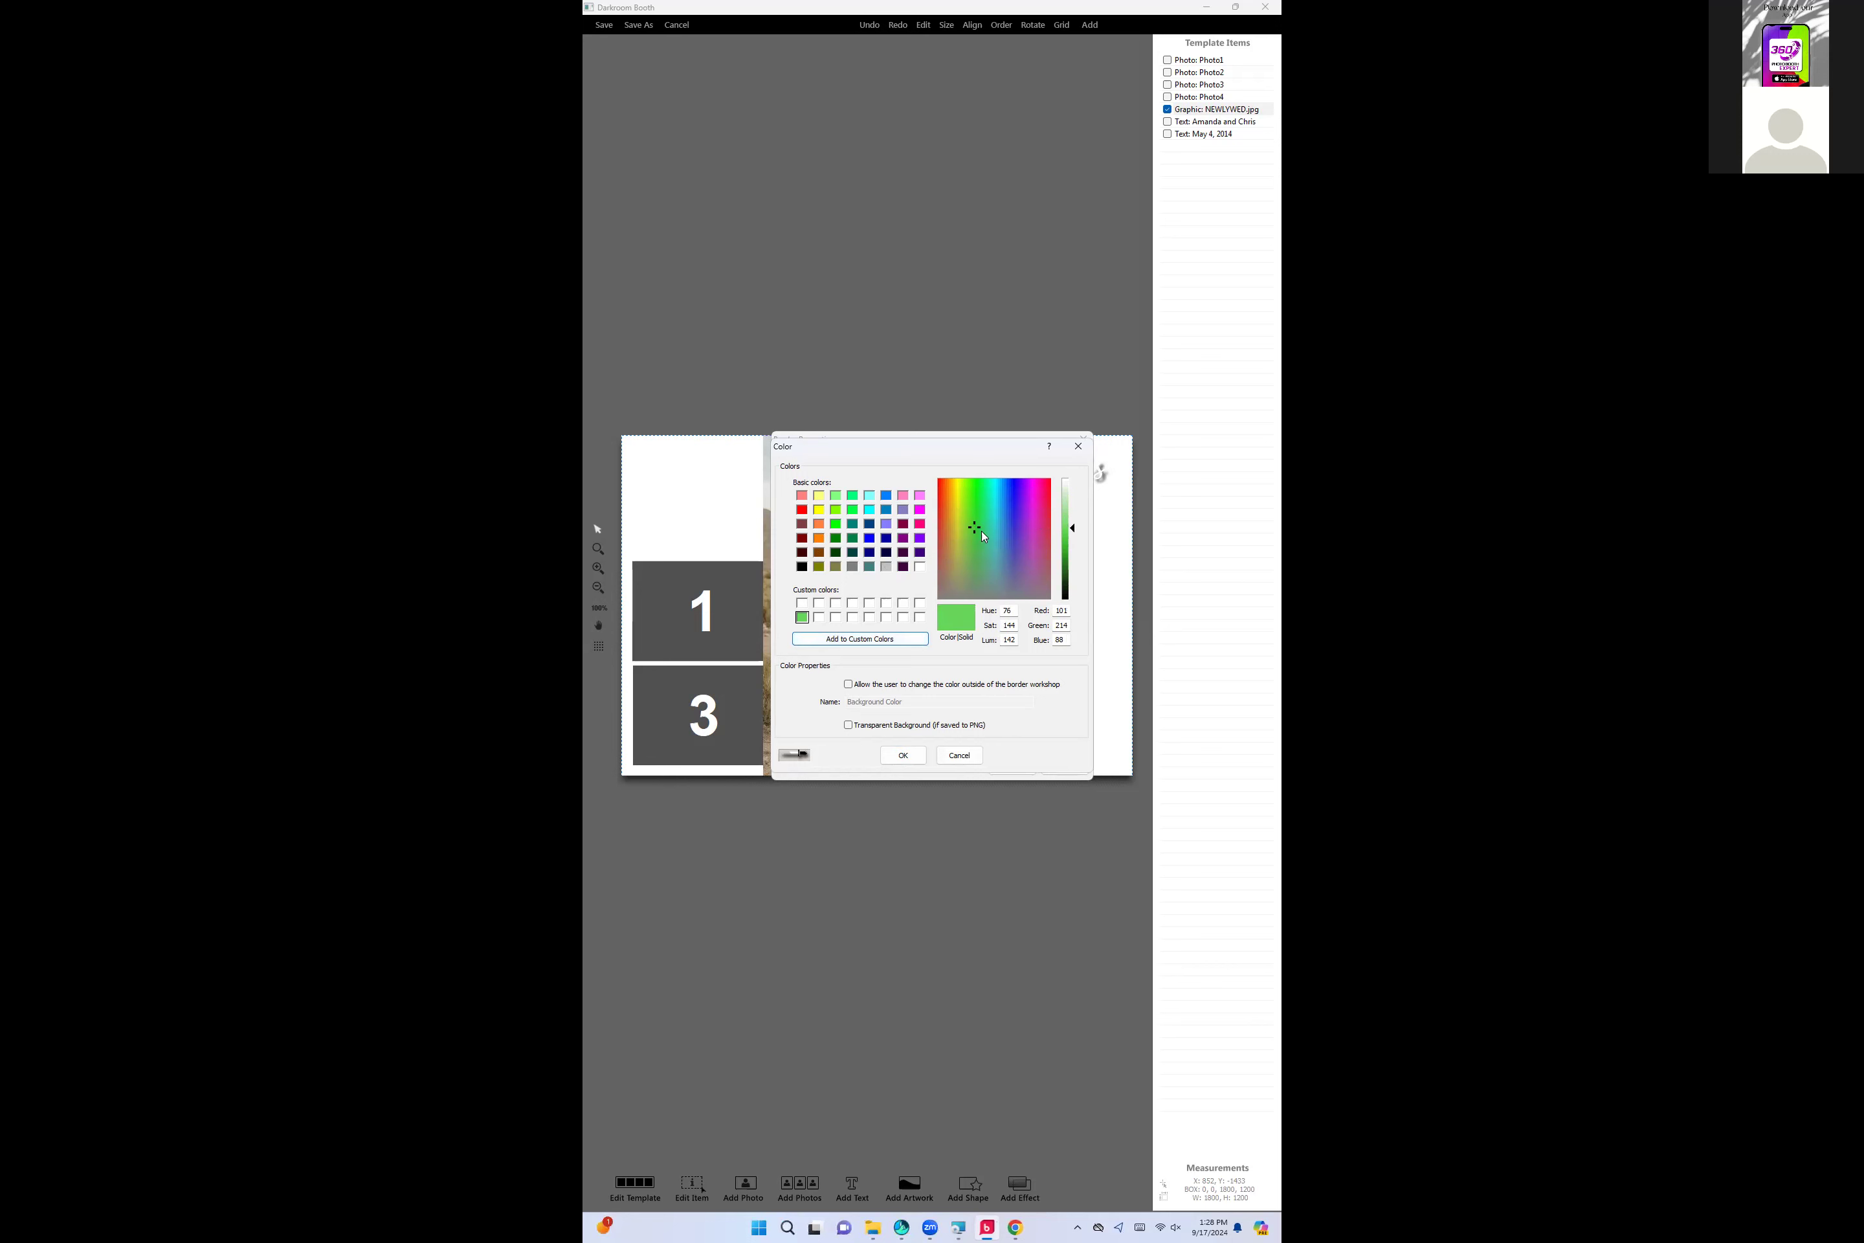
# After trying a yellow, select the saved green custom colour and confirm it
pyautogui.click(956, 518)
pyautogui.click(956, 503)
pyautogui.moveTo(1063, 533); pyautogui.dragTo(1065, 554)
pyautogui.moveTo(1074, 554); pyautogui.dragTo(1074, 530)
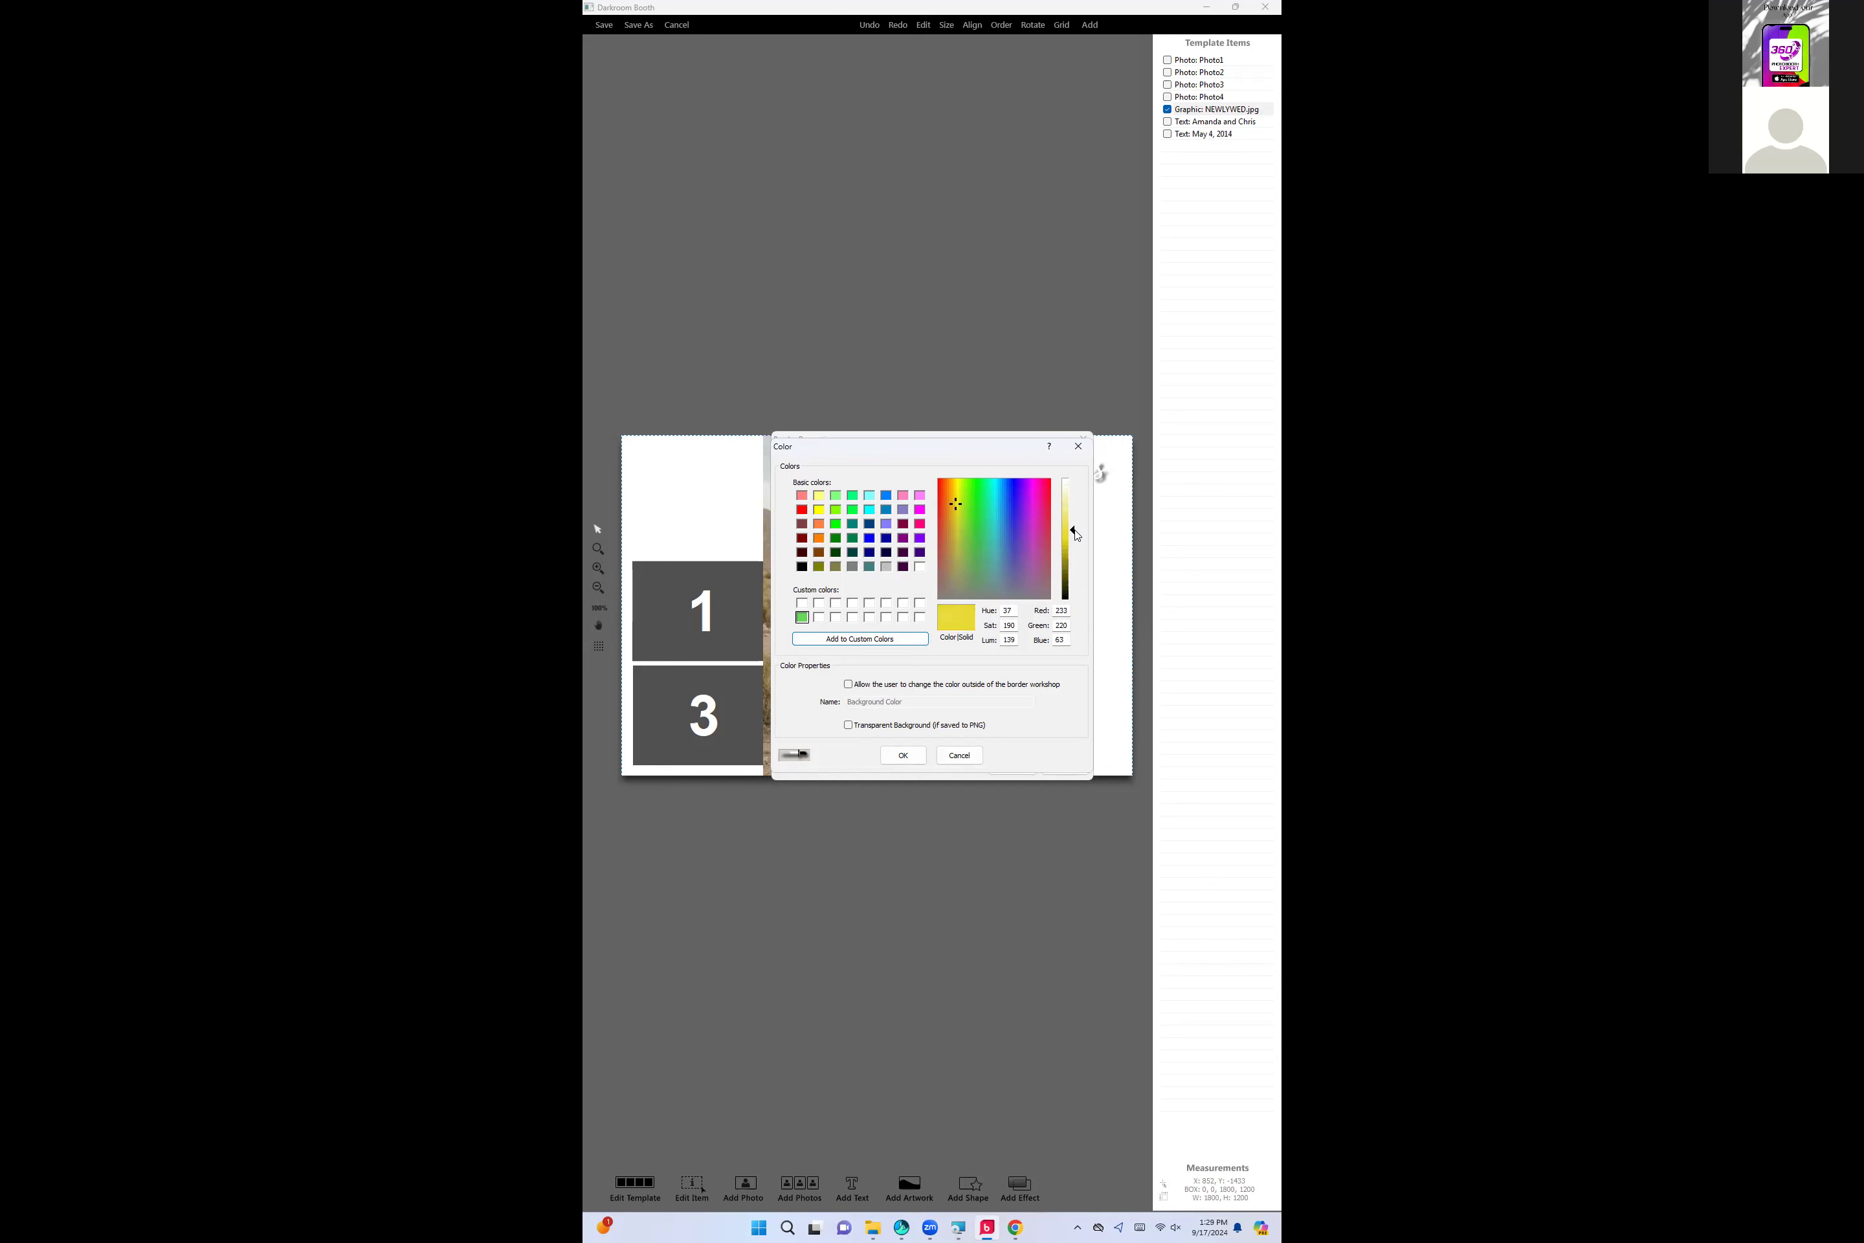
pyautogui.click(825, 620)
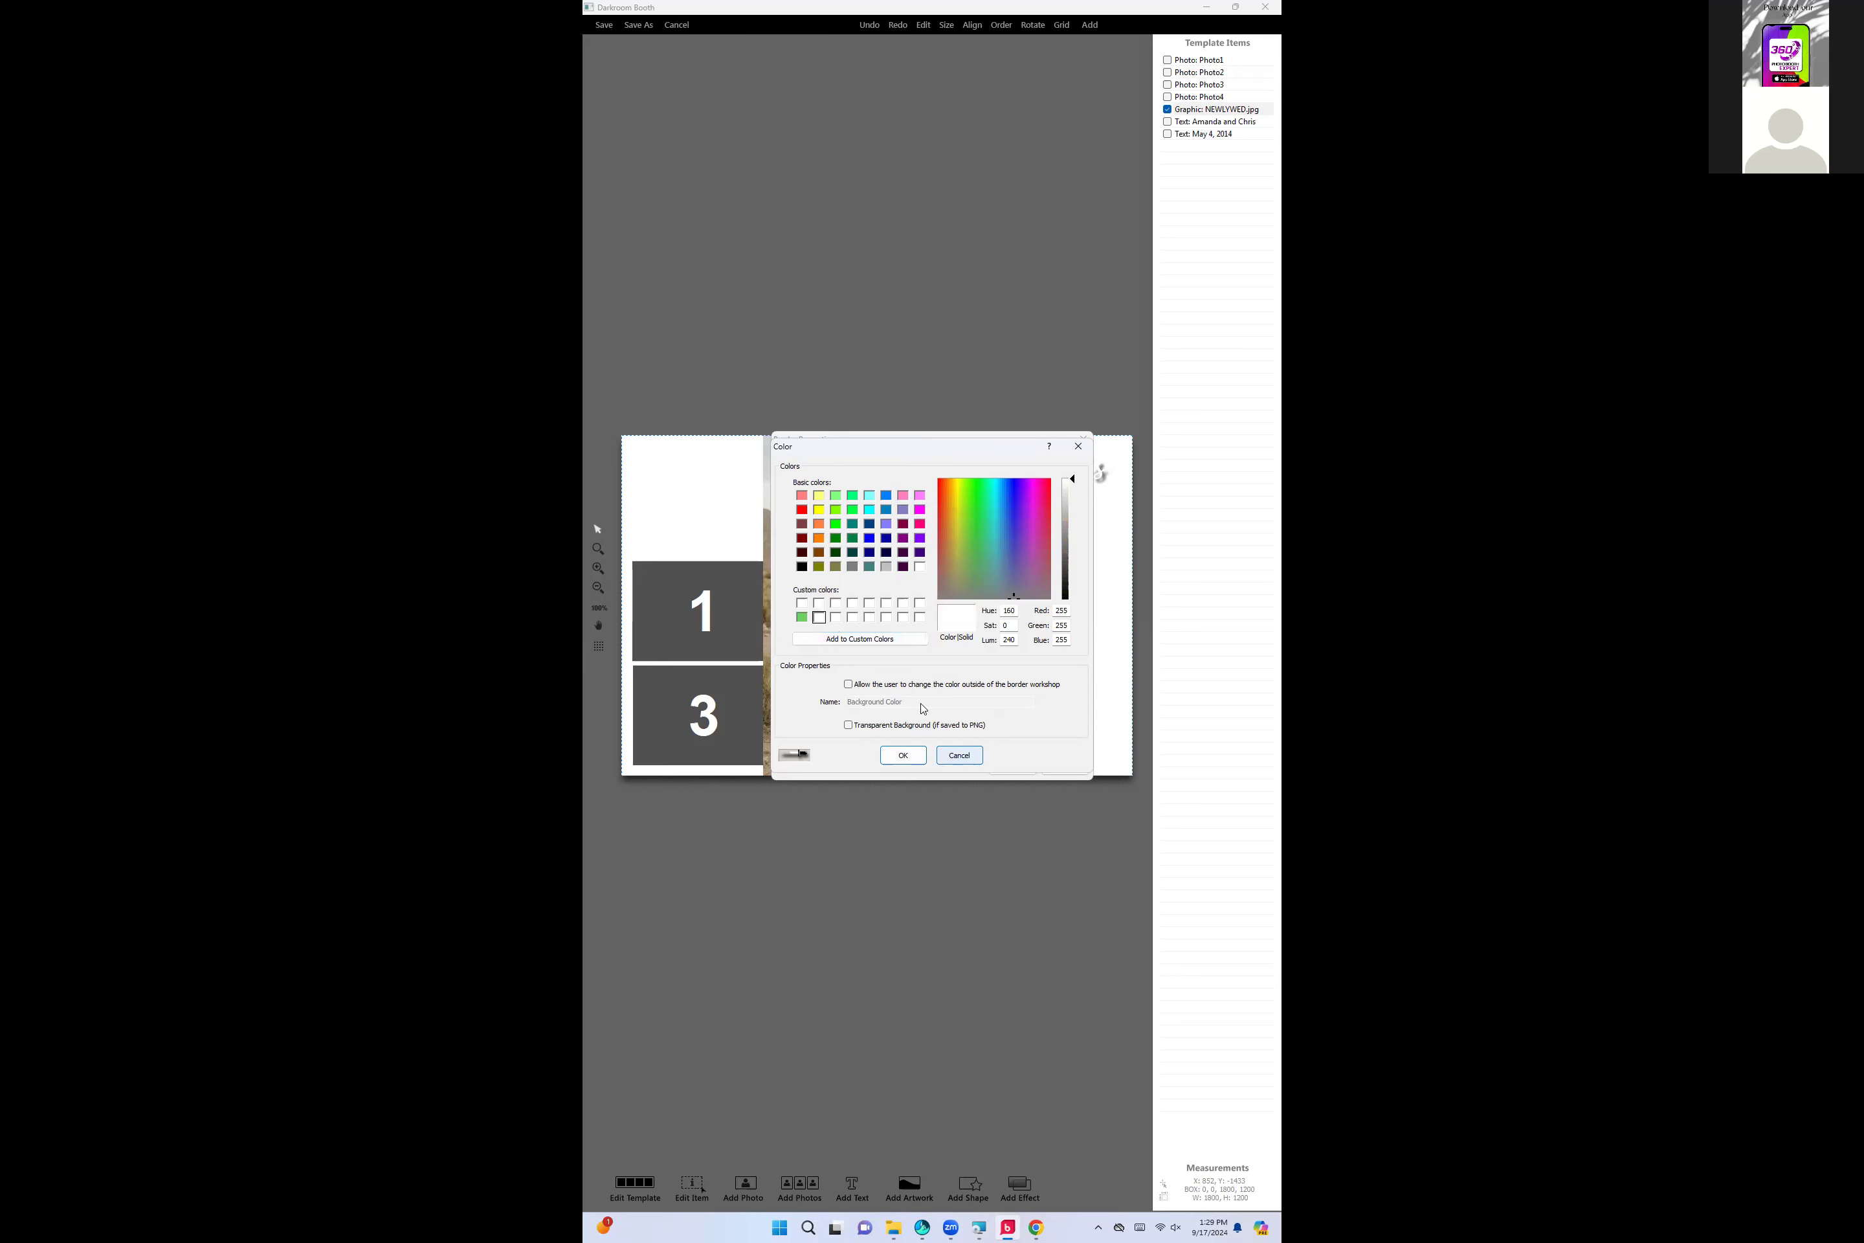
pyautogui.click(802, 617)
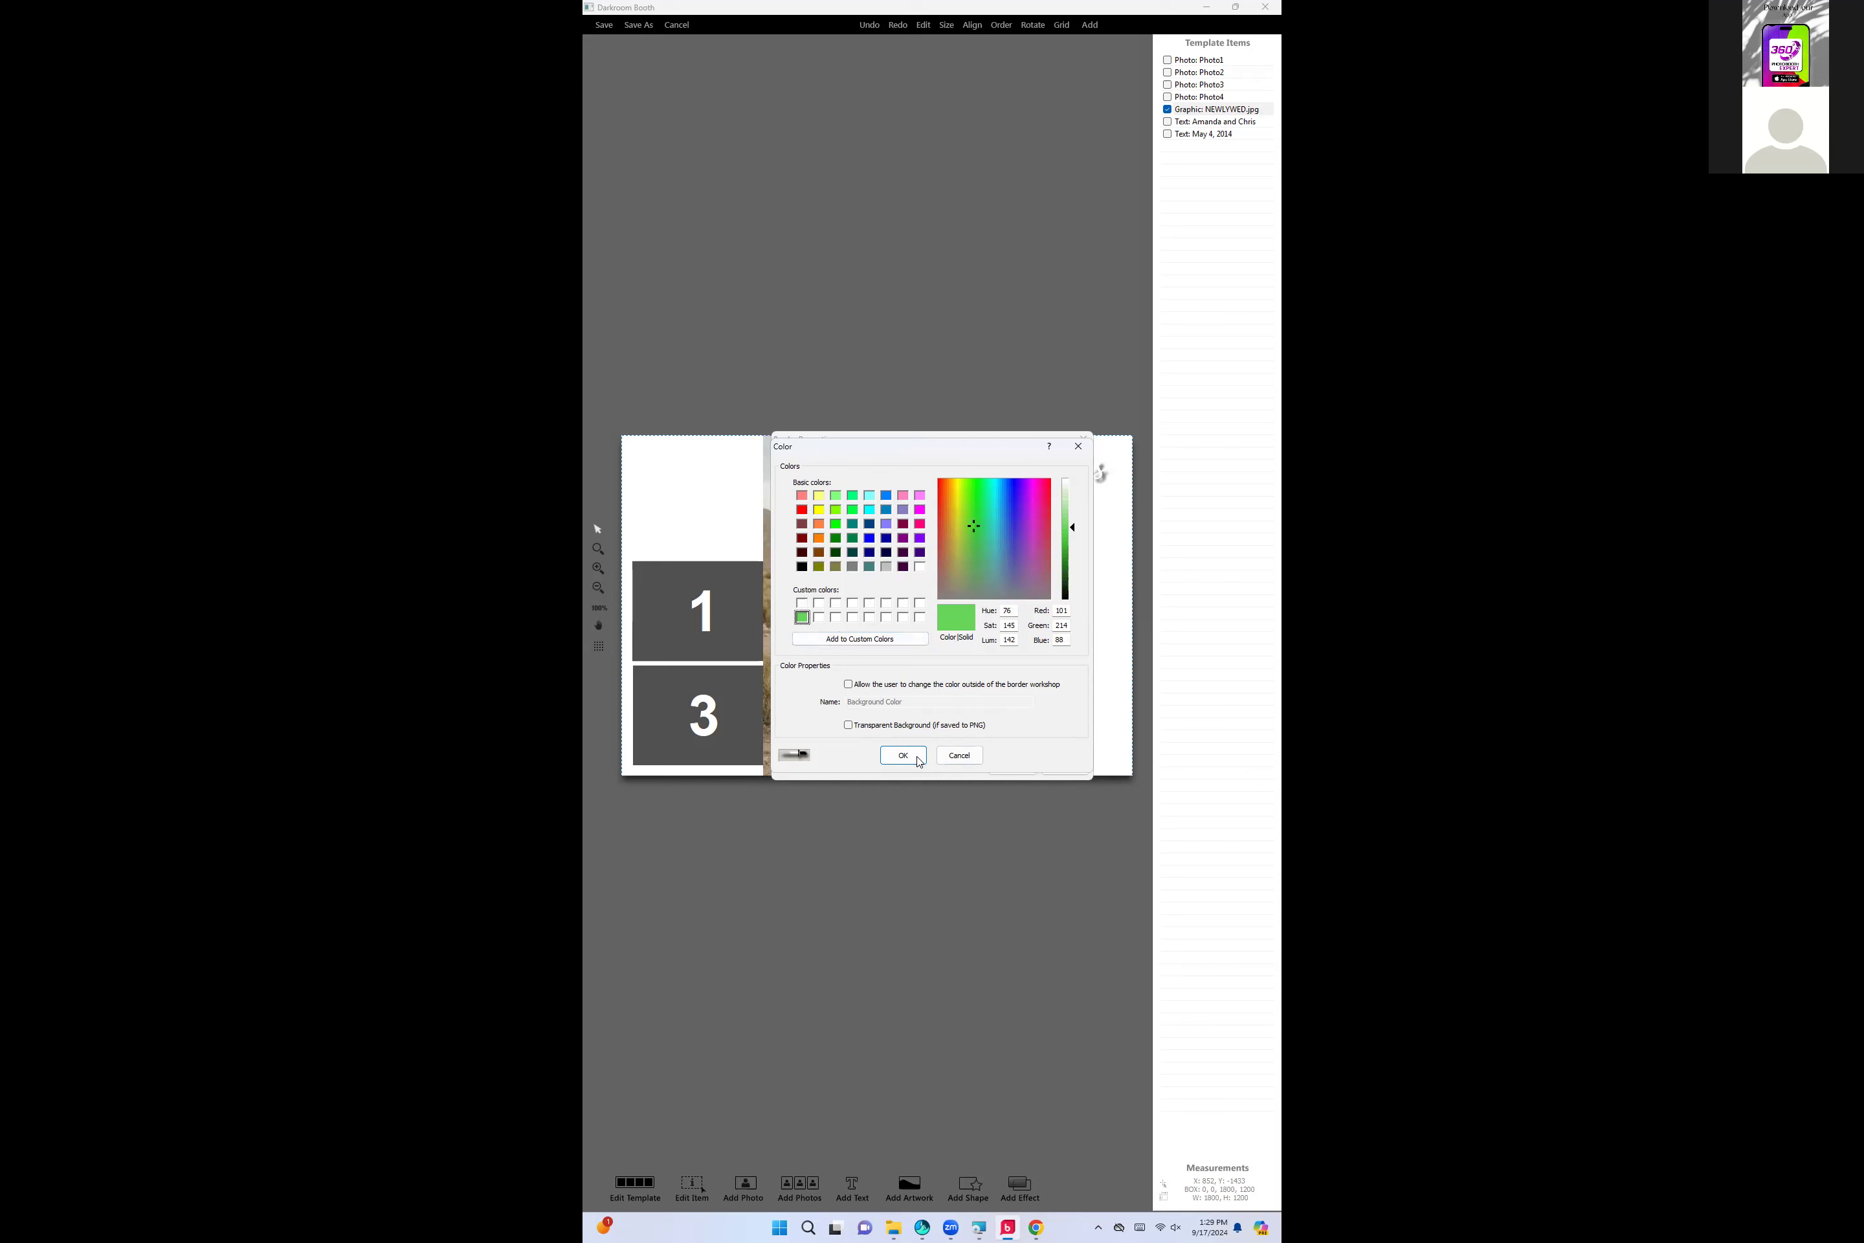
pyautogui.click(919, 758)
# Apply the green page colour and drag the NEWLYWED photo to the right side
pyautogui.click(1014, 765)
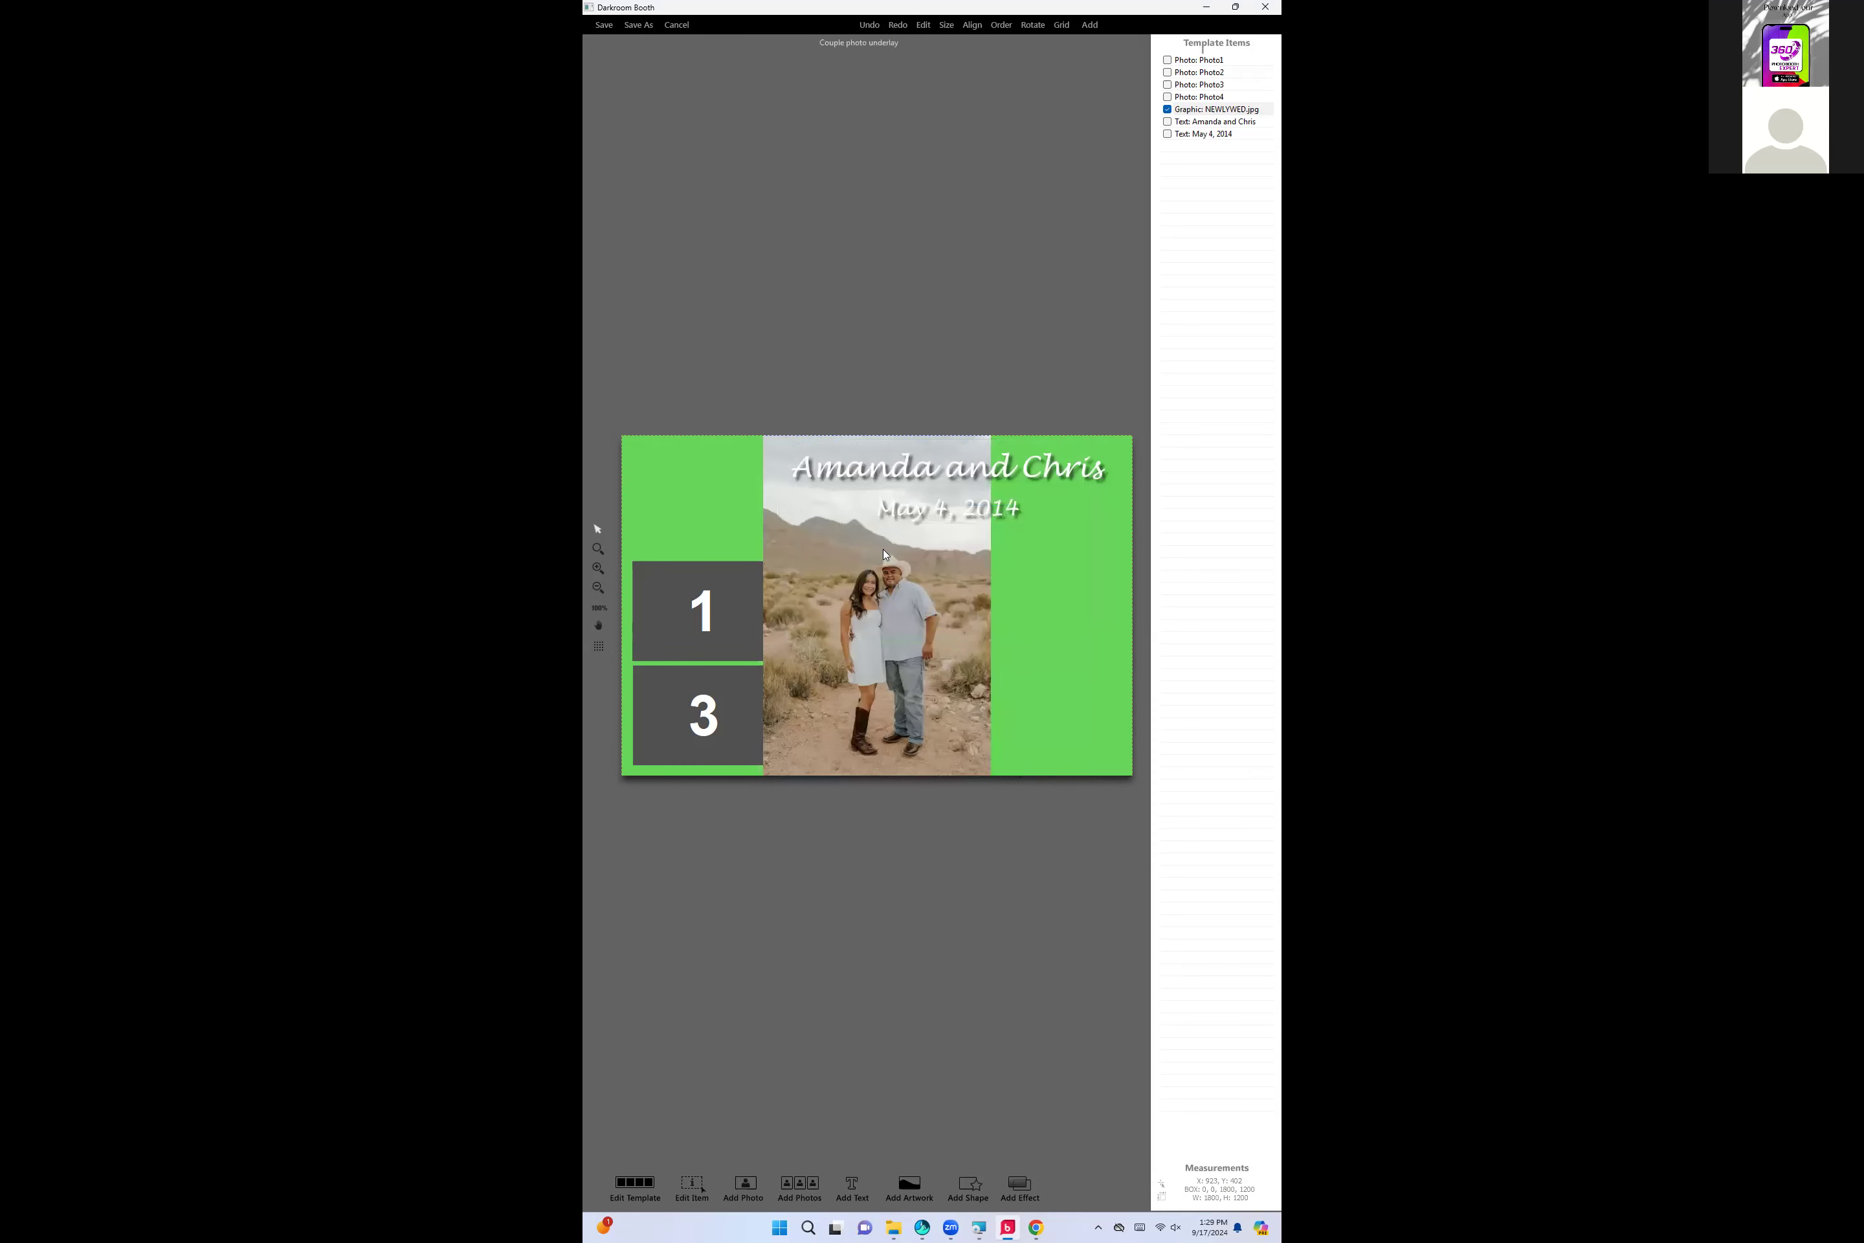
pyautogui.moveTo(899, 603); pyautogui.dragTo(1017, 601)
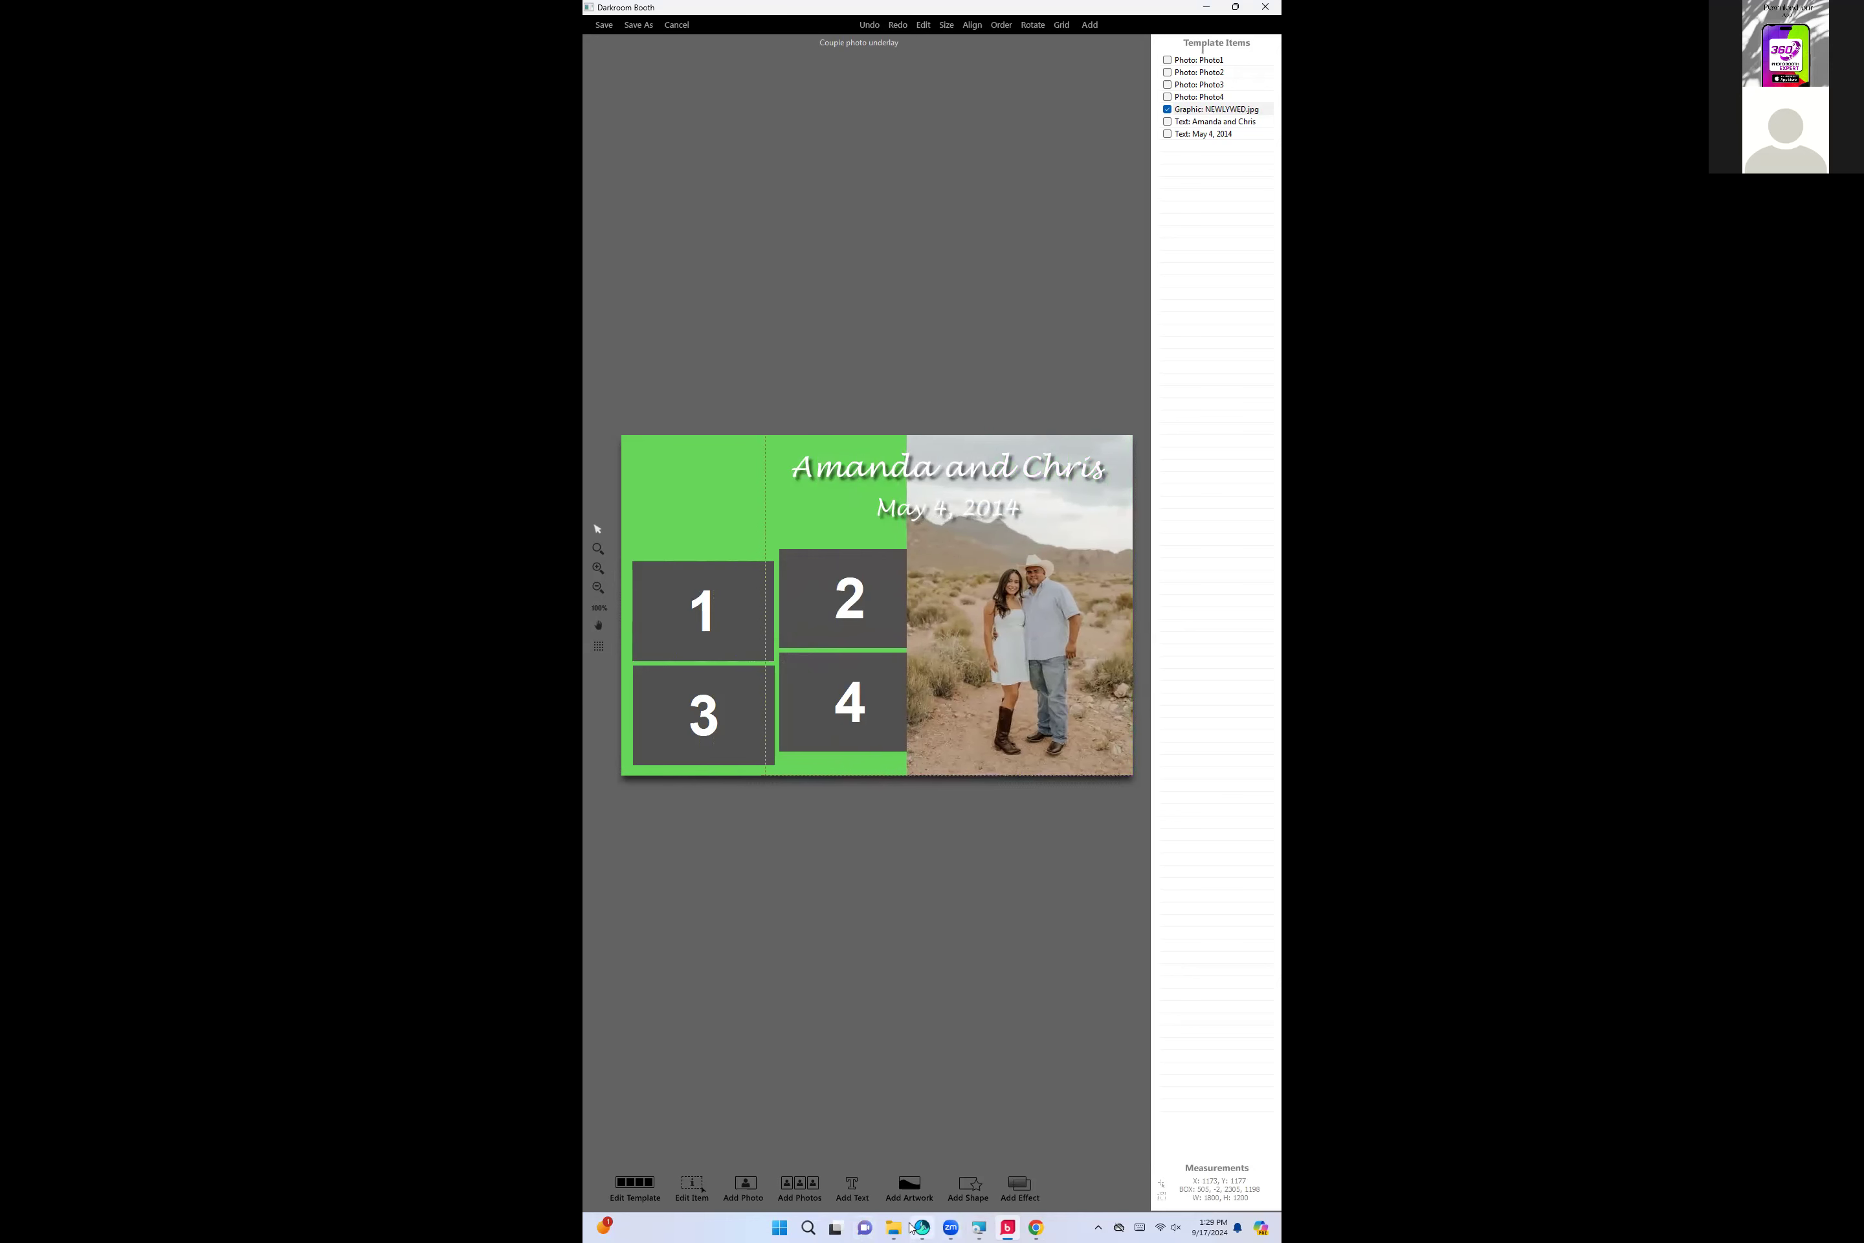
# Search Google Images for 'WOOD PANEL BACK' and preview the Rustic Textured Wood Panels image
pyautogui.click(1034, 1229)
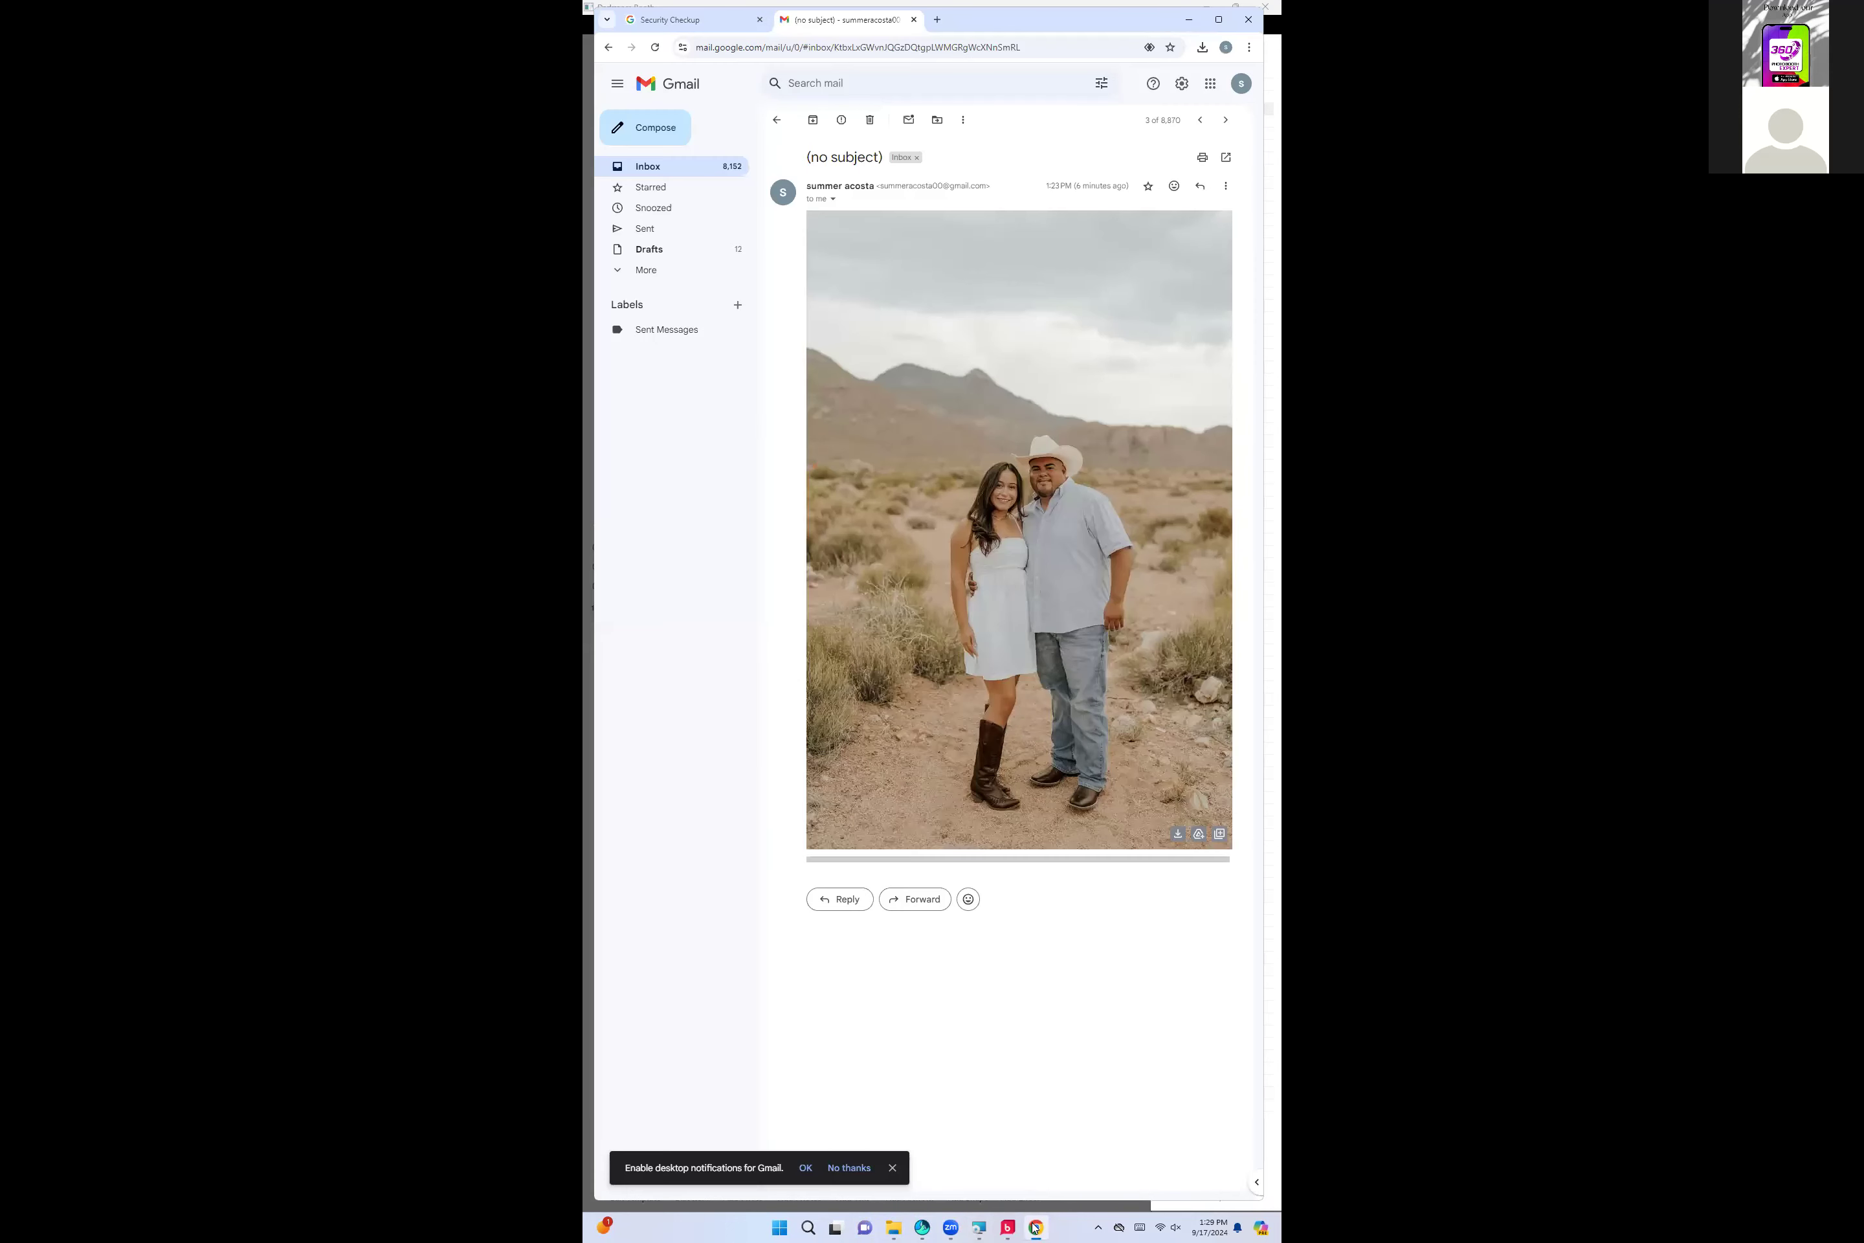
pyautogui.click(936, 21)
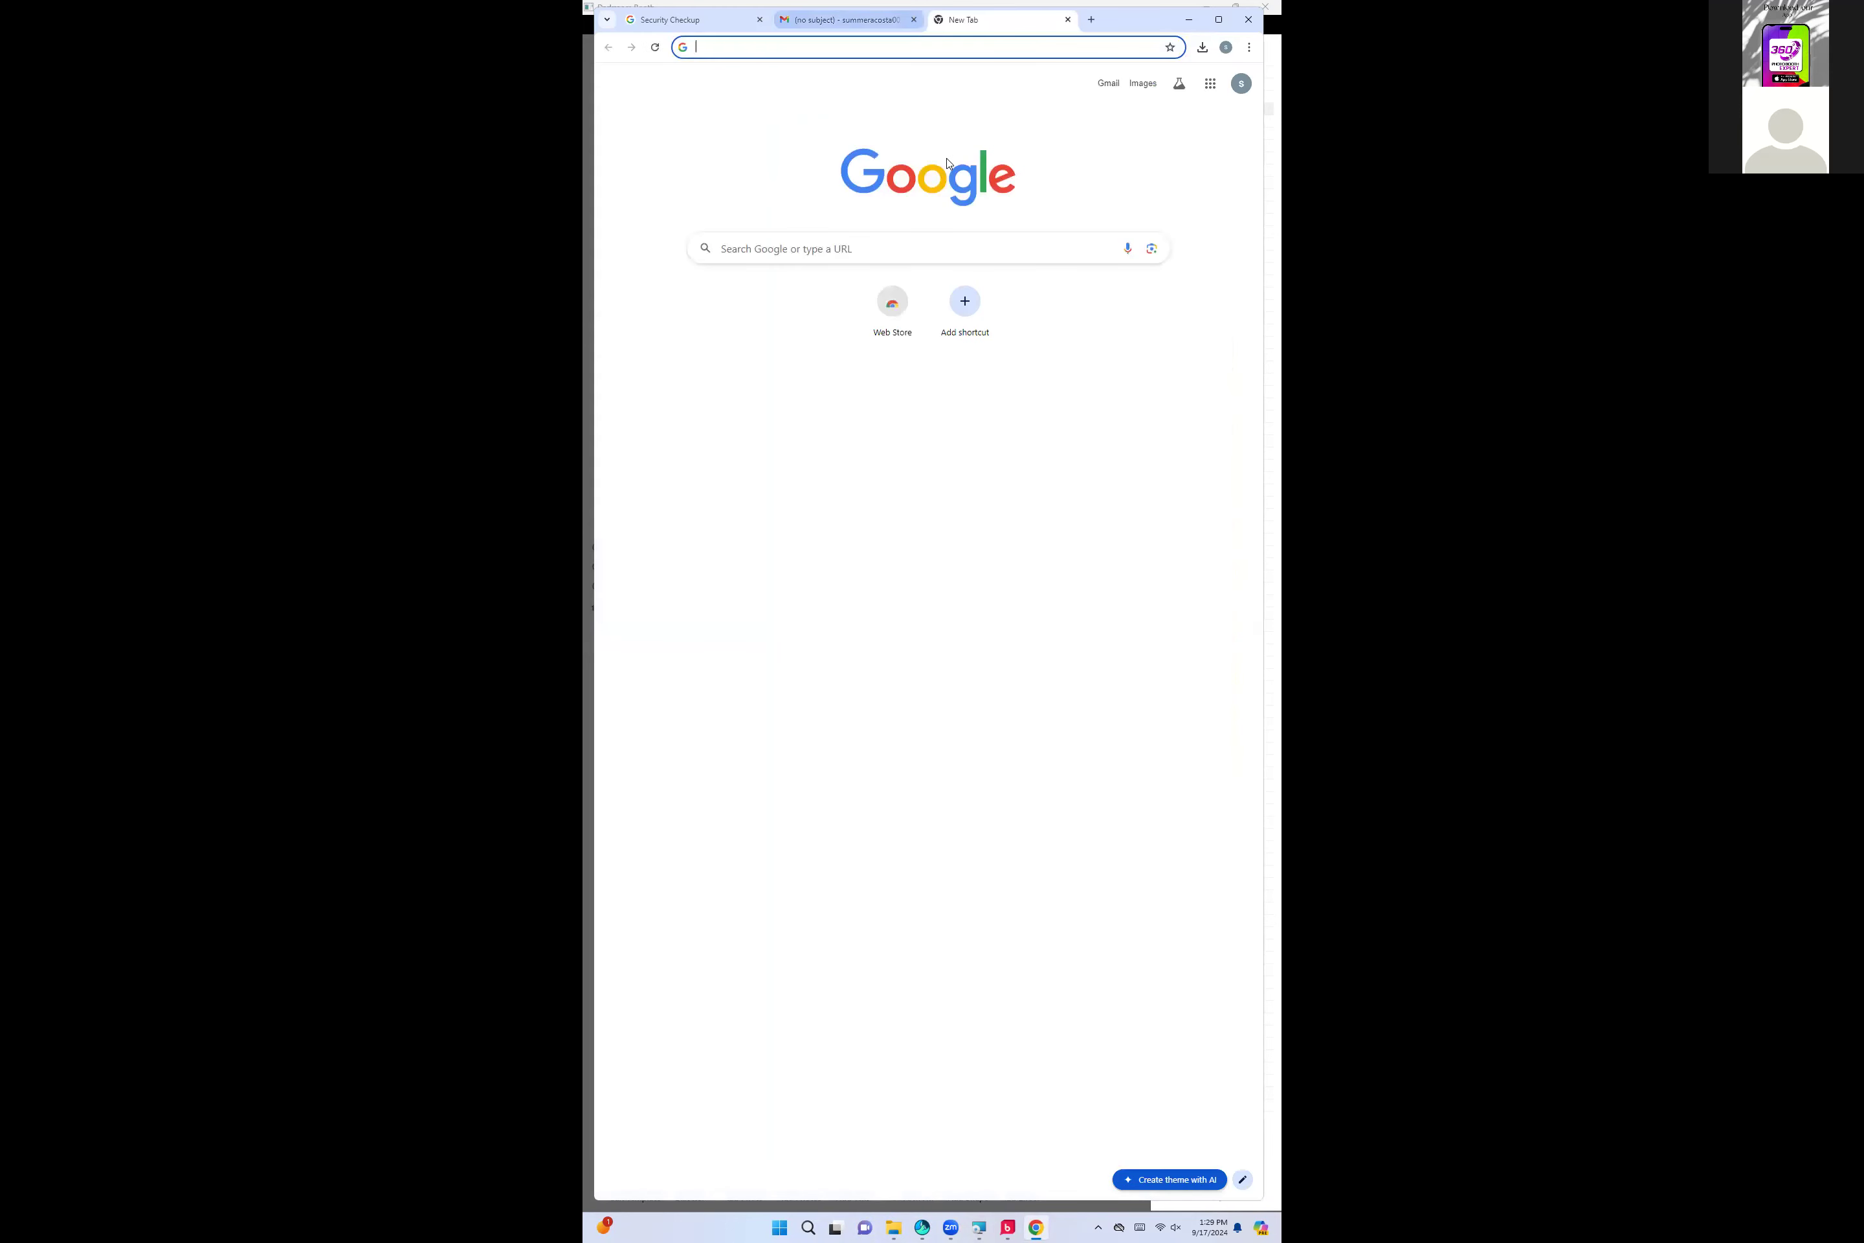
pyautogui.write('WOOD PANEL BACKground')
pyautogui.press('Return')
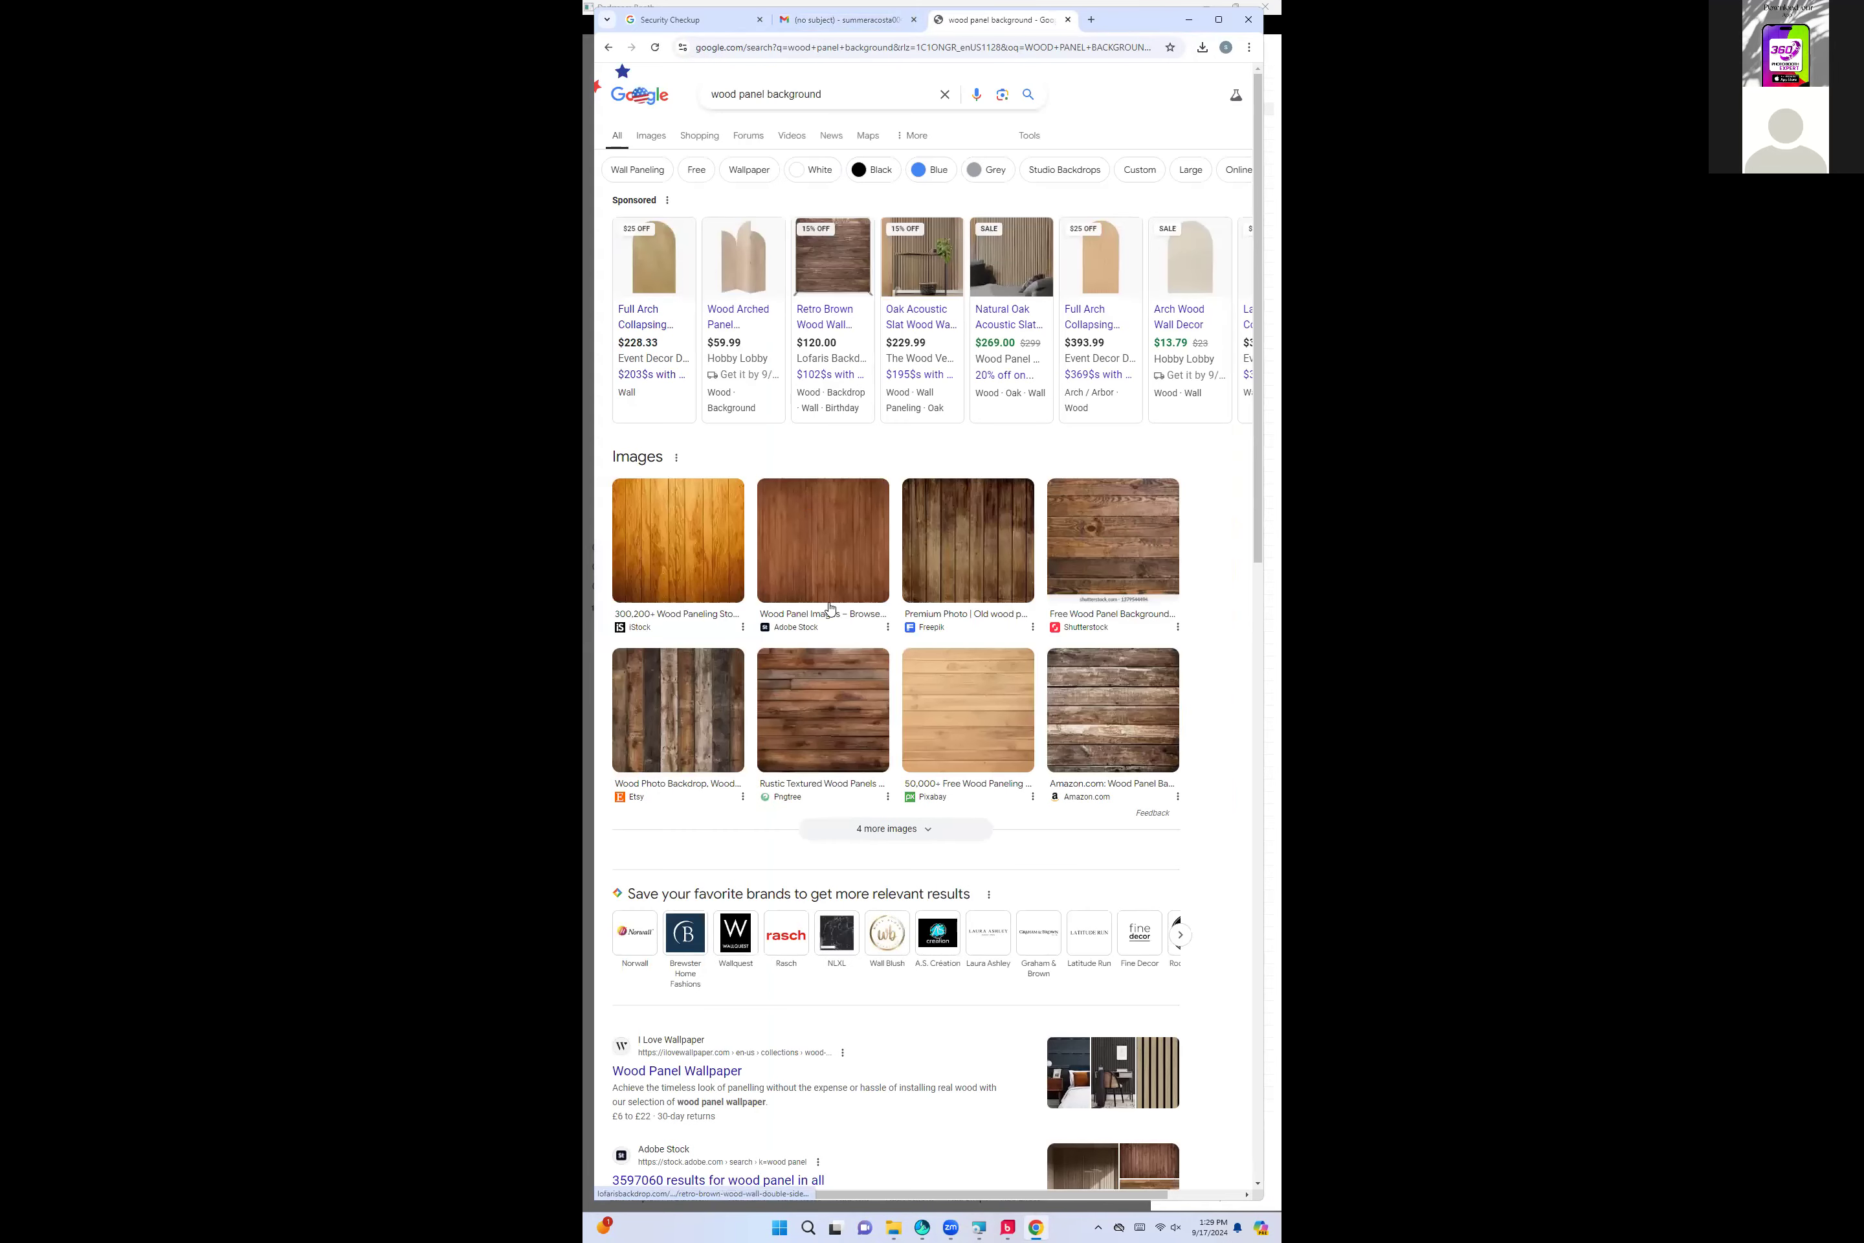
pyautogui.click(649, 135)
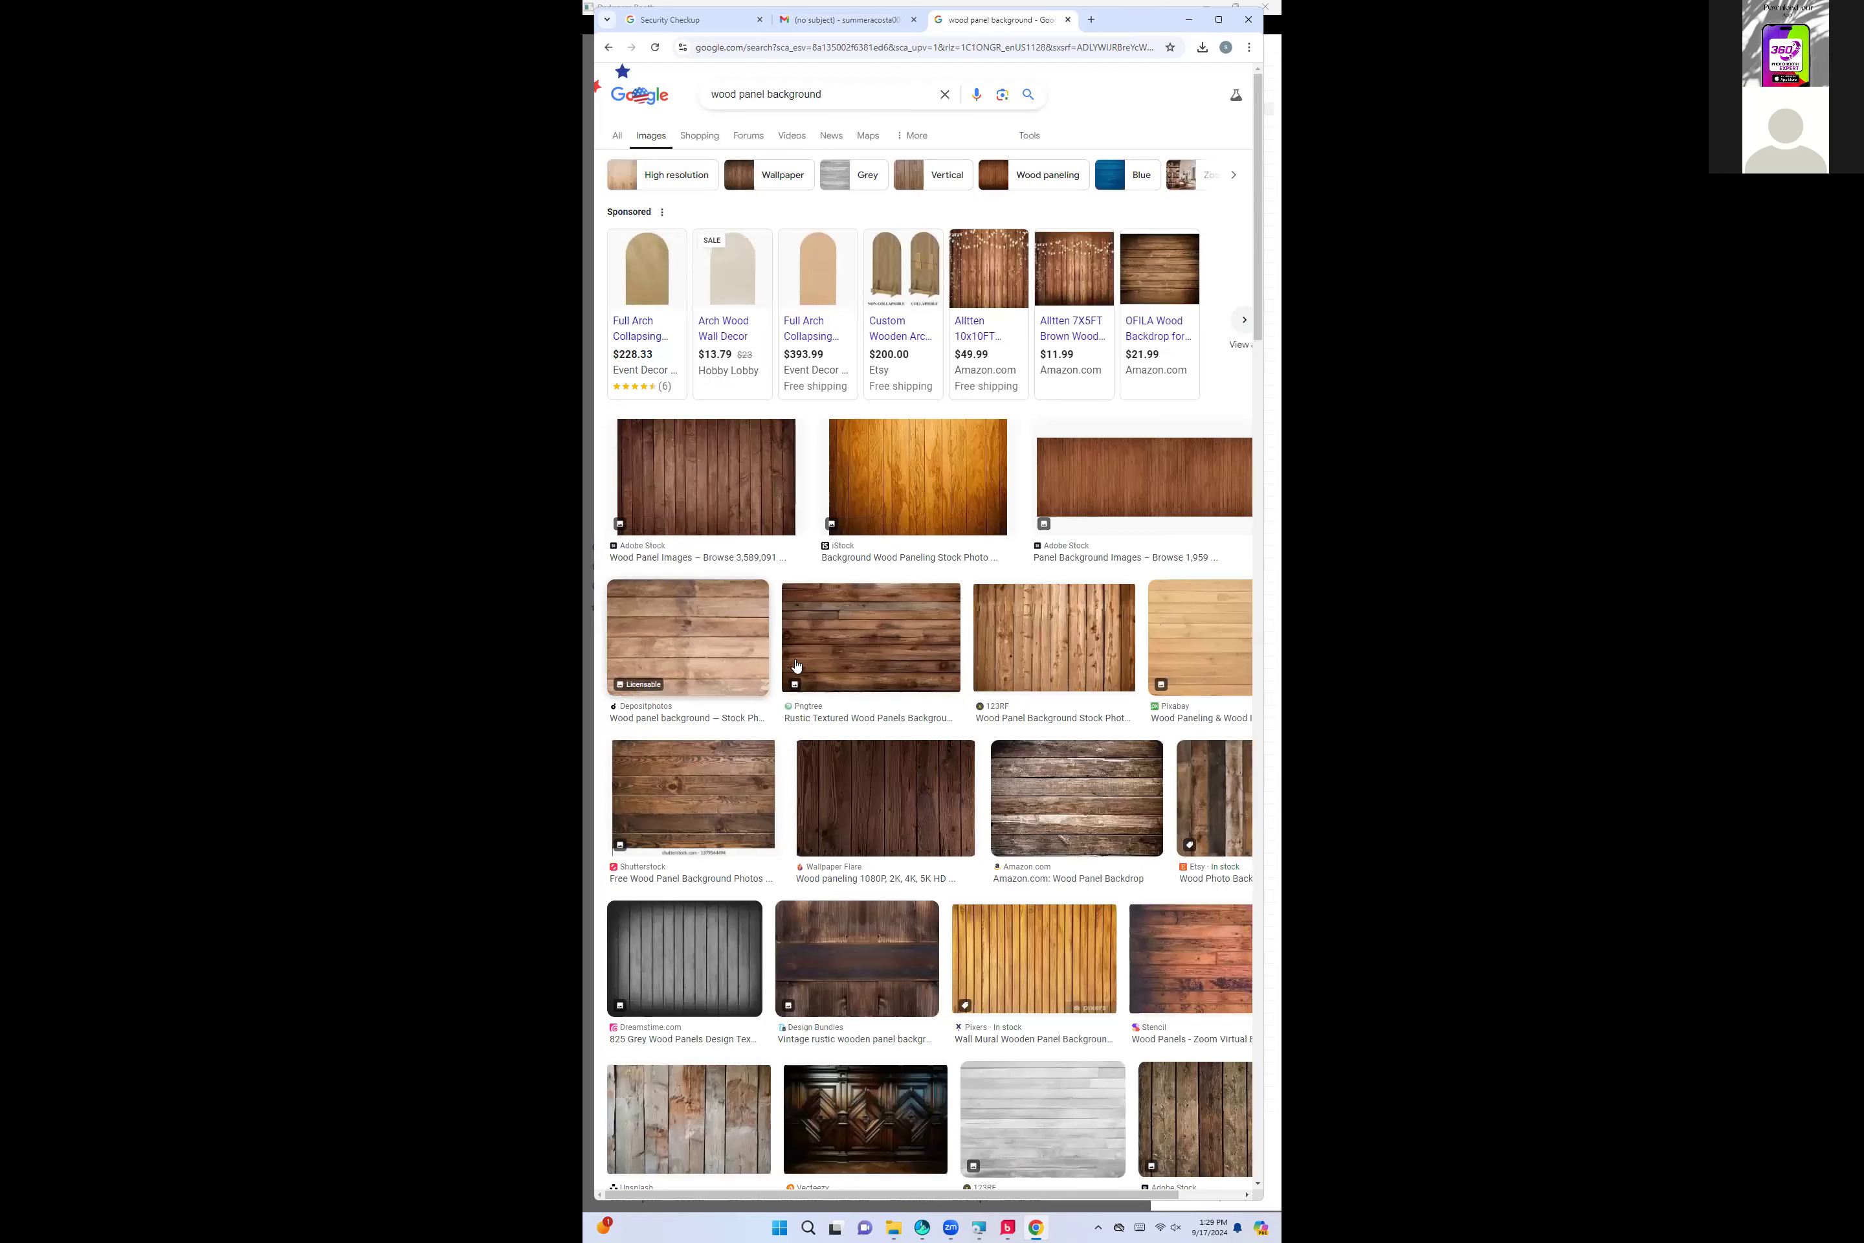
pyautogui.click(914, 658)
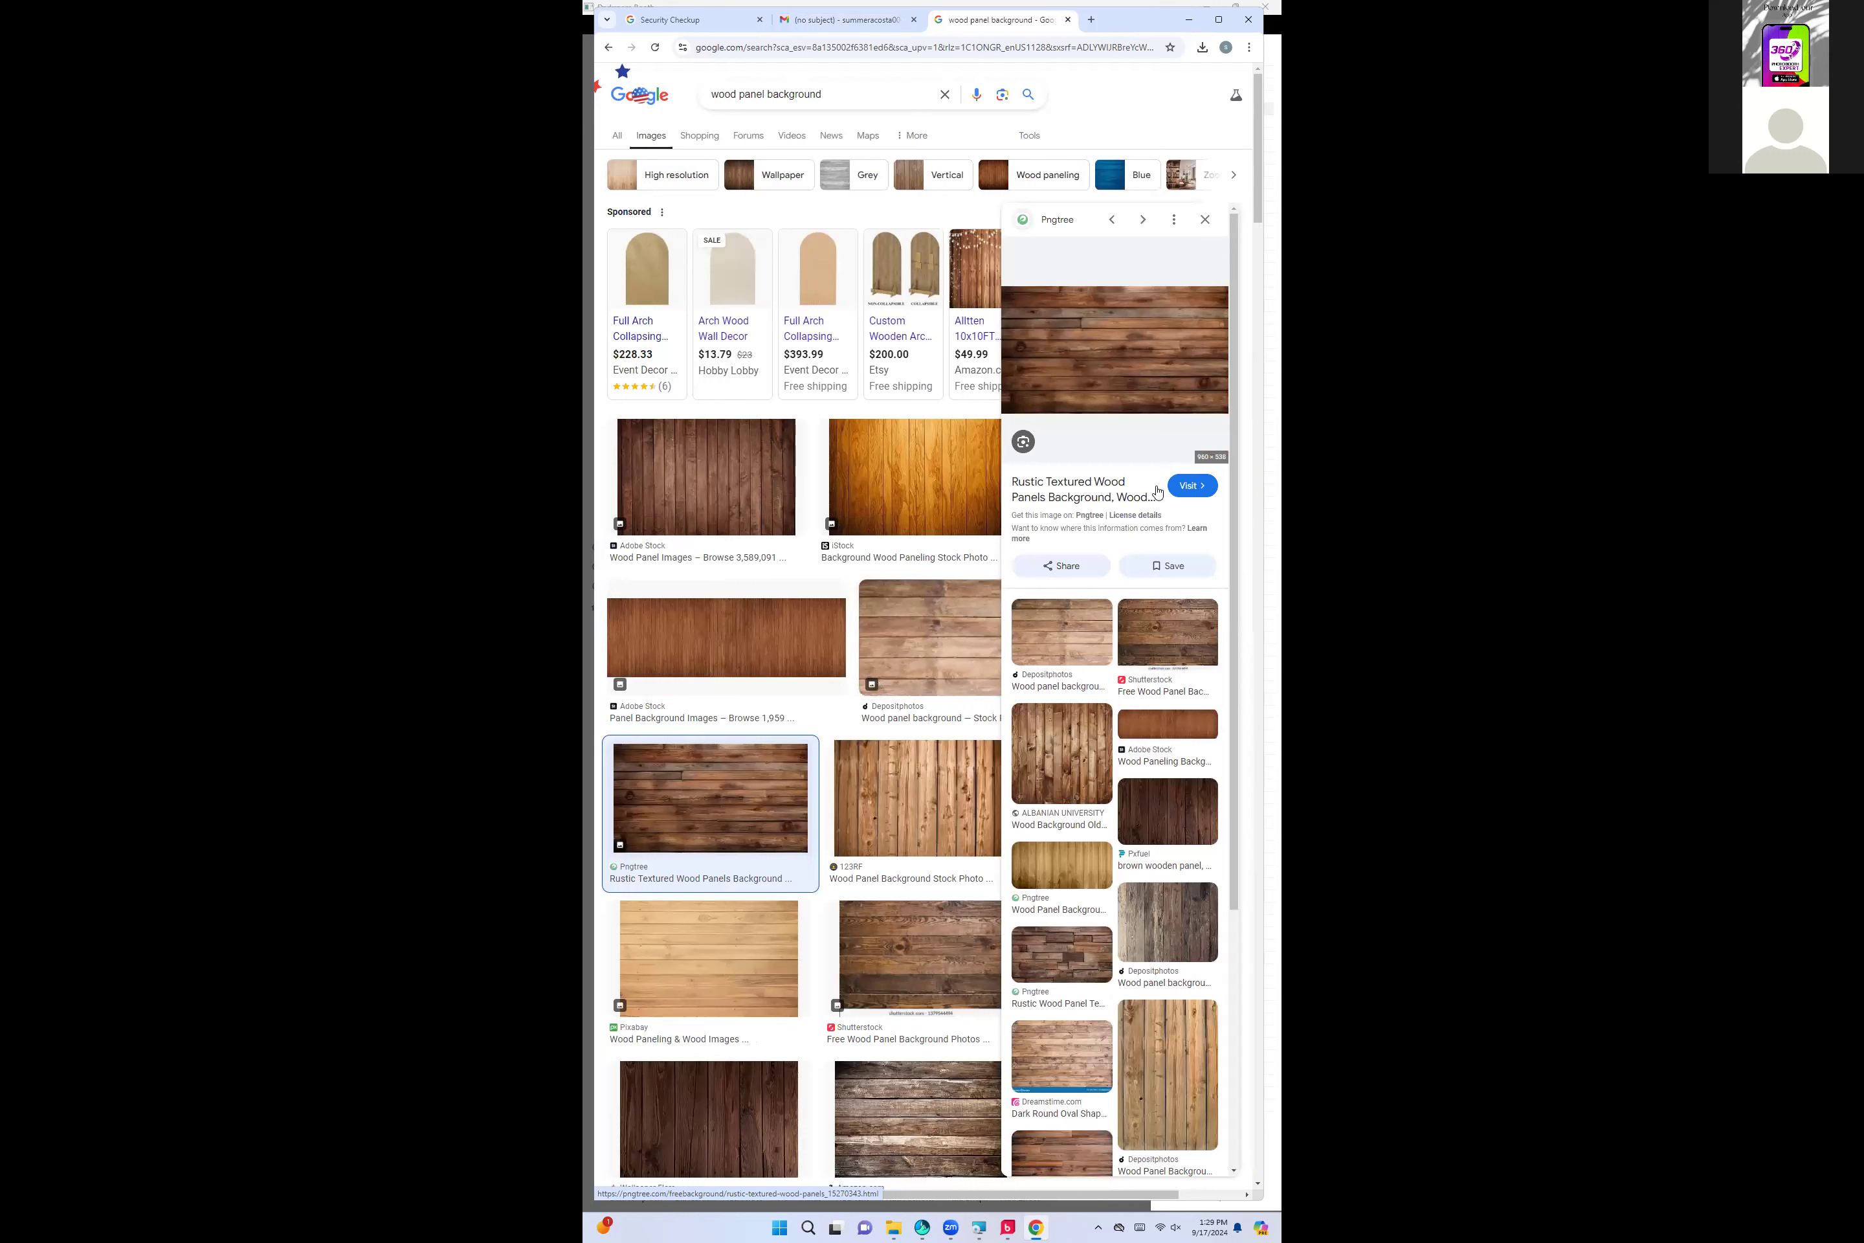
# Save the wood panel image as a PNG in Downloads and return to Darkroom Booth
pyautogui.rightClick(1108, 373)
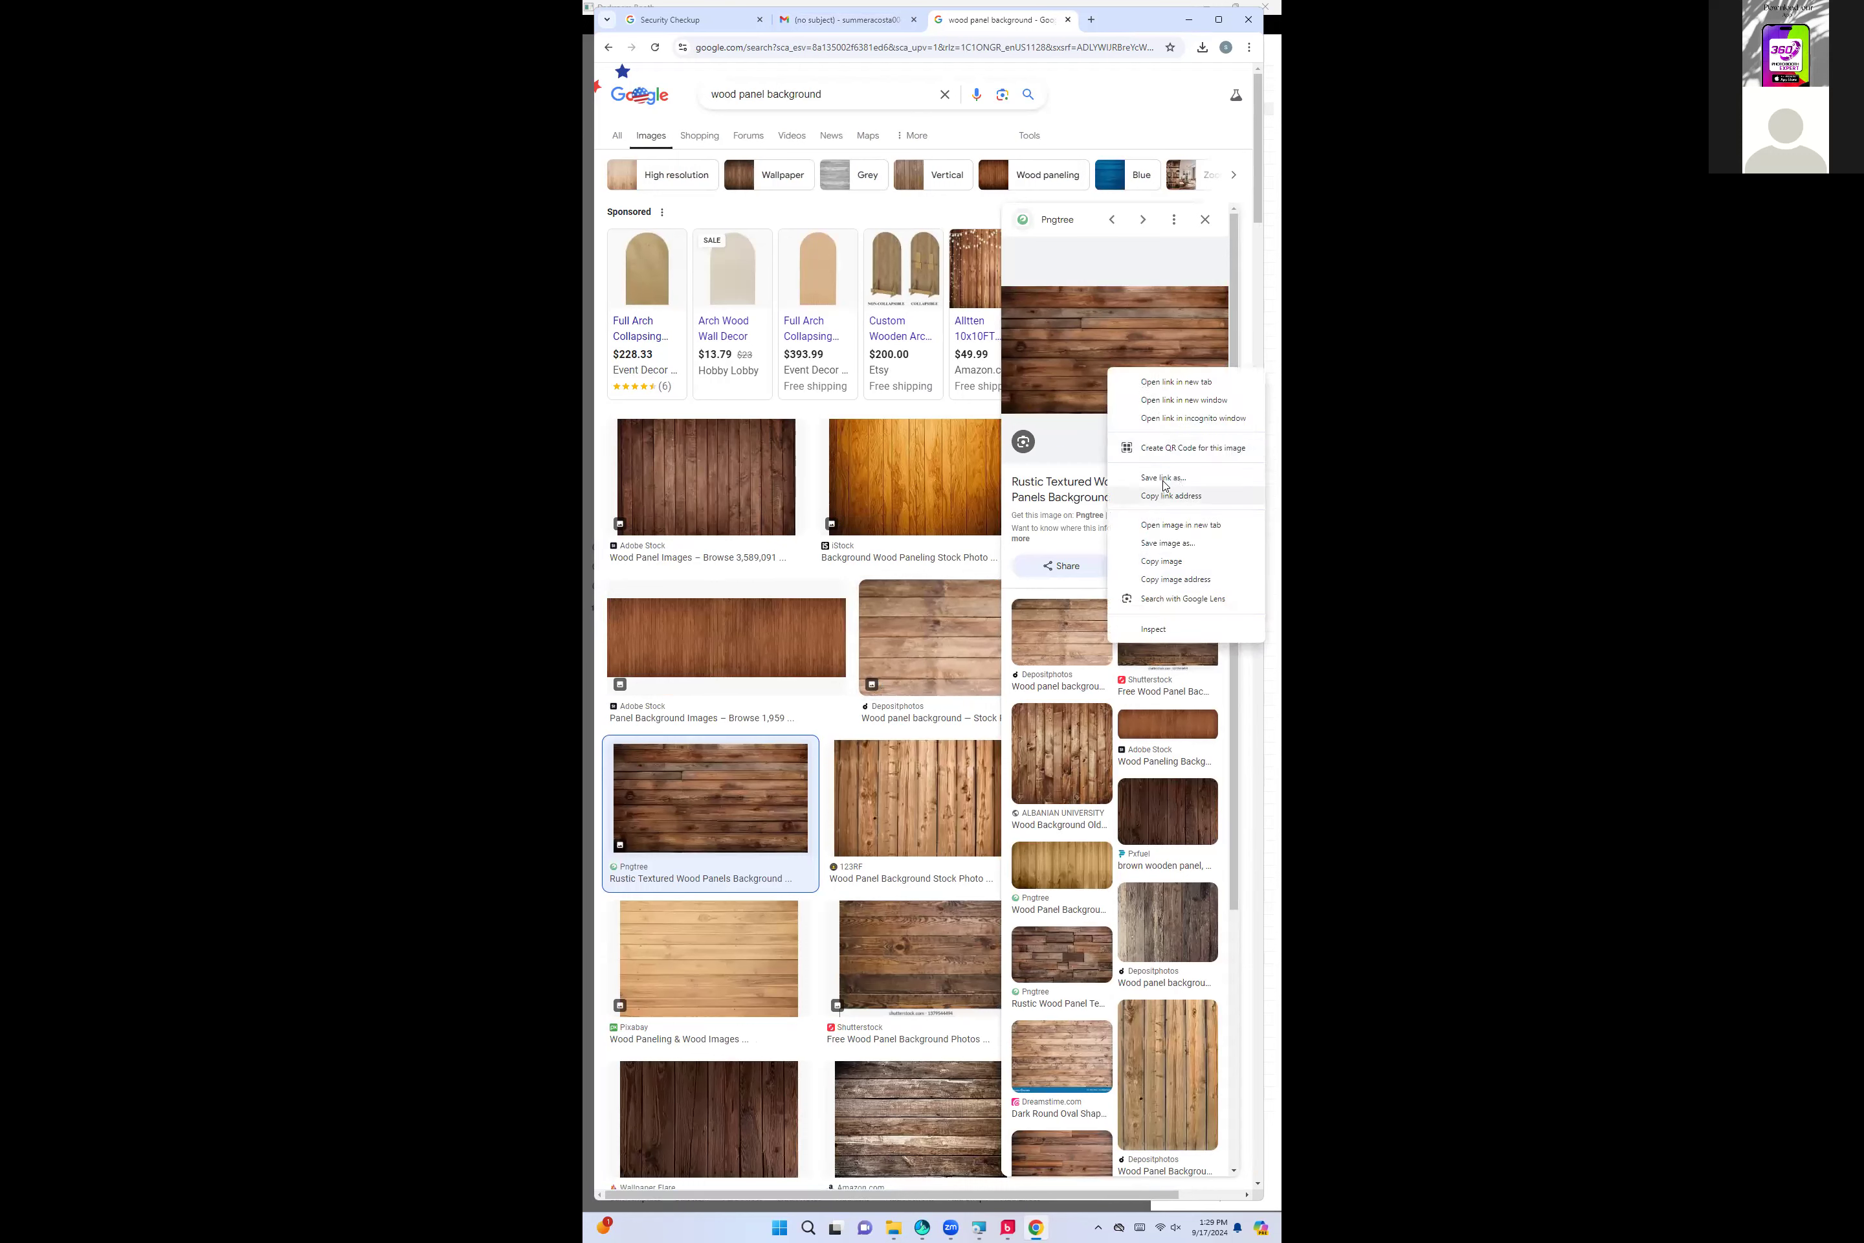
pyautogui.click(1168, 547)
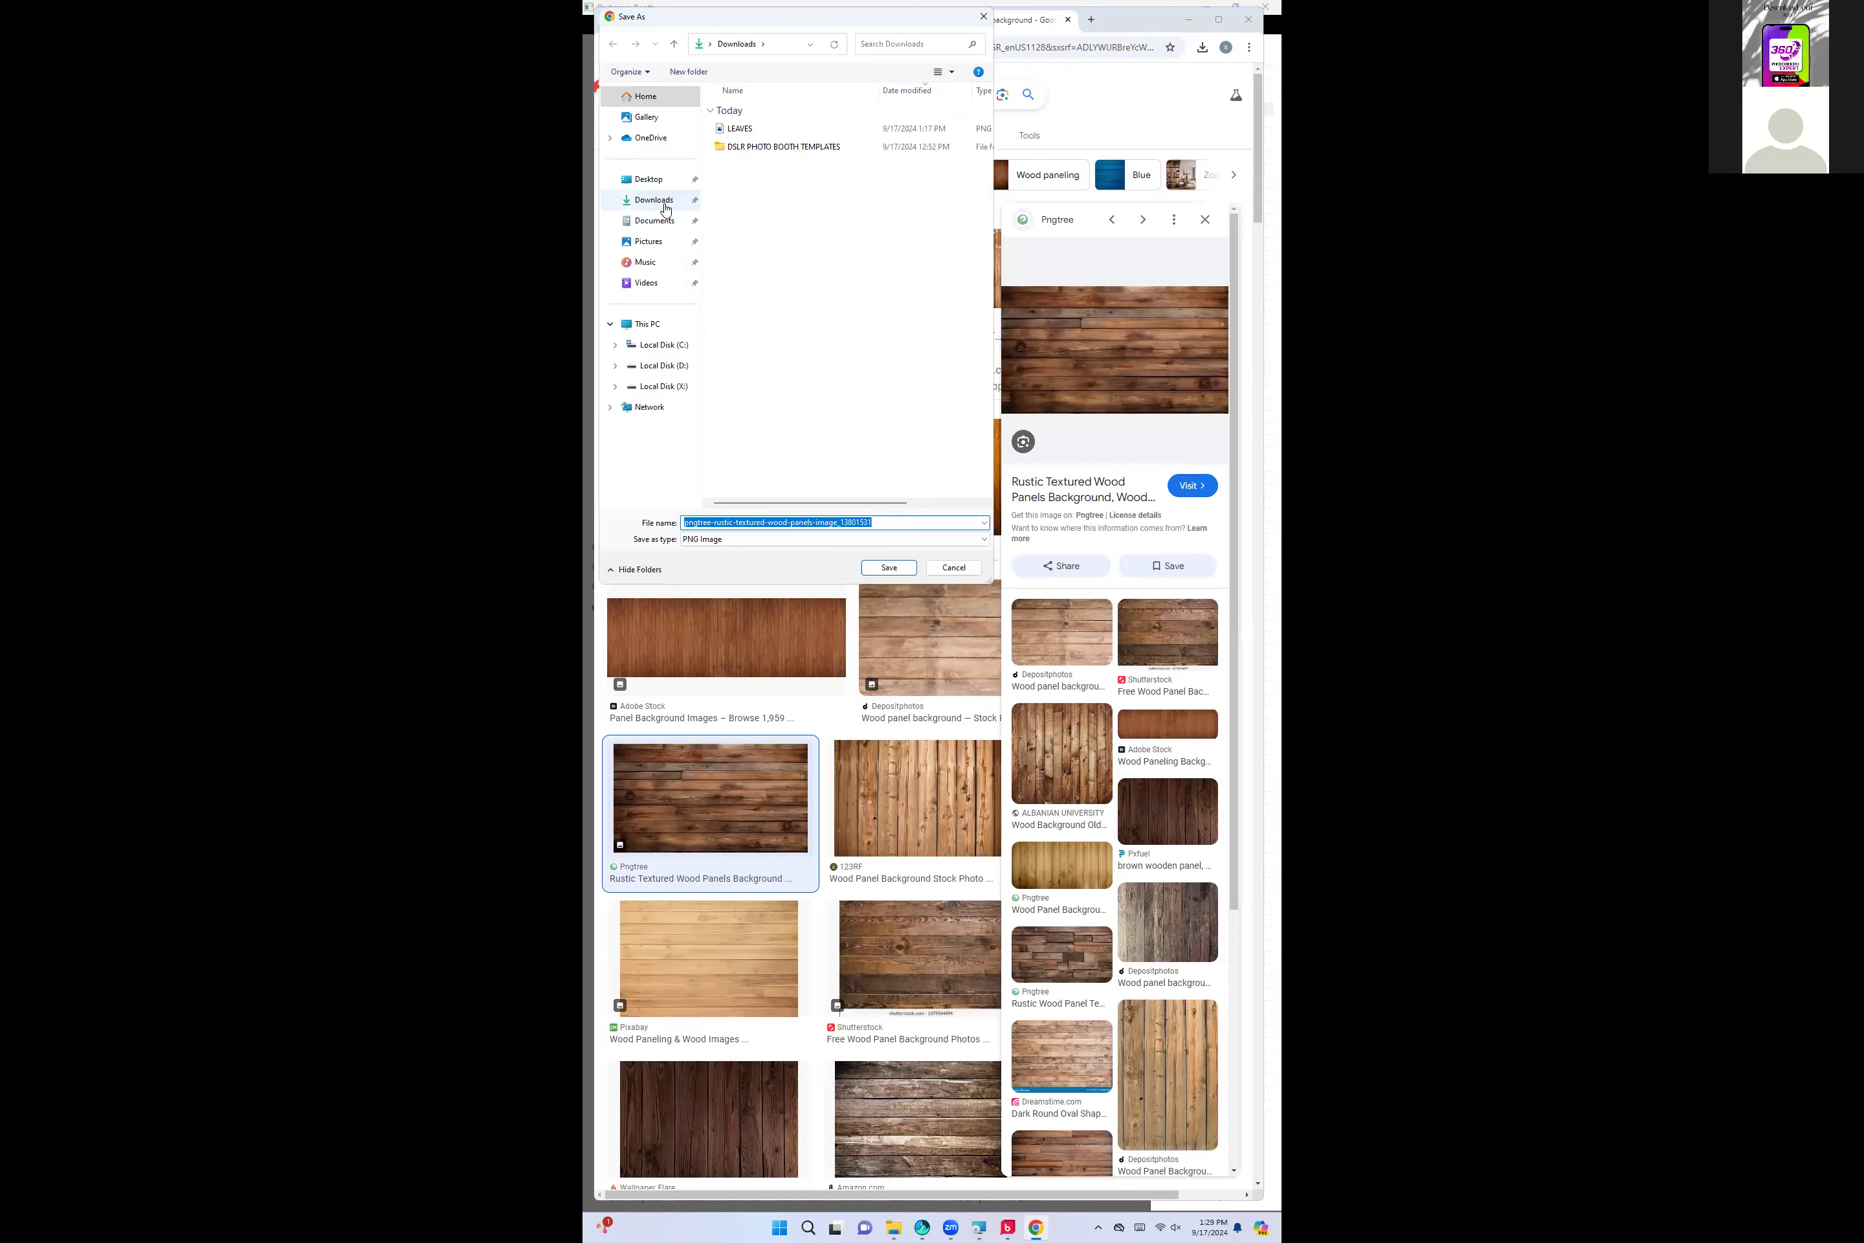
pyautogui.click(665, 202)
pyautogui.click(890, 568)
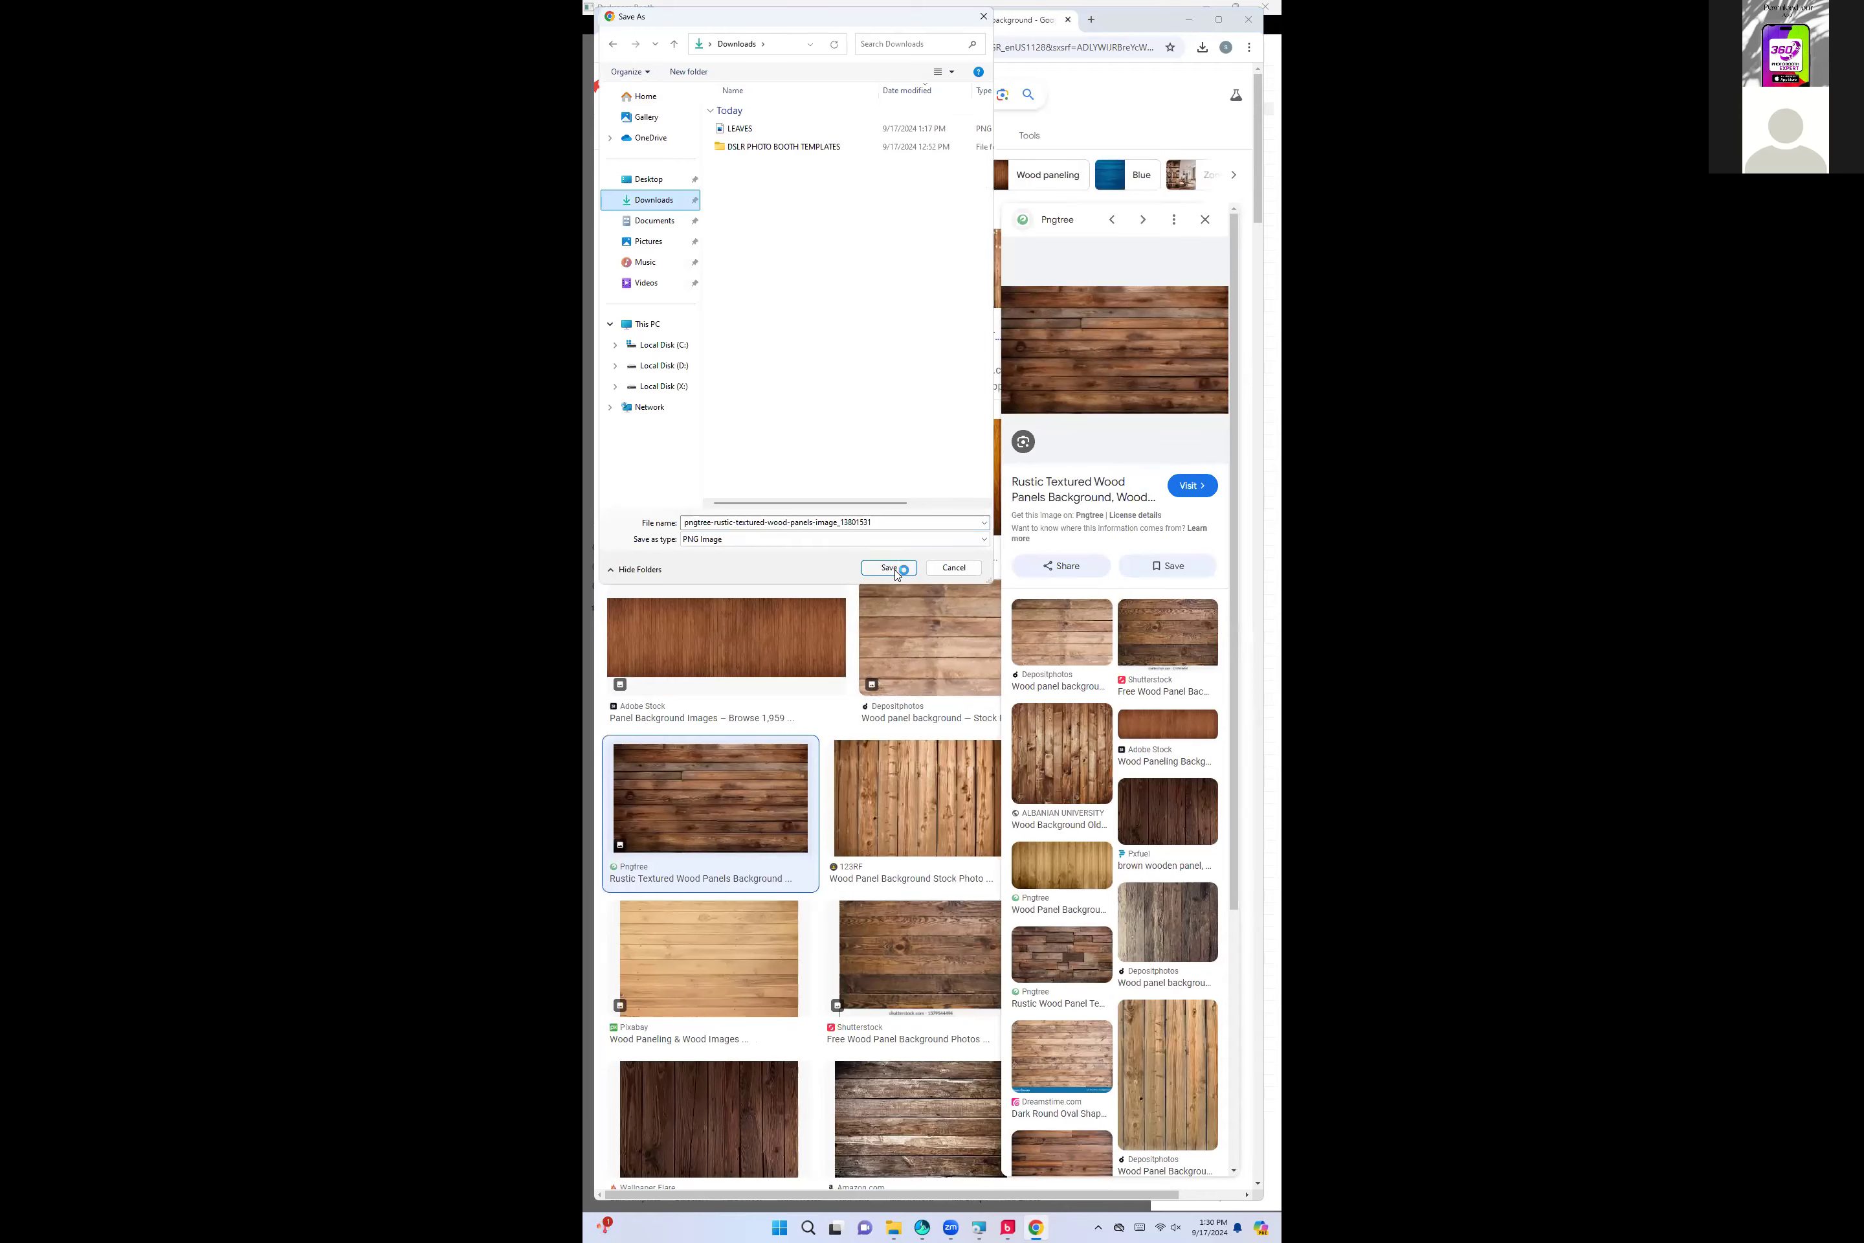
pyautogui.click(1007, 1226)
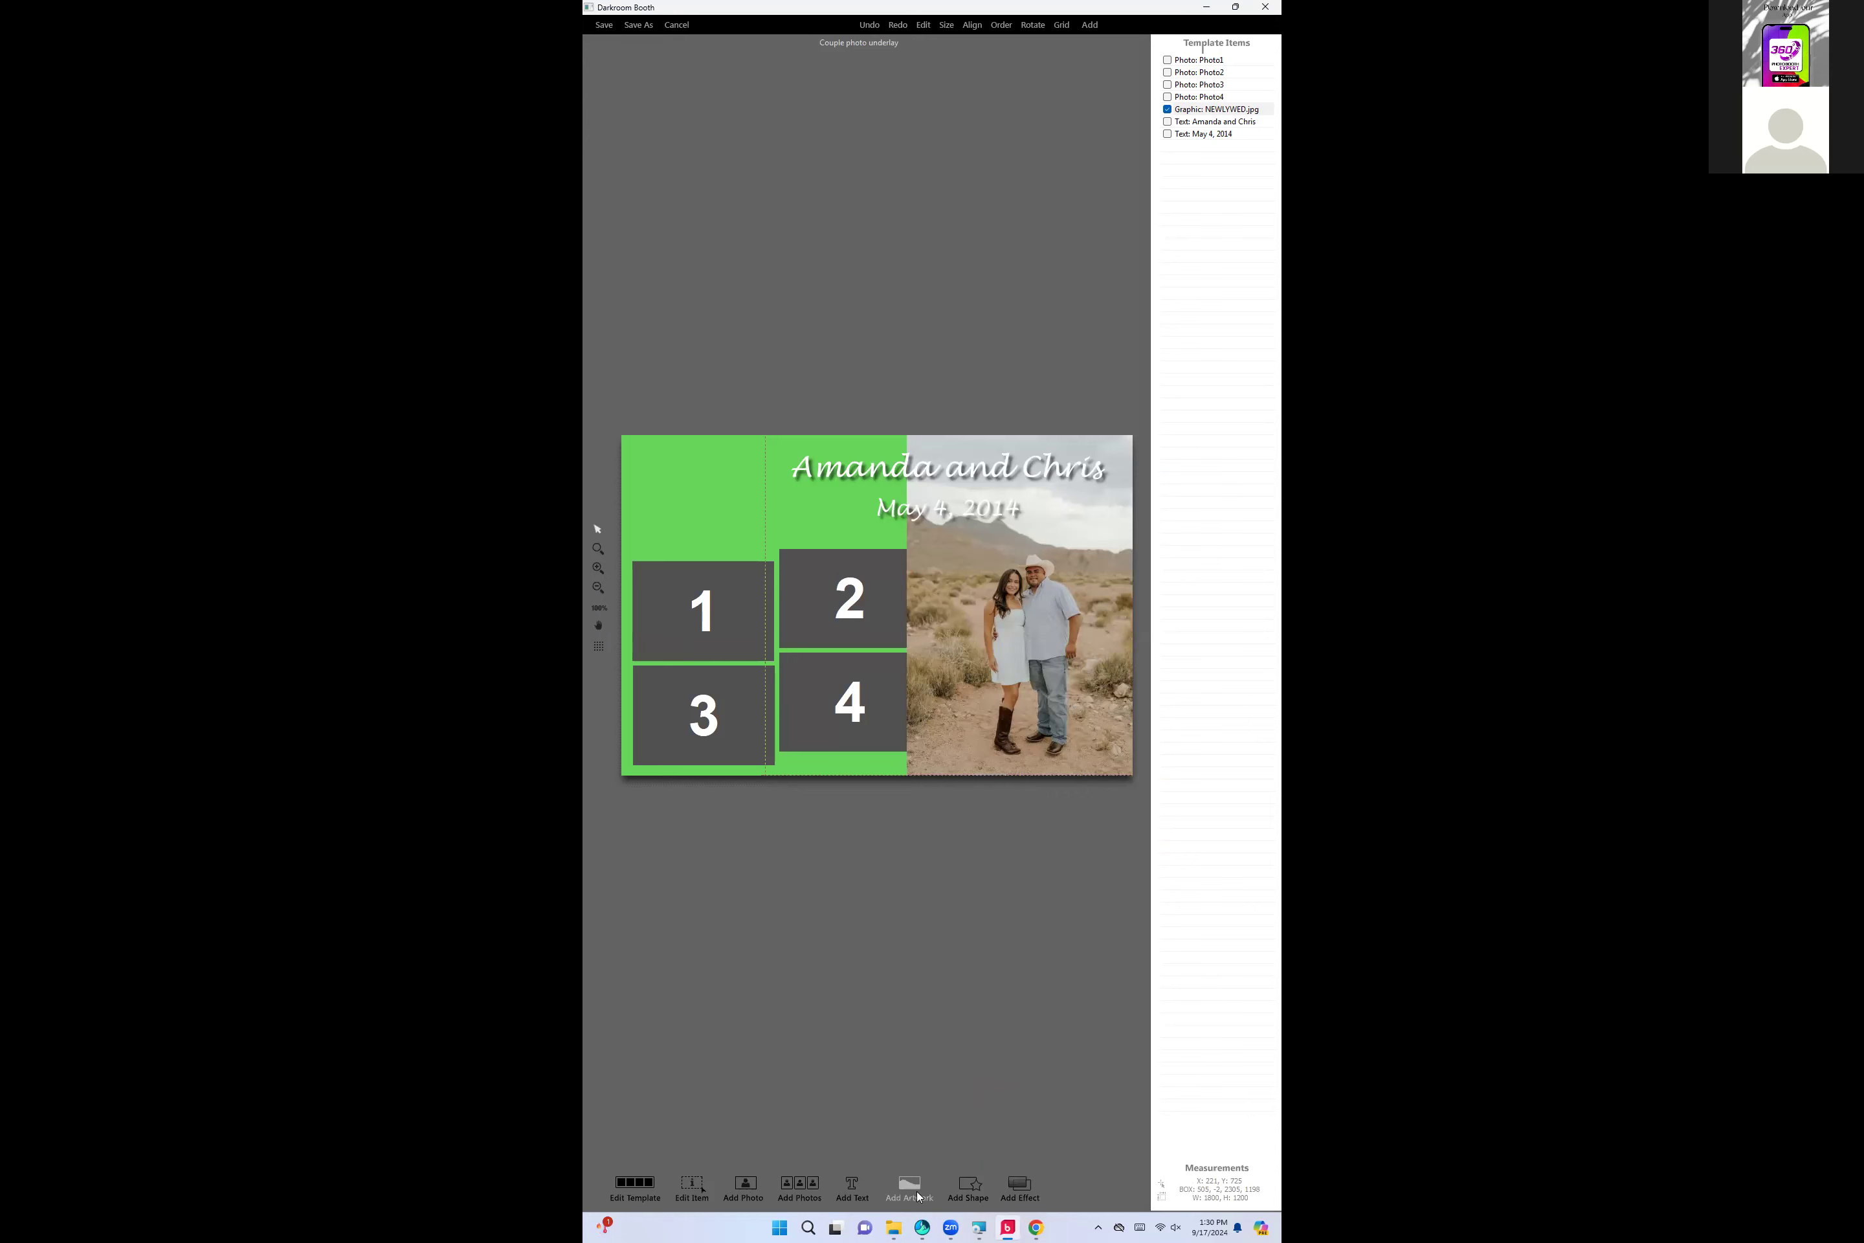
# Add the downloaded pngtree wood panel image as new artwork
pyautogui.click(918, 1195)
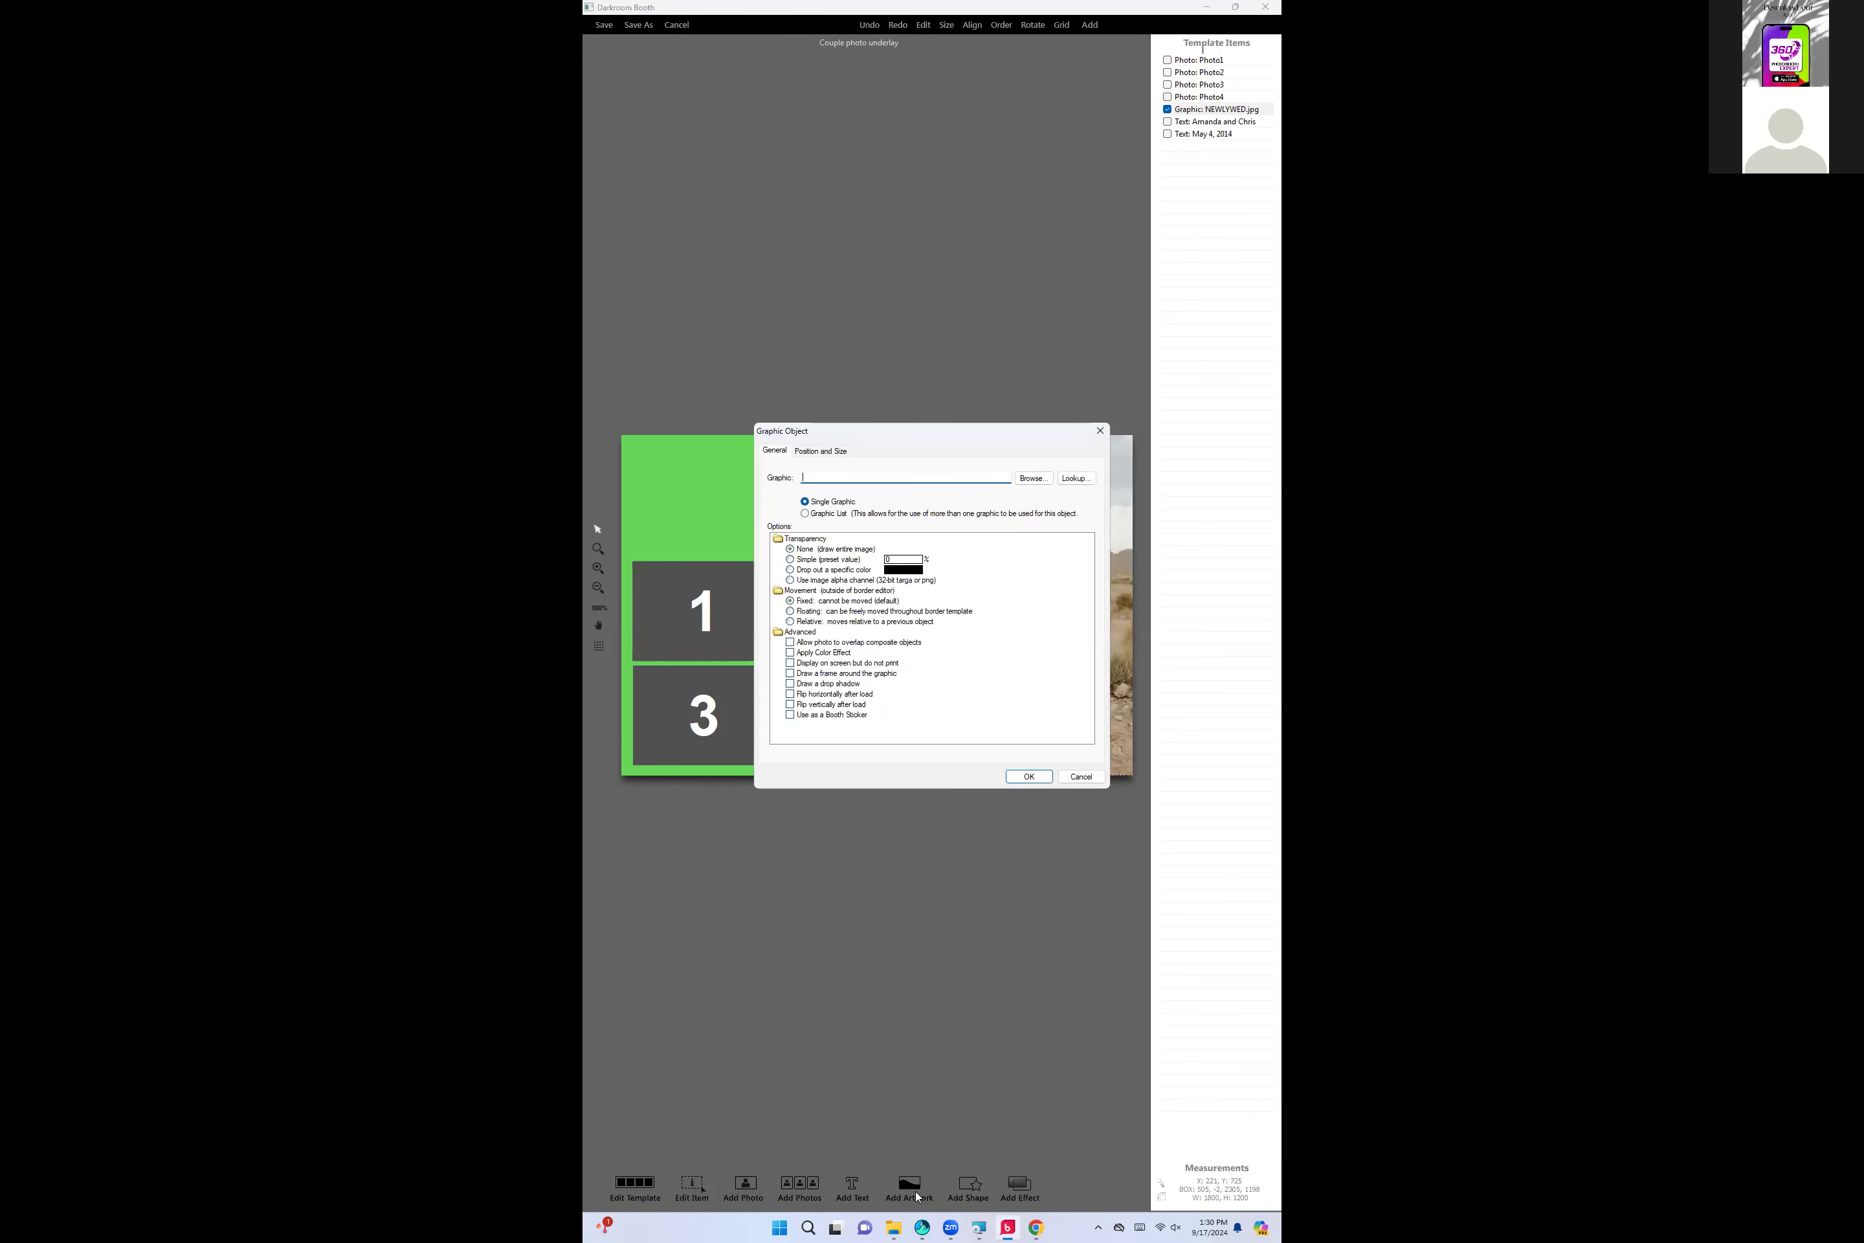
pyautogui.click(1041, 480)
pyautogui.doubleClick(855, 574)
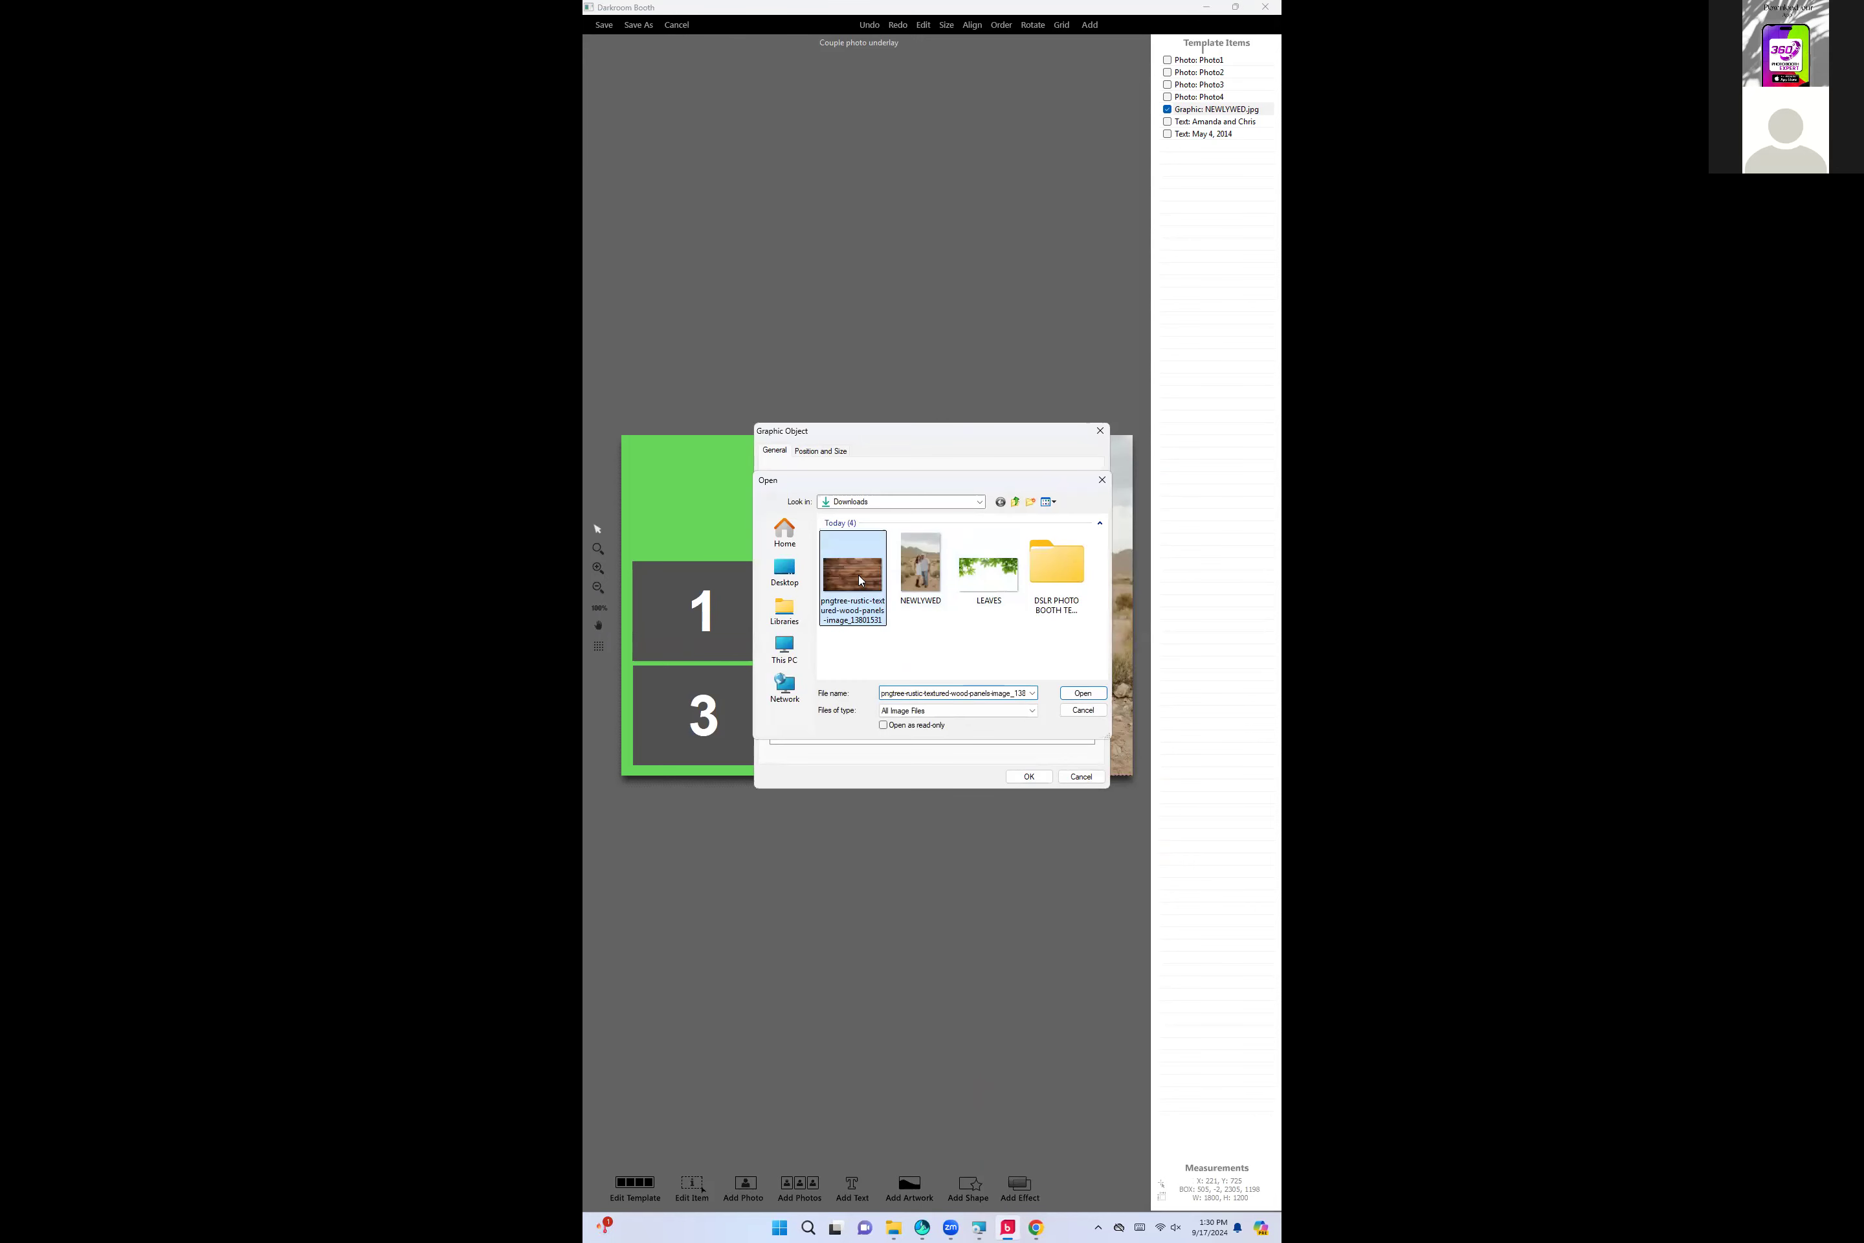
pyautogui.click(1037, 778)
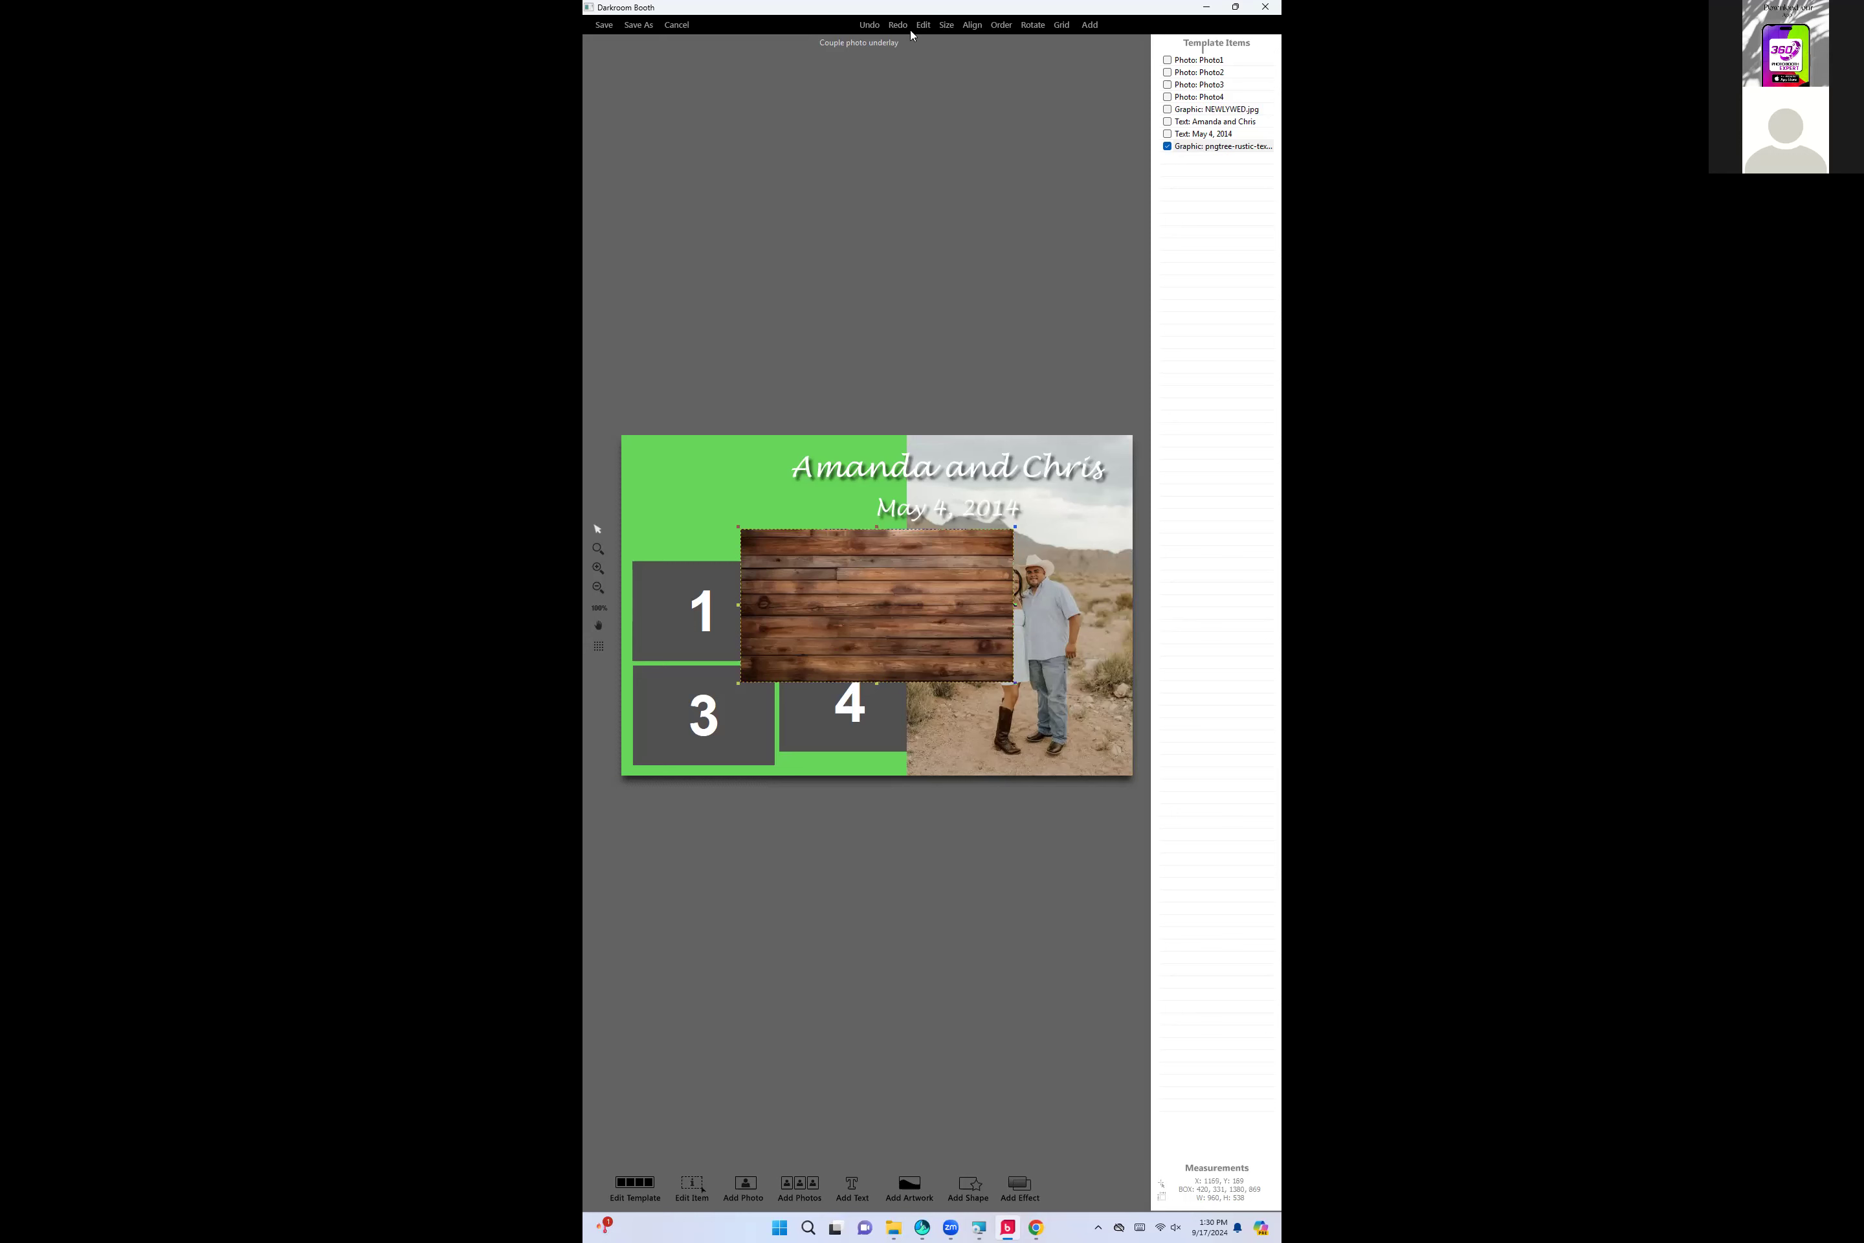
# Size the wood graphic to Fill Entire Page and send it to the back
pyautogui.click(945, 26)
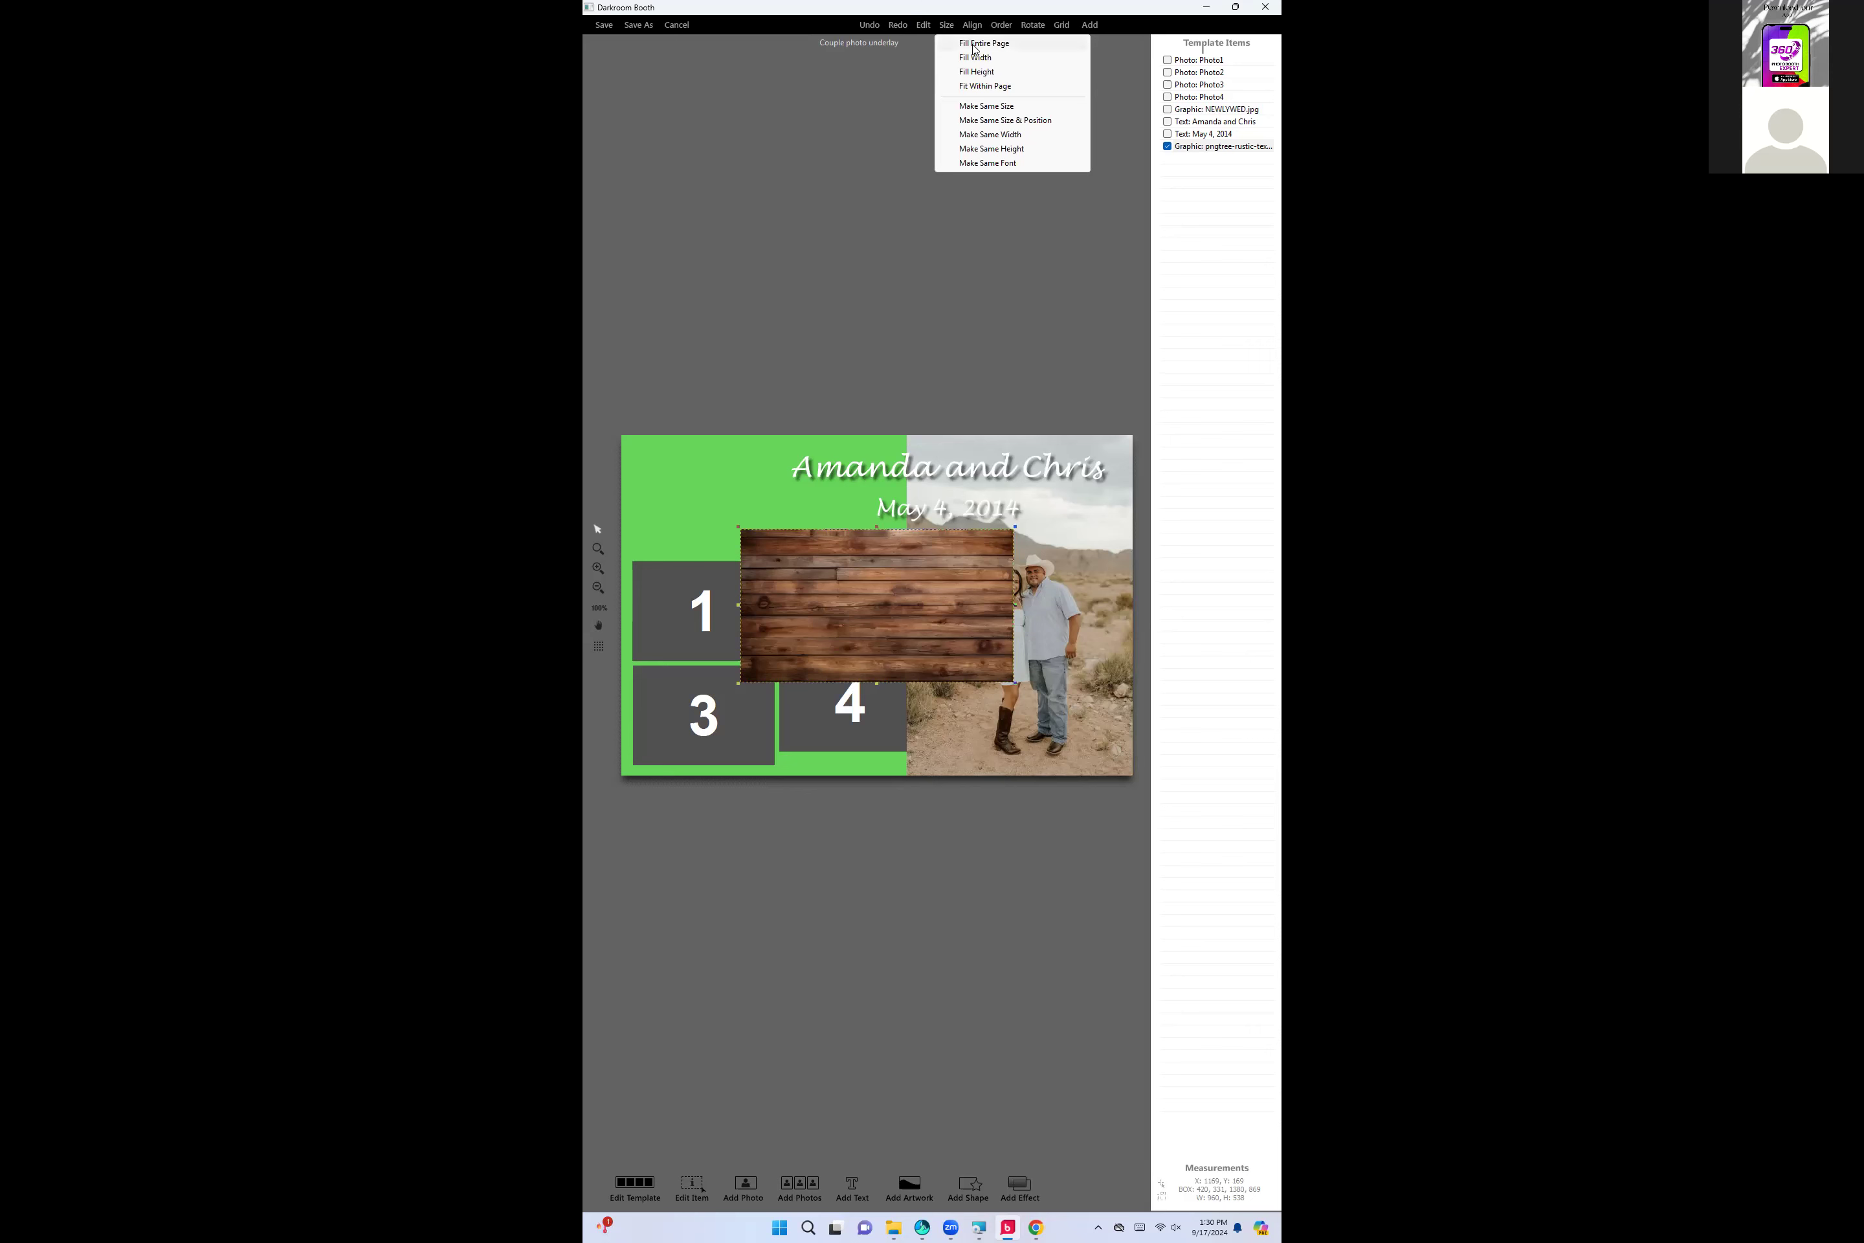
pyautogui.click(973, 45)
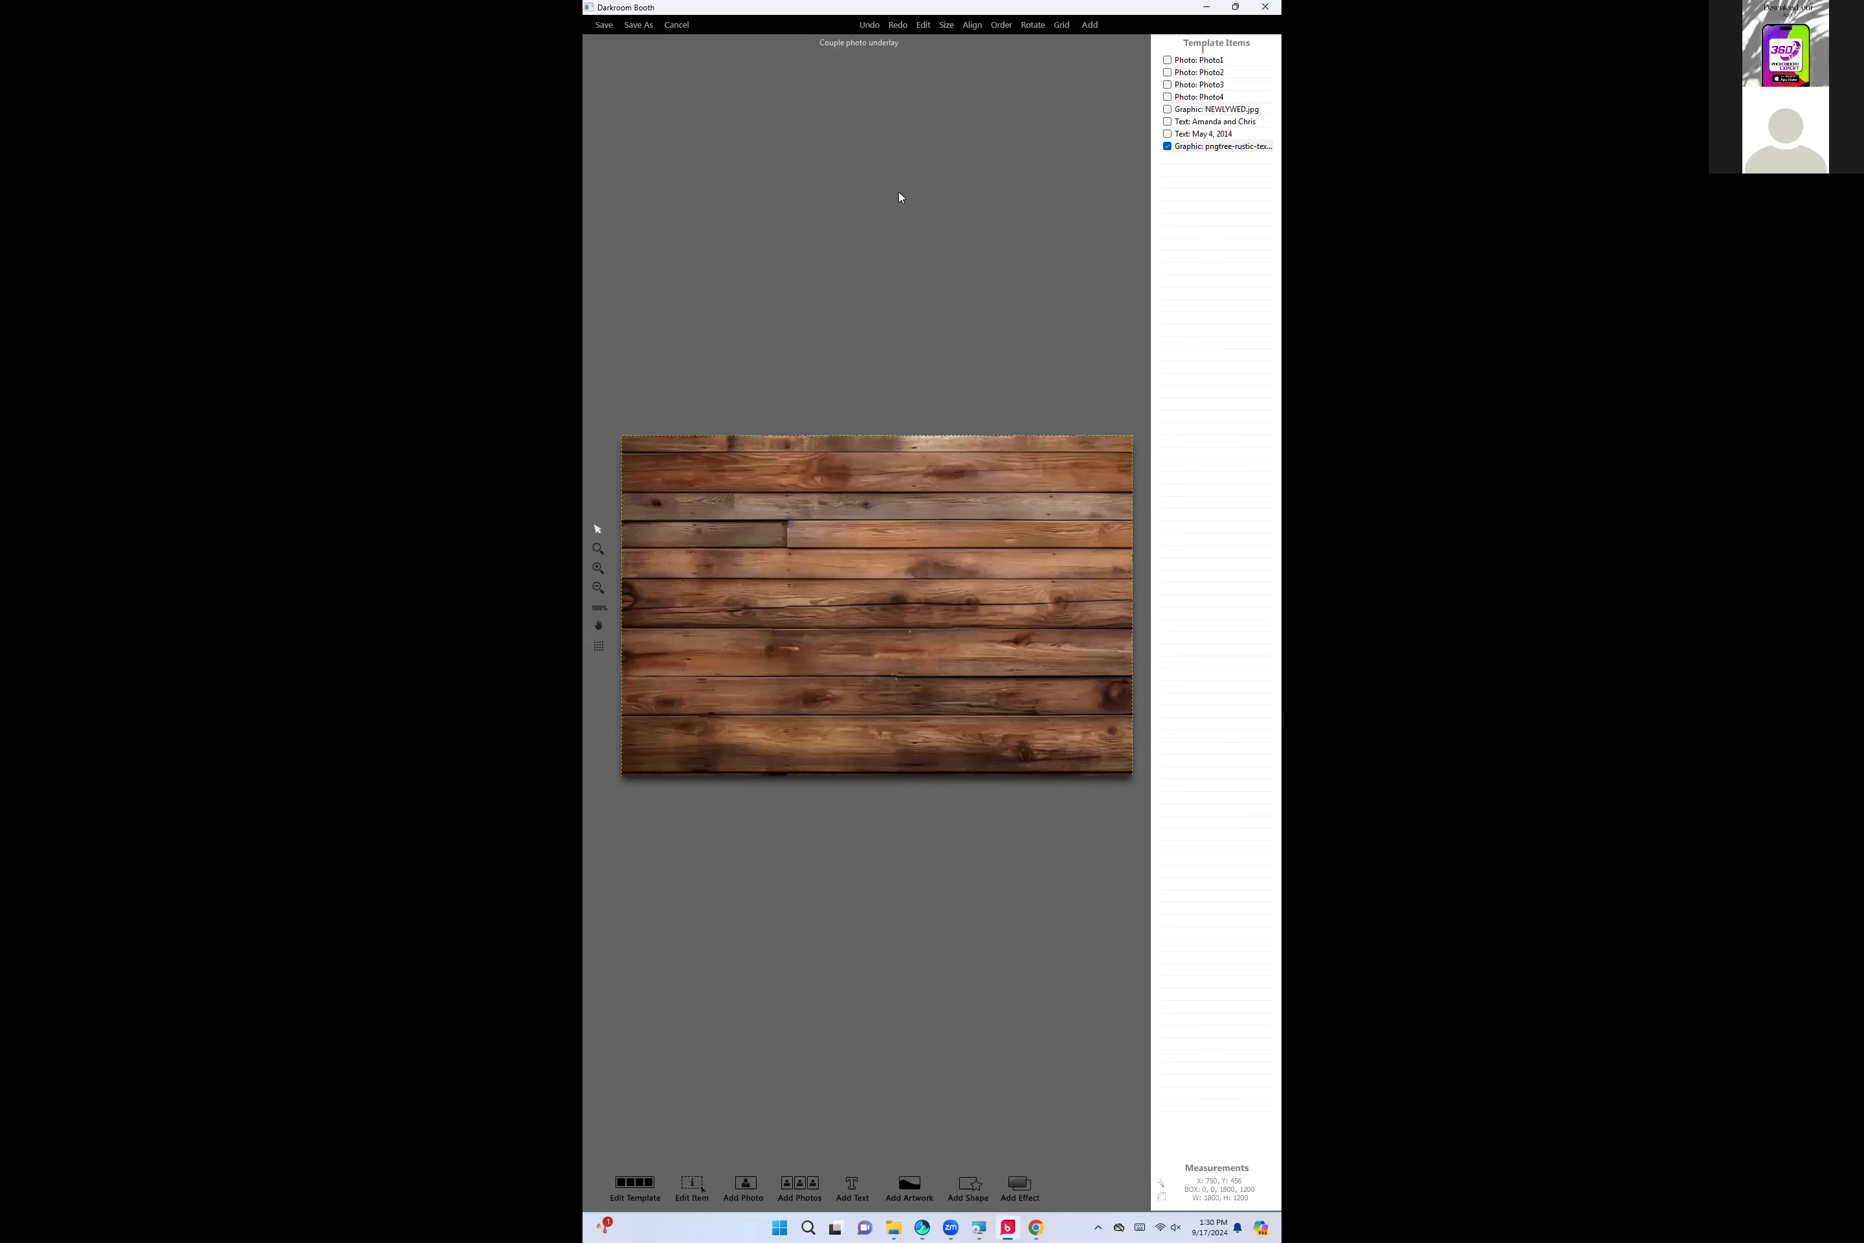
pyautogui.click(998, 27)
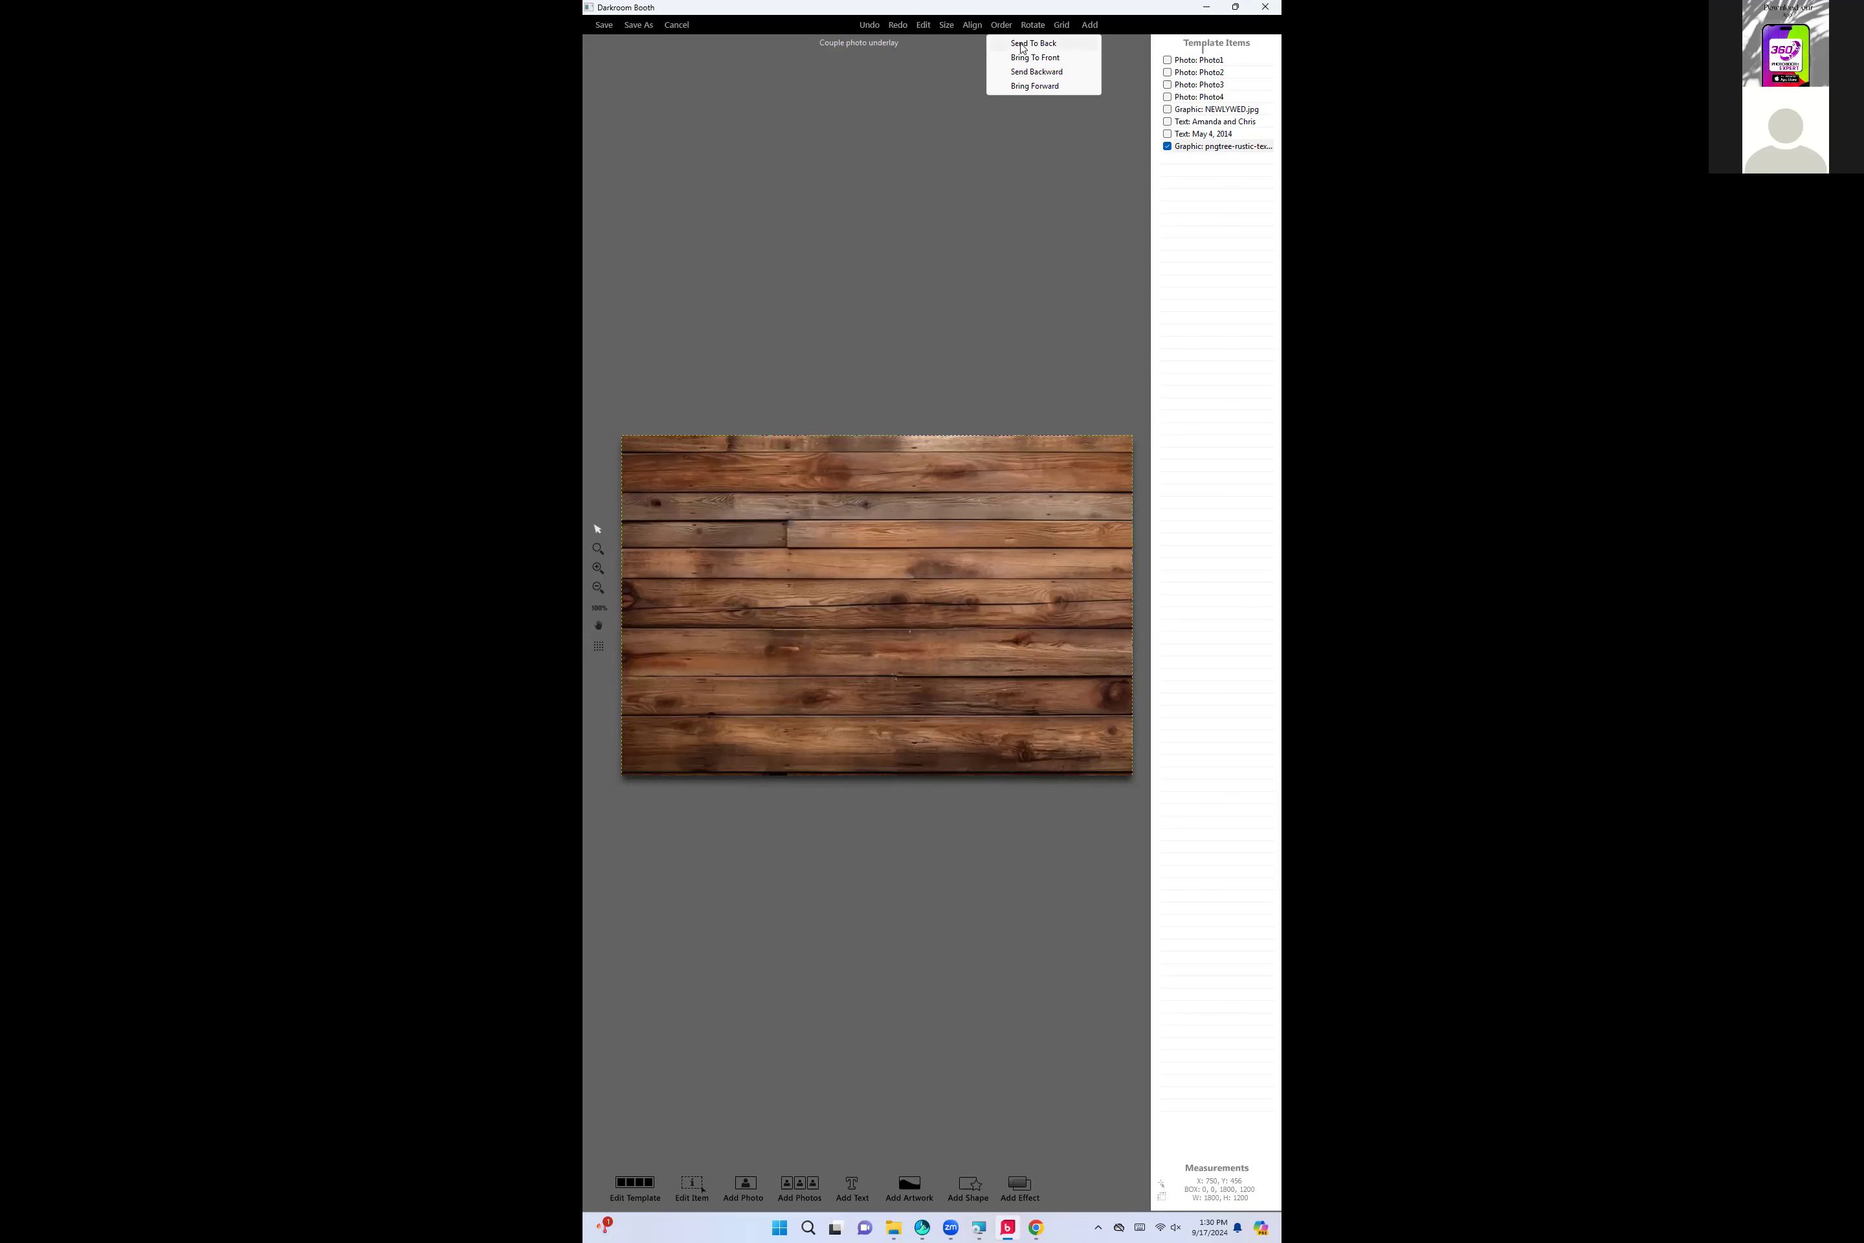
pyautogui.click(1016, 43)
pyautogui.click(732, 618)
# Rearrange photo boxes 1, 2 and 4, bringing box 4 above the couple photo and enlarging it
pyautogui.moveTo(731, 600); pyautogui.dragTo(734, 494)
pyautogui.moveTo(826, 585); pyautogui.dragTo(717, 591)
pyautogui.moveTo(848, 724); pyautogui.dragTo(849, 724)
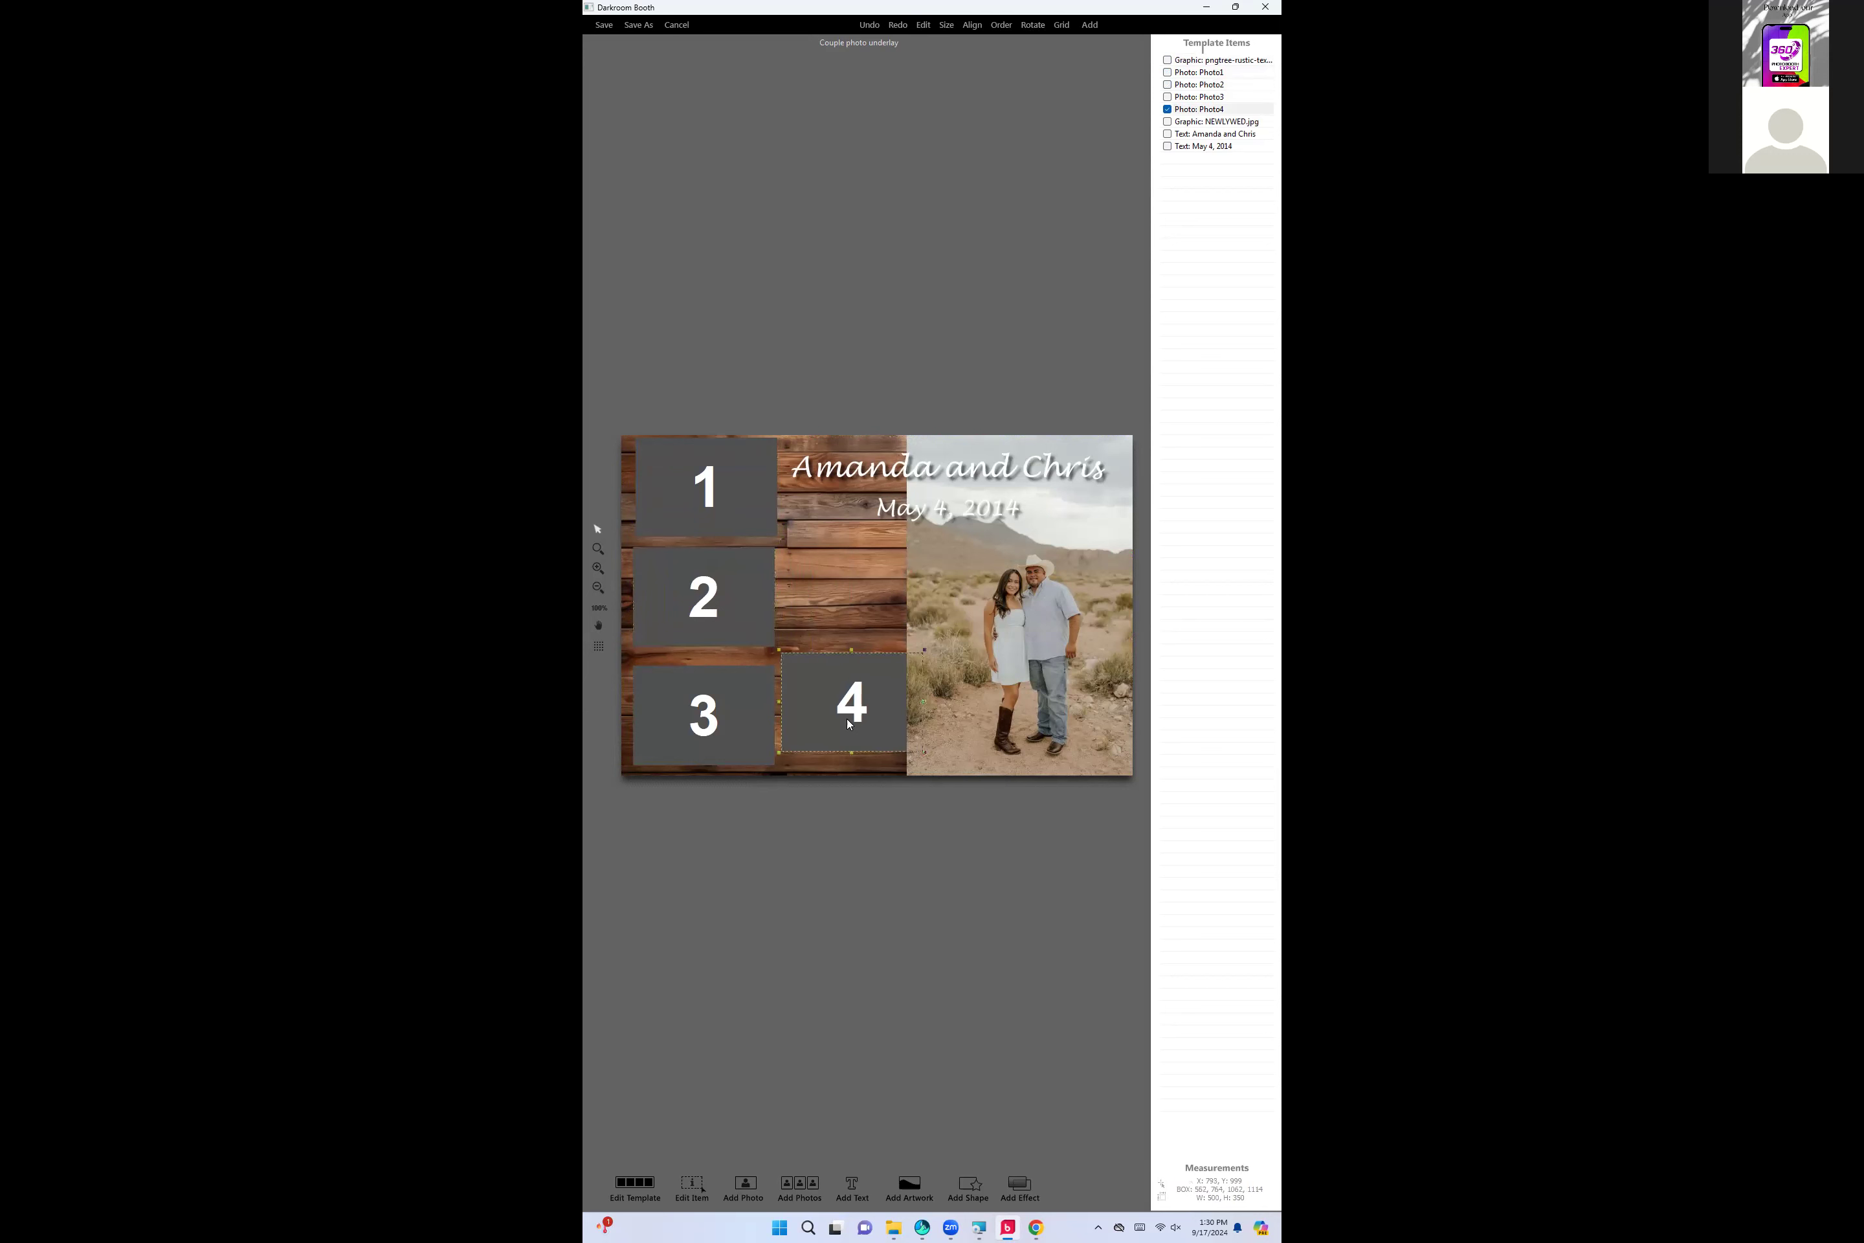
pyautogui.click(1002, 25)
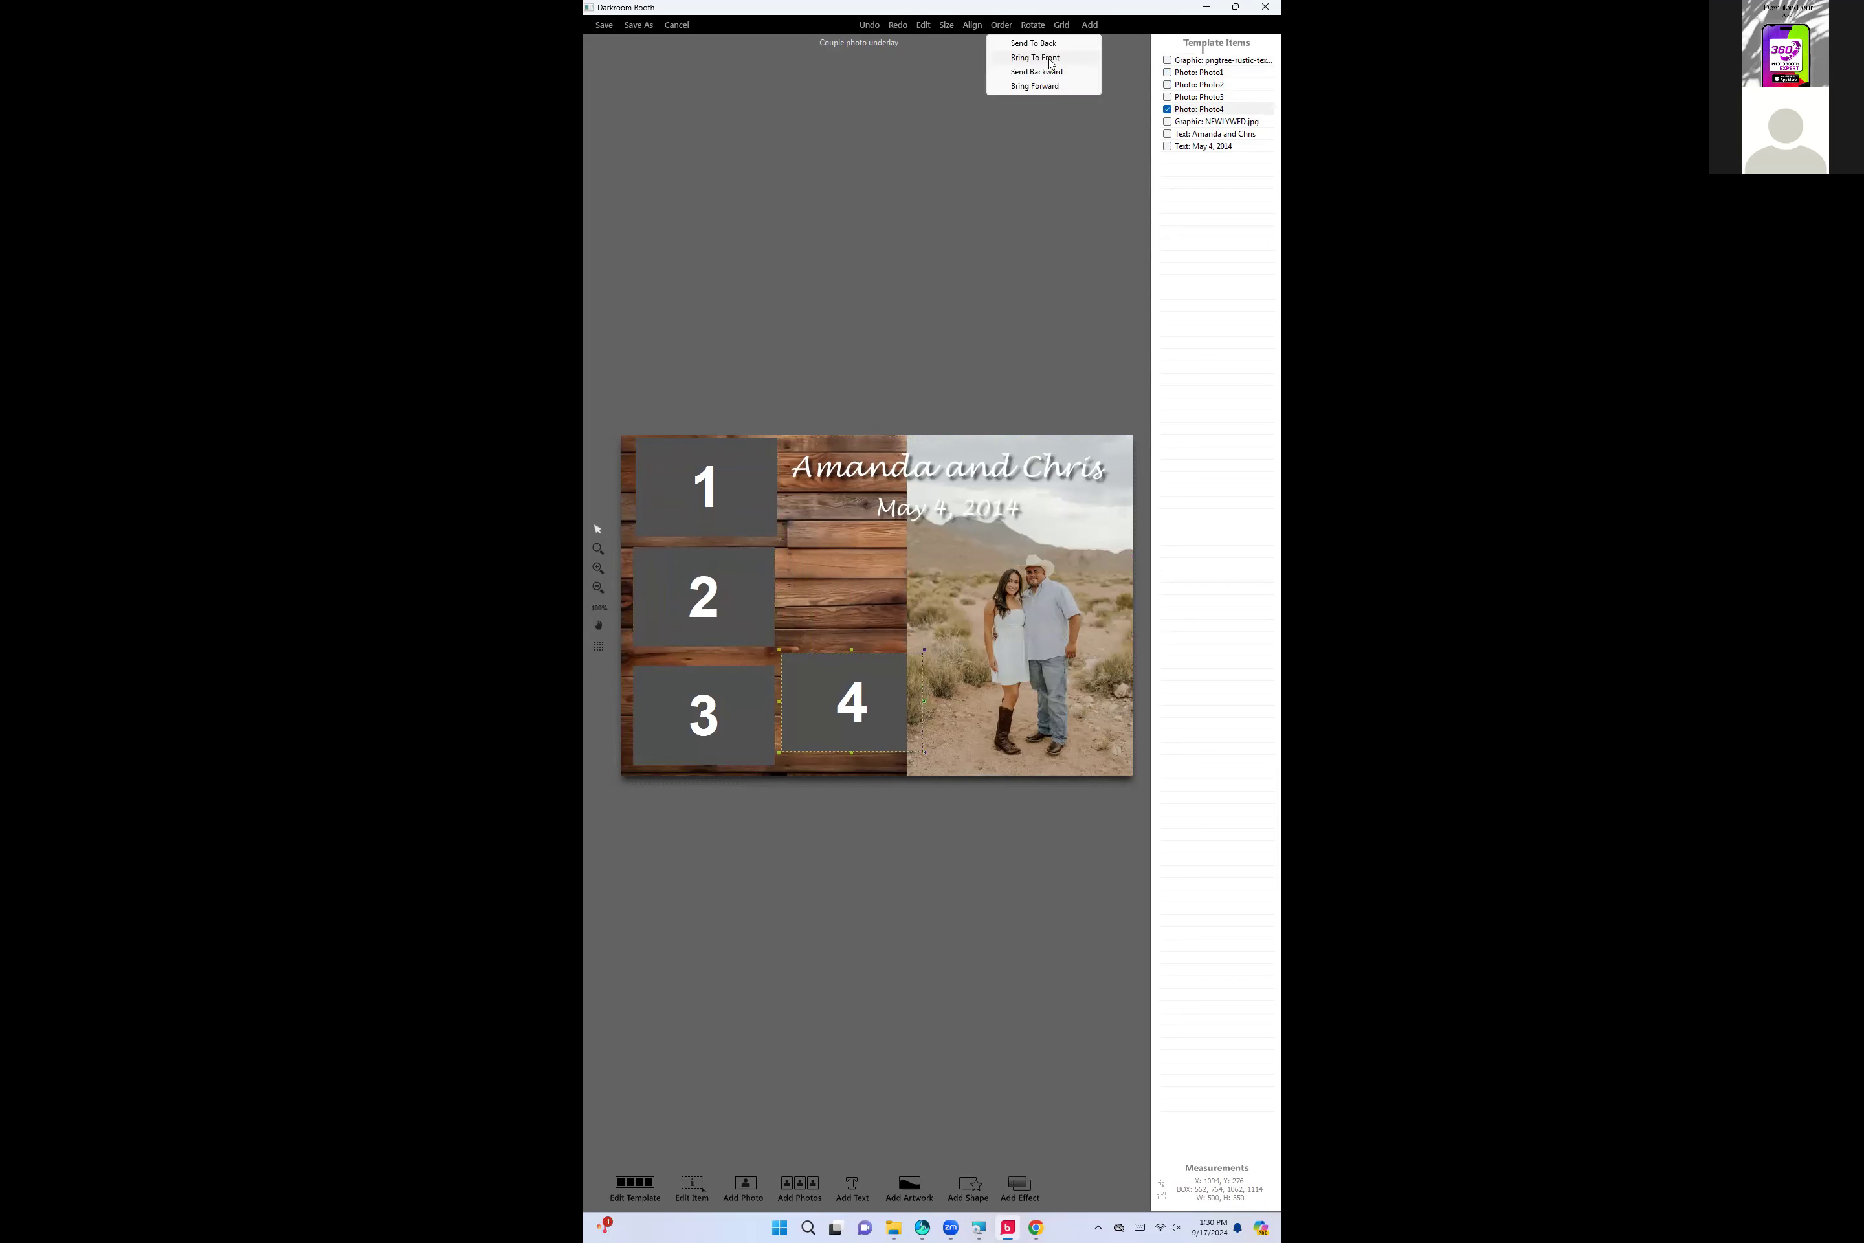
pyautogui.click(1051, 58)
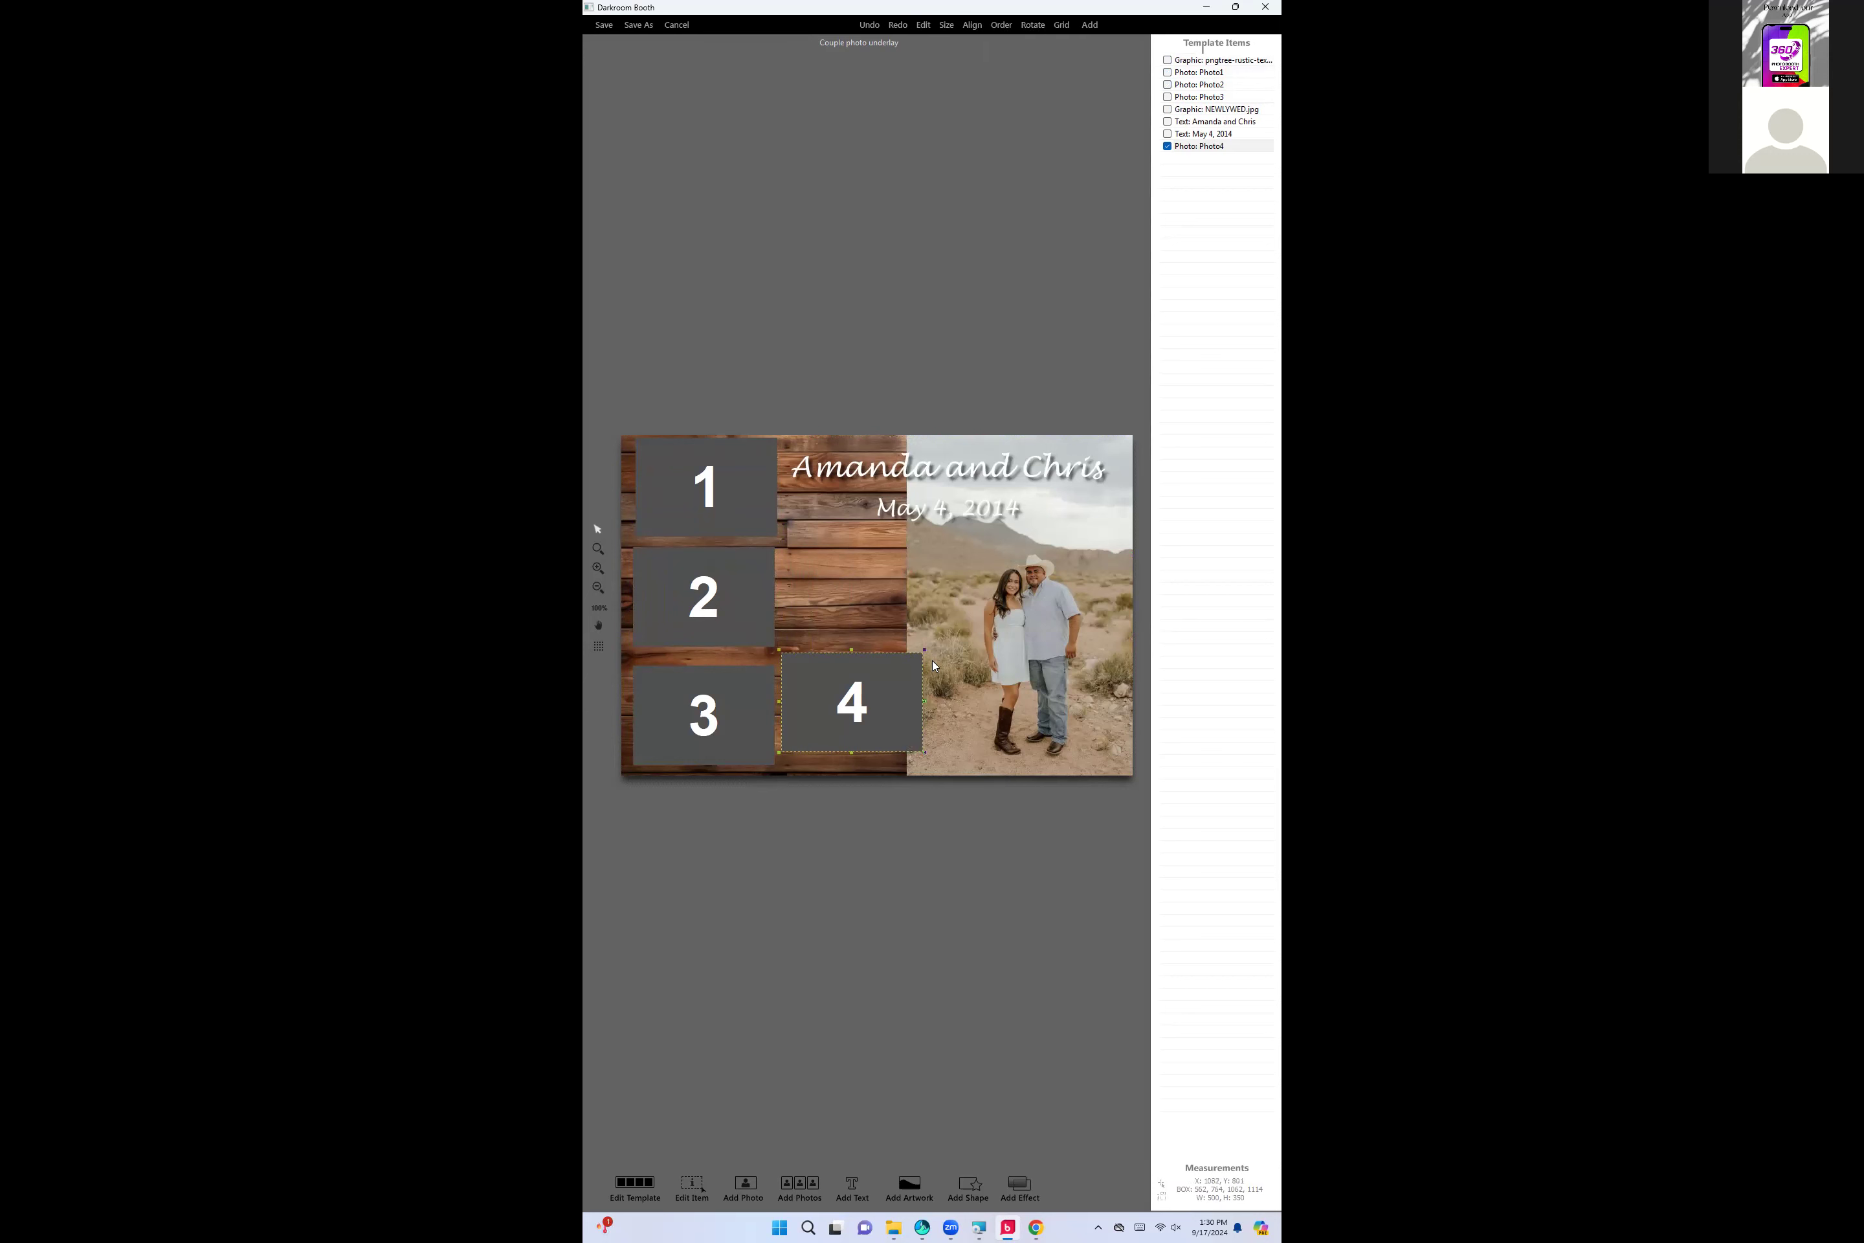
pyautogui.moveTo(922, 651); pyautogui.dragTo(932, 568)
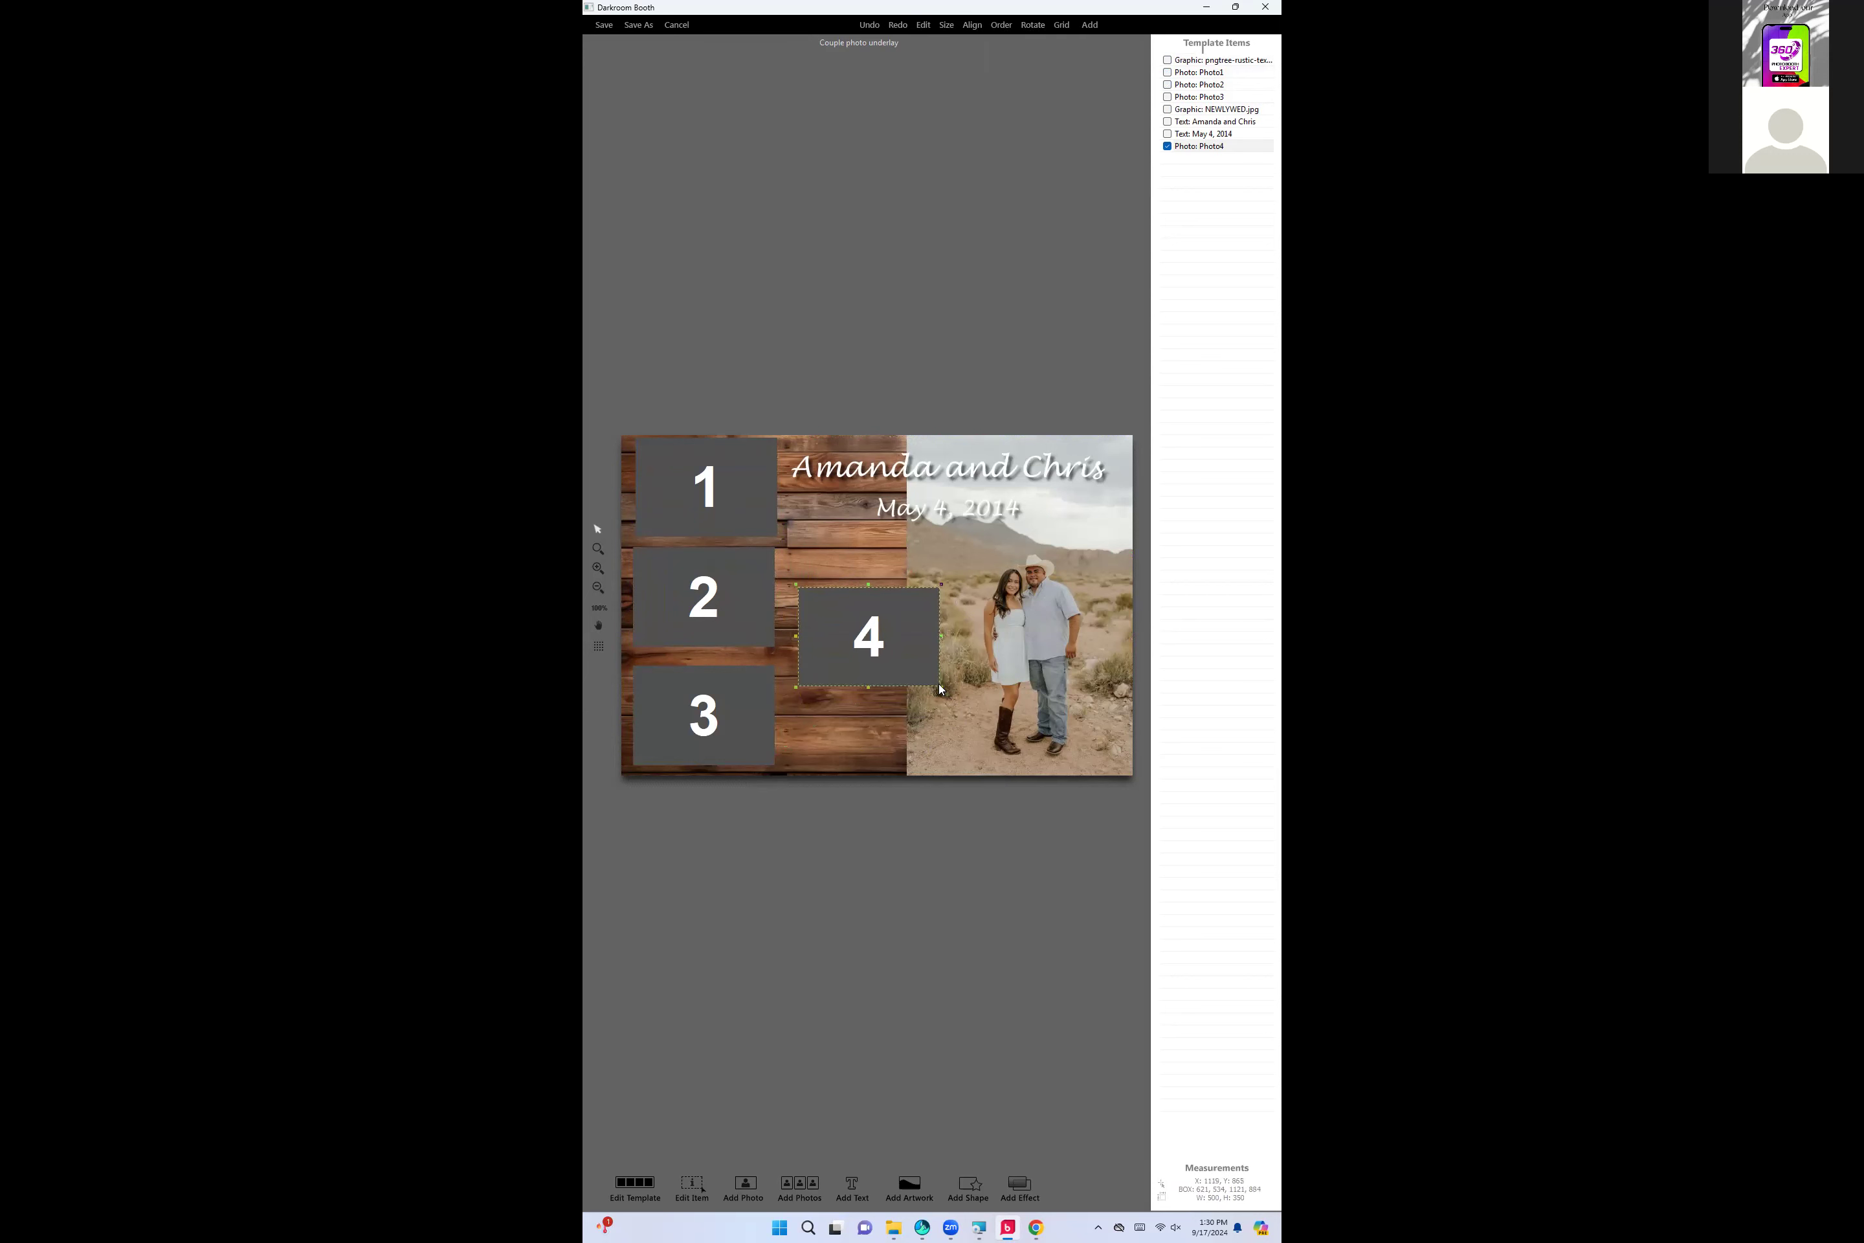
pyautogui.moveTo(971, 724); pyautogui.dragTo(975, 728)
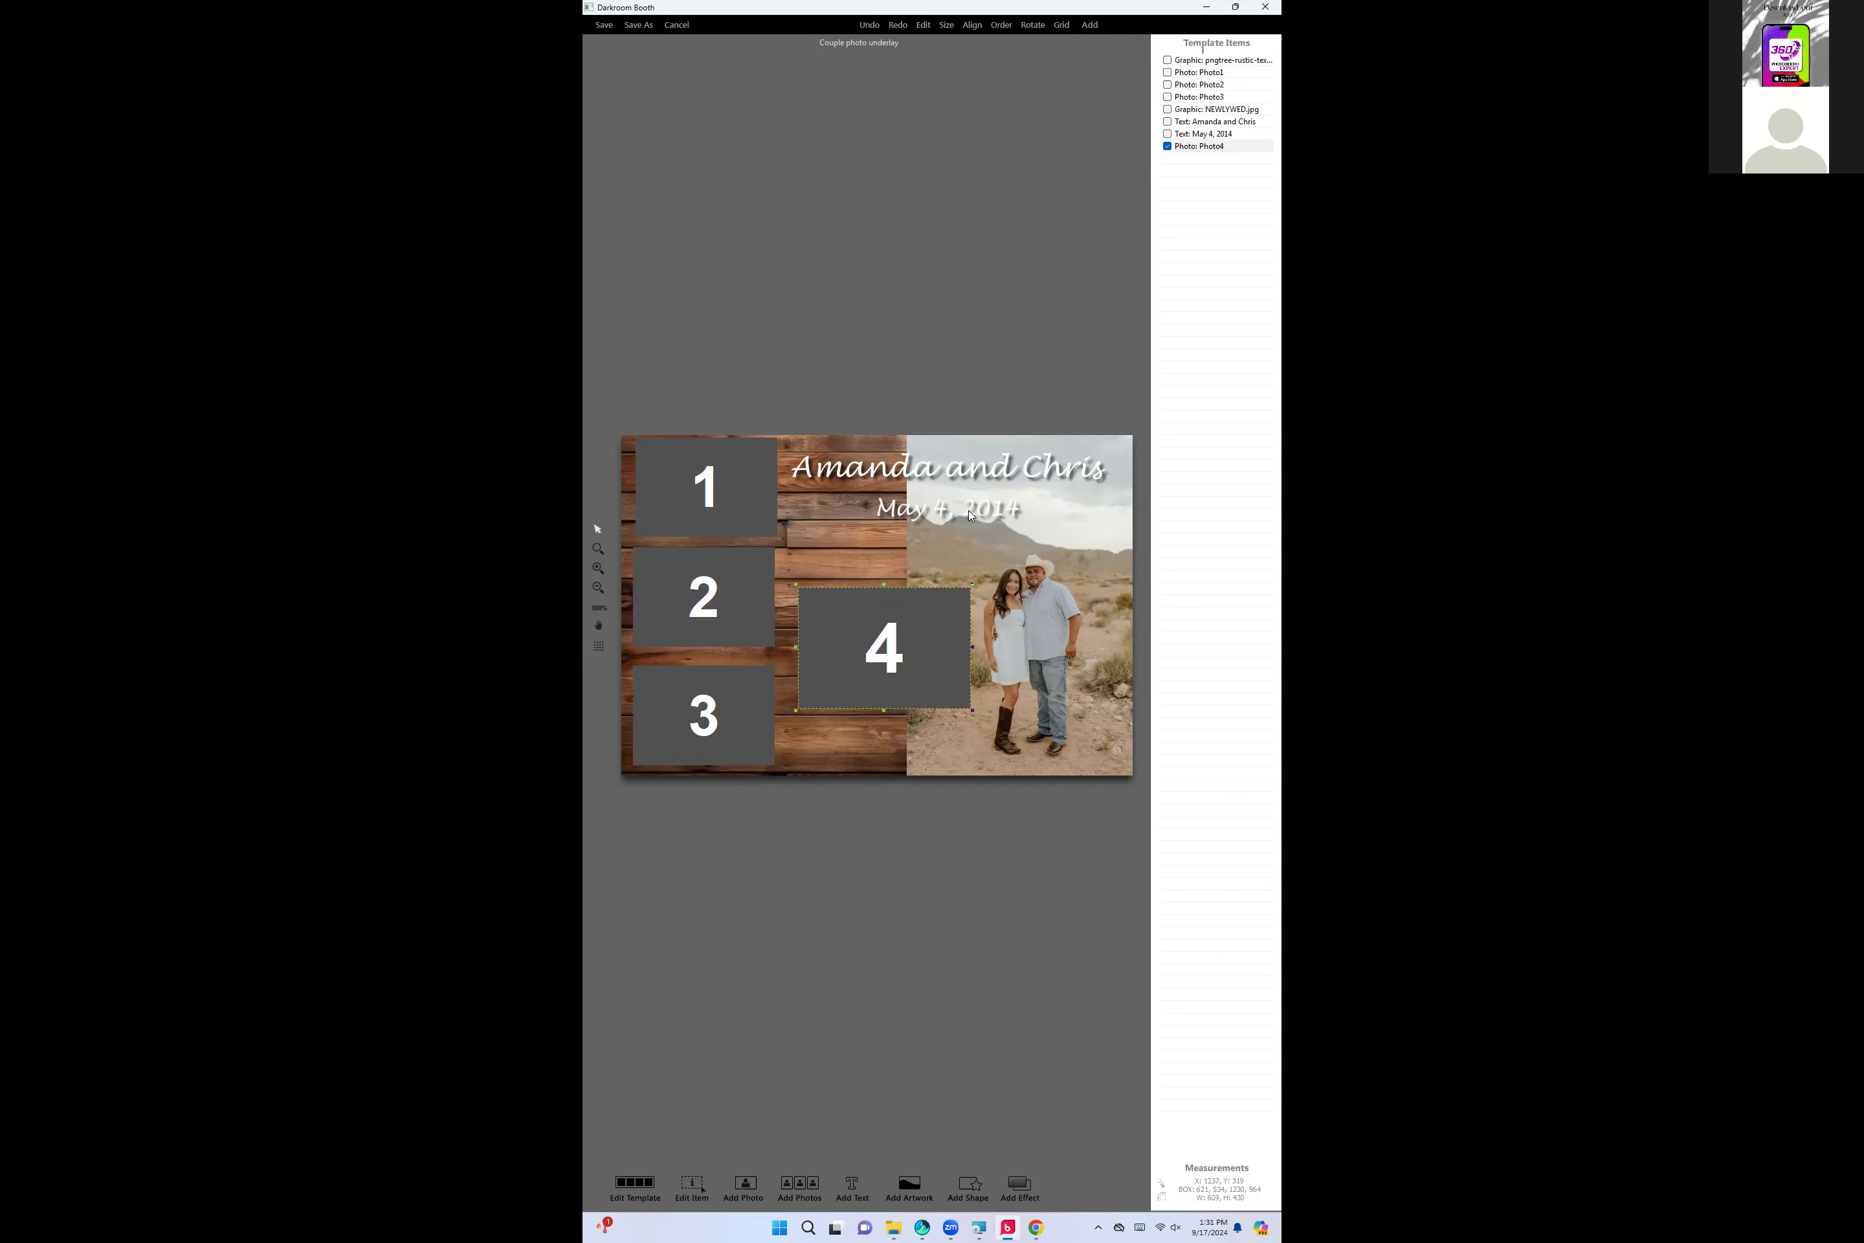
# Nudge the names title up, cancel its Text Object dialog, and nudge photo slot 2 down
pyautogui.moveTo(969, 514)
pyautogui.mouseDown()
pyautogui.moveTo(965, 544)
pyautogui.moveTo(972, 492)
pyautogui.mouseUp()
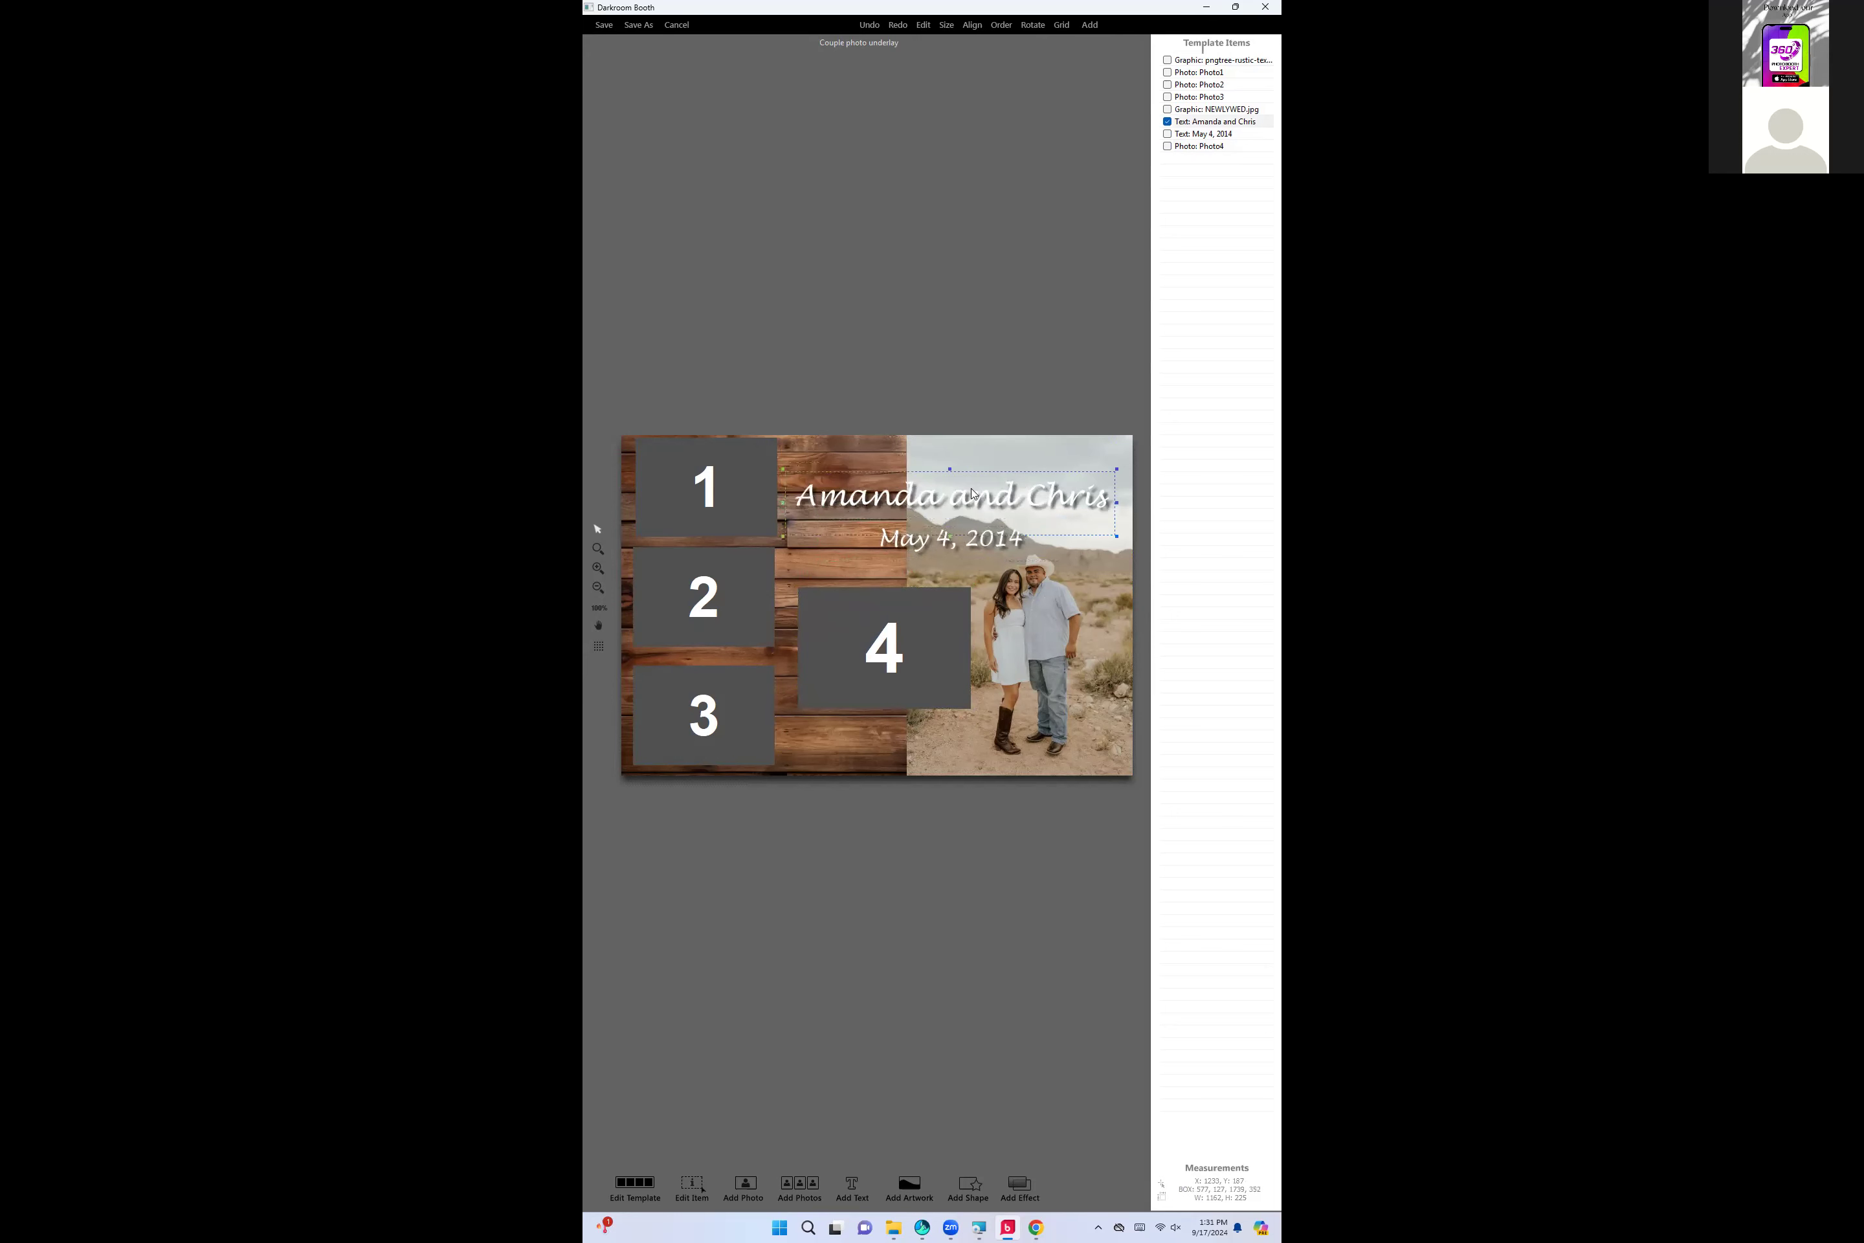
pyautogui.press('Up')
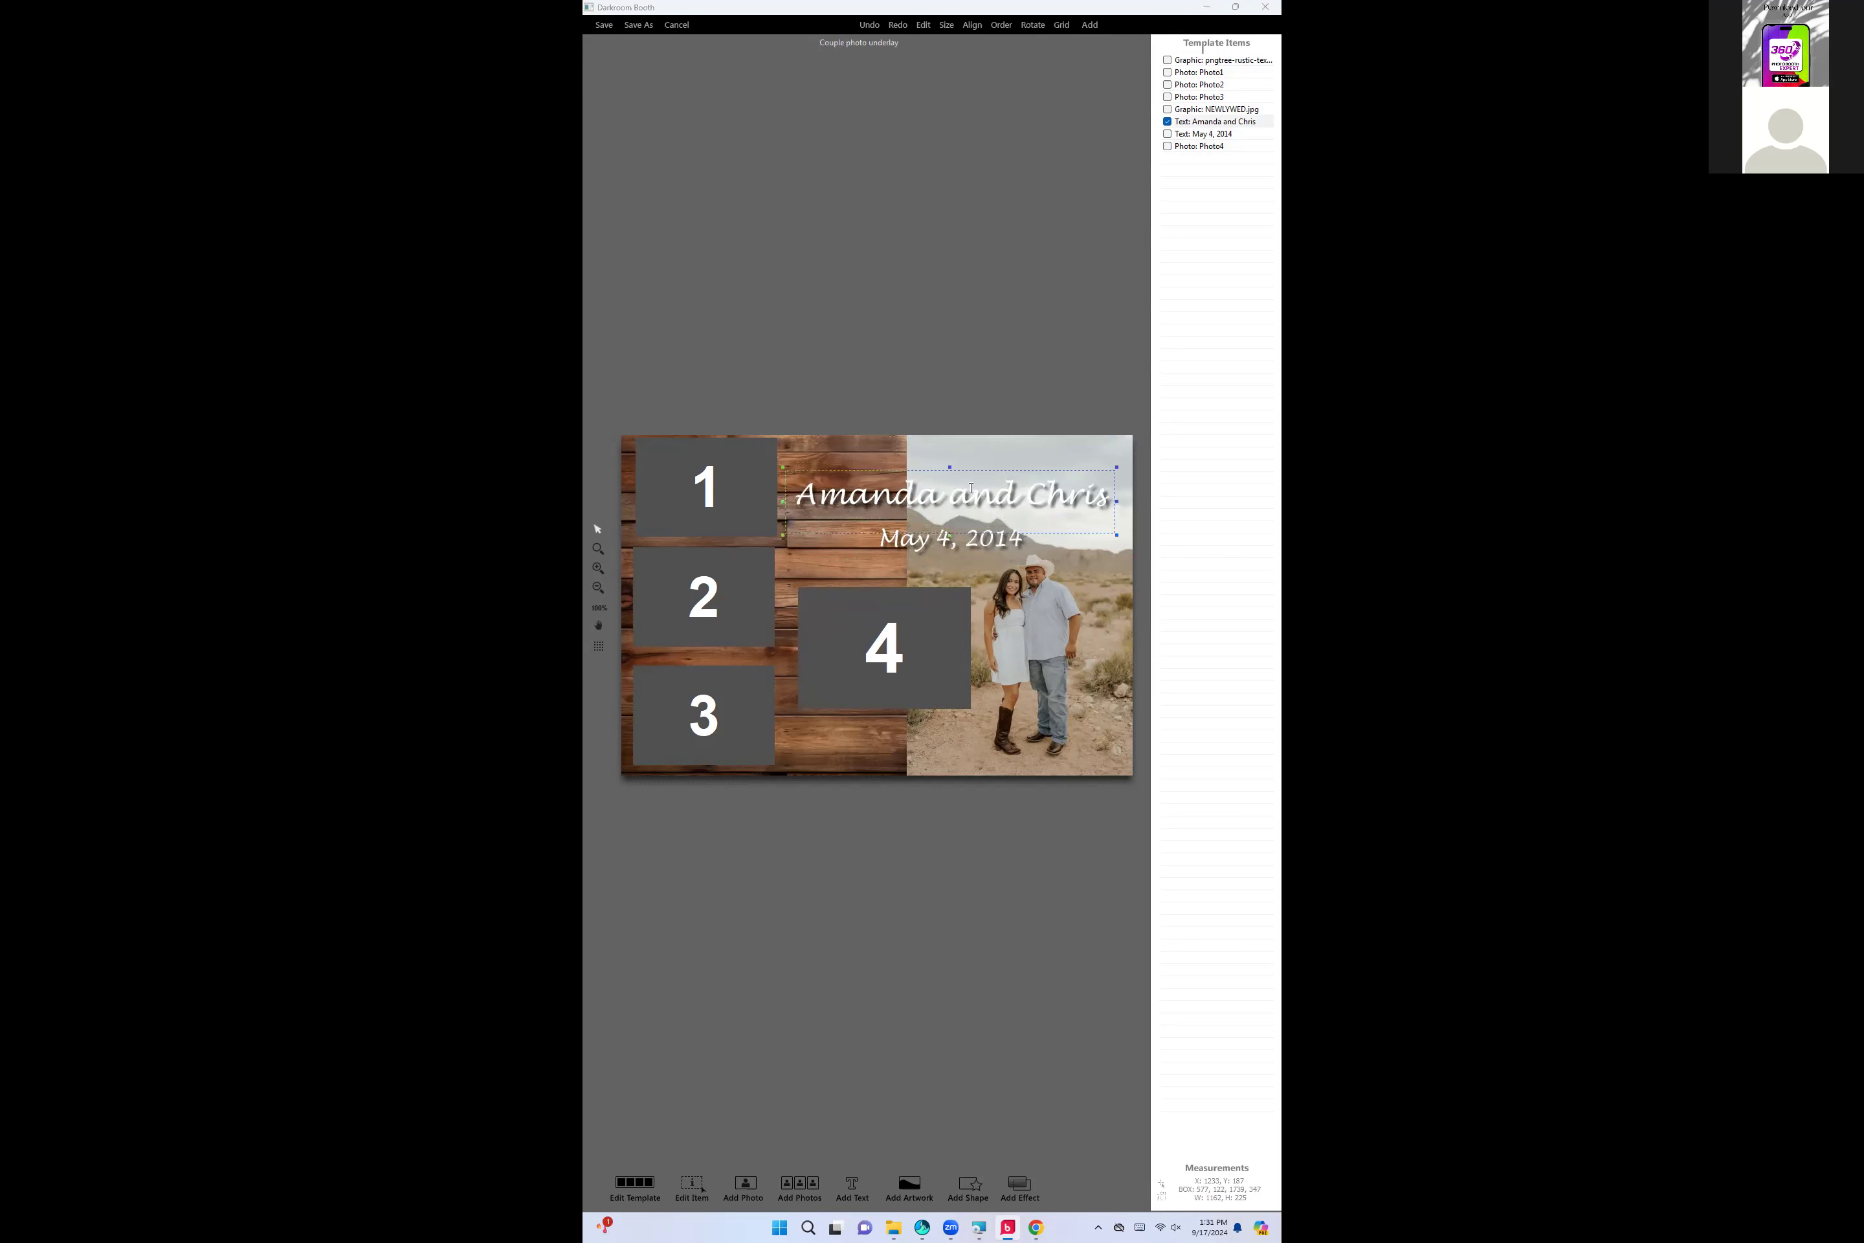
pyautogui.doubleClick(972, 494)
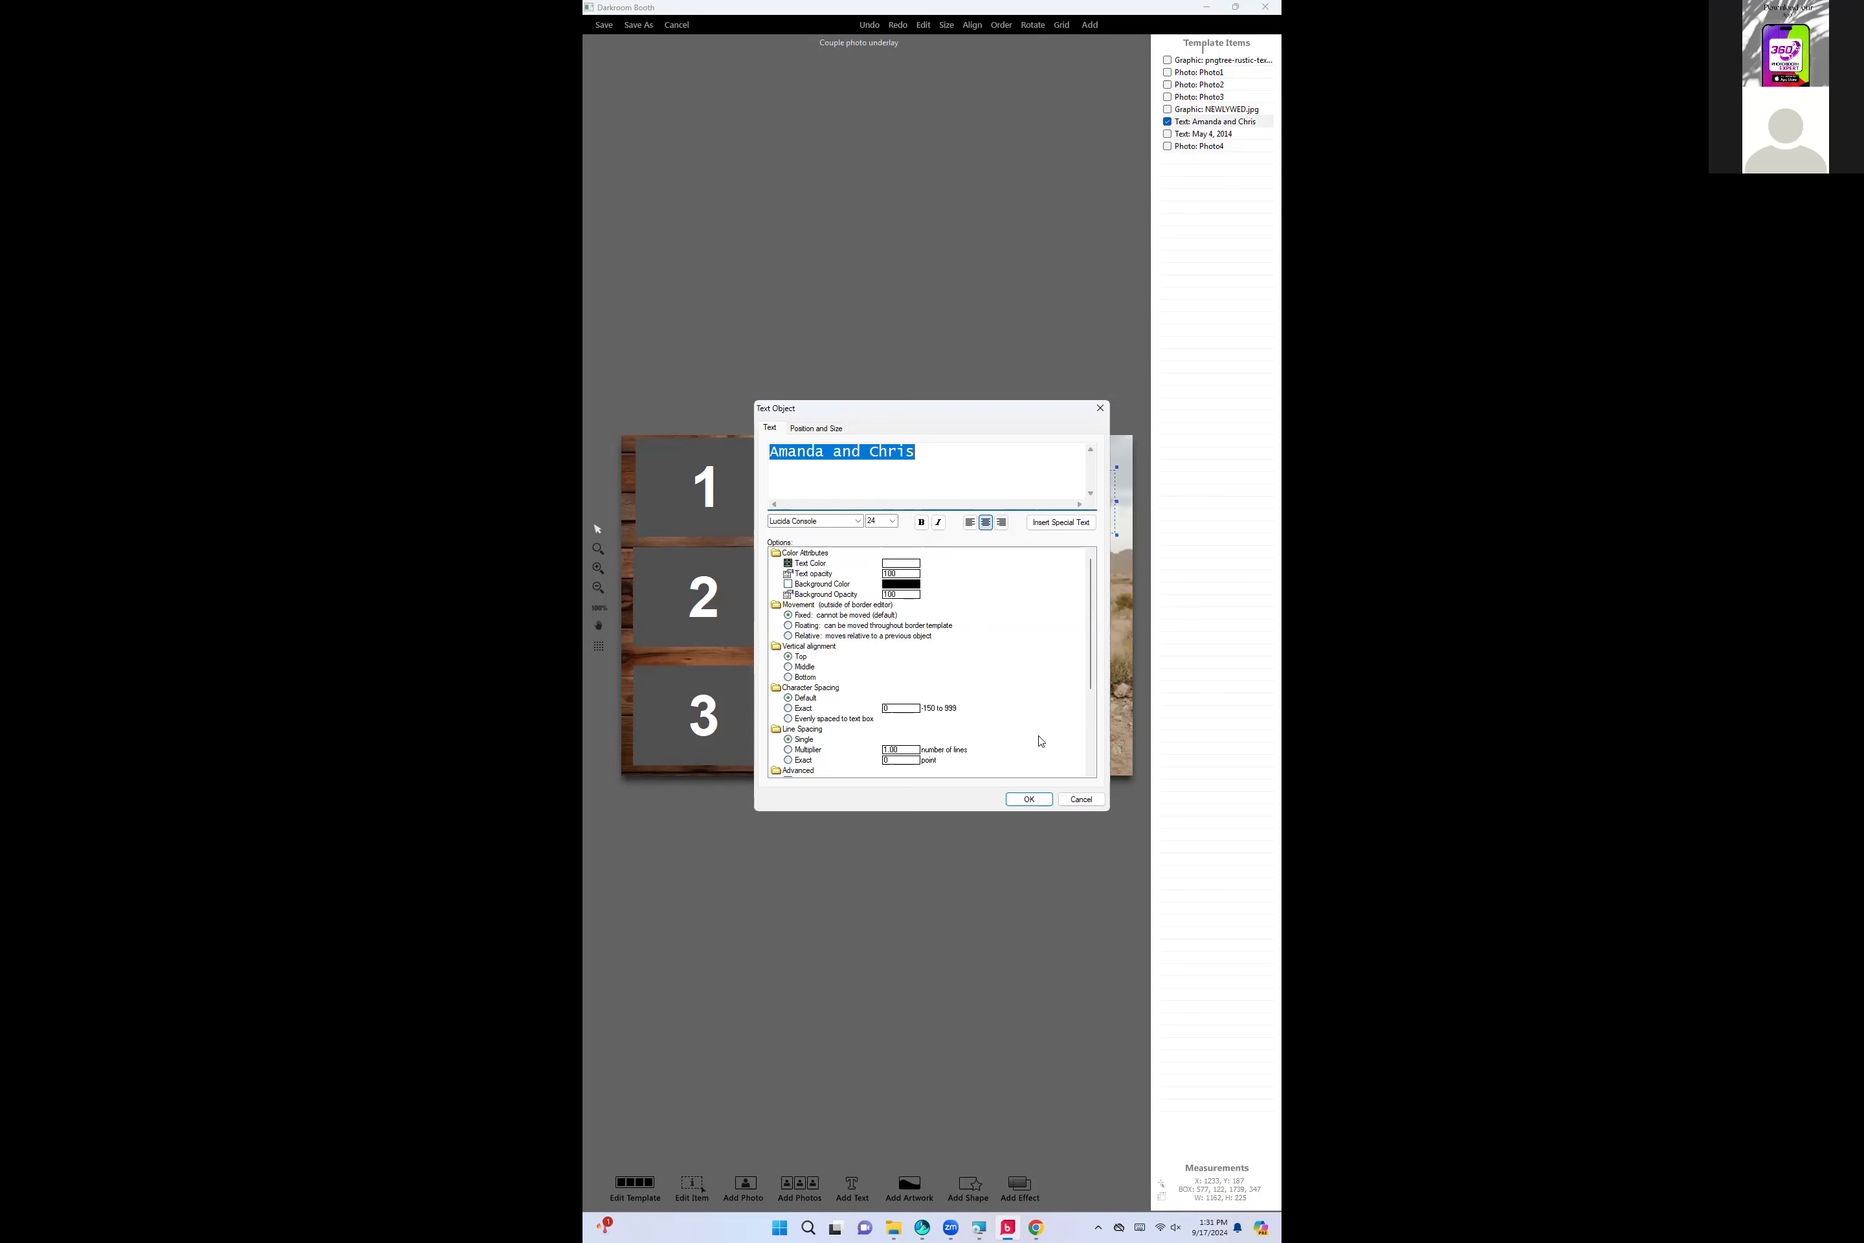
pyautogui.click(1081, 799)
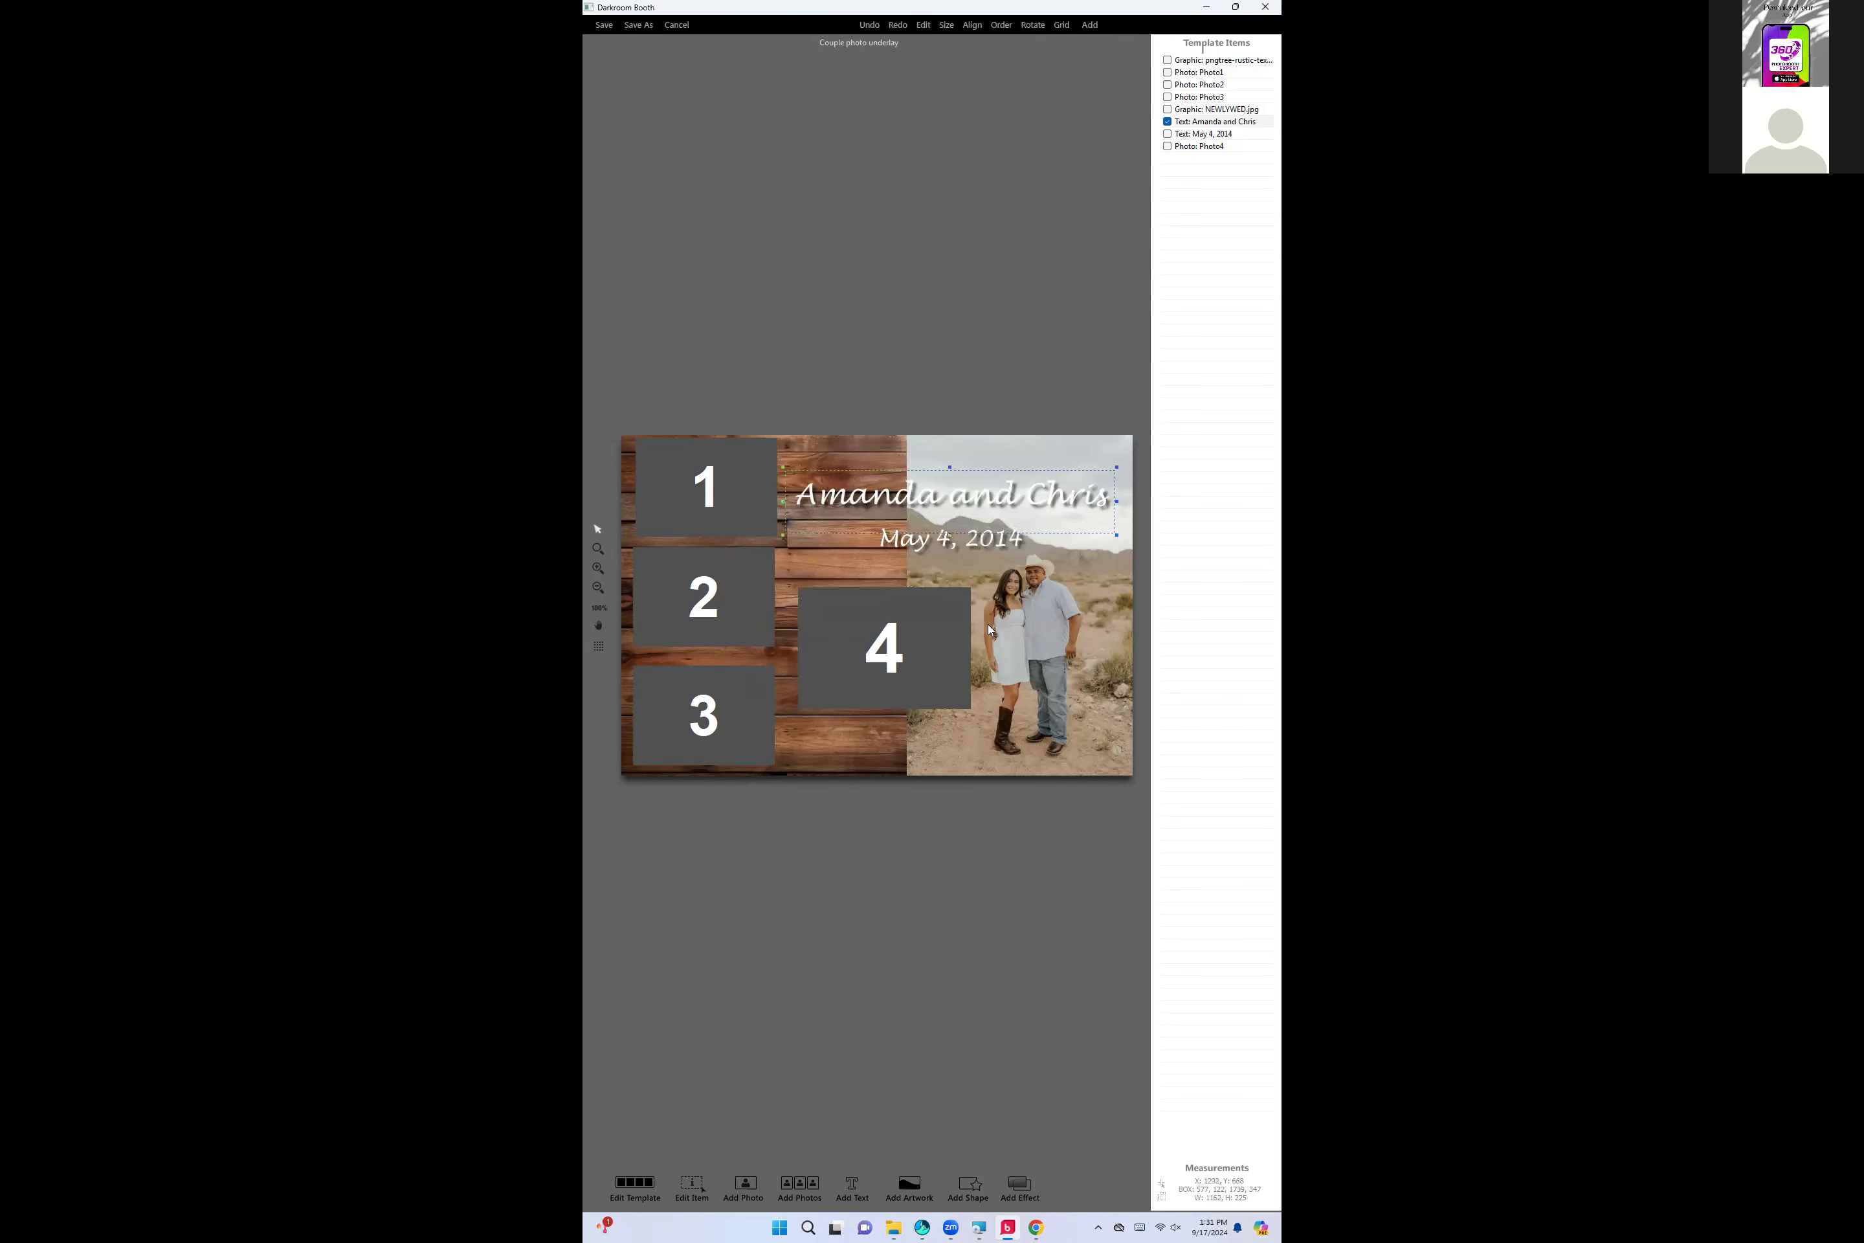
pyautogui.click(723, 614)
pyautogui.press('Down')
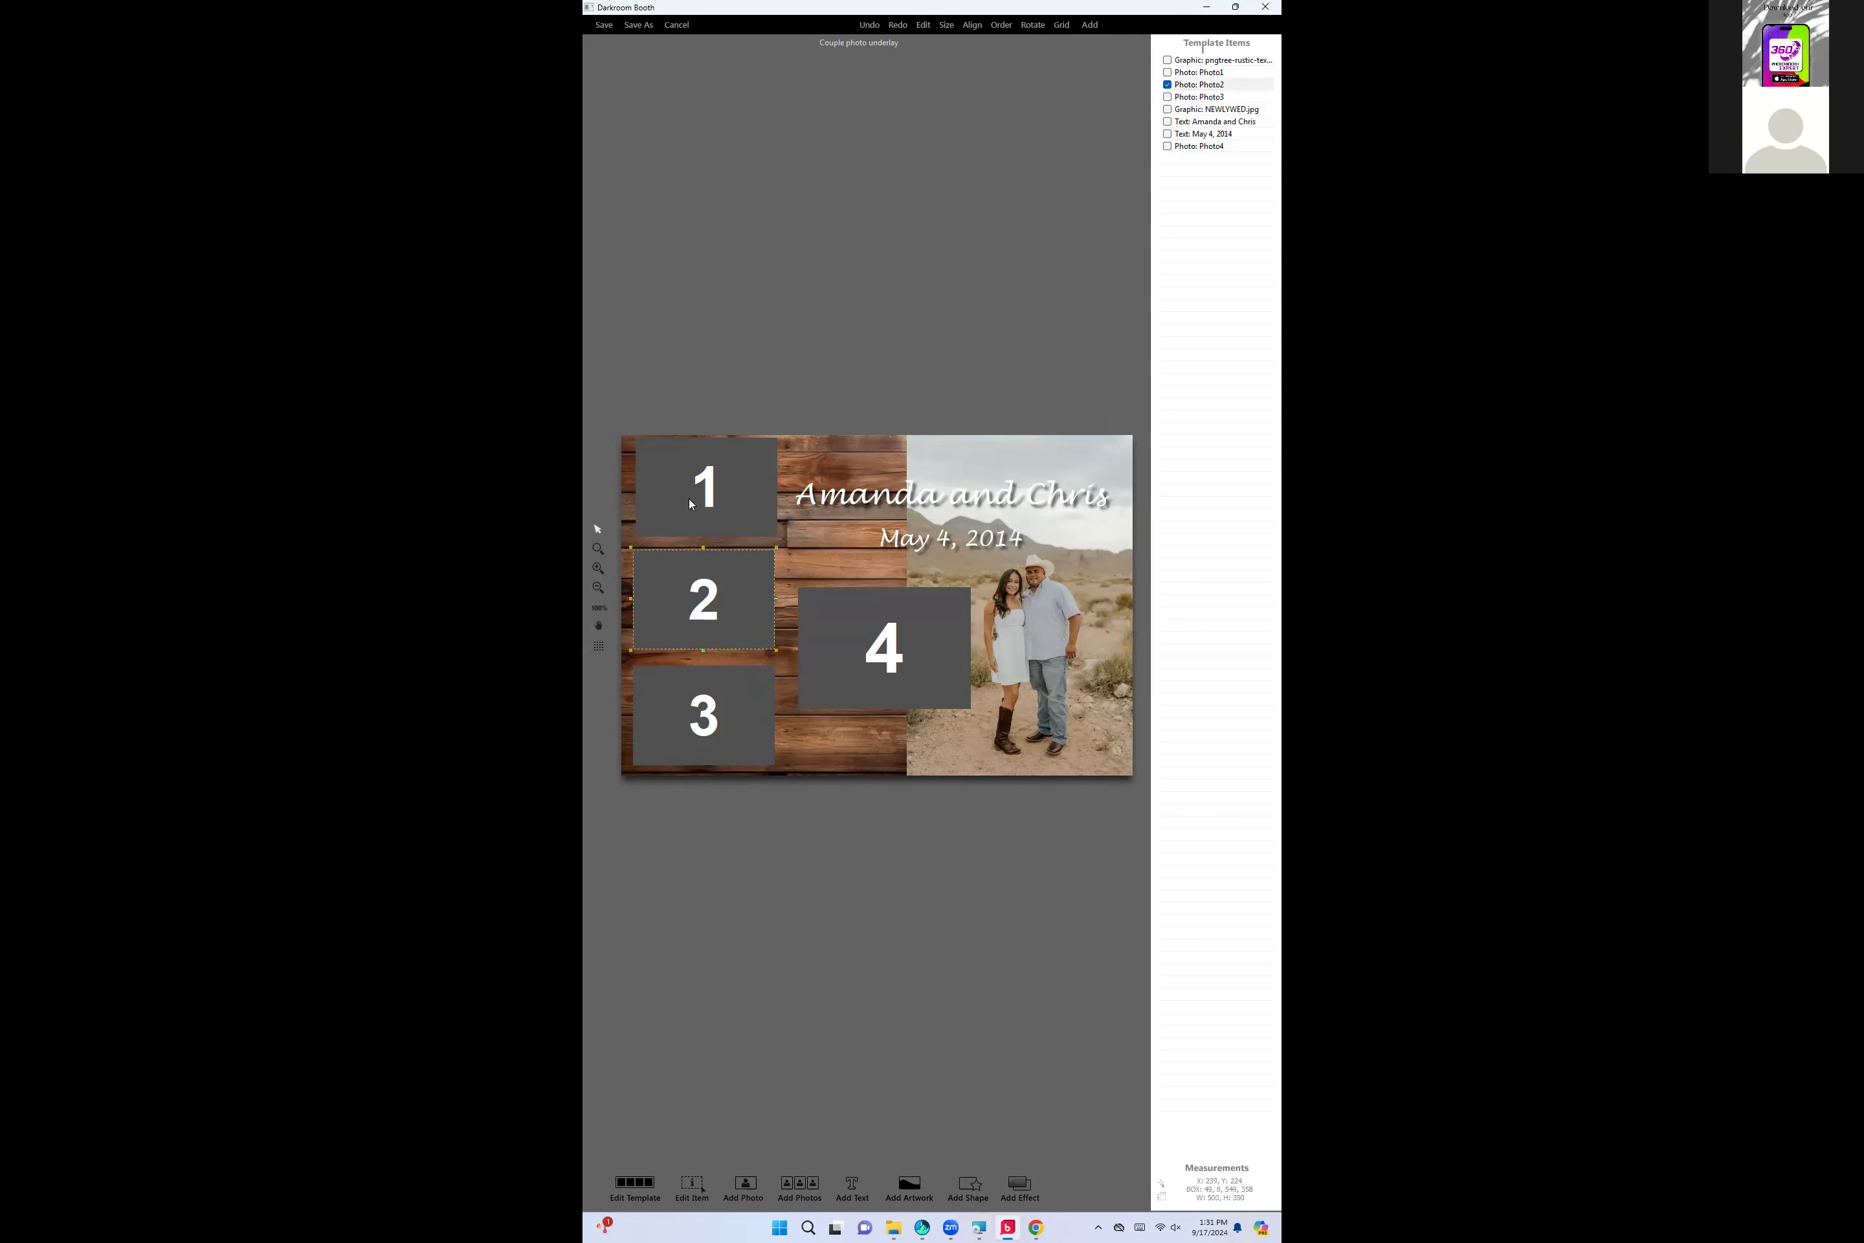
# Give photo slot 1 a frame of size 5 and nudge it down and left
pyautogui.doubleClick(691, 503)
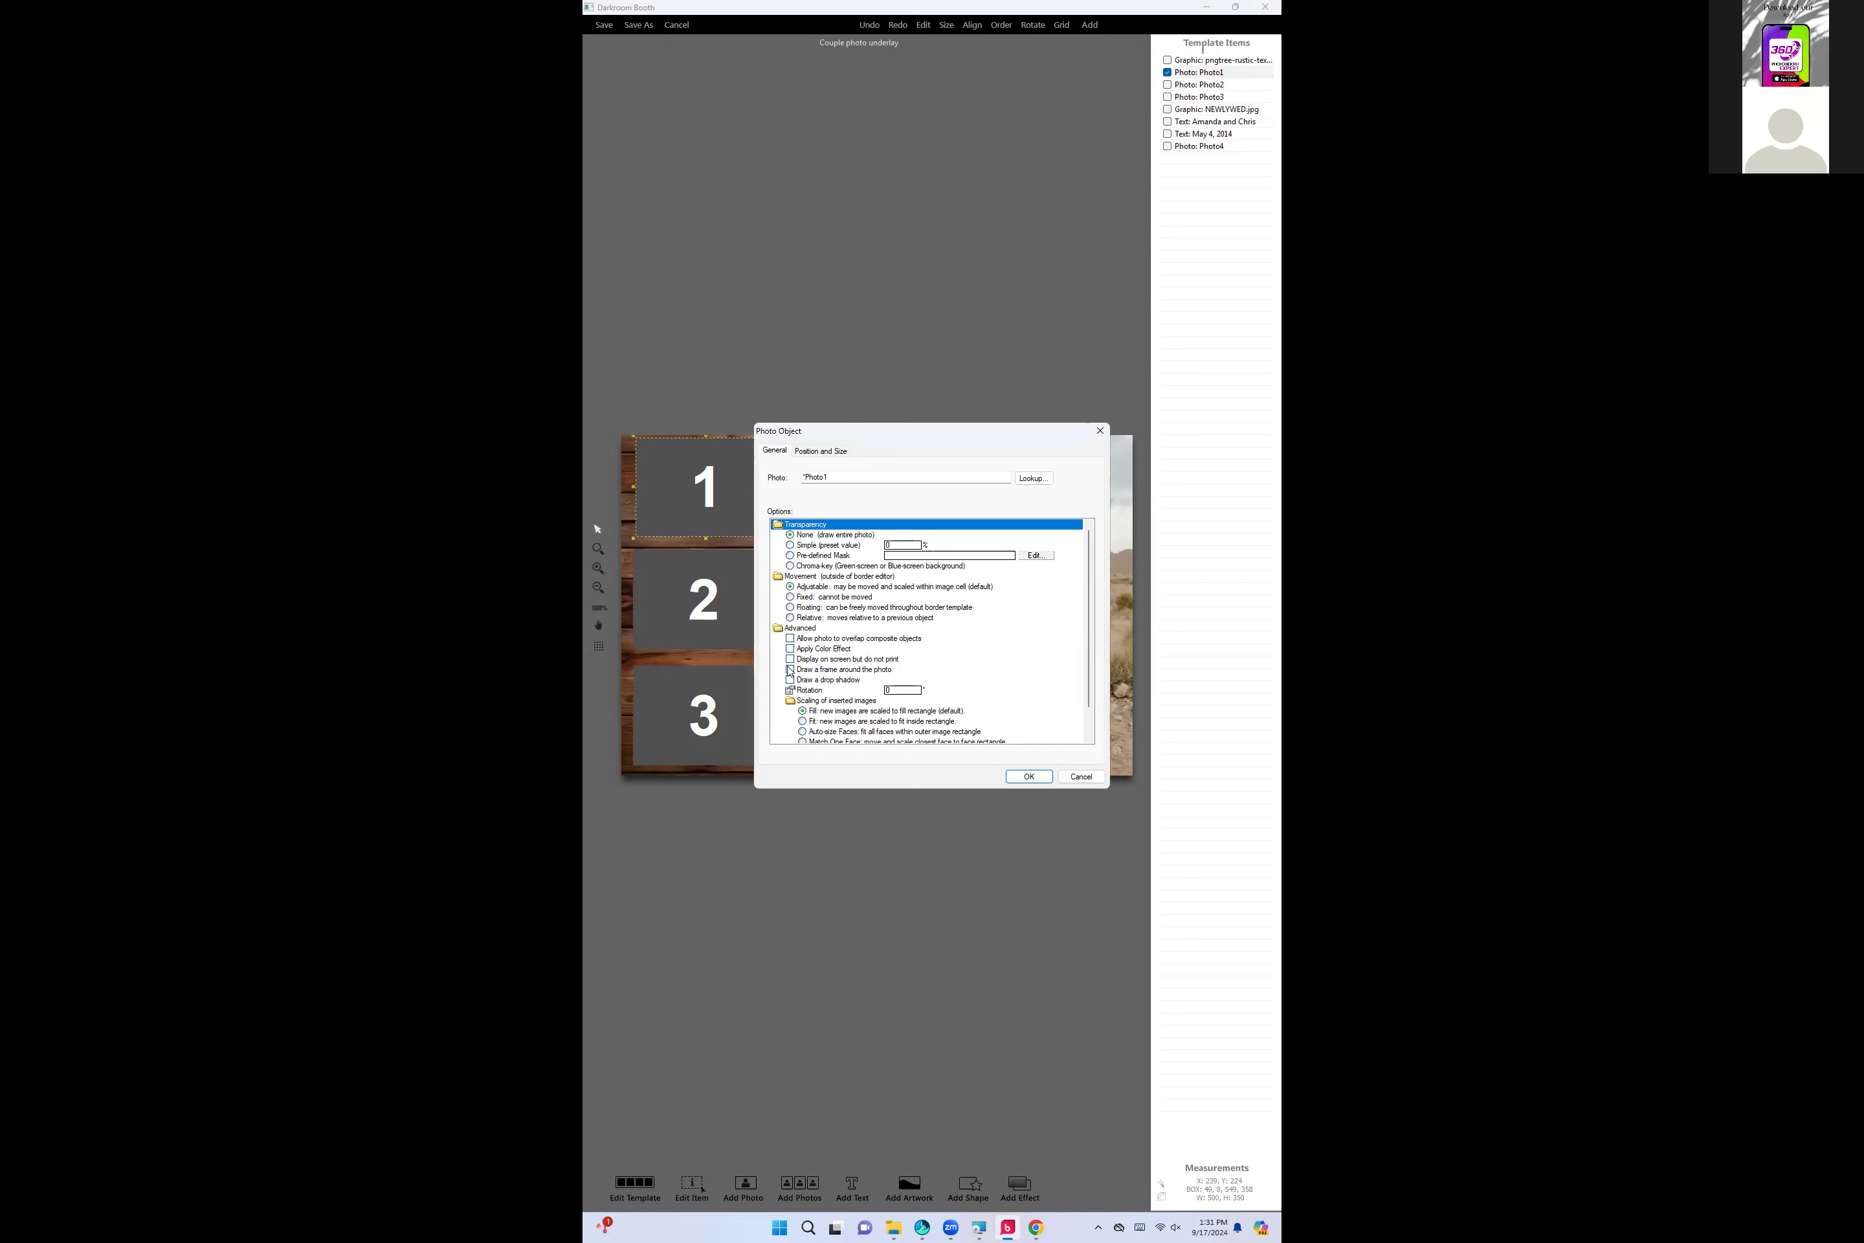
pyautogui.click(790, 669)
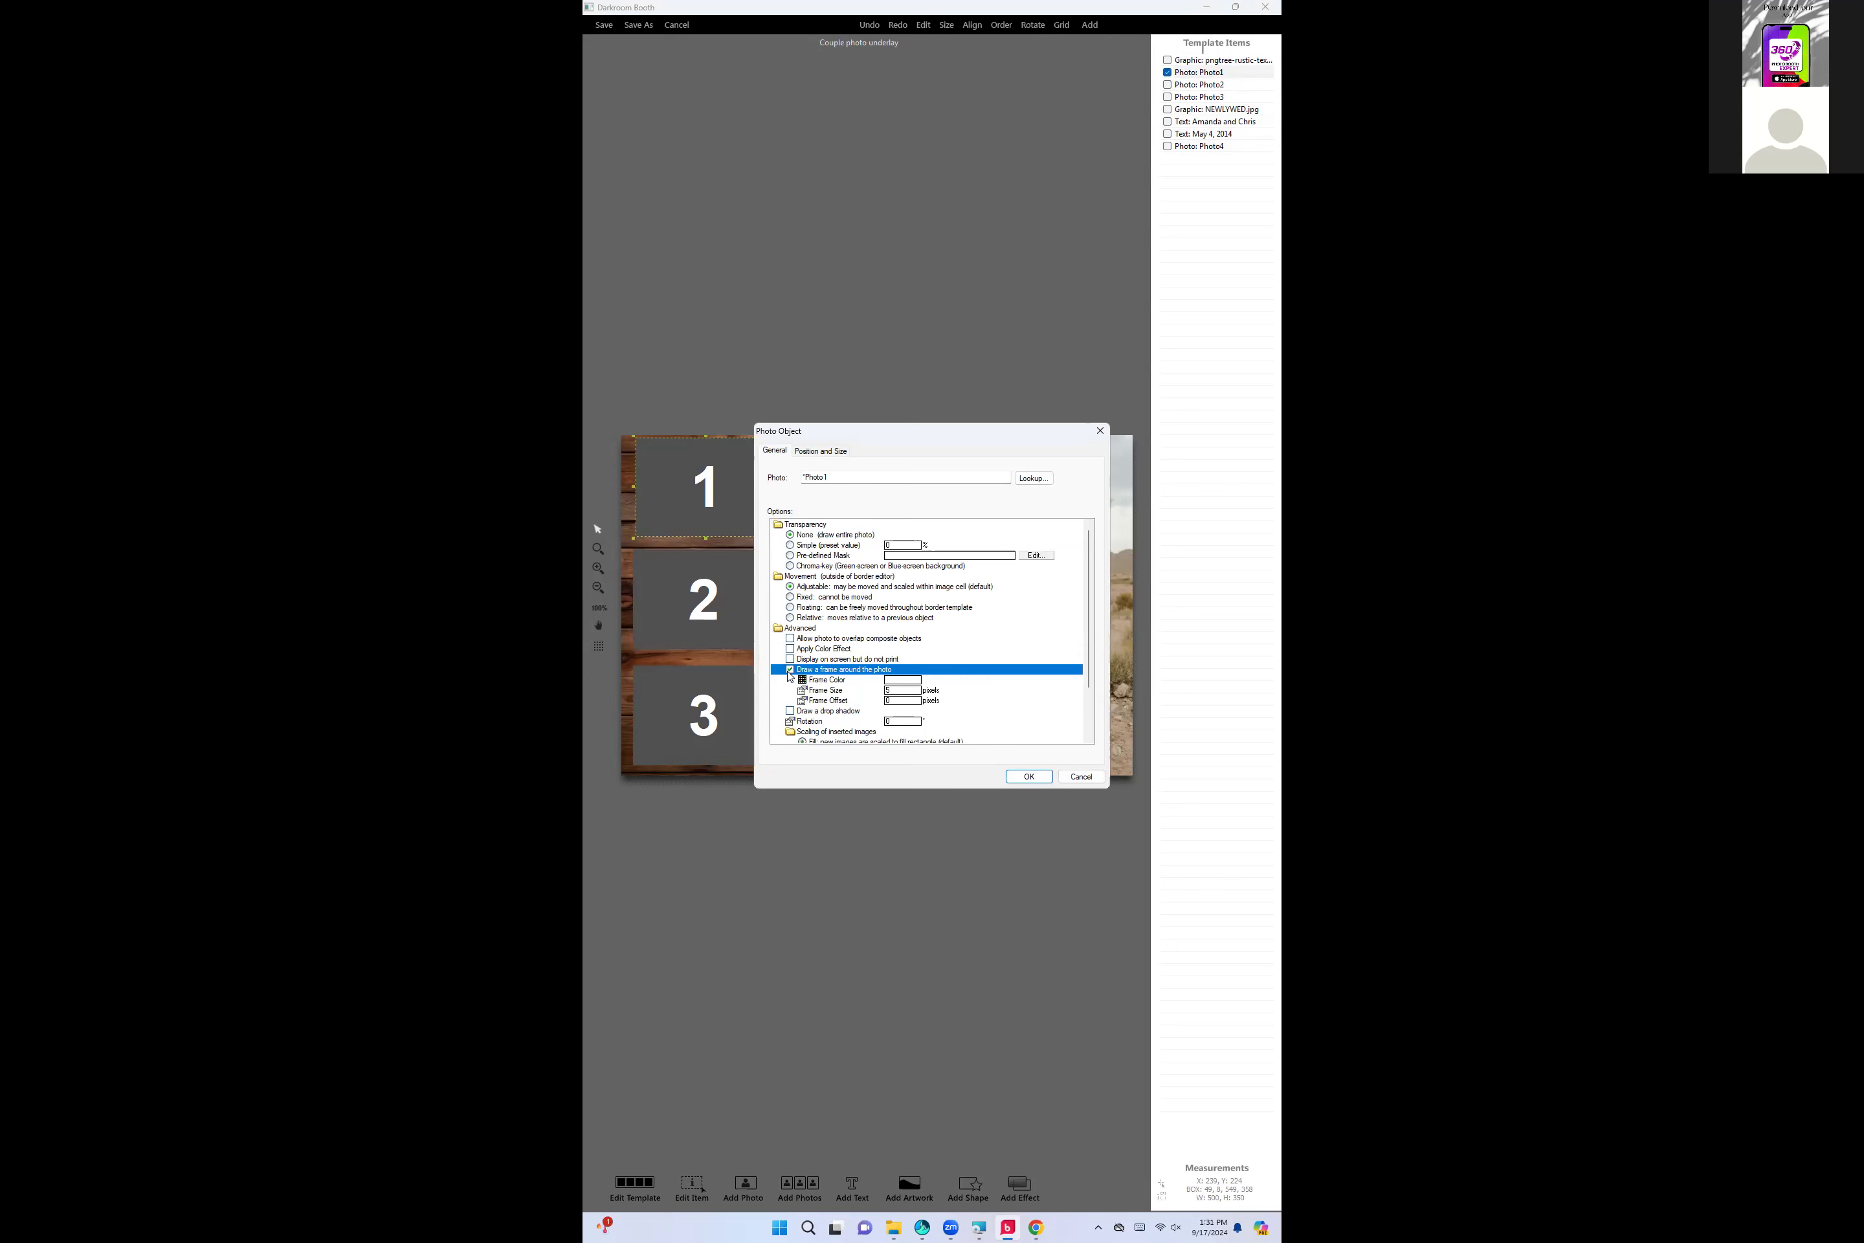
pyautogui.click(889, 688)
pyautogui.write('5')
pyautogui.click(1029, 776)
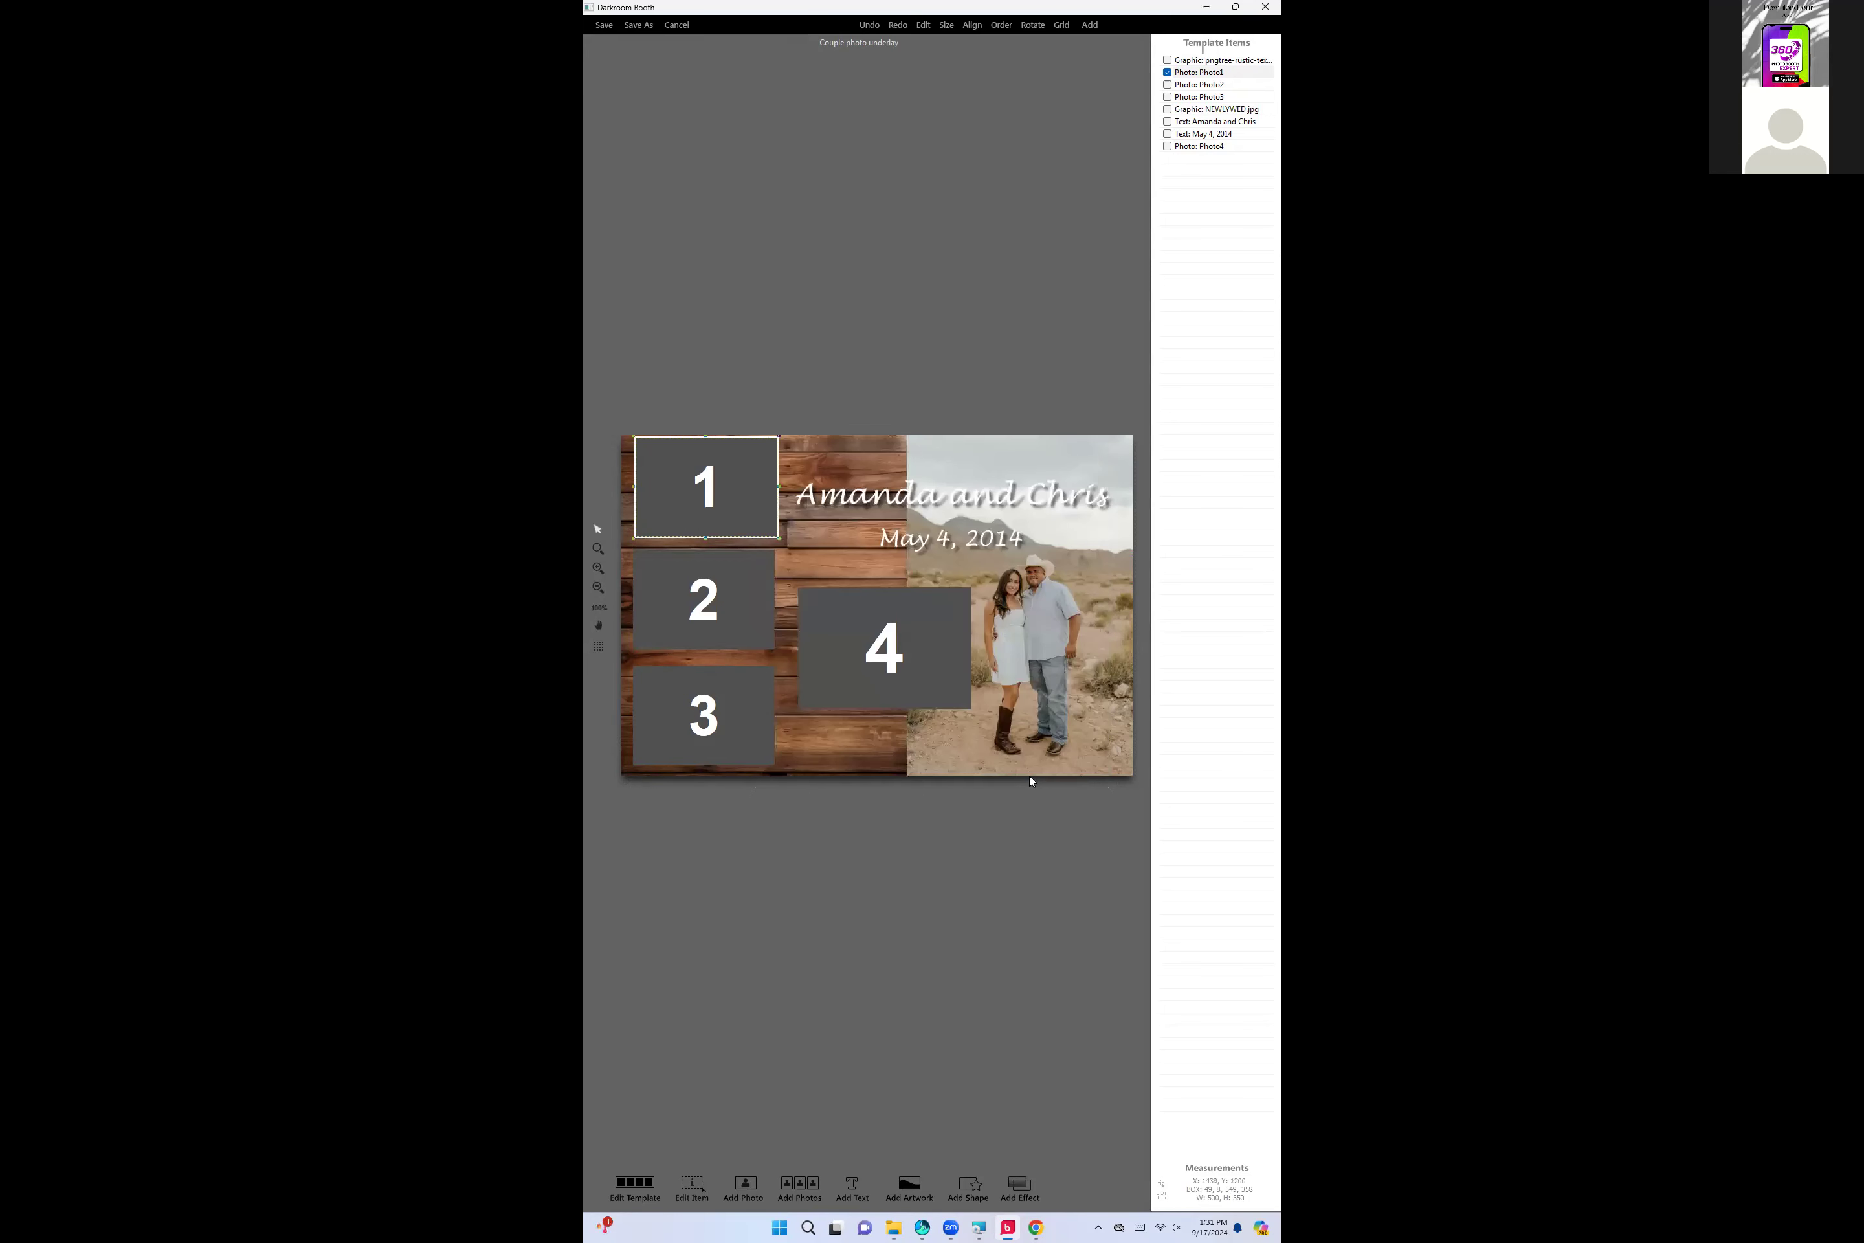
pyautogui.press('Down')
pyautogui.press('Down')
pyautogui.press('Down')
pyautogui.press('Down')
pyautogui.press('Down')
pyautogui.press('Down')
pyautogui.press('Down')
pyautogui.press('Down')
pyautogui.press('Down')
pyautogui.press('Down')
pyautogui.press('Down')
pyautogui.press('Down')
pyautogui.press('Down')
pyautogui.press('Down')
pyautogui.press('Down')
pyautogui.press('Down')
pyautogui.press('Down')
pyautogui.press('Down')
pyautogui.press('Down')
pyautogui.press('Down')
pyautogui.press('Down')
pyautogui.press('Down')
pyautogui.press('Down')
pyautogui.press('Down')
pyautogui.press('Down')
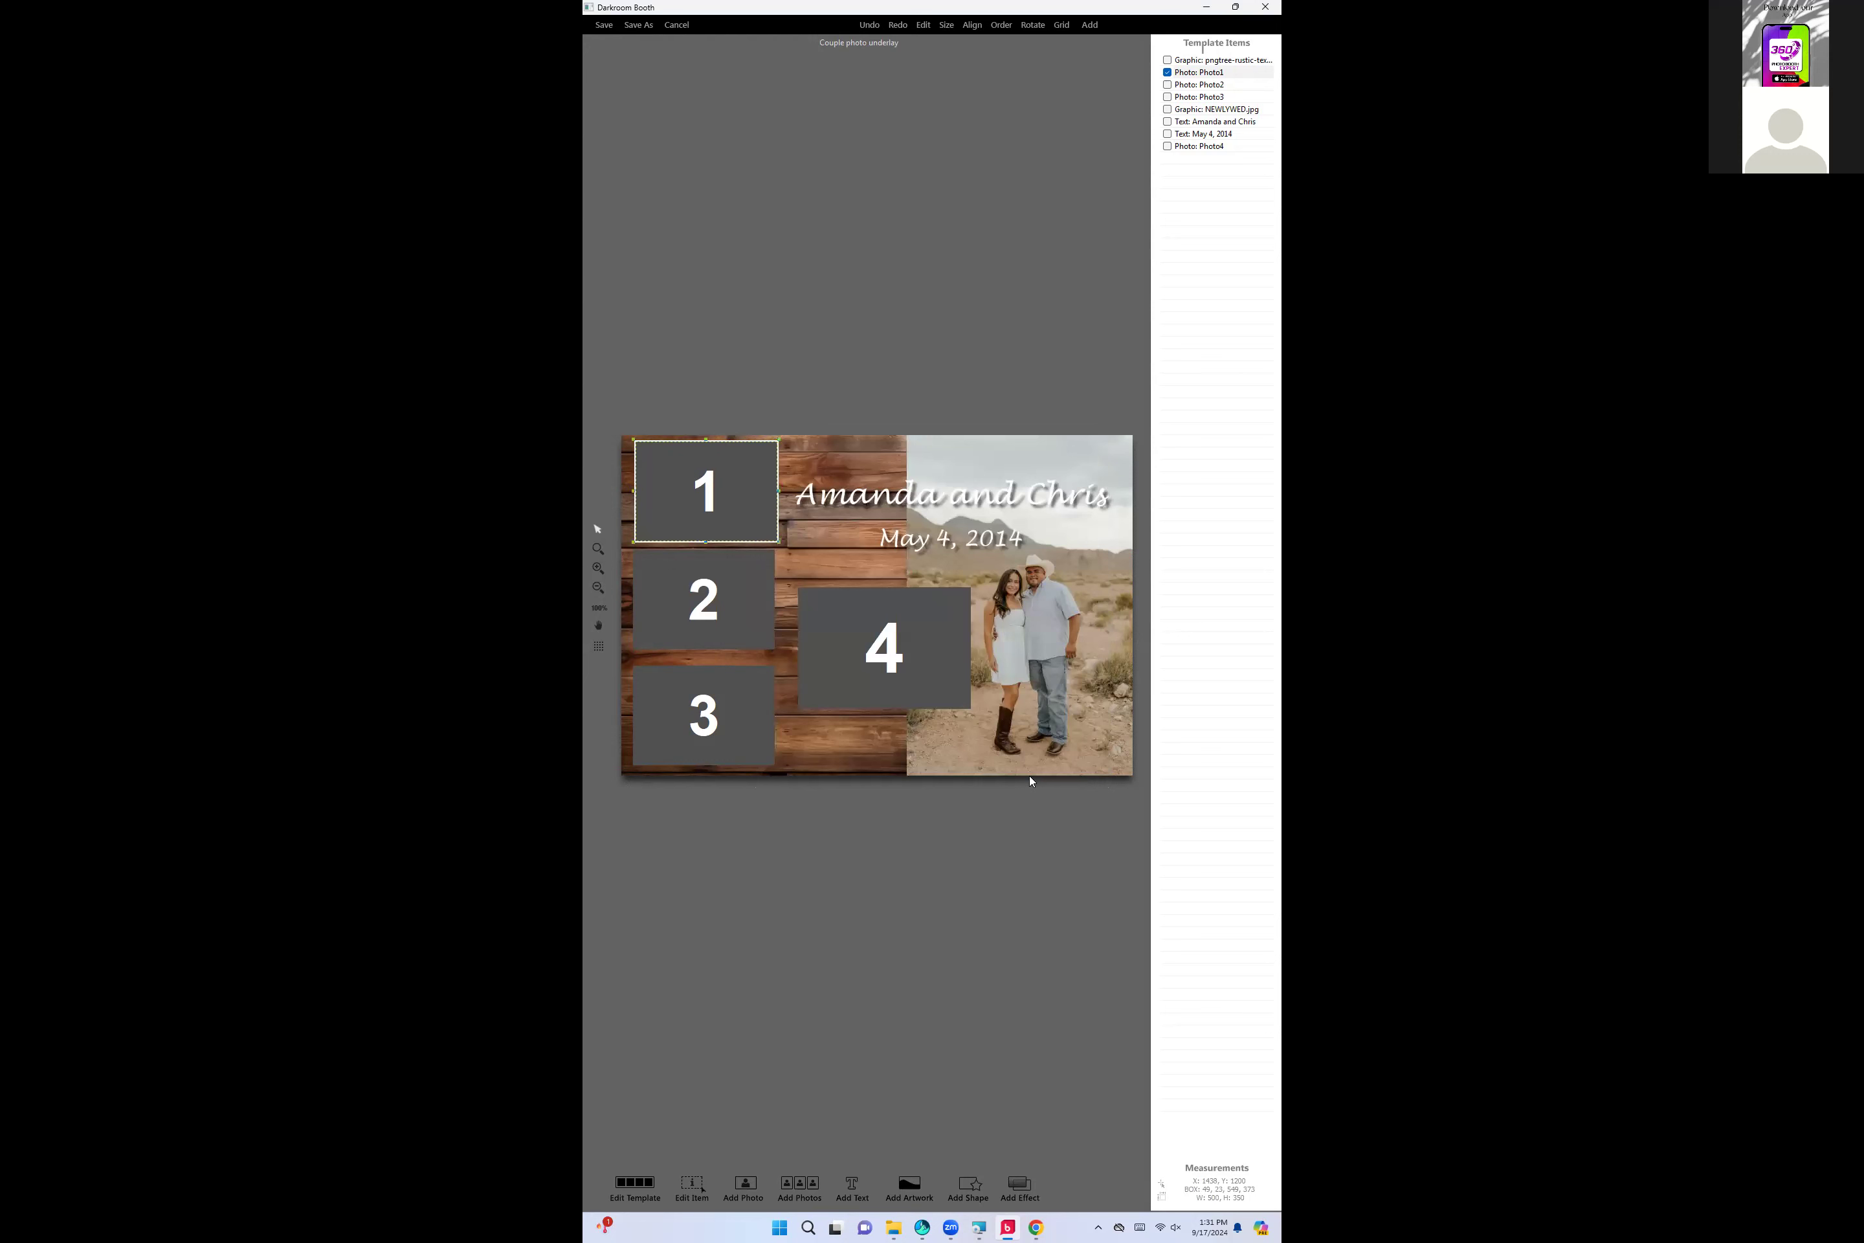
pyautogui.press('Left')
pyautogui.press('Left')
pyautogui.press('Left')
pyautogui.press('Left')
pyautogui.press('Left')
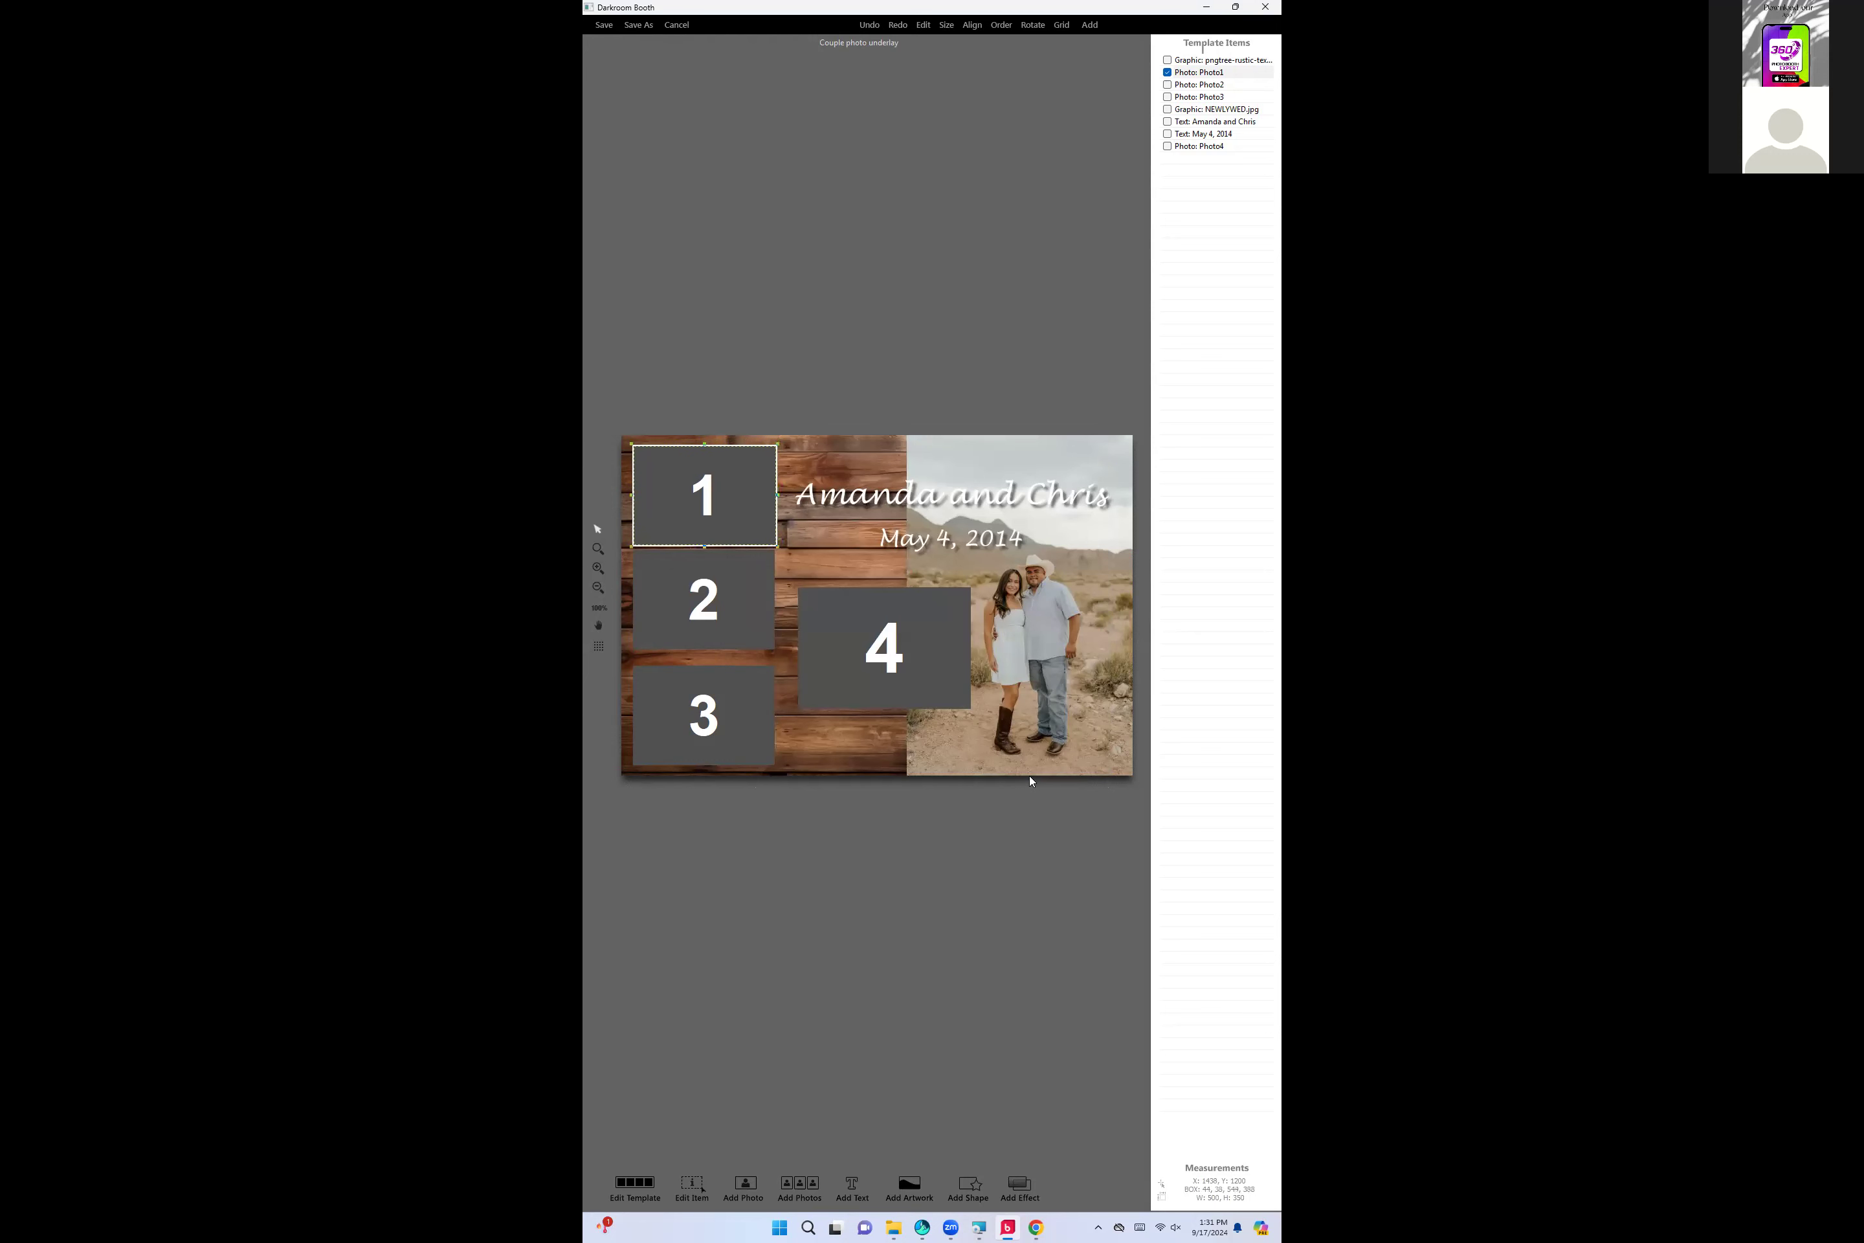
# Nudge photo slot 2 down and turn on frames for photo slots 2 and 3
pyautogui.click(695, 603)
pyautogui.press('Down')
pyautogui.press('Down')
pyautogui.press('Down')
pyautogui.press('Down')
pyautogui.press('Down')
pyautogui.press('Down')
pyautogui.press('Down')
pyautogui.press('Down')
pyautogui.press('Down')
pyautogui.press('Down')
pyautogui.press('Down')
pyautogui.press('Down')
pyautogui.press('Down')
pyautogui.press('Down')
pyautogui.press('Down')
pyautogui.press('Down')
pyautogui.press('Down')
pyautogui.press('Down')
pyautogui.press('Down')
pyautogui.press('Down')
pyautogui.doubleClick(696, 603)
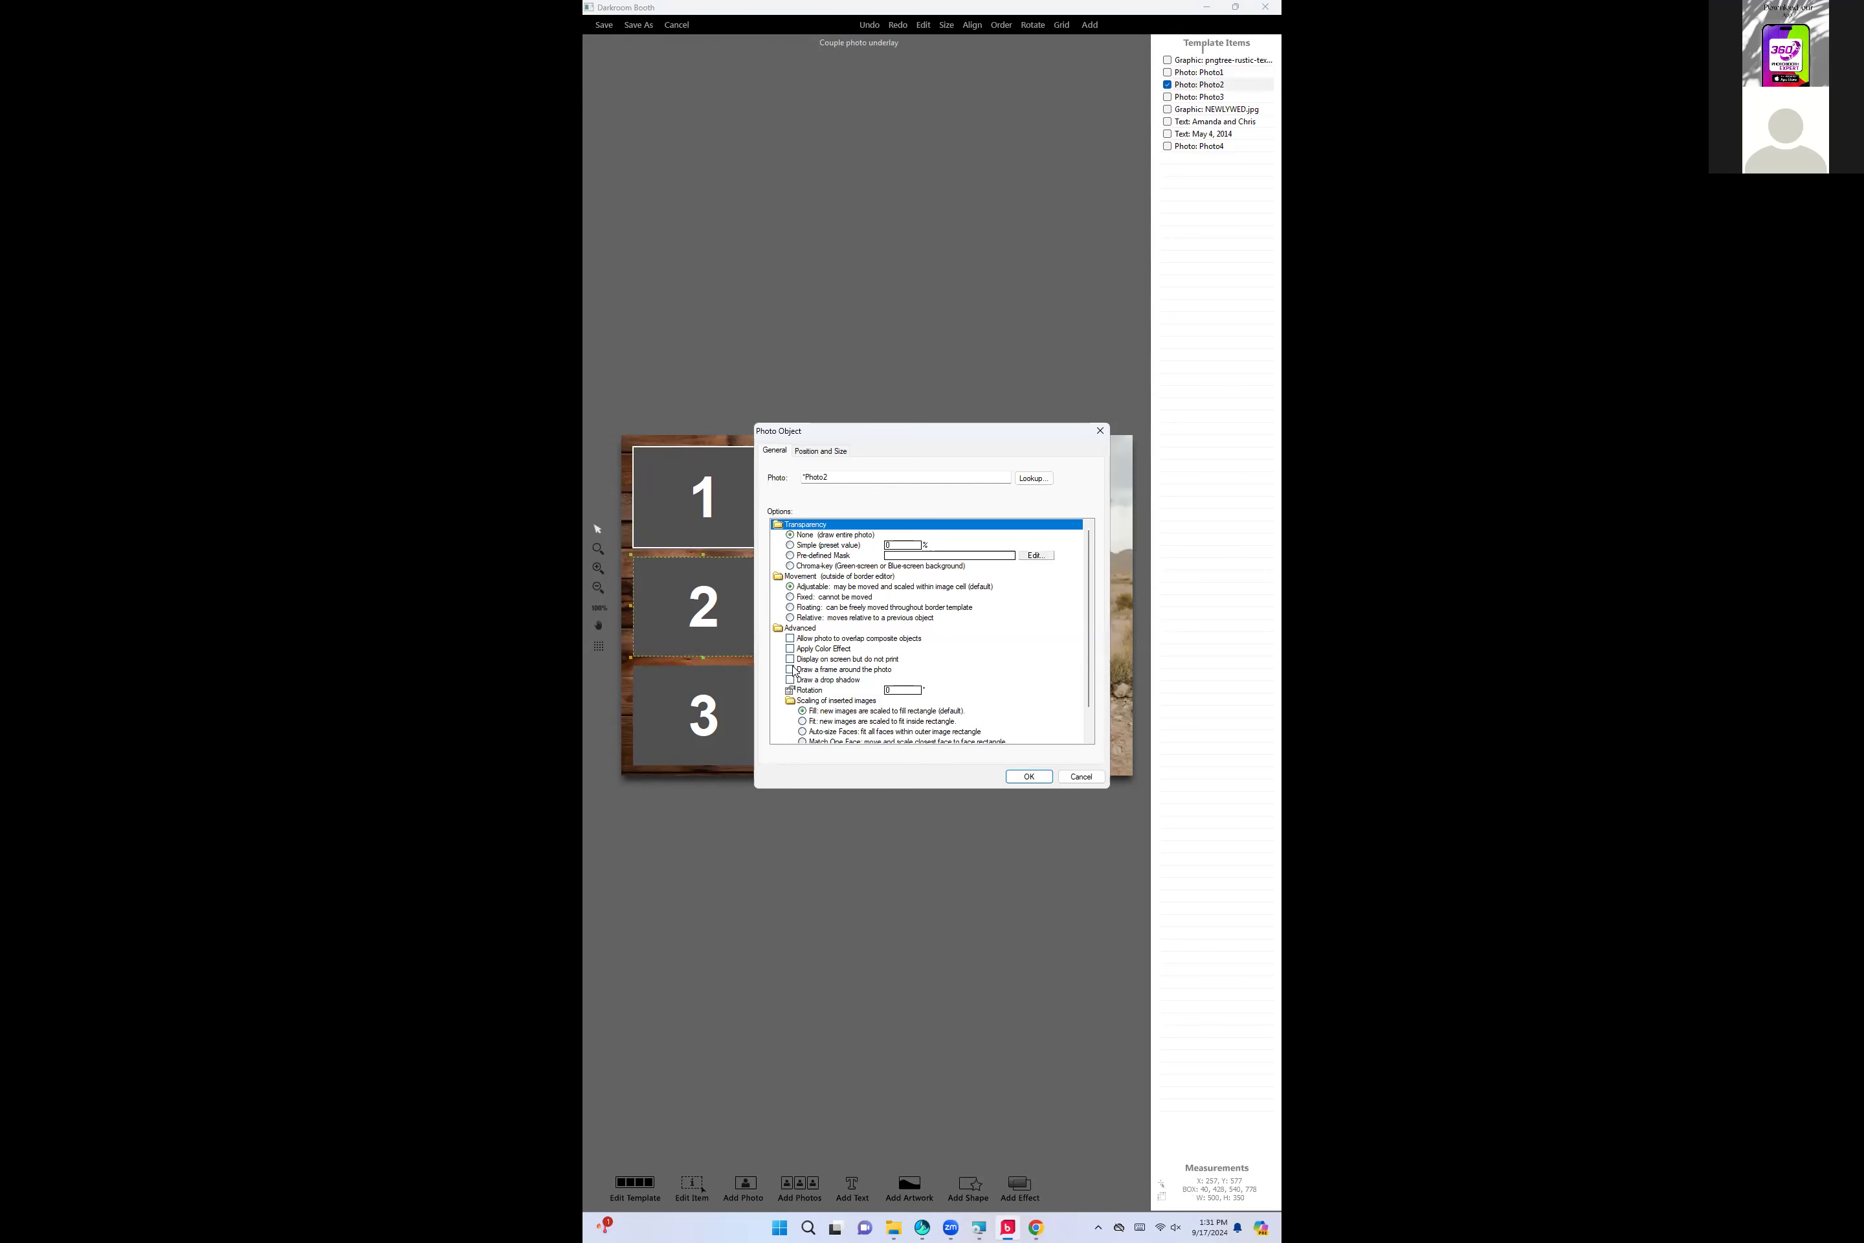
pyautogui.click(790, 669)
pyautogui.click(1017, 775)
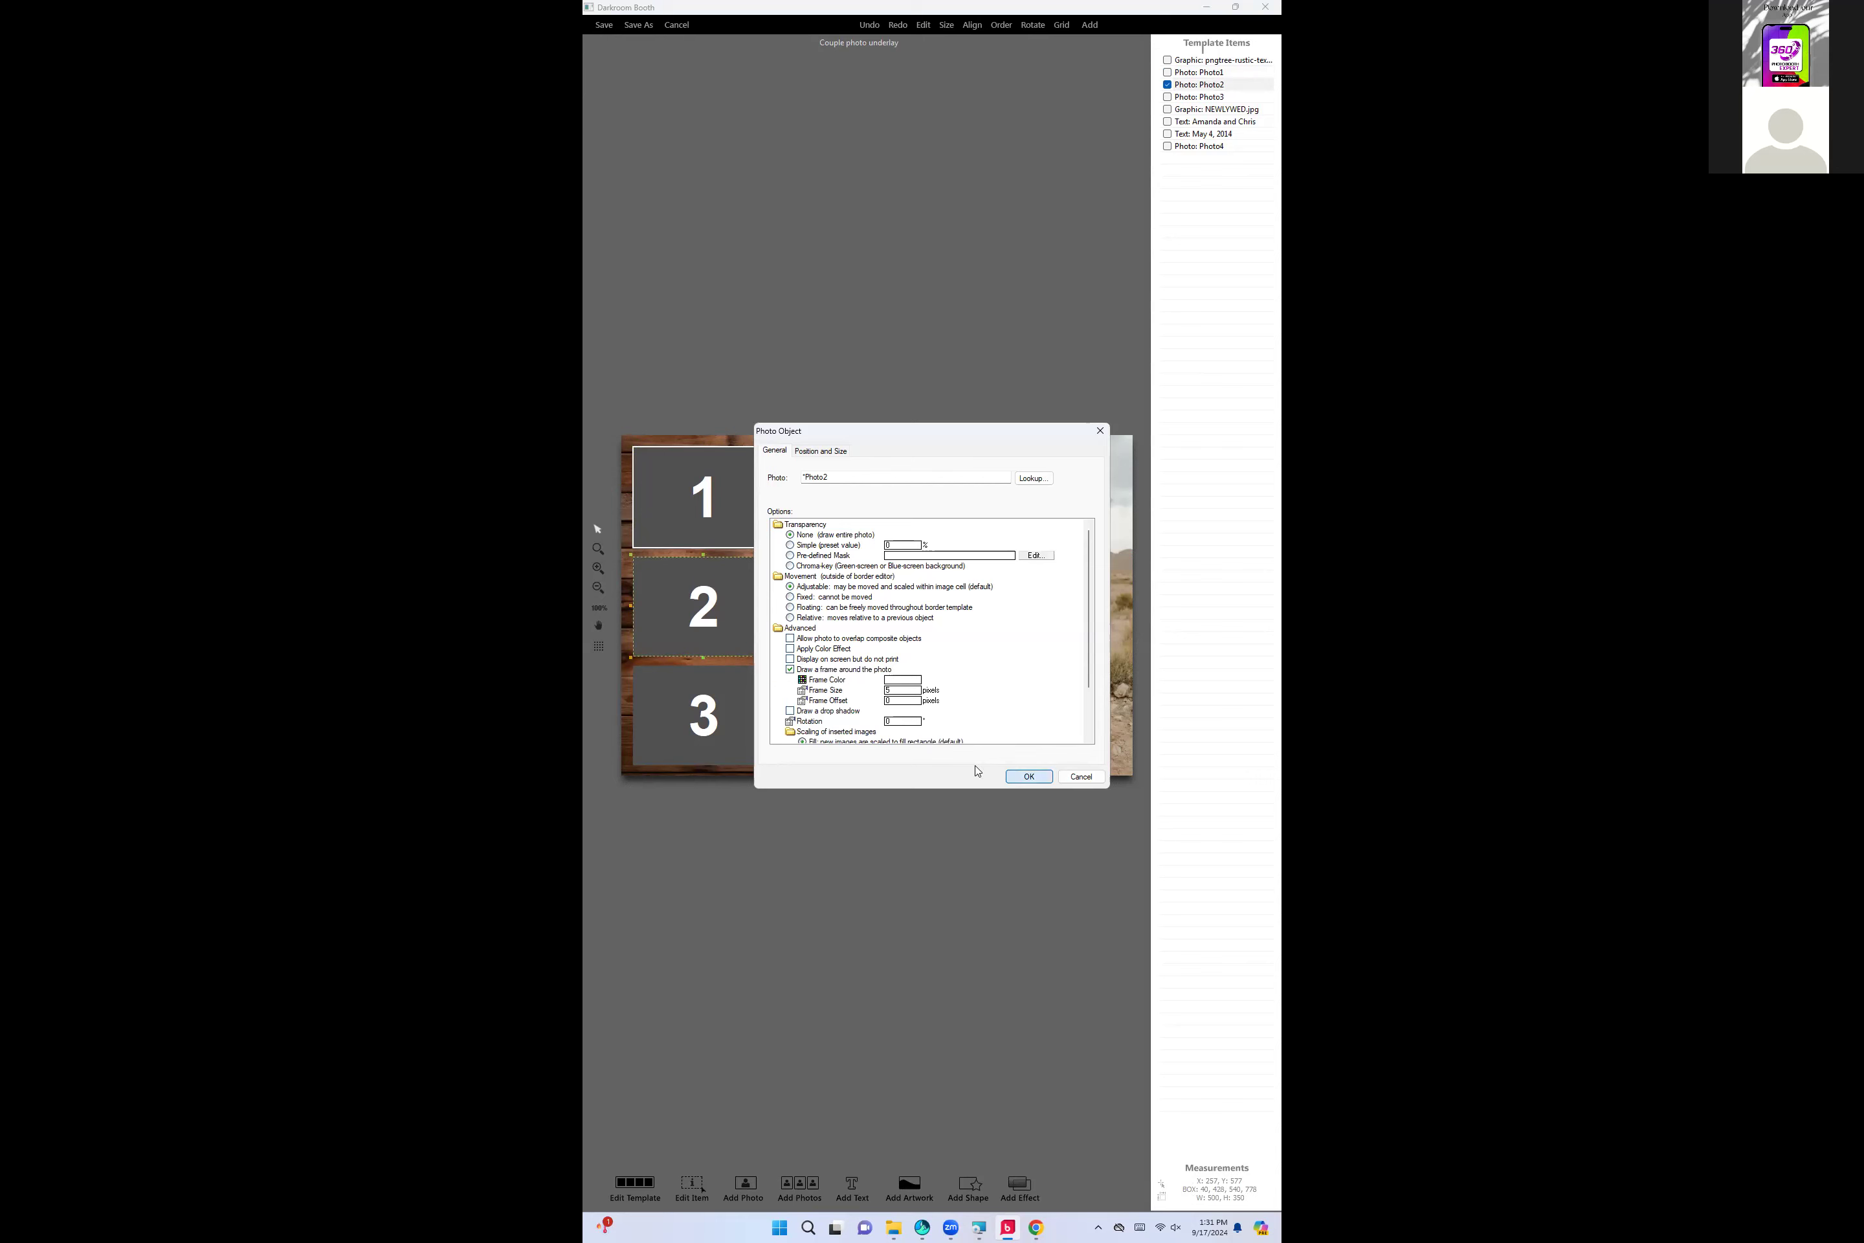
pyautogui.doubleClick(708, 728)
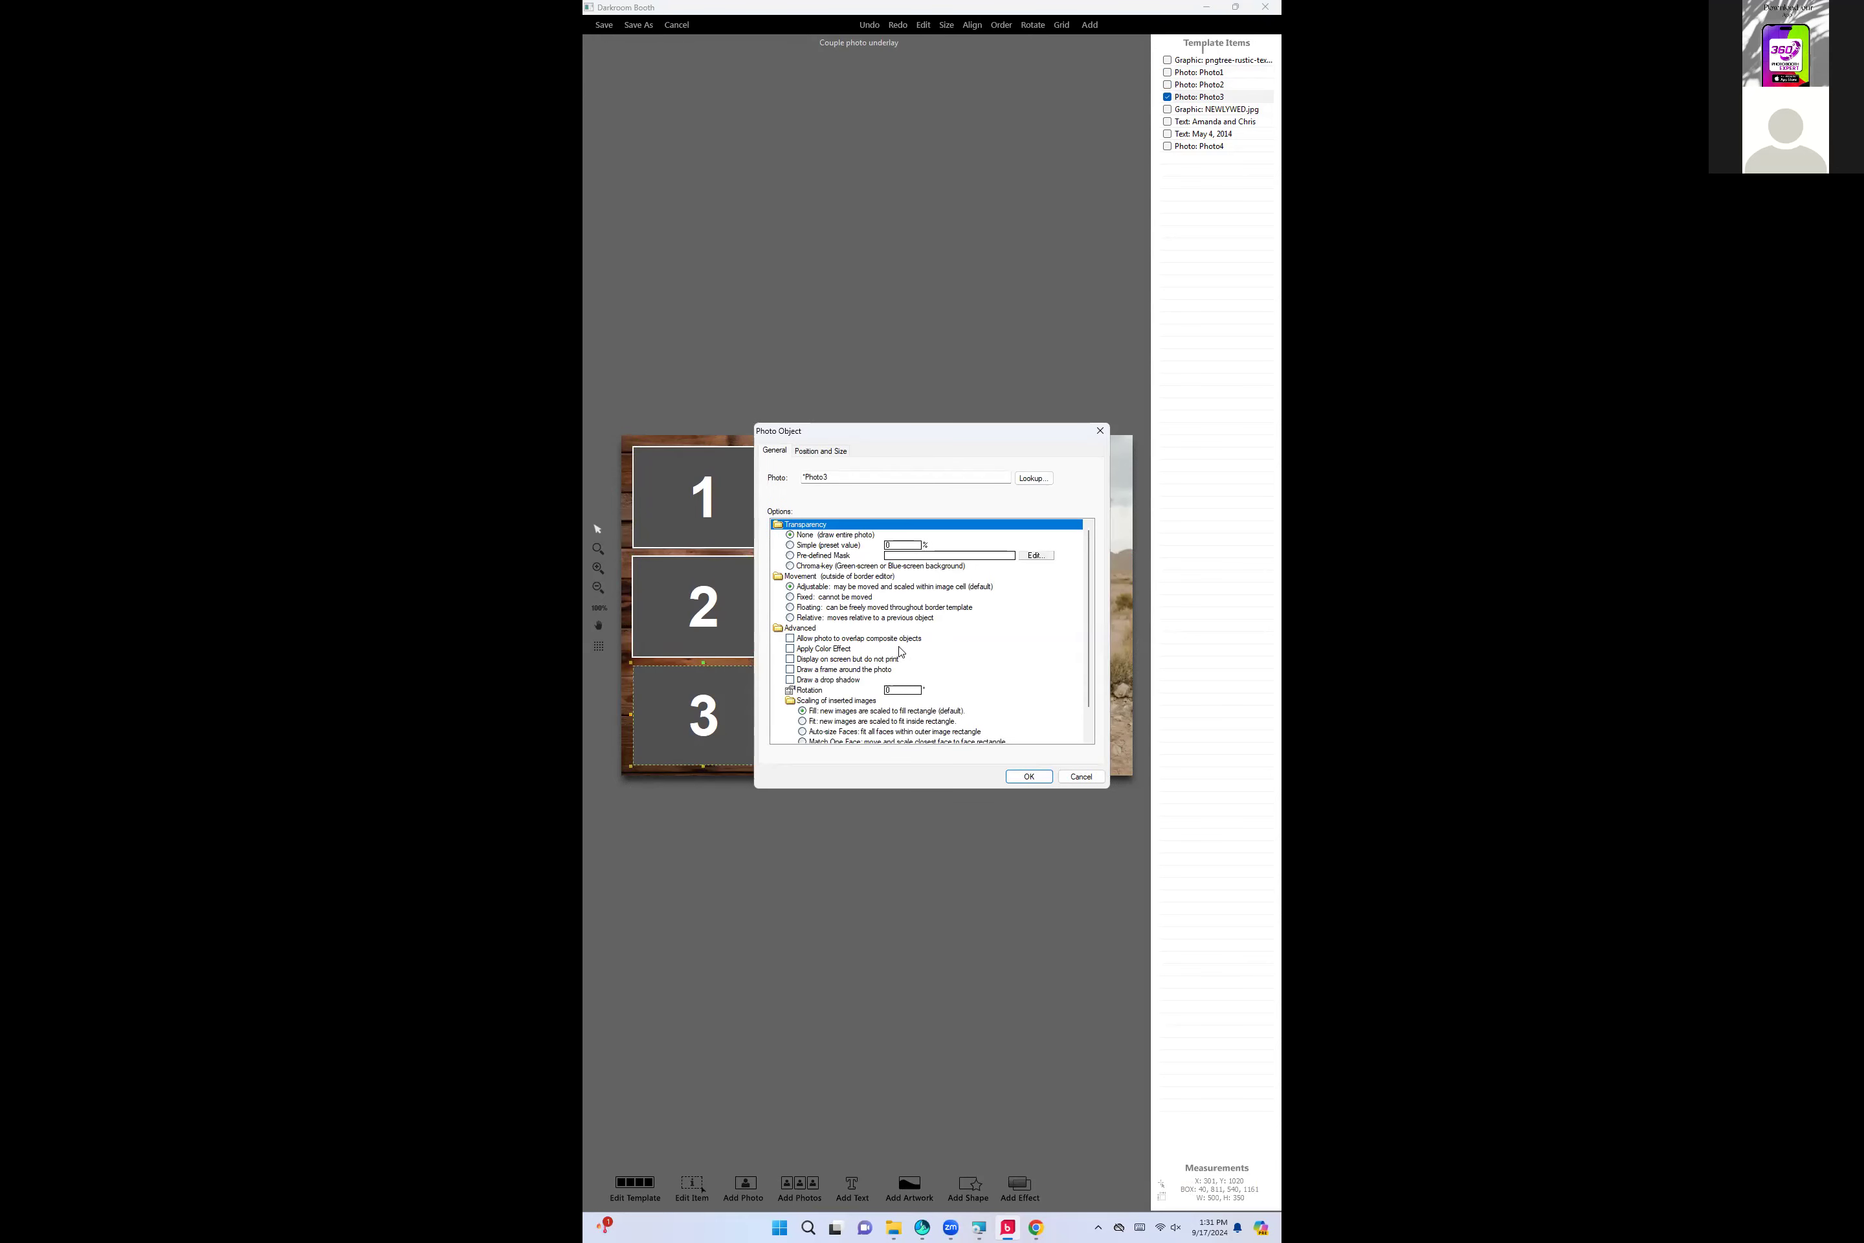
pyautogui.click(789, 659)
pyautogui.click(790, 669)
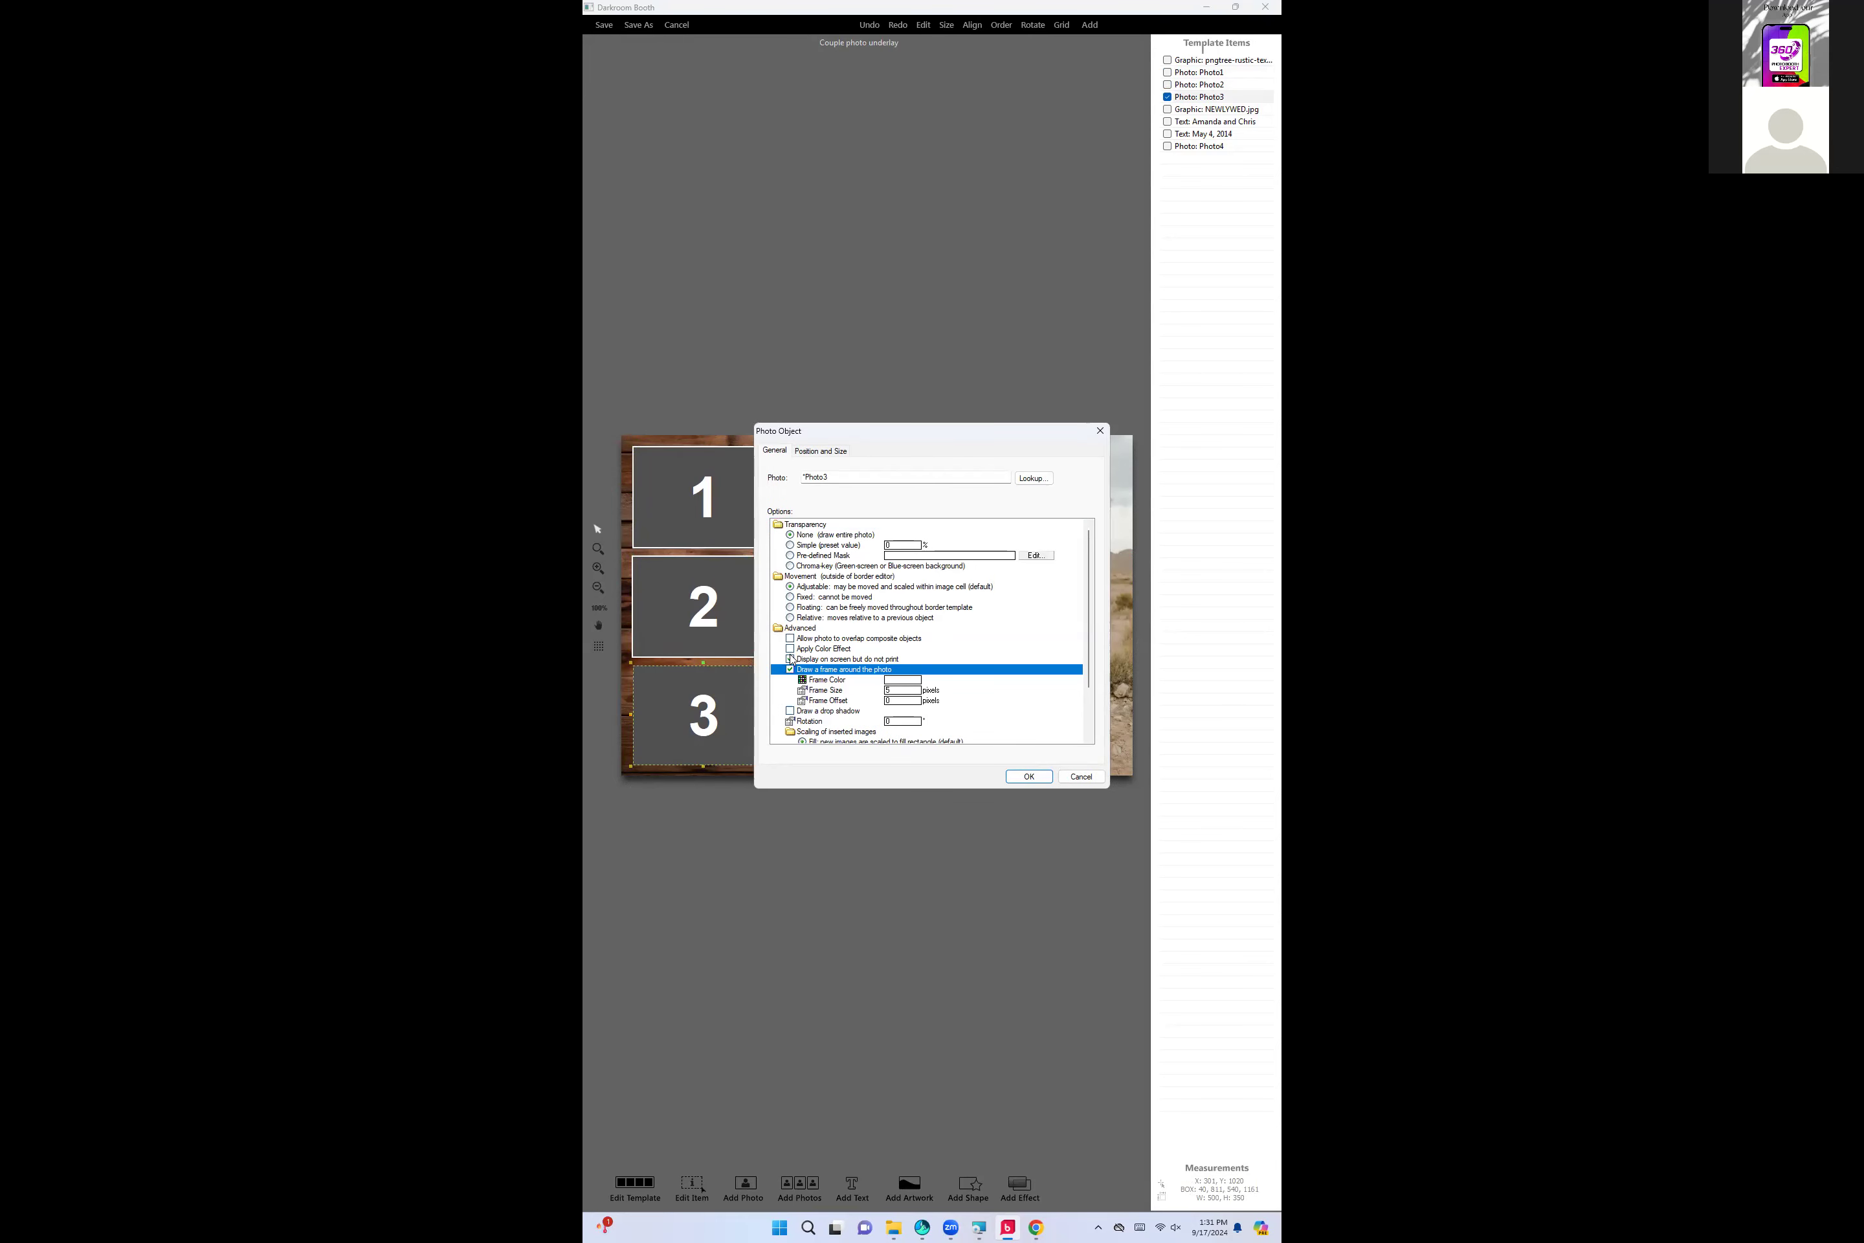
pyautogui.click(1031, 775)
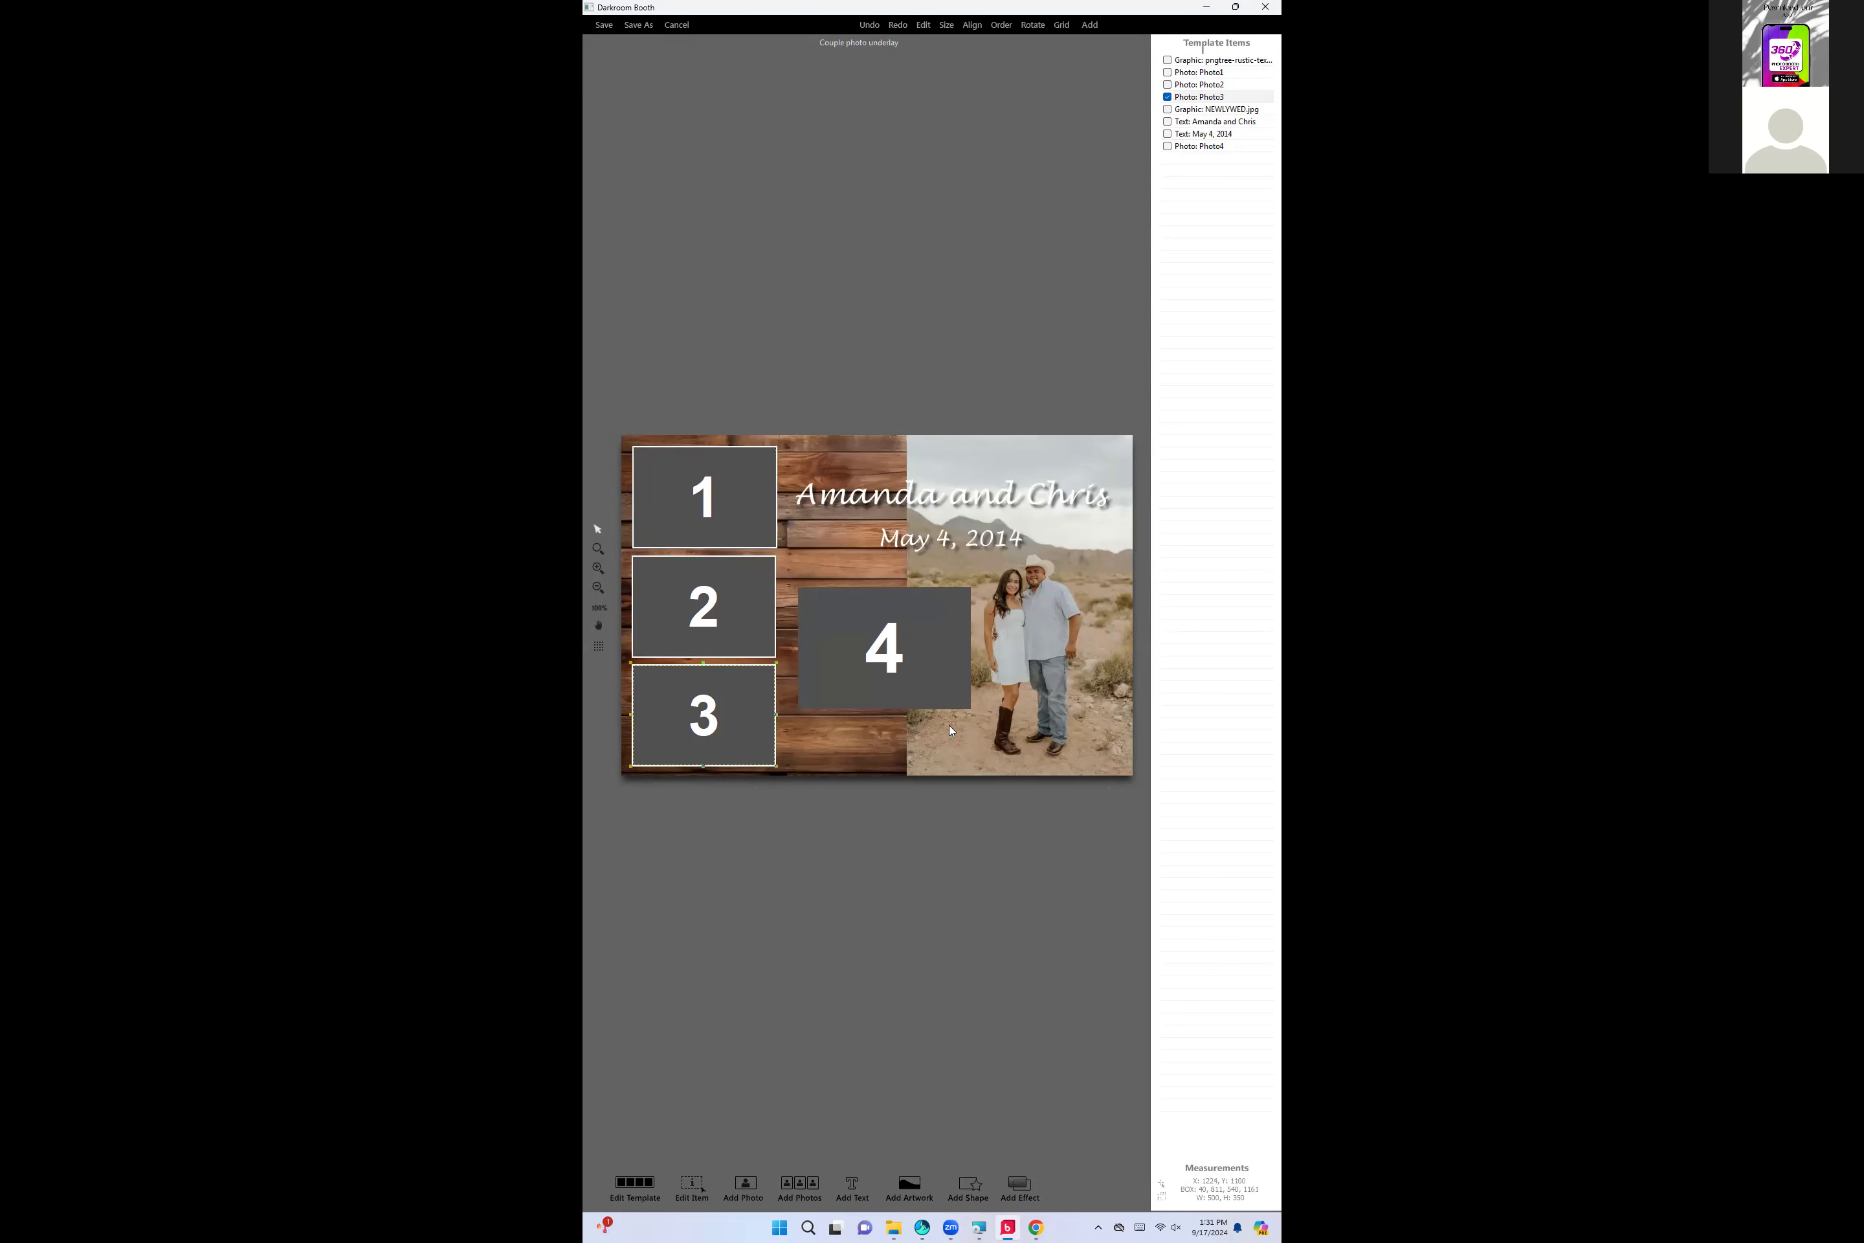
# Frame photo slot 4, leaving its drop shadow off
pyautogui.doubleClick(909, 666)
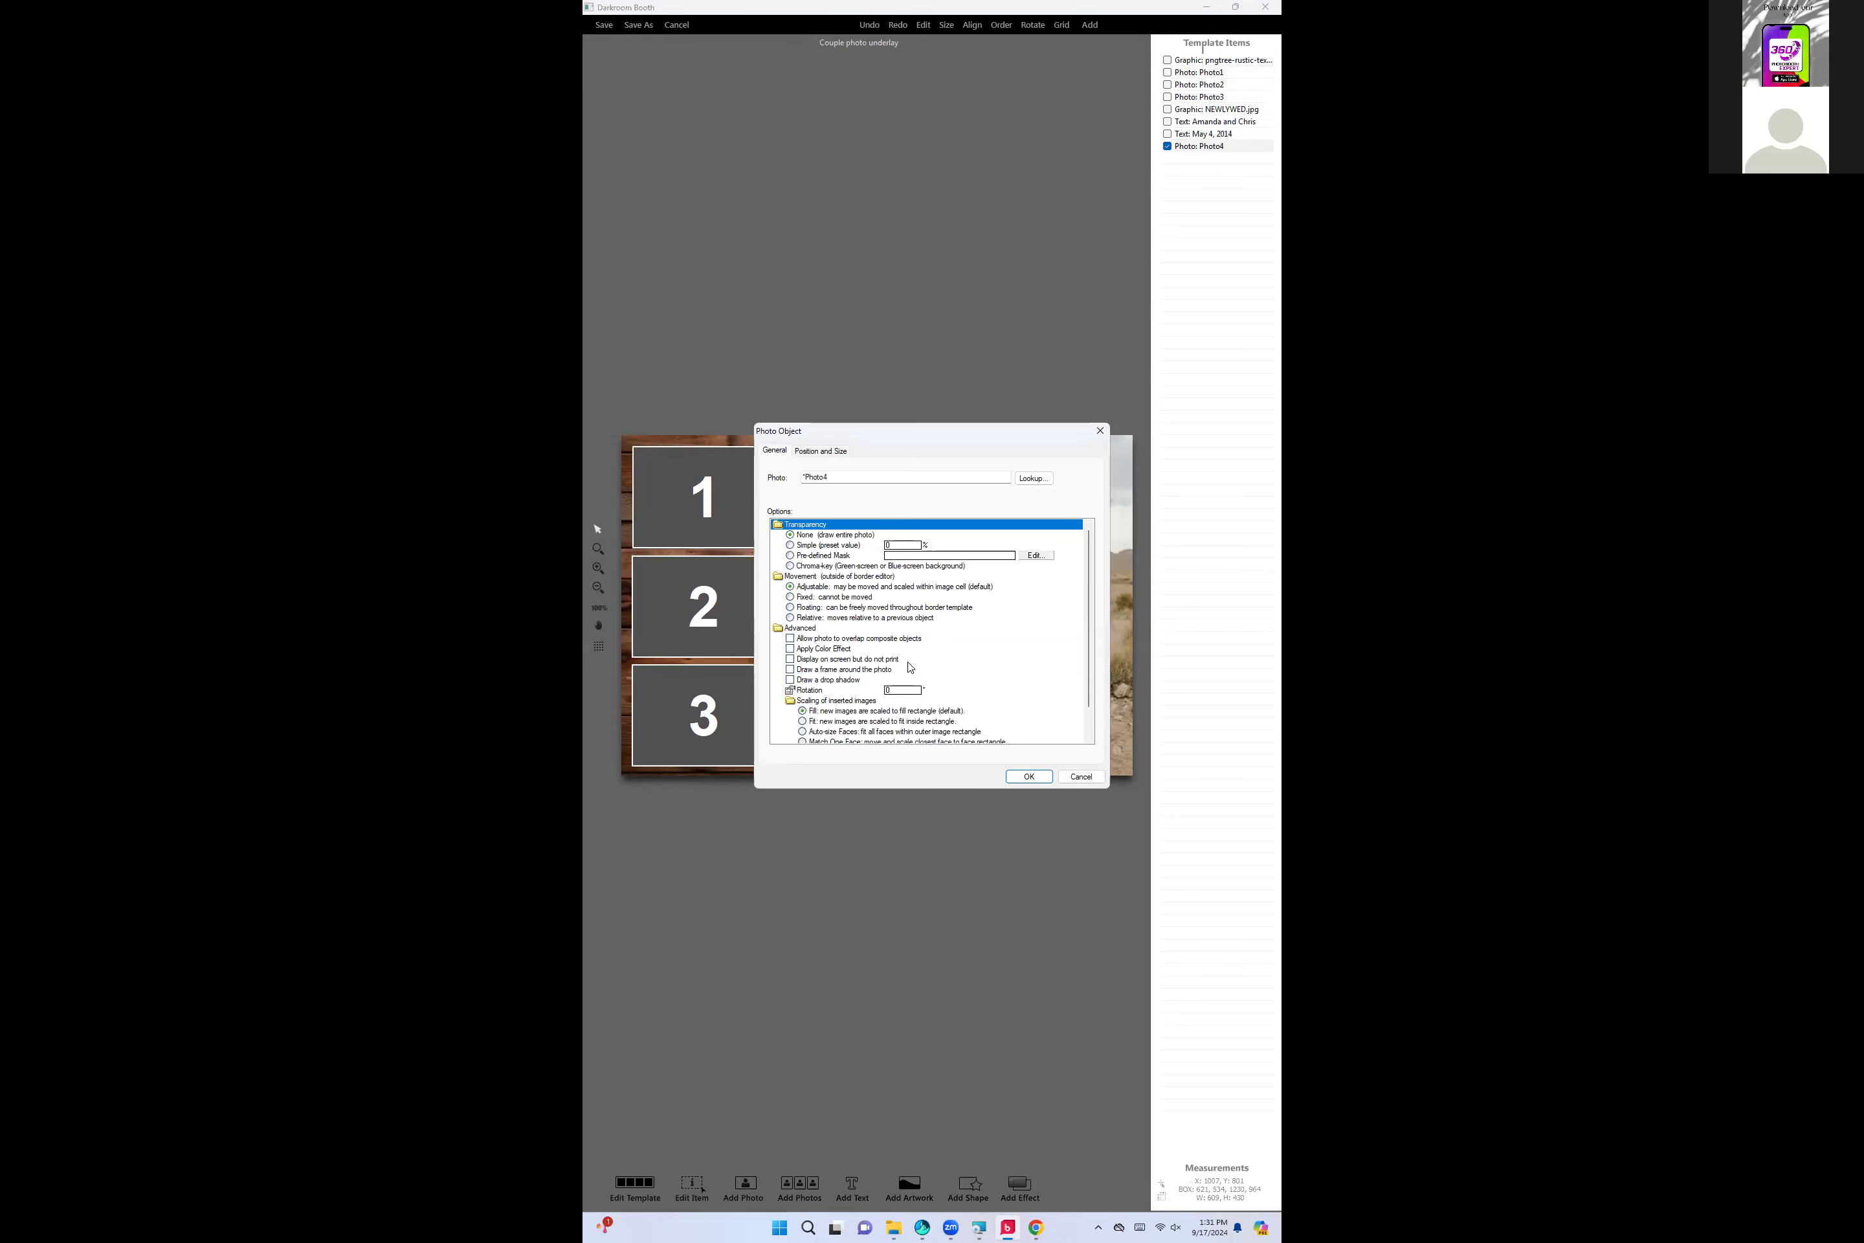
pyautogui.click(791, 669)
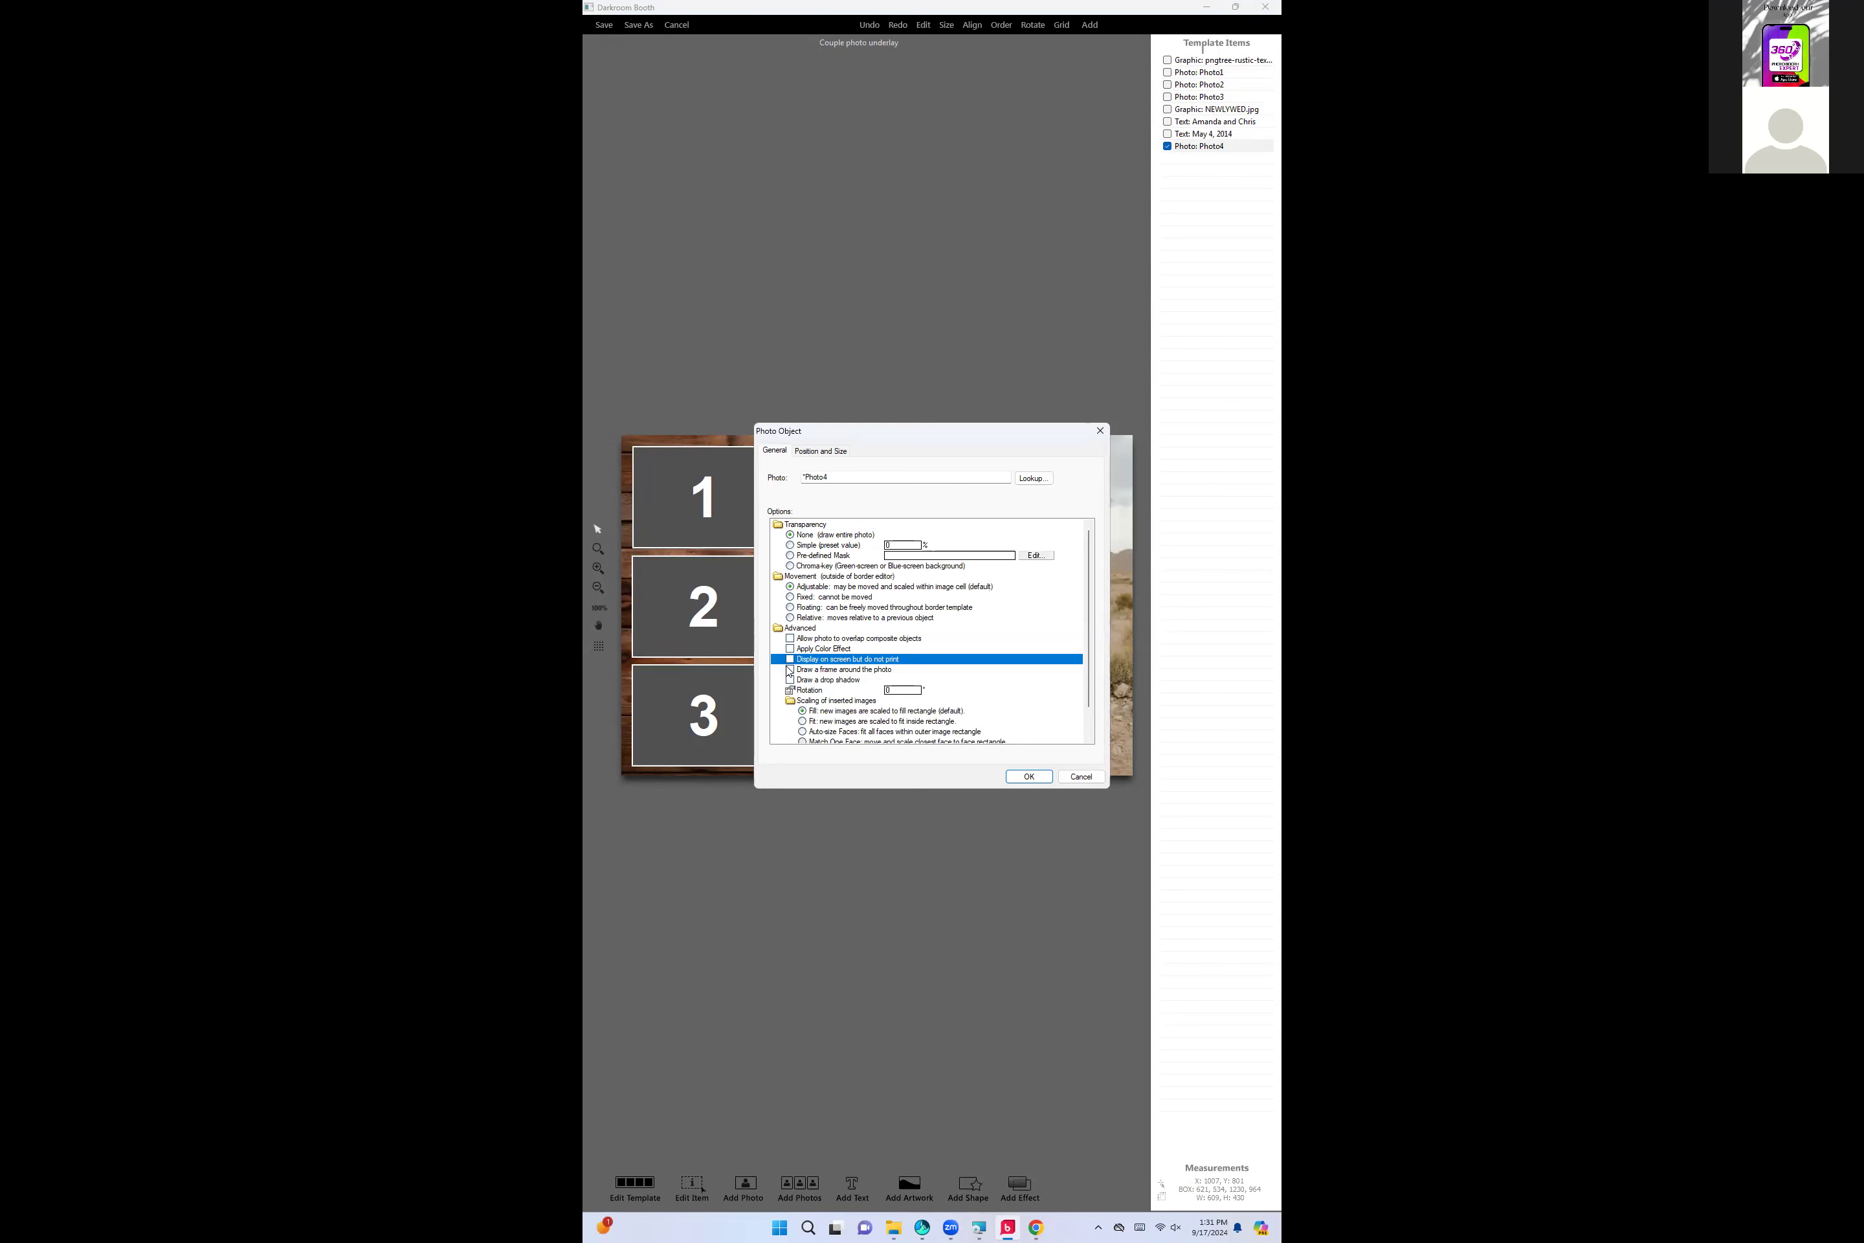
pyautogui.click(791, 671)
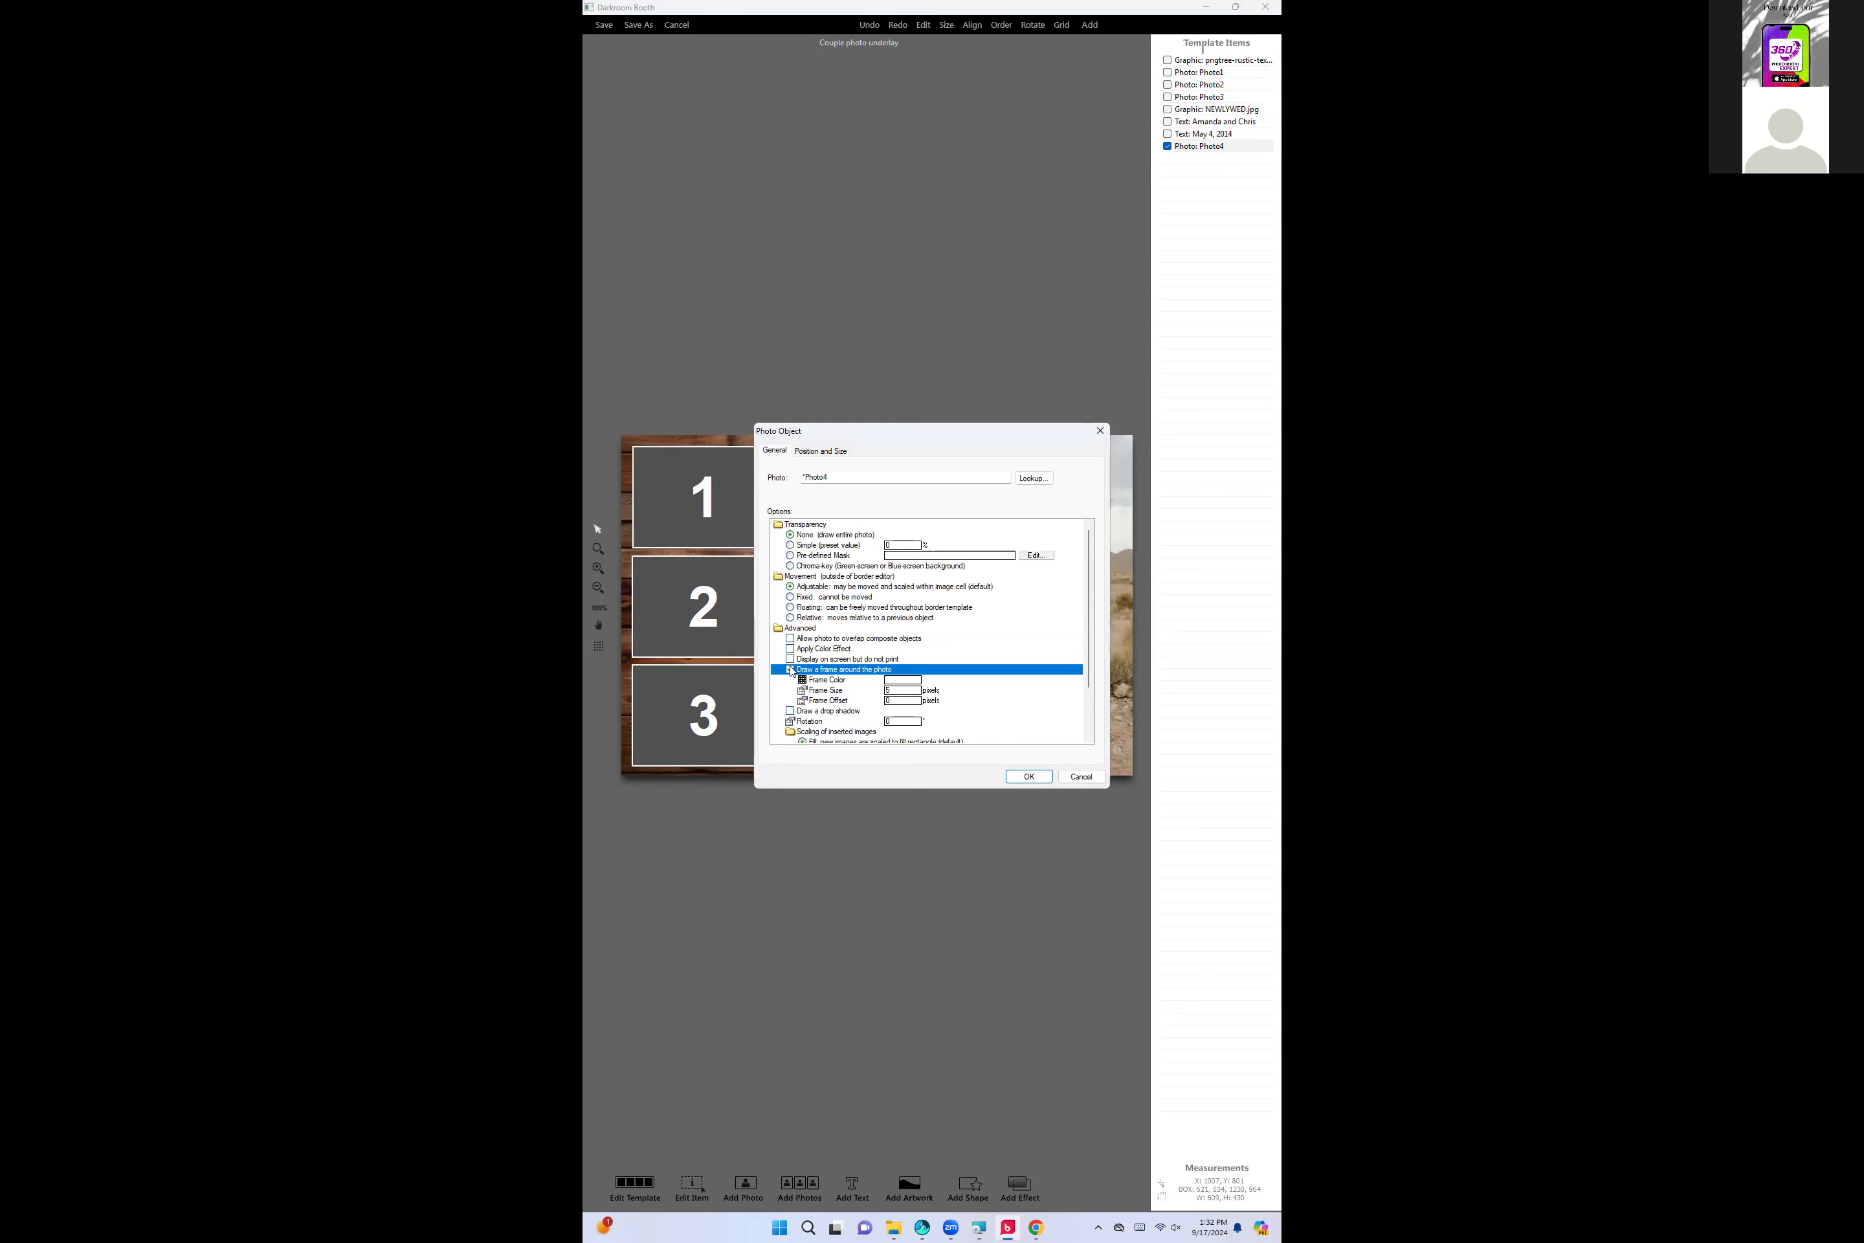
pyautogui.click(790, 710)
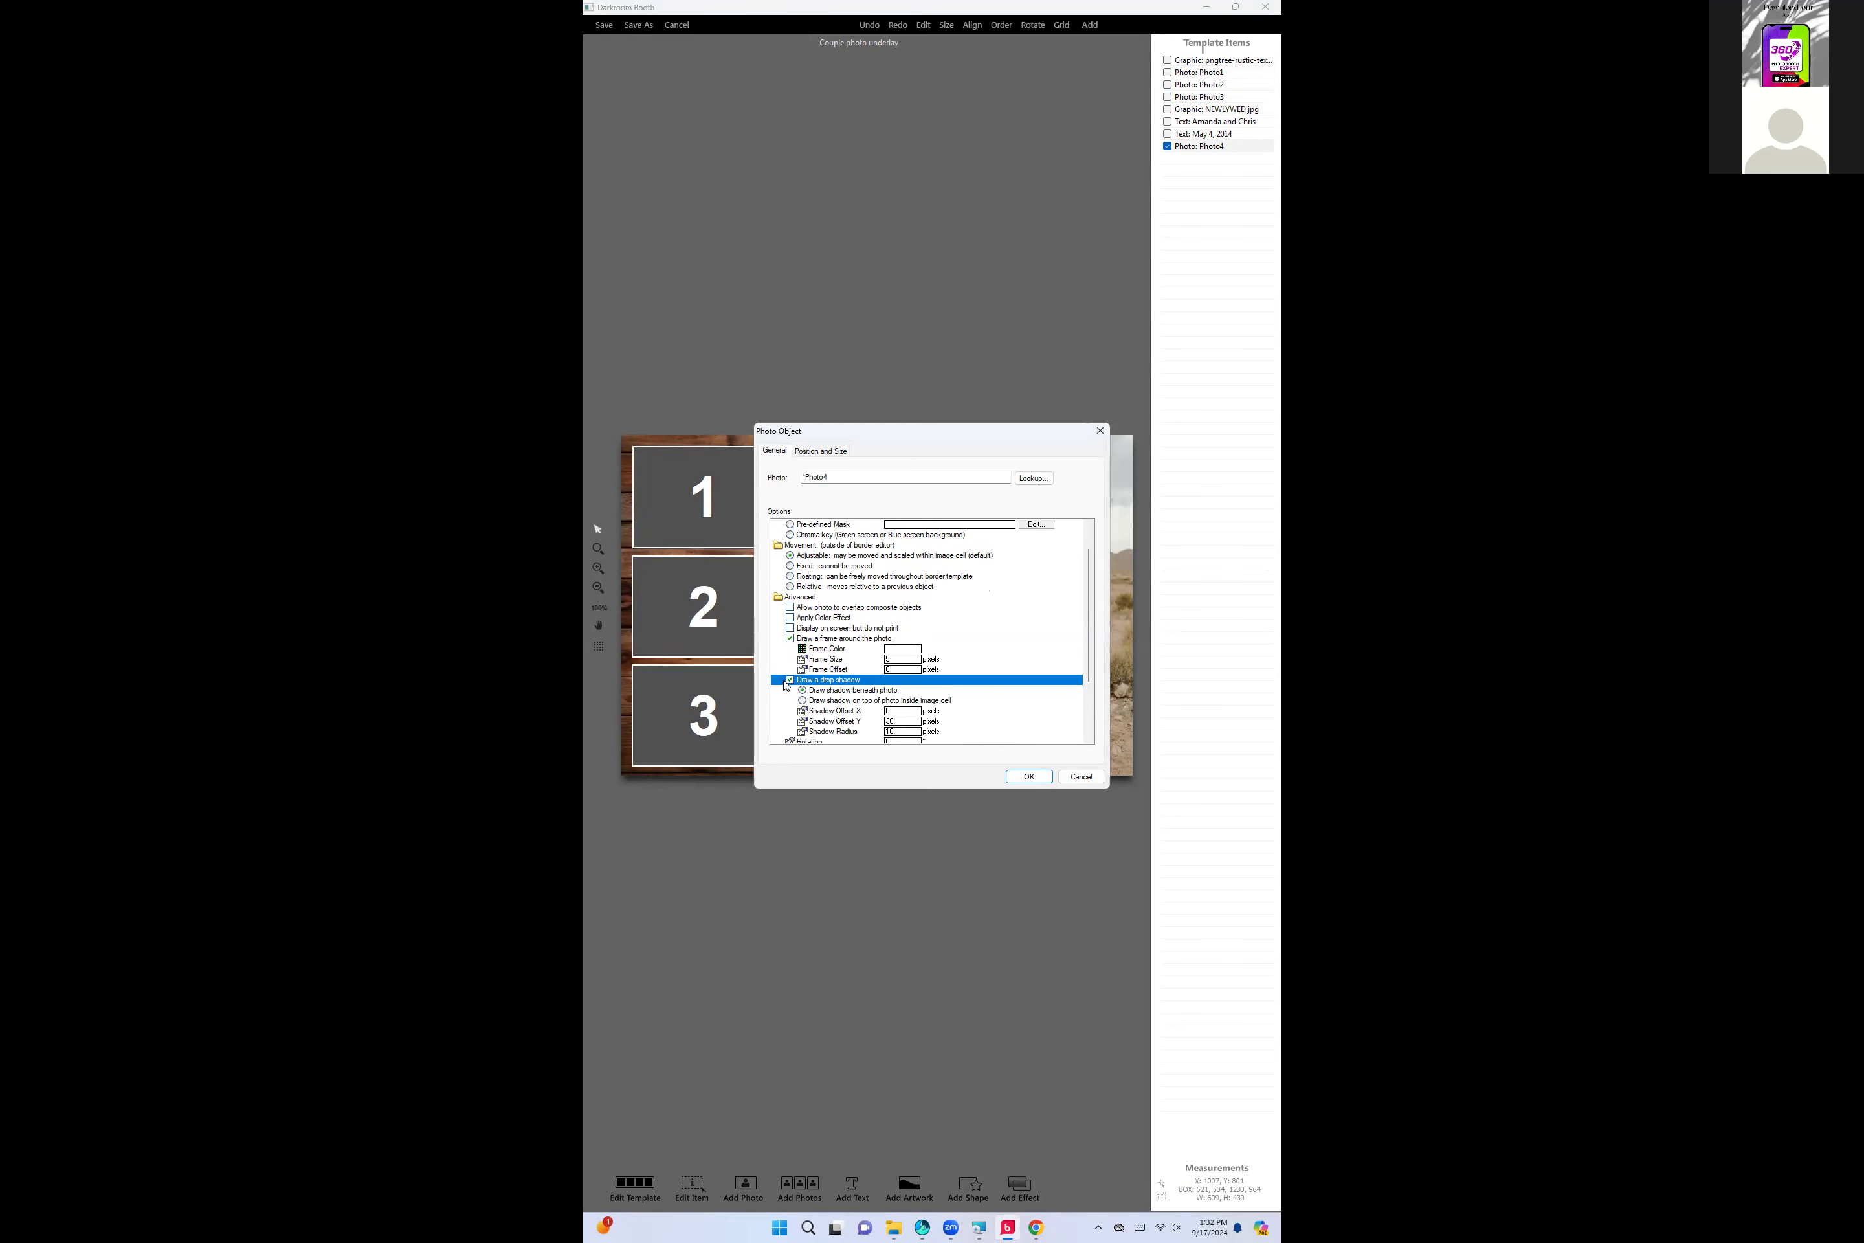
pyautogui.click(1031, 776)
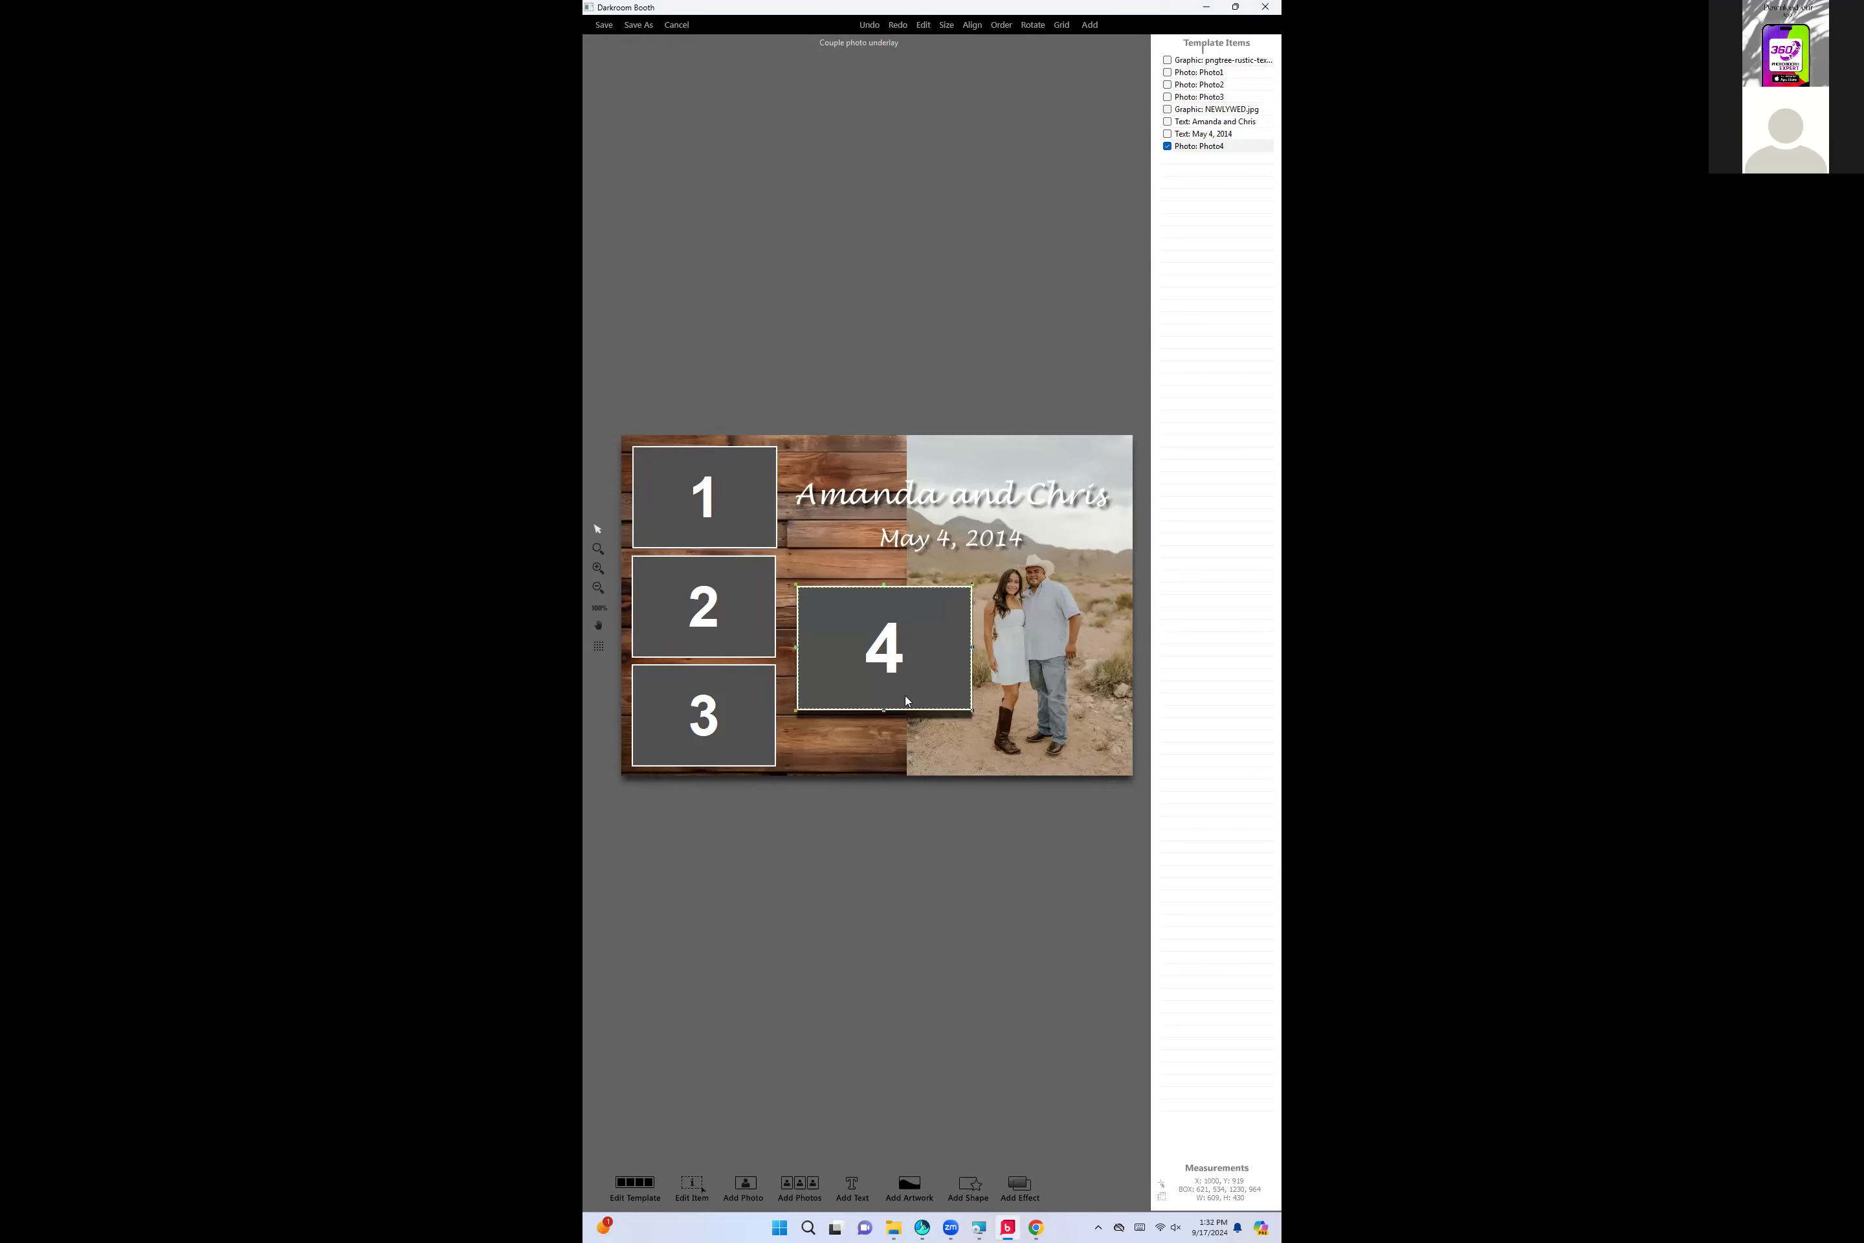
pyautogui.doubleClick(906, 675)
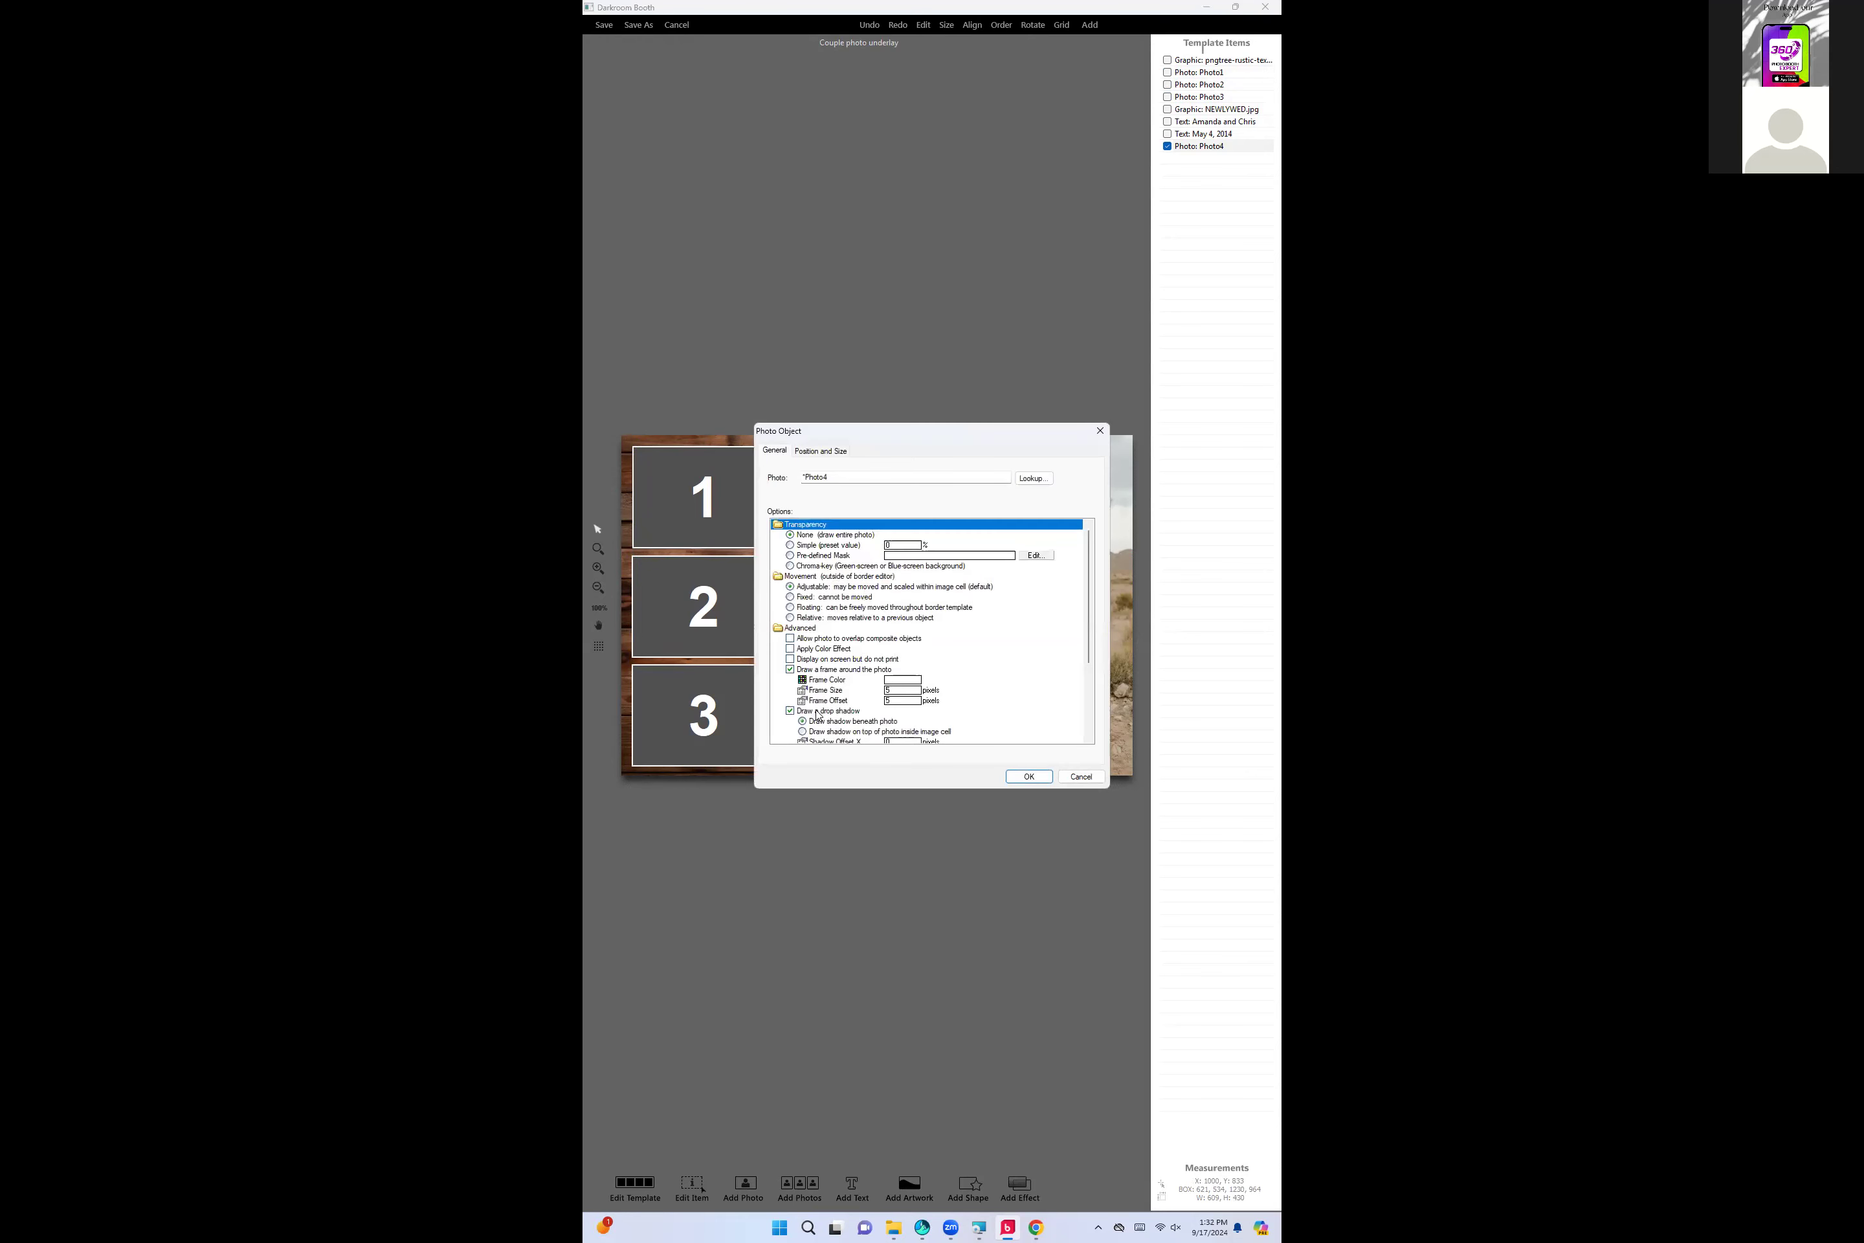
pyautogui.scroll(-3, 808, 713)
pyautogui.click(791, 679)
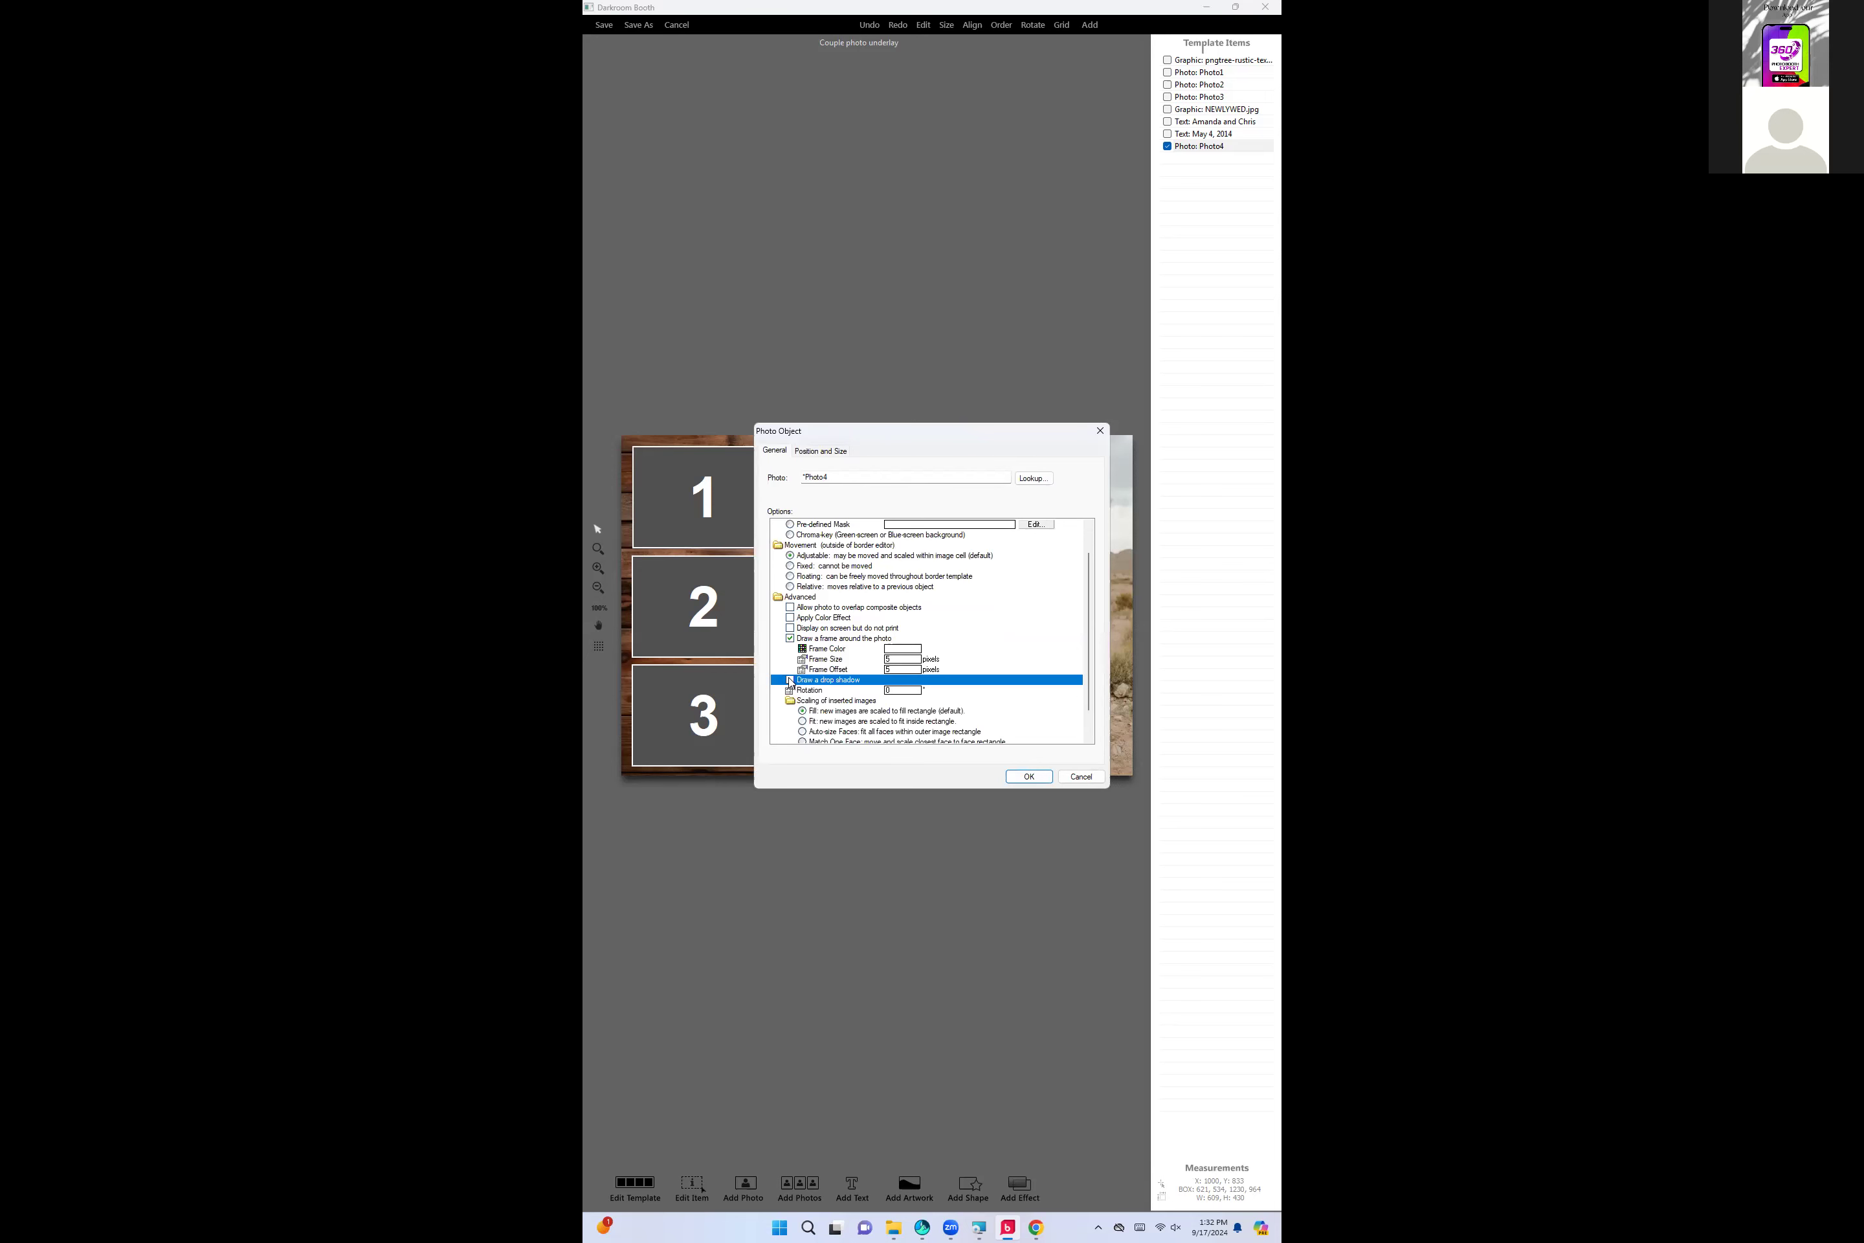
pyautogui.click(1028, 775)
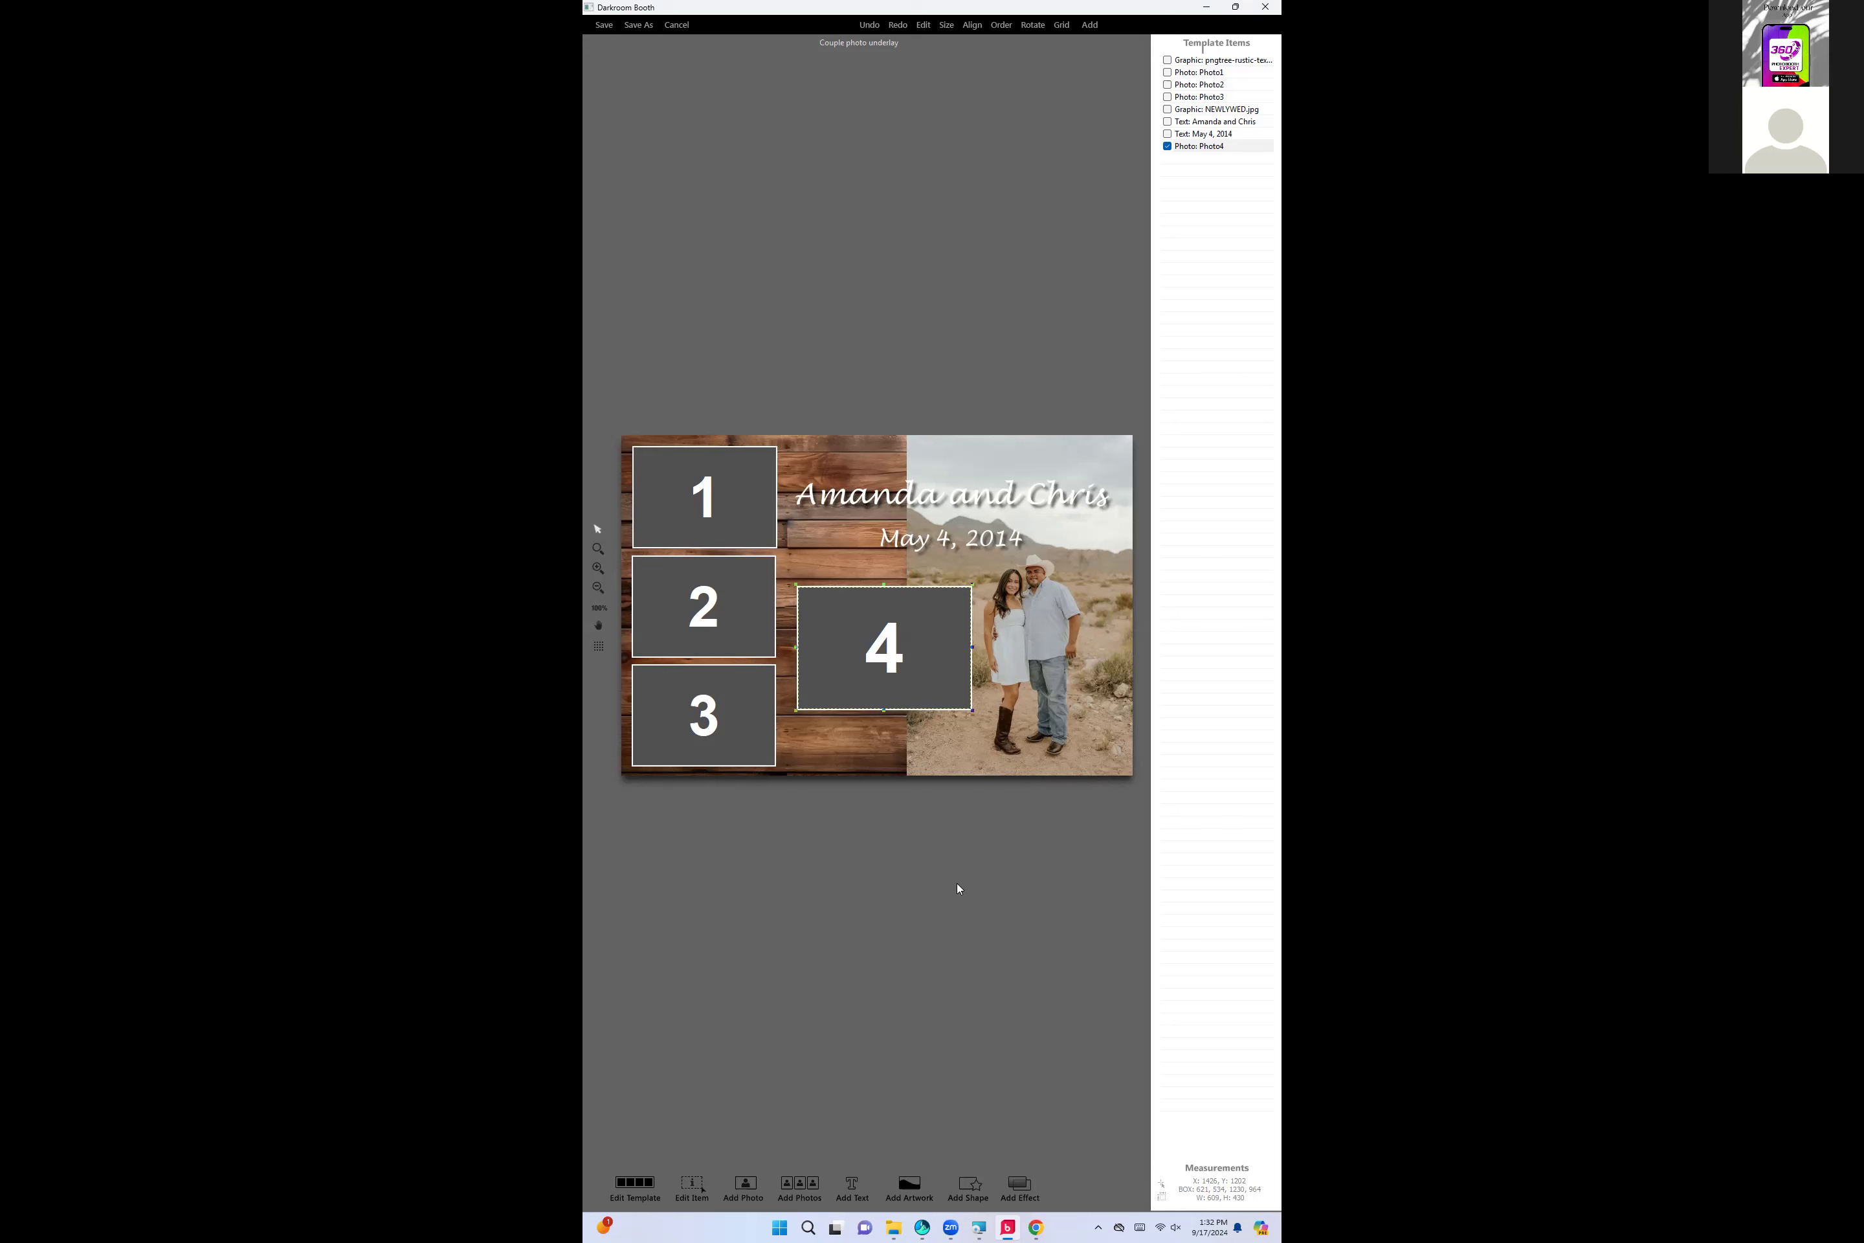
# Save the template as a new file named 'Couple photo underlay 2'
pyautogui.click(635, 25)
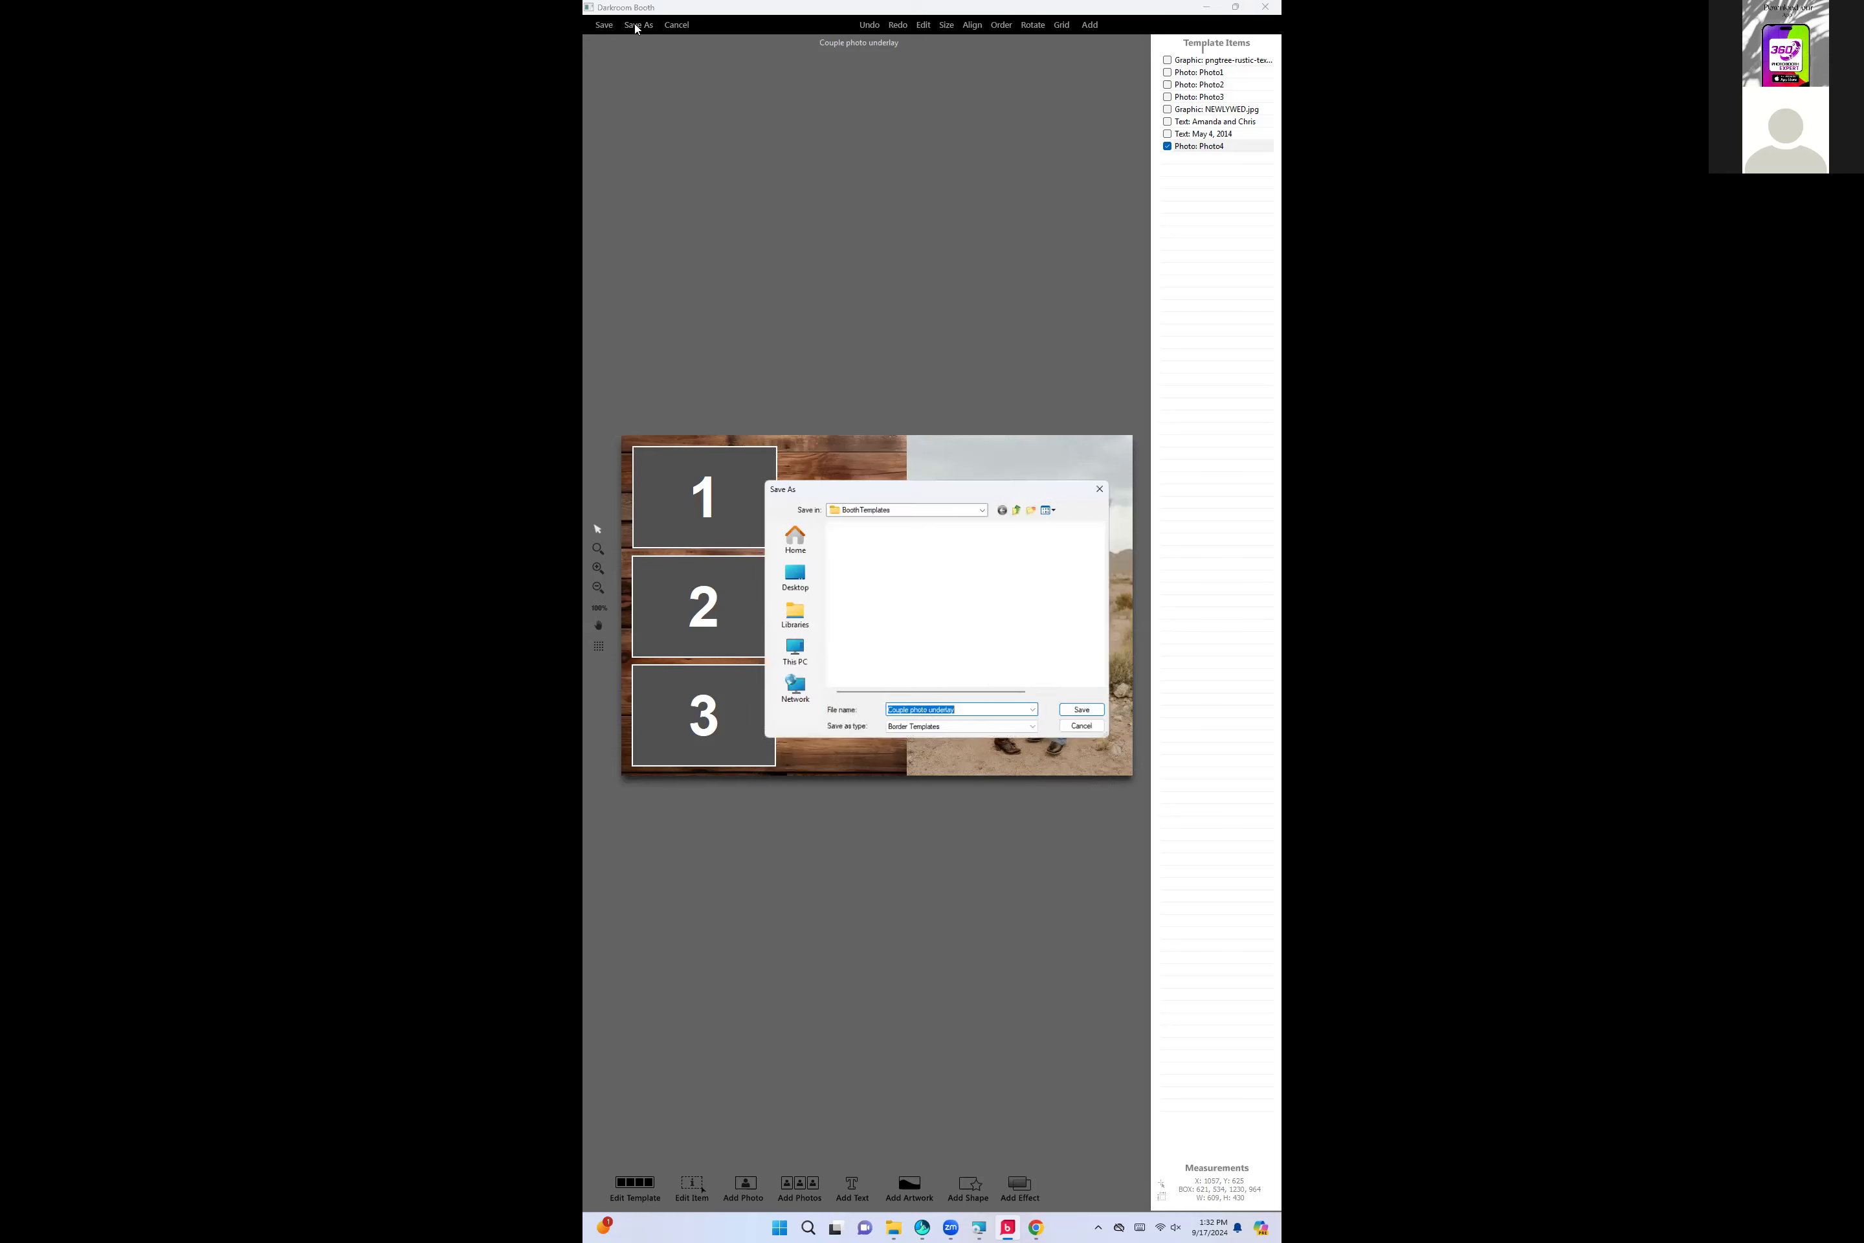
pyautogui.click(929, 711)
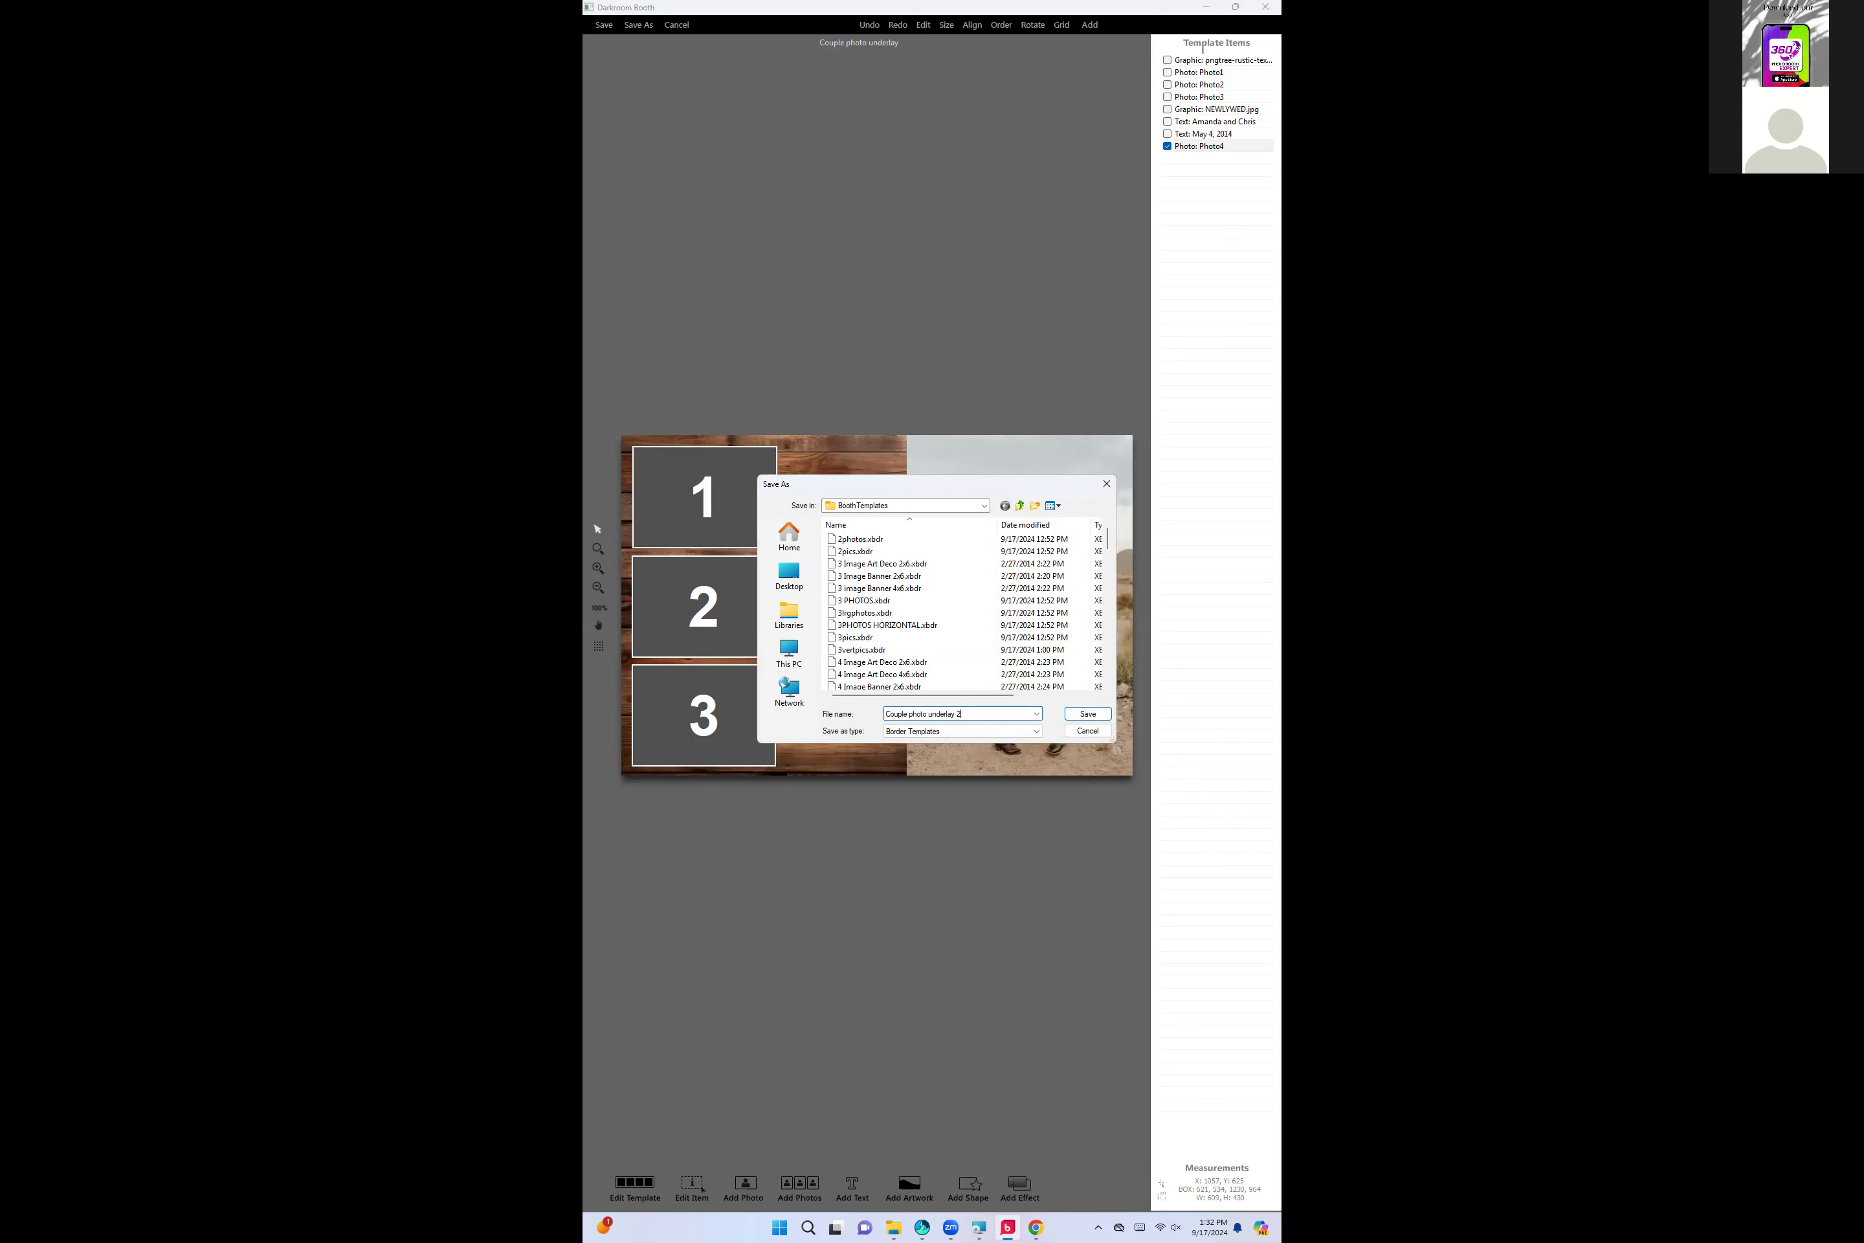
pyautogui.press('Return')
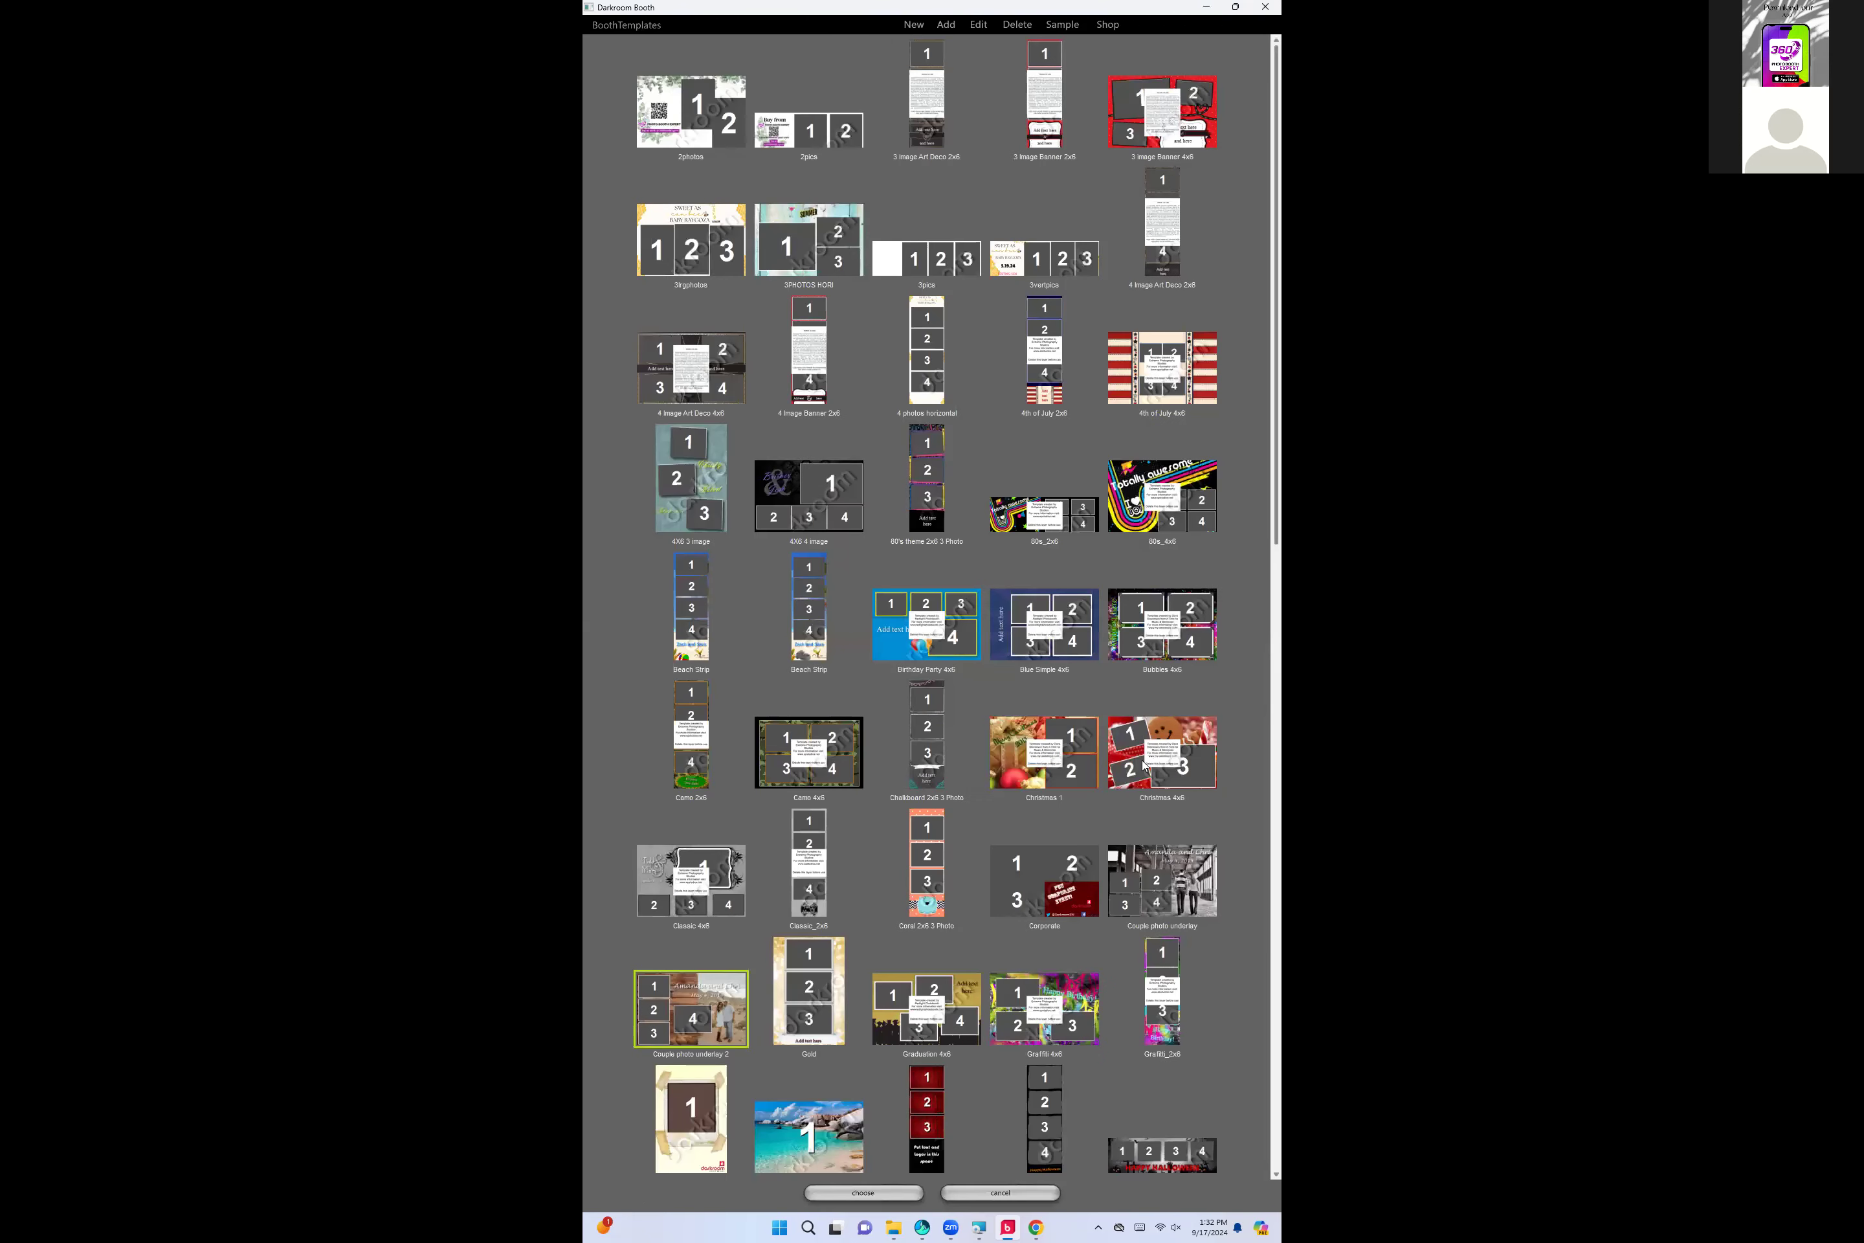
# Assign the Couple photo underlay 2 template as the event's print template
pyautogui.click(1188, 892)
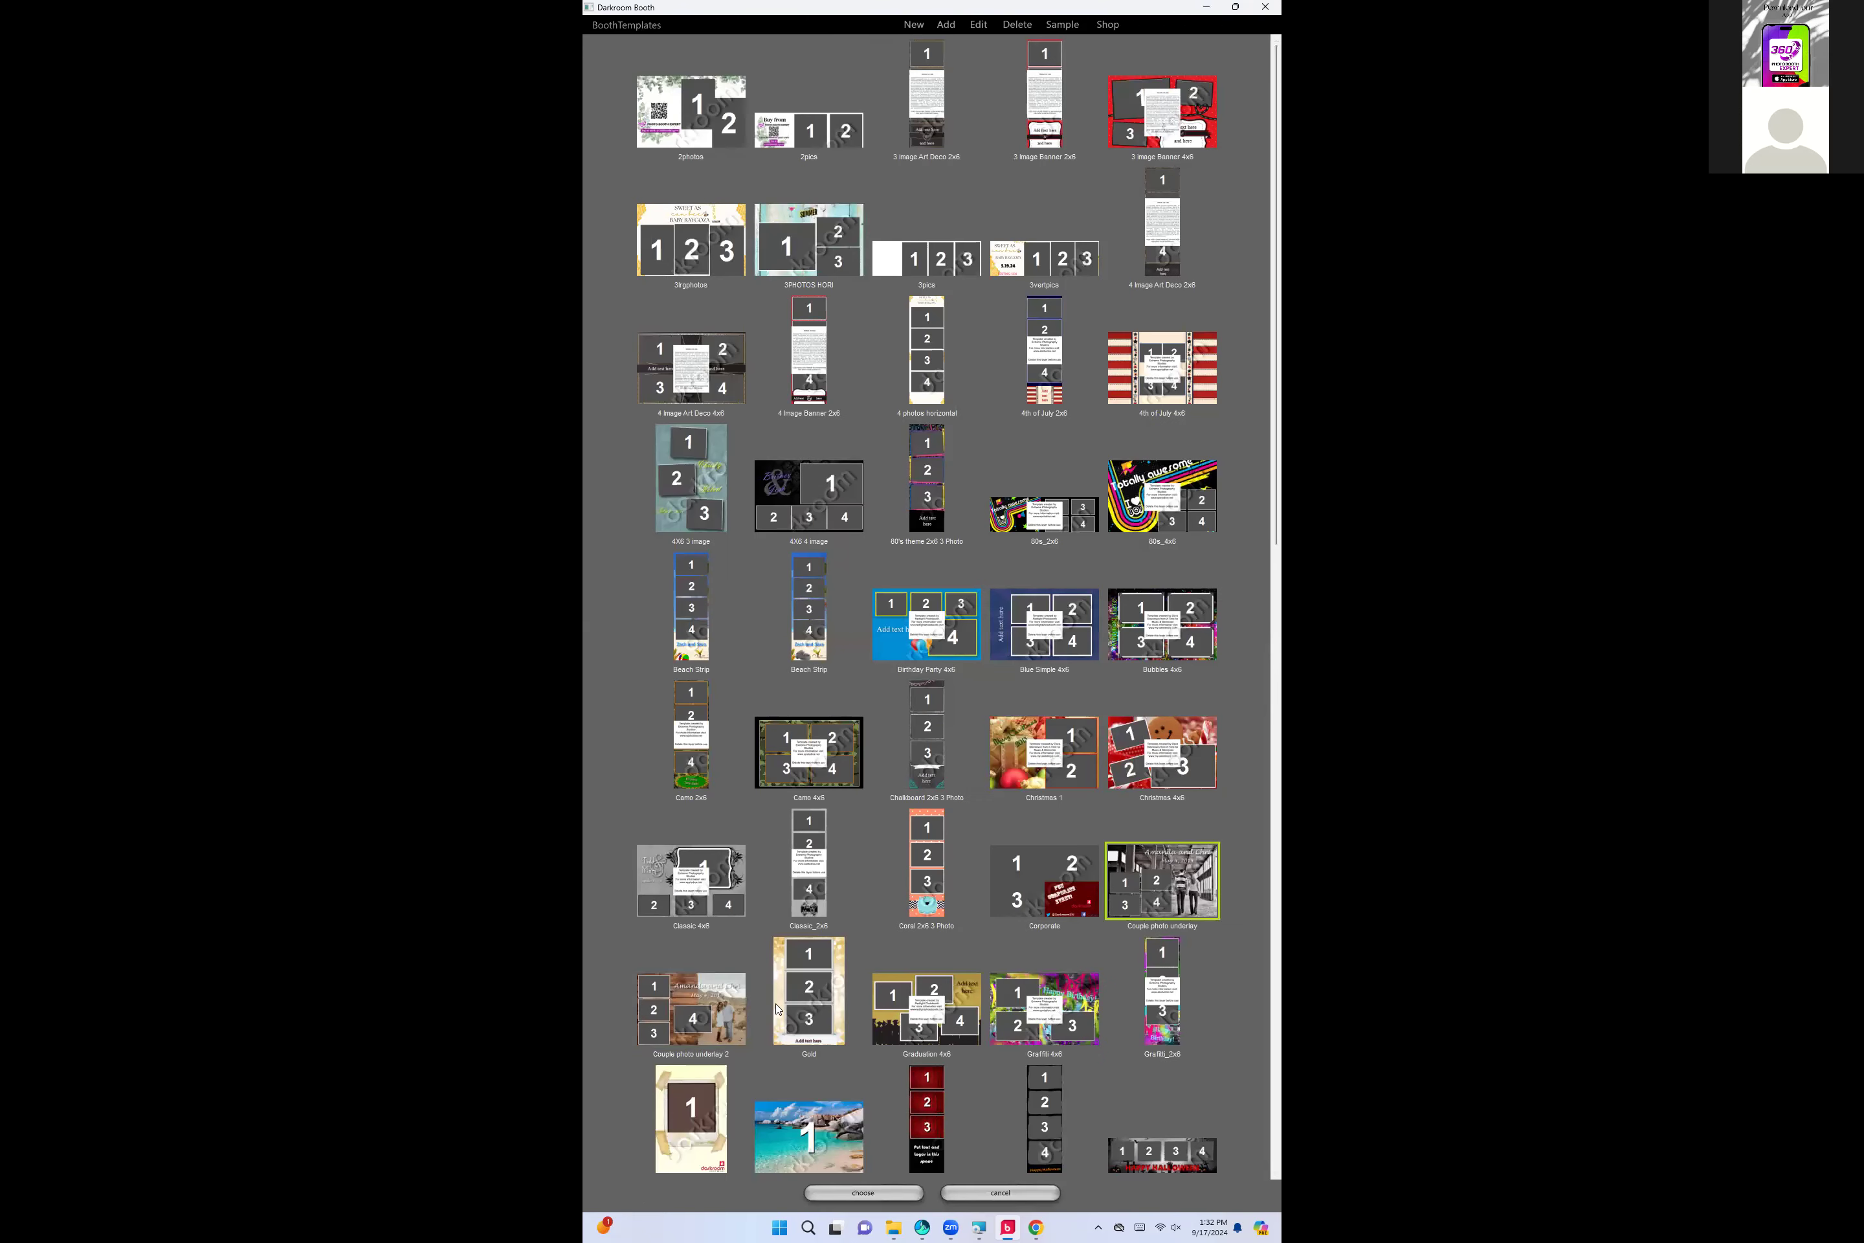
pyautogui.click(687, 1012)
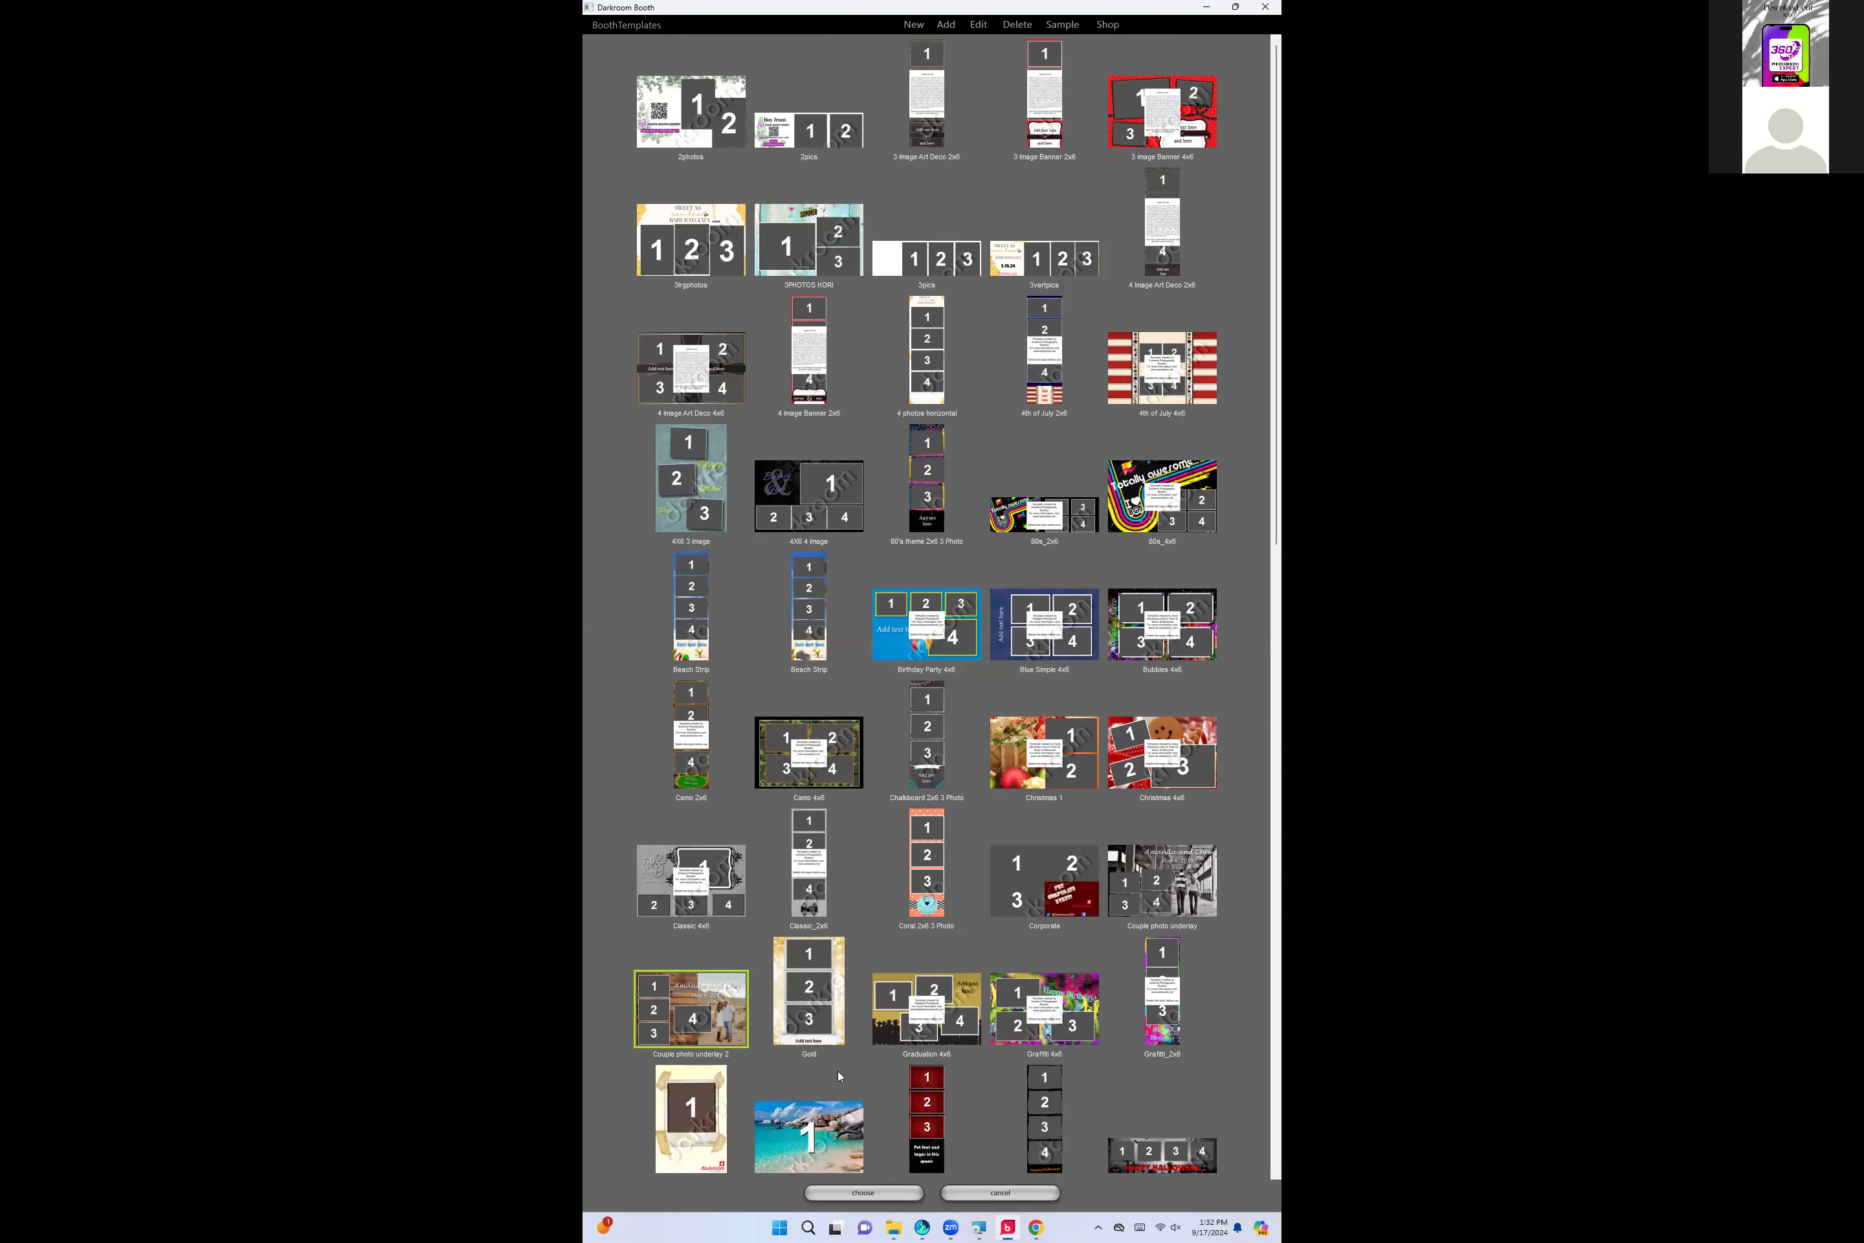
pyautogui.click(860, 1193)
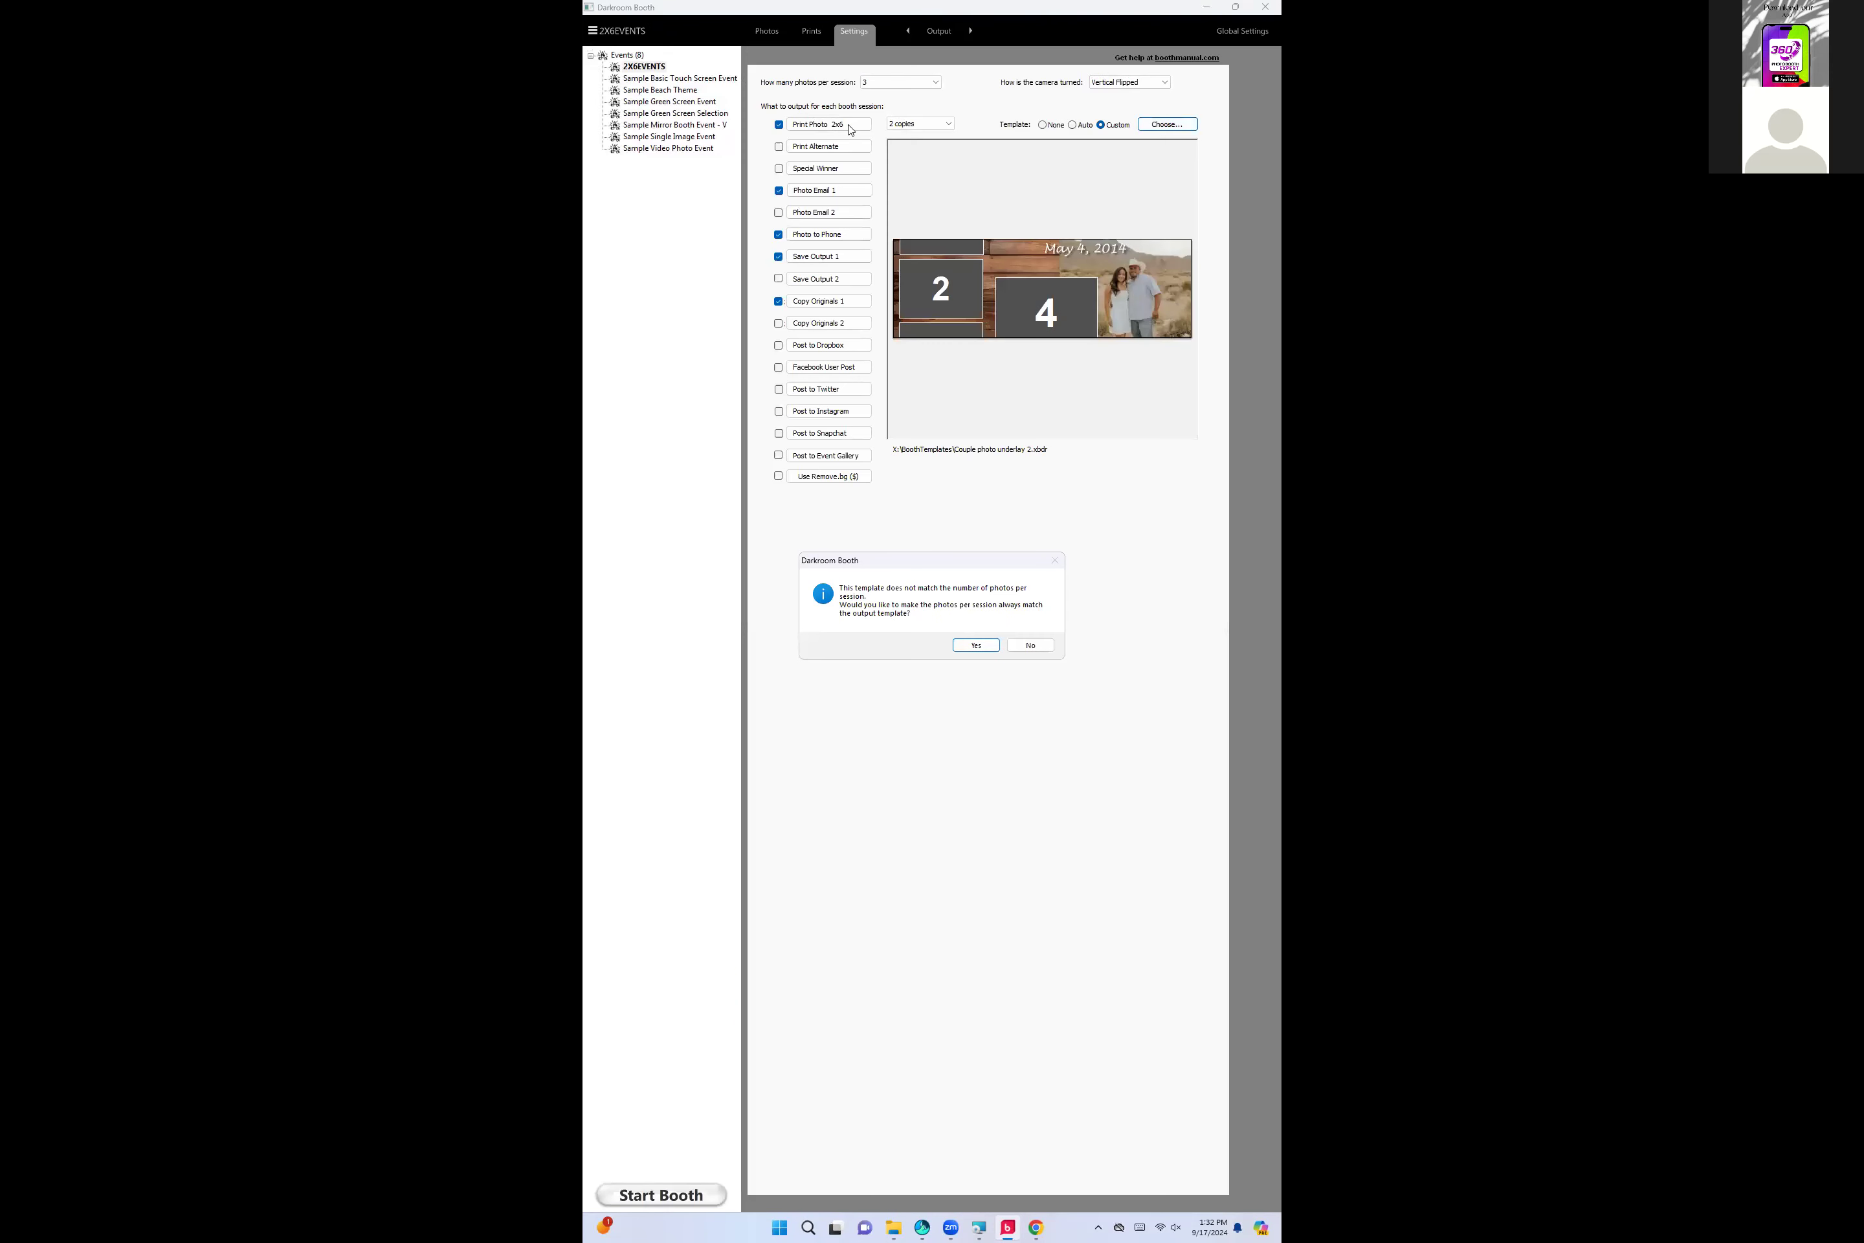
# Set 2X6EVENTS photos per session to Match Output, leaving the print size unchanged
pyautogui.click(837, 146)
pyautogui.click(976, 645)
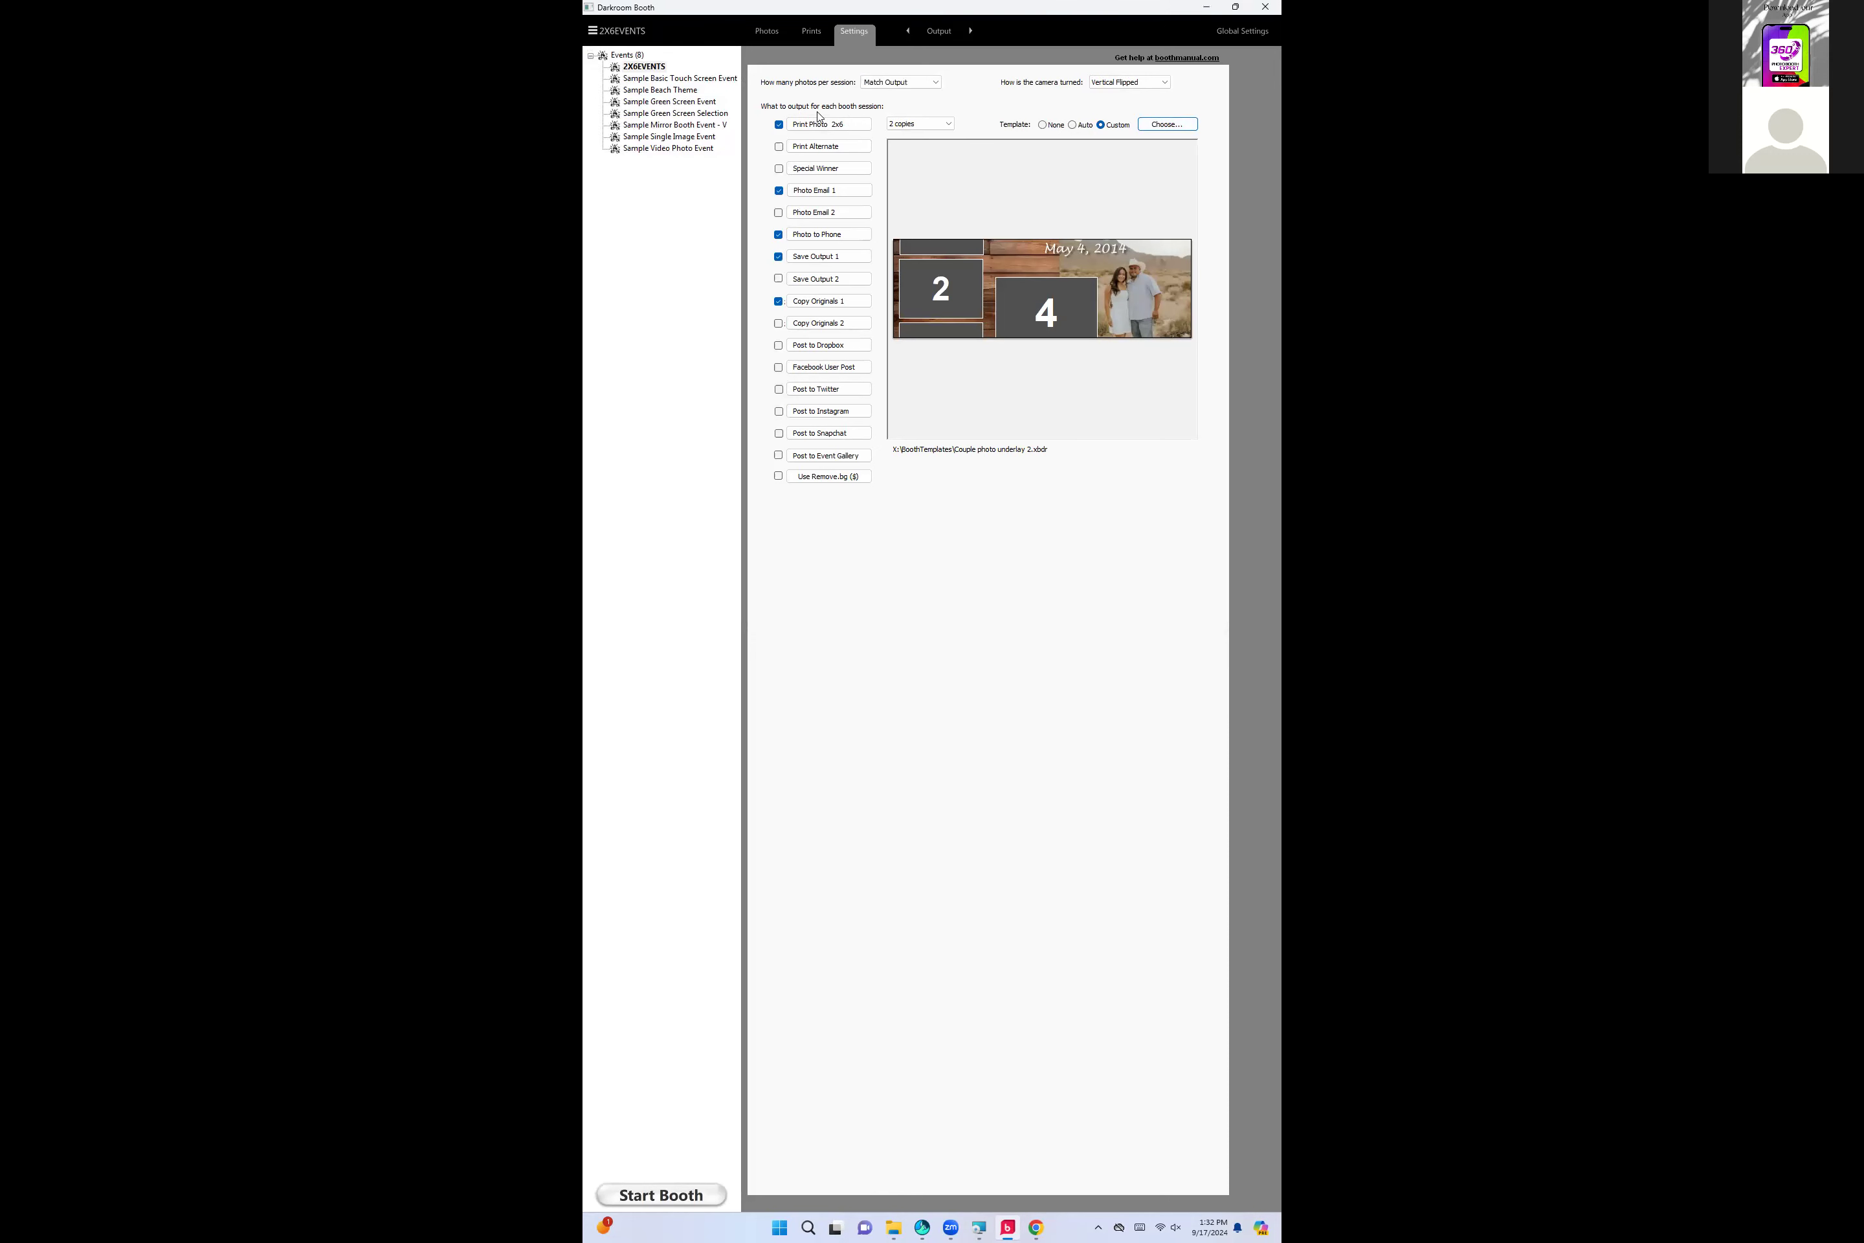
pyautogui.click(844, 133)
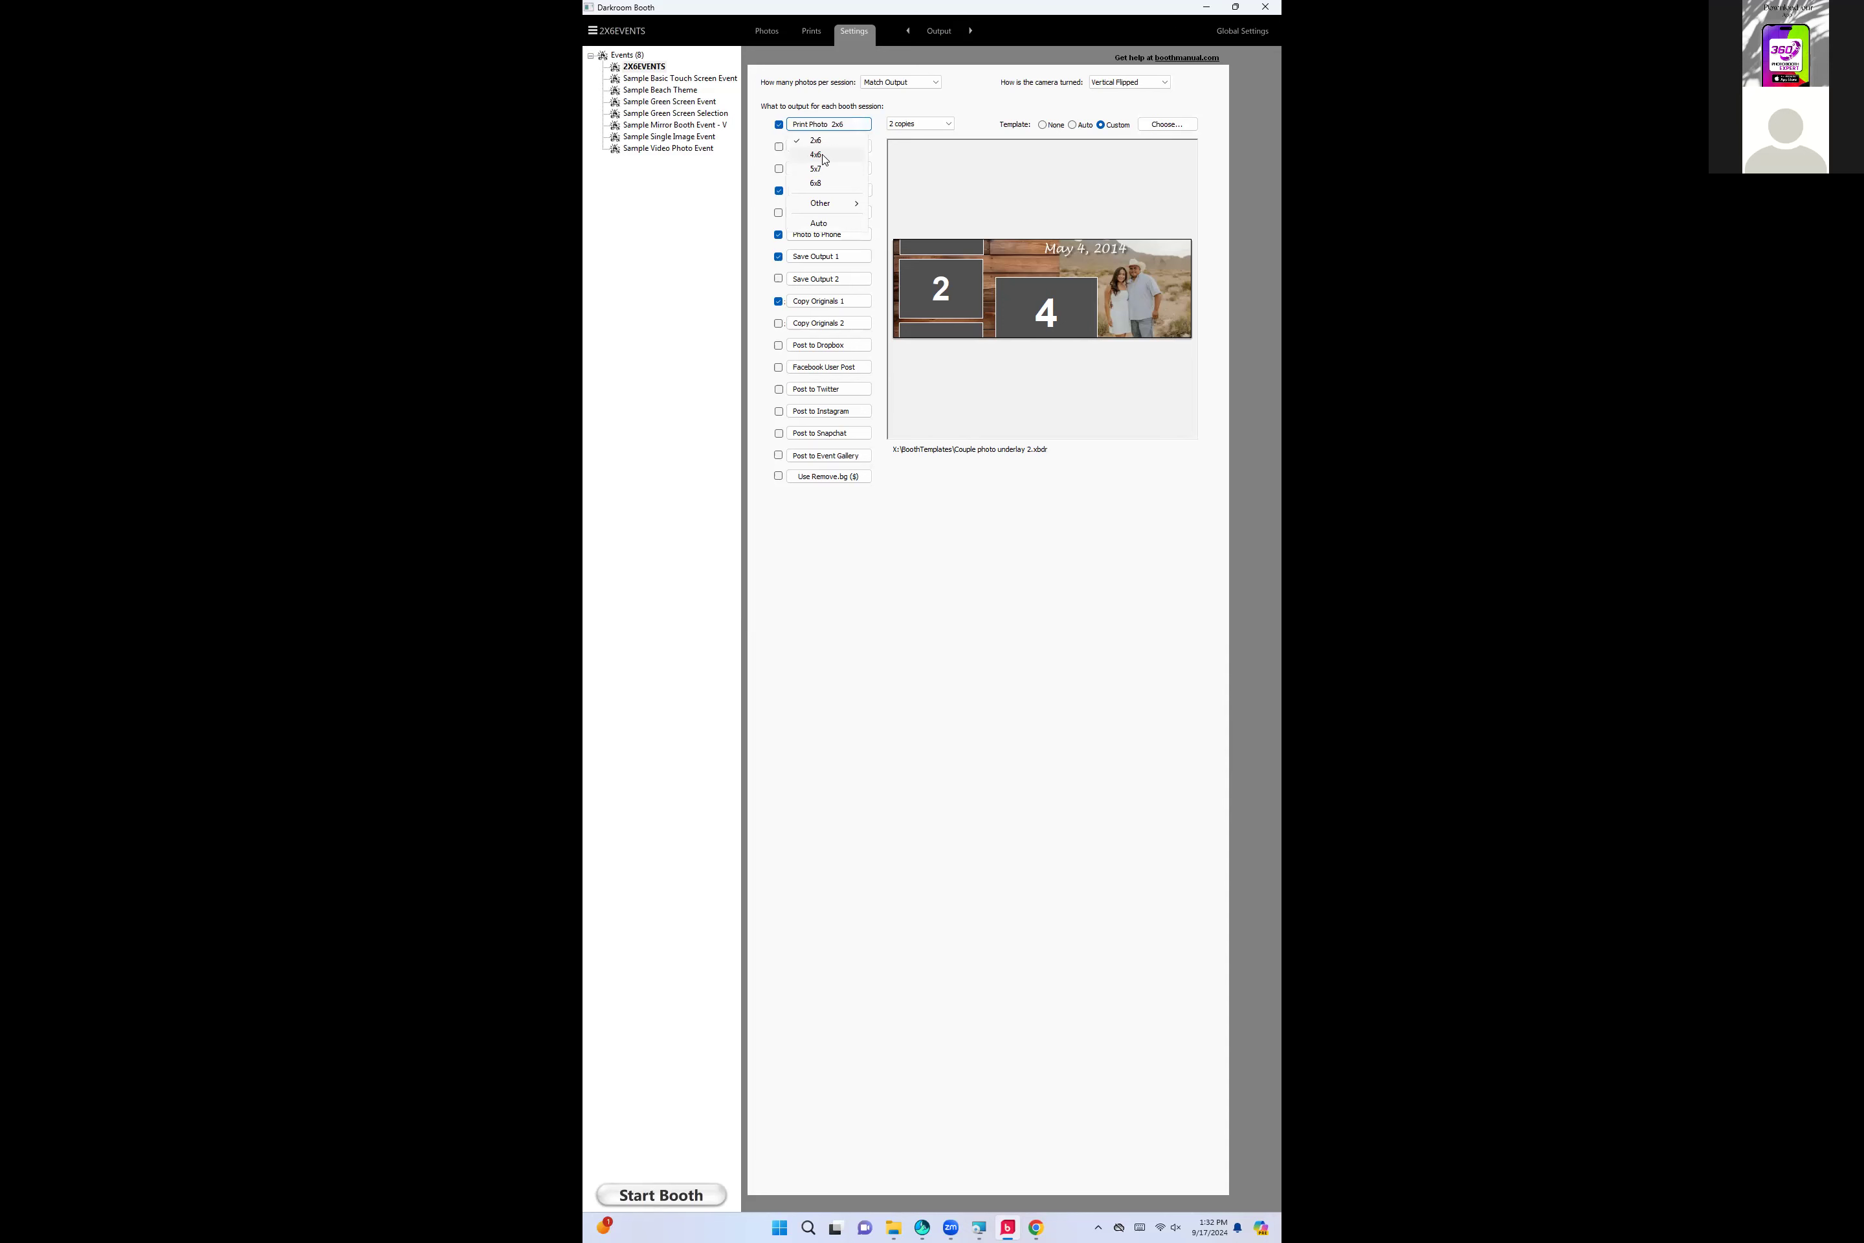
pyautogui.click(824, 141)
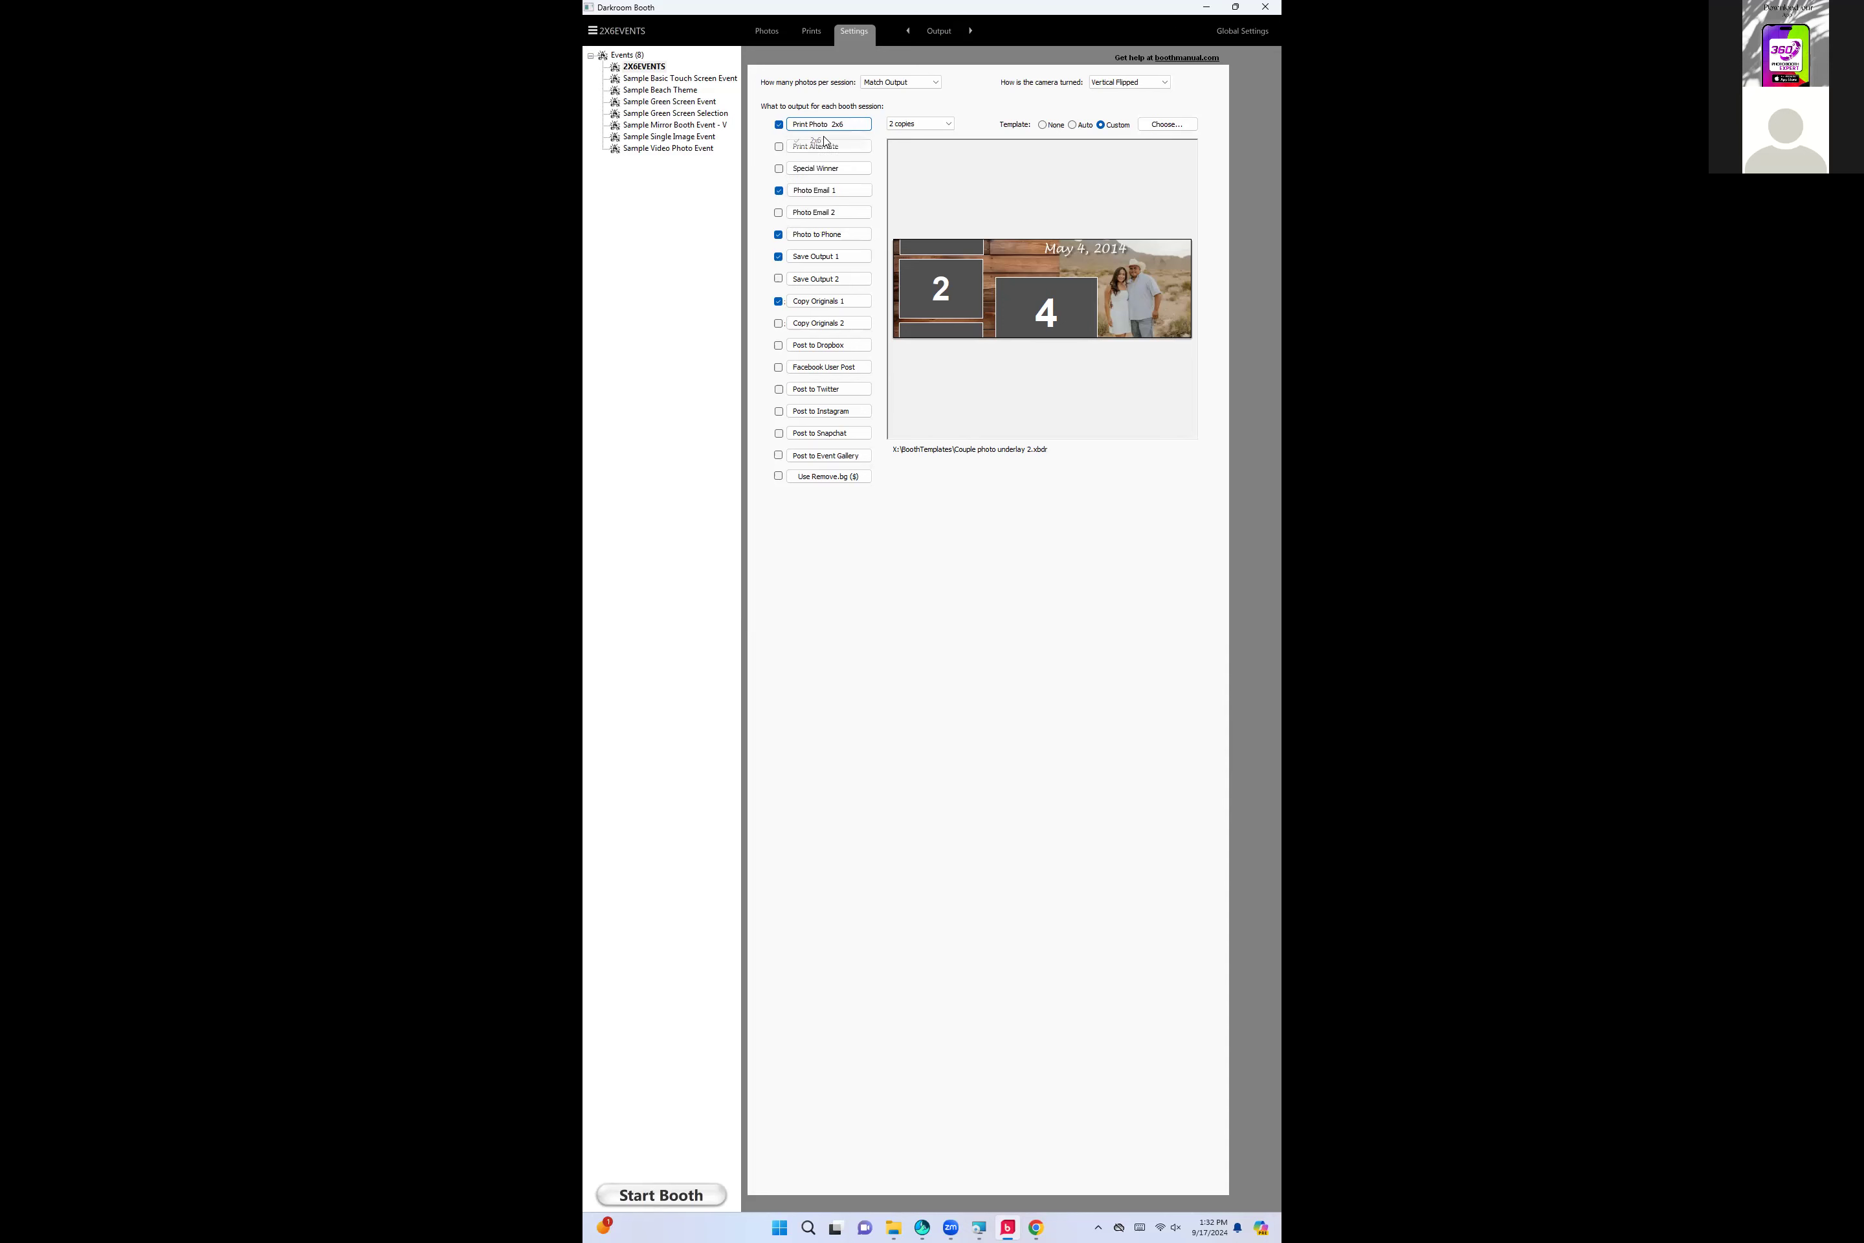
# Duplicate 2X6EVENTS as a new event named 4X6 with a 4x6 print size
pyautogui.rightClick(645, 68)
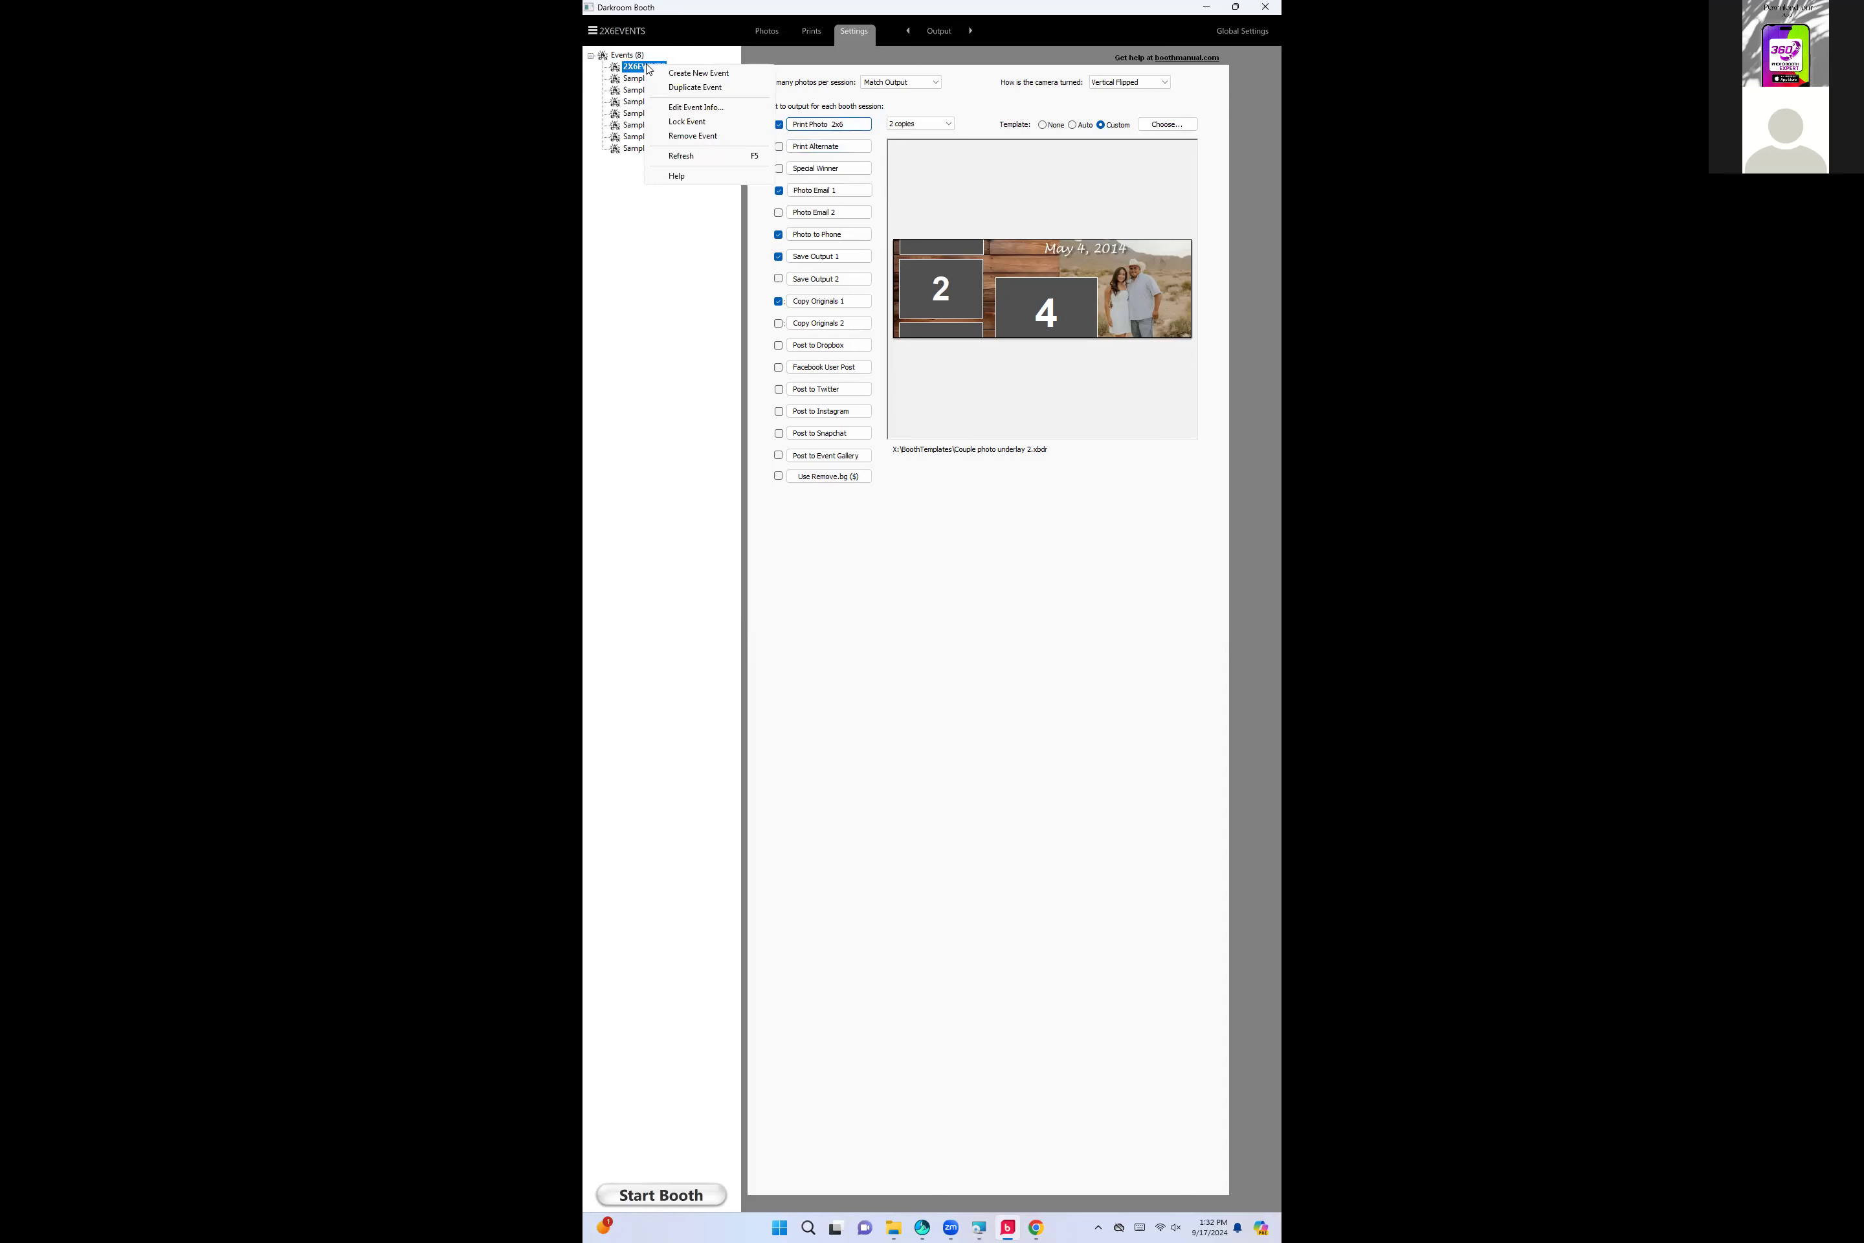
pyautogui.click(695, 88)
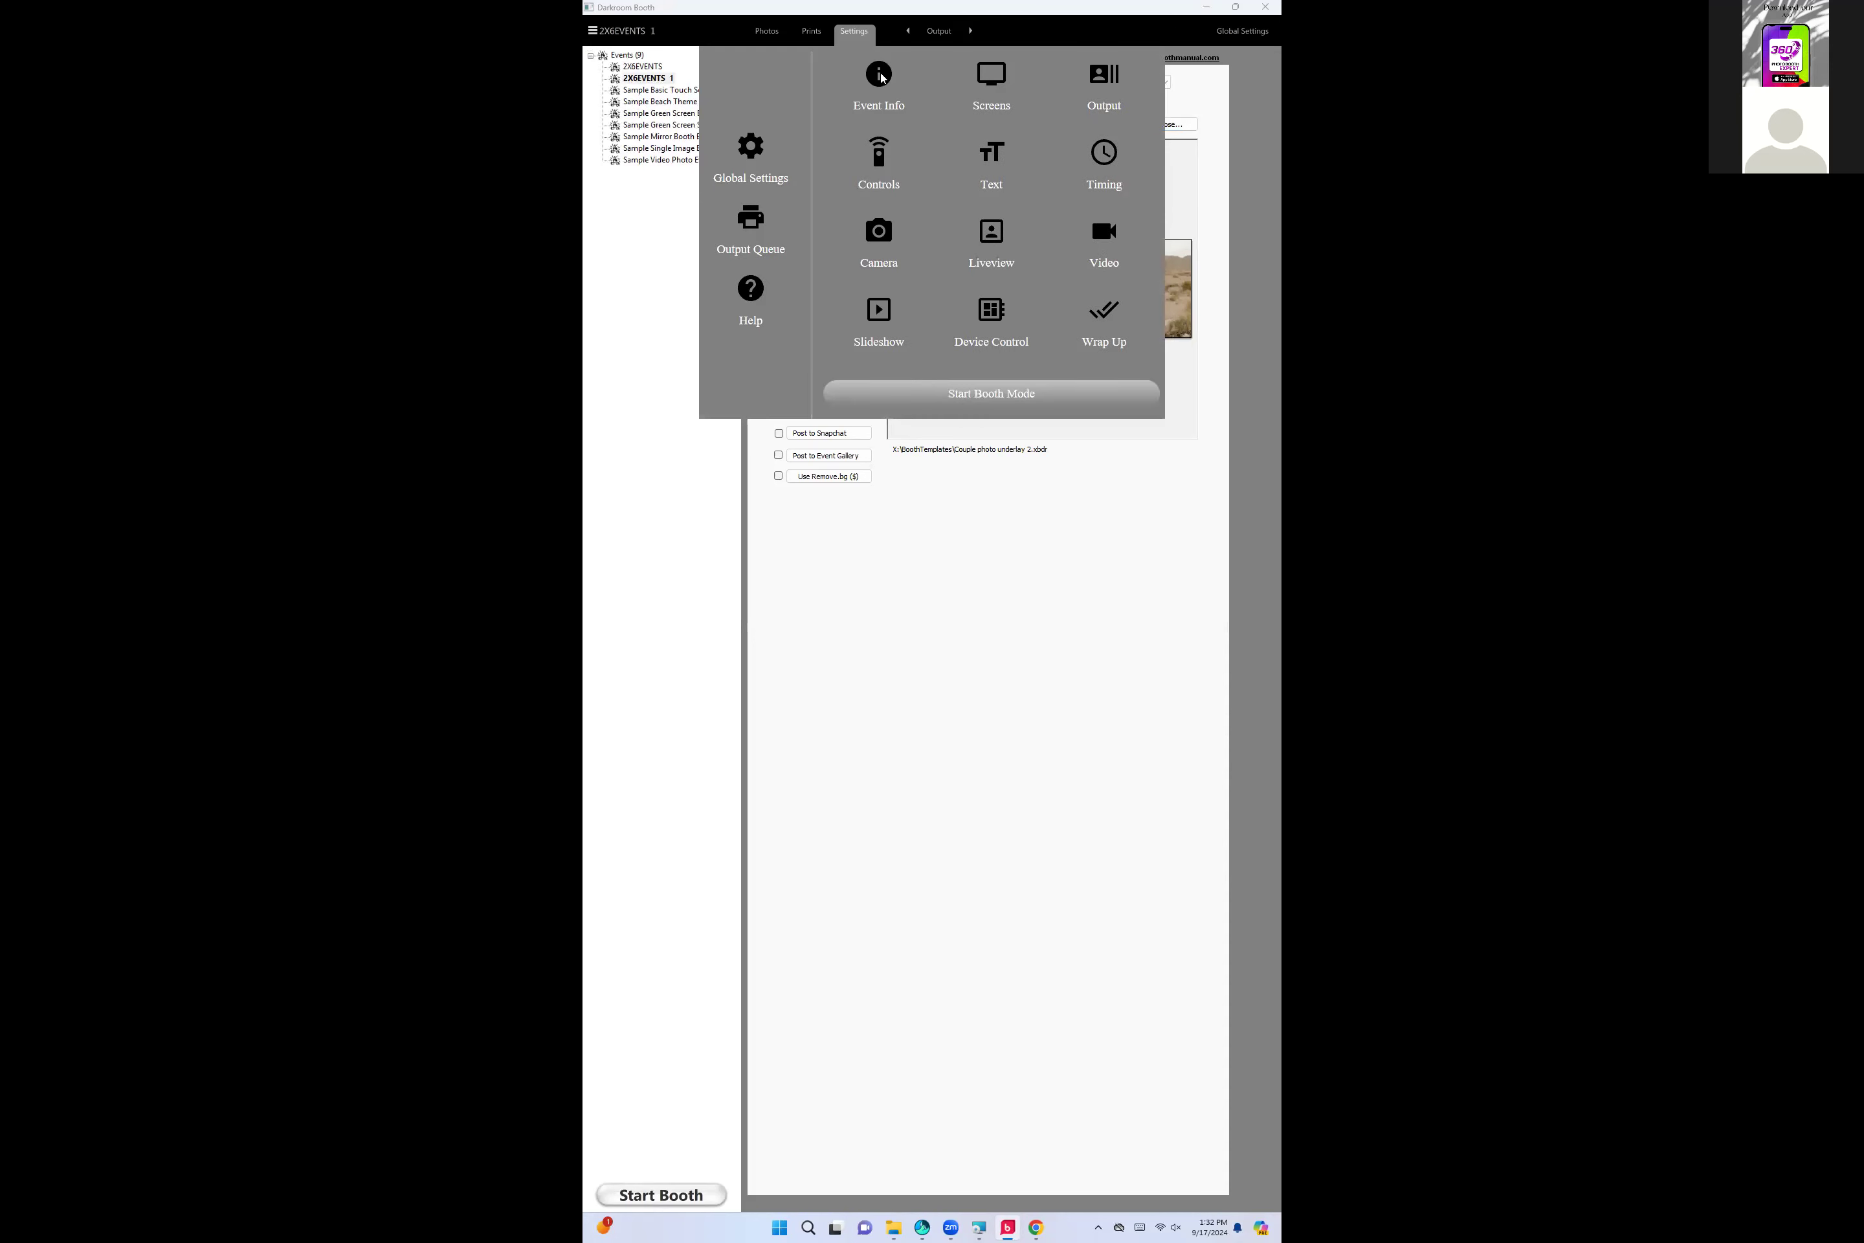
pyautogui.click(881, 77)
pyautogui.write('4X6')
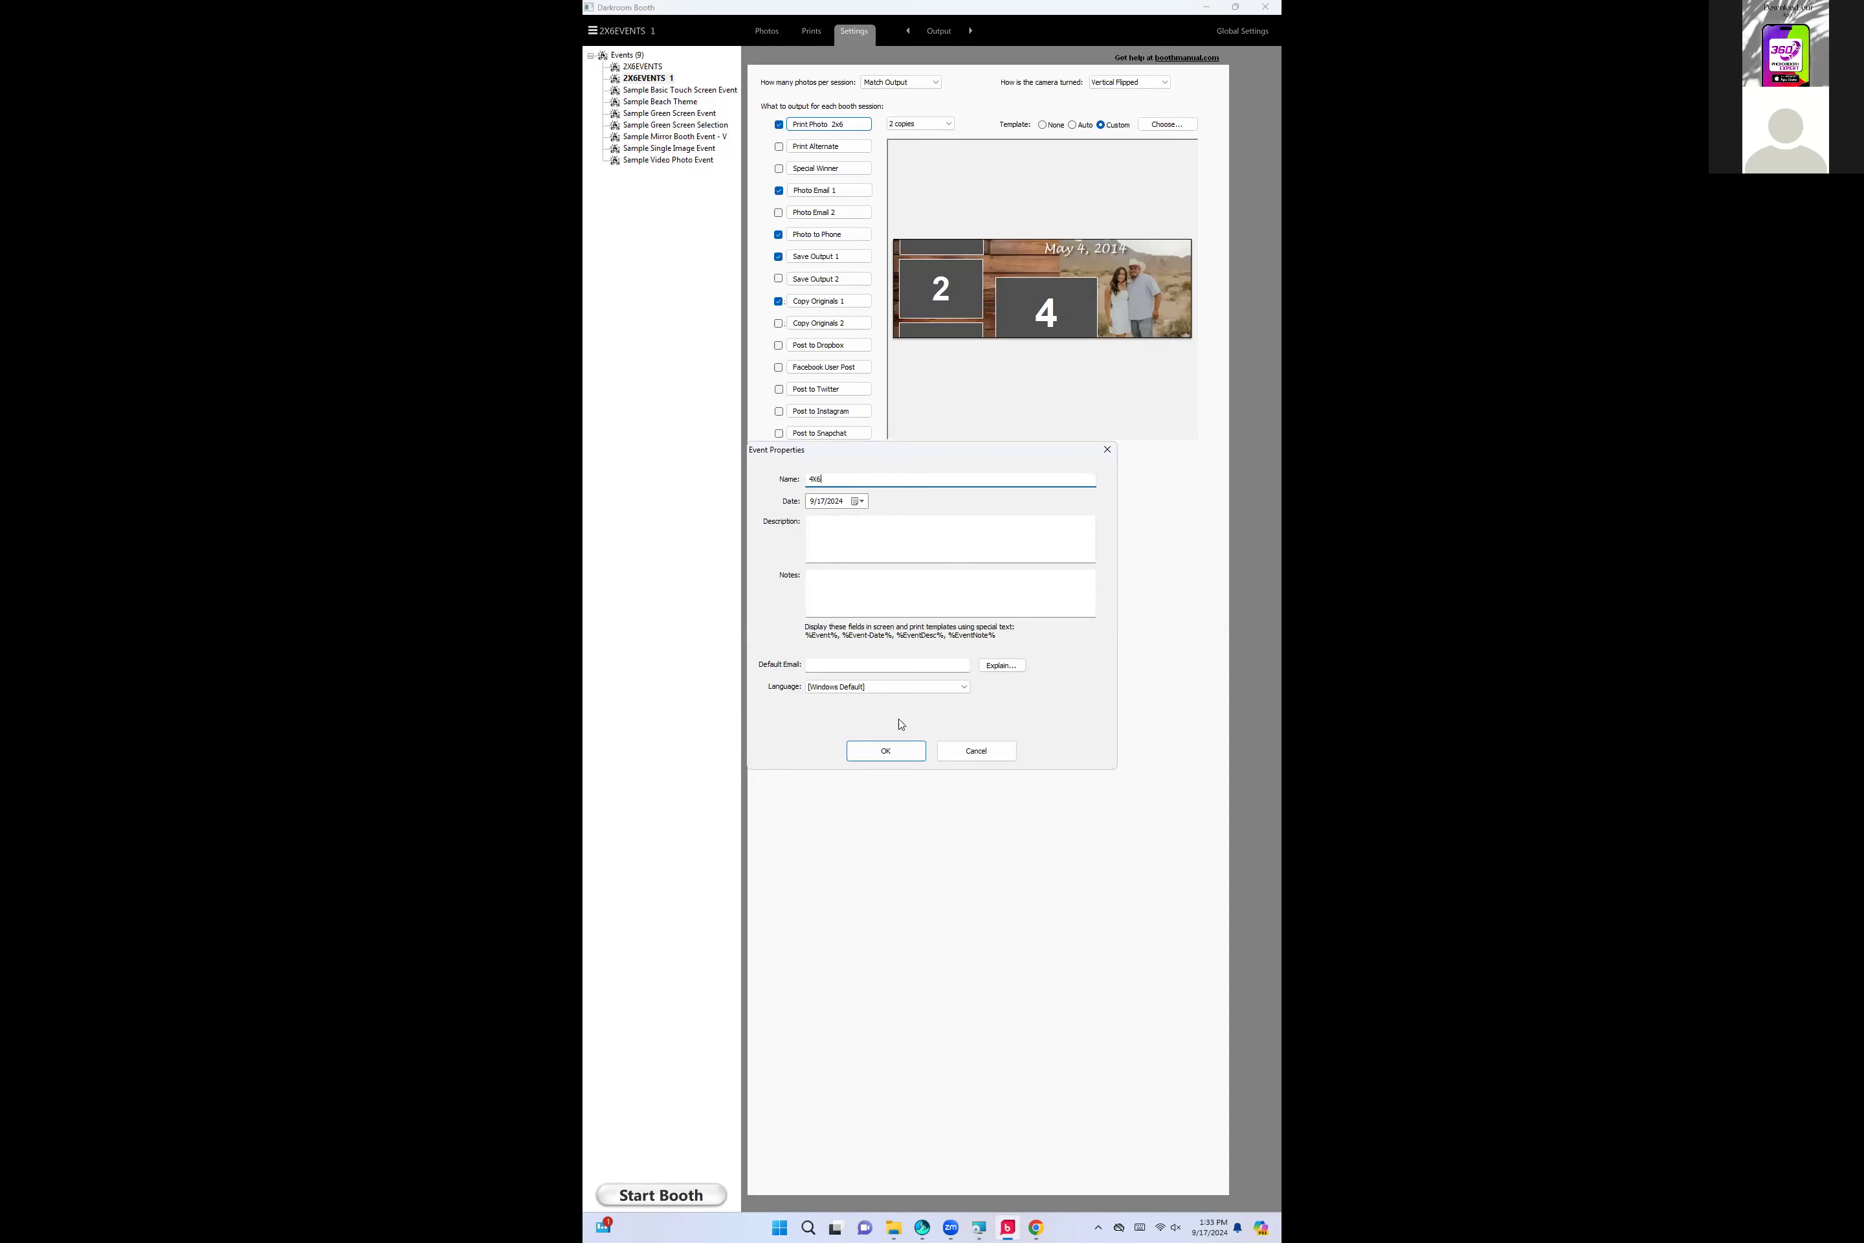
pyautogui.click(883, 753)
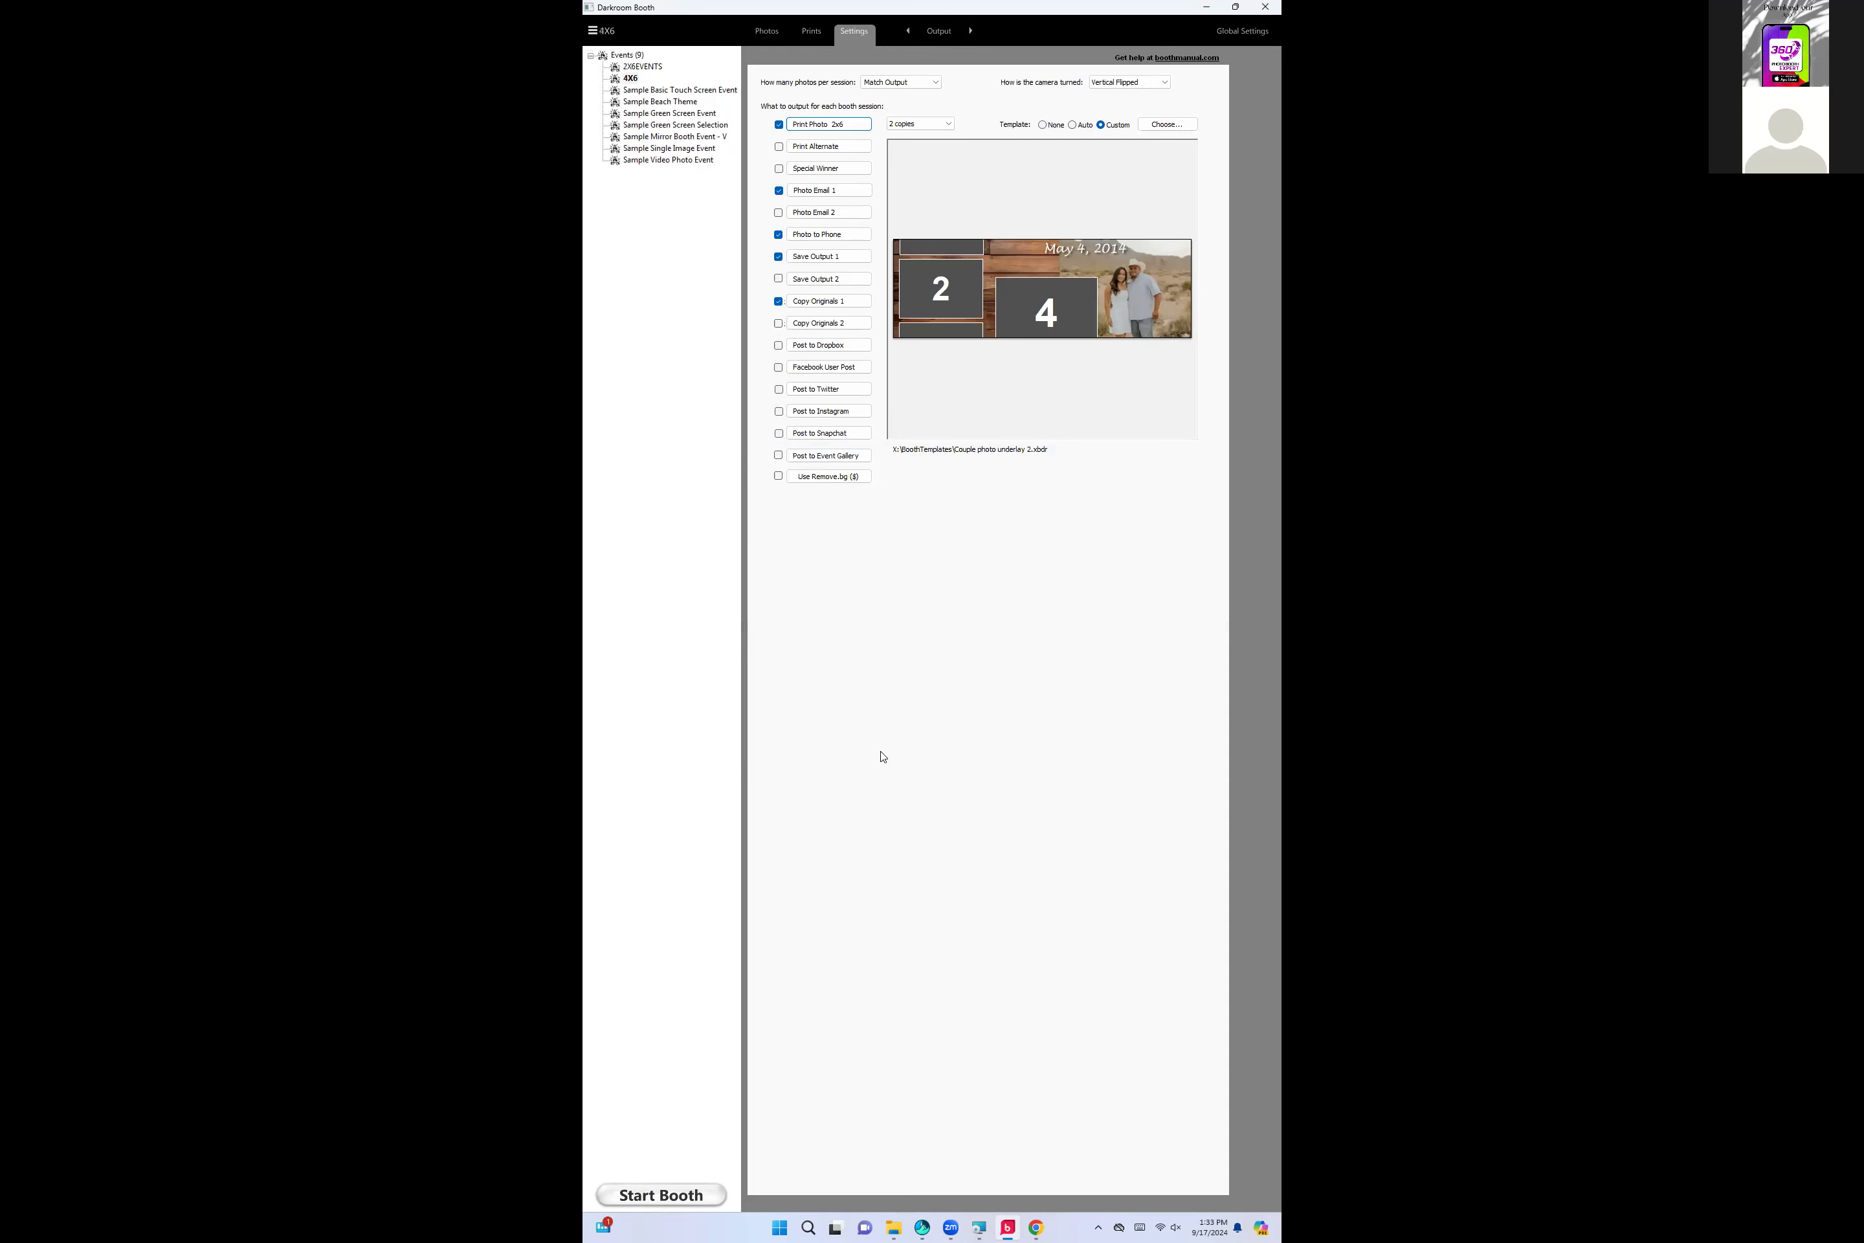
pyautogui.click(814, 128)
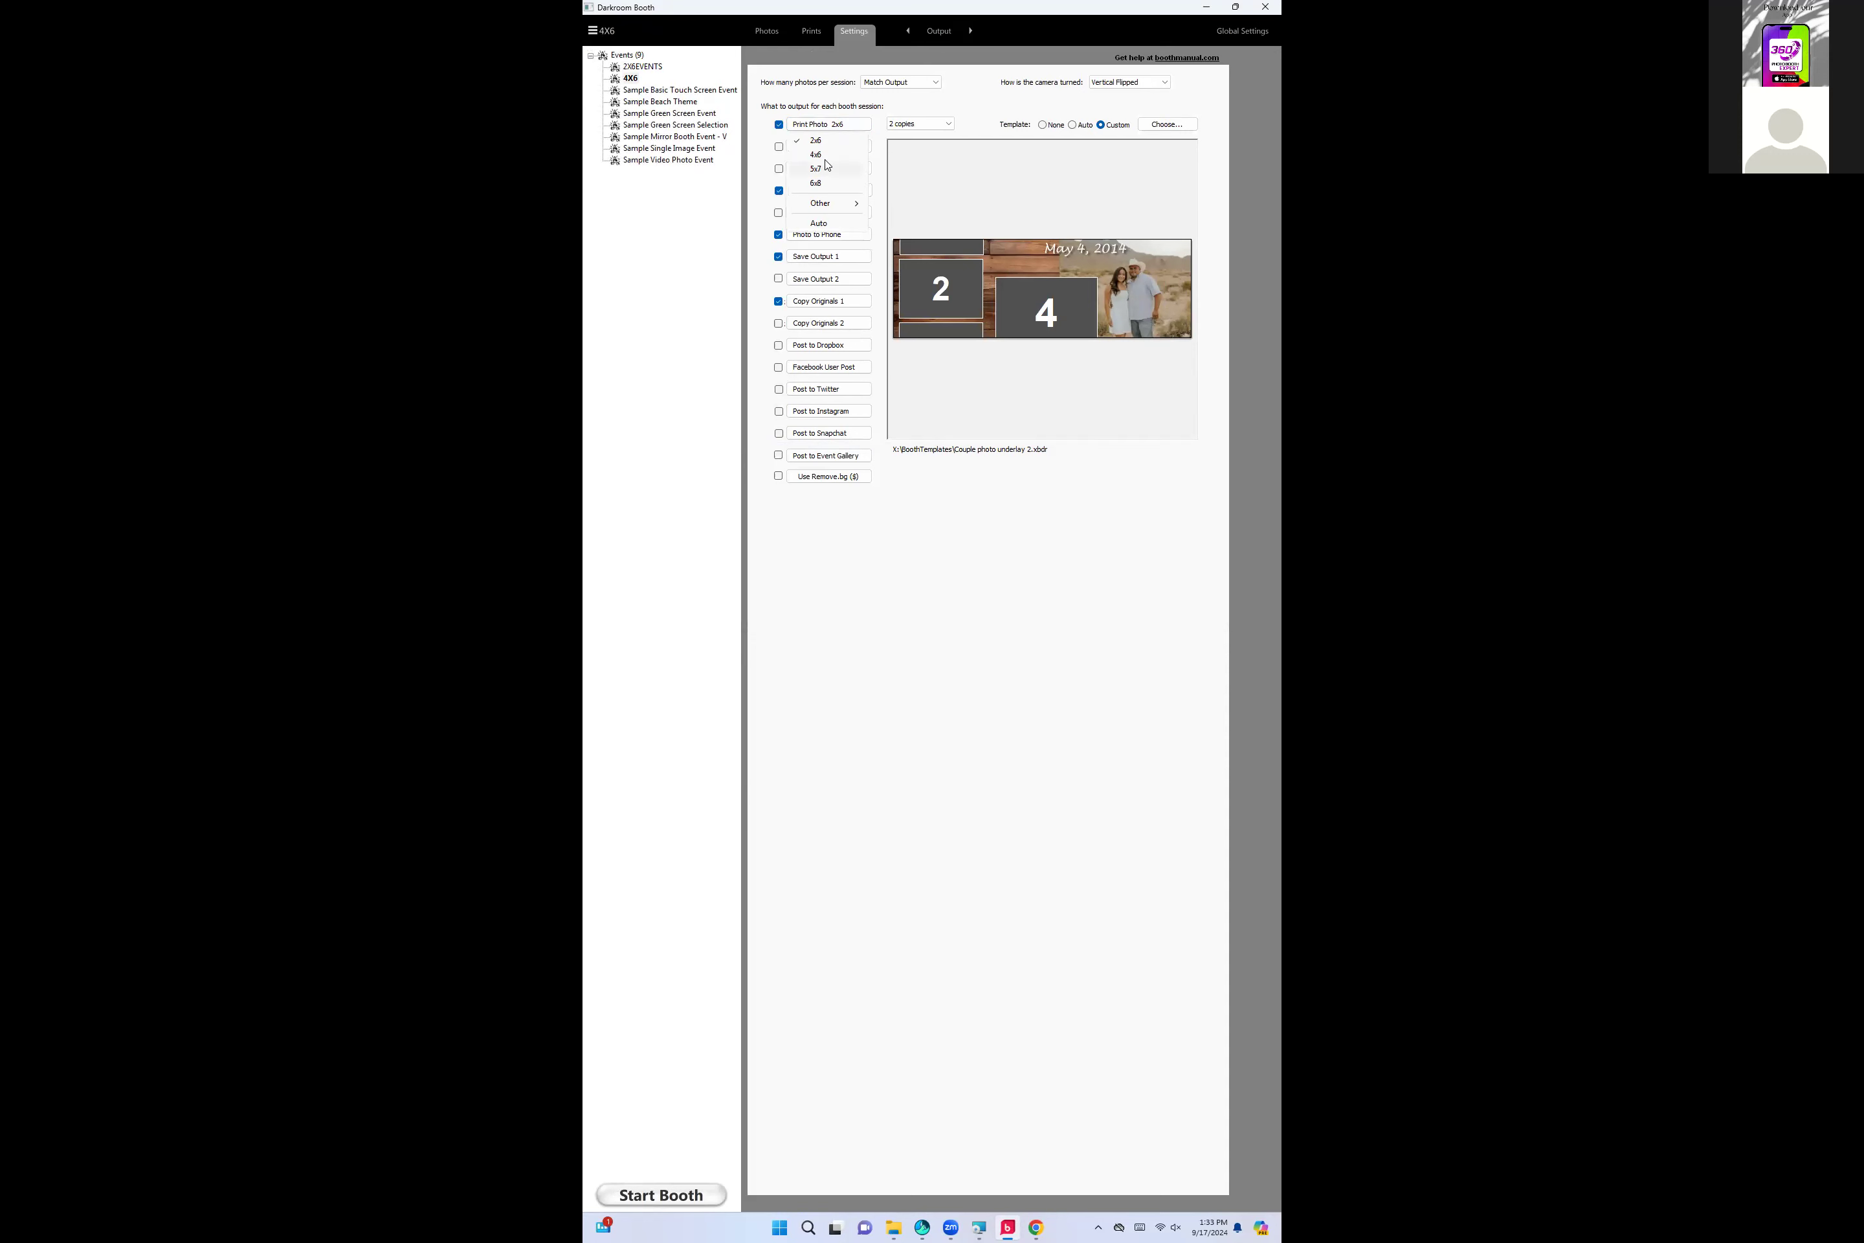
pyautogui.click(816, 155)
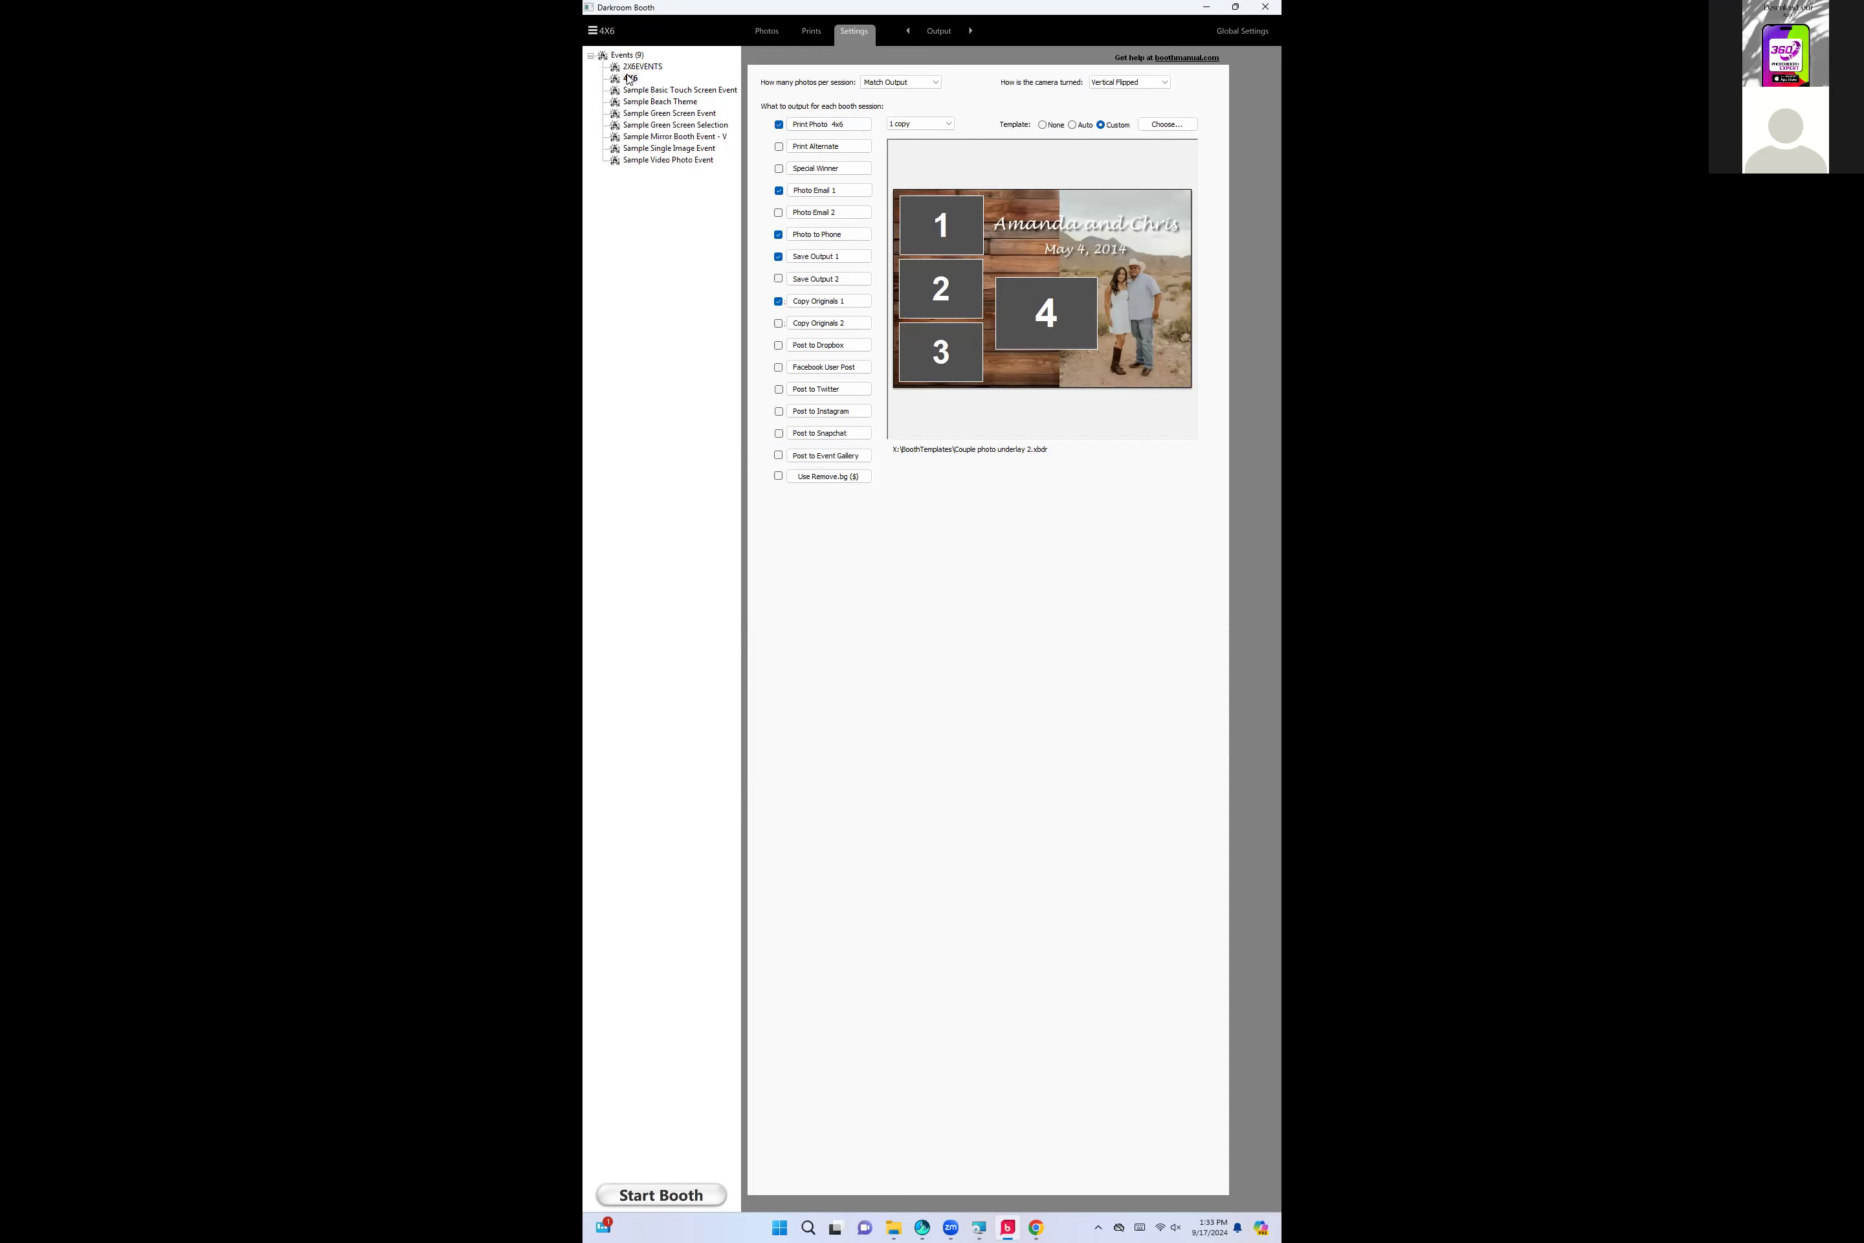
# Assign the 3vertpics template to the 2X6EVENTS event
pyautogui.click(629, 80)
pyautogui.click(633, 67)
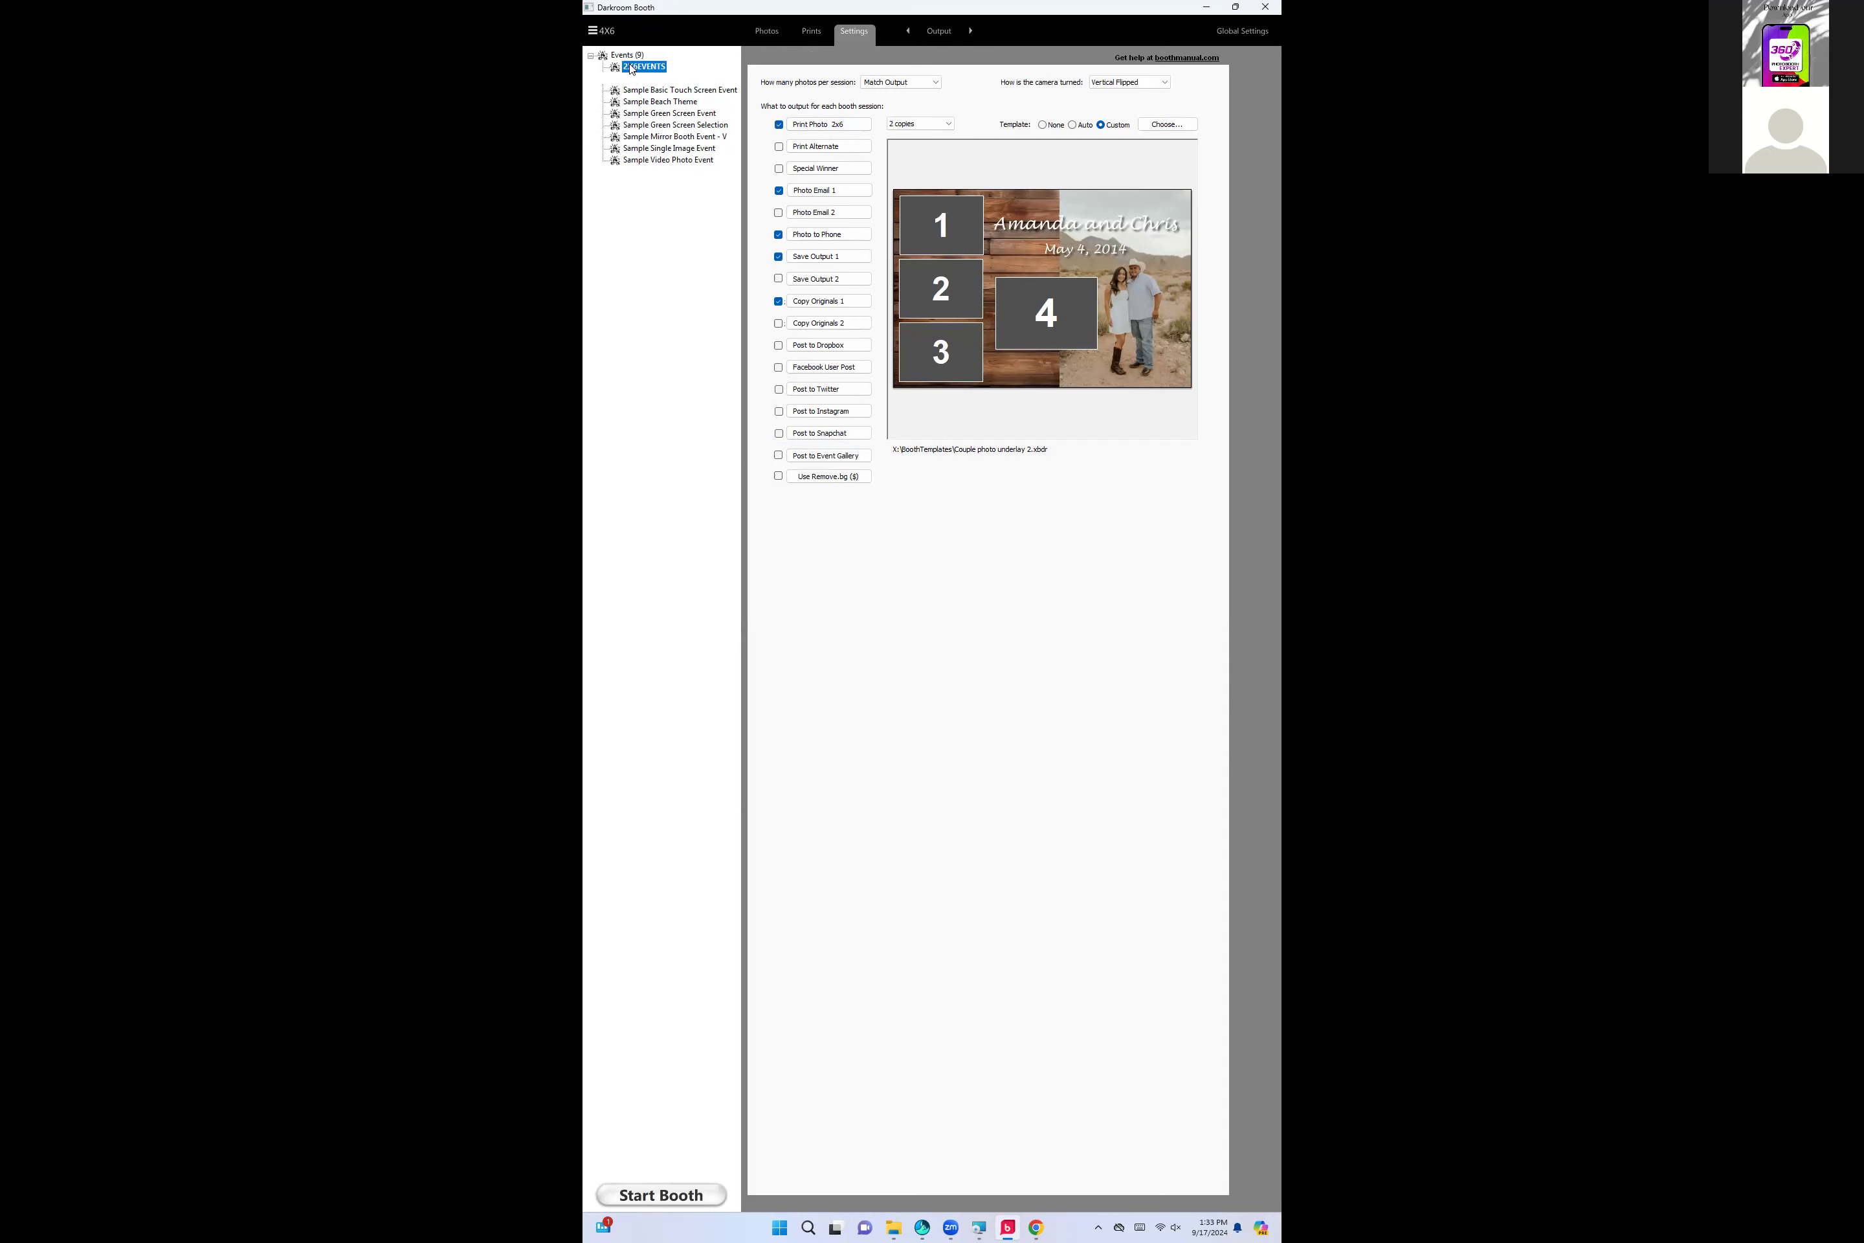
pyautogui.click(1173, 126)
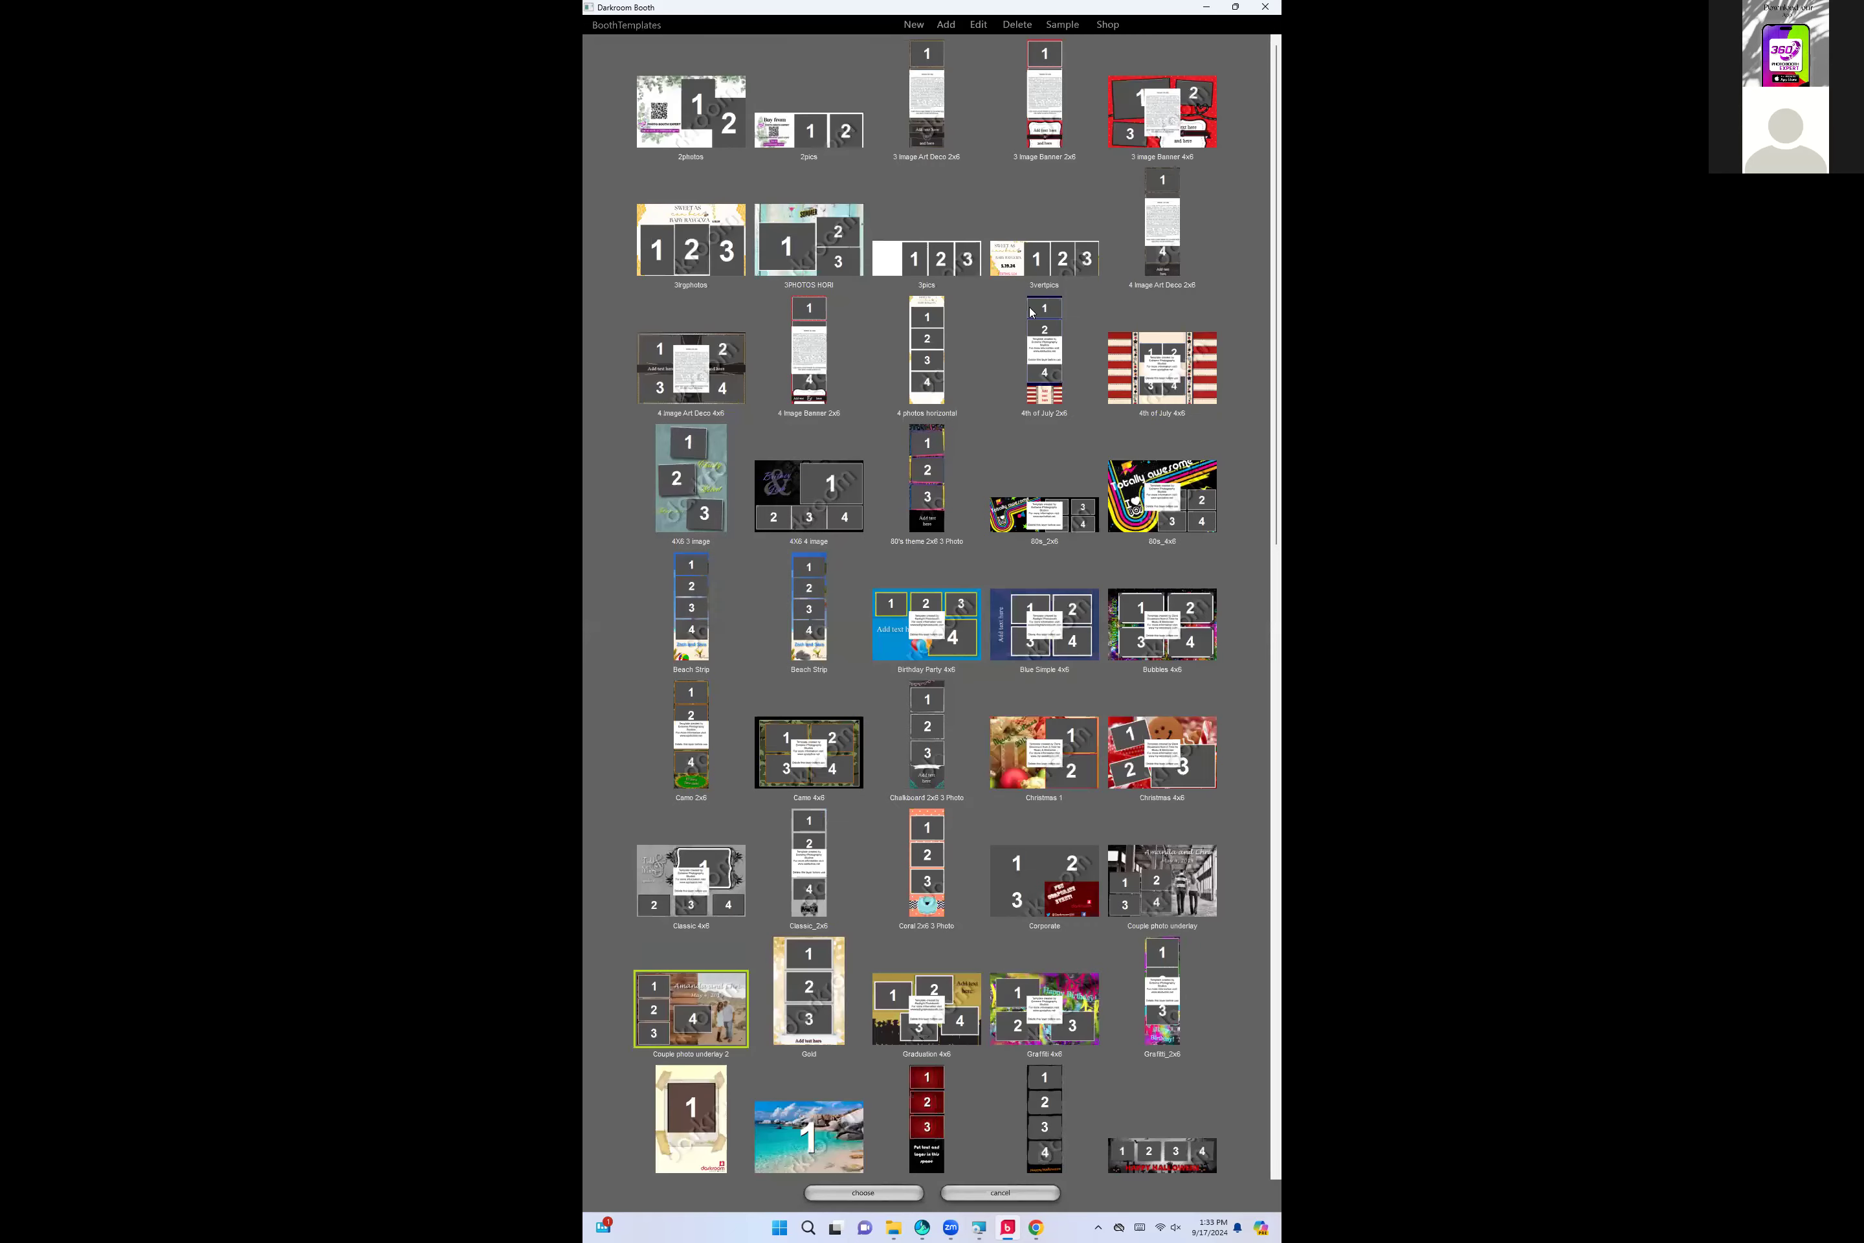
pyautogui.click(1020, 261)
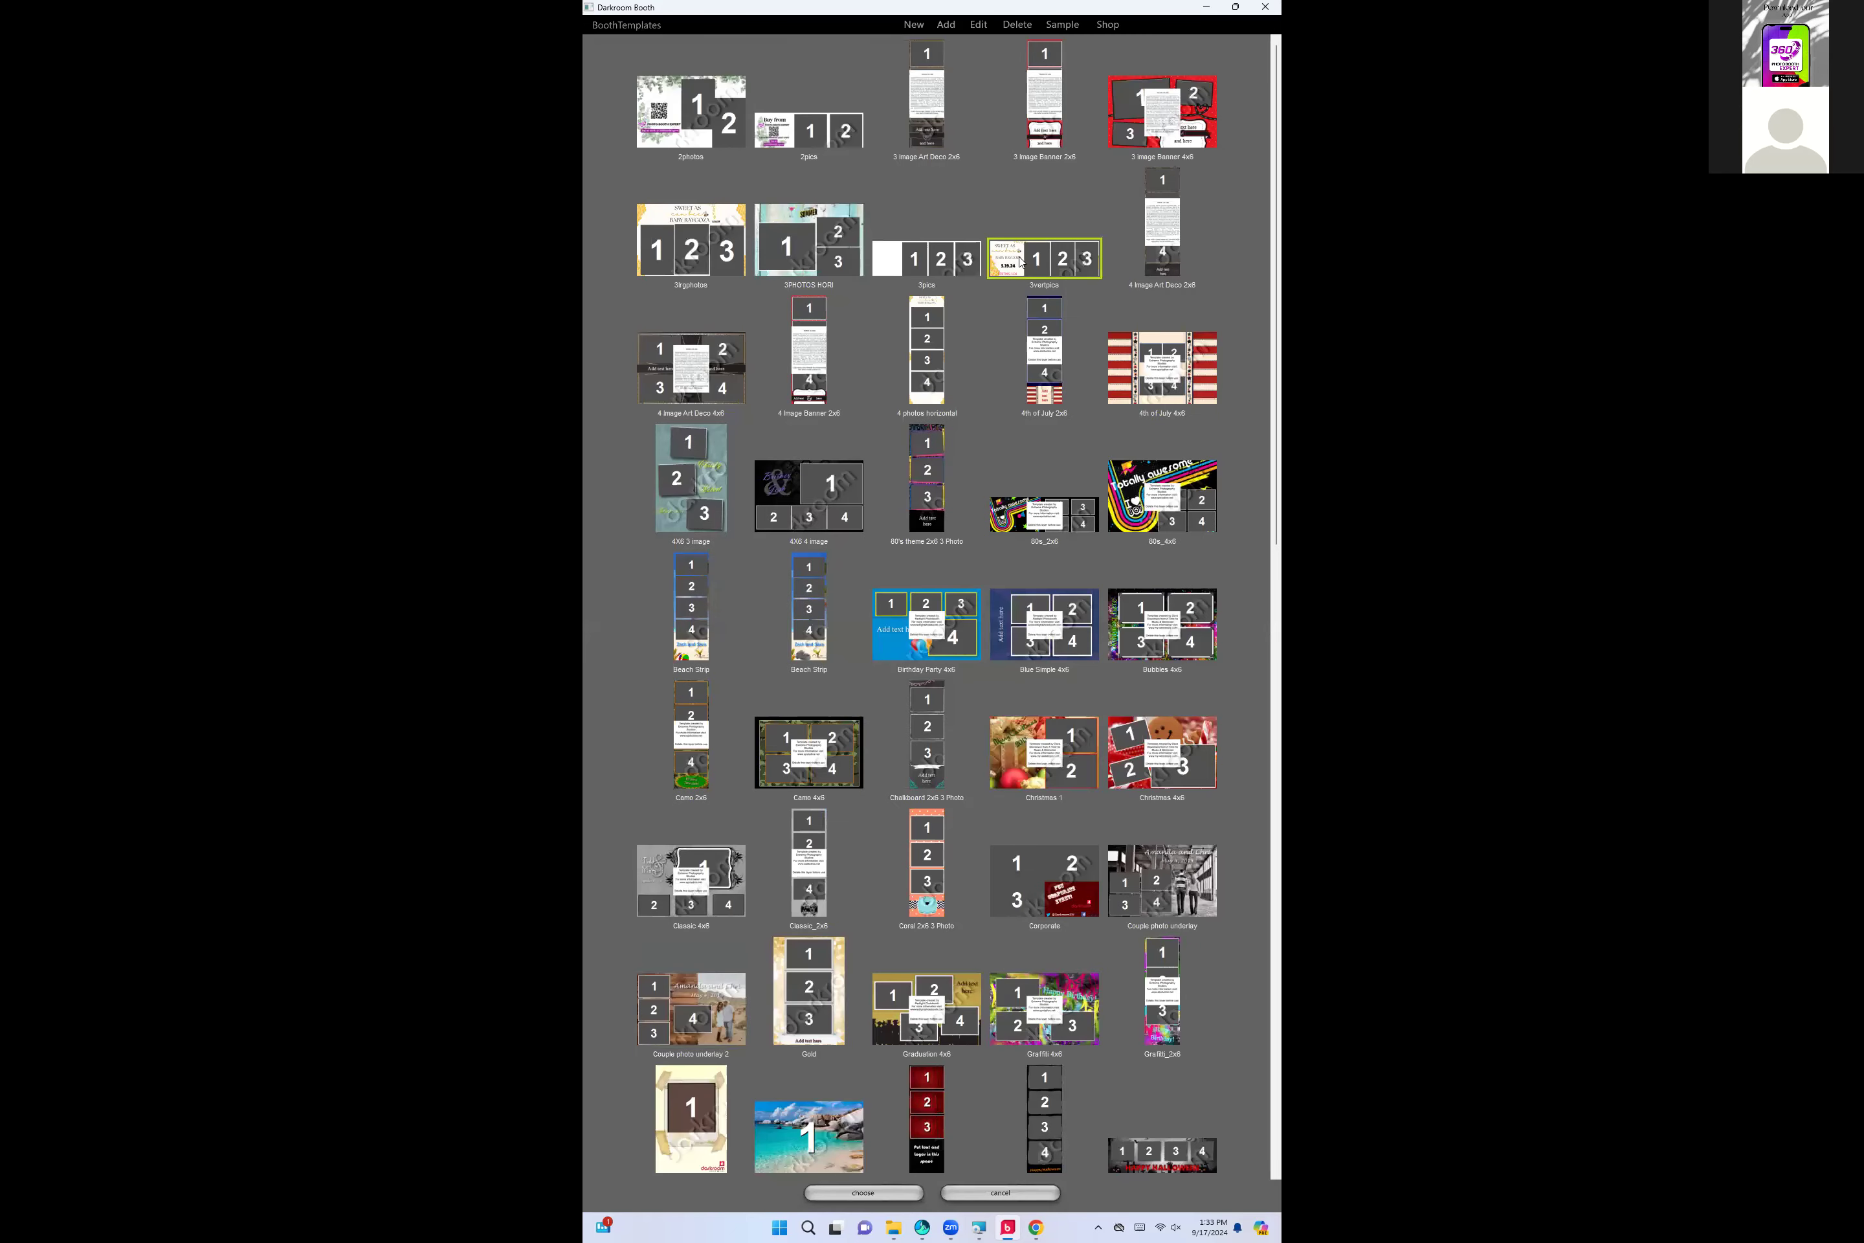
pyautogui.click(888, 1193)
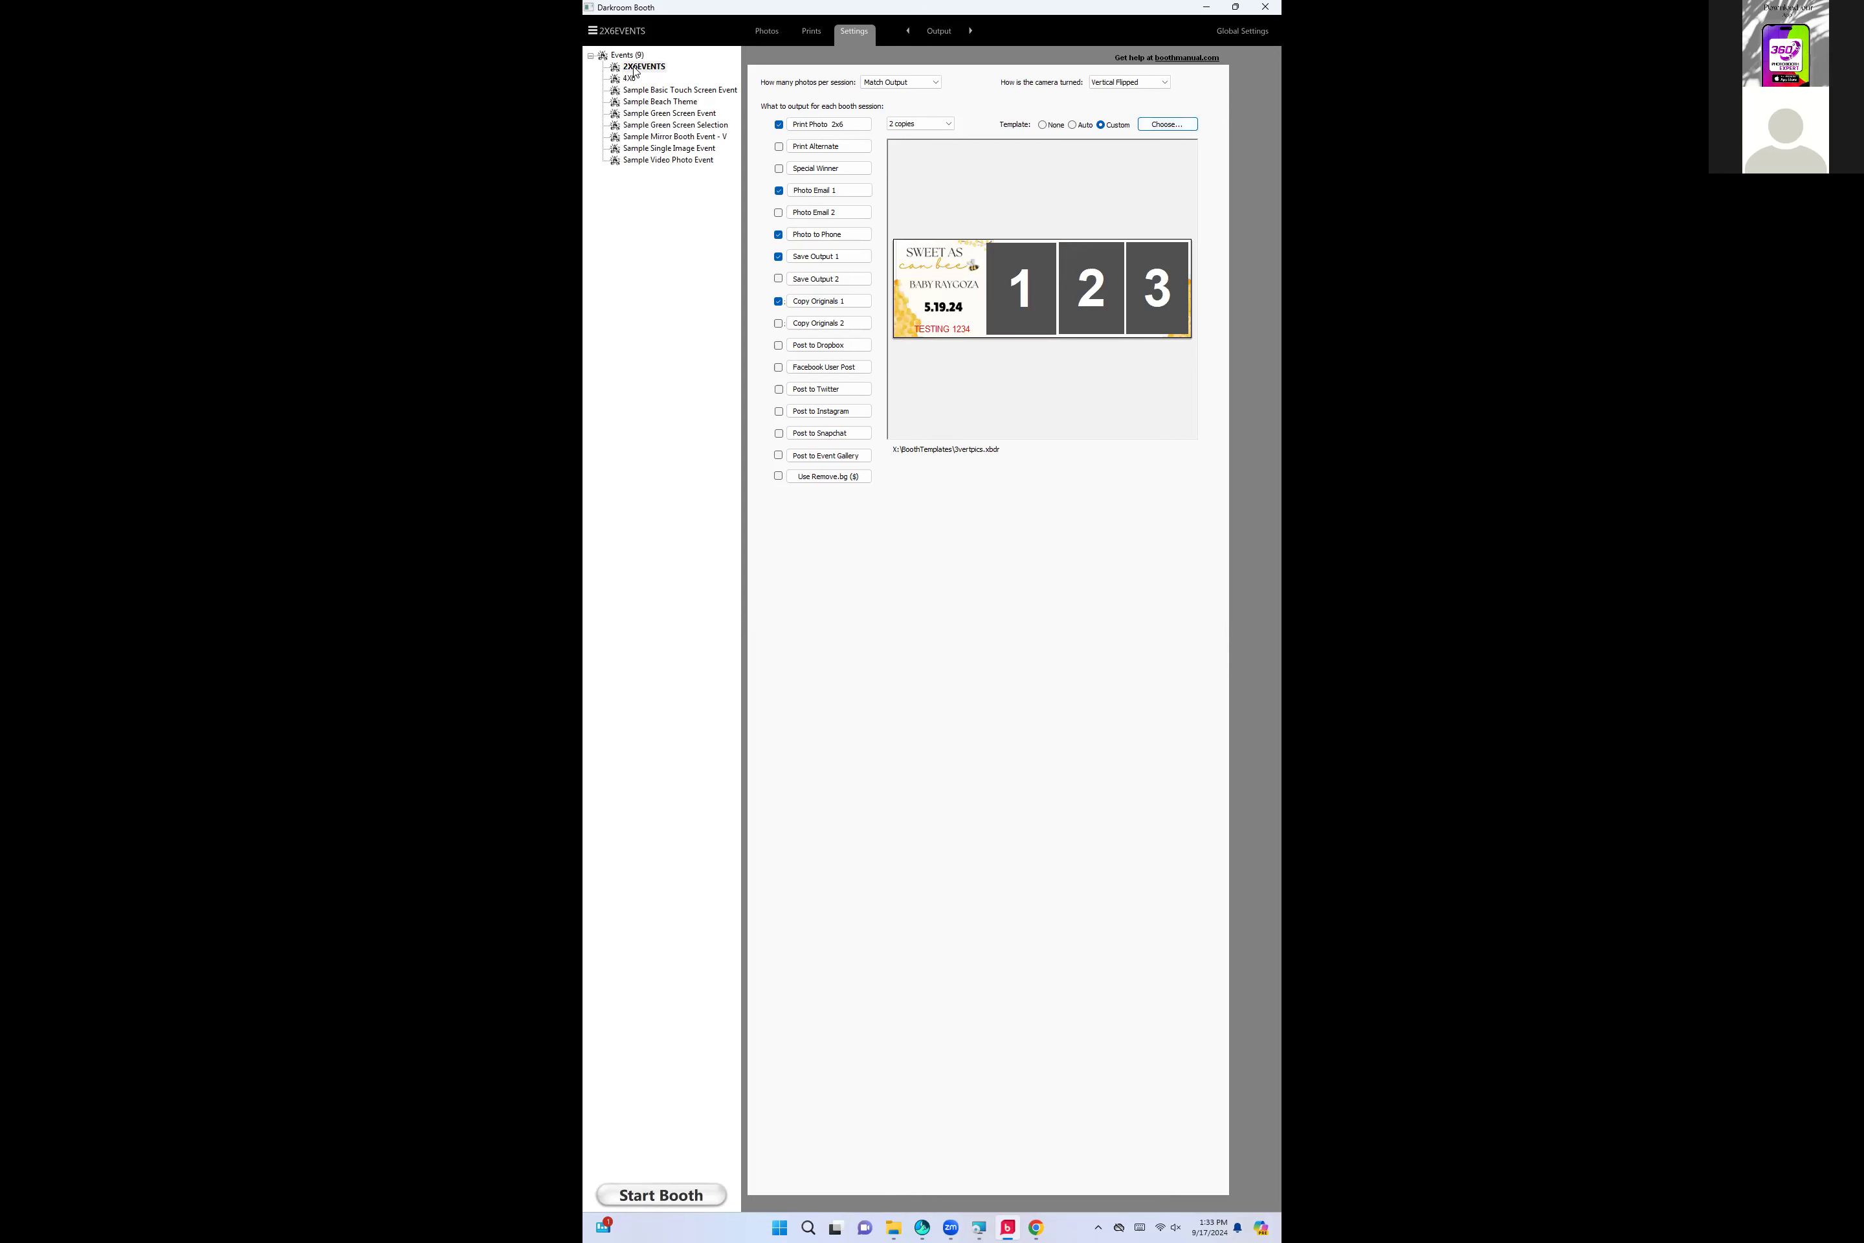
# Reload the 4X6 event's settings and review its template without changing it
pyautogui.click(627, 80)
pyautogui.doubleClick(628, 79)
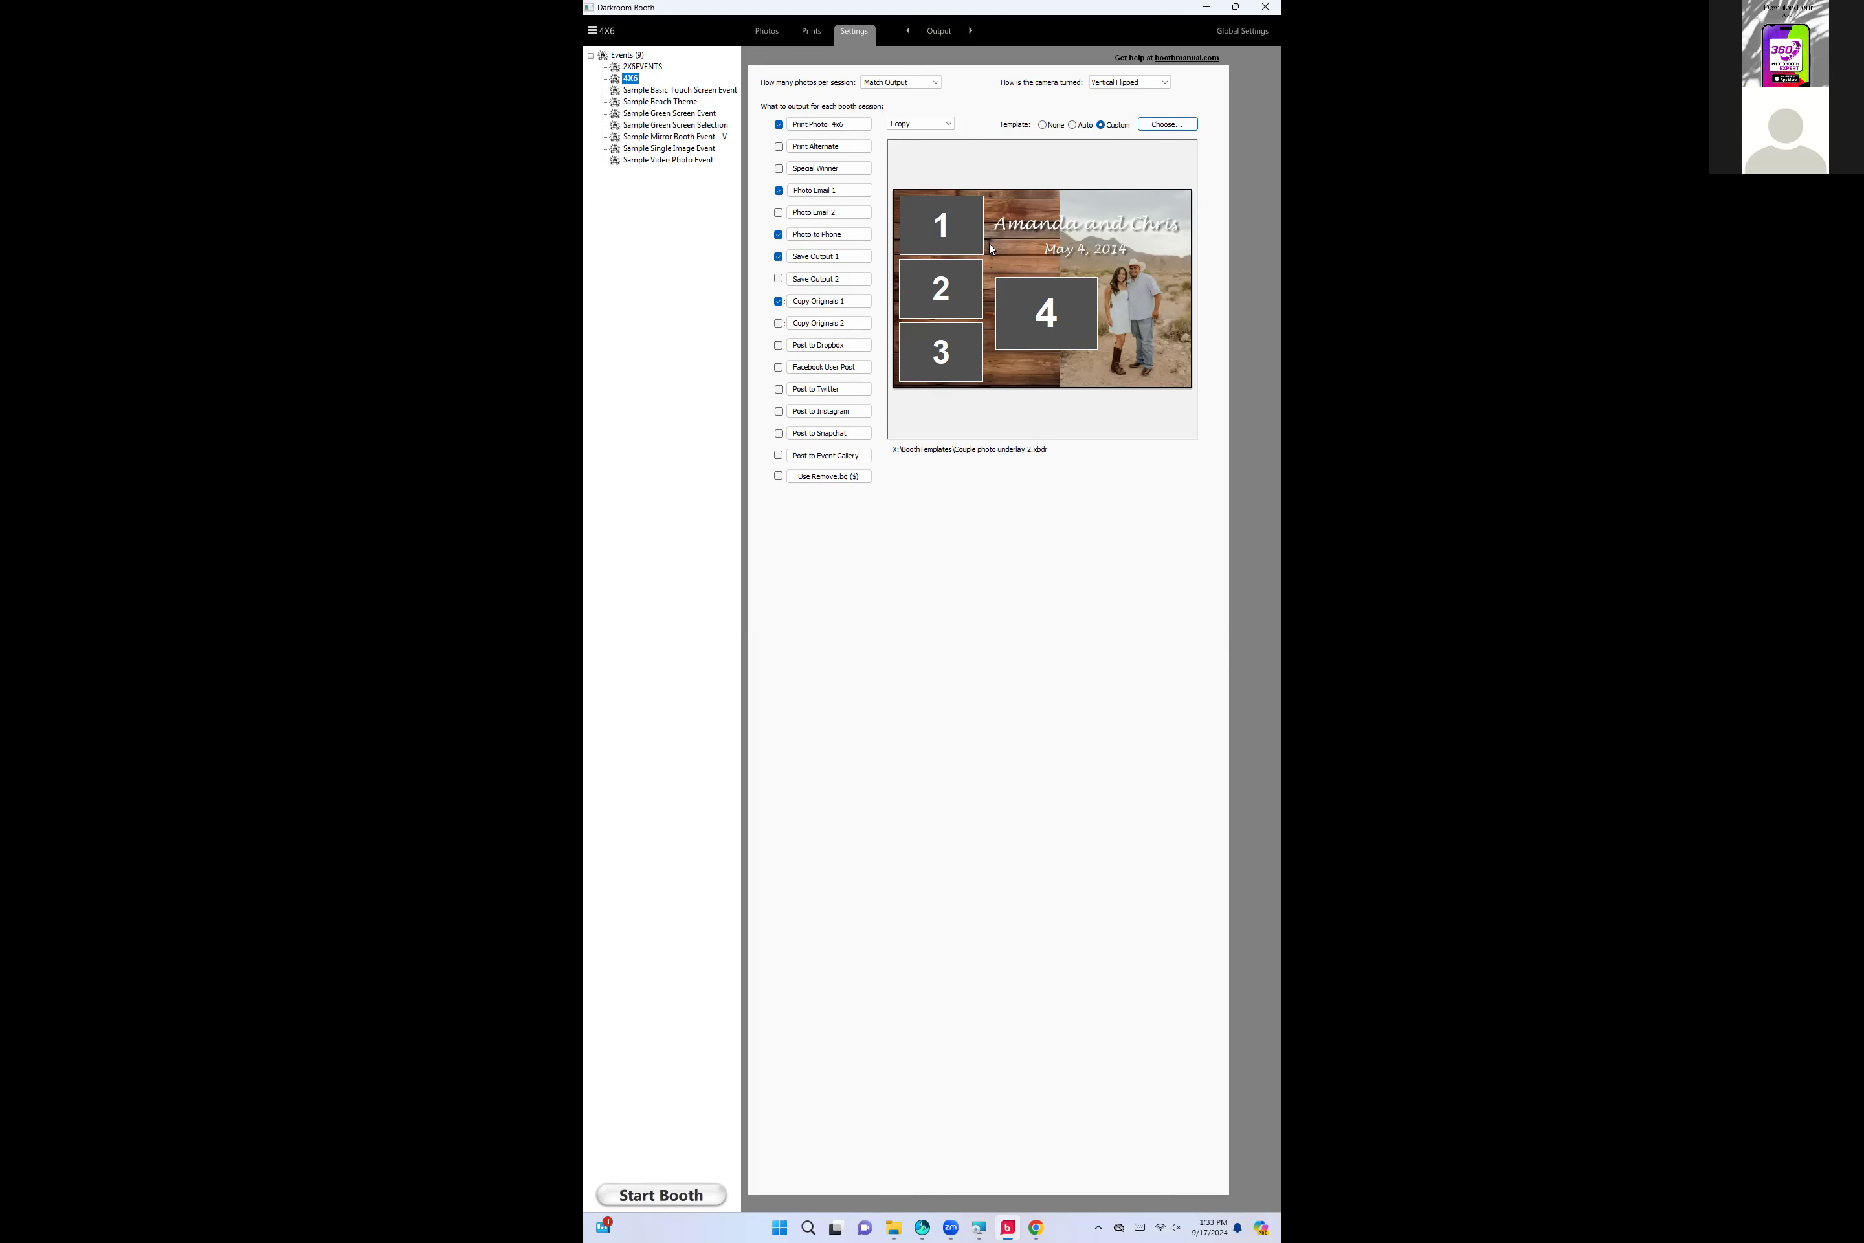
pyautogui.click(1165, 125)
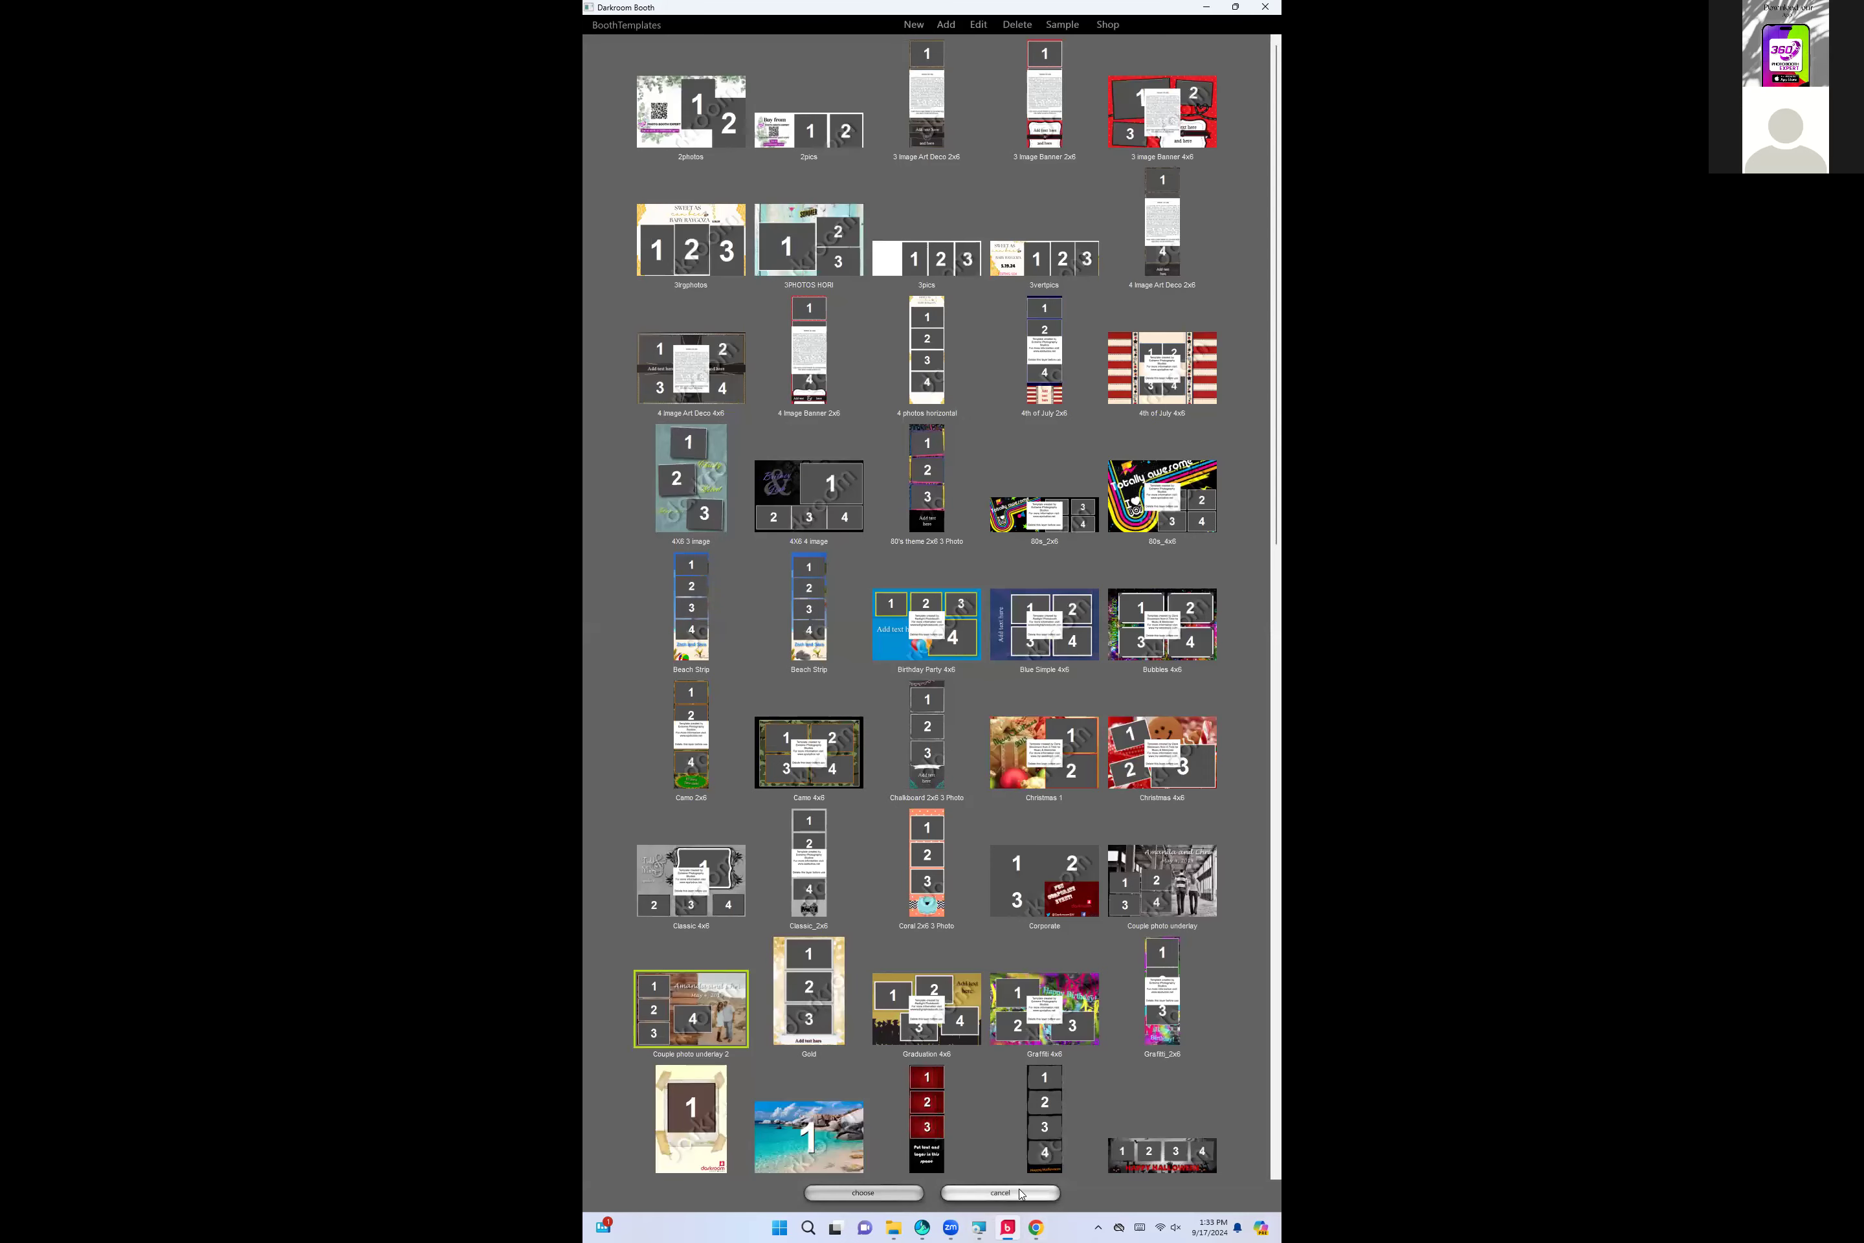
pyautogui.click(1000, 1193)
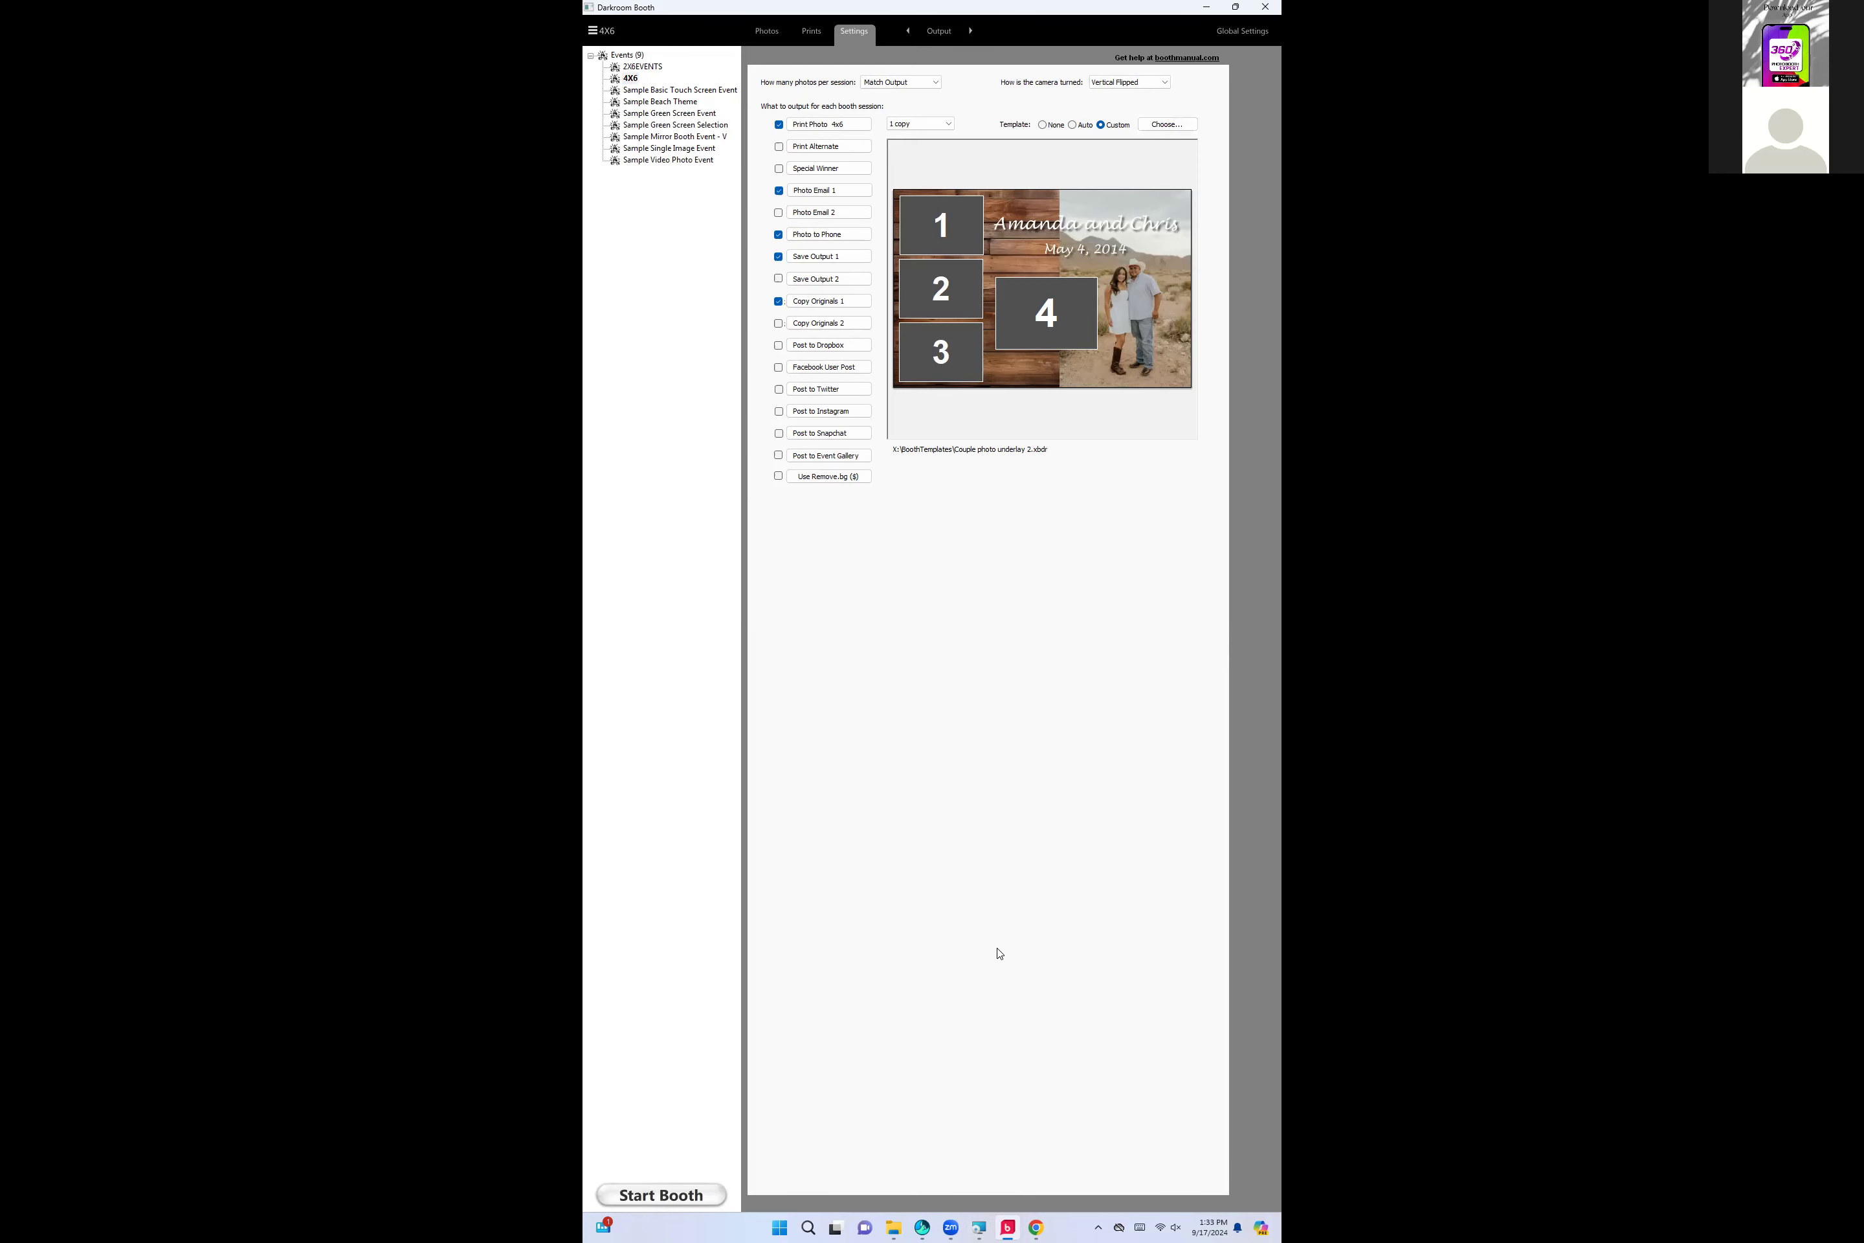
# Remove and re-add the DNP DSRX1 printer in Global Settings, then return to Events
pyautogui.click(1248, 34)
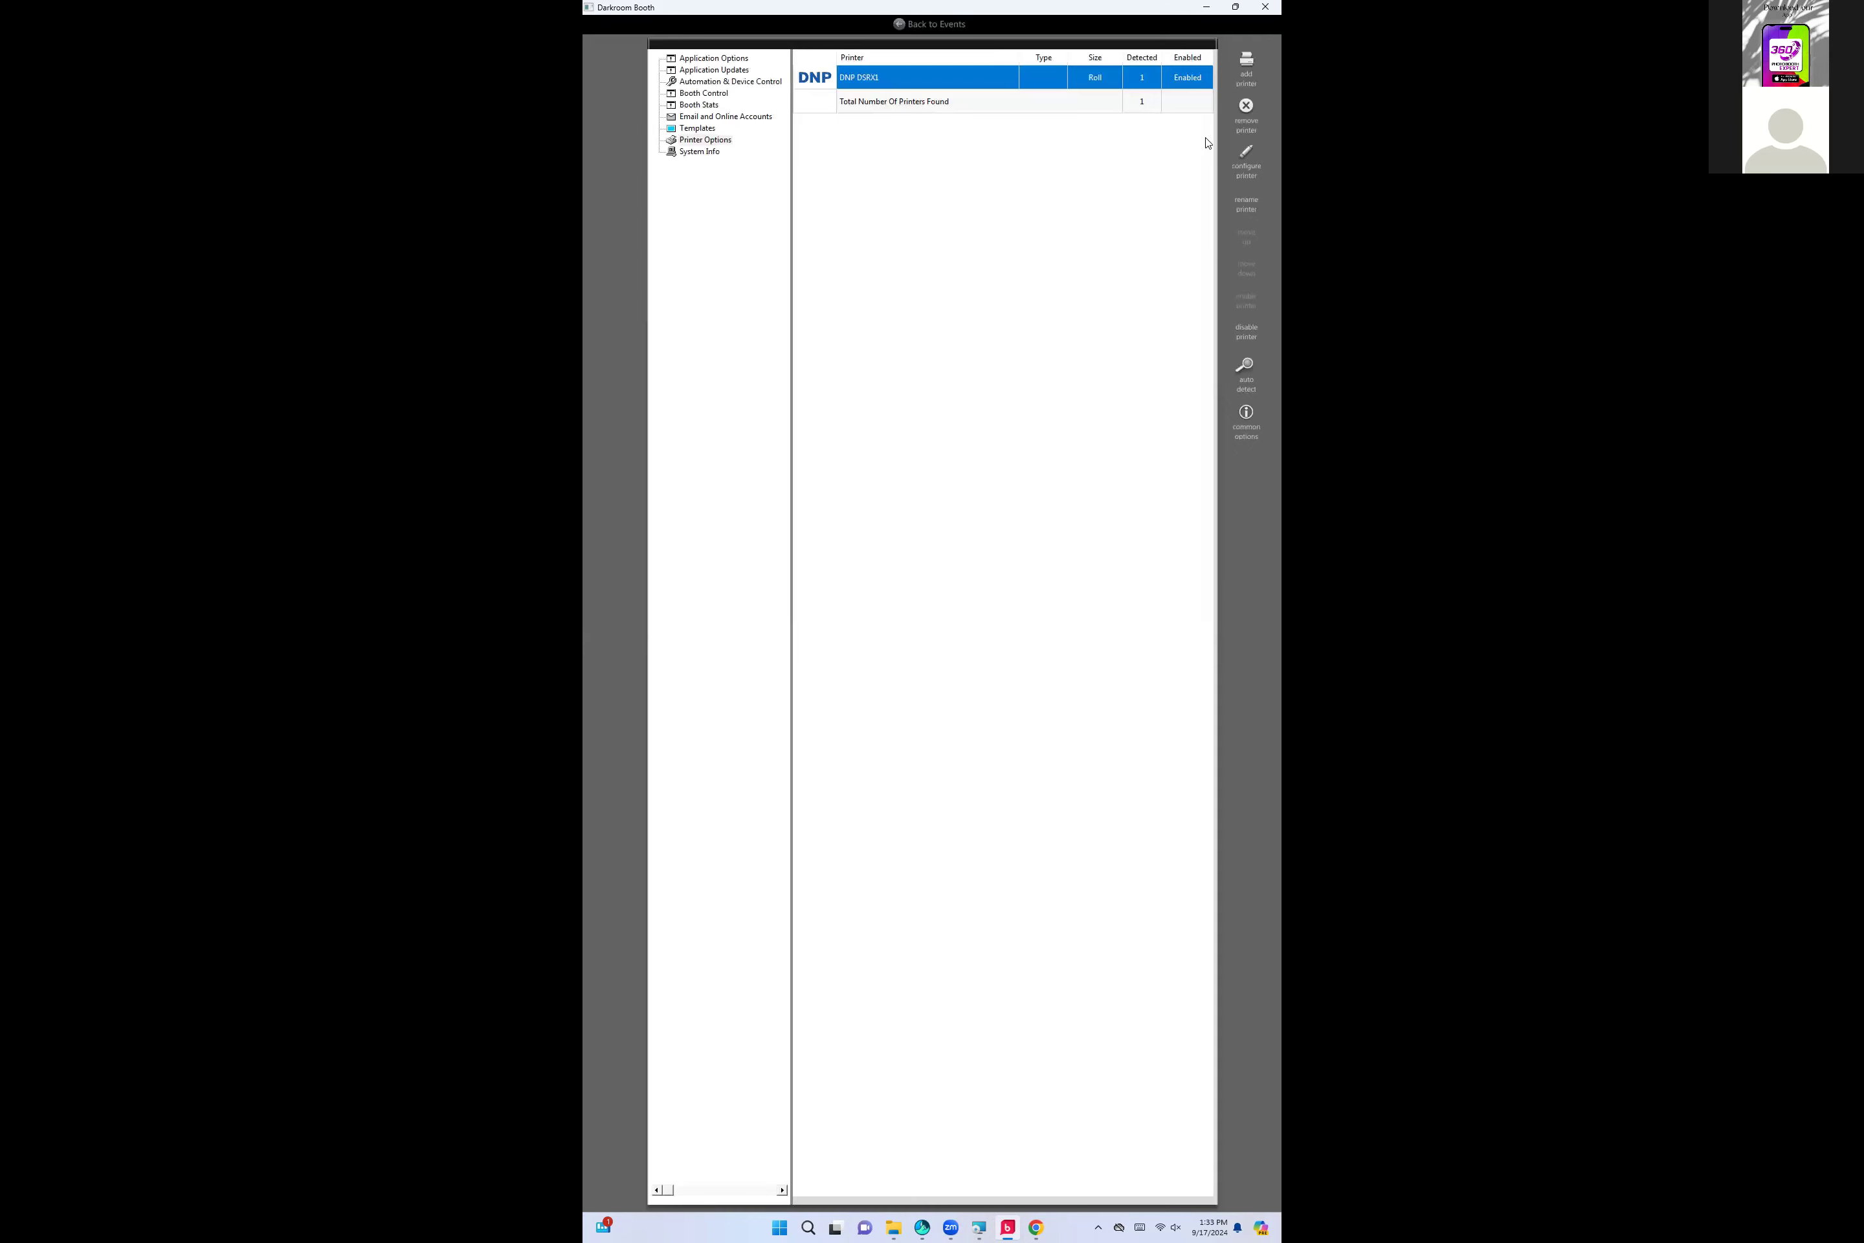
pyautogui.click(1247, 112)
pyautogui.click(1246, 68)
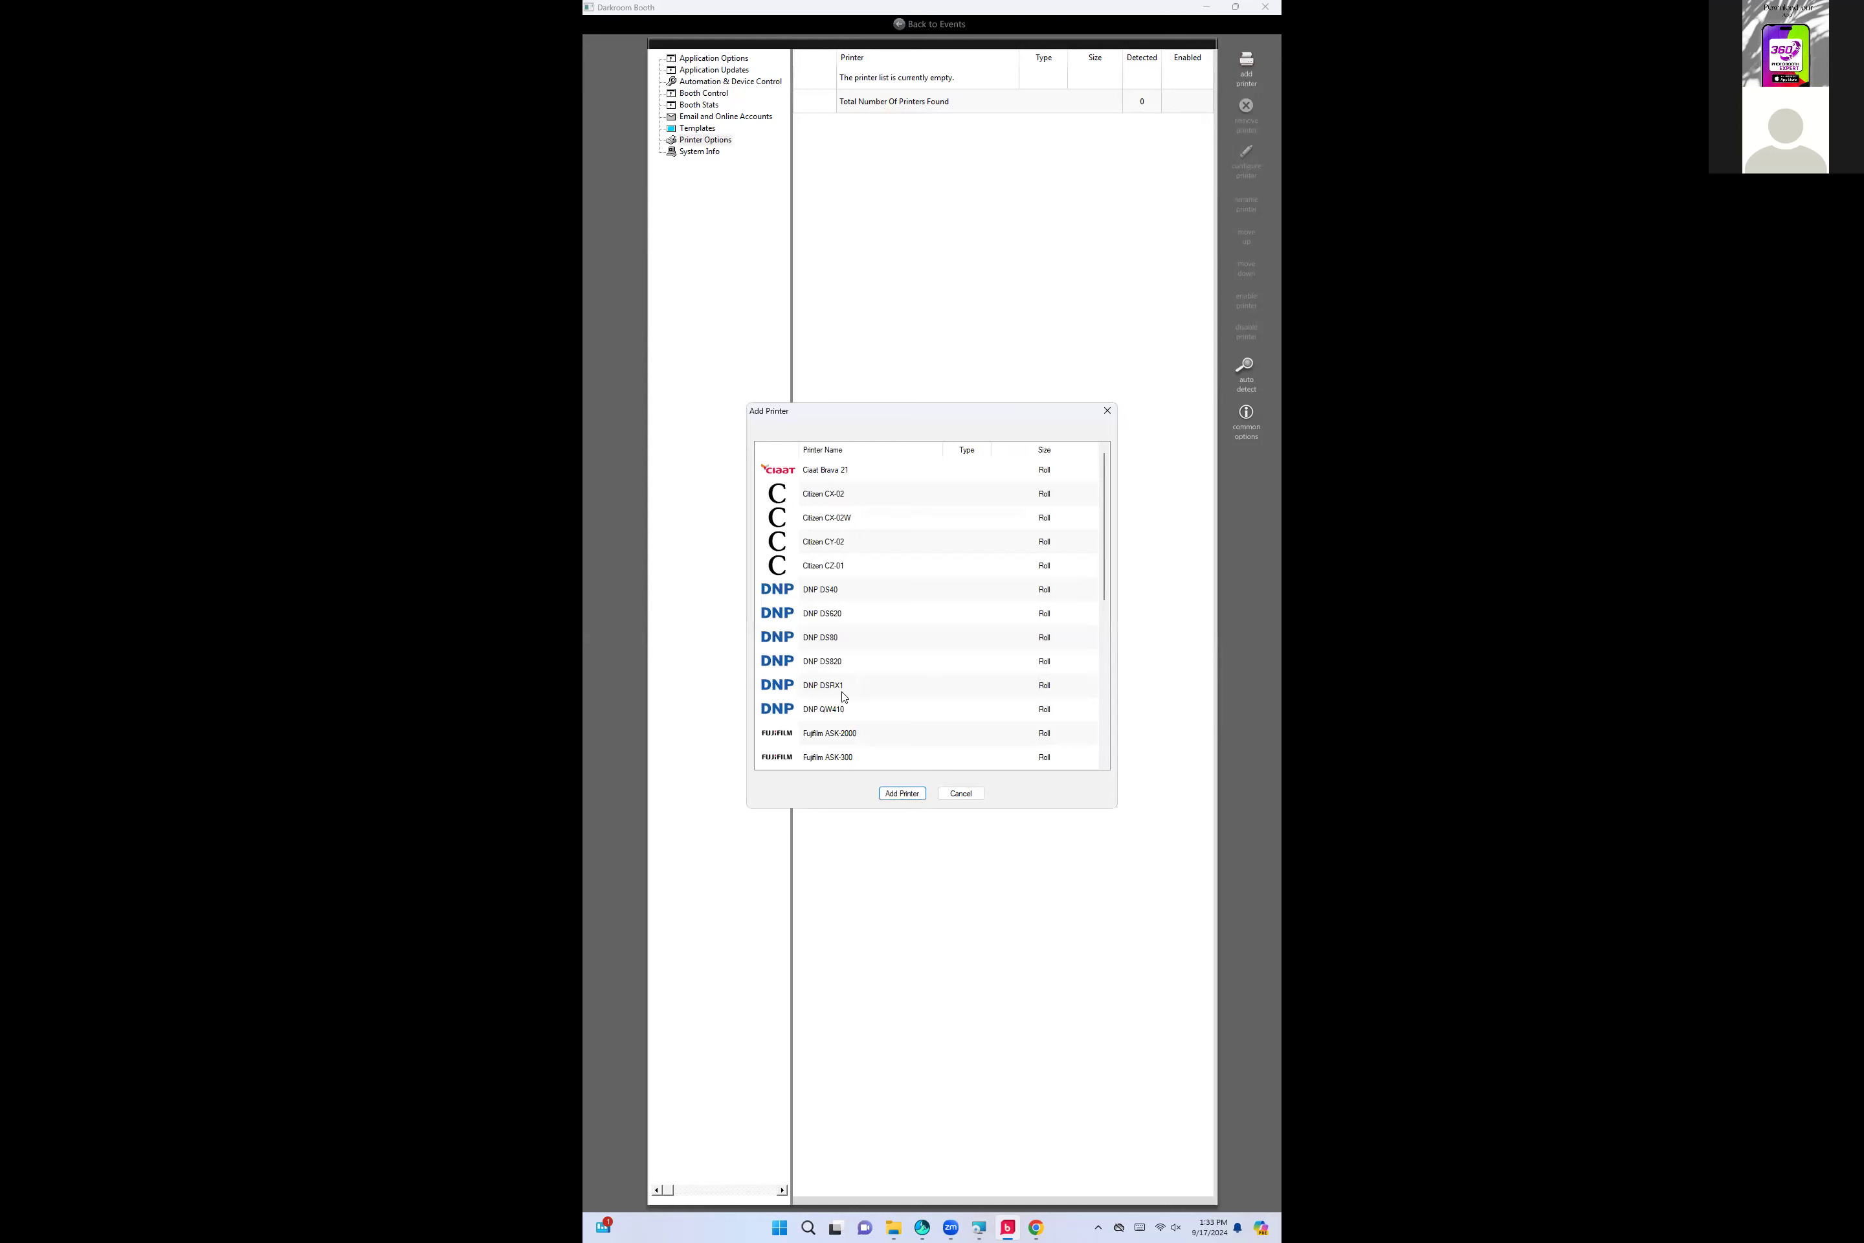
pyautogui.click(841, 691)
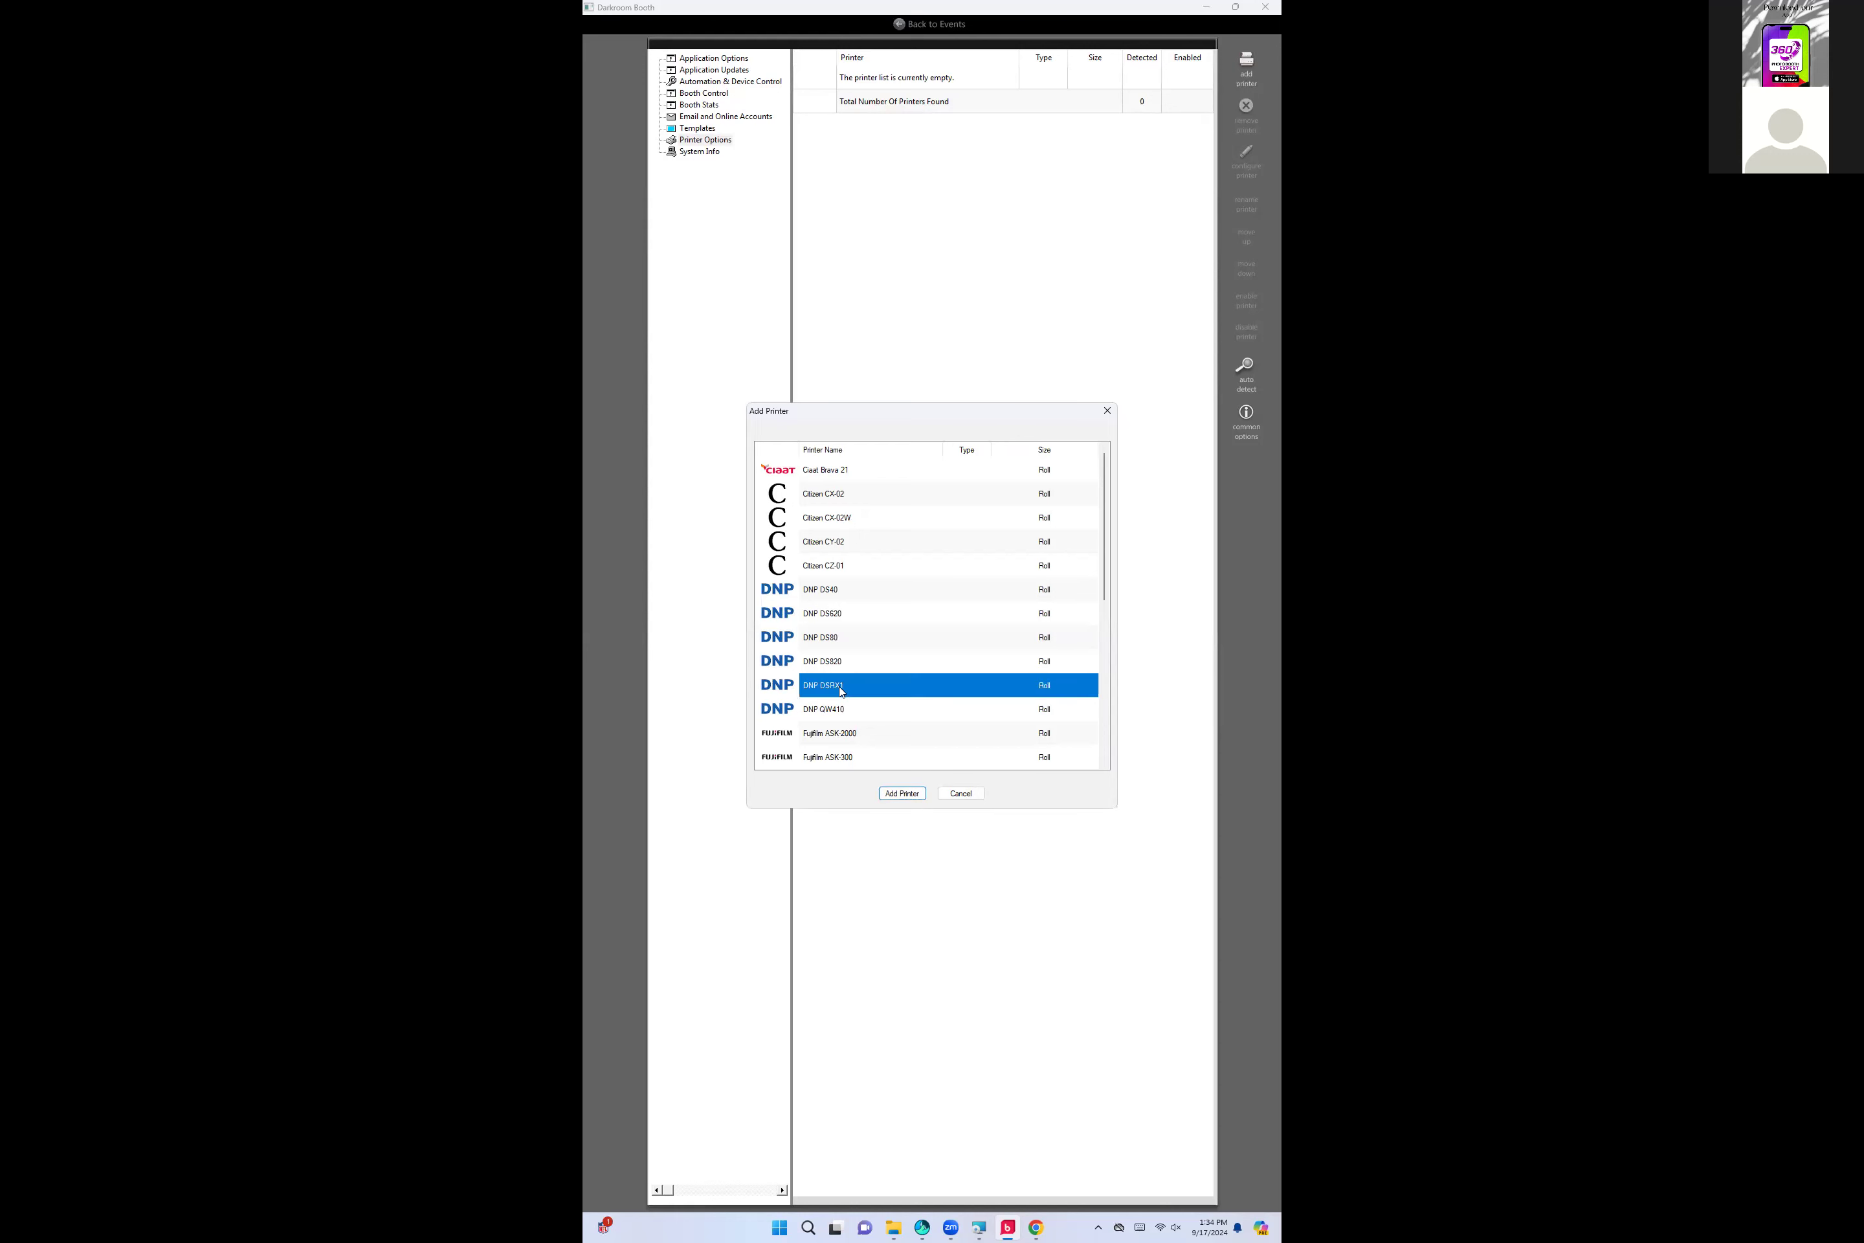
pyautogui.click(906, 793)
pyautogui.click(1040, 758)
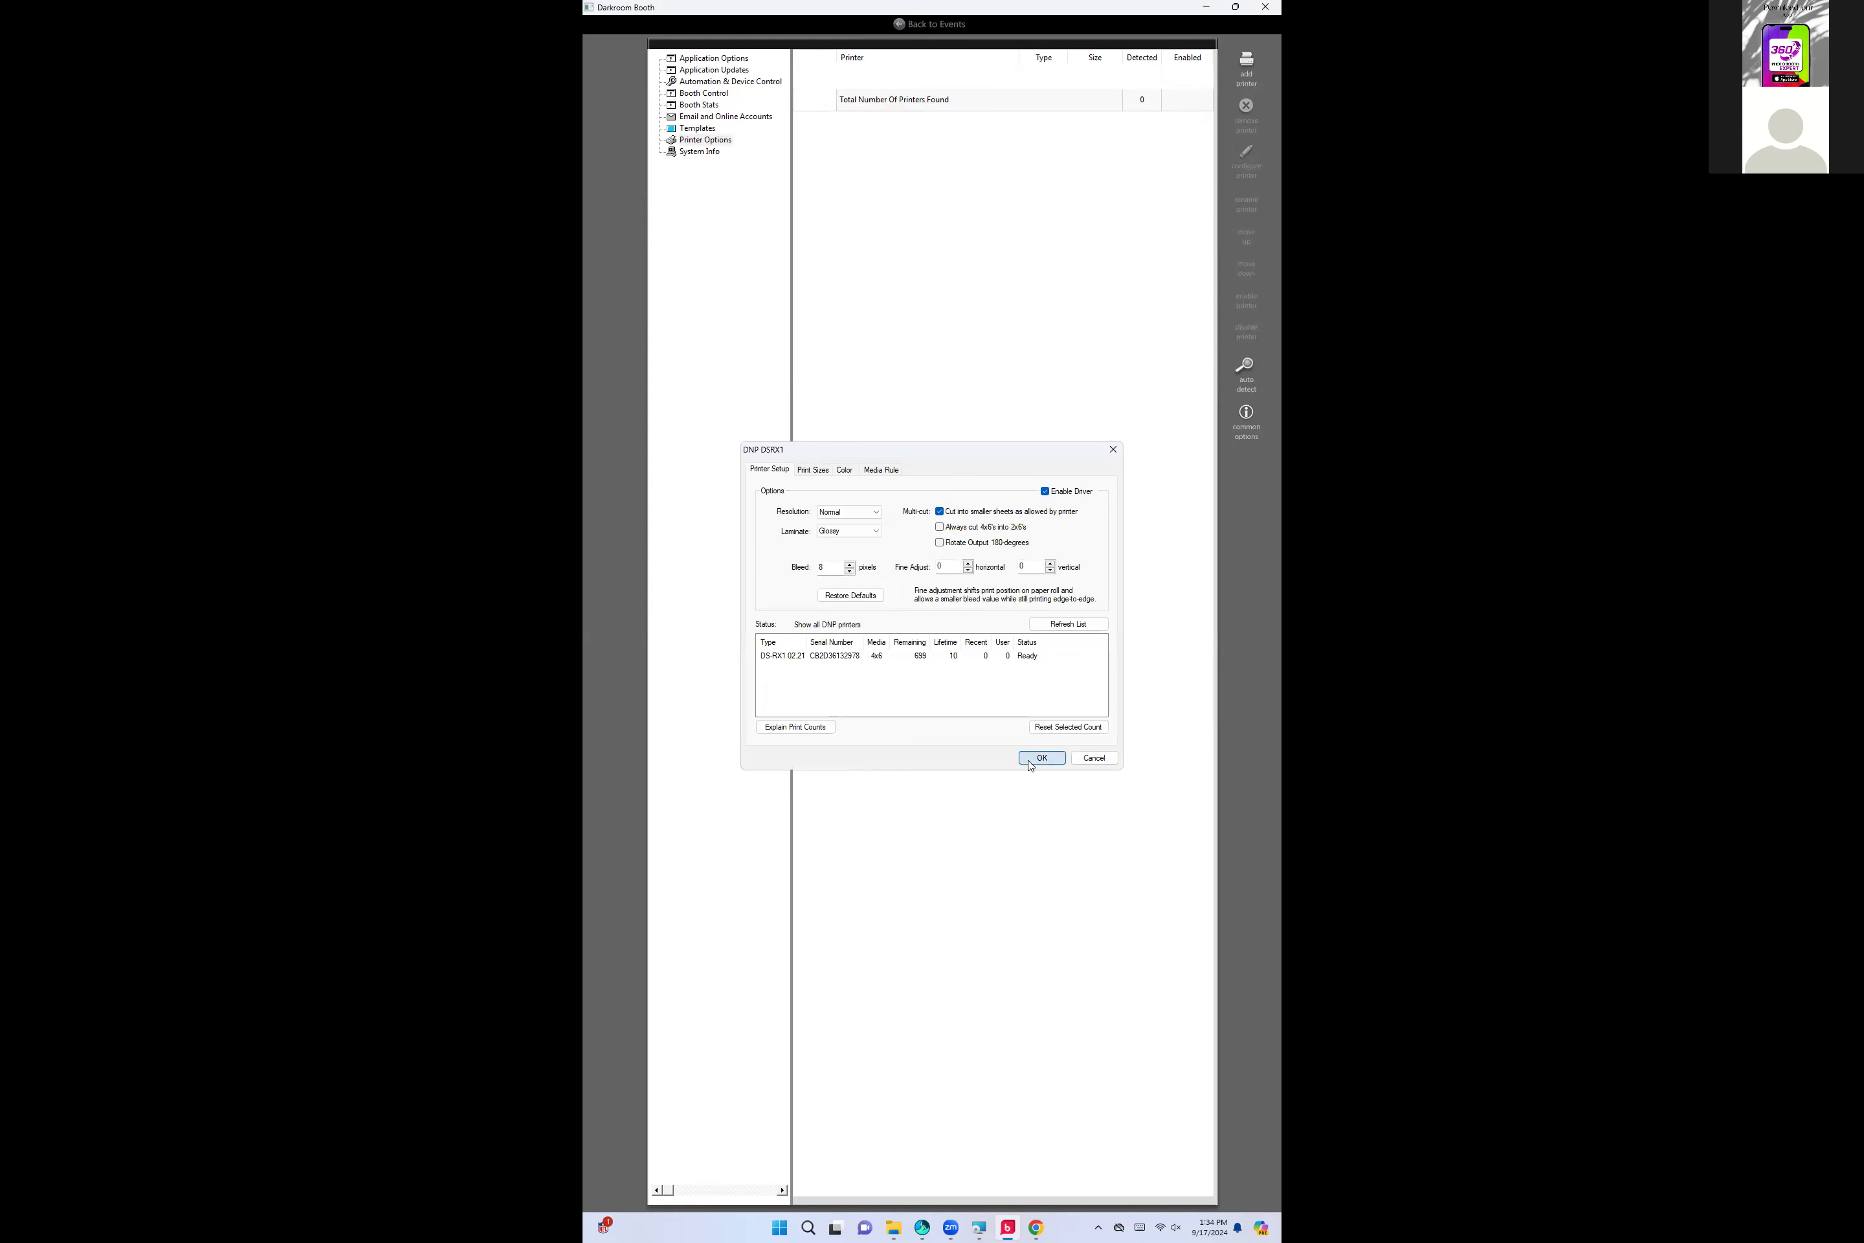
pyautogui.click(926, 24)
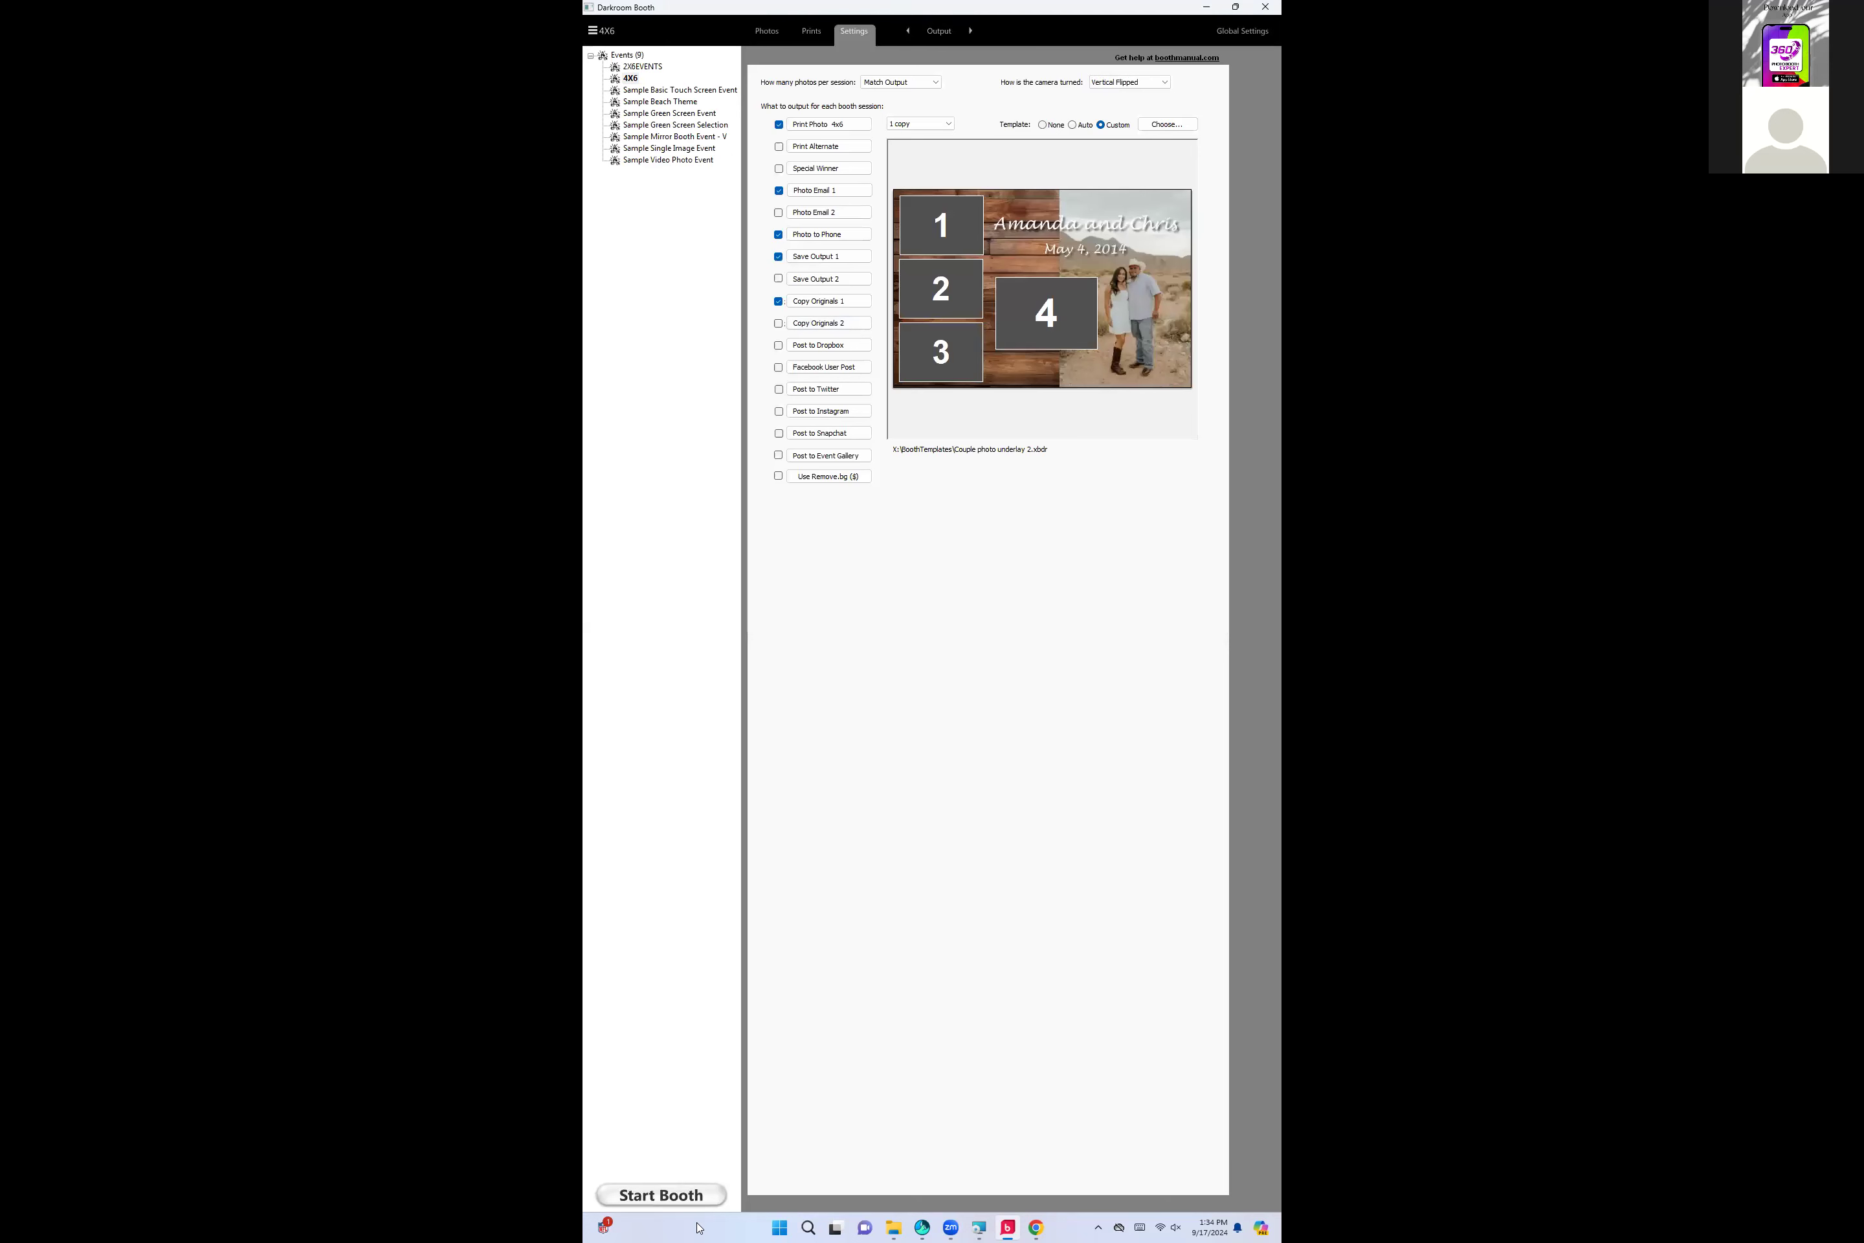
# Launch the booth without emails and run two photo sessions on the HAPPY BIRTHDAY screen
pyautogui.click(697, 1199)
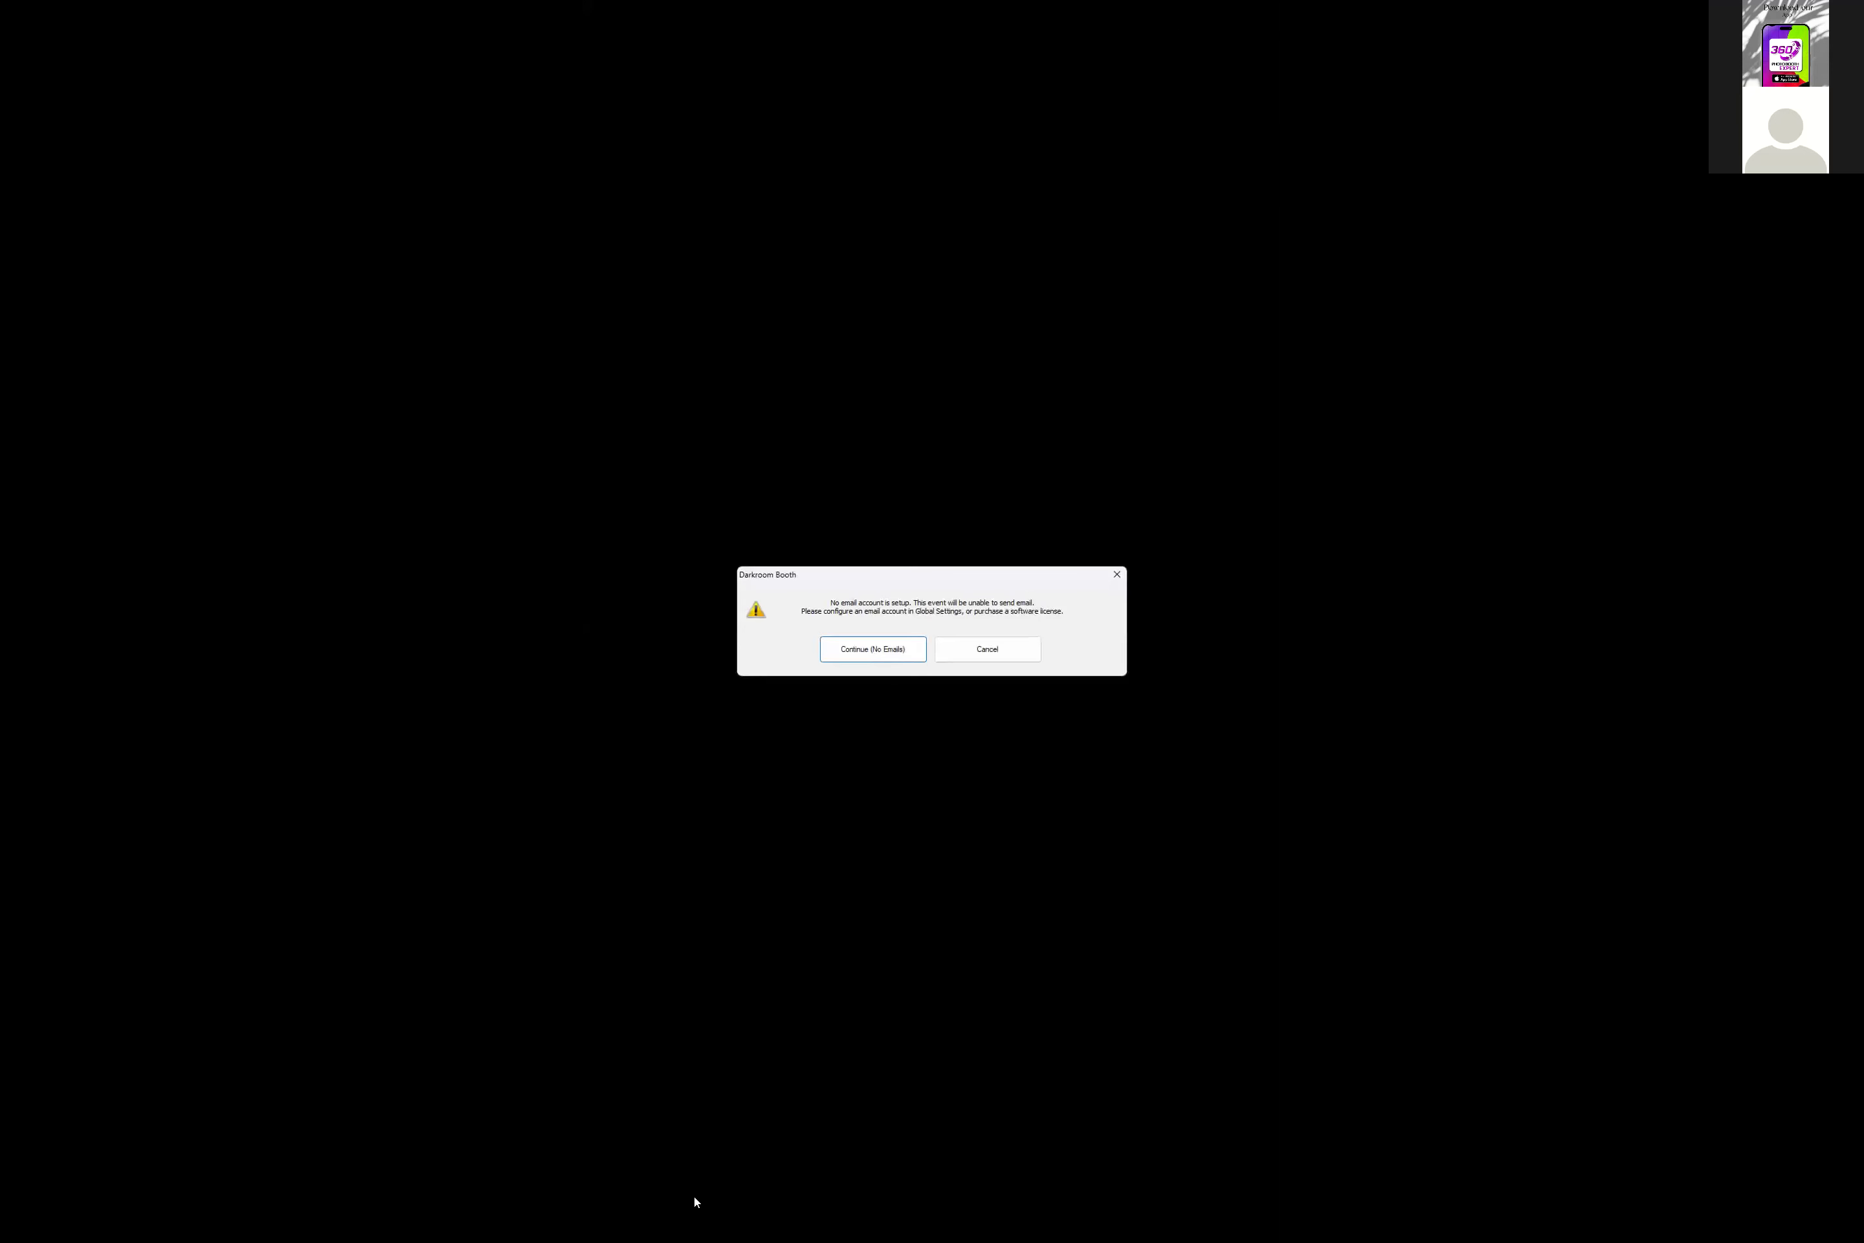
pyautogui.click(881, 643)
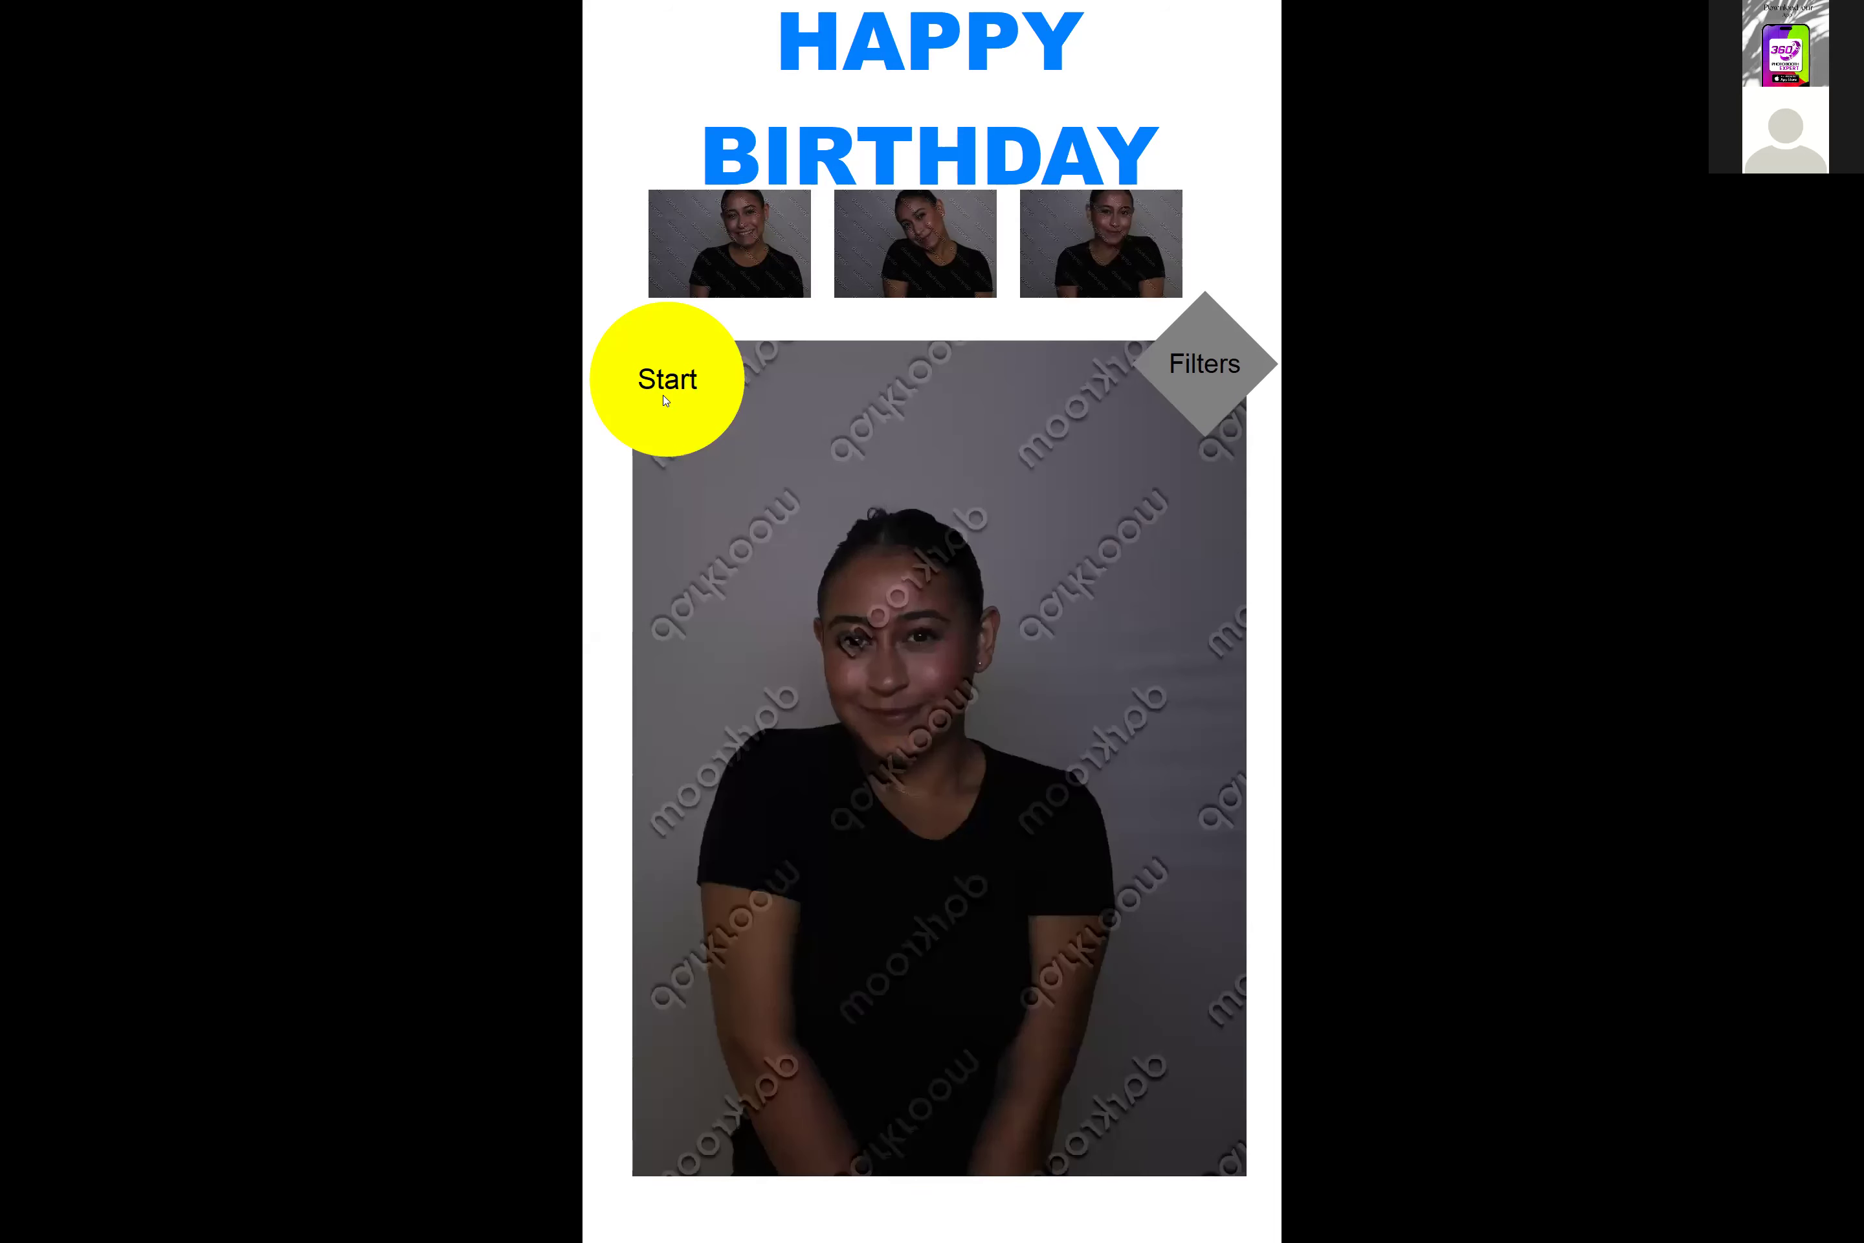
pyautogui.click(665, 400)
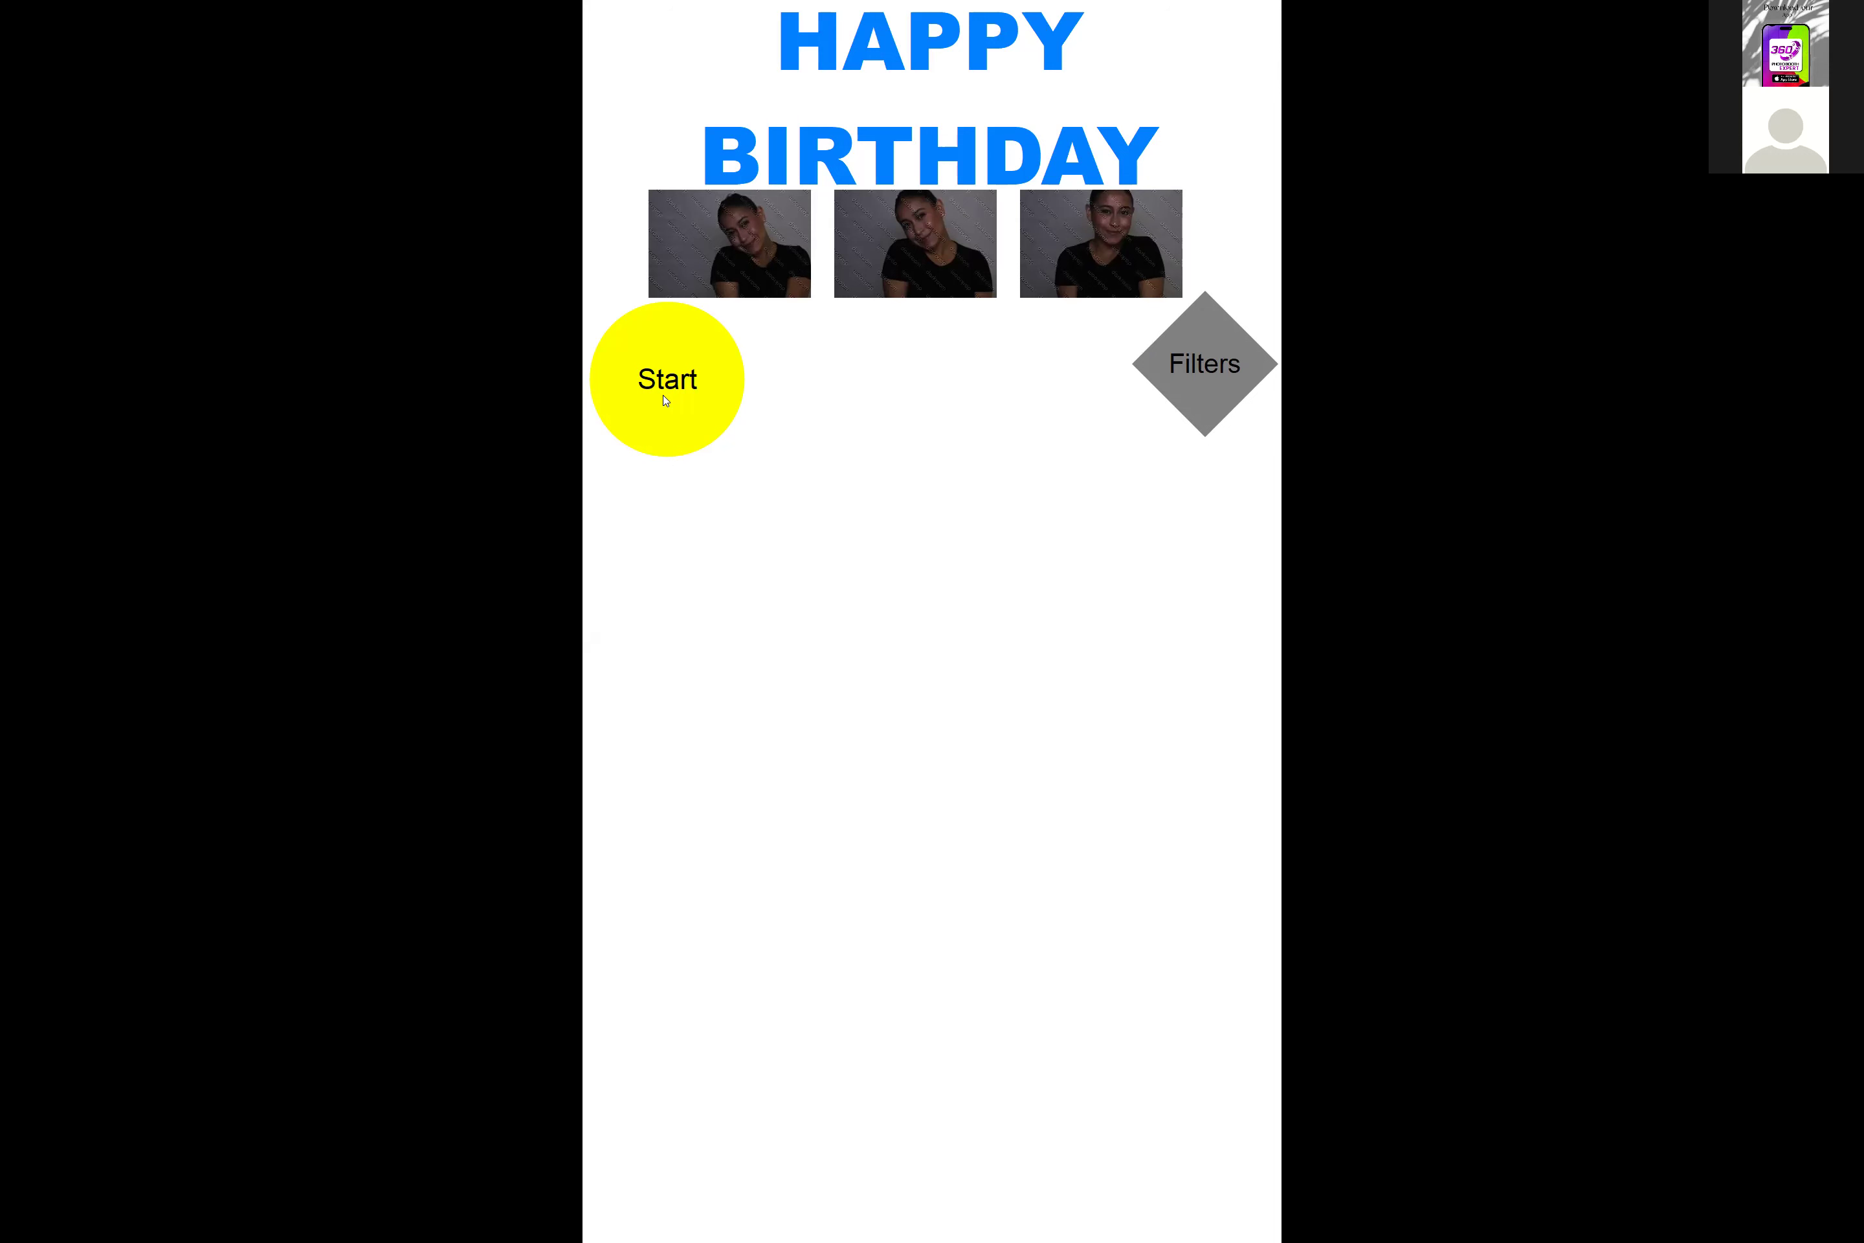
pyautogui.click(665, 400)
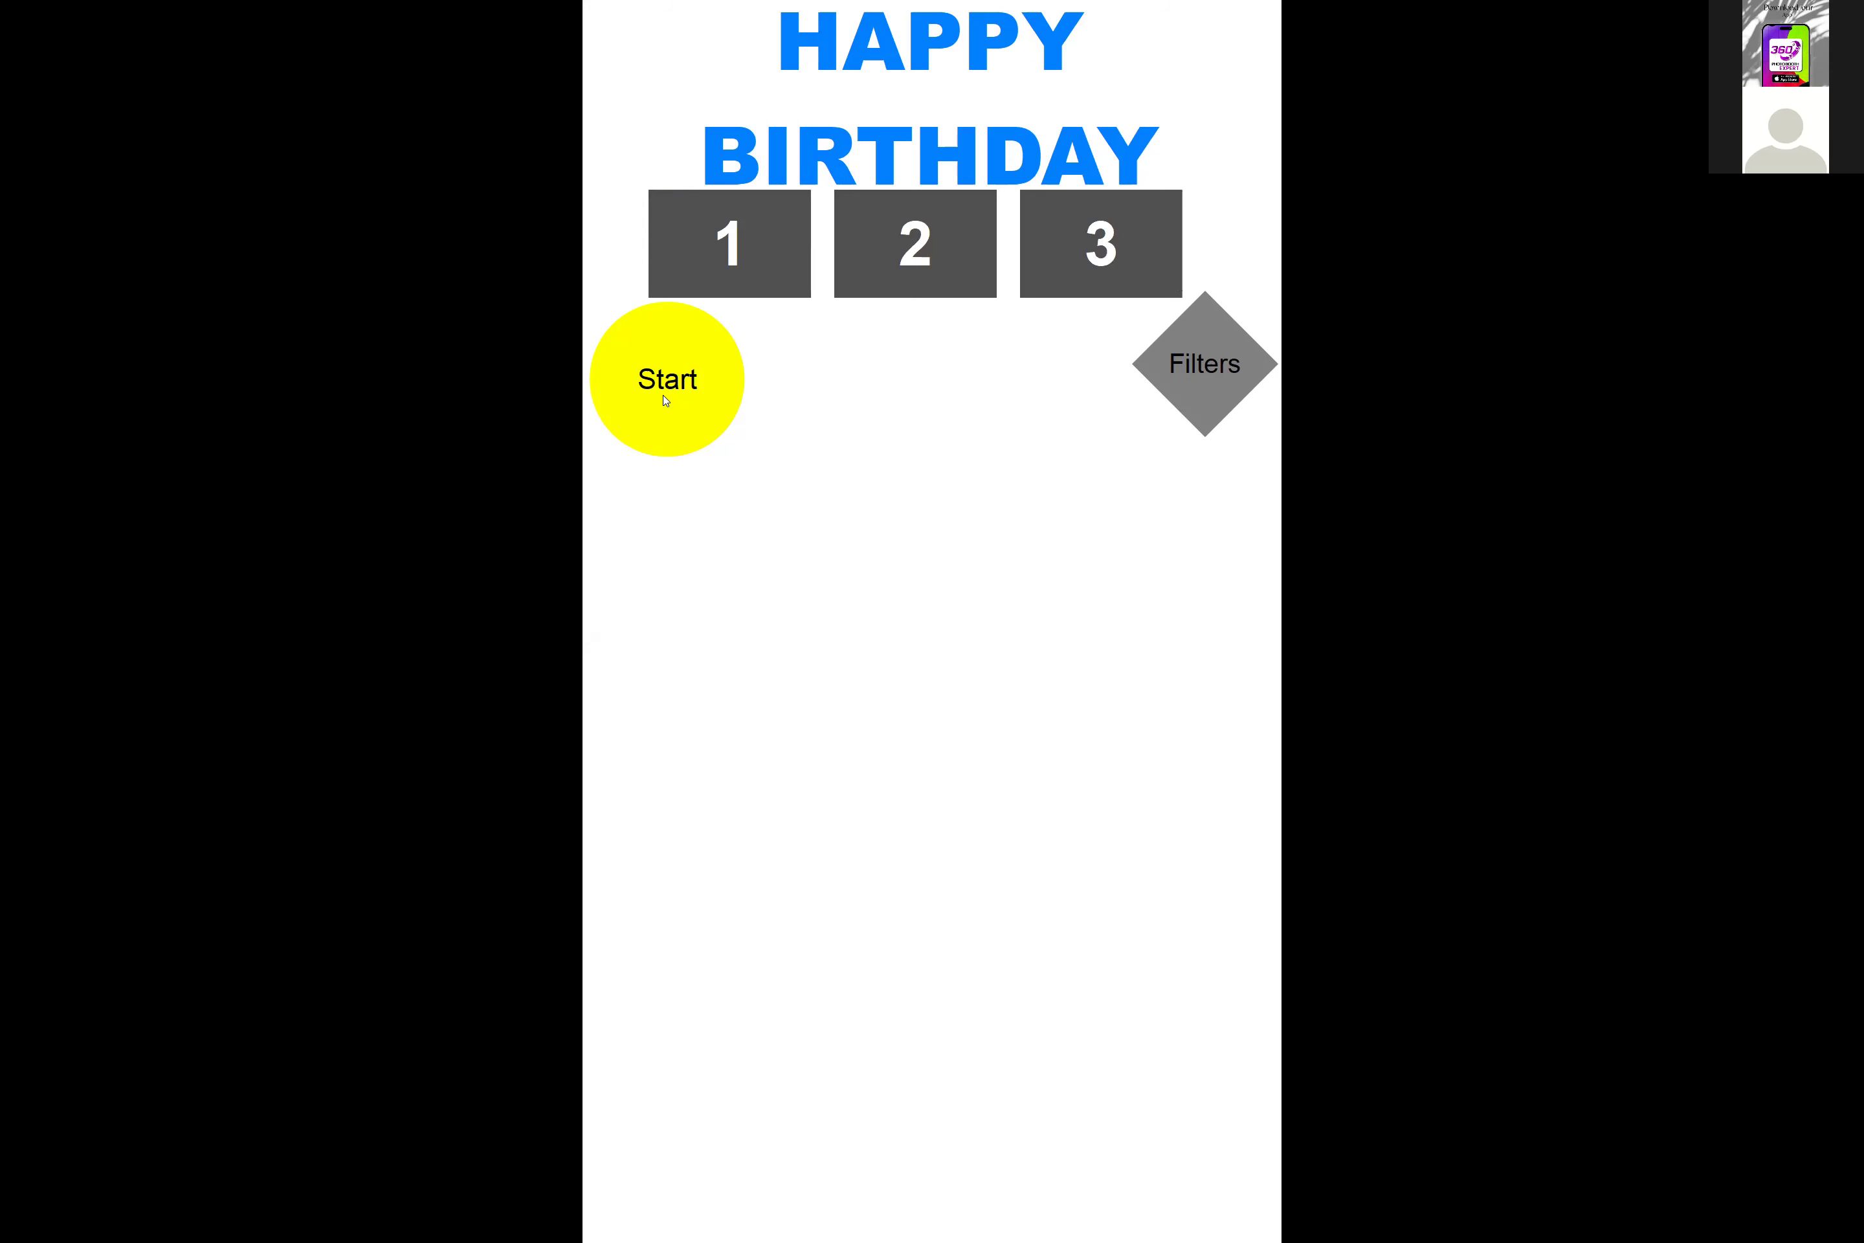